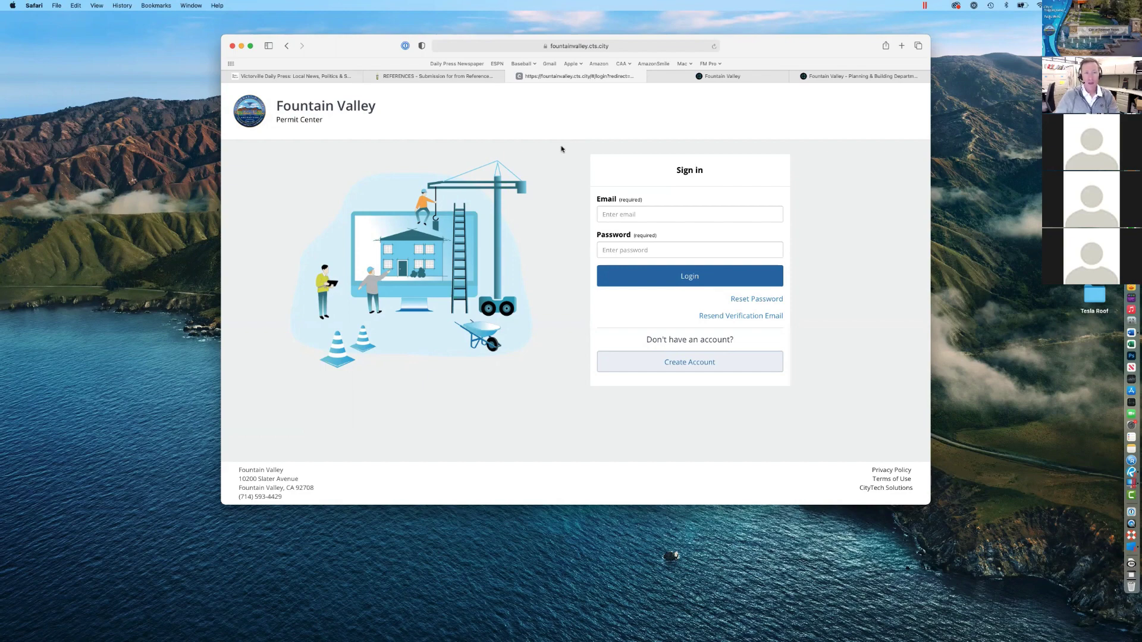
Step: Log in to the Fountain Valley portal with the account e-mail and password
{"action": "left_click", "coordinate": [655, 213]}
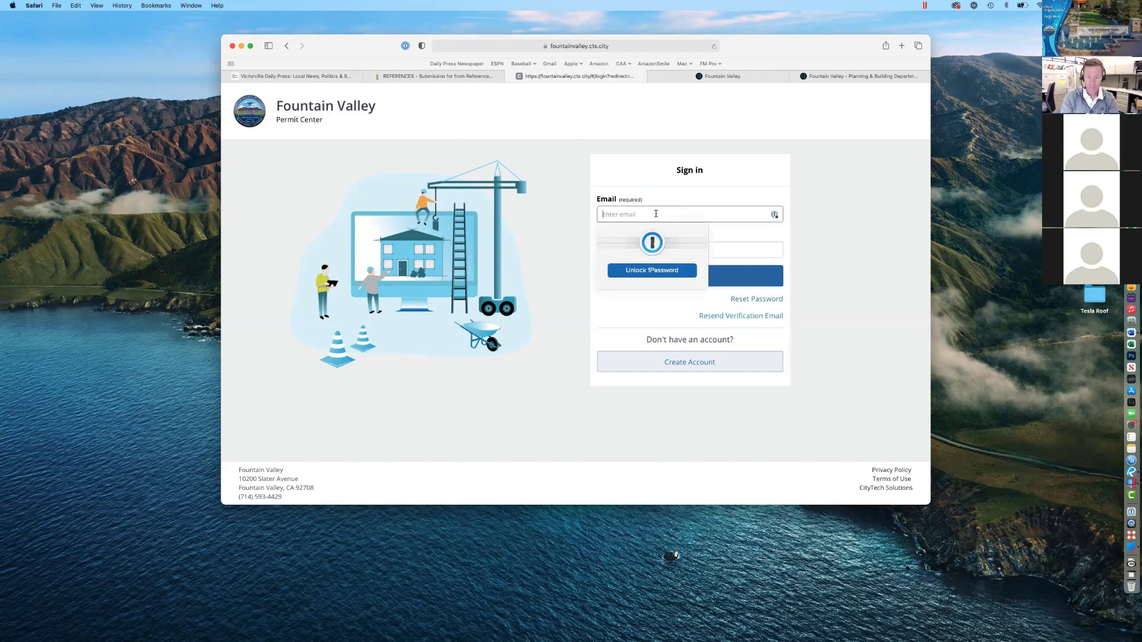
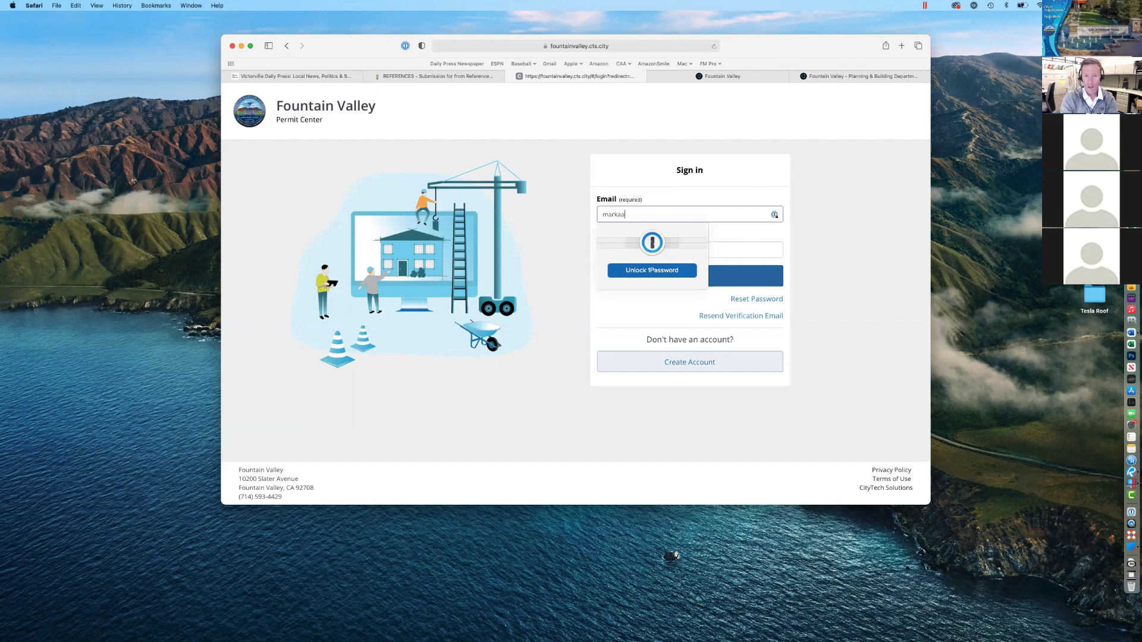
{"action": "key", "text": "Tab"}
{"action": "type", "text": "••••••••••"}
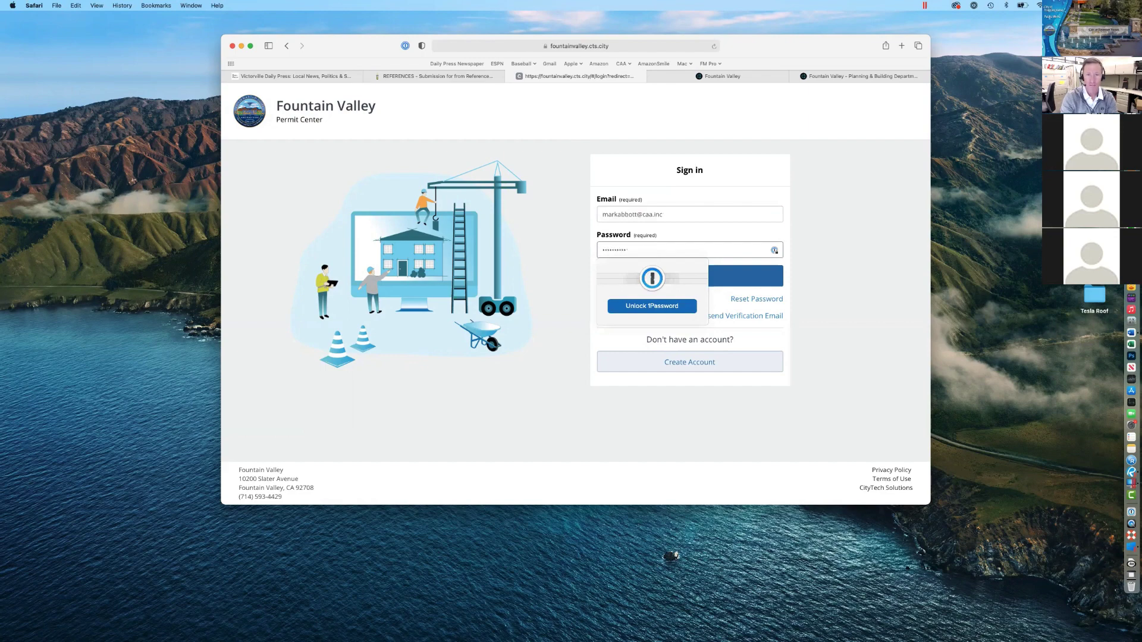
{"action": "key", "text": "Return"}
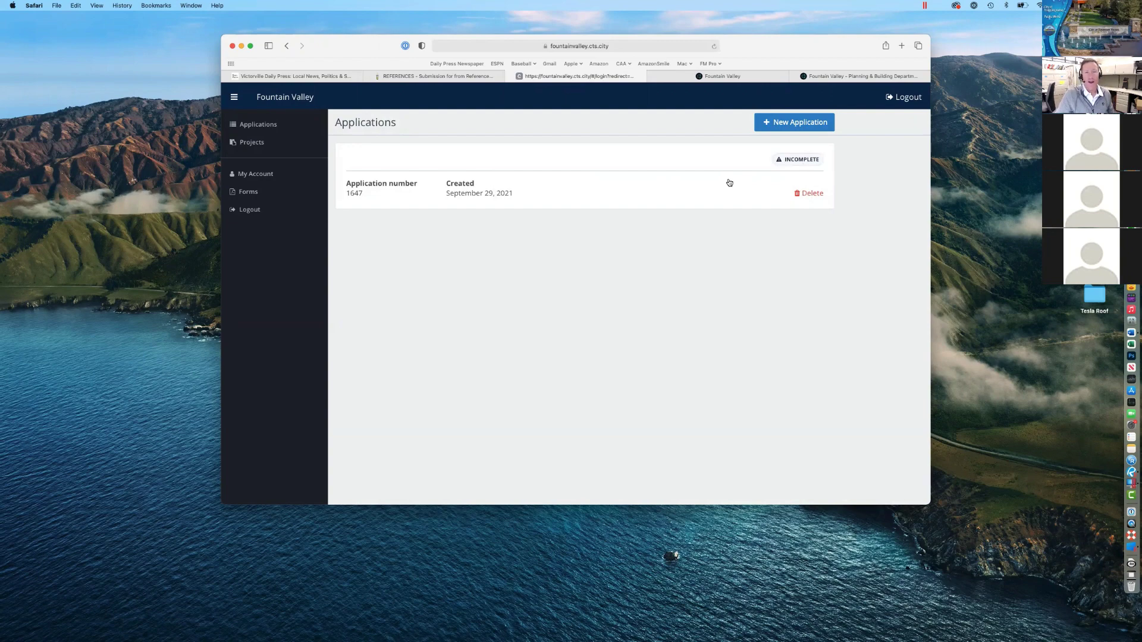
{"action": "left_click", "coordinate": [259, 146]}
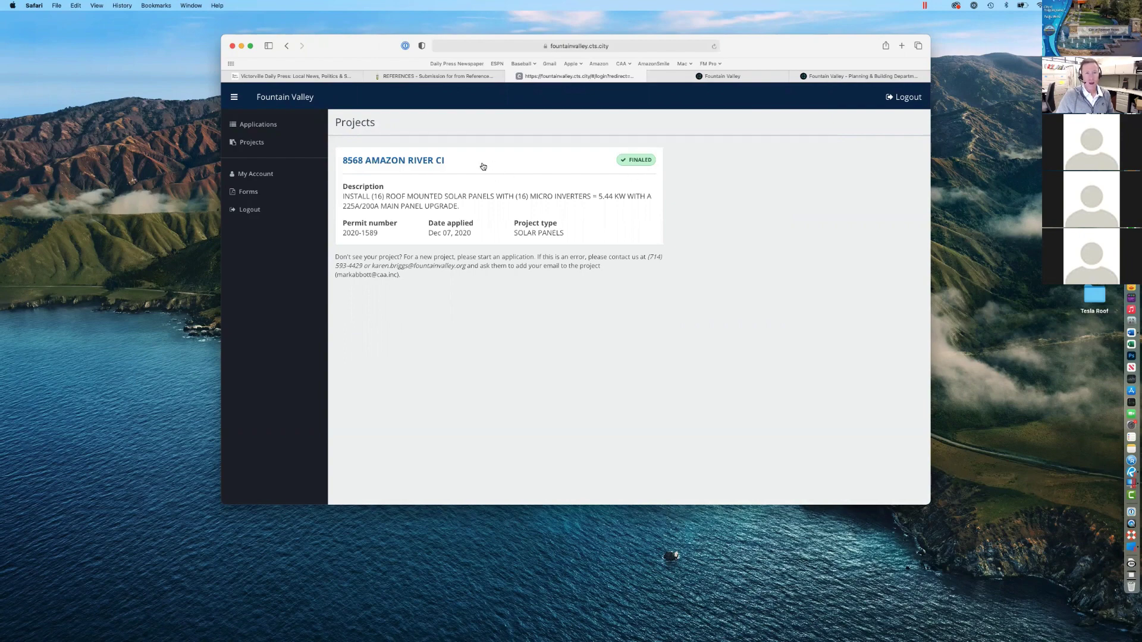
{"action": "left_click", "coordinate": [437, 162]}
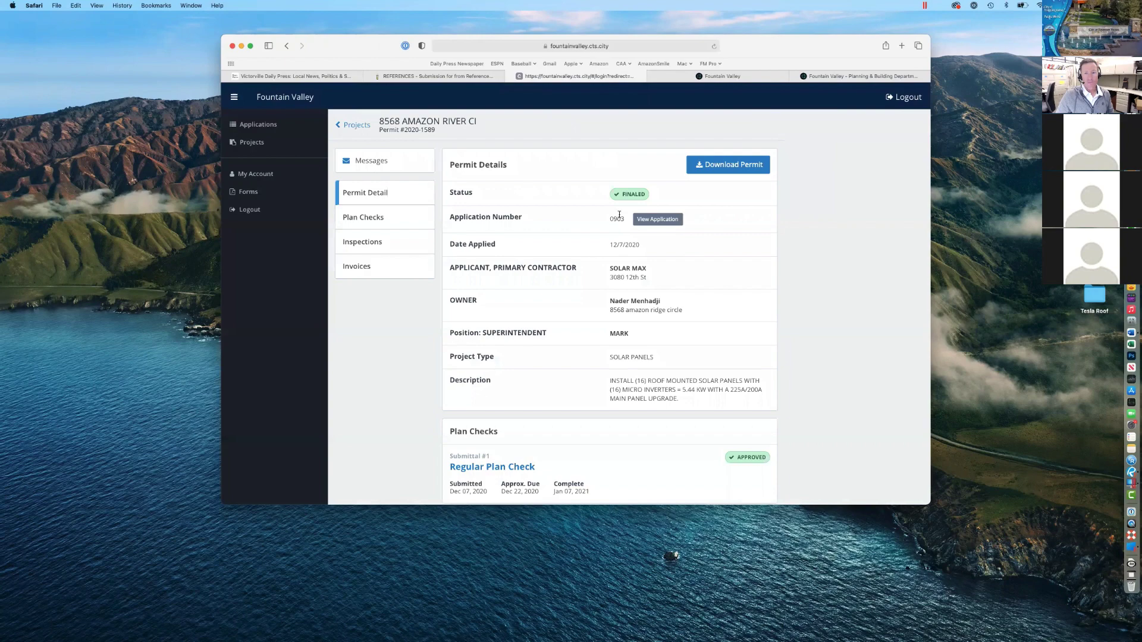
{"action": "scroll", "coordinate": [625, 255], "scroll_direction": "down", "scroll_amount": 2}
{"action": "scroll", "coordinate": [624, 253], "scroll_direction": "up", "scroll_amount": 3}
{"action": "scroll", "coordinate": [624, 390], "scroll_direction": "down", "scroll_amount": 3}
{"action": "scroll", "coordinate": [624, 390], "scroll_direction": "down", "scroll_amount": 2}
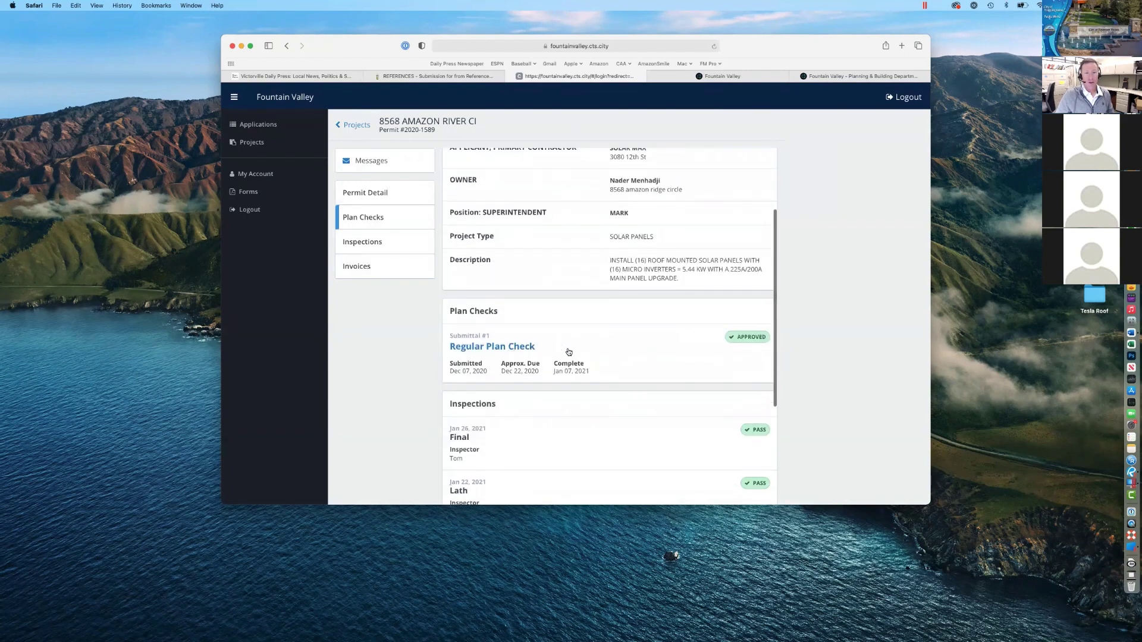
{"action": "scroll", "coordinate": [502, 344], "scroll_direction": "down", "scroll_amount": 1}
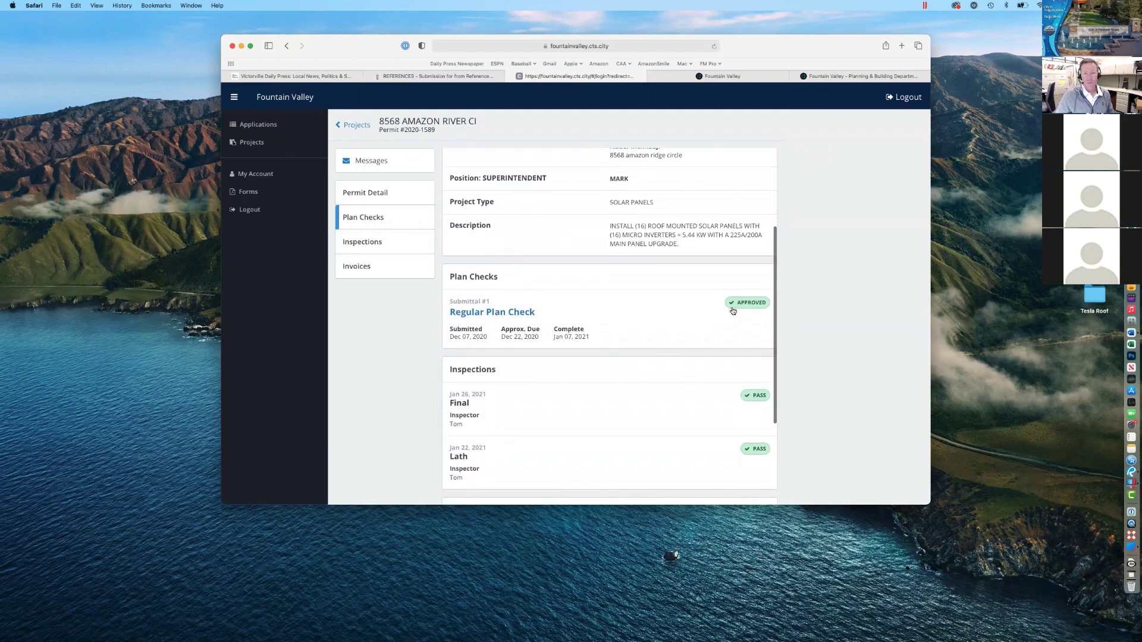
{"action": "scroll", "coordinate": [693, 321], "scroll_direction": "down", "scroll_amount": 4}
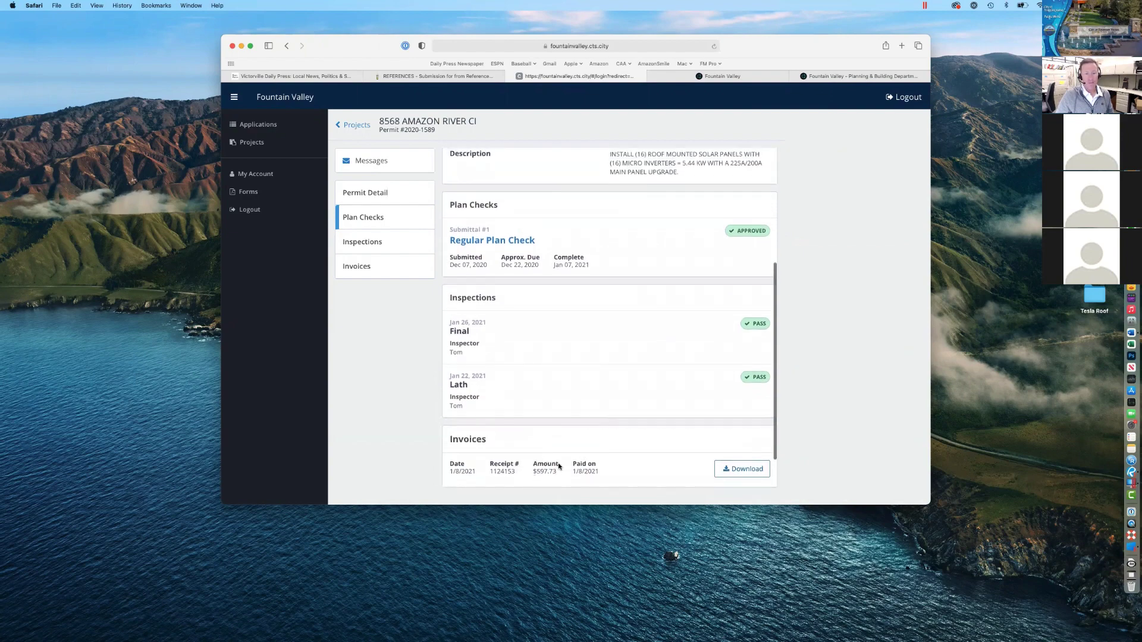
{"action": "scroll", "coordinate": [561, 458], "scroll_direction": "up", "scroll_amount": 8}
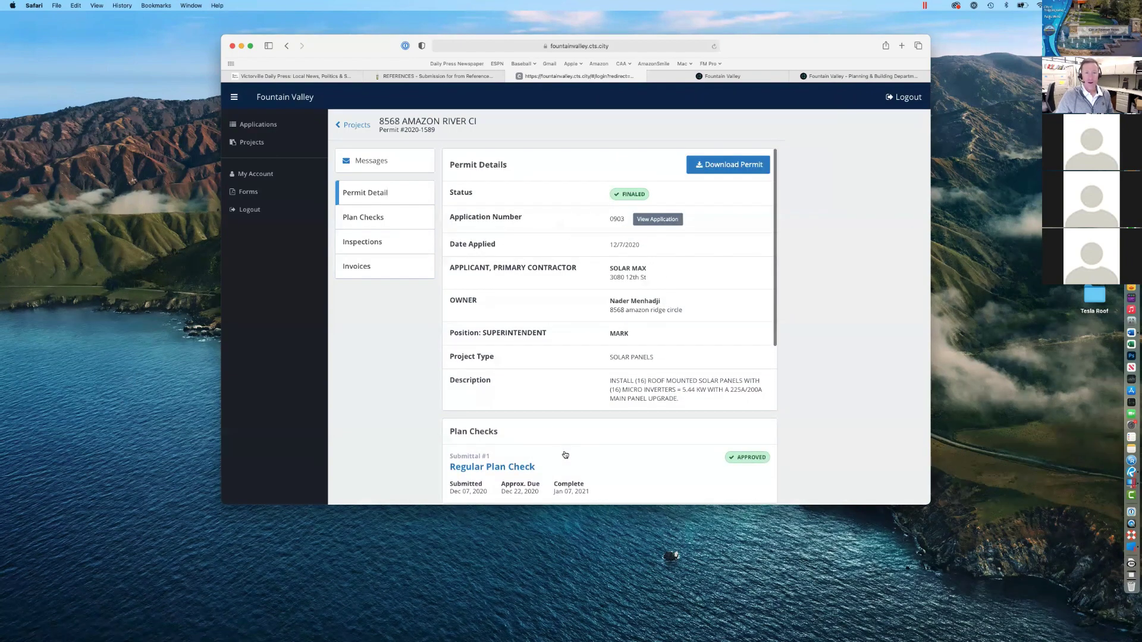
{"action": "scroll", "coordinate": [536, 392], "scroll_direction": "down", "scroll_amount": 3}
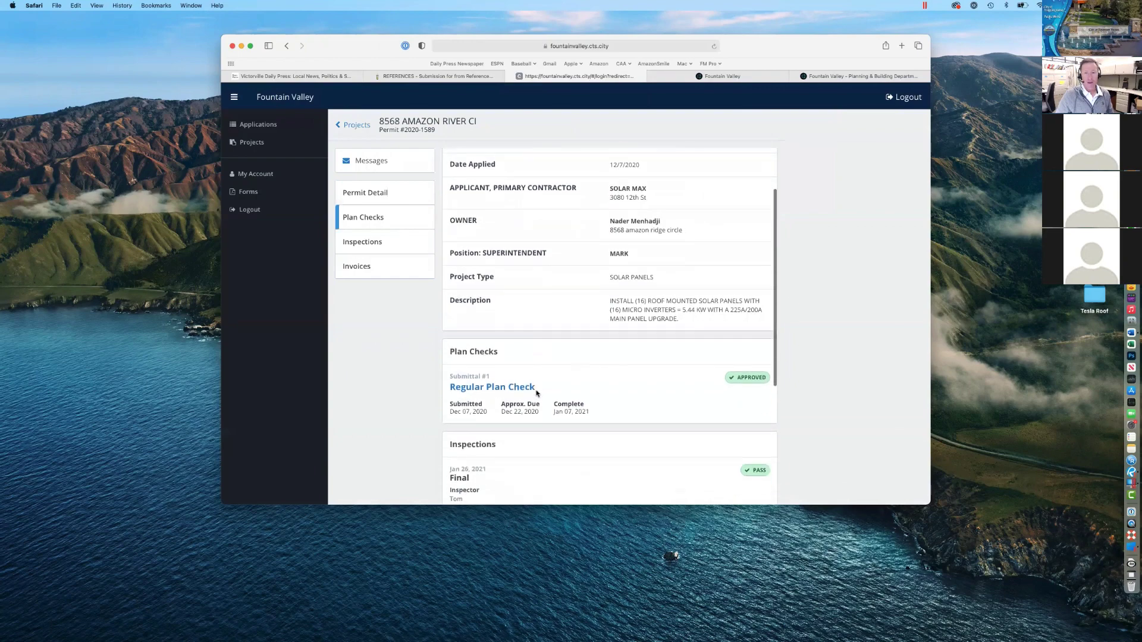
{"action": "scroll", "coordinate": [648, 381], "scroll_direction": "up", "scroll_amount": 3}
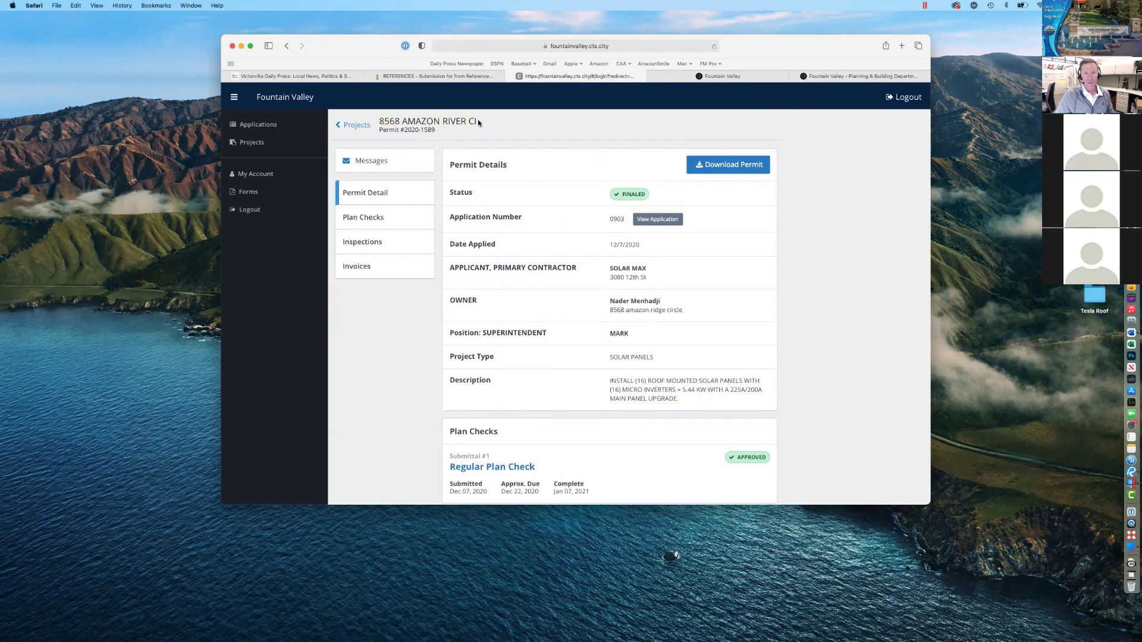
{"action": "scroll", "coordinate": [640, 380], "scroll_direction": "down", "scroll_amount": 2}
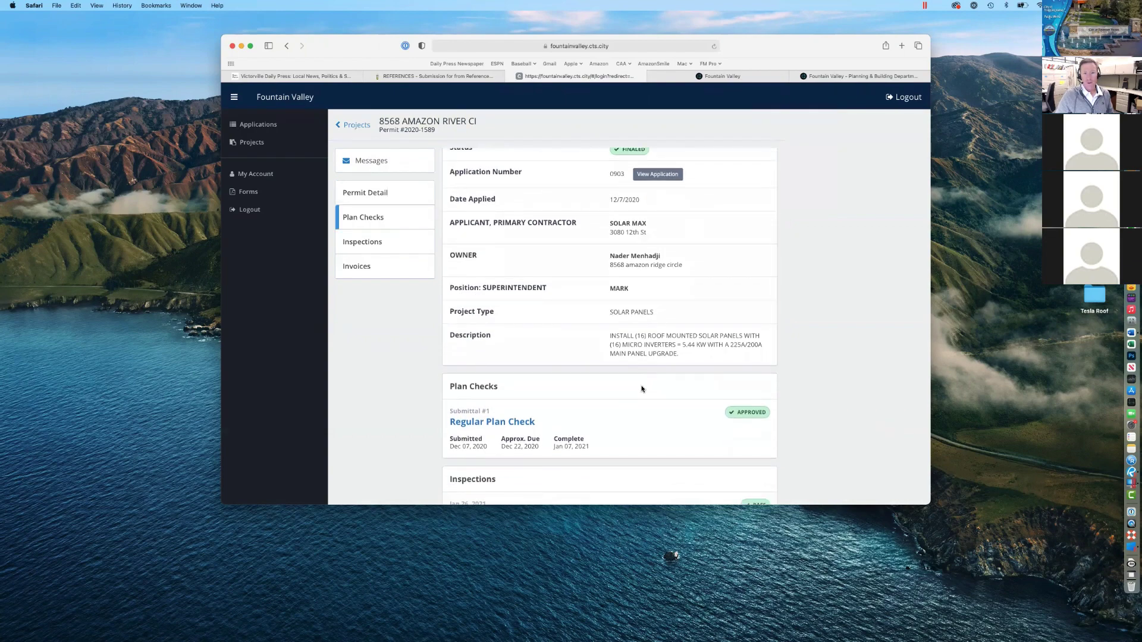
{"action": "scroll", "coordinate": [643, 388], "scroll_direction": "up", "scroll_amount": 1}
{"action": "scroll", "coordinate": [642, 388], "scroll_direction": "down", "scroll_amount": 1}
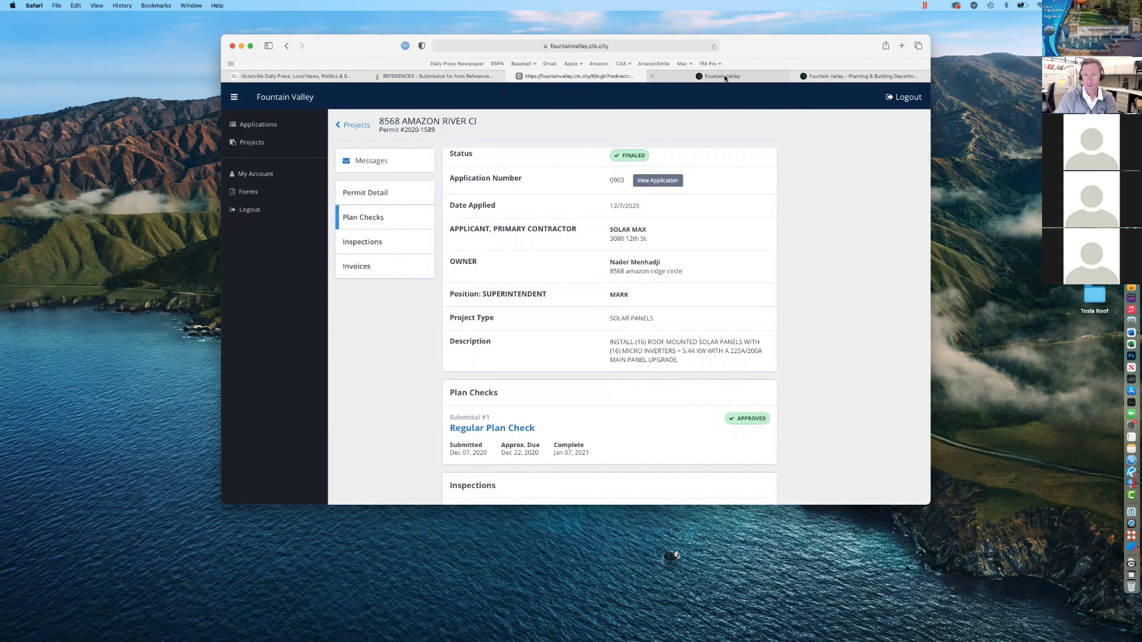
Step: In the back office, find permit 2020-1589 and change its status to Issued
{"action": "left_click", "coordinate": [834, 78]}
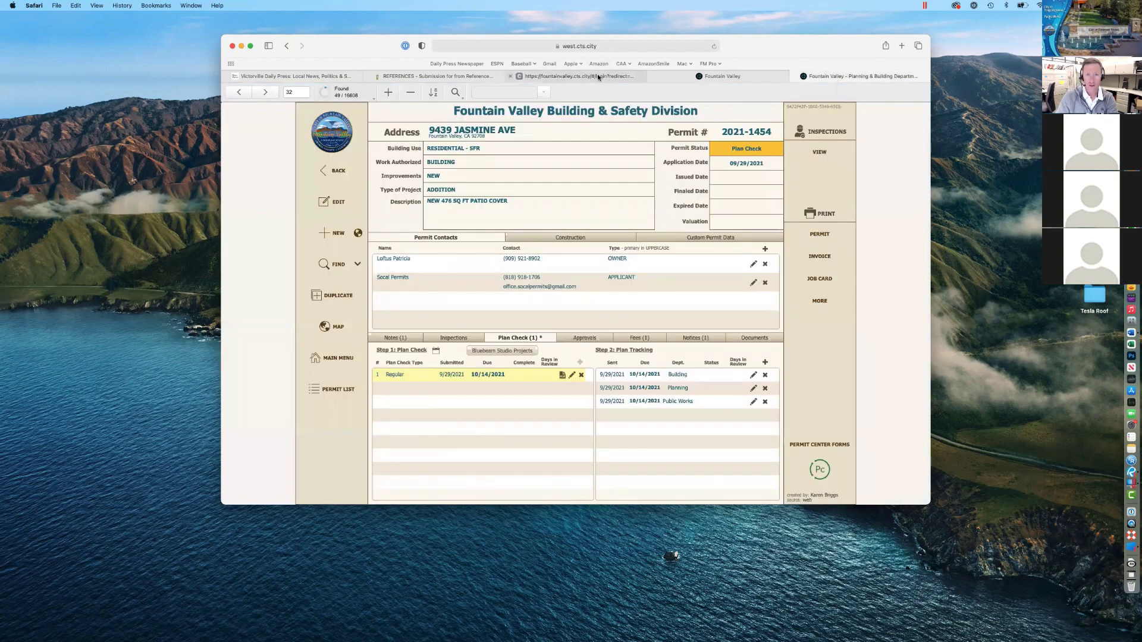
{"action": "left_click", "coordinate": [597, 75]}
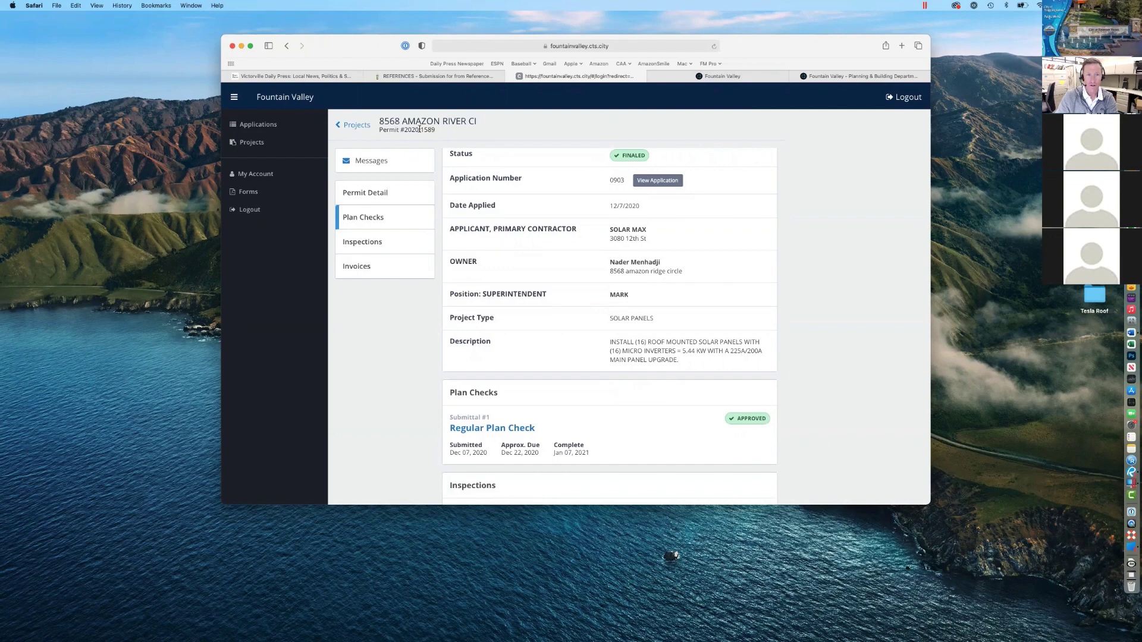
{"action": "left_click", "coordinate": [790, 82]}
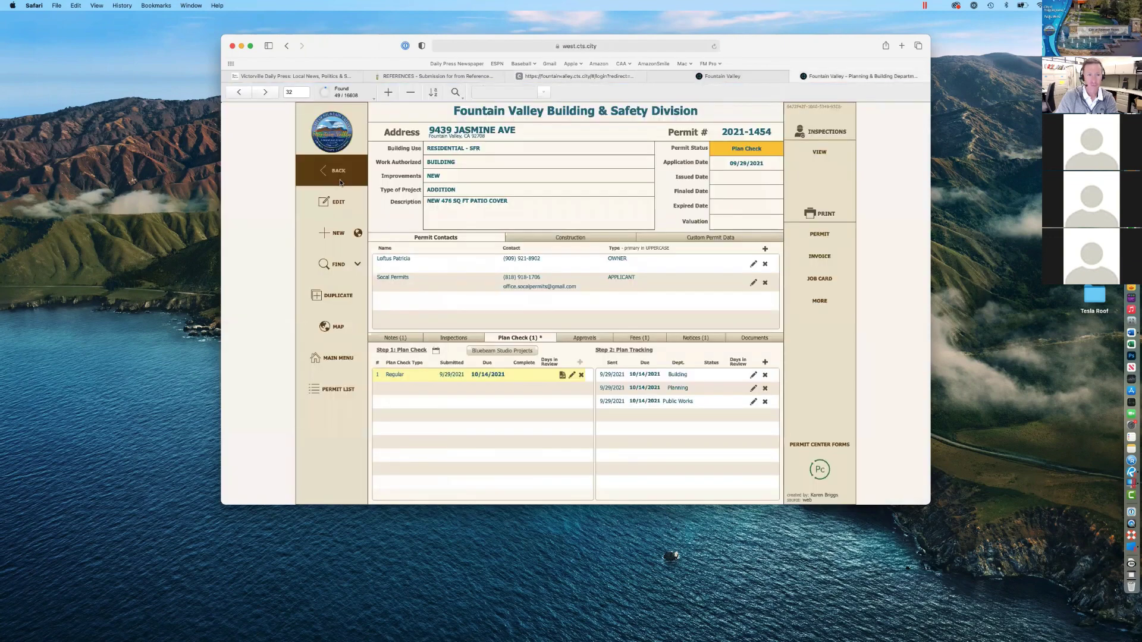
{"action": "key", "text": "super+f"}
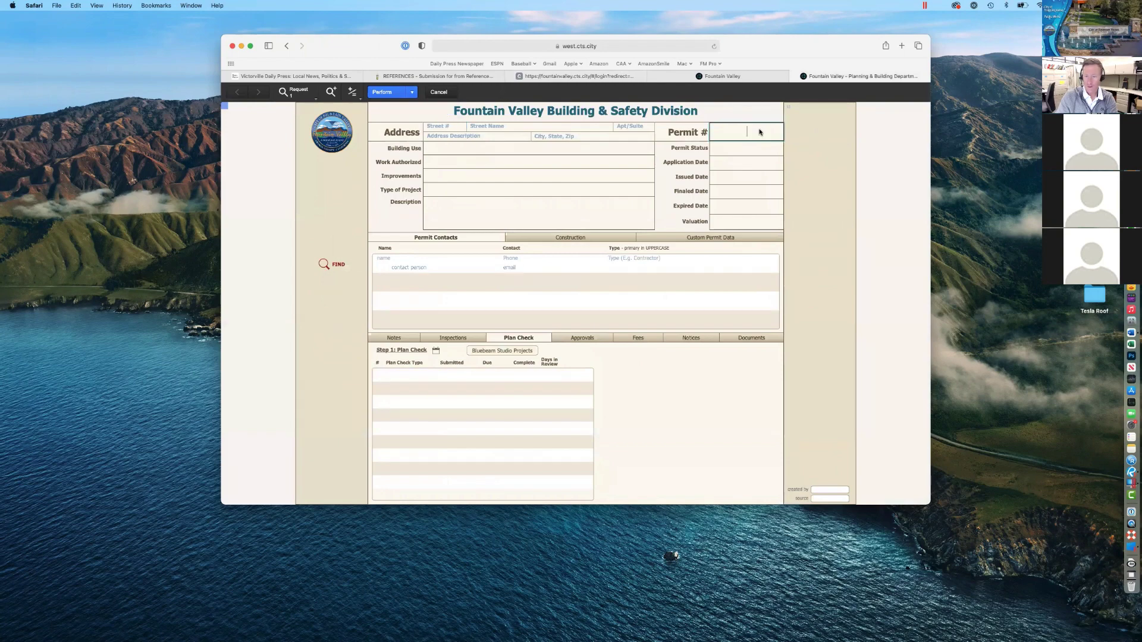
{"action": "type", "text": "2020-1589"}
{"action": "key", "text": "Return"}
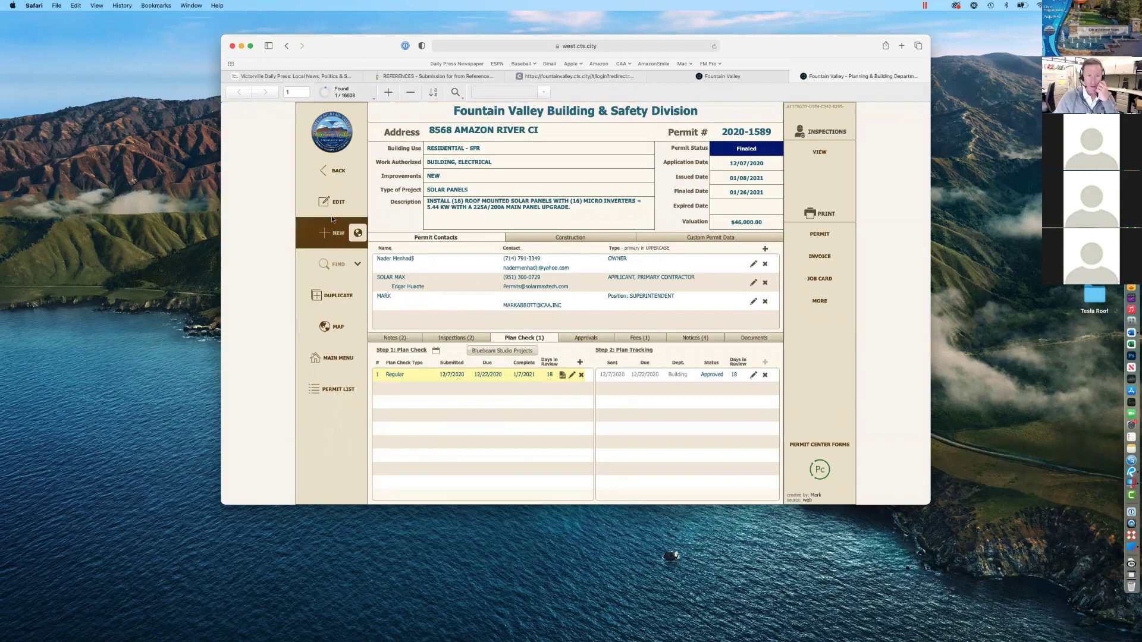
{"action": "left_click", "coordinate": [331, 202]}
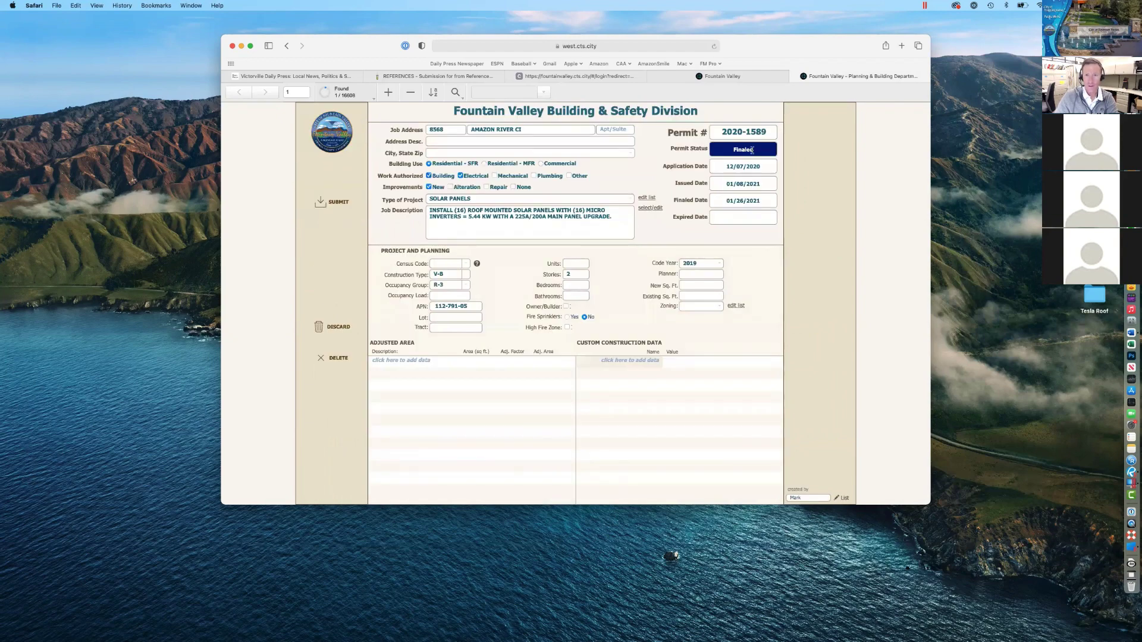
{"action": "left_click", "coordinate": [752, 150]}
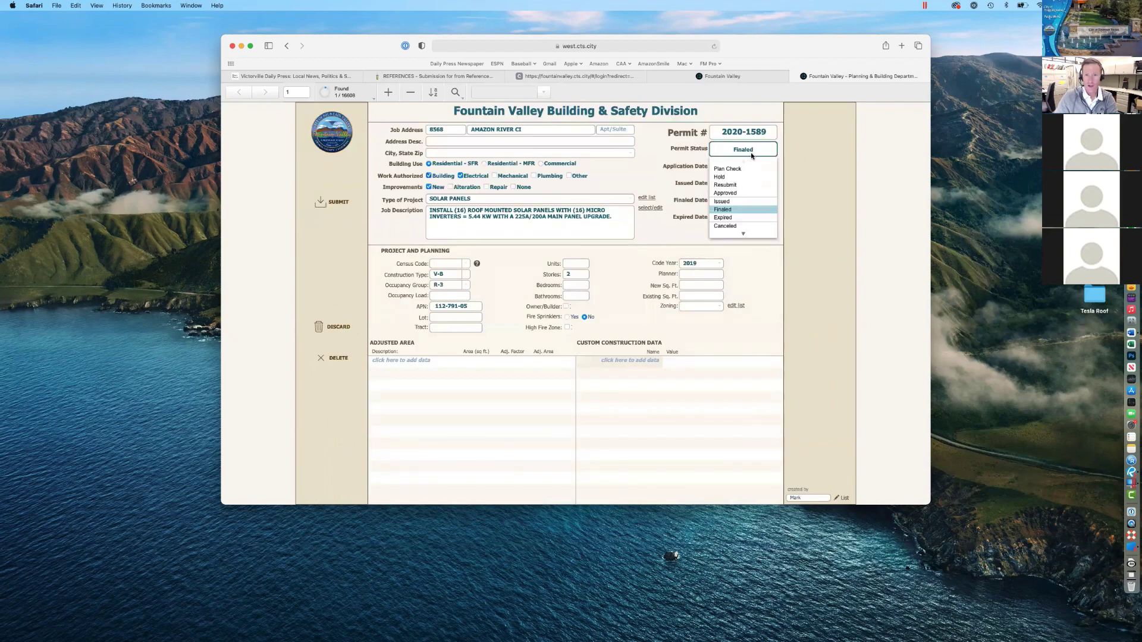
{"action": "left_click", "coordinate": [731, 202]}
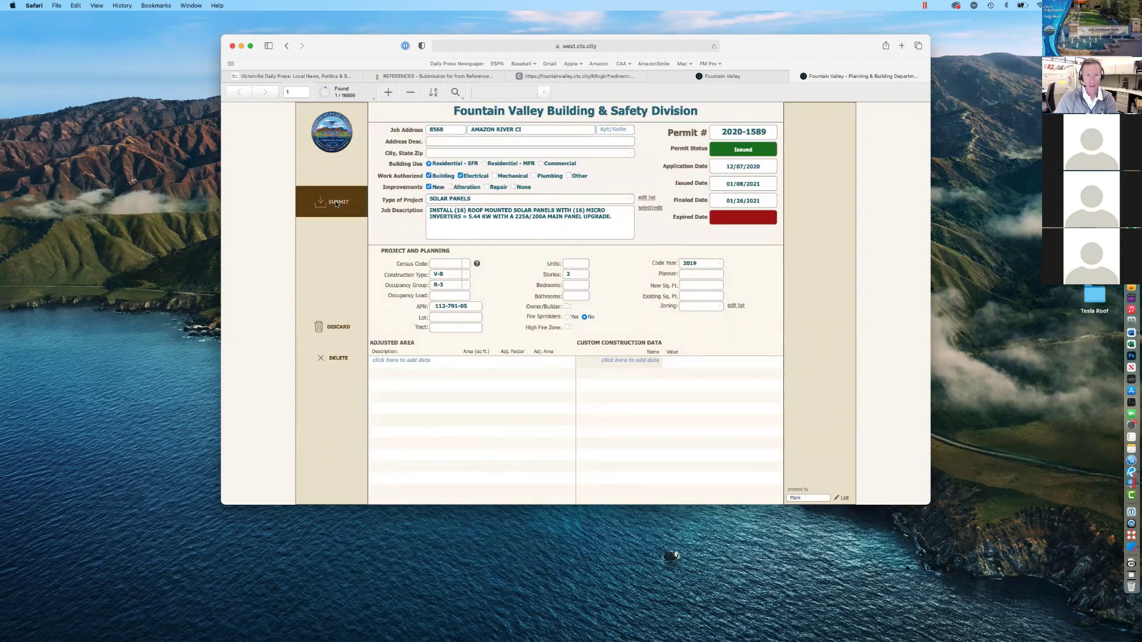
{"action": "left_click", "coordinate": [336, 203]}
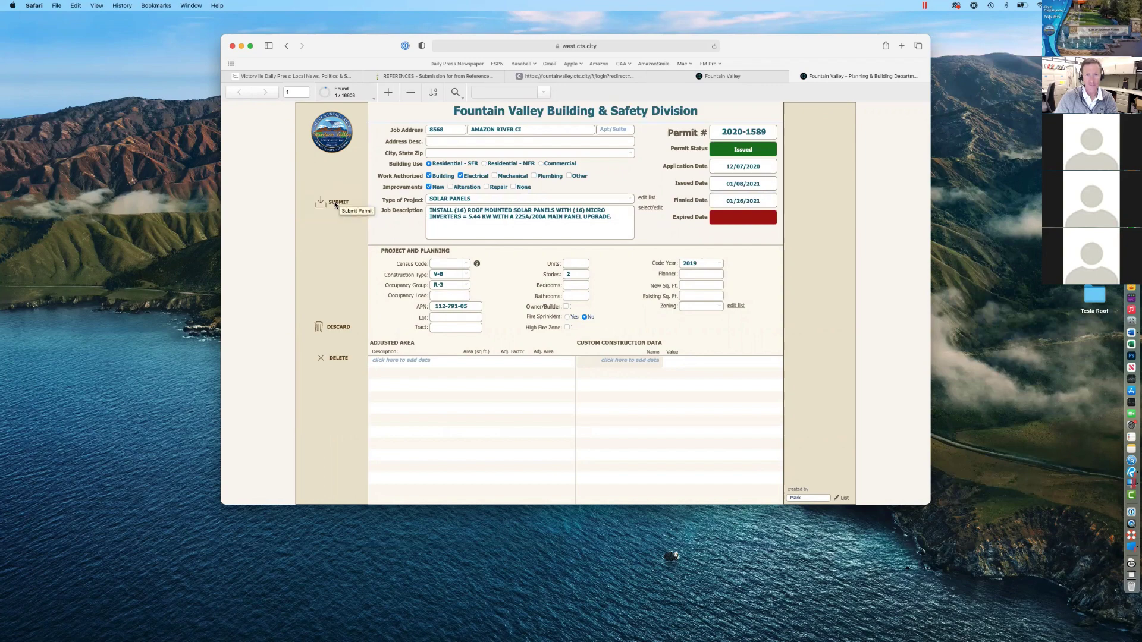
Step: Reload the portal's permit page to confirm it now shows Issued
{"action": "left_click", "coordinate": [681, 76]}
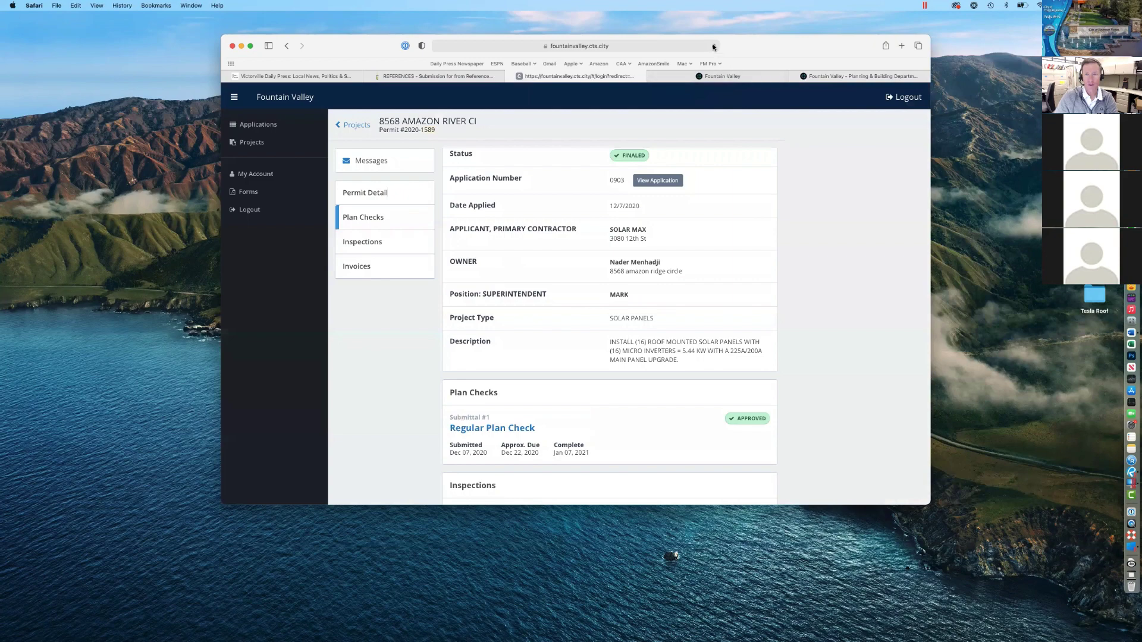
{"action": "left_click", "coordinate": [713, 48]}
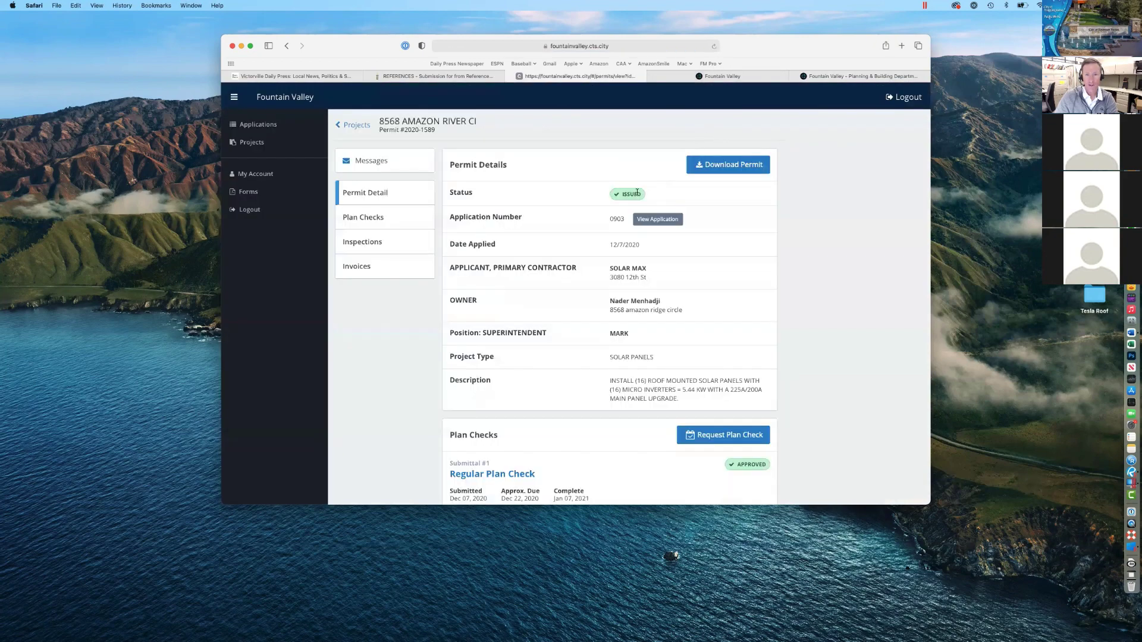
{"action": "scroll", "coordinate": [692, 333], "scroll_direction": "down", "scroll_amount": 2}
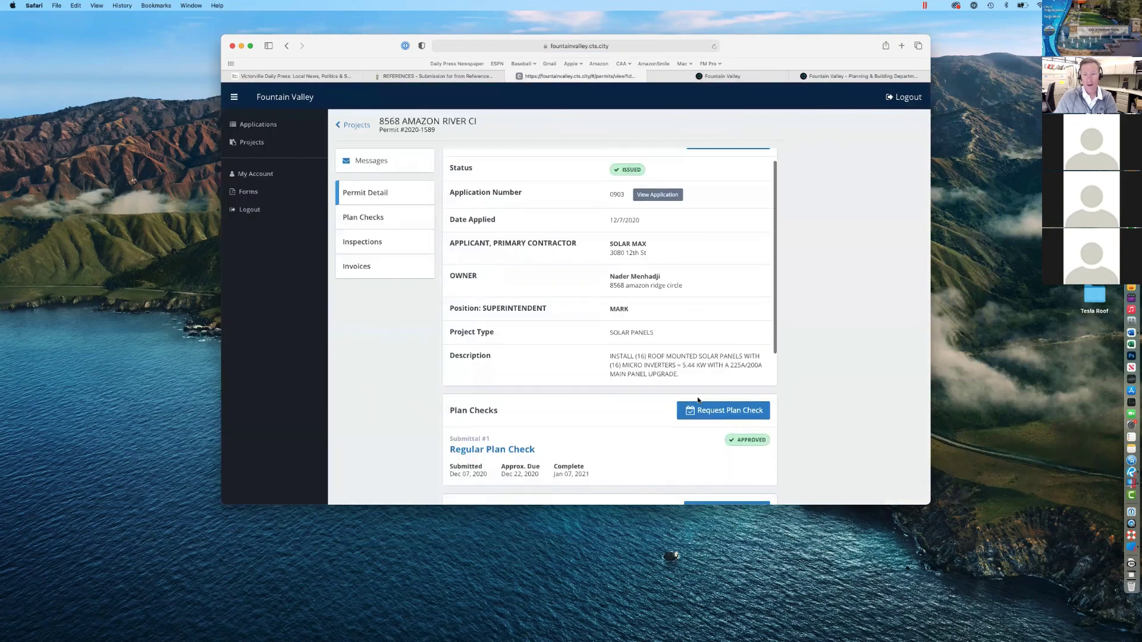
{"action": "scroll", "coordinate": [615, 410], "scroll_direction": "up", "scroll_amount": 2}
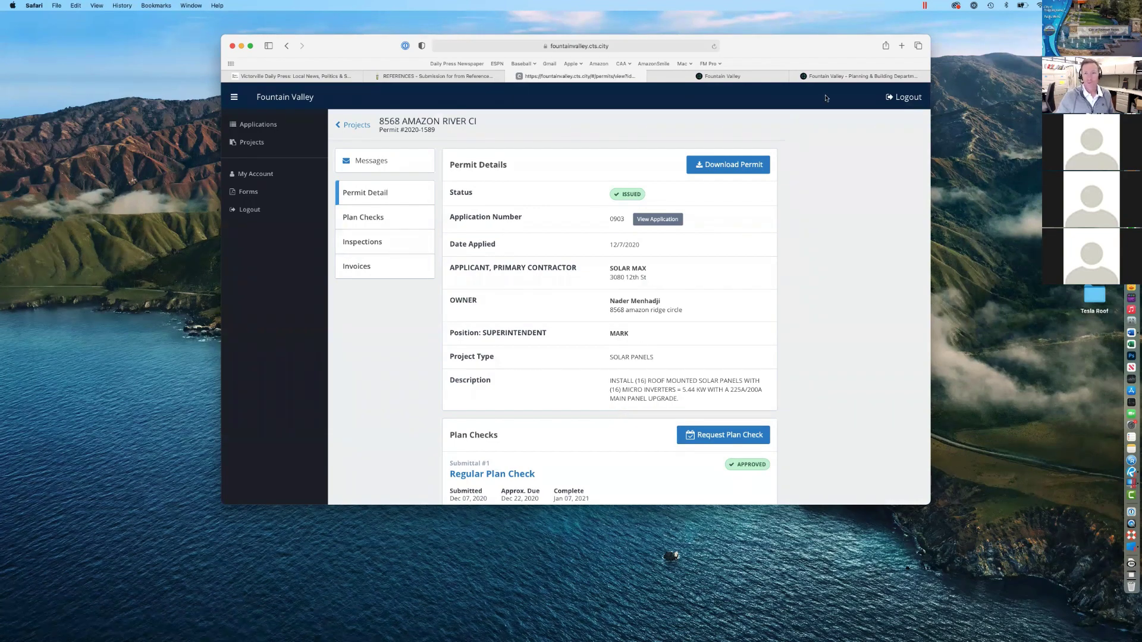
Step: Change permit 2020-1589's status to Plan Check in the back office and save
{"action": "left_click", "coordinate": [831, 76]}
{"action": "left_click", "coordinate": [336, 203]}
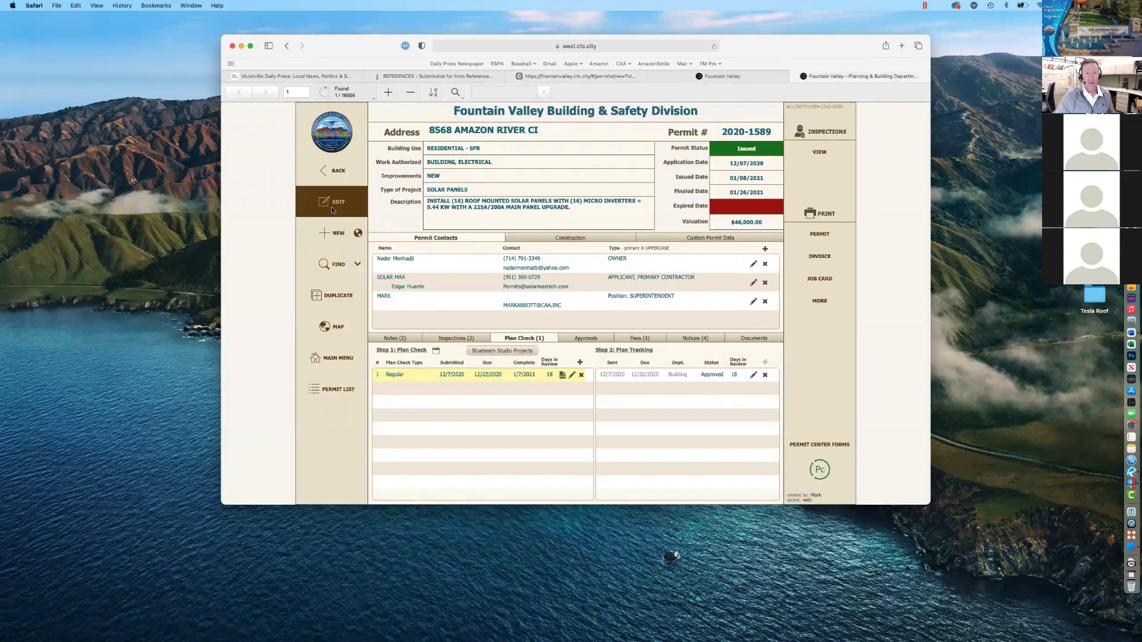
{"action": "left_click", "coordinate": [726, 155]}
{"action": "left_click", "coordinate": [731, 155]}
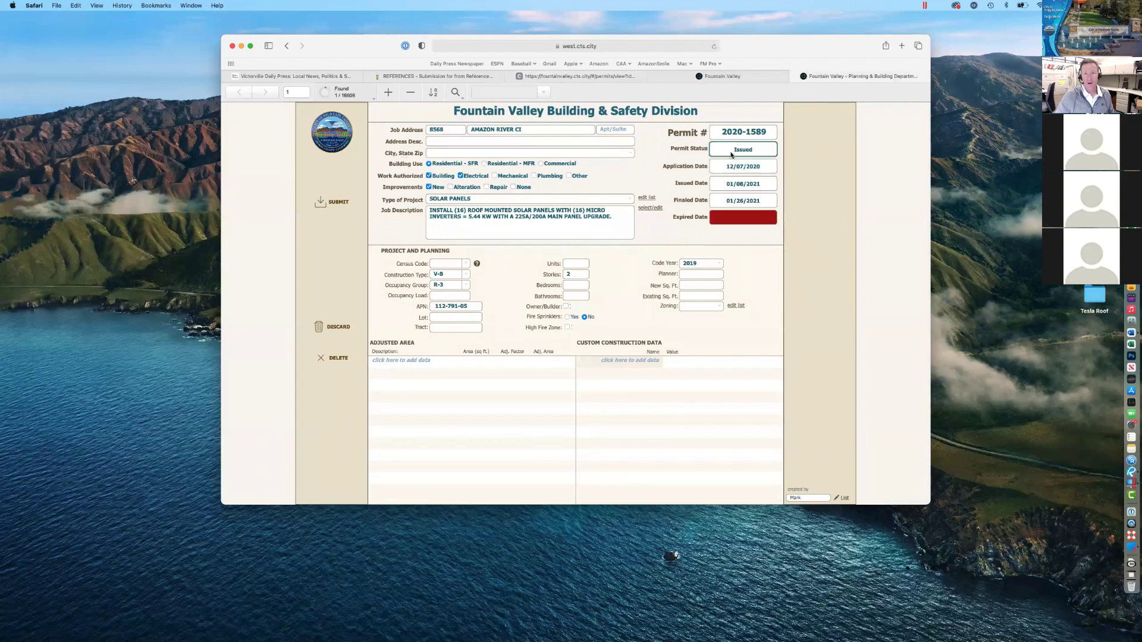
{"action": "left_click", "coordinate": [726, 151]}
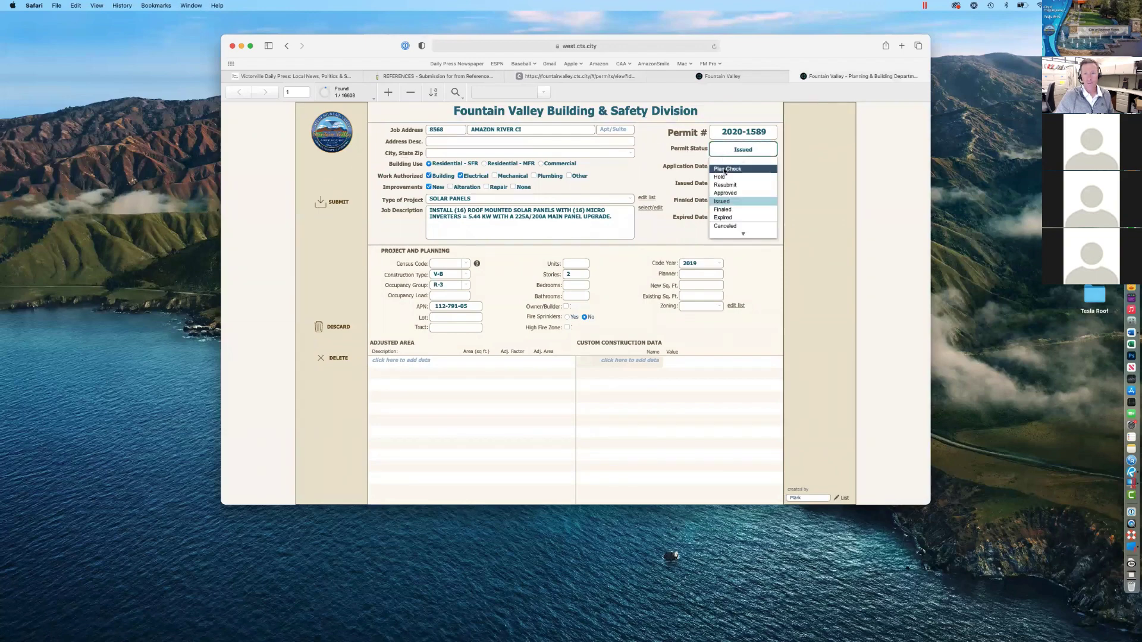
{"action": "left_click", "coordinate": [726, 171]}
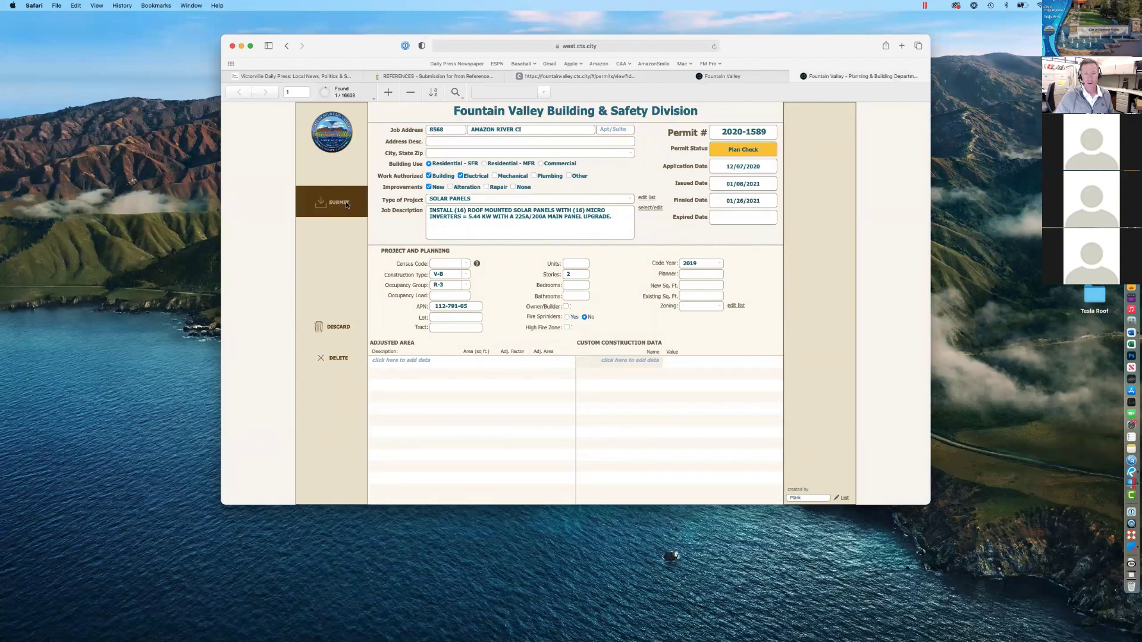
{"action": "left_click", "coordinate": [345, 202]}
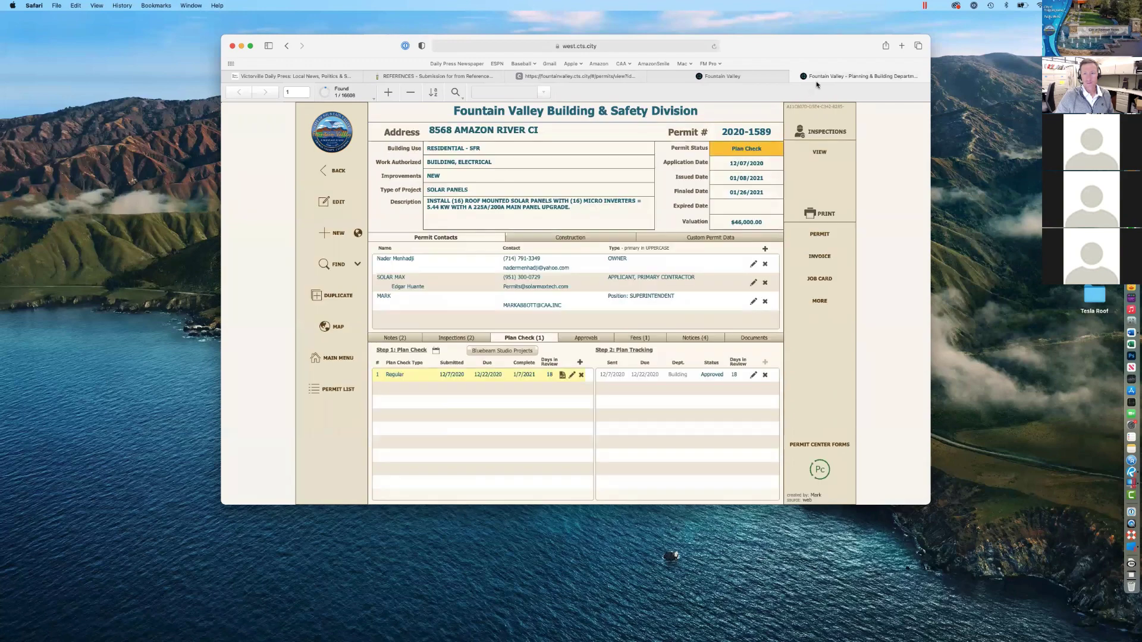
Step: Reload the portal's permit details to verify the Plan Check status
{"action": "left_click", "coordinate": [605, 77]}
{"action": "left_click", "coordinate": [714, 46]}
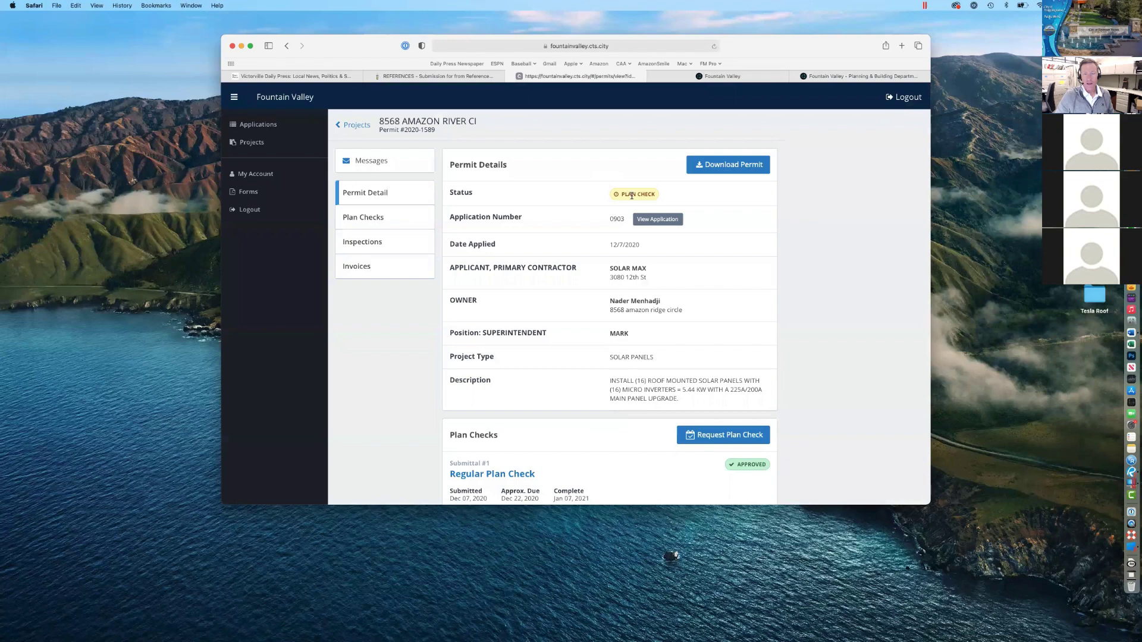
{"action": "left_click", "coordinate": [833, 78]}
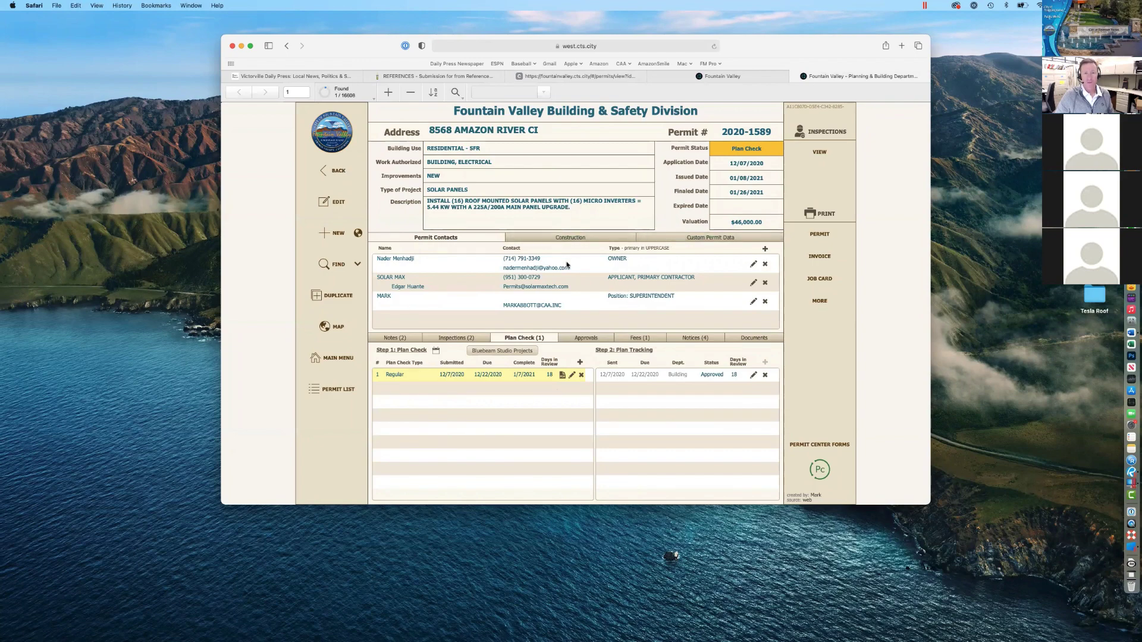
{"action": "left_click", "coordinate": [614, 76]}
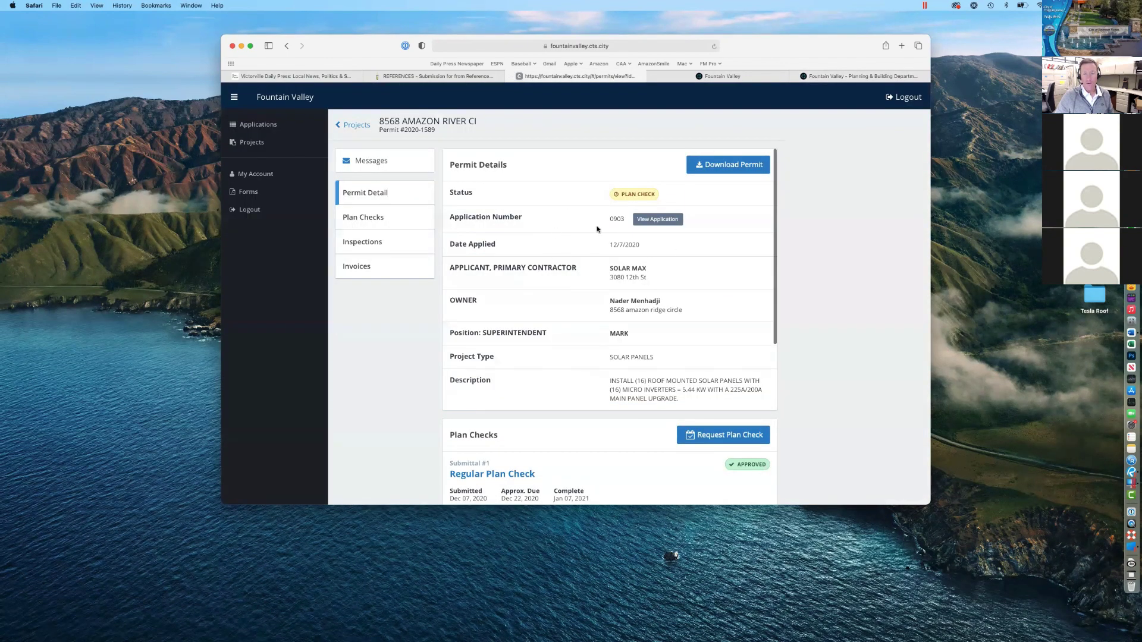
{"action": "scroll", "coordinate": [606, 303], "scroll_direction": "down", "scroll_amount": 1}
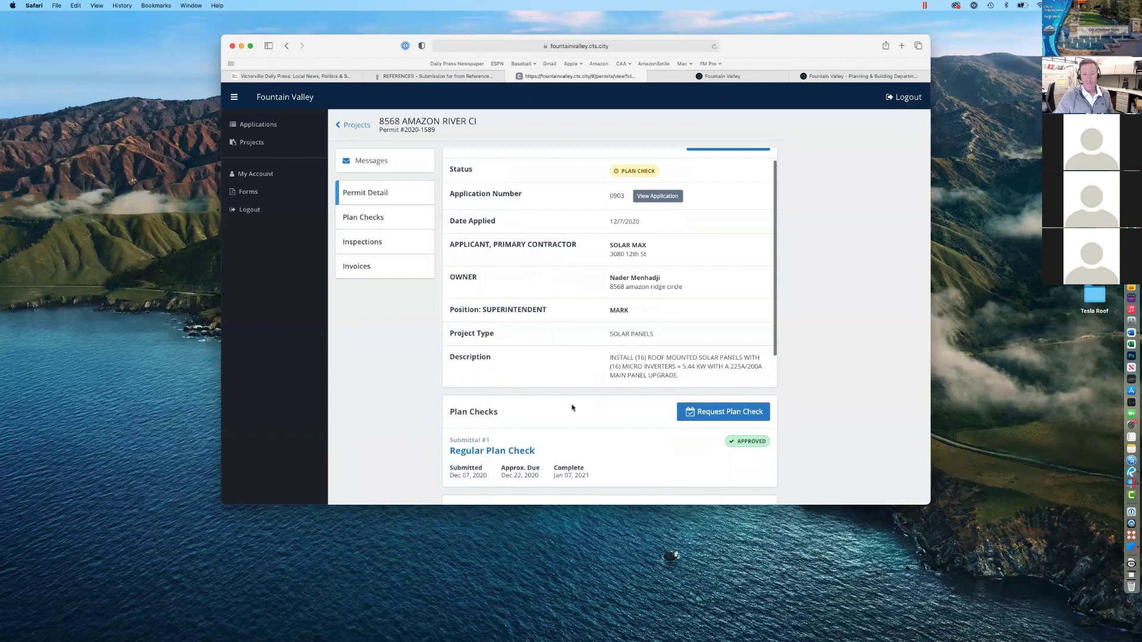
{"action": "scroll", "coordinate": [676, 266], "scroll_direction": "up", "scroll_amount": 1}
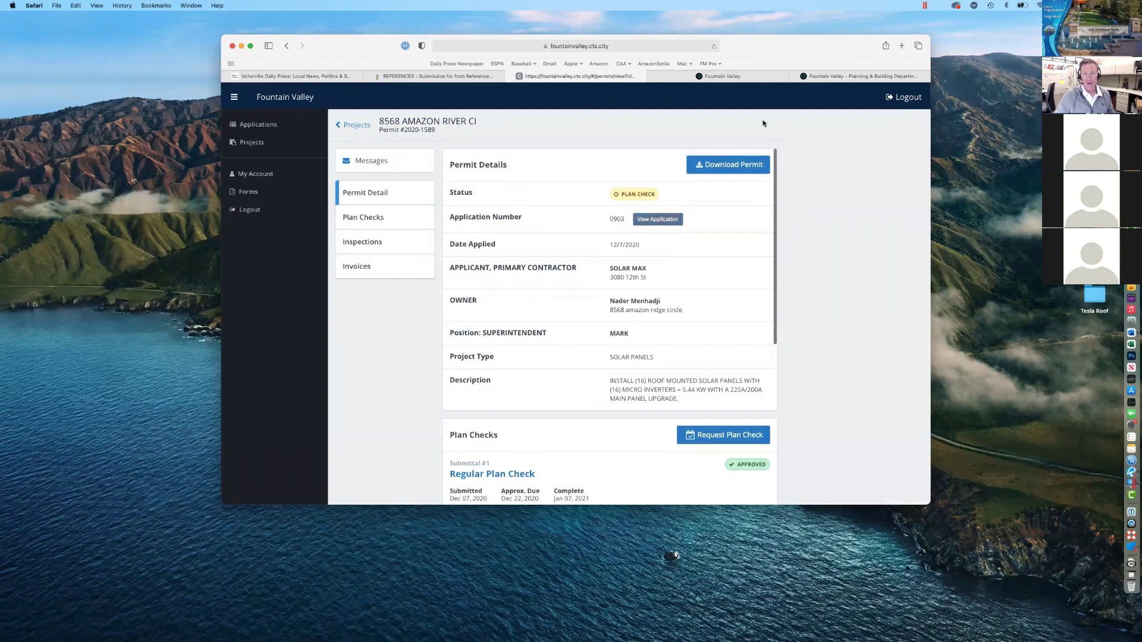
Step: Set permit 2020-1589's status to Finaled in the back office and save
{"action": "left_click", "coordinate": [860, 76]}
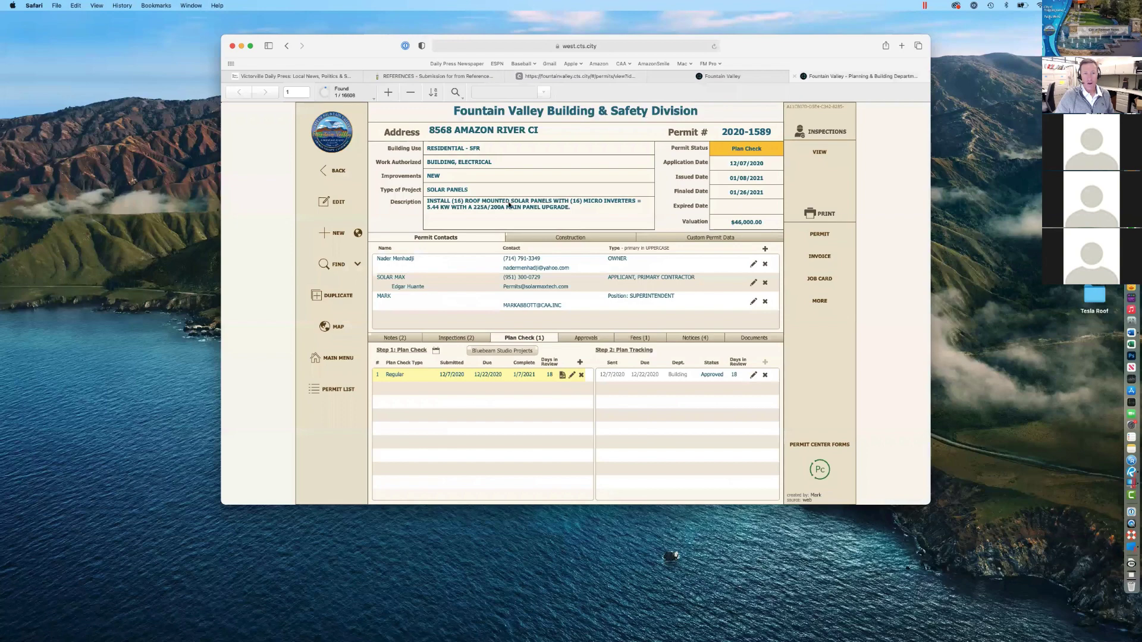
{"action": "left_click", "coordinate": [328, 202]}
{"action": "left_click", "coordinate": [743, 150]}
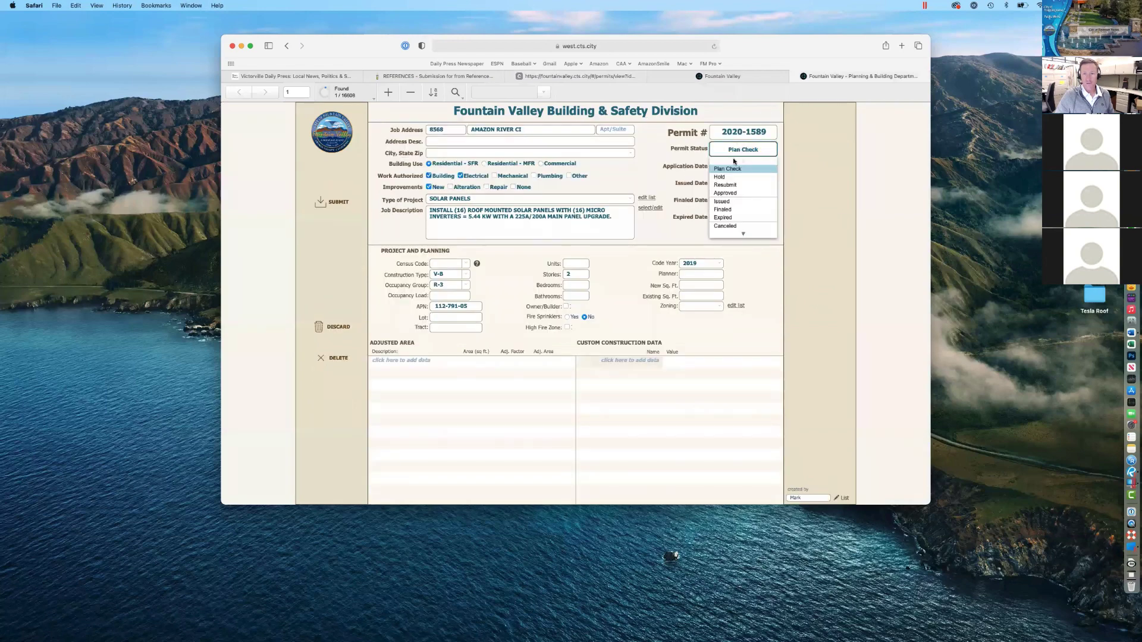
{"action": "left_click", "coordinate": [726, 210]}
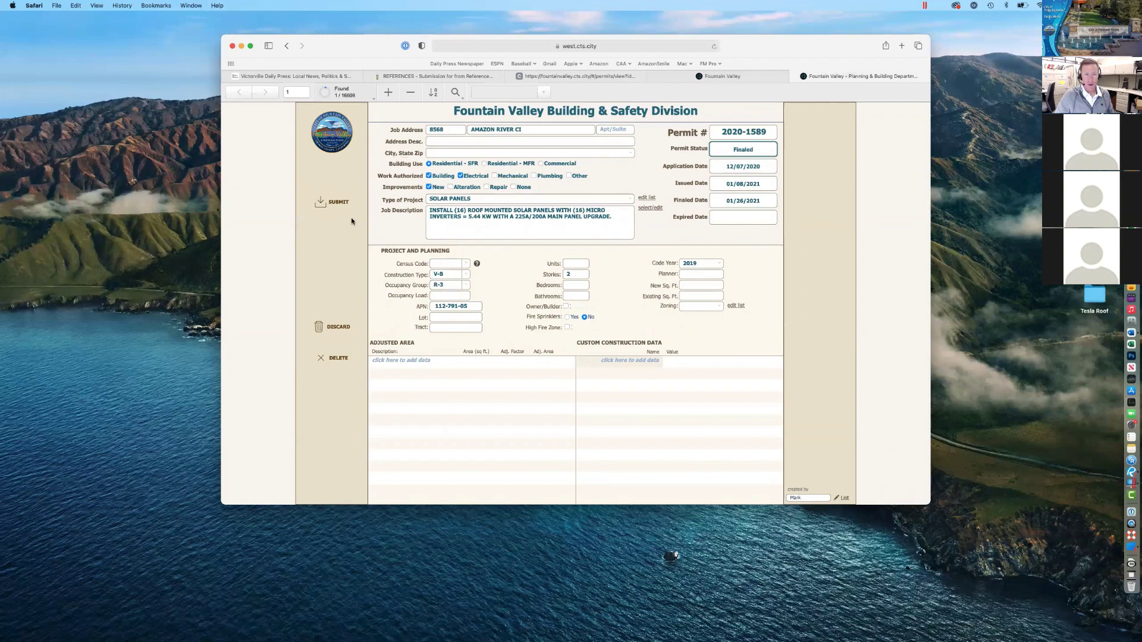
{"action": "left_click", "coordinate": [337, 202]}
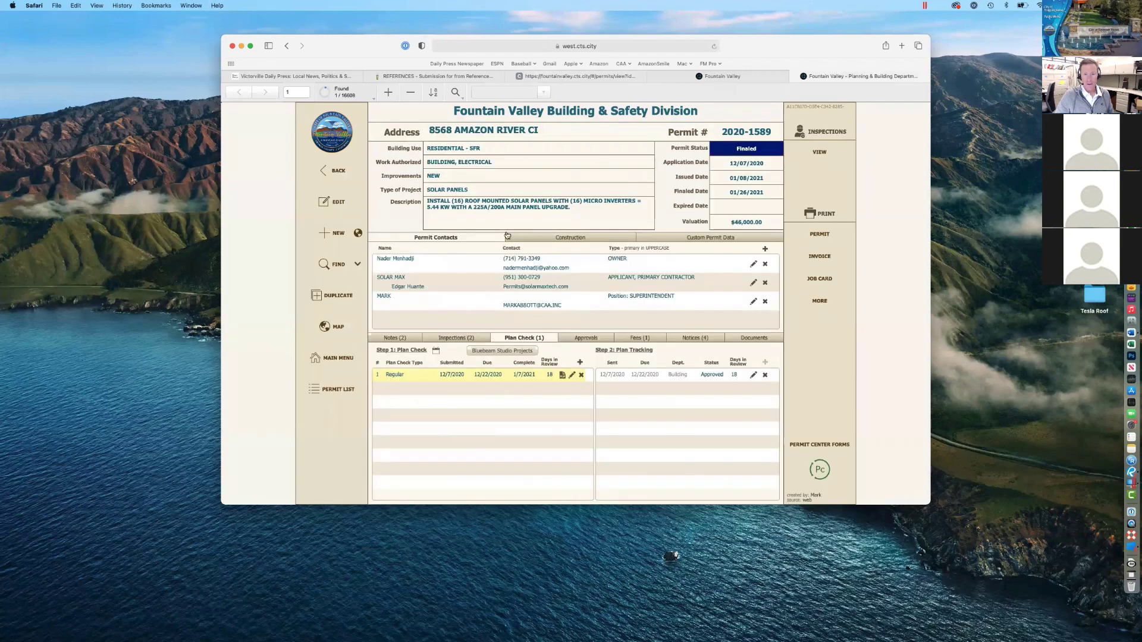
Step: Reload the portal's permit page to confirm it reports Finaled
{"action": "left_click", "coordinate": [591, 76]}
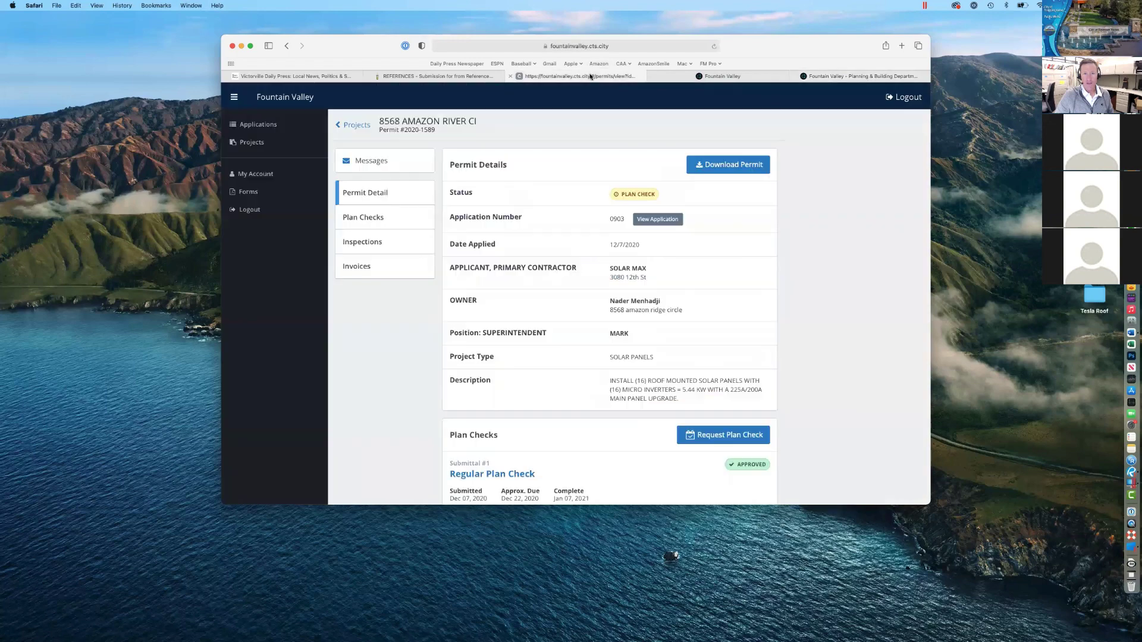
{"action": "left_click", "coordinate": [699, 76]}
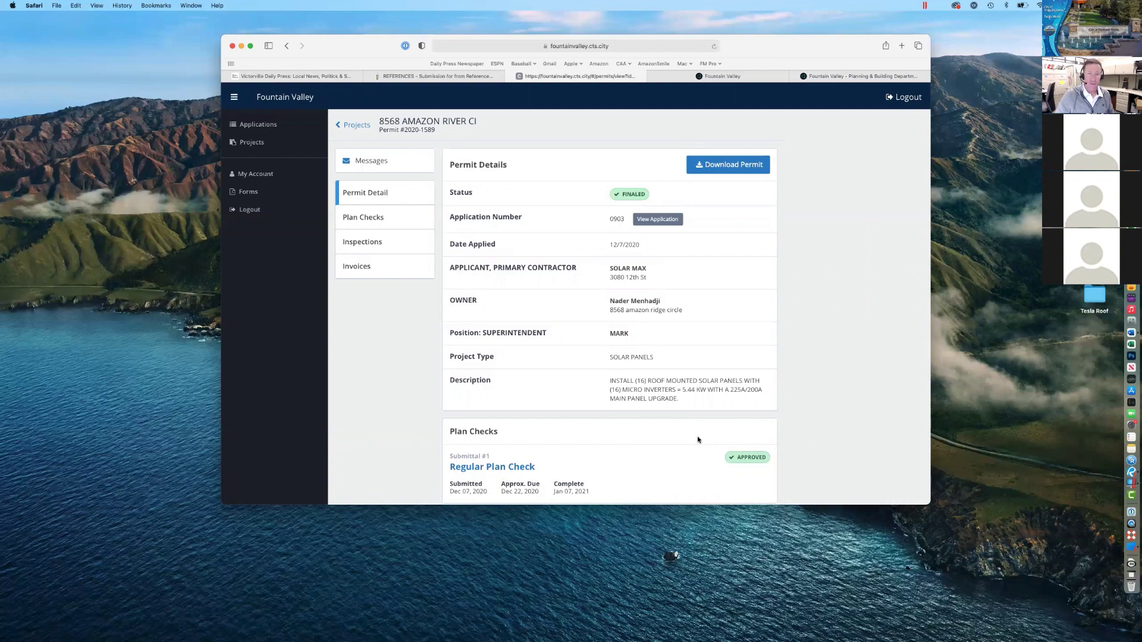
{"action": "scroll", "coordinate": [661, 393], "scroll_direction": "down", "scroll_amount": 1}
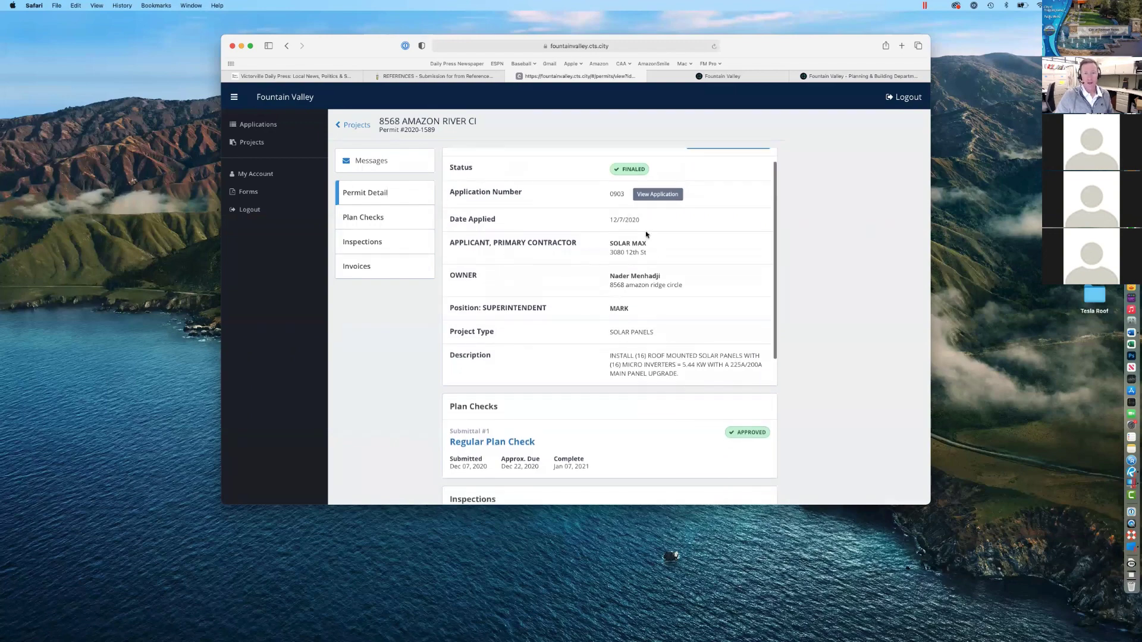
{"action": "scroll", "coordinate": [648, 238], "scroll_direction": "up", "scroll_amount": 1}
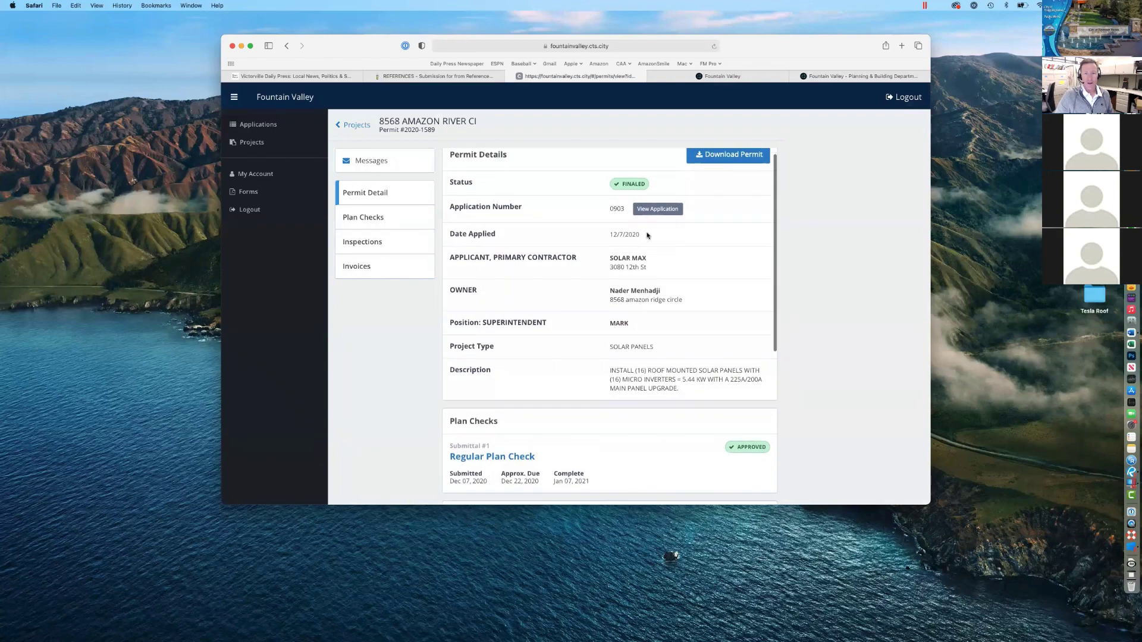
{"action": "scroll", "coordinate": [648, 235], "scroll_direction": "down", "scroll_amount": 1}
{"action": "scroll", "coordinate": [660, 323], "scroll_direction": "up", "scroll_amount": 1}
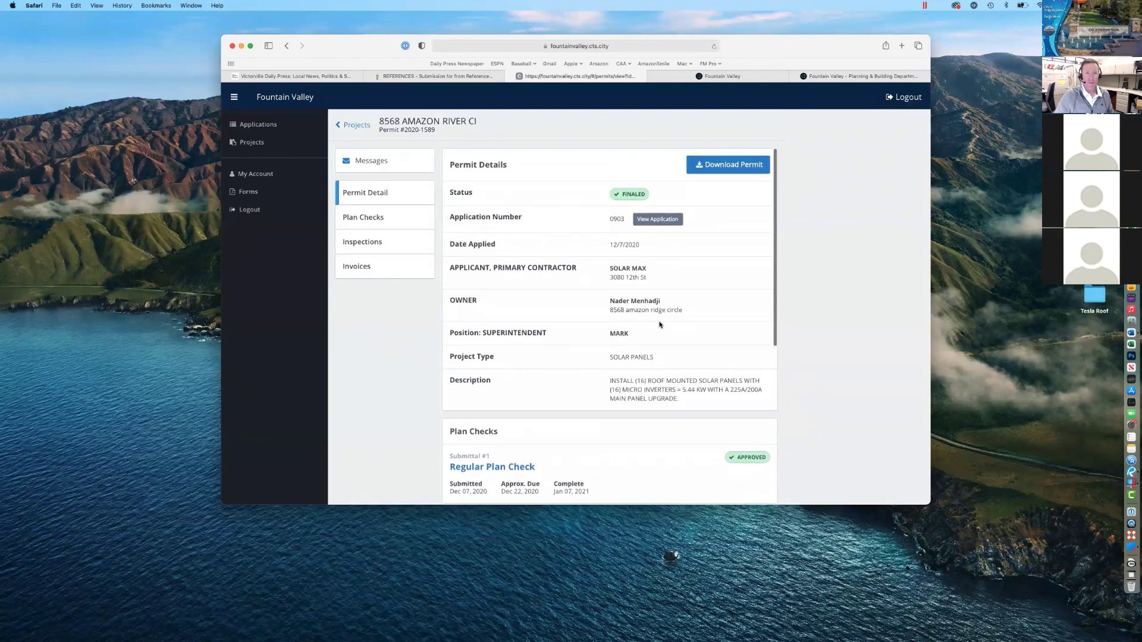
Step: Check the portal's Projects list and permit details, ending on the Applications list with application 1647
{"action": "left_click", "coordinate": [256, 125]}
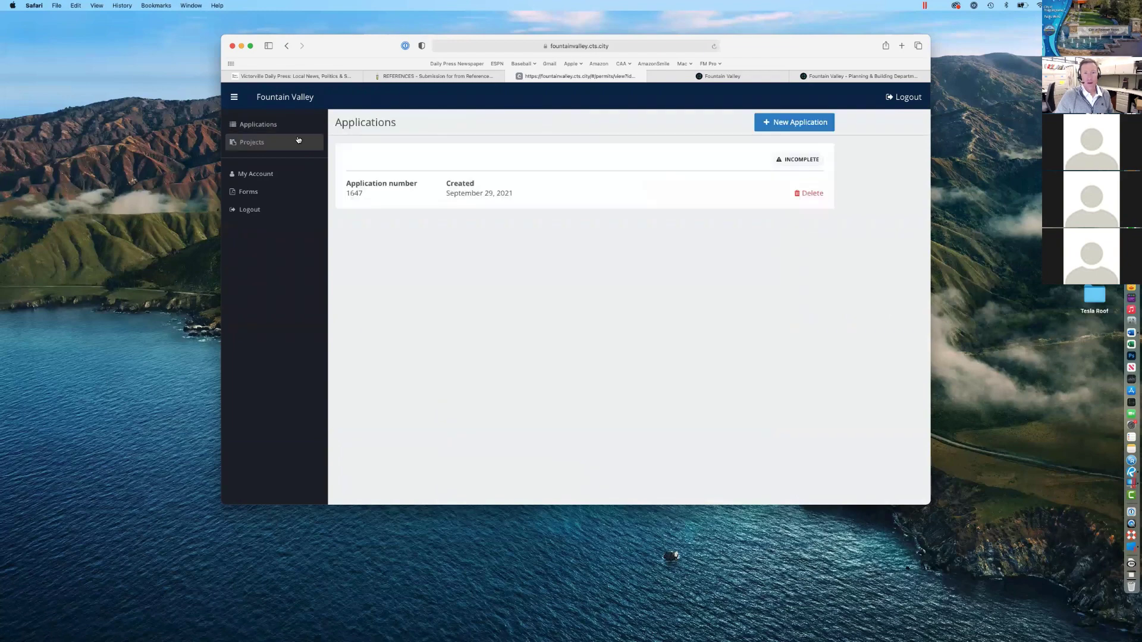
{"action": "left_click", "coordinate": [269, 144]}
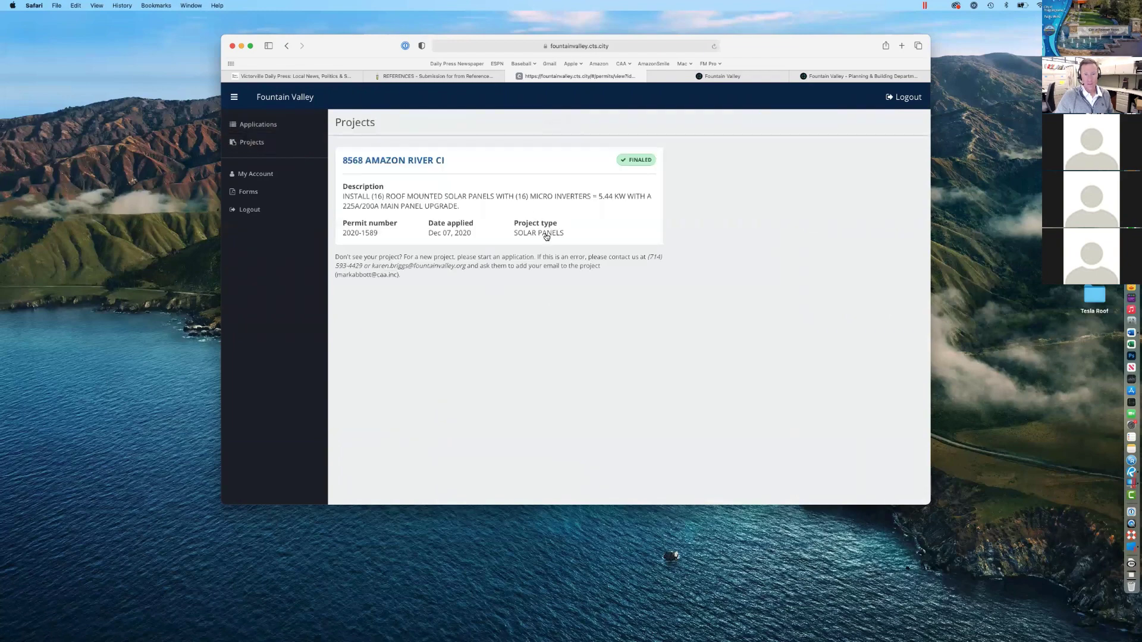
{"action": "left_click", "coordinate": [429, 161]}
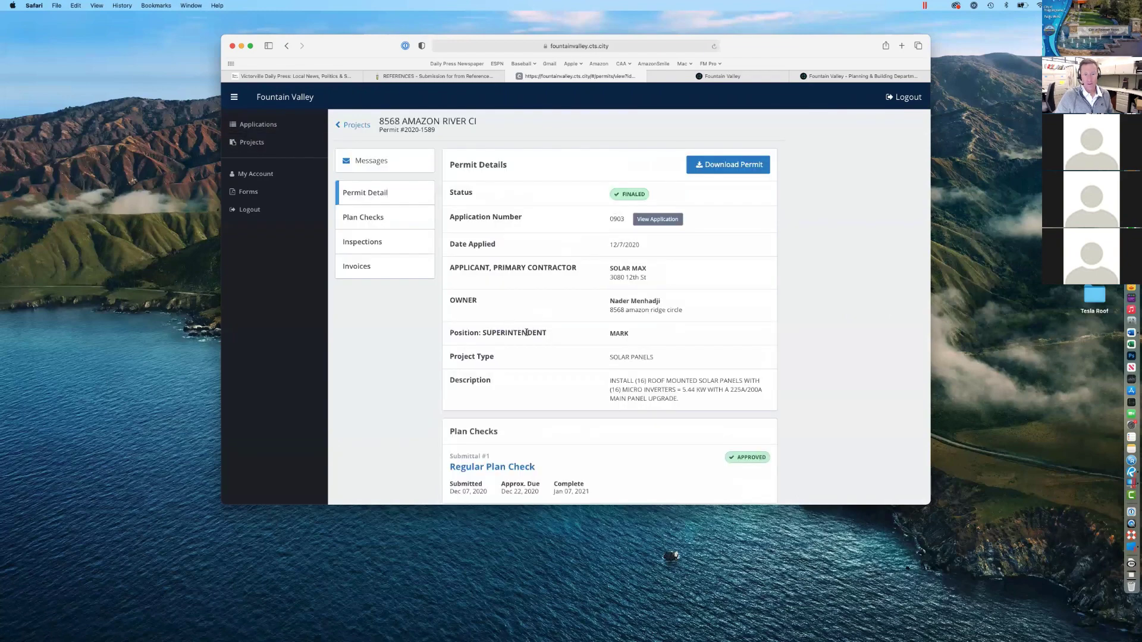
{"action": "left_click", "coordinate": [271, 127]}
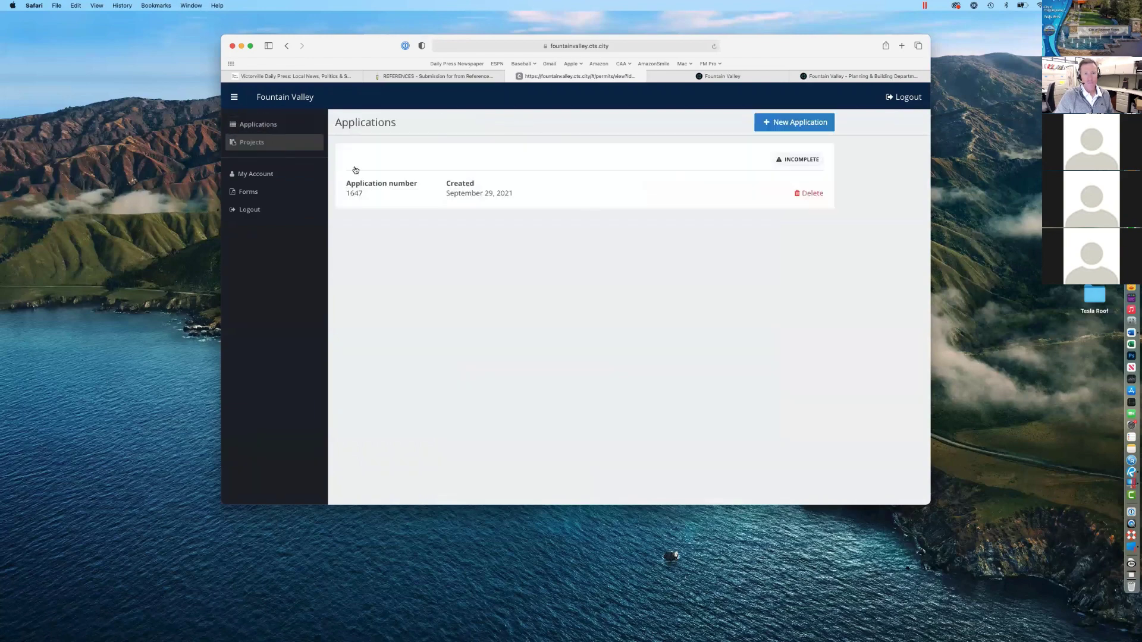
Step: Open application 1647 and browse the Project Type options without choosing one
{"action": "left_click", "coordinate": [691, 162]}
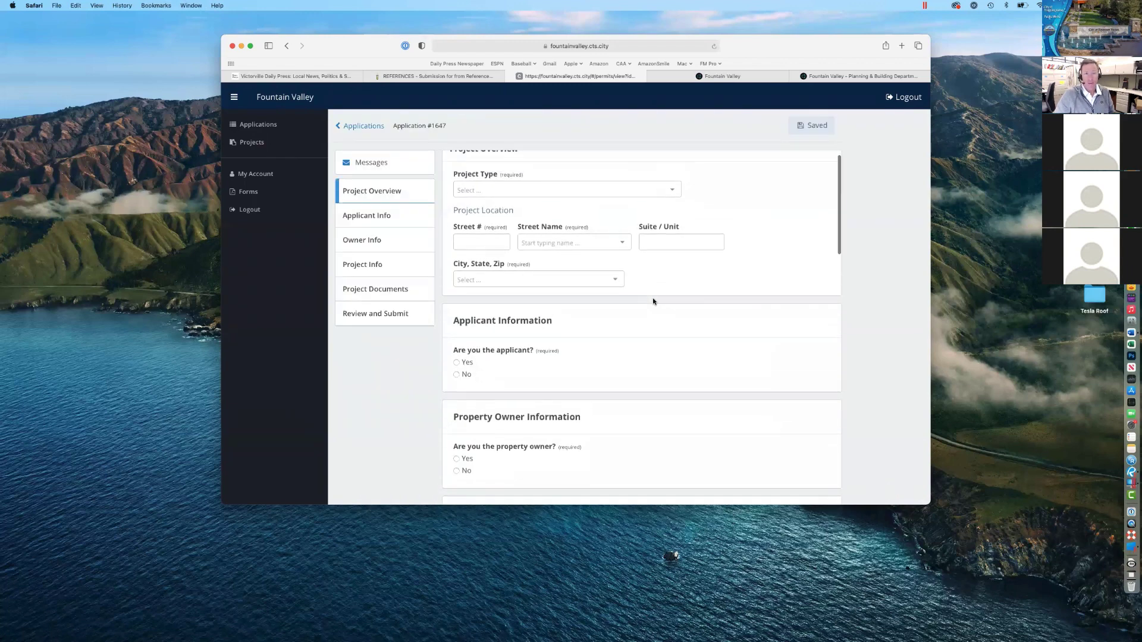
{"action": "scroll", "coordinate": [636, 268], "scroll_direction": "down", "scroll_amount": 1}
{"action": "left_click", "coordinate": [616, 199]}
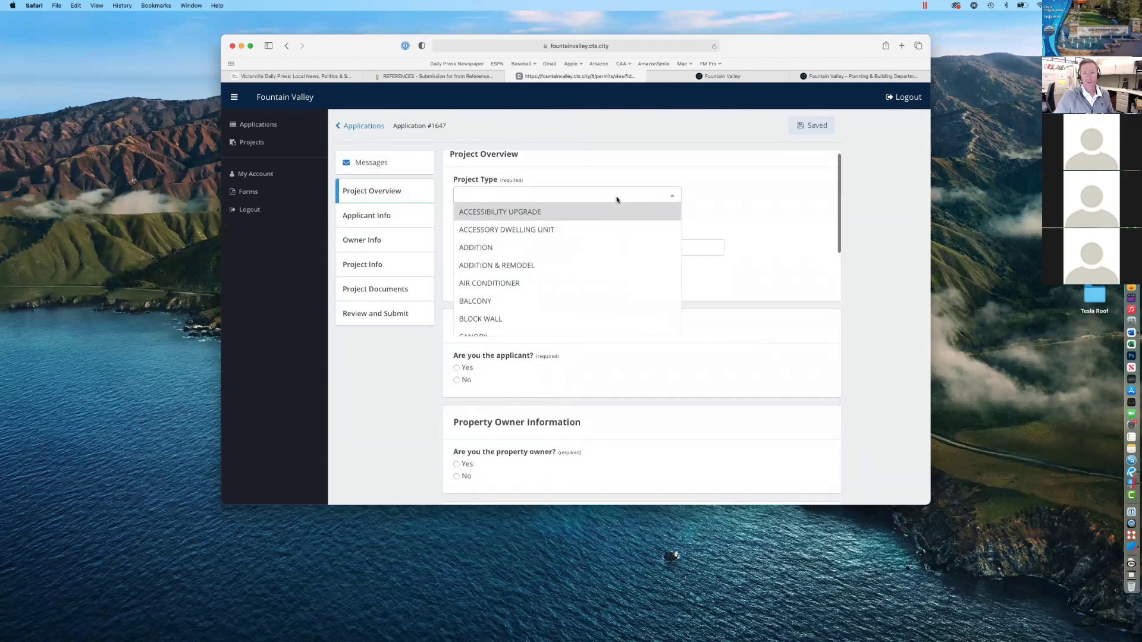
{"action": "scroll", "coordinate": [549, 261], "scroll_direction": "down", "scroll_amount": 3}
{"action": "scroll", "coordinate": [551, 263], "scroll_direction": "down", "scroll_amount": 5}
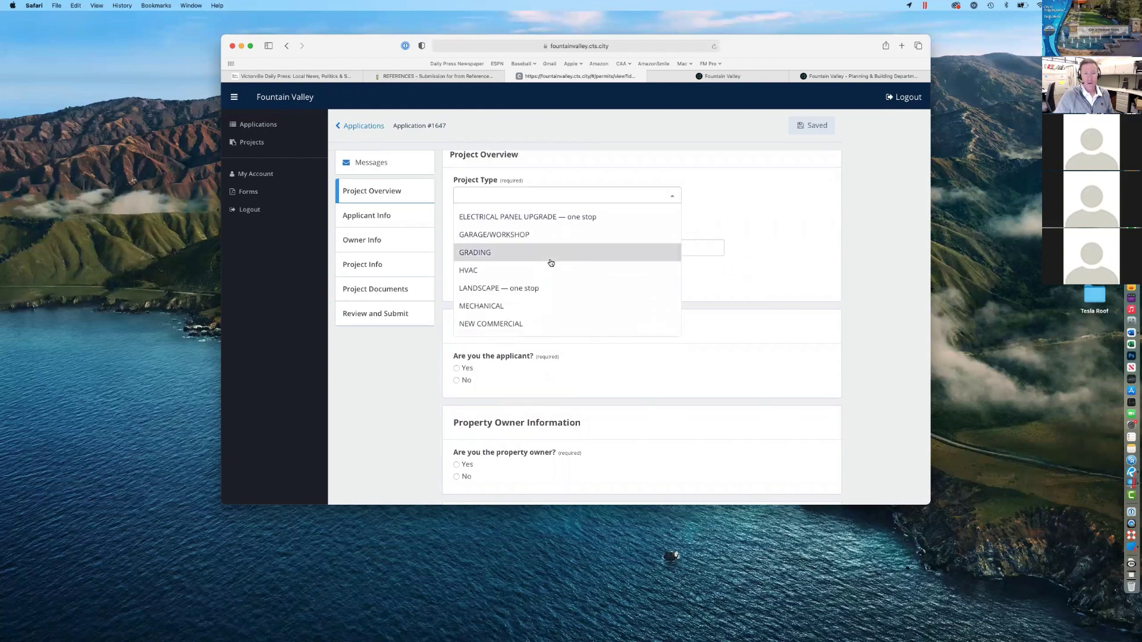
{"action": "scroll", "coordinate": [550, 263], "scroll_direction": "down", "scroll_amount": 5}
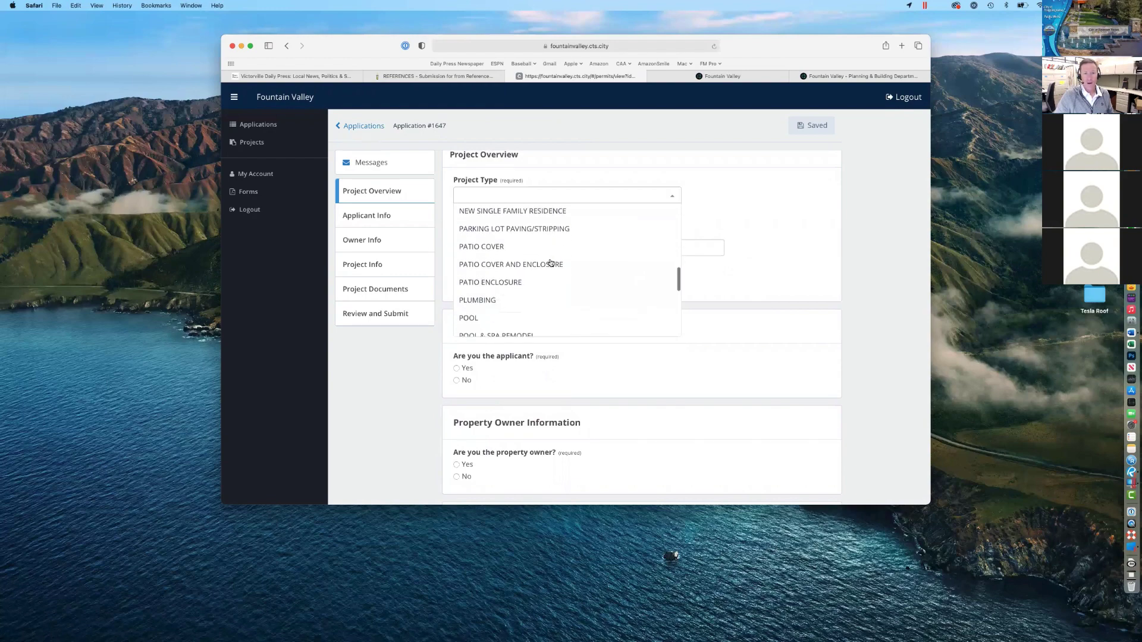
{"action": "scroll", "coordinate": [551, 263], "scroll_direction": "up", "scroll_amount": 2}
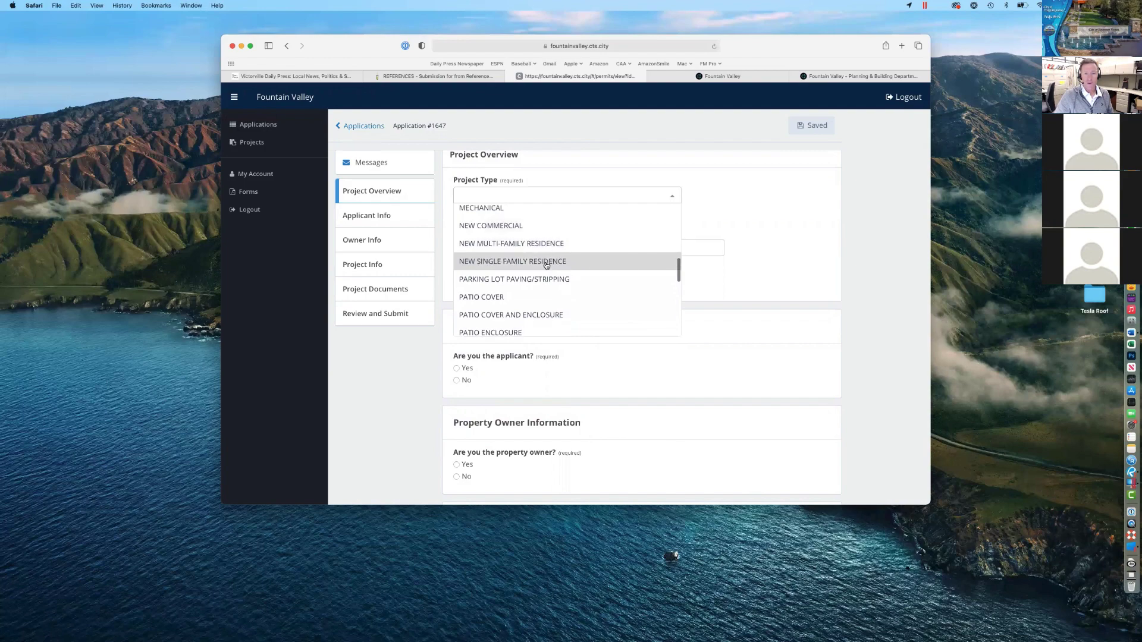
{"action": "scroll", "coordinate": [545, 265], "scroll_direction": "down", "scroll_amount": 4}
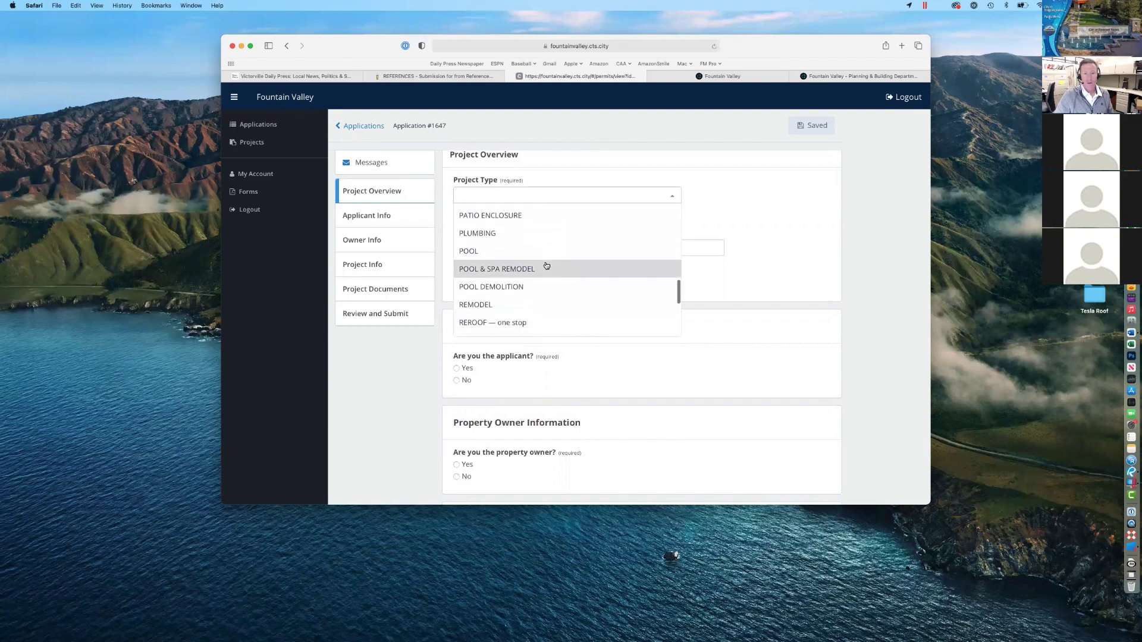
{"action": "scroll", "coordinate": [546, 266], "scroll_direction": "down", "scroll_amount": 4}
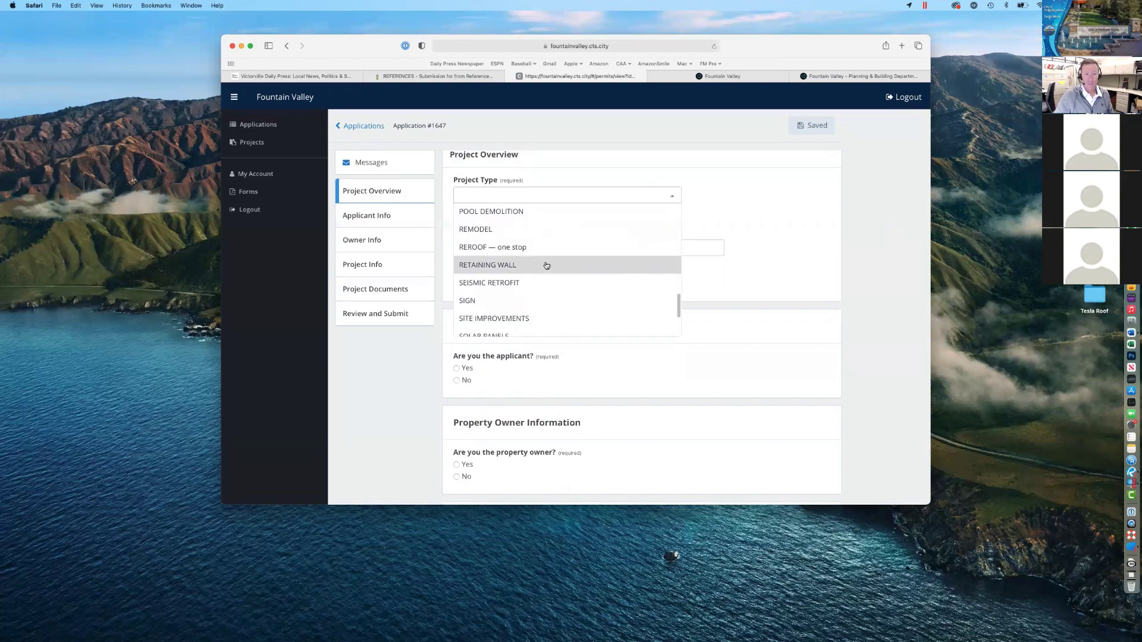
{"action": "scroll", "coordinate": [546, 265], "scroll_direction": "down", "scroll_amount": 3}
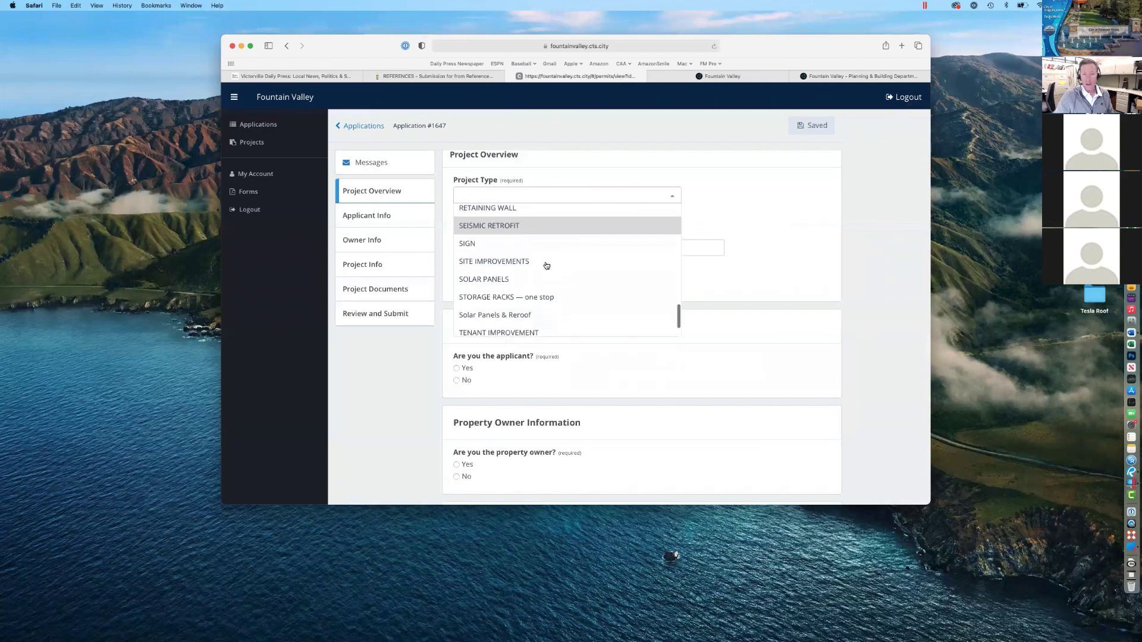
{"action": "scroll", "coordinate": [546, 265], "scroll_direction": "up", "scroll_amount": 15}
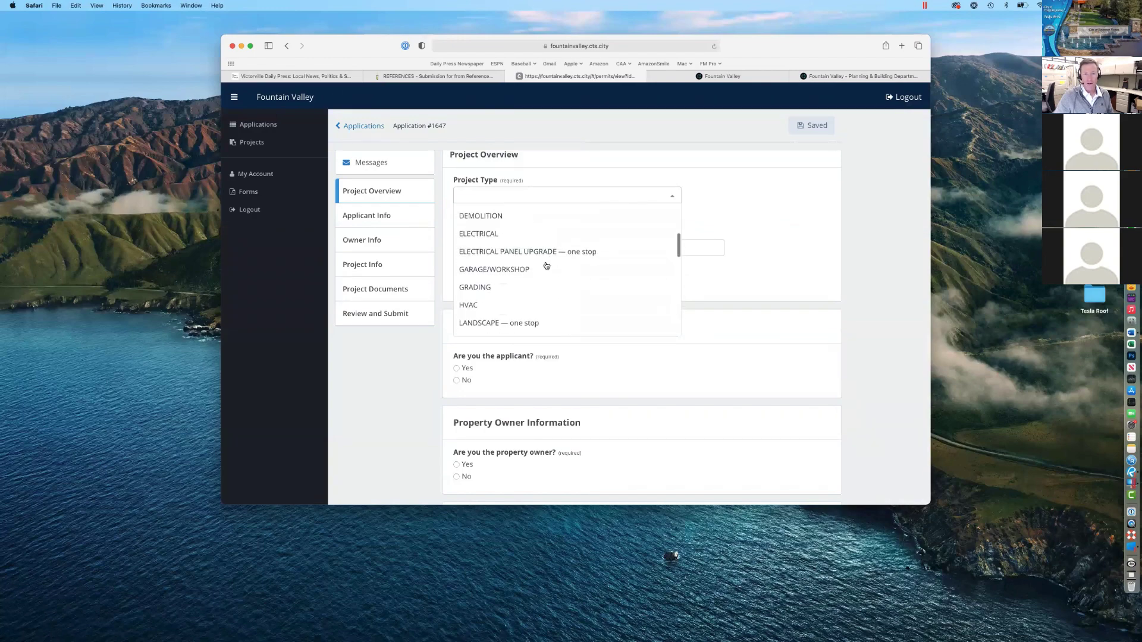
{"action": "scroll", "coordinate": [546, 265], "scroll_direction": "up", "scroll_amount": 10}
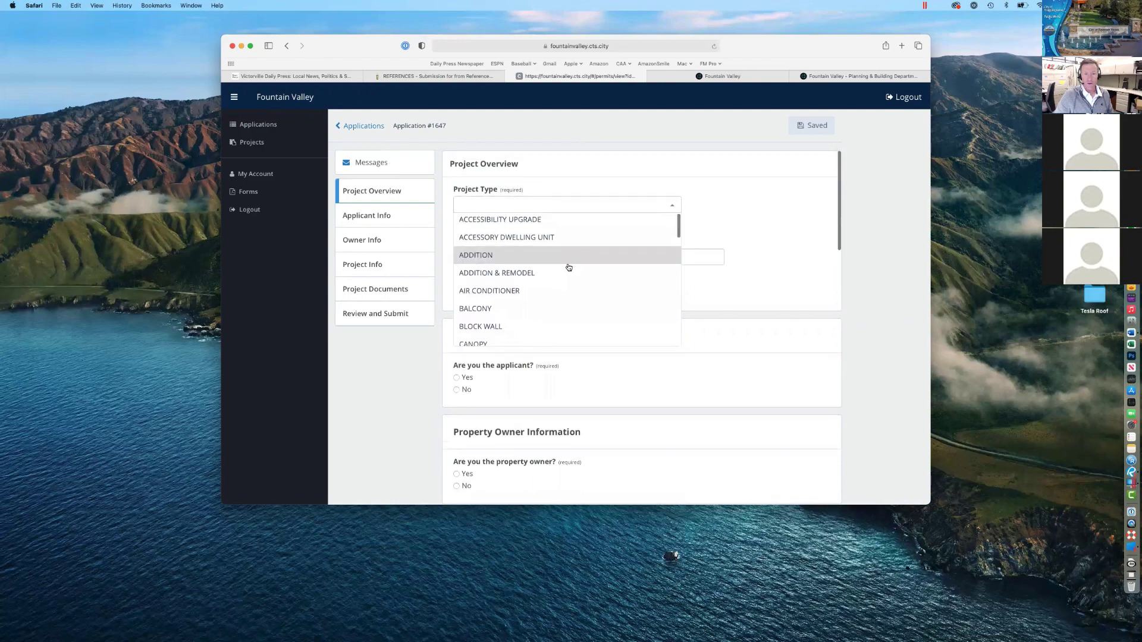
{"action": "scroll", "coordinate": [569, 266], "scroll_direction": "down", "scroll_amount": 15}
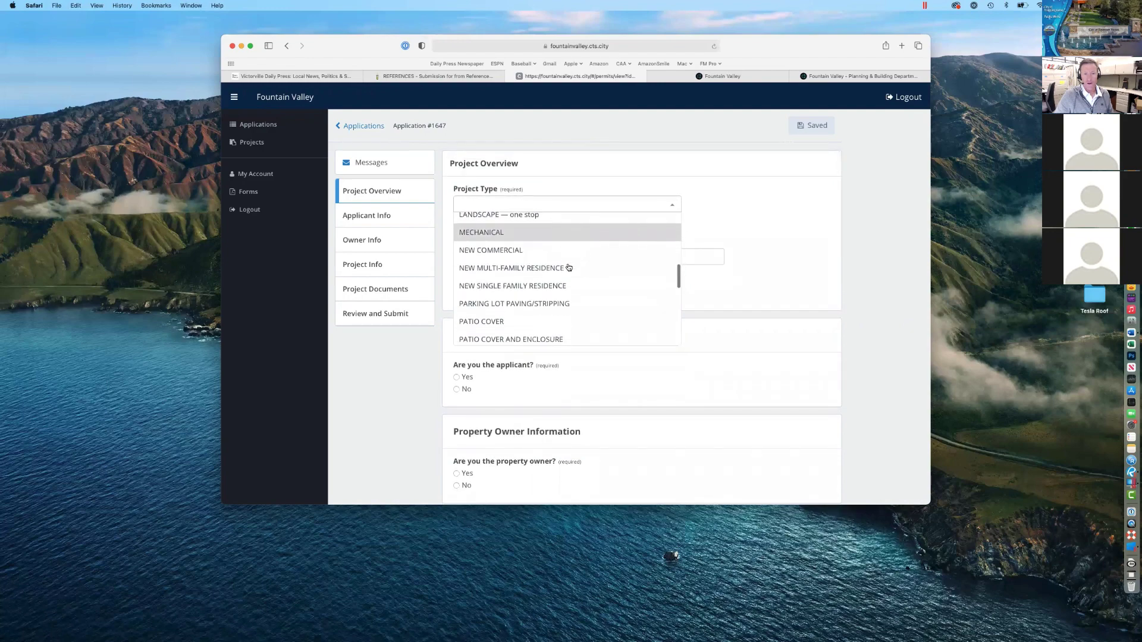
{"action": "scroll", "coordinate": [545, 255], "scroll_direction": "down", "scroll_amount": 2}
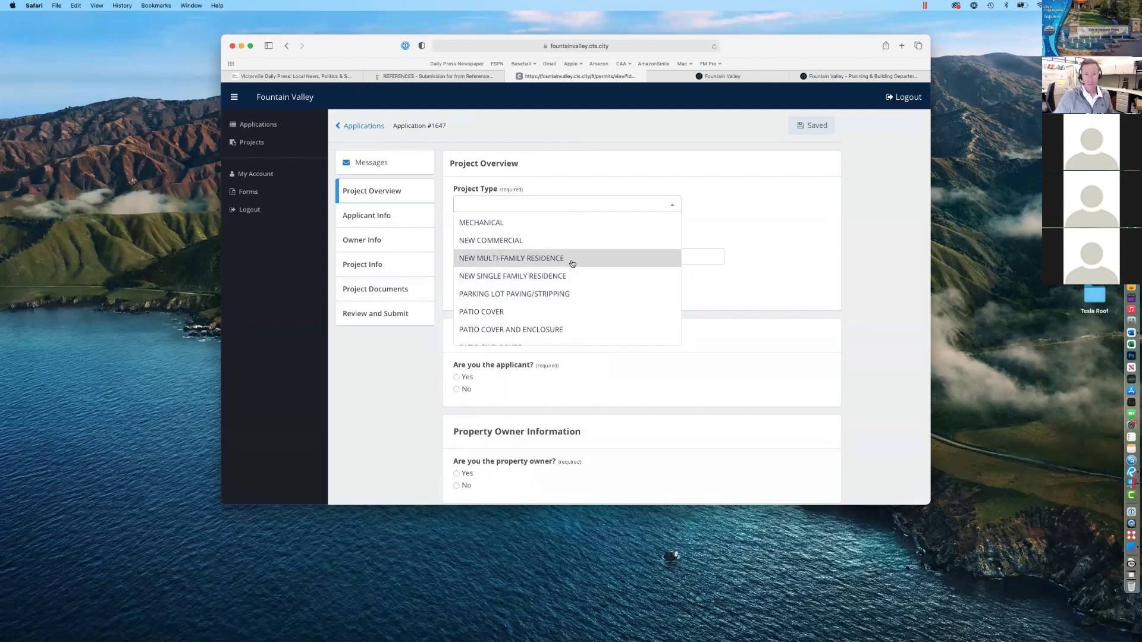
{"action": "left_click", "coordinate": [749, 255]}
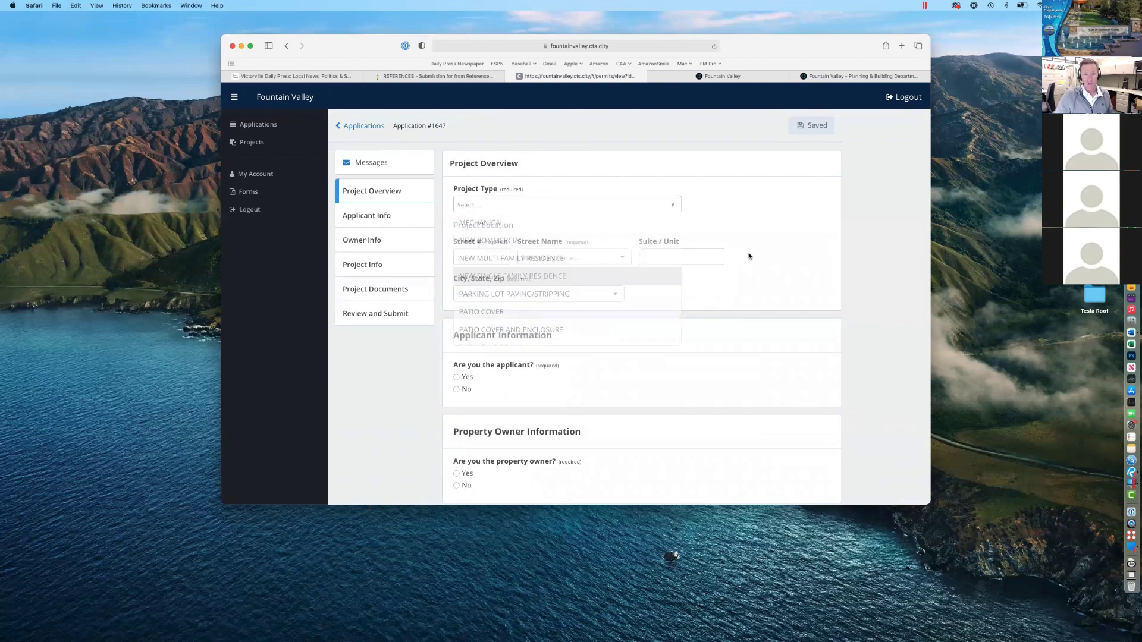
{"action": "scroll", "coordinate": [612, 304], "scroll_direction": "down", "scroll_amount": 5}
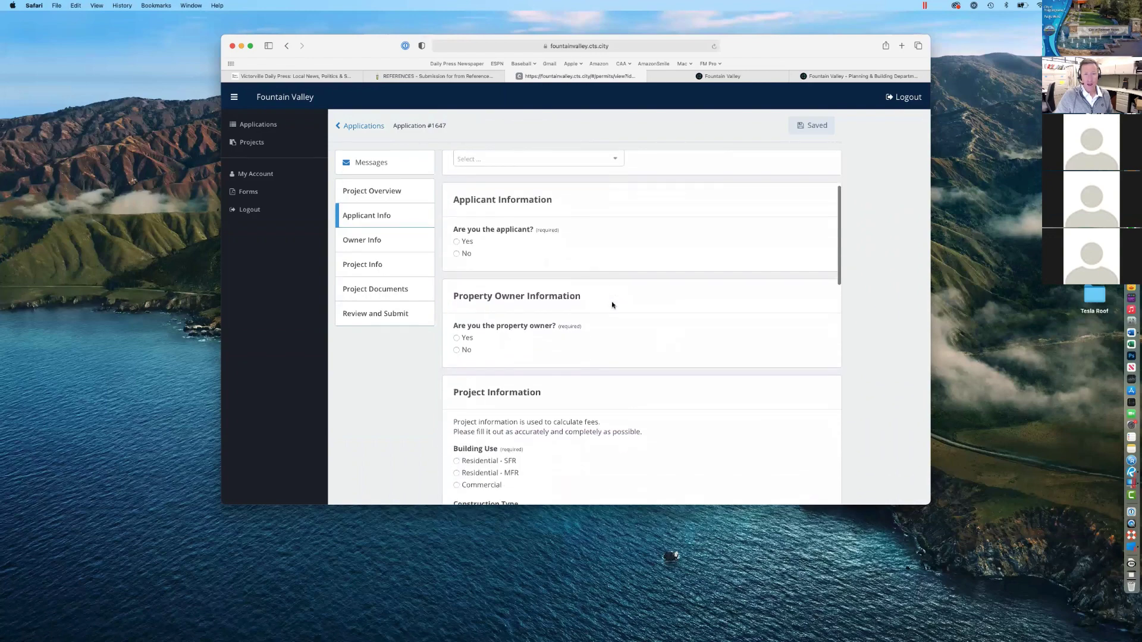
{"action": "scroll", "coordinate": [612, 304], "scroll_direction": "down", "scroll_amount": 9}
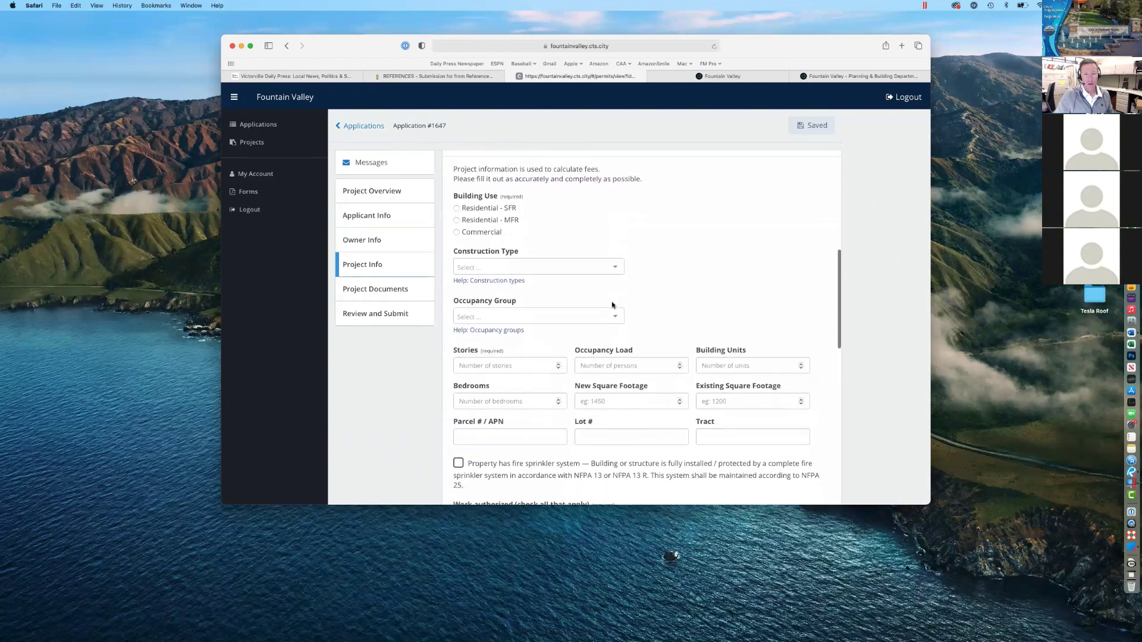
{"action": "scroll", "coordinate": [607, 250], "scroll_direction": "down", "scroll_amount": 6}
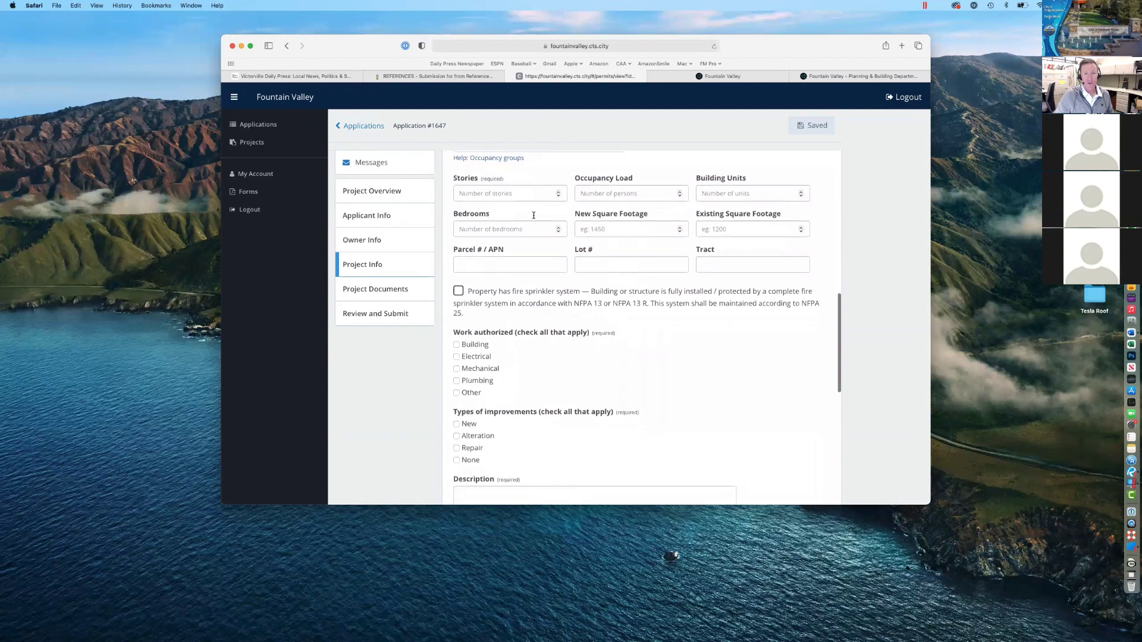
{"action": "left_click", "coordinate": [394, 191]}
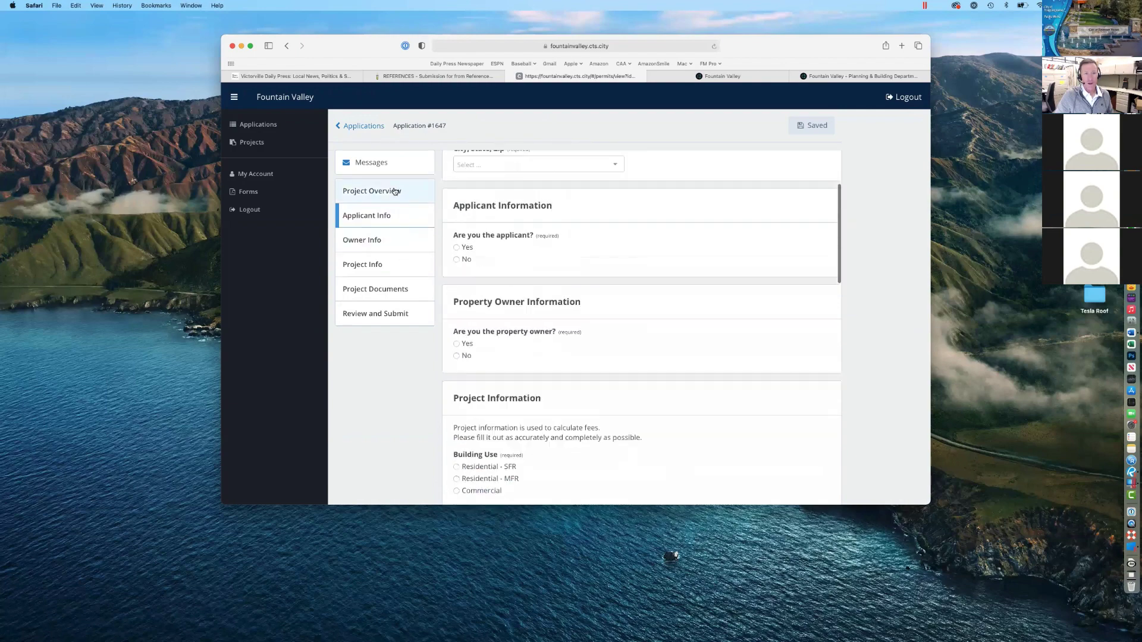
{"action": "left_click", "coordinate": [399, 220]}
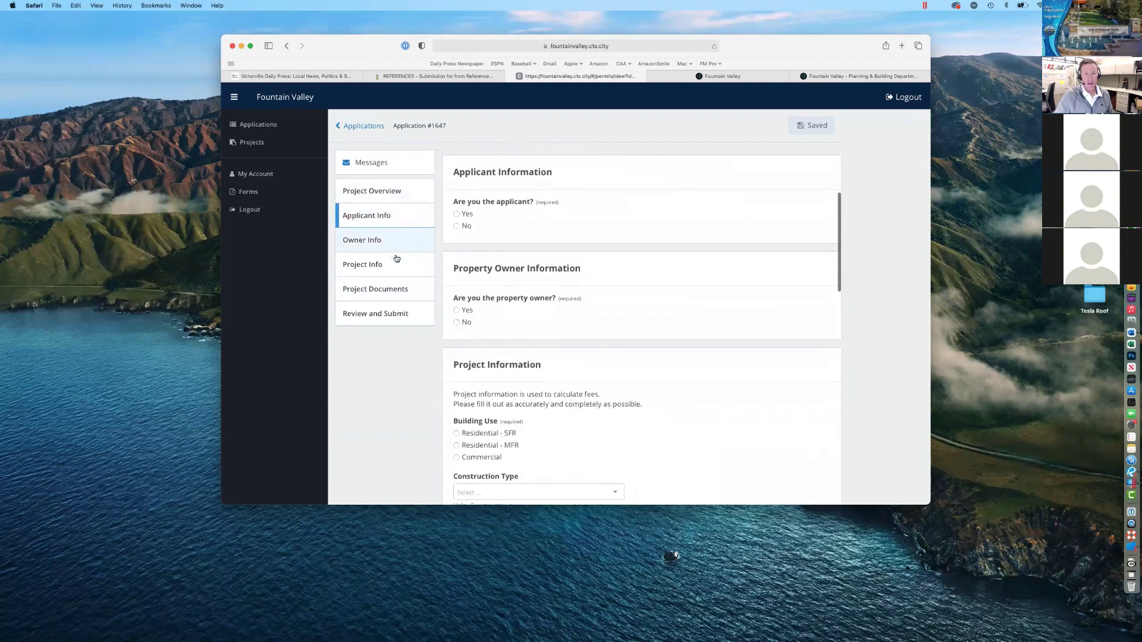
{"action": "left_click", "coordinate": [395, 290]}
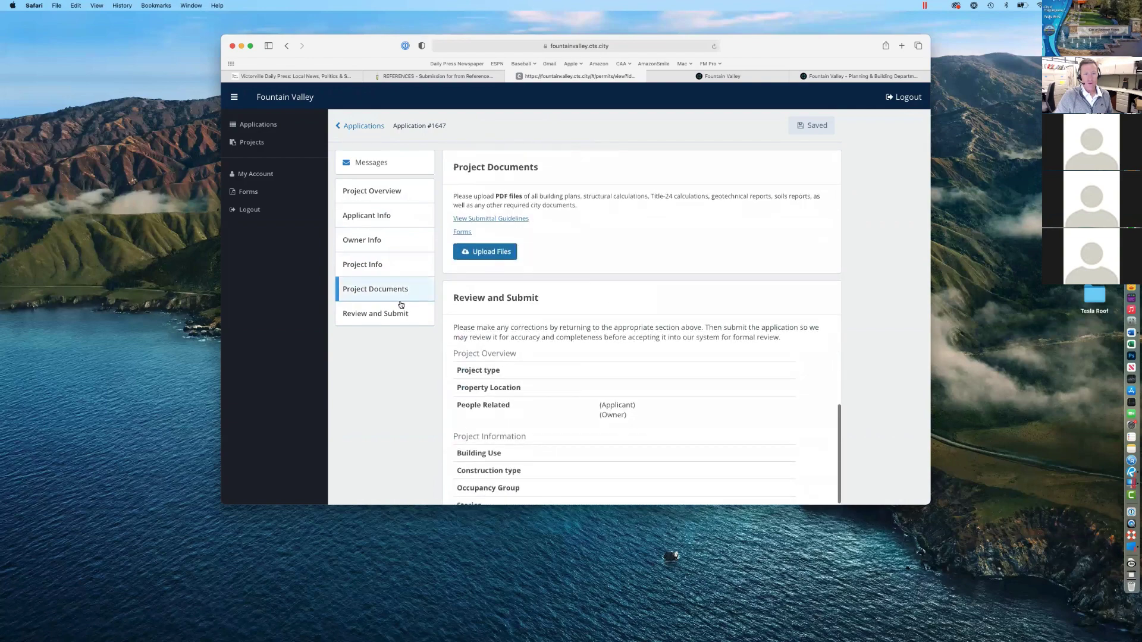
{"action": "left_click", "coordinate": [503, 255]}
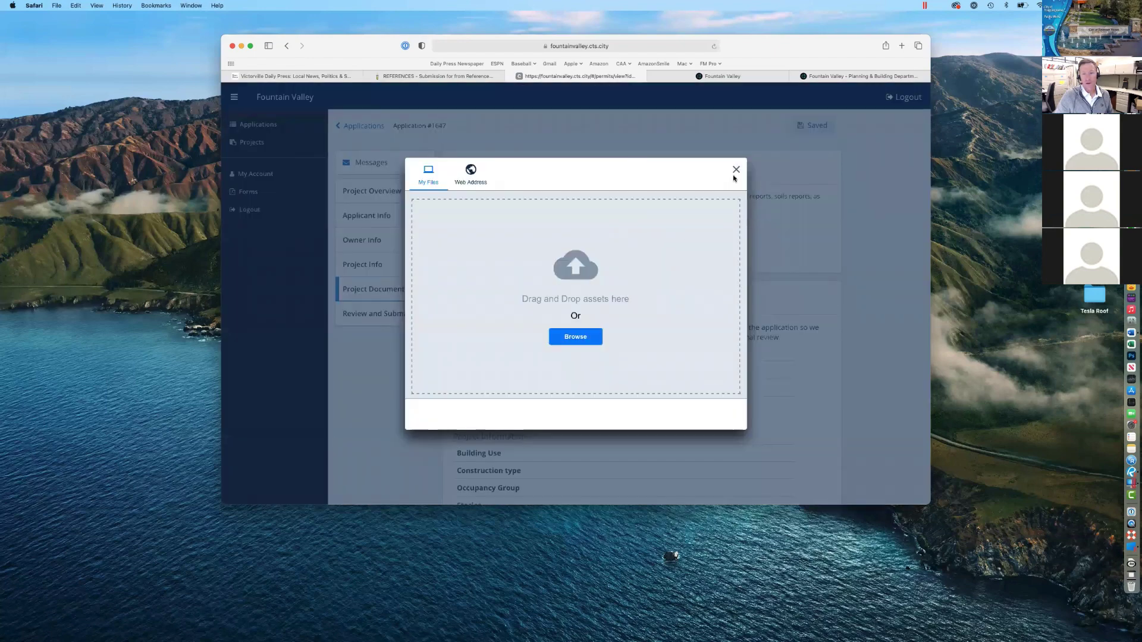
{"action": "left_click", "coordinate": [736, 173]}
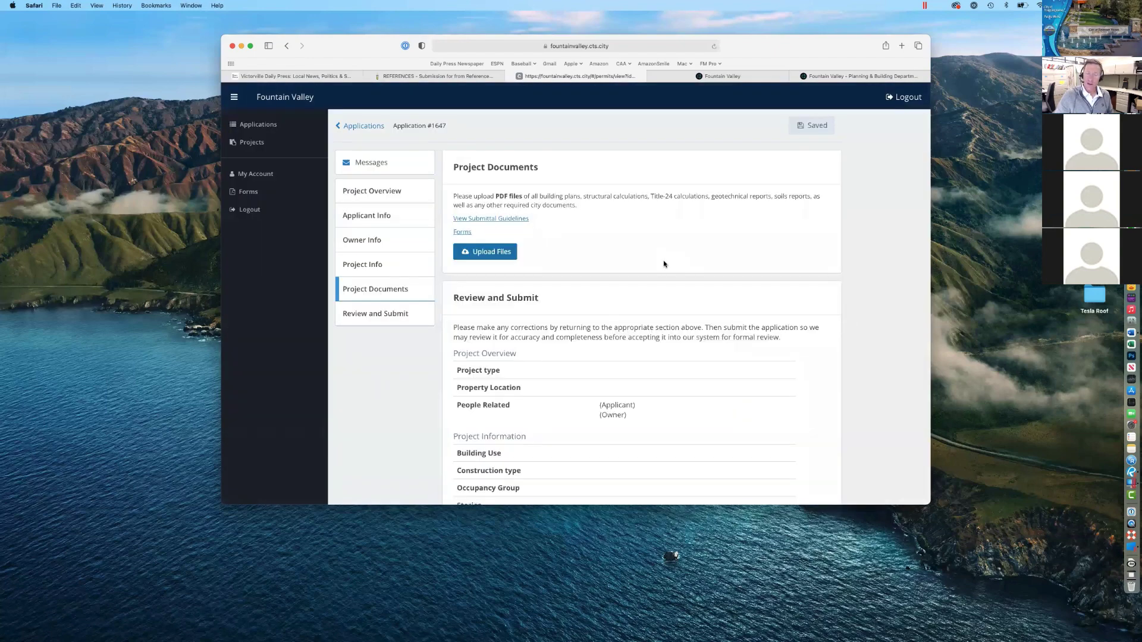
{"action": "scroll", "coordinate": [663, 263], "scroll_direction": "down", "scroll_amount": 5}
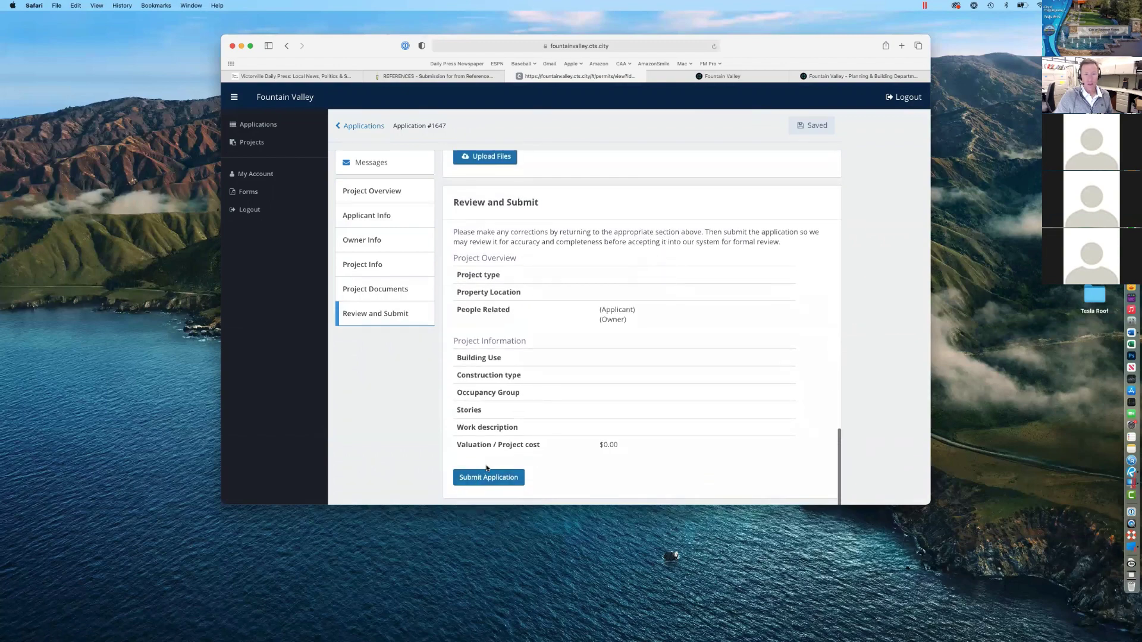
{"action": "scroll", "coordinate": [524, 330], "scroll_direction": "up", "scroll_amount": 15}
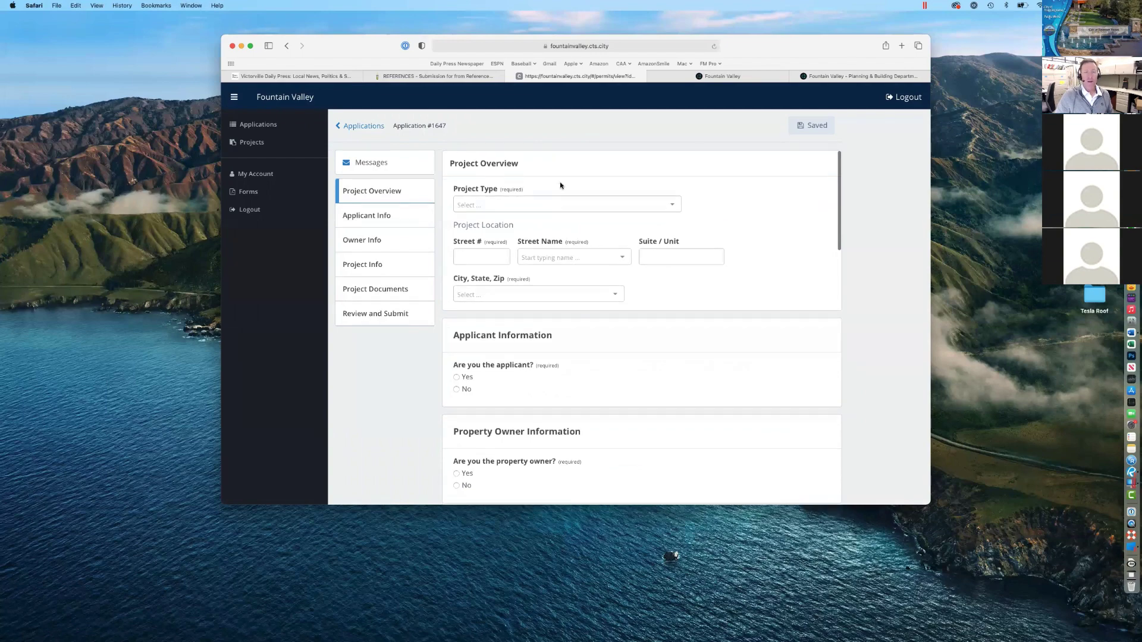
Step: In the back office, go through Main Menu and Applications to Application 1648's detail record
{"action": "left_click", "coordinate": [832, 76]}
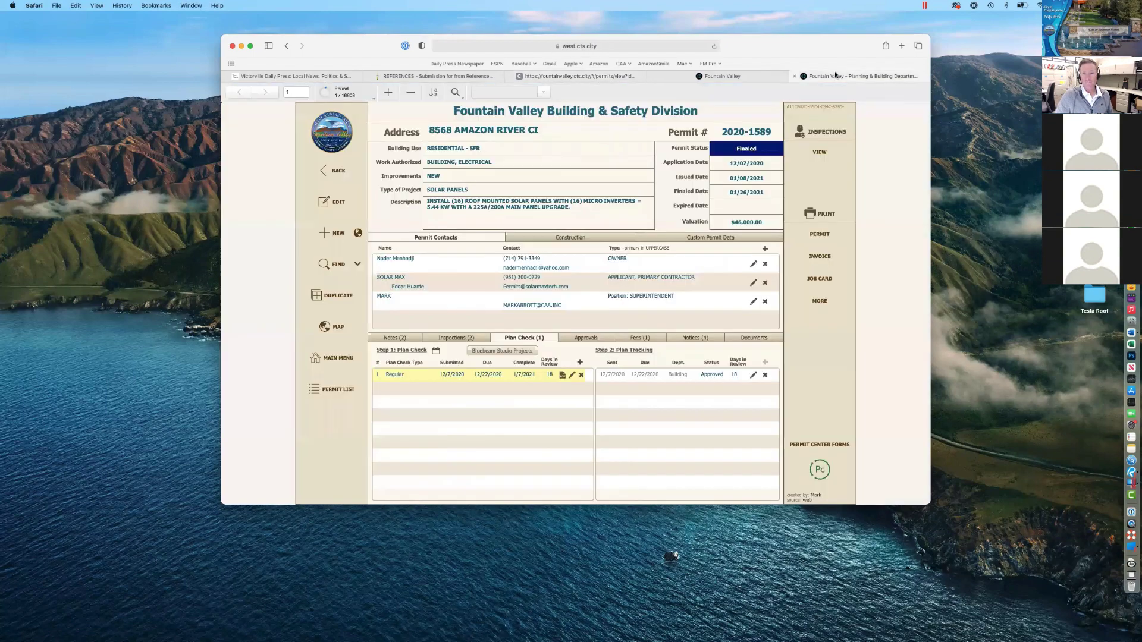
{"action": "left_click", "coordinate": [350, 355]}
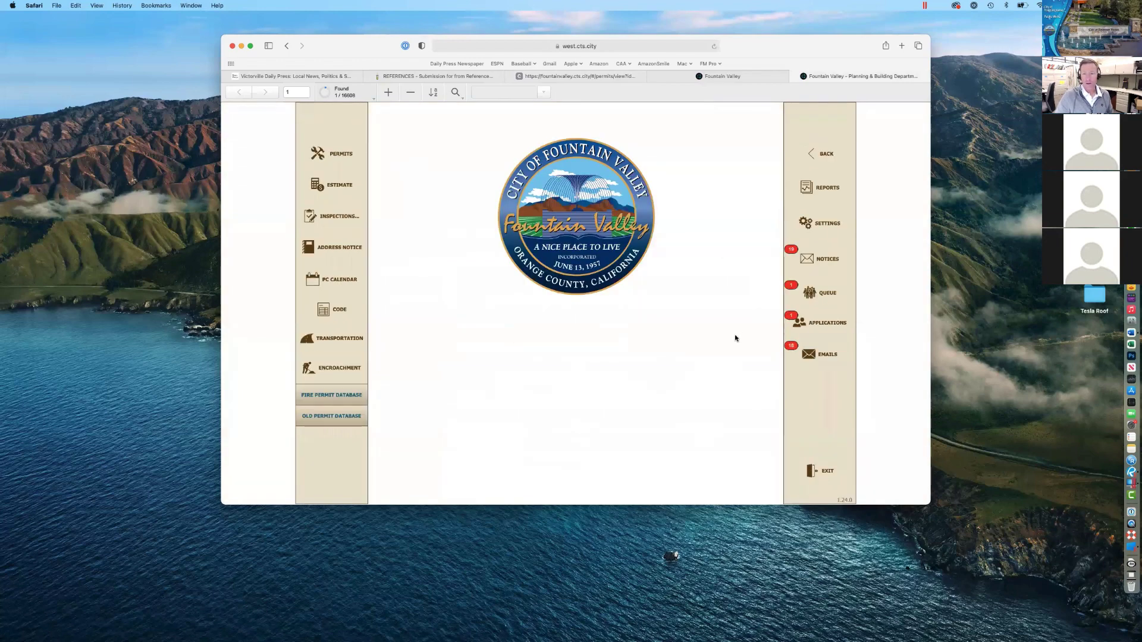
{"action": "left_click", "coordinate": [819, 323]}
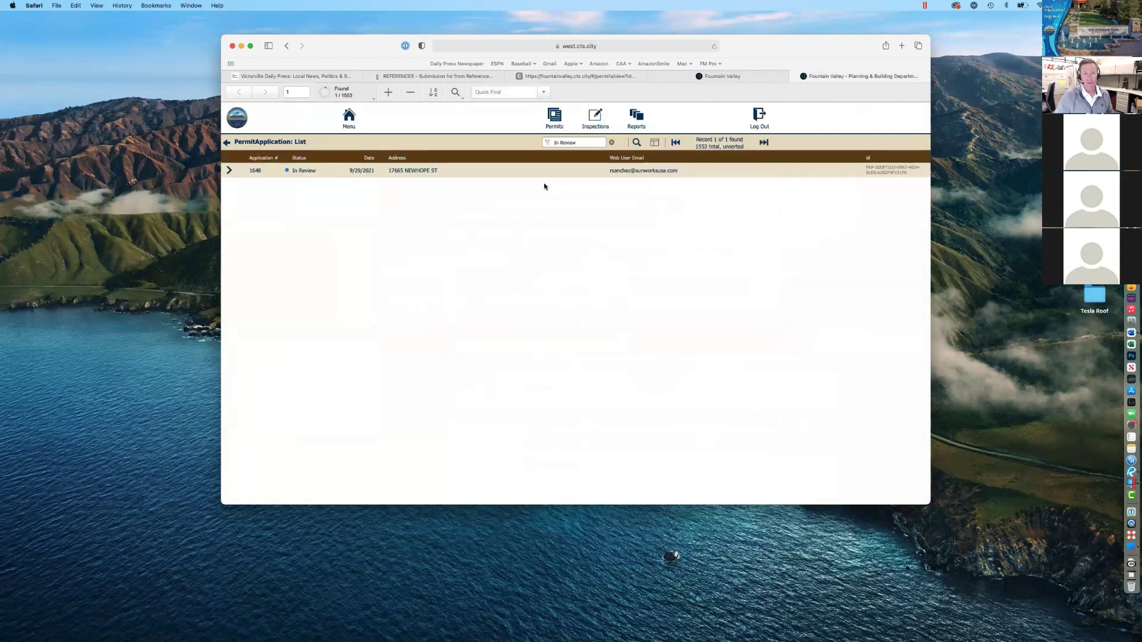
{"action": "left_click", "coordinate": [229, 171]}
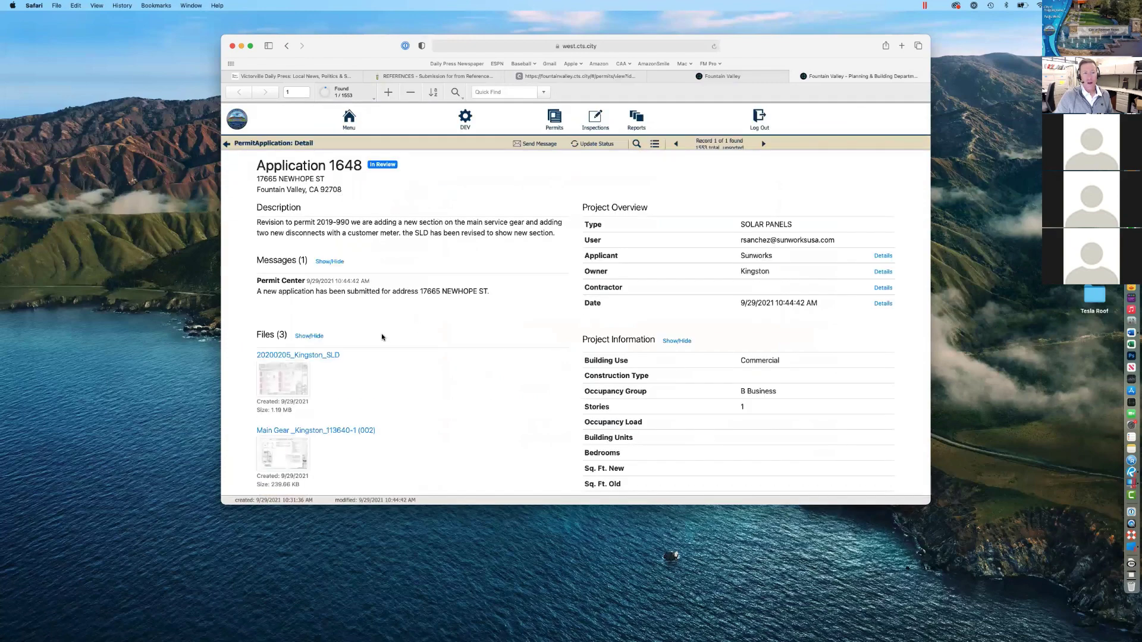
{"action": "scroll", "coordinate": [380, 338], "scroll_direction": "down", "scroll_amount": 2}
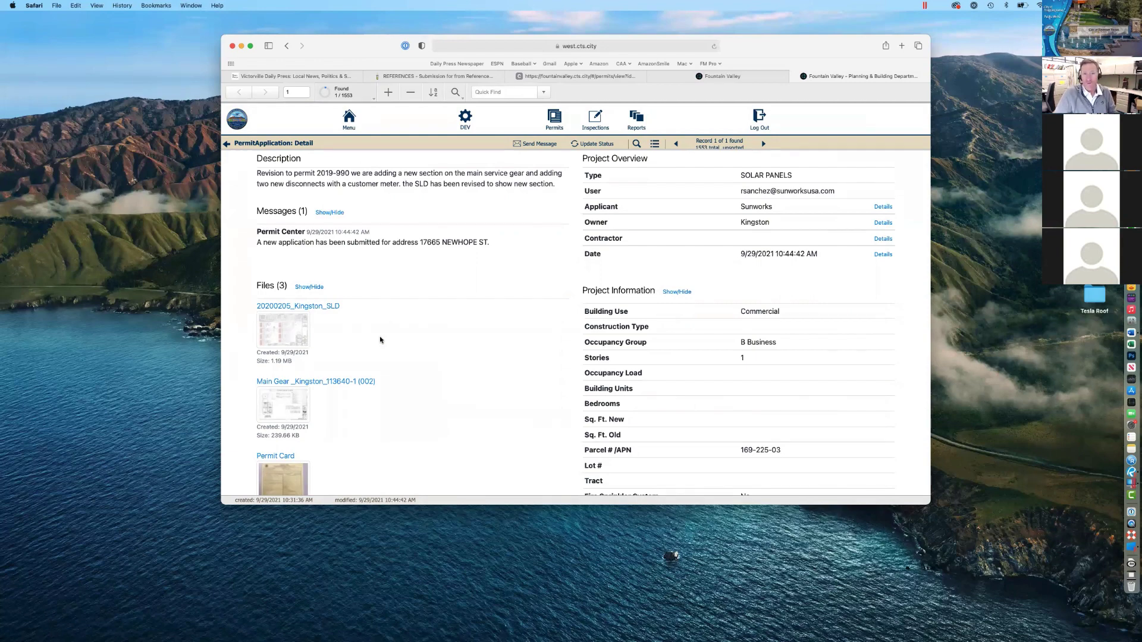
{"action": "scroll", "coordinate": [380, 339], "scroll_direction": "up", "scroll_amount": 3}
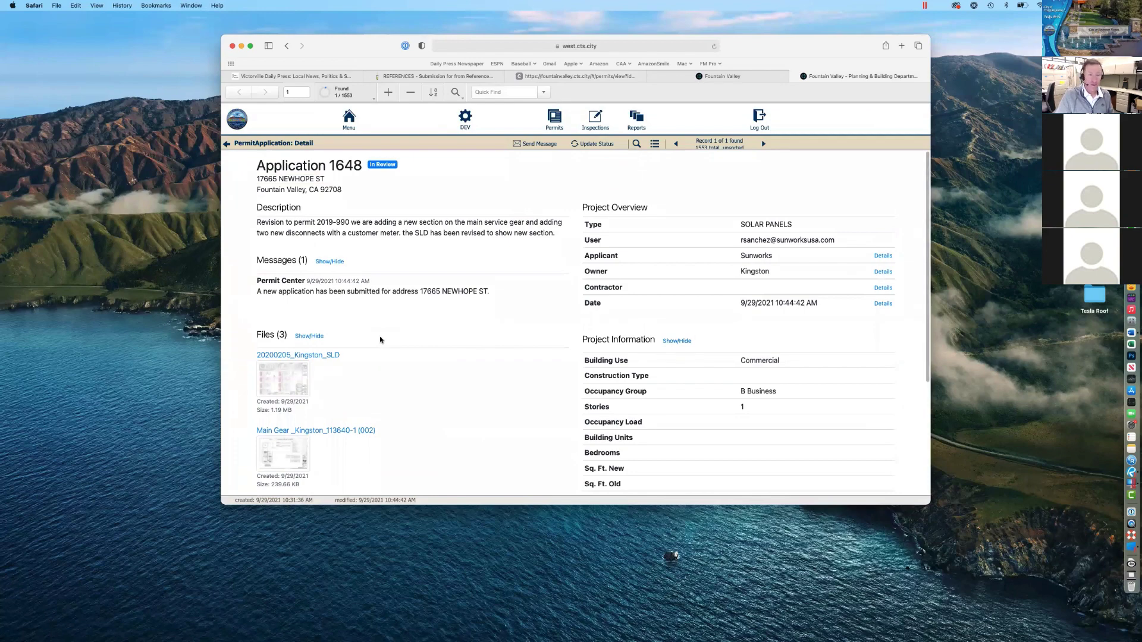
{"action": "scroll", "coordinate": [380, 339], "scroll_direction": "down", "scroll_amount": 5}
{"action": "scroll", "coordinate": [380, 339], "scroll_direction": "up", "scroll_amount": 5}
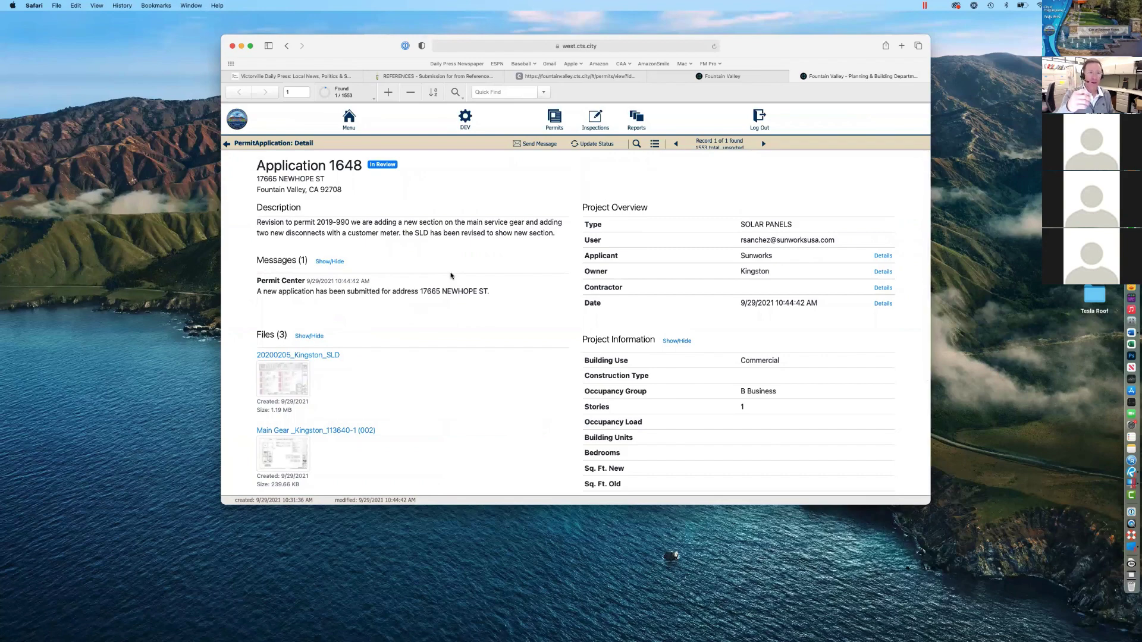
{"action": "scroll", "coordinate": [321, 190], "scroll_direction": "down", "scroll_amount": 1}
{"action": "scroll", "coordinate": [257, 168], "scroll_direction": "up", "scroll_amount": 1}
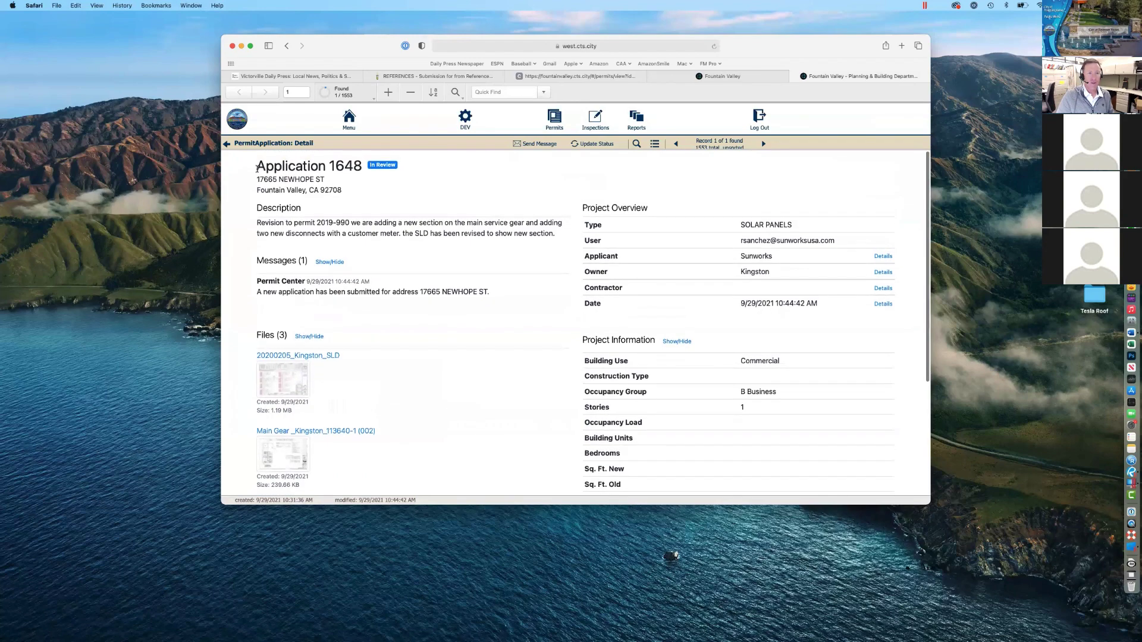
{"action": "left_click_drag", "start_coordinate": [257, 168], "coordinate": [362, 168]}
{"action": "left_click", "coordinate": [377, 188]}
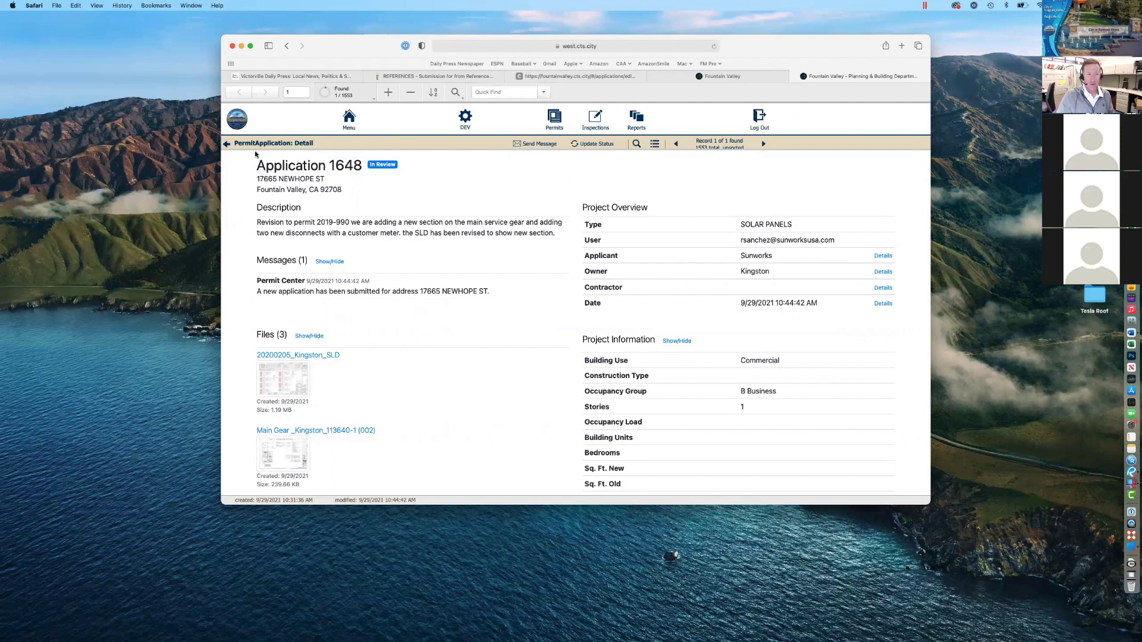
Step: Open the permit records, show all records and jump to the last one
{"action": "left_click", "coordinate": [227, 144]}
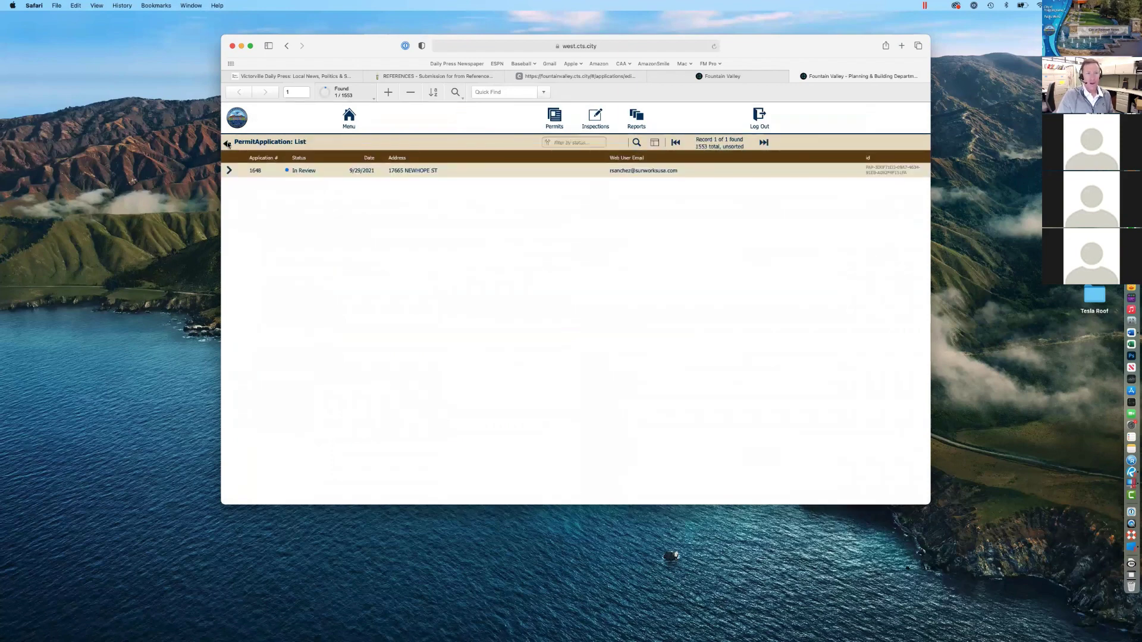
{"action": "left_click", "coordinate": [227, 145]}
{"action": "left_click", "coordinate": [313, 156]}
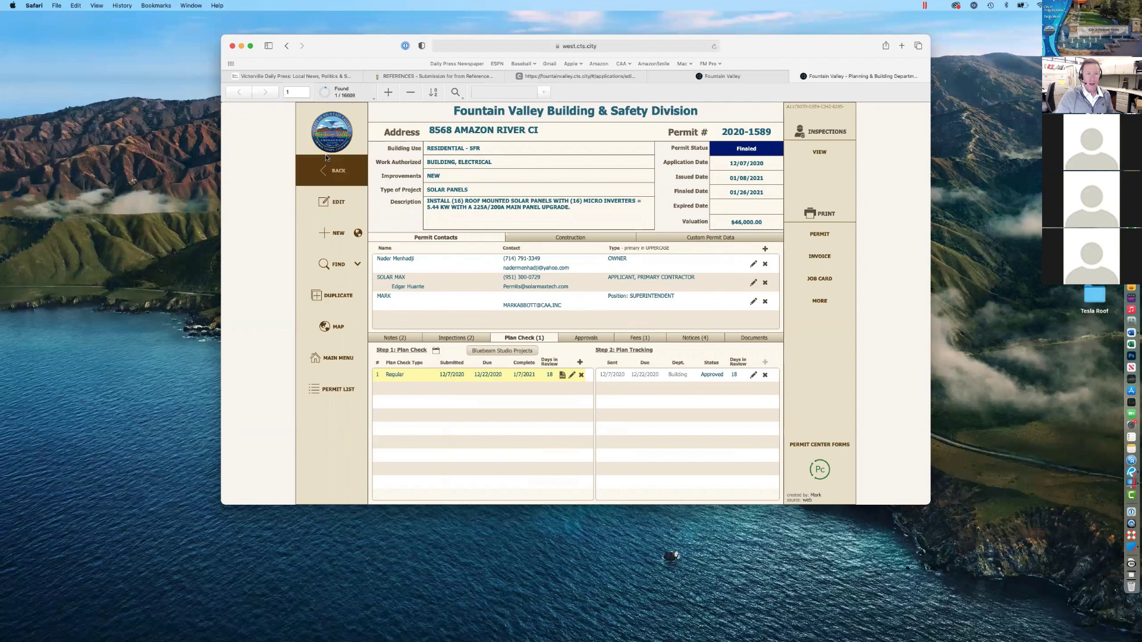
{"action": "left_click", "coordinate": [326, 92]}
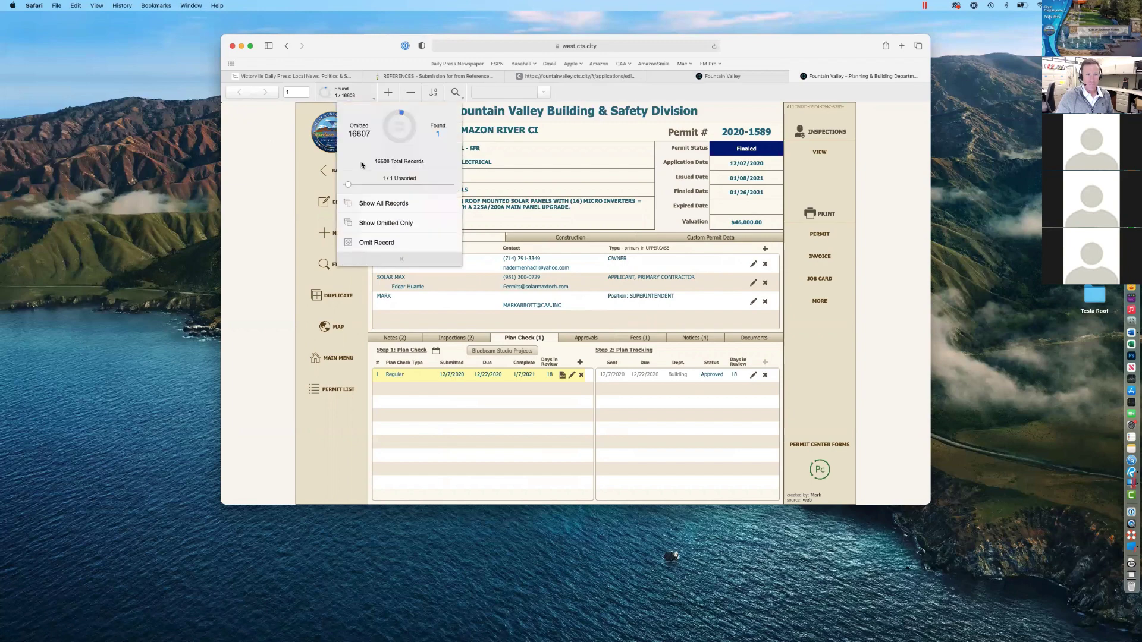
{"action": "left_click", "coordinate": [384, 204]}
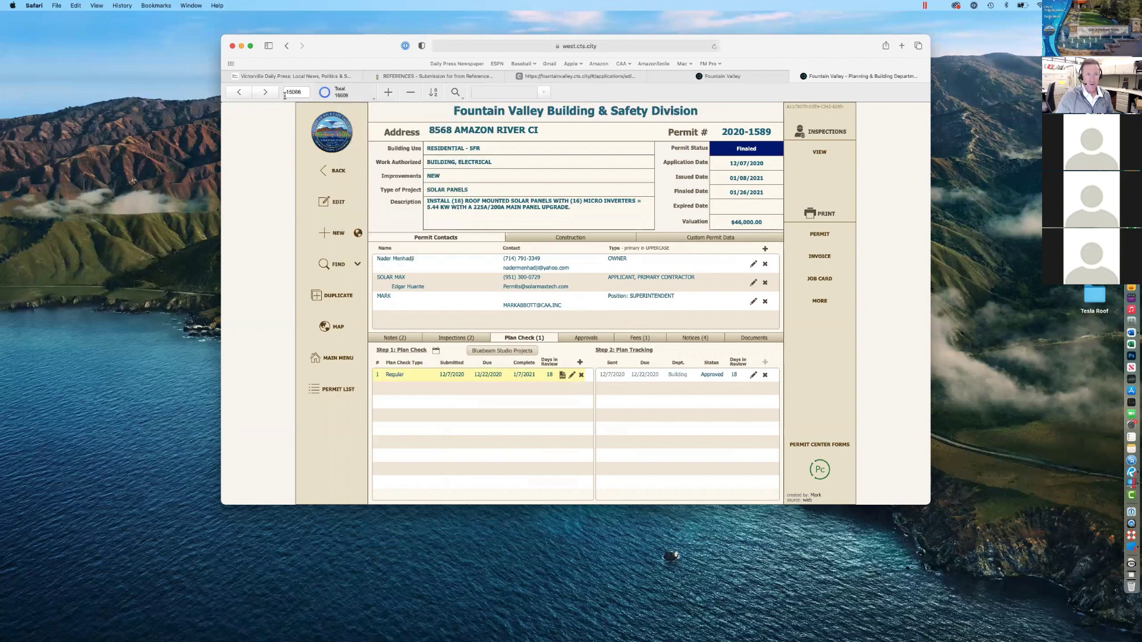
{"action": "left_click", "coordinate": [342, 93]}
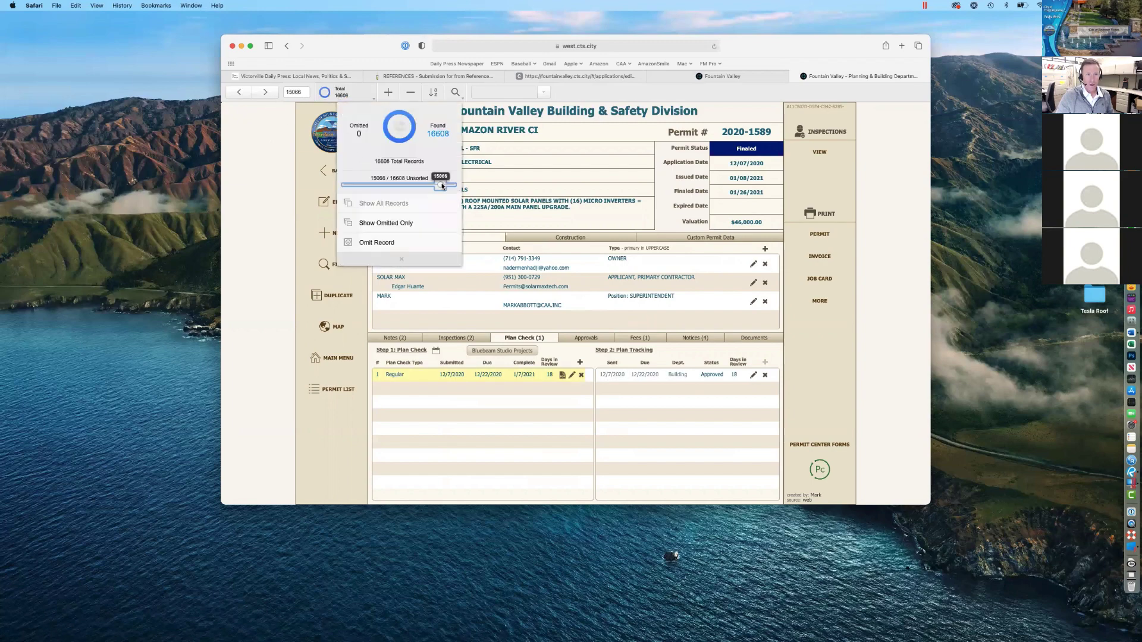
{"action": "left_click_drag", "start_coordinate": [440, 184], "coordinate": [455, 184]}
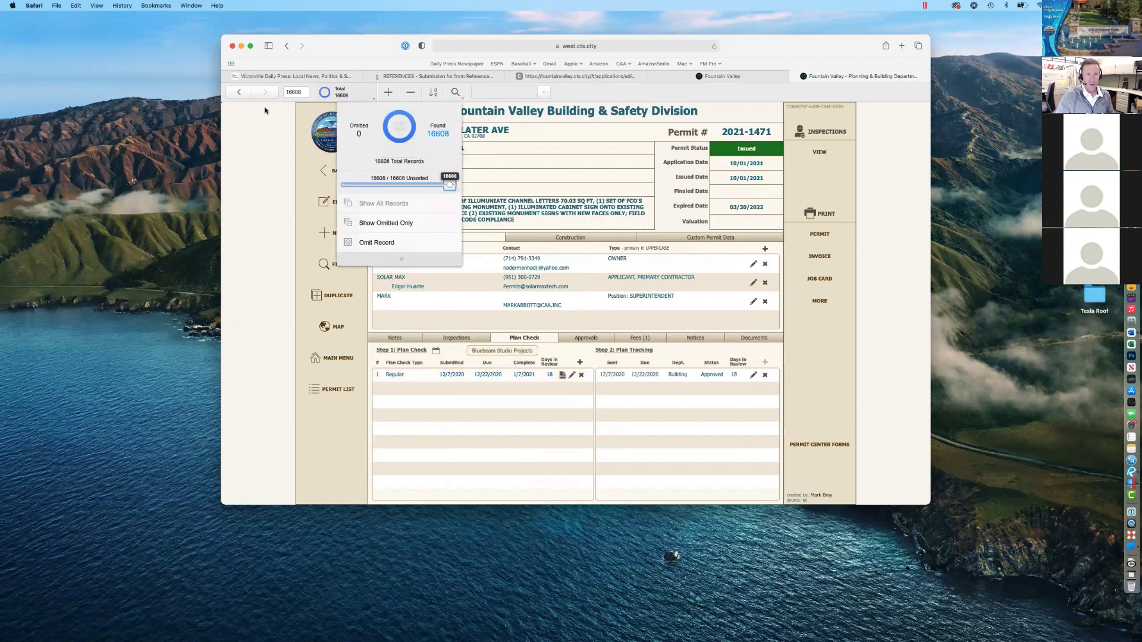
Step: Navigate back to permit 2021-1465 and add a new Plan Tracking entry
{"action": "left_click", "coordinate": [237, 93]}
{"action": "left_click", "coordinate": [238, 92]}
{"action": "left_click", "coordinate": [237, 93]}
{"action": "left_click", "coordinate": [238, 93]}
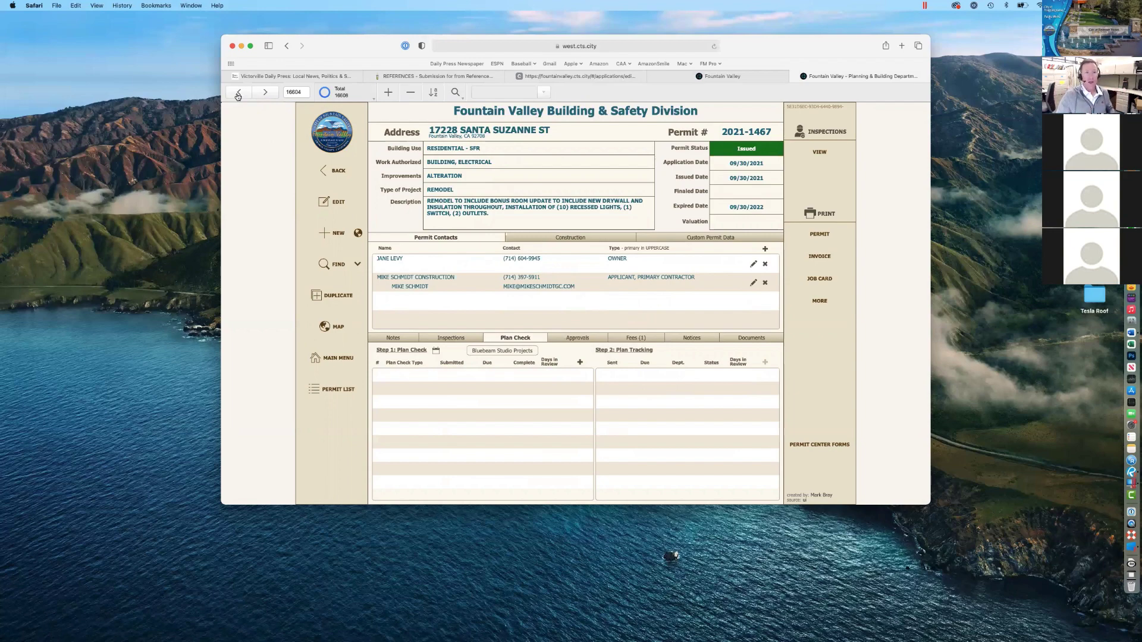
{"action": "left_click", "coordinate": [238, 94]}
{"action": "left_click", "coordinate": [238, 94]}
{"action": "left_click", "coordinate": [238, 94]}
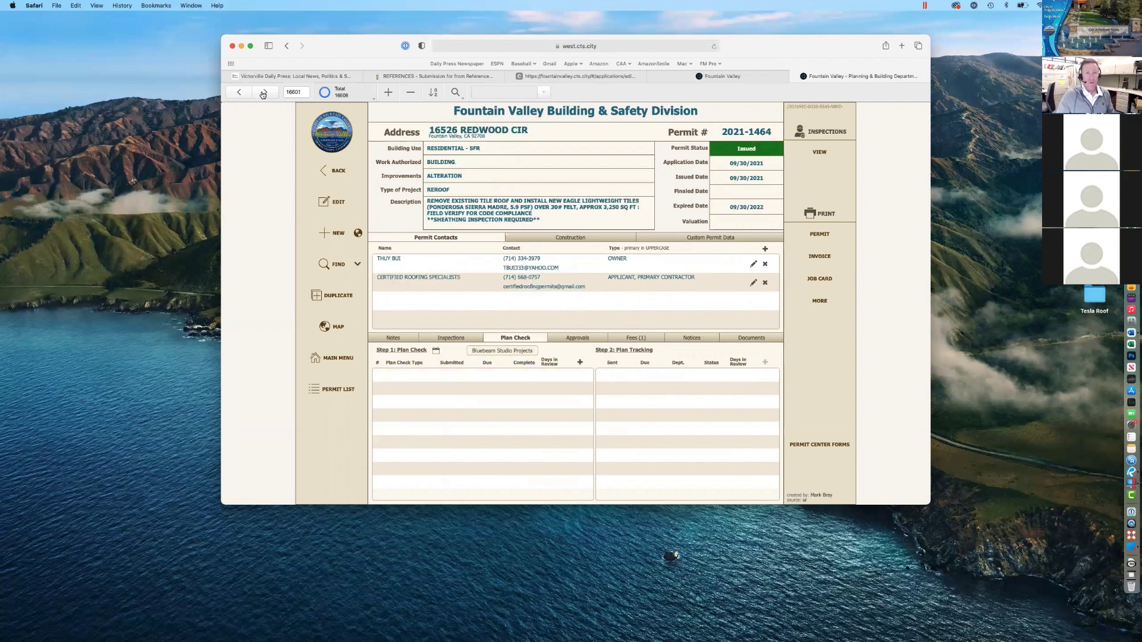
{"action": "left_click", "coordinate": [263, 94]}
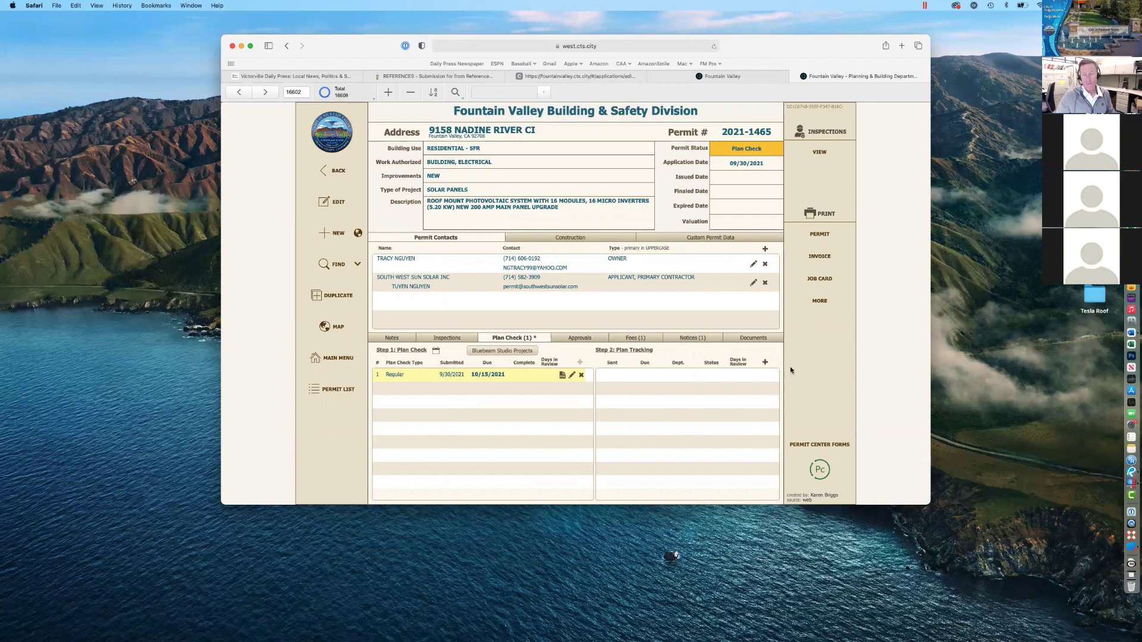
{"action": "left_click", "coordinate": [764, 362]}
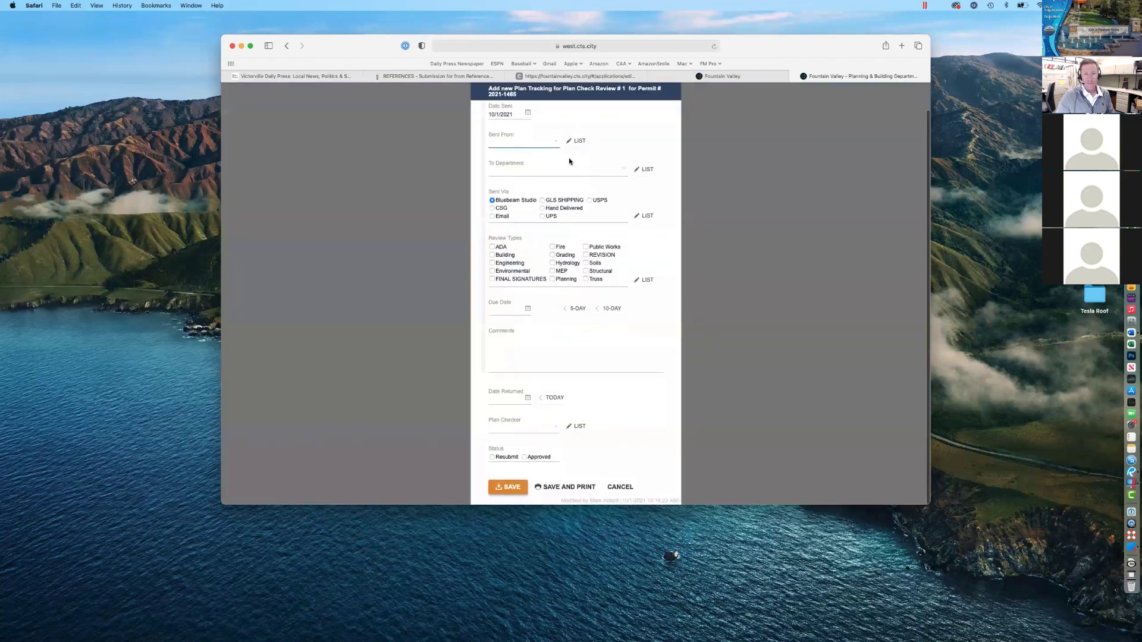
Step: Choose the sender in the Plan Tracking form's Sent From field
{"action": "left_click", "coordinate": [557, 155]}
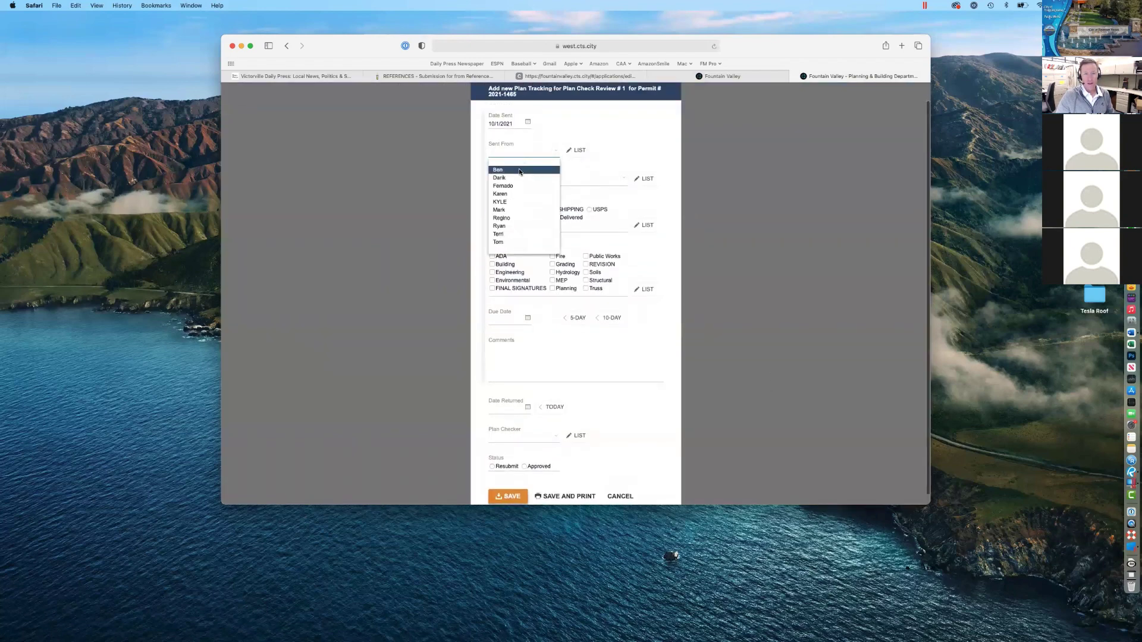
{"action": "left_click", "coordinate": [510, 185]}
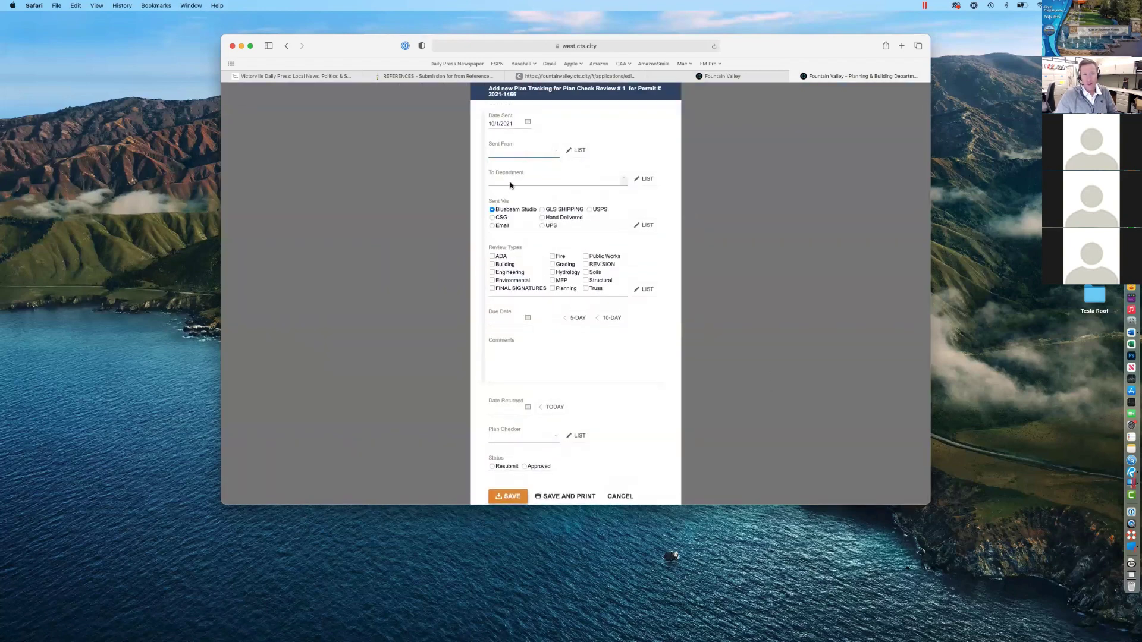
{"action": "left_click", "coordinate": [555, 153]}
{"action": "left_click", "coordinate": [556, 161]}
{"action": "left_click", "coordinate": [557, 153]}
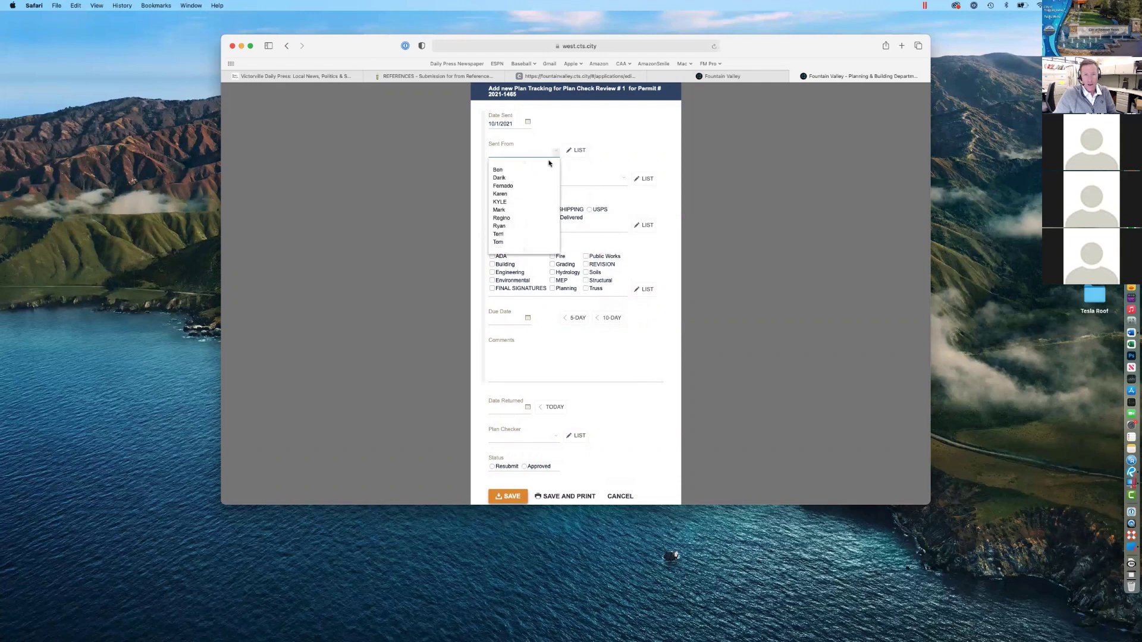
{"action": "left_click", "coordinate": [502, 210]}
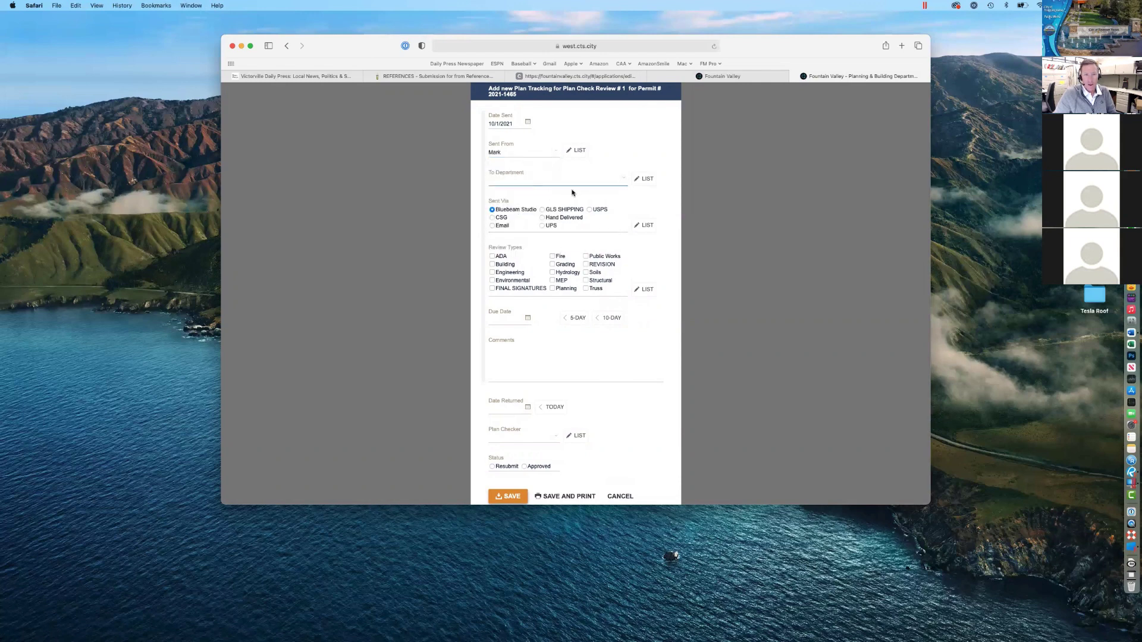
Step: Pick the receiving To Department entry and bring up the editable department list
{"action": "left_click", "coordinate": [624, 181]}
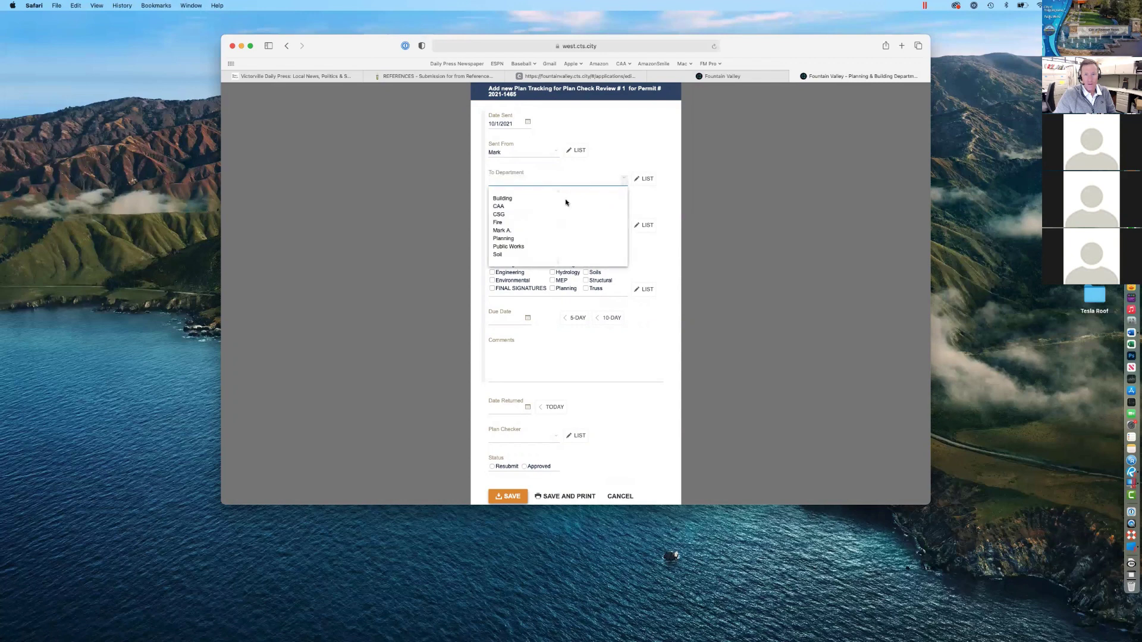
{"action": "left_click", "coordinate": [521, 232]}
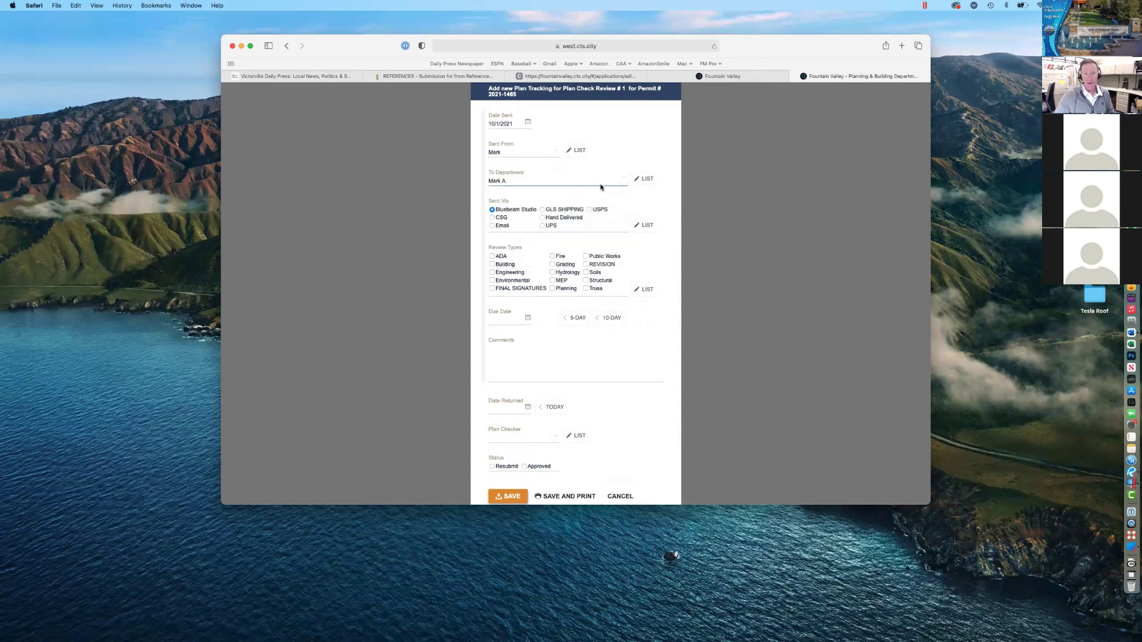
{"action": "left_click", "coordinate": [640, 181]}
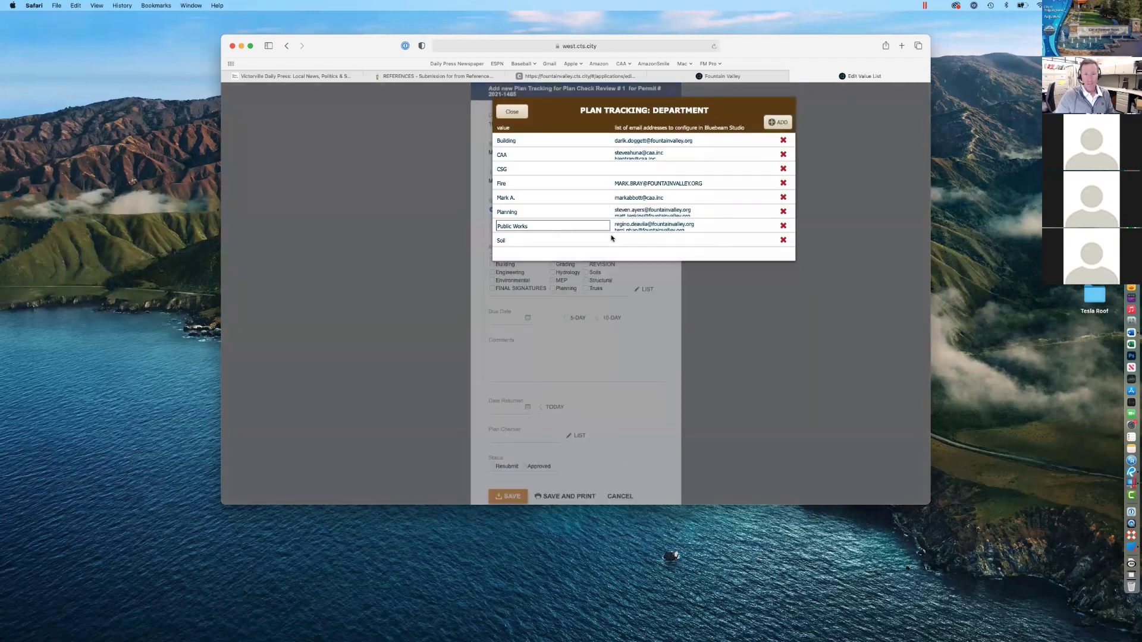
{"action": "left_click", "coordinate": [629, 226]}
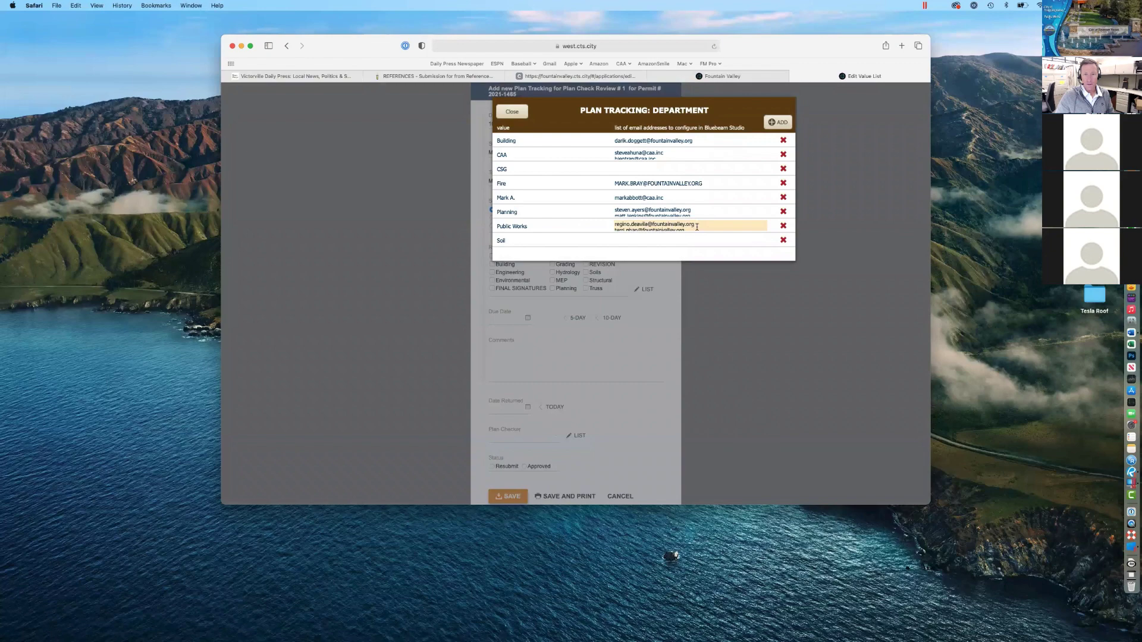
{"action": "key", "text": "Down"}
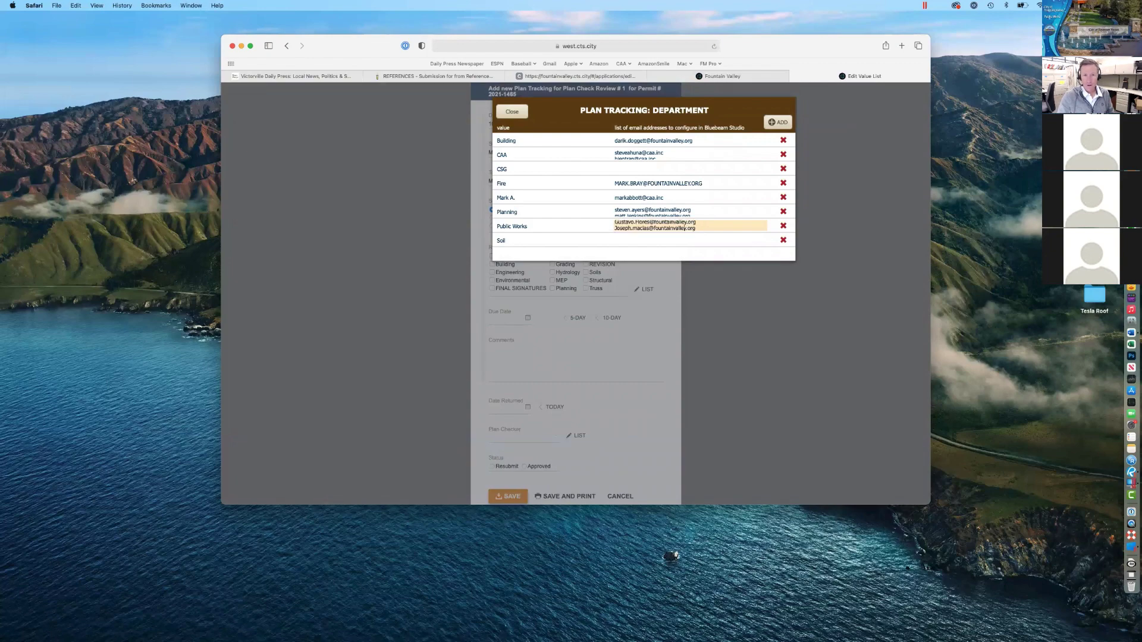
{"action": "key", "text": "Down"}
{"action": "key", "text": "Down"}
{"action": "key", "text": "Up"}
{"action": "key", "text": "Up"}
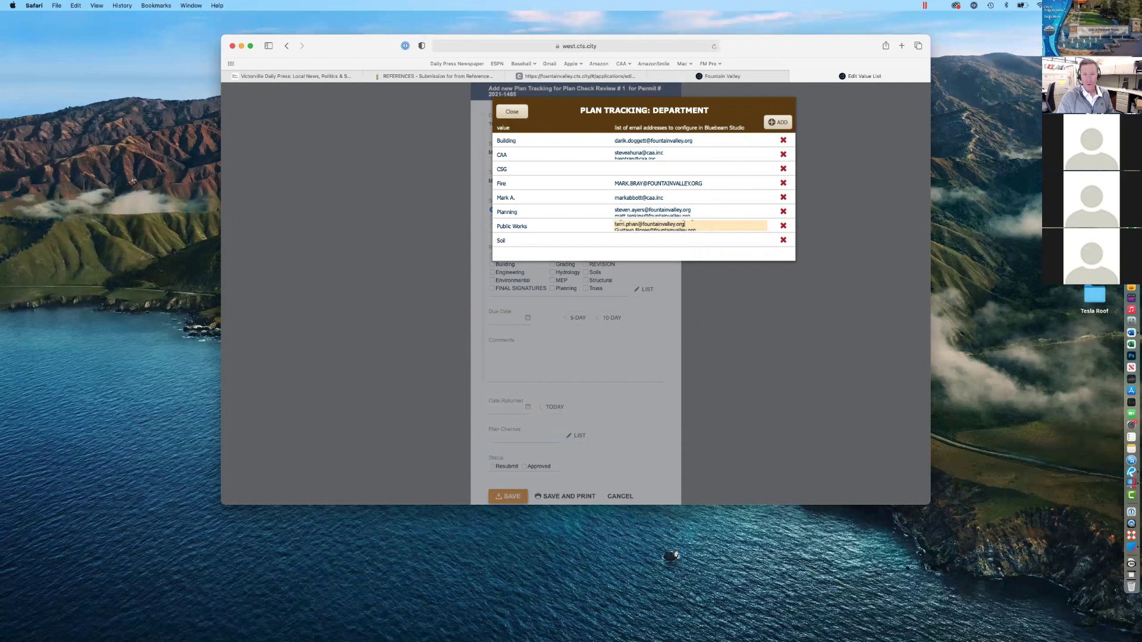
{"action": "key", "text": "Up"}
{"action": "scroll", "coordinate": [684, 228], "scroll_direction": "down", "scroll_amount": 3}
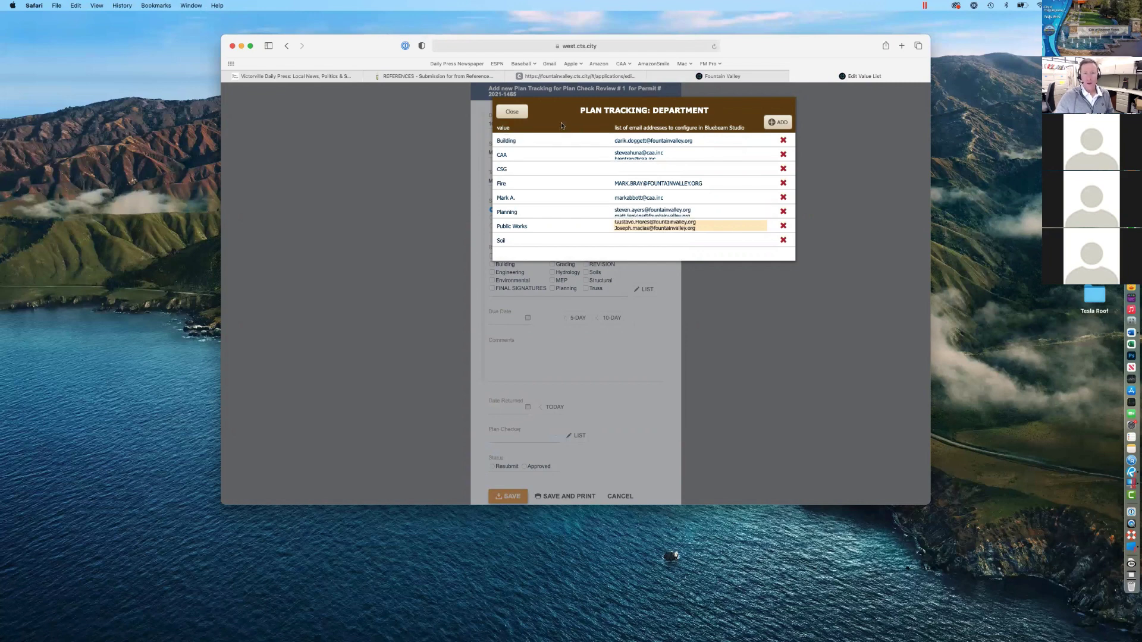
{"action": "left_click", "coordinate": [562, 125]}
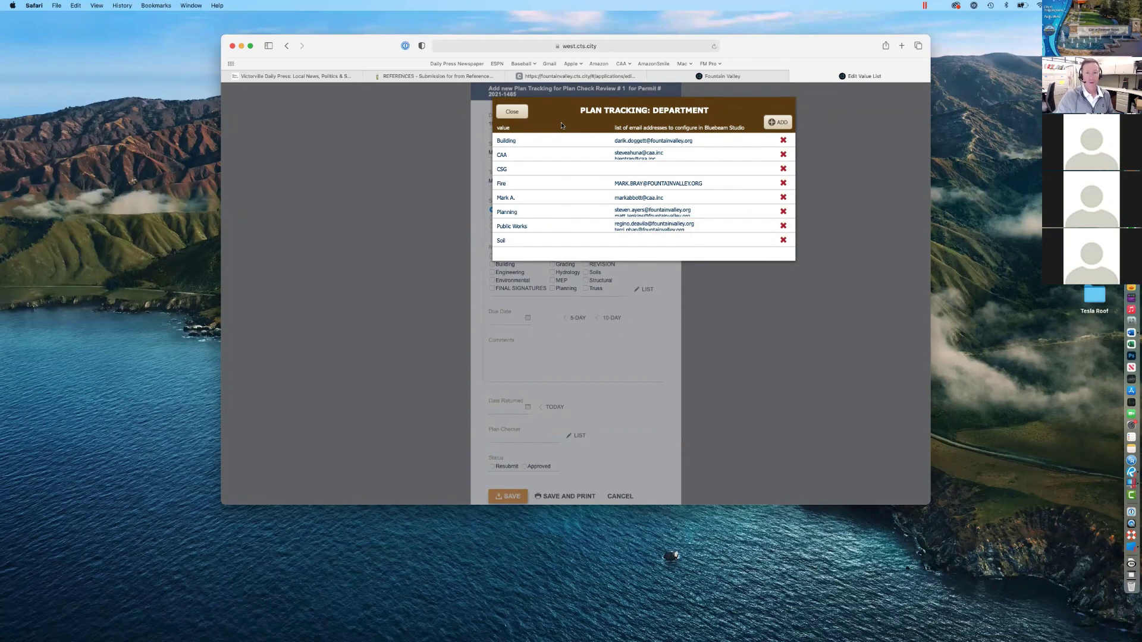
Step: Inspect the Public Works and Soil department entries, then close the Plan Tracking: Department list
{"action": "left_click", "coordinate": [657, 223]}
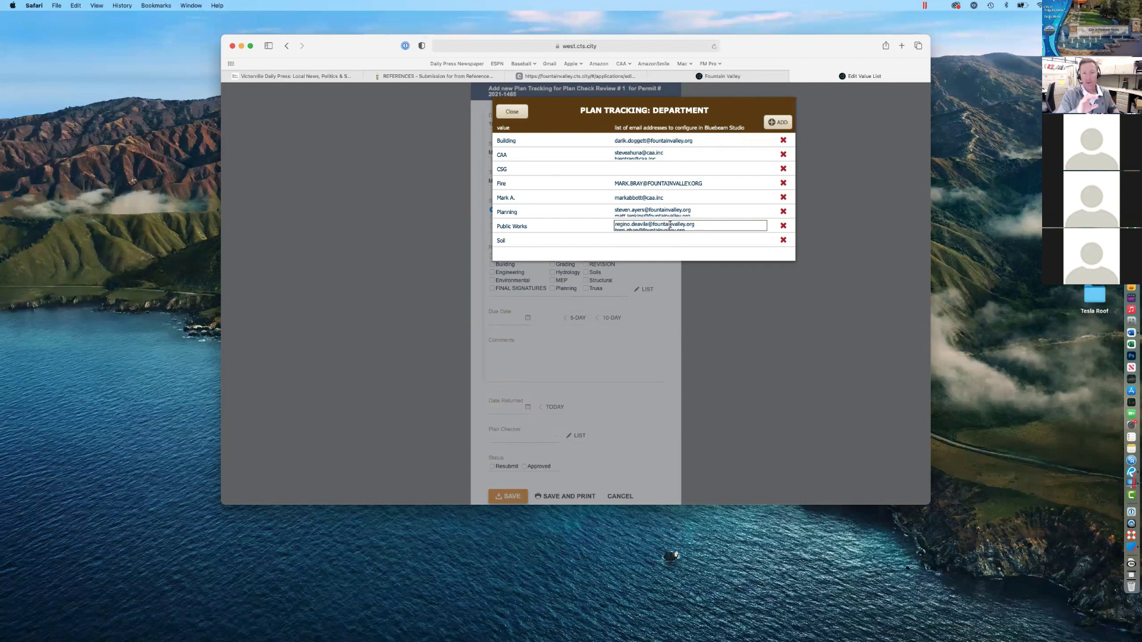
{"action": "left_click", "coordinate": [532, 229]}
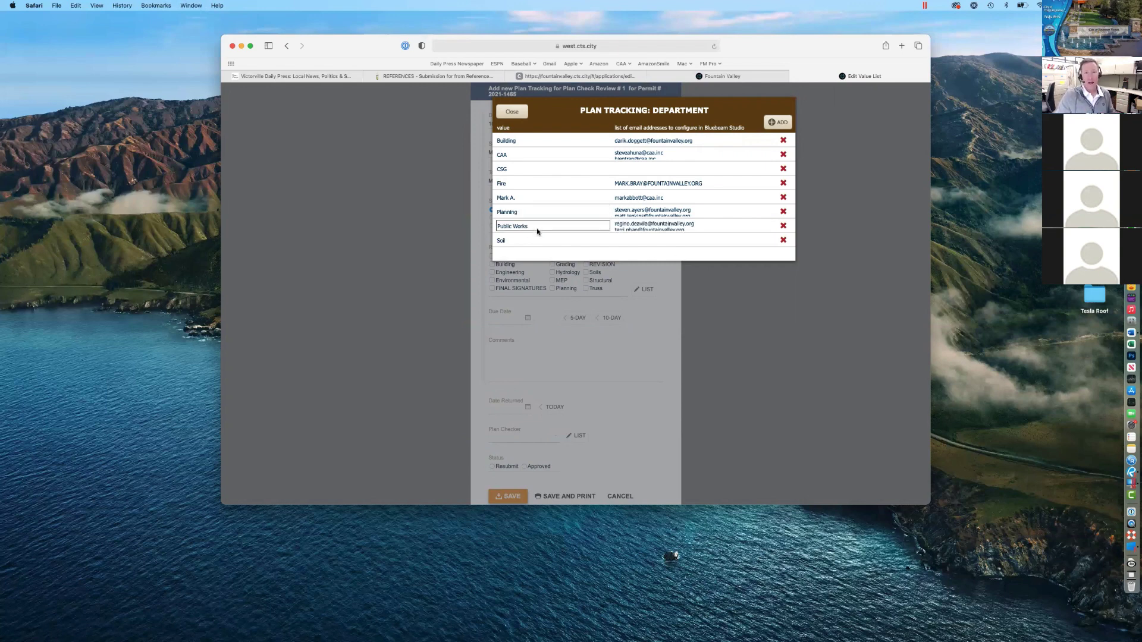
{"action": "left_click", "coordinate": [515, 234]}
{"action": "left_click", "coordinate": [541, 239]}
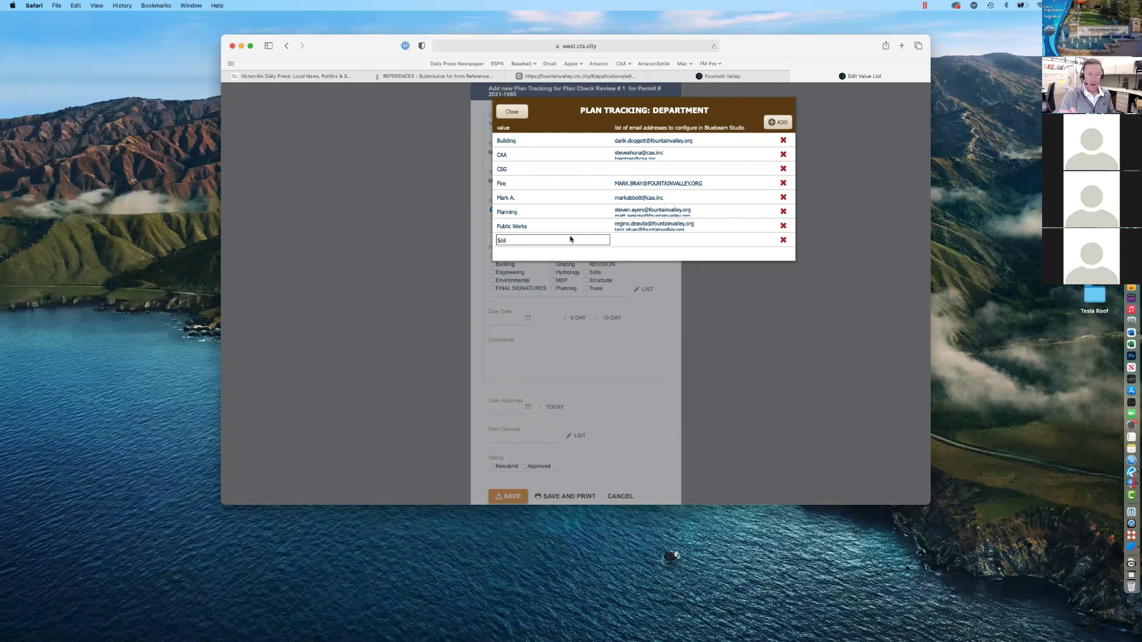
{"action": "key", "text": "Return"}
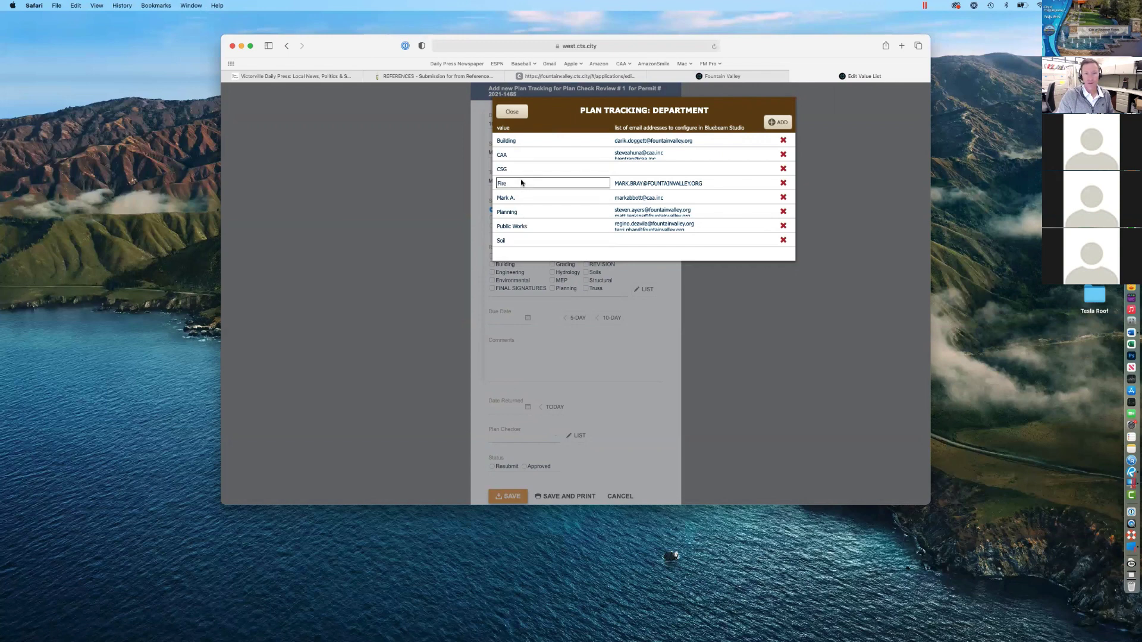
{"action": "left_click", "coordinate": [513, 112]}
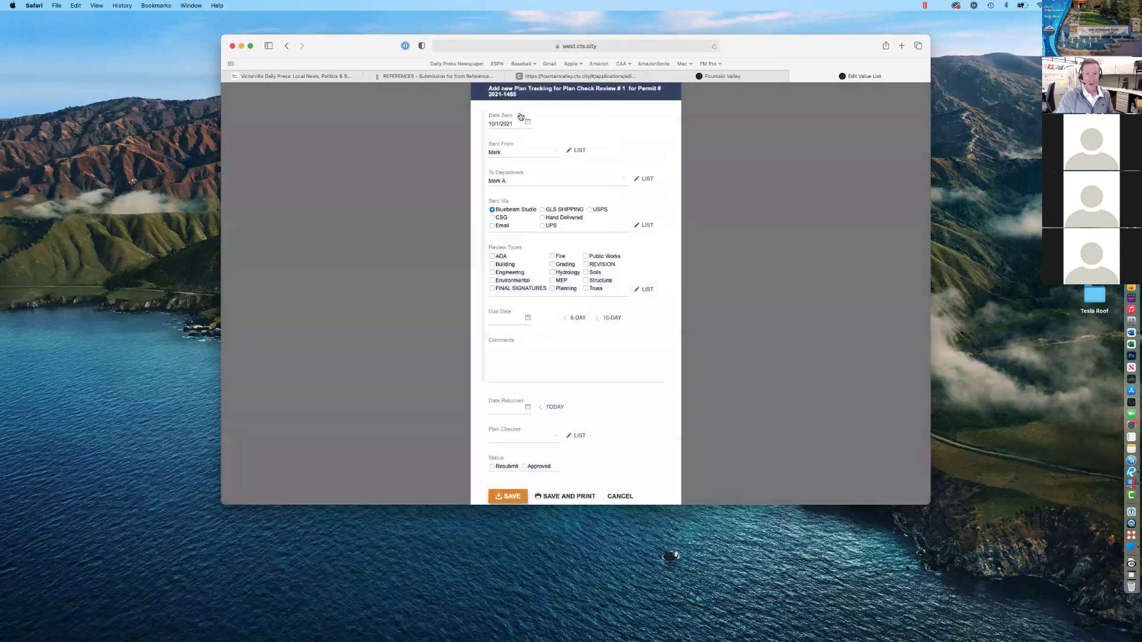
Step: Add a PW Streets row to the editable department list and start entering its e-mail addresses
{"action": "left_click", "coordinate": [637, 180]}
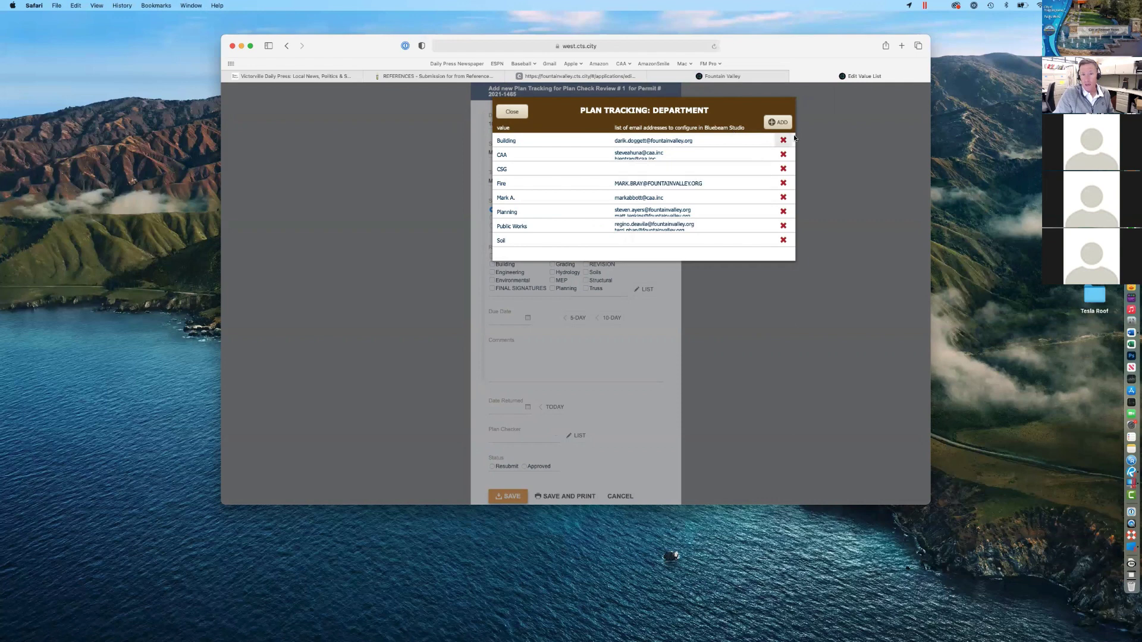
{"action": "left_click", "coordinate": [780, 125]}
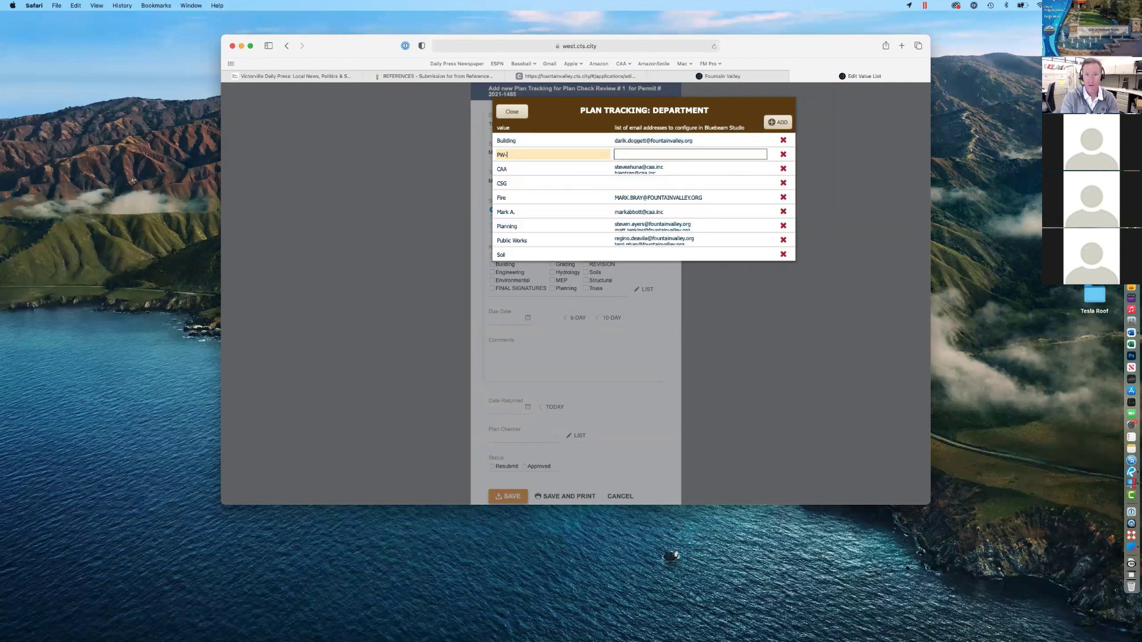
{"action": "type", "text": "PW Streets"}
{"action": "key", "text": "Tab"}
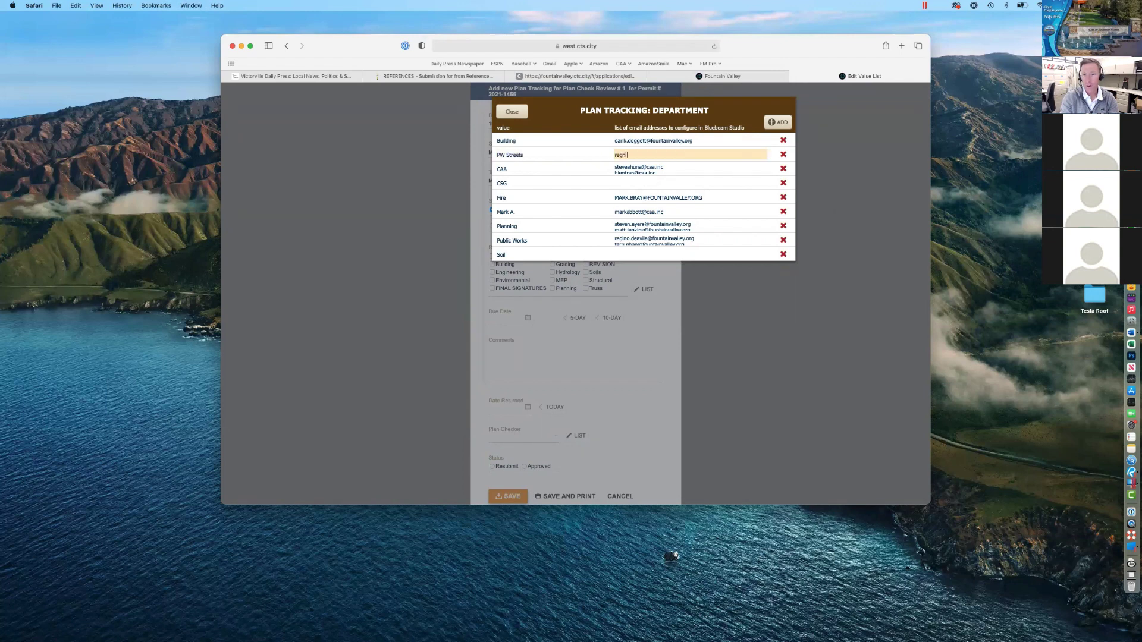
{"action": "type", "text": "regnio"}
{"action": "key", "text": "Return"}
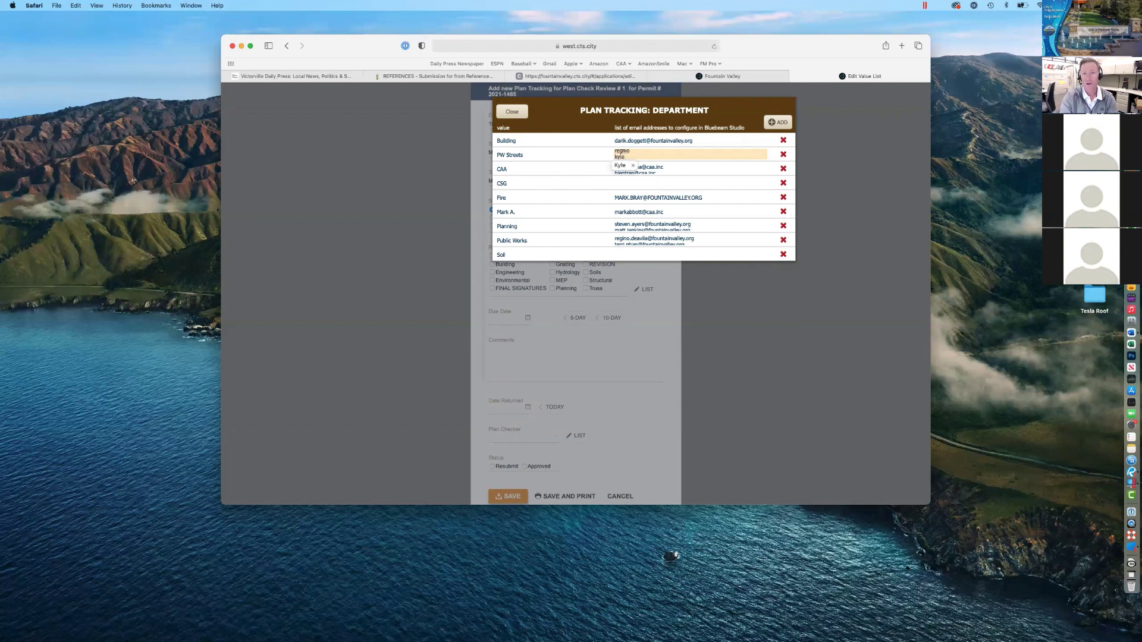
{"action": "key", "text": "Return"}
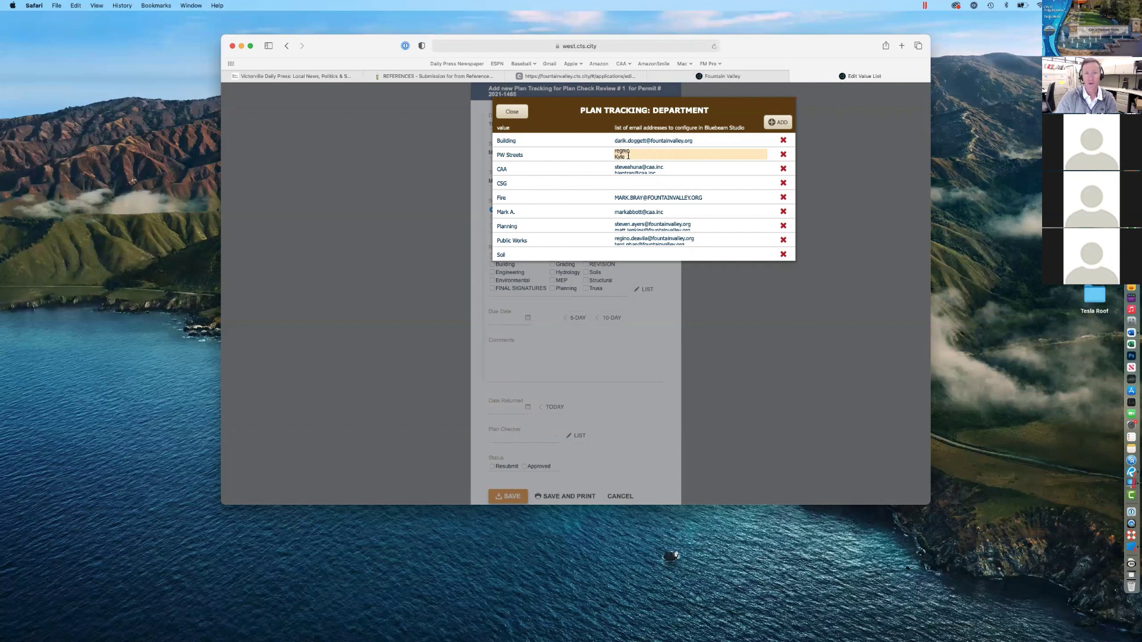
Step: Clear the PW Streets e-mail field, keep the row, and check it appears under To Department
{"action": "left_click_drag", "start_coordinate": [619, 156], "coordinate": [612, 152]}
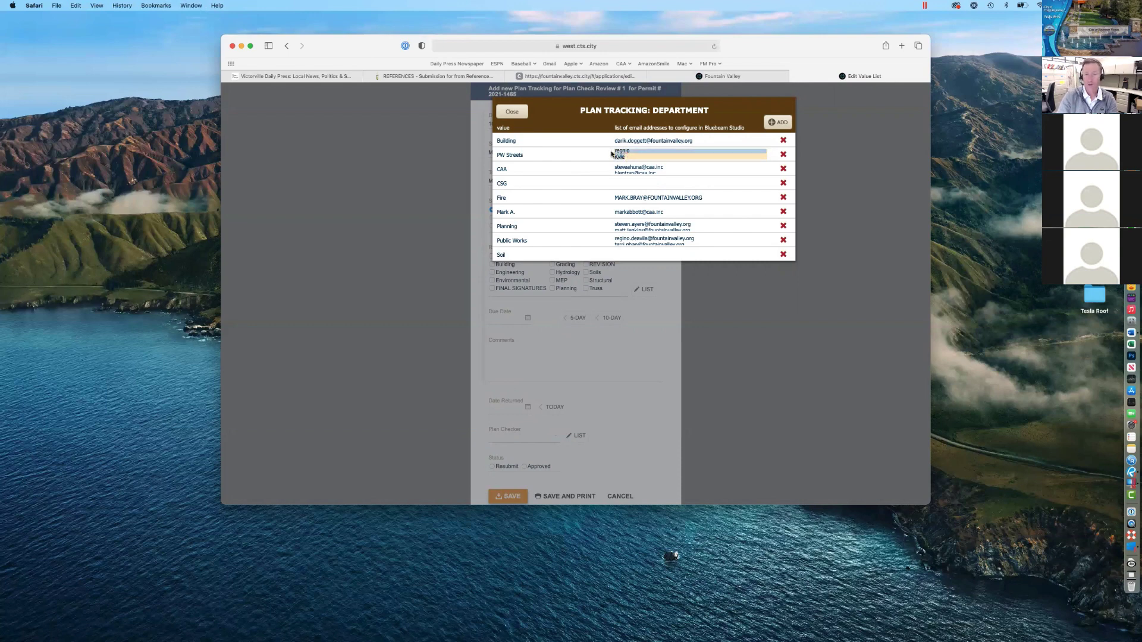
{"action": "key", "text": "BackSpace"}
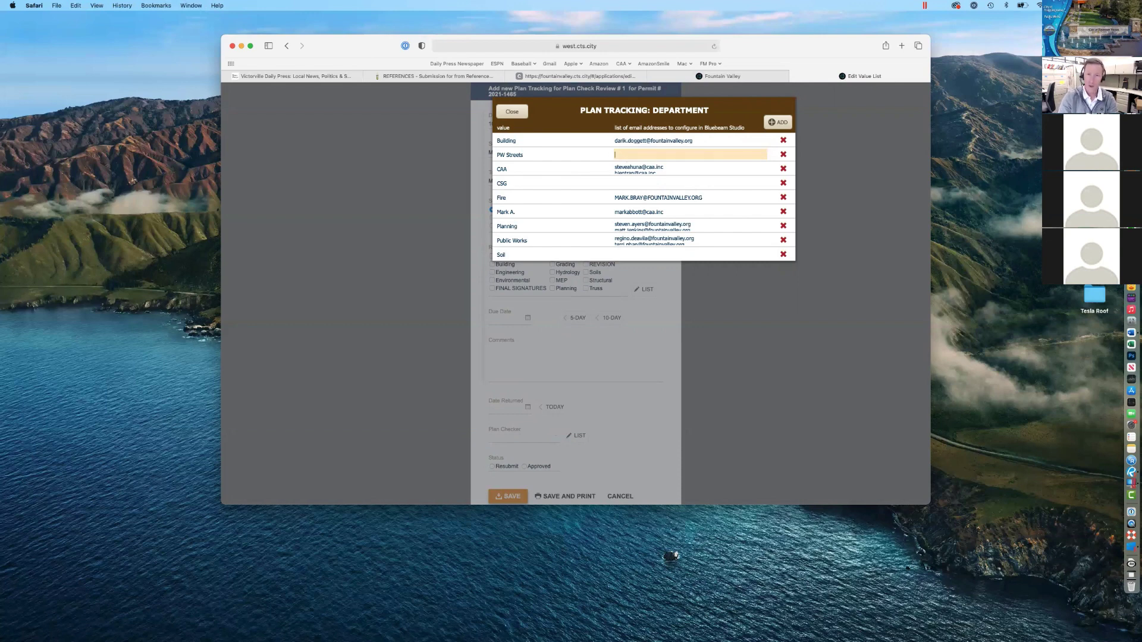
{"action": "left_click", "coordinate": [783, 155]}
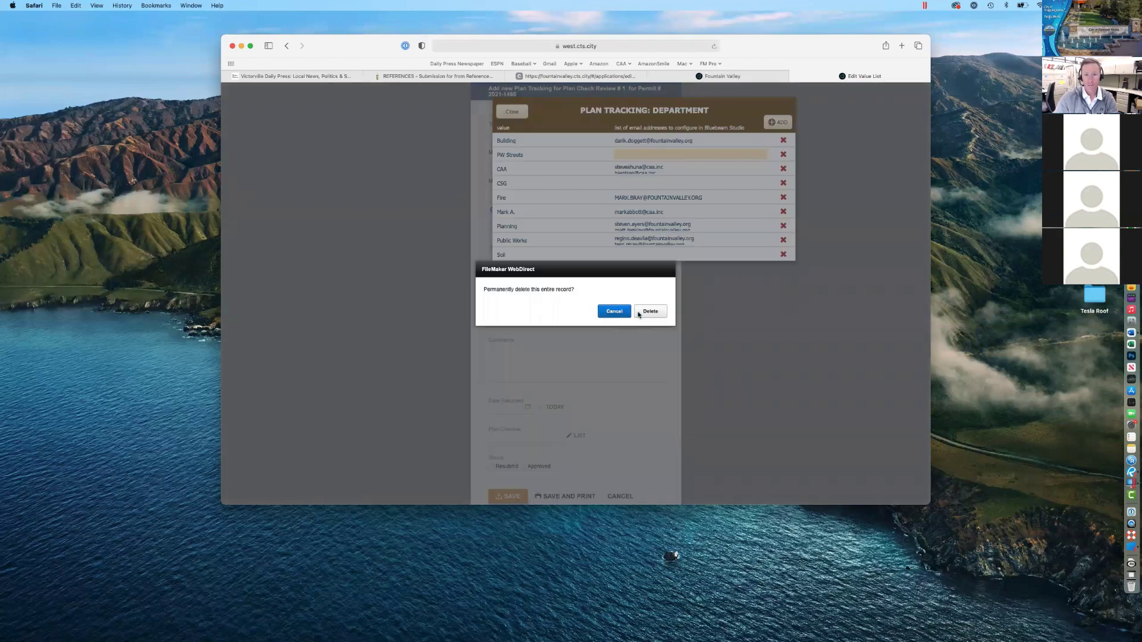
{"action": "left_click", "coordinate": [614, 312]}
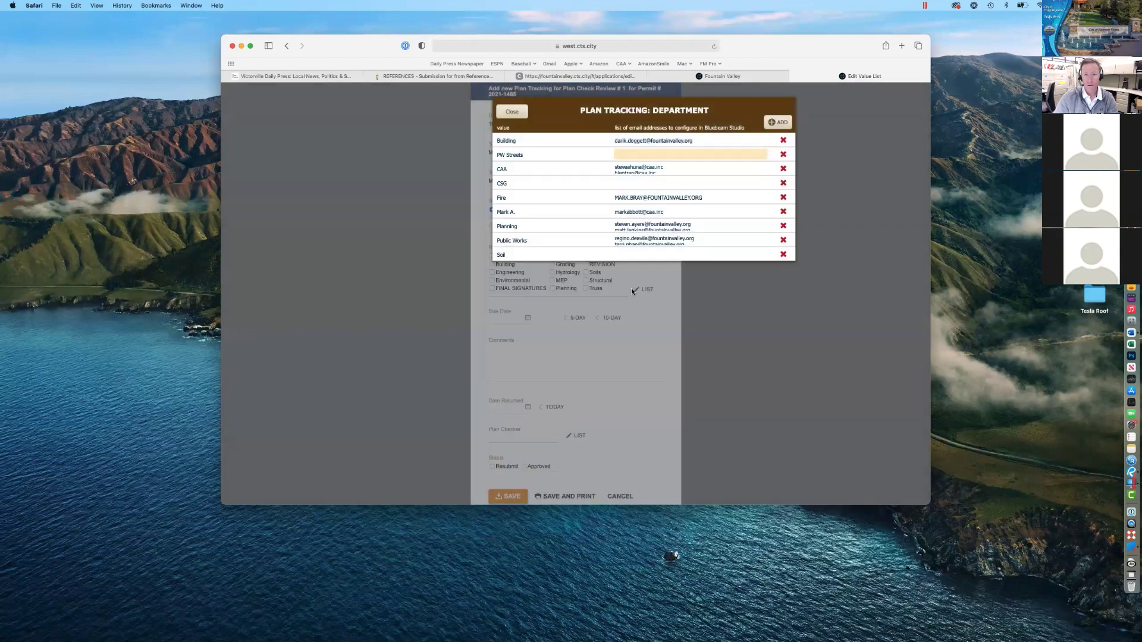
{"action": "left_click", "coordinate": [514, 115]}
{"action": "left_click", "coordinate": [622, 181]}
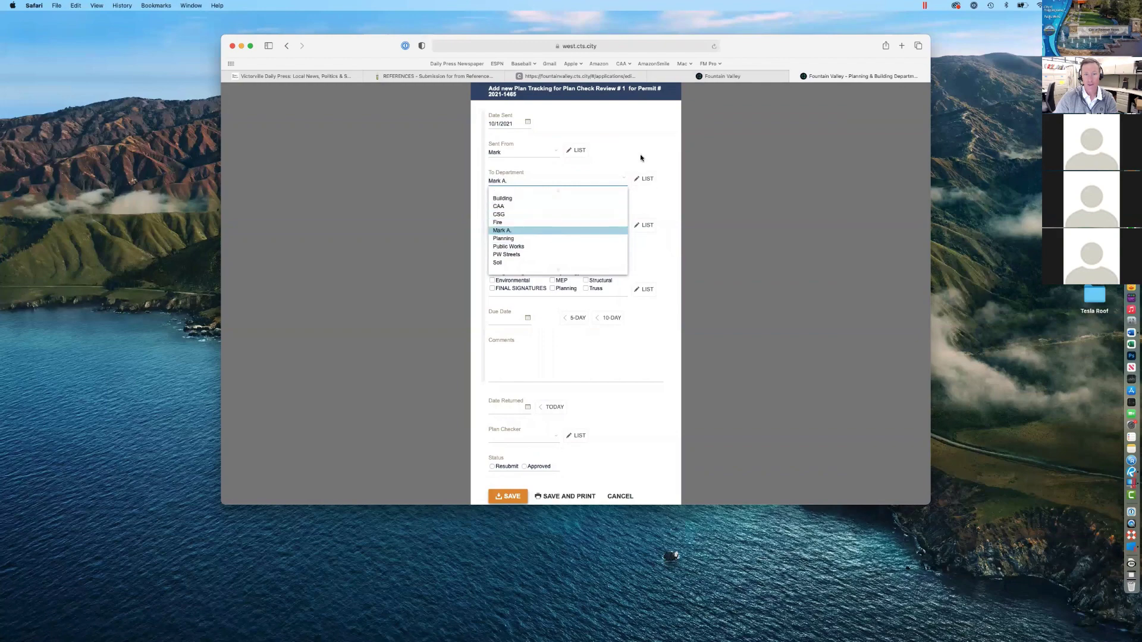
Step: Delete PW Streets from the department list, confirm the removal, and return to the form
{"action": "left_click", "coordinate": [642, 159]}
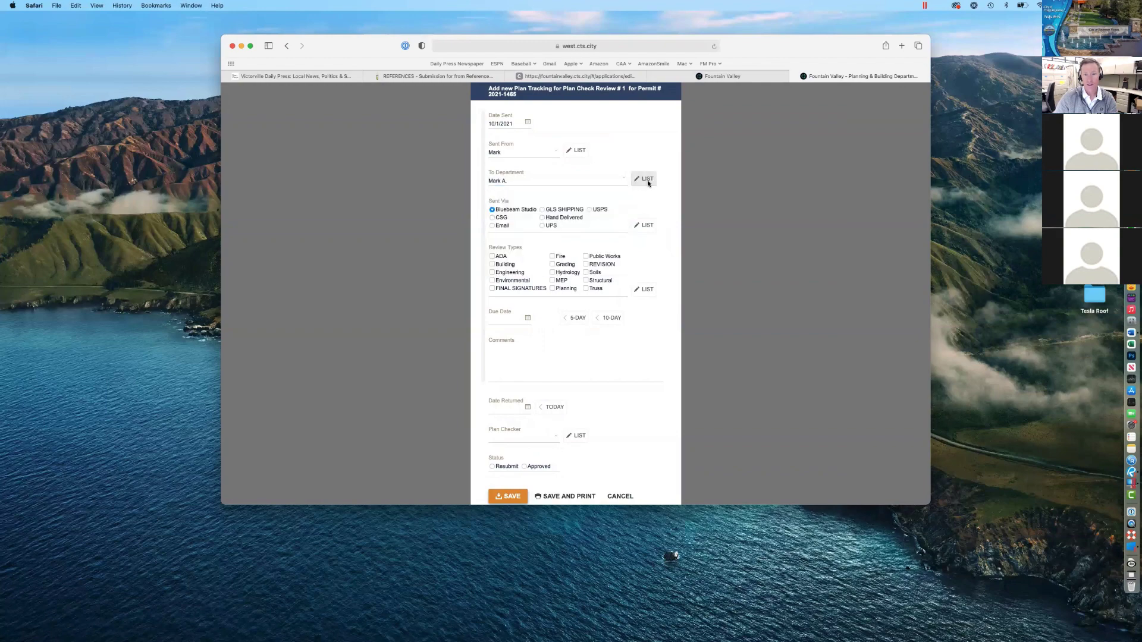
{"action": "left_click", "coordinate": [644, 178]}
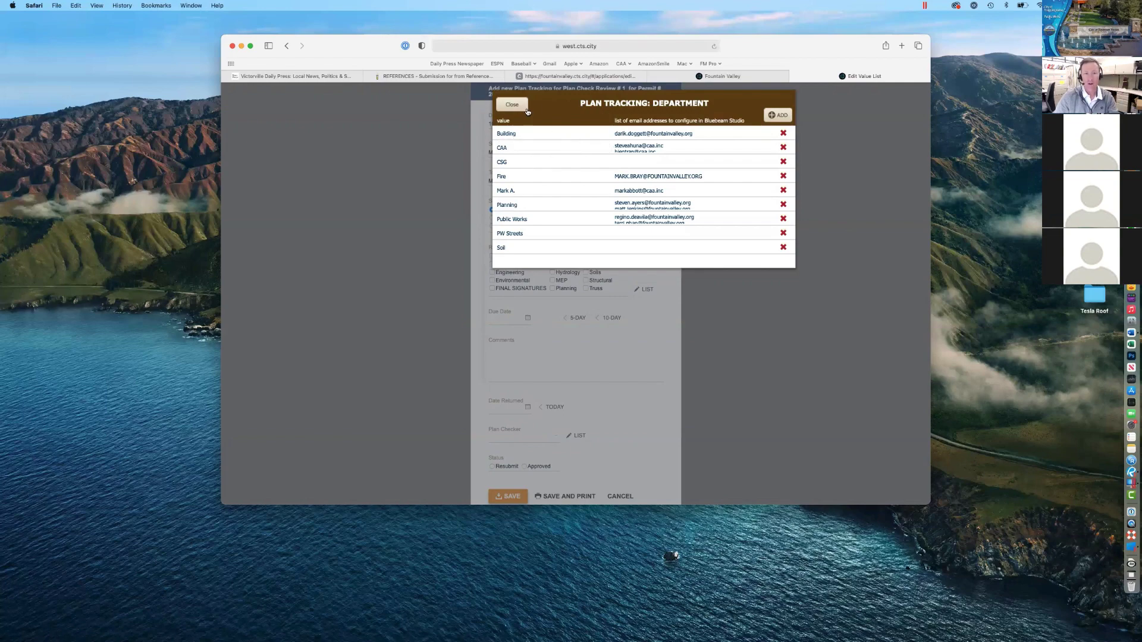
{"action": "left_click", "coordinate": [516, 107]}
{"action": "left_click", "coordinate": [619, 182]}
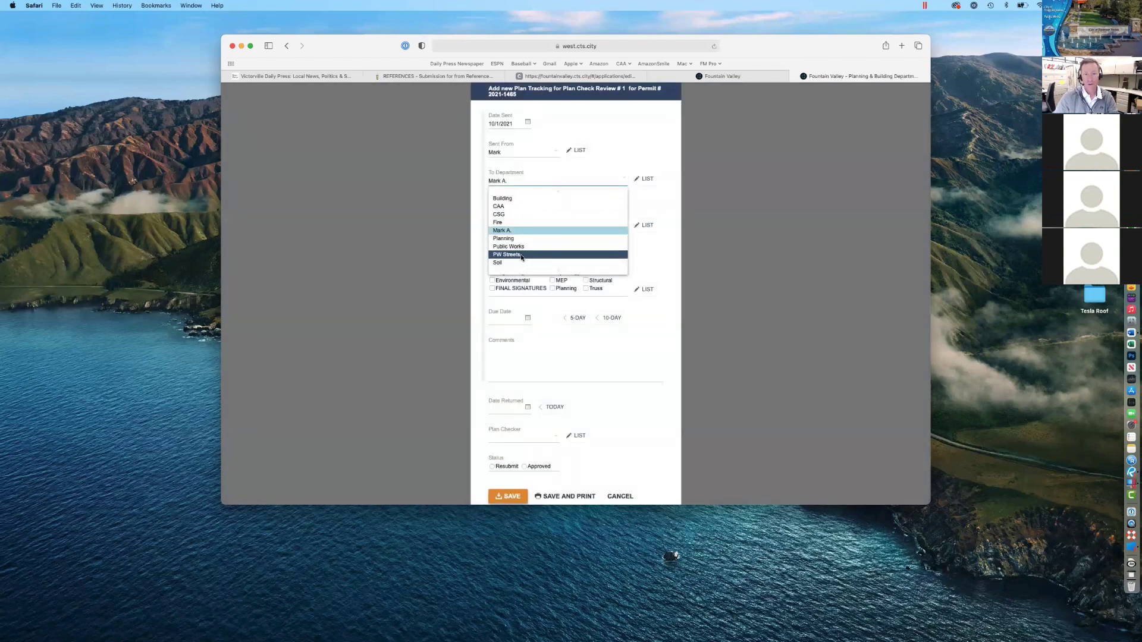
{"action": "left_click", "coordinate": [656, 162]}
{"action": "left_click", "coordinate": [647, 178]}
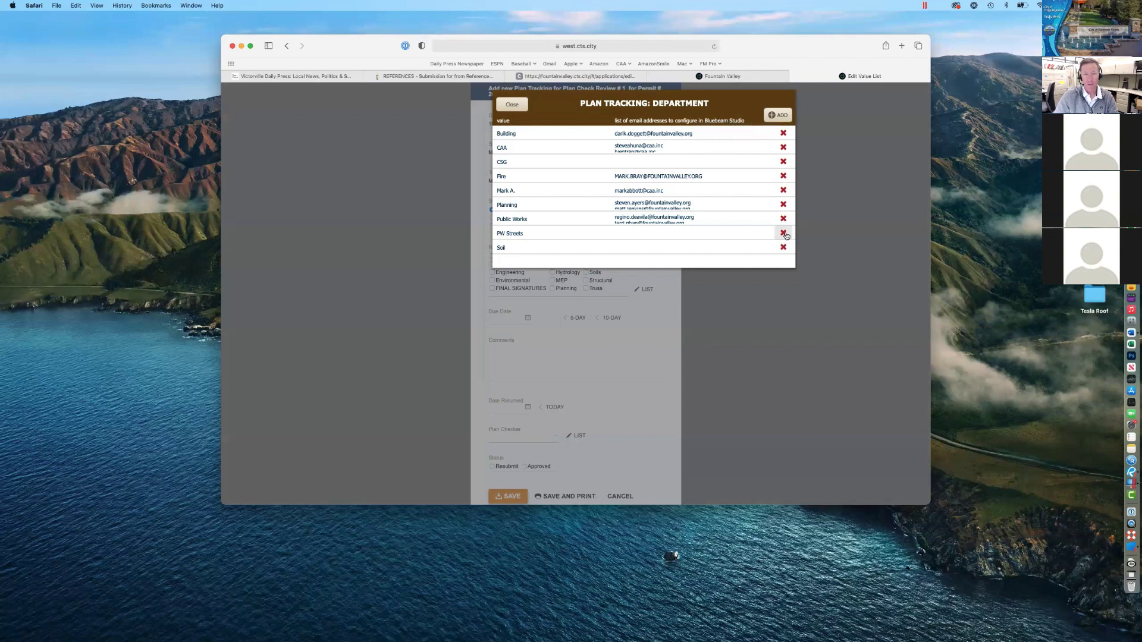
{"action": "left_click", "coordinate": [784, 234]}
{"action": "left_click", "coordinate": [649, 312]}
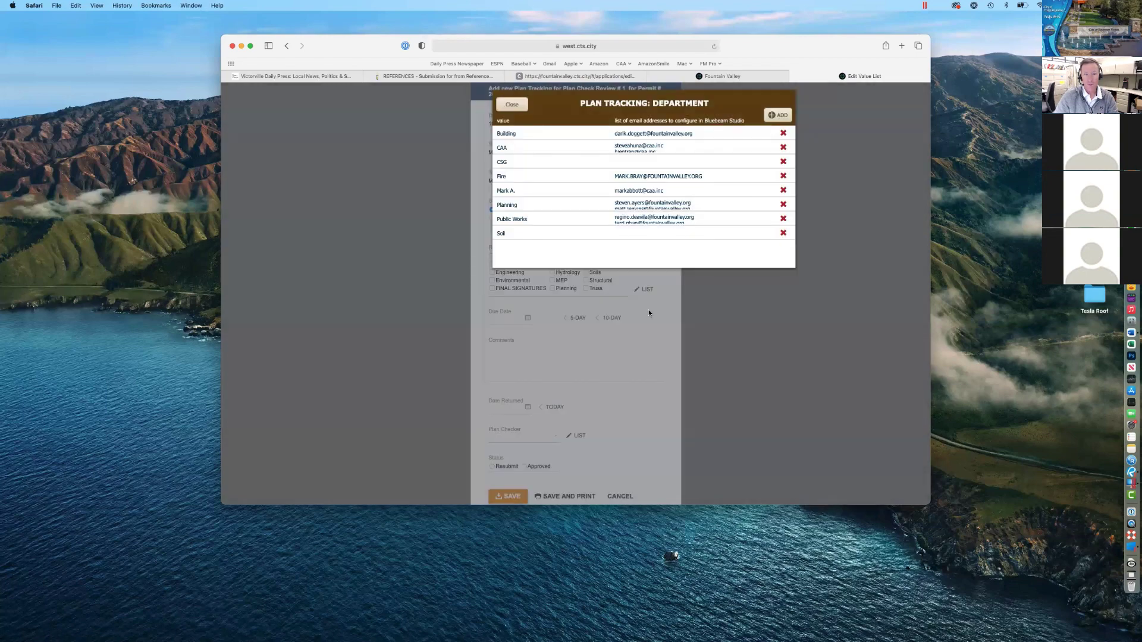
{"action": "left_click", "coordinate": [518, 109]}
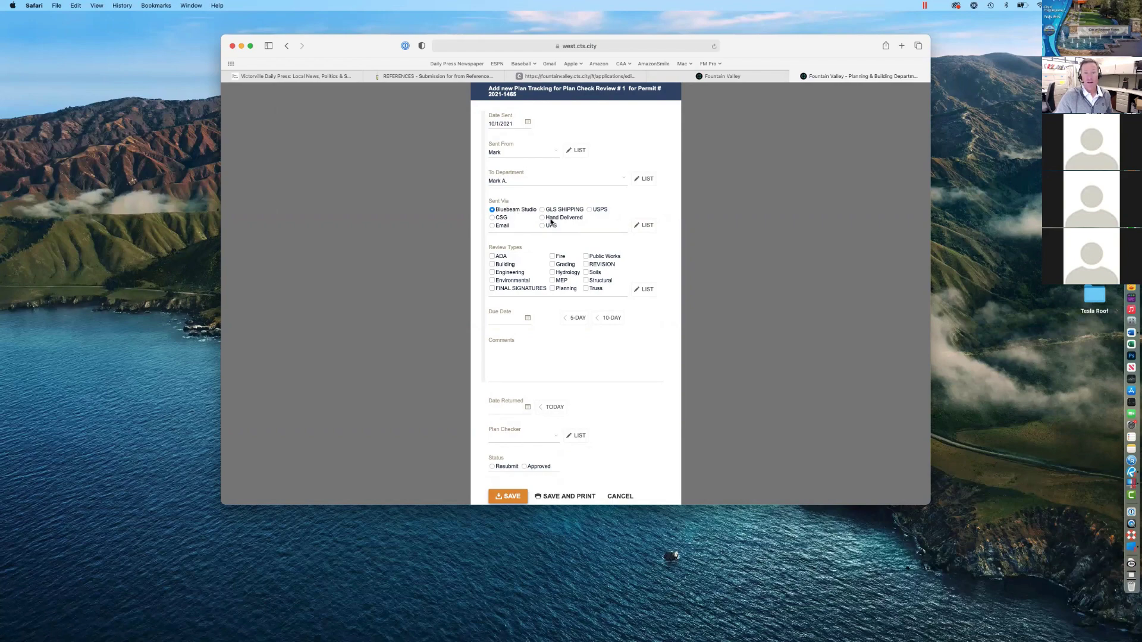
Step: Keep Sent Via set to Bluebeam Studio and tick Building as the review type
{"action": "left_click", "coordinate": [550, 219]}
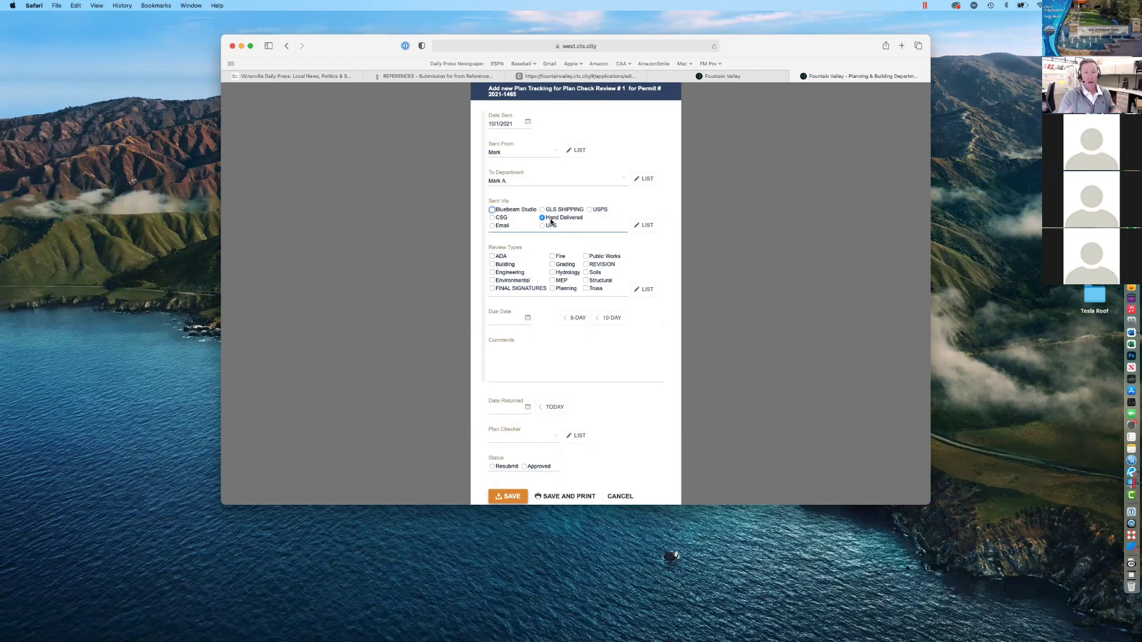
{"action": "left_click", "coordinate": [502, 212]}
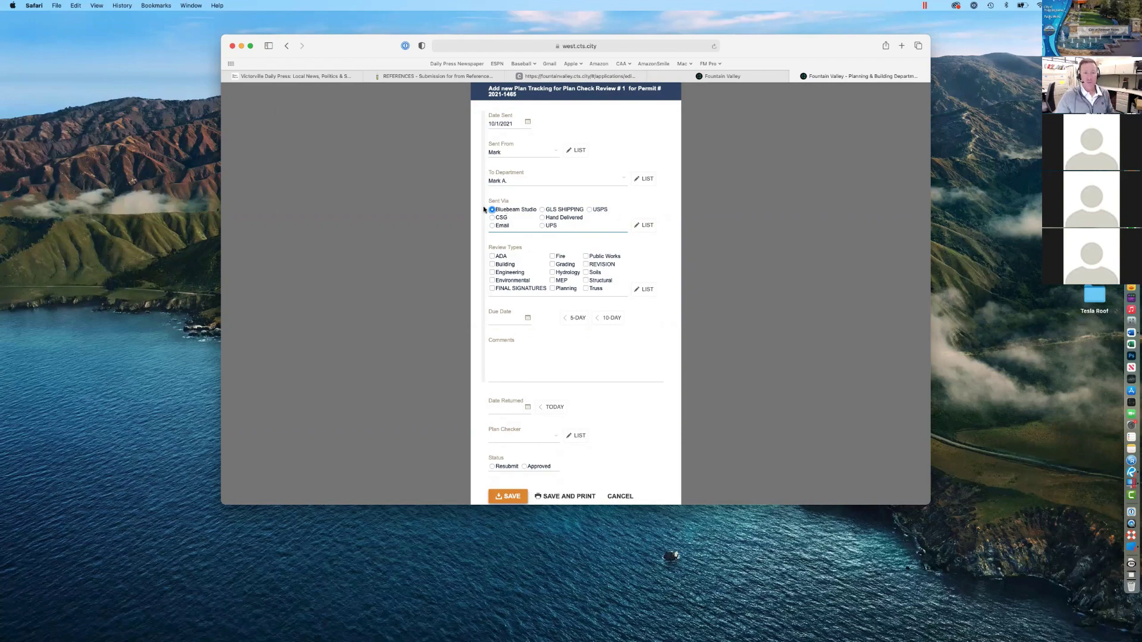
{"action": "scroll", "coordinate": [495, 216], "scroll_direction": "down", "scroll_amount": 1}
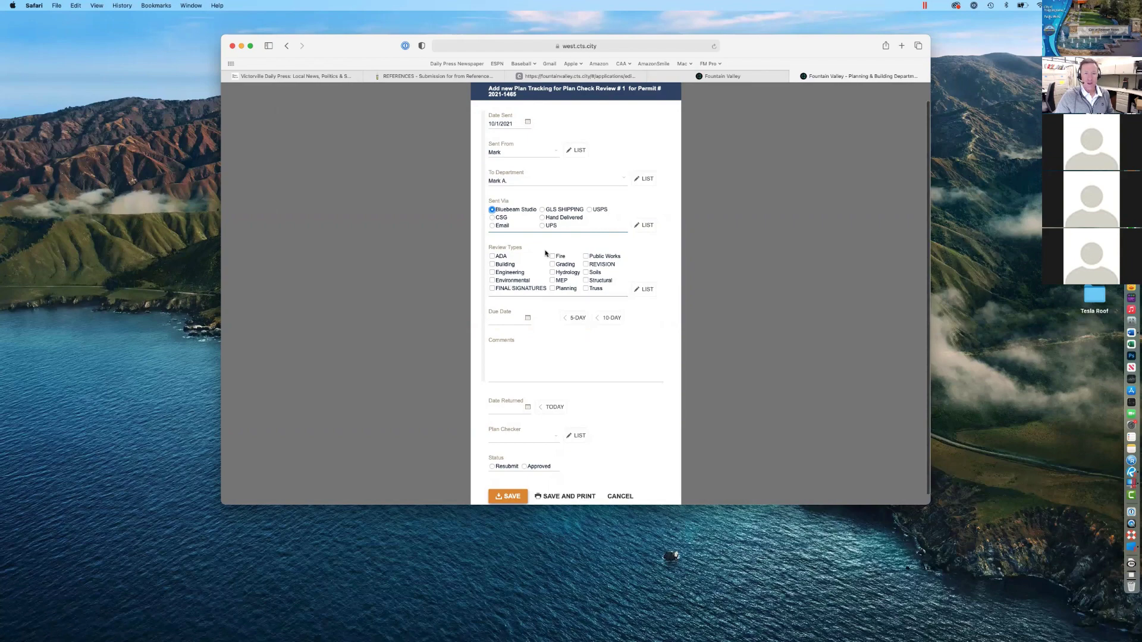
{"action": "scroll", "coordinate": [494, 264], "scroll_direction": "down", "scroll_amount": 2}
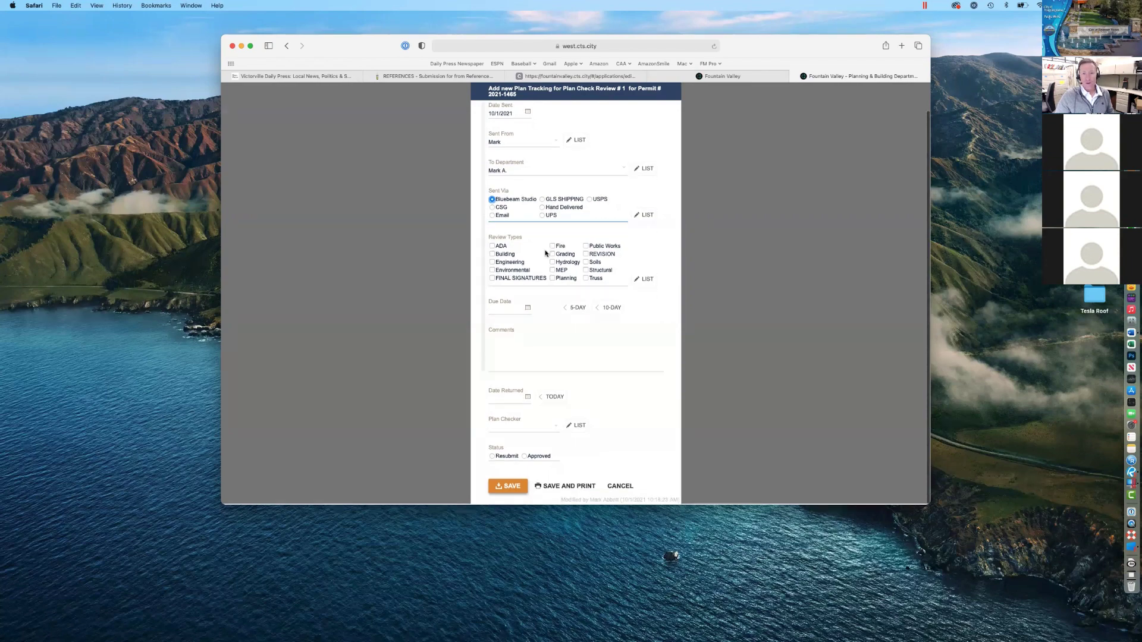
{"action": "left_click", "coordinate": [501, 256]}
Step: Set a 10-day due date of 10/18/2021 and paste a link into Comments
{"action": "left_click", "coordinate": [609, 308]}
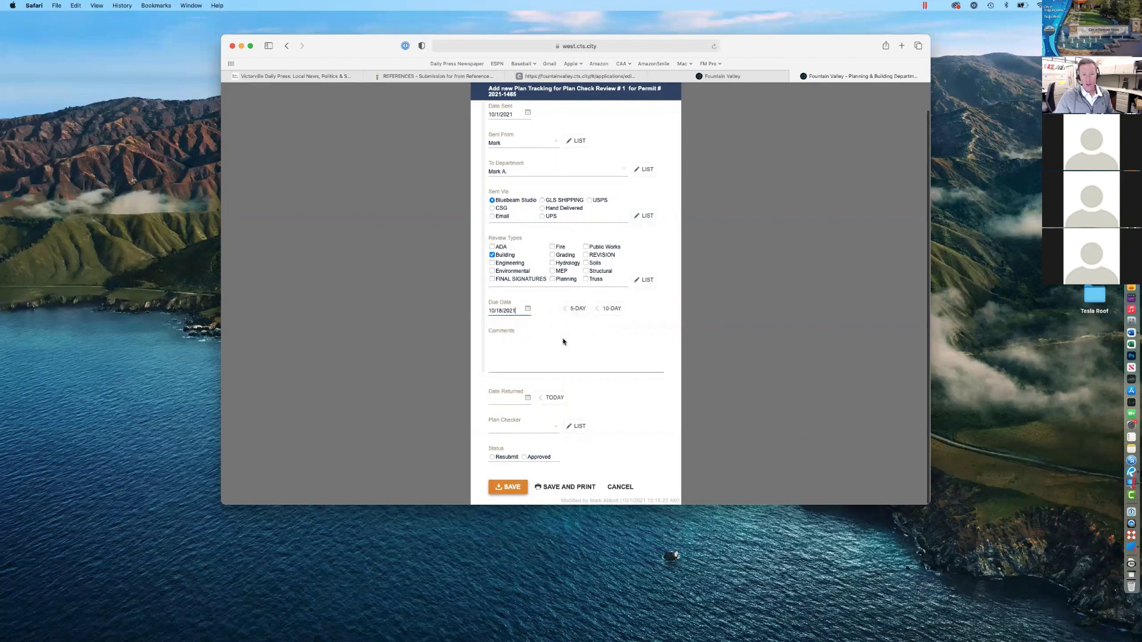
{"action": "left_click", "coordinate": [528, 359]}
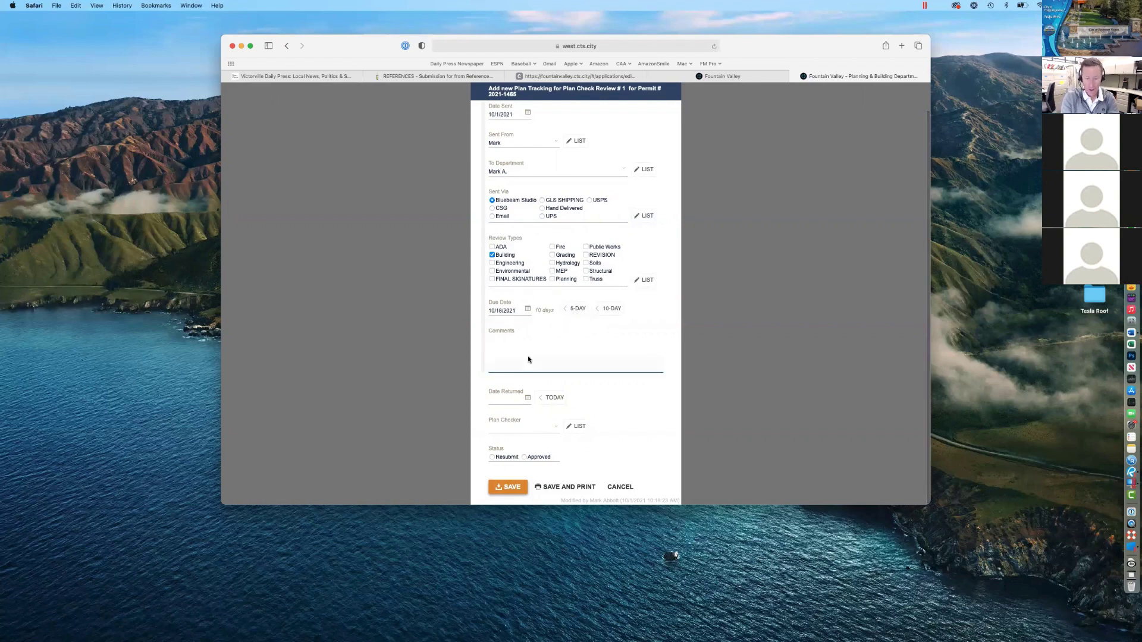
{"action": "type", "text": "https://west.cts.city/city/ca/fountainvalley/"}
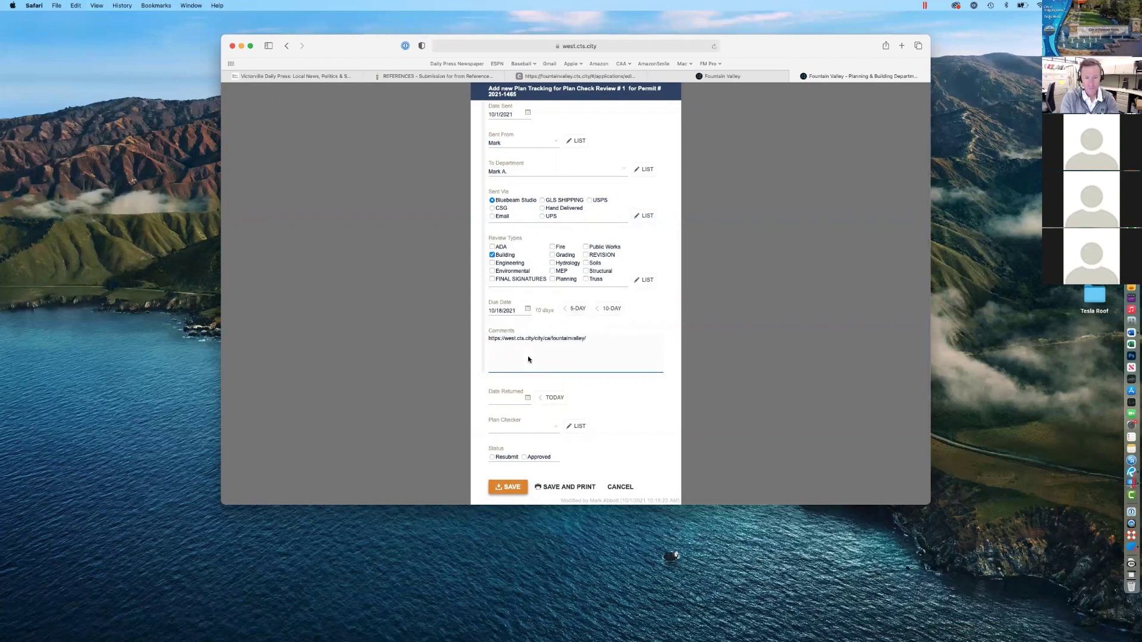
Step: Replace the Comments text with 'blah blah', copied and pasted repeatedly across several lines
{"action": "key", "text": "super+a"}
{"action": "type", "text": "blah blah"}
{"action": "key", "text": "super+a"}
{"action": "key", "text": "super+c"}
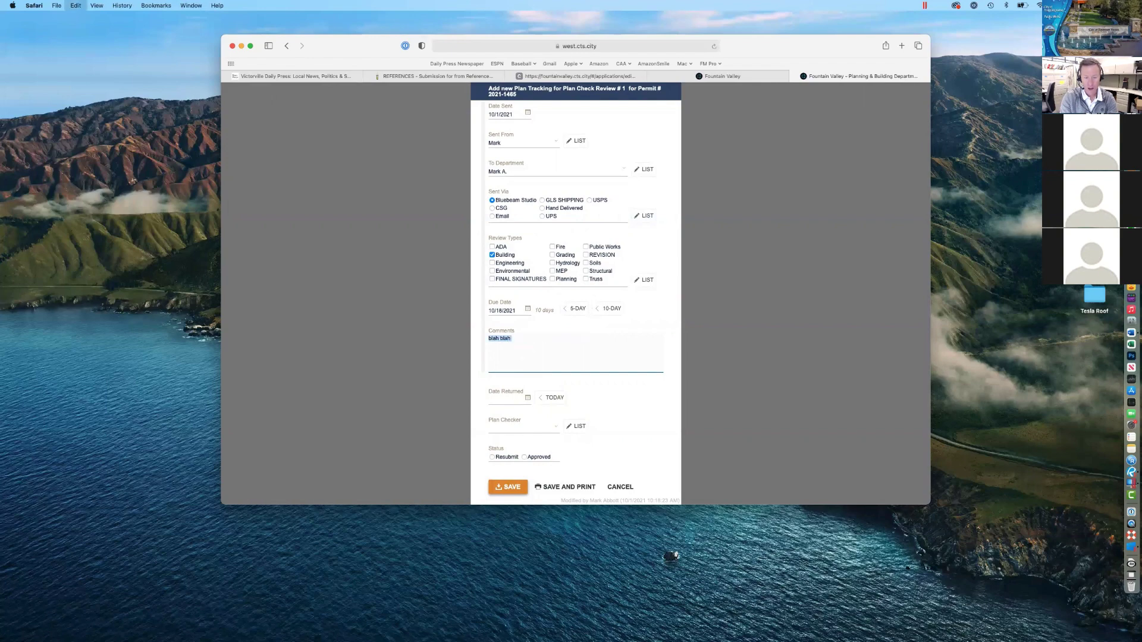
{"action": "key", "text": "Right"}
{"action": "key", "text": "super+v"}
{"action": "key", "text": "super+v"}
{"action": "key", "text": "super+v"}
{"action": "key", "text": "super+v"}
{"action": "key", "text": "super+v"}
{"action": "key", "text": "super+v"}
{"action": "key", "text": "super+v"}
{"action": "key", "text": "super+v"}
{"action": "key", "text": "super+v"}
{"action": "key", "text": "super+v"}
{"action": "key", "text": "super+v"}
{"action": "key", "text": "super+v"}
{"action": "key", "text": "super+v"}
{"action": "key", "text": "super+v"}
{"action": "key", "text": "super+v"}
{"action": "key", "text": "super+v"}
{"action": "key", "text": "super+v"}
{"action": "key", "text": "super+v"}
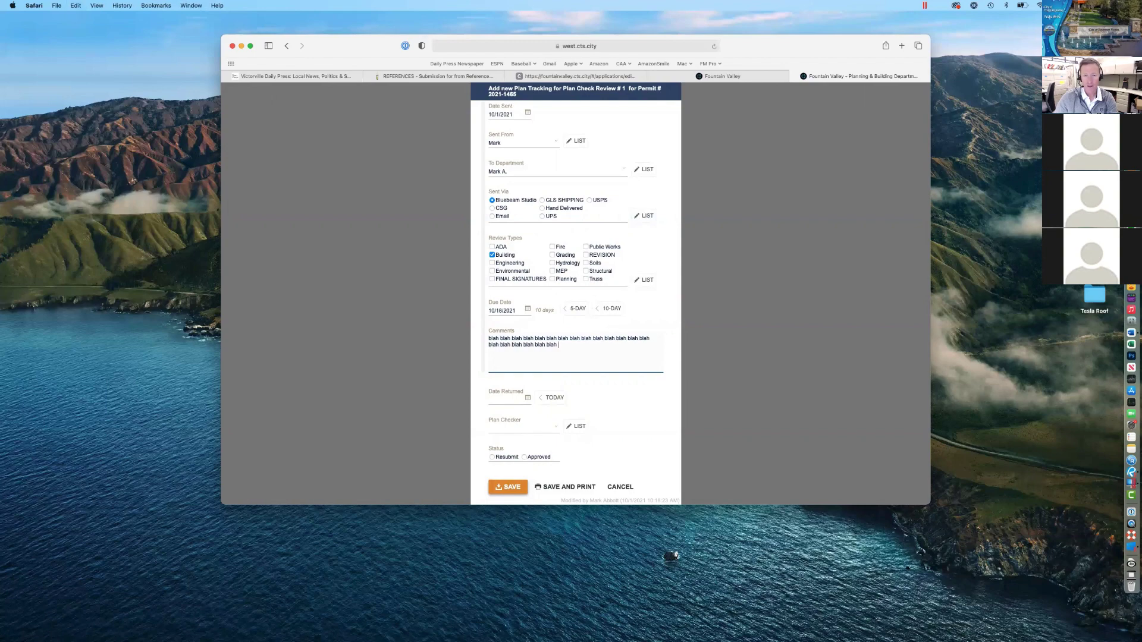
{"action": "key", "text": "super+v"}
{"action": "key", "text": "super+v"}
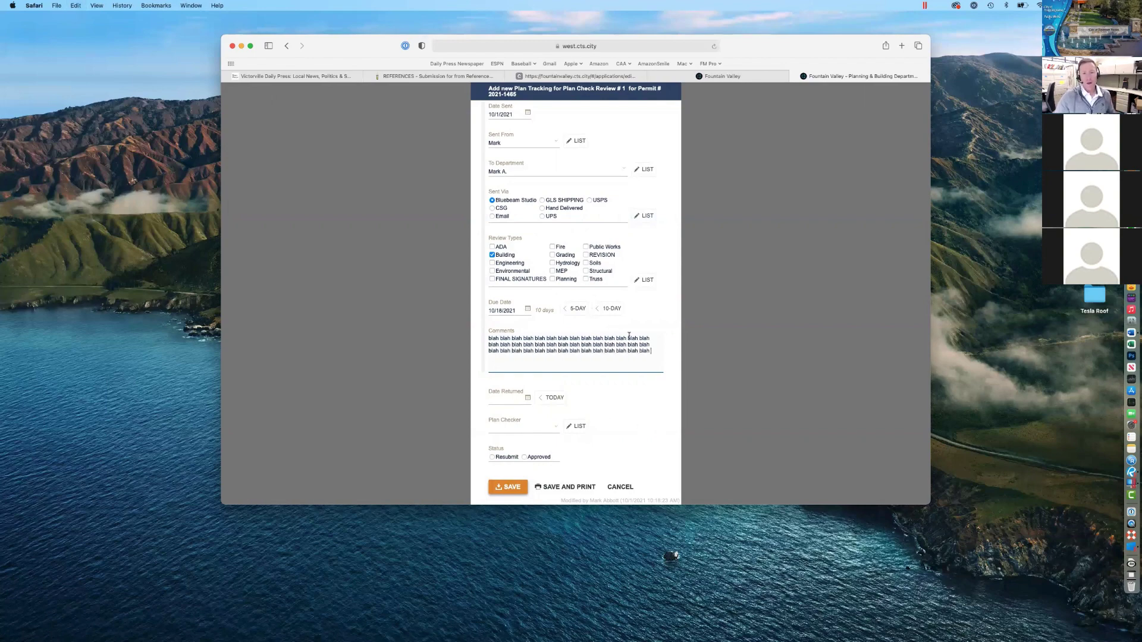
{"action": "left_click", "coordinate": [665, 388]}
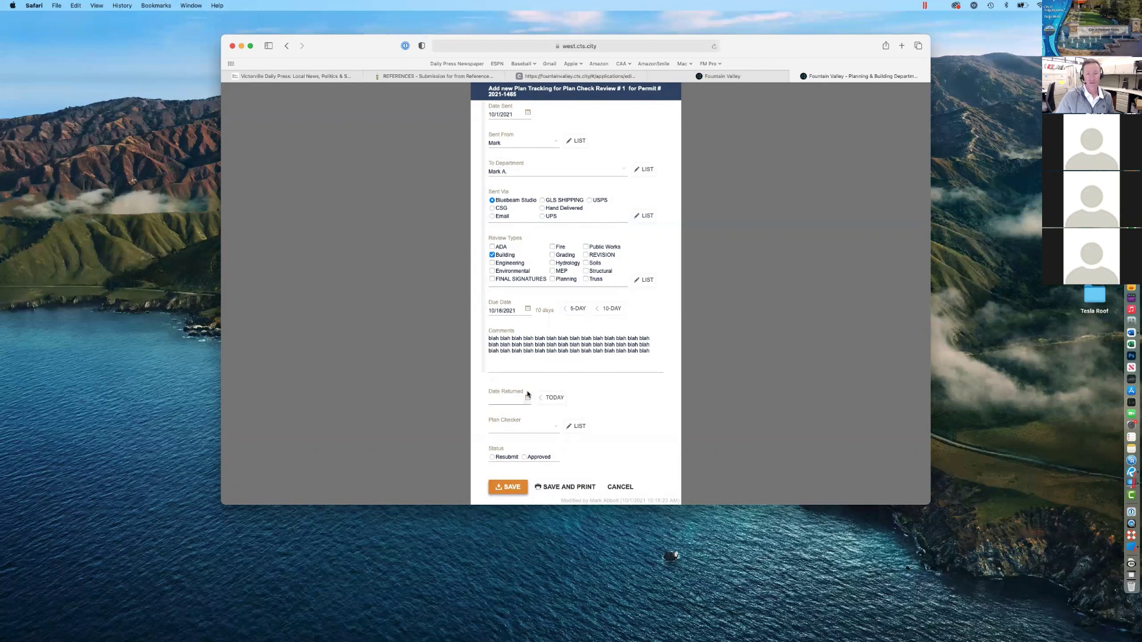
Step: Save the plan tracking entry and confirm sending it via Bluebeam Studio now
{"action": "left_click", "coordinate": [509, 487]}
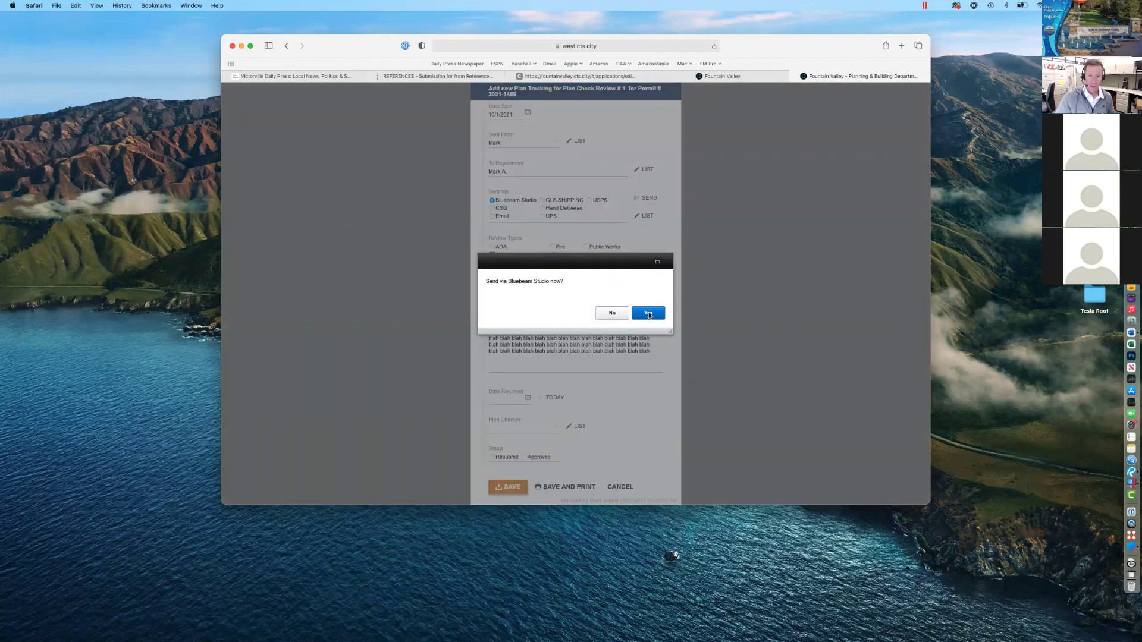
{"action": "left_click", "coordinate": [648, 313]}
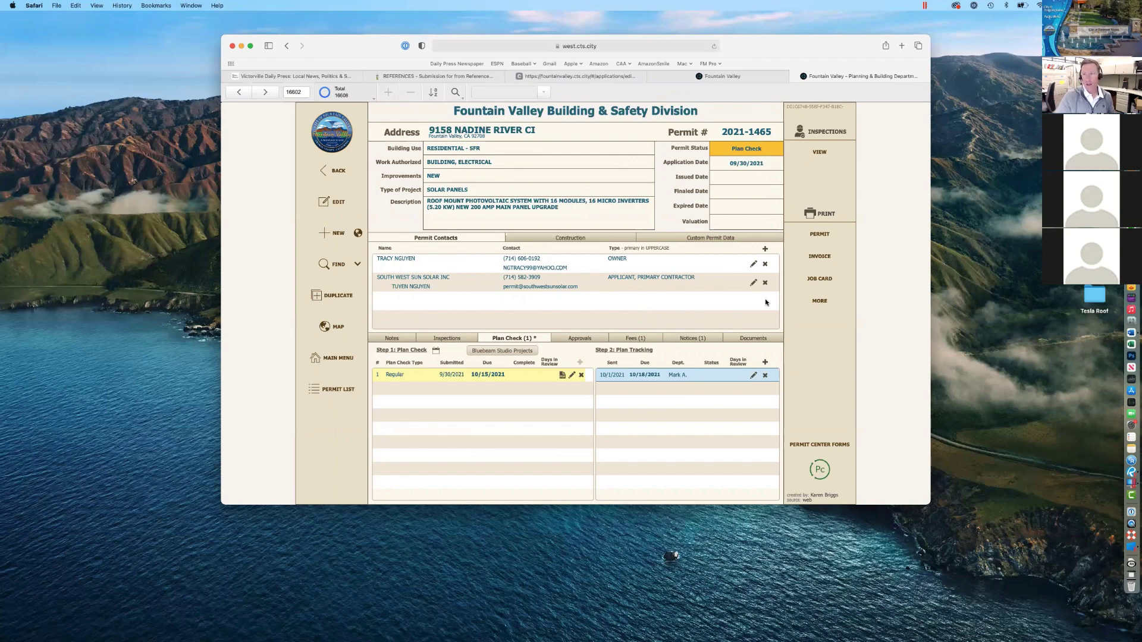
Step: Open the Fountain Valley permit 2021-1465 email in a separate, repositioned window with enlarged text
{"action": "key", "text": "super+Tab"}
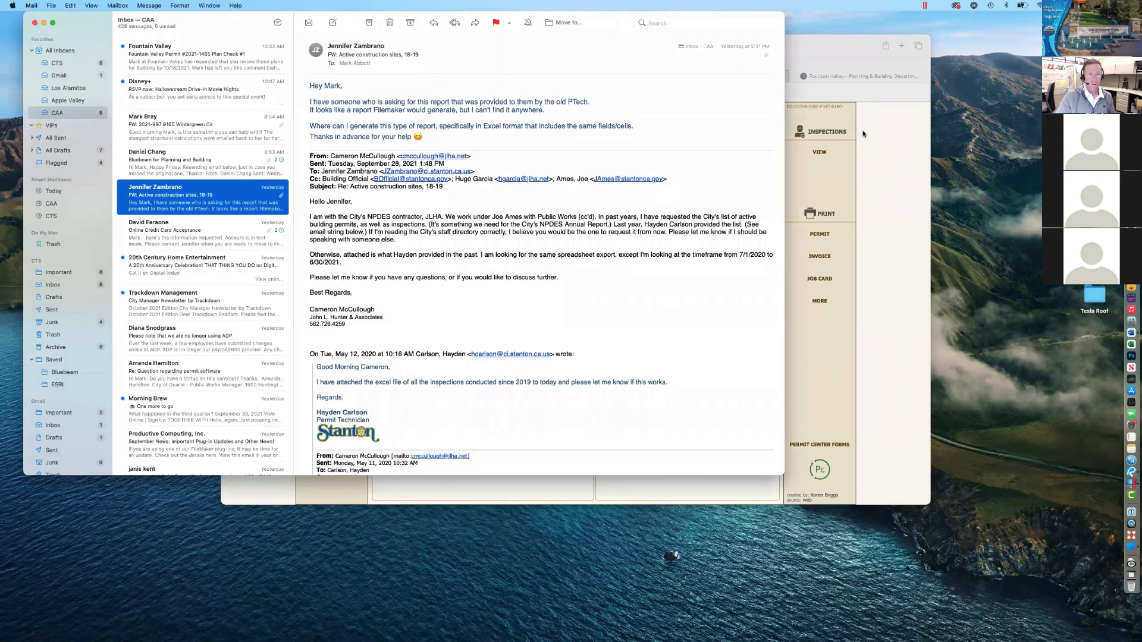
{"action": "double_click", "coordinate": [233, 61]}
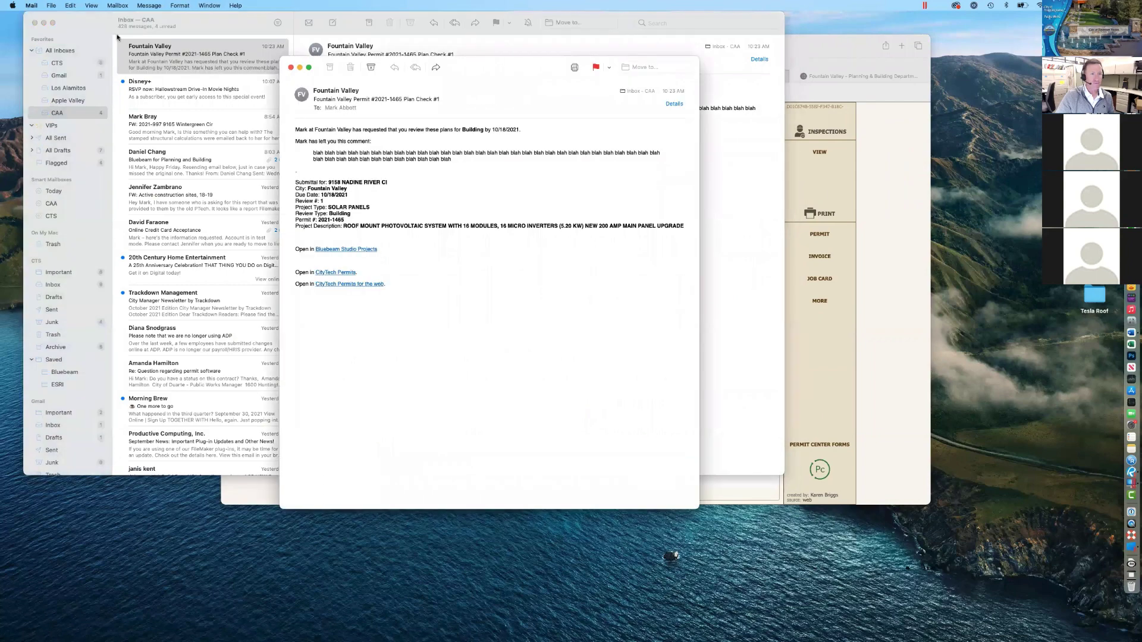
{"action": "left_click_drag", "start_coordinate": [205, 26], "coordinate": [0, 26]}
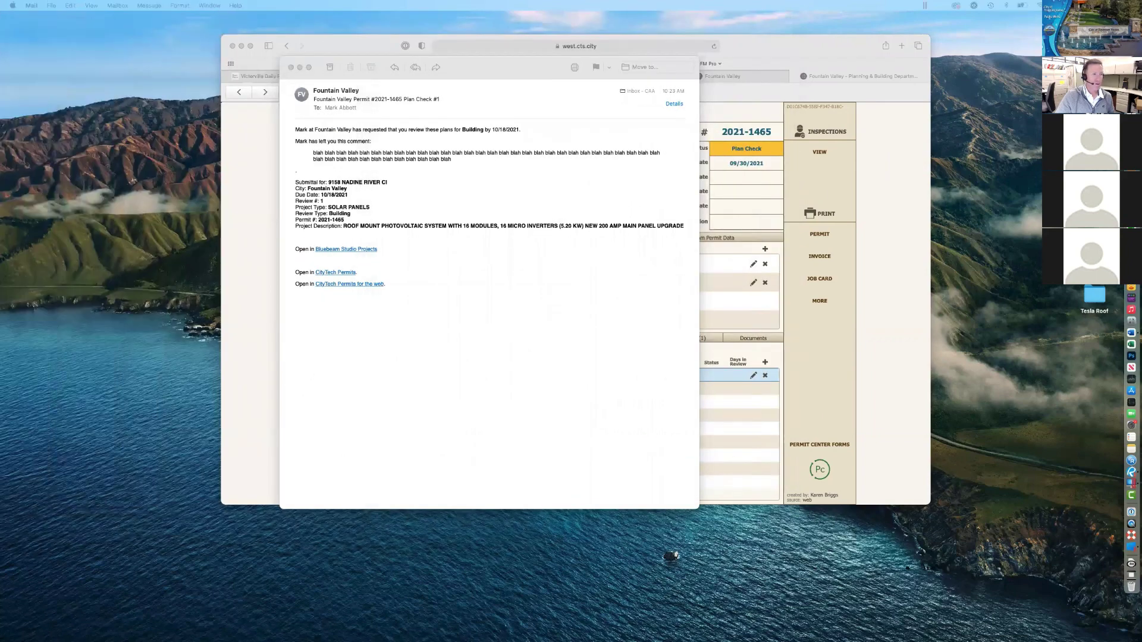
{"action": "left_click_drag", "start_coordinate": [480, 66], "coordinate": [539, 60]}
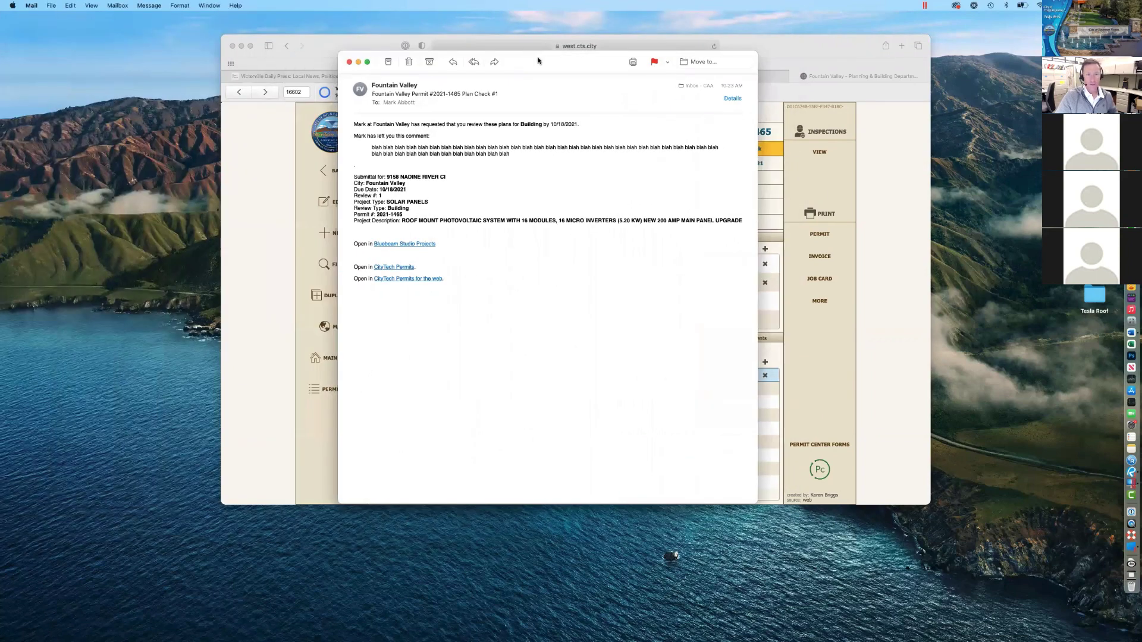
{"action": "key", "text": "super+plus"}
{"action": "key", "text": "super+plus"}
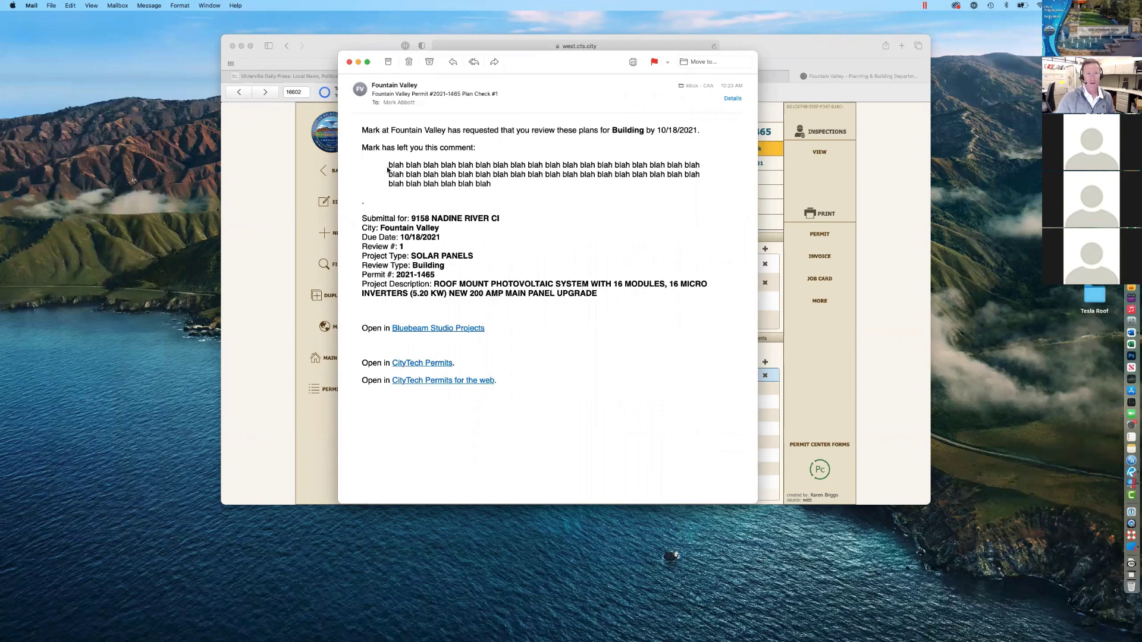
{"action": "left_click_drag", "start_coordinate": [386, 169], "coordinate": [501, 184]}
{"action": "left_click", "coordinate": [501, 184]}
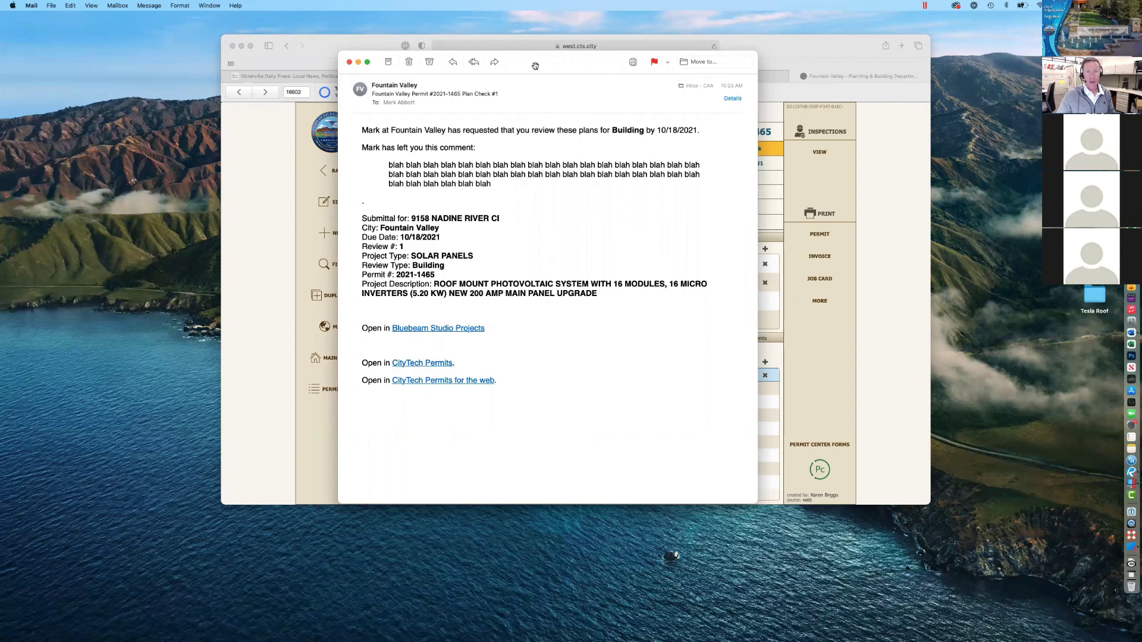
{"action": "left_click_drag", "start_coordinate": [531, 68], "coordinate": [533, 37]}
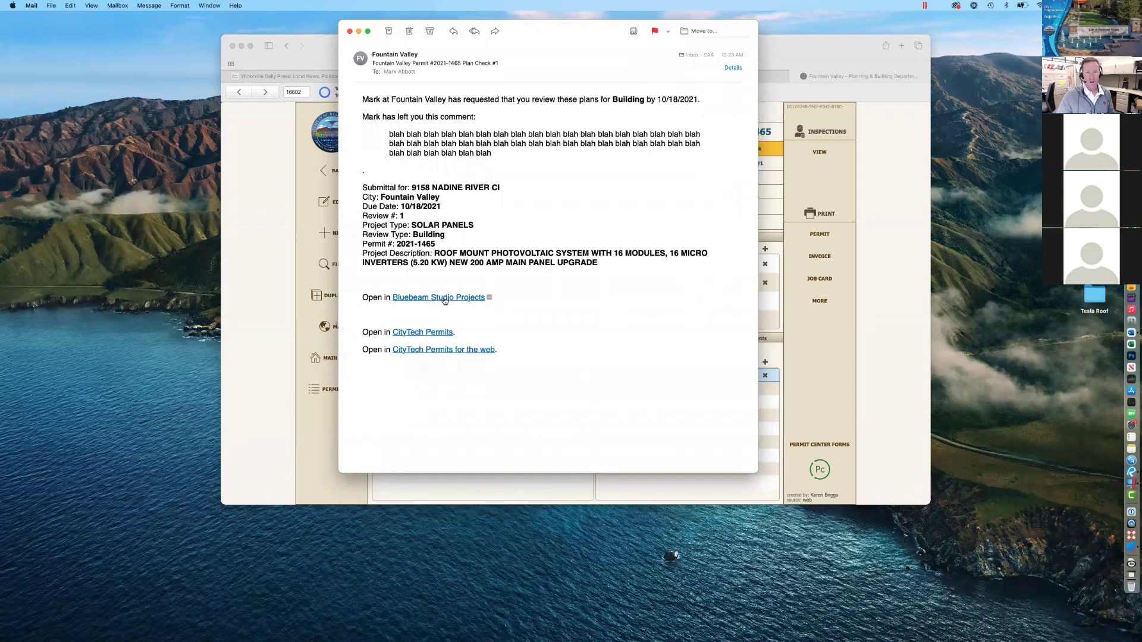
Step: Follow the 'Bluebeam Studio Projects' link in the permit 2021-1465 email
{"action": "mouse_move", "coordinate": [442, 297]}
{"action": "left_click_drag", "start_coordinate": [362, 331], "coordinate": [474, 334]}
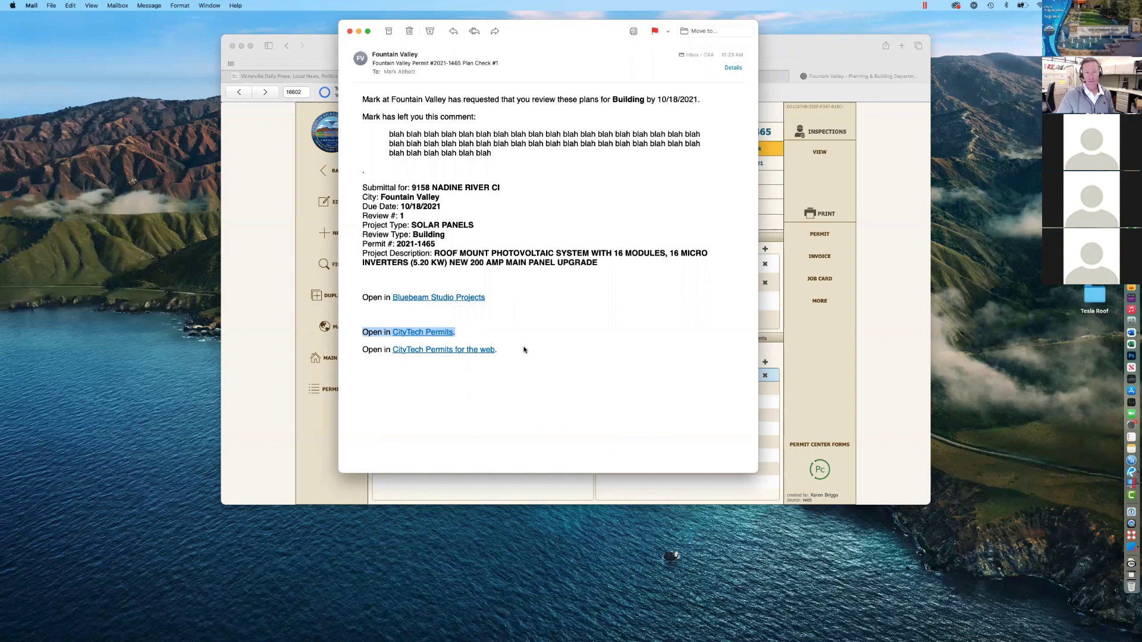
{"action": "left_click", "coordinate": [462, 336]}
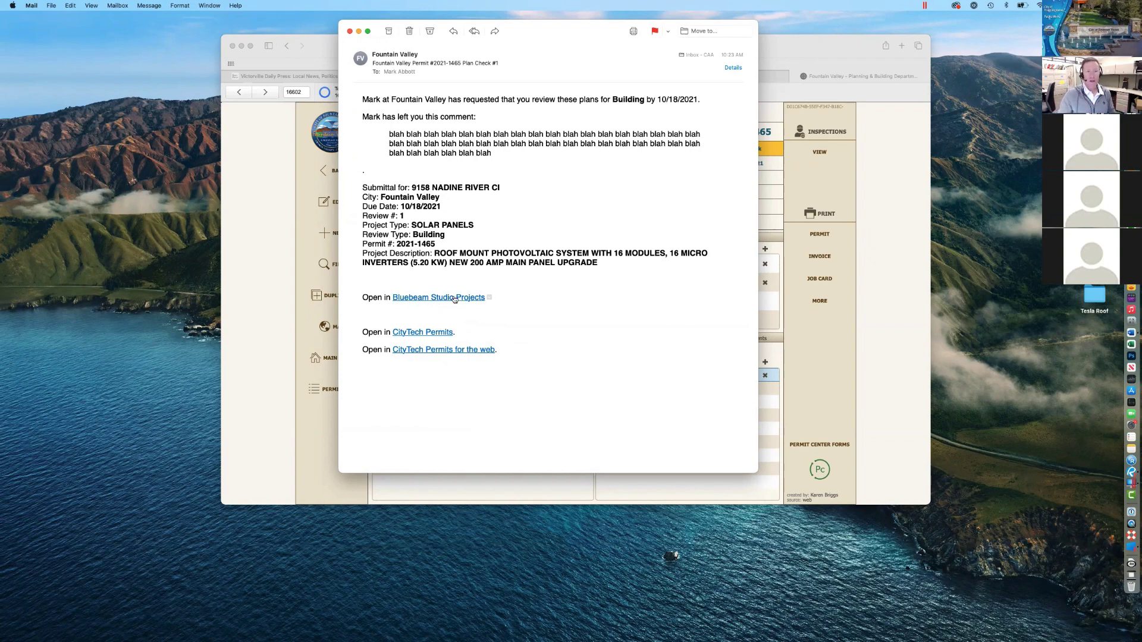
{"action": "left_click", "coordinate": [440, 301]}
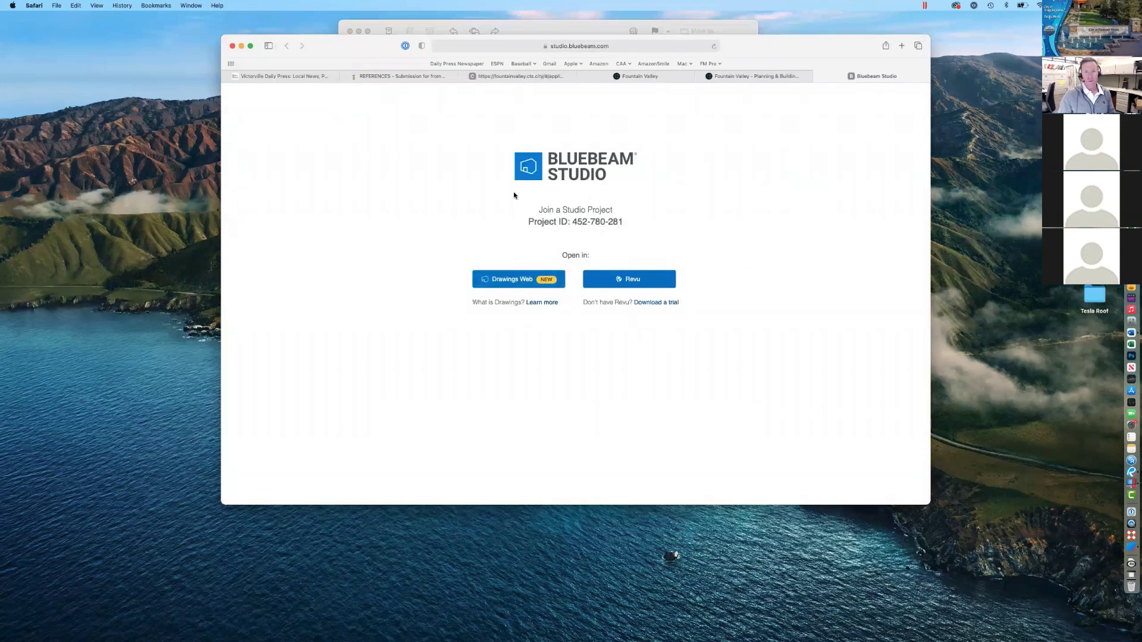
Step: Choose Revu on the Studio join page and allow it to launch Bluebeam Revu 20.app
{"action": "left_click", "coordinate": [627, 279]}
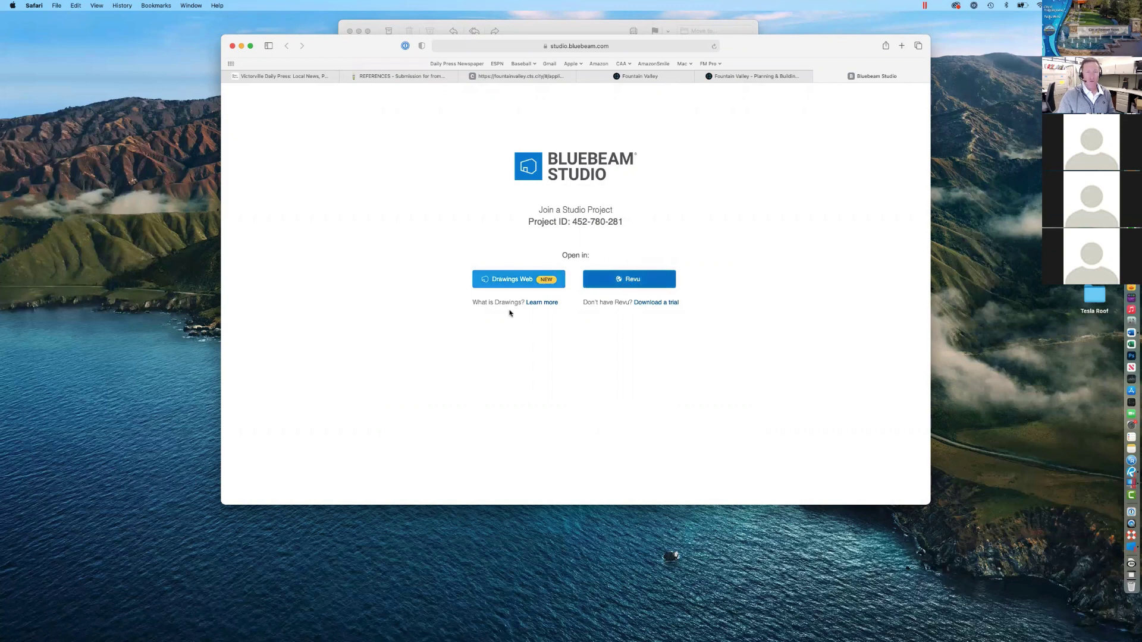
{"action": "left_click", "coordinate": [521, 280]}
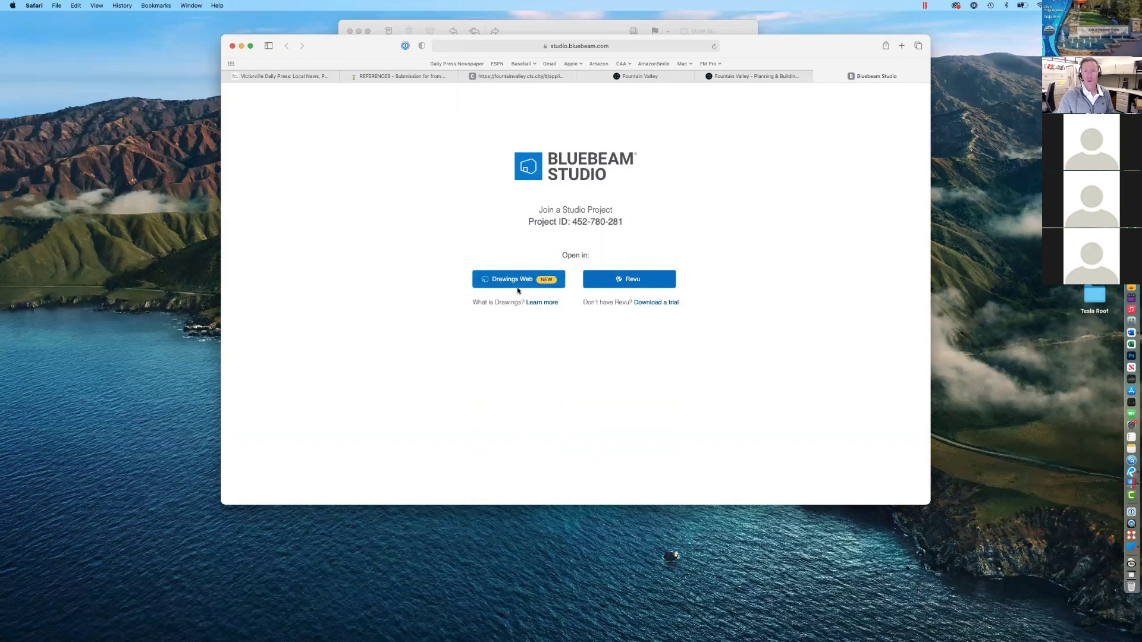
{"action": "left_click", "coordinate": [642, 287]}
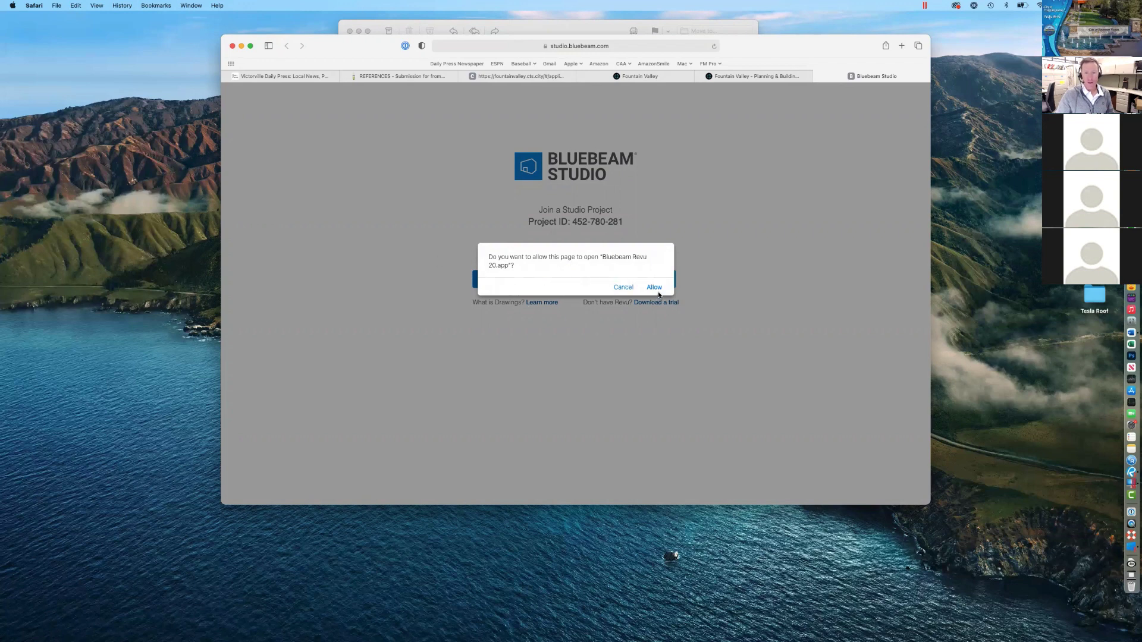
{"action": "left_click", "coordinate": [654, 288]}
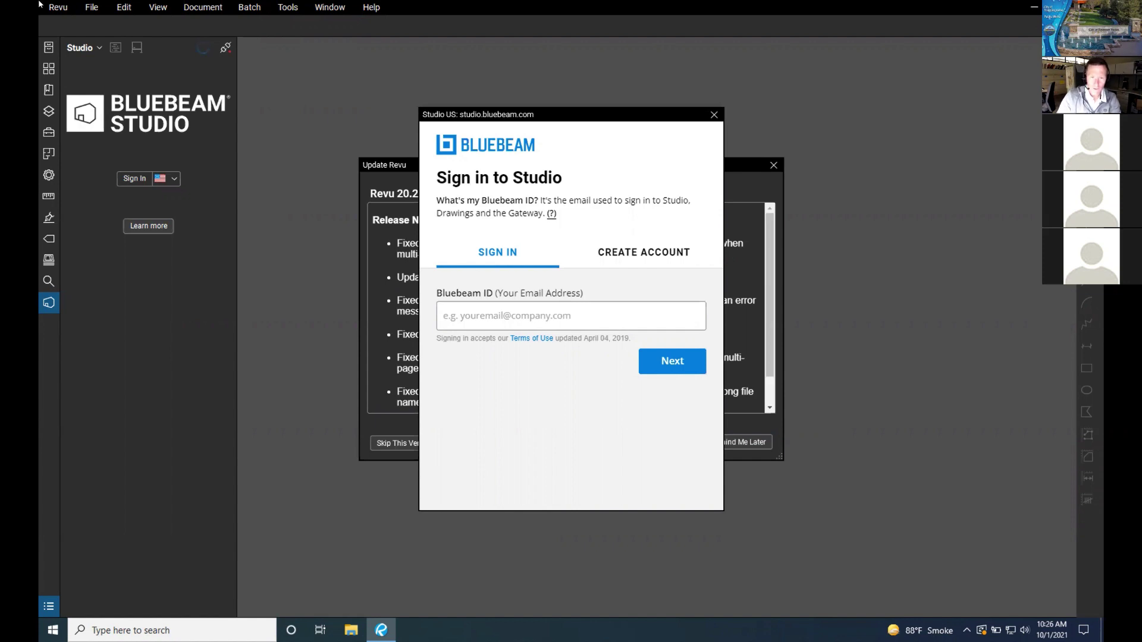
Step: Sign in to Studio by entering the Bluebeam ID e-mail and the account password
{"action": "left_click", "coordinate": [558, 308]}
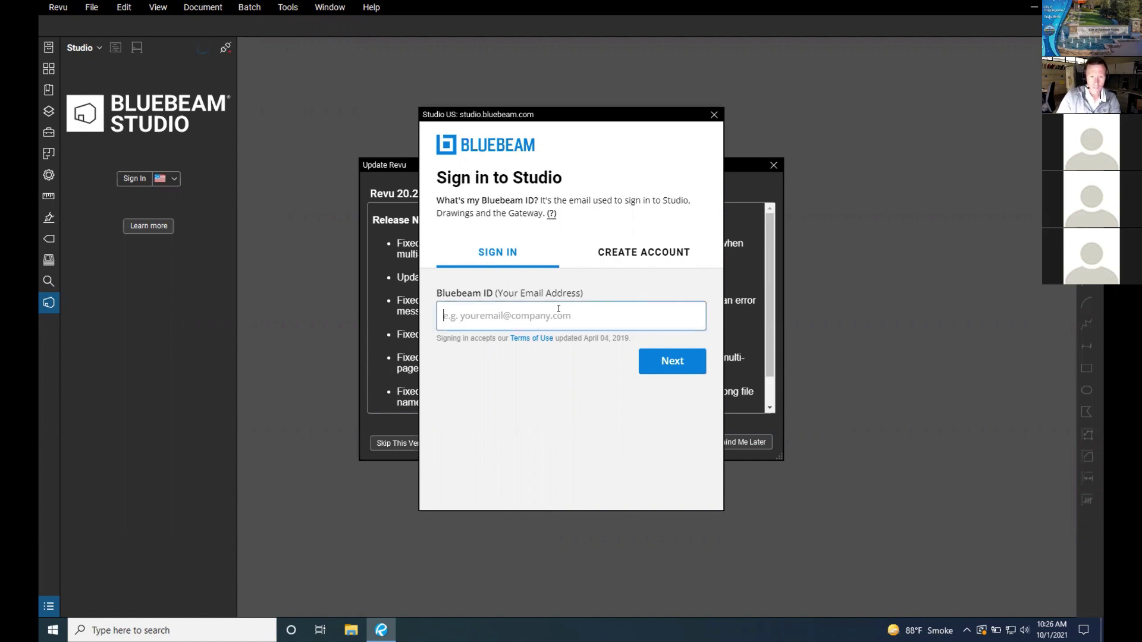
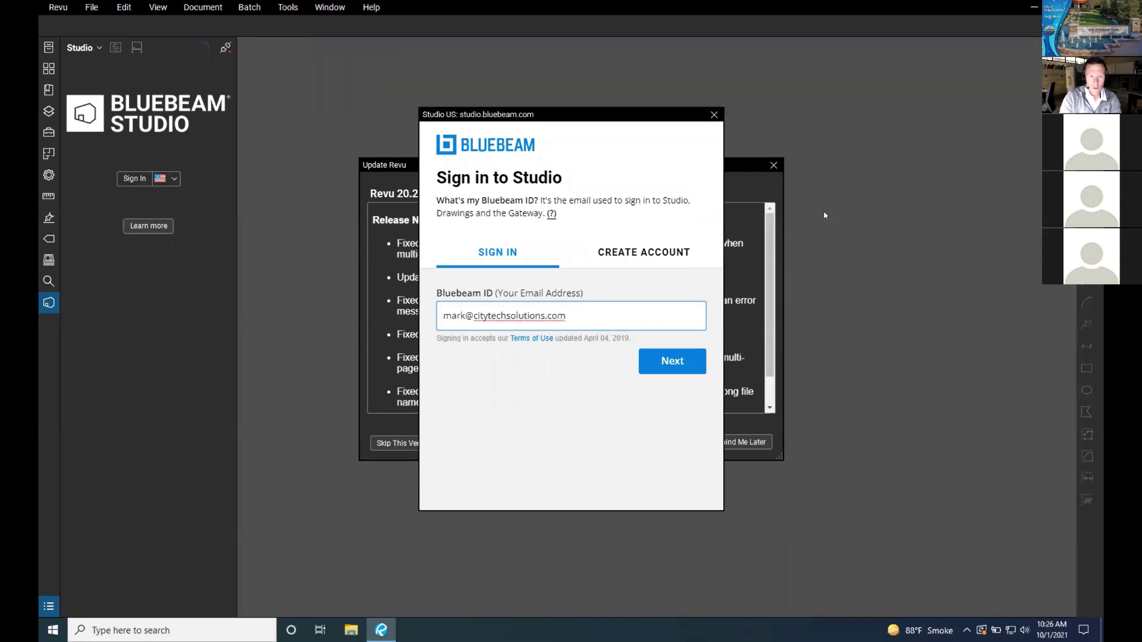
{"action": "key", "text": "Return"}
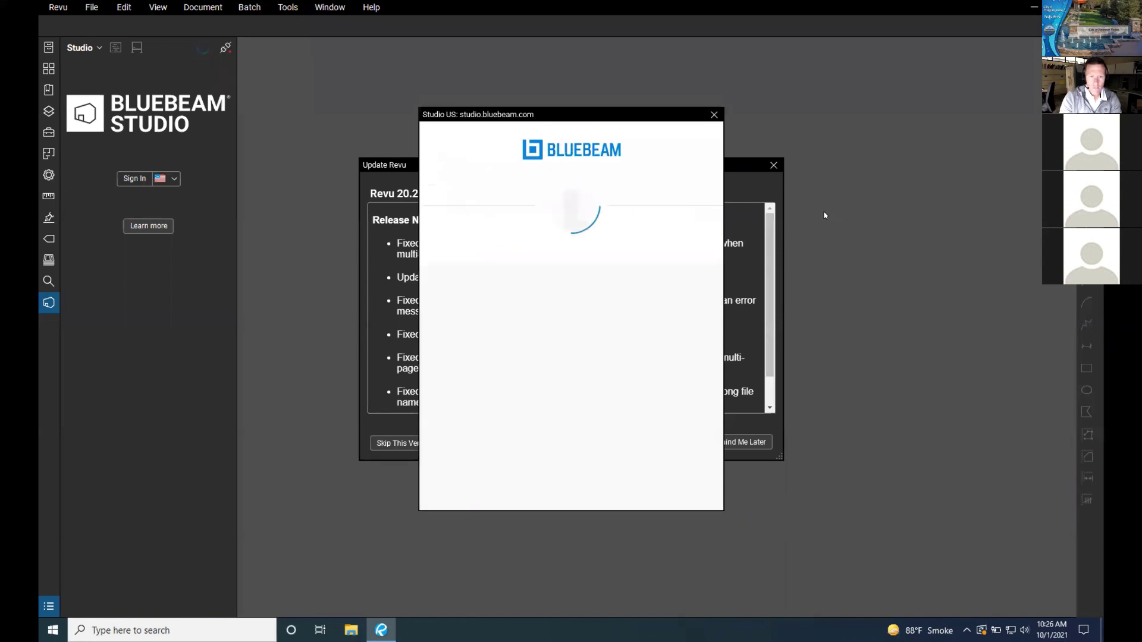
{"action": "type", "text": "•••••••••••"}
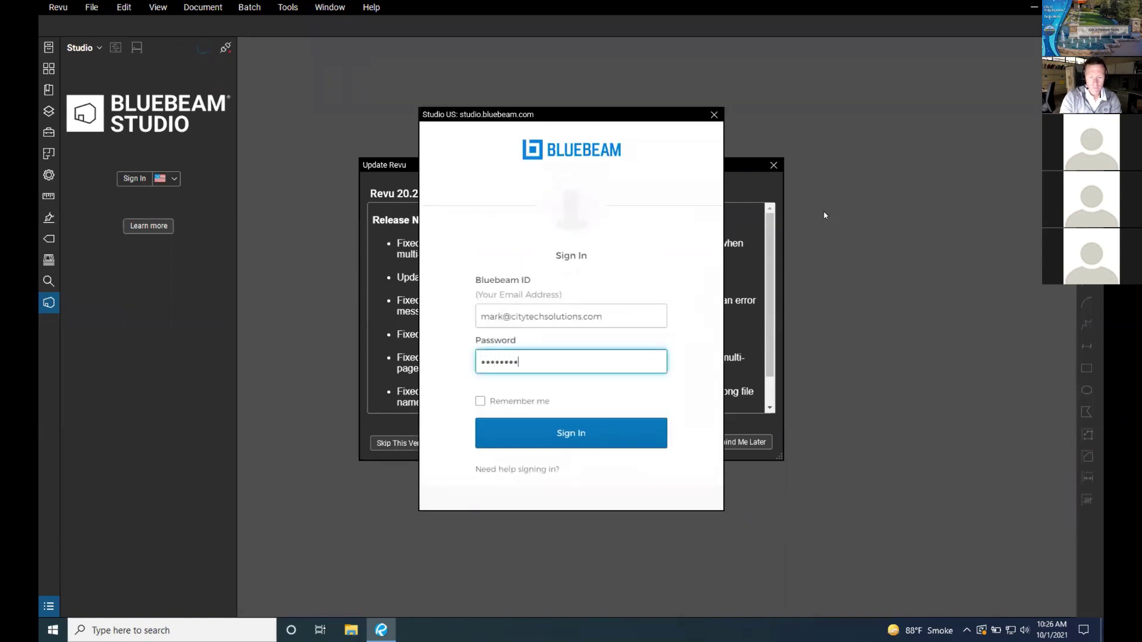
{"action": "key", "text": "Return"}
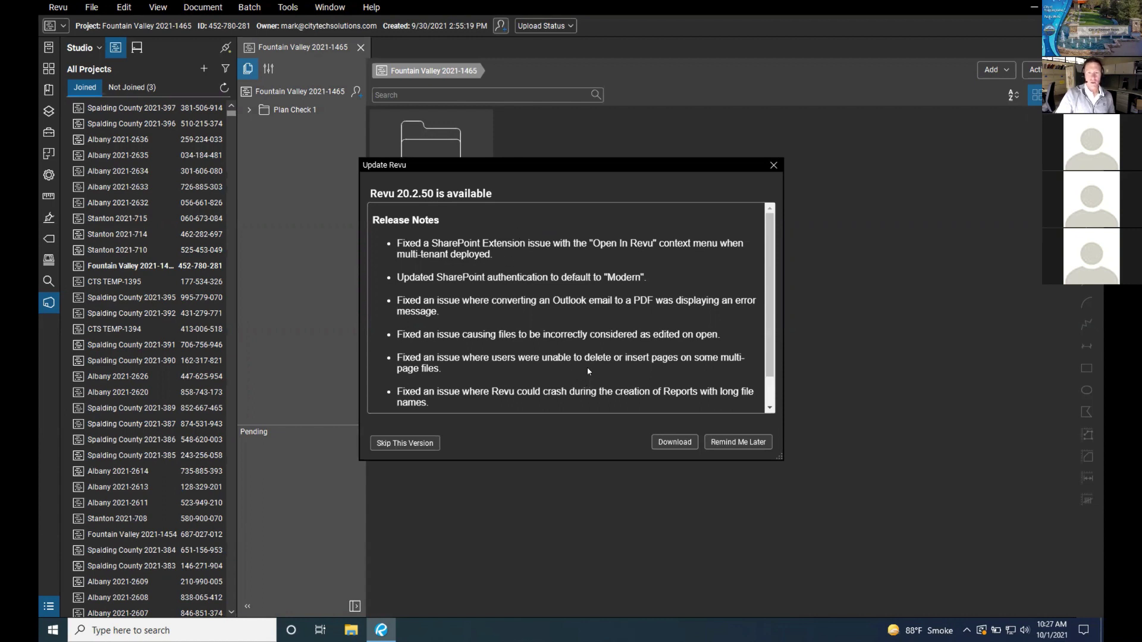
Step: Scroll through the Revu 20.2.50 update release notes
{"action": "scroll", "coordinate": [587, 367], "scroll_direction": "down", "scroll_amount": 1}
{"action": "scroll", "coordinate": [587, 366], "scroll_direction": "up", "scroll_amount": 1}
{"action": "scroll", "coordinate": [453, 368], "scroll_direction": "down", "scroll_amount": 1}
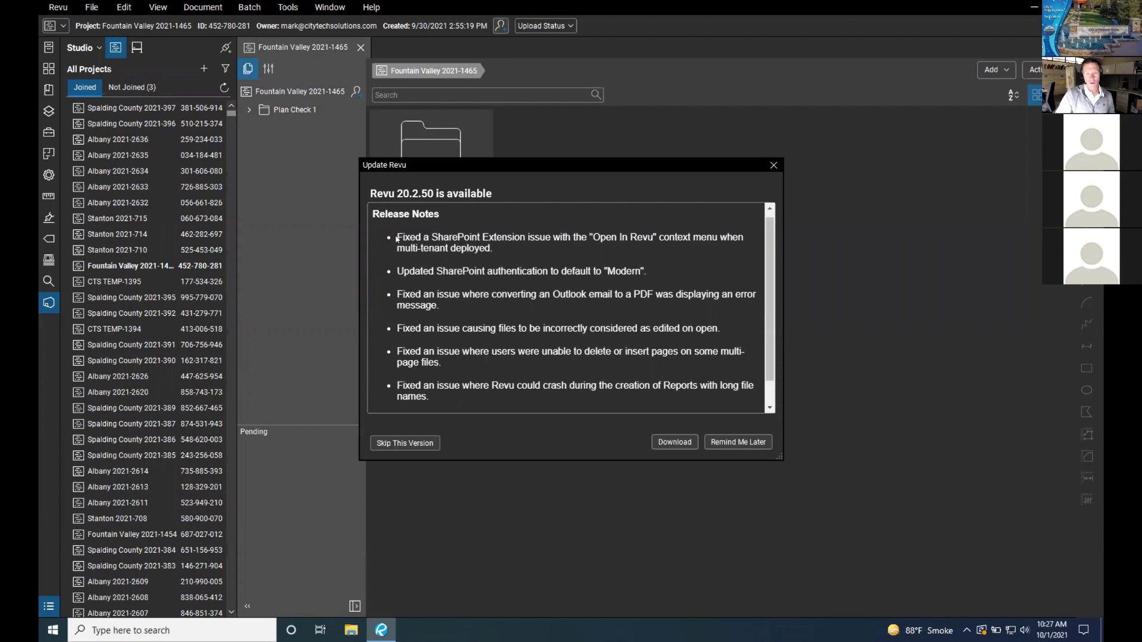
{"action": "left_click_drag", "start_coordinate": [396, 238], "coordinate": [487, 239]}
{"action": "left_click", "coordinate": [497, 248]}
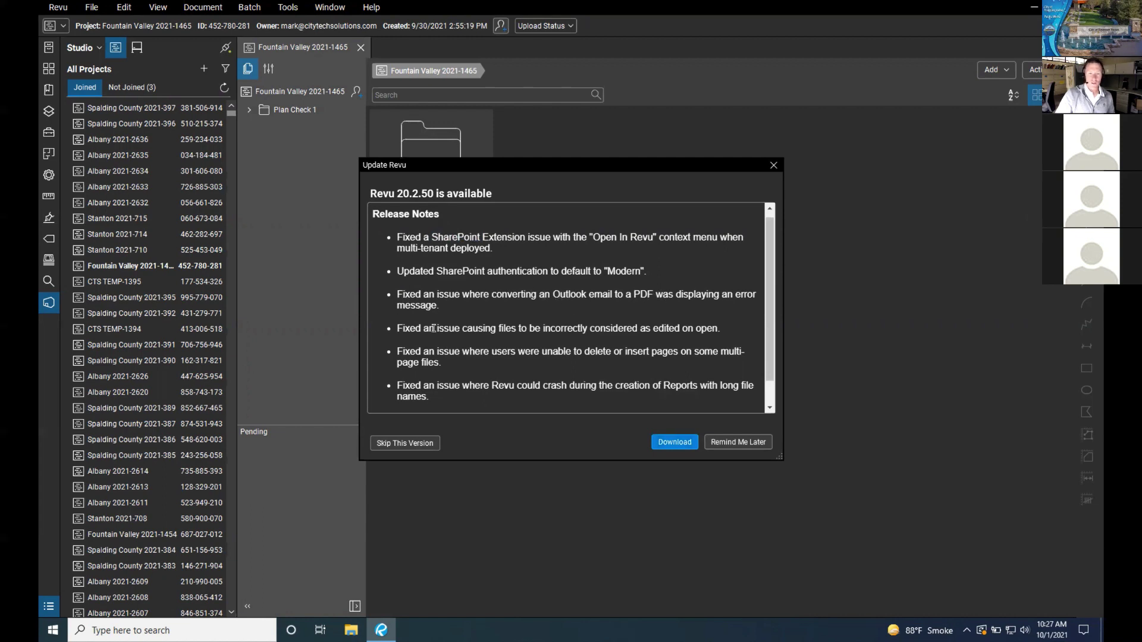
{"action": "scroll", "coordinate": [433, 328], "scroll_direction": "down", "scroll_amount": 1}
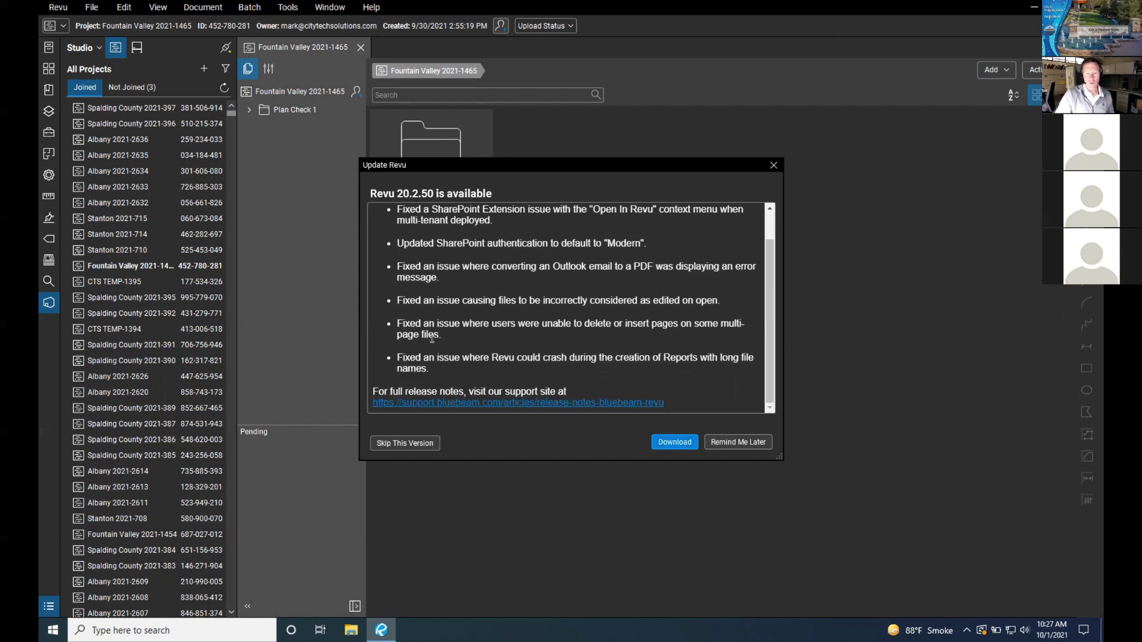
{"action": "scroll", "coordinate": [433, 332], "scroll_direction": "up", "scroll_amount": 1}
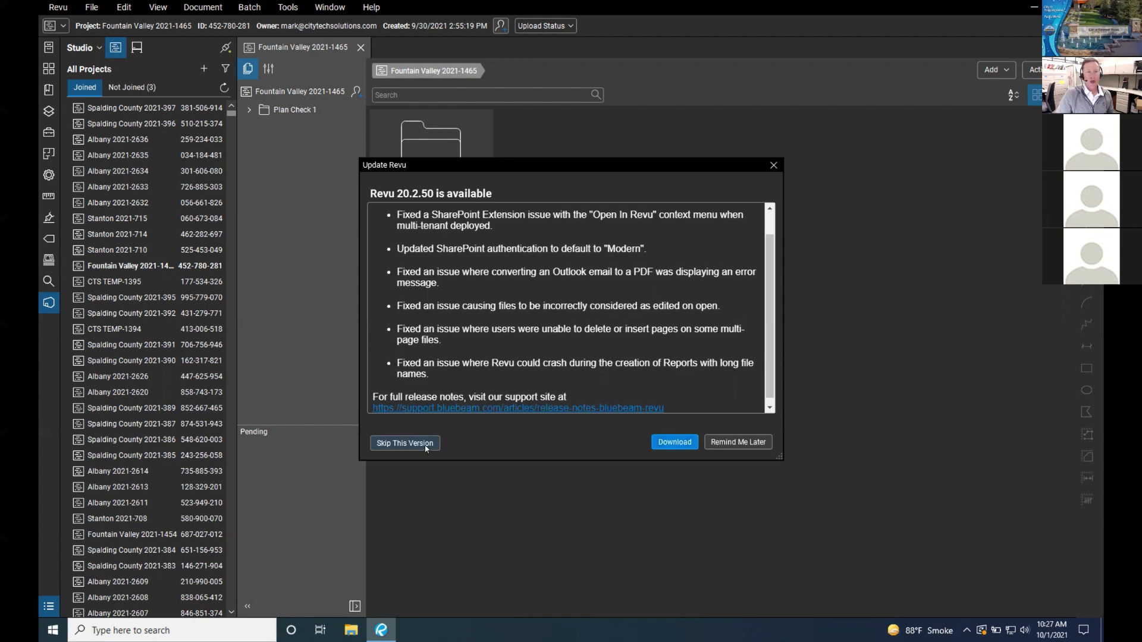
{"action": "scroll", "coordinate": [423, 309], "scroll_direction": "up", "scroll_amount": 1}
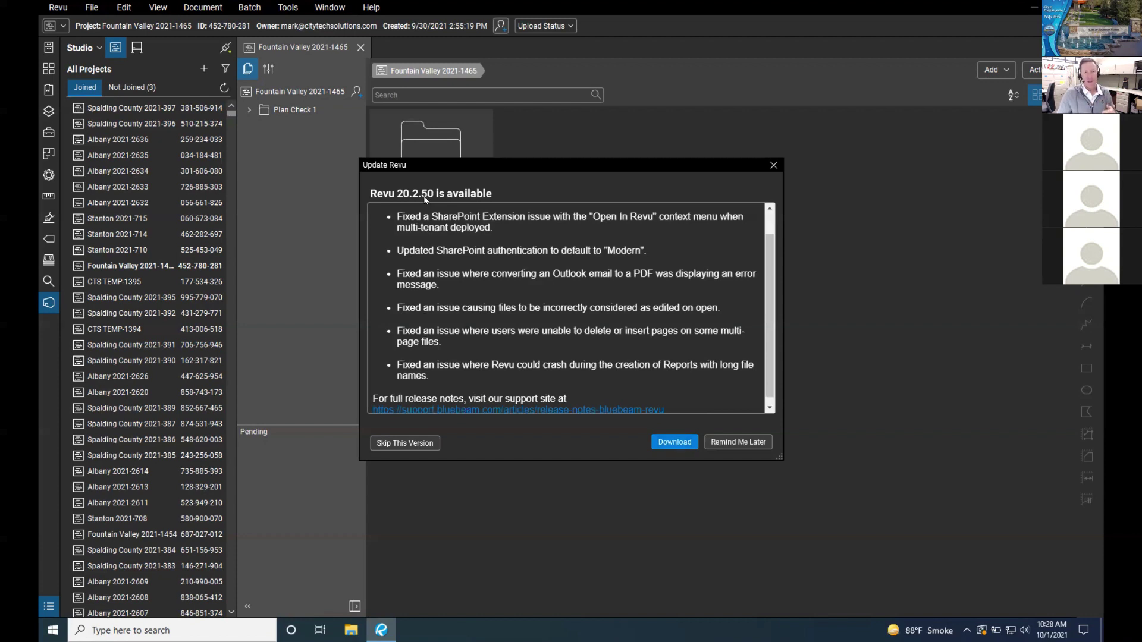
Step: Skip the 20.2.50 update, confirm, and switch back to the Mac desktop
{"action": "left_click", "coordinate": [421, 443]}
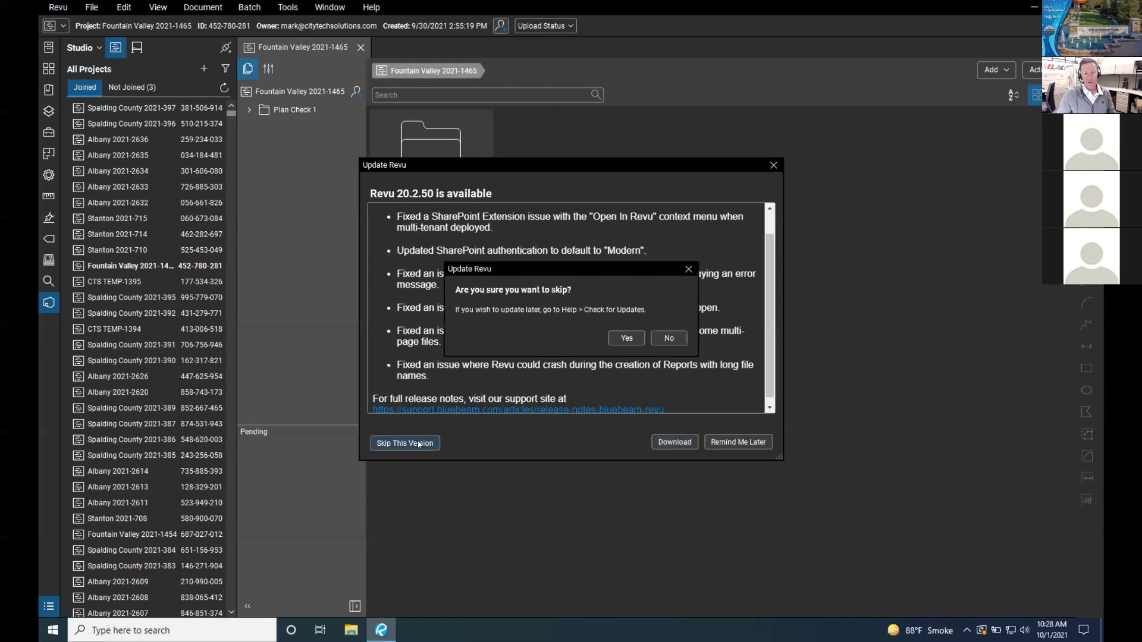
{"action": "left_click", "coordinate": [626, 338]}
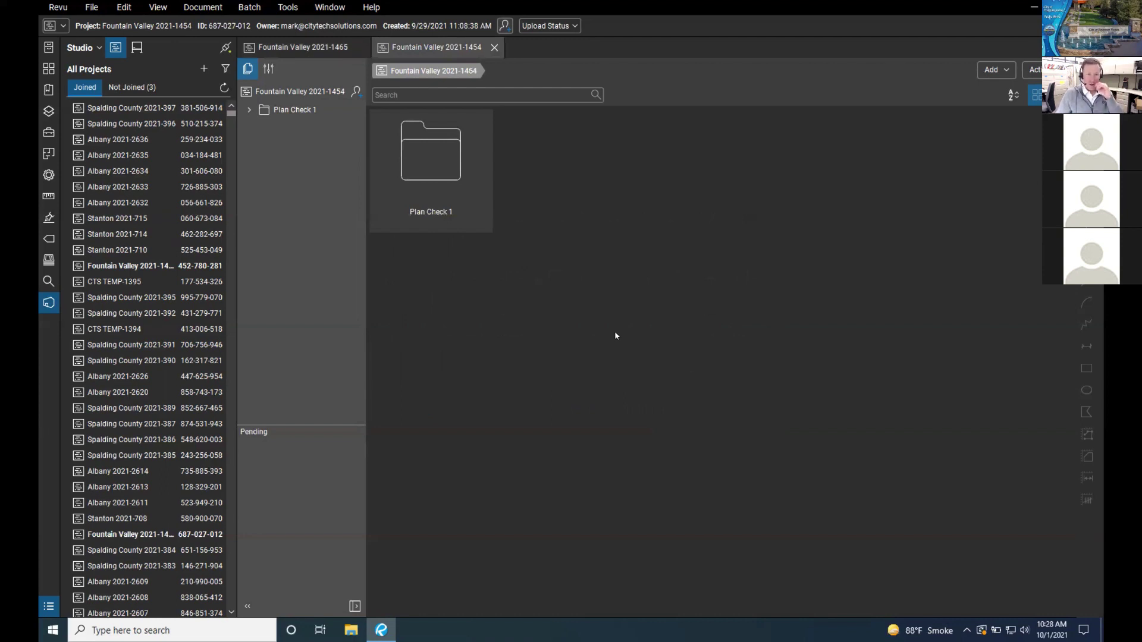
{"action": "key", "text": "ctrl+Left"}
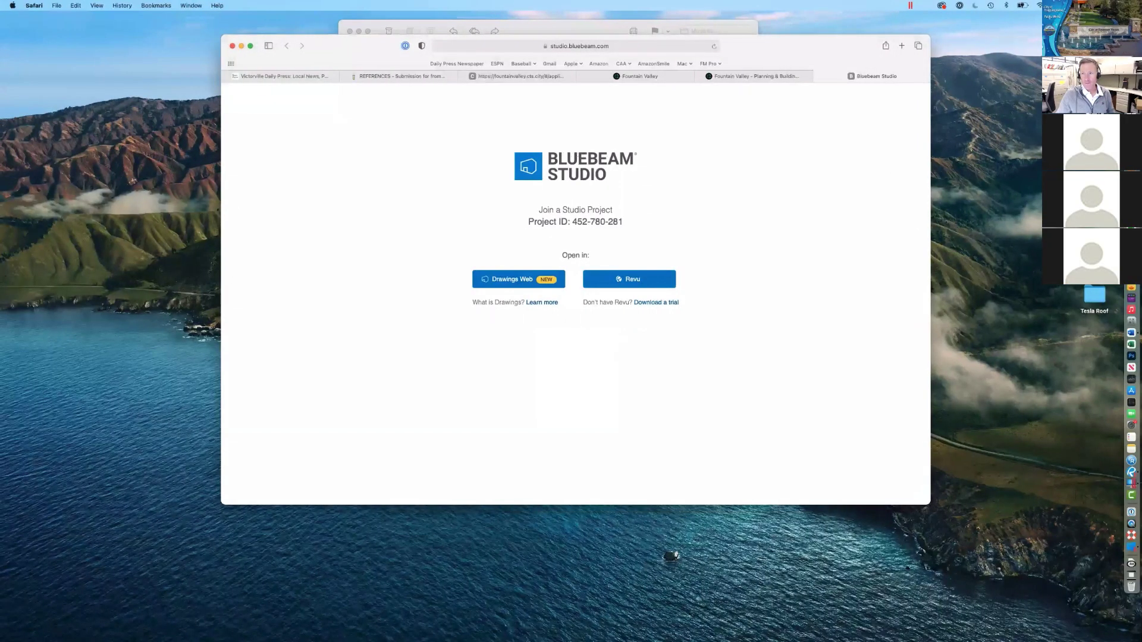
Step: Highlight Permit # 2021-1465 in the permit email and follow its Bluebeam Studio Projects link into Revu
{"action": "key", "text": "super+Tab"}
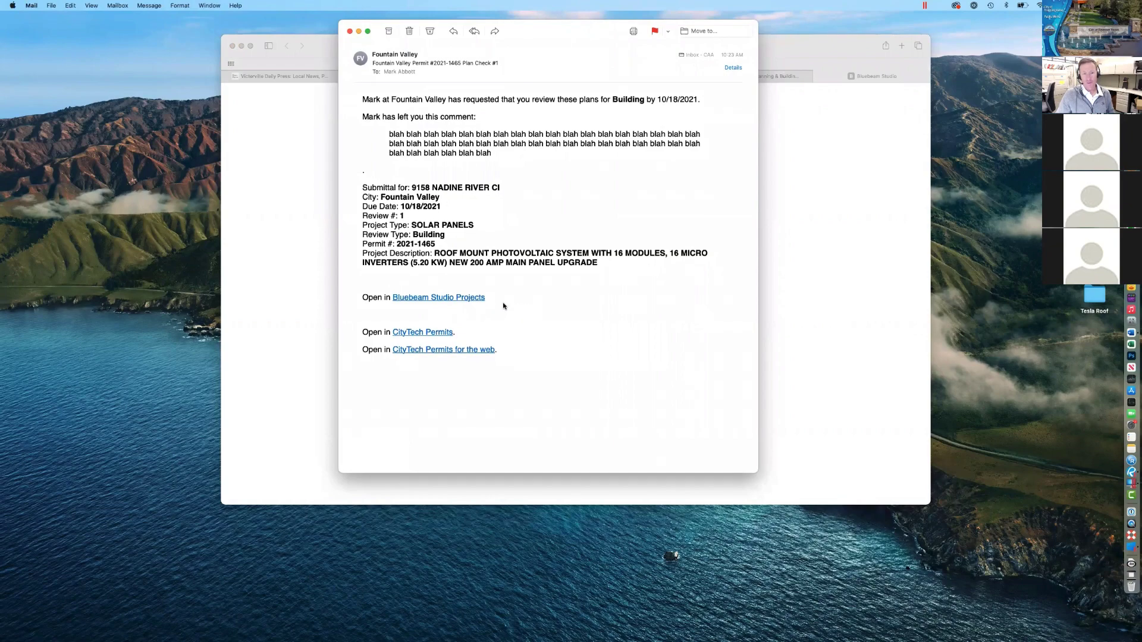
{"action": "left_click", "coordinate": [476, 299]}
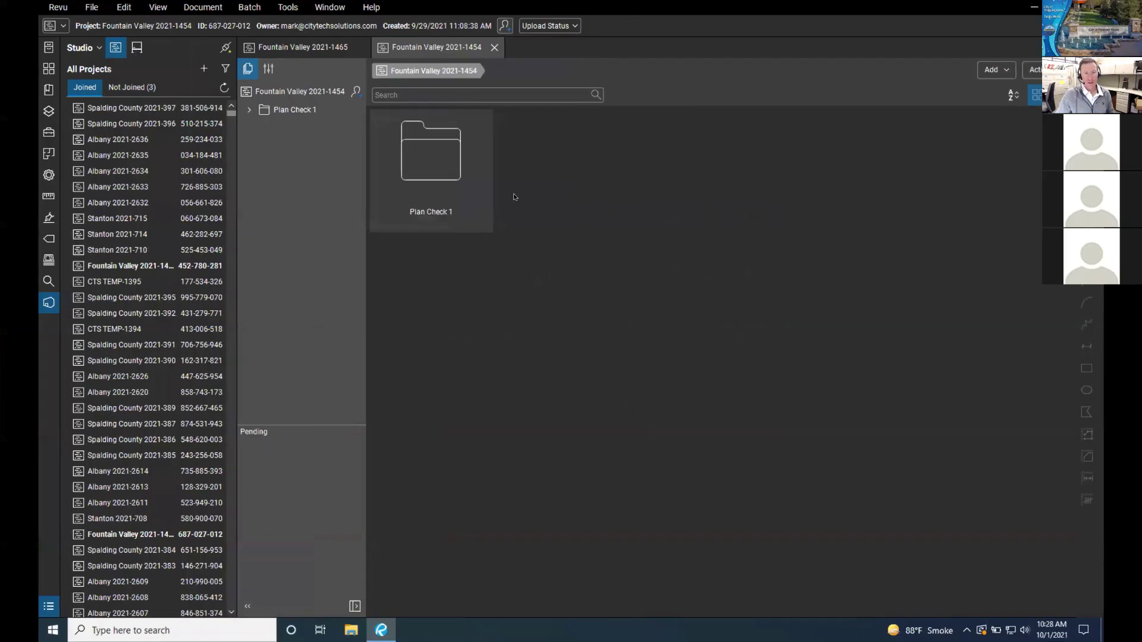
{"action": "key", "text": "ctrl+Left"}
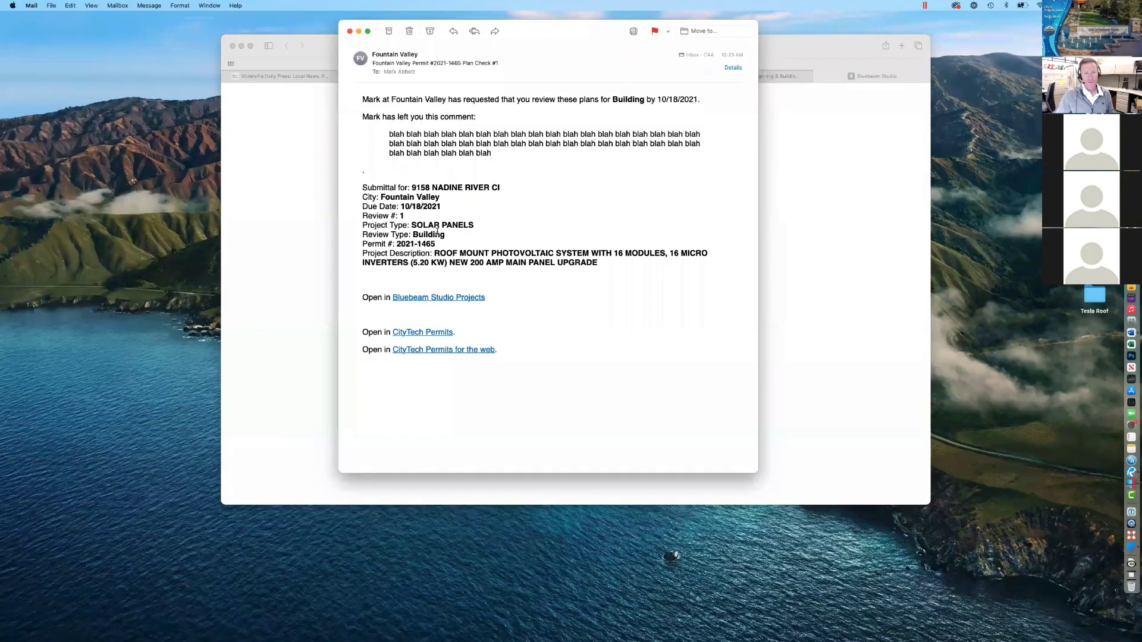
{"action": "left_click_drag", "start_coordinate": [440, 244], "coordinate": [361, 242]}
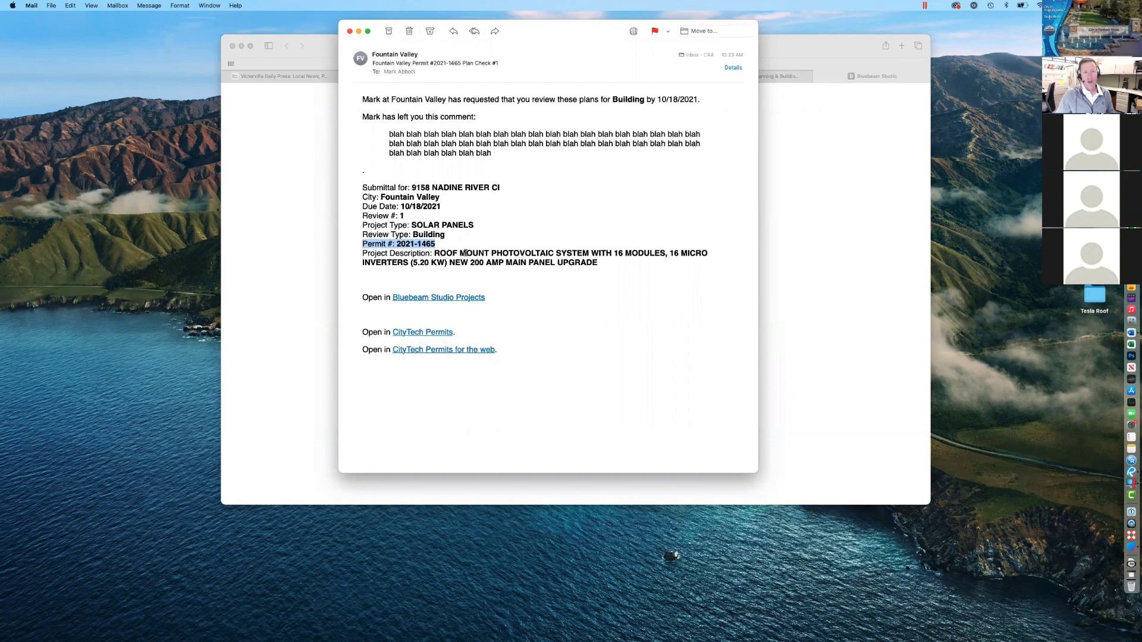
{"action": "left_click", "coordinate": [483, 297]}
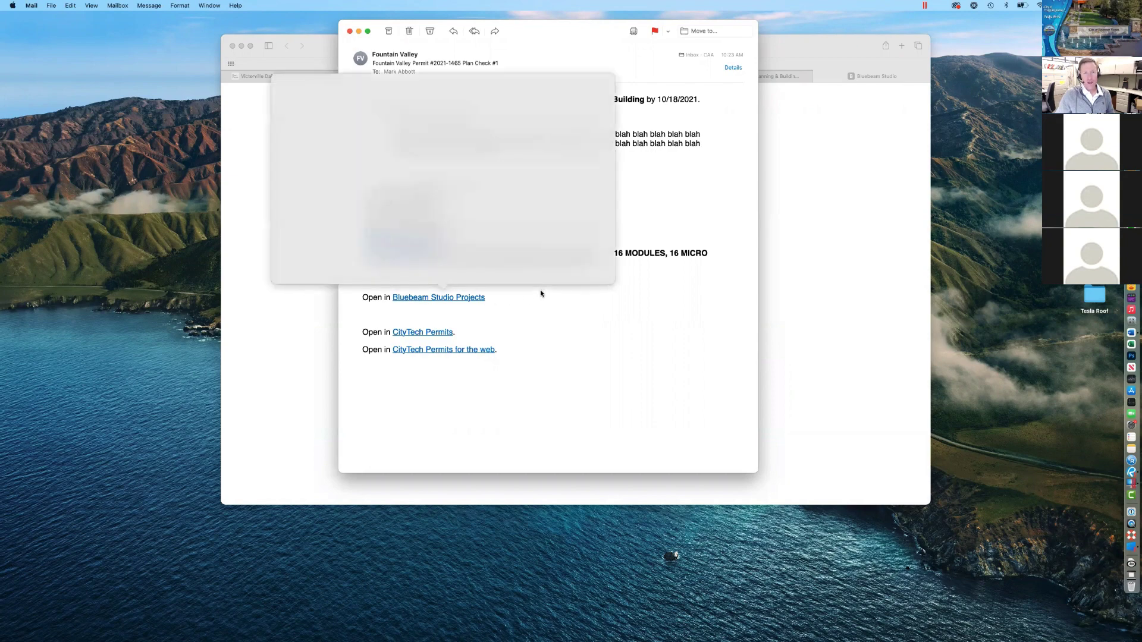
{"action": "left_click", "coordinate": [542, 299]}
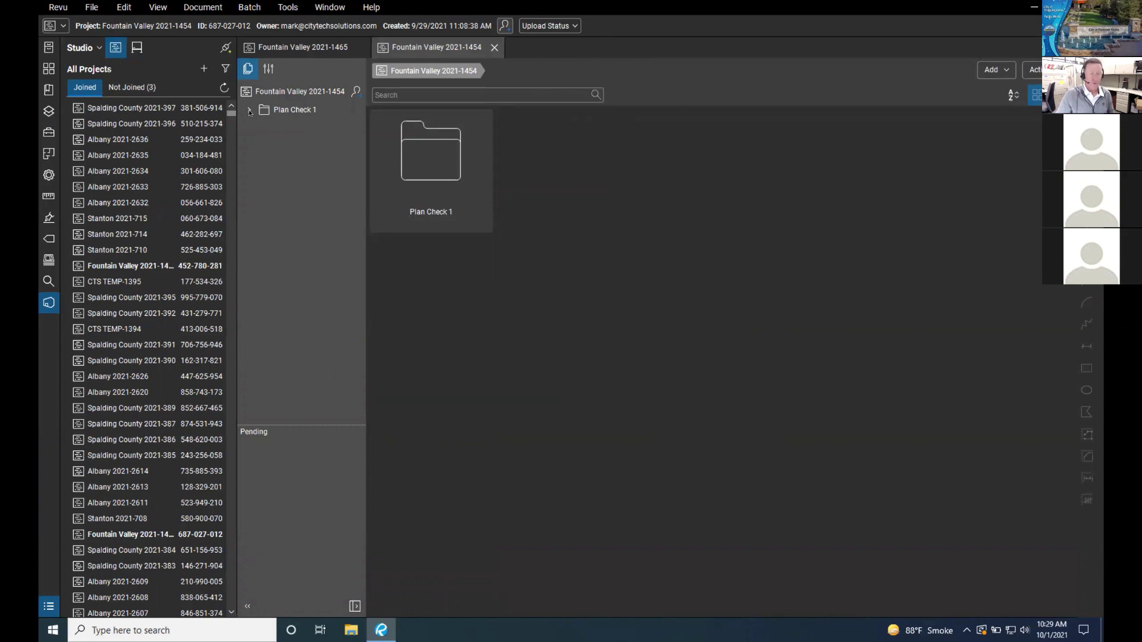
{"action": "left_click", "coordinate": [250, 114]}
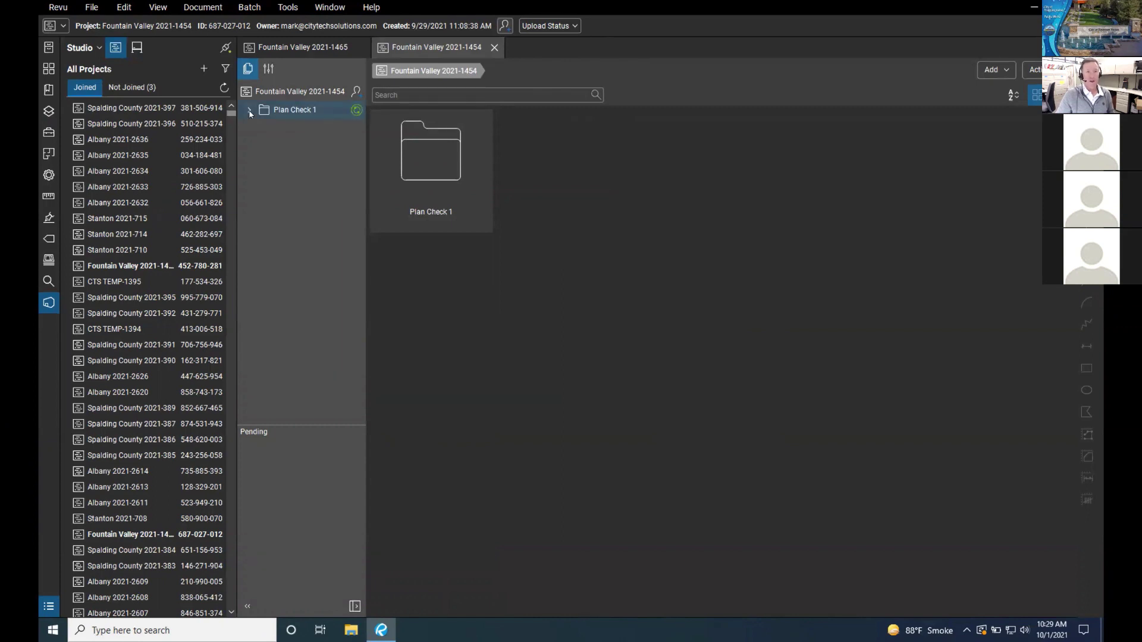
{"action": "left_click", "coordinate": [250, 110]}
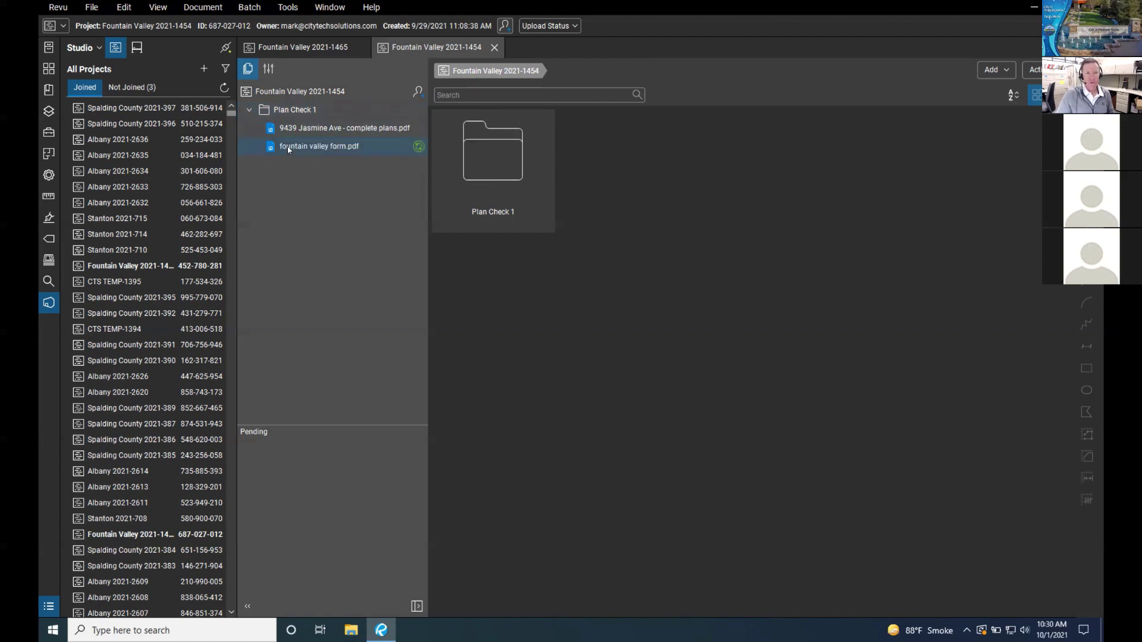
{"action": "left_click", "coordinate": [307, 131]}
{"action": "double_click", "coordinate": [307, 131]}
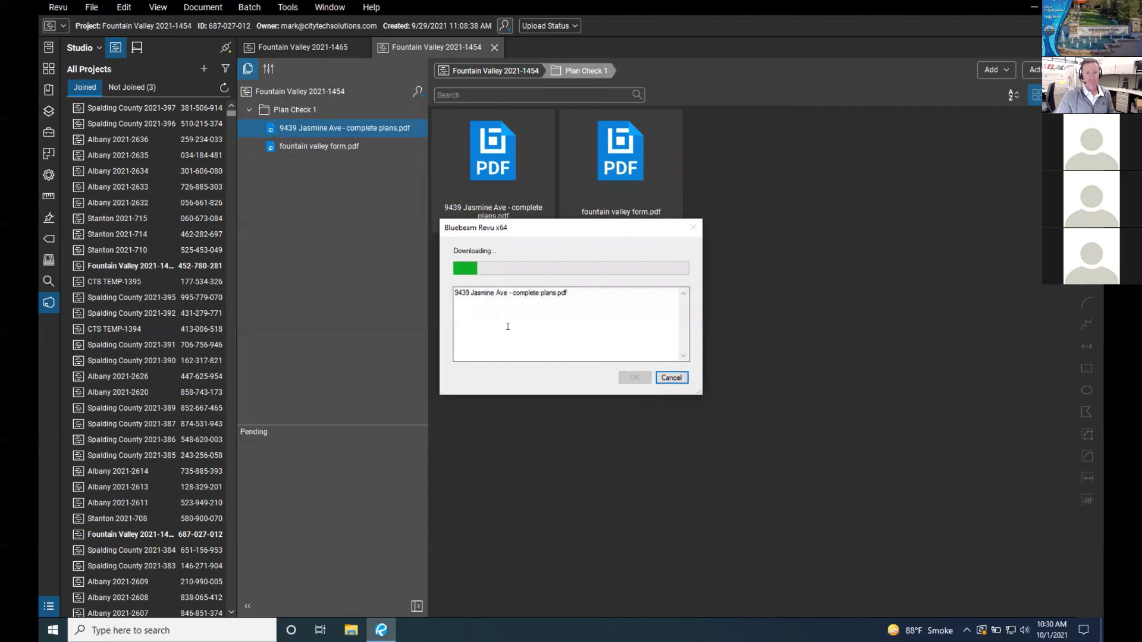
{"action": "left_click", "coordinate": [671, 377]}
{"action": "double_click", "coordinate": [475, 181]}
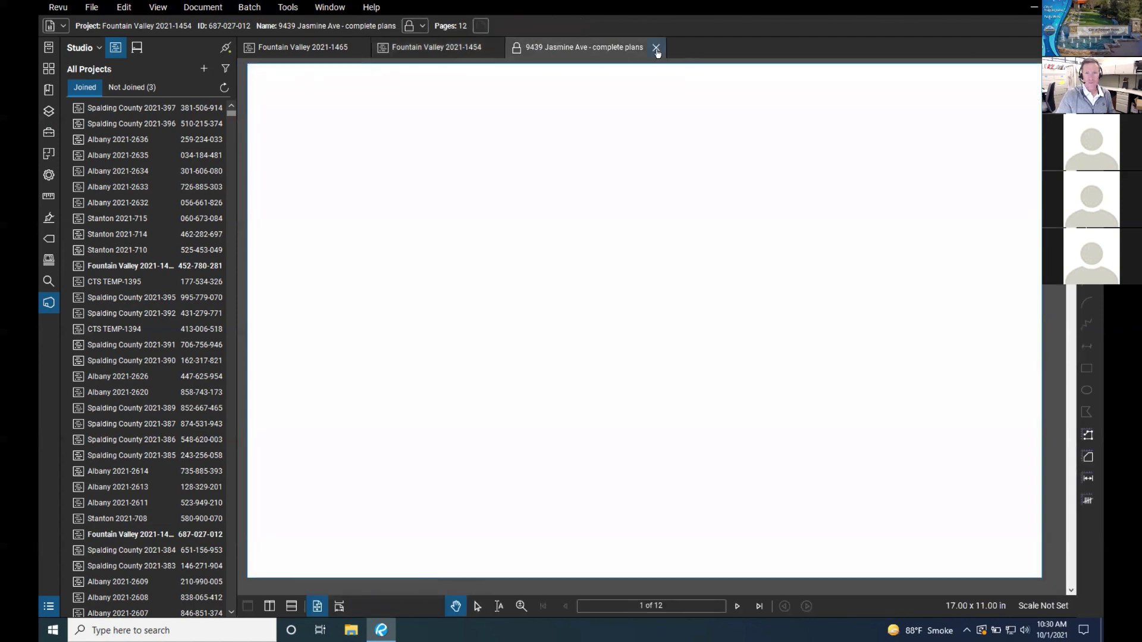
{"action": "left_click", "coordinate": [656, 47]}
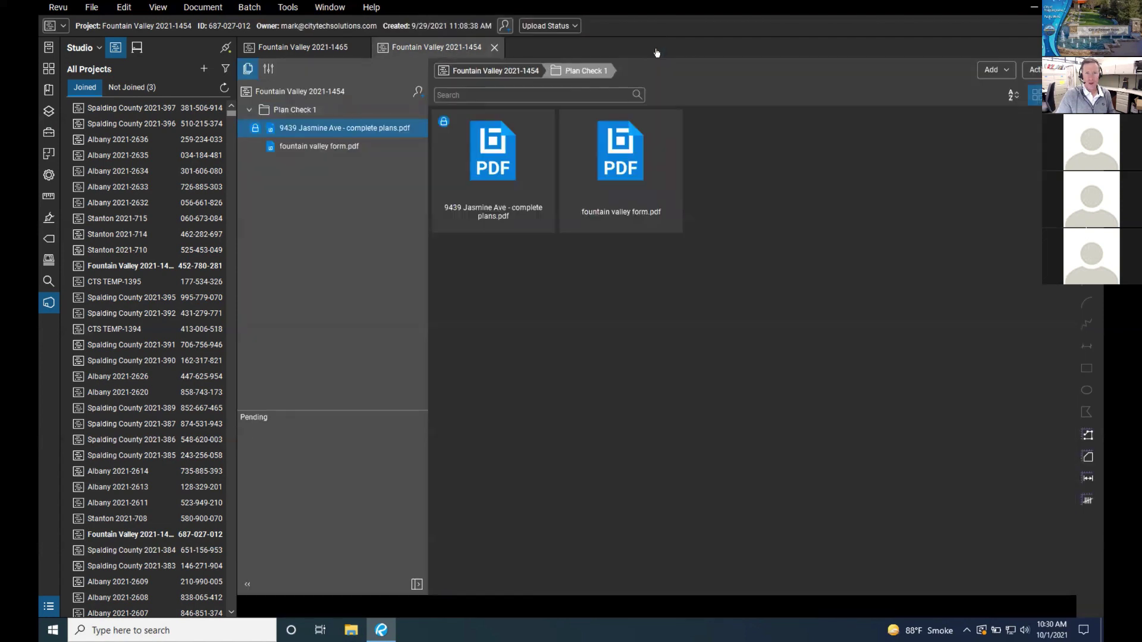
{"action": "left_click", "coordinate": [501, 76]}
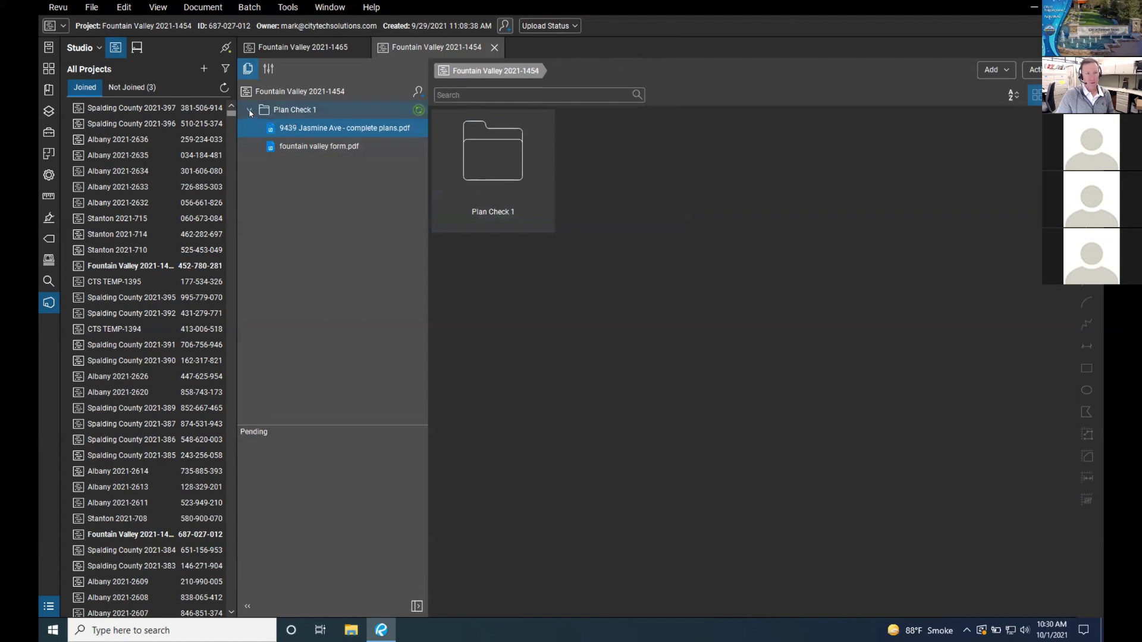
{"action": "double_click", "coordinate": [508, 149]}
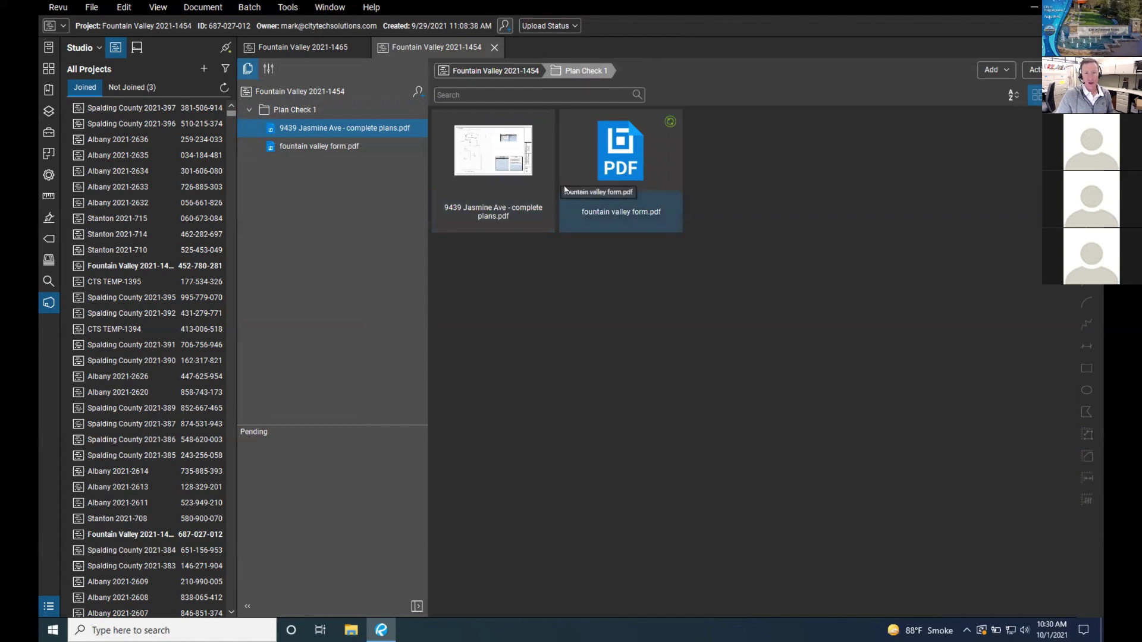
{"action": "left_click", "coordinate": [248, 110]}
{"action": "left_click", "coordinate": [247, 109]}
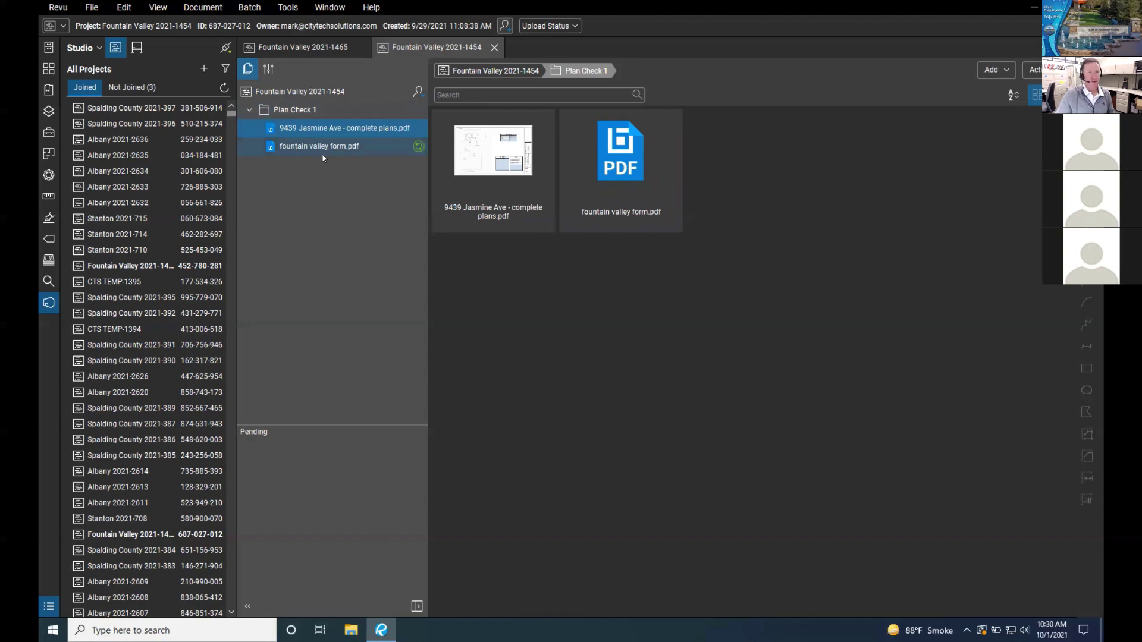
{"action": "left_click", "coordinate": [249, 110]}
{"action": "left_click", "coordinate": [249, 109]}
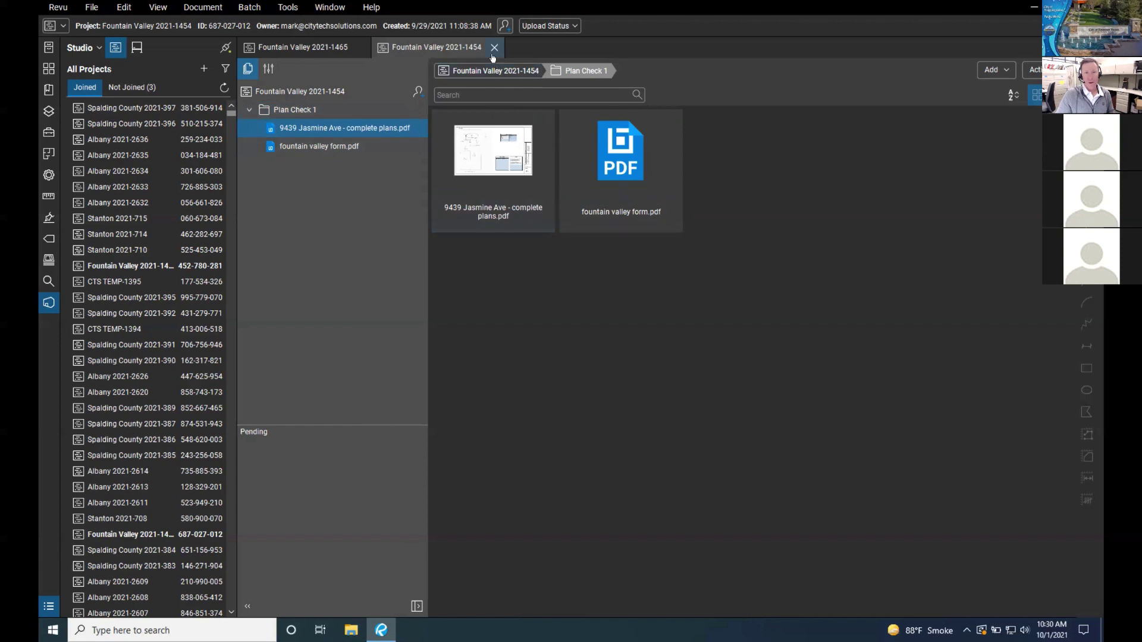
{"action": "left_click", "coordinate": [500, 72]}
{"action": "double_click", "coordinate": [503, 160]}
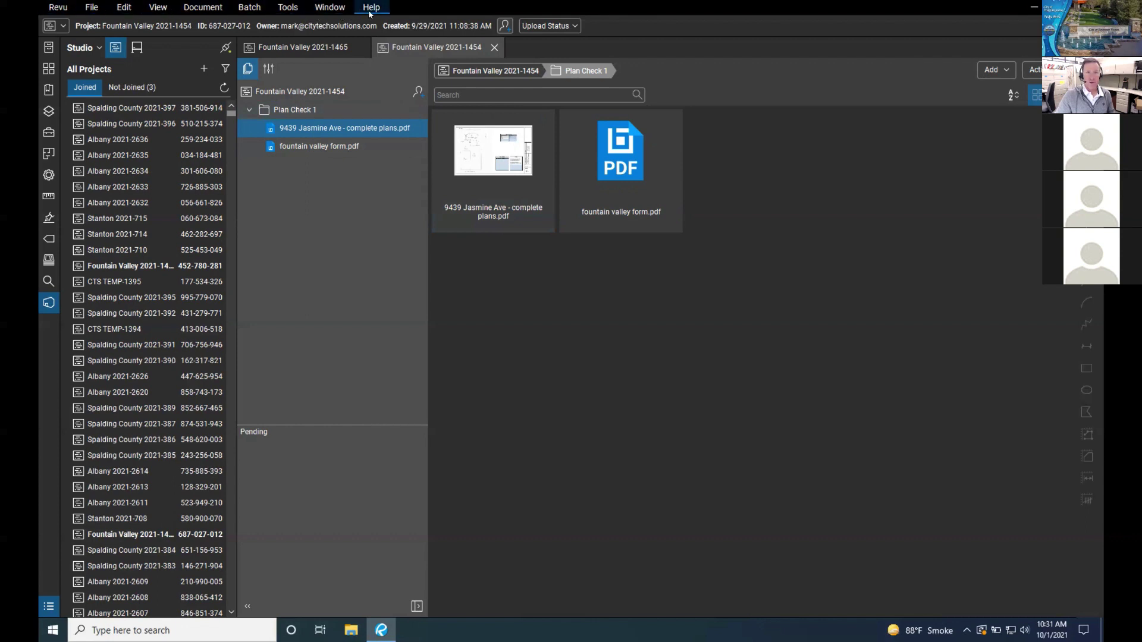
{"action": "left_click", "coordinate": [329, 7]}
{"action": "left_click", "coordinate": [287, 7]}
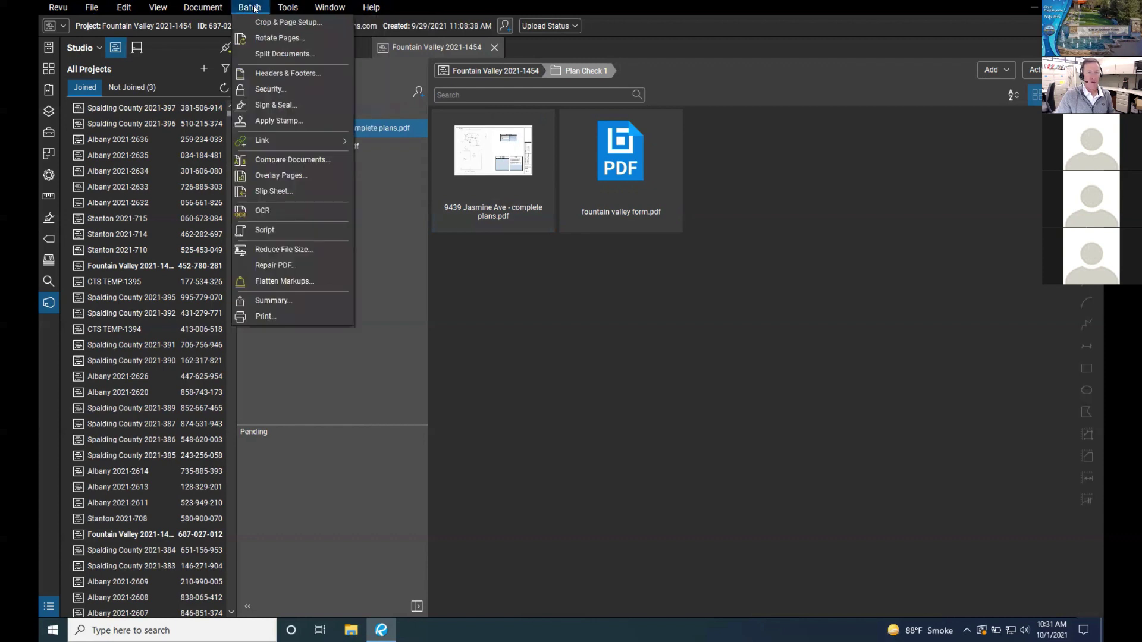
{"action": "left_click", "coordinate": [254, 7]}
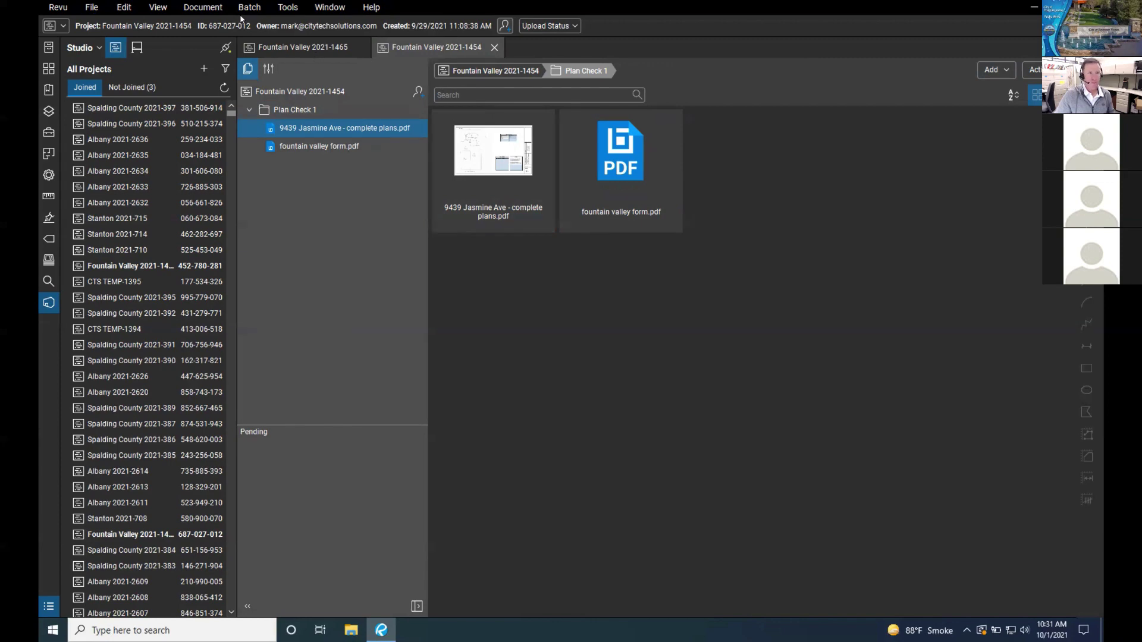
{"action": "left_click", "coordinate": [155, 7]}
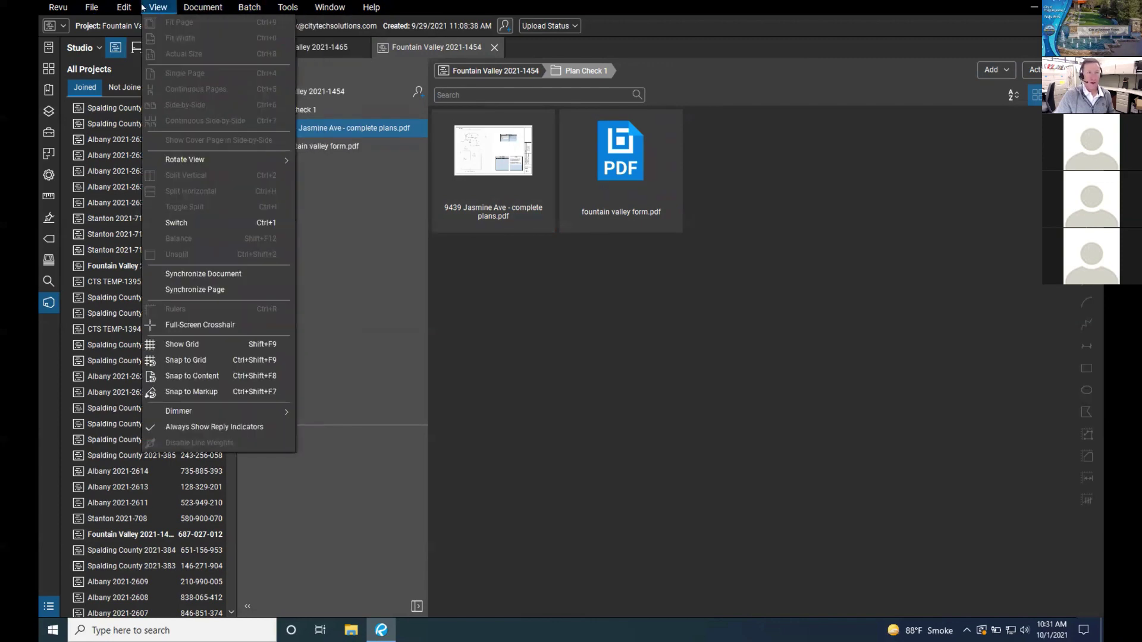
{"action": "left_click", "coordinate": [203, 7]}
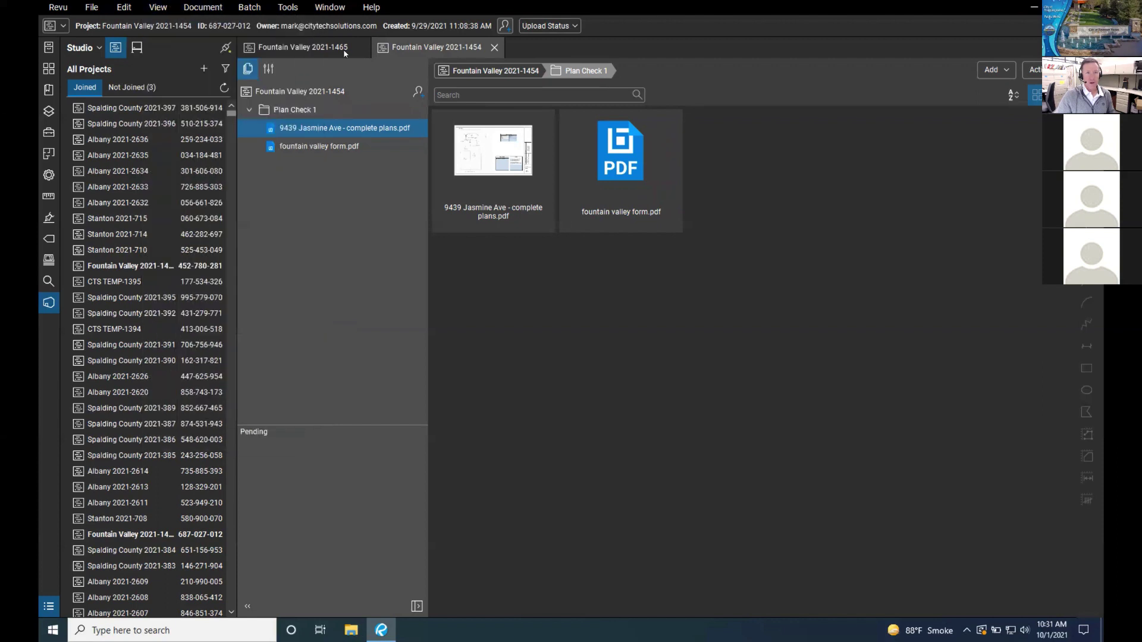
{"action": "double_click", "coordinate": [517, 160]}
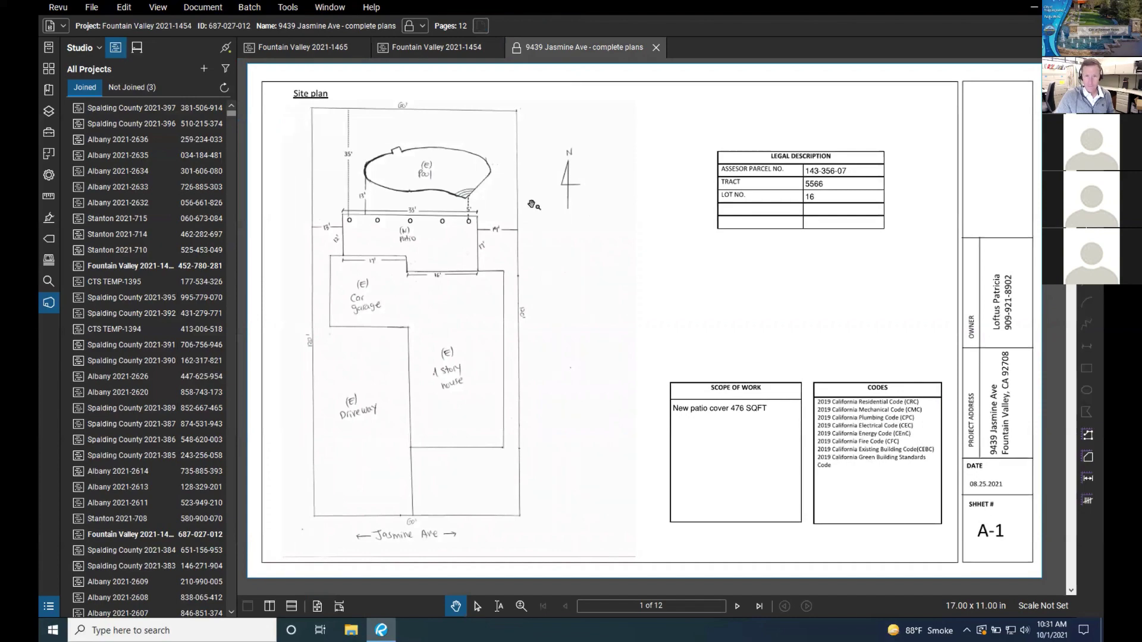
{"action": "key", "text": "ctrl+Left"}
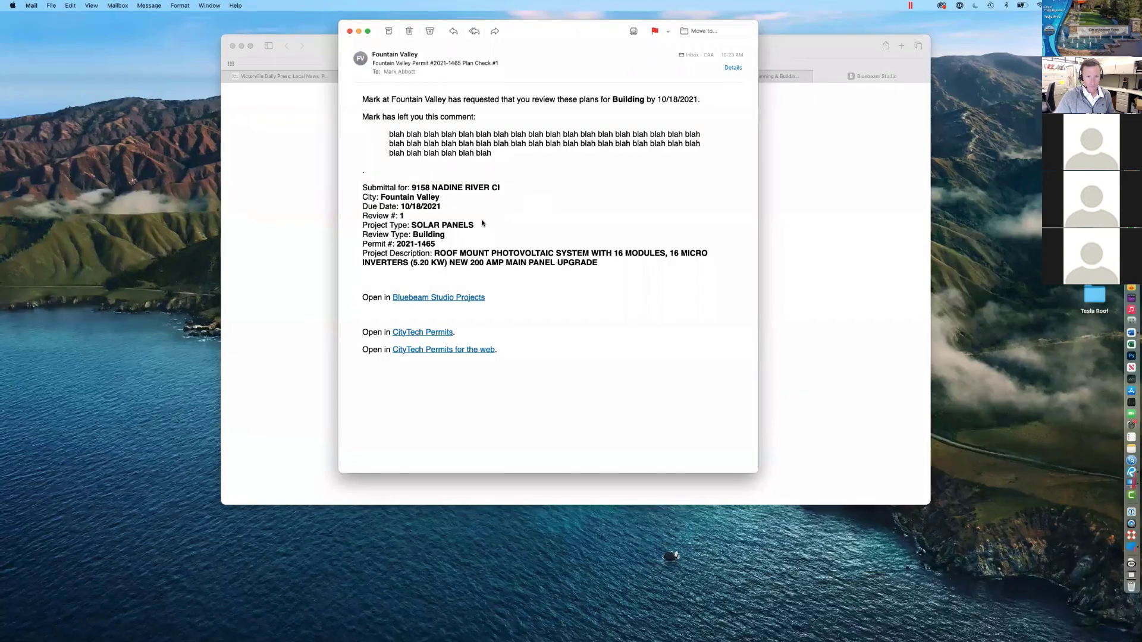
{"action": "key", "text": "ctrl+Right"}
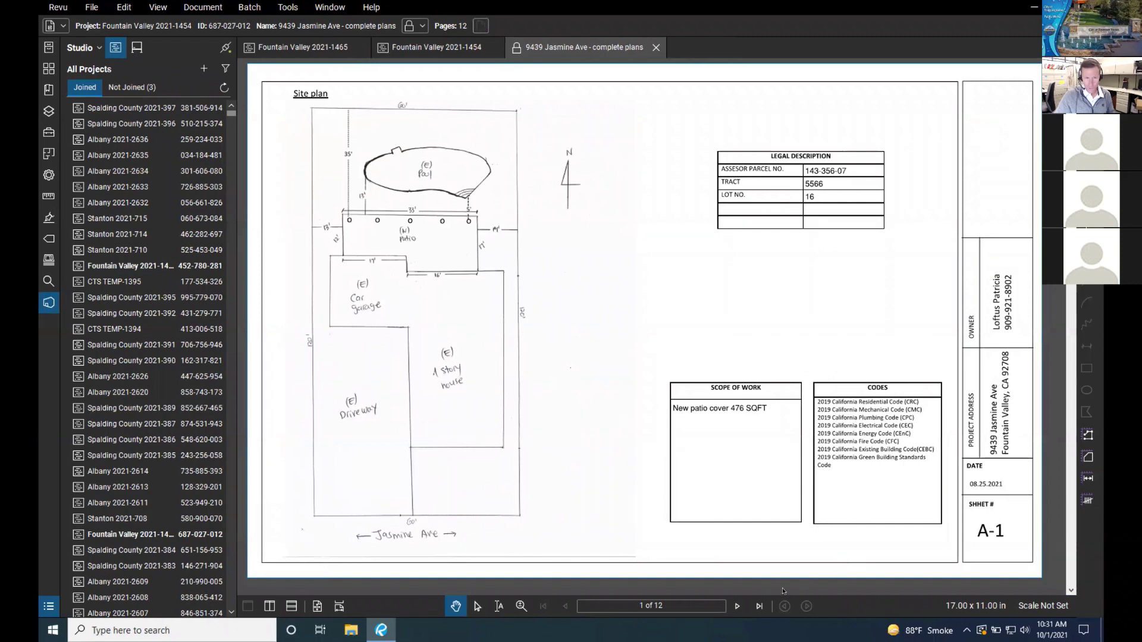
Step: Page through the plans to sheet 6 of 12, then return to the Fountain Valley 2021-1454 tab
{"action": "left_click", "coordinate": [737, 607]}
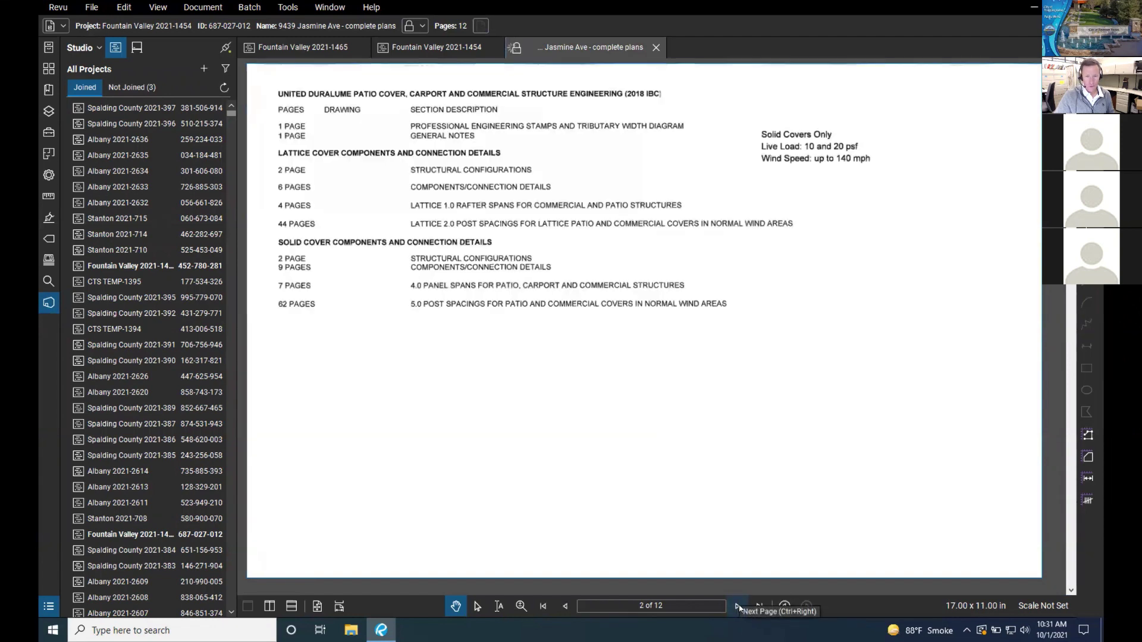
{"action": "left_click", "coordinate": [737, 607]}
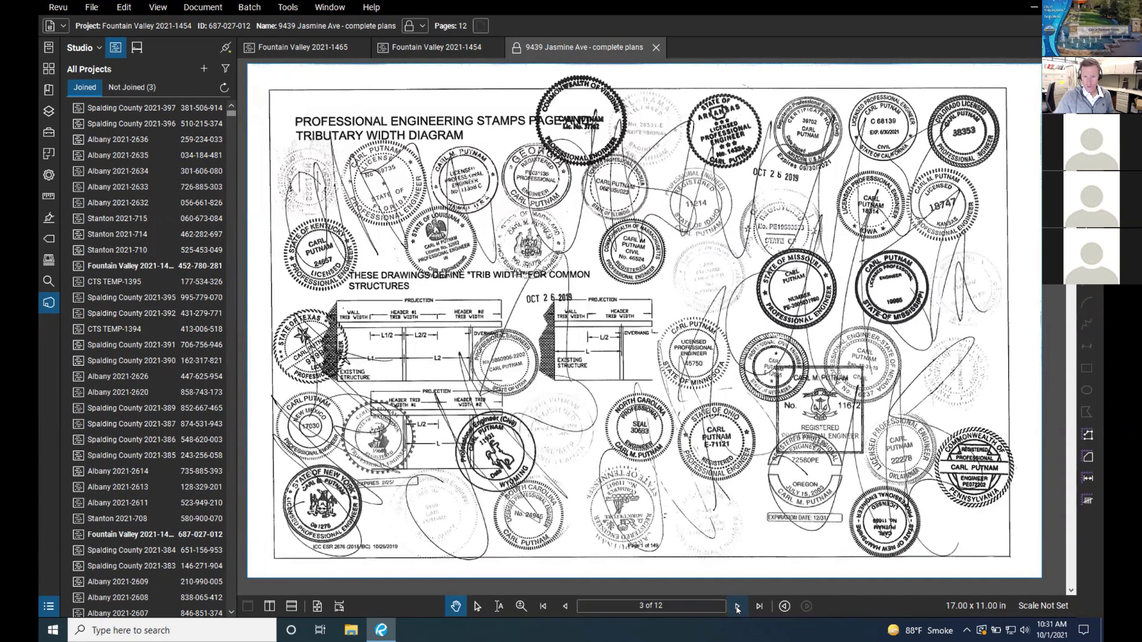
{"action": "left_click", "coordinate": [737, 606]}
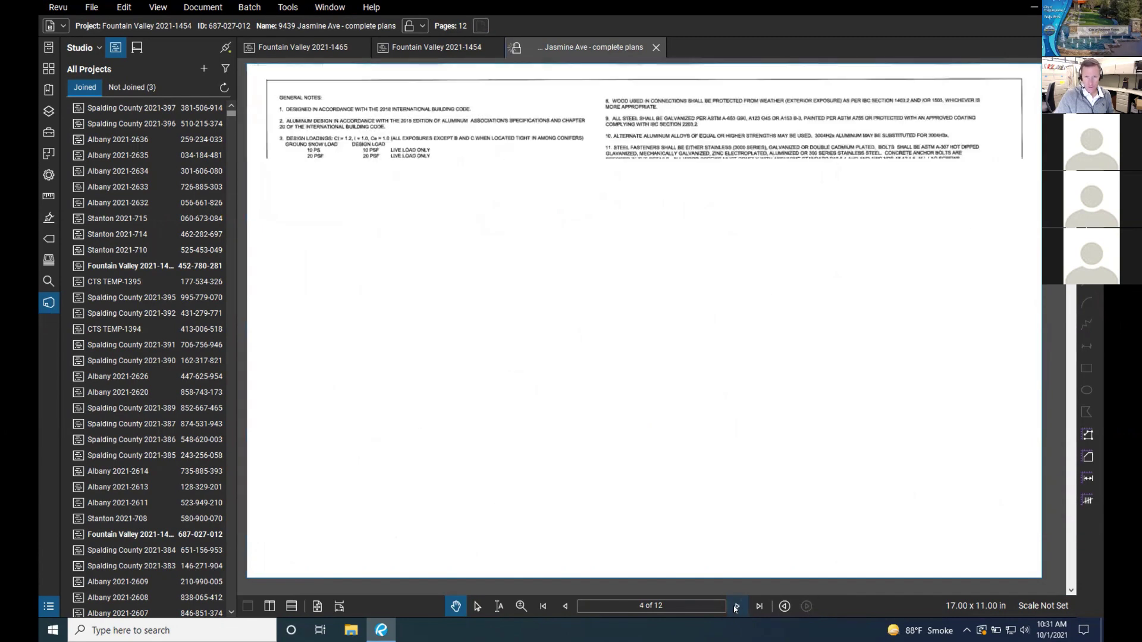
{"action": "left_click", "coordinate": [736, 606]}
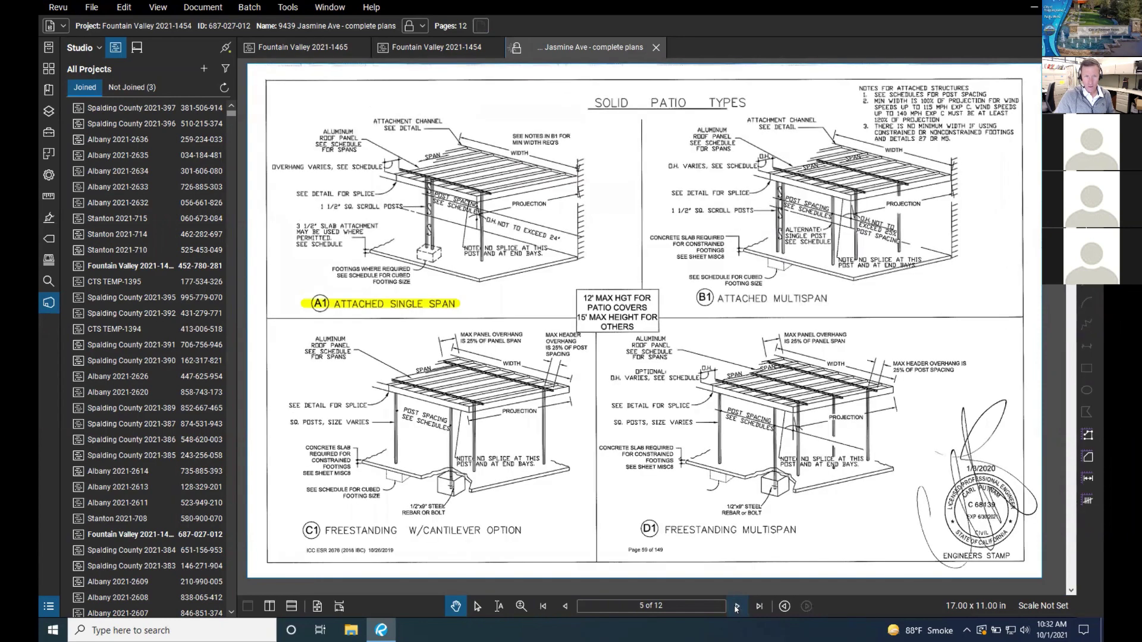
{"action": "left_click", "coordinate": [737, 607]}
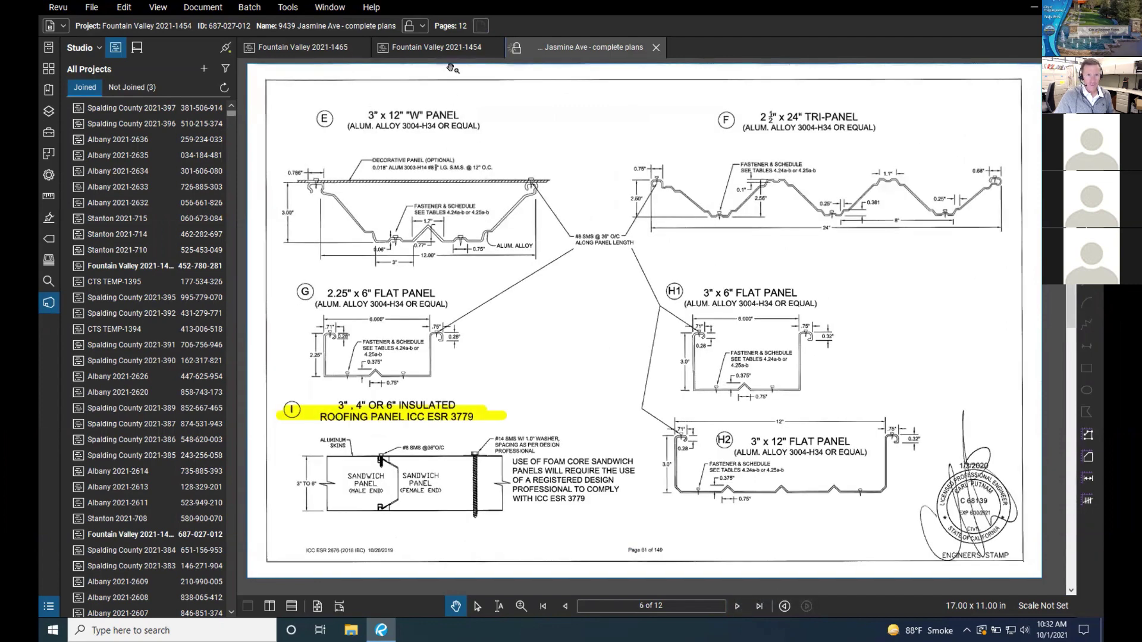
{"action": "left_click", "coordinate": [493, 47]}
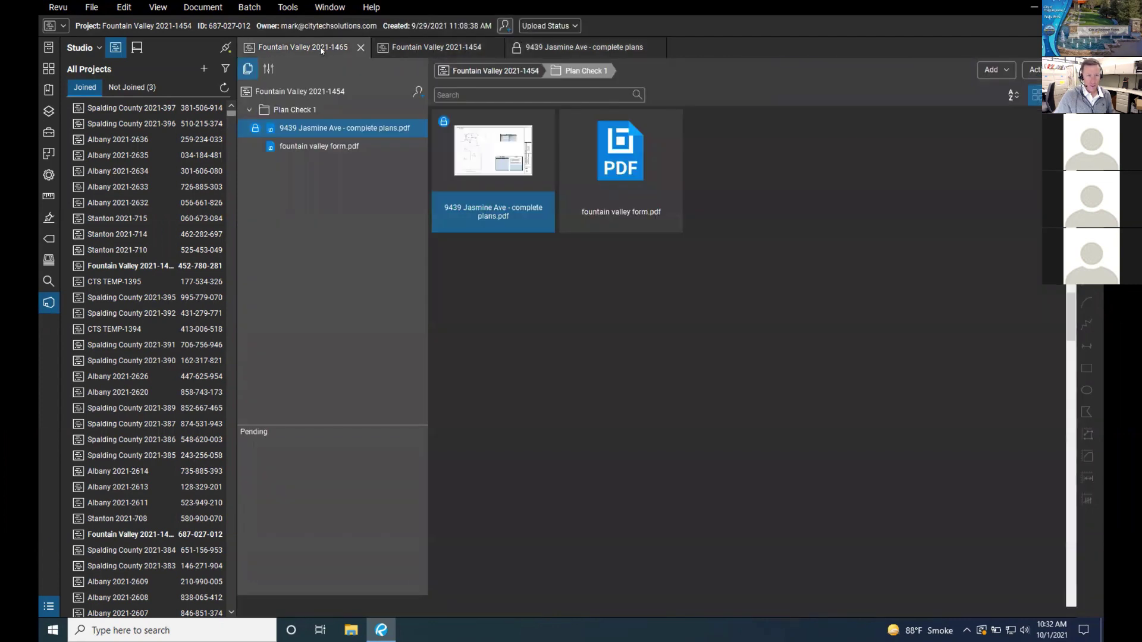
Step: Close the Fountain Valley 2021-1454 project and its open documents, keeping 2021-1465 active
{"action": "left_click", "coordinate": [321, 50]}
{"action": "left_click", "coordinate": [494, 48]}
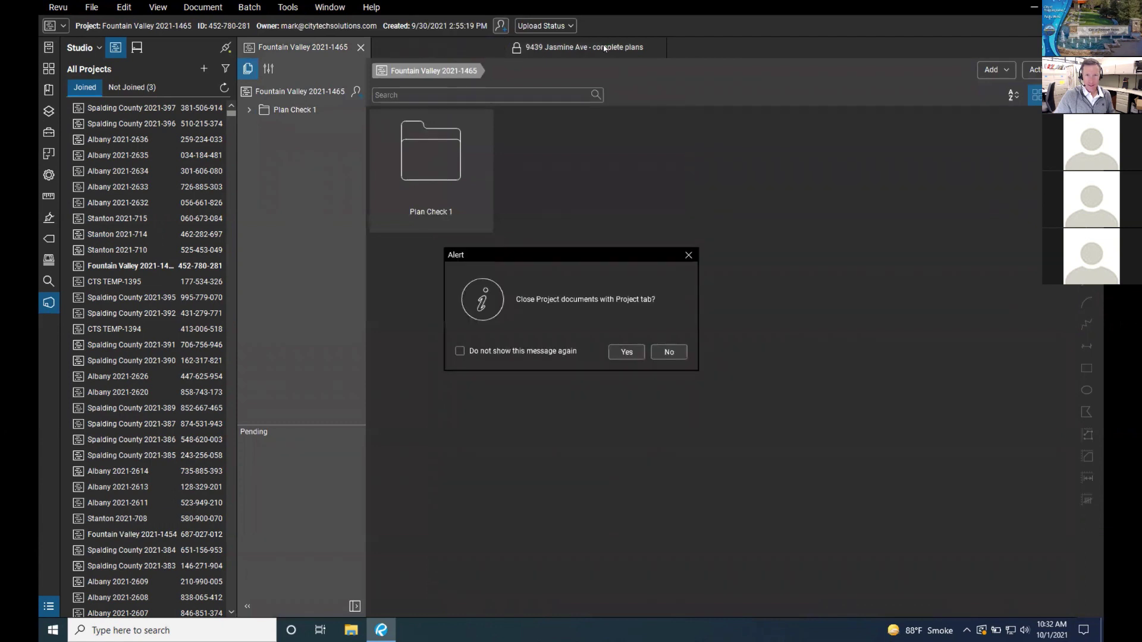
{"action": "left_click", "coordinate": [629, 357]}
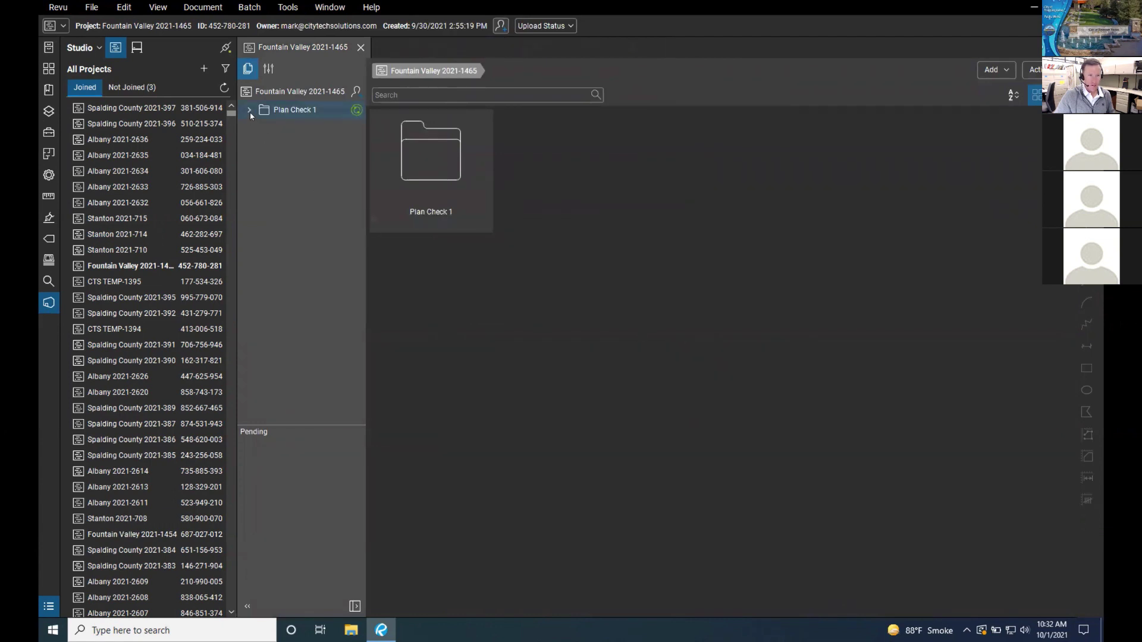
{"action": "left_click", "coordinate": [250, 111]}
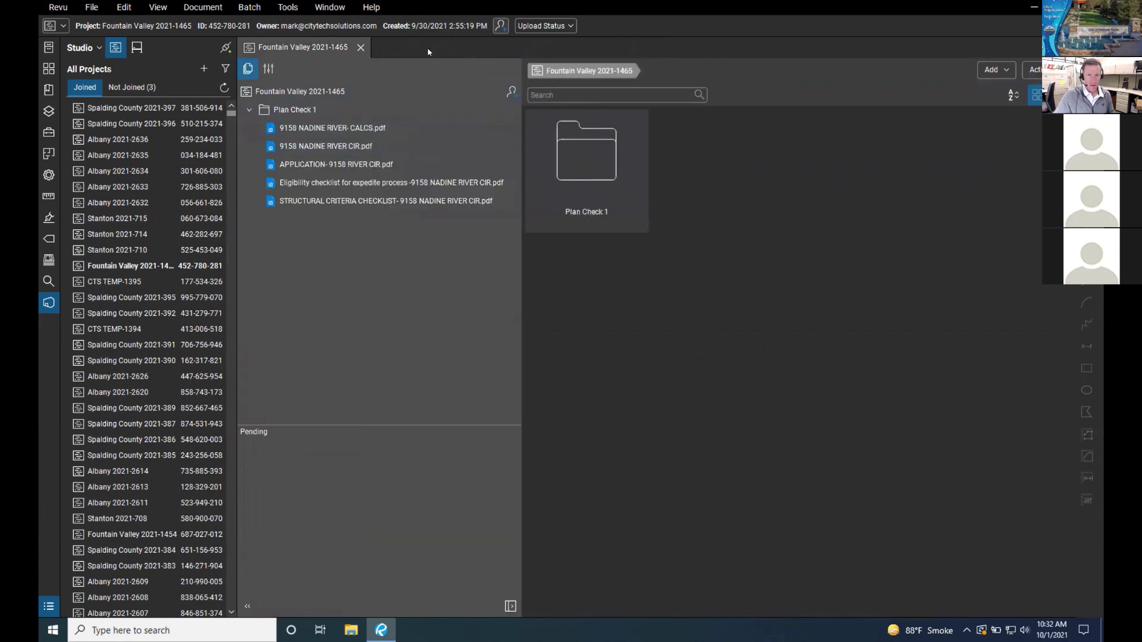
{"action": "double_click", "coordinate": [328, 147]}
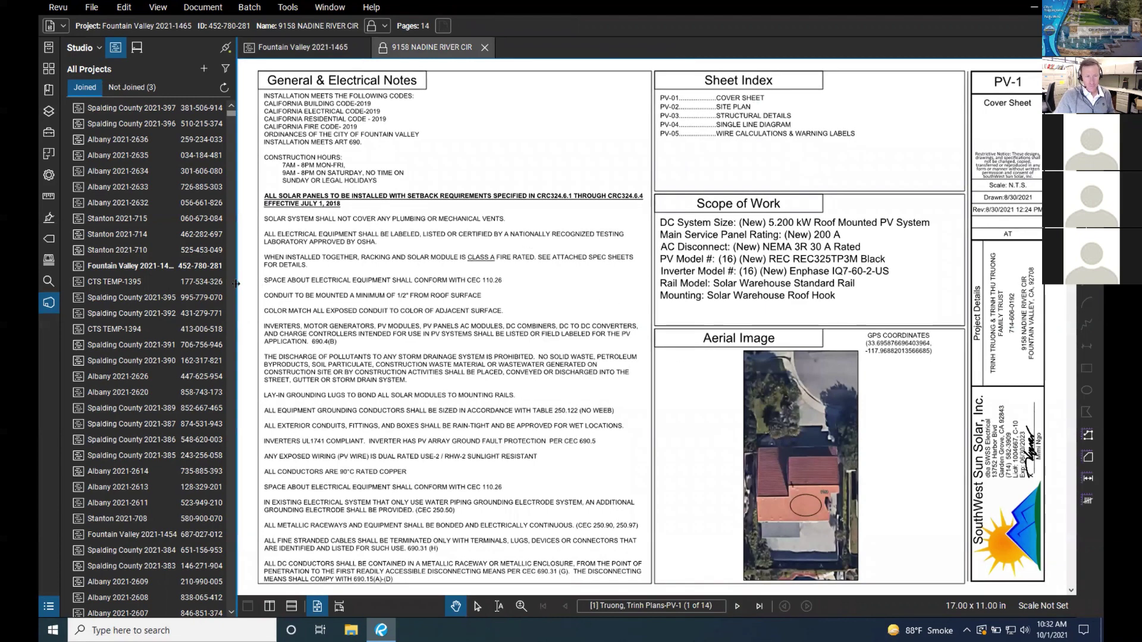
{"action": "mouse_move", "coordinate": [236, 284]}
{"action": "left_mouse_down"}
{"action": "mouse_move", "coordinate": [252, 282]}
{"action": "mouse_move", "coordinate": [228, 280]}
{"action": "left_mouse_up"}
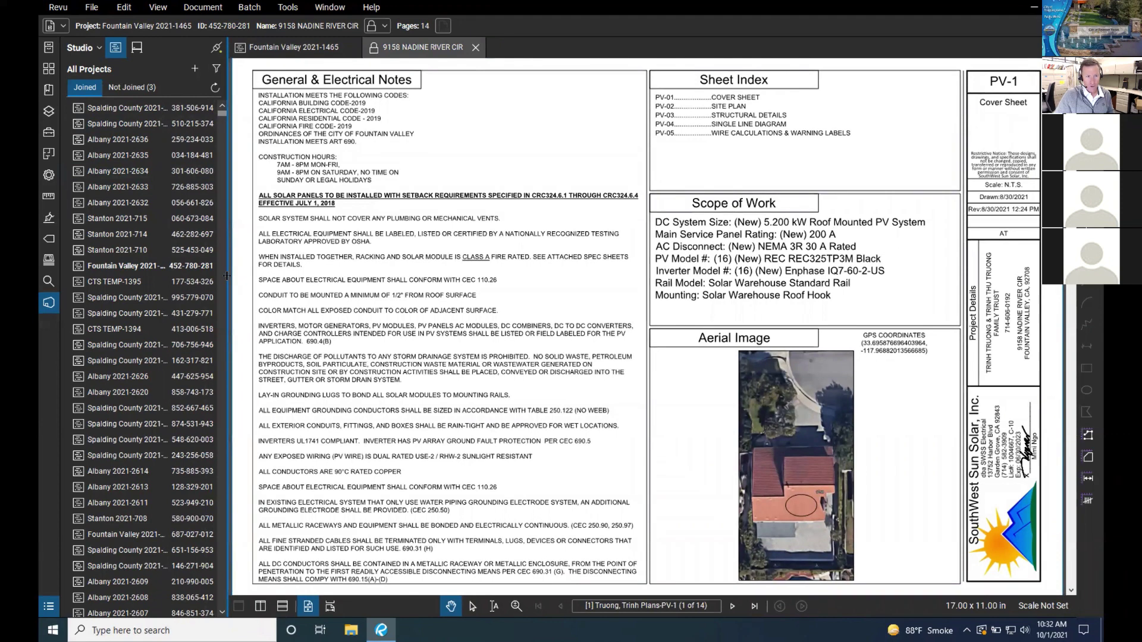
{"action": "mouse_move", "coordinate": [227, 276]}
{"action": "left_mouse_down"}
{"action": "mouse_move", "coordinate": [297, 275]}
{"action": "mouse_move", "coordinate": [225, 274]}
{"action": "mouse_move", "coordinate": [236, 275]}
{"action": "left_mouse_up"}
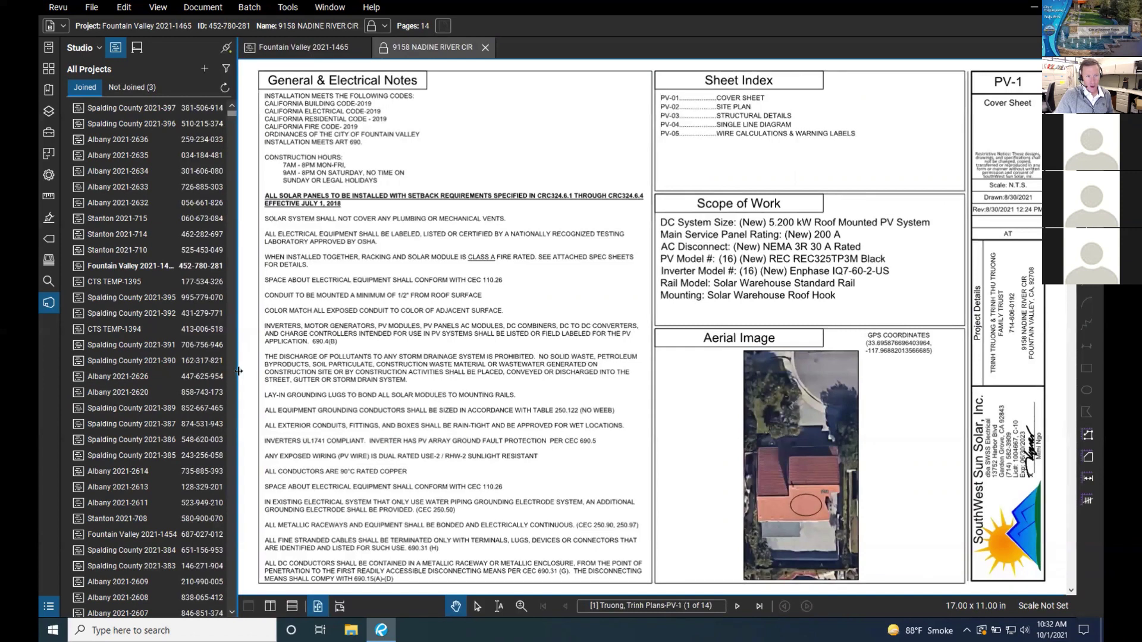
{"action": "mouse_move", "coordinate": [238, 371]}
{"action": "left_mouse_down"}
{"action": "mouse_move", "coordinate": [261, 373]}
{"action": "mouse_move", "coordinate": [246, 374]}
{"action": "left_mouse_up"}
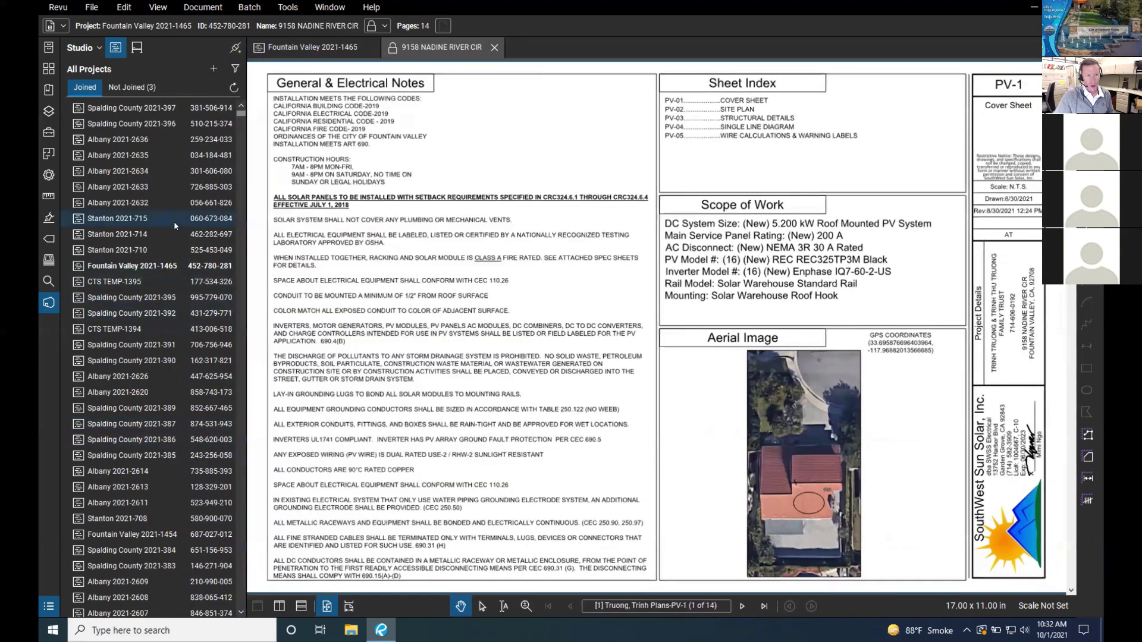
Step: Try the Markups List, then close it and hide the Studio panel so PV-1 fills the window
{"action": "left_click", "coordinate": [247, 373]}
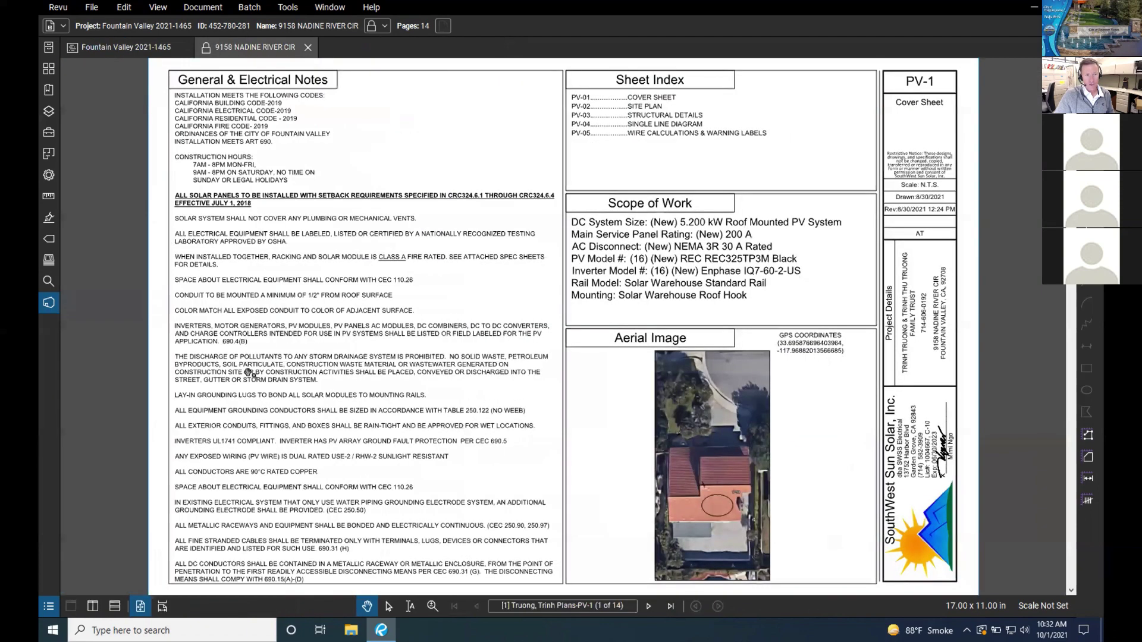
{"action": "left_click", "coordinate": [60, 359]}
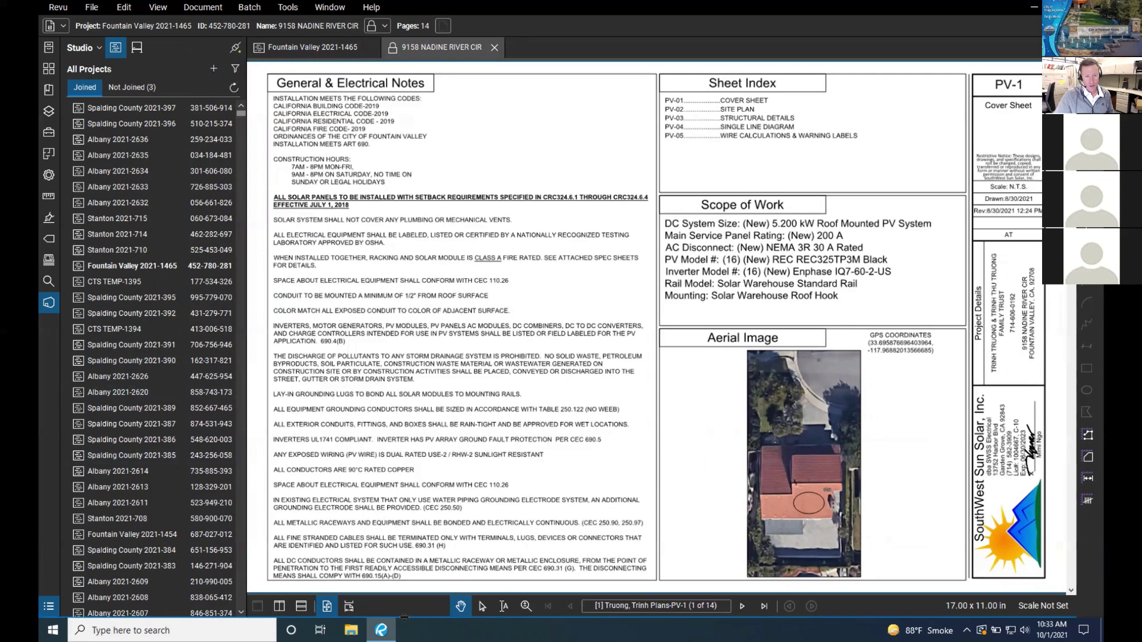
{"action": "left_click_drag", "start_coordinate": [404, 617], "coordinate": [342, 493]}
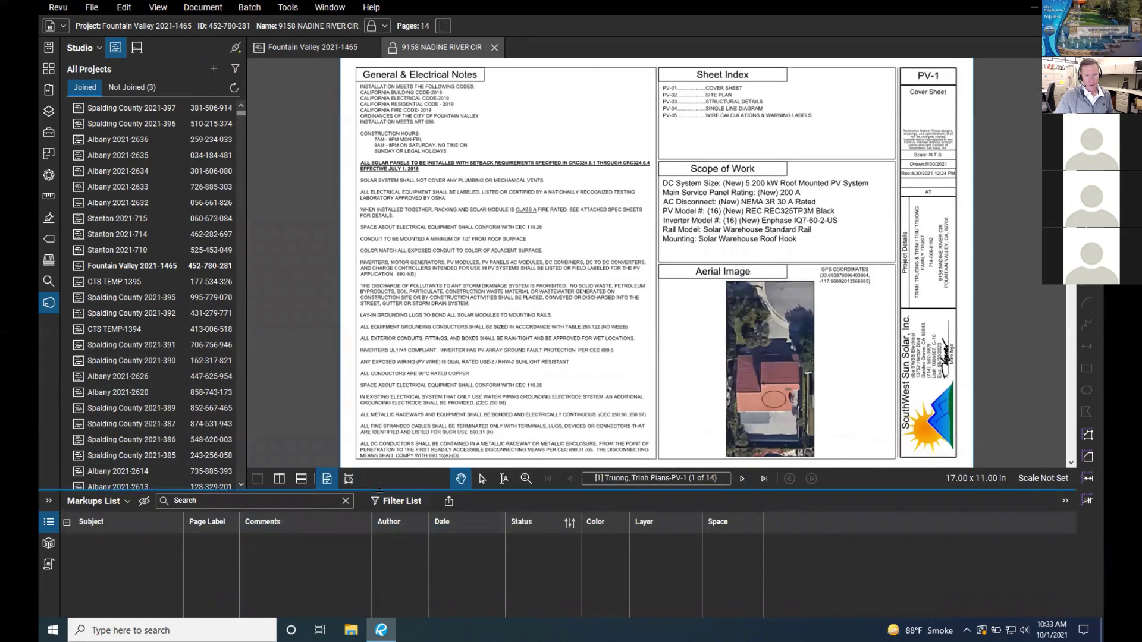
{"action": "left_click_drag", "start_coordinate": [379, 491], "coordinate": [422, 513]}
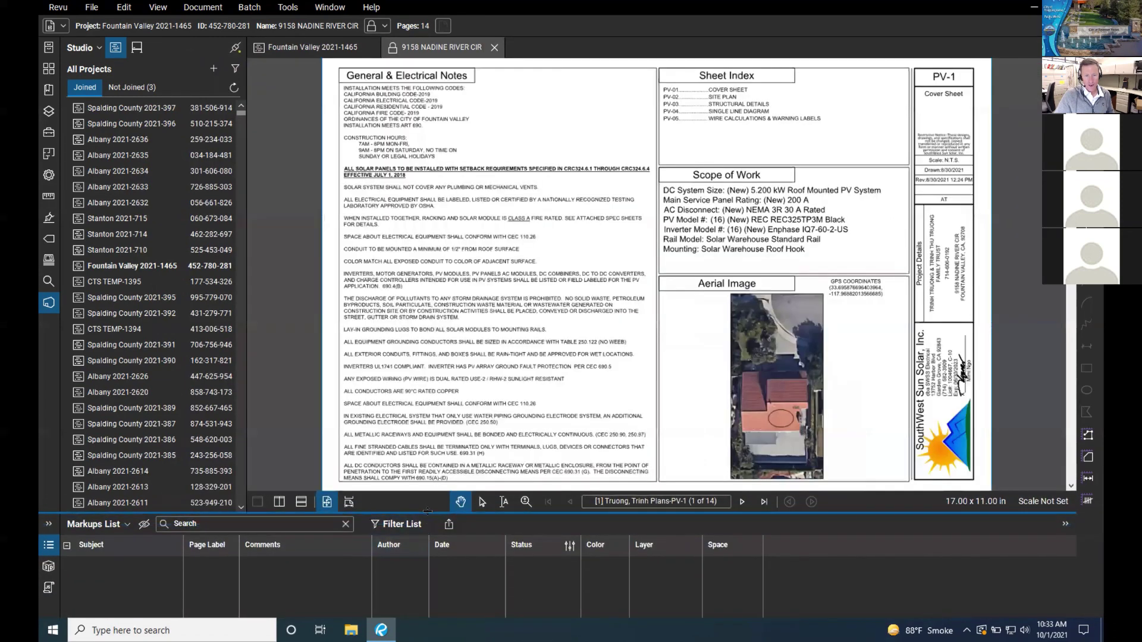
{"action": "double_click", "coordinate": [427, 511]}
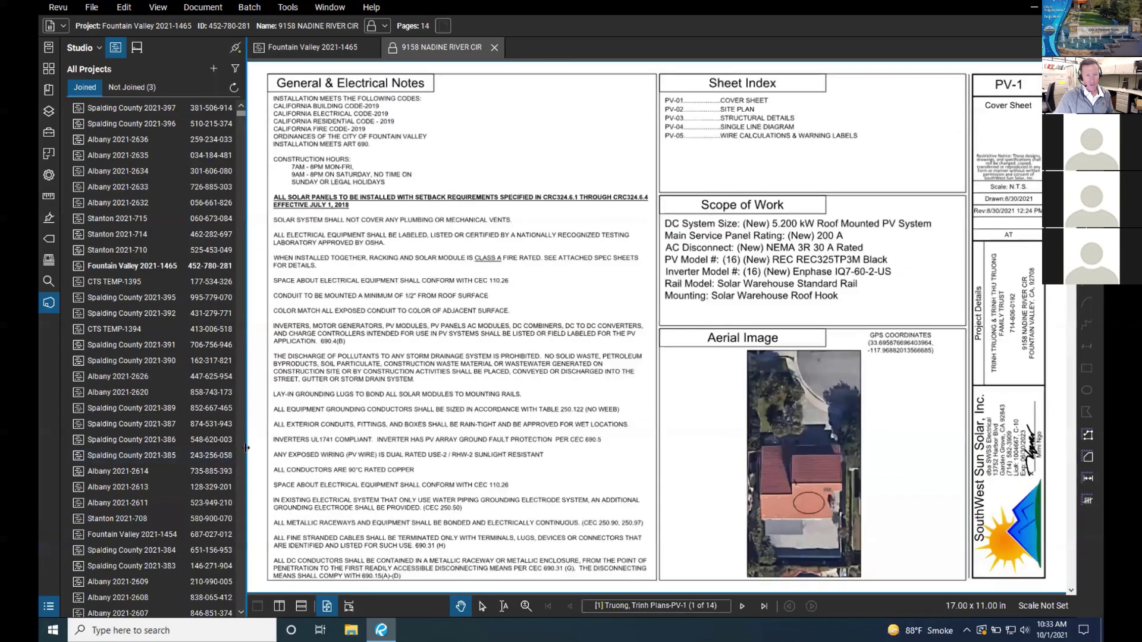
{"action": "double_click", "coordinate": [243, 452]}
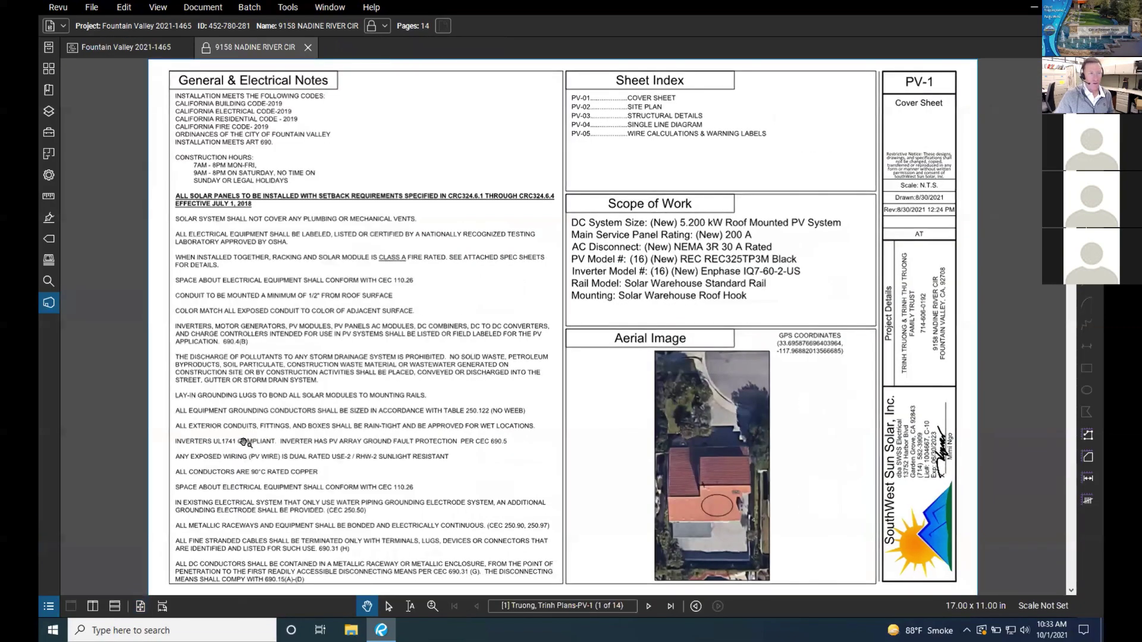
{"action": "scroll", "coordinate": [284, 342], "scroll_direction": "up", "scroll_amount": 1}
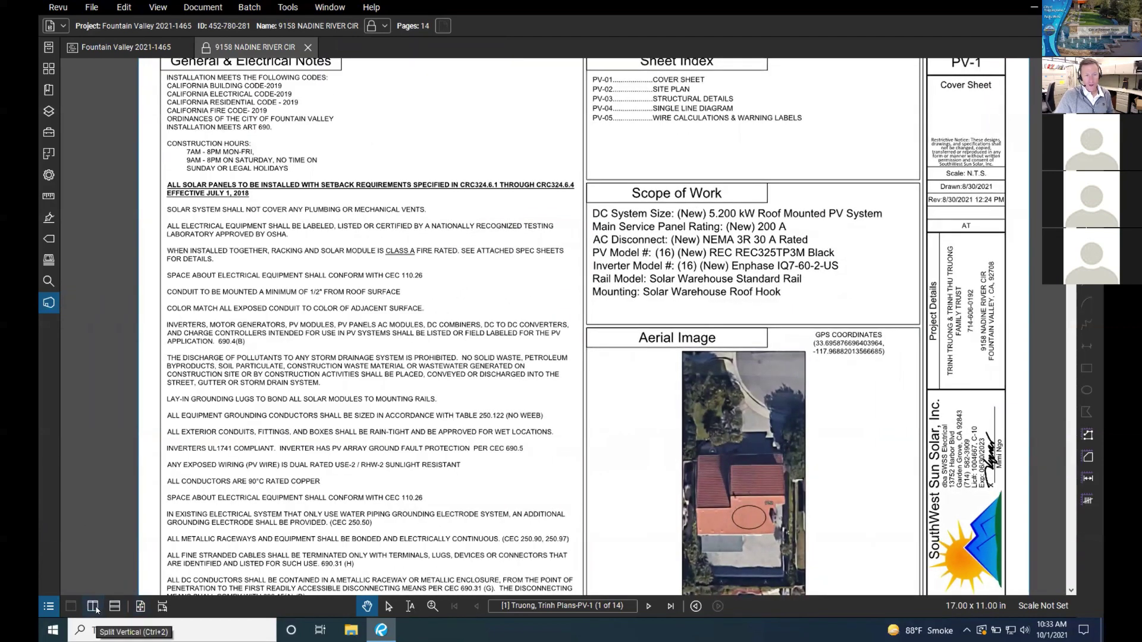
Step: Split the view, widen one pane, and show the Sheet Index in the narrow pane
{"action": "left_click", "coordinate": [95, 607]}
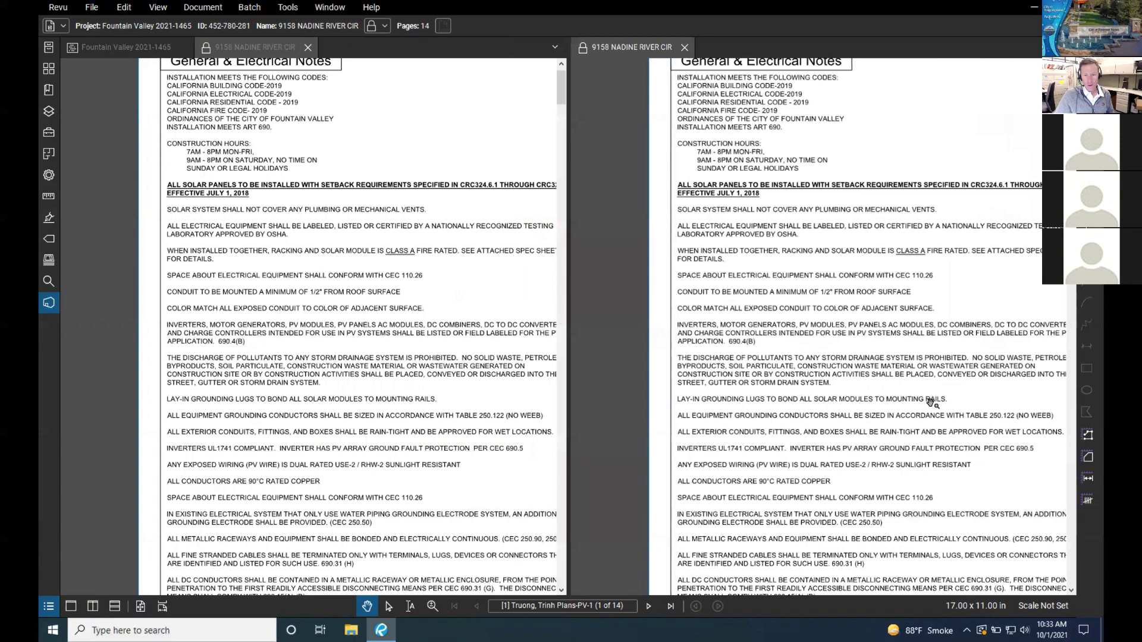
{"action": "left_click_drag", "start_coordinate": [235, 306], "coordinate": [185, 308]}
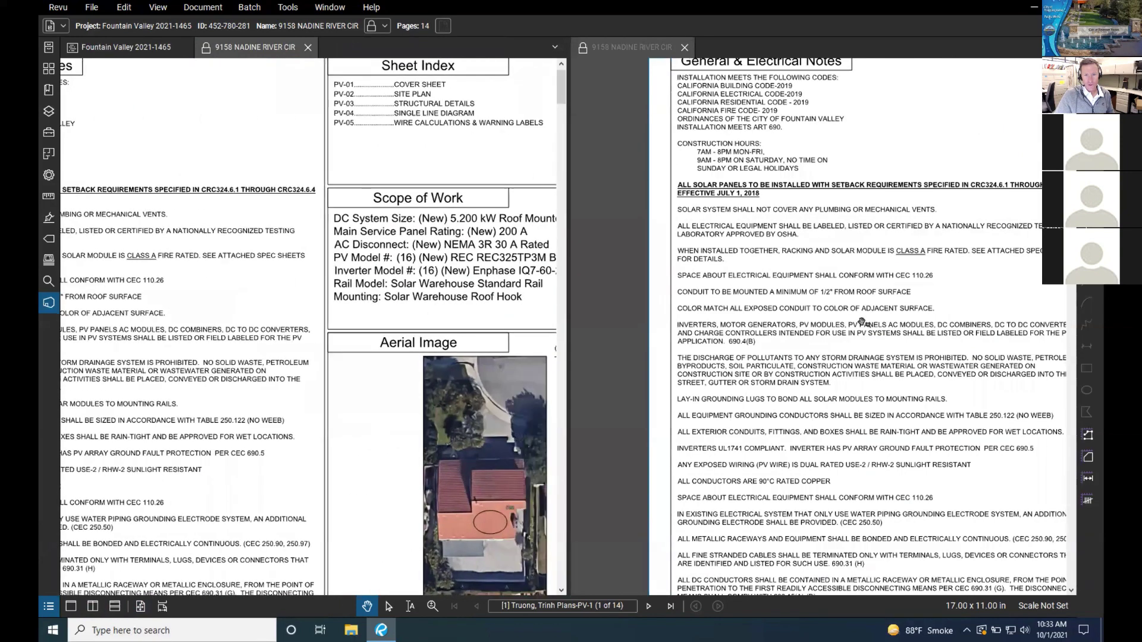
{"action": "left_click_drag", "start_coordinate": [863, 323], "coordinate": [763, 314]}
{"action": "left_click_drag", "start_coordinate": [866, 299], "coordinate": [665, 288]}
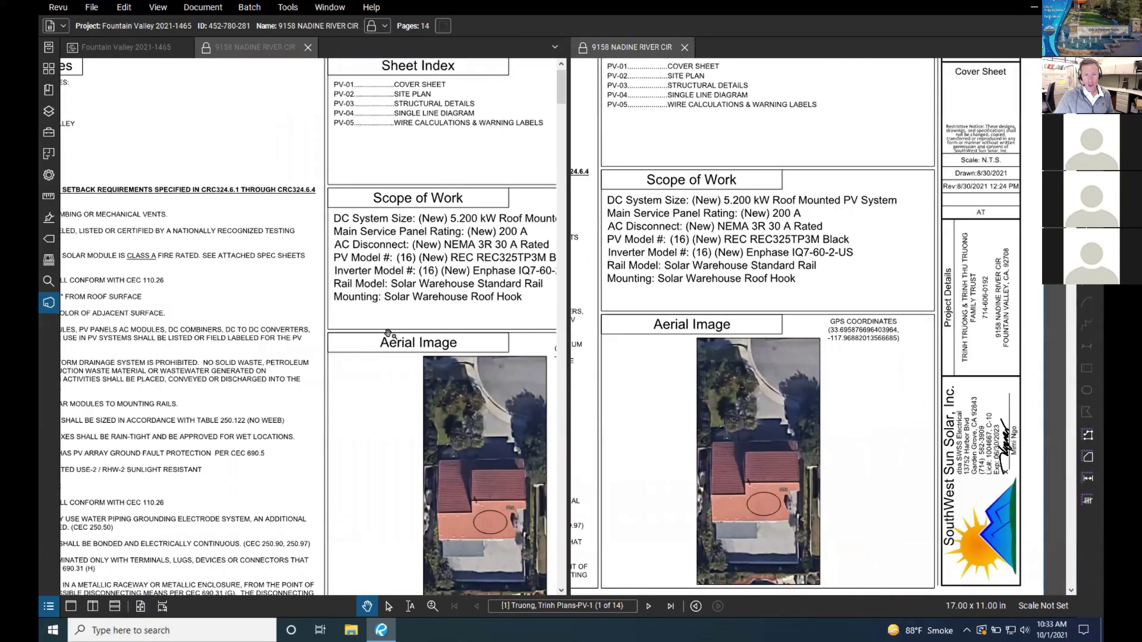
{"action": "left_click_drag", "start_coordinate": [402, 328], "coordinate": [257, 408]}
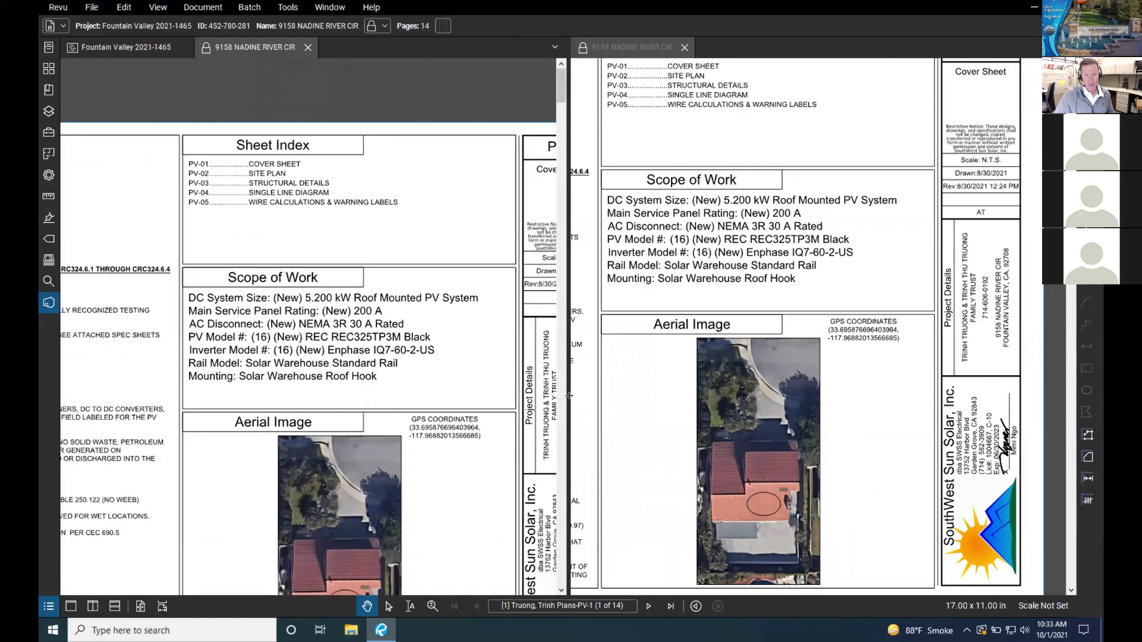
{"action": "left_click_drag", "start_coordinate": [569, 395], "coordinate": [239, 377]}
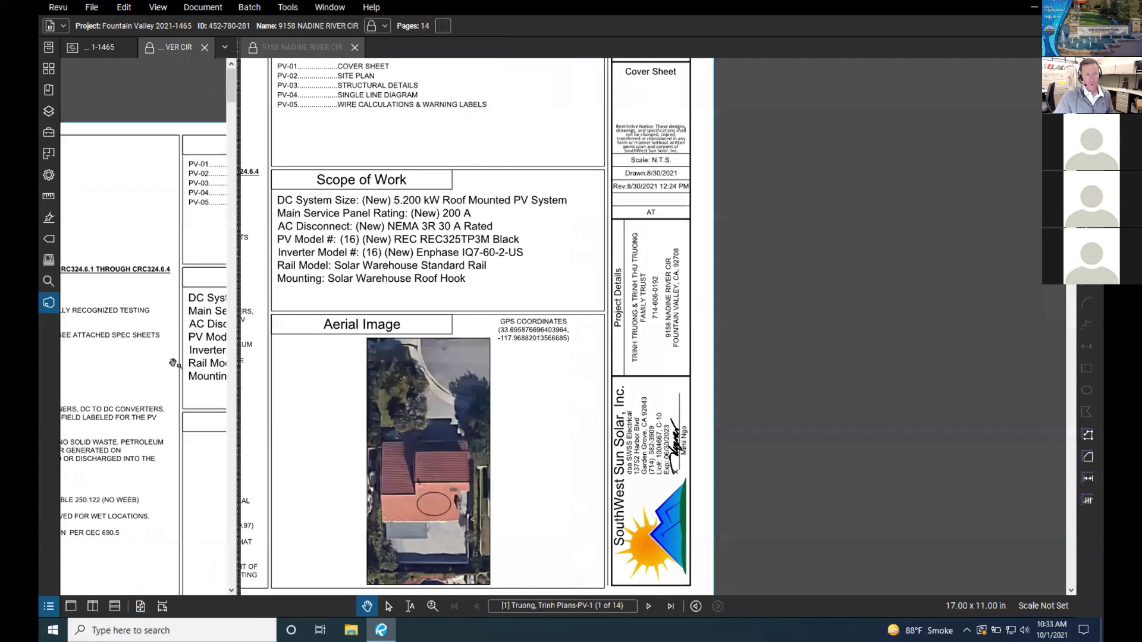
{"action": "left_click_drag", "start_coordinate": [173, 363], "coordinate": [117, 310]}
{"action": "left_click_drag", "start_coordinate": [153, 190], "coordinate": [149, 185]}
{"action": "mouse_move", "coordinate": [510, 302]}
{"action": "left_mouse_down"}
{"action": "mouse_move", "coordinate": [588, 301]}
{"action": "mouse_move", "coordinate": [585, 267]}
{"action": "mouse_move", "coordinate": [761, 296]}
{"action": "mouse_move", "coordinate": [488, 307]}
{"action": "left_mouse_up"}
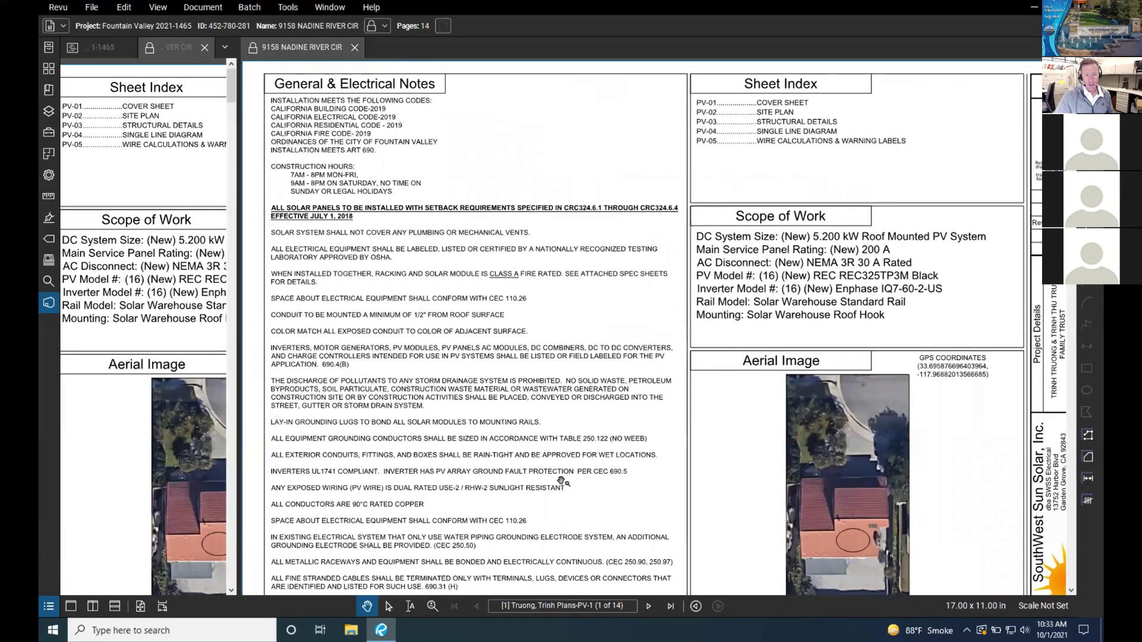
Step: Page the wide pane past the site plan to the PV-3 Roof Layout sheet
{"action": "scroll", "coordinate": [664, 327], "scroll_direction": "up", "scroll_amount": 1}
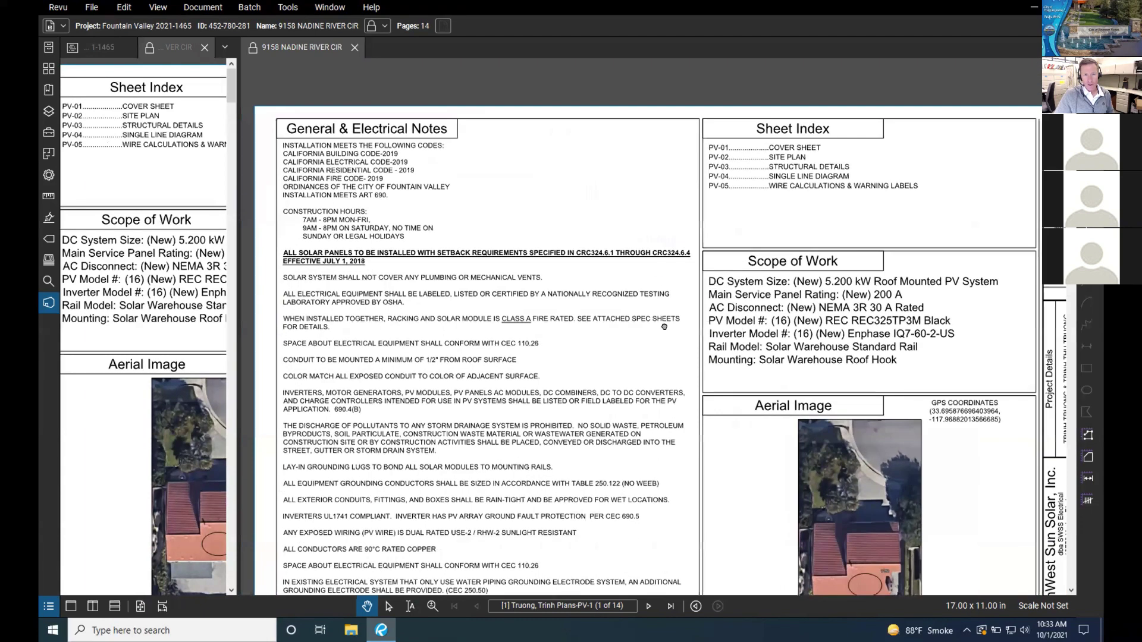
{"action": "scroll", "coordinate": [571, 333], "scroll_direction": "down", "scroll_amount": 2}
{"action": "scroll", "coordinate": [656, 325], "scroll_direction": "up", "scroll_amount": 1}
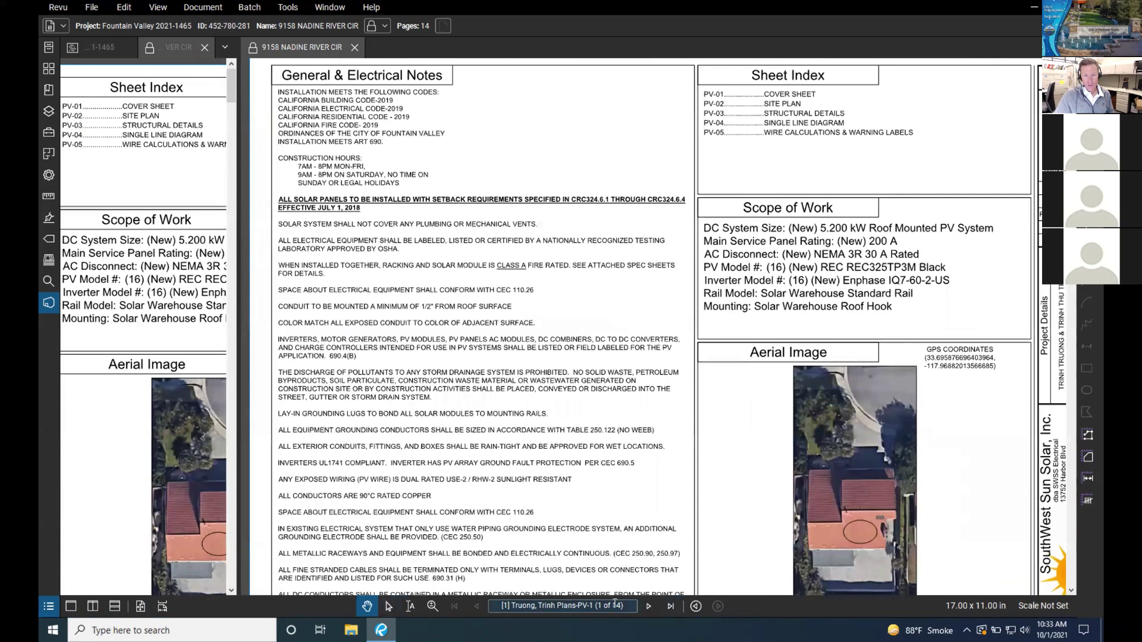
{"action": "scroll", "coordinate": [629, 370], "scroll_direction": "up", "scroll_amount": 1}
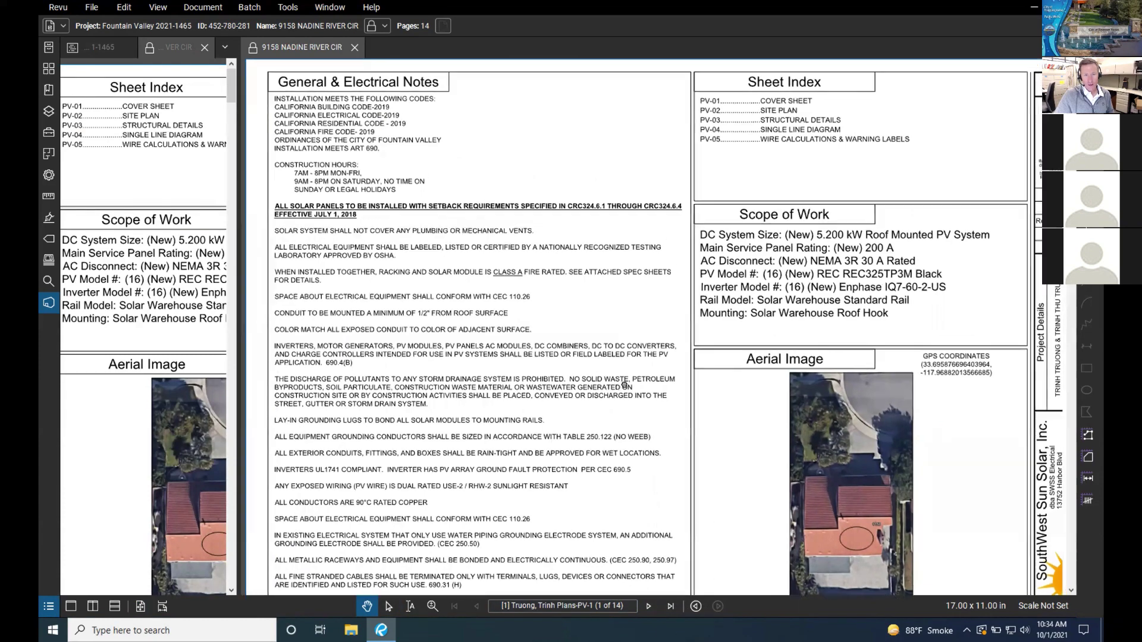
{"action": "scroll", "coordinate": [651, 354], "scroll_direction": "down", "scroll_amount": 1}
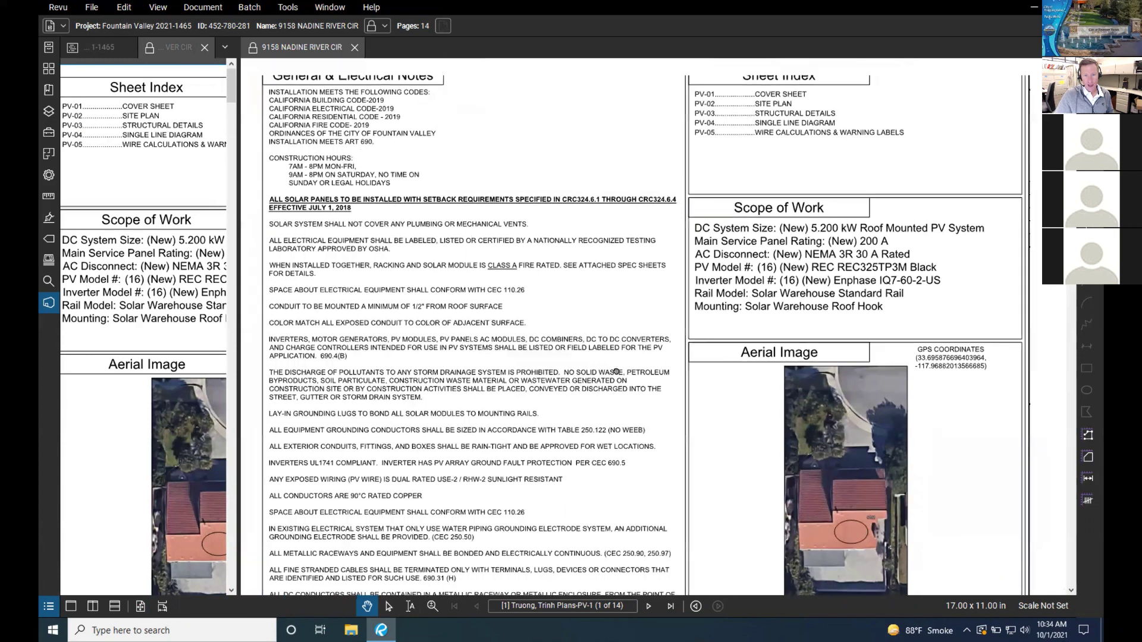
{"action": "left_click", "coordinate": [648, 606]}
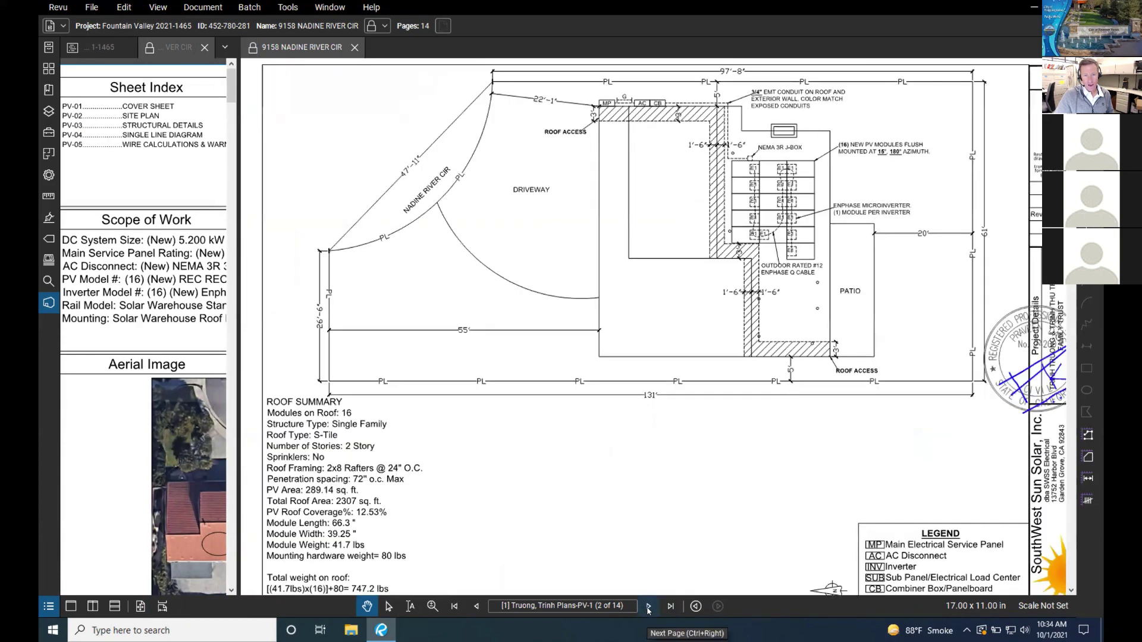
{"action": "left_click", "coordinate": [648, 606]}
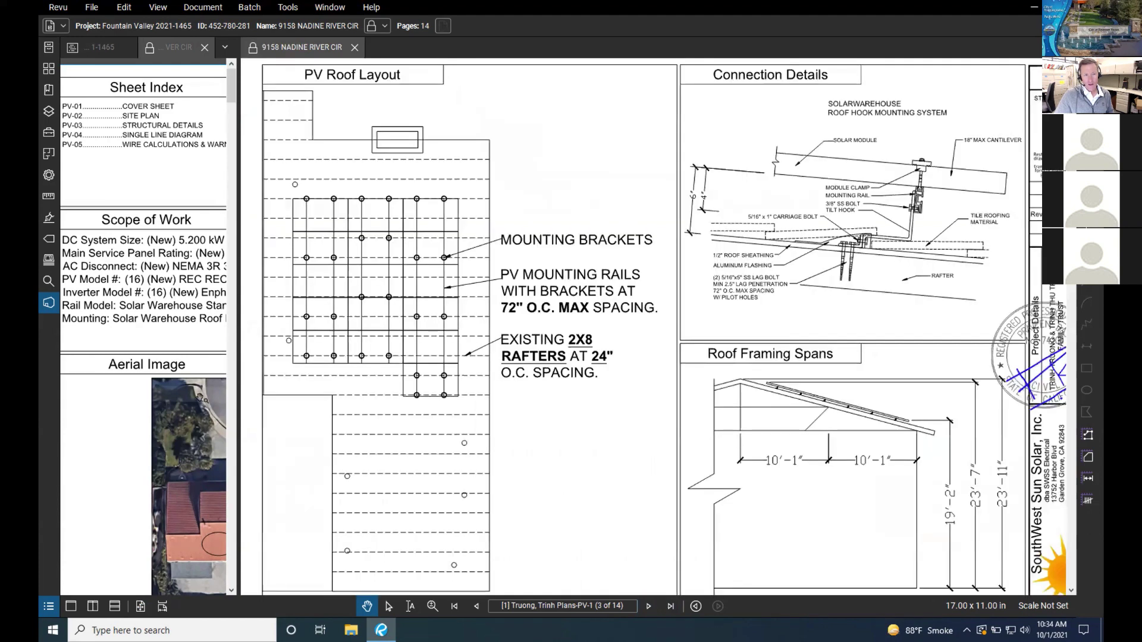
Step: In the other copy of the plans, view the site plan, then return to the PV-1 cover sheet
{"action": "key", "text": "ctrl+Tab"}
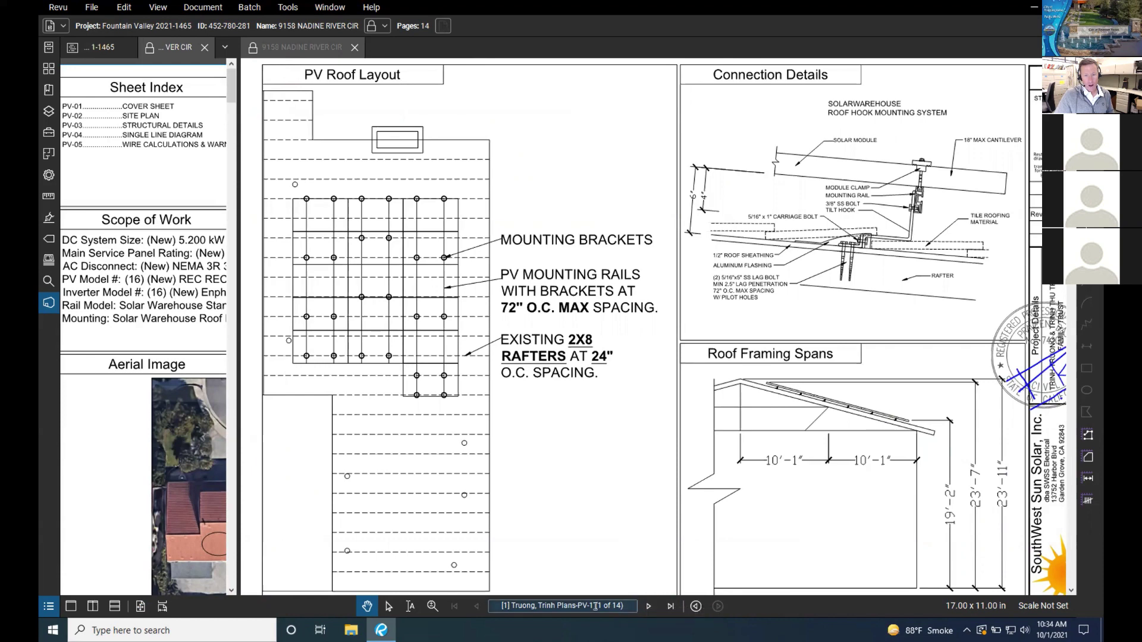
{"action": "left_click", "coordinate": [648, 606]}
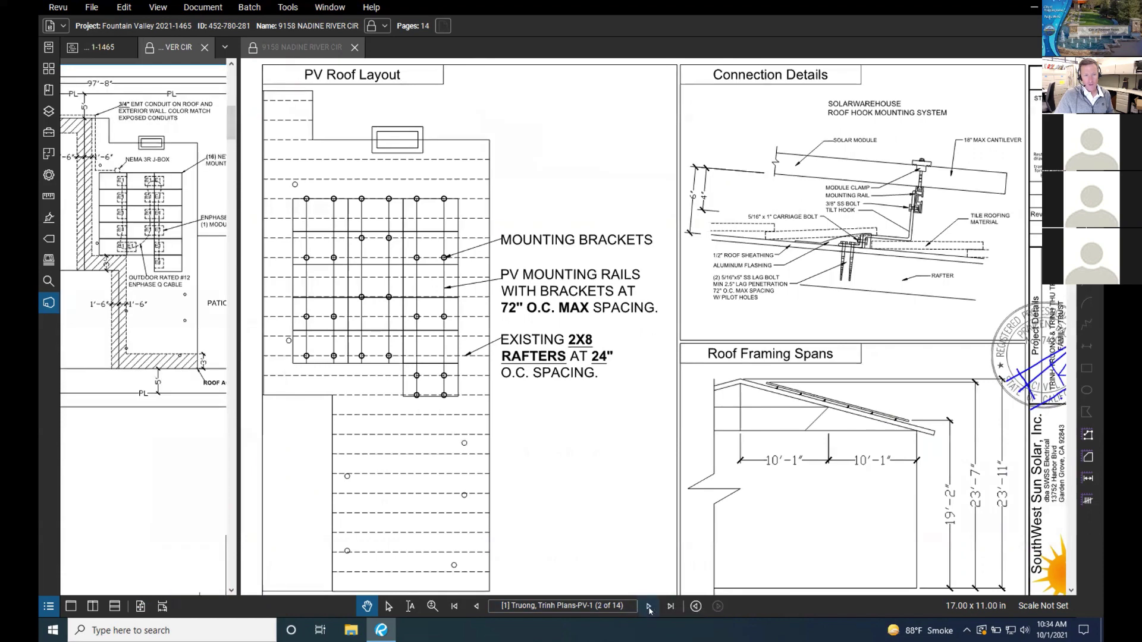
{"action": "left_click", "coordinate": [477, 608]}
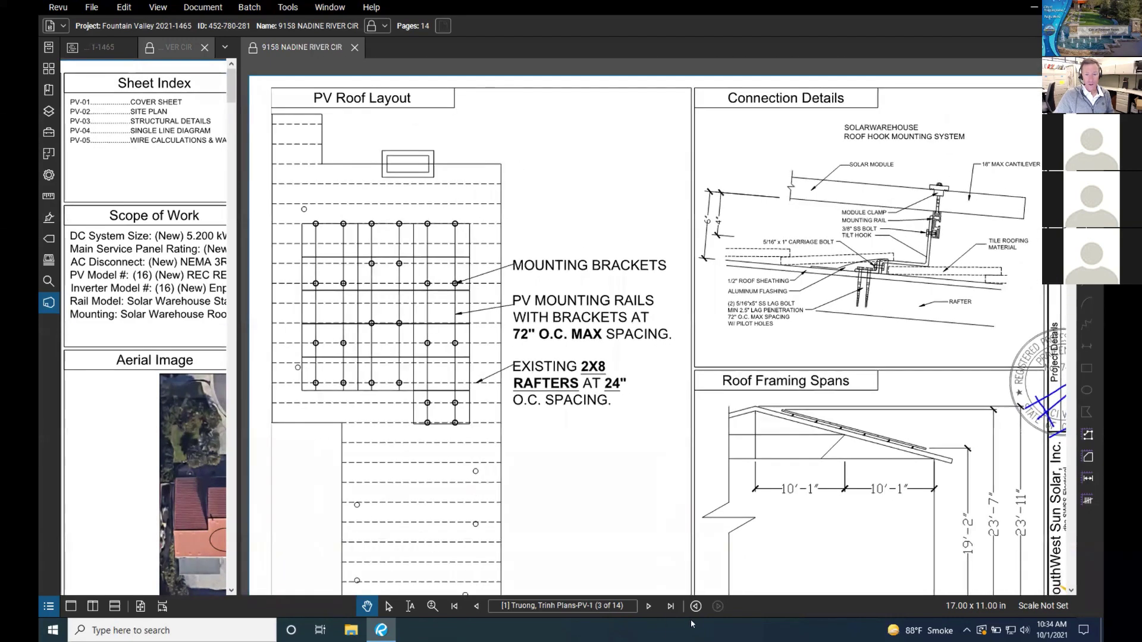
{"action": "left_click", "coordinate": [71, 606]}
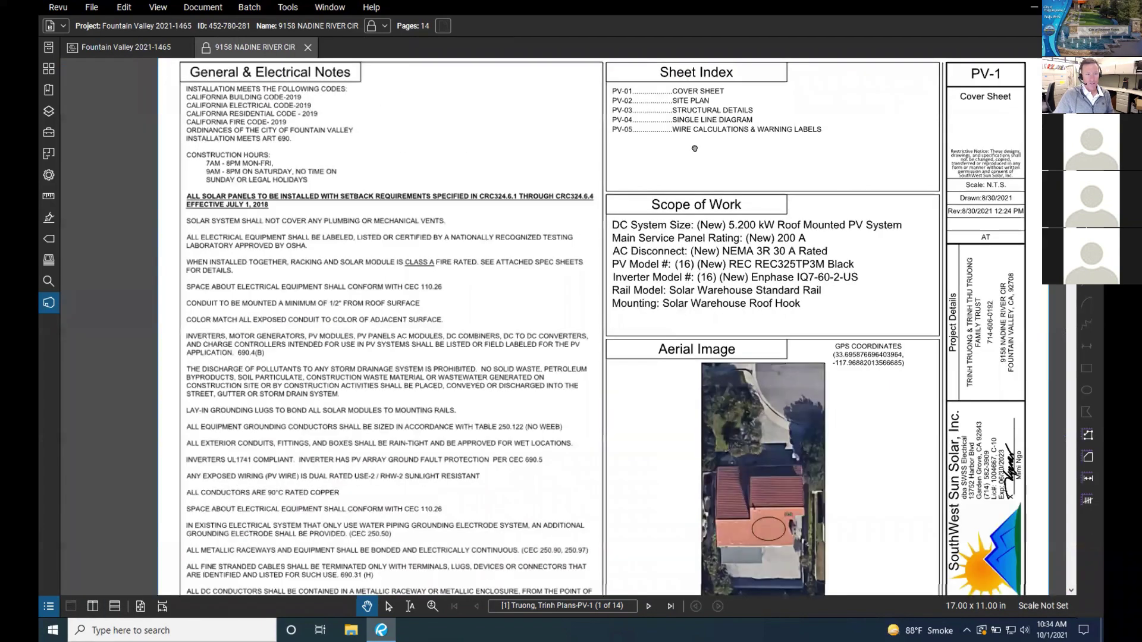
Step: Change the page layout and fit the whole PV-1 cover sheet in the single pane
{"action": "left_click", "coordinate": [116, 609]}
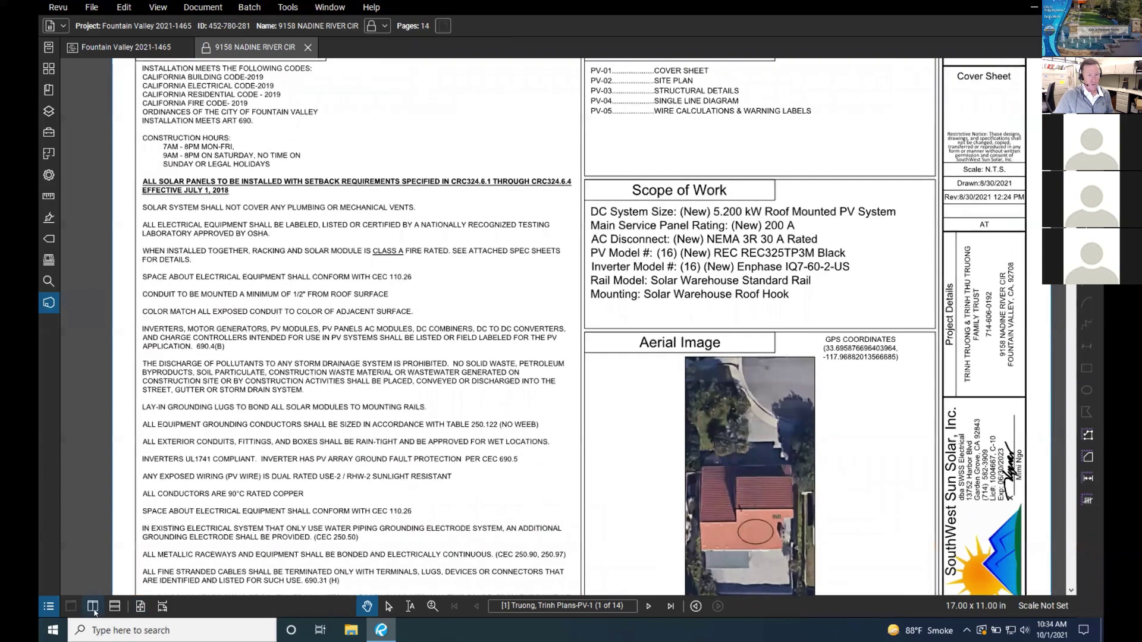
{"action": "left_click", "coordinate": [141, 607]}
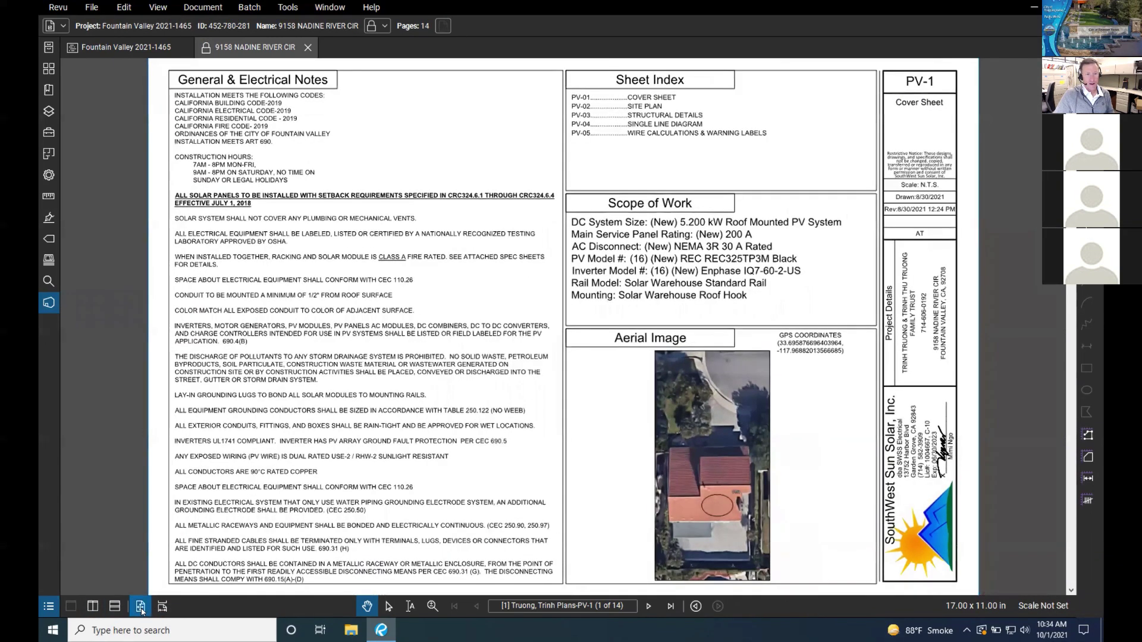
{"action": "scroll", "coordinate": [506, 343], "scroll_direction": "down", "scroll_amount": 2}
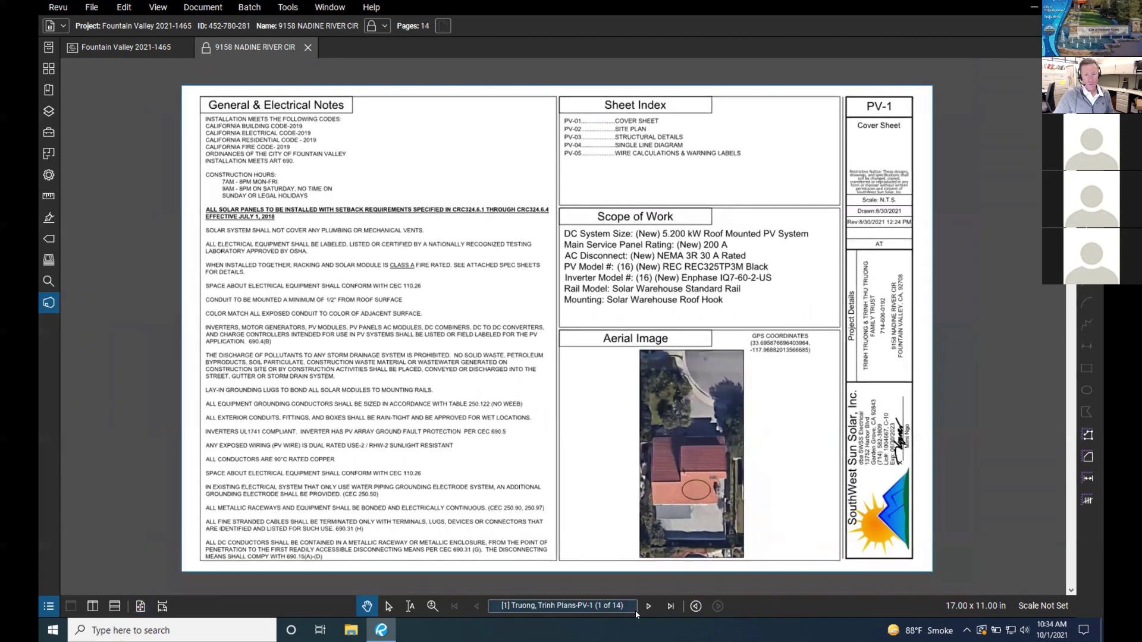
Step: Turn on Scrolling Pages and scroll from PV-1 into the PV-2 site plan and back
{"action": "left_click", "coordinate": [162, 607]}
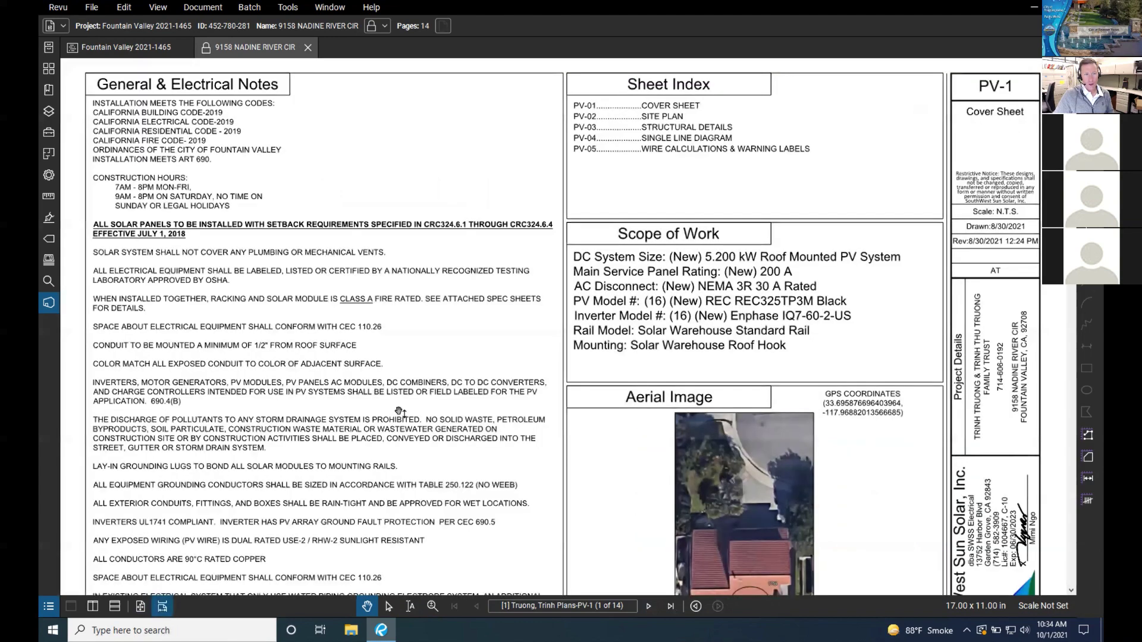
{"action": "scroll", "coordinate": [399, 410], "scroll_direction": "down", "scroll_amount": 3}
{"action": "scroll", "coordinate": [400, 411], "scroll_direction": "down", "scroll_amount": 4}
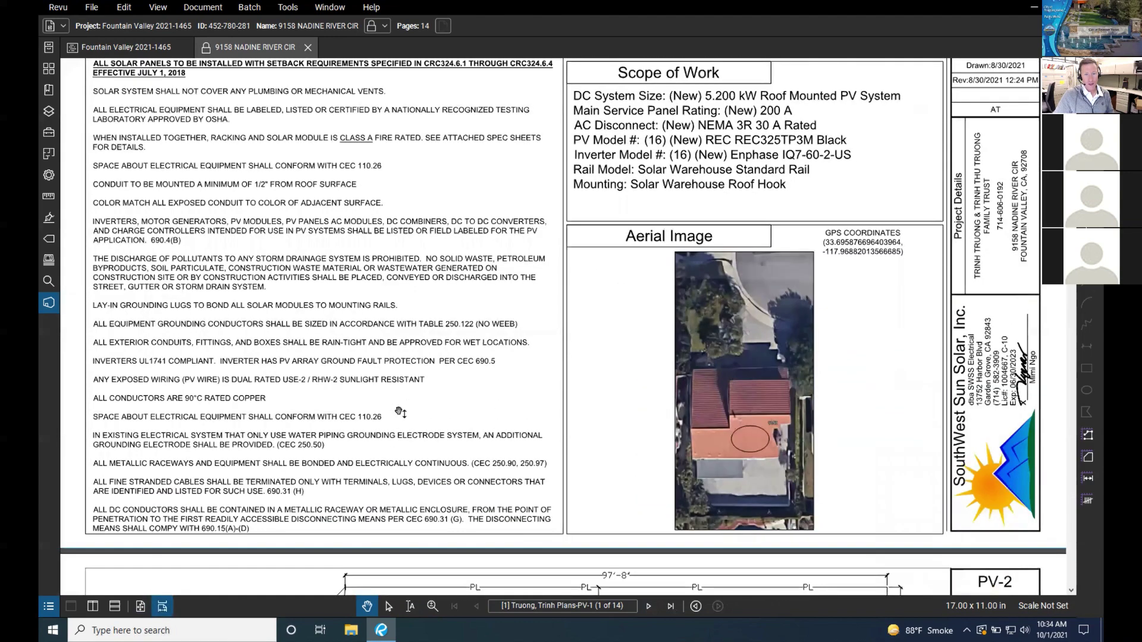
{"action": "scroll", "coordinate": [399, 412], "scroll_direction": "down", "scroll_amount": 2}
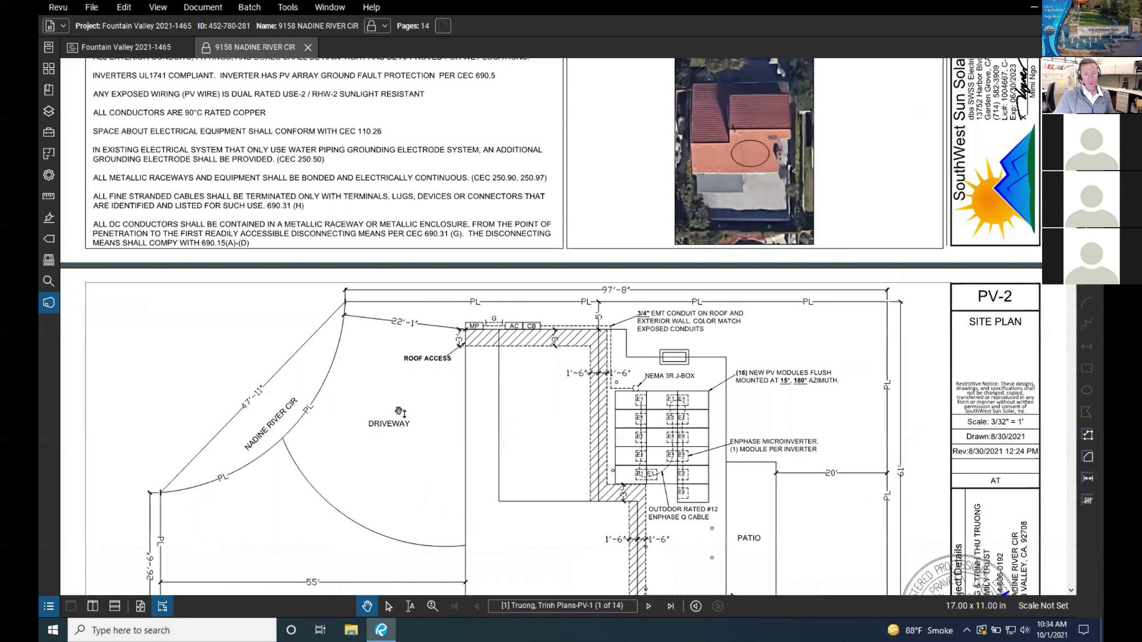
{"action": "scroll", "coordinate": [400, 412], "scroll_direction": "down", "scroll_amount": 4}
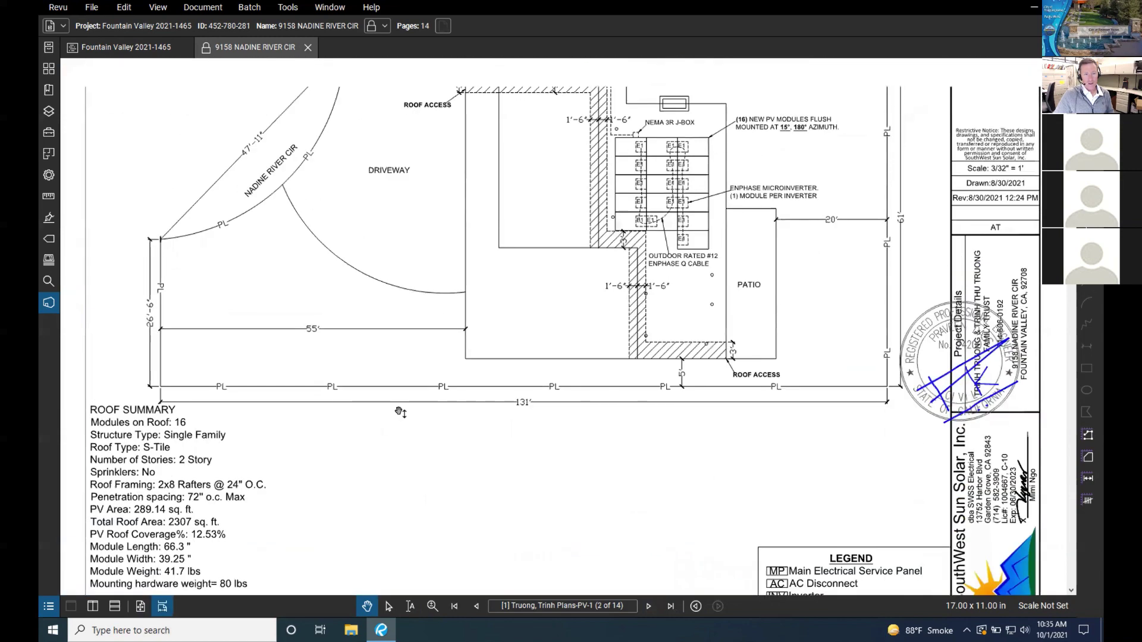
{"action": "scroll", "coordinate": [400, 412], "scroll_direction": "up", "scroll_amount": 5}
{"action": "scroll", "coordinate": [399, 412], "scroll_direction": "up", "scroll_amount": 7}
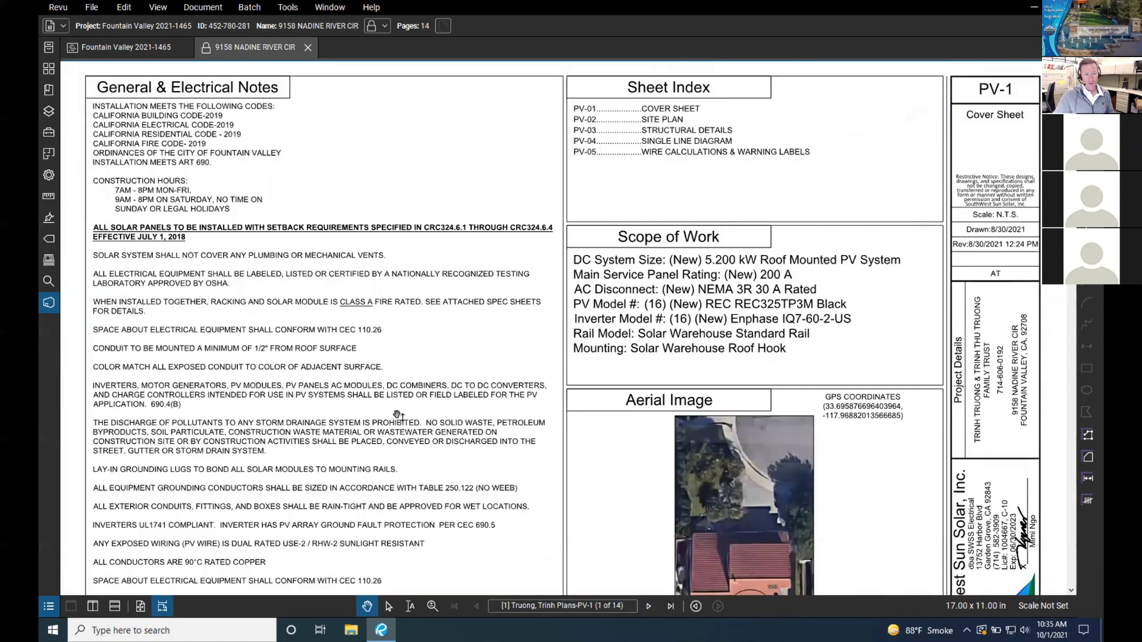
{"action": "scroll", "coordinate": [422, 416], "scroll_direction": "down", "scroll_amount": 3}
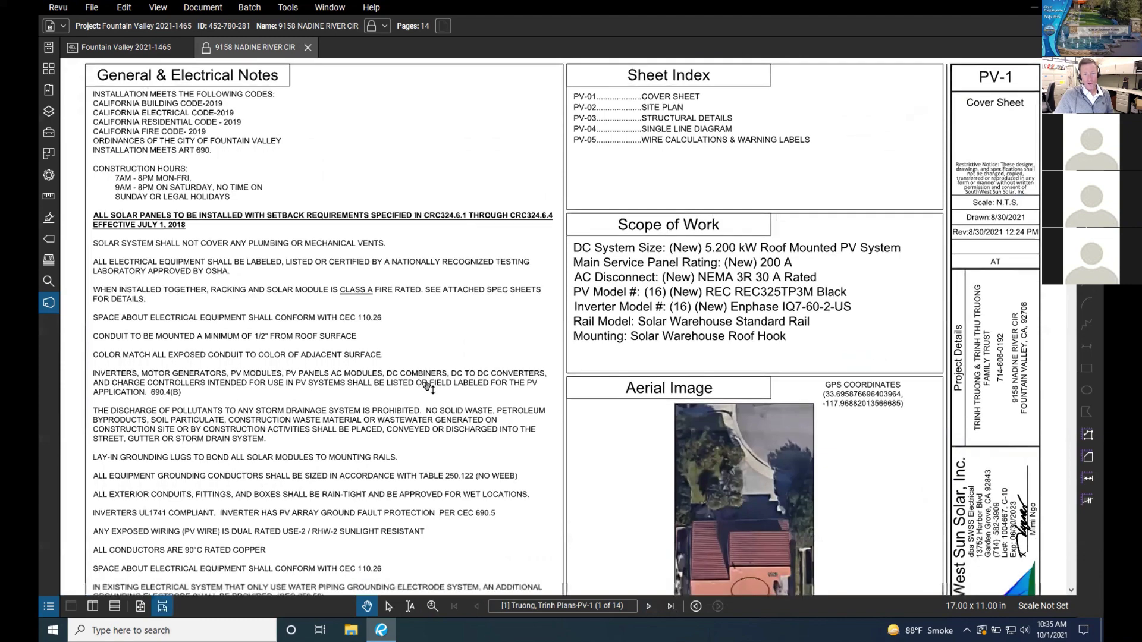
{"action": "scroll", "coordinate": [427, 386], "scroll_direction": "up", "scroll_amount": 3}
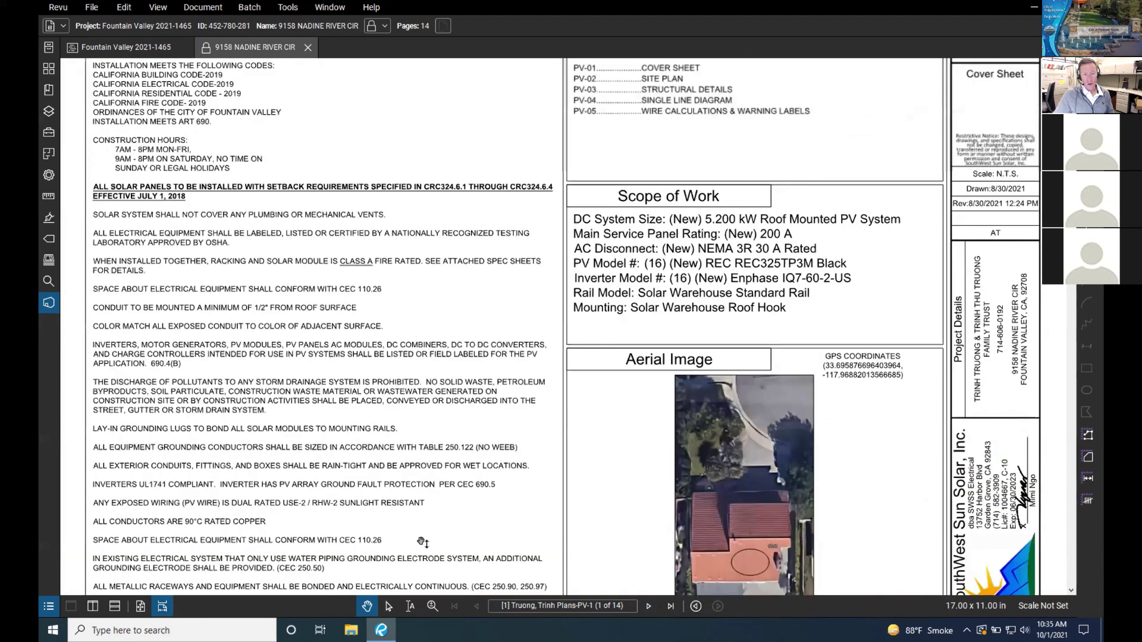
Step: Zoom in and out around the Aerial Image on PV-1, then return to Pan and One Full Page
{"action": "left_click", "coordinate": [431, 606]}
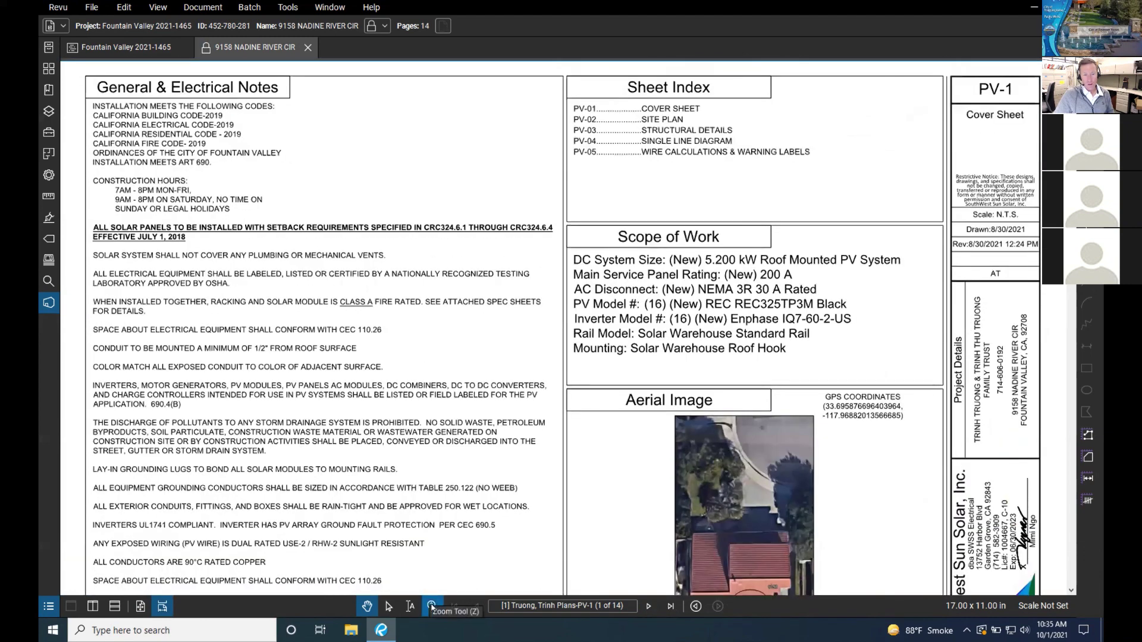
{"action": "left_click", "coordinate": [580, 419], "text": "ctrl"}
{"action": "left_click", "coordinate": [580, 418]}
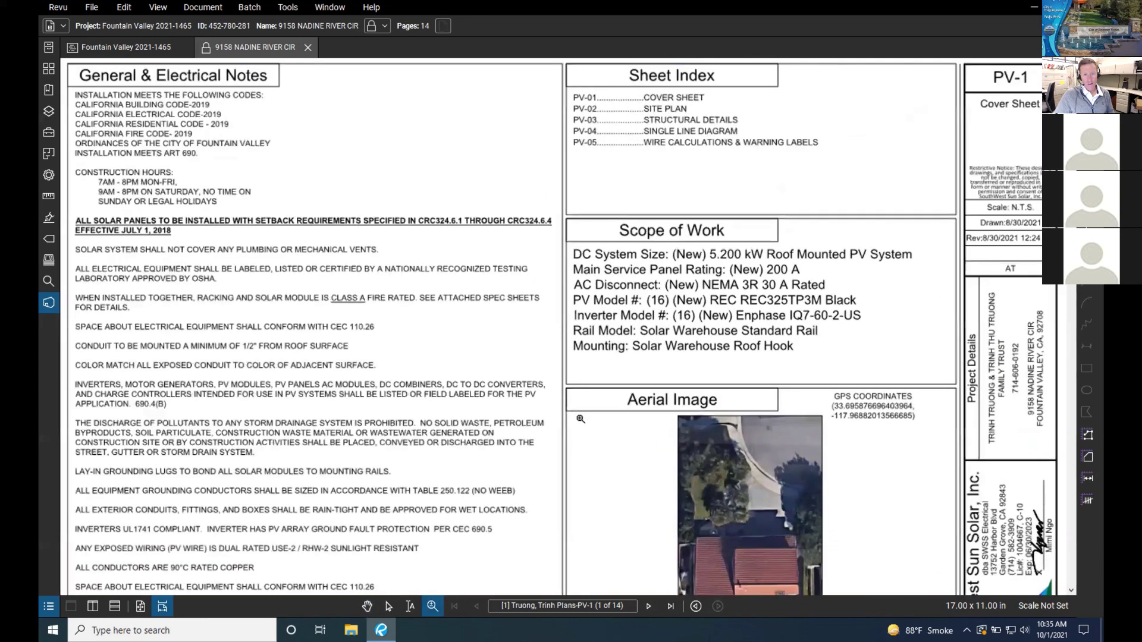
{"action": "left_click", "coordinate": [581, 419]}
{"action": "left_click", "coordinate": [580, 418], "text": "ctrl"}
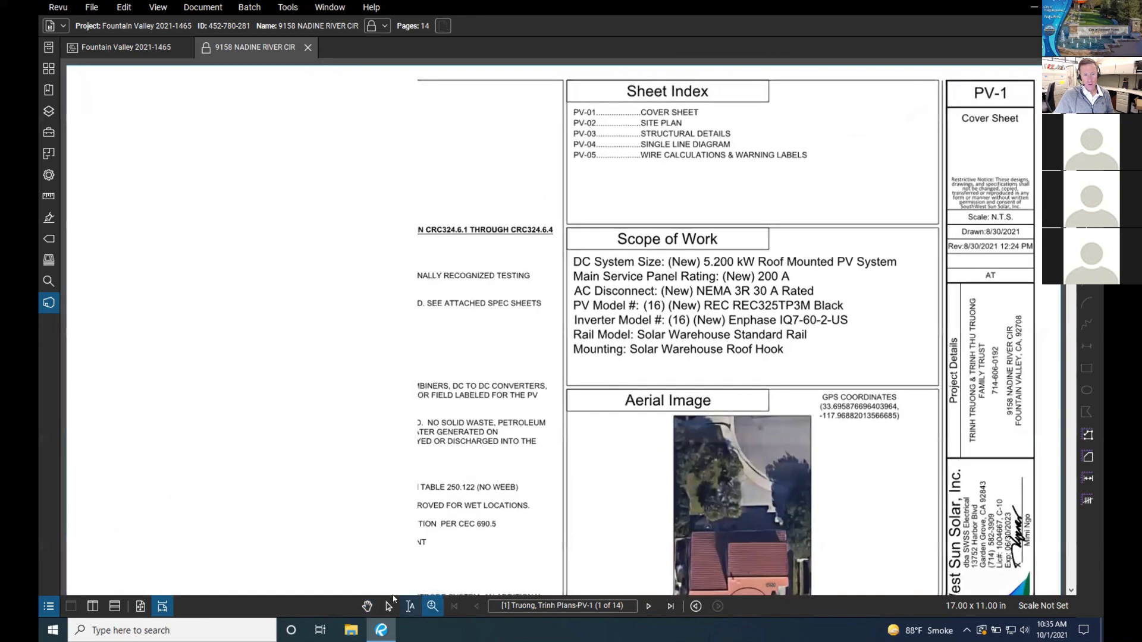
{"action": "left_click", "coordinate": [367, 606]}
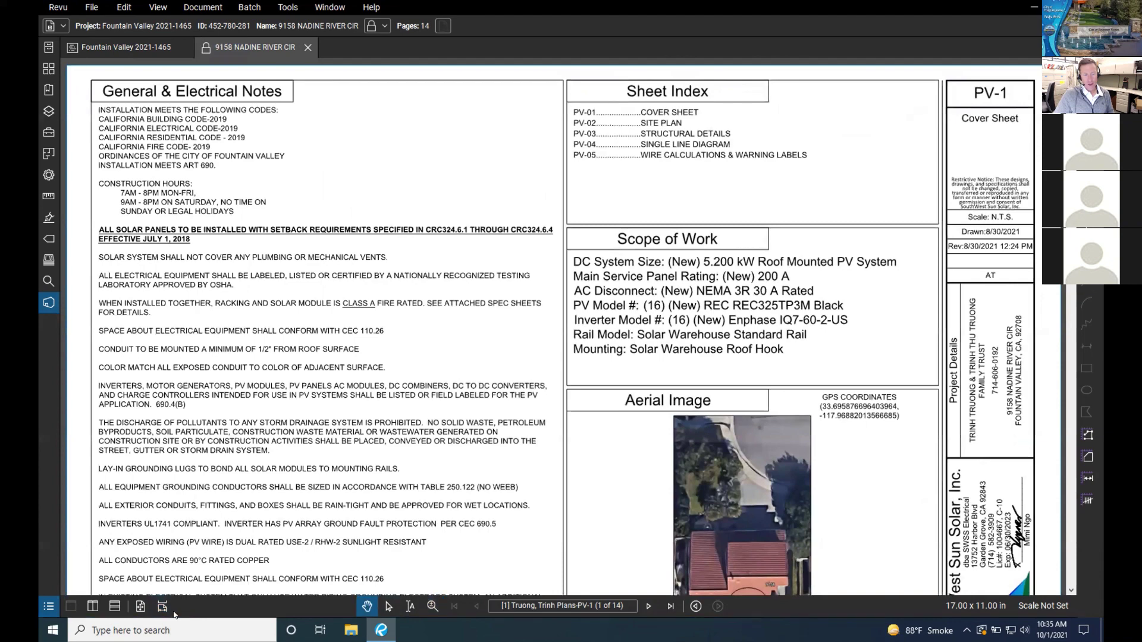
{"action": "left_click", "coordinate": [141, 607]}
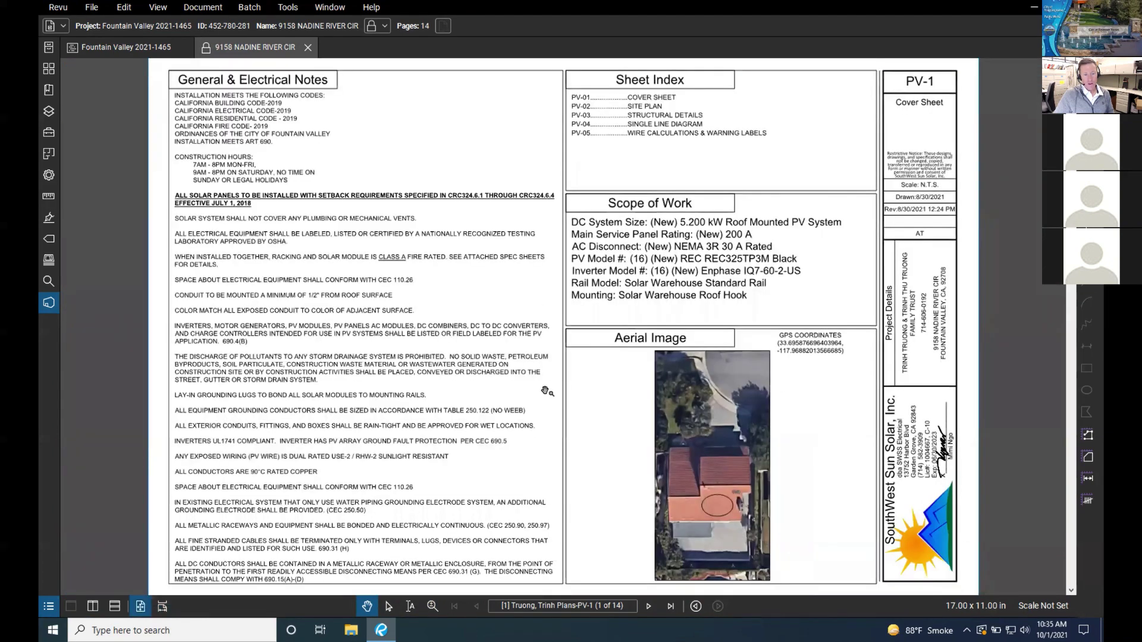
{"action": "scroll", "coordinate": [545, 390], "scroll_direction": "down", "scroll_amount": 1}
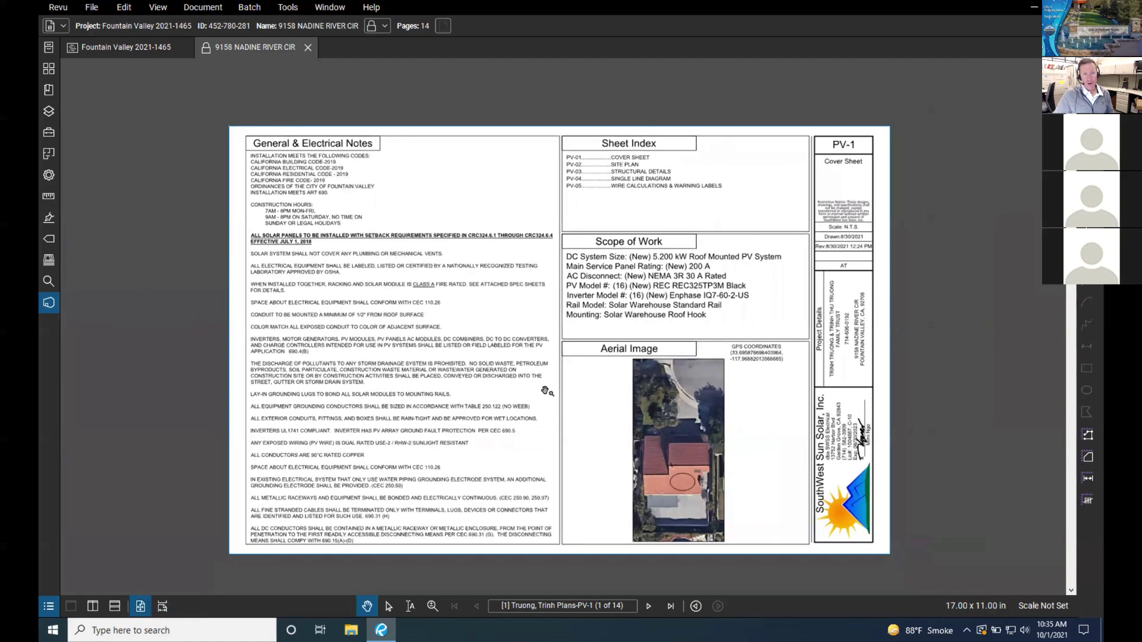
{"action": "scroll", "coordinate": [545, 391], "scroll_direction": "up", "scroll_amount": 2}
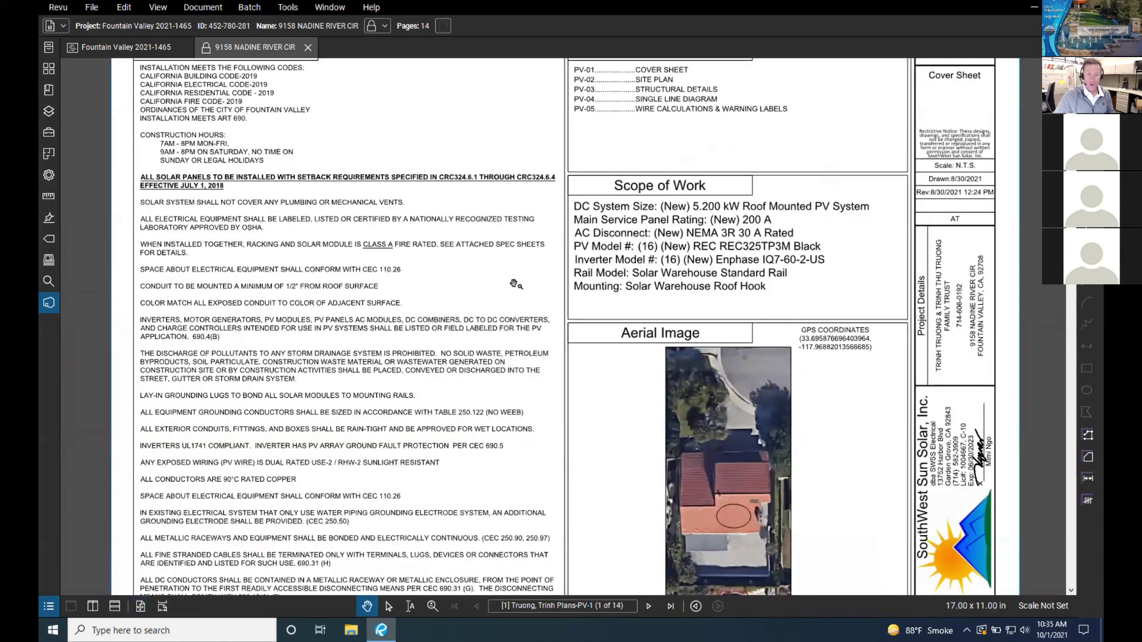
{"action": "scroll", "coordinate": [514, 284], "scroll_direction": "down", "scroll_amount": 1}
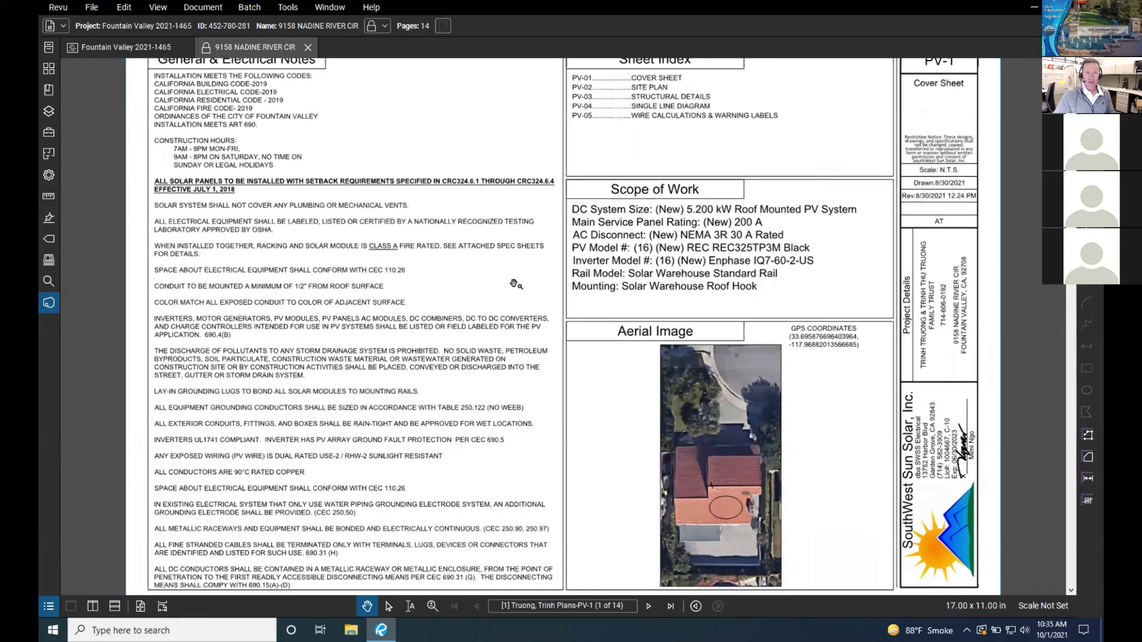
{"action": "scroll", "coordinate": [514, 284], "scroll_direction": "down", "scroll_amount": 2}
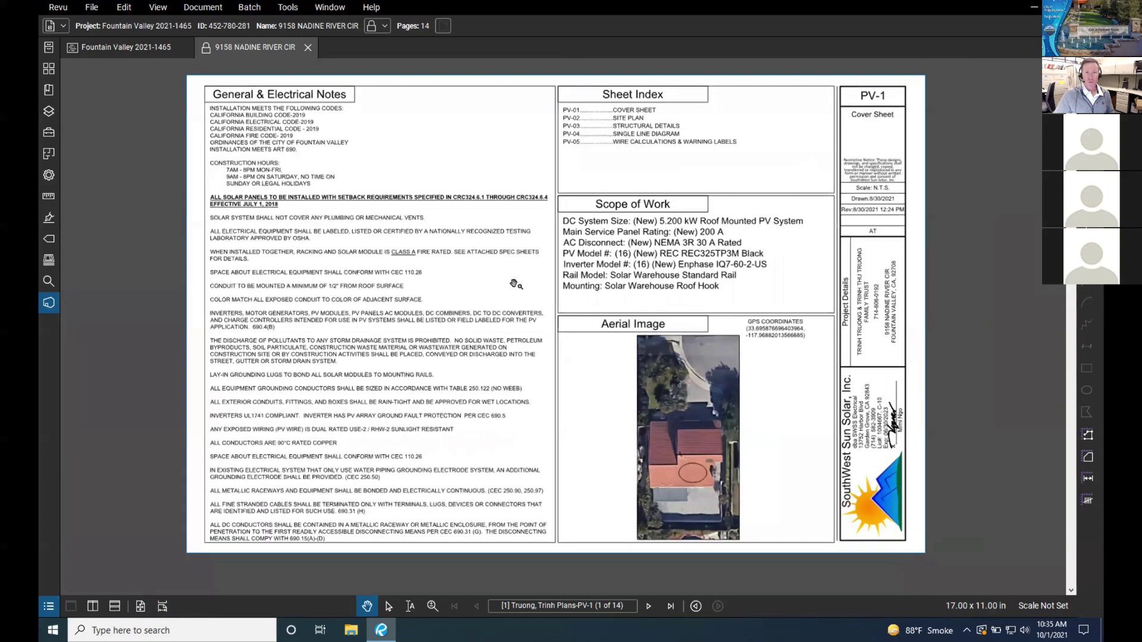
{"action": "scroll", "coordinate": [514, 284], "scroll_direction": "down", "scroll_amount": 1}
{"action": "scroll", "coordinate": [514, 284], "scroll_direction": "up", "scroll_amount": 2}
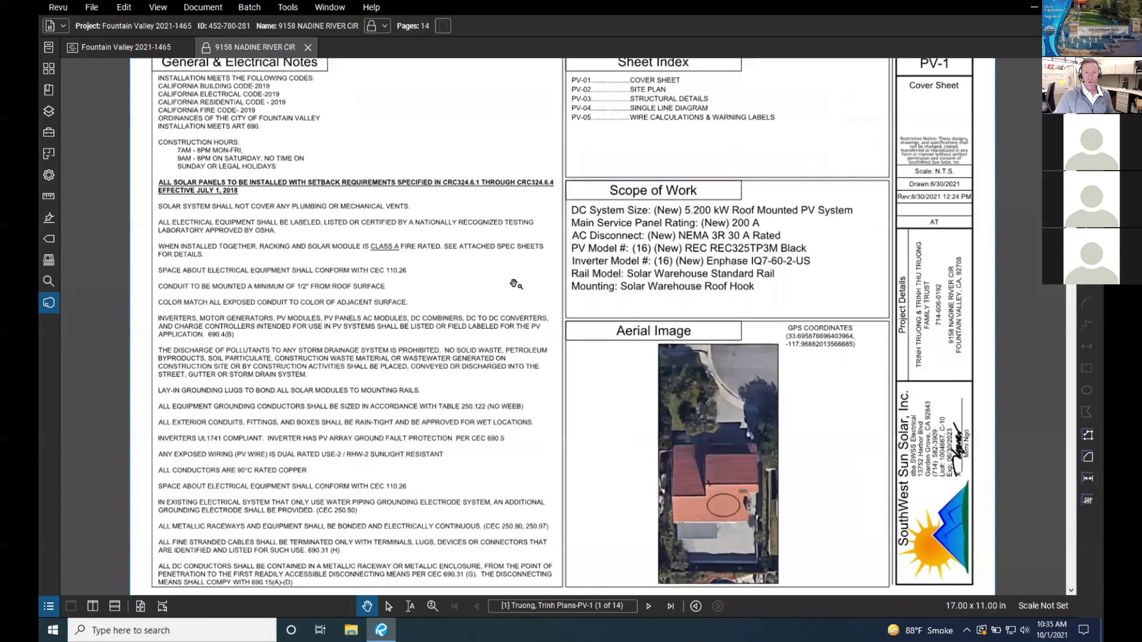
{"action": "scroll", "coordinate": [514, 284], "scroll_direction": "up", "scroll_amount": 1}
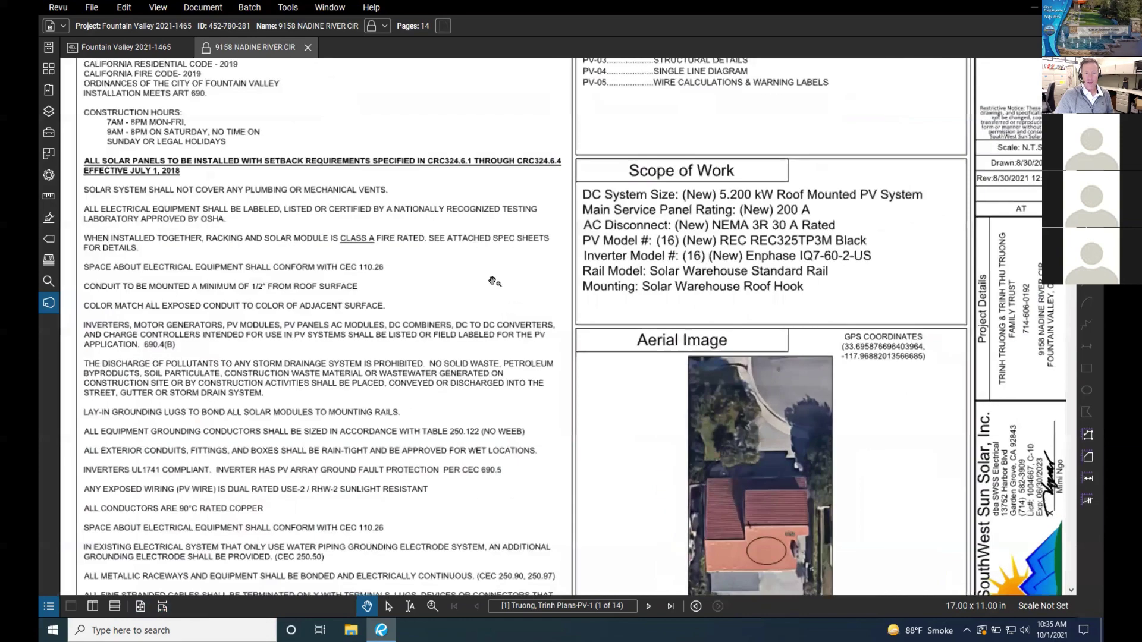
{"action": "scroll", "coordinate": [513, 284], "scroll_direction": "up", "scroll_amount": 1}
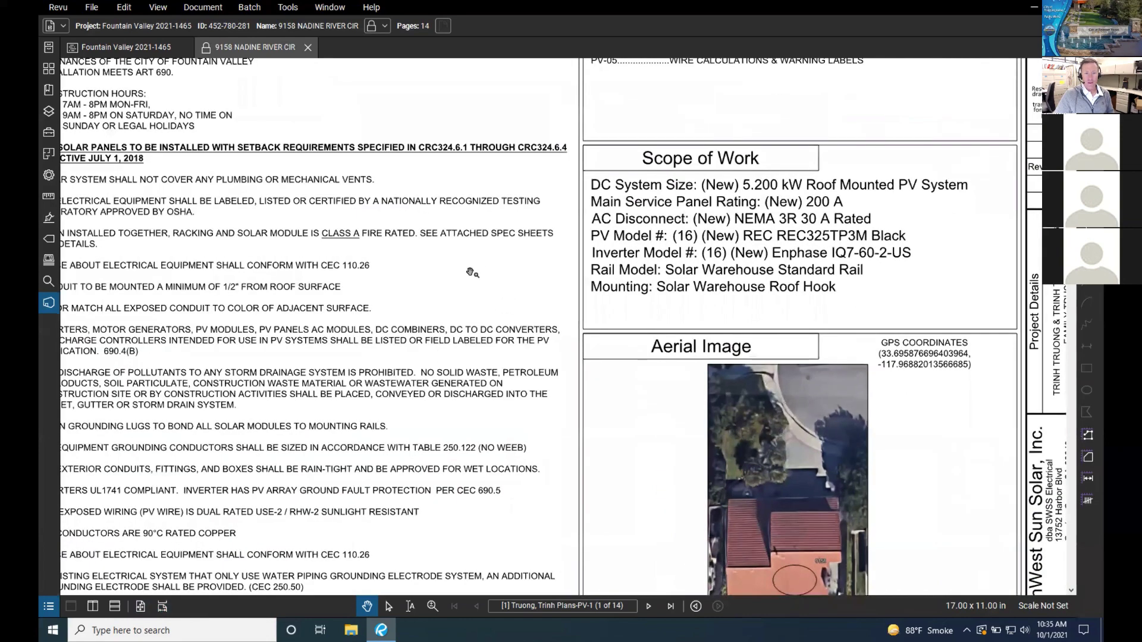
{"action": "left_click", "coordinate": [163, 606]}
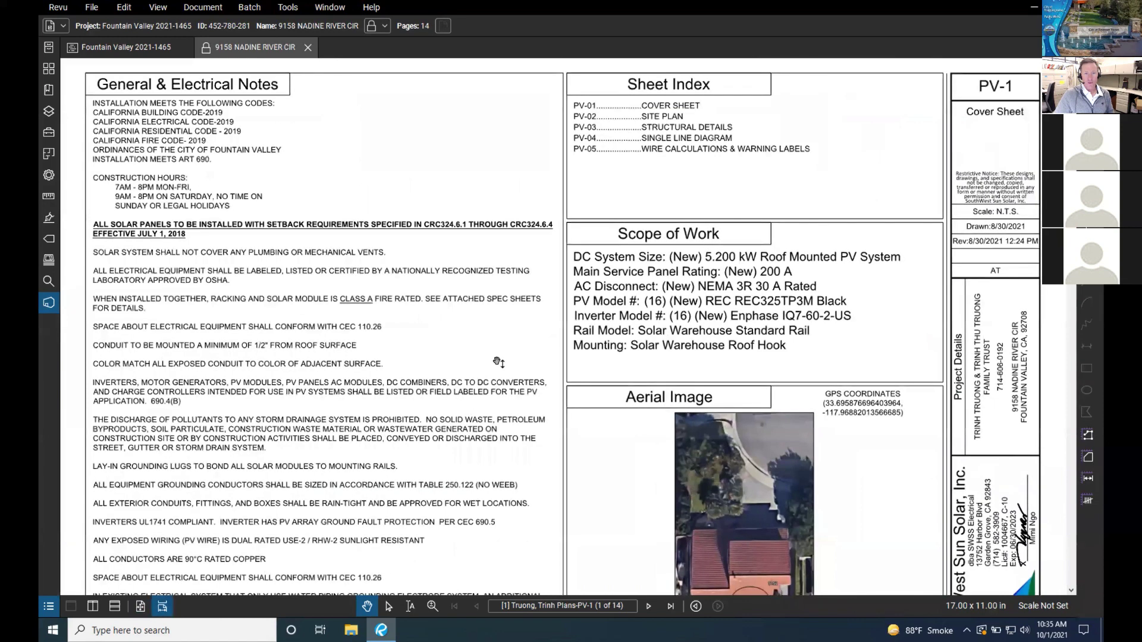
{"action": "left_click_drag", "start_coordinate": [498, 362], "coordinate": [500, 312]}
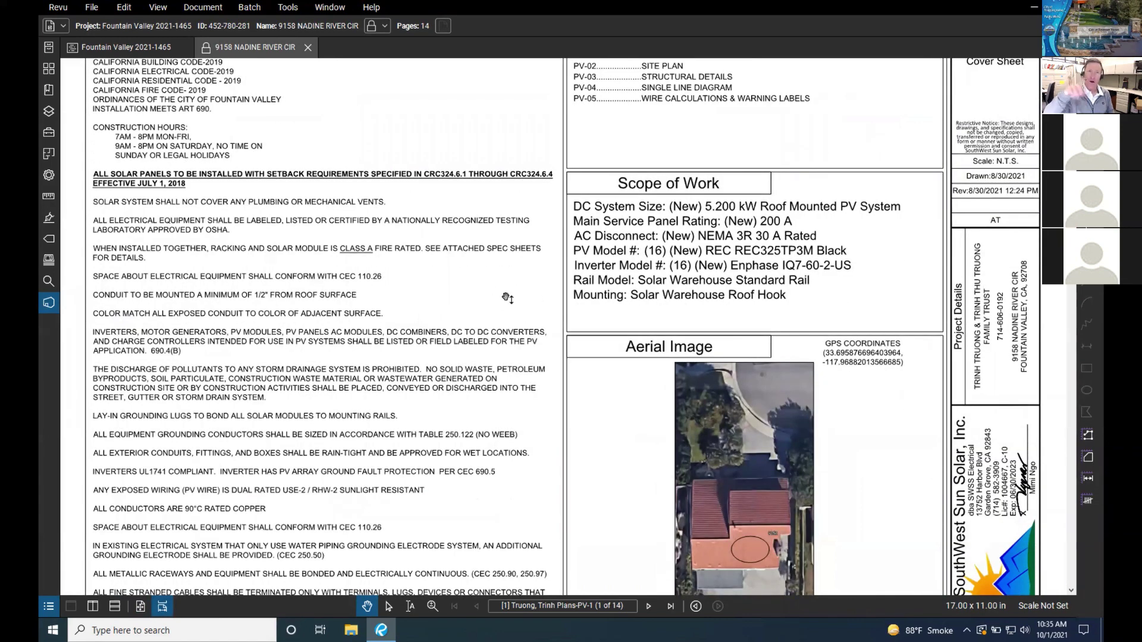
{"action": "scroll", "coordinate": [506, 297], "scroll_direction": "down", "scroll_amount": 5}
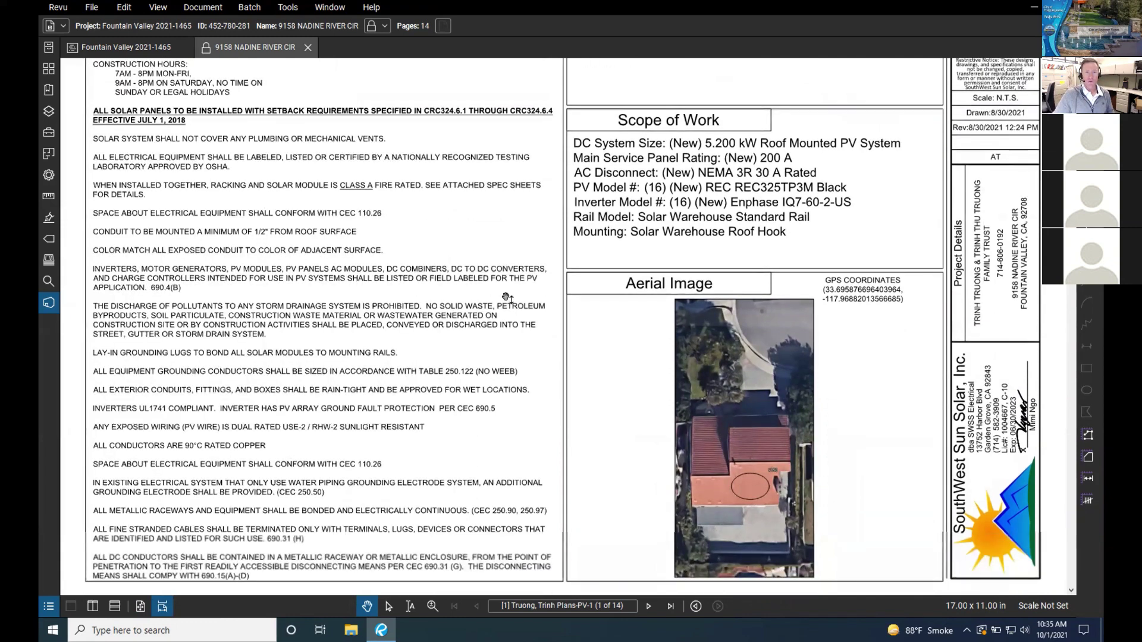
{"action": "scroll", "coordinate": [506, 297], "scroll_direction": "down", "scroll_amount": 4}
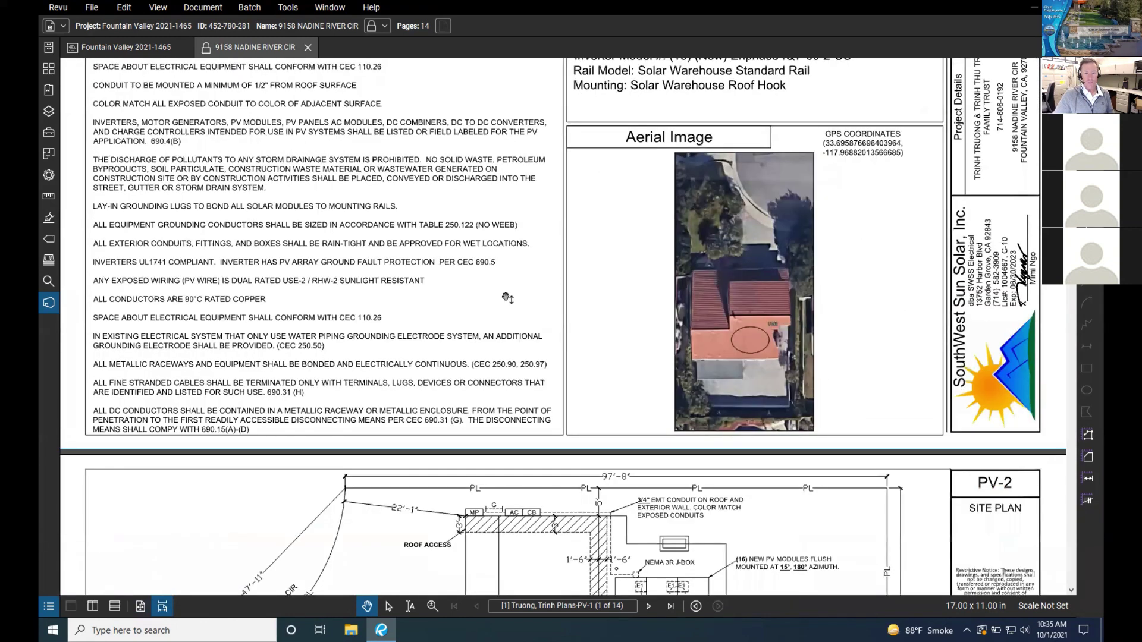
{"action": "scroll", "coordinate": [506, 297], "scroll_direction": "up", "scroll_amount": 6}
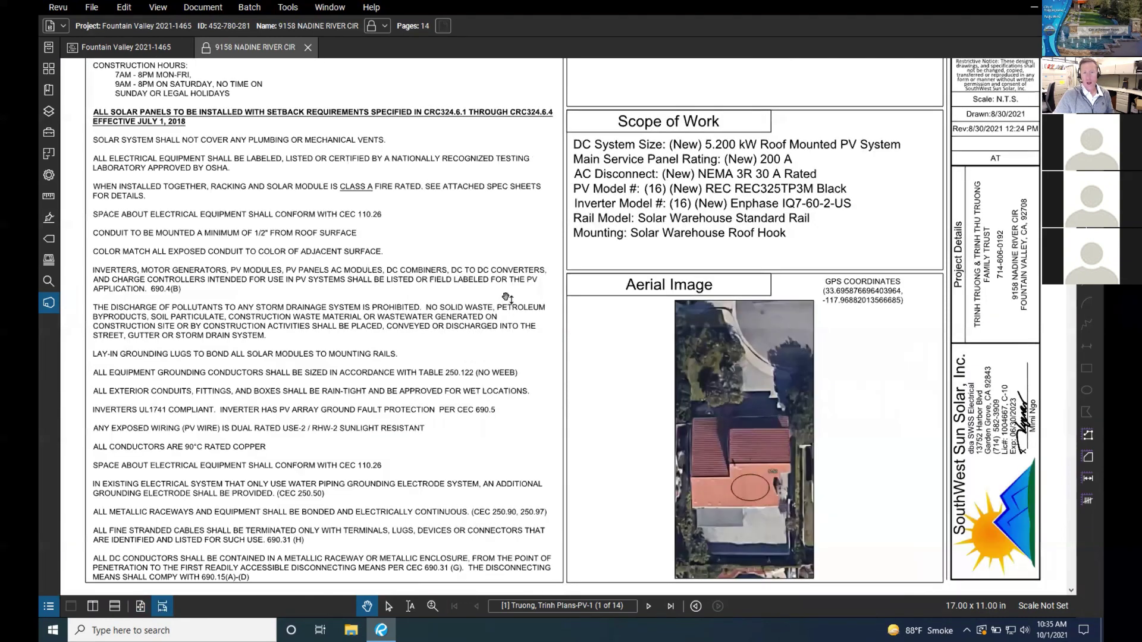
{"action": "scroll", "coordinate": [308, 429], "scroll_direction": "up", "scroll_amount": 4}
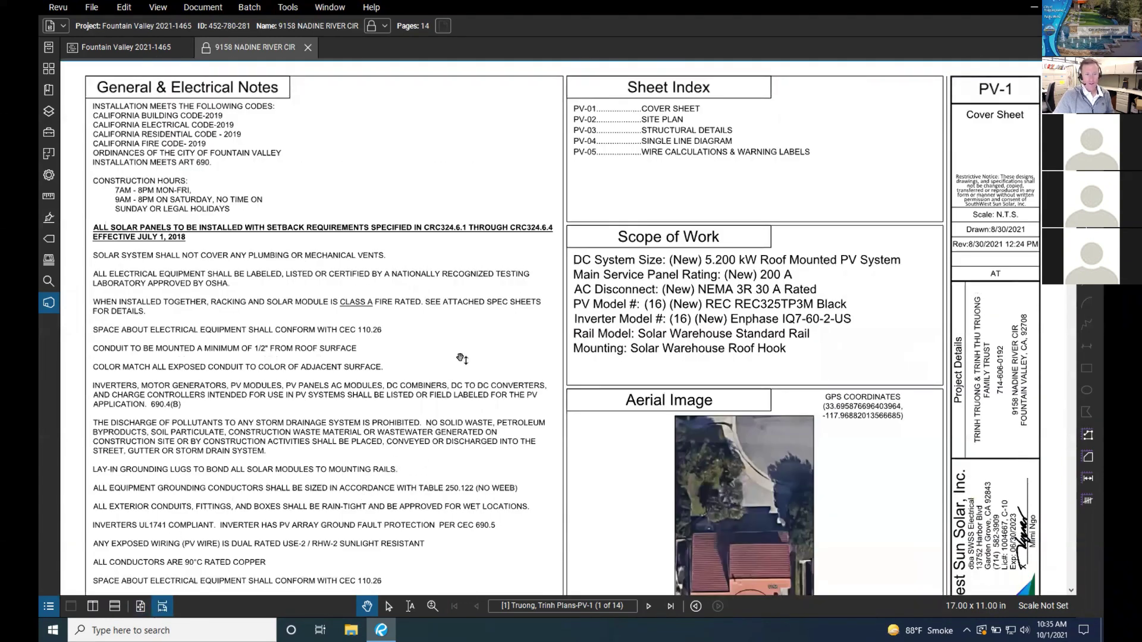
{"action": "left_click", "coordinate": [139, 606]}
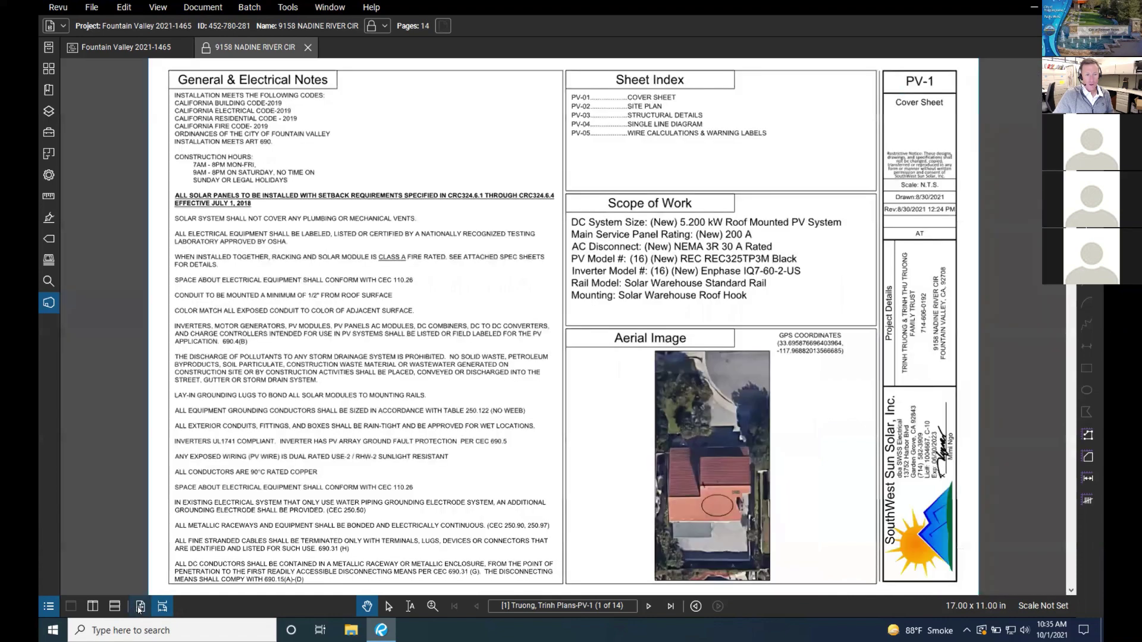
{"action": "scroll", "coordinate": [510, 397], "scroll_direction": "down", "scroll_amount": 1}
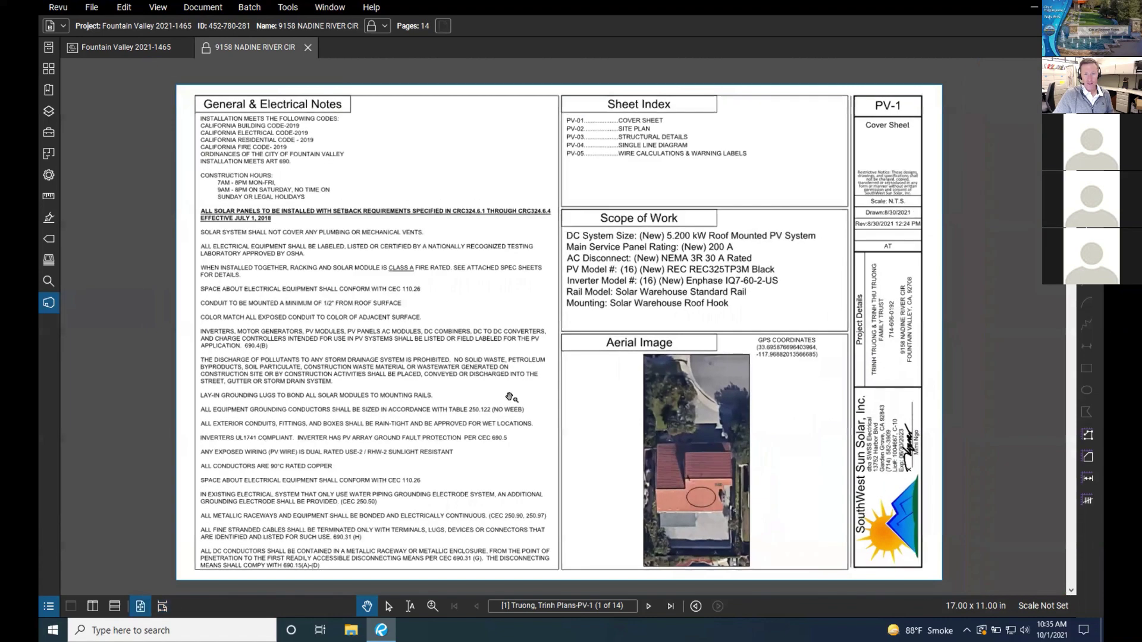
{"action": "scroll", "coordinate": [509, 397], "scroll_direction": "up", "scroll_amount": 1}
{"action": "scroll", "coordinate": [510, 398], "scroll_direction": "down", "scroll_amount": 1}
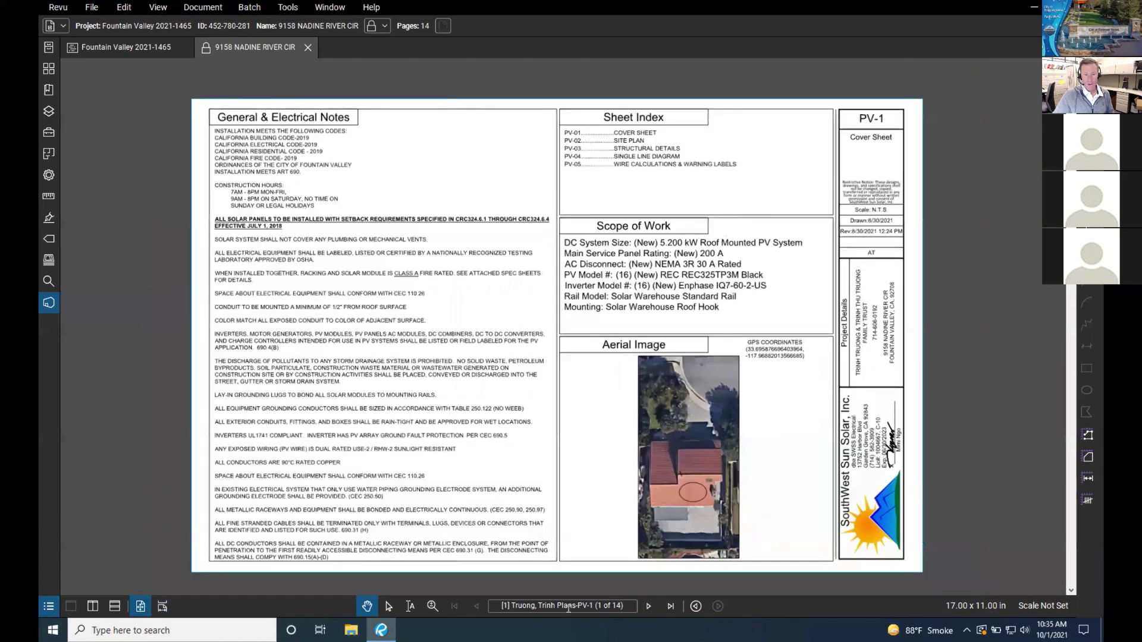
{"action": "left_click", "coordinate": [648, 607]}
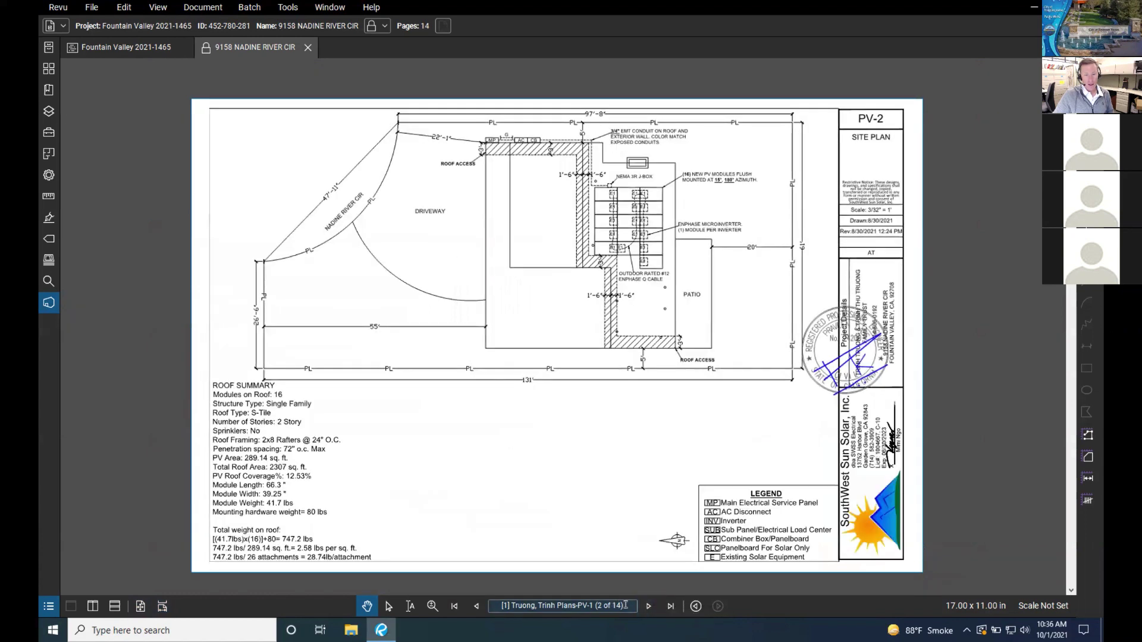
{"action": "left_click", "coordinate": [624, 604]}
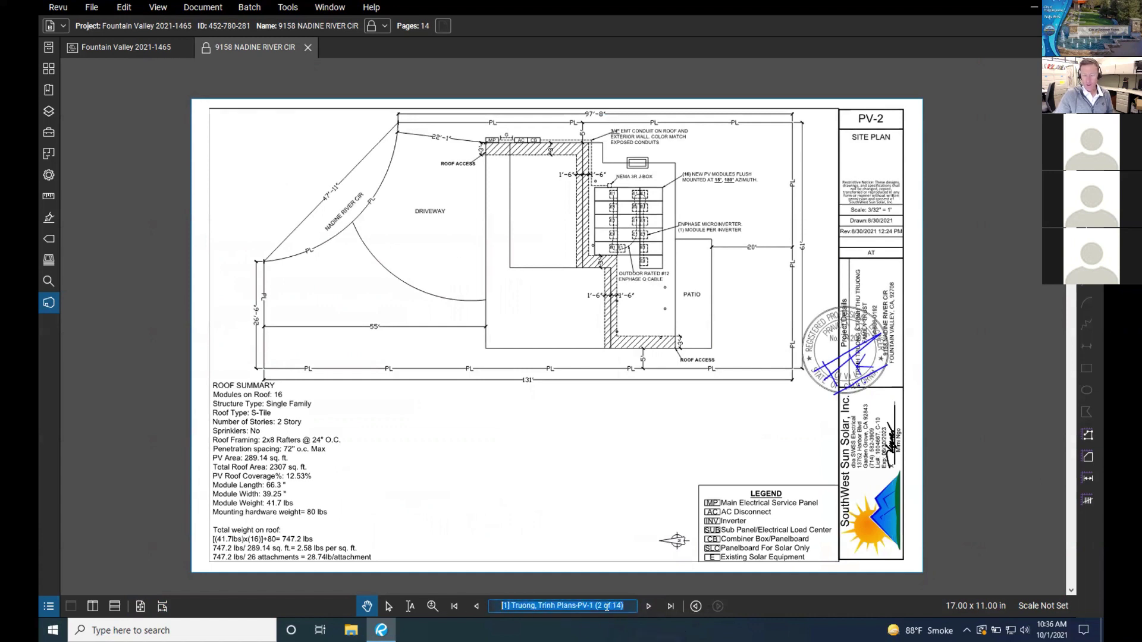
{"action": "type", "text": "8"}
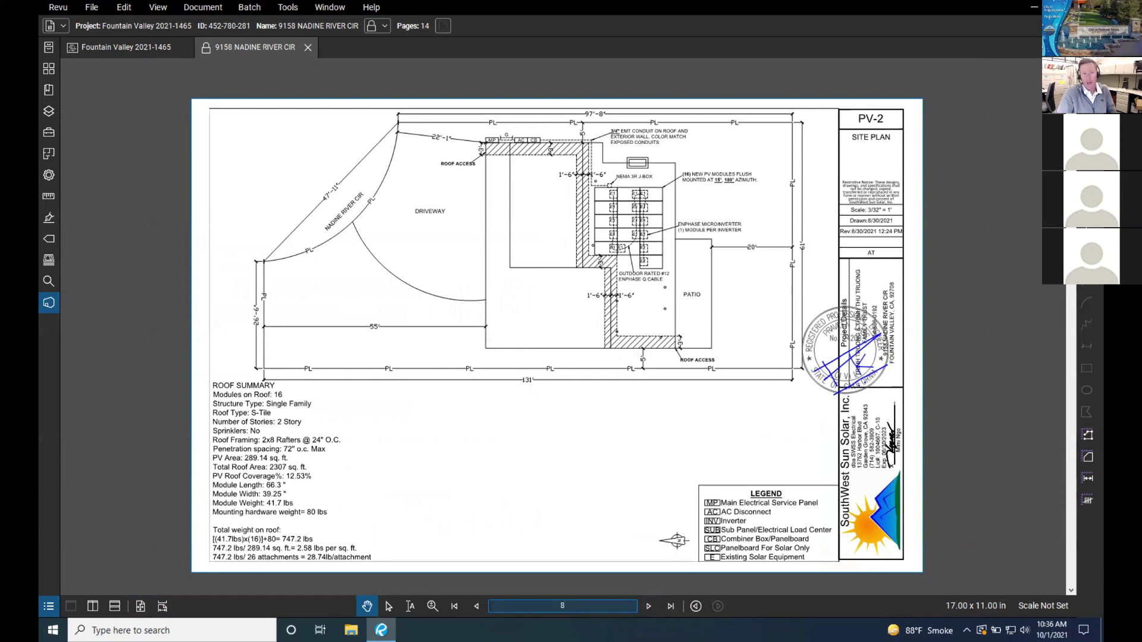
{"action": "key", "text": "Return"}
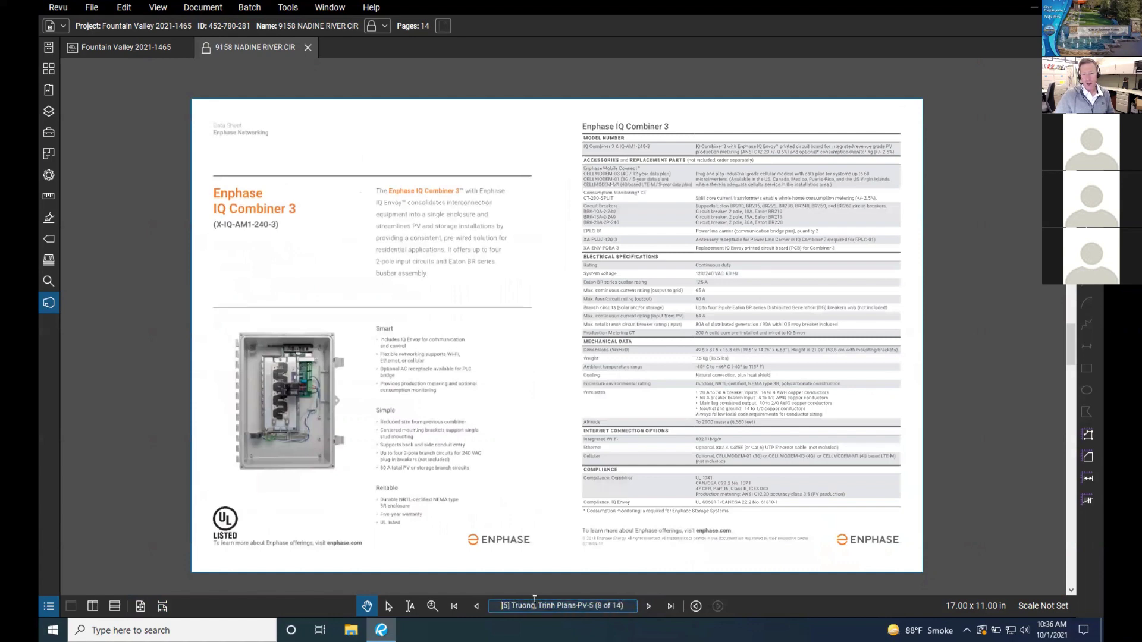
{"action": "left_click", "coordinate": [627, 605]}
{"action": "type", "text": "14"}
{"action": "key", "text": "Return"}
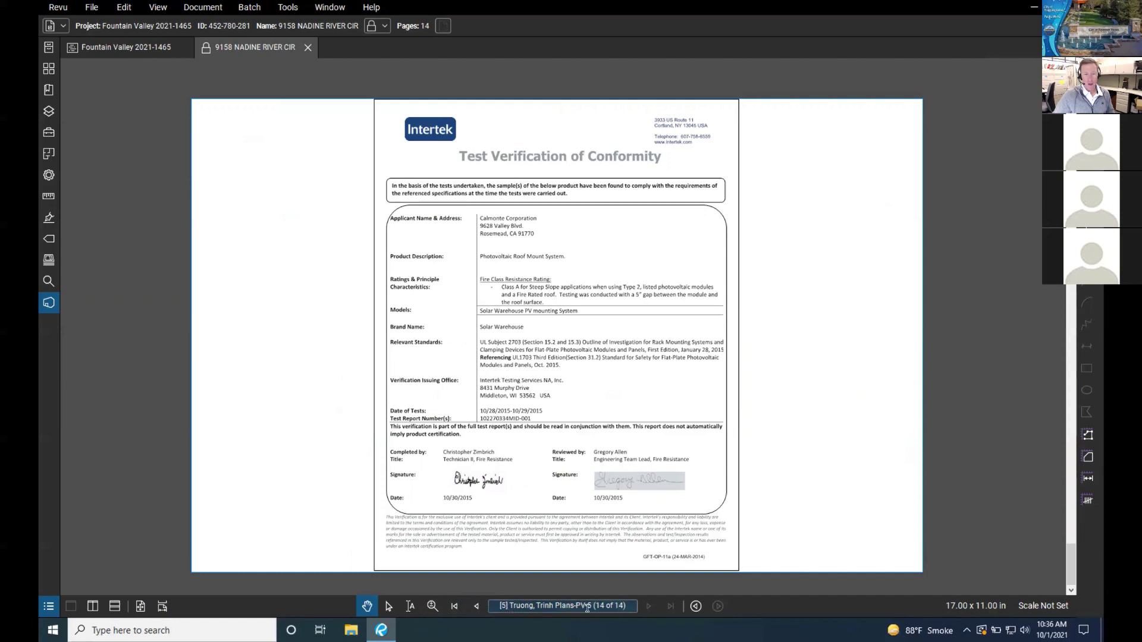
{"action": "left_click", "coordinate": [454, 606]}
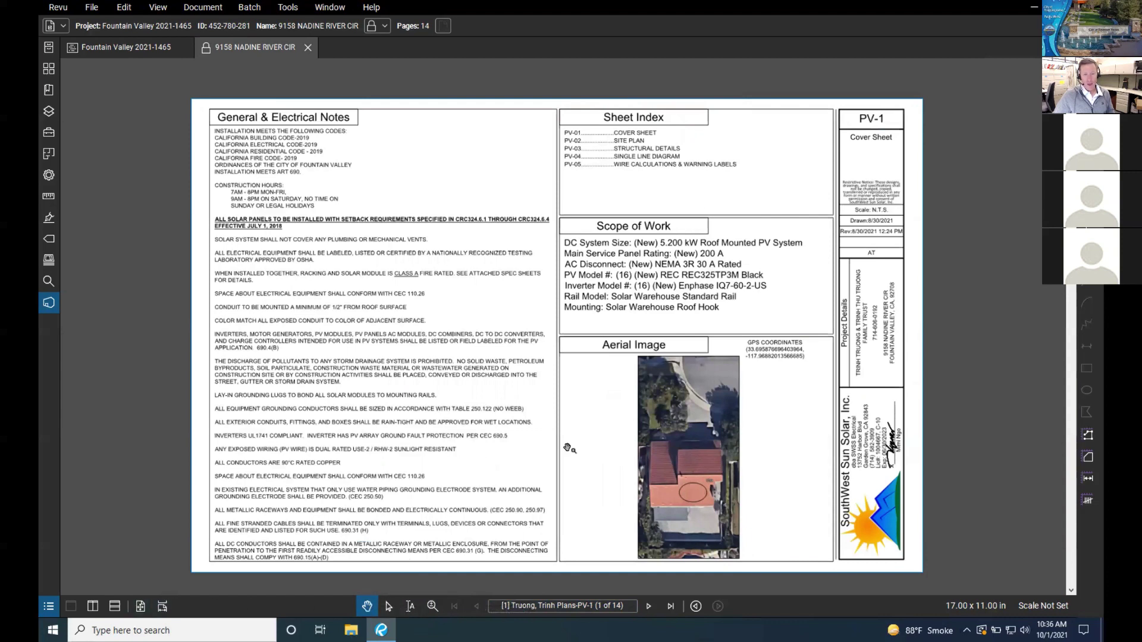
{"action": "left_click_drag", "start_coordinate": [580, 433], "coordinate": [556, 476]}
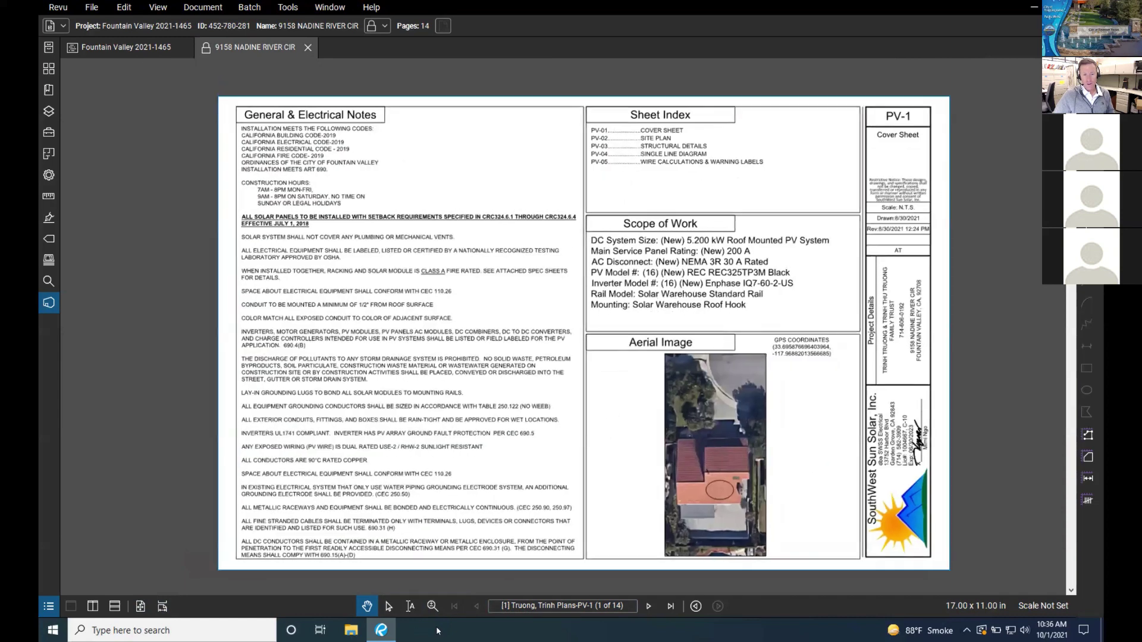
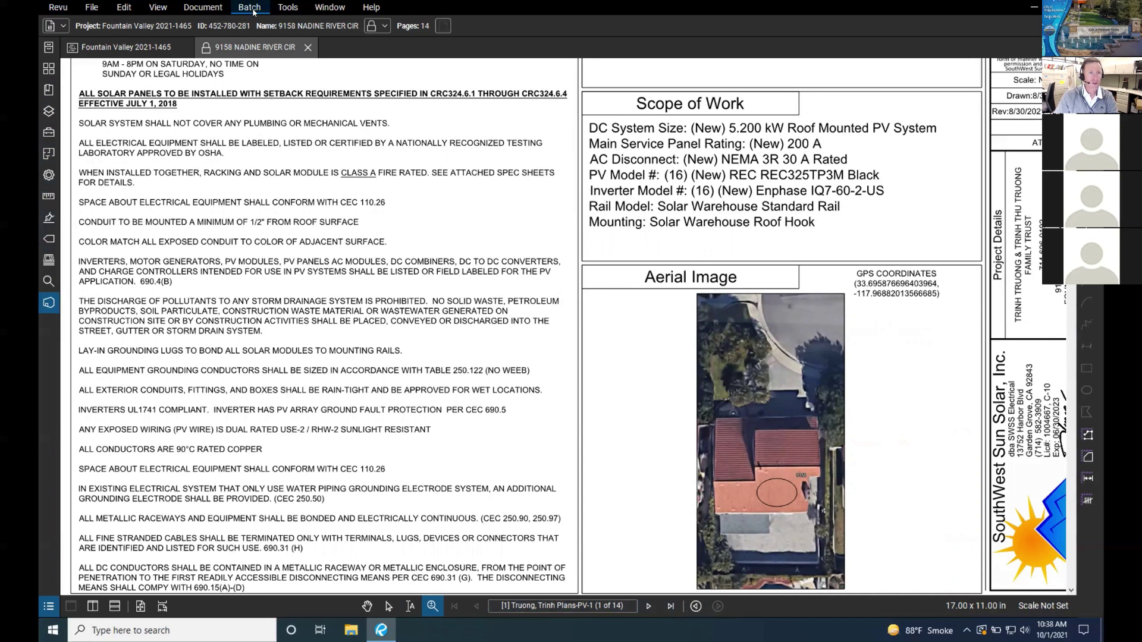
Step: Switch the plan set's page layout to Side-by-Side from the View menu
{"action": "left_click", "coordinate": [213, 10]}
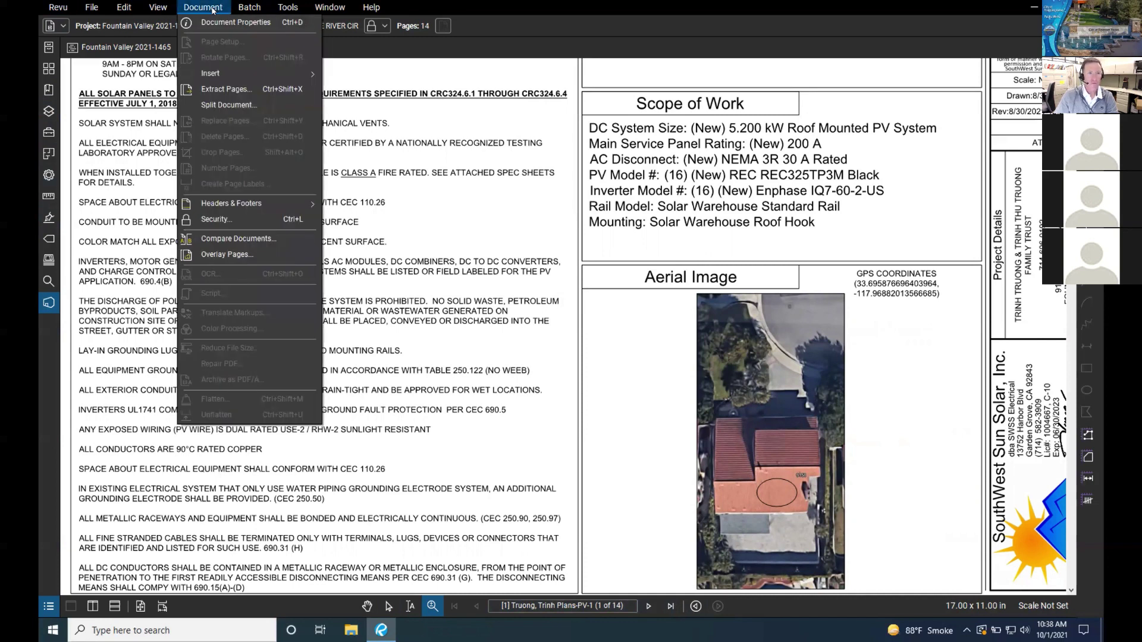
{"action": "mouse_move", "coordinate": [163, 9]}
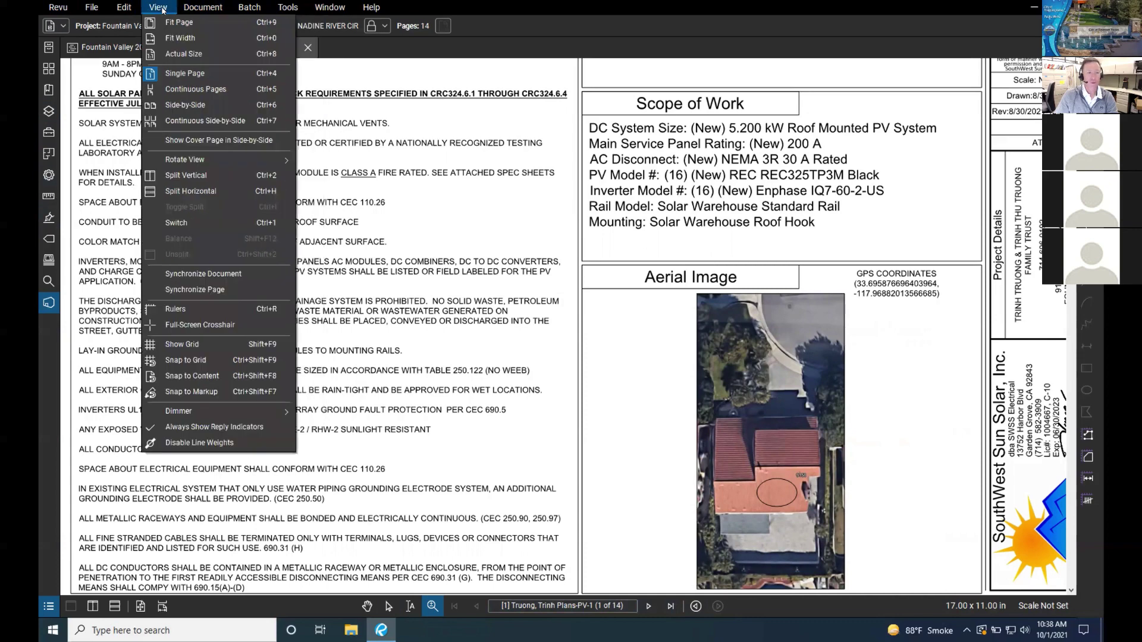
{"action": "left_click", "coordinate": [376, 127]}
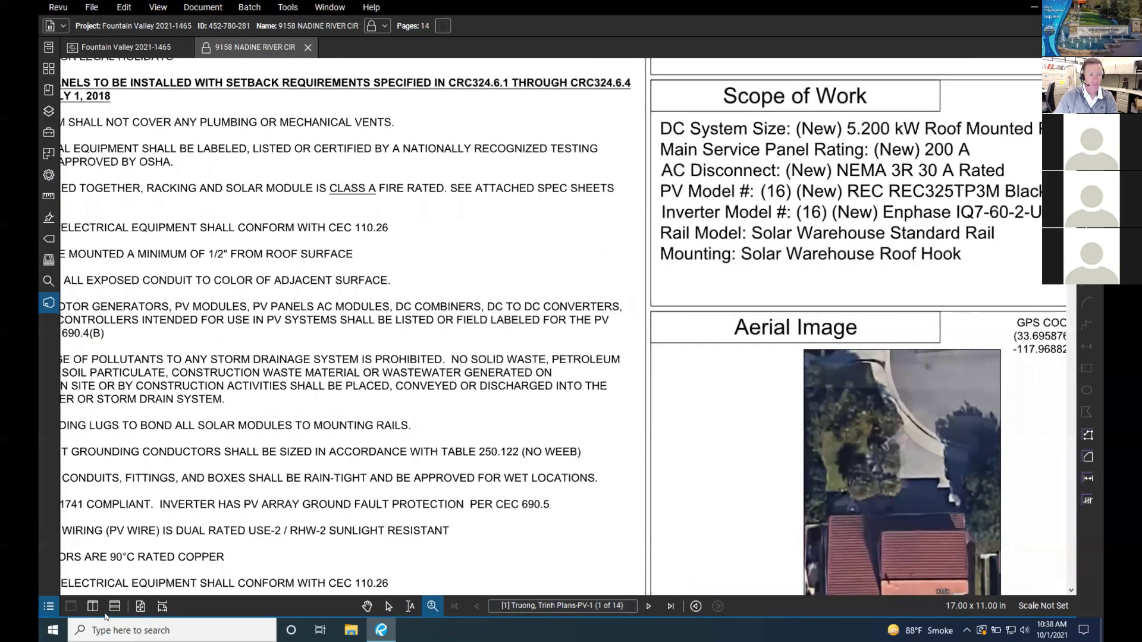
{"action": "left_click", "coordinate": [158, 7]}
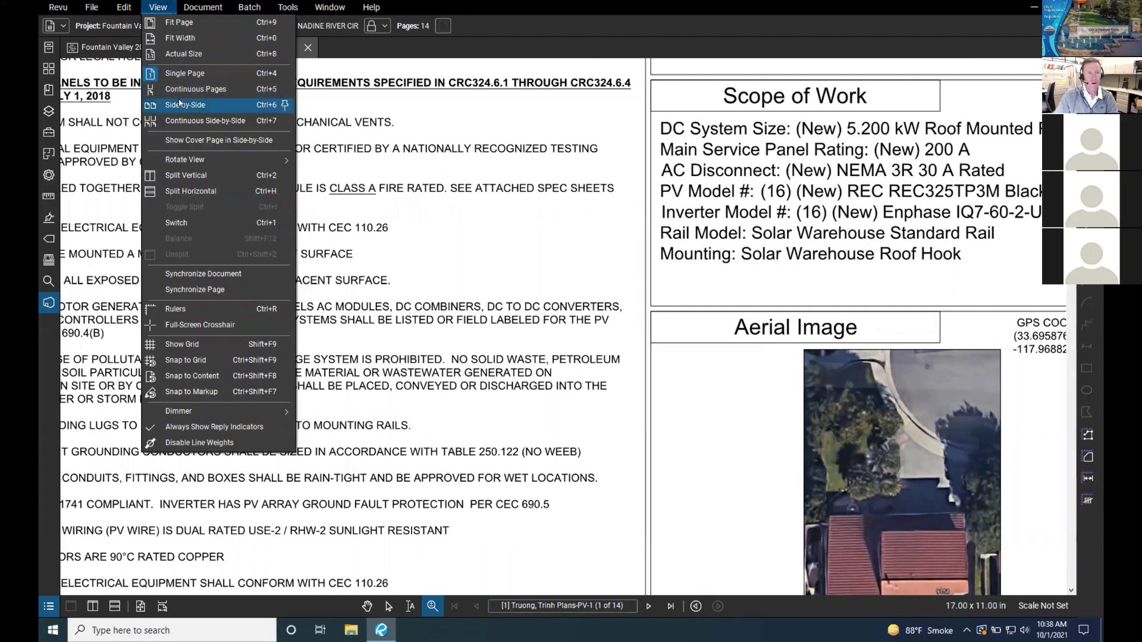
{"action": "left_click", "coordinate": [179, 106]}
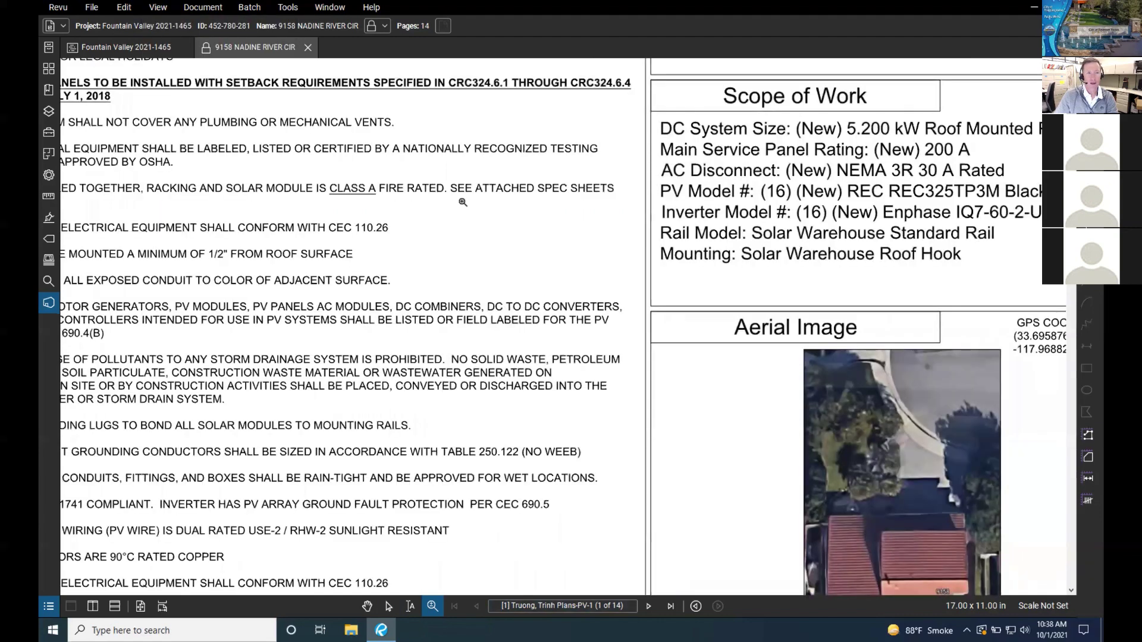
{"action": "scroll", "coordinate": [463, 203], "scroll_direction": "down", "scroll_amount": 2}
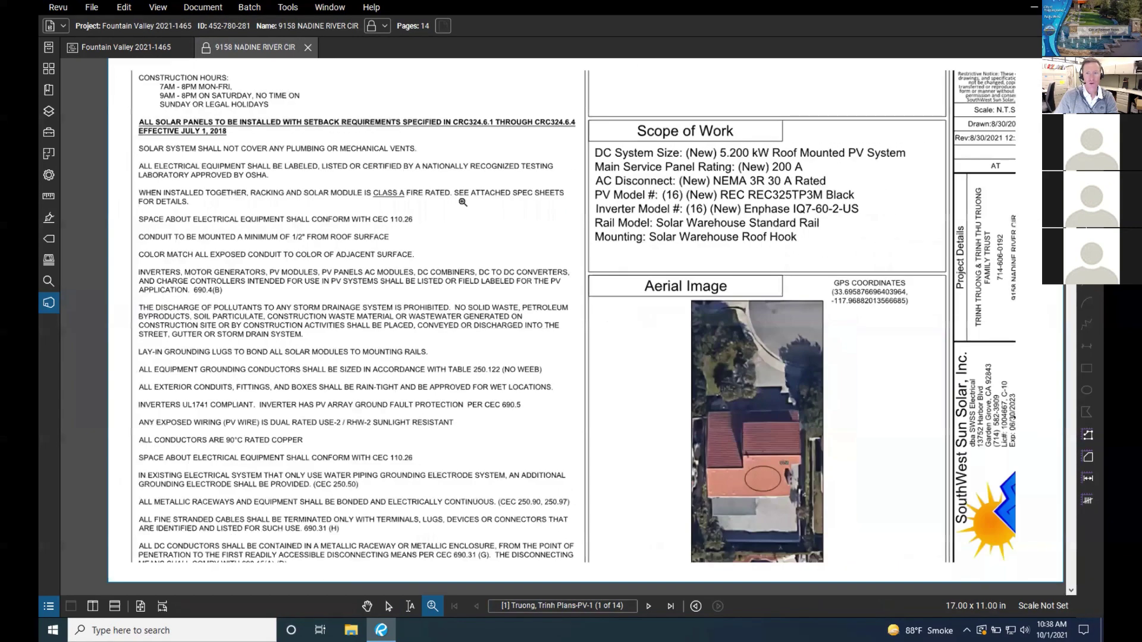
Step: Zoom in beside the aerial image and pan the sheet toward the title block
{"action": "scroll", "coordinate": [463, 202], "scroll_direction": "down", "scroll_amount": 1}
{"action": "scroll", "coordinate": [539, 205], "scroll_direction": "down", "scroll_amount": 1}
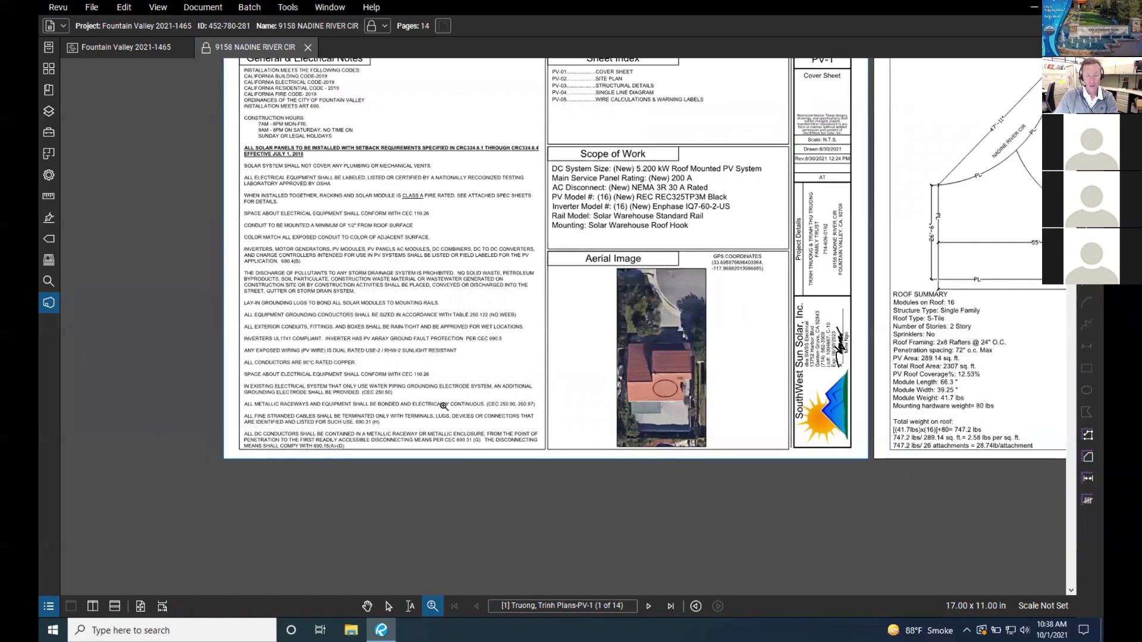
{"action": "left_click_drag", "start_coordinate": [798, 306], "coordinate": [708, 328]}
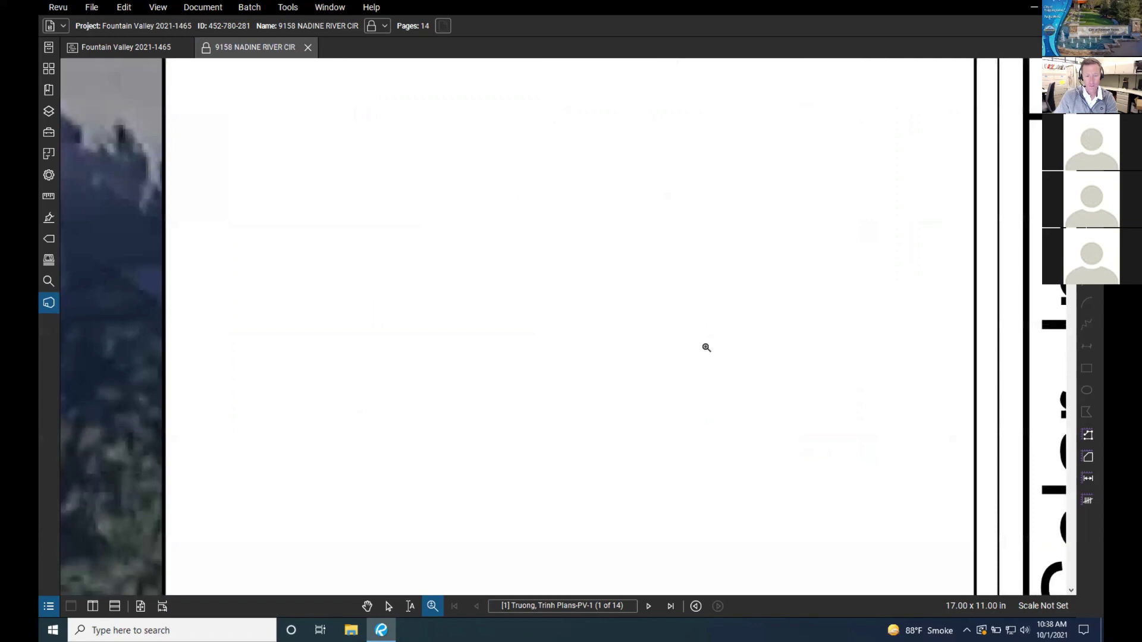
{"action": "key", "text": "v"}
{"action": "left_click_drag", "start_coordinate": [706, 344], "coordinate": [508, 375]}
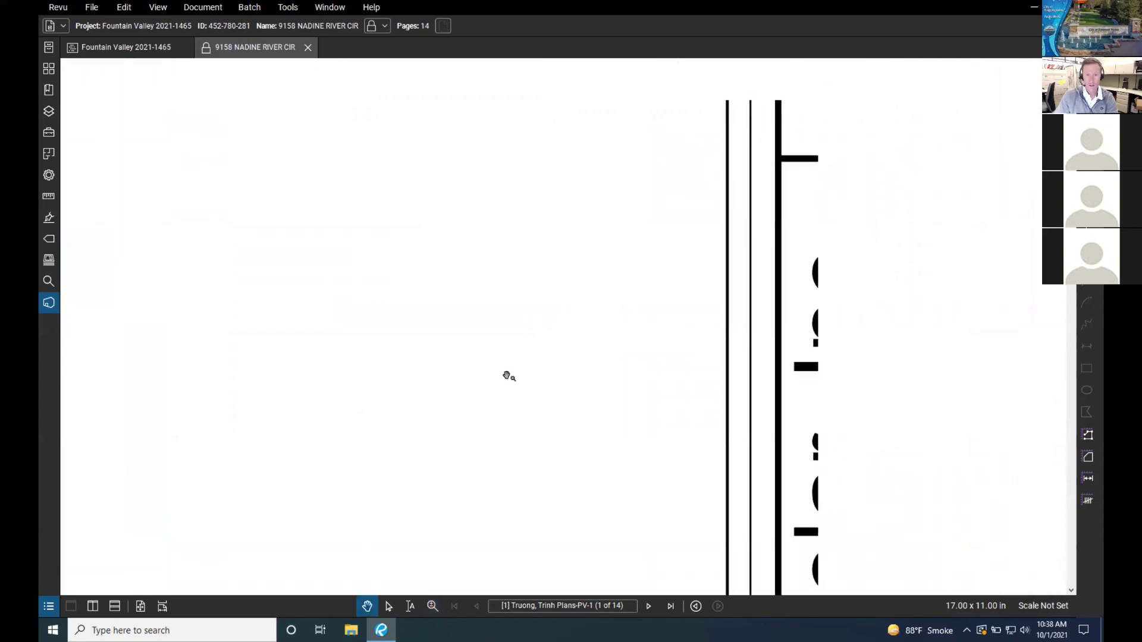
{"action": "scroll", "coordinate": [507, 376], "scroll_direction": "down", "scroll_amount": 1}
{"action": "scroll", "coordinate": [507, 376], "scroll_direction": "down", "scroll_amount": 3}
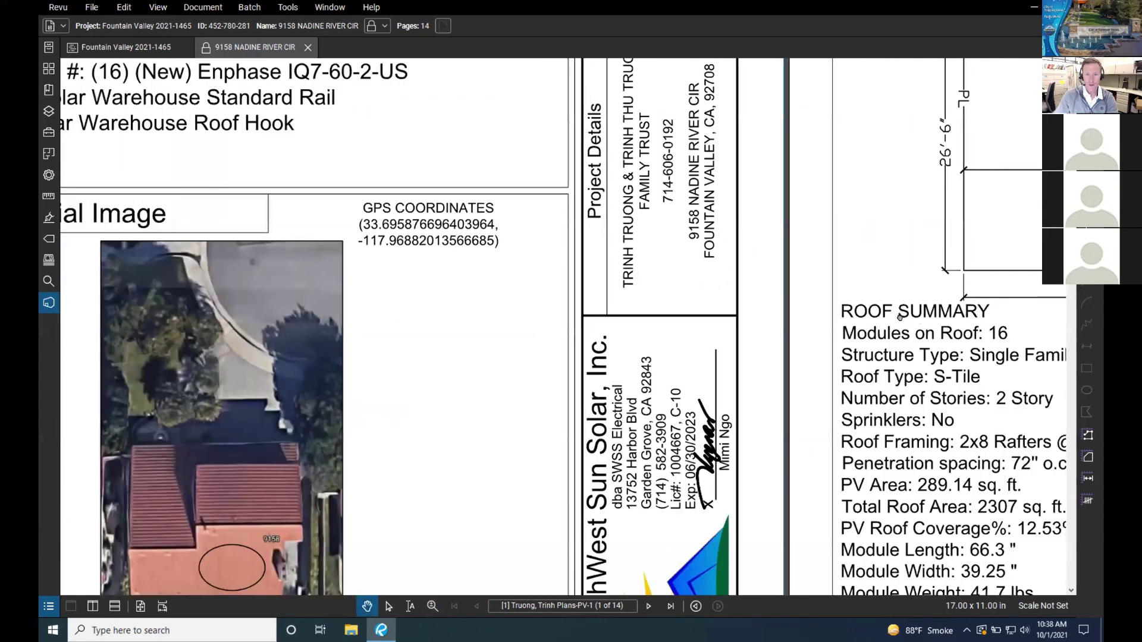
{"action": "scroll", "coordinate": [572, 318], "scroll_direction": "up", "scroll_amount": 2}
{"action": "scroll", "coordinate": [572, 318], "scroll_direction": "down", "scroll_amount": 4}
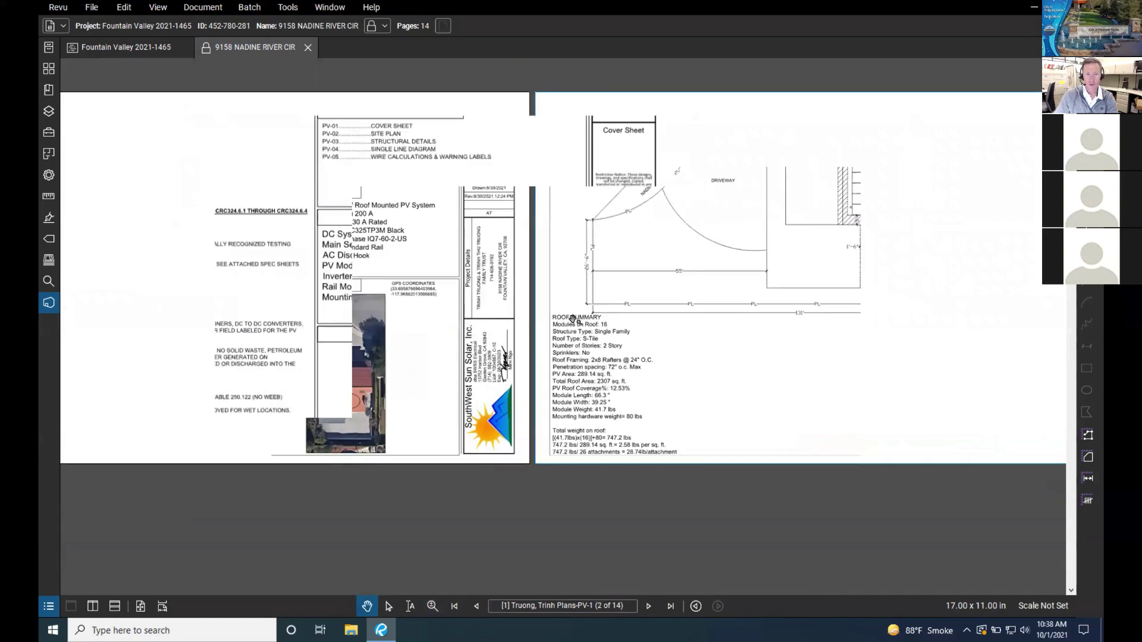
{"action": "scroll", "coordinate": [668, 284], "scroll_direction": "down", "scroll_amount": 2}
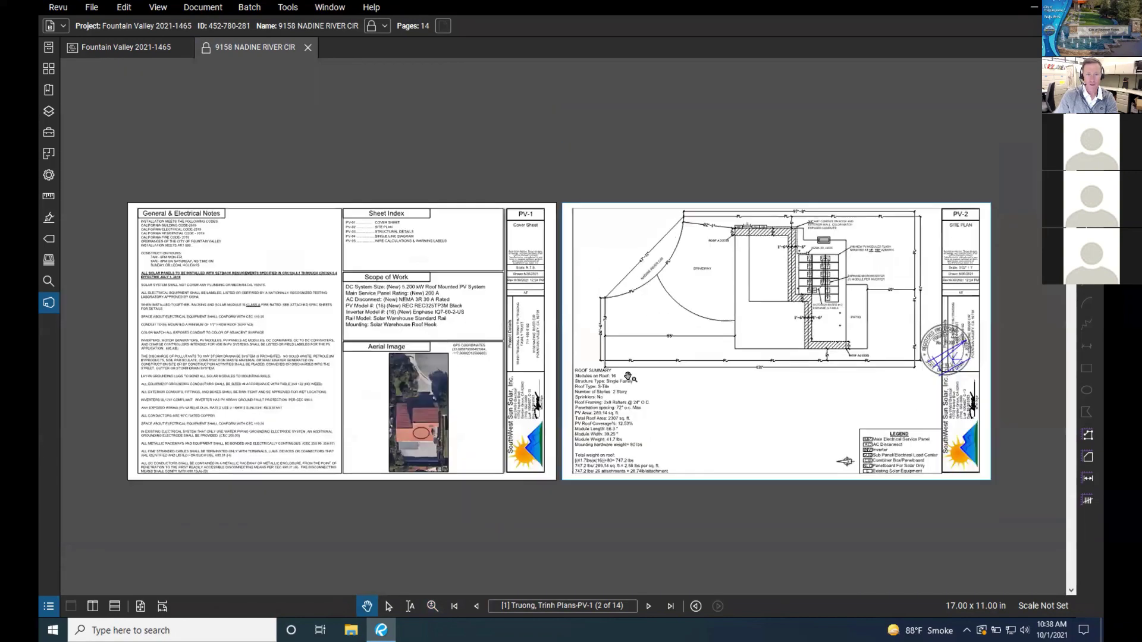
Step: Apply Fit Page so sheets PV-1 and PV-2 both fill the view
{"action": "left_click", "coordinate": [160, 8]}
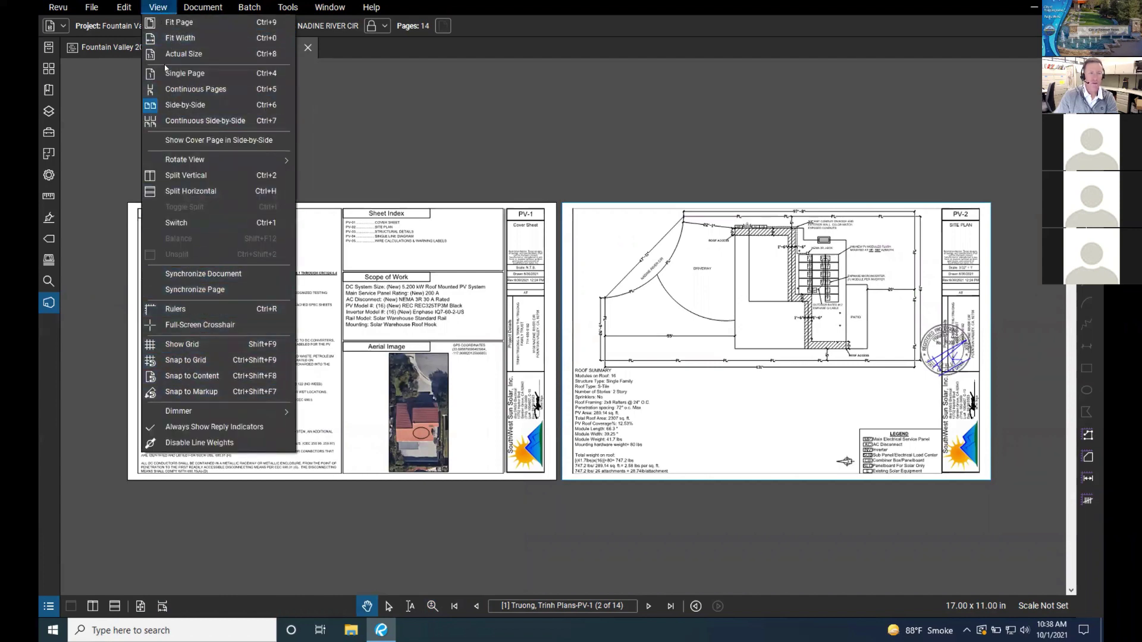
{"action": "left_click", "coordinate": [178, 22]}
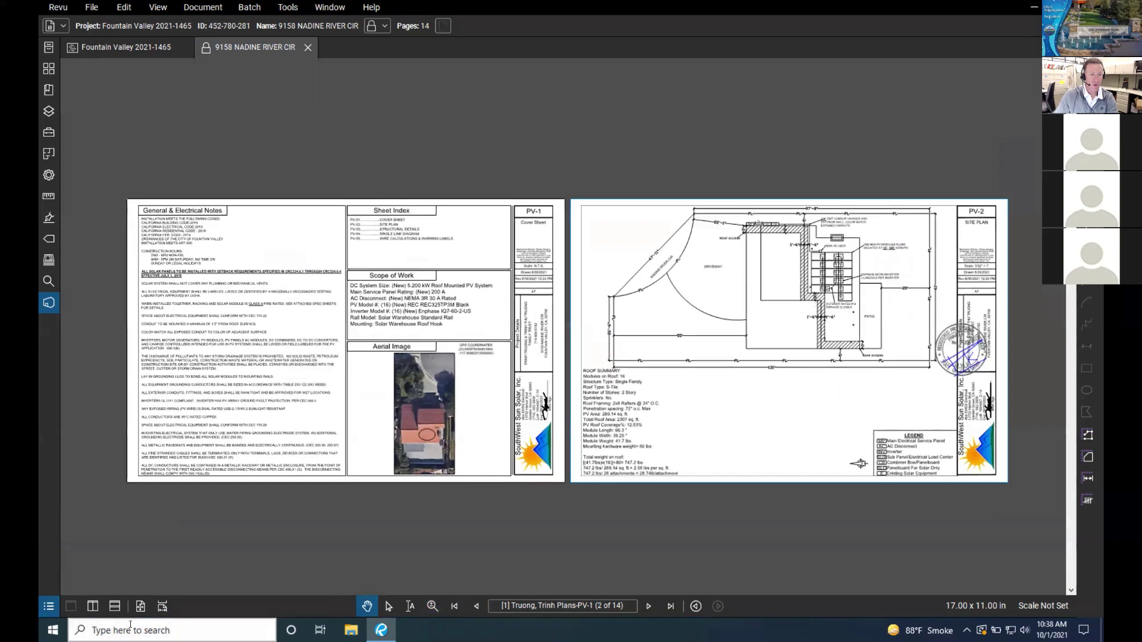
{"action": "scroll", "coordinate": [178, 146], "scroll_direction": "down", "scroll_amount": 1}
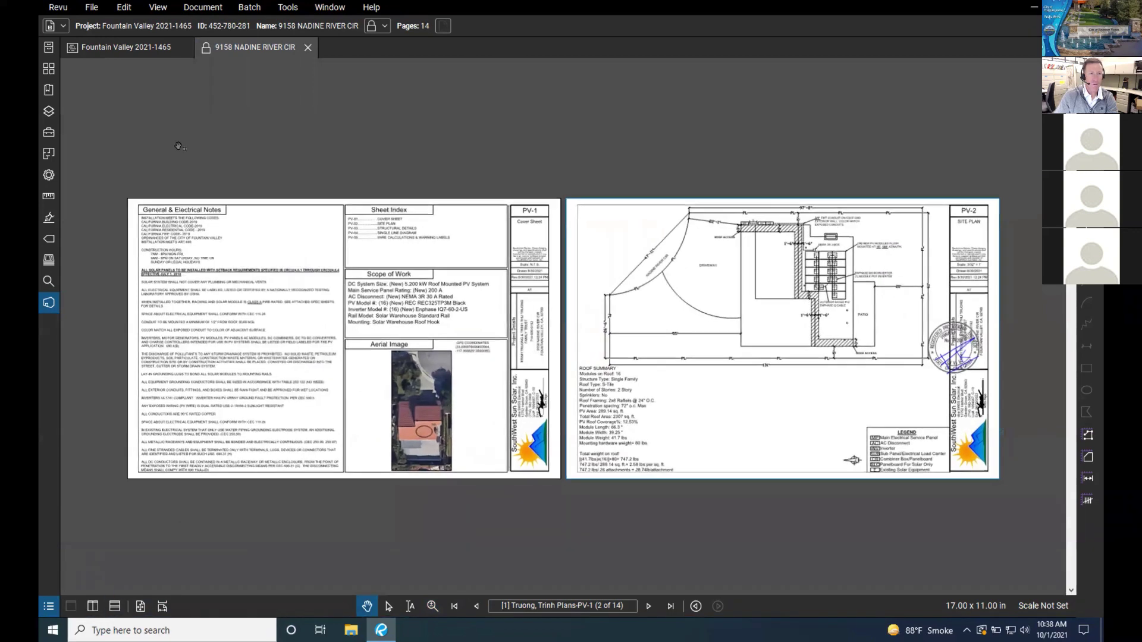
{"action": "scroll", "coordinate": [432, 301], "scroll_direction": "up", "scroll_amount": 2}
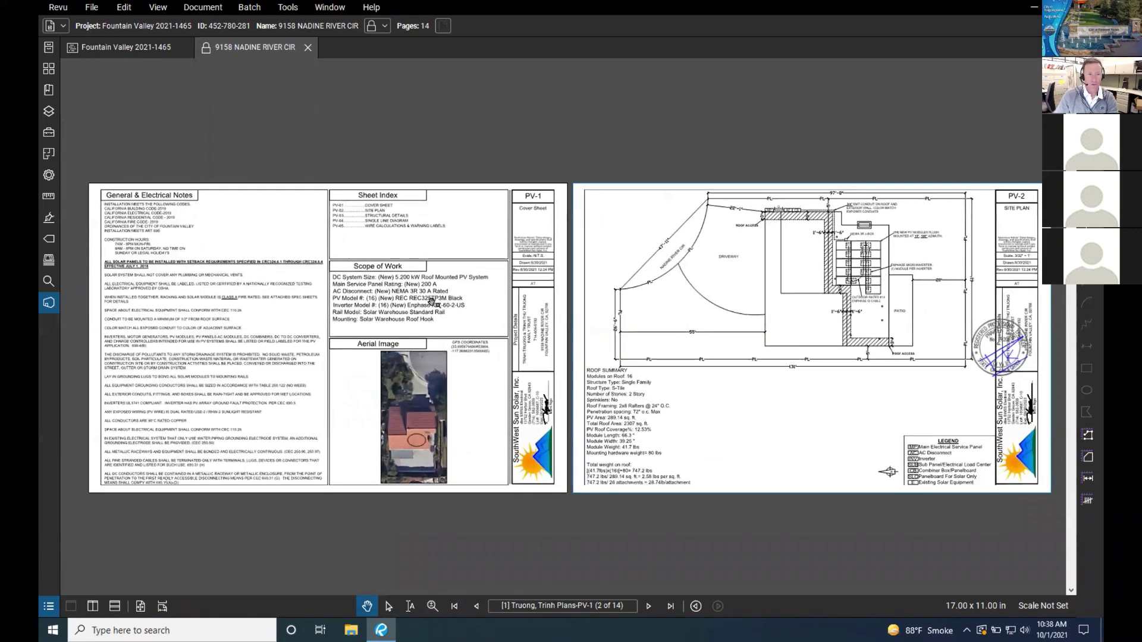
{"action": "left_click", "coordinate": [169, 7]}
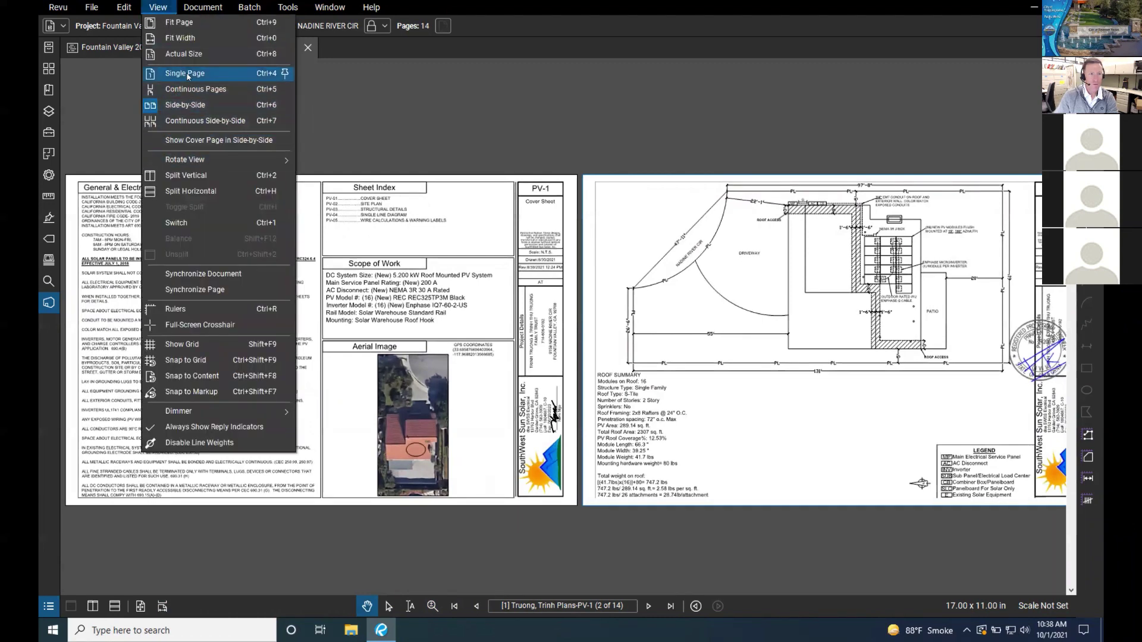
Step: Switch to Single Page and frame the PV-2 roof layout and roof summary legibly
{"action": "left_click", "coordinate": [185, 72]}
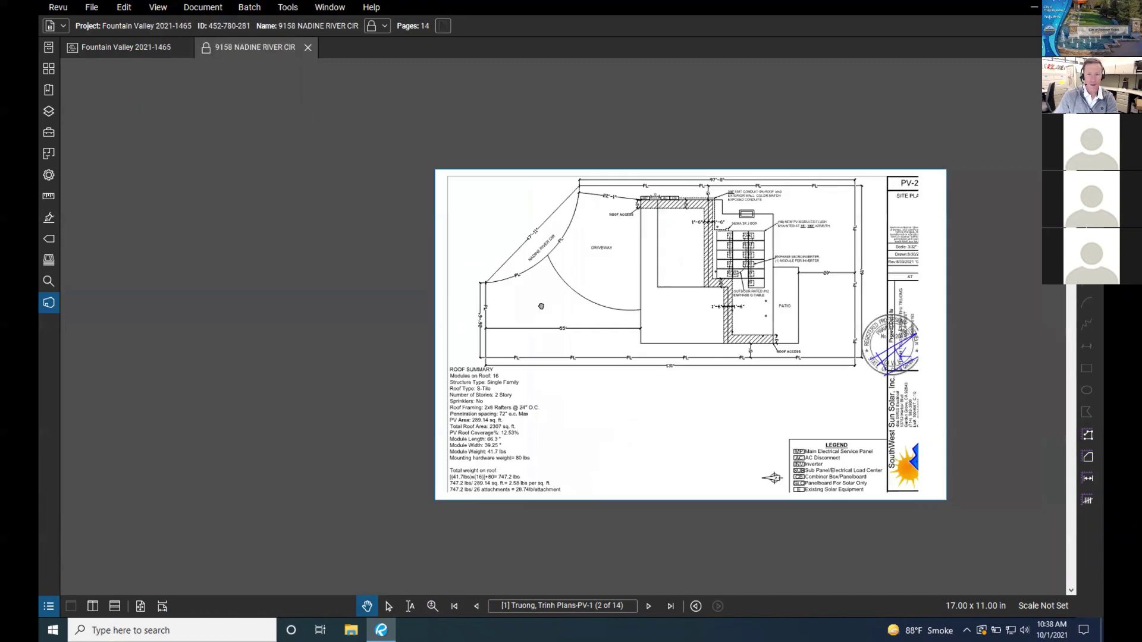
{"action": "scroll", "coordinate": [510, 297], "scroll_direction": "up", "scroll_amount": 5}
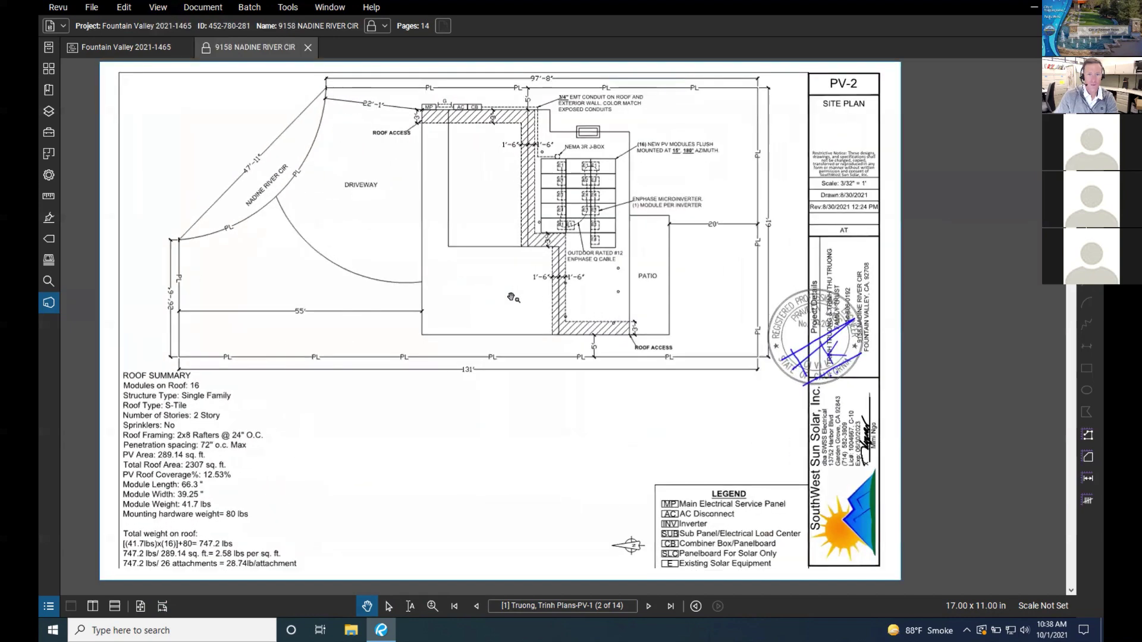
{"action": "scroll", "coordinate": [534, 295], "scroll_direction": "up", "scroll_amount": 4}
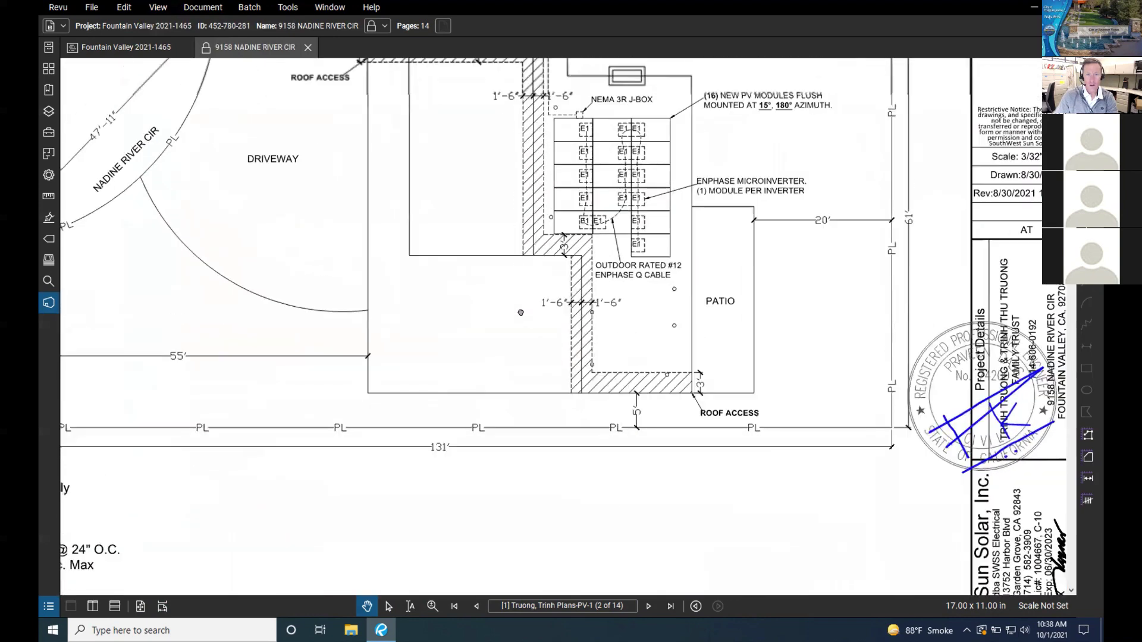
{"action": "scroll", "coordinate": [523, 312], "scroll_direction": "down", "scroll_amount": 4}
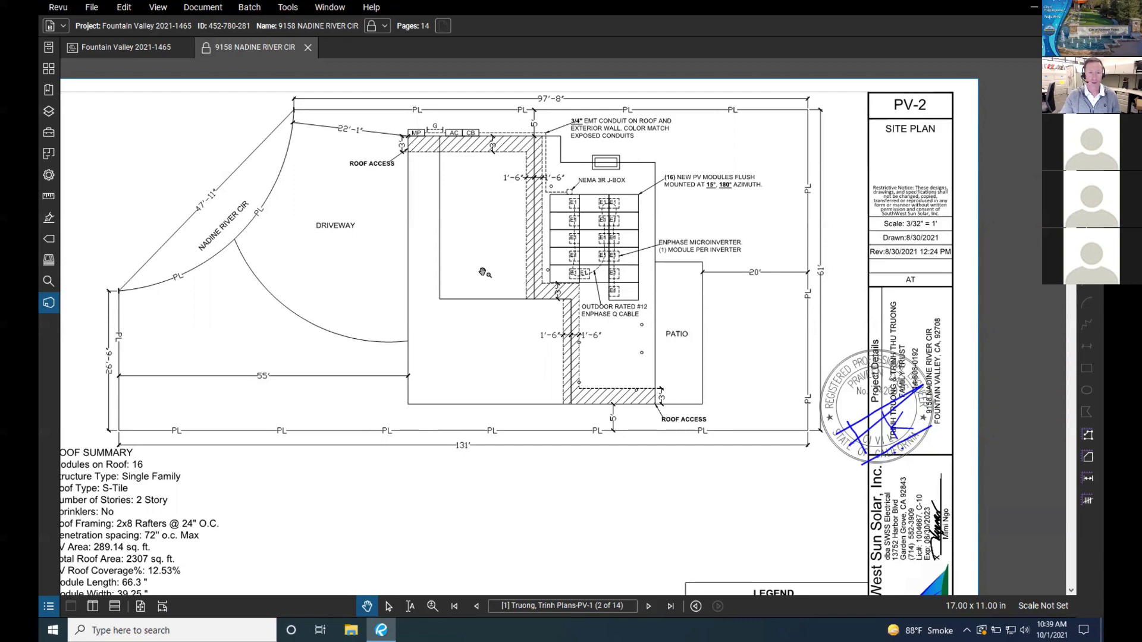
{"action": "mouse_move", "coordinate": [487, 272]}
{"action": "left_mouse_down"}
{"action": "mouse_move", "coordinate": [559, 263]}
{"action": "mouse_move", "coordinate": [550, 257]}
{"action": "left_mouse_up"}
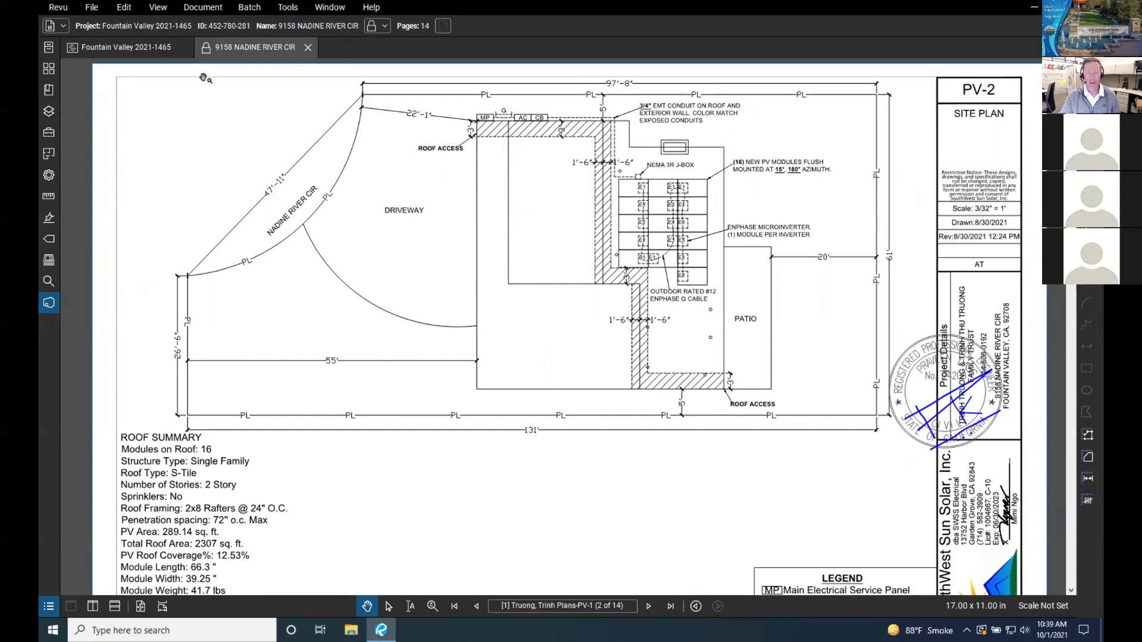
{"action": "scroll", "coordinate": [543, 316], "scroll_direction": "down", "scroll_amount": 3}
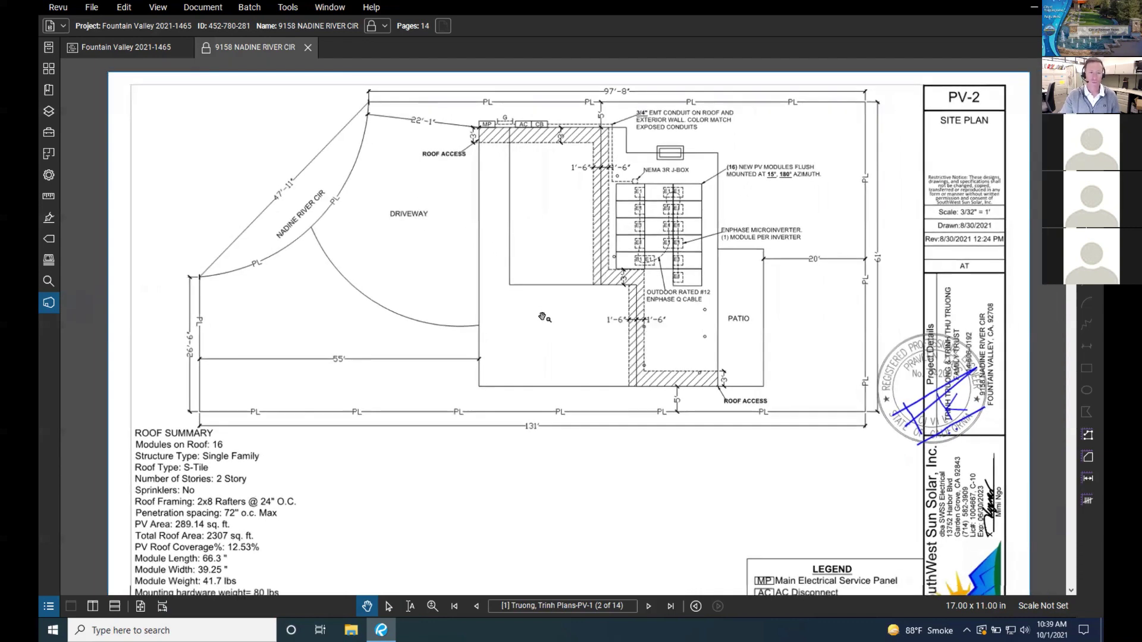
{"action": "left_click_drag", "start_coordinate": [542, 318], "coordinate": [541, 291]}
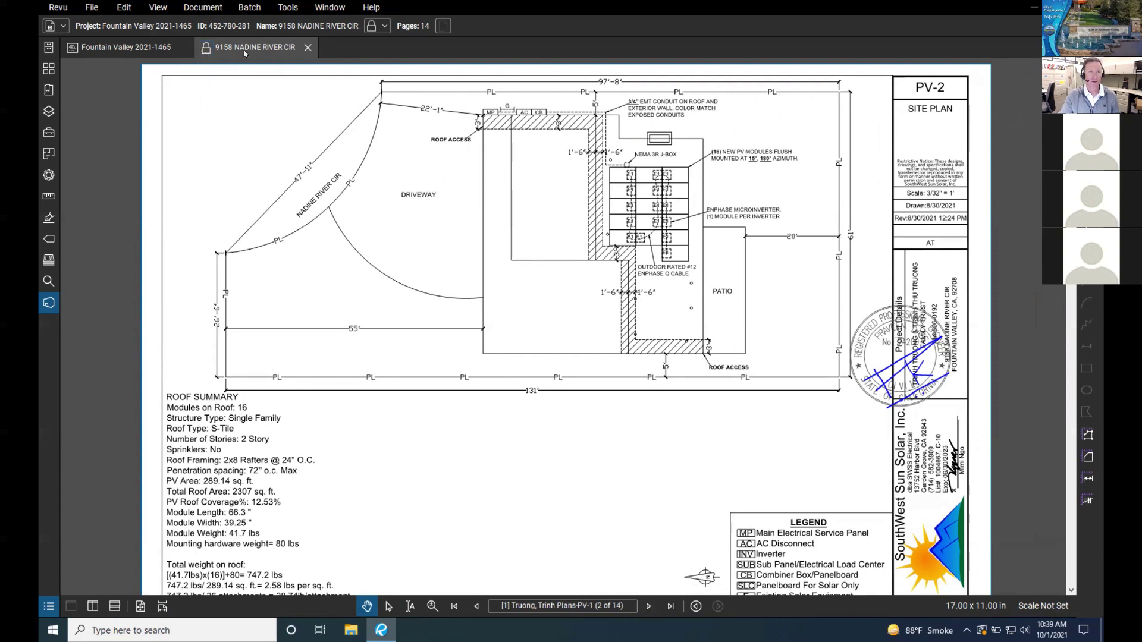
{"action": "left_click", "coordinate": [149, 48]}
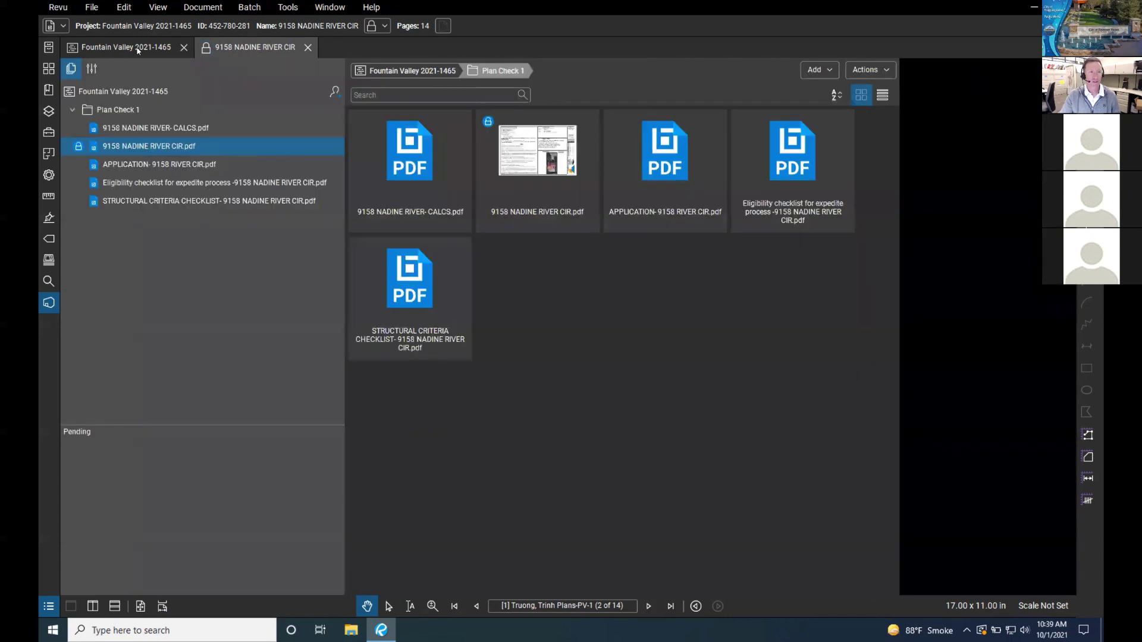
{"action": "left_click", "coordinate": [243, 49]}
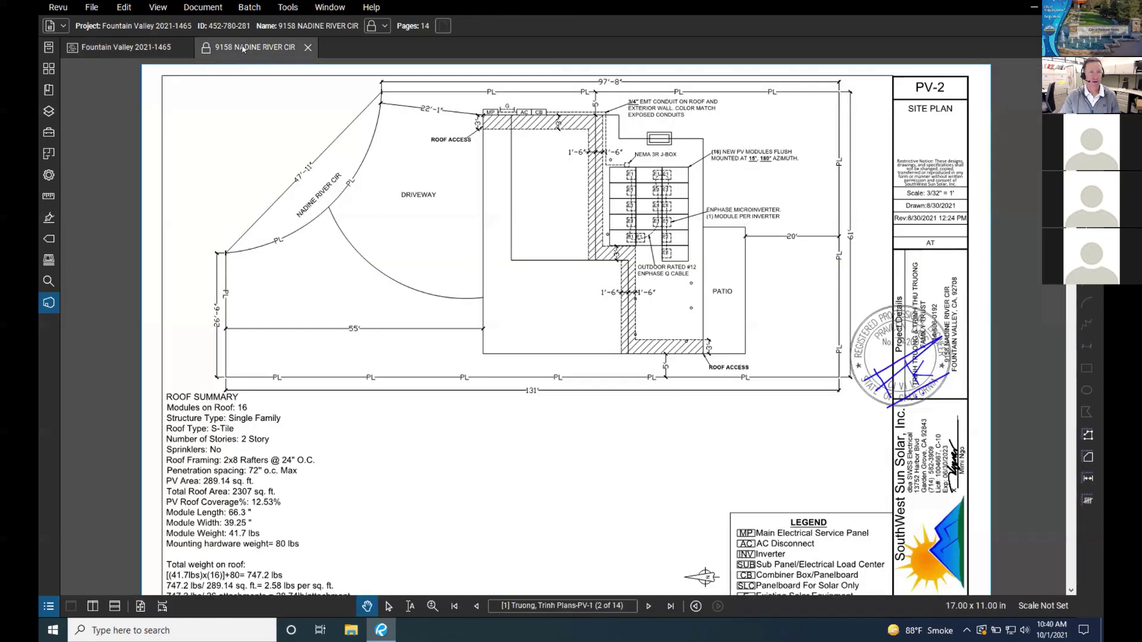
{"action": "left_click", "coordinate": [159, 53]}
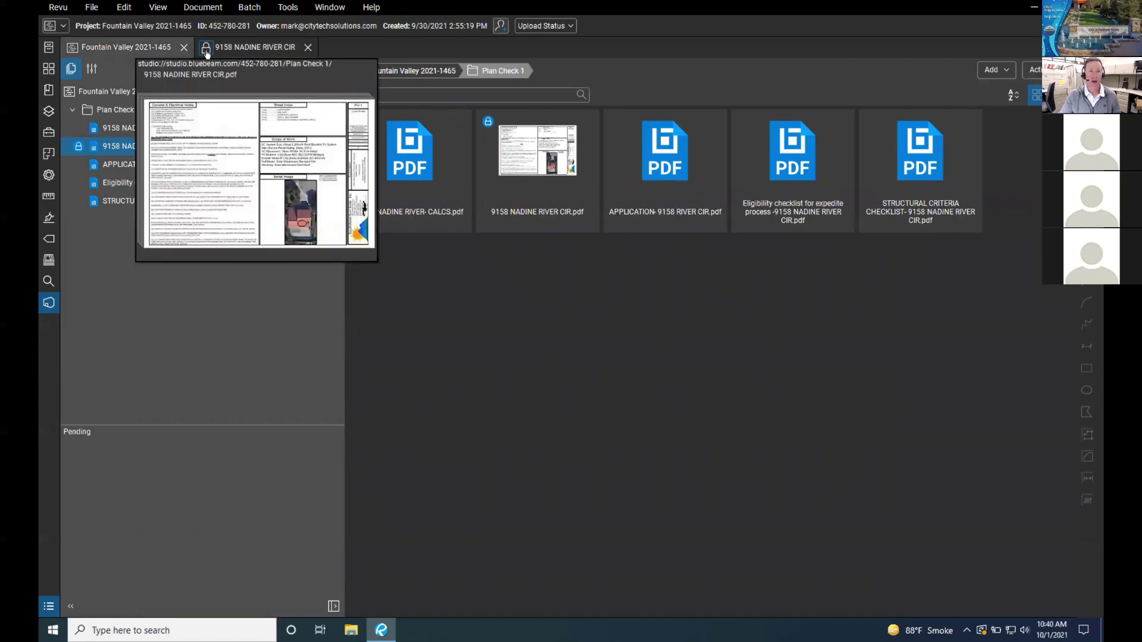
{"action": "left_click", "coordinate": [236, 52]}
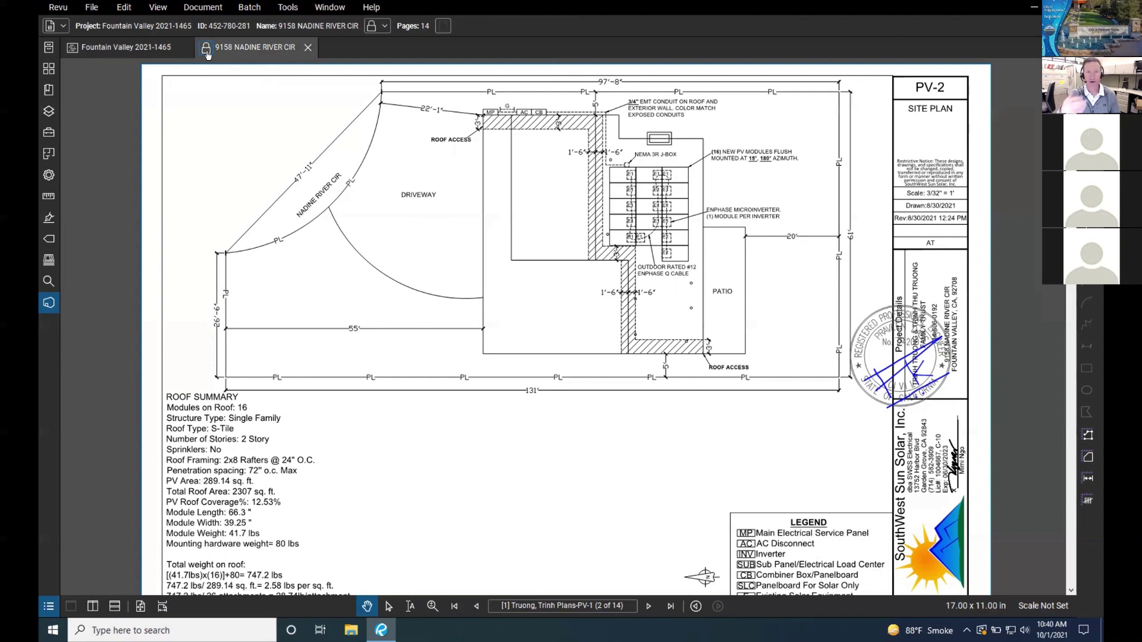
Step: Check out the plan set, then undo the checkout and close the document
{"action": "left_click", "coordinate": [206, 52]}
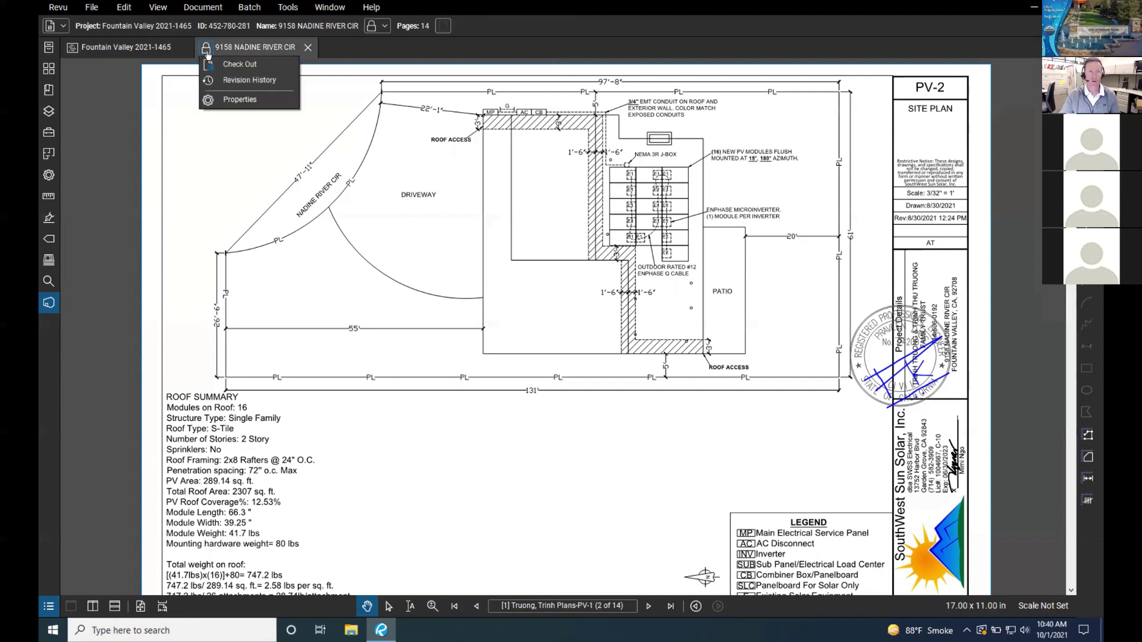
{"action": "left_click", "coordinate": [218, 66]}
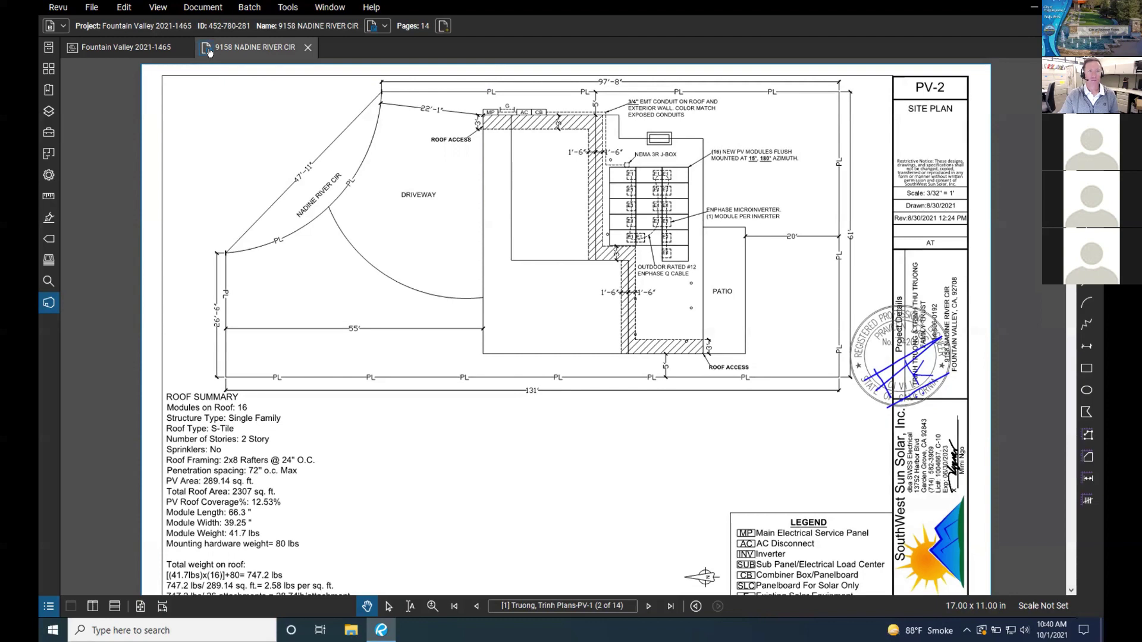
{"action": "left_click", "coordinate": [208, 51]}
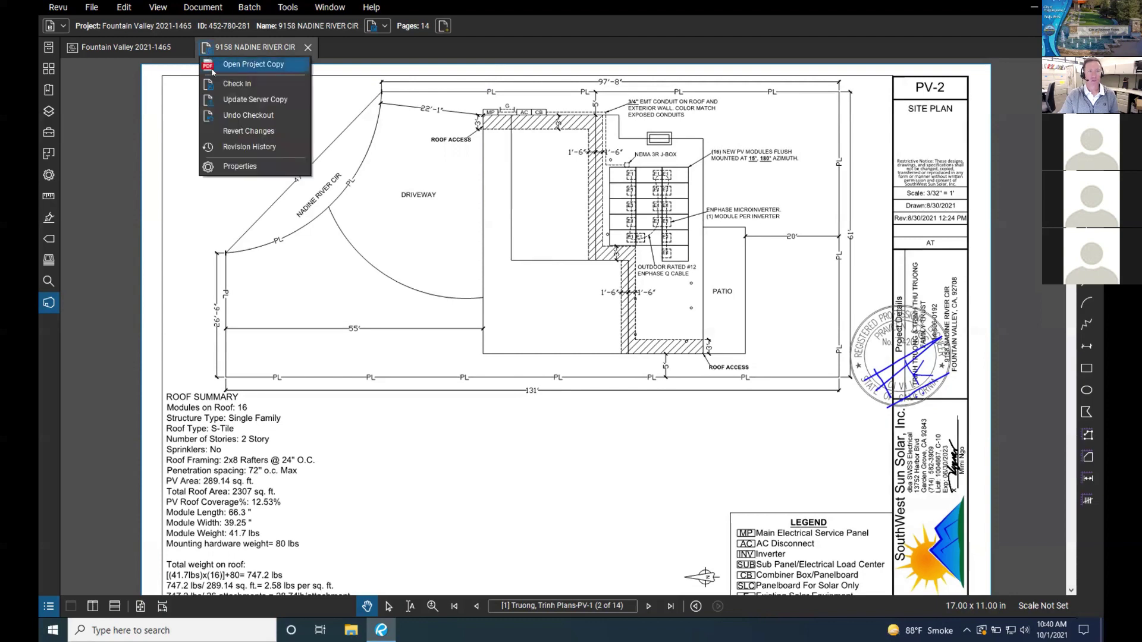
{"action": "left_click", "coordinate": [223, 115]}
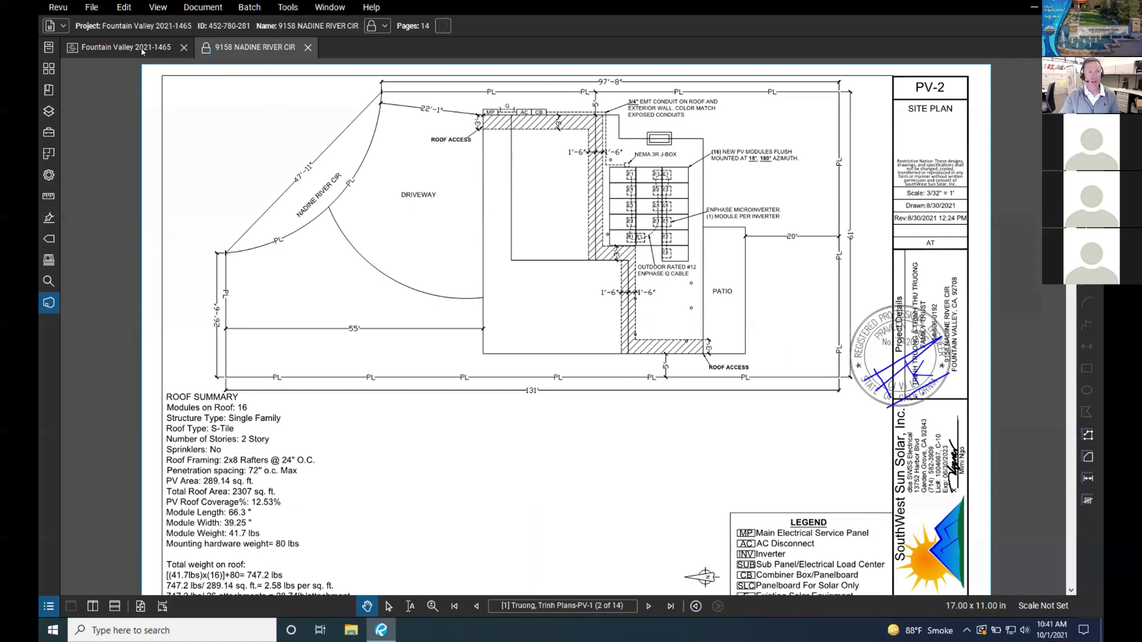
{"action": "left_click", "coordinate": [308, 48]}
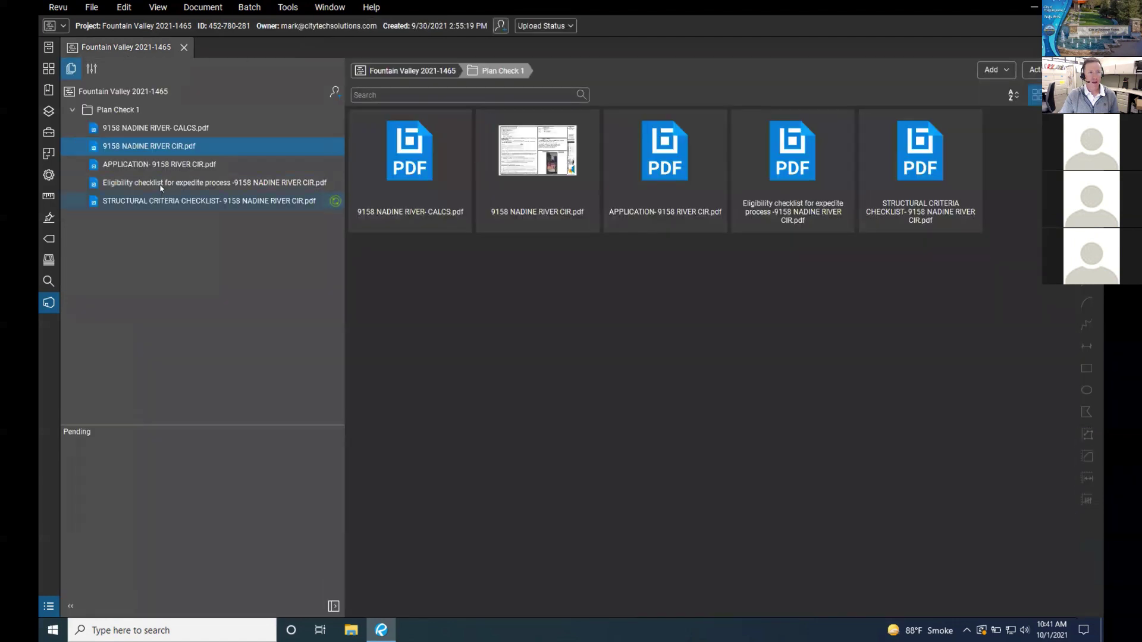
{"action": "right_click", "coordinate": [116, 147]}
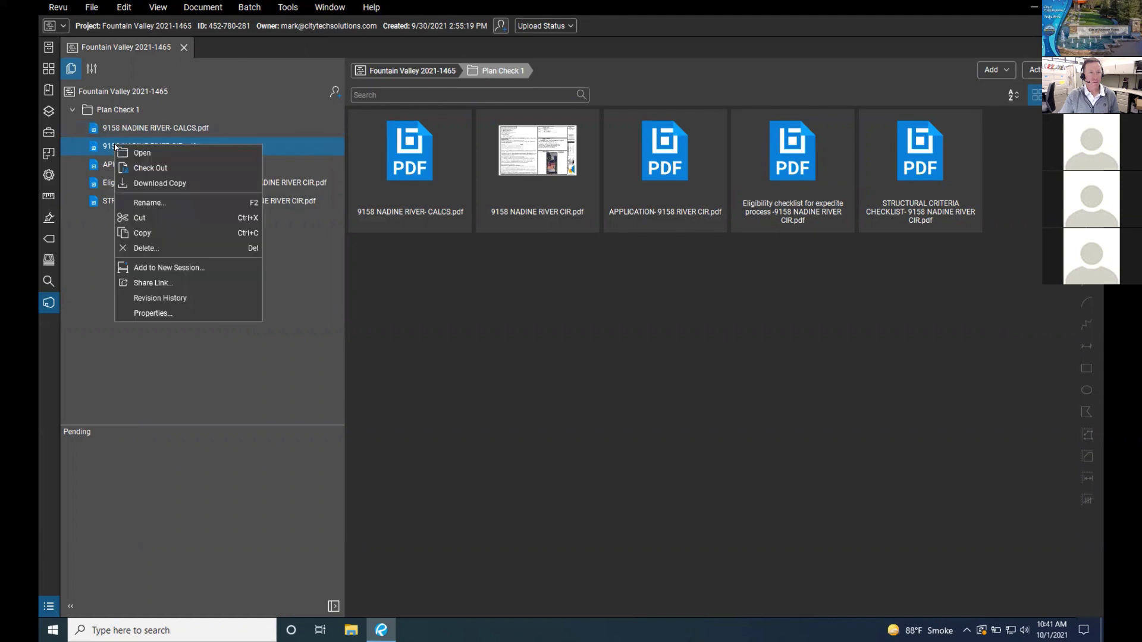
{"action": "left_click", "coordinate": [141, 153]}
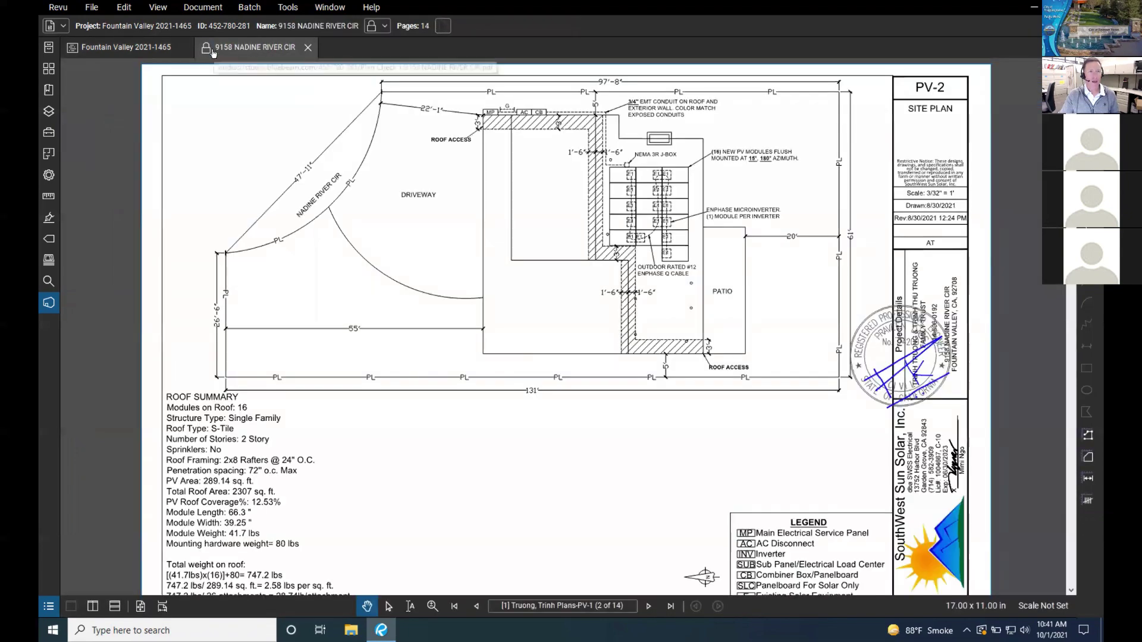
{"action": "left_click", "coordinate": [210, 52]}
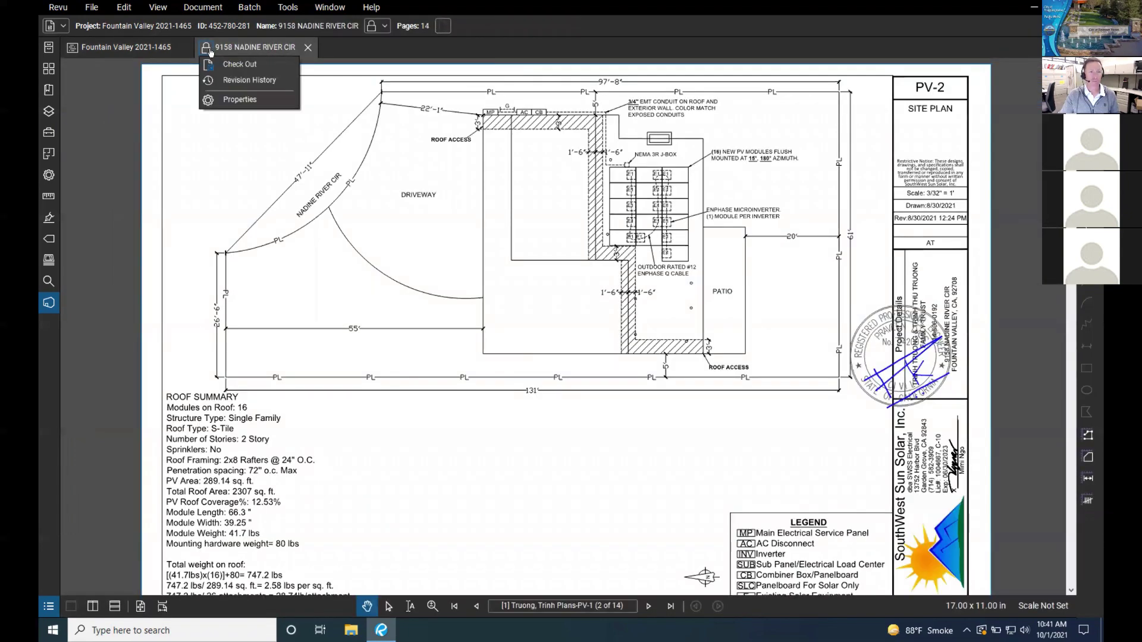
{"action": "left_click", "coordinate": [308, 49]}
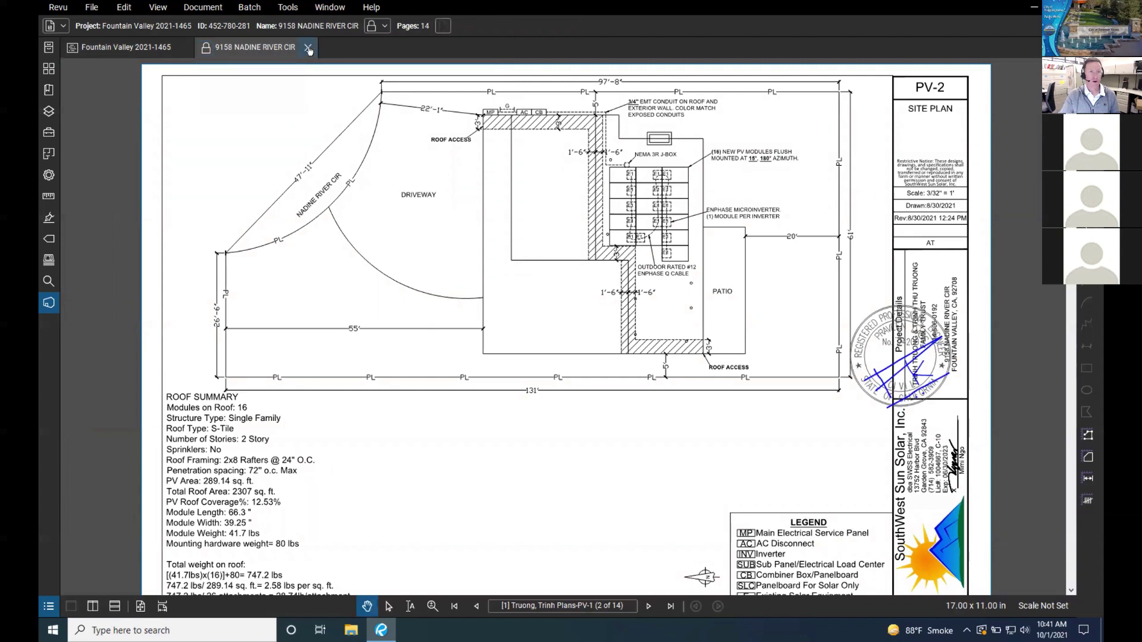
{"action": "left_click", "coordinate": [309, 48]}
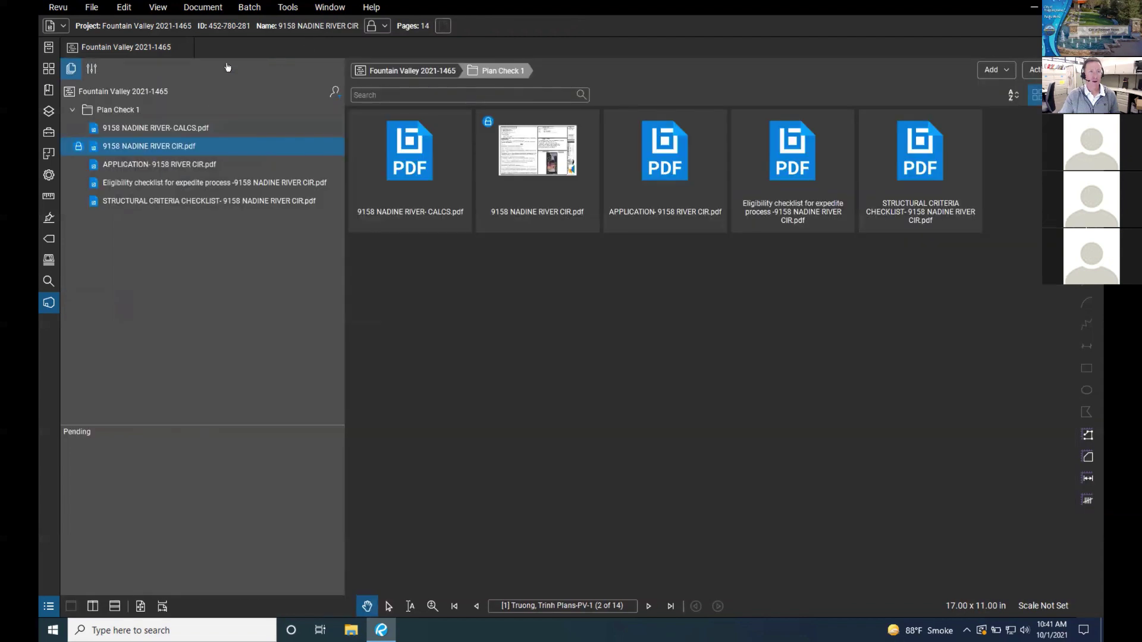
{"action": "right_click", "coordinate": [158, 149]}
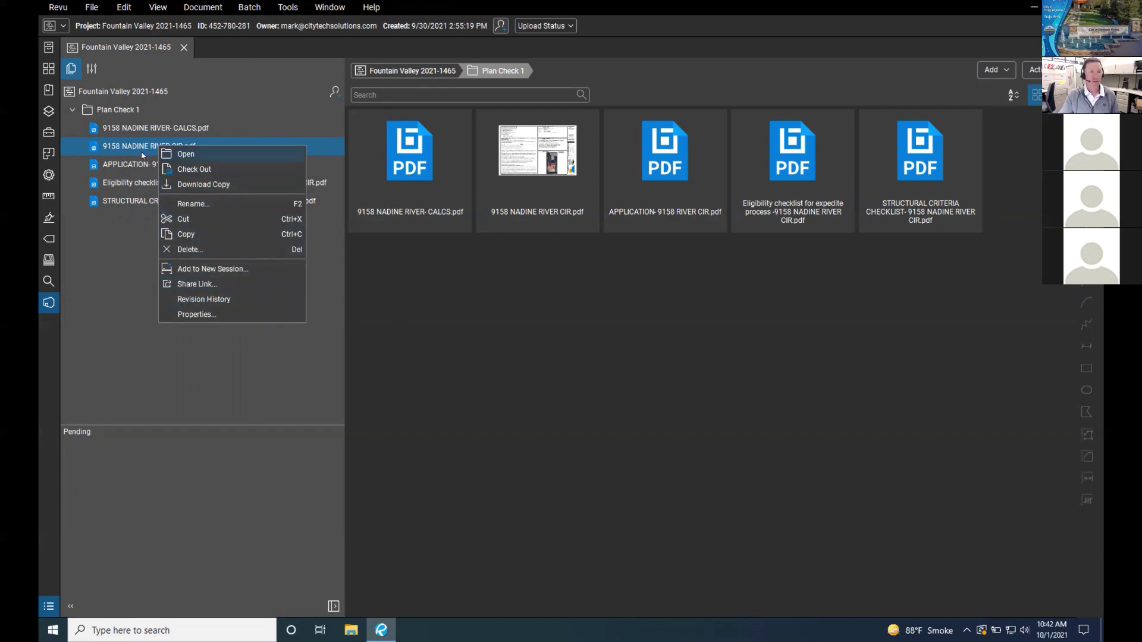
{"action": "left_click", "coordinate": [126, 340]}
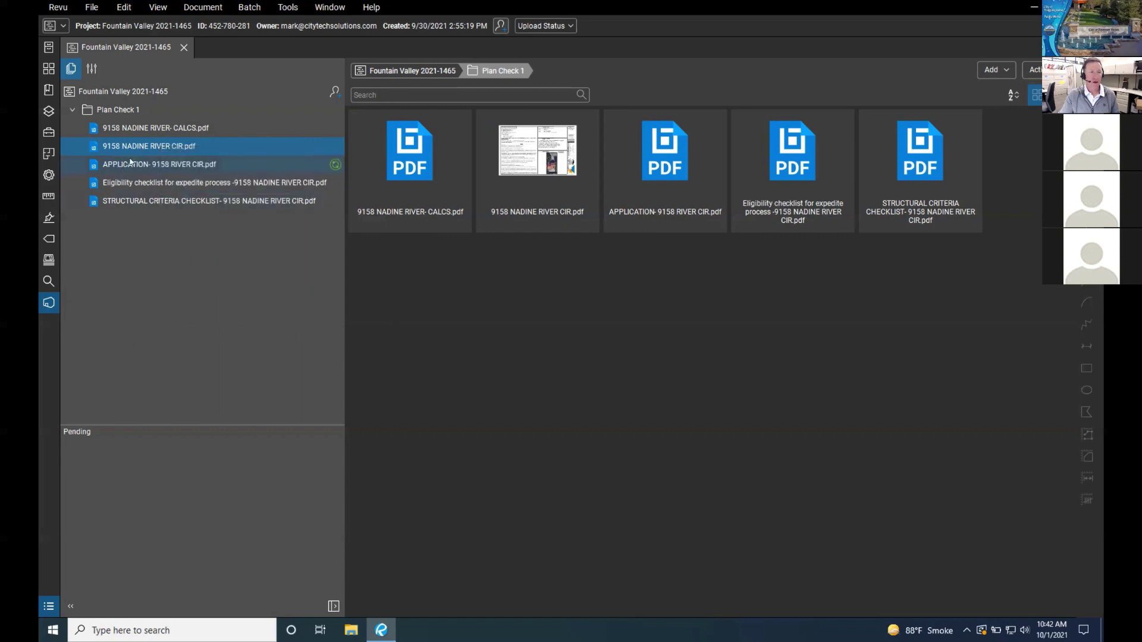
{"action": "right_click", "coordinate": [134, 147]}
{"action": "left_click", "coordinate": [178, 173]}
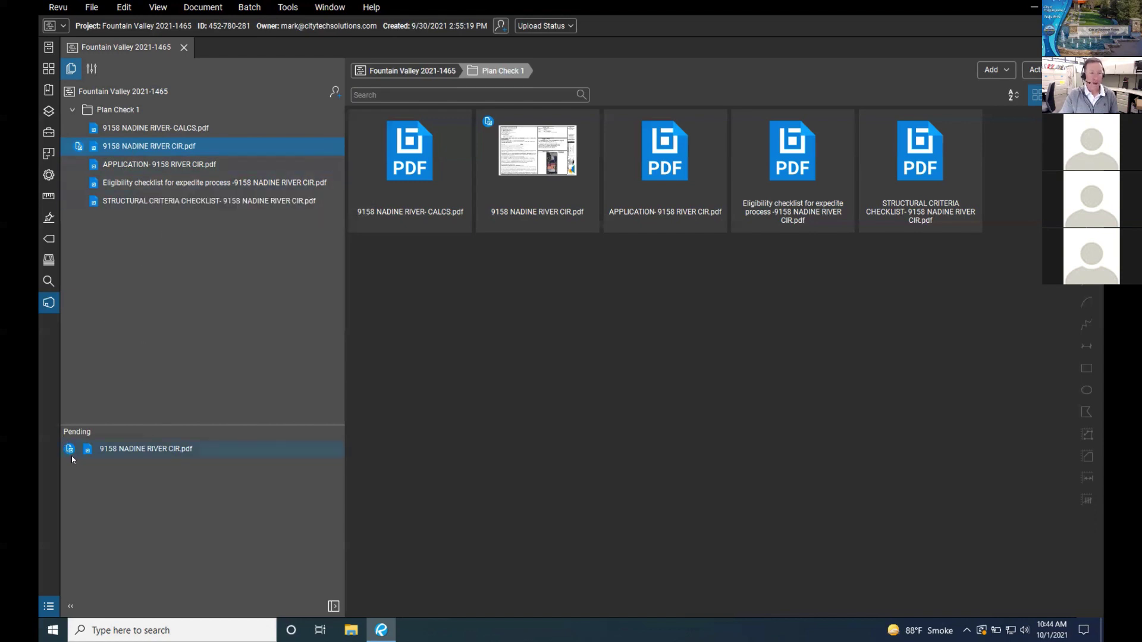
{"action": "mouse_move", "coordinate": [114, 149]}
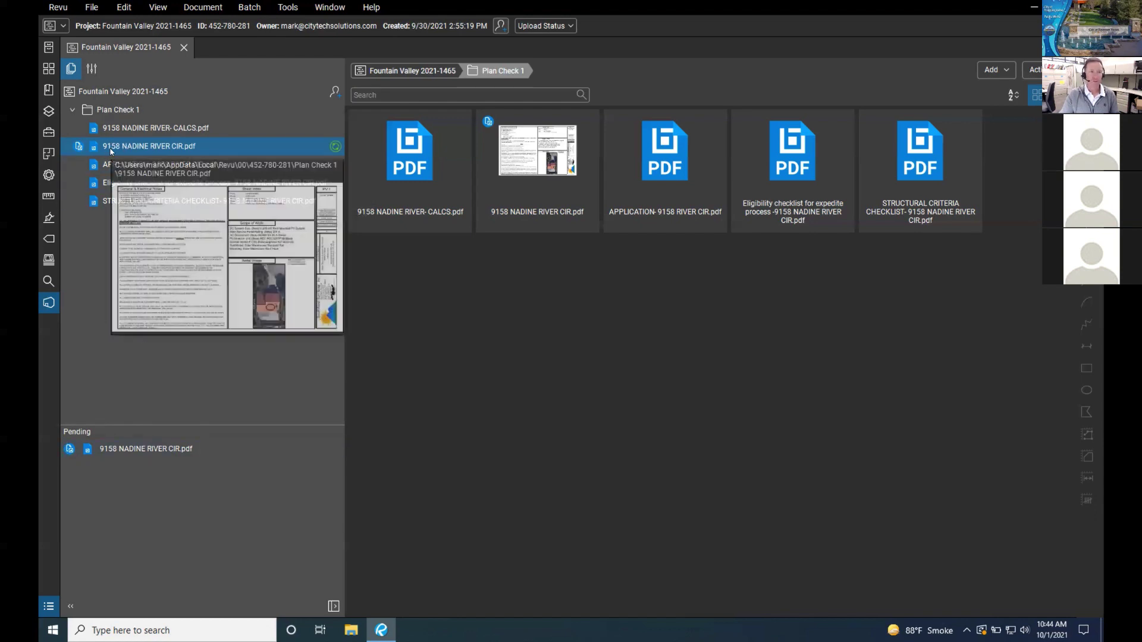
{"action": "double_click", "coordinate": [114, 146]}
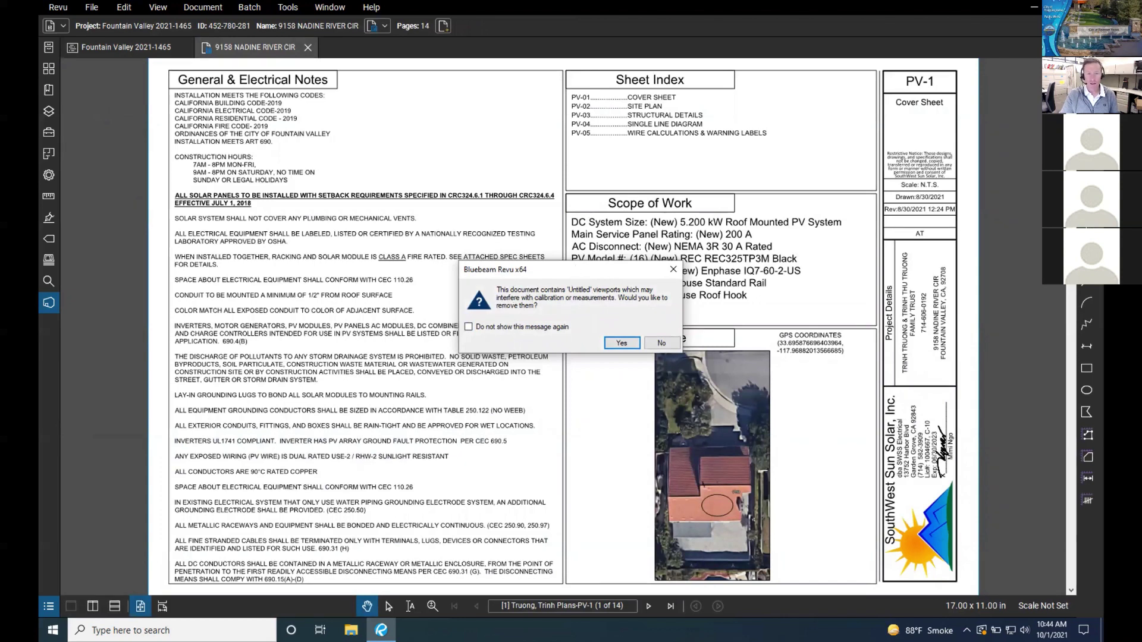
{"action": "left_click_drag", "start_coordinate": [577, 275], "coordinate": [474, 99]}
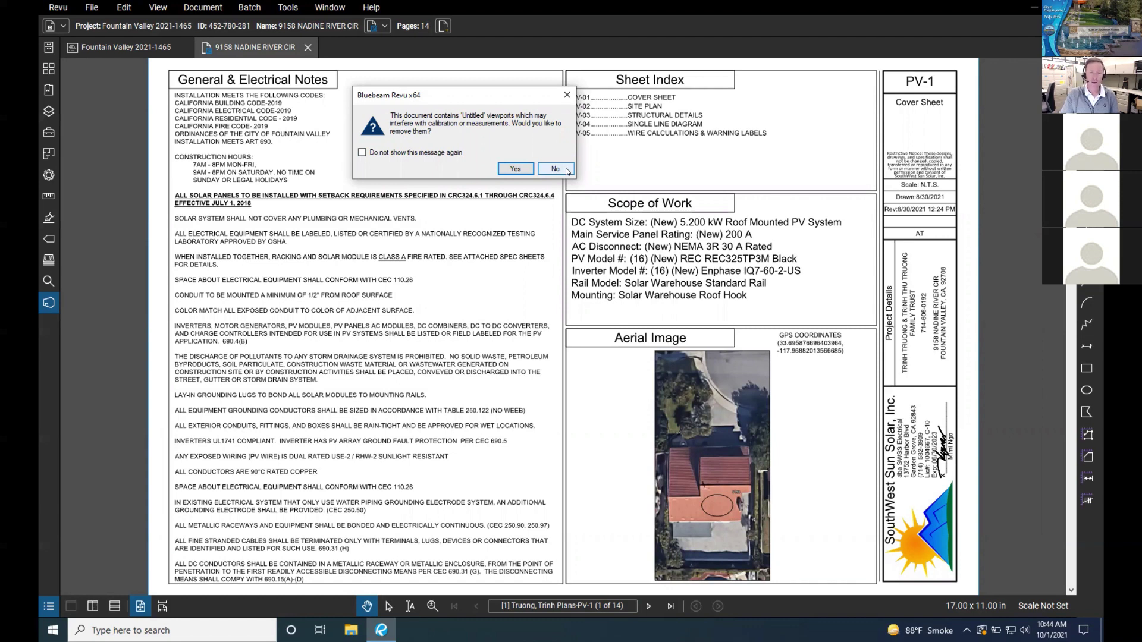
{"action": "left_click", "coordinate": [555, 168]}
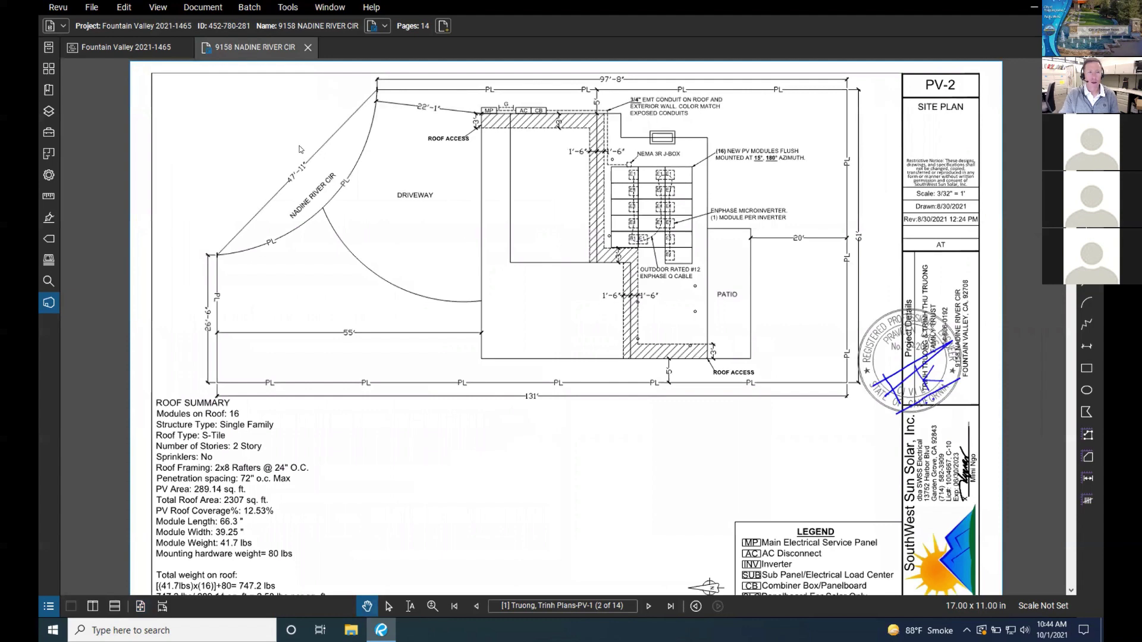
Step: Add a red text box reading 'blah blah' below DRIVEWAY on PV-2
{"action": "scroll", "coordinate": [297, 207], "scroll_direction": "up", "scroll_amount": 1}
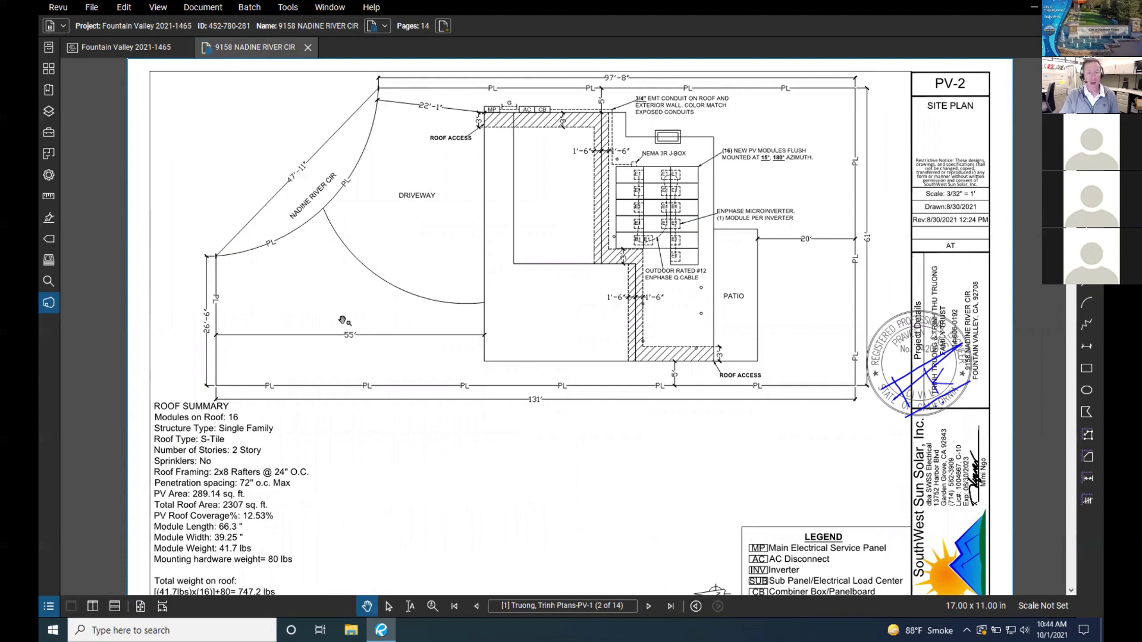
{"action": "scroll", "coordinate": [632, 271], "scroll_direction": "down", "scroll_amount": 1}
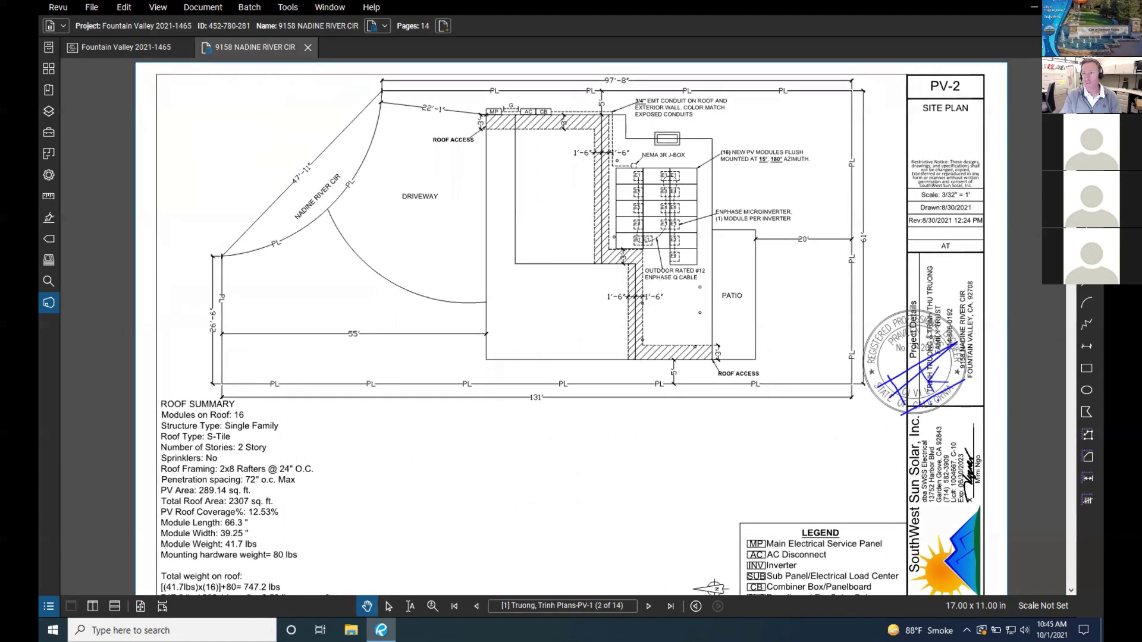
{"action": "key", "text": "r"}
{"action": "left_click_drag", "start_coordinate": [394, 225], "coordinate": [457, 271]}
{"action": "key", "text": "ctrl+z"}
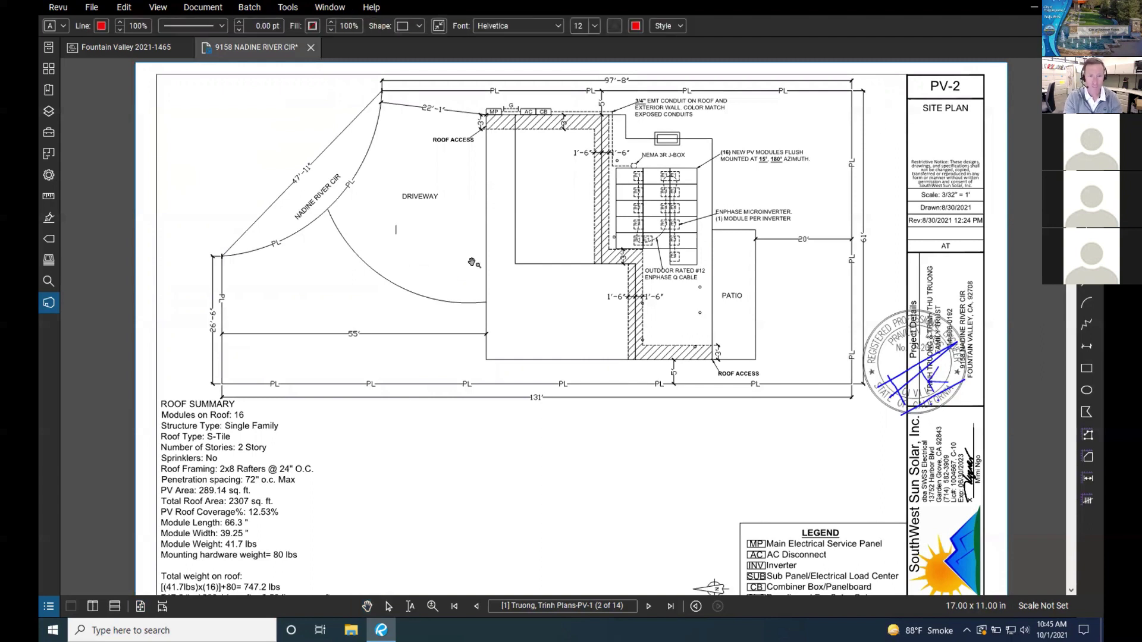
{"action": "type", "text": "blah blah"}
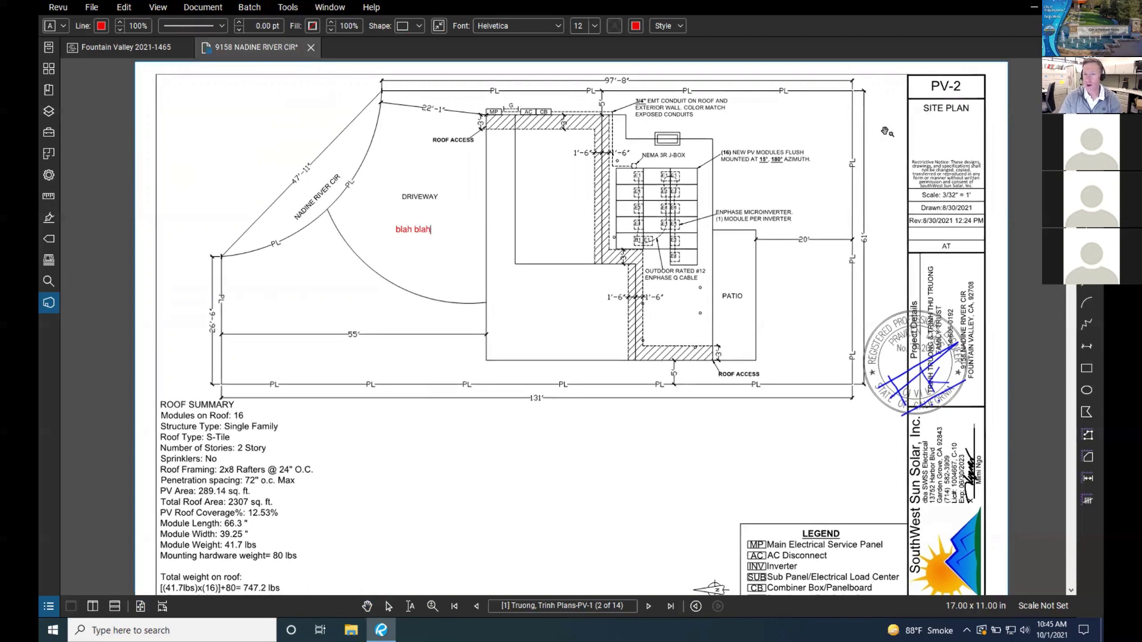
{"action": "key", "text": "Escape"}
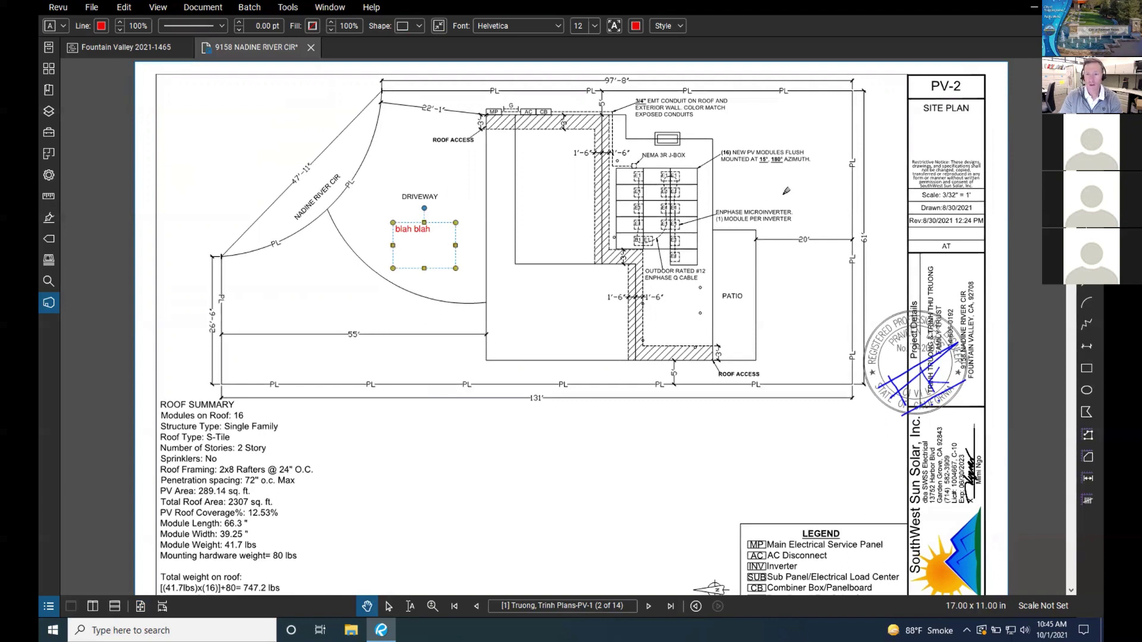
Step: Draw a red pen loop near the microinverter note and a 'test test' callout inside the building outline
{"action": "key", "text": "alt+p"}
{"action": "mouse_move", "coordinate": [779, 191]}
{"action": "left_mouse_down"}
{"action": "mouse_move", "coordinate": [737, 226]}
{"action": "mouse_move", "coordinate": [824, 172]}
{"action": "mouse_move", "coordinate": [815, 217]}
{"action": "mouse_move", "coordinate": [776, 206]}
{"action": "left_mouse_up"}
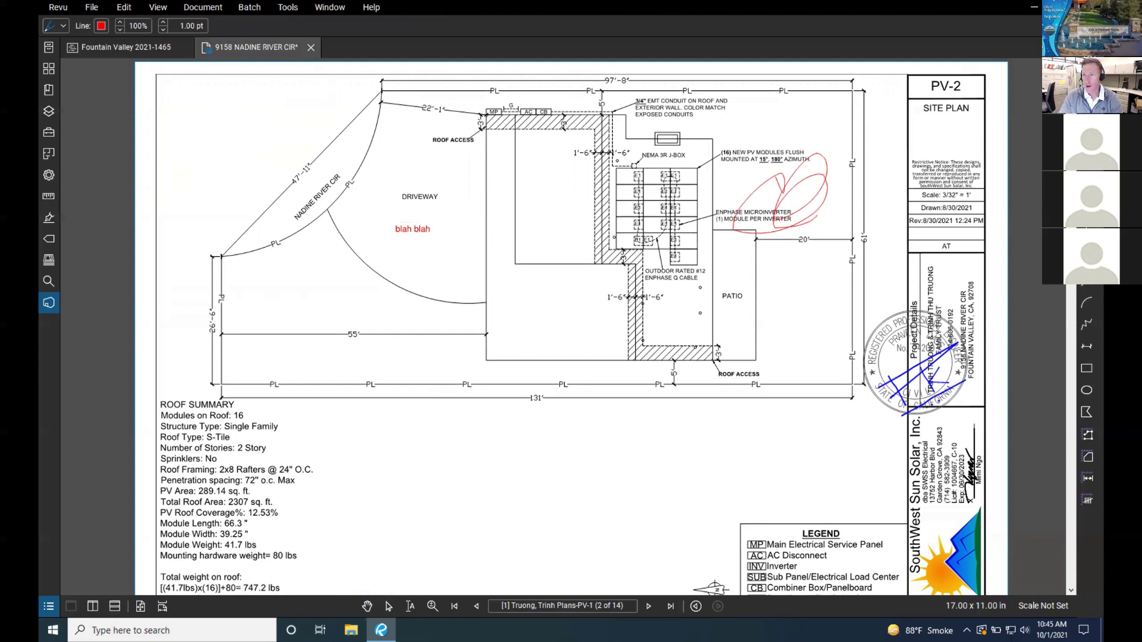
{"action": "key", "text": "q"}
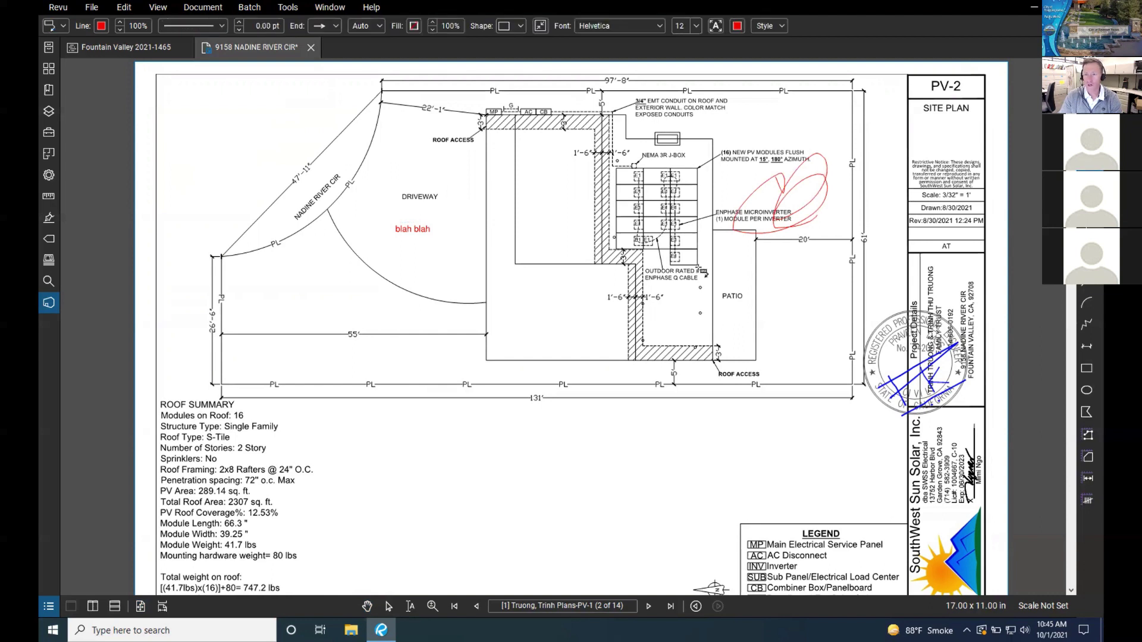
{"action": "left_click", "coordinate": [511, 295]}
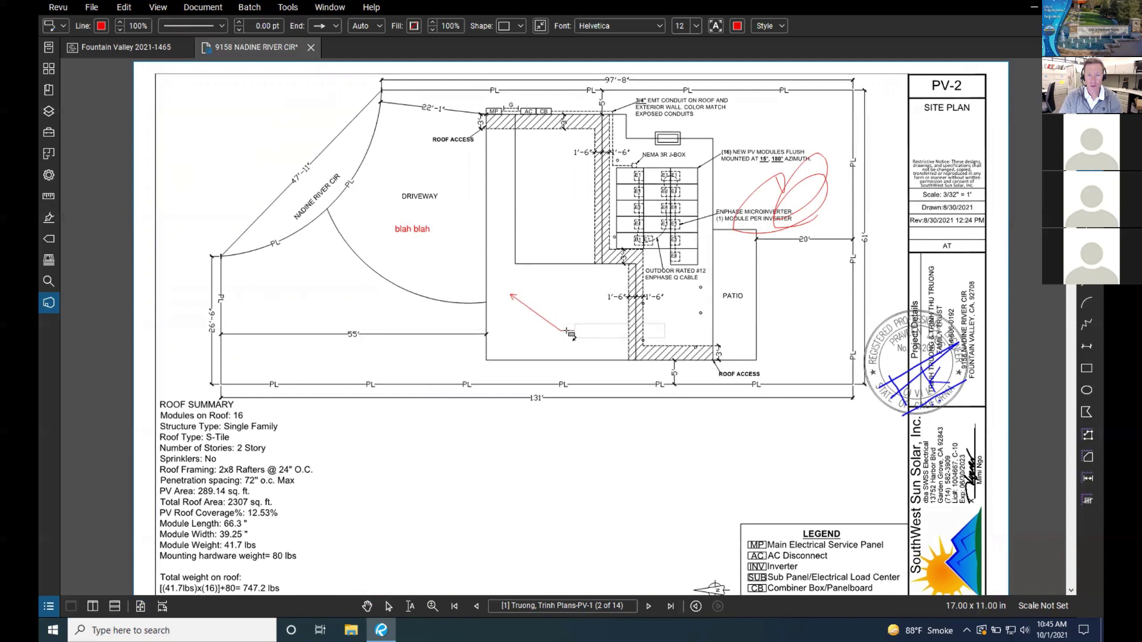
{"action": "left_click", "coordinate": [556, 339]}
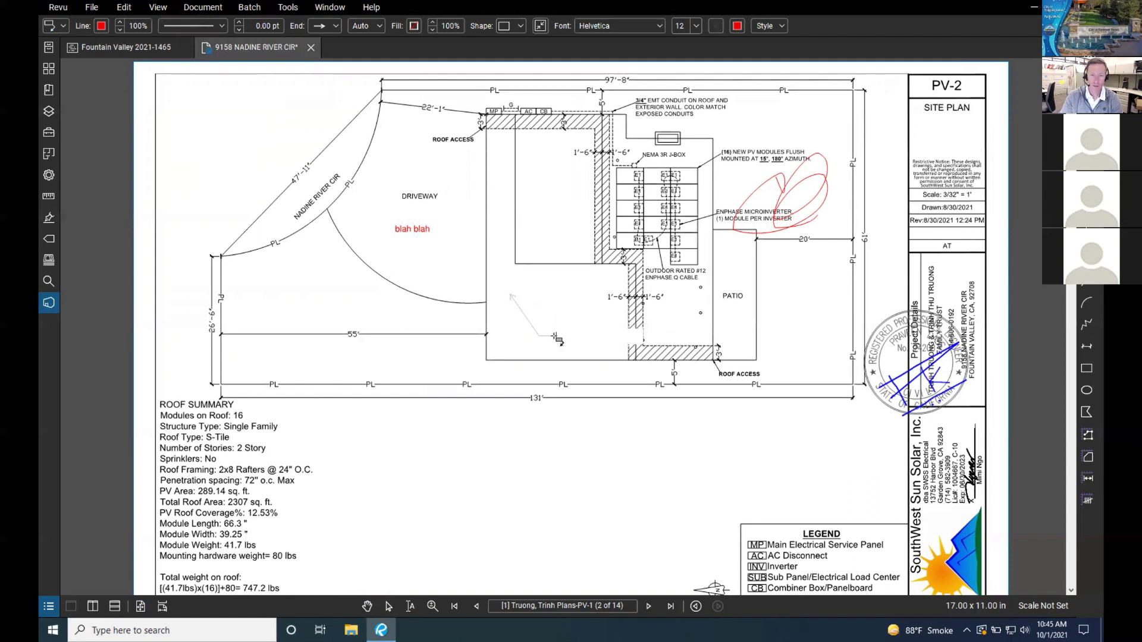
{"action": "type", "text": "test"}
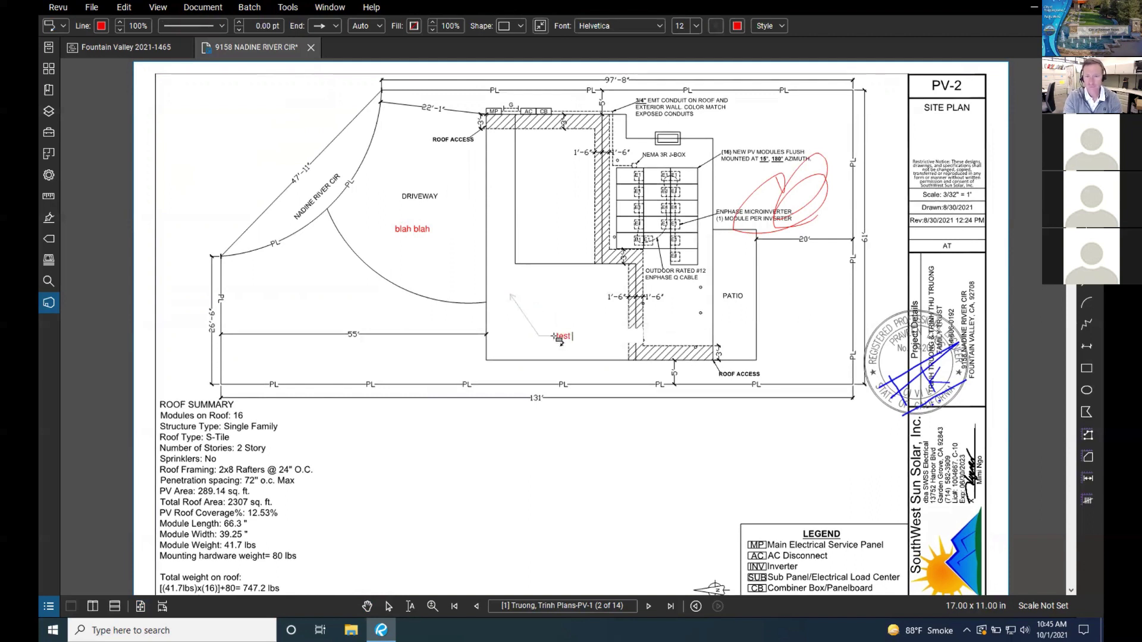
{"action": "type", "text": " test"}
{"action": "key", "text": "Escape"}
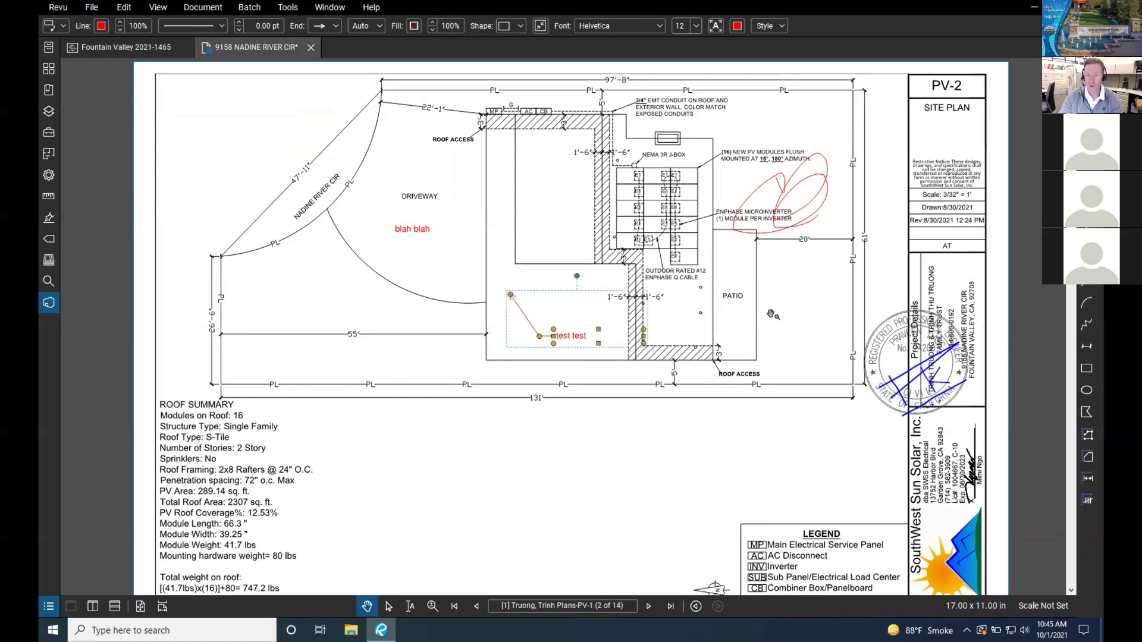
Step: Nudge the 'blah blah' note up and right, then select the callout and scribble
{"action": "scroll", "coordinate": [1014, 168], "scroll_direction": "down", "scroll_amount": 1}
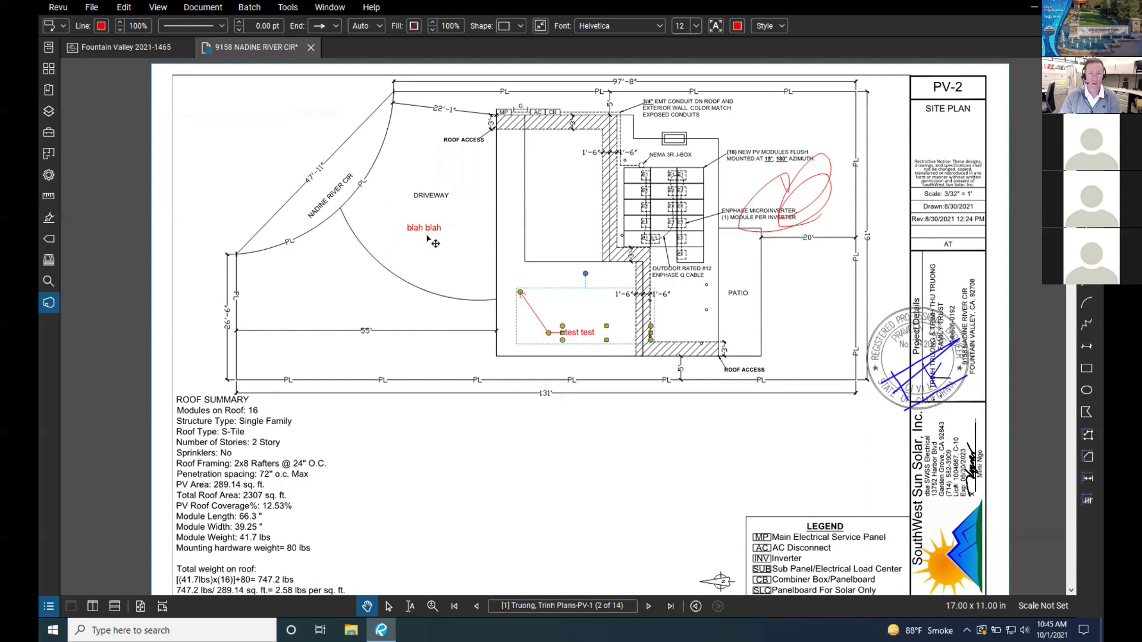
{"action": "left_click_drag", "start_coordinate": [434, 233], "coordinate": [443, 231]}
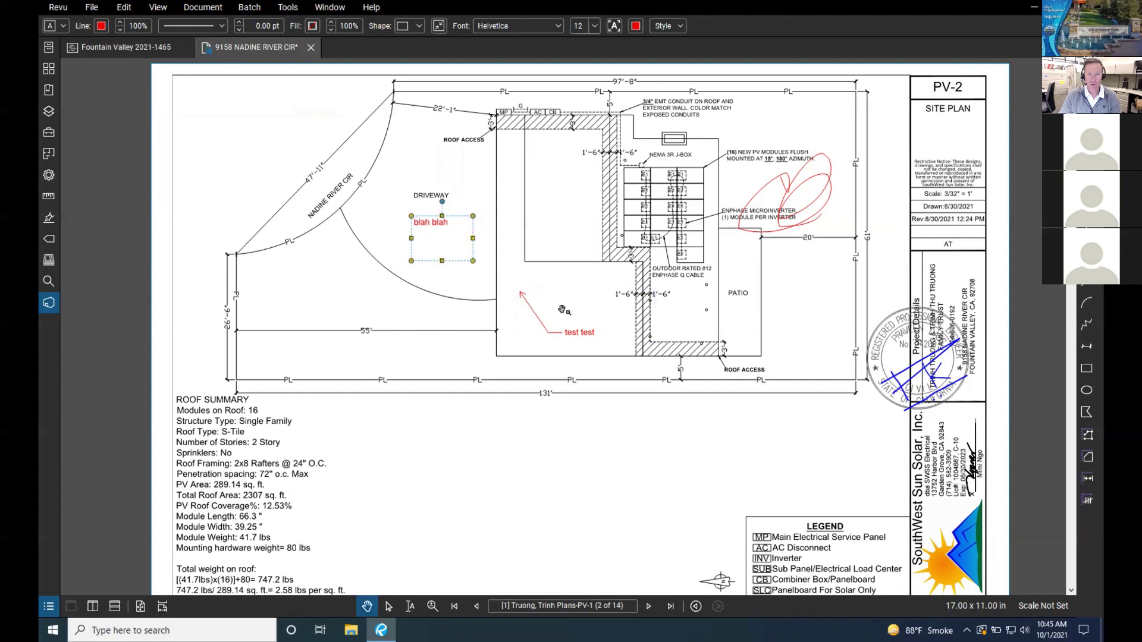
{"action": "left_click", "coordinate": [578, 337]}
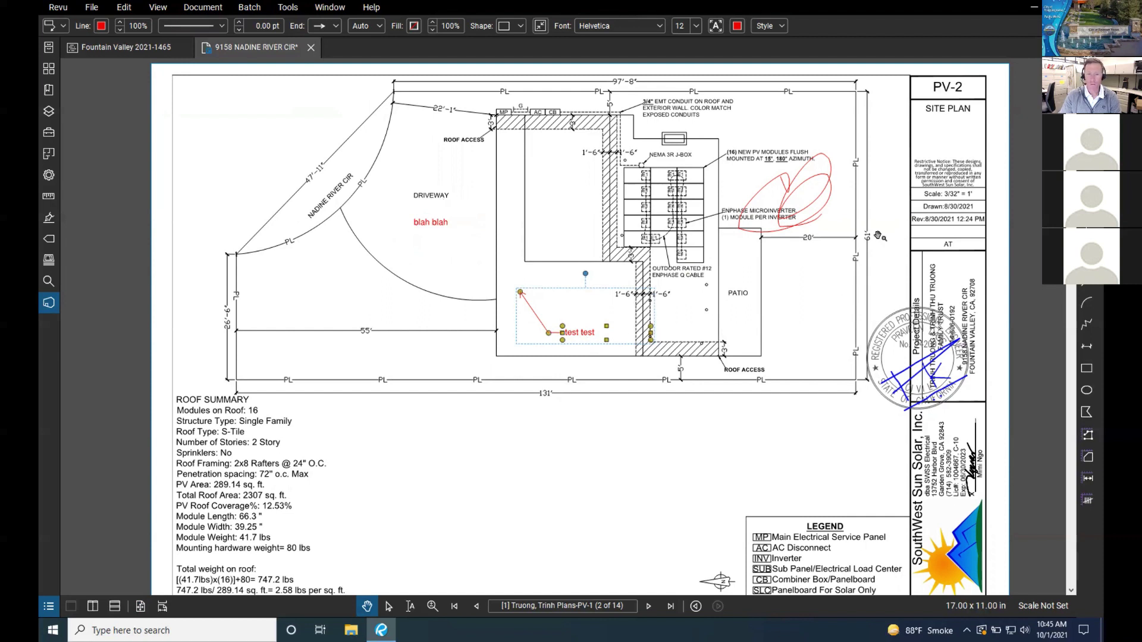
{"action": "left_click", "coordinate": [824, 186]}
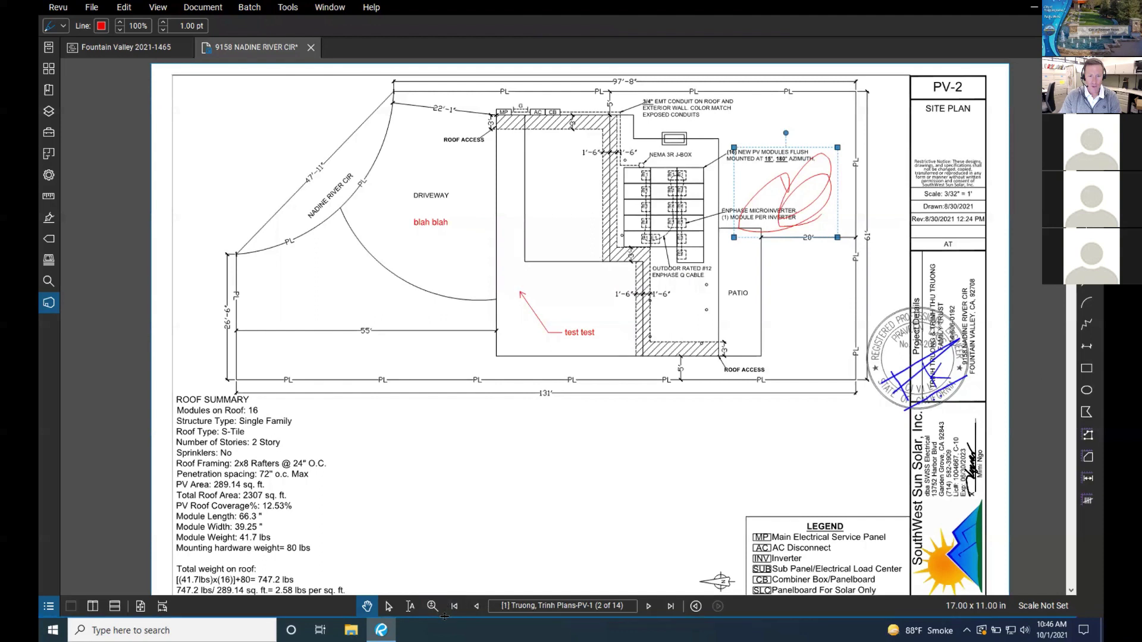
Step: Open the Markups List below the drawing, select the 'blah blah' note, and go to PV-3
{"action": "mouse_move", "coordinate": [444, 618]}
{"action": "left_mouse_down"}
{"action": "mouse_move", "coordinate": [292, 509]}
{"action": "mouse_move", "coordinate": [297, 467]}
{"action": "left_mouse_up"}
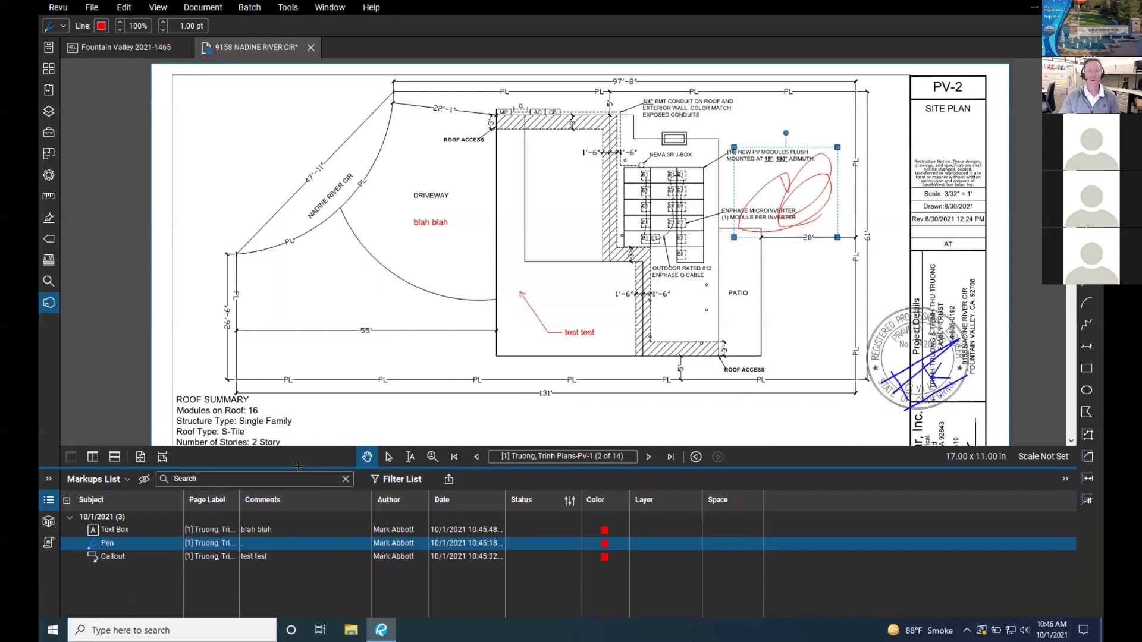
{"action": "left_click", "coordinate": [440, 228]}
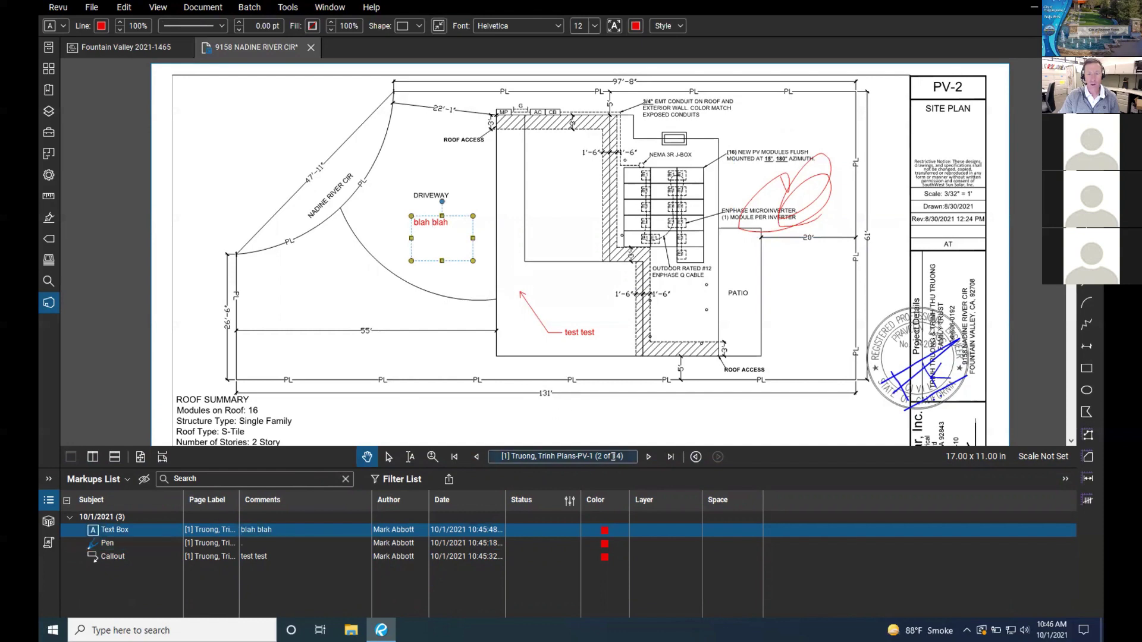
{"action": "left_click", "coordinate": [648, 457]}
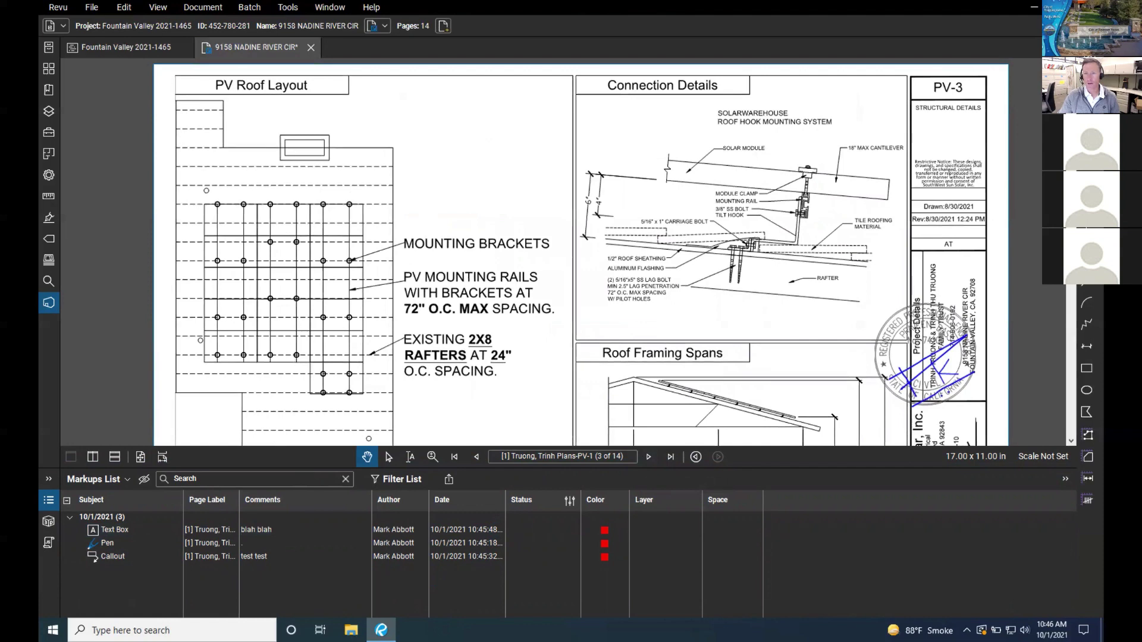
Step: Draw a red cloud over Connection Details with the note 'Text box. This measurement is bad.'
{"action": "key", "text": "c"}
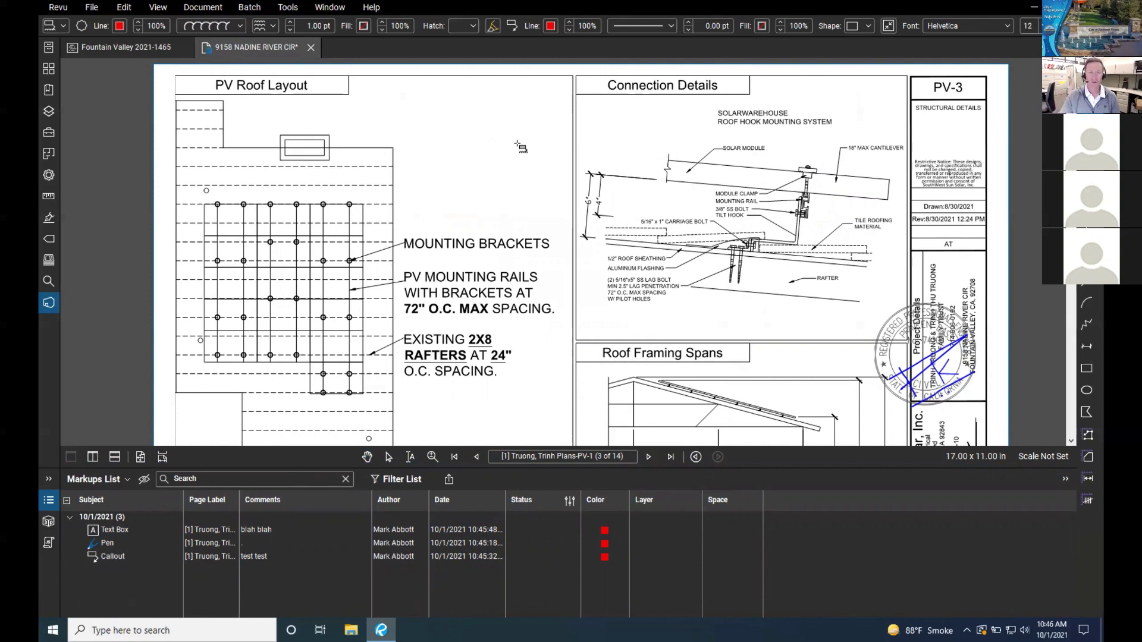
{"action": "scroll", "coordinate": [520, 147], "scroll_direction": "down", "scroll_amount": 2}
{"action": "left_click_drag", "start_coordinate": [518, 144], "coordinate": [634, 222]}
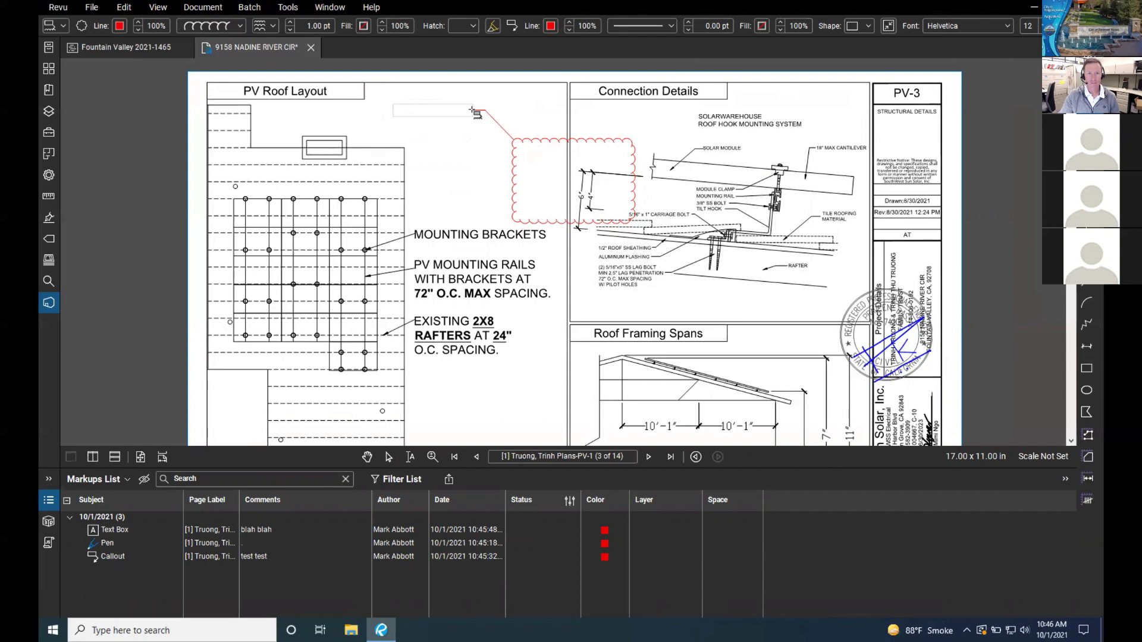
{"action": "left_click", "coordinate": [472, 111]}
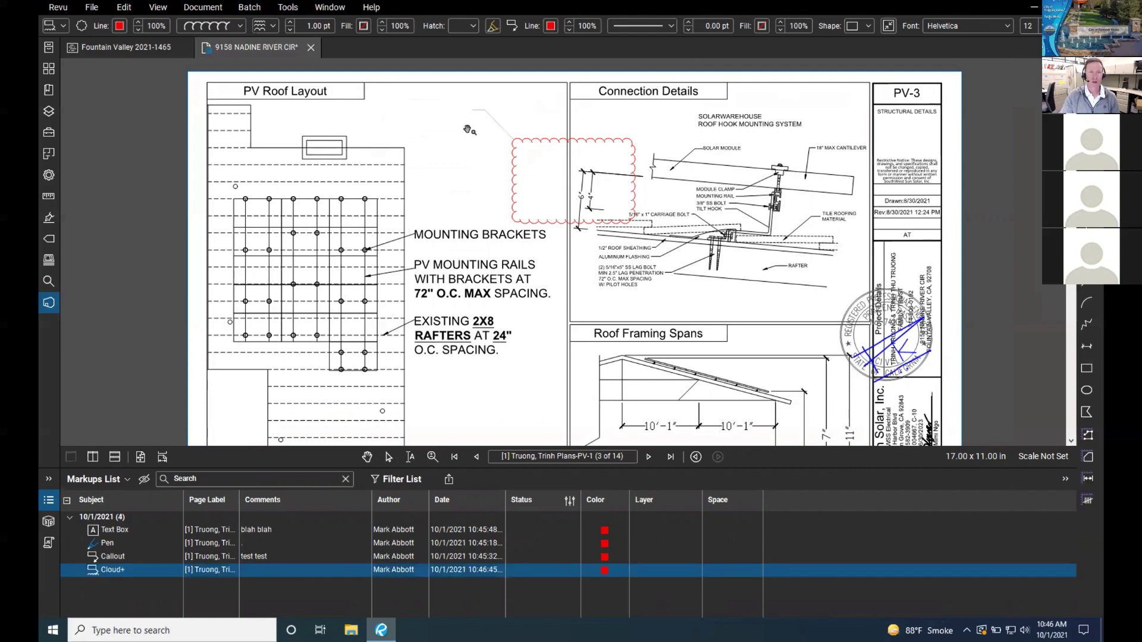
{"action": "type", "text": "Text"}
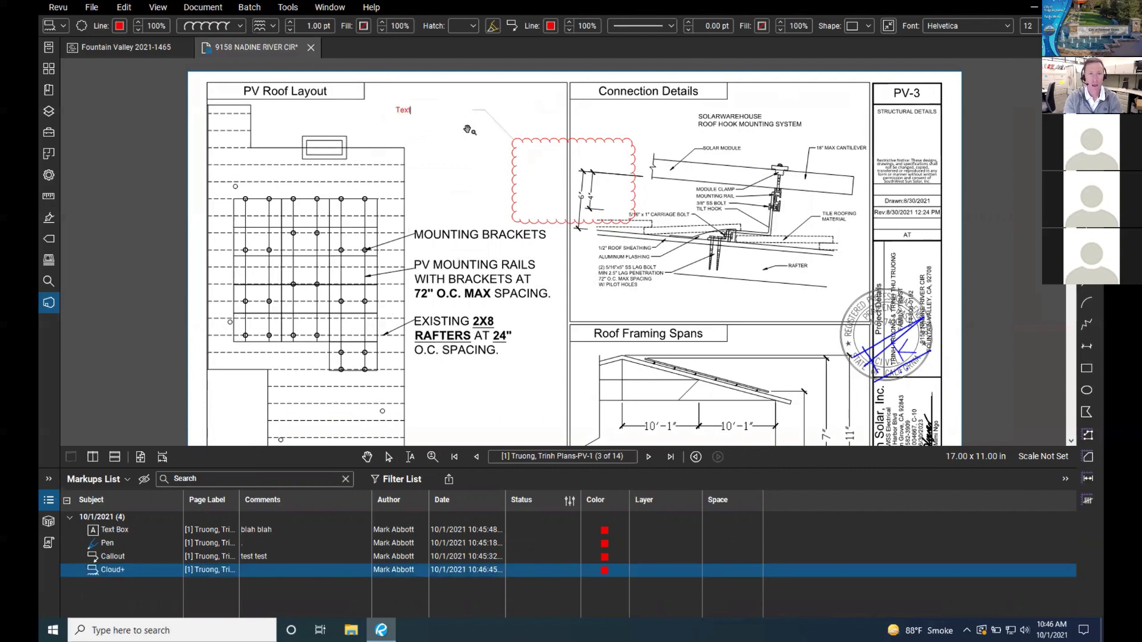
{"action": "type", "text": " box"}
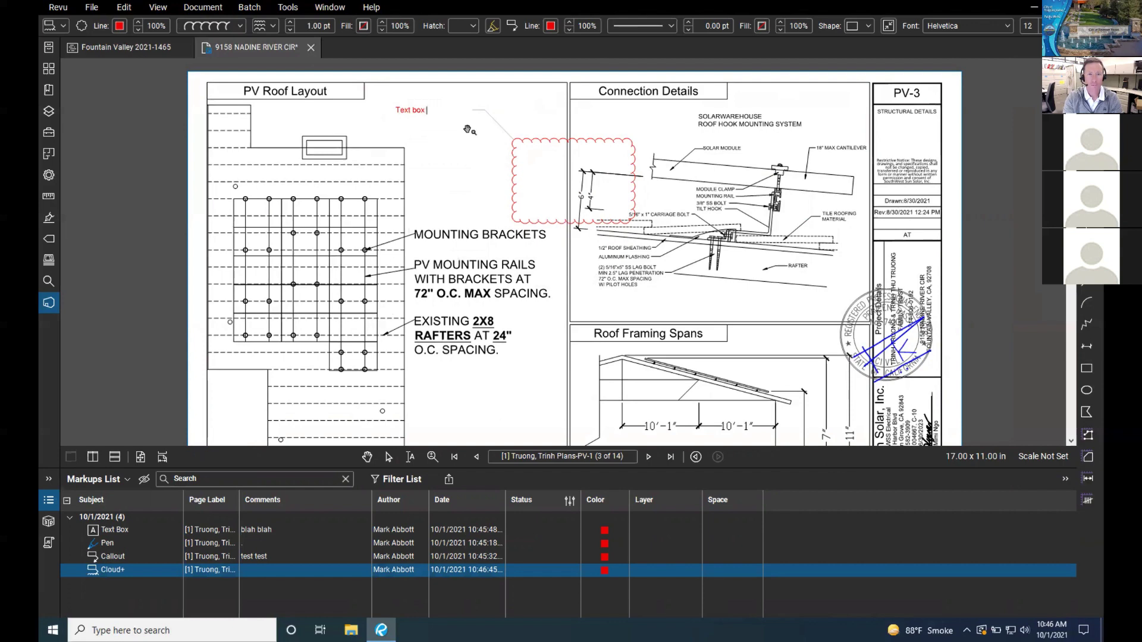
{"action": "type", "text": ".  this"}
{"action": "key", "text": "BackSpace"}
{"action": "key", "text": "BackSpace"}
{"action": "type", "text": "This measu"}
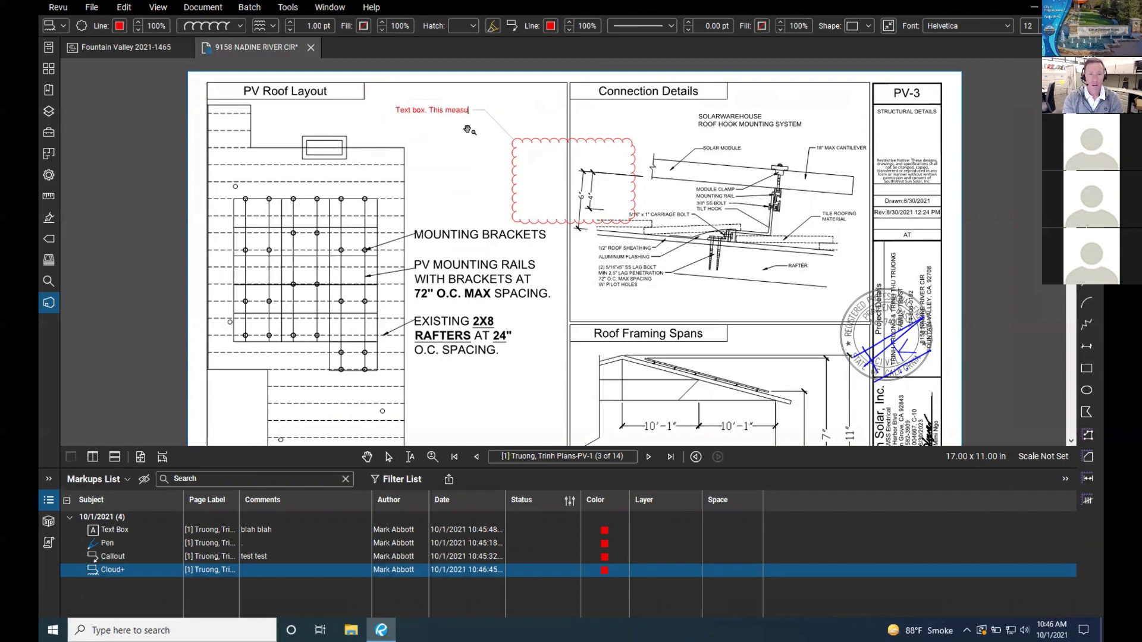
{"action": "type", "text": "rement is ba"}
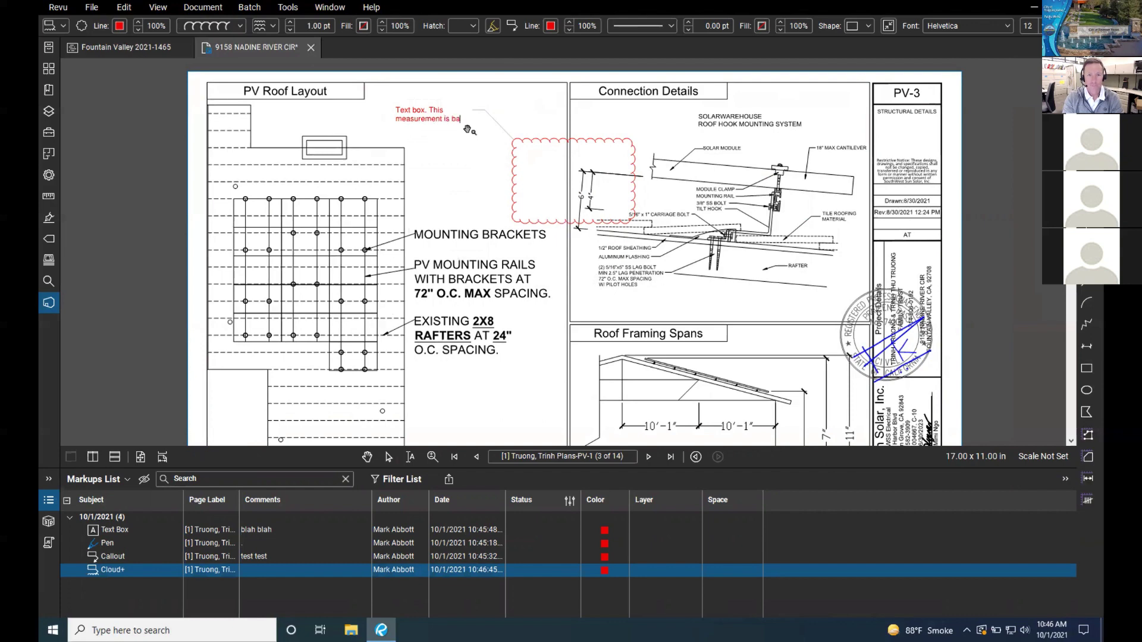
{"action": "type", "text": "d."}
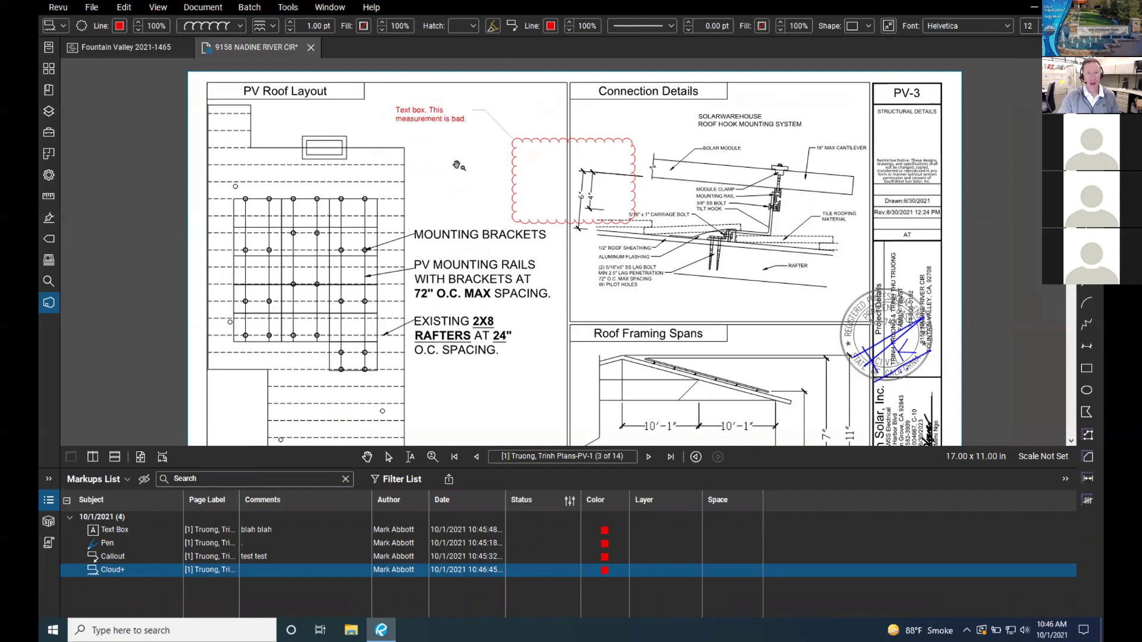
{"action": "key", "text": "Escape"}
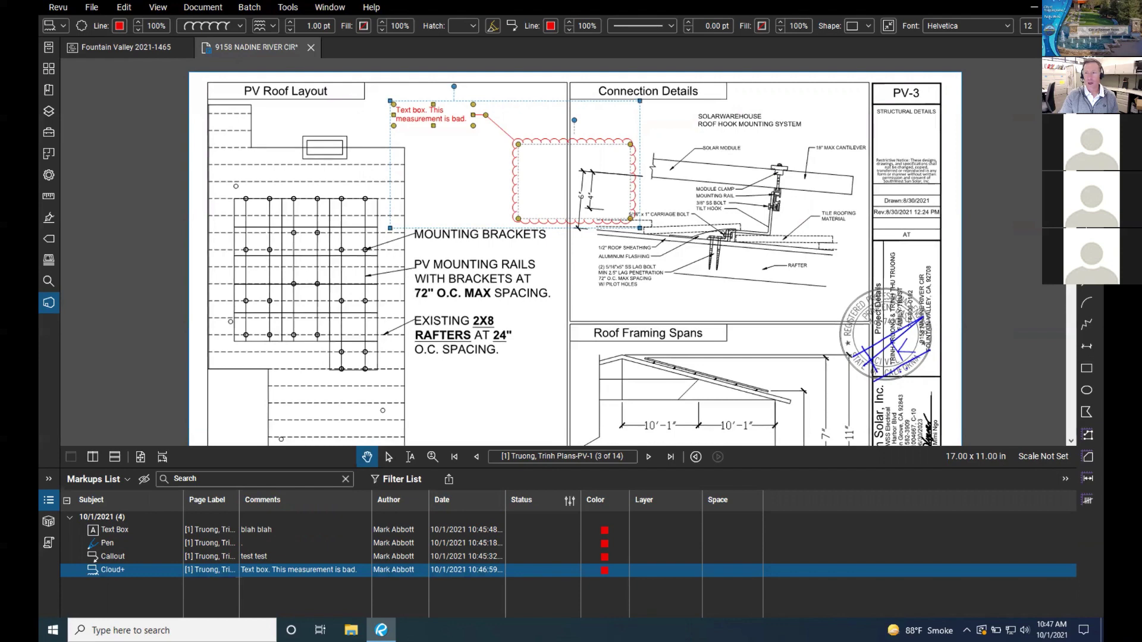
Step: Add a red arrow toward the carriage bolt detail and a cloud holding a 'text' note above Roof Framing Spans
{"action": "key", "text": "a"}
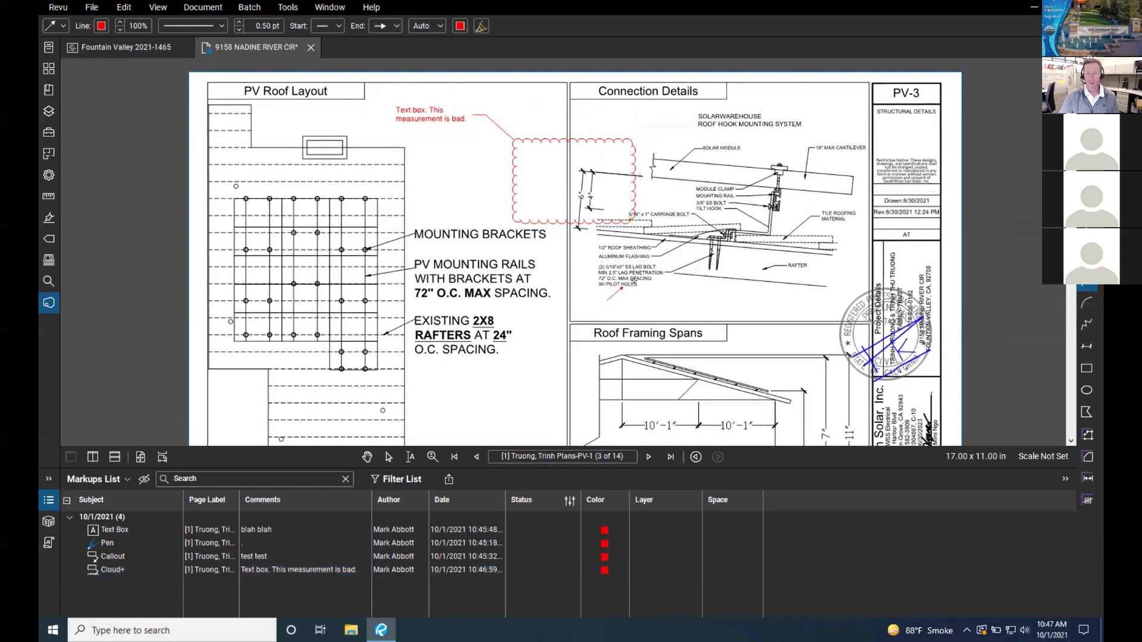
{"action": "mouse_move", "coordinate": [607, 300]}
{"action": "left_mouse_down"}
{"action": "mouse_move", "coordinate": [689, 260]}
{"action": "mouse_move", "coordinate": [695, 243]}
{"action": "left_mouse_up"}
{"action": "key", "text": "c"}
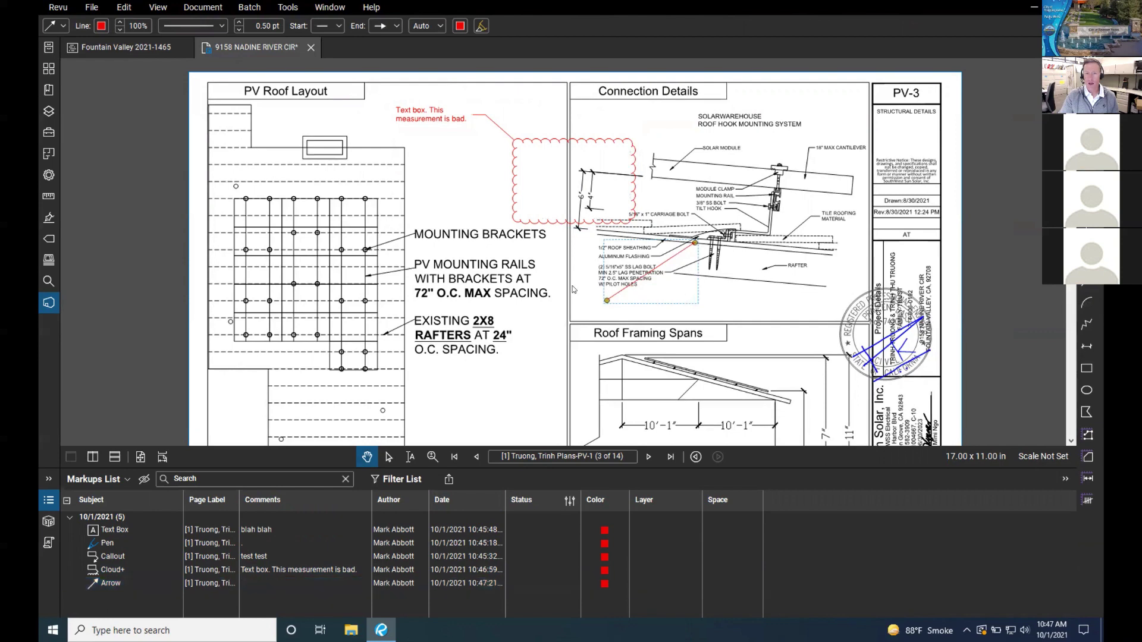
{"action": "left_click_drag", "start_coordinate": [533, 302], "coordinate": [637, 352]}
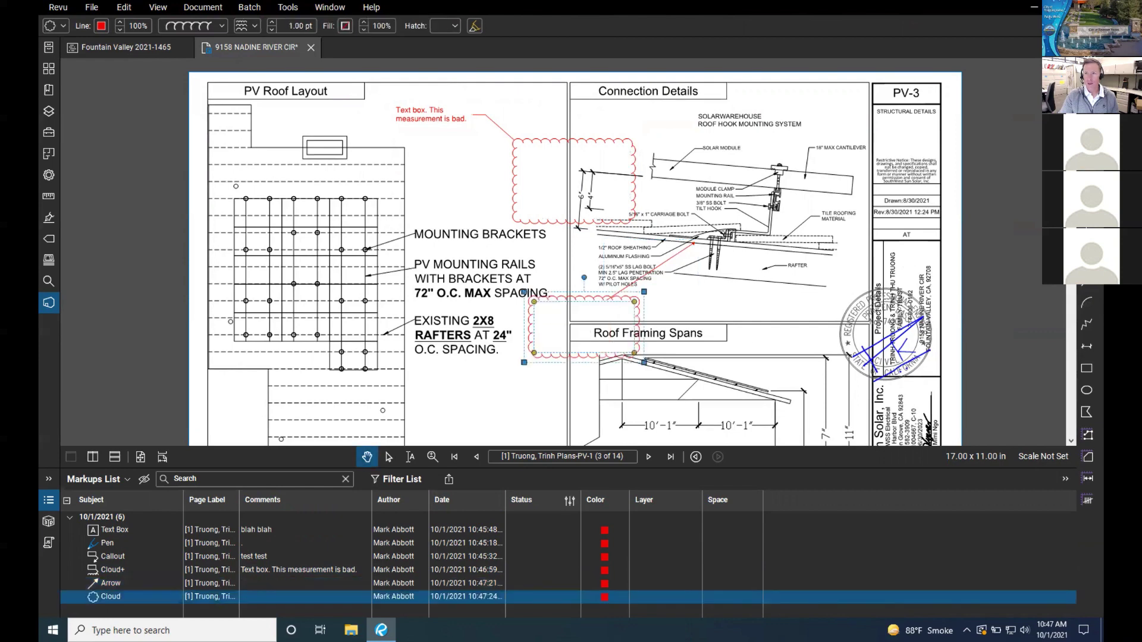
{"action": "key", "text": "t"}
{"action": "left_click_drag", "start_coordinate": [547, 312], "coordinate": [606, 346]}
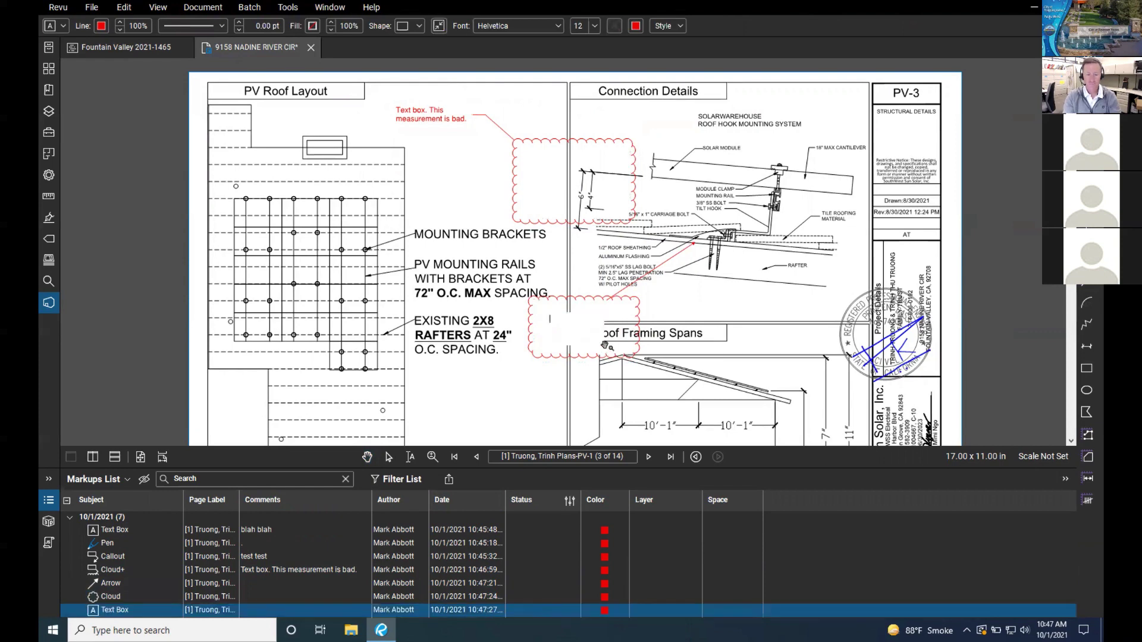
{"action": "type", "text": "text"}
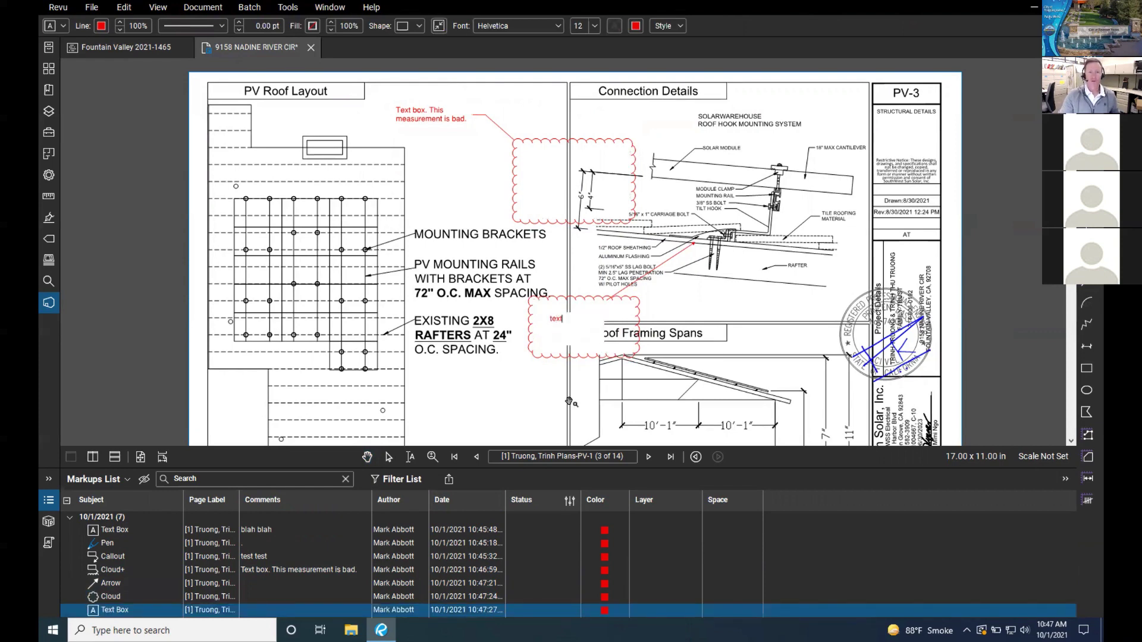
{"action": "key", "text": "Escape"}
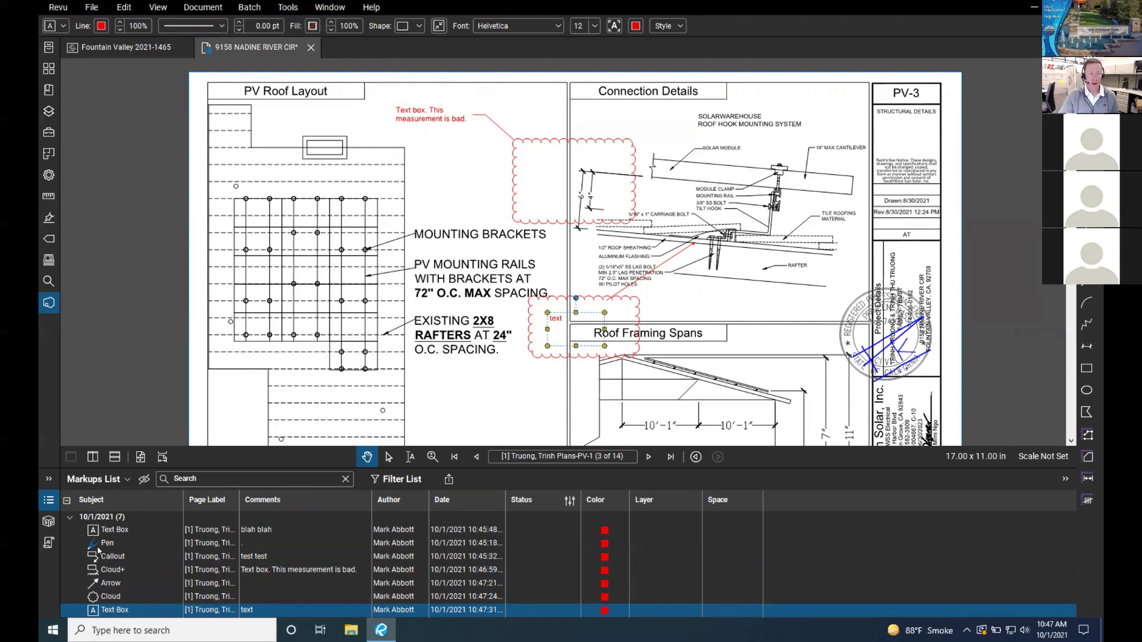
Step: Select various PV-2 and PV-3 markups in the Markups List, then show its filter fields
{"action": "left_click", "coordinate": [115, 529]}
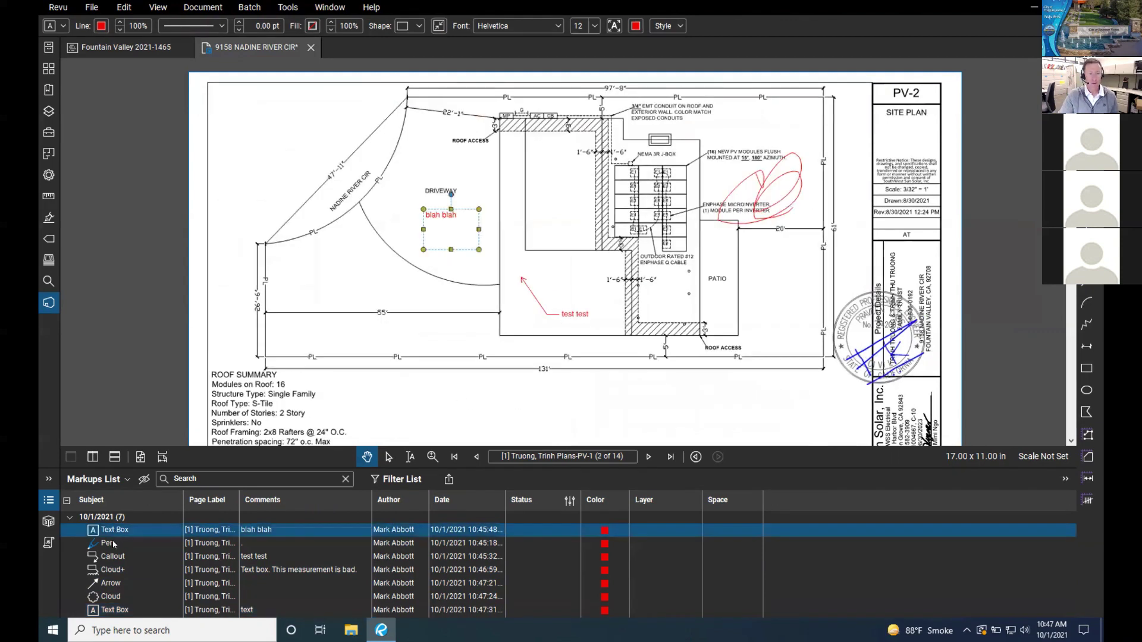
{"action": "left_click", "coordinate": [113, 544]}
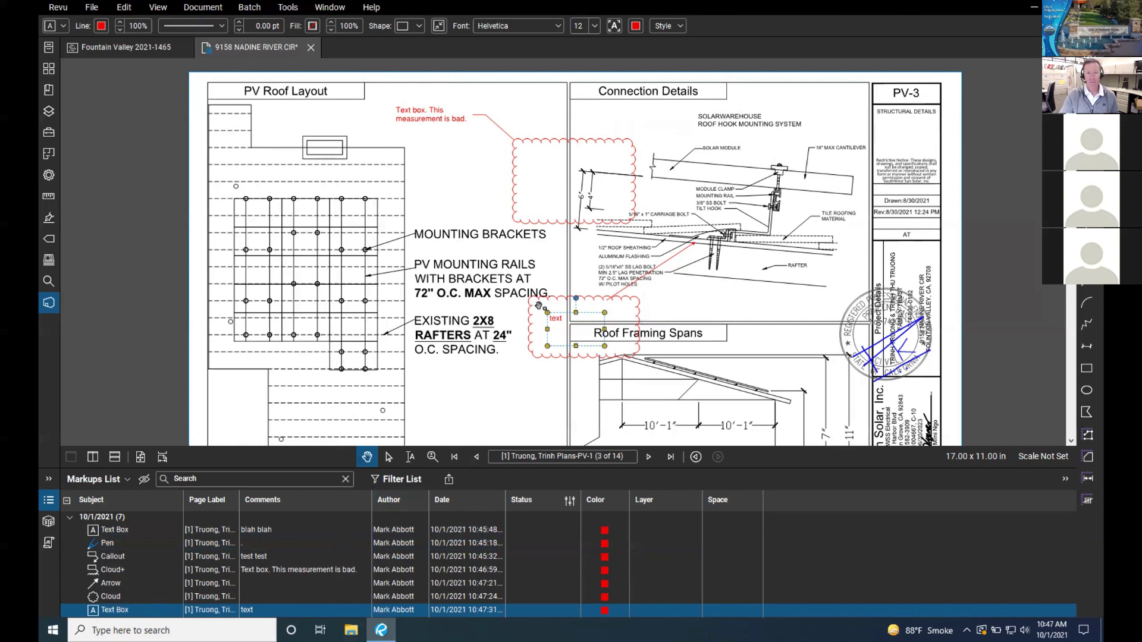
{"action": "left_click", "coordinate": [120, 597]}
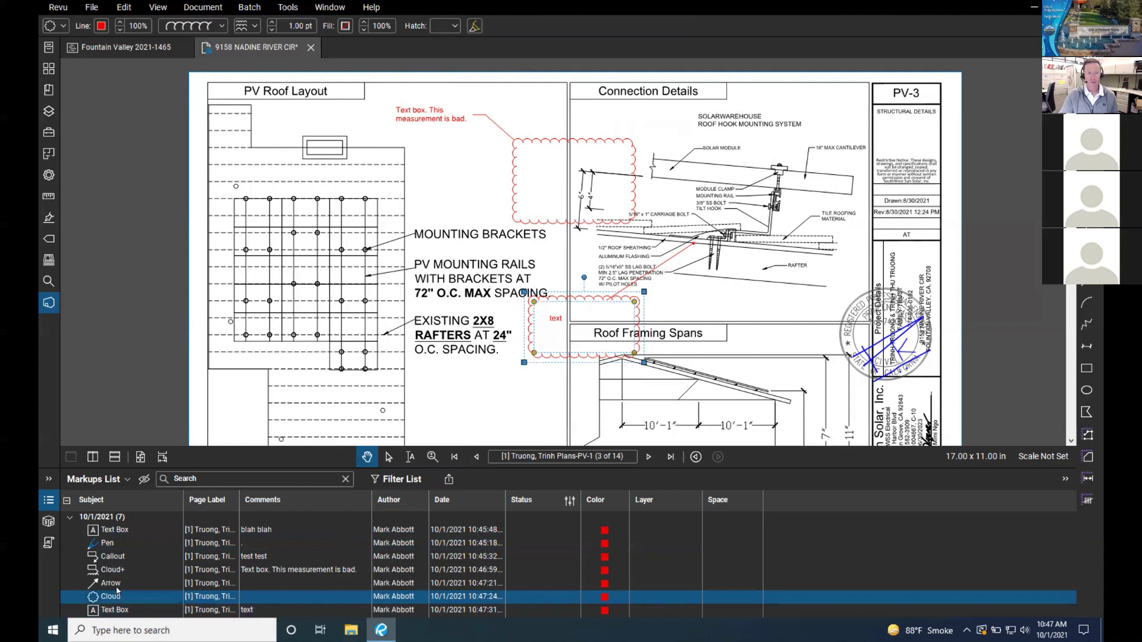
{"action": "left_click", "coordinate": [117, 585]}
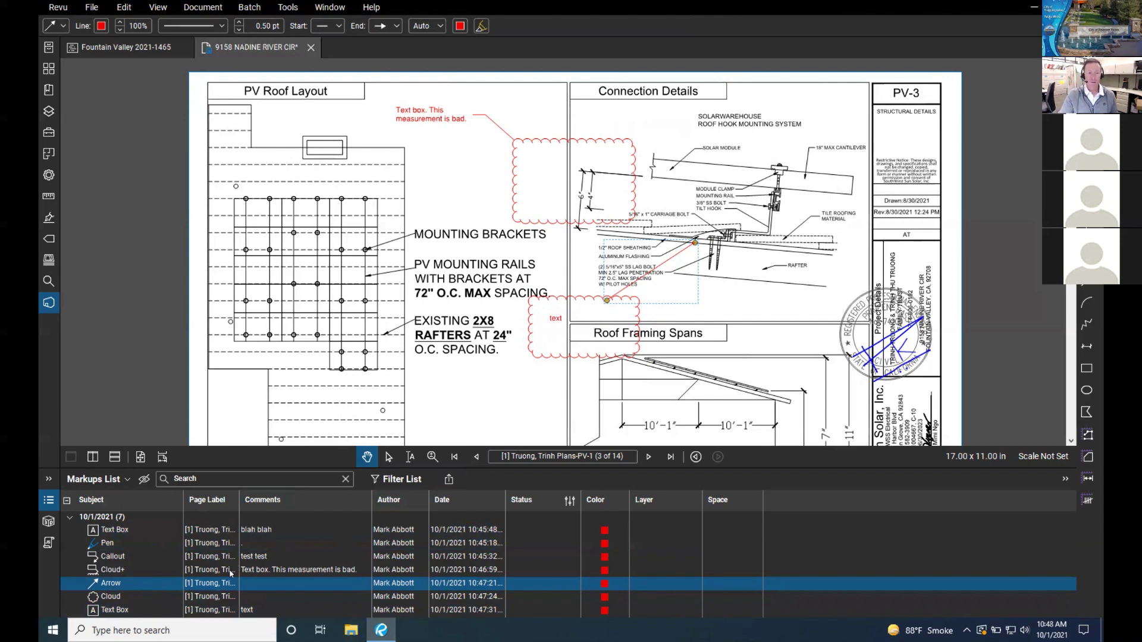
{"action": "left_click", "coordinate": [231, 572]}
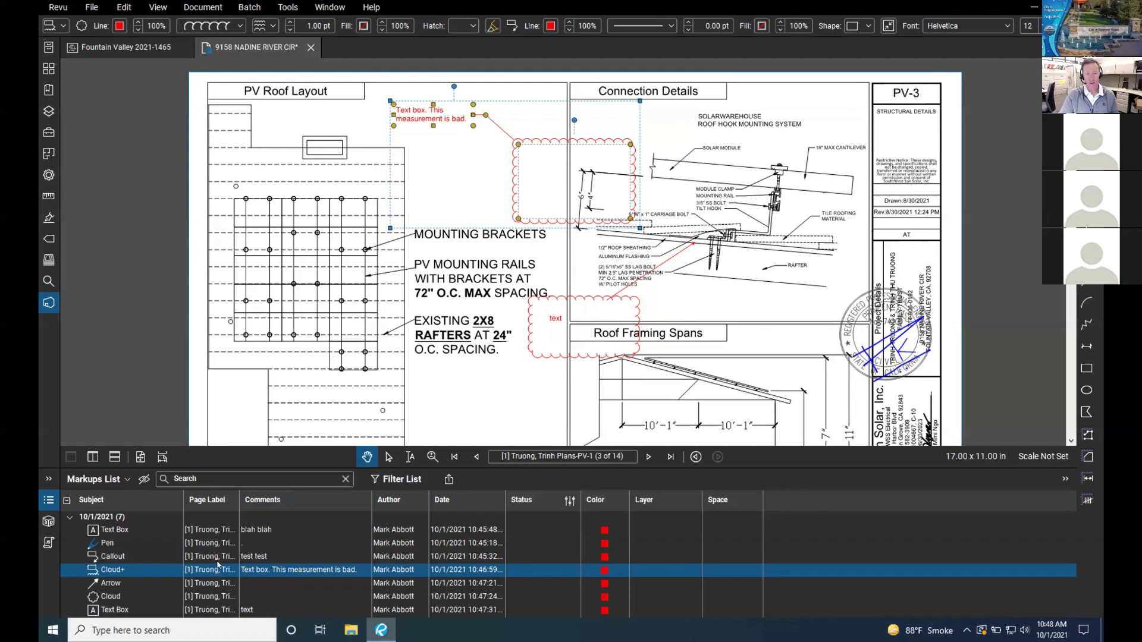
{"action": "left_click", "coordinate": [221, 530]}
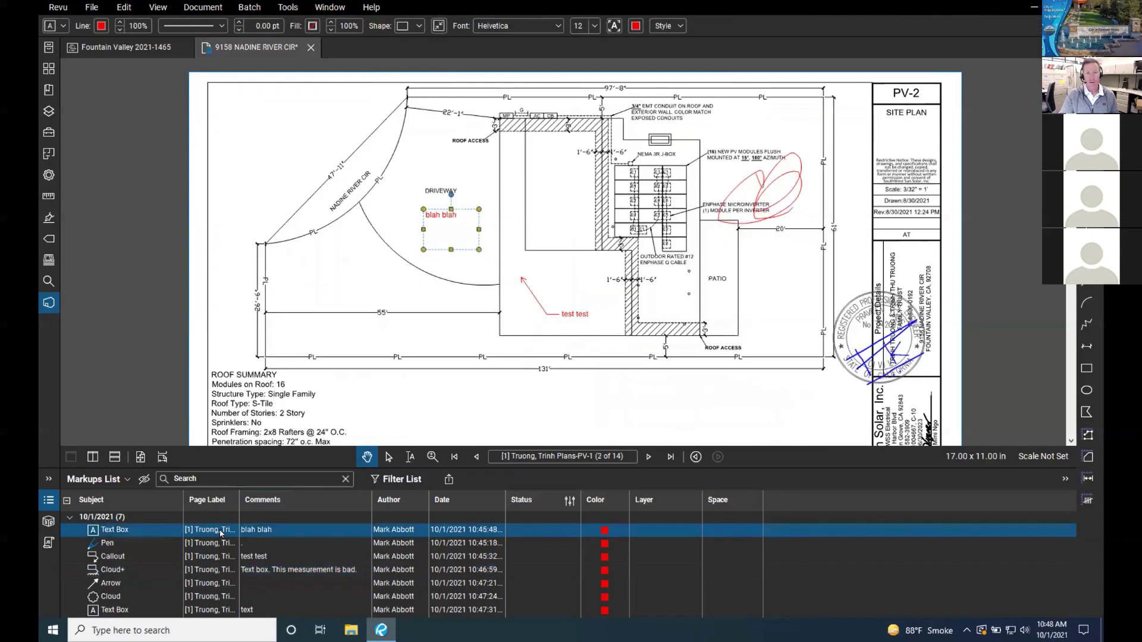
{"action": "left_click", "coordinate": [222, 542]}
{"action": "left_click", "coordinate": [215, 596]}
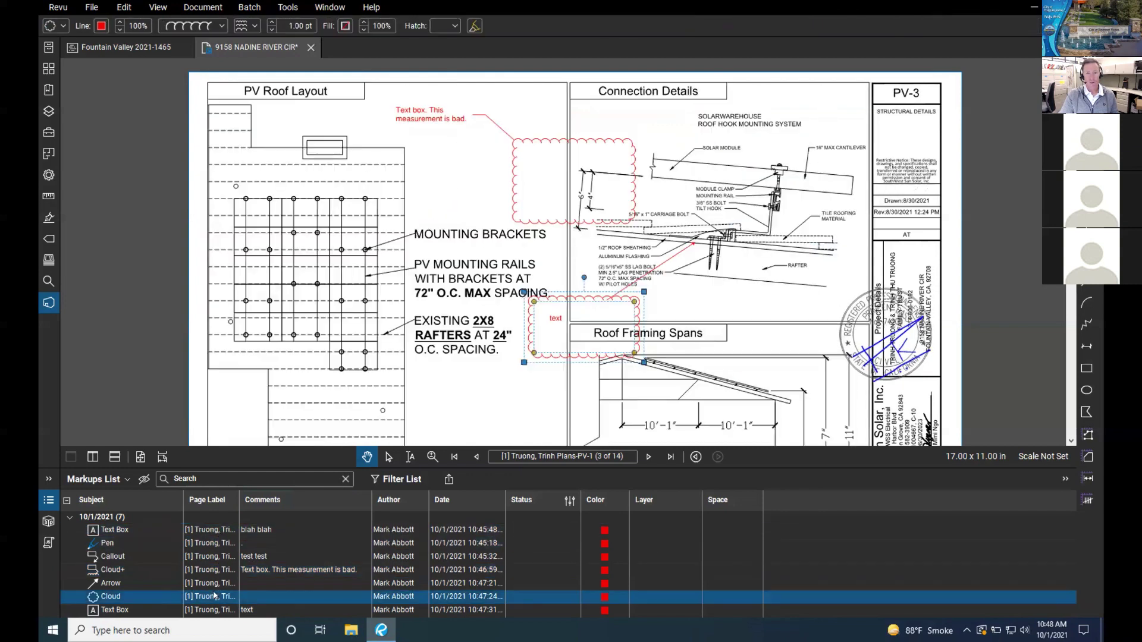
{"action": "left_click", "coordinate": [213, 610]}
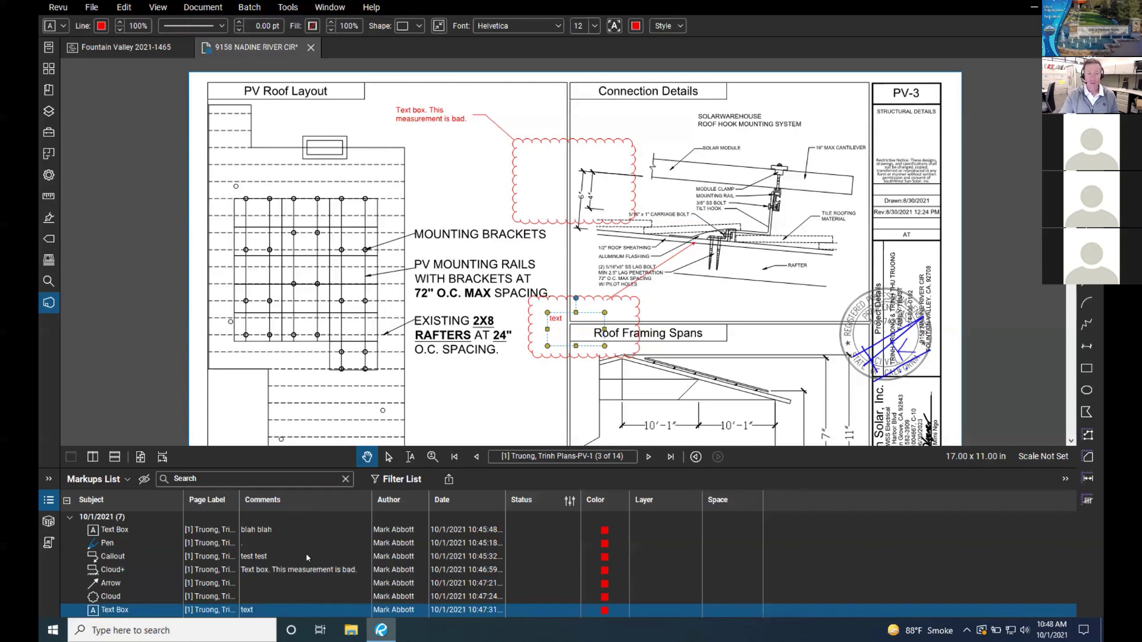
{"action": "left_click", "coordinate": [414, 481]}
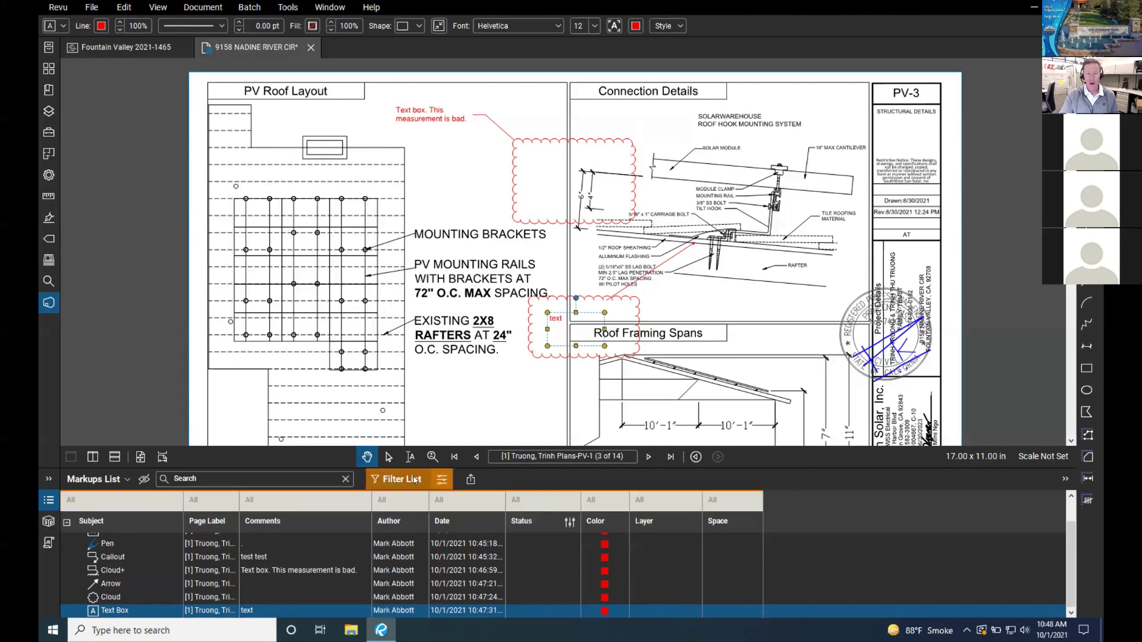
Step: Sort the markups by author, search 'mark', and toggle the list filter off and back on
{"action": "left_click", "coordinate": [394, 522]}
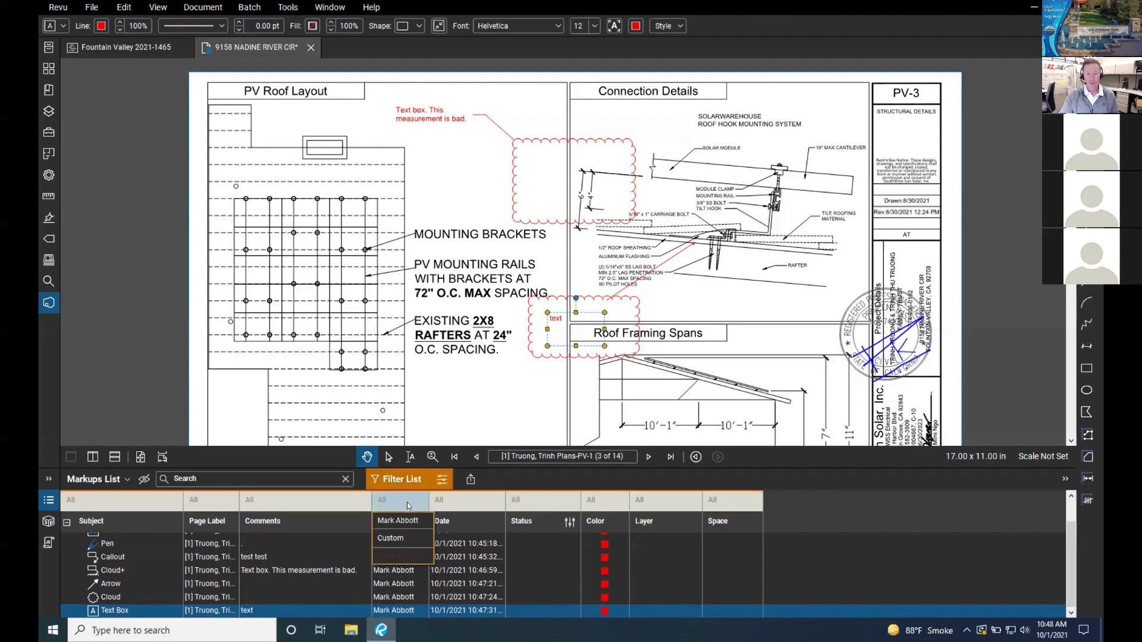
{"action": "left_click", "coordinate": [441, 479]}
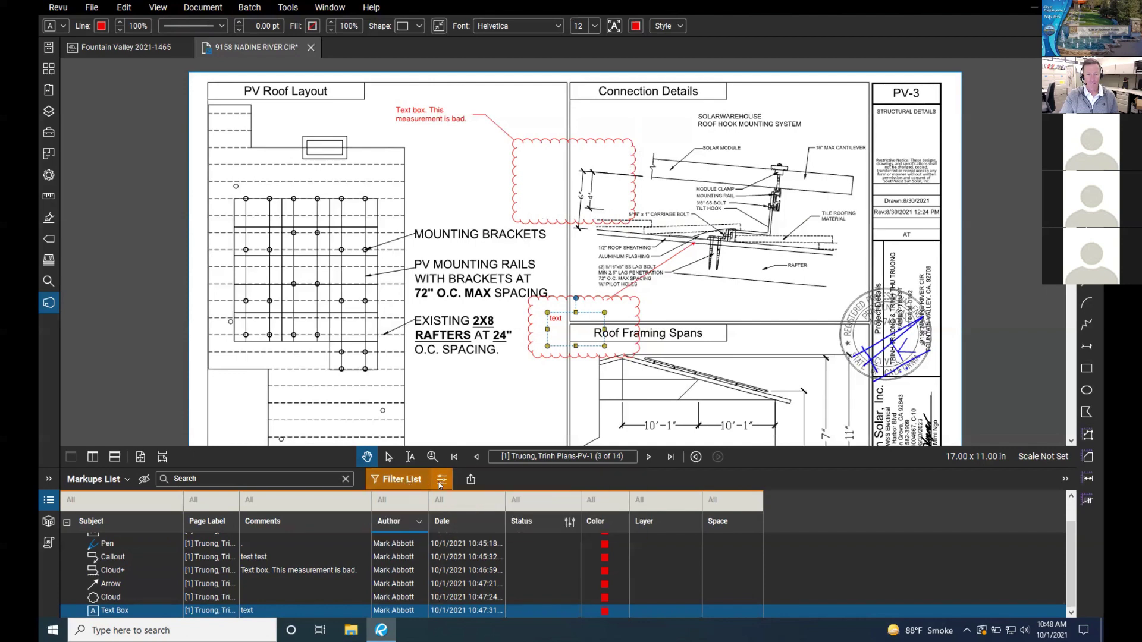
{"action": "left_click", "coordinate": [303, 478]}
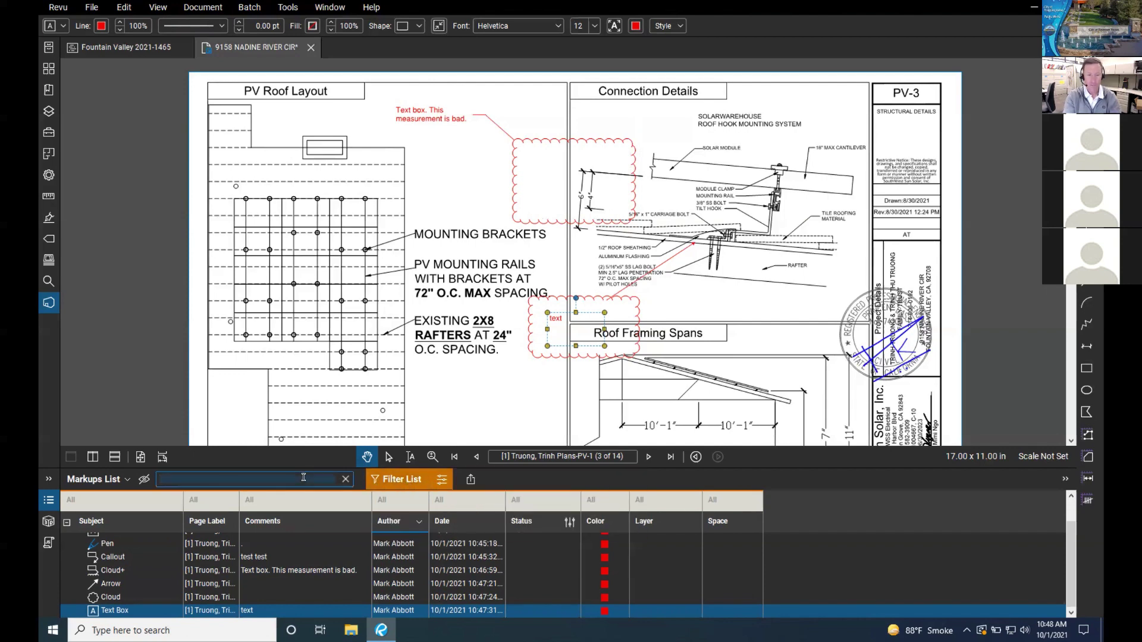
{"action": "type", "text": "mark"}
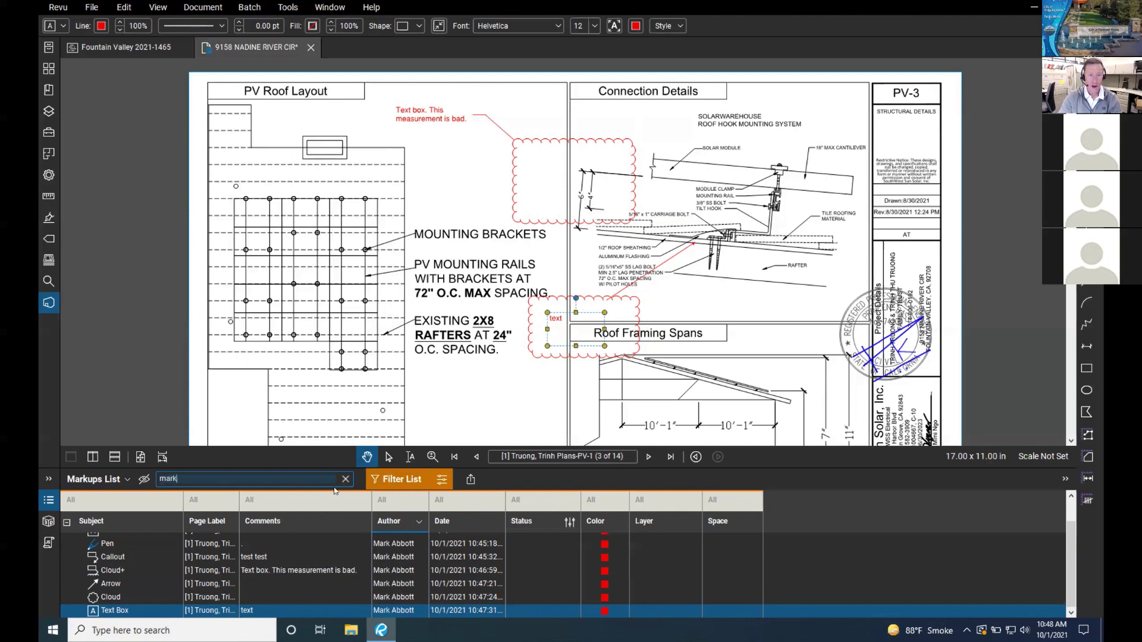
{"action": "left_click", "coordinate": [383, 480]}
{"action": "left_click", "coordinate": [402, 479]}
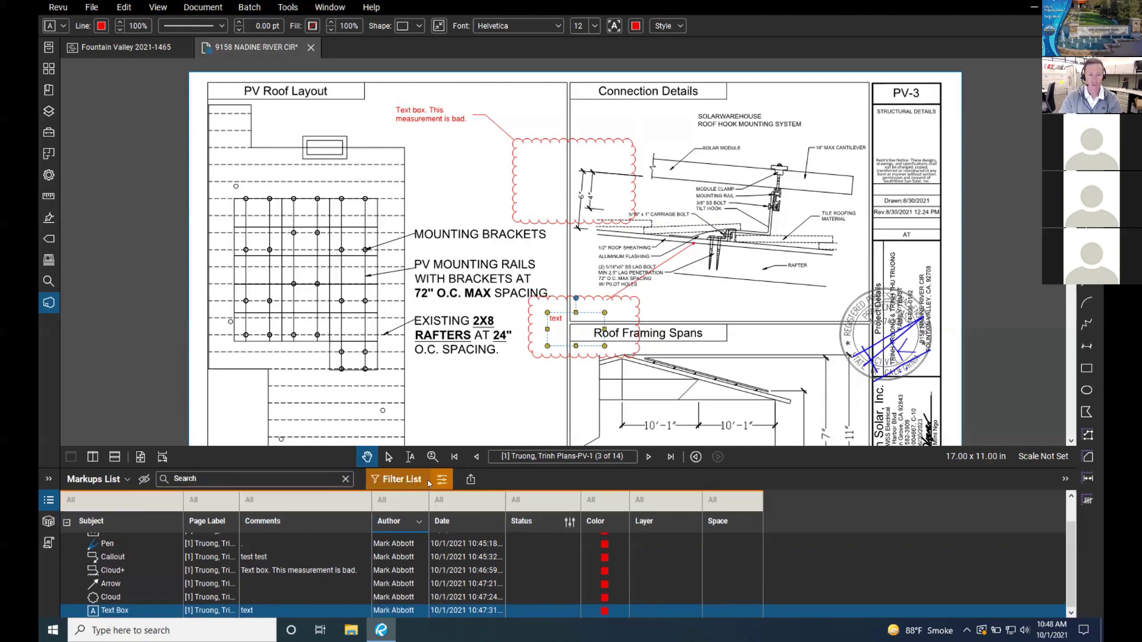
Step: Show the filter options and browse the Author filter choices
{"action": "left_click", "coordinate": [441, 480]}
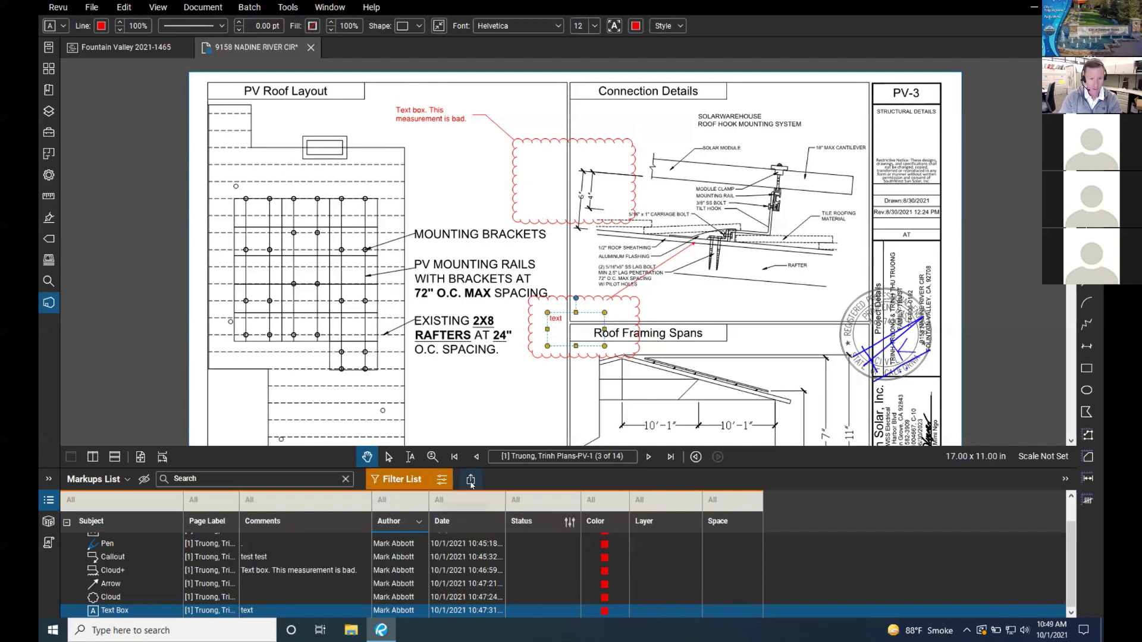
{"action": "left_click", "coordinate": [414, 508]}
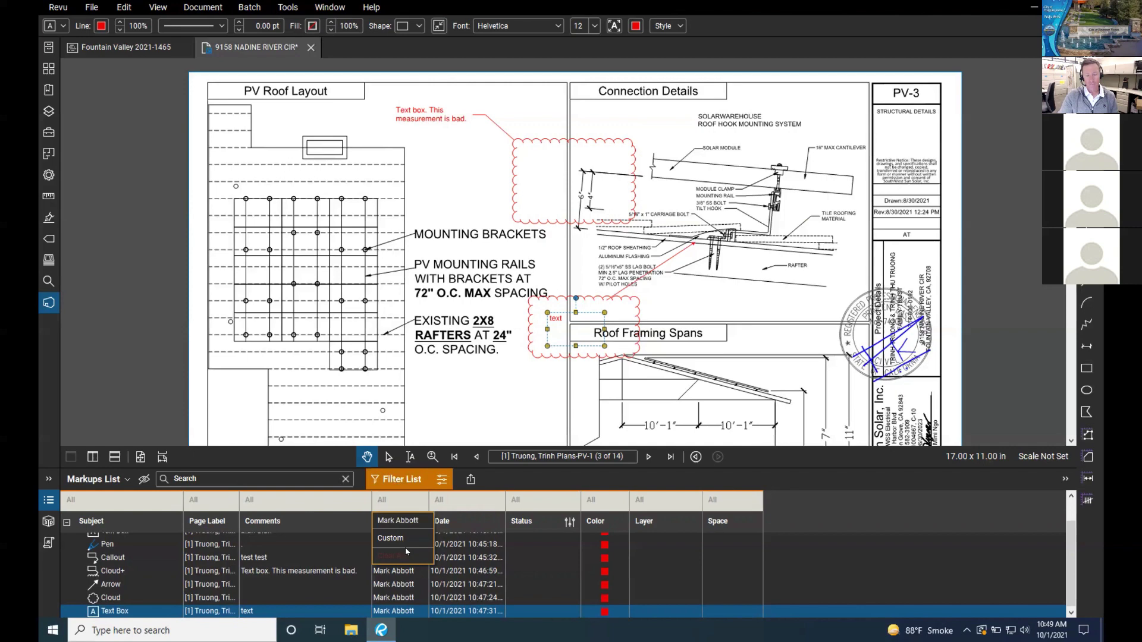
{"action": "left_click", "coordinate": [406, 493]}
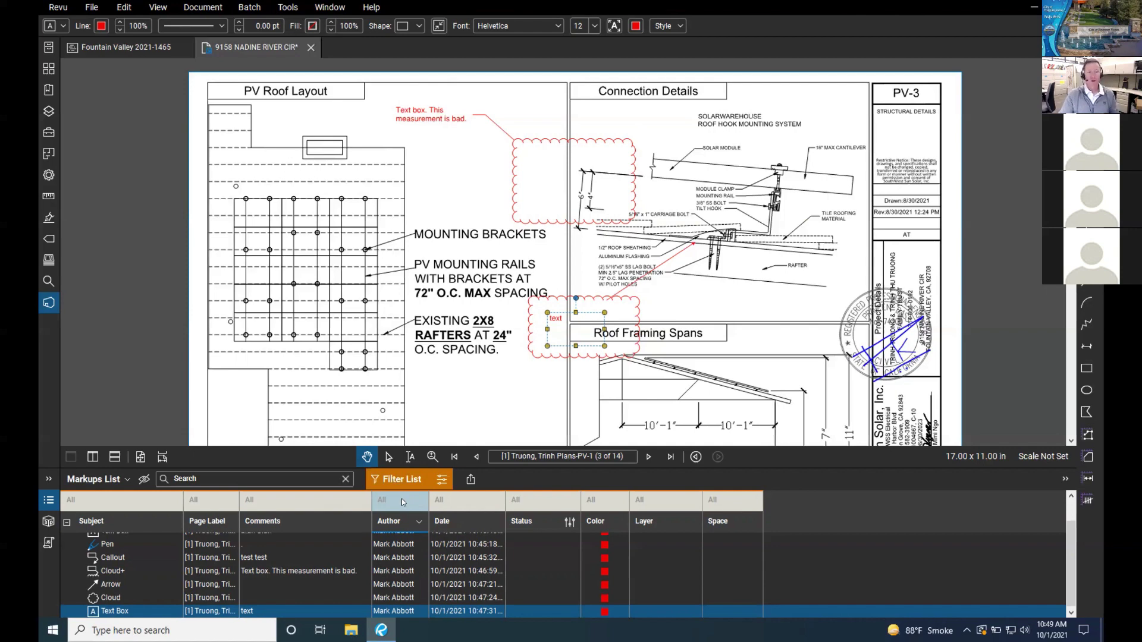
{"action": "left_click", "coordinate": [401, 499]}
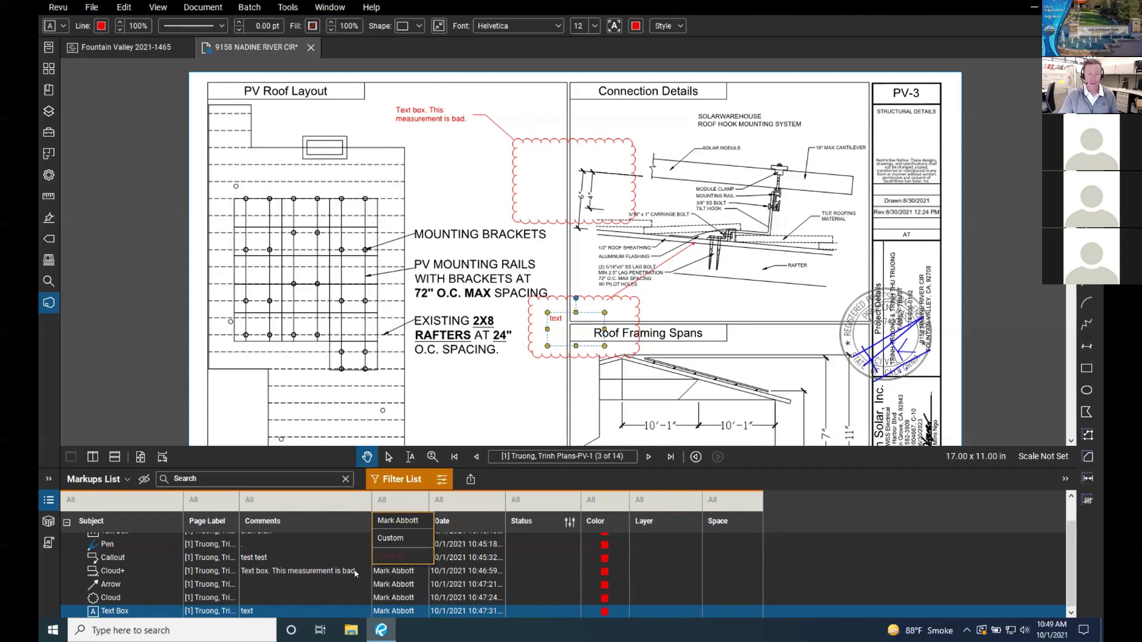
Step: Jump through the arrow, callout, pen and text box markups, then turn the list filter off
{"action": "left_click", "coordinate": [384, 585]}
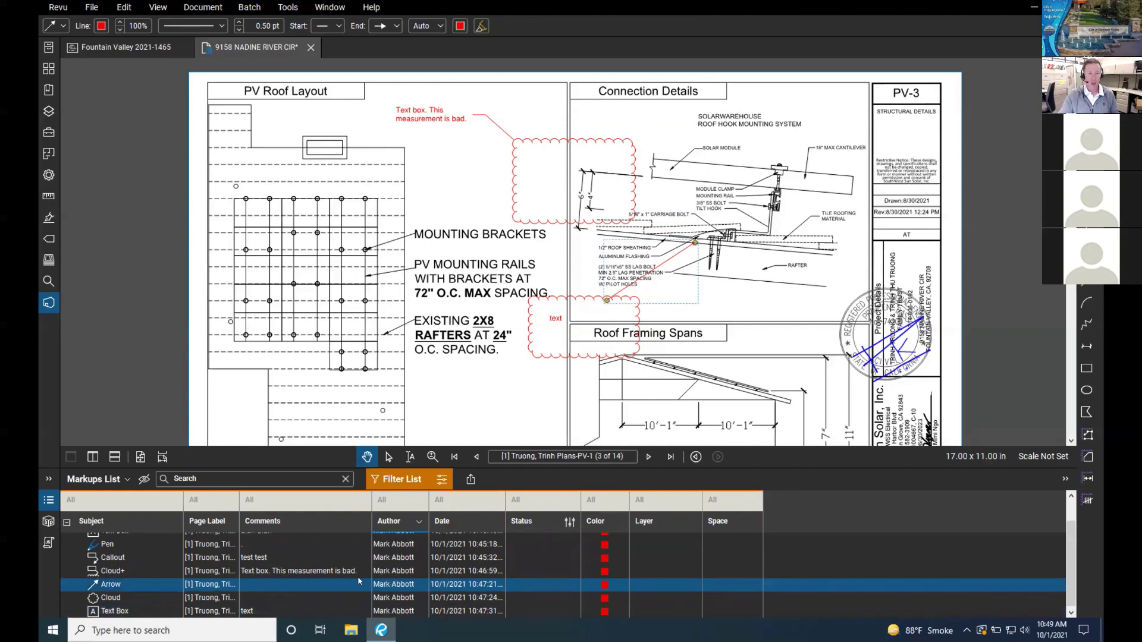
{"action": "left_click", "coordinate": [321, 573]}
{"action": "left_click", "coordinate": [321, 559]}
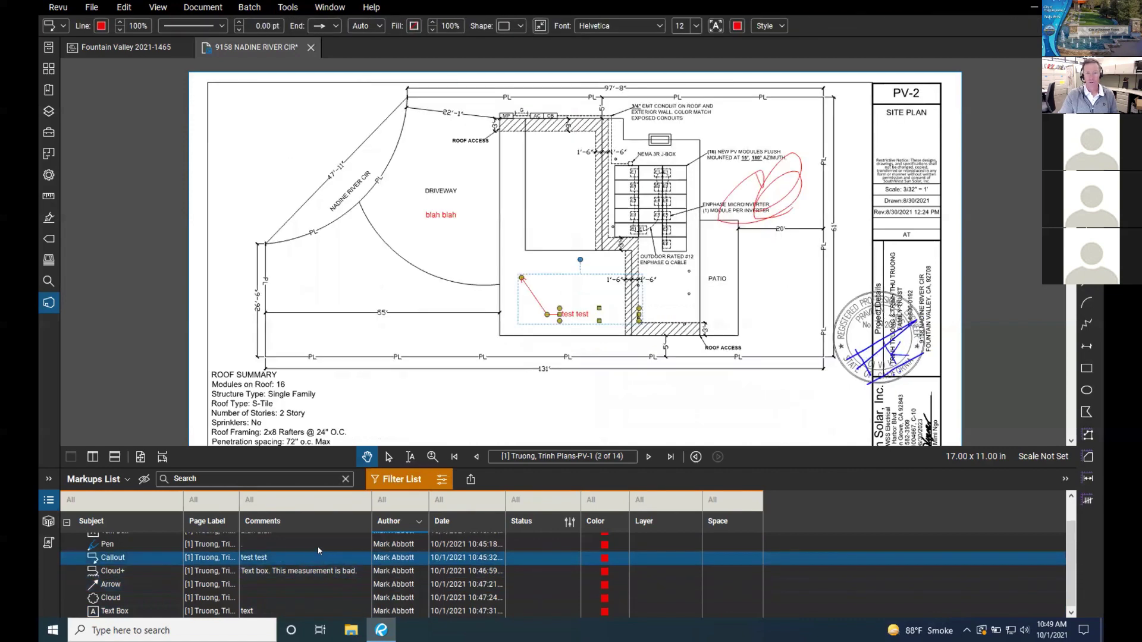
{"action": "left_click", "coordinate": [321, 546]}
{"action": "left_click", "coordinate": [410, 609]}
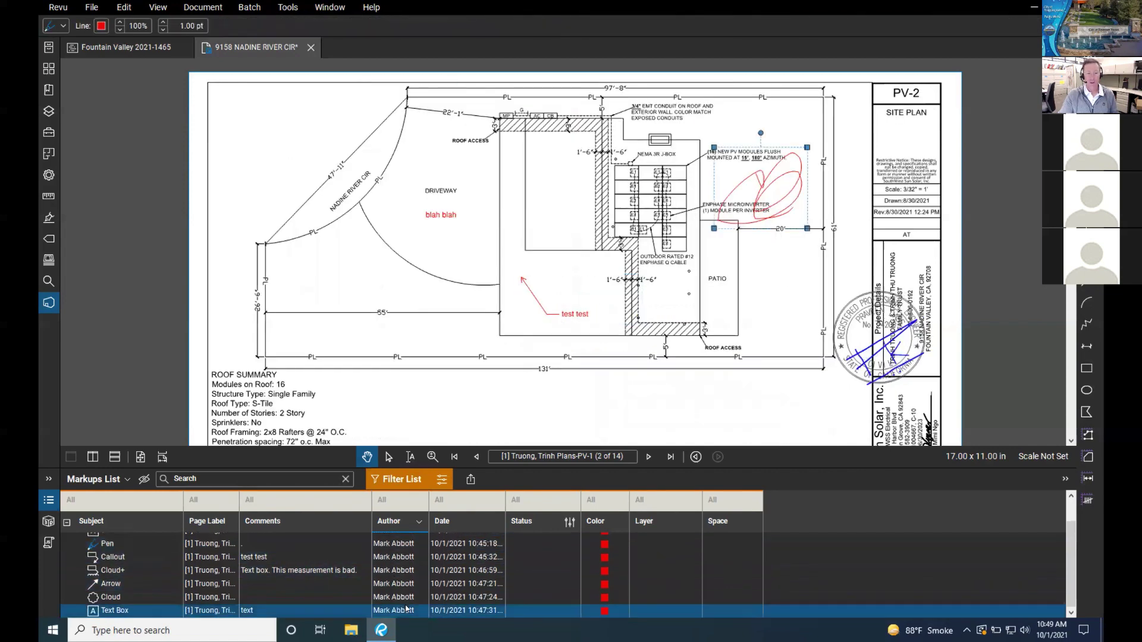
{"action": "left_click", "coordinate": [398, 479]}
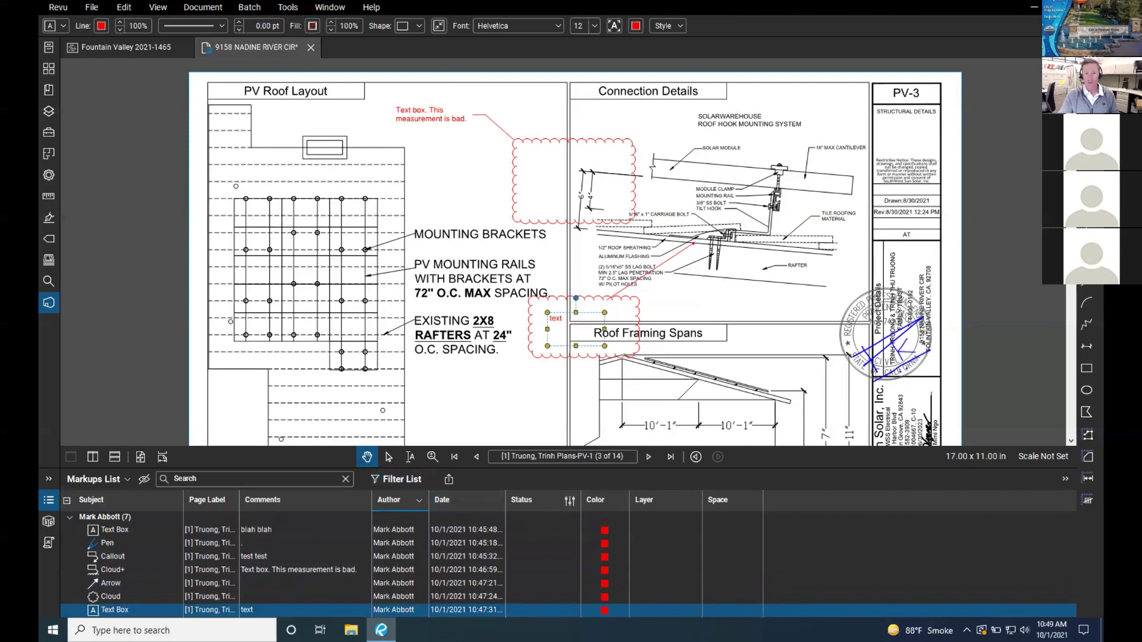
Step: Select the red cloud markup on PV-3 and bring up its Line Color palette
{"action": "left_click", "coordinate": [559, 147]}
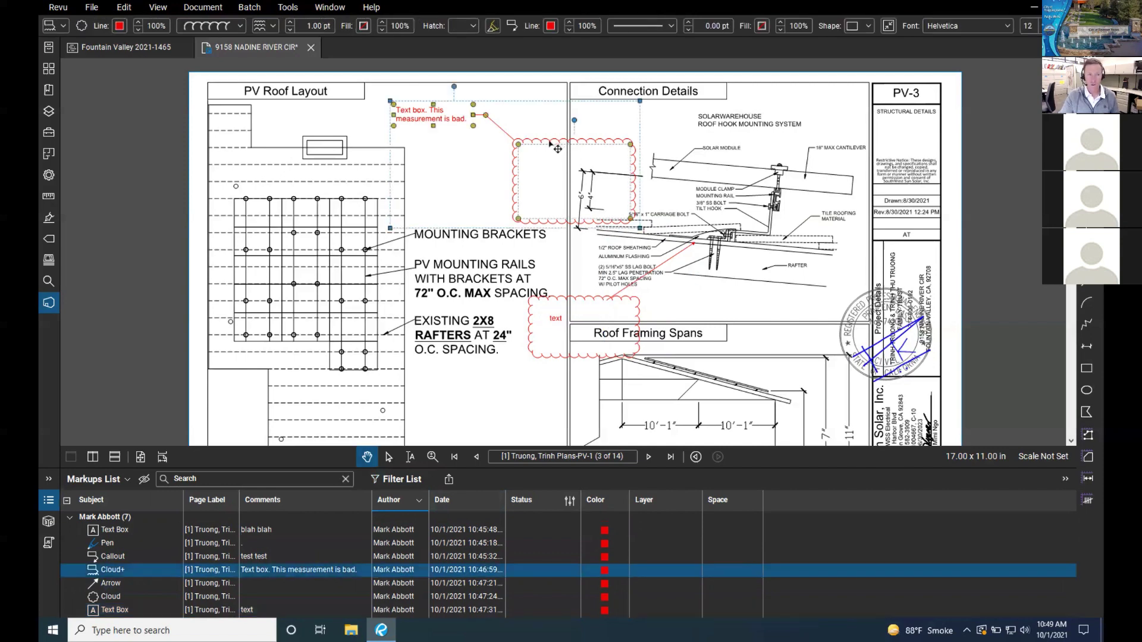
{"action": "scroll", "coordinate": [547, 148], "scroll_direction": "down", "scroll_amount": 1}
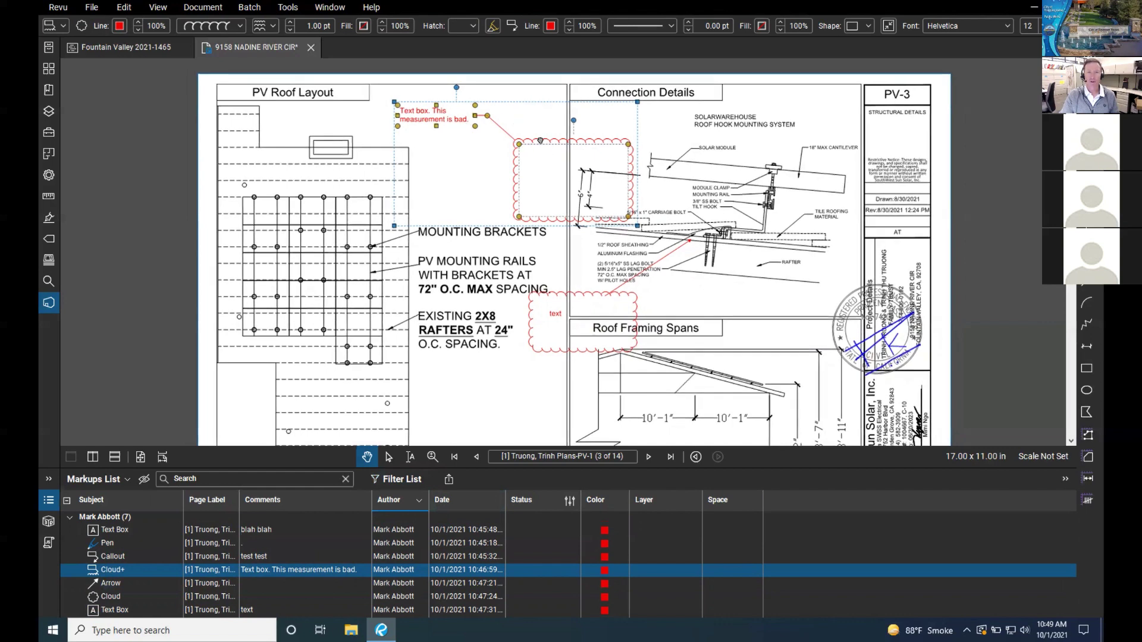
{"action": "left_click_drag", "start_coordinate": [541, 146], "coordinate": [547, 135]}
{"action": "left_click", "coordinate": [549, 136]}
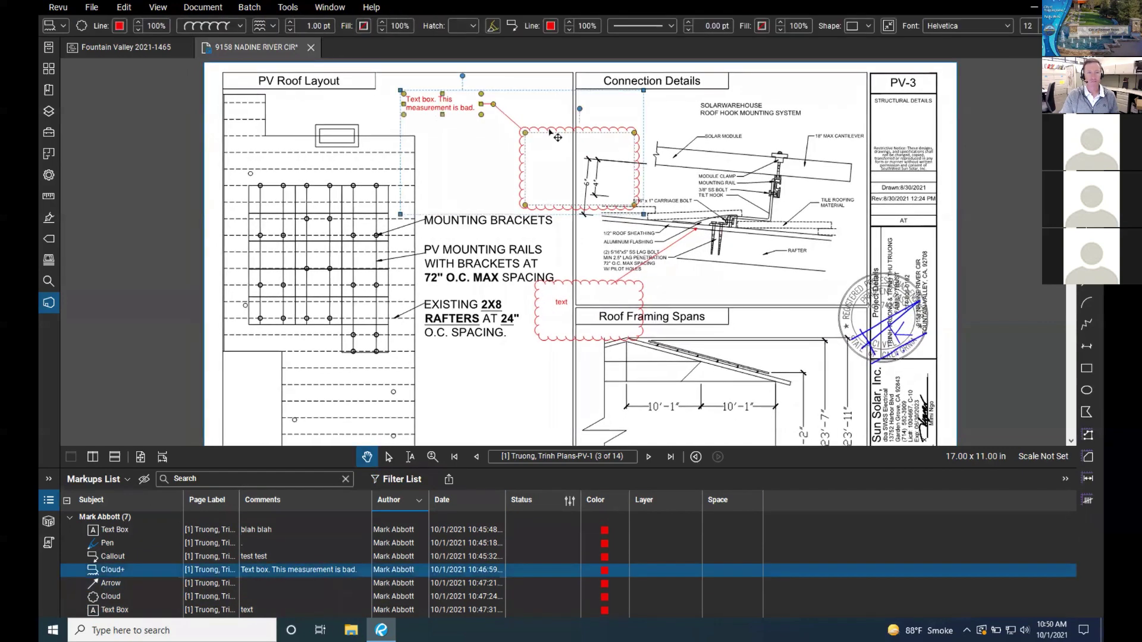
{"action": "left_click", "coordinate": [551, 26]}
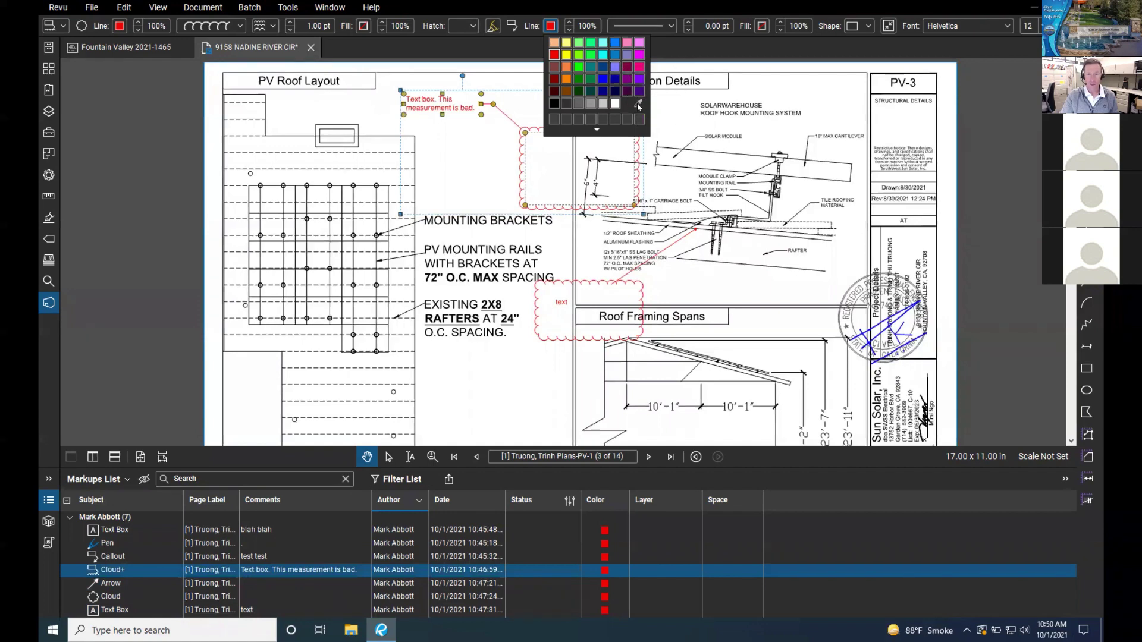
Step: Make the cloud note's leader line green from the Line Color palette
{"action": "left_click", "coordinate": [596, 130]}
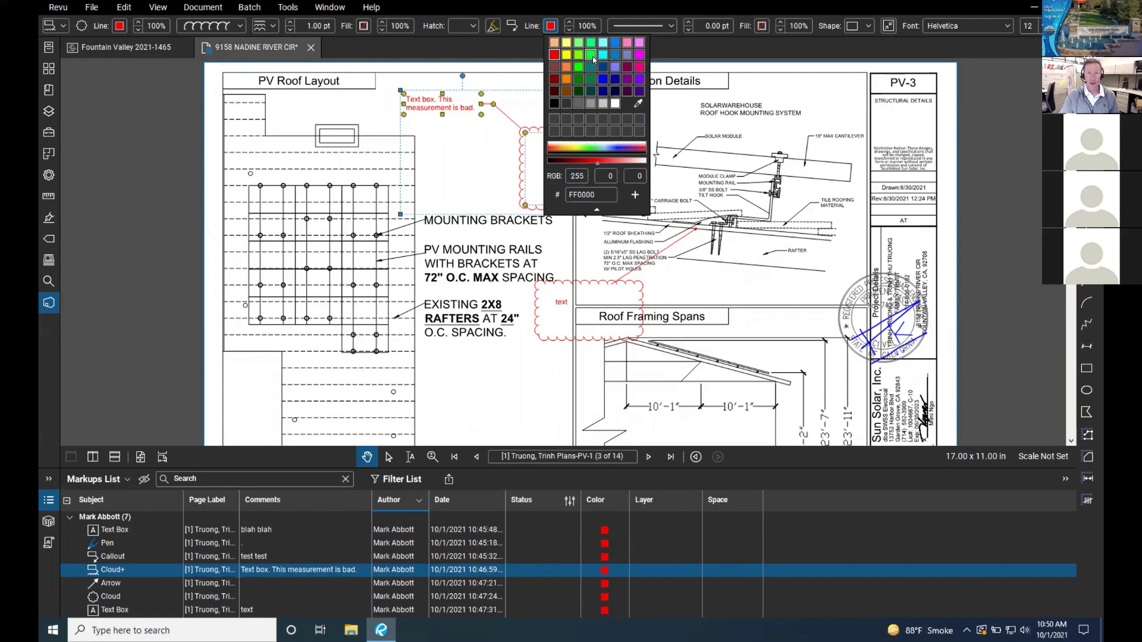
{"action": "left_click", "coordinate": [519, 96]}
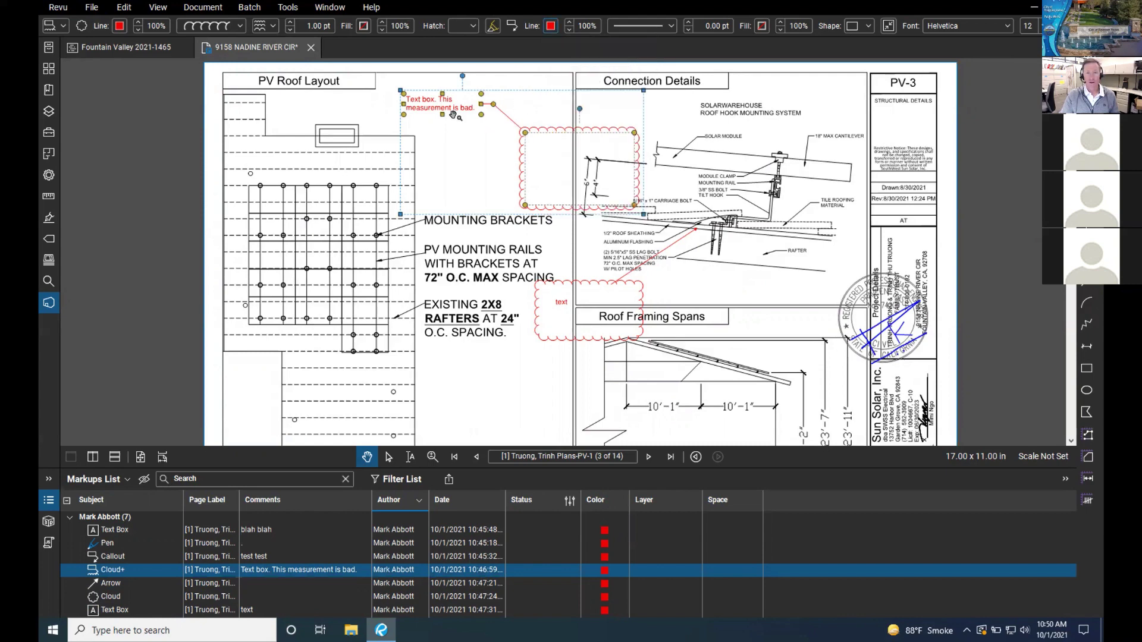
{"action": "left_click", "coordinate": [551, 26]}
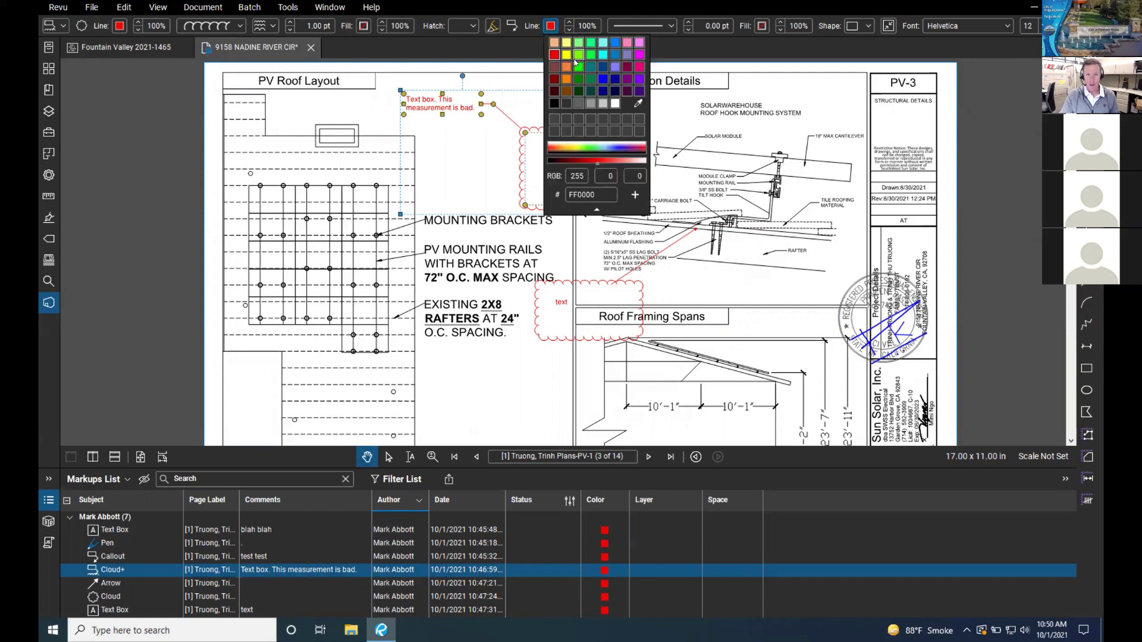
{"action": "left_click", "coordinate": [578, 67]}
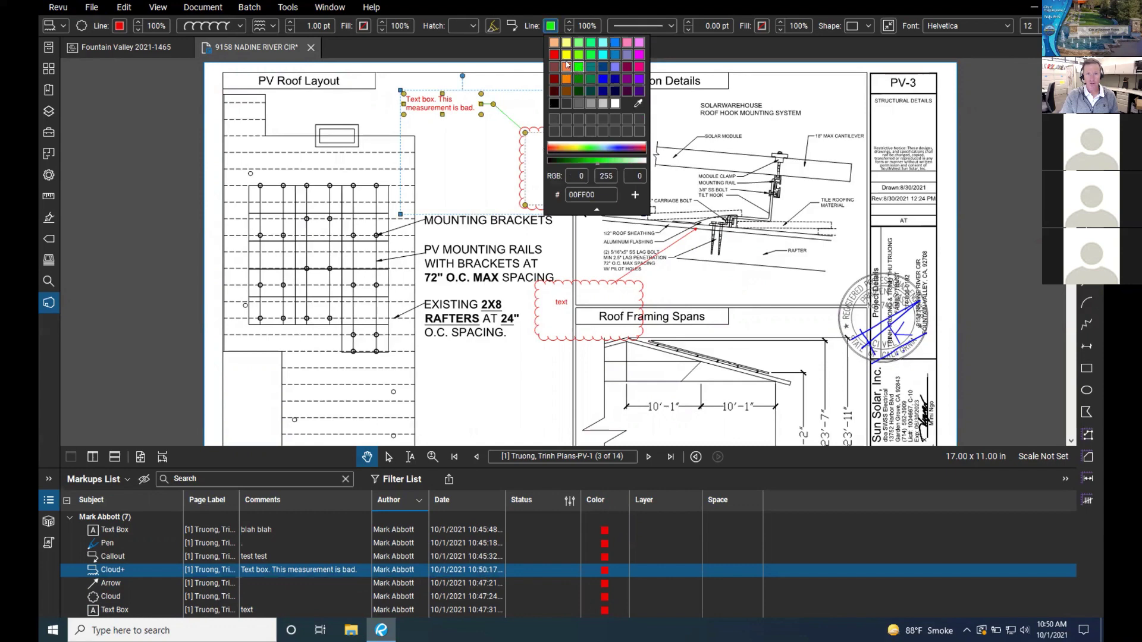
{"action": "left_click", "coordinate": [443, 116]}
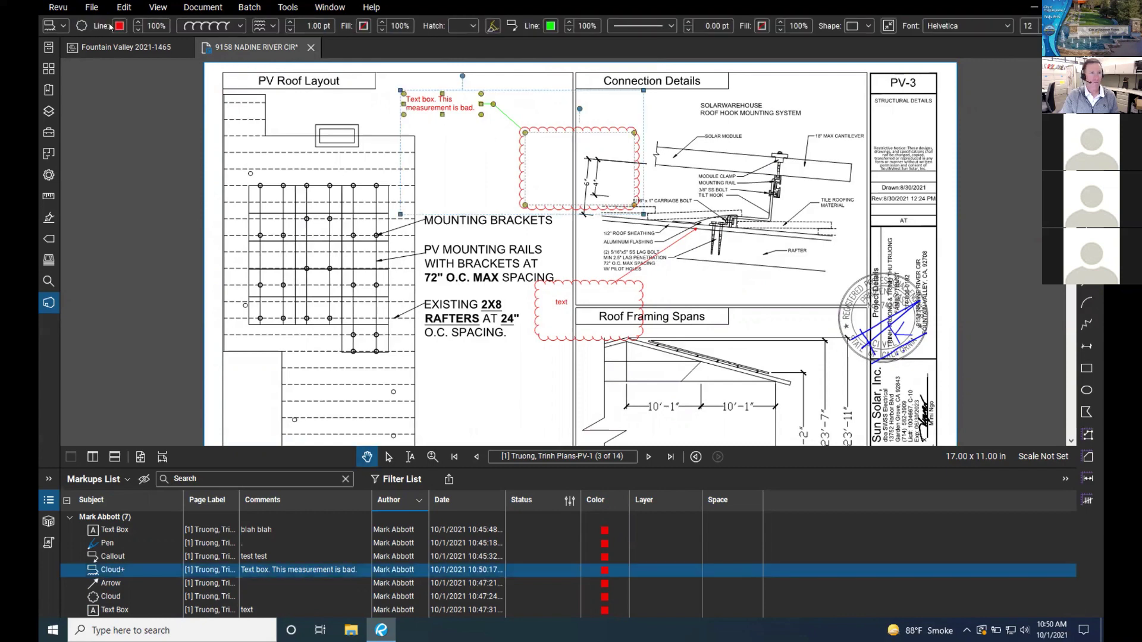
Step: Turn the cloud outline green as well
{"action": "left_click", "coordinate": [120, 26]}
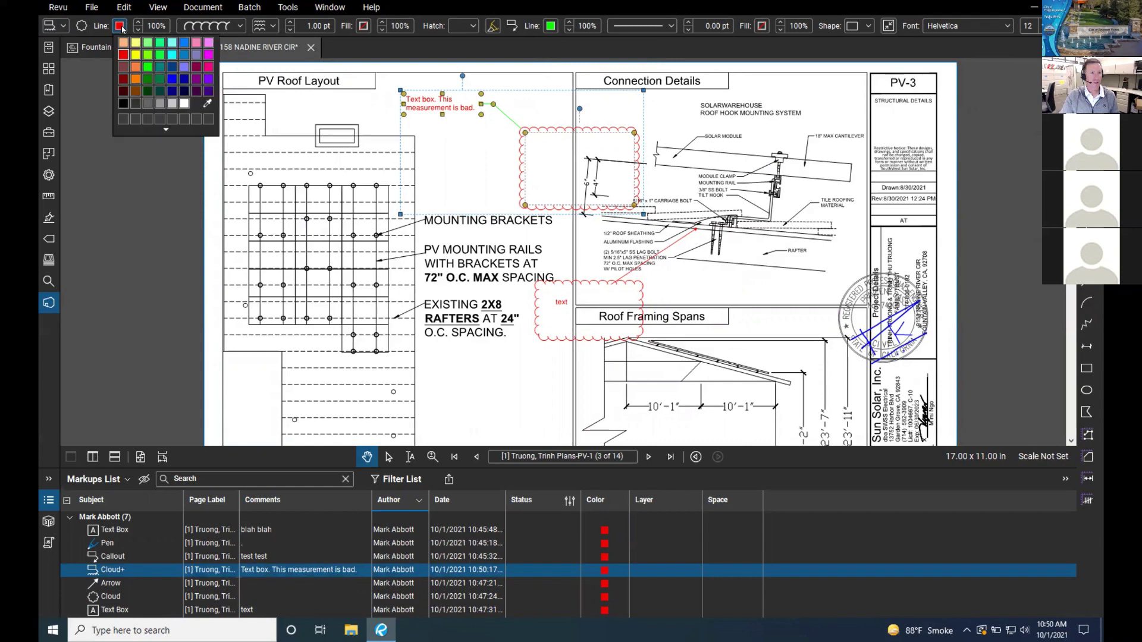
{"action": "left_click", "coordinate": [148, 68]}
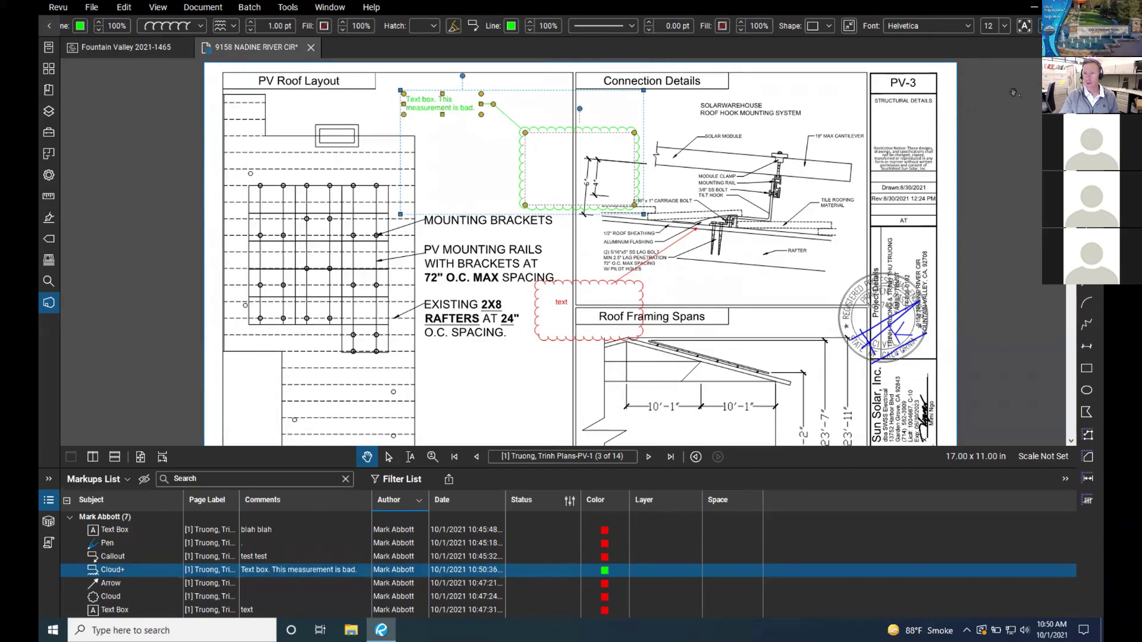
{"action": "left_click", "coordinate": [51, 30]}
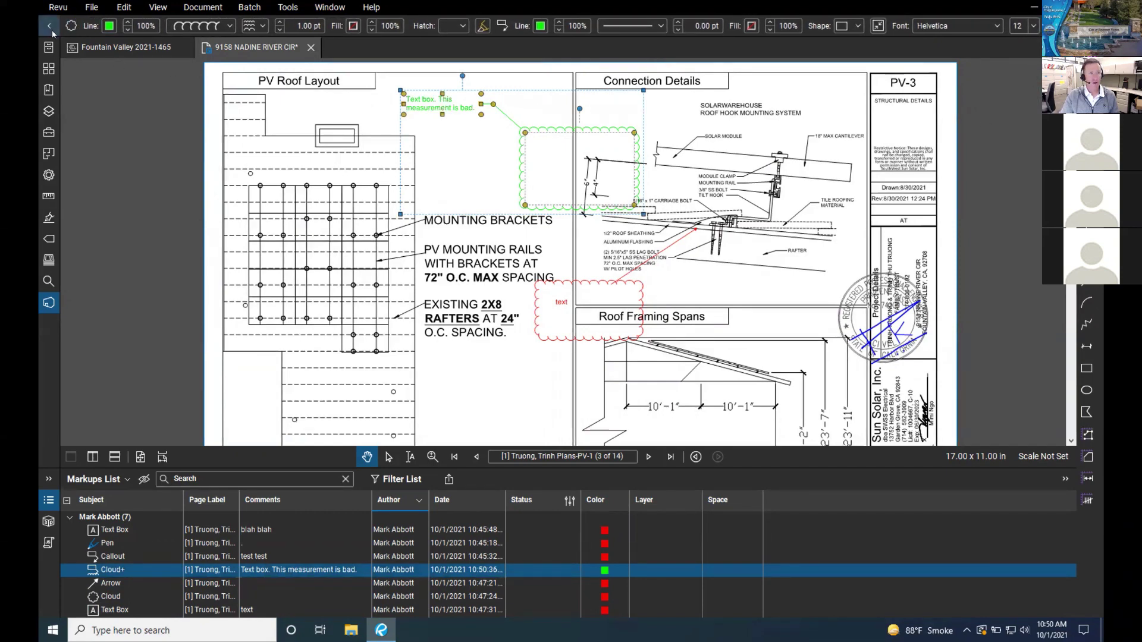
{"action": "left_click", "coordinate": [50, 26]}
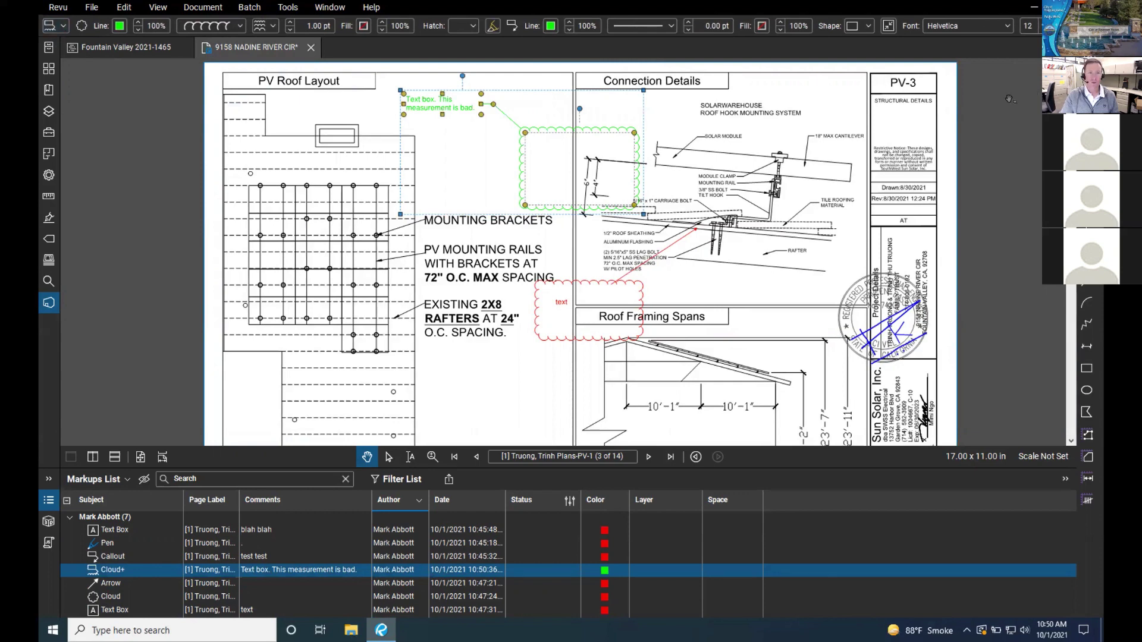
{"action": "left_click", "coordinate": [1047, 26]}
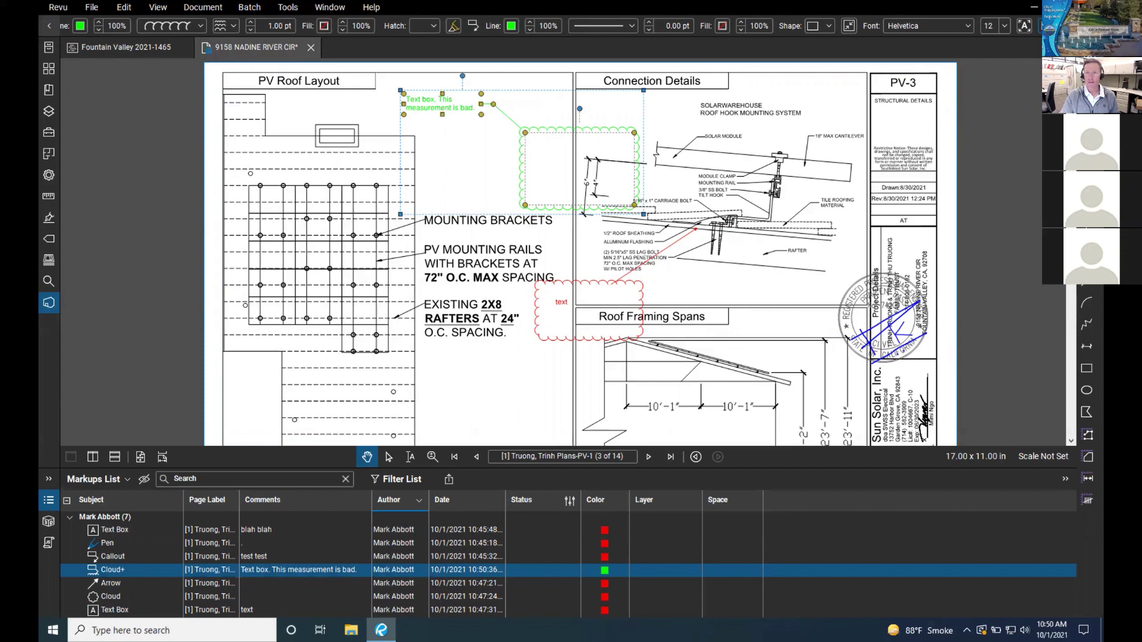
{"action": "left_click", "coordinate": [50, 27]}
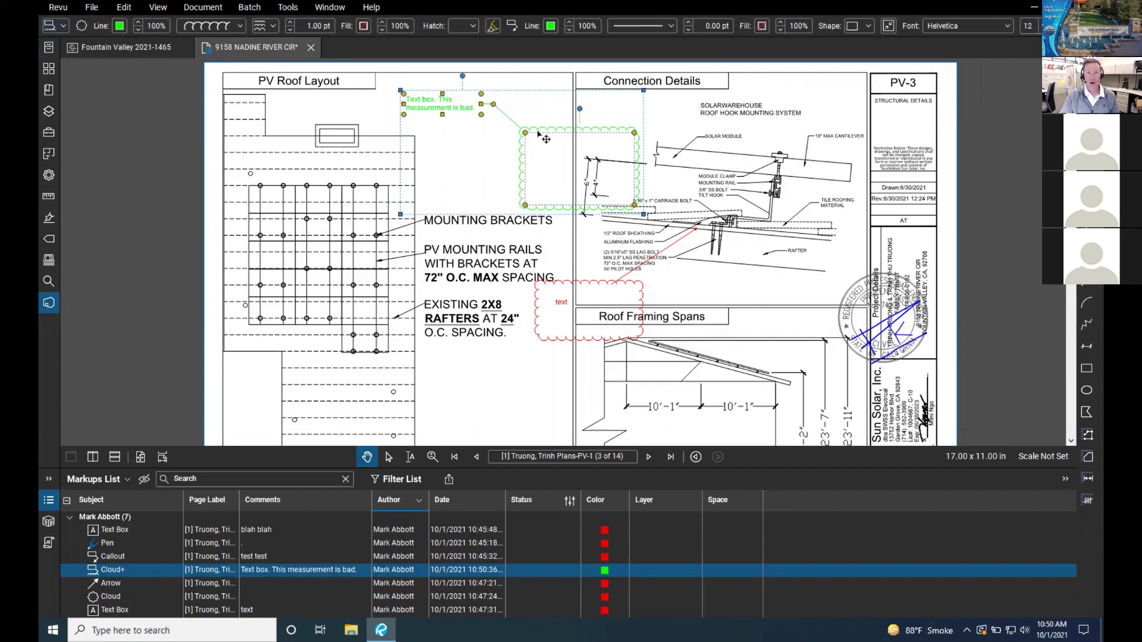
Step: Shift the green cloud right and drag its corner vertices in around the mounting detail, undoing one stray move
{"action": "left_click_drag", "start_coordinate": [538, 133], "coordinate": [565, 137]}
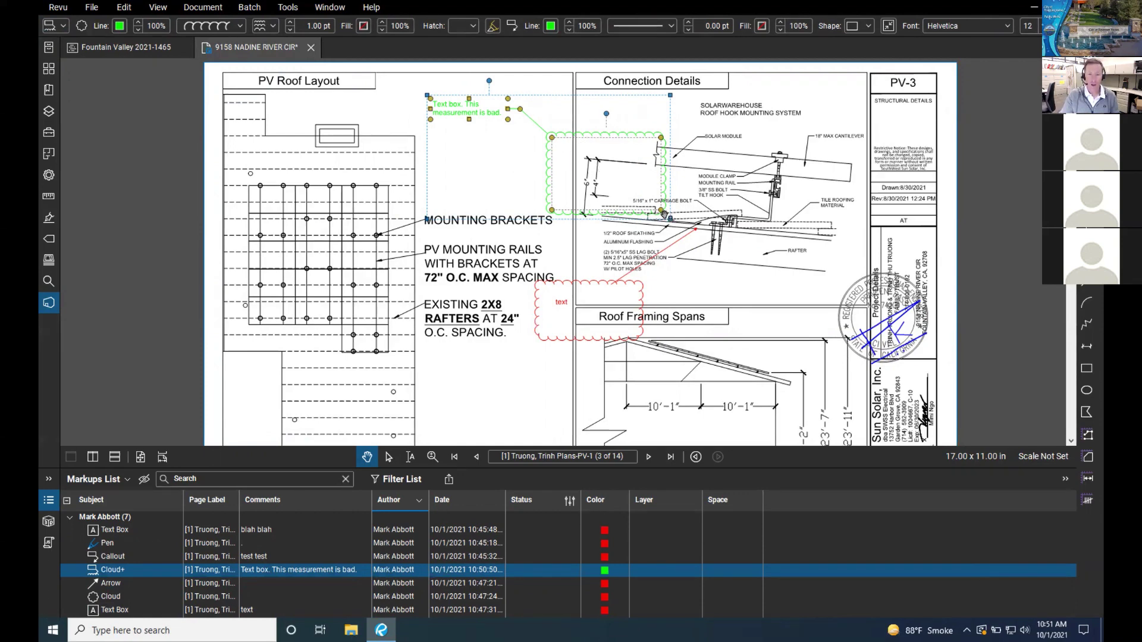
{"action": "left_click_drag", "start_coordinate": [661, 210], "coordinate": [690, 249]}
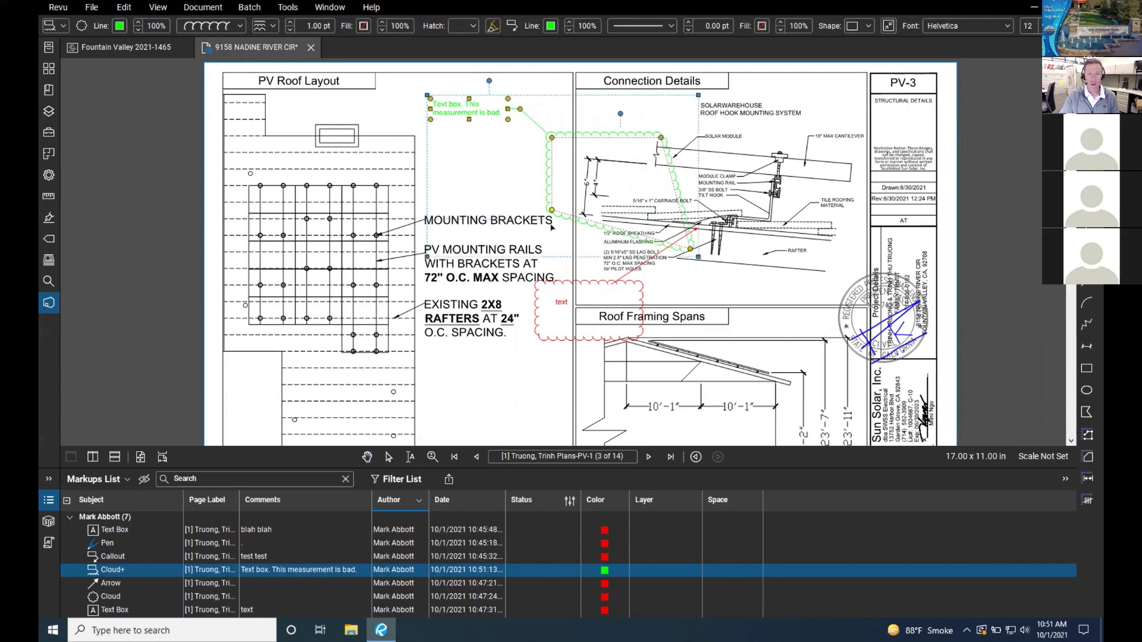
{"action": "left_click_drag", "start_coordinate": [552, 211], "coordinate": [539, 249]}
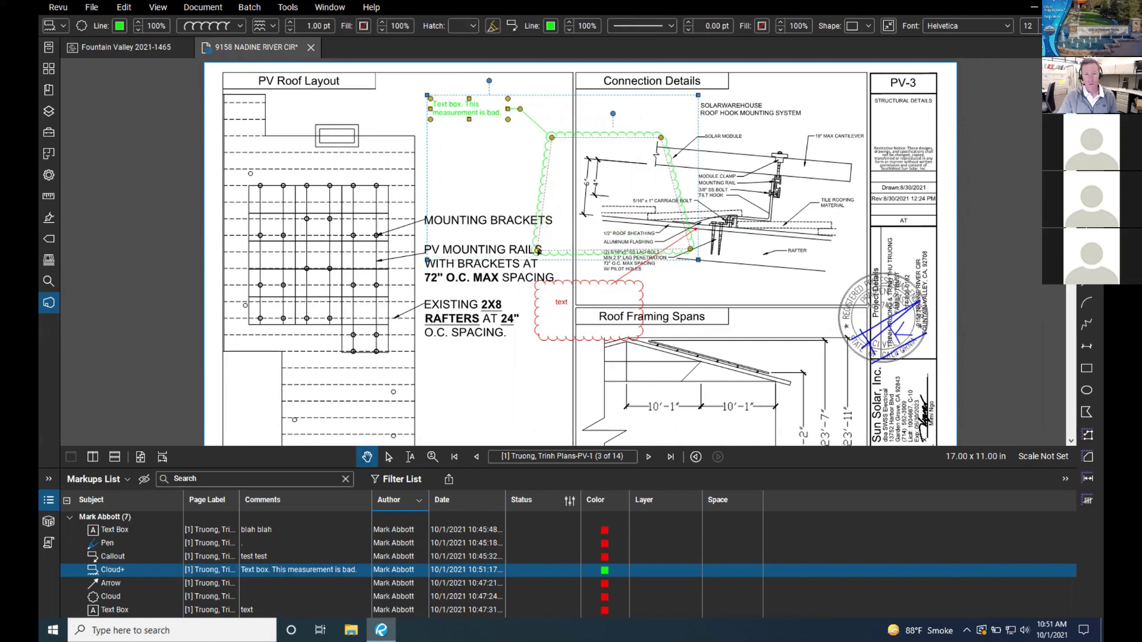
{"action": "left_click_drag", "start_coordinate": [538, 250], "coordinate": [545, 231]}
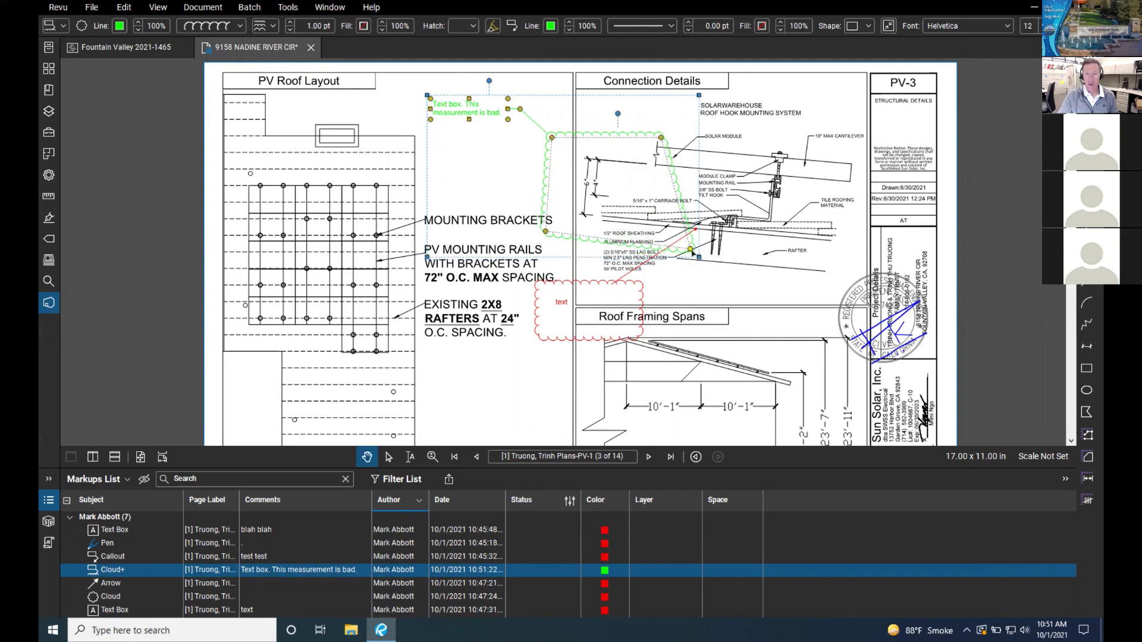
{"action": "key", "text": "ctrl+z"}
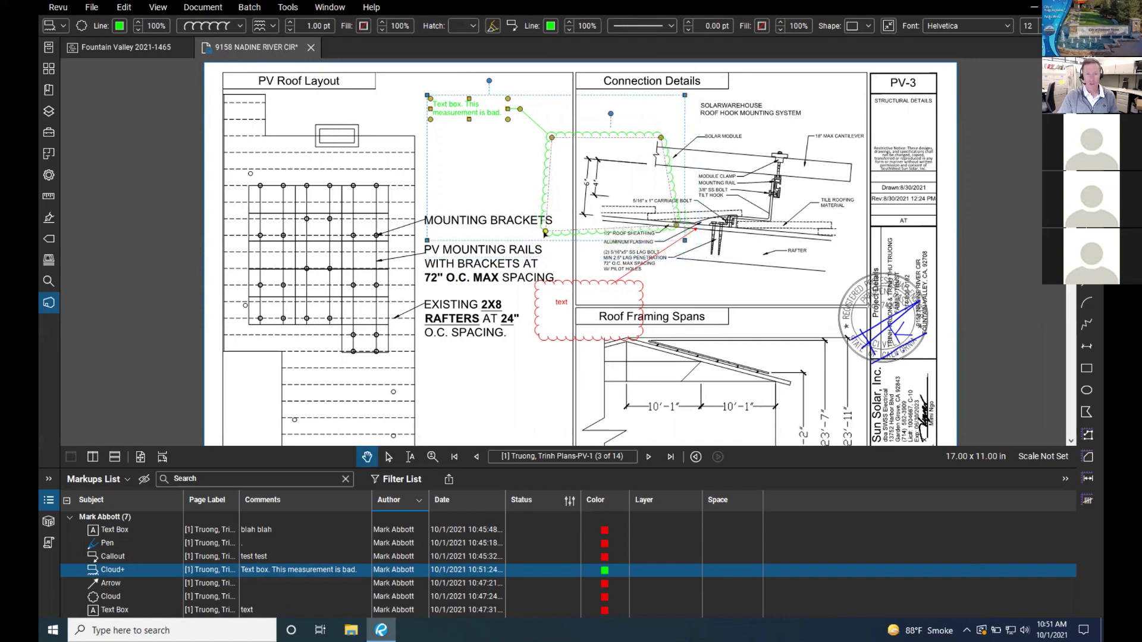
{"action": "left_click_drag", "start_coordinate": [550, 207], "coordinate": [551, 204]}
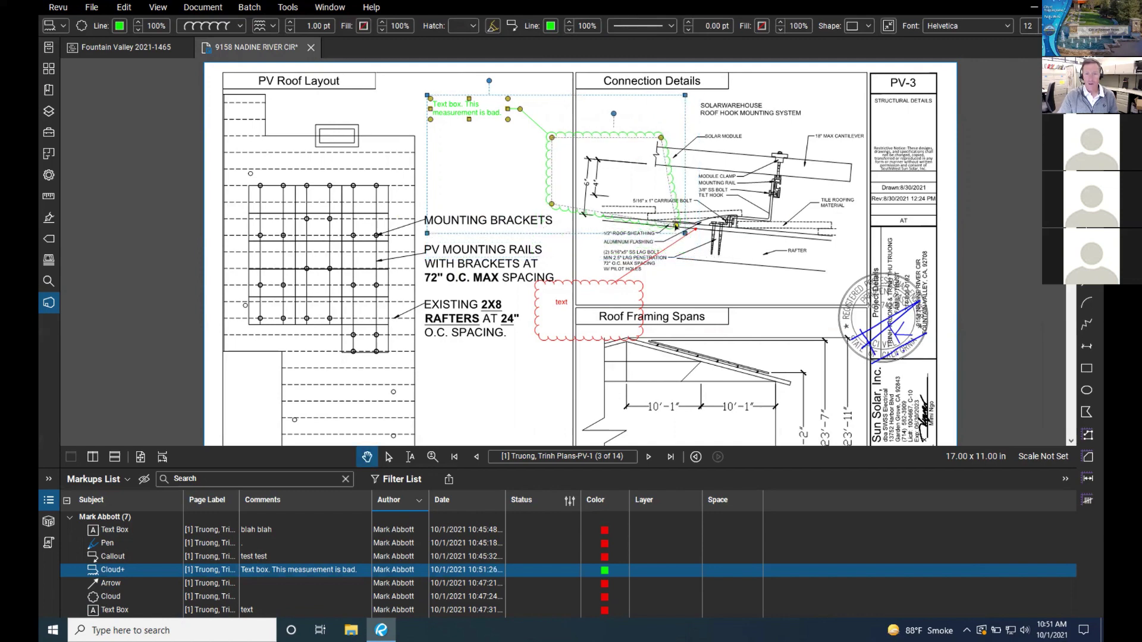
{"action": "left_click_drag", "start_coordinate": [676, 224], "coordinate": [664, 208]}
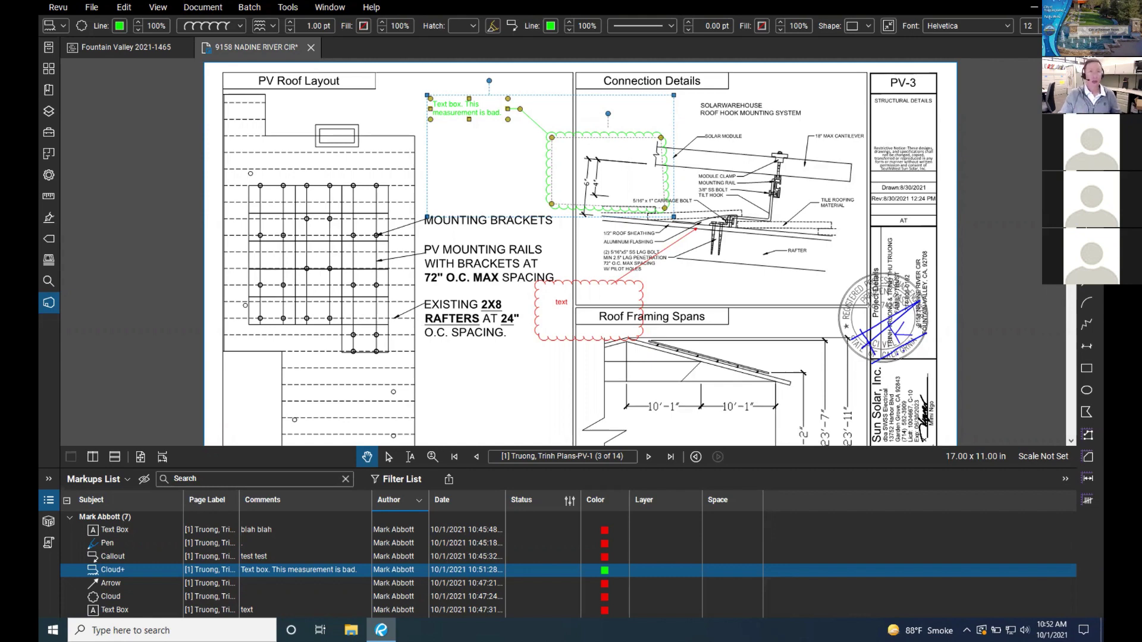
{"action": "left_click_drag", "start_coordinate": [888, 243], "coordinate": [889, 244]}
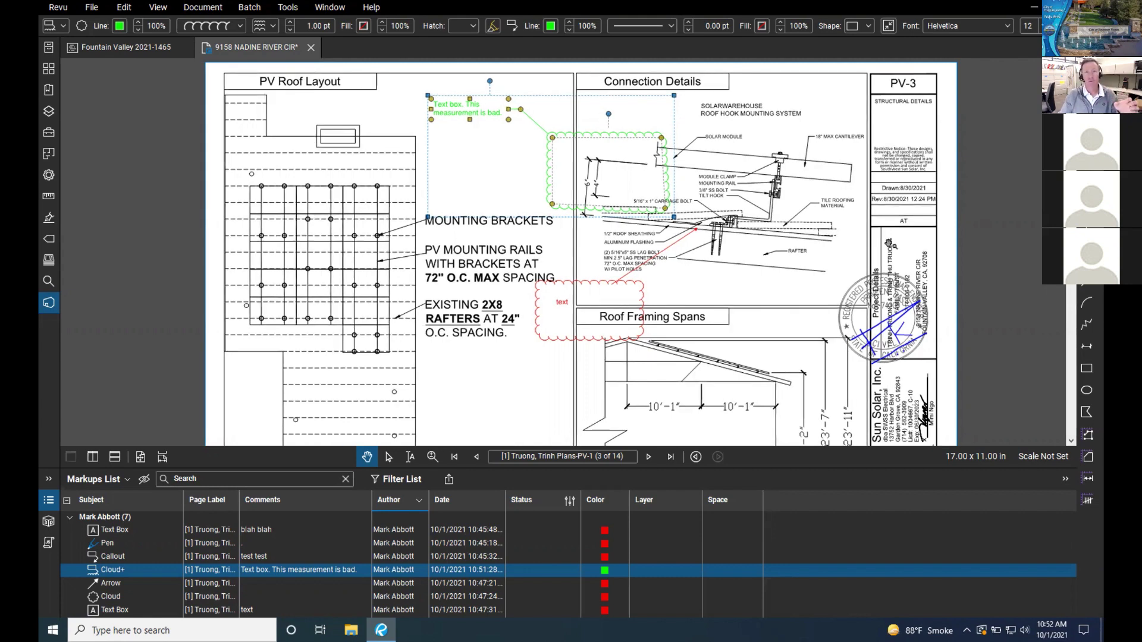
{"action": "scroll", "coordinate": [887, 243], "scroll_direction": "down", "scroll_amount": 1}
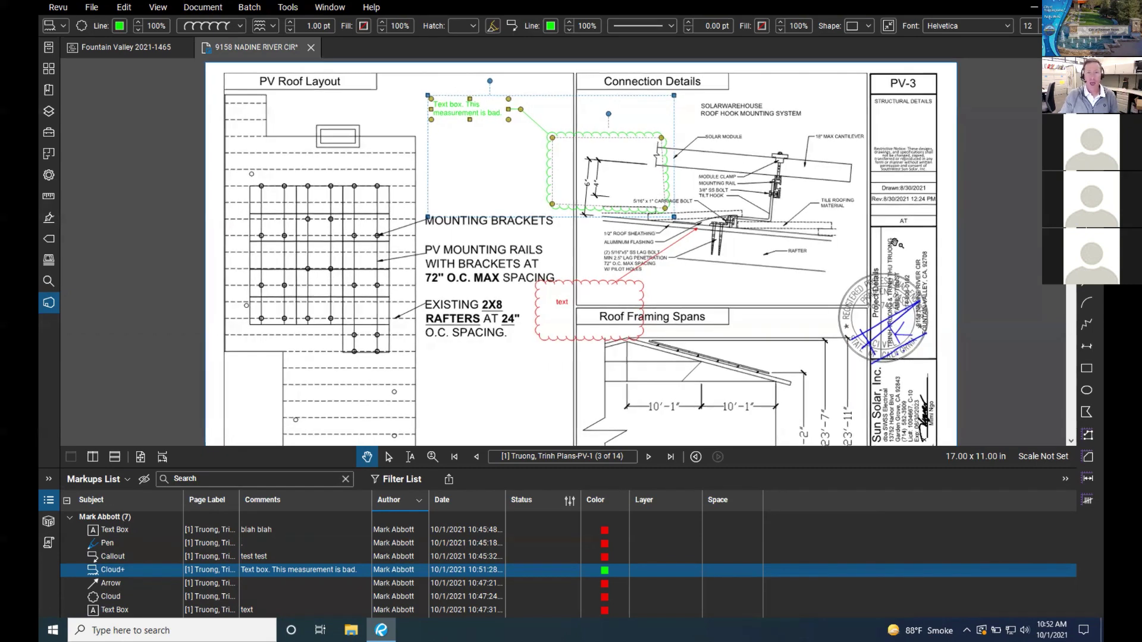
{"action": "scroll", "coordinate": [896, 243], "scroll_direction": "up", "scroll_amount": 1}
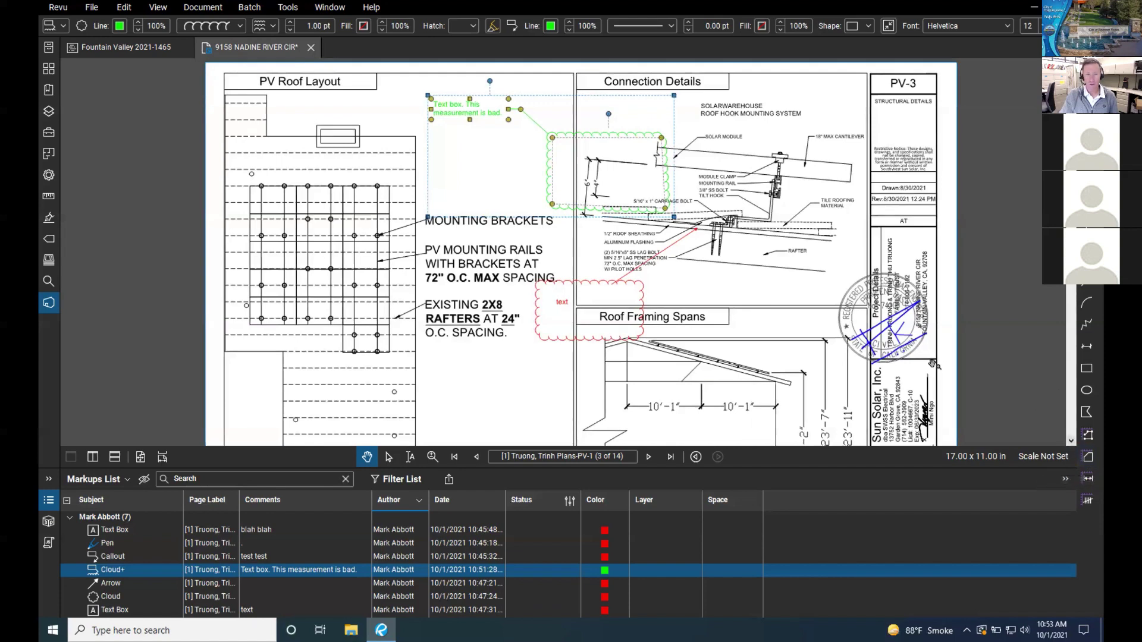
{"action": "scroll", "coordinate": [651, 356], "scroll_direction": "down", "scroll_amount": 2}
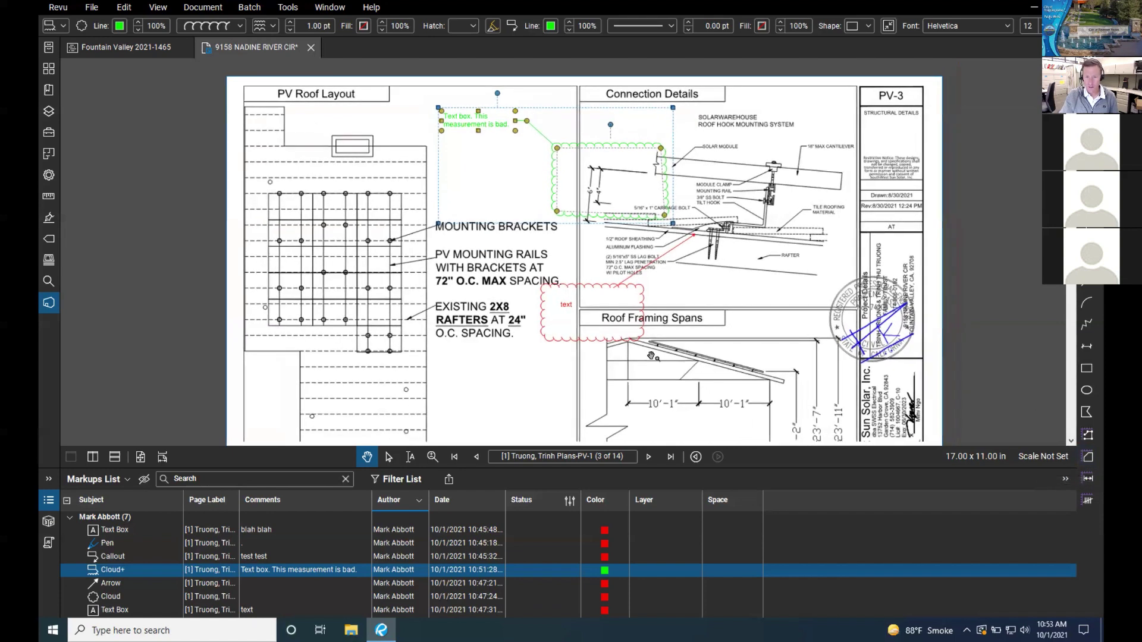
{"action": "mouse_move", "coordinate": [702, 388]}
{"action": "left_mouse_down"}
{"action": "mouse_move", "coordinate": [703, 205]}
{"action": "mouse_move", "coordinate": [681, 288]}
{"action": "mouse_move", "coordinate": [681, 392]}
{"action": "mouse_move", "coordinate": [659, 364]}
{"action": "mouse_move", "coordinate": [683, 329]}
{"action": "left_mouse_up"}
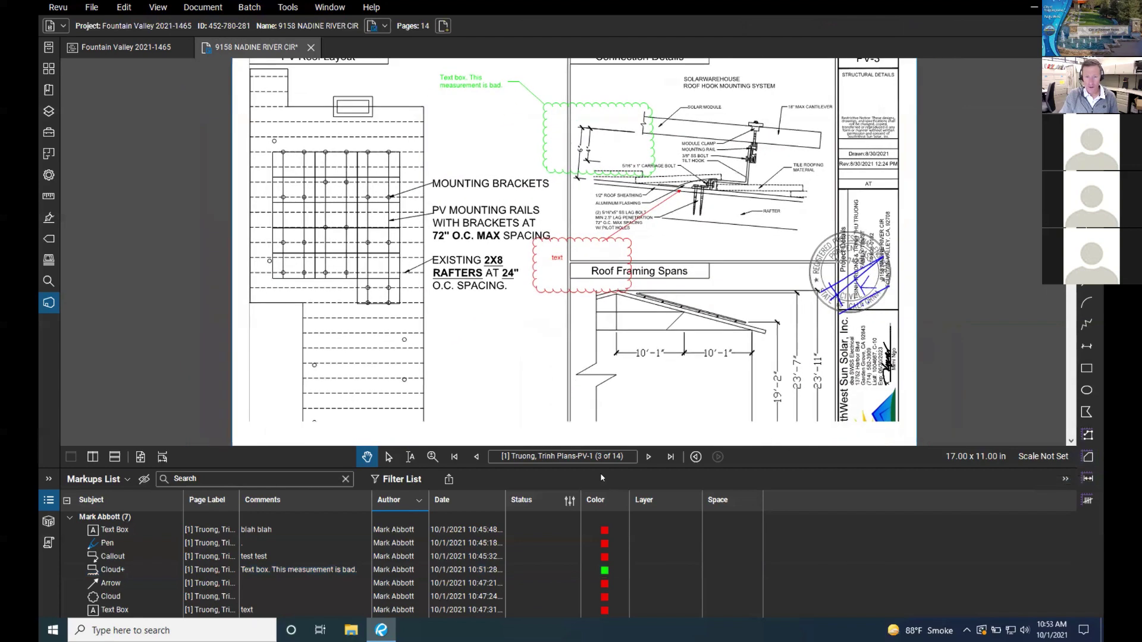
Step: Page forward to the wire calculations sheet, then back to the PV-2 site plan
{"action": "left_click", "coordinate": [645, 458]}
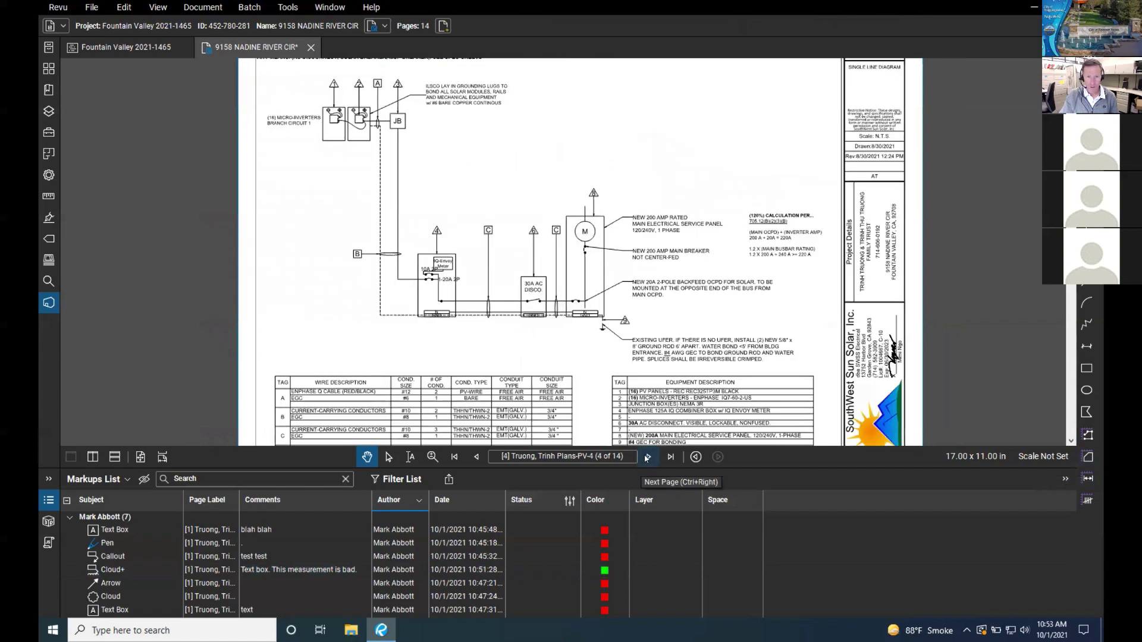
{"action": "left_click", "coordinate": [646, 458]}
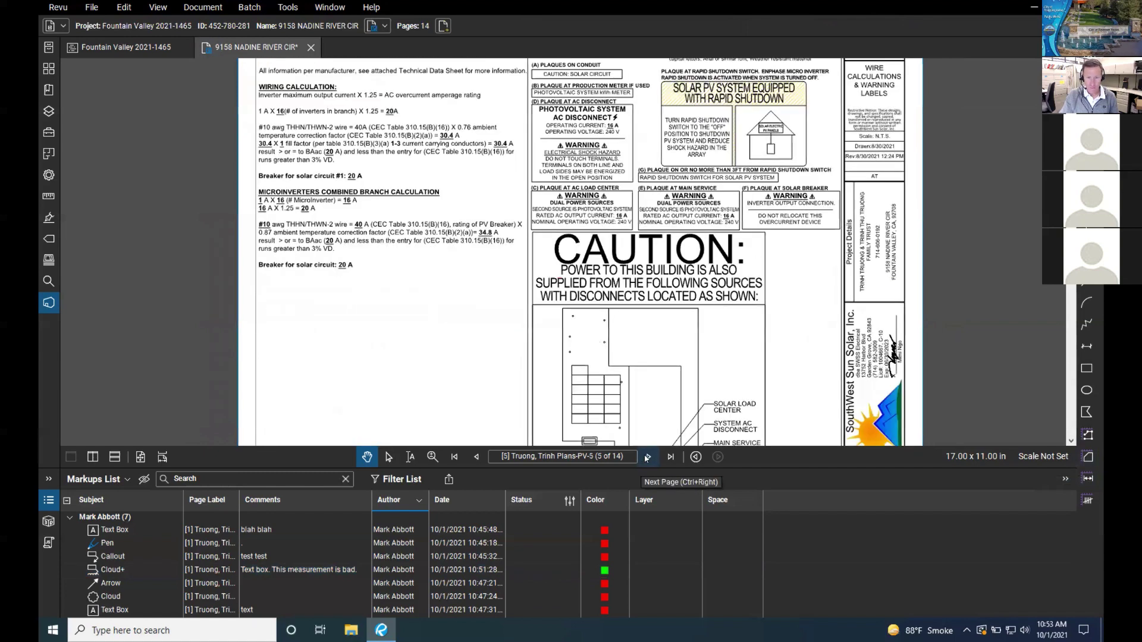
{"action": "left_click", "coordinate": [475, 456]}
{"action": "left_click", "coordinate": [476, 457]}
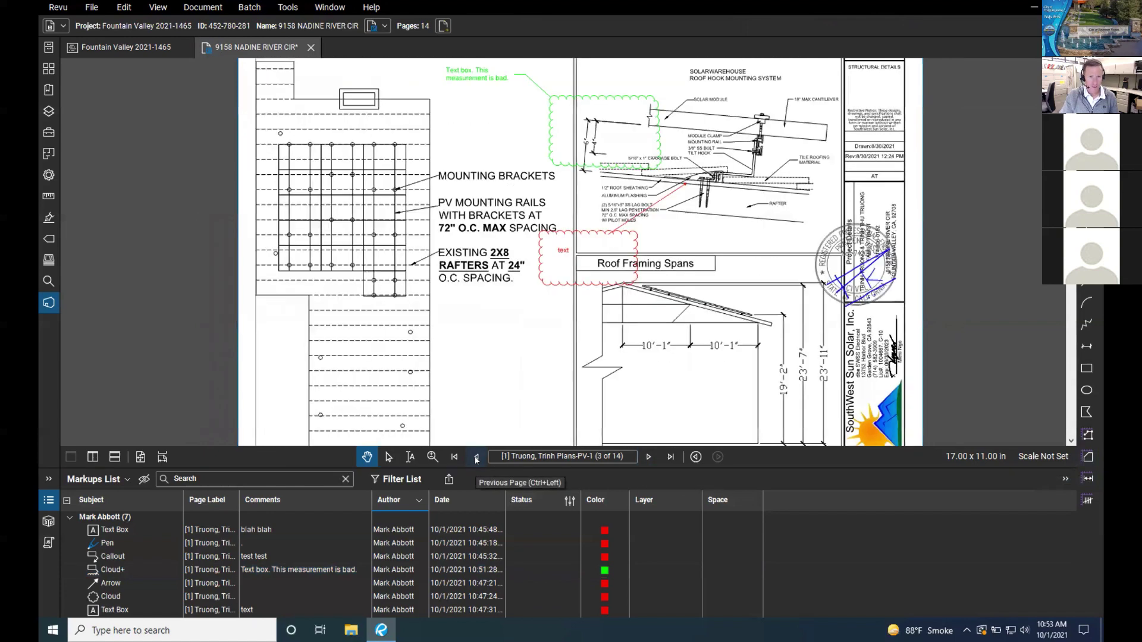
{"action": "left_click", "coordinate": [476, 456]}
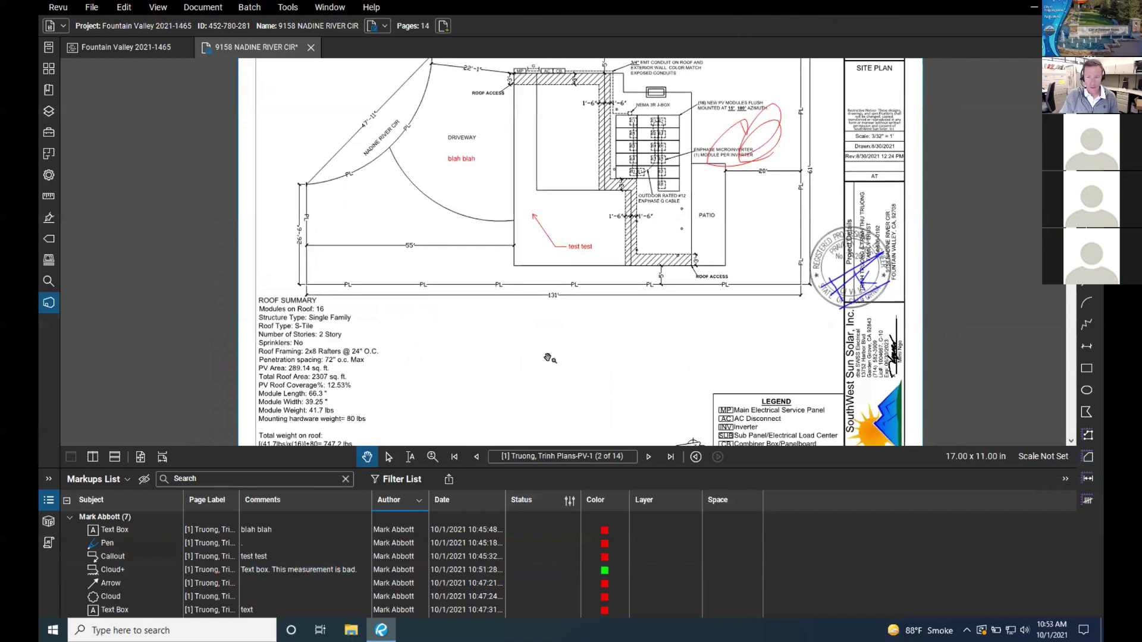
Step: Pan and zoom in on the driveway and the 55' property dimension
{"action": "scroll", "coordinate": [589, 286], "scroll_direction": "down", "scroll_amount": 2}
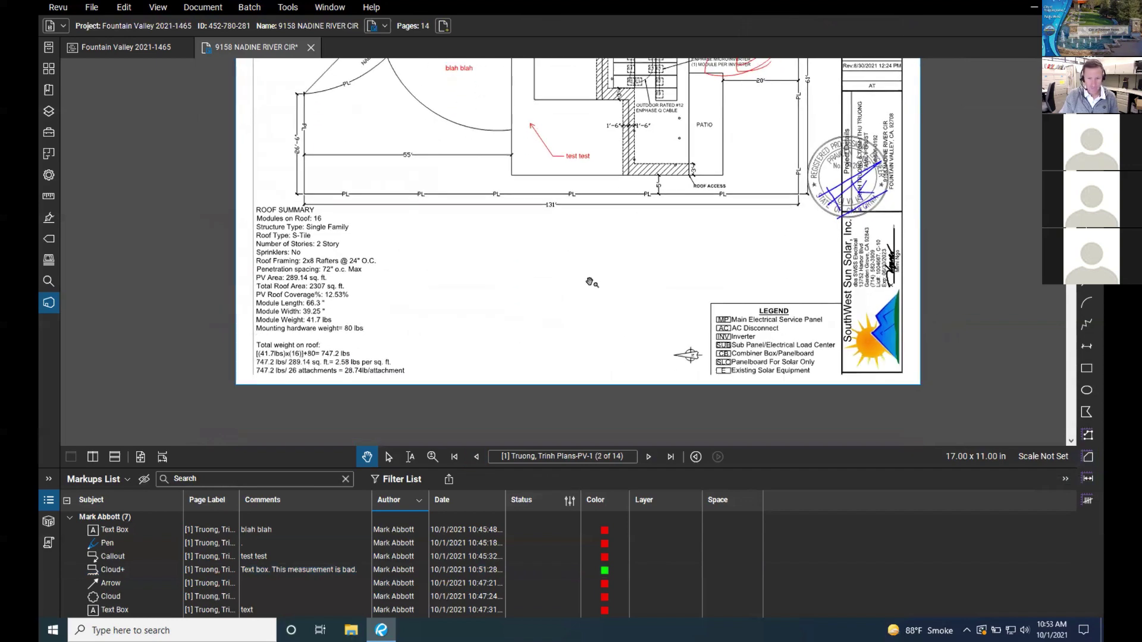
{"action": "left_click_drag", "start_coordinate": [589, 285], "coordinate": [515, 379]}
{"action": "scroll", "coordinate": [514, 389], "scroll_direction": "up", "scroll_amount": 2}
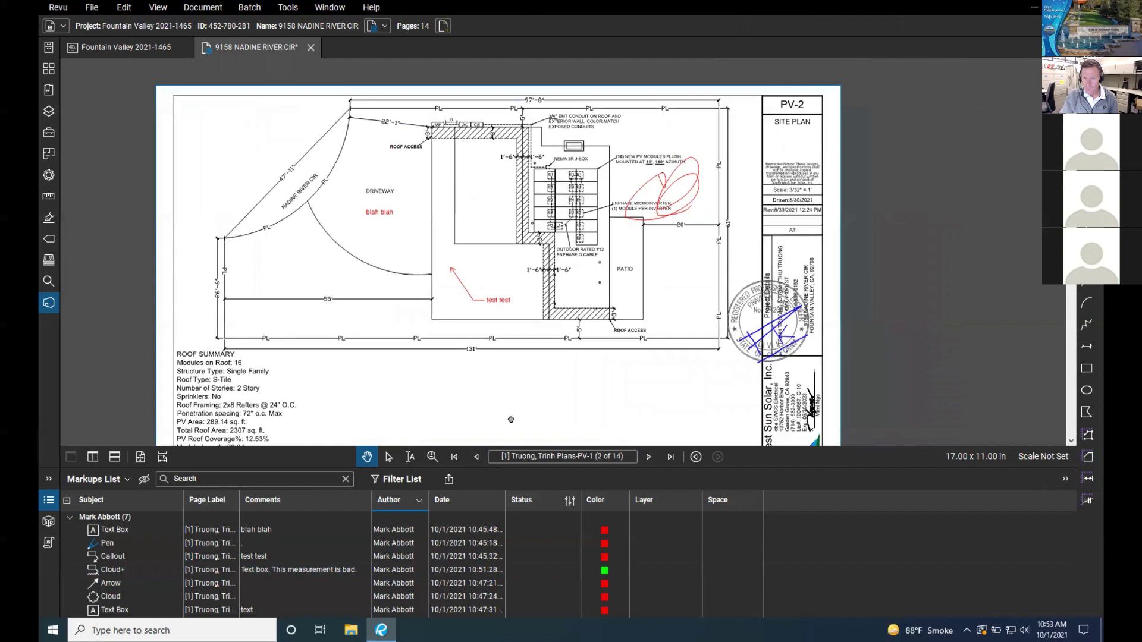
{"action": "left_click_drag", "start_coordinate": [687, 253], "coordinate": [777, 279]}
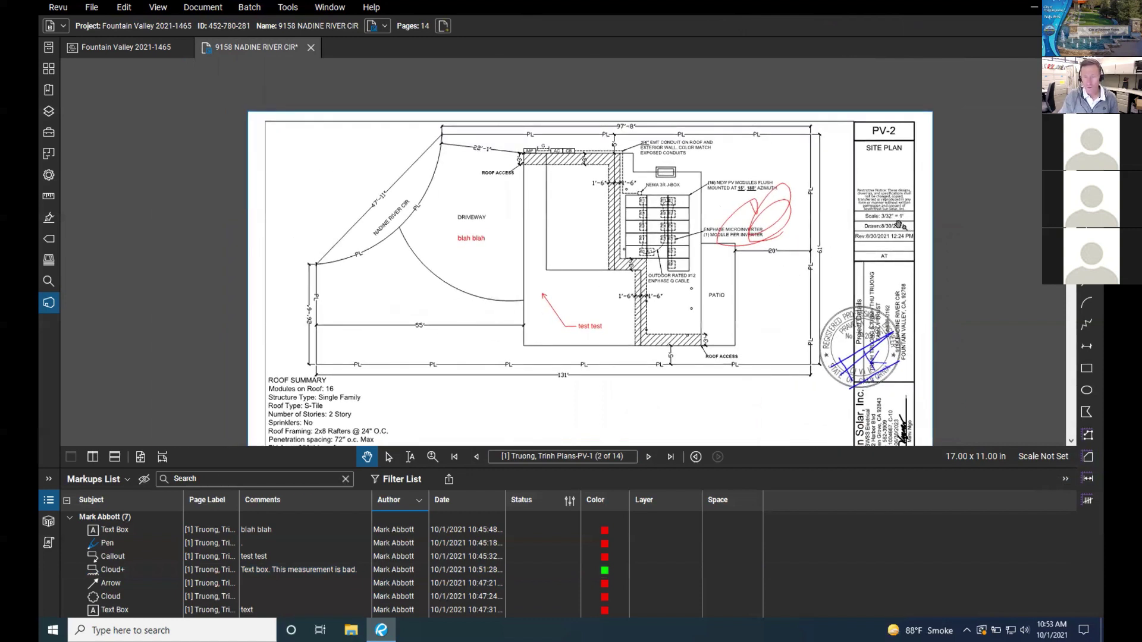
{"action": "scroll", "coordinate": [432, 347], "scroll_direction": "up", "scroll_amount": 3}
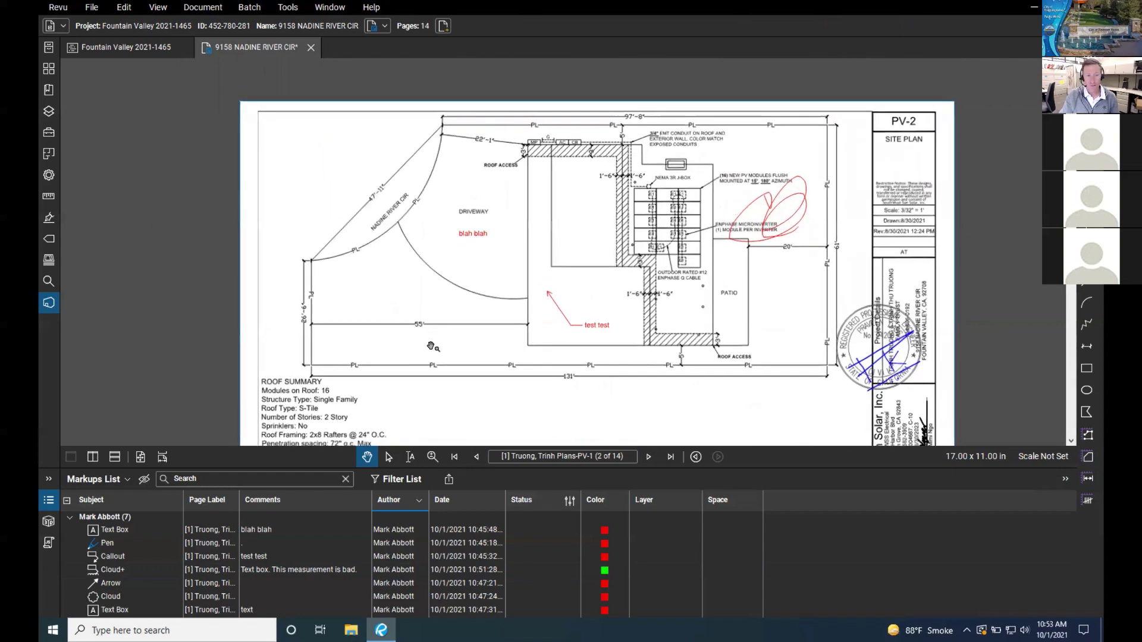
{"action": "scroll", "coordinate": [432, 346], "scroll_direction": "up", "scroll_amount": 2}
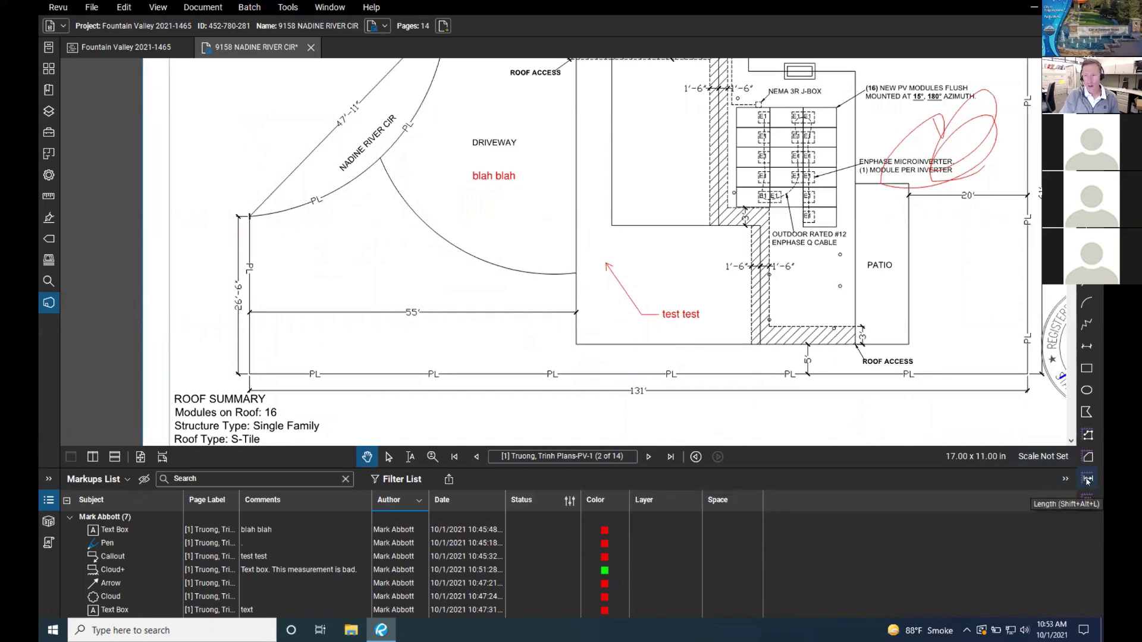
Step: Measure with the Length tool from the left to the right end of the 55' dimension line
{"action": "left_click", "coordinate": [1088, 480]}
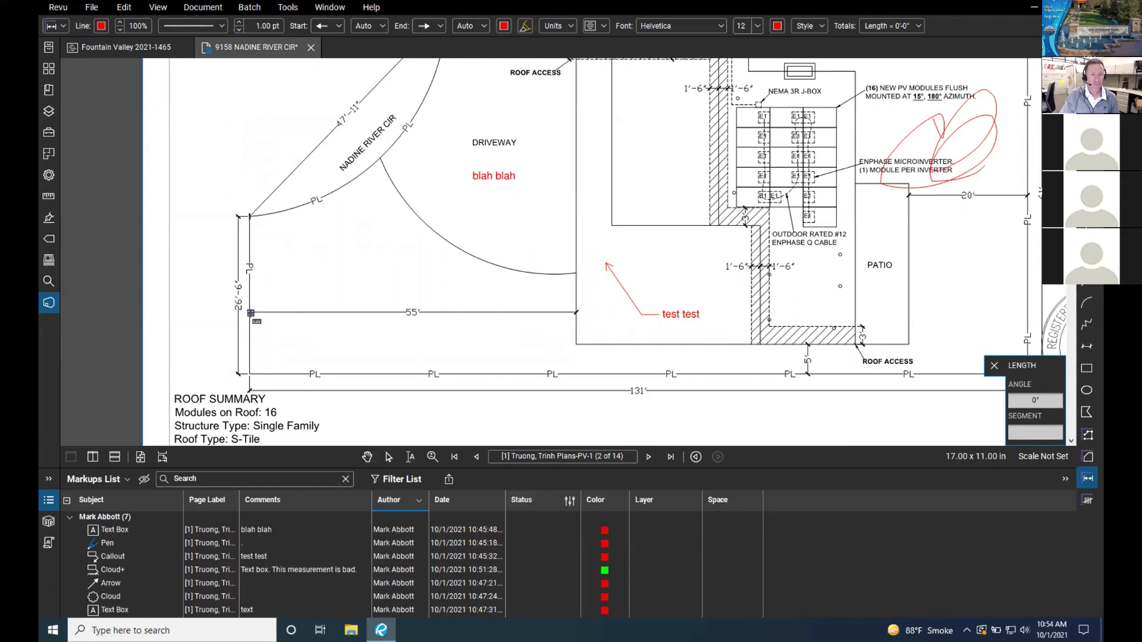
{"action": "left_click", "coordinate": [251, 313]}
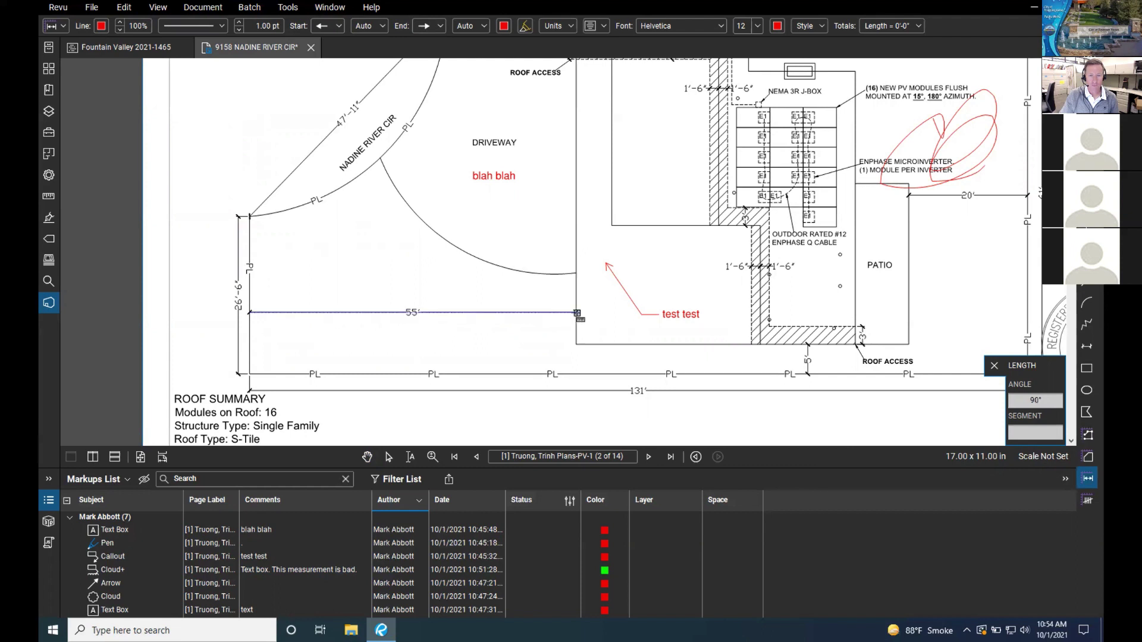
{"action": "left_click", "coordinate": [577, 313]}
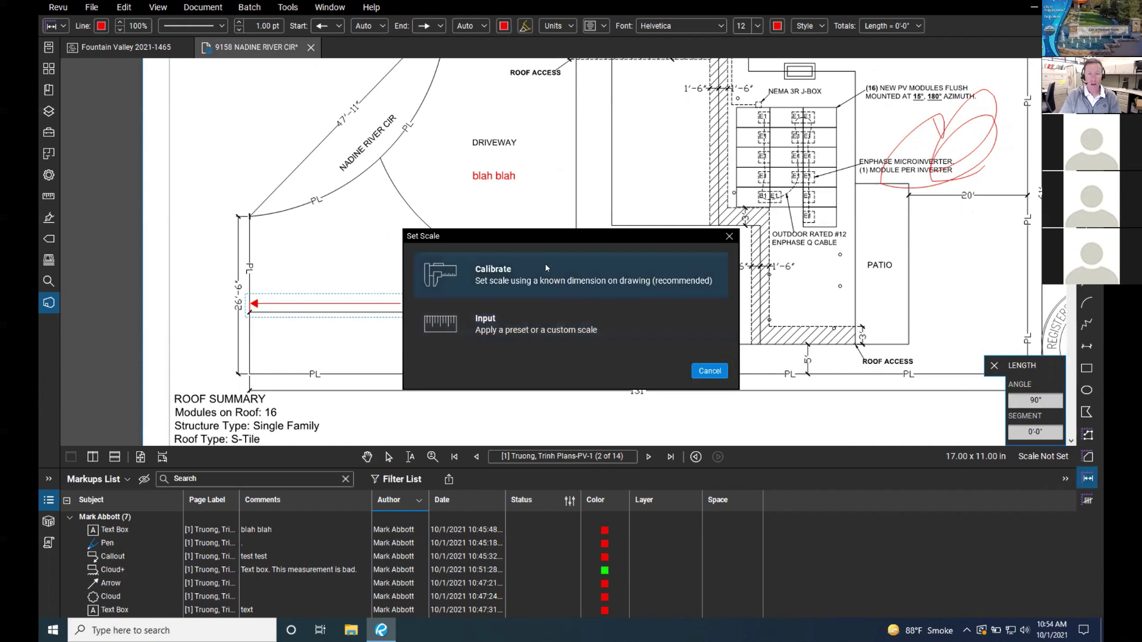
Step: Apply the preset 3/32" = 1'-0" scale through the Input option in Set Scale
{"action": "left_click", "coordinate": [483, 331]}
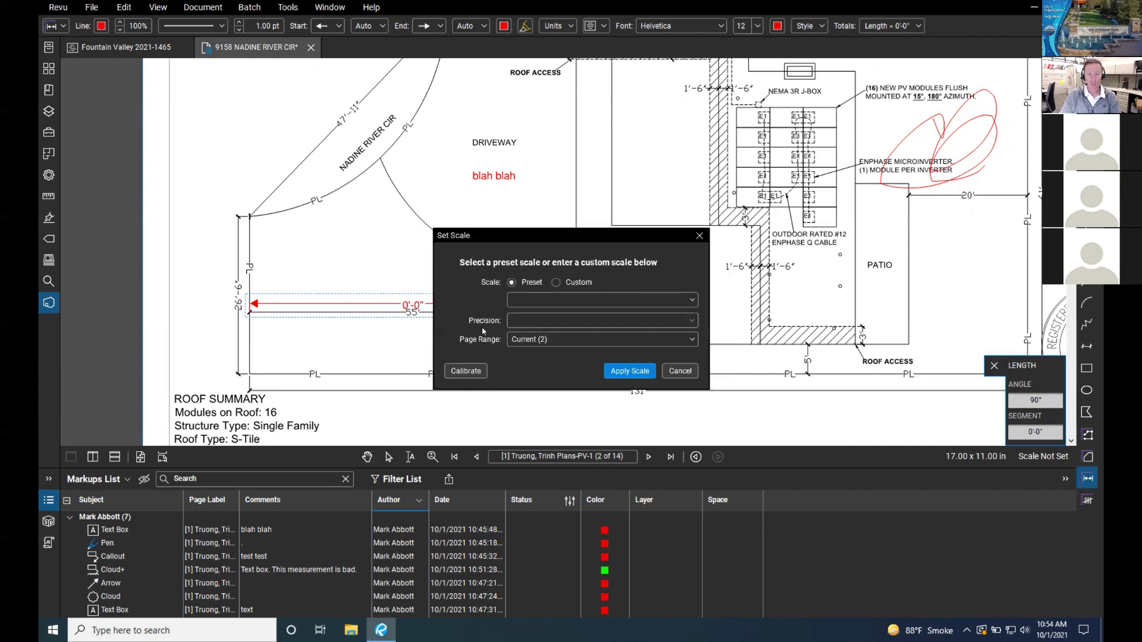
{"action": "left_click", "coordinate": [689, 306]}
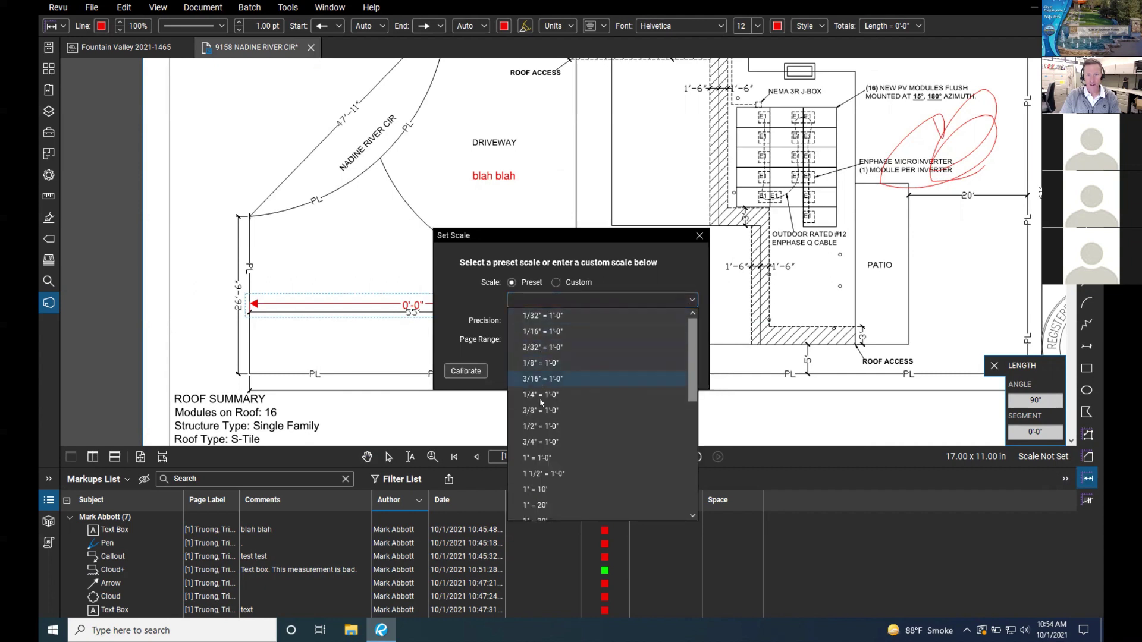
{"action": "left_click", "coordinate": [550, 349]}
{"action": "left_click", "coordinate": [629, 371]}
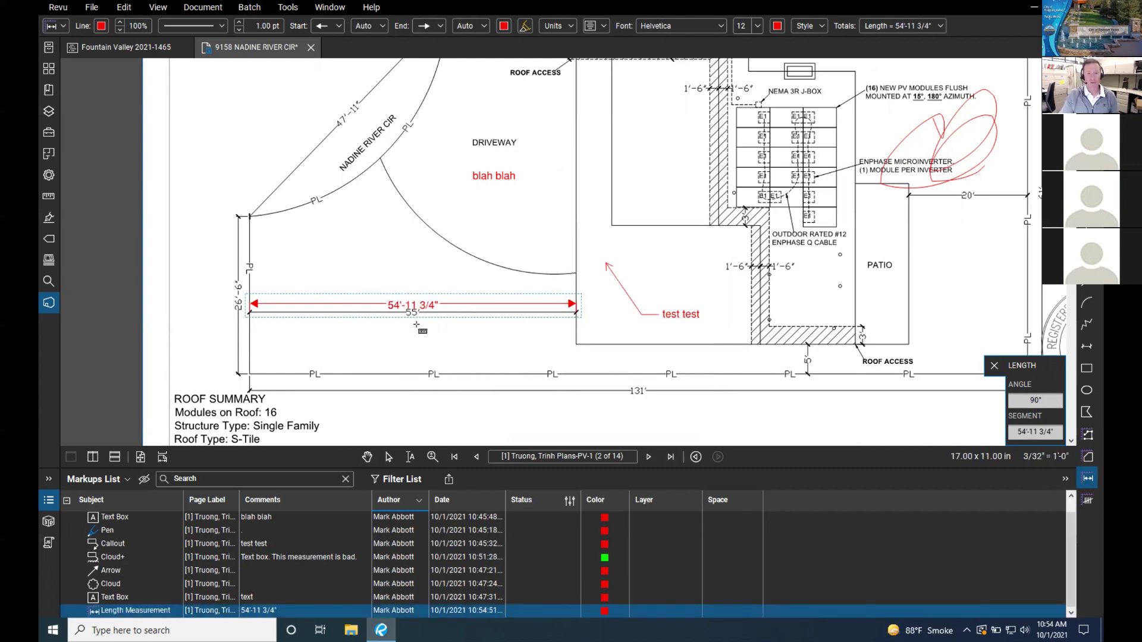
Step: Exit the Length tool and pan to the 54'-11 3/4" measurement label and arrow end
{"action": "scroll", "coordinate": [416, 324], "scroll_direction": "up", "scroll_amount": 3}
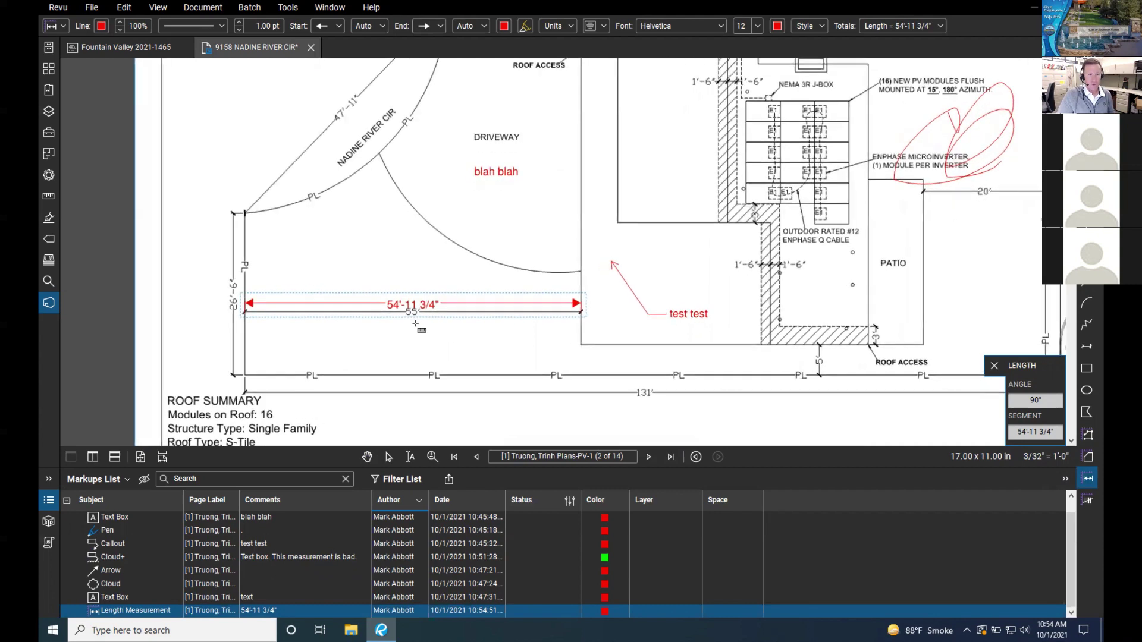
{"action": "scroll", "coordinate": [417, 324], "scroll_direction": "up", "scroll_amount": 3}
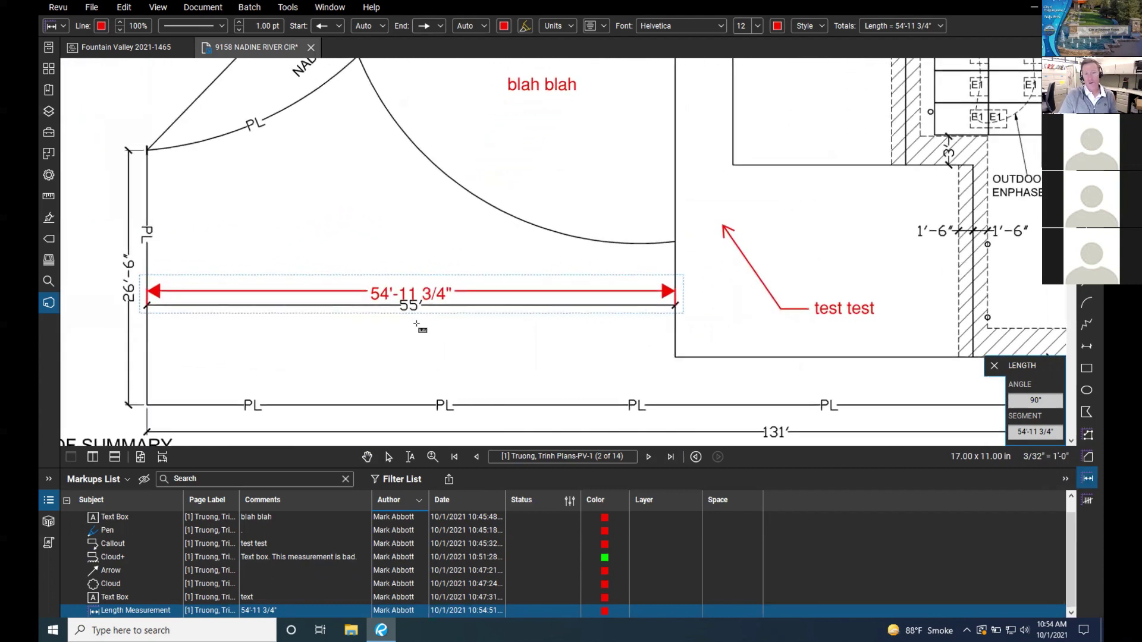
{"action": "scroll", "coordinate": [240, 315], "scroll_direction": "up", "scroll_amount": 2}
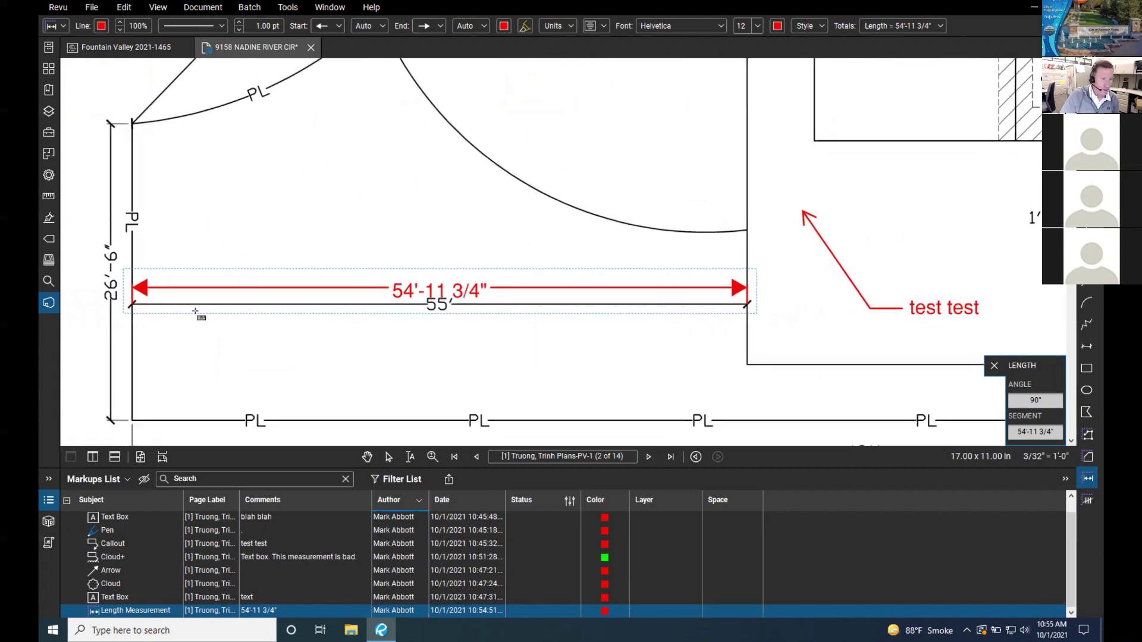
{"action": "scroll", "coordinate": [109, 296], "scroll_direction": "up", "scroll_amount": 4}
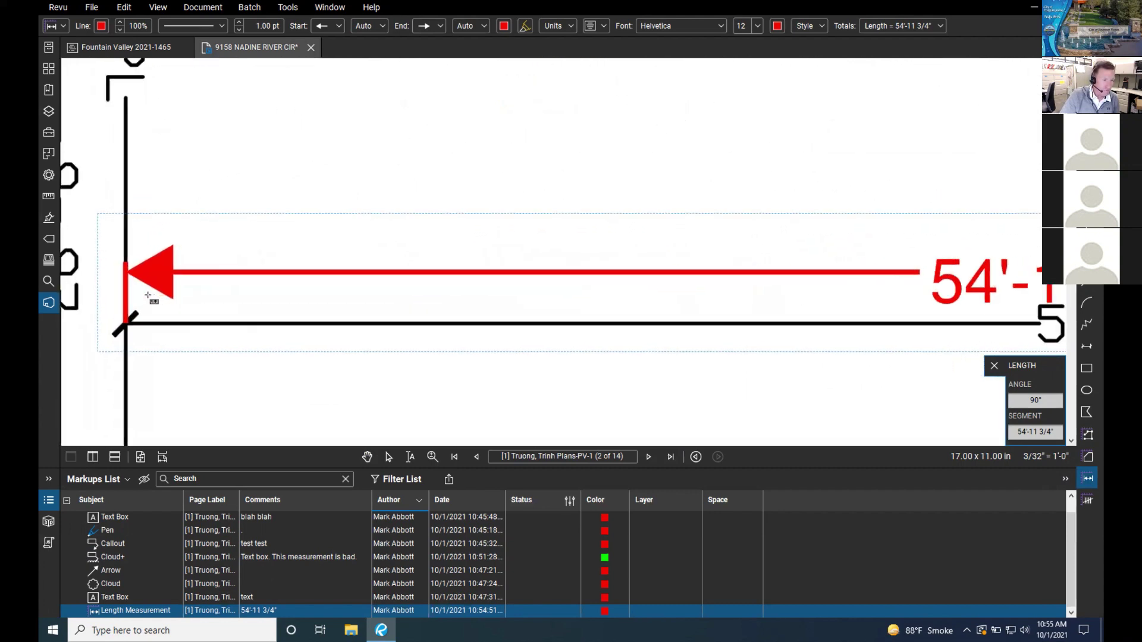
{"action": "scroll", "coordinate": [148, 297], "scroll_direction": "up", "scroll_amount": 1}
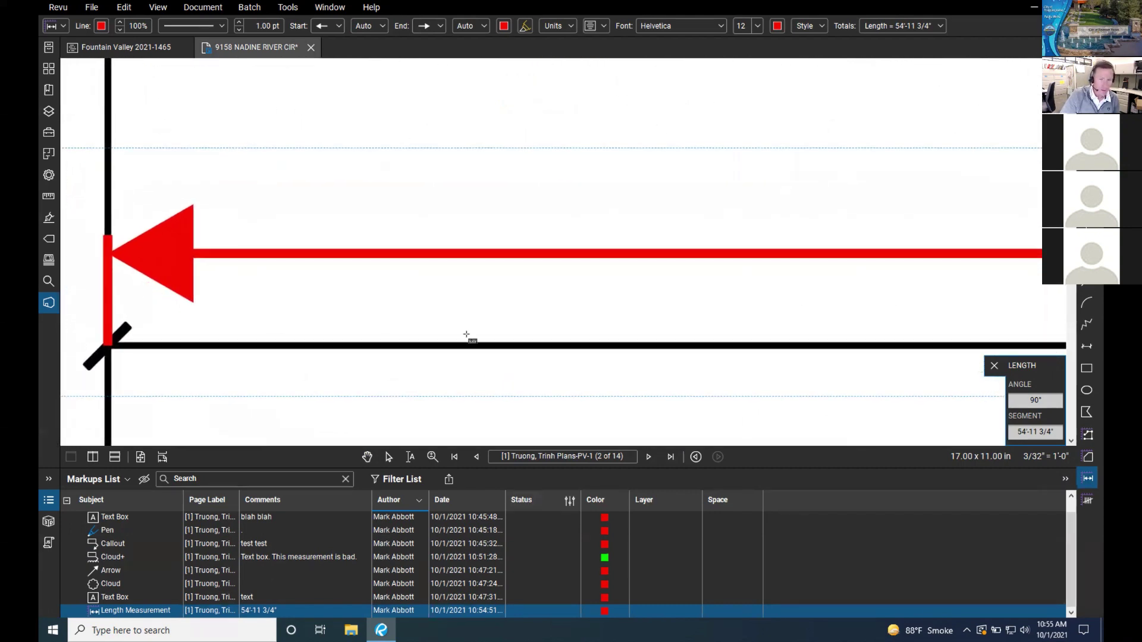
{"action": "scroll", "coordinate": [820, 347], "scroll_direction": "down", "scroll_amount": 5}
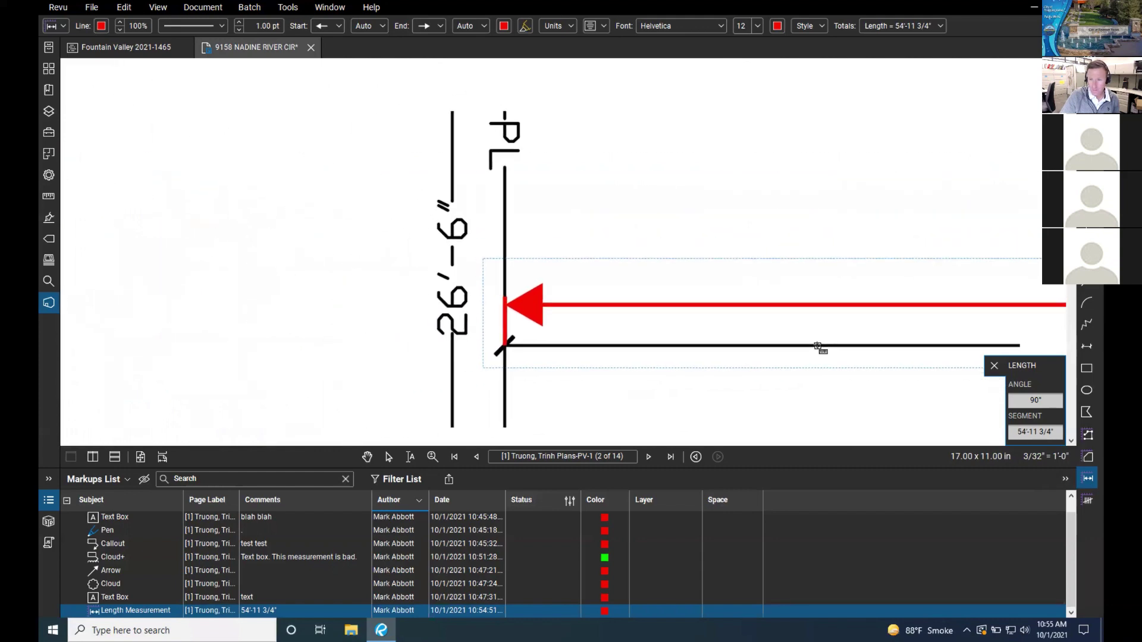
{"action": "key", "text": "Escape"}
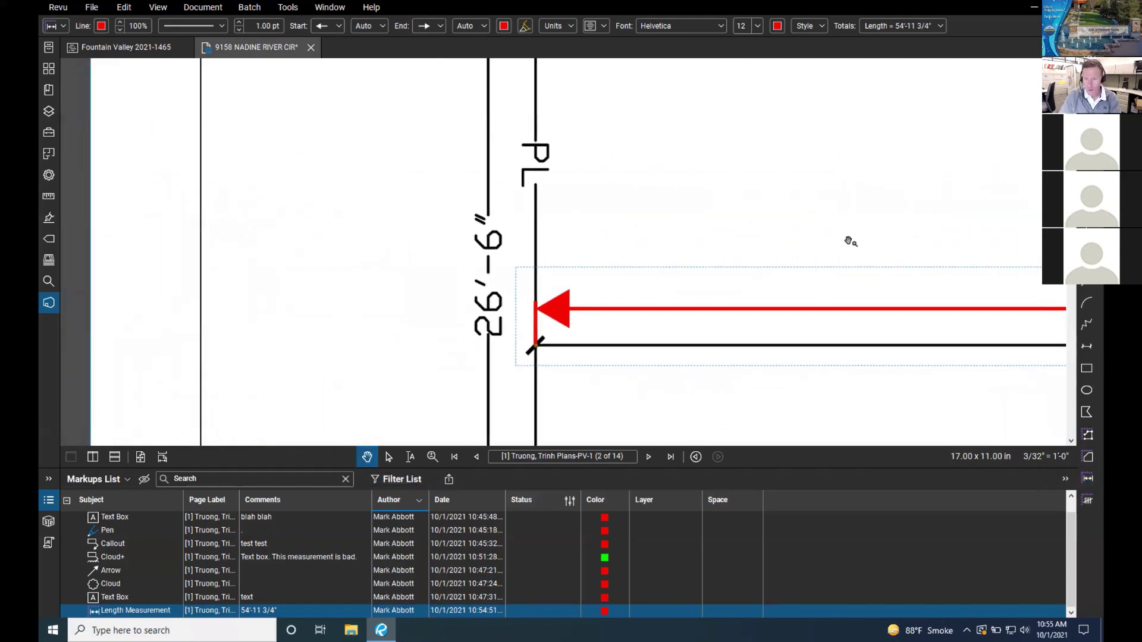
{"action": "left_click_drag", "start_coordinate": [851, 242], "coordinate": [418, 233]}
{"action": "left_click_drag", "start_coordinate": [767, 237], "coordinate": [315, 249]}
{"action": "left_click_drag", "start_coordinate": [765, 268], "coordinate": [502, 273]}
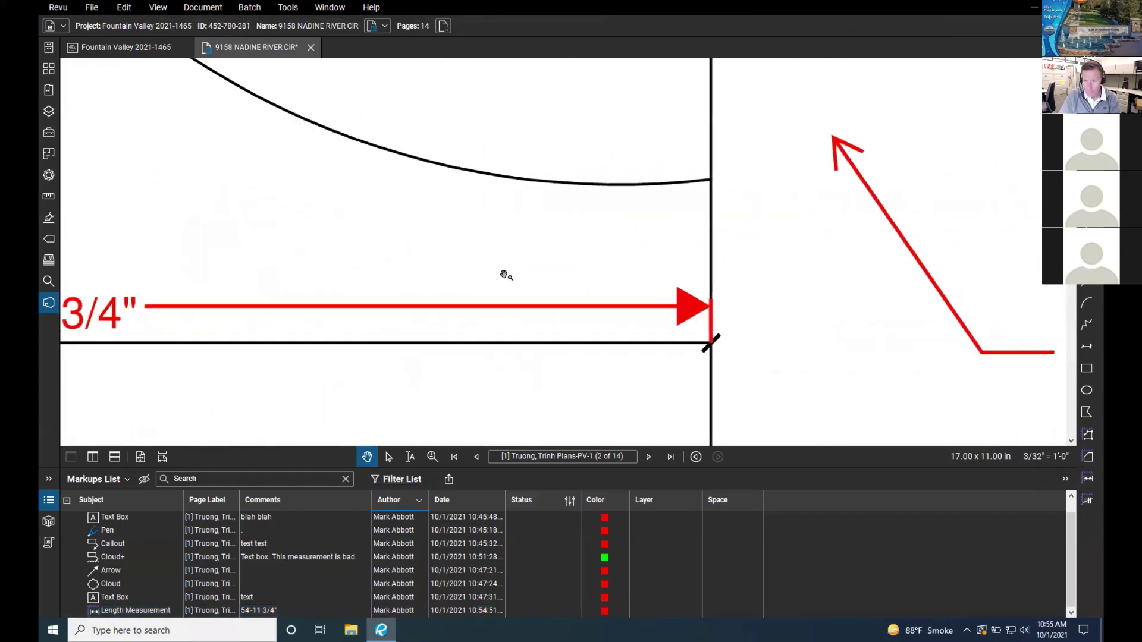
Step: Inspect the full measurement against the bottom property line, then go to page 3
{"action": "scroll", "coordinate": [714, 316], "scroll_direction": "up", "scroll_amount": 4}
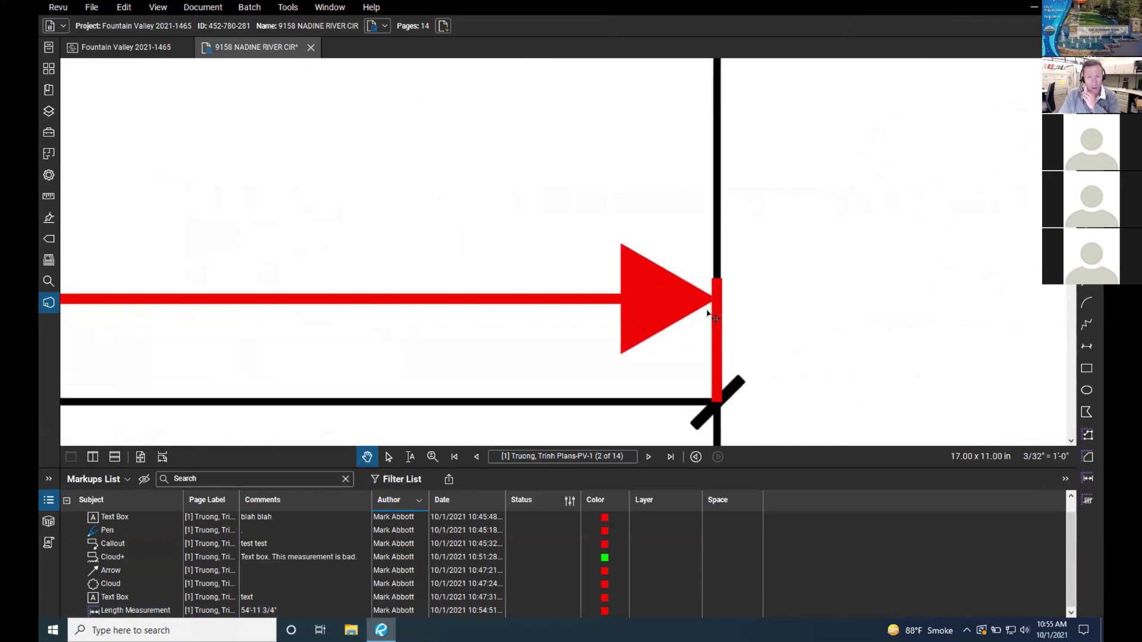
{"action": "scroll", "coordinate": [708, 315], "scroll_direction": "up", "scroll_amount": 2}
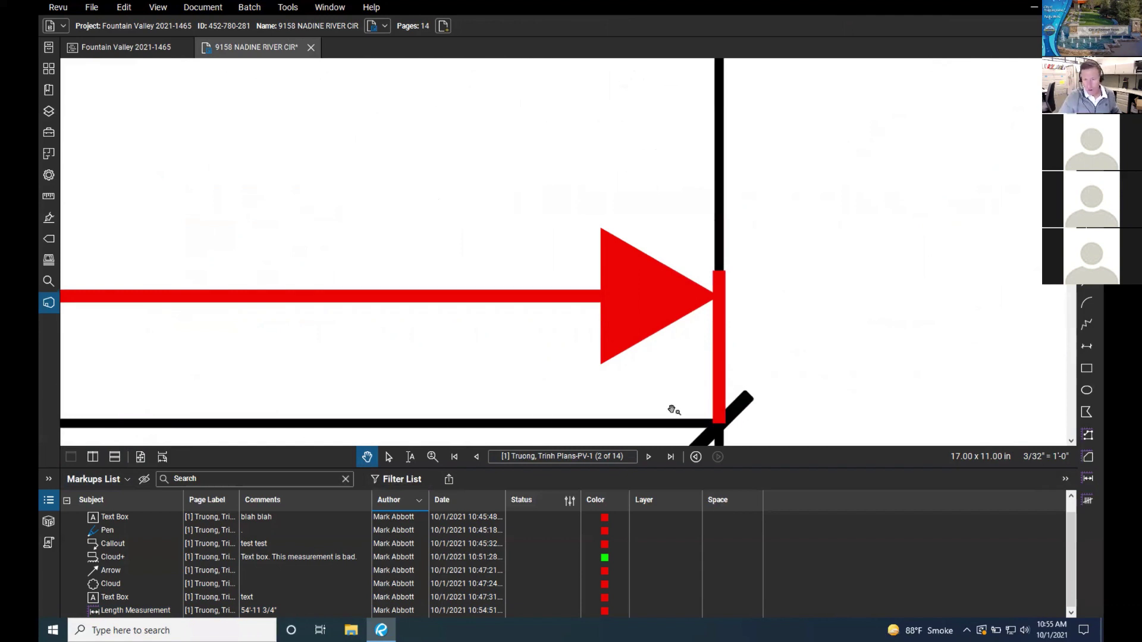
{"action": "scroll", "coordinate": [749, 324], "scroll_direction": "down", "scroll_amount": 2}
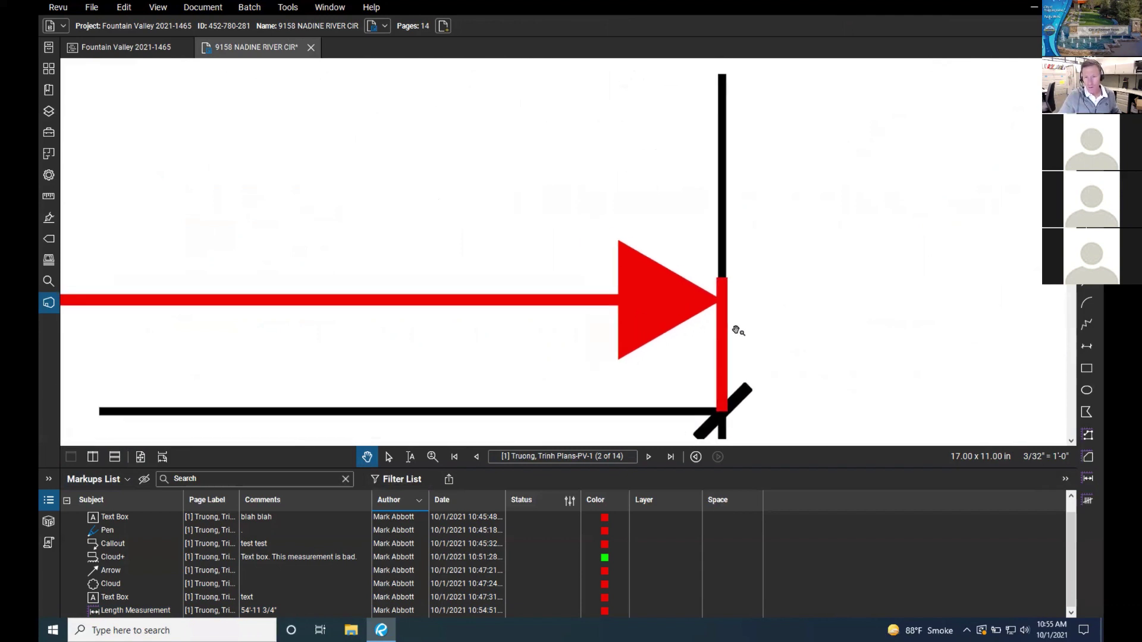
{"action": "scroll", "coordinate": [736, 330], "scroll_direction": "down", "scroll_amount": 4}
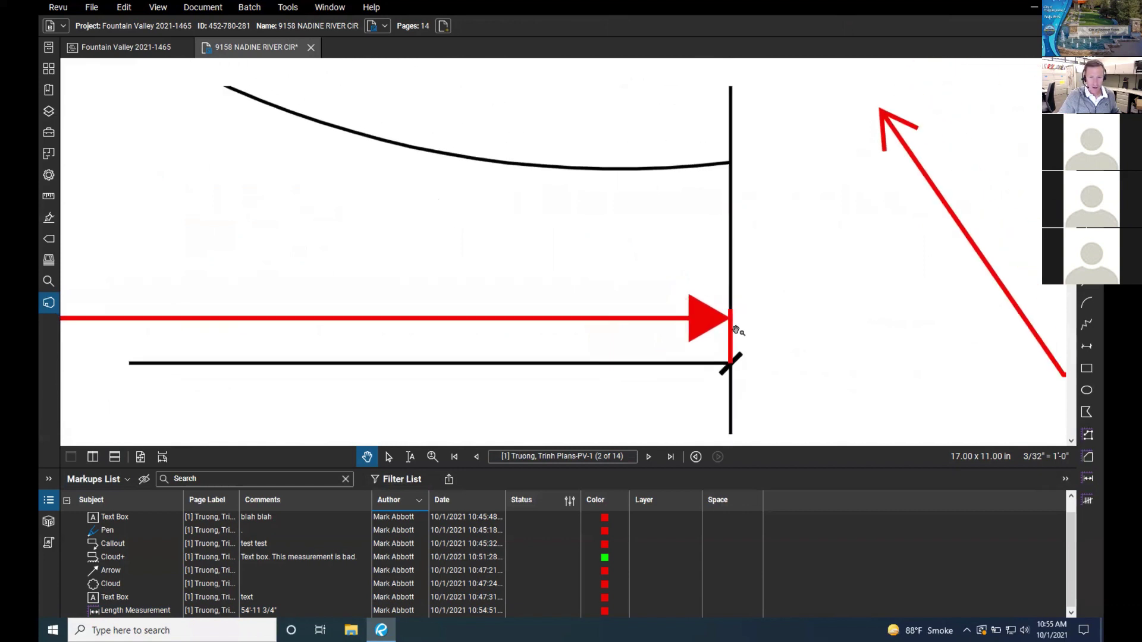
{"action": "left_click_drag", "start_coordinate": [609, 343], "coordinate": [862, 331]}
{"action": "scroll", "coordinate": [777, 344], "scroll_direction": "down", "scroll_amount": 3}
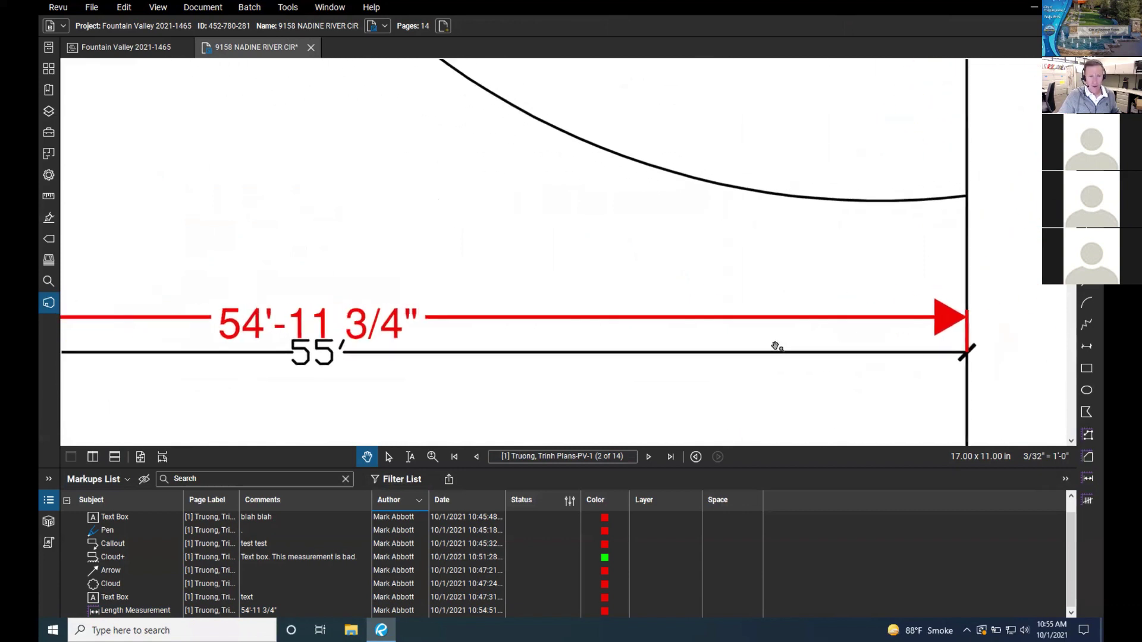
{"action": "scroll", "coordinate": [776, 347], "scroll_direction": "down", "scroll_amount": 5}
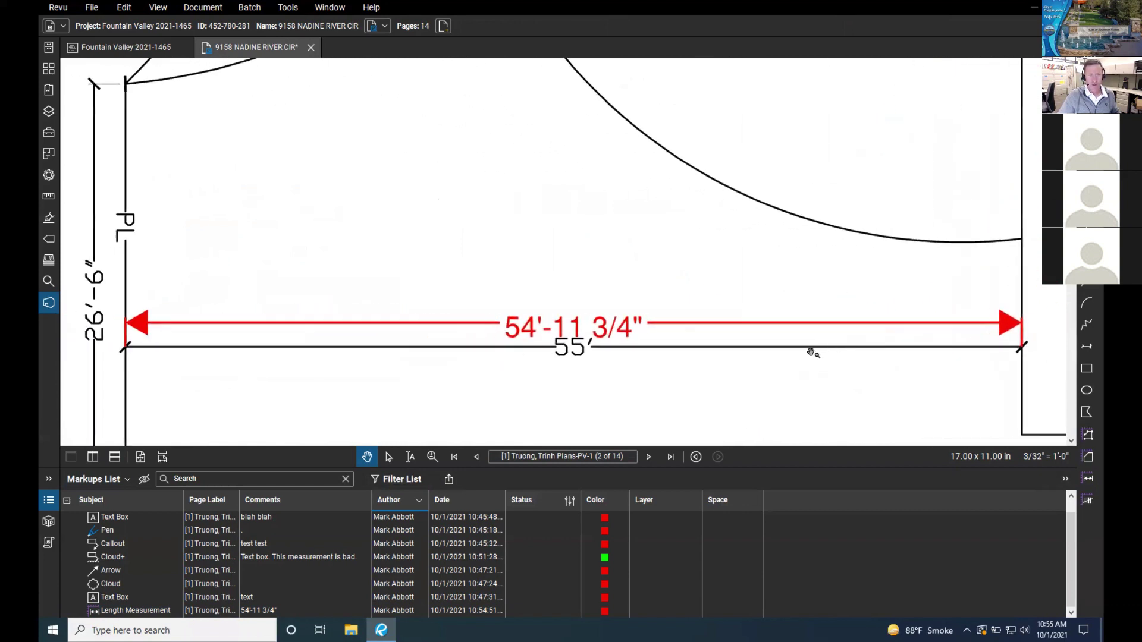
{"action": "scroll", "coordinate": [809, 352], "scroll_direction": "up", "scroll_amount": 5}
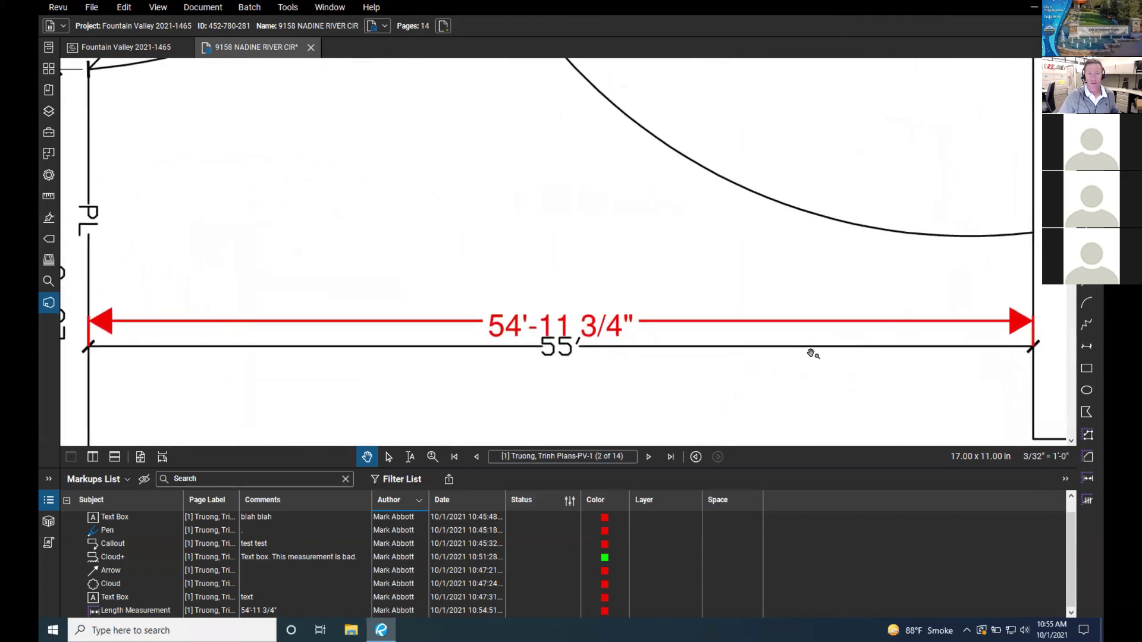
{"action": "scroll", "coordinate": [770, 355], "scroll_direction": "down", "scroll_amount": 1}
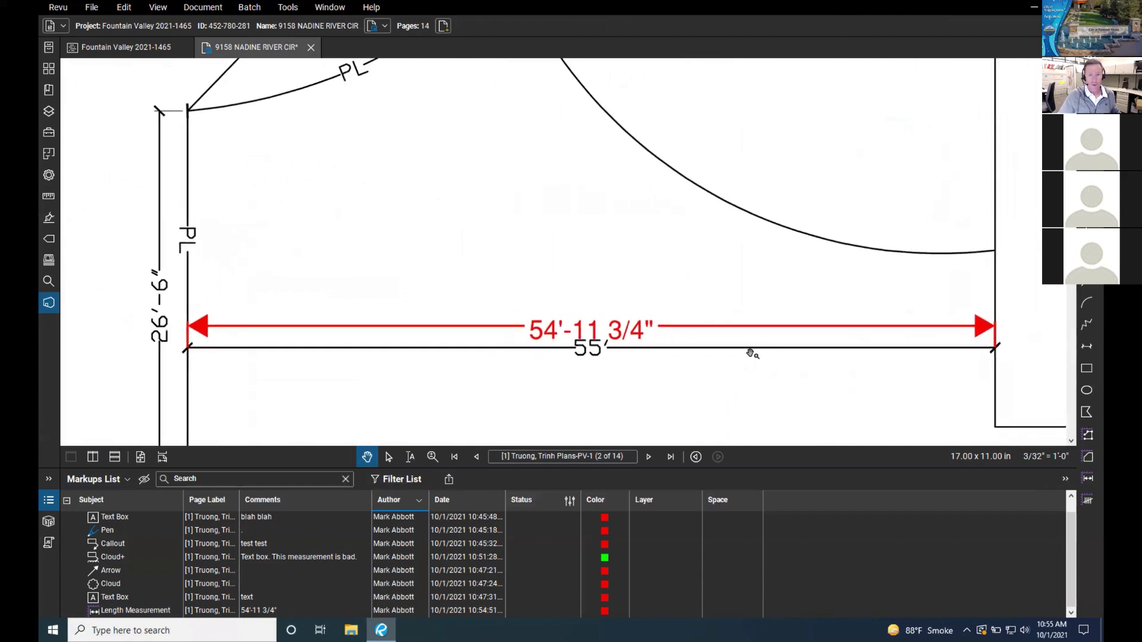
{"action": "left_click_drag", "start_coordinate": [699, 347], "coordinate": [701, 298]}
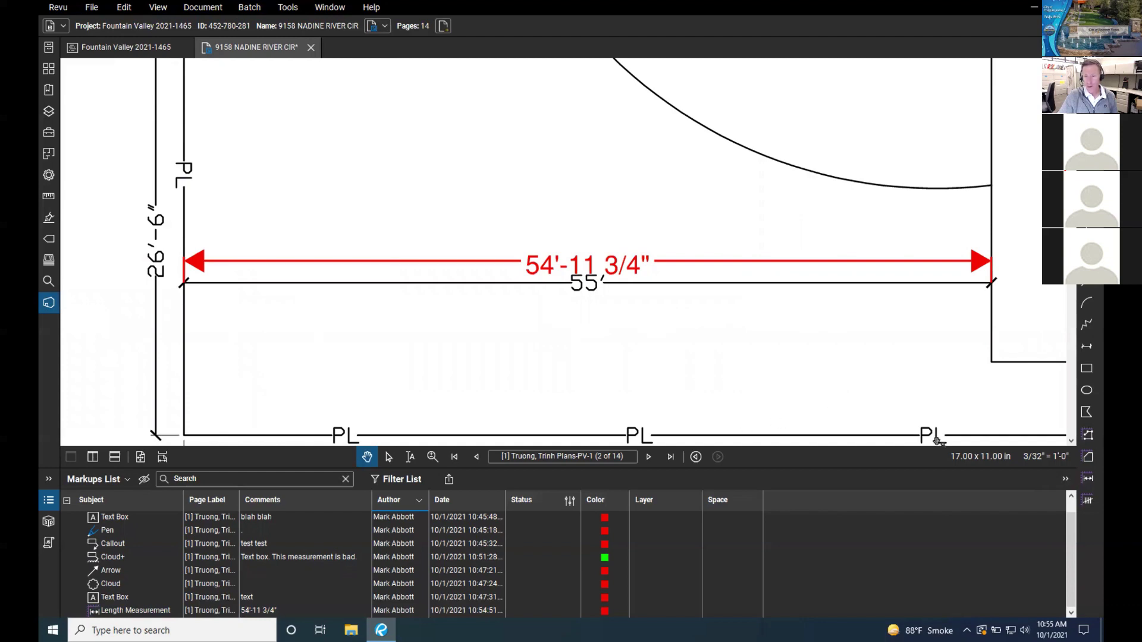
{"action": "left_click", "coordinate": [648, 457]}
Step: Zoom to the Roof Framing Spans and start a Length measurement at the left span tick
{"action": "scroll", "coordinate": [663, 344], "scroll_direction": "down", "scroll_amount": 5}
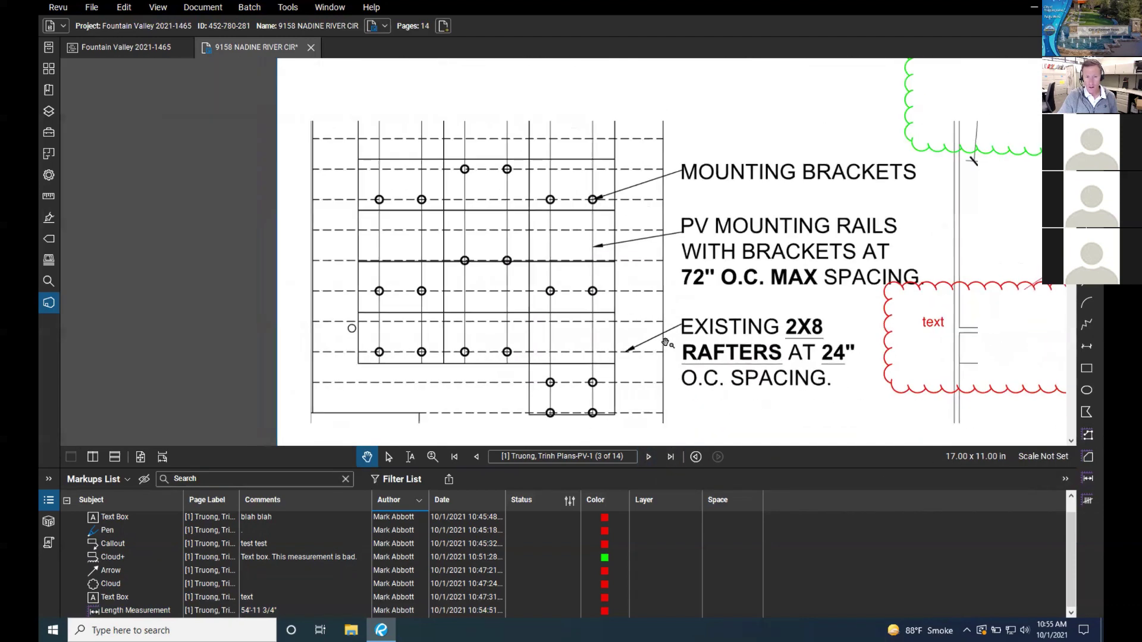
{"action": "scroll", "coordinate": [842, 326], "scroll_direction": "up", "scroll_amount": 3}
{"action": "scroll", "coordinate": [841, 326], "scroll_direction": "down", "scroll_amount": 3}
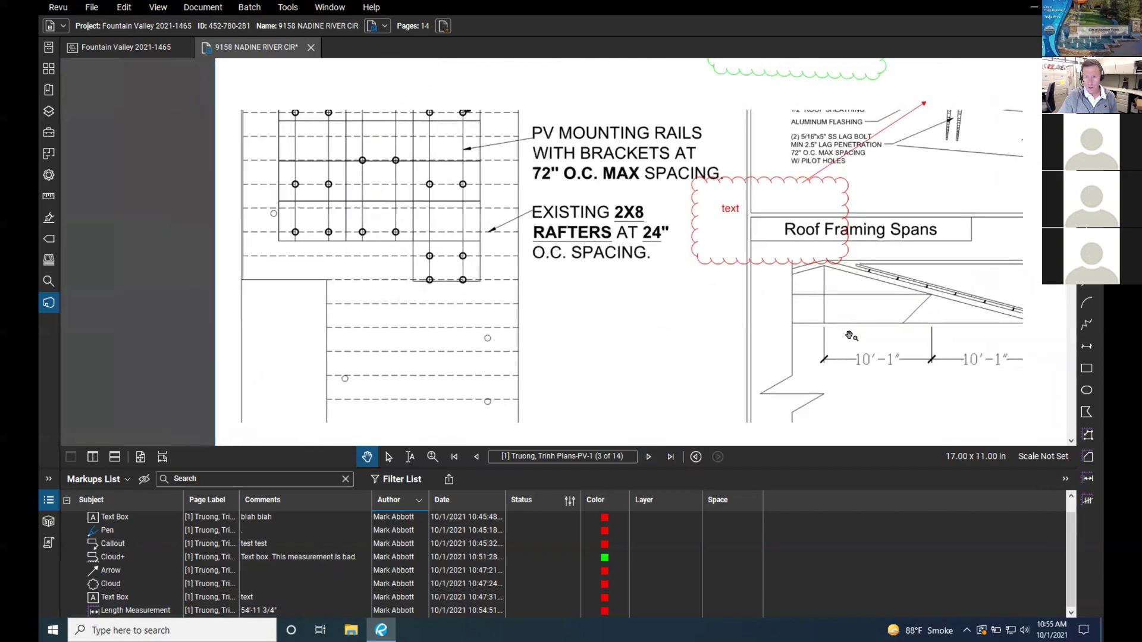
{"action": "scroll", "coordinate": [730, 390], "scroll_direction": "up", "scroll_amount": 4}
{"action": "scroll", "coordinate": [730, 389], "scroll_direction": "down", "scroll_amount": 2}
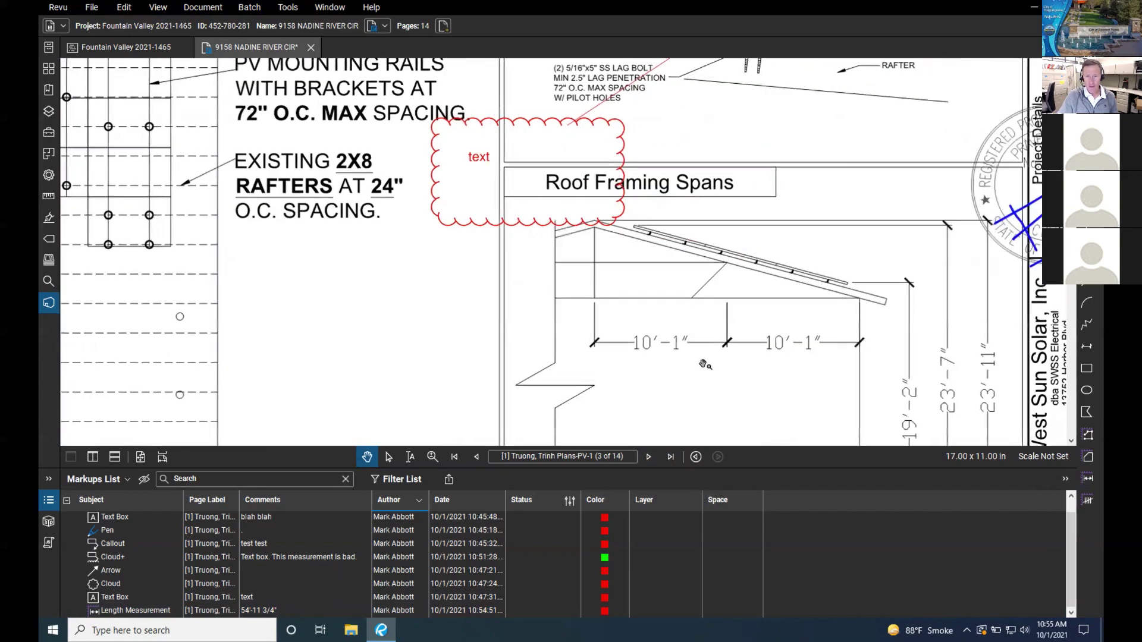
{"action": "scroll", "coordinate": [714, 375], "scroll_direction": "up", "scroll_amount": 5}
{"action": "scroll", "coordinate": [705, 364], "scroll_direction": "up", "scroll_amount": 2}
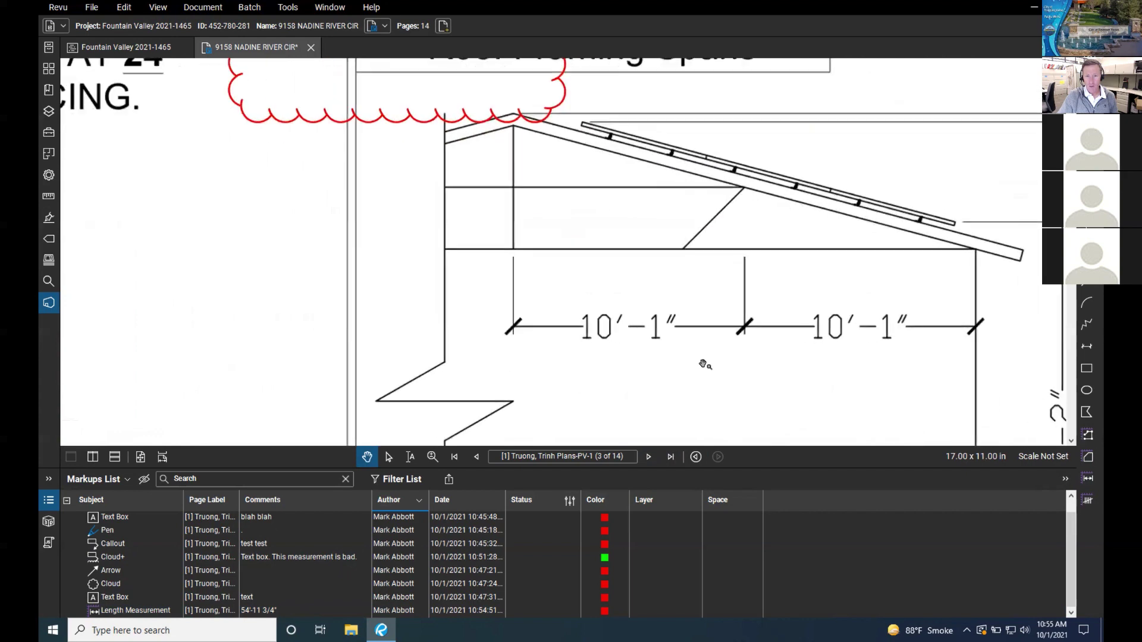
{"action": "scroll", "coordinate": [747, 346], "scroll_direction": "up", "scroll_amount": 1}
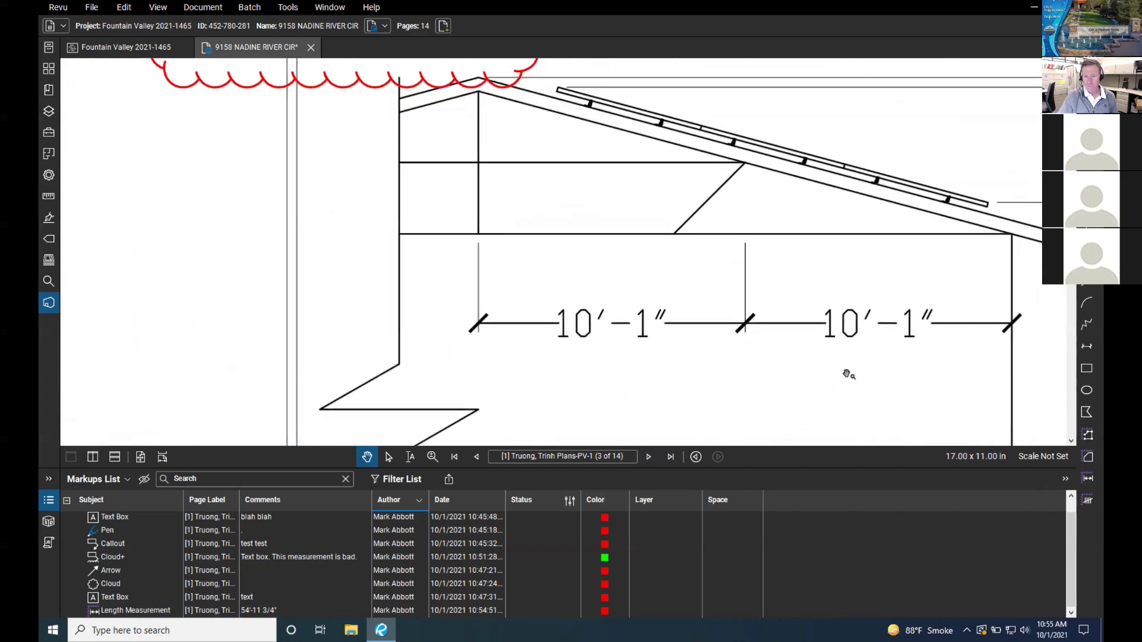
{"action": "left_click", "coordinate": [1088, 477]}
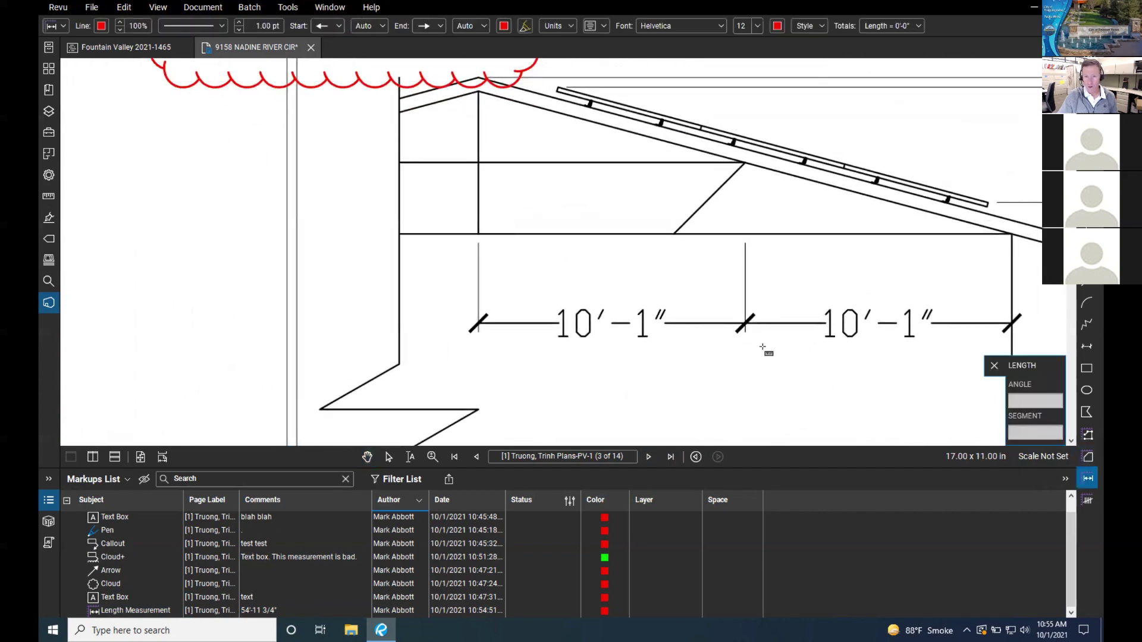
{"action": "left_click", "coordinate": [477, 324]}
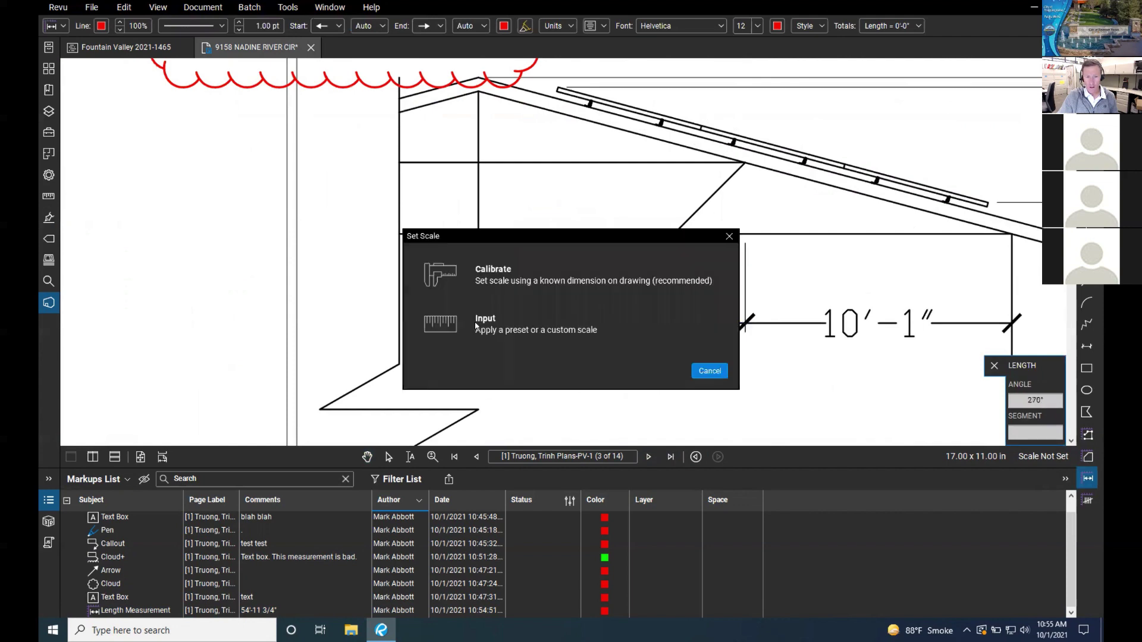
Step: Choose Calibrate and pick the two ticks bounding the left 10'-1" span
{"action": "left_click", "coordinate": [507, 288]}
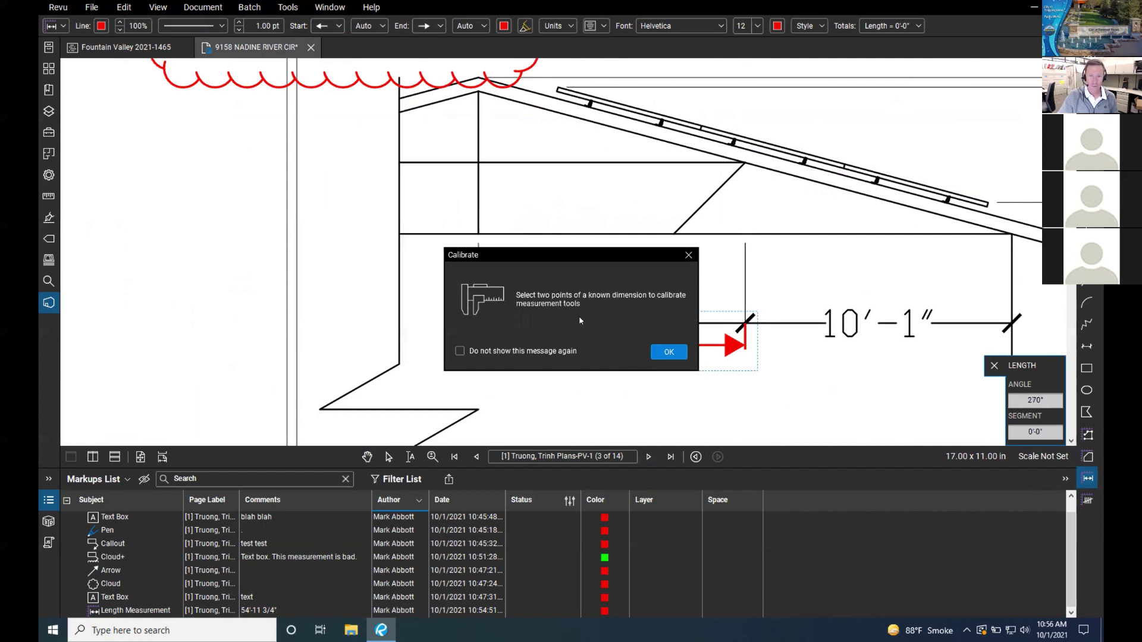
{"action": "left_click", "coordinate": [660, 352]}
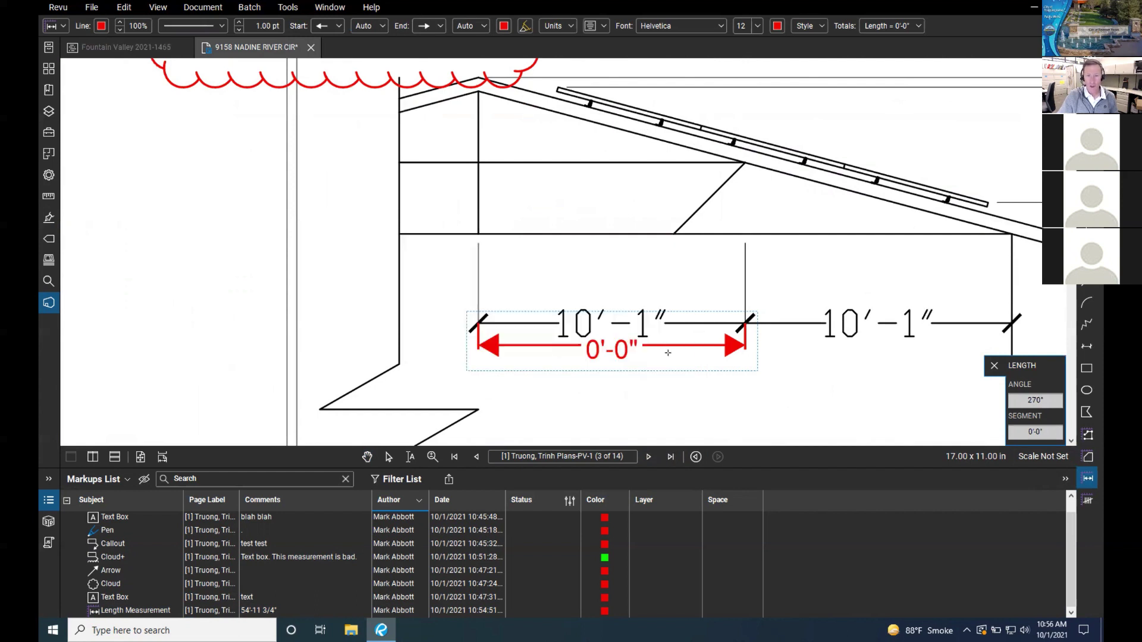
{"action": "left_click", "coordinate": [479, 321]}
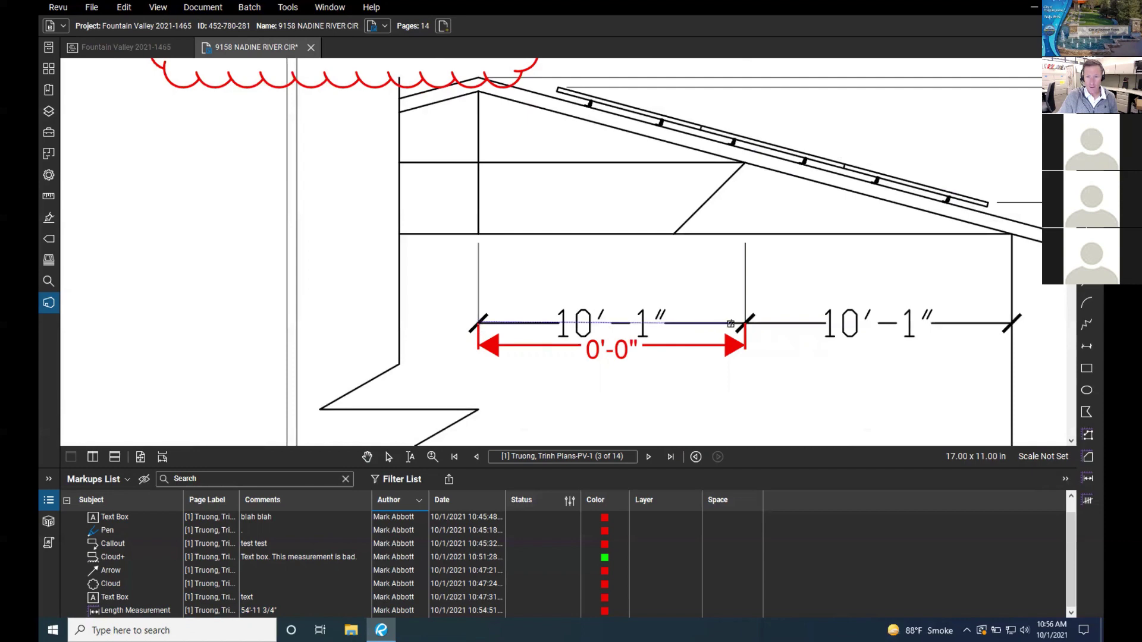
{"action": "left_click", "coordinate": [745, 324]}
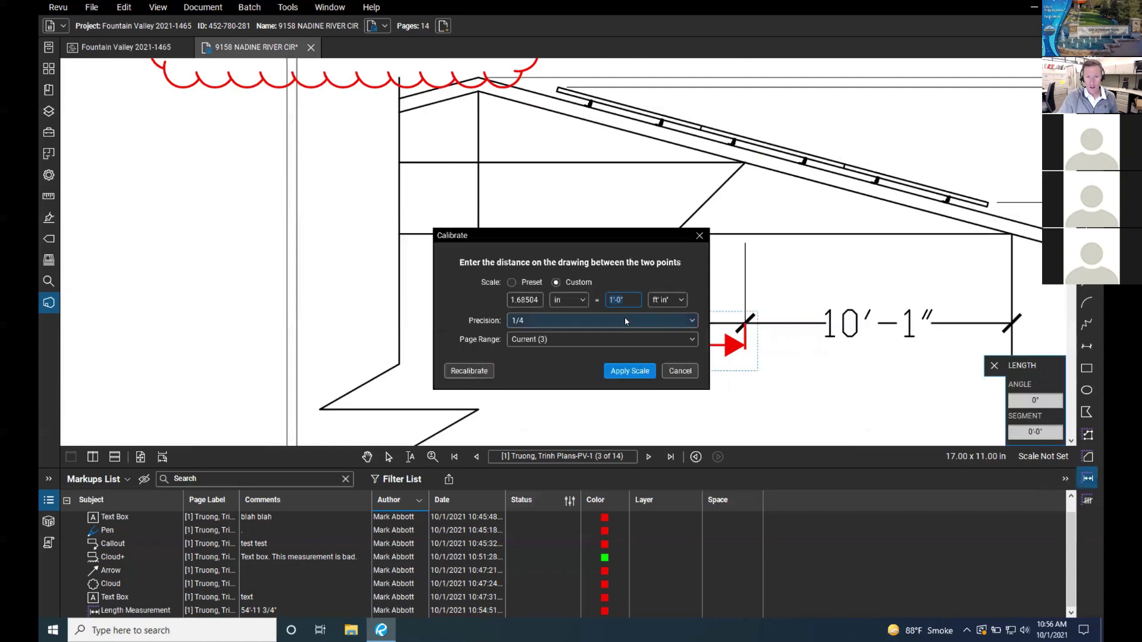
Step: Enter 10'-1" as the Custom real-world length in Calibrate and apply the scale
{"action": "left_click", "coordinate": [519, 299]}
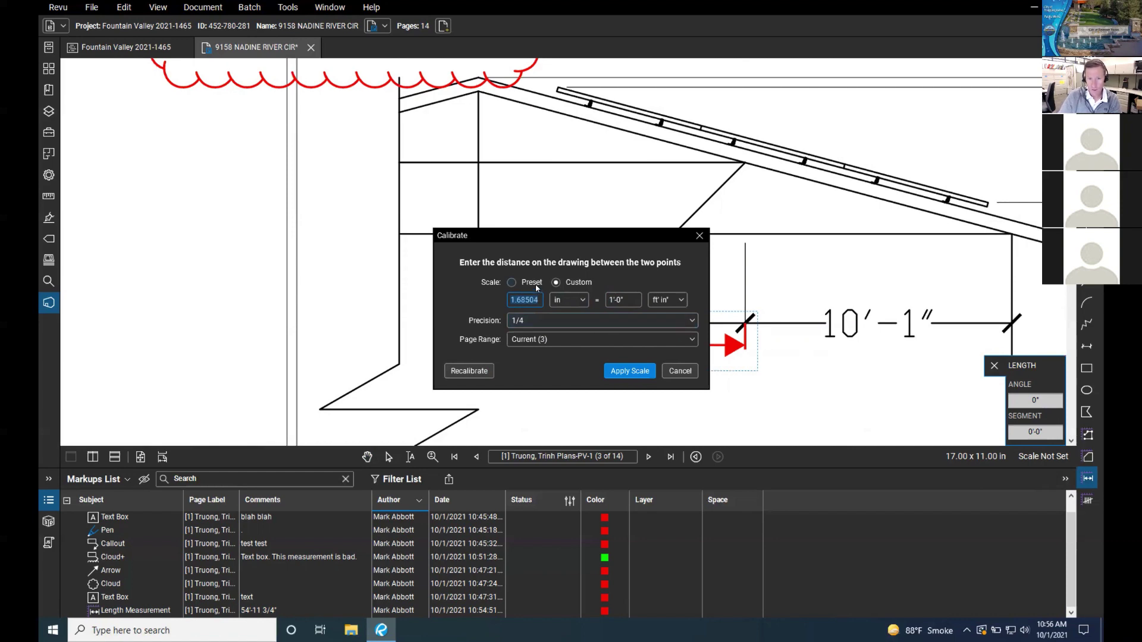
{"action": "left_click", "coordinate": [512, 282]}
{"action": "left_click", "coordinate": [557, 283]}
{"action": "left_click", "coordinate": [565, 301]}
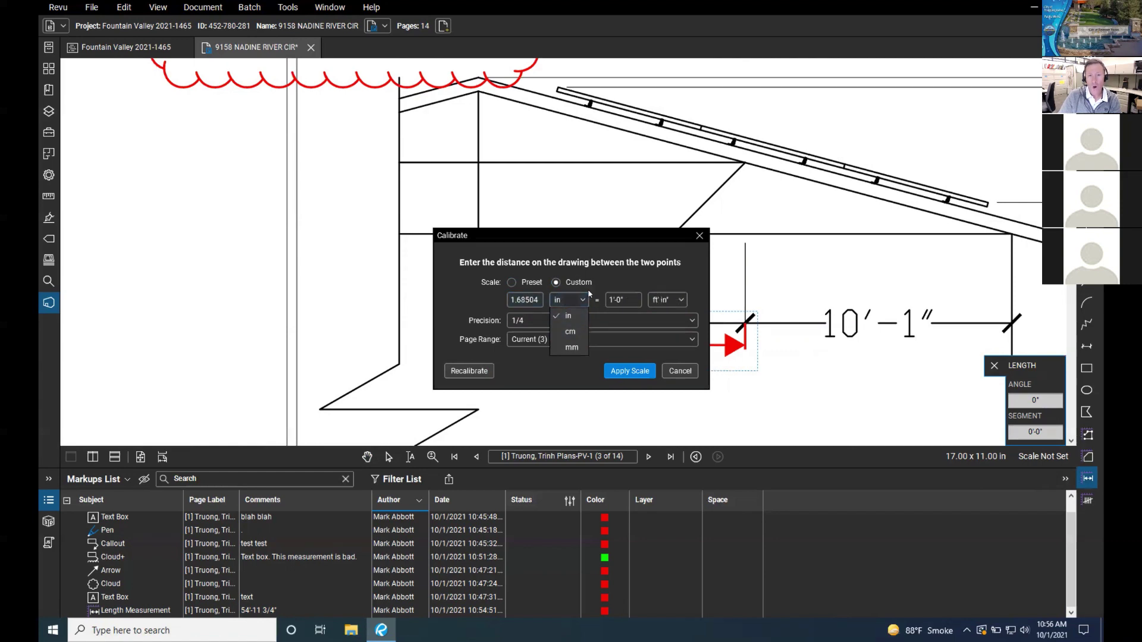
{"action": "left_click", "coordinate": [624, 302]}
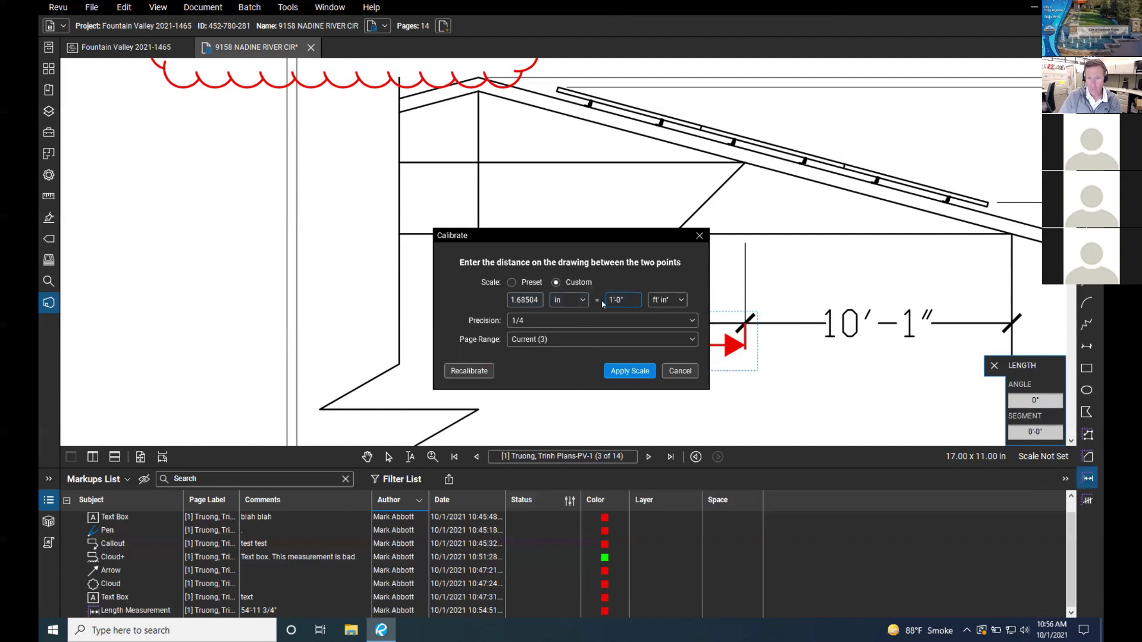
{"action": "key", "text": "BackSpace"}
{"action": "key", "text": "BackSpace"}
{"action": "key", "text": "BackSpace"}
{"action": "key", "text": "BackSpace"}
{"action": "type", "text": "\""}
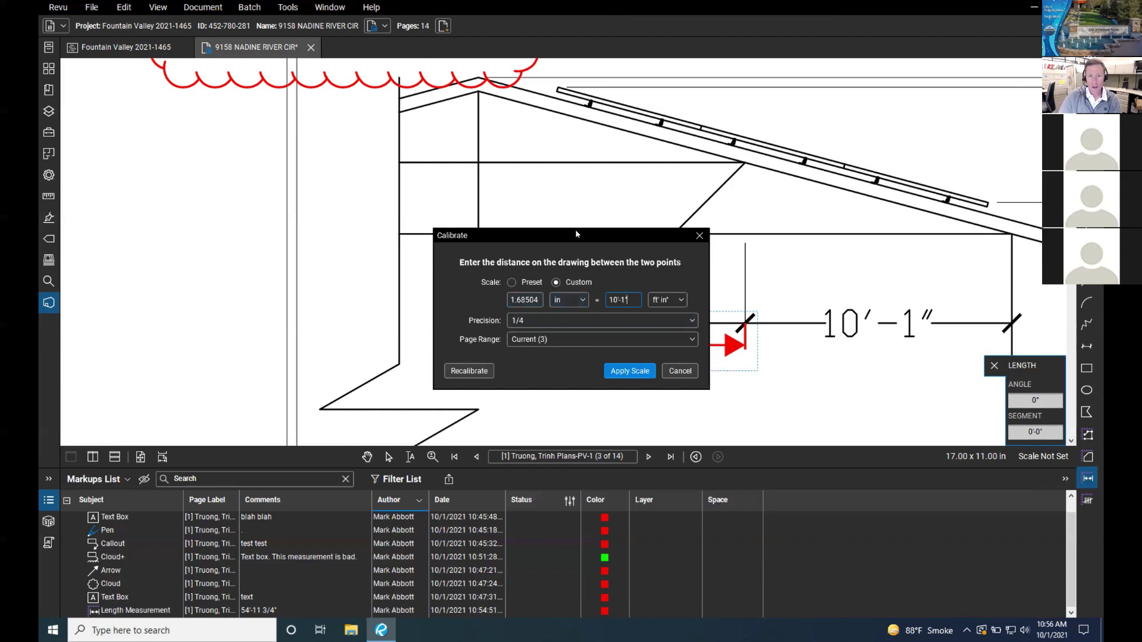
{"action": "left_click_drag", "start_coordinate": [575, 234], "coordinate": [340, 247]}
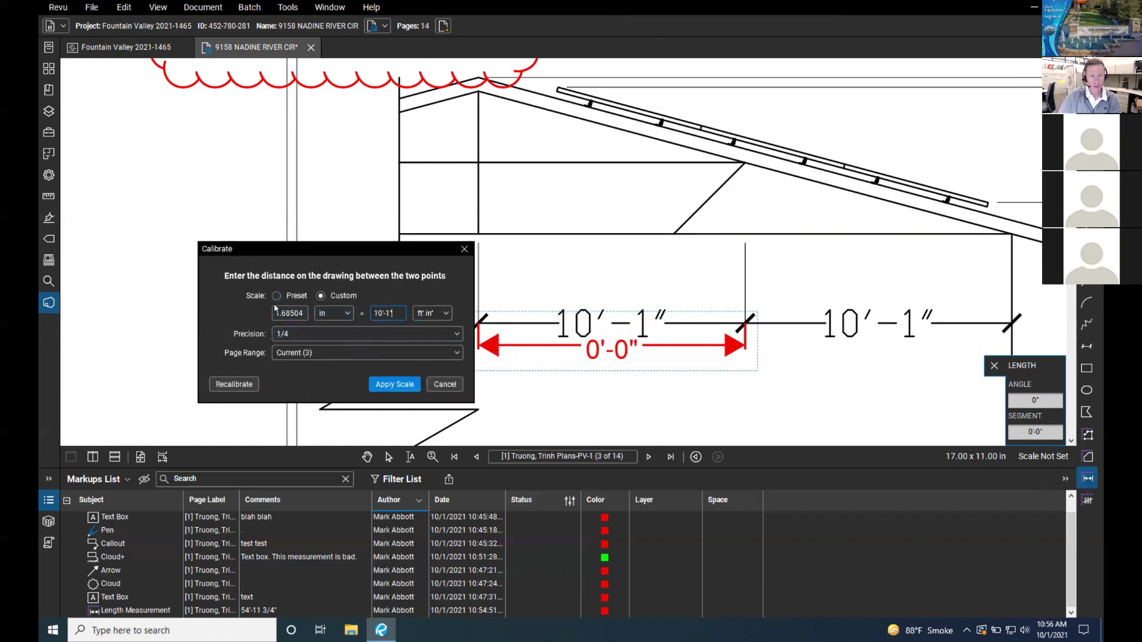
{"action": "key", "text": "BackSpace"}
{"action": "type", "text": "1"}
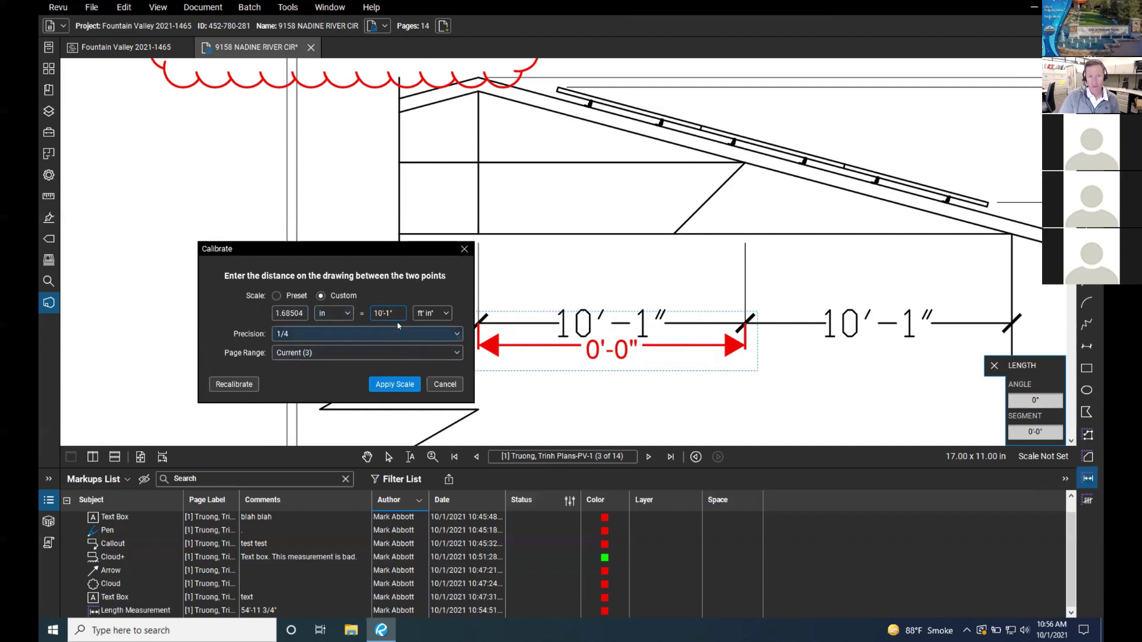
{"action": "left_click", "coordinate": [394, 384]}
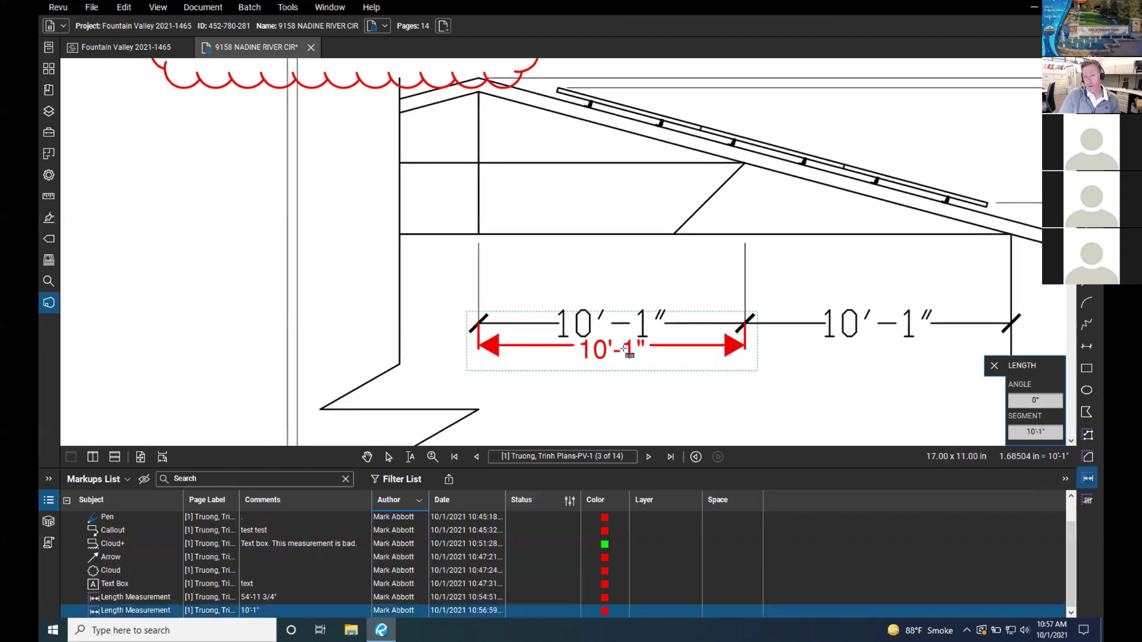
Step: Measure the right roof span from the middle tick as 10'-1"
{"action": "left_click", "coordinate": [1088, 478]}
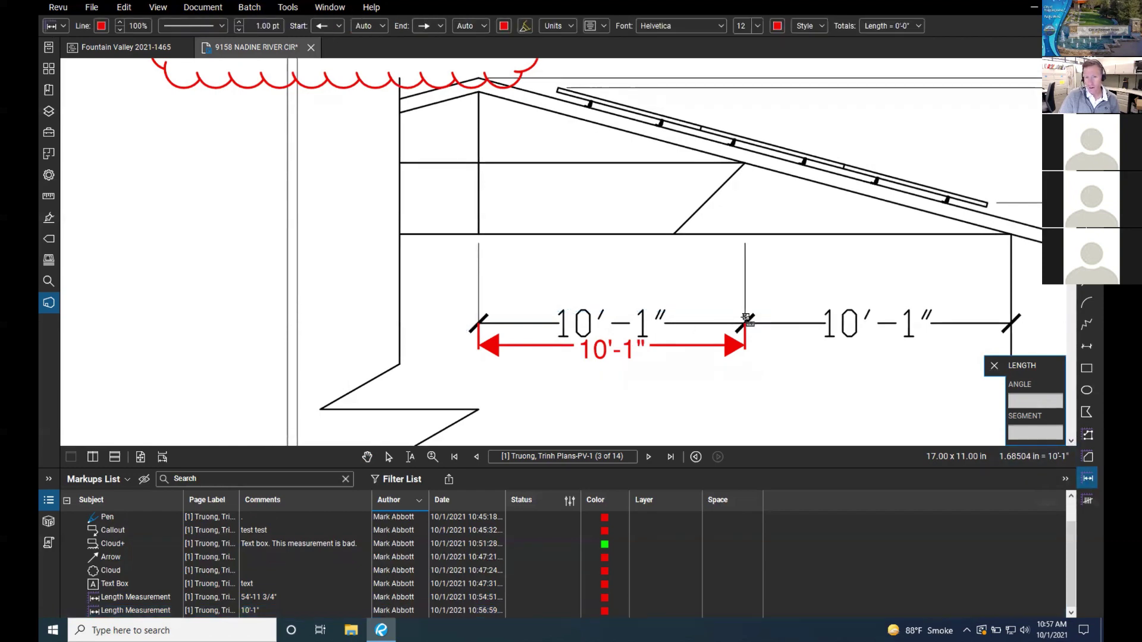
{"action": "left_click", "coordinate": [748, 319]}
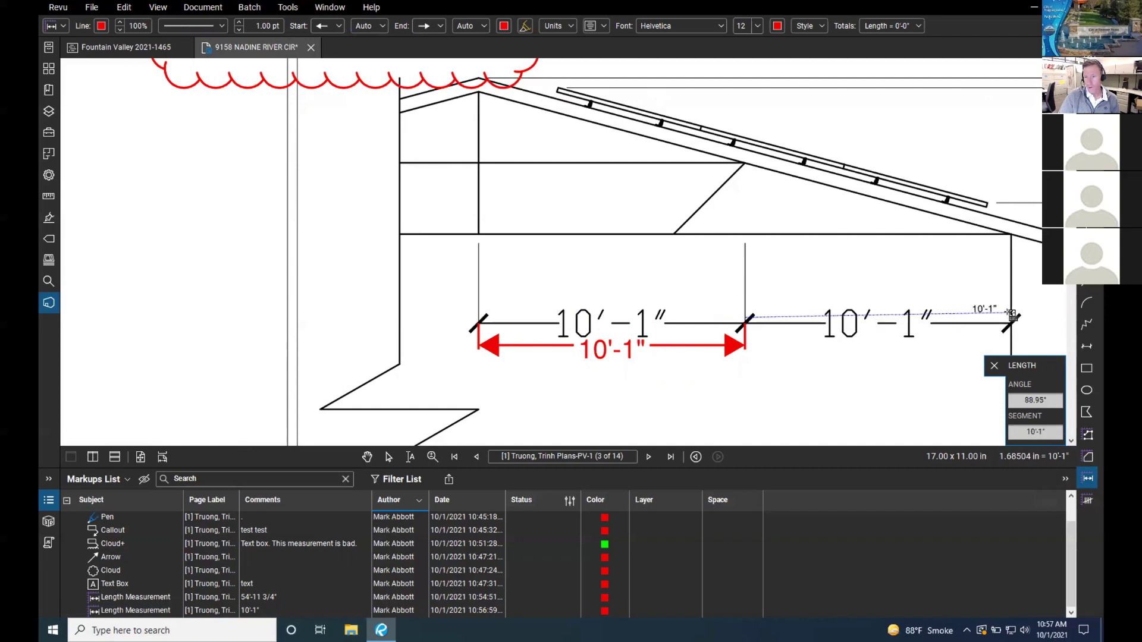
{"action": "left_click", "coordinate": [1011, 315]}
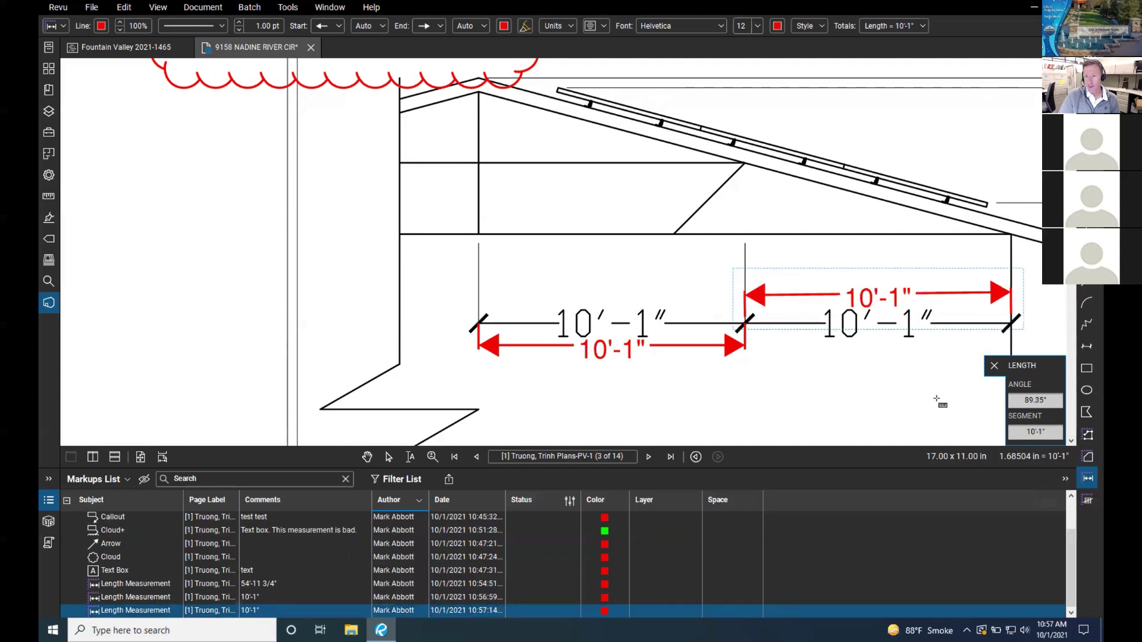
Step: Measure the vertical 19'-2" height dimension, producing a 19'-2 1/4" length measurement
{"action": "scroll", "coordinate": [827, 336], "scroll_direction": "down", "scroll_amount": 5}
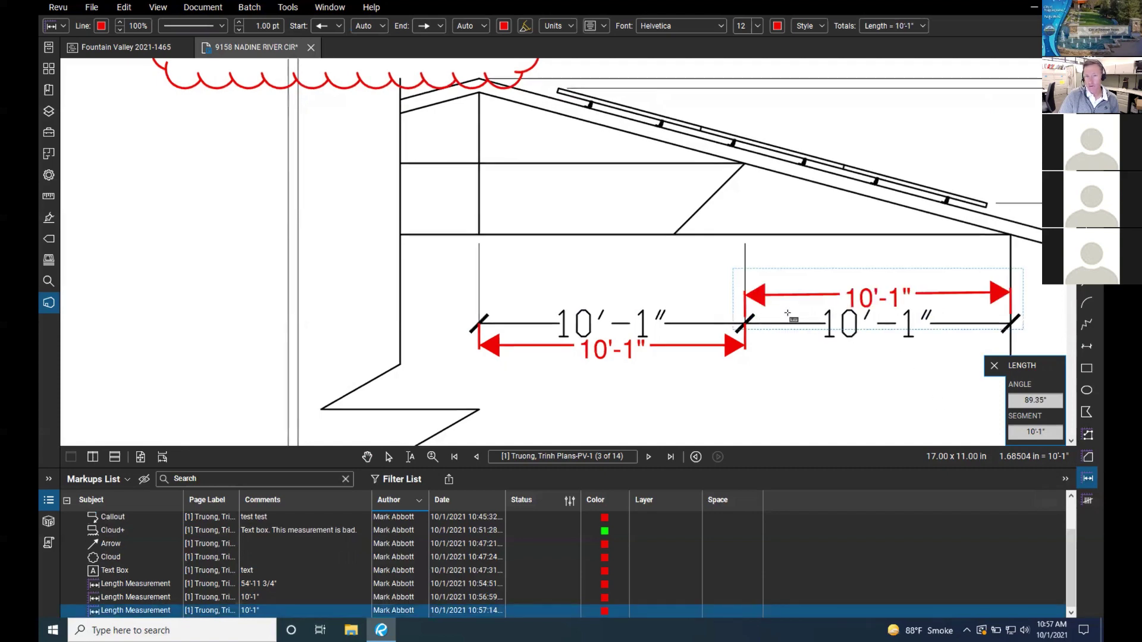
{"action": "scroll", "coordinate": [767, 321], "scroll_direction": "down", "scroll_amount": 3}
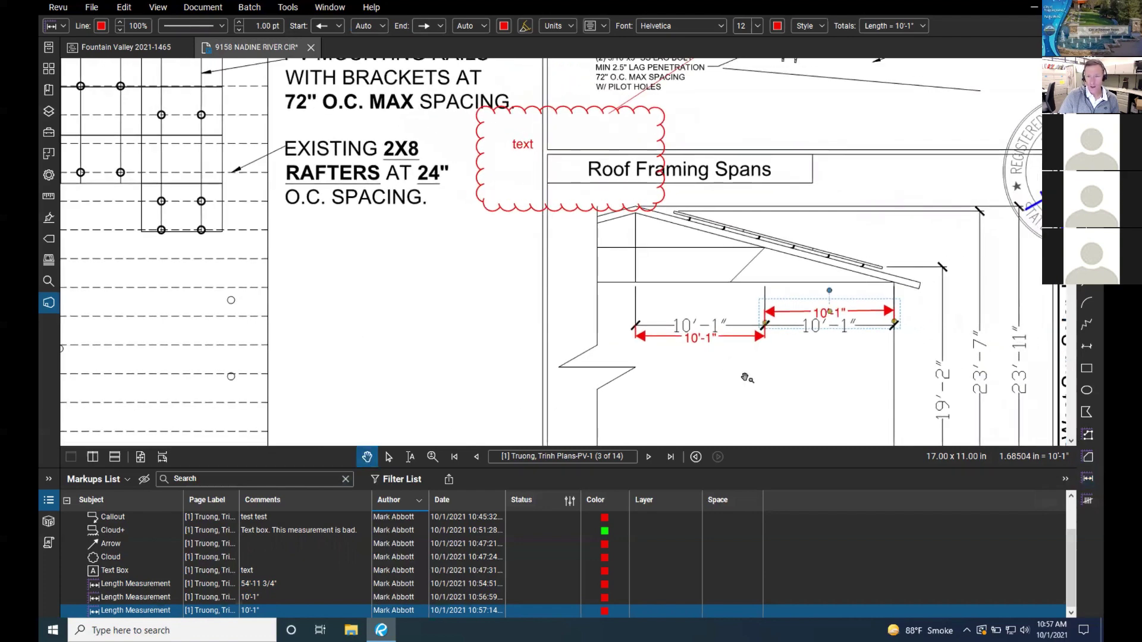
{"action": "left_click_drag", "start_coordinate": [754, 381], "coordinate": [527, 275]}
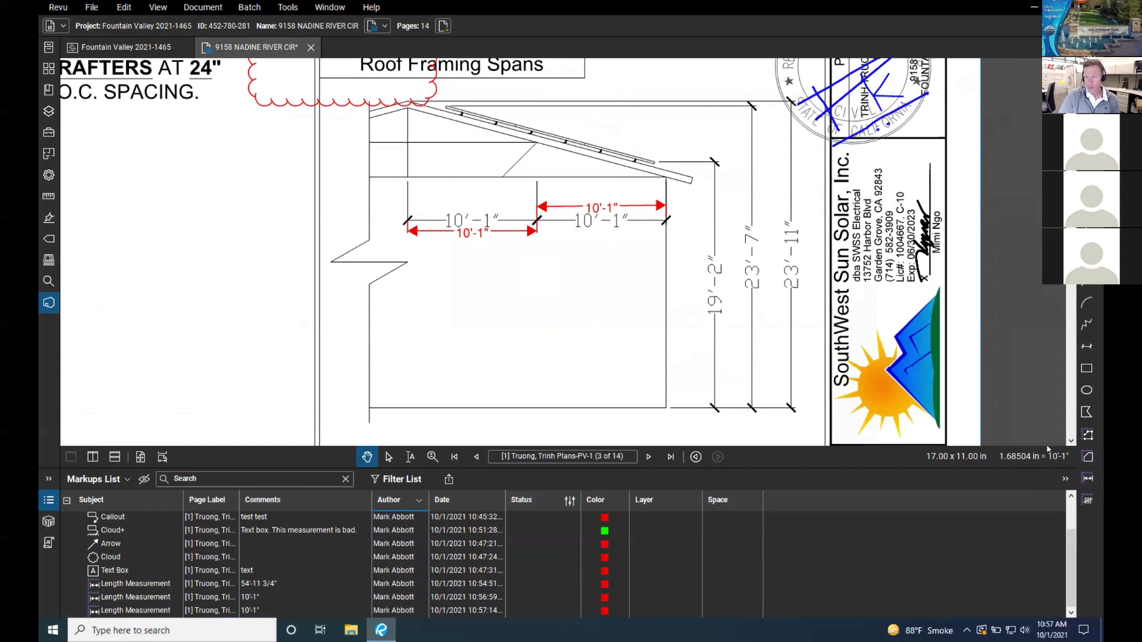
{"action": "left_click", "coordinate": [1088, 479]}
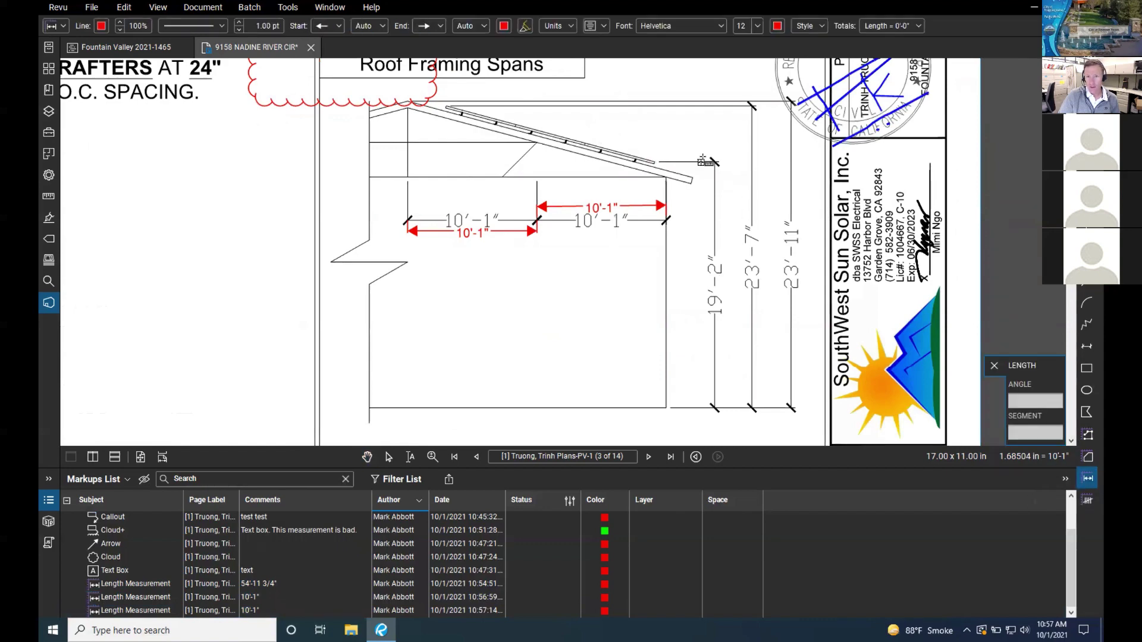
{"action": "left_click", "coordinate": [718, 163]}
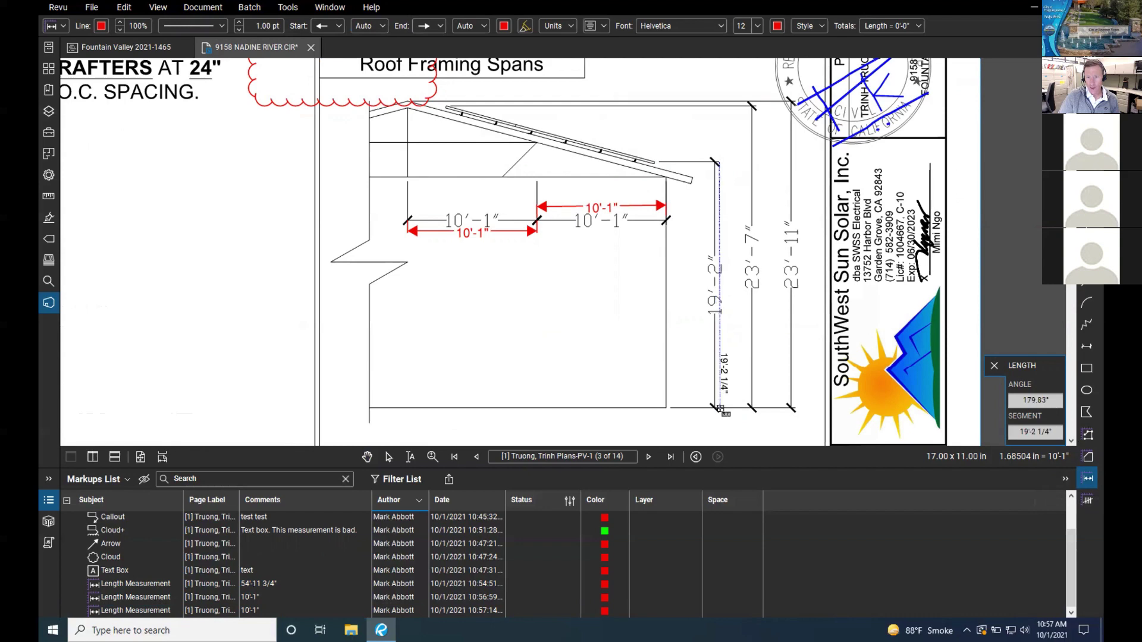
{"action": "left_click", "coordinate": [719, 409]}
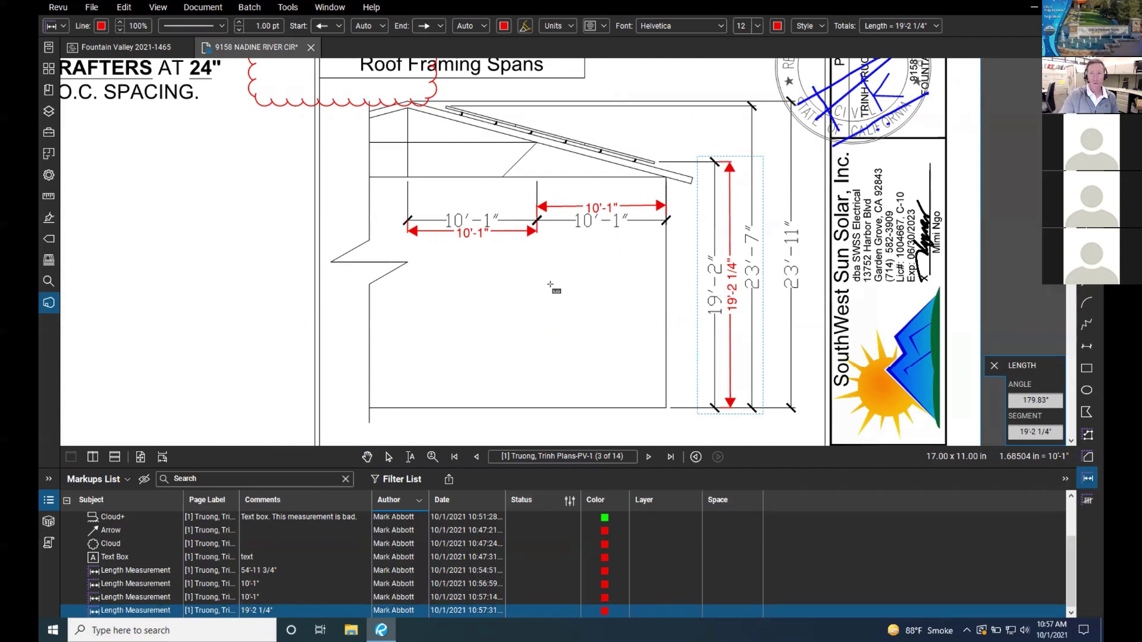
{"action": "scroll", "coordinate": [550, 286], "scroll_direction": "down", "scroll_amount": 3}
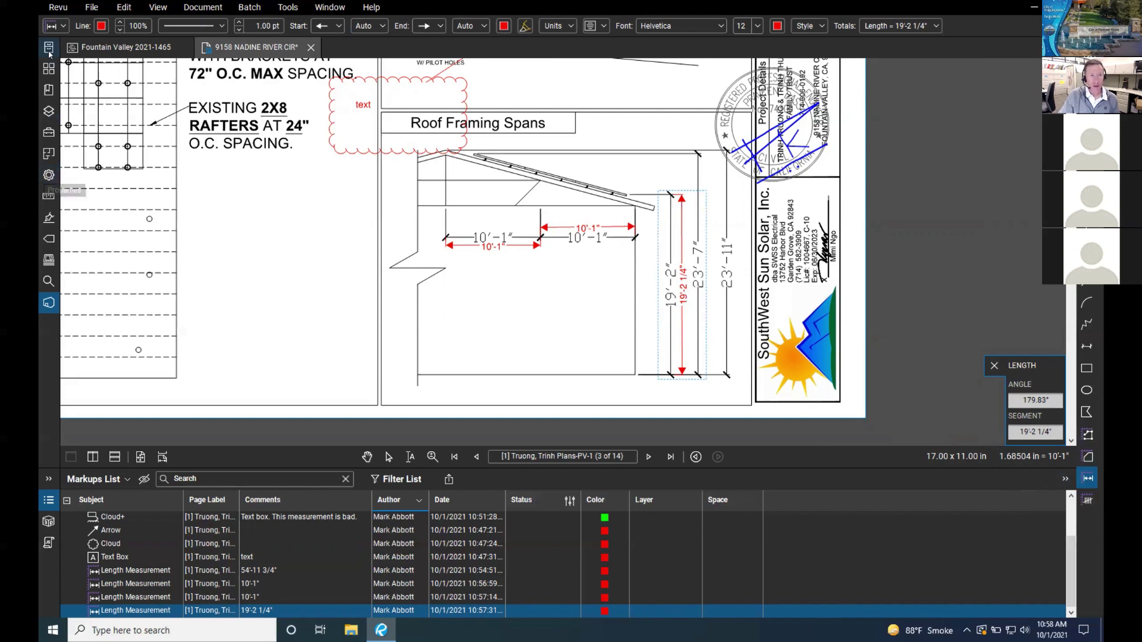
Step: Review the Length tool defaults, then show page 3's 1.68504 in = 10'-1" scale settings
{"action": "left_click", "coordinate": [48, 175]}
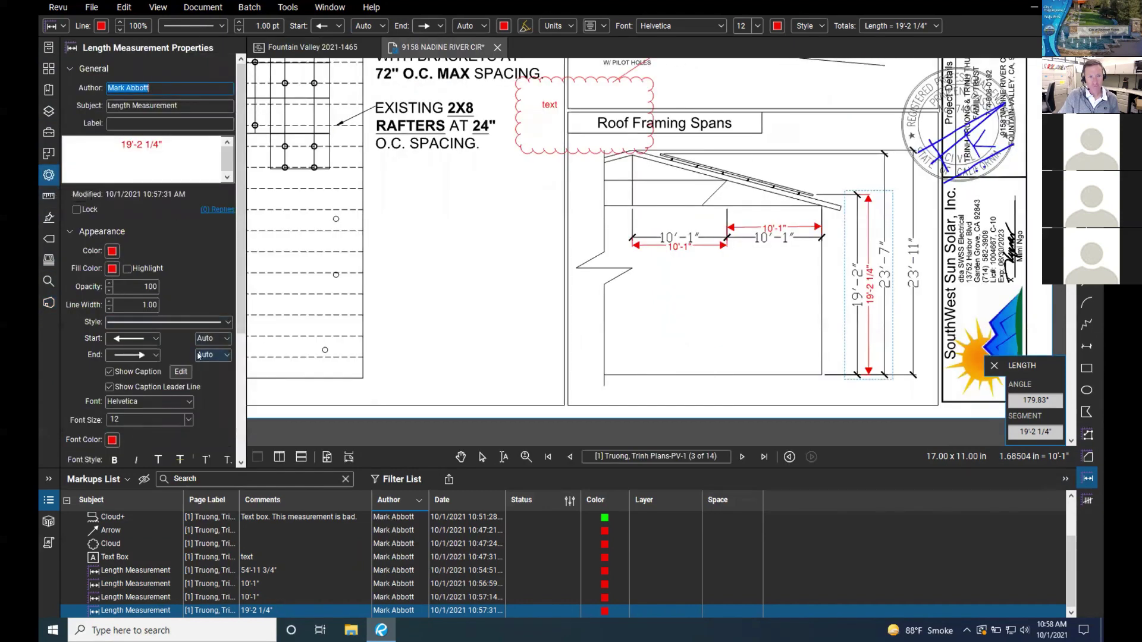
{"action": "left_click", "coordinate": [1090, 482]}
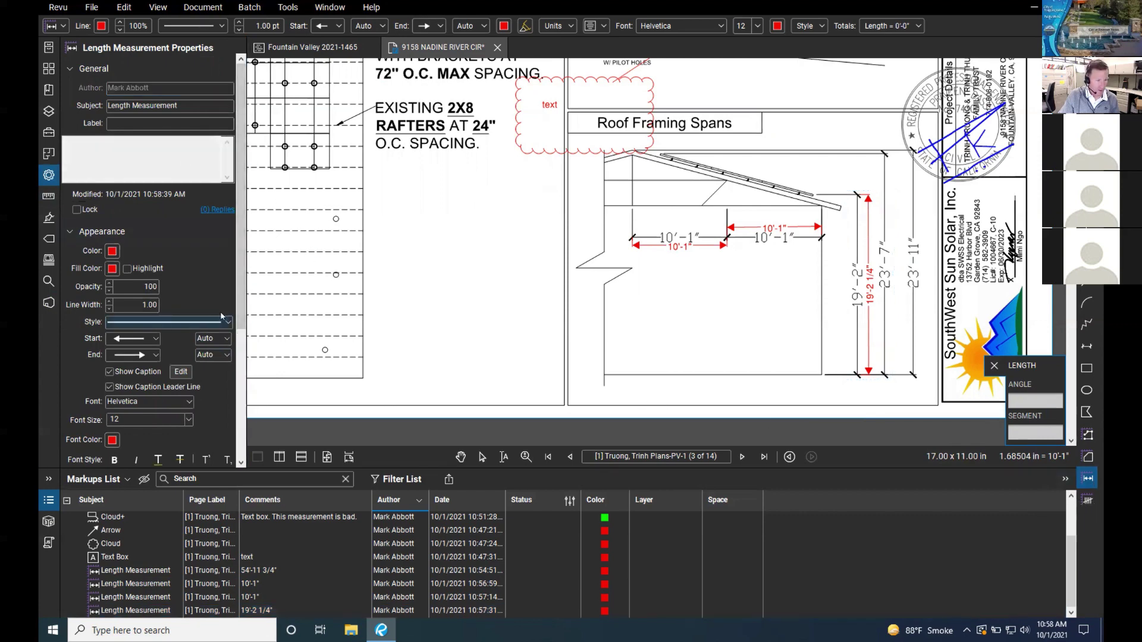
{"action": "left_click_drag", "start_coordinate": [244, 262], "coordinate": [232, 420]}
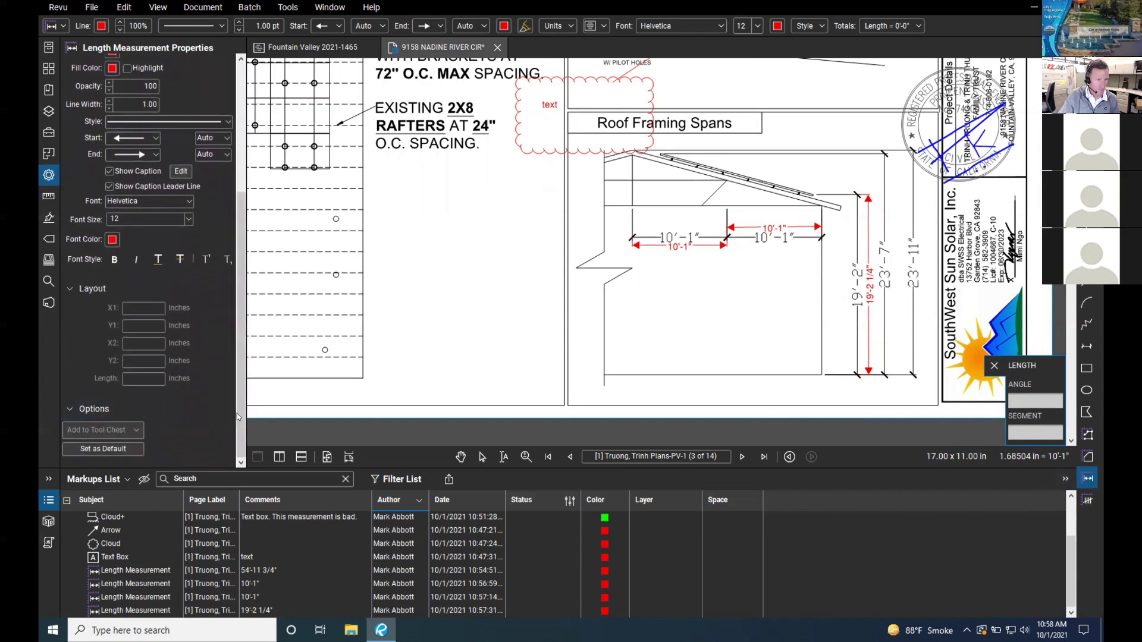
{"action": "left_click_drag", "start_coordinate": [246, 380], "coordinate": [250, 360]}
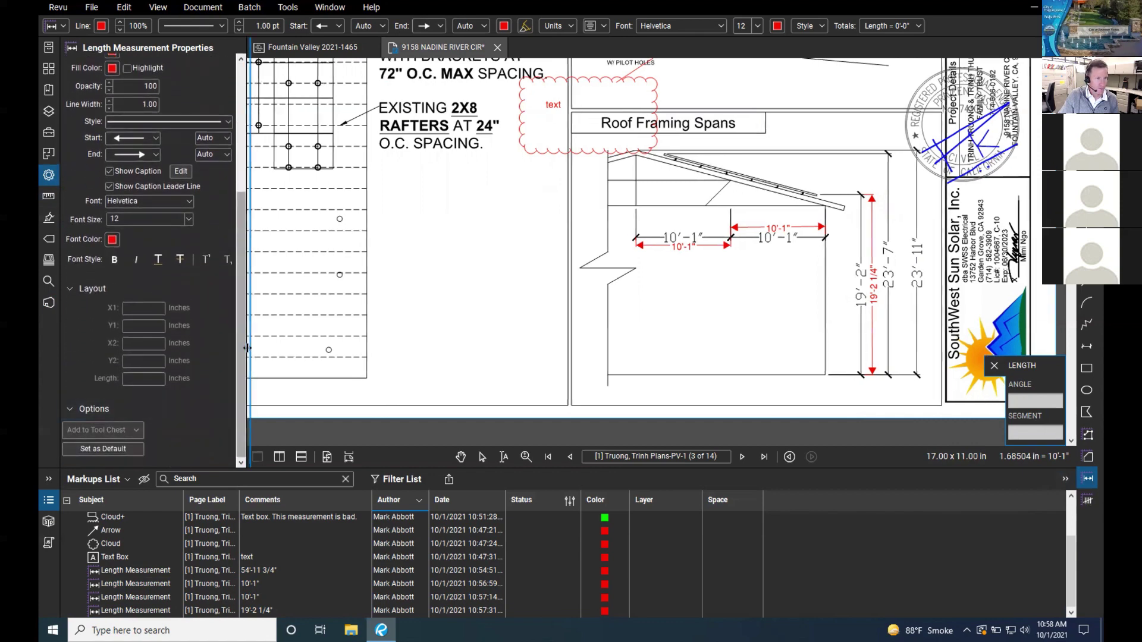
{"action": "left_click", "coordinate": [49, 195]}
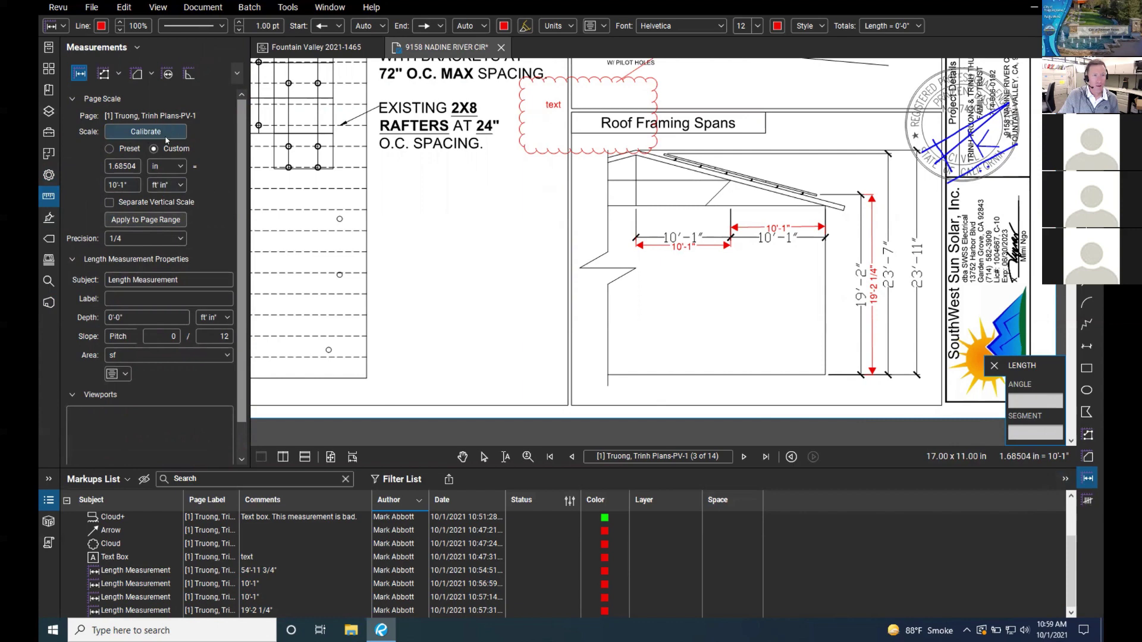
Step: Compare the page 2 and page 3 scales, then start calibrating page 3's scale
{"action": "left_click", "coordinate": [572, 458]}
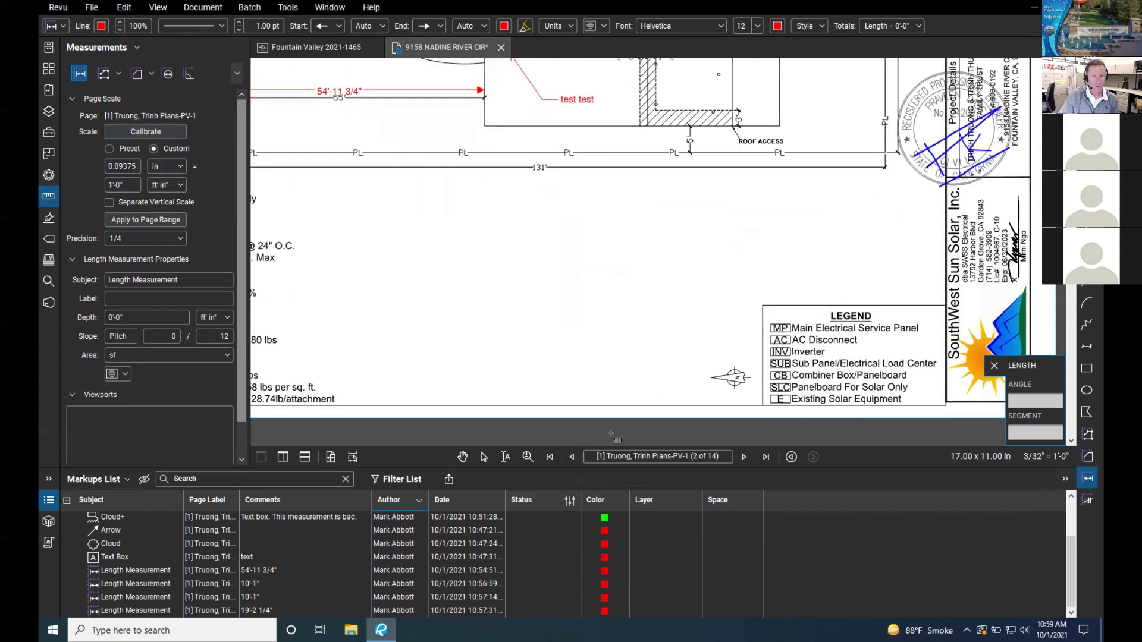
{"action": "left_click", "coordinate": [743, 457]}
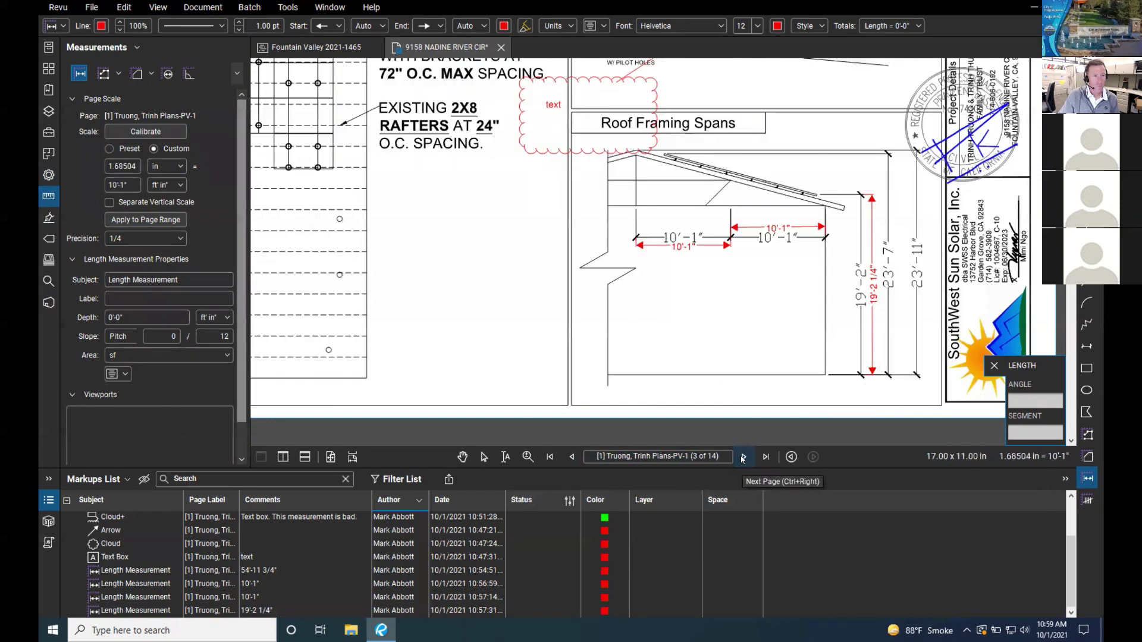
{"action": "left_click", "coordinate": [572, 457]}
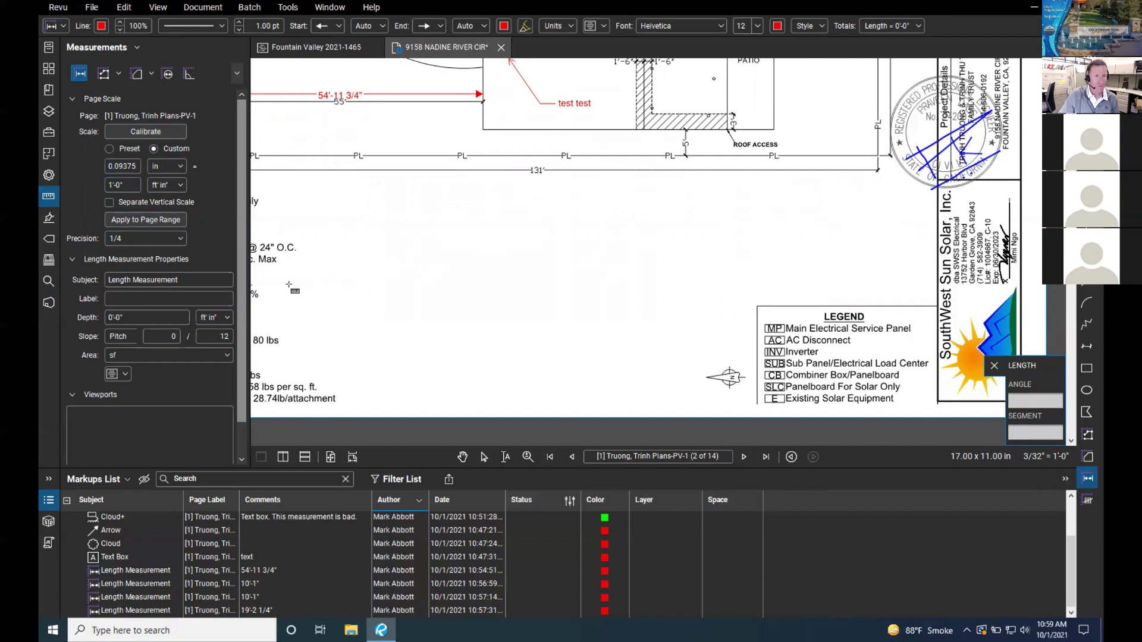
{"action": "left_click", "coordinate": [744, 457]}
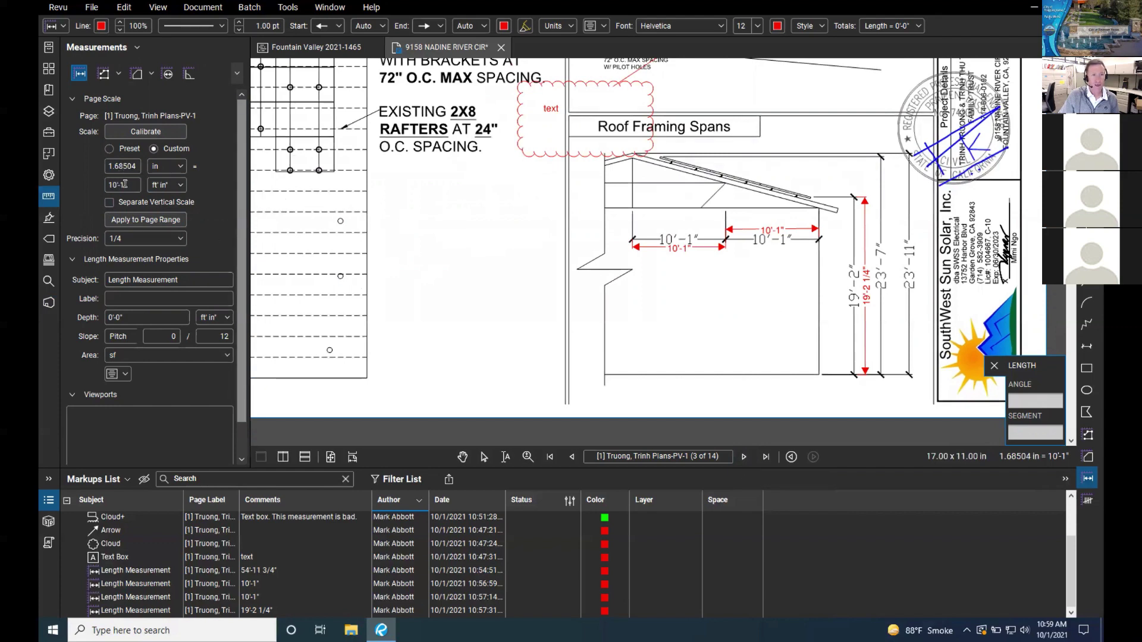
{"action": "left_click", "coordinate": [231, 336]}
{"action": "left_click", "coordinate": [144, 134]}
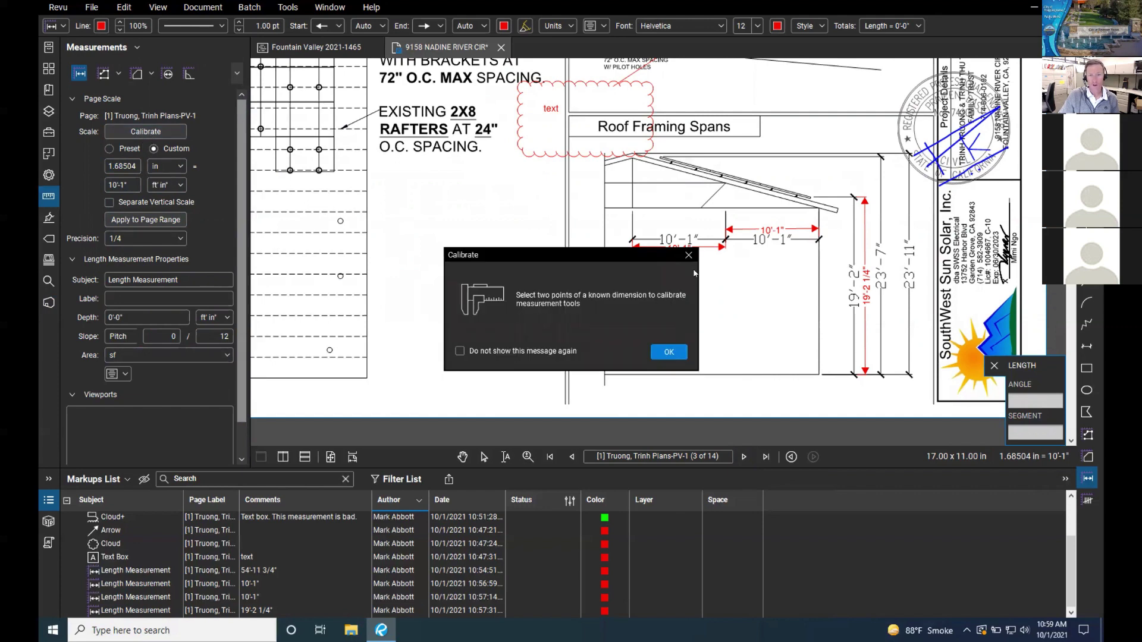
Step: Cancel calibration and trace the rectangle's four corners as a 50'-11 1/4" polylength
{"action": "left_click", "coordinate": [689, 254]}
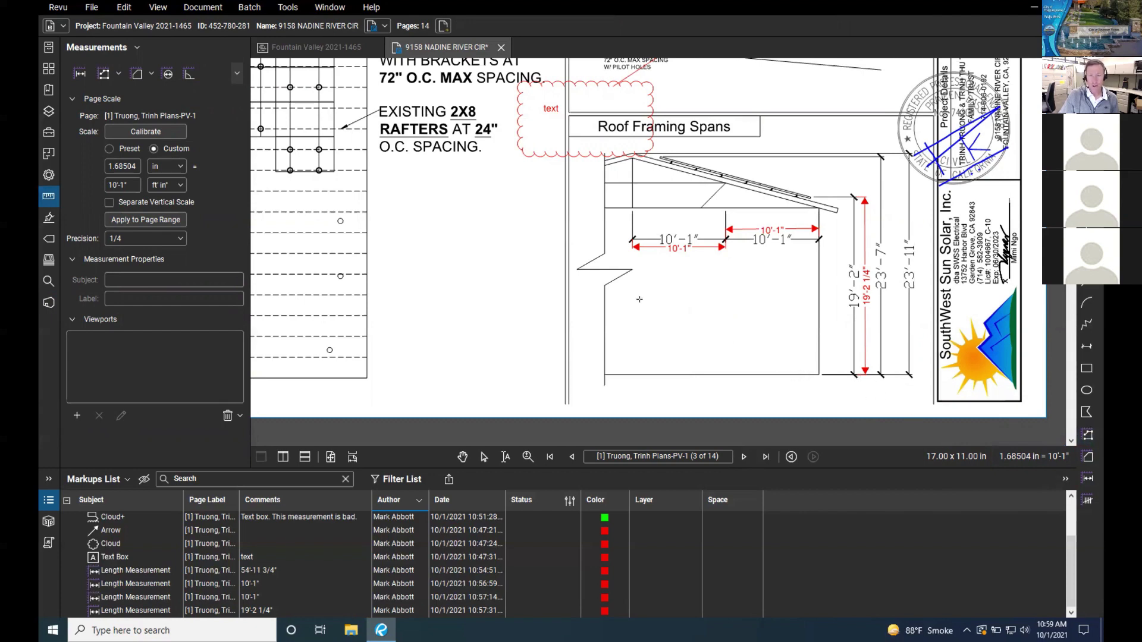
{"action": "left_click", "coordinate": [1088, 436]}
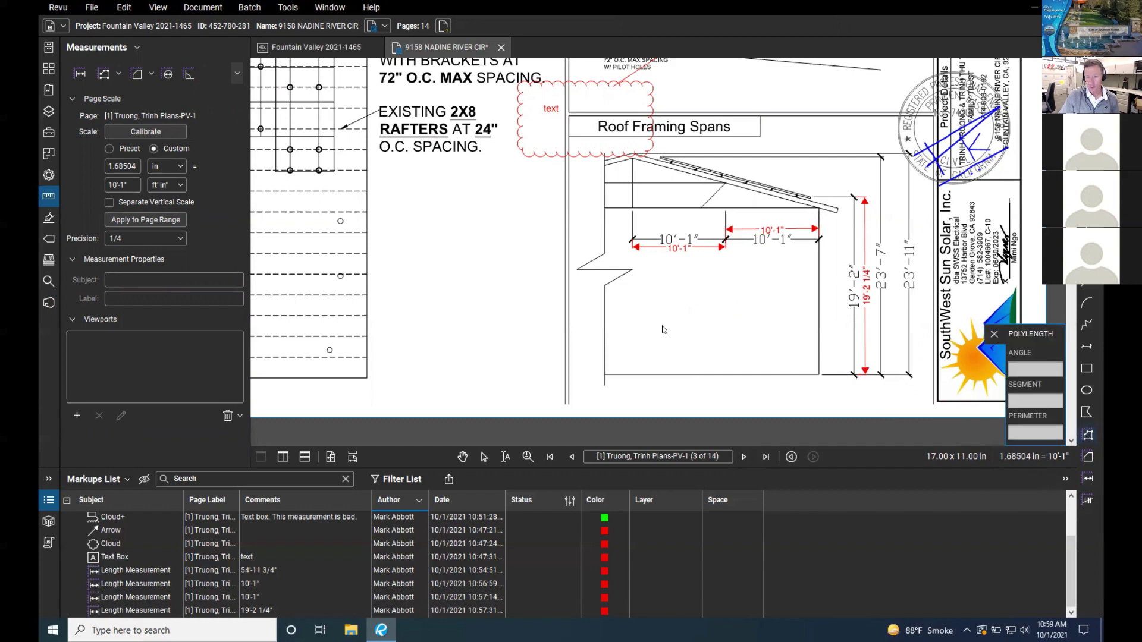
{"action": "left_click", "coordinate": [614, 297]}
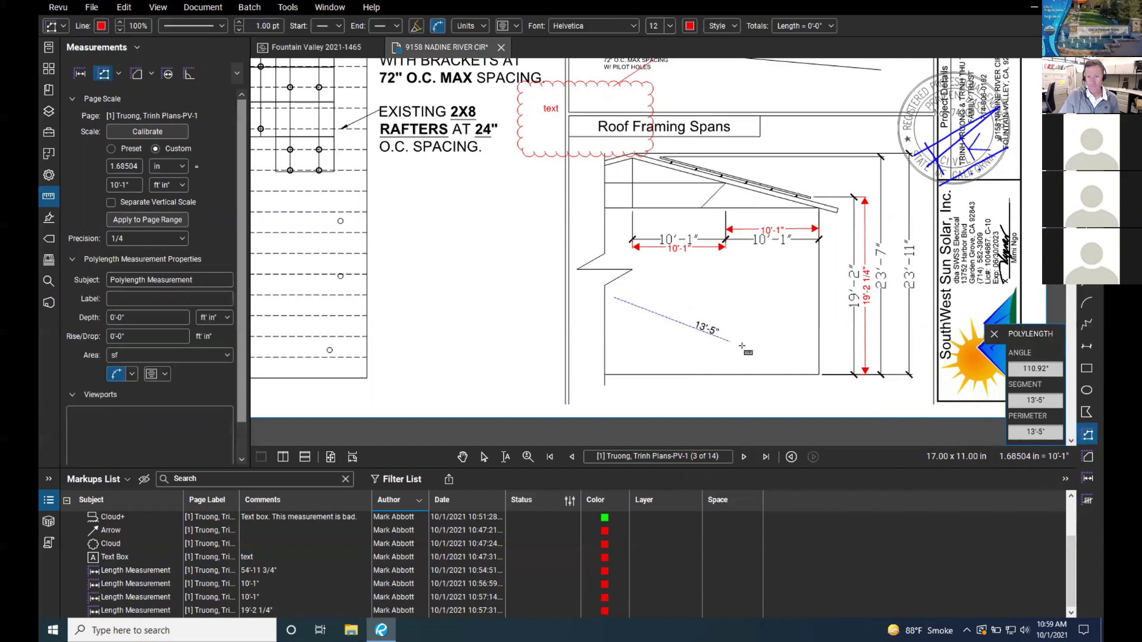
{"action": "left_click", "coordinate": [790, 296]}
{"action": "left_click", "coordinate": [793, 359]}
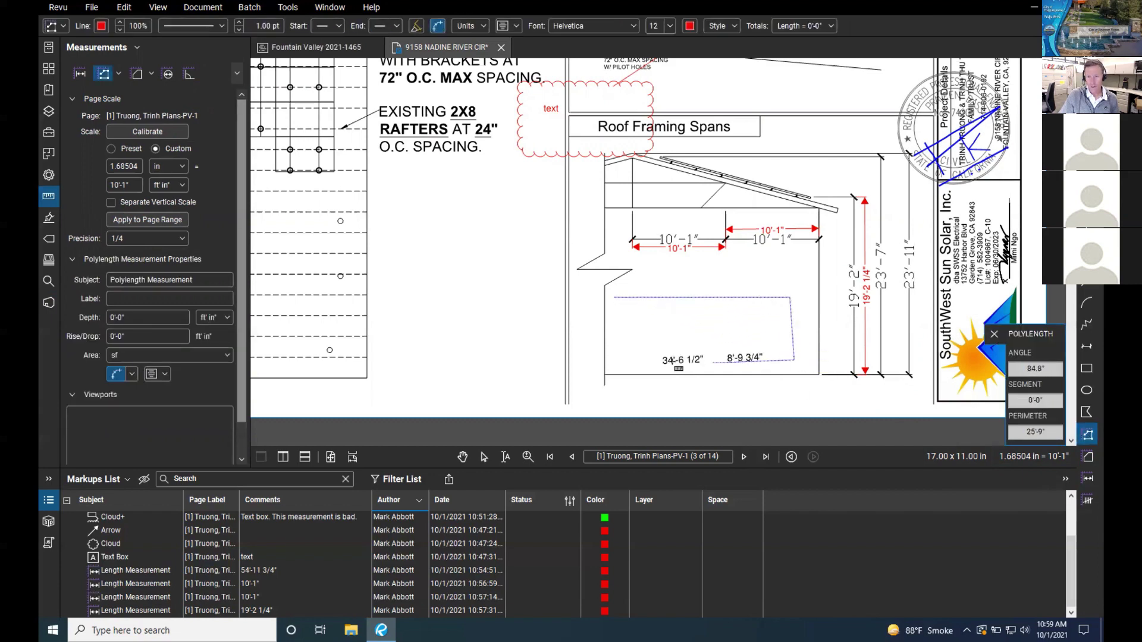
{"action": "left_click", "coordinate": [622, 357]}
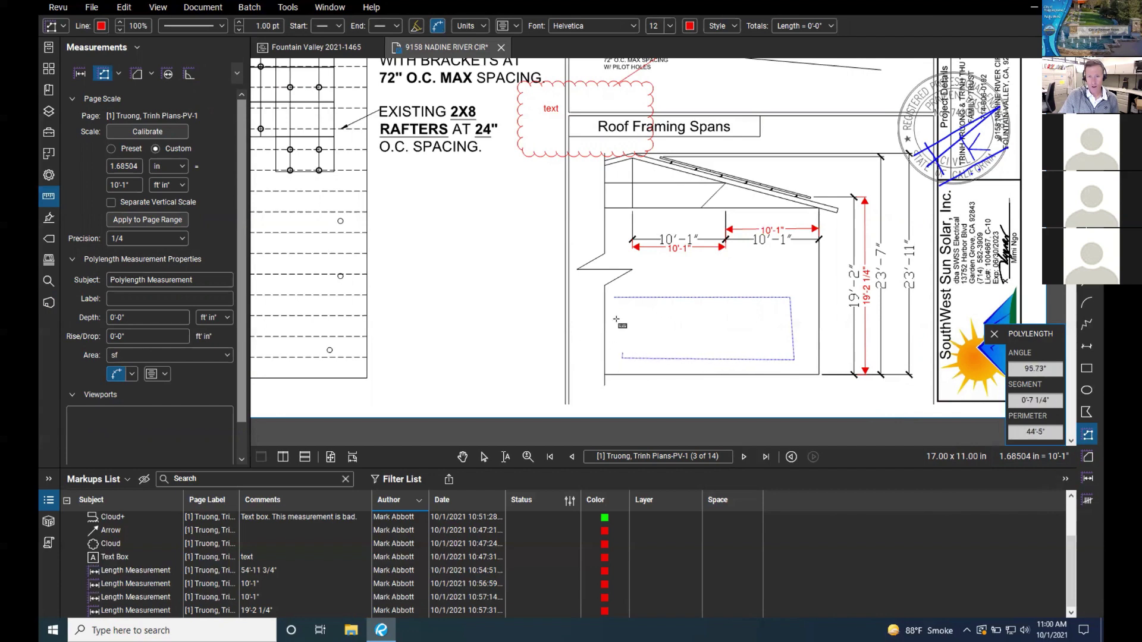
{"action": "double_click", "coordinate": [615, 297]}
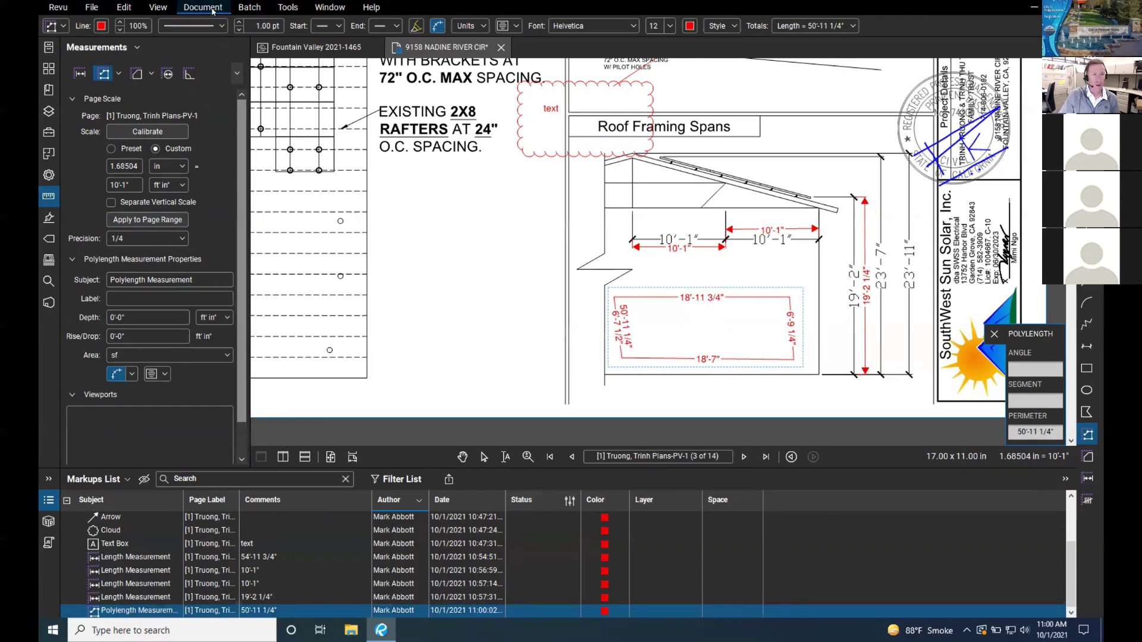
{"action": "left_click", "coordinate": [282, 8]}
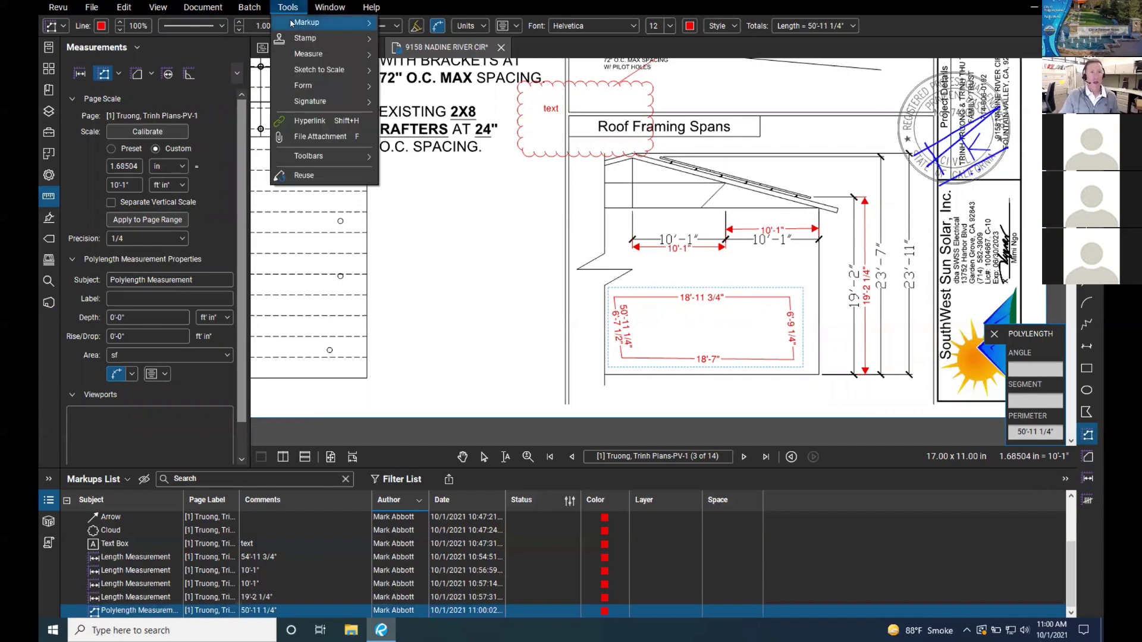
{"action": "mouse_move", "coordinate": [298, 54]}
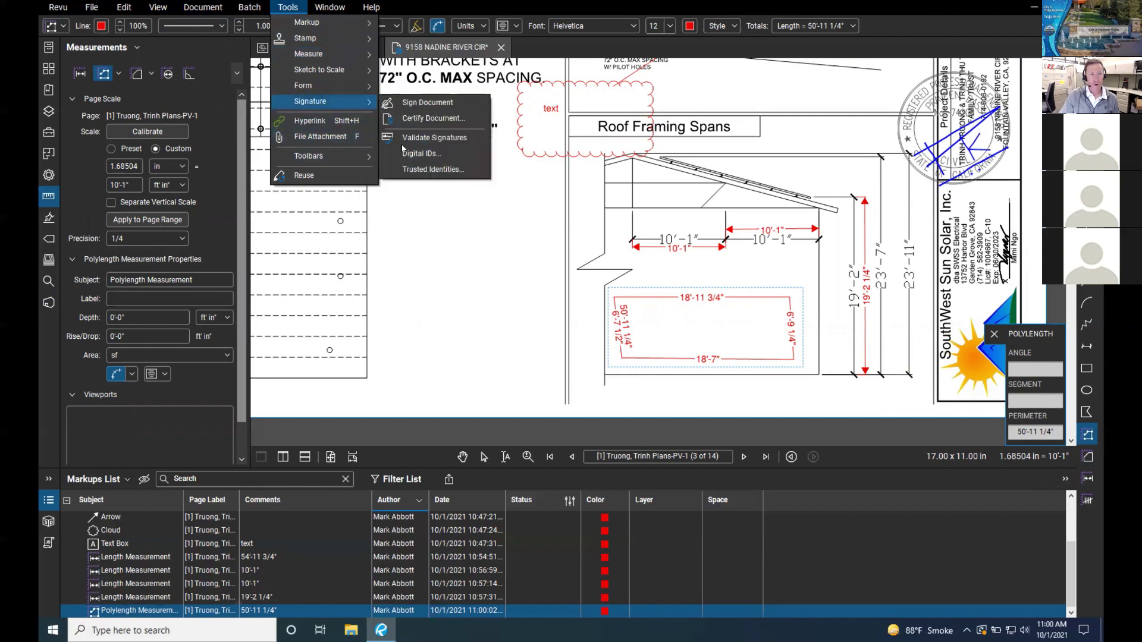
{"action": "left_click", "coordinate": [508, 253]}
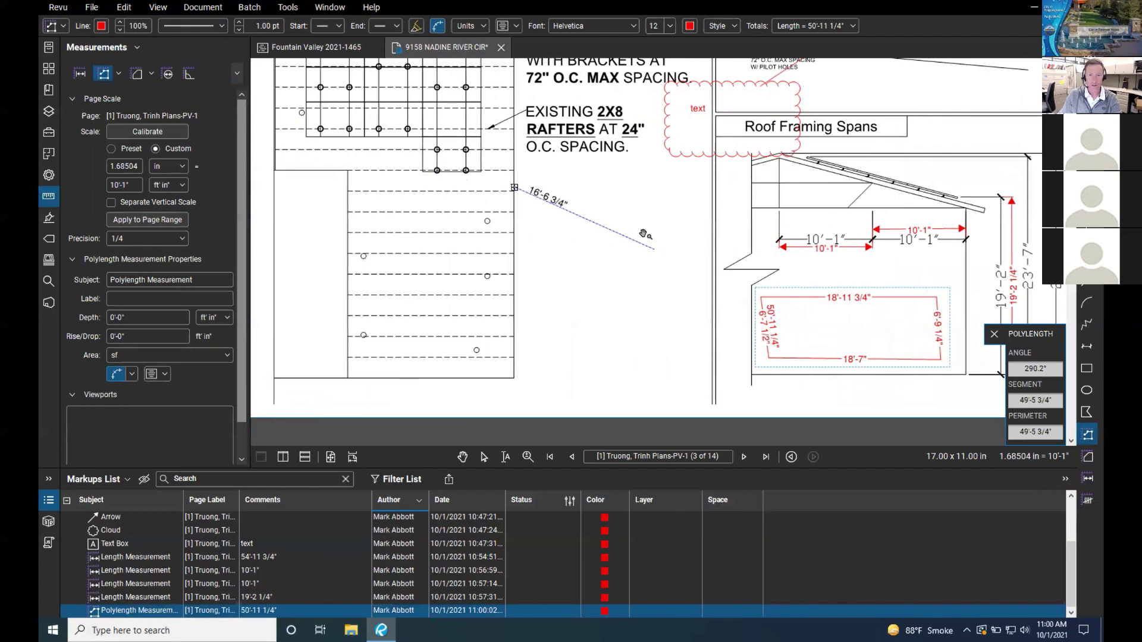
{"action": "key", "text": "Escape"}
{"action": "left_click", "coordinate": [237, 73]}
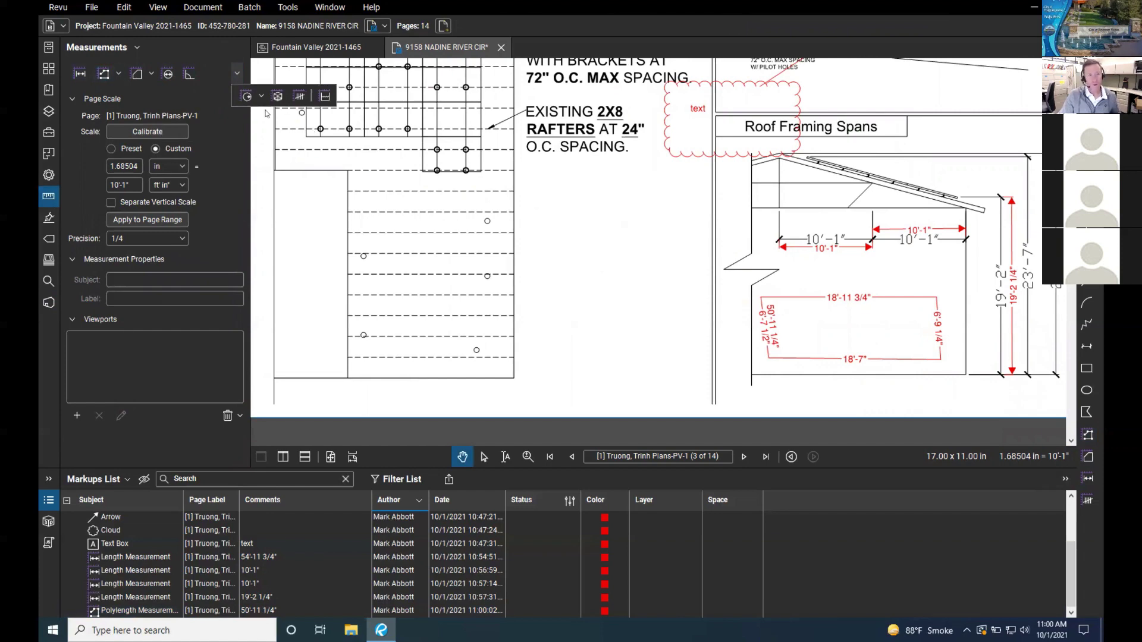
{"action": "left_click", "coordinate": [609, 211]}
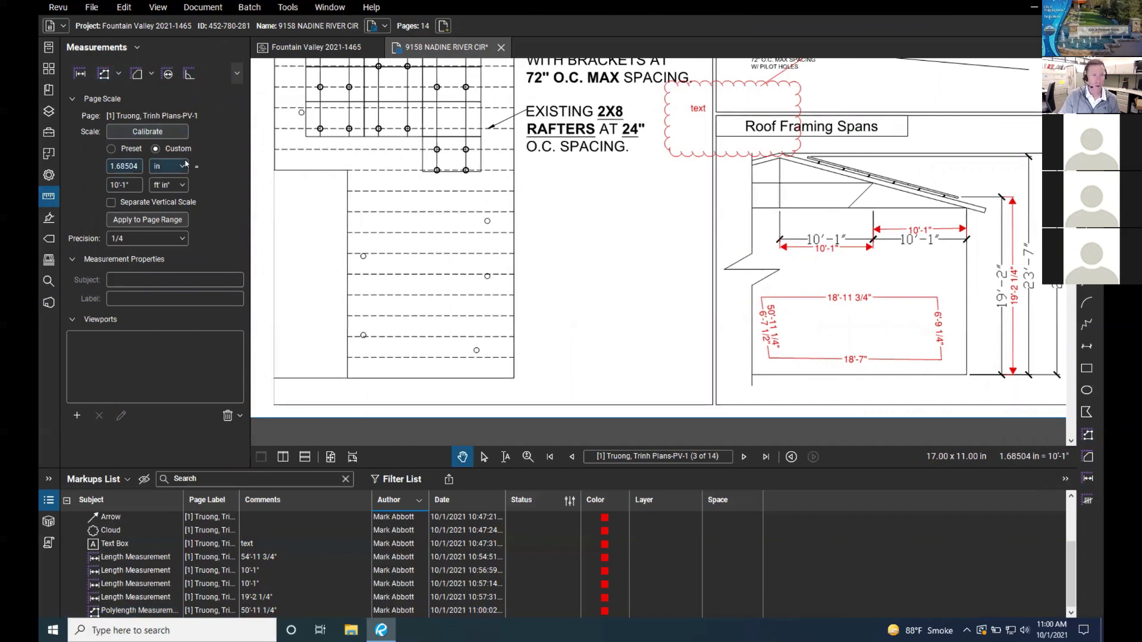
{"action": "left_click", "coordinate": [151, 73]}
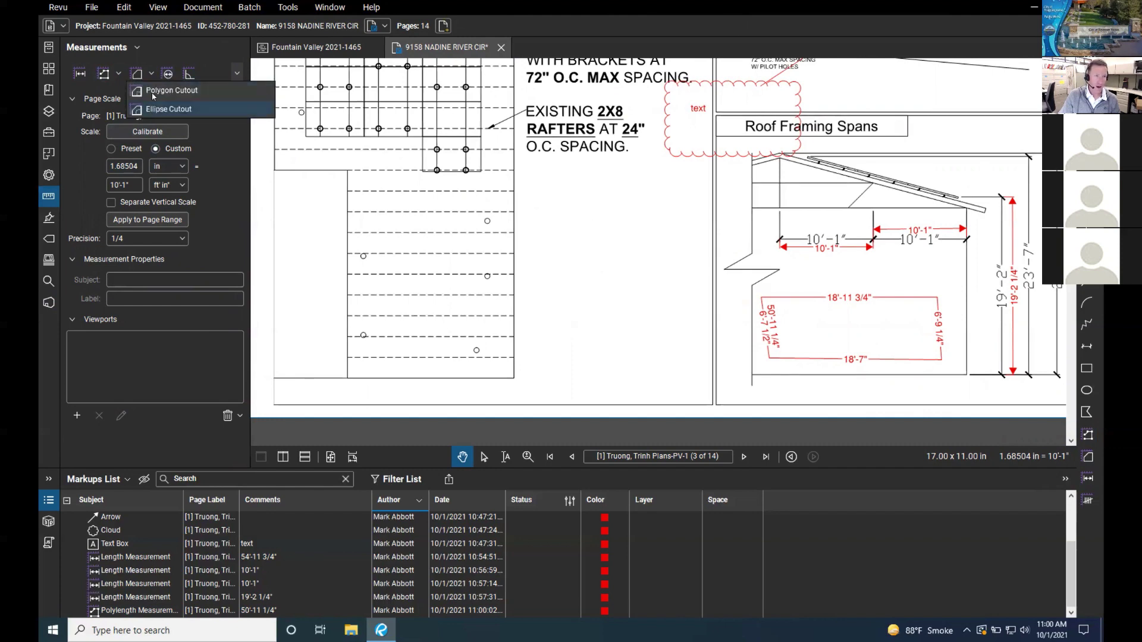
{"action": "left_click", "coordinate": [152, 74]}
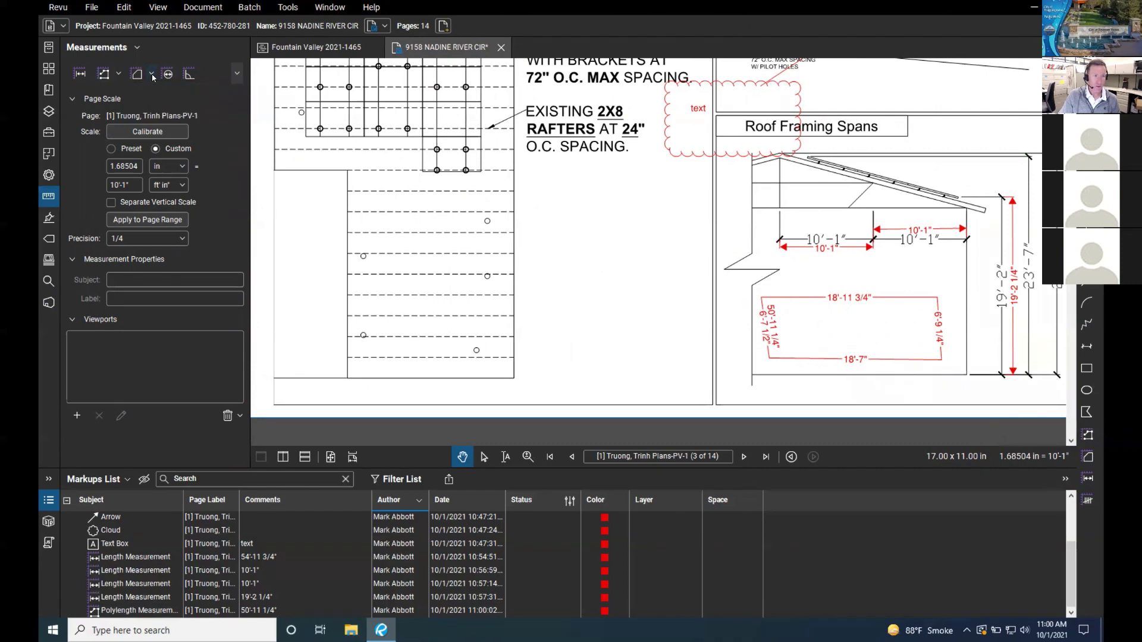
Step: Zoom out to the whole PV-3 sheet and back, then exit full screen with Ctrl+Cmd+F
{"action": "scroll", "coordinate": [683, 311], "scroll_direction": "down", "scroll_amount": 5}
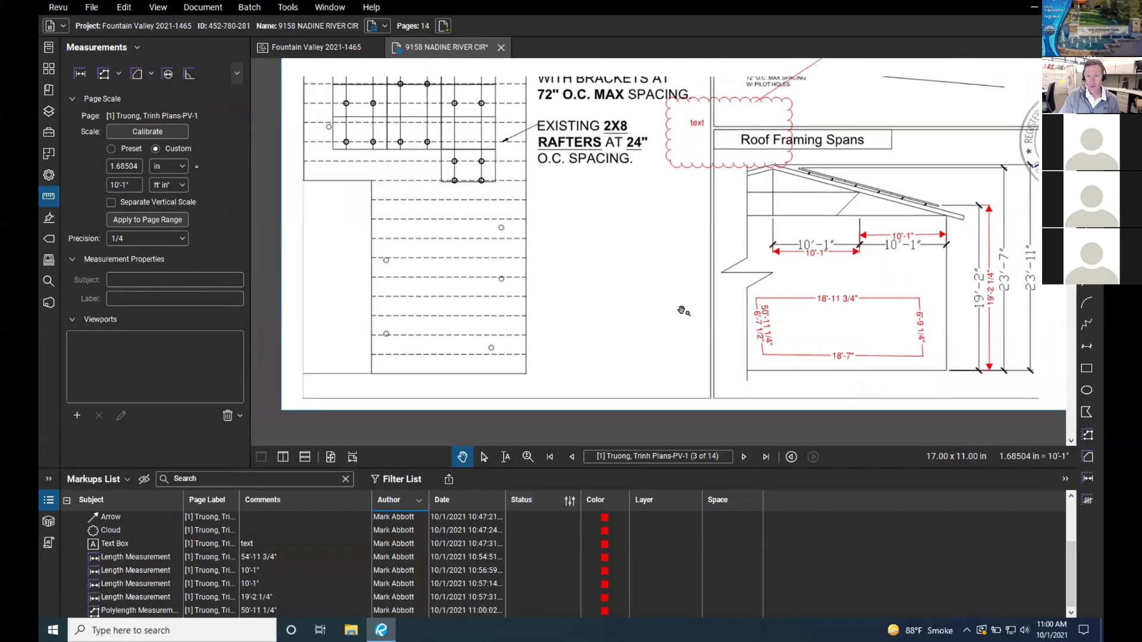
{"action": "scroll", "coordinate": [569, 315], "scroll_direction": "down", "scroll_amount": 2}
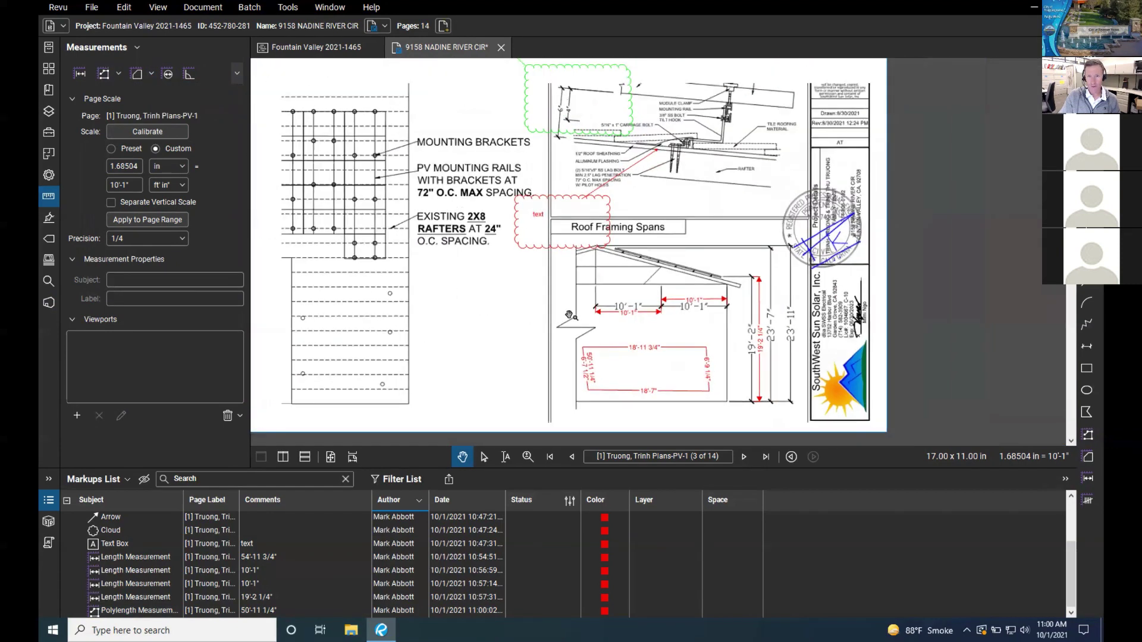
{"action": "scroll", "coordinate": [568, 315], "scroll_direction": "down", "scroll_amount": 2}
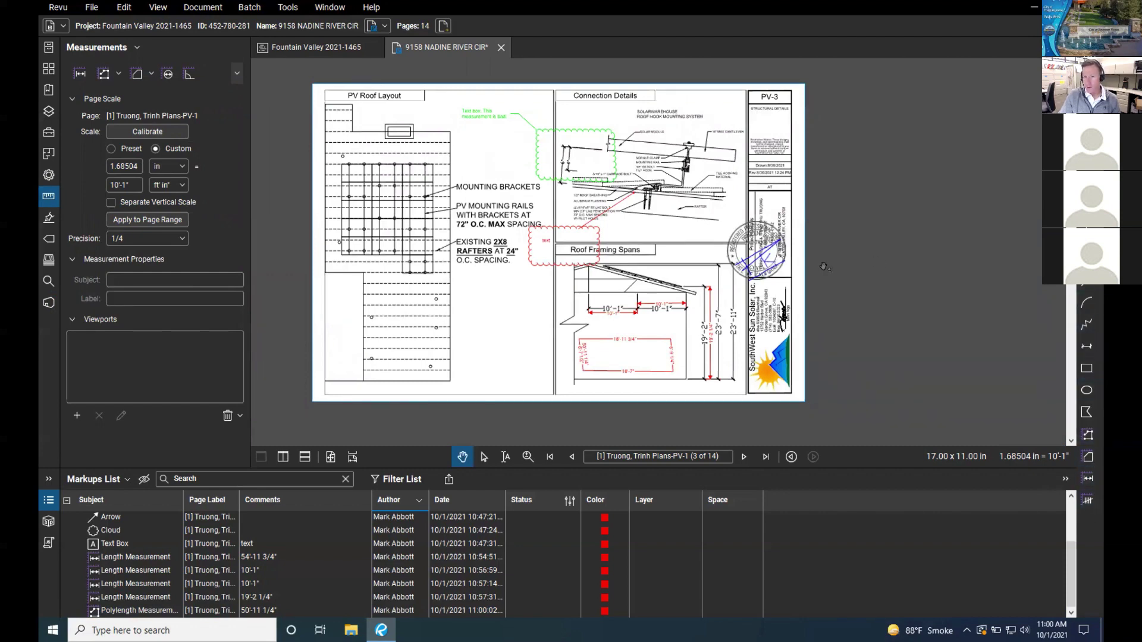
{"action": "scroll", "coordinate": [687, 266], "scroll_direction": "up", "scroll_amount": 3}
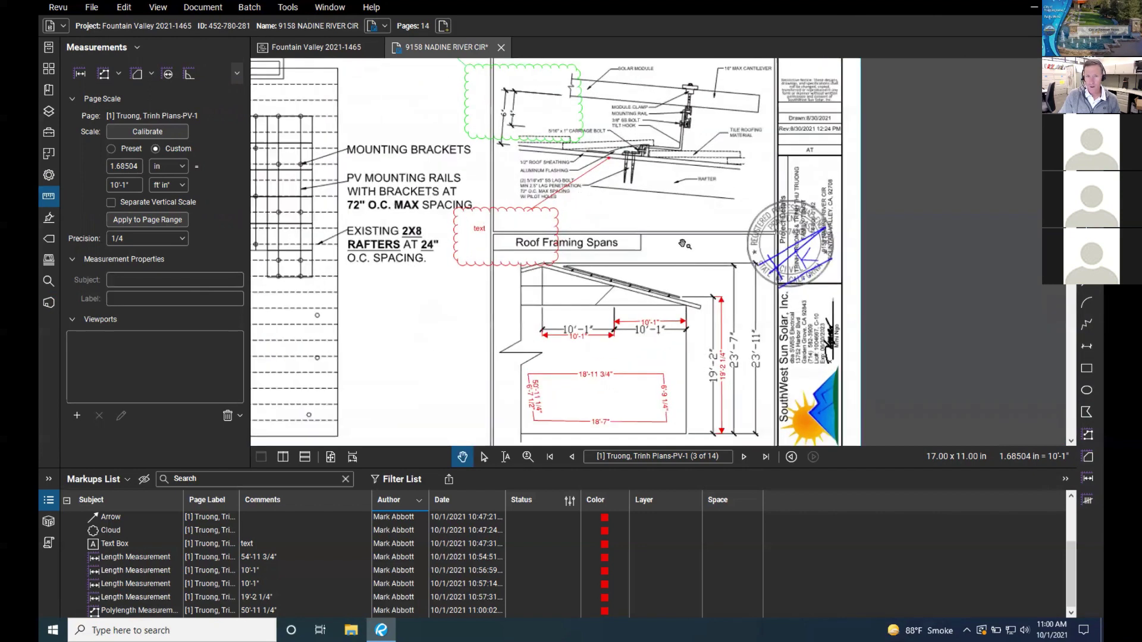
{"action": "scroll", "coordinate": [685, 245], "scroll_direction": "up", "scroll_amount": 1}
{"action": "scroll", "coordinate": [773, 248], "scroll_direction": "up", "scroll_amount": 1}
{"action": "scroll", "coordinate": [773, 247], "scroll_direction": "down", "scroll_amount": 2}
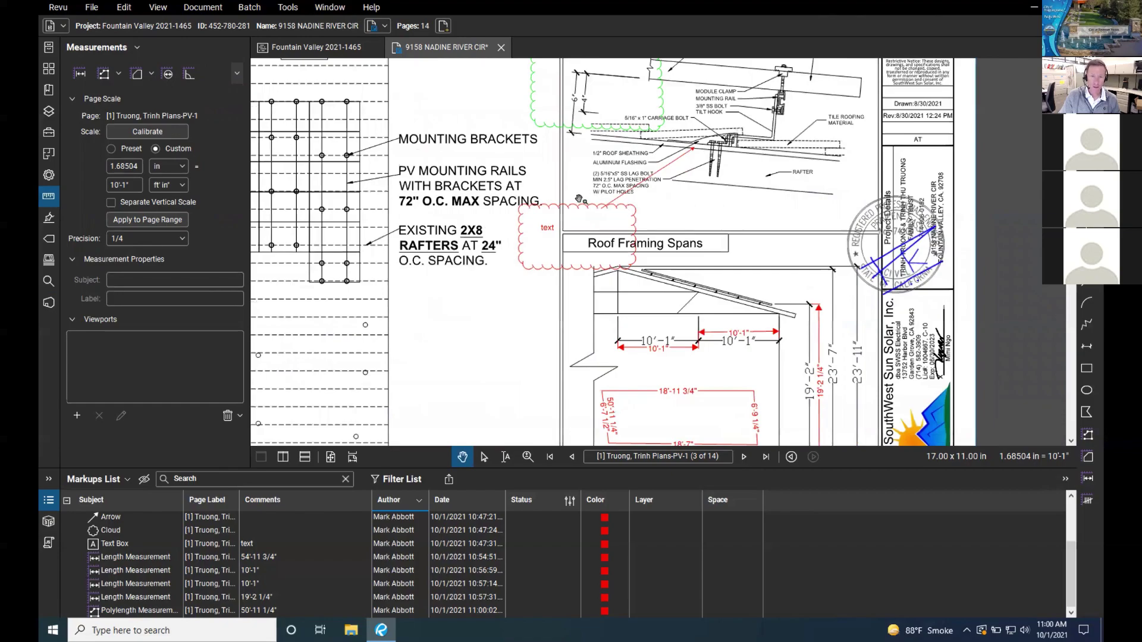
{"action": "key", "text": "ctrl+super+f"}
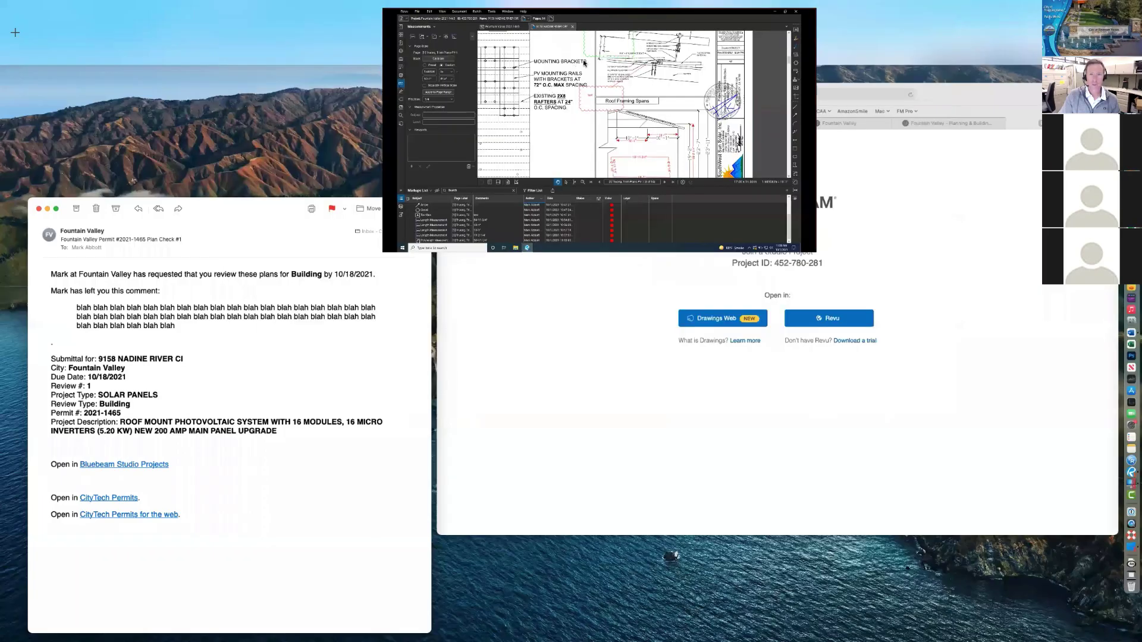
Step: Switch the Bluebeam plan view back to full screen
{"action": "key", "text": "ctrl+super+f"}
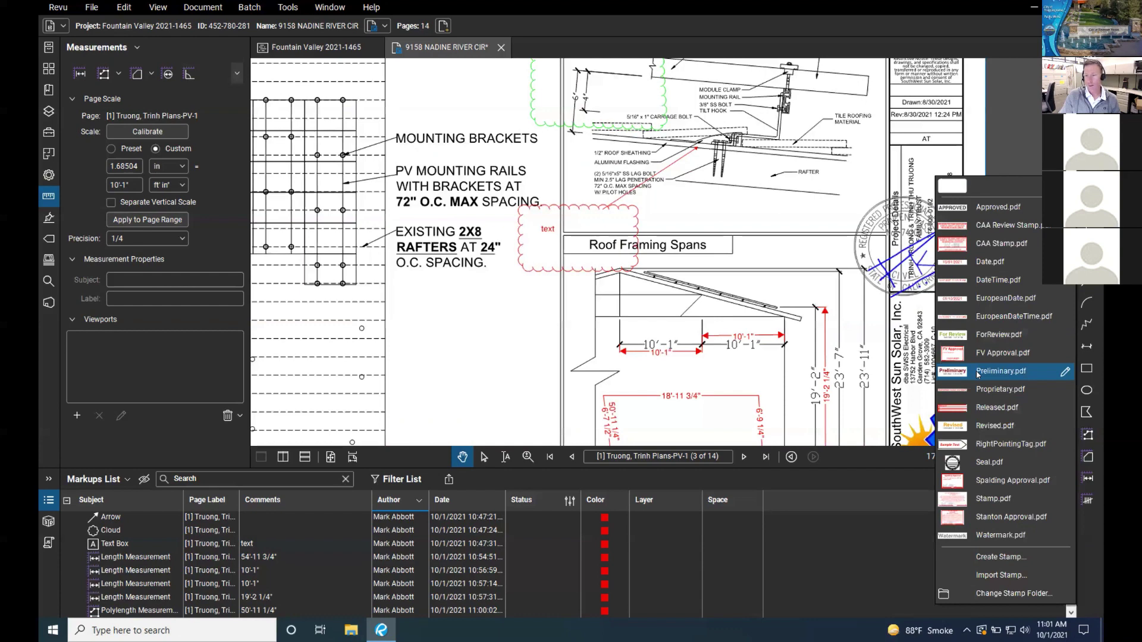
Step: Place the Preliminary stamp below the rafter notes
{"action": "left_click", "coordinate": [977, 372]}
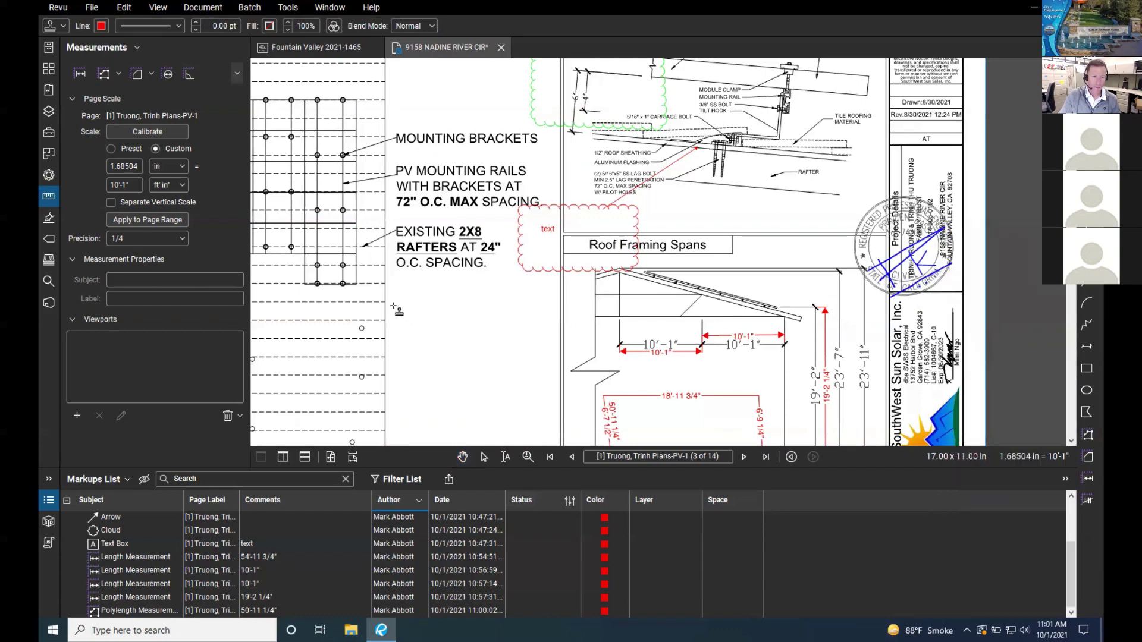
{"action": "left_click_drag", "start_coordinate": [391, 304], "coordinate": [531, 363]}
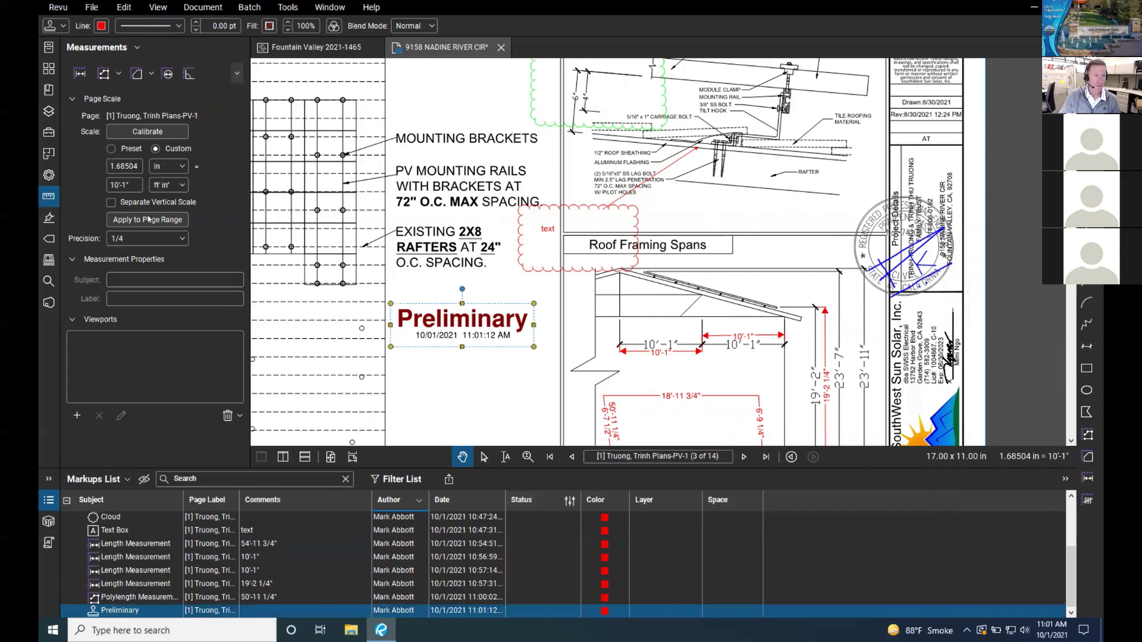
{"action": "left_click", "coordinate": [50, 177]}
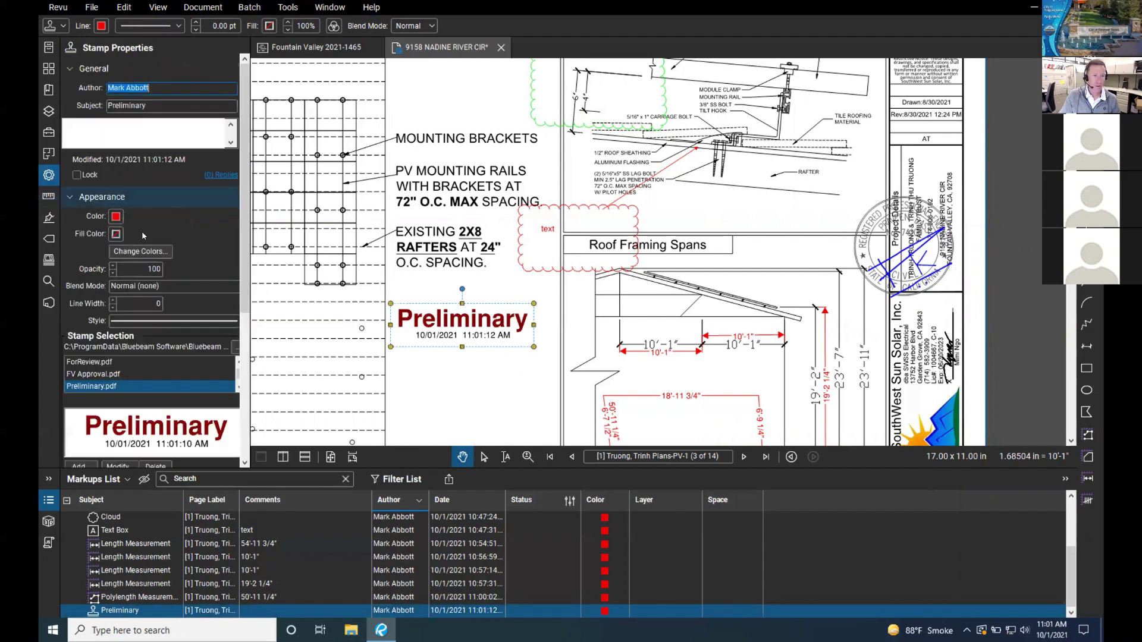
Step: Delete Preliminary from the stamp library and remove the placed stamp from the sheet
{"action": "scroll", "coordinate": [158, 357], "scroll_direction": "down", "scroll_amount": 3}
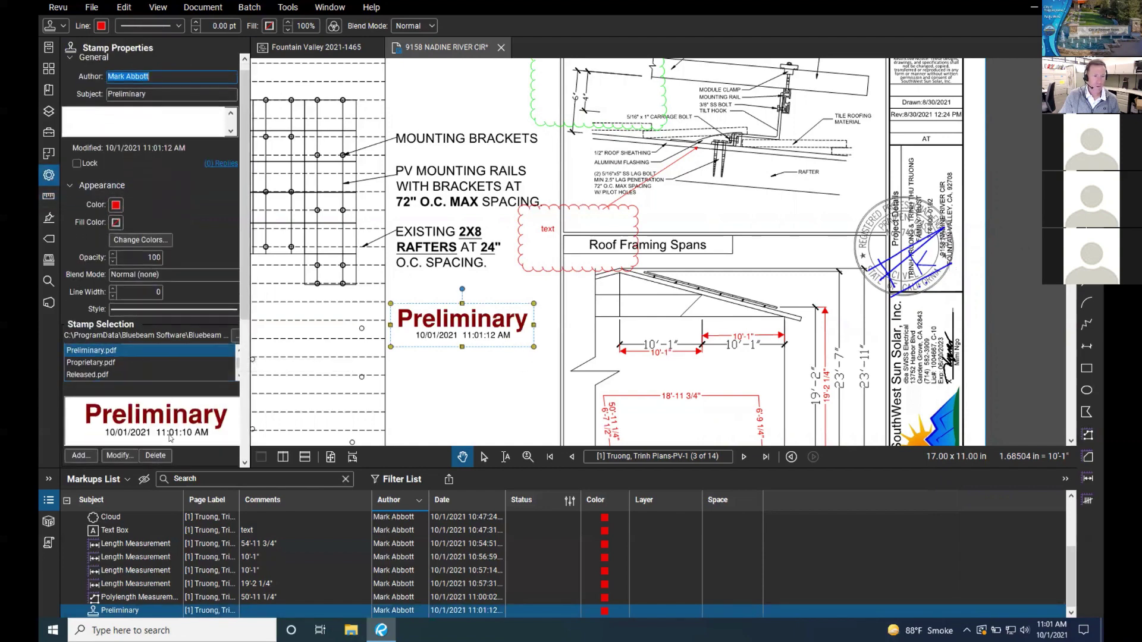
{"action": "left_click", "coordinate": [156, 457]}
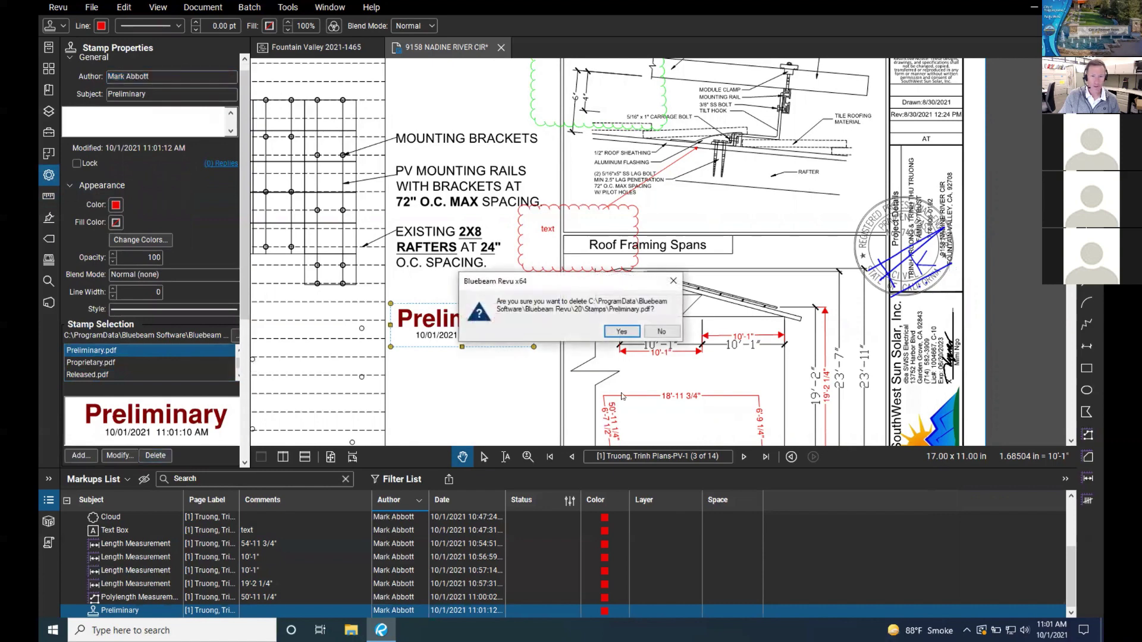
{"action": "left_click", "coordinate": [620, 331]}
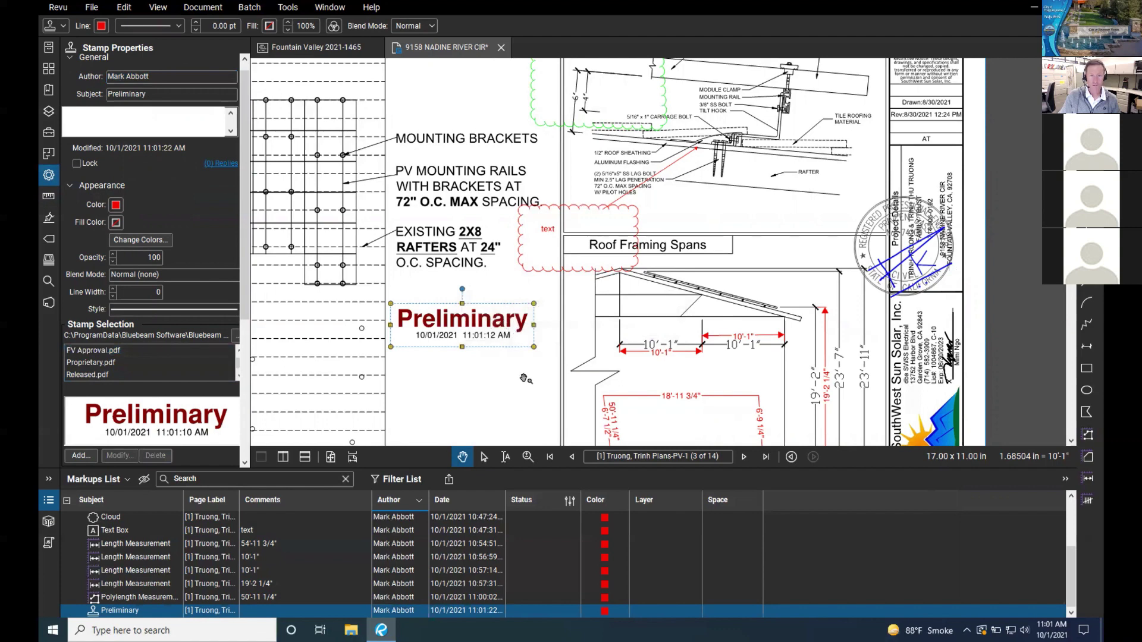
{"action": "right_click", "coordinate": [515, 327]}
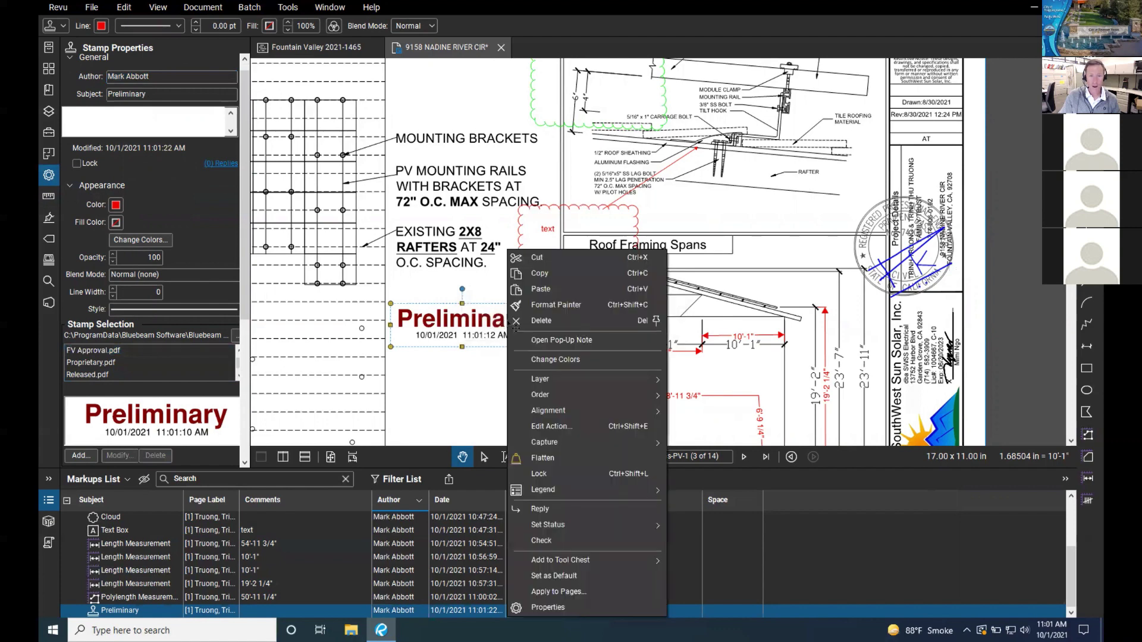
{"action": "left_click", "coordinate": [538, 322]}
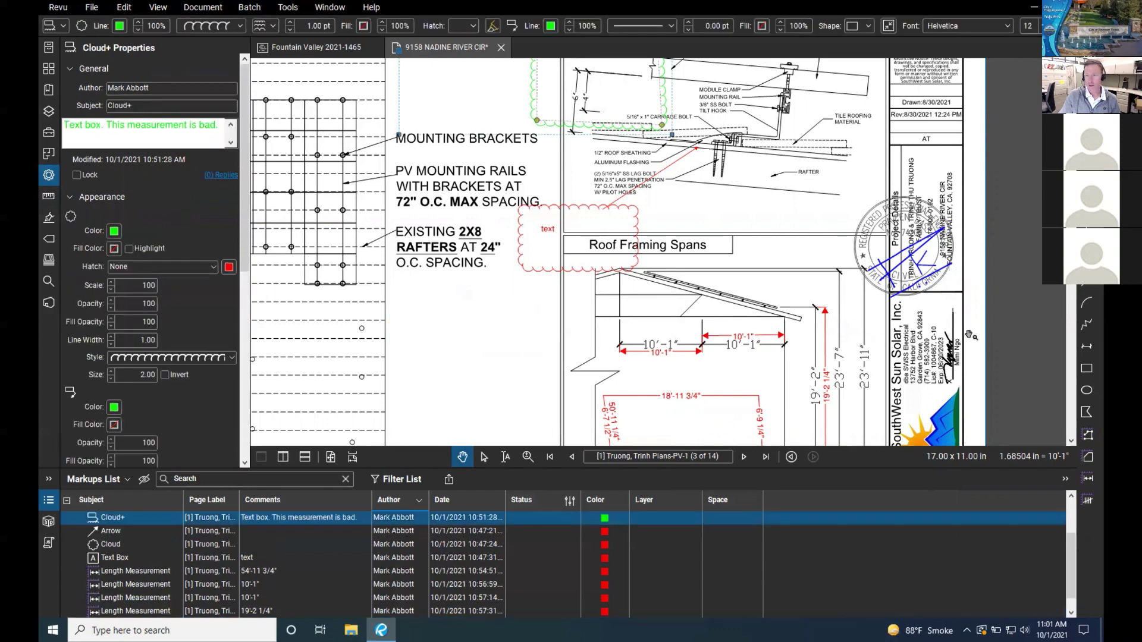
Step: Place the Seal stamp below the rafter notes
{"action": "left_click", "coordinate": [1087, 178]}
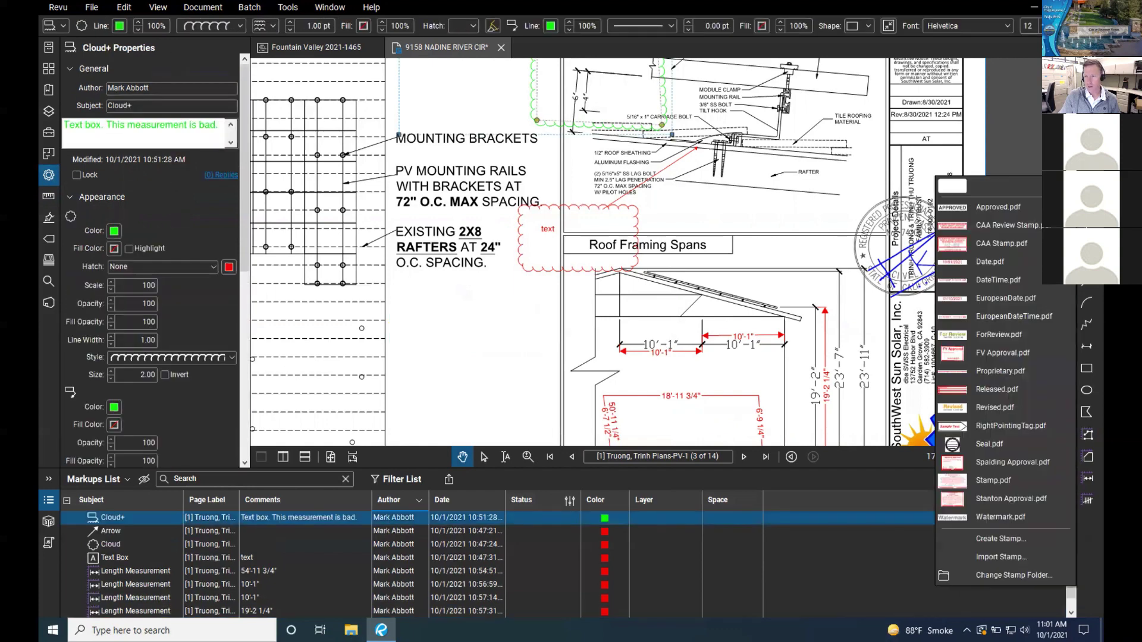
{"action": "key", "text": "Escape"}
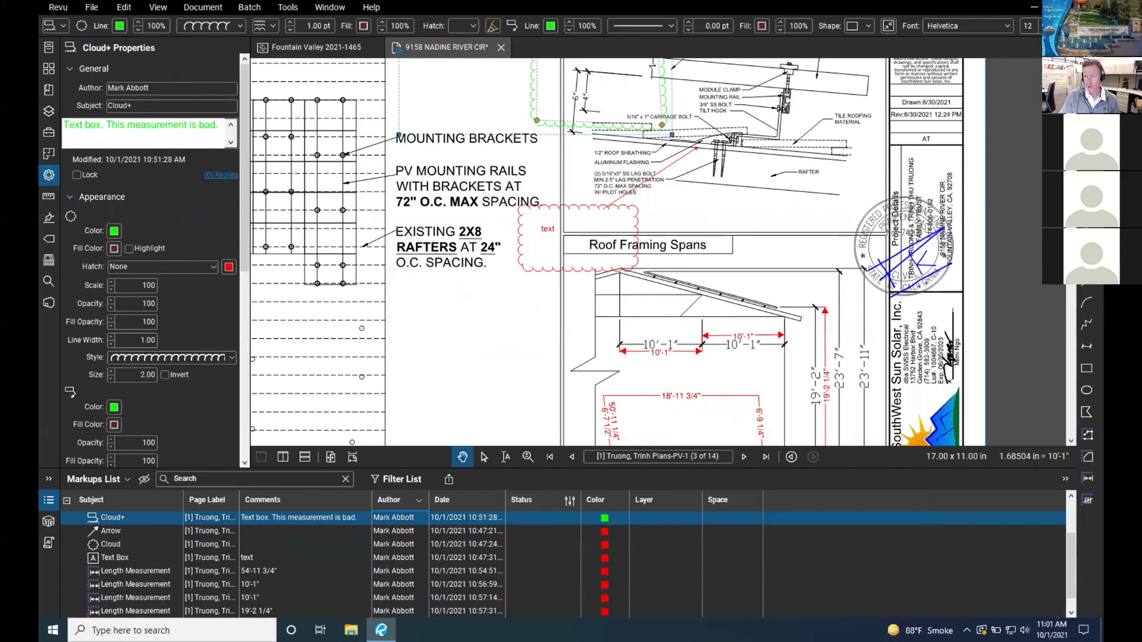
{"action": "left_click", "coordinate": [1087, 178]}
{"action": "key", "text": "Escape"}
{"action": "left_click", "coordinate": [1087, 178]}
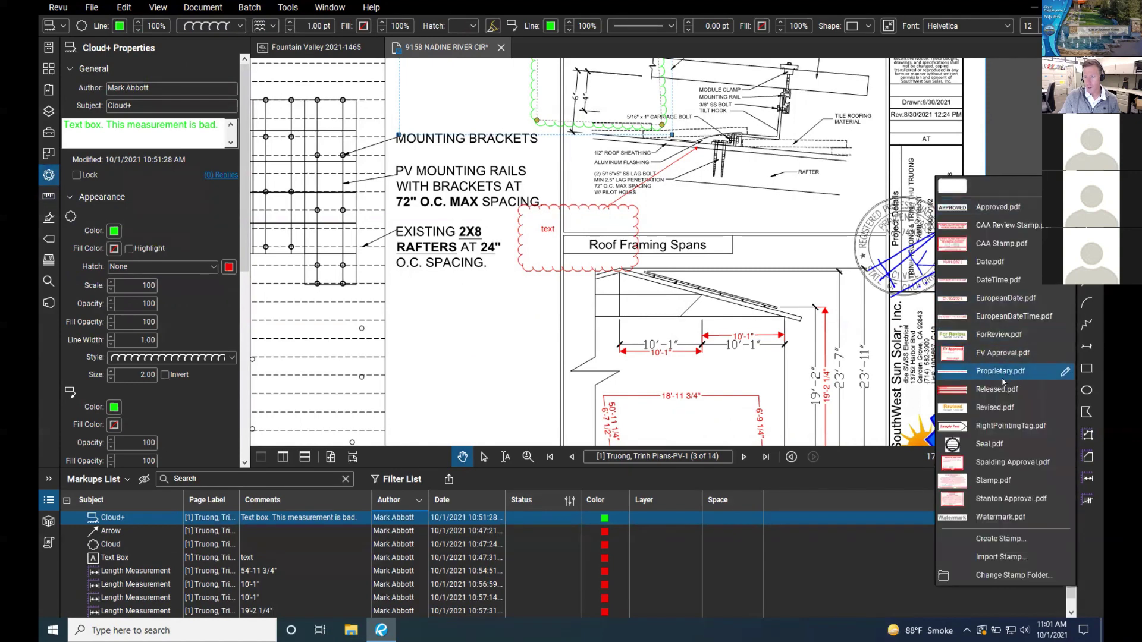
{"action": "left_click", "coordinate": [990, 444]}
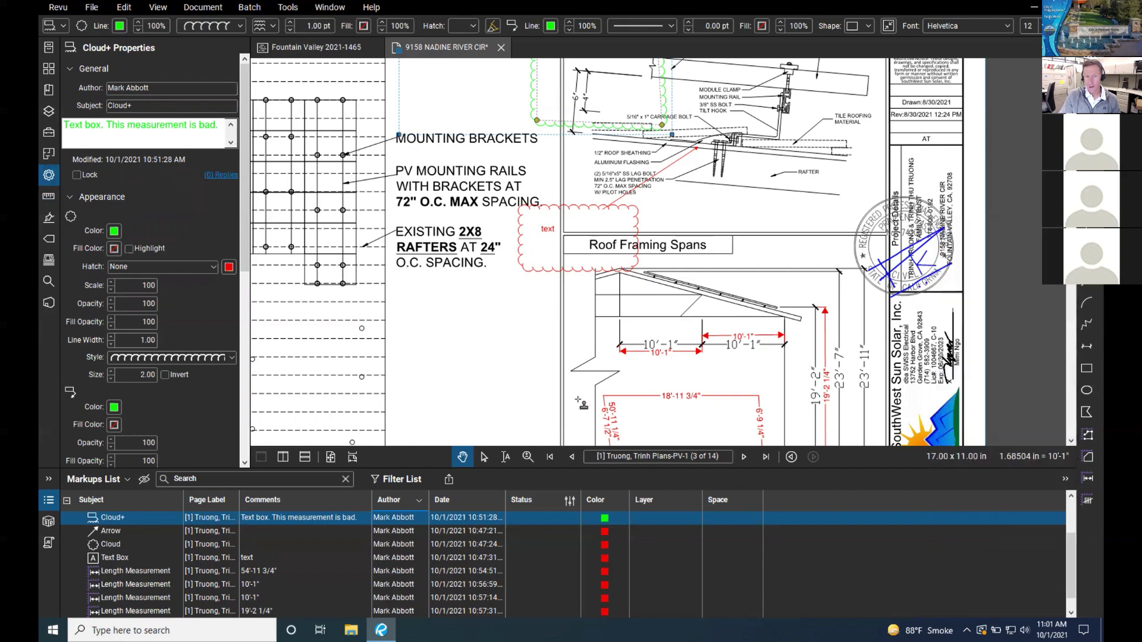
{"action": "left_click", "coordinate": [545, 386]}
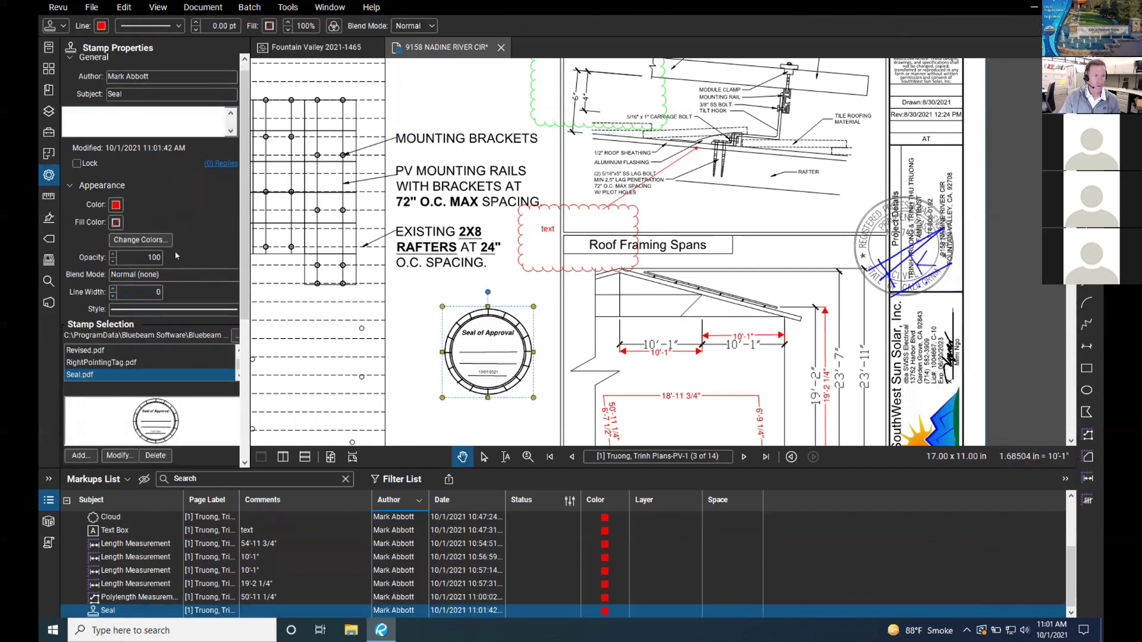
Step: Delete Seal from the stamp library and remove the placed Seal stamp from the sheet
{"action": "scroll", "coordinate": [149, 333], "scroll_direction": "down", "scroll_amount": 1}
{"action": "left_click", "coordinate": [164, 440]}
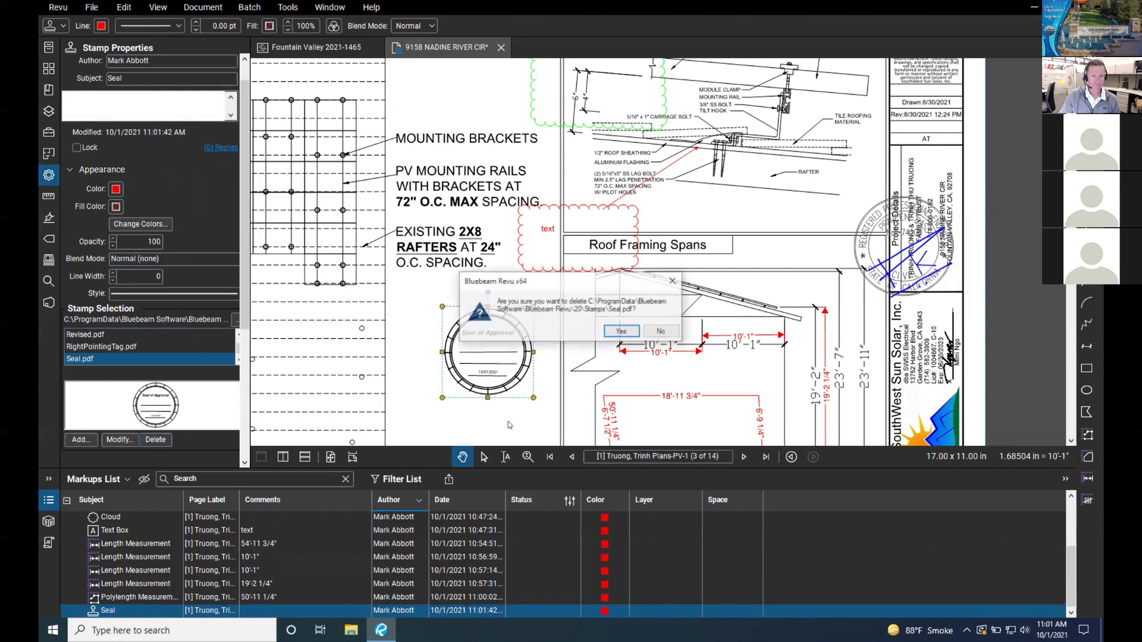
{"action": "left_click", "coordinate": [622, 331]}
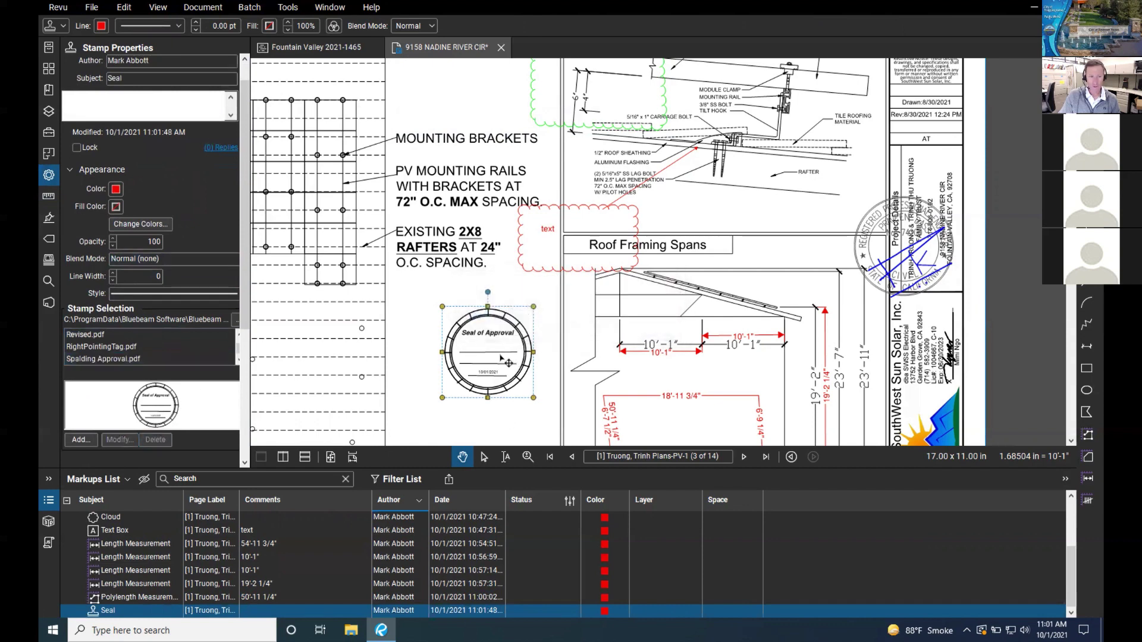
{"action": "right_click", "coordinate": [501, 354]}
{"action": "left_click", "coordinate": [533, 321]}
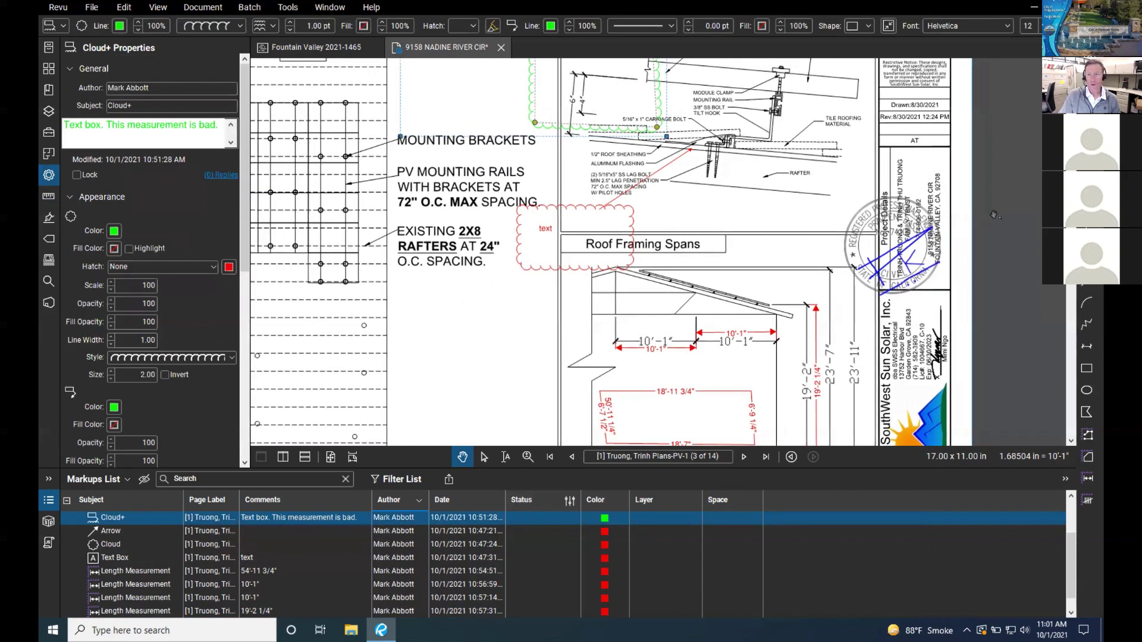
Step: Reopen the stamp list to review the remaining stamps, then close it and clear the selection
{"action": "right_click", "coordinate": [1032, 372]}
{"action": "key", "text": "Escape"}
{"action": "left_click", "coordinate": [1086, 185]}
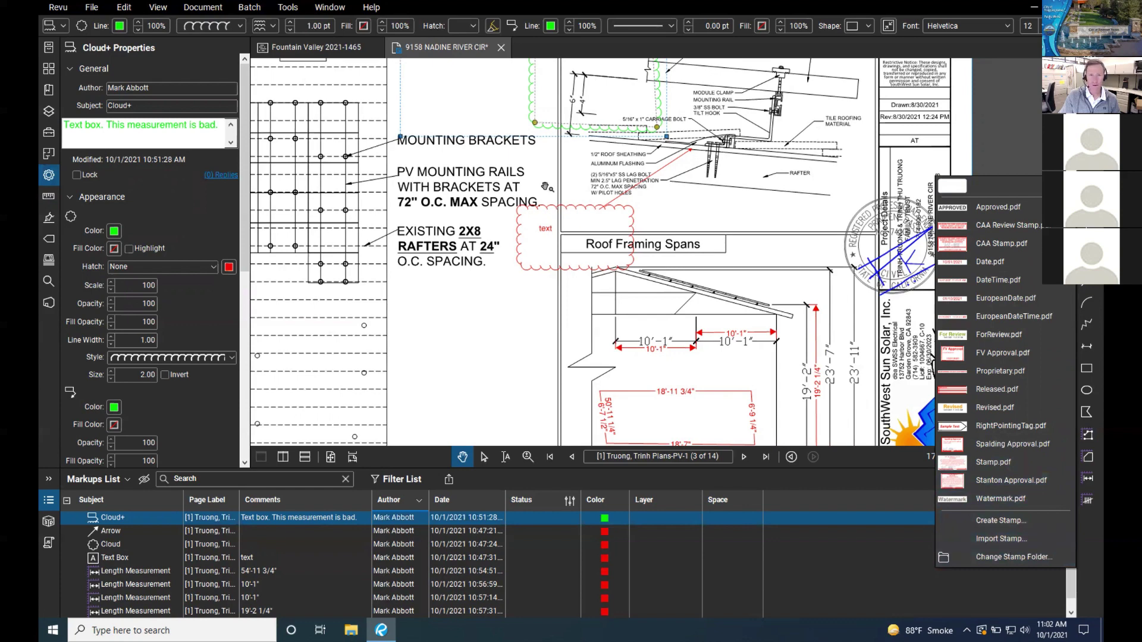
{"action": "key", "text": "Escape"}
{"action": "key", "text": "Escape"}
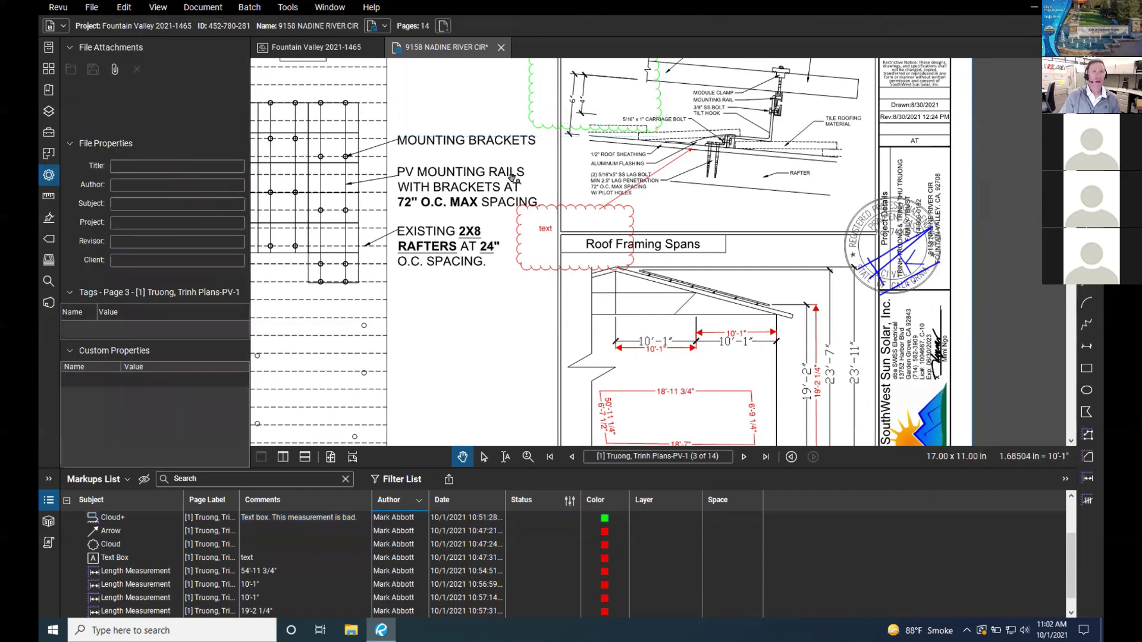
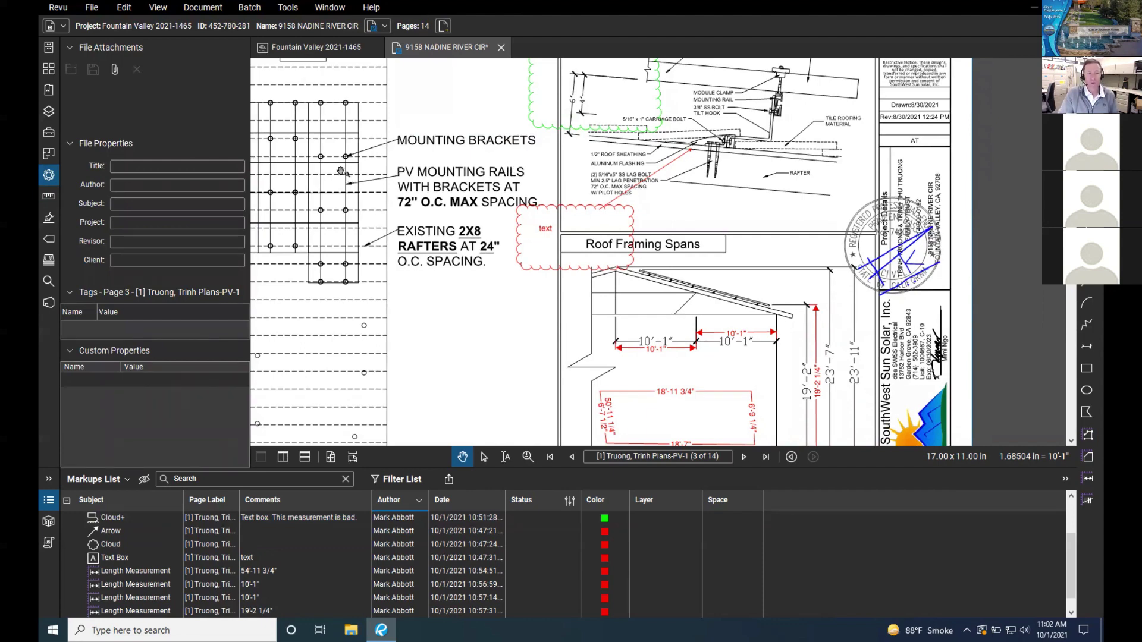
Step: Start a new custom stamp with subject 'PW Approval' and the Text with Date and Border template
{"action": "left_click", "coordinate": [284, 8]}
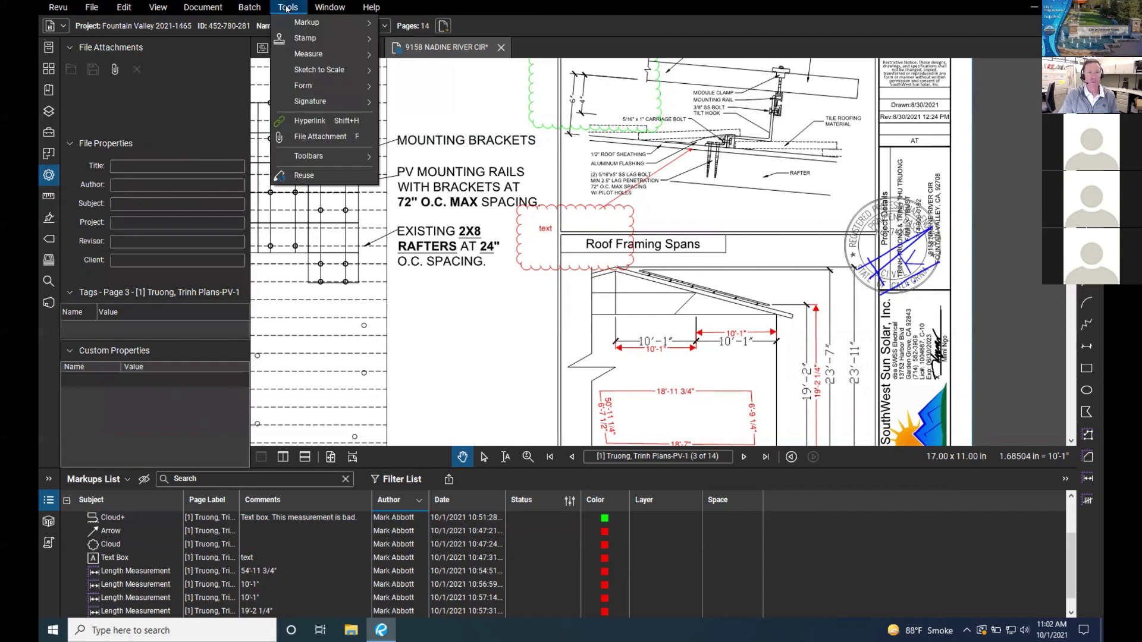
{"action": "mouse_move", "coordinate": [308, 39]}
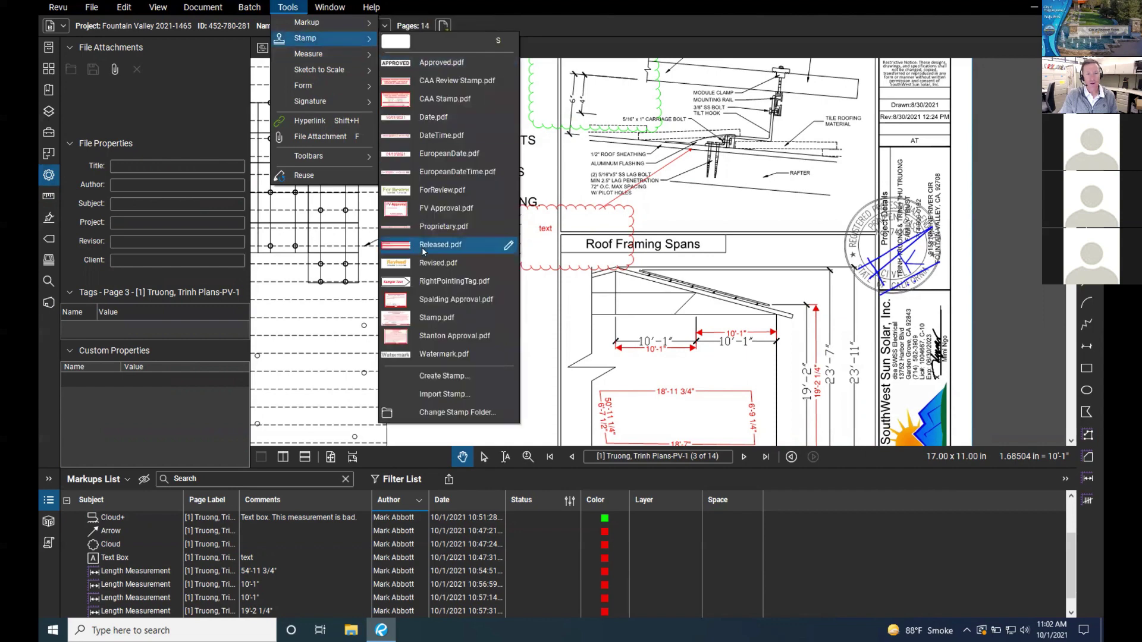
{"action": "left_click", "coordinate": [448, 376]}
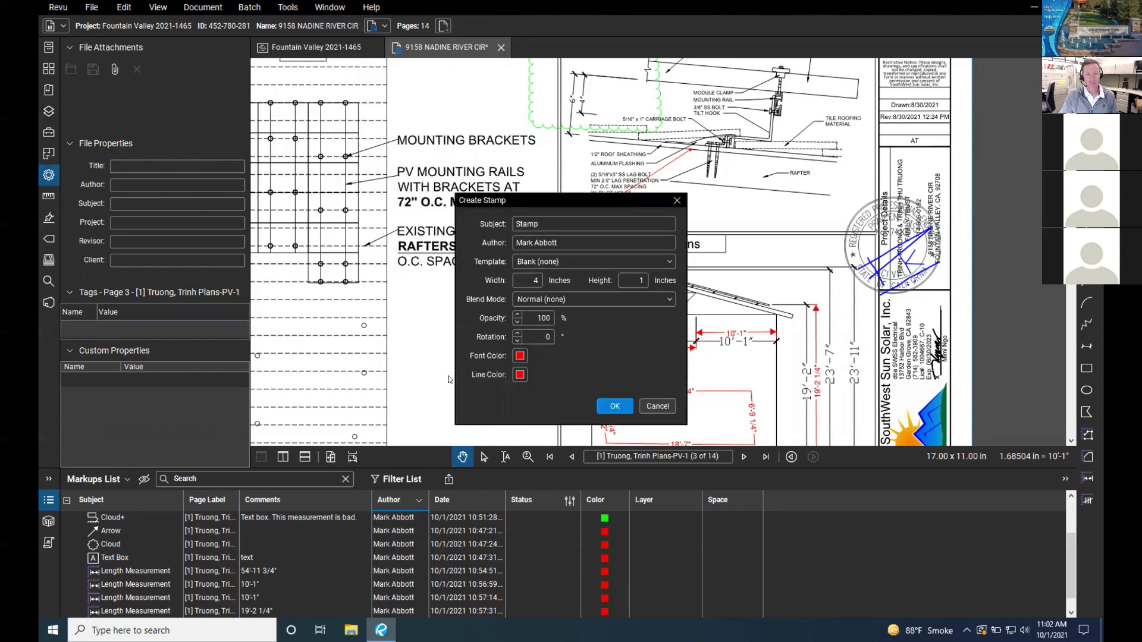
{"action": "left_click_drag", "start_coordinate": [548, 223], "coordinate": [506, 225]}
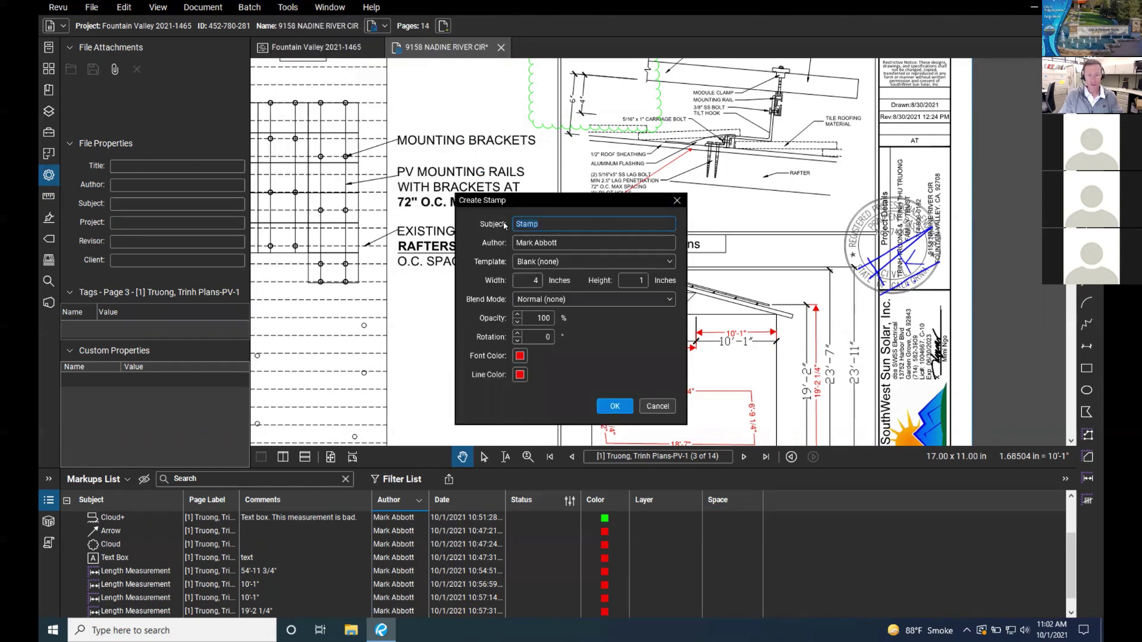
{"action": "type", "text": "PW"}
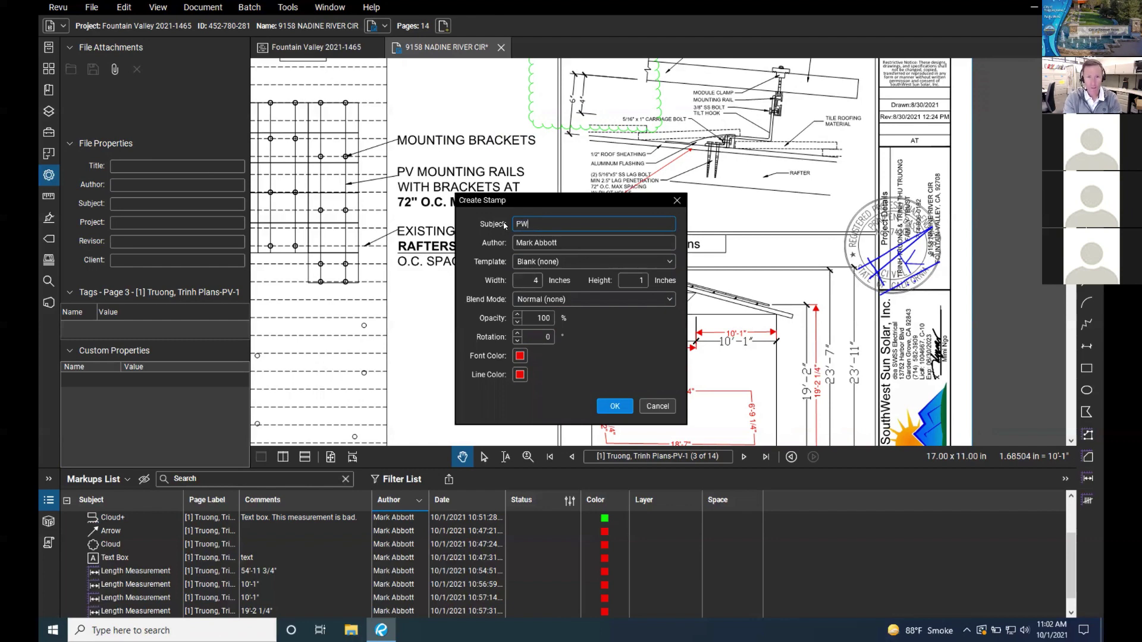
{"action": "type", "text": " Approval"}
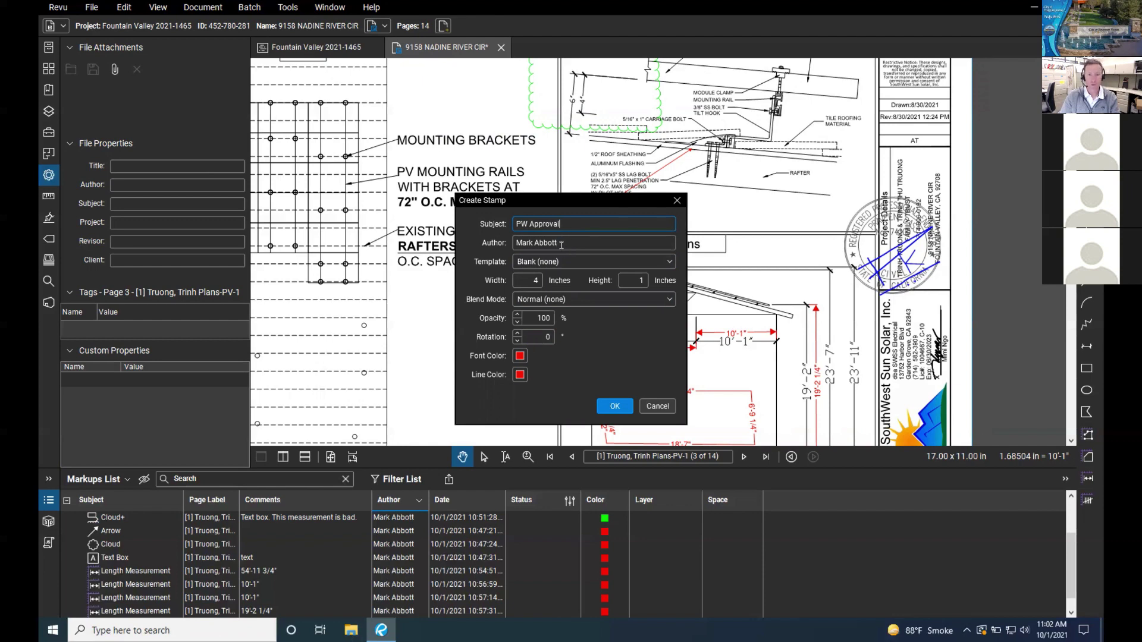
{"action": "key", "text": "Tab"}
{"action": "key", "text": "Tab"}
{"action": "key", "text": "alt+Down"}
{"action": "key", "text": "Escape"}
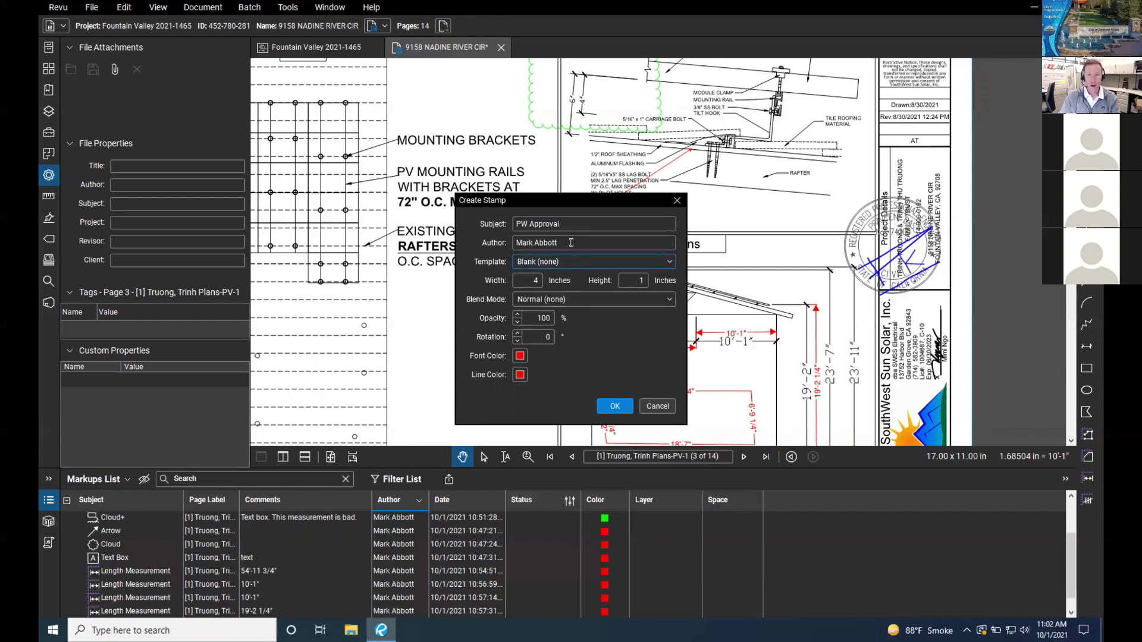
{"action": "left_click", "coordinate": [567, 261]}
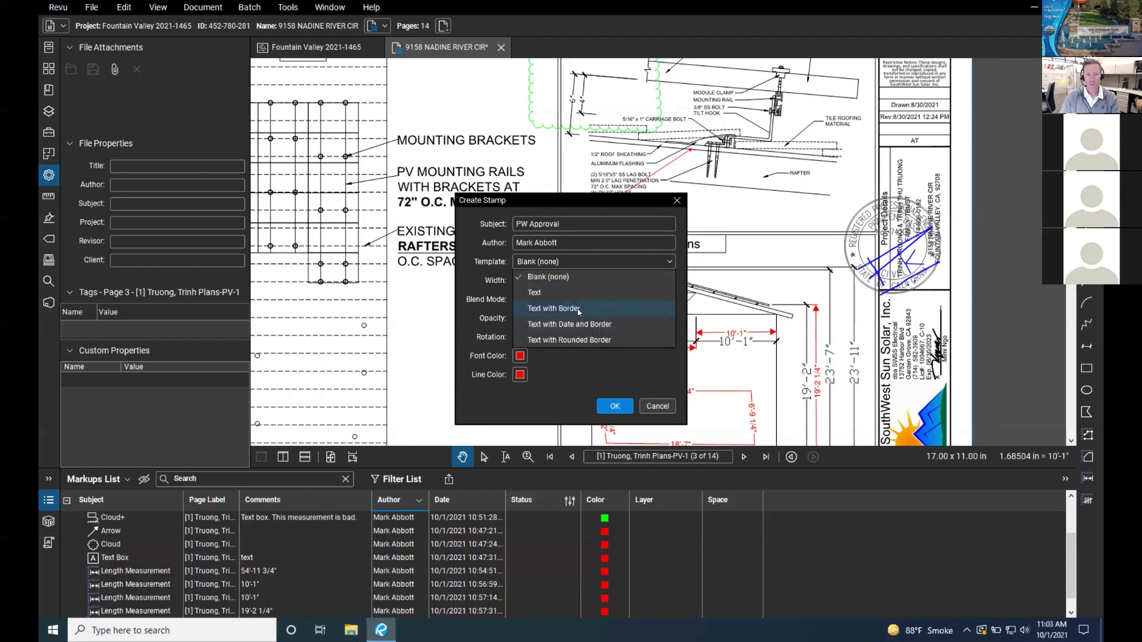
{"action": "left_click", "coordinate": [585, 326]}
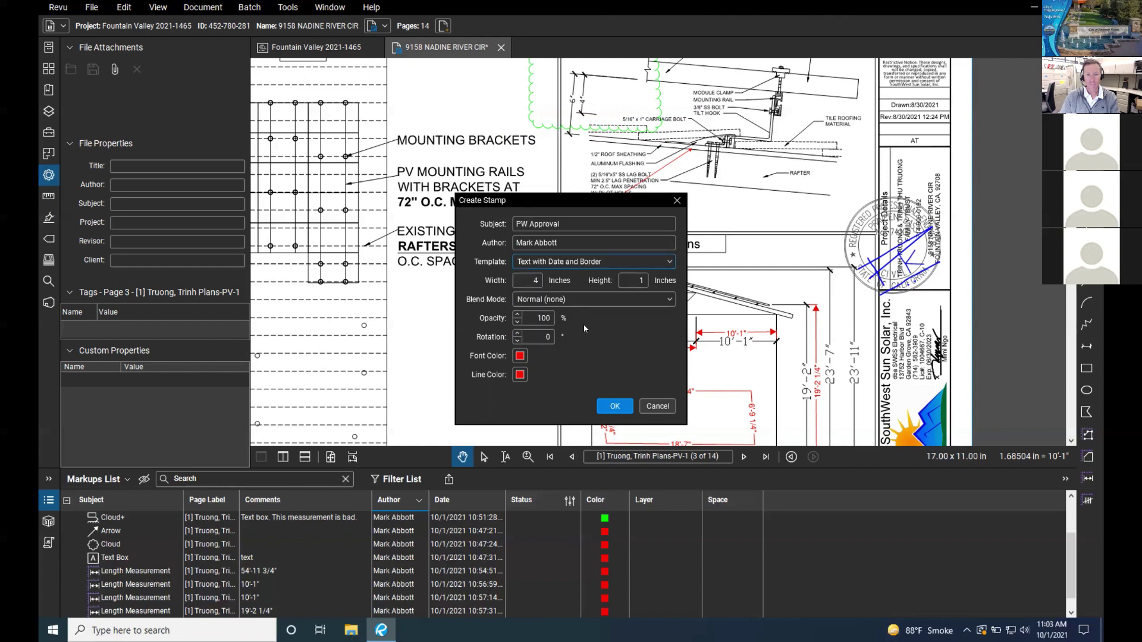
Step: Size the stamp 3 by 2 inches, keep Normal blend and red font, and create it
{"action": "left_click", "coordinate": [534, 280]}
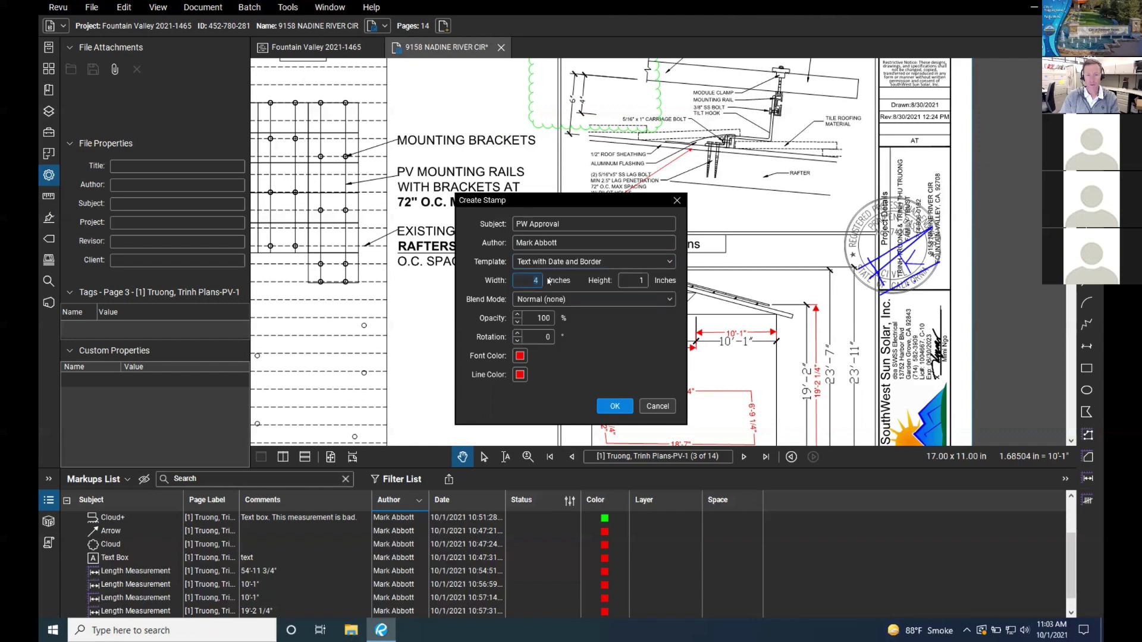
{"action": "type", "text": "3"}
{"action": "type", "text": "2"}
{"action": "left_click", "coordinate": [619, 299]}
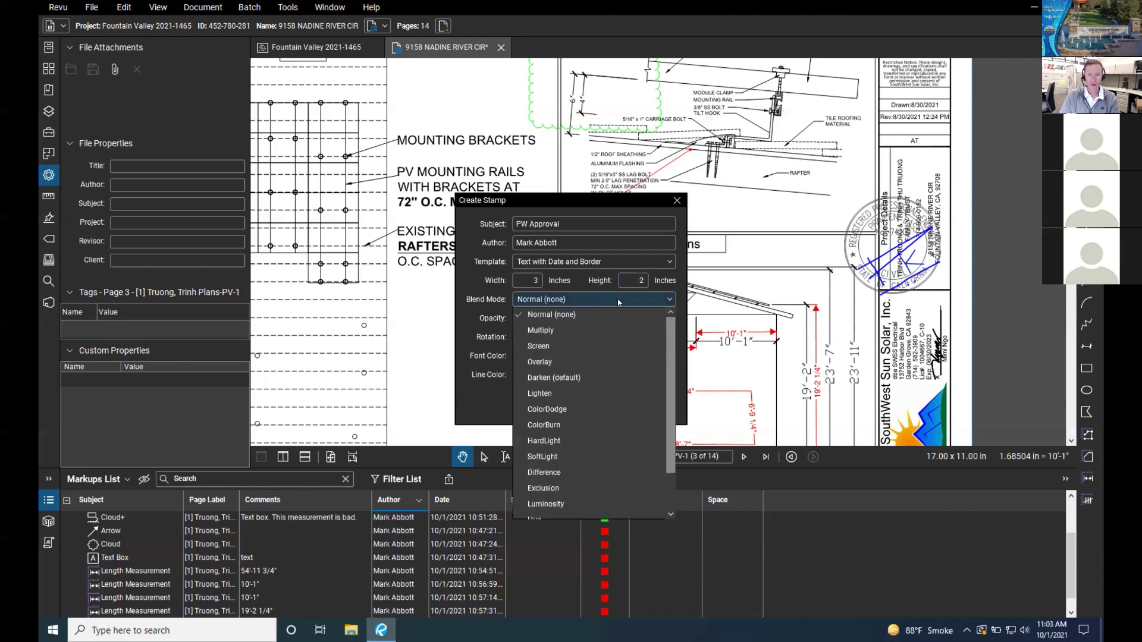
{"action": "scroll", "coordinate": [571, 303], "scroll_direction": "down", "scroll_amount": 1}
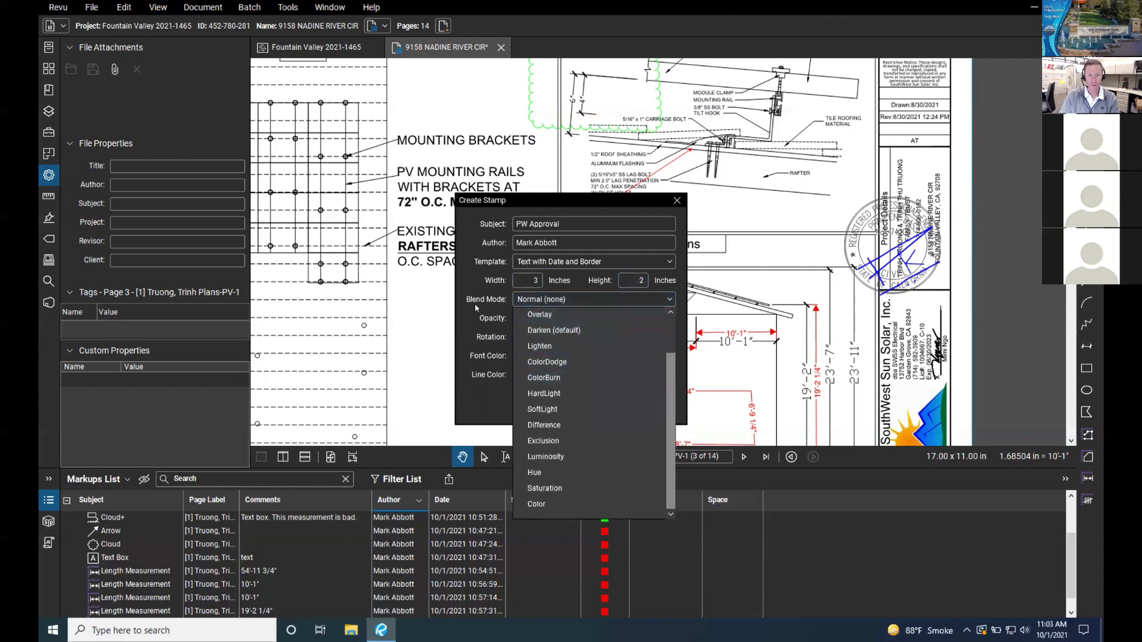
{"action": "left_click", "coordinate": [505, 301]}
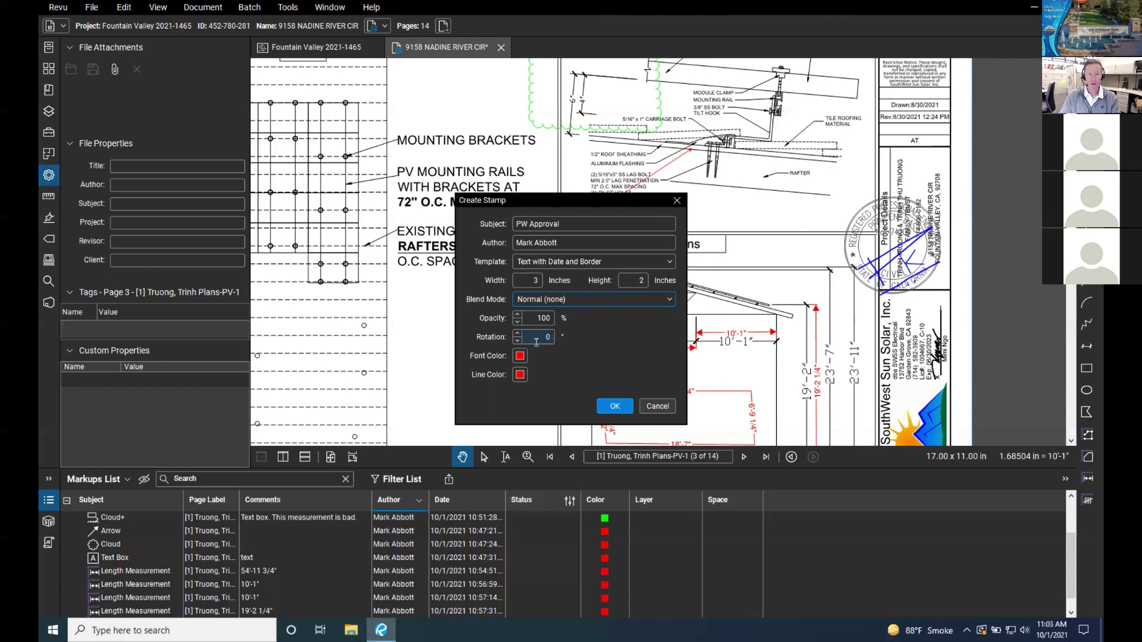
{"action": "left_click", "coordinate": [520, 357]}
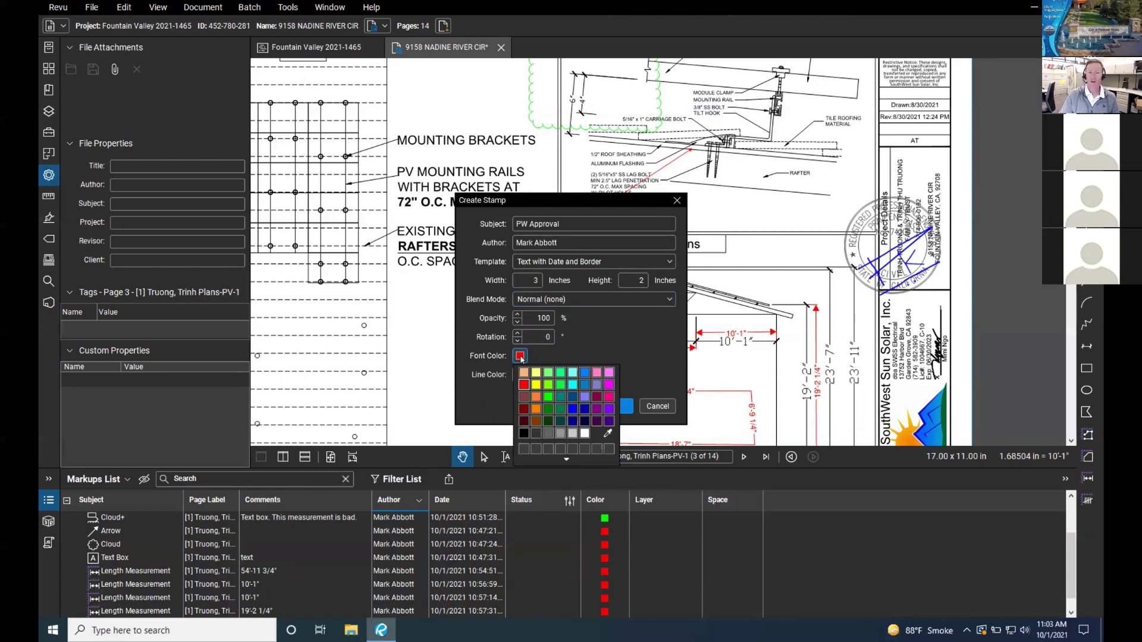
{"action": "left_click", "coordinate": [547, 360]}
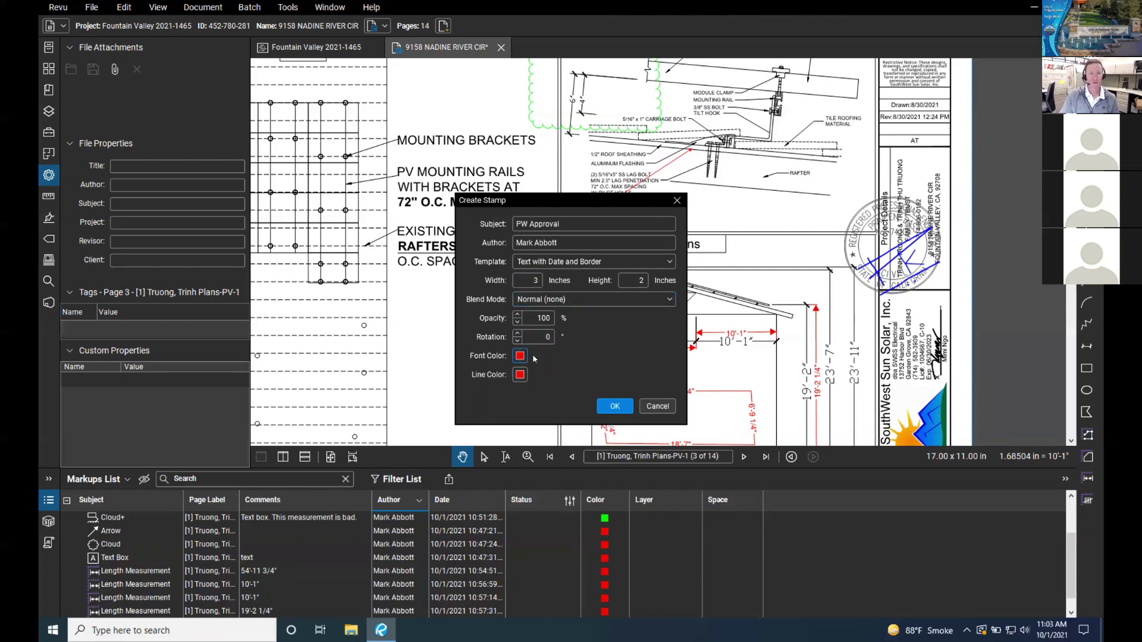
{"action": "left_click", "coordinate": [521, 357]}
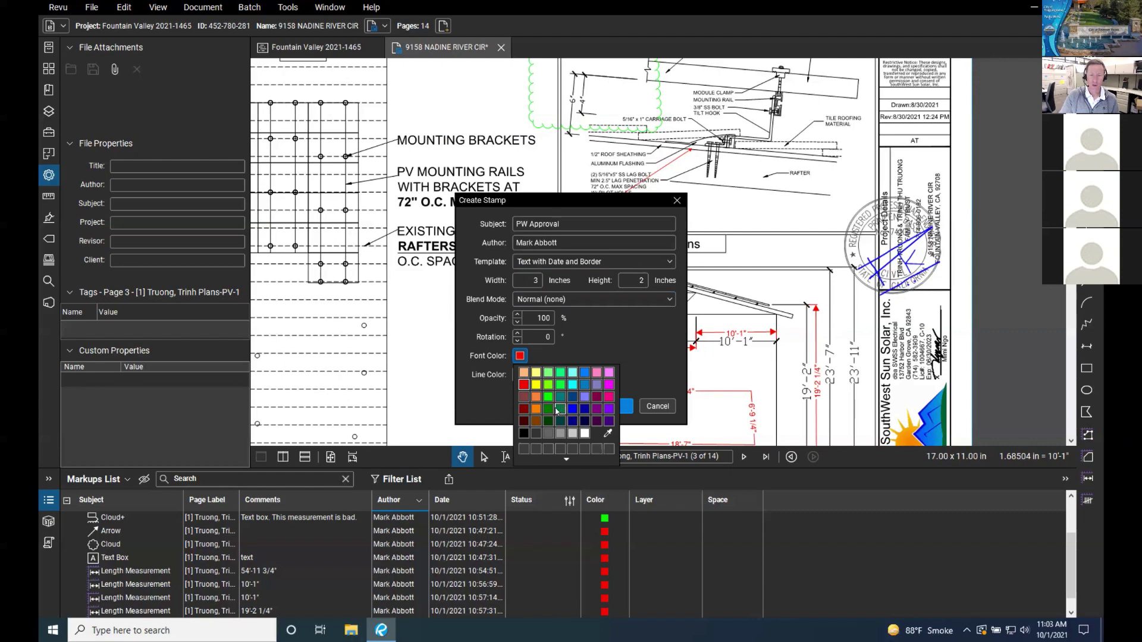
{"action": "left_click", "coordinate": [552, 357]}
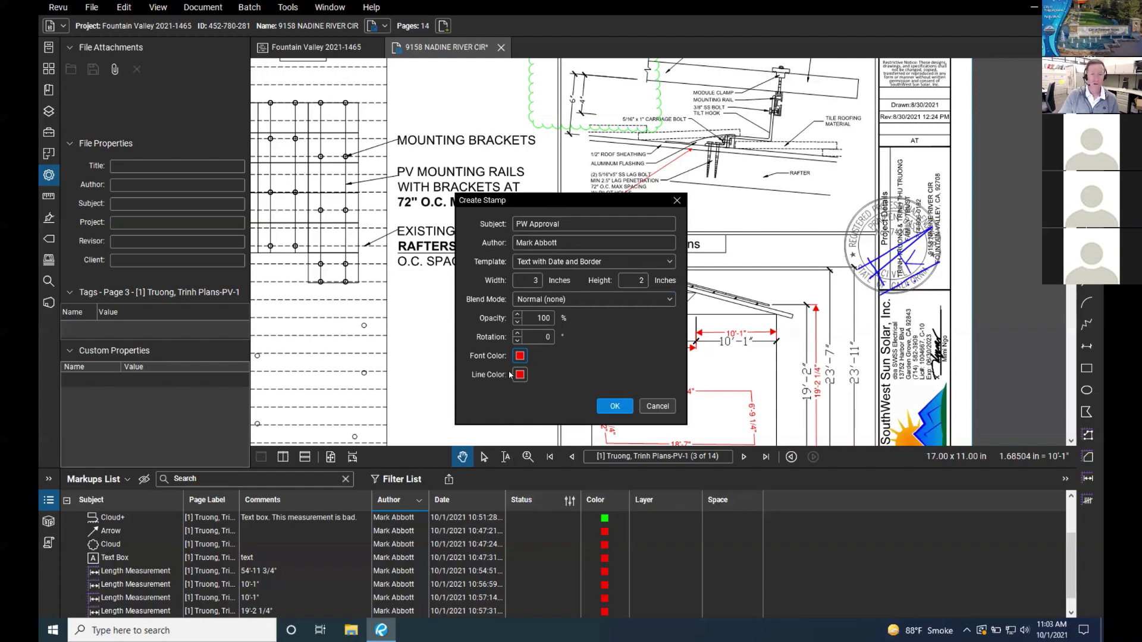
{"action": "left_click", "coordinate": [615, 407]}
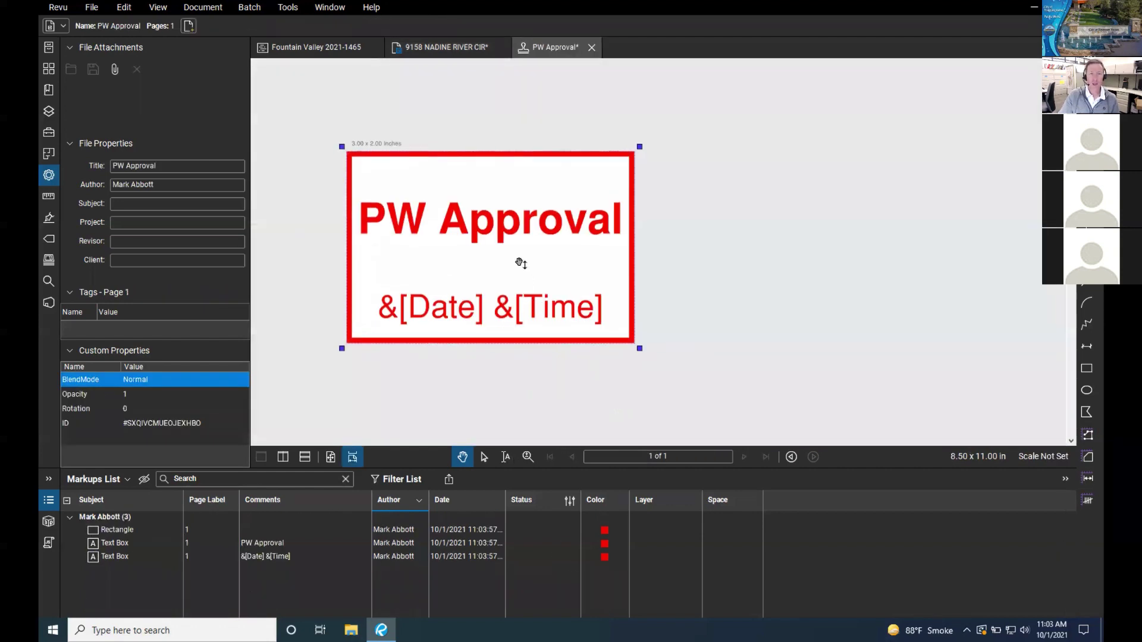
Step: Move the PW Approval title to the top of the stamp and set it to 20 pt
{"action": "left_click", "coordinate": [535, 227]}
{"action": "left_click_drag", "start_coordinate": [533, 208], "coordinate": [535, 185]}
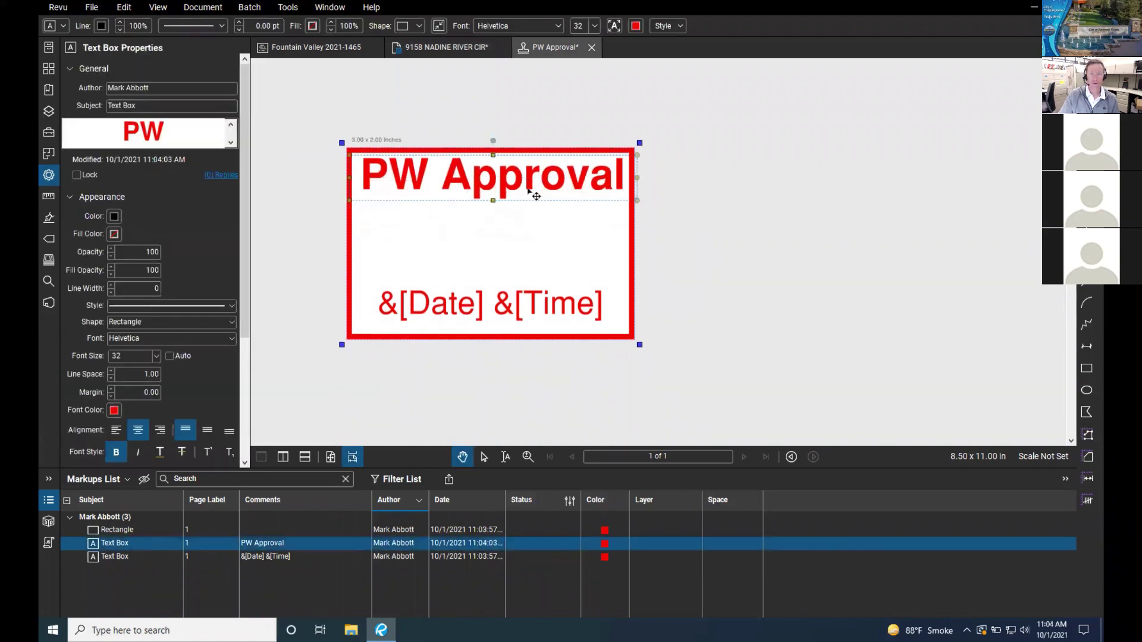
{"action": "left_click", "coordinate": [594, 26]}
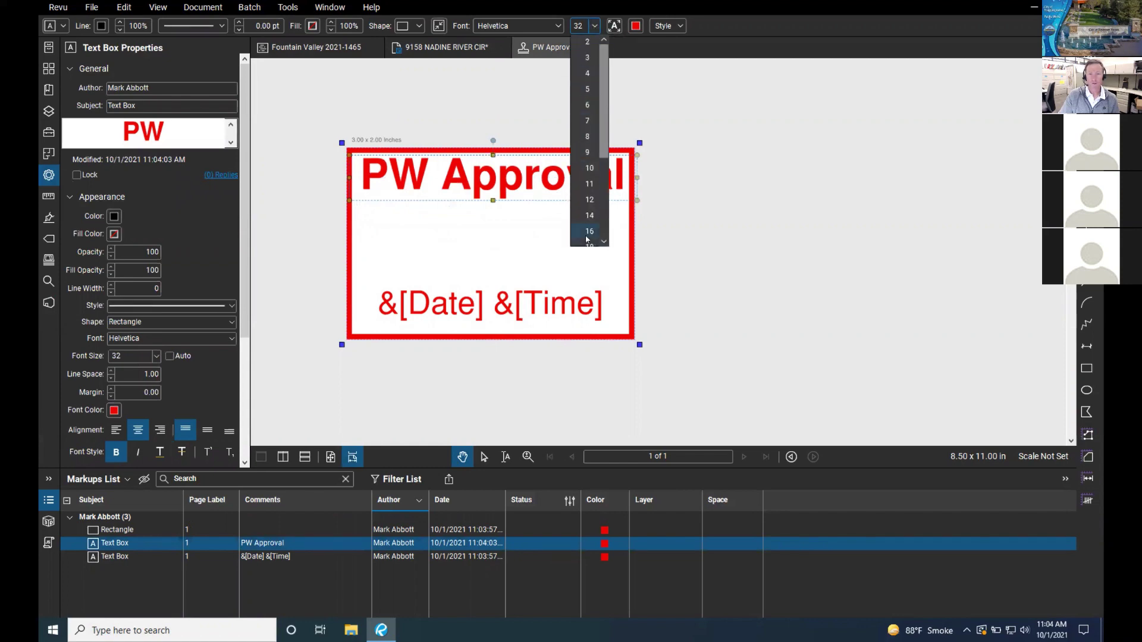
{"action": "scroll", "coordinate": [593, 218], "scroll_direction": "down", "scroll_amount": 1}
{"action": "left_click", "coordinate": [590, 231]}
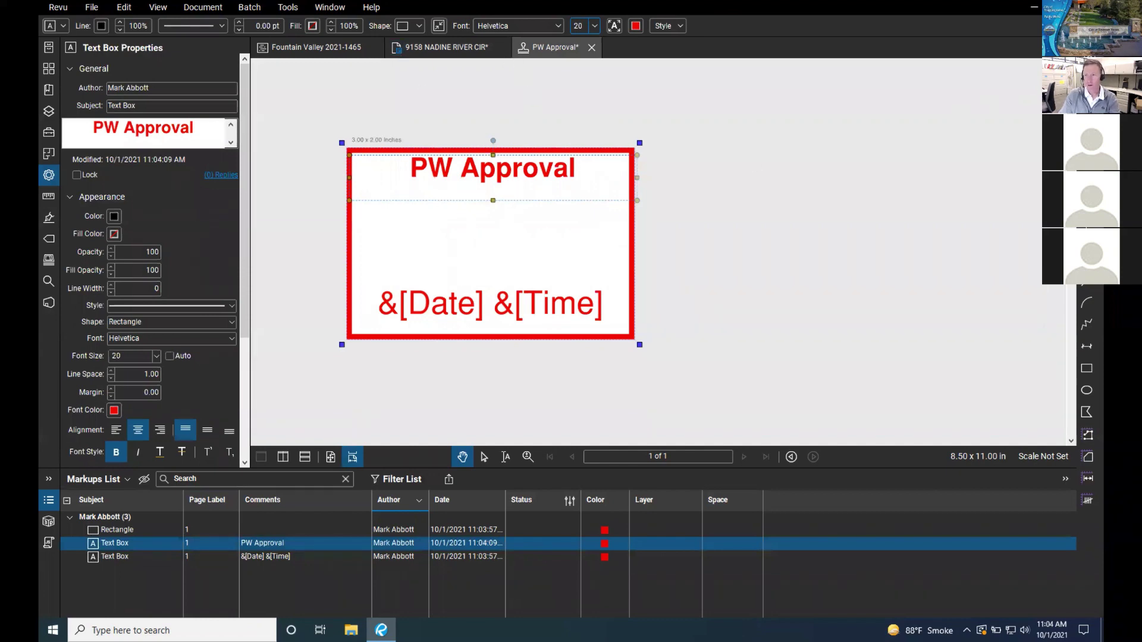
Step: Add a text box with the signer's name in the stamp's middle, set in Segoe Print
{"action": "key", "text": "t"}
{"action": "left_click_drag", "start_coordinate": [370, 247], "coordinate": [610, 281]}
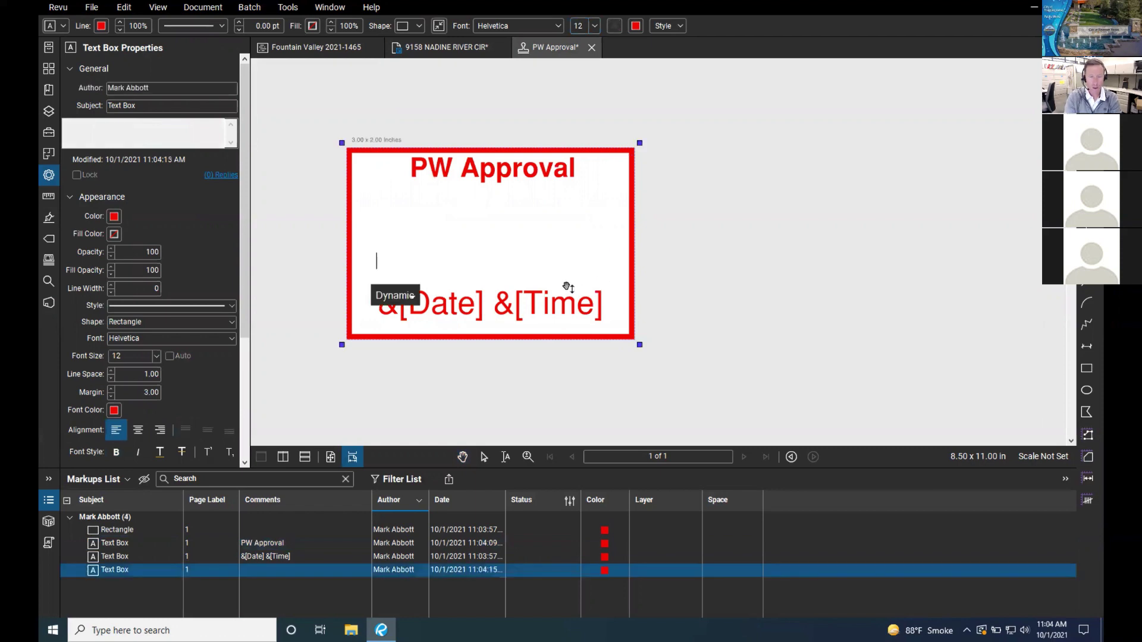
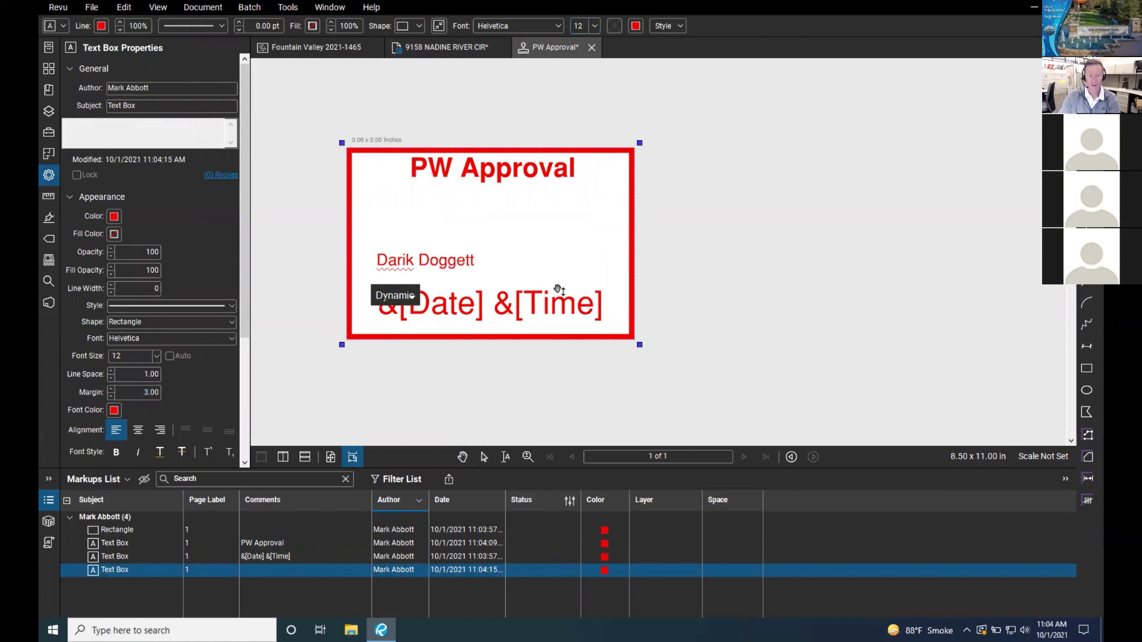
{"action": "key", "text": "ctrl+a"}
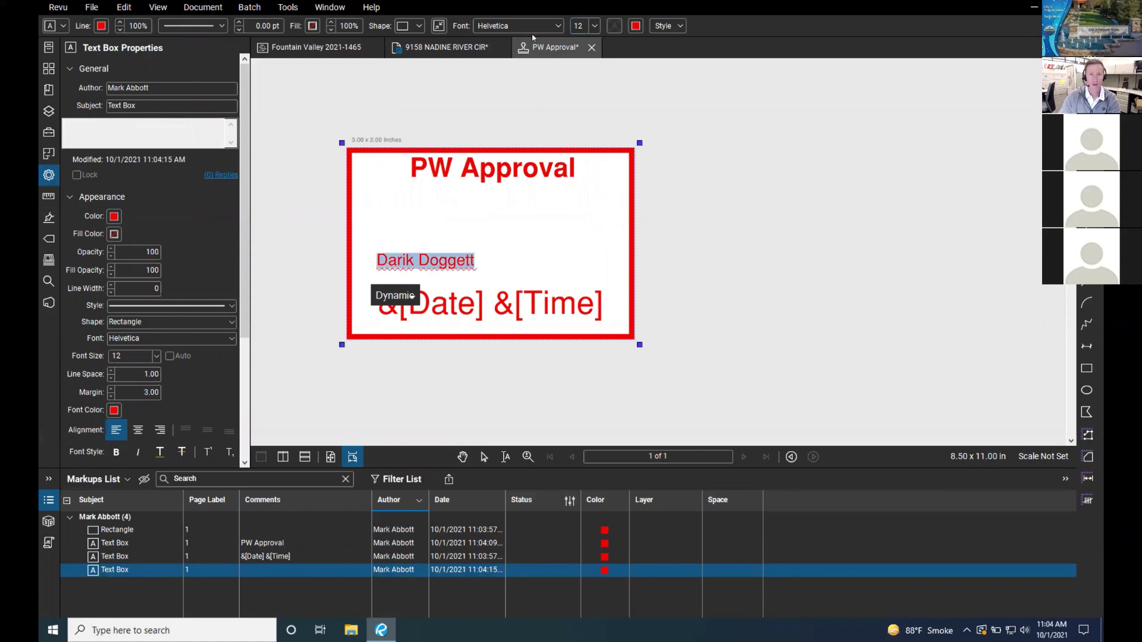
{"action": "left_click", "coordinate": [559, 29]}
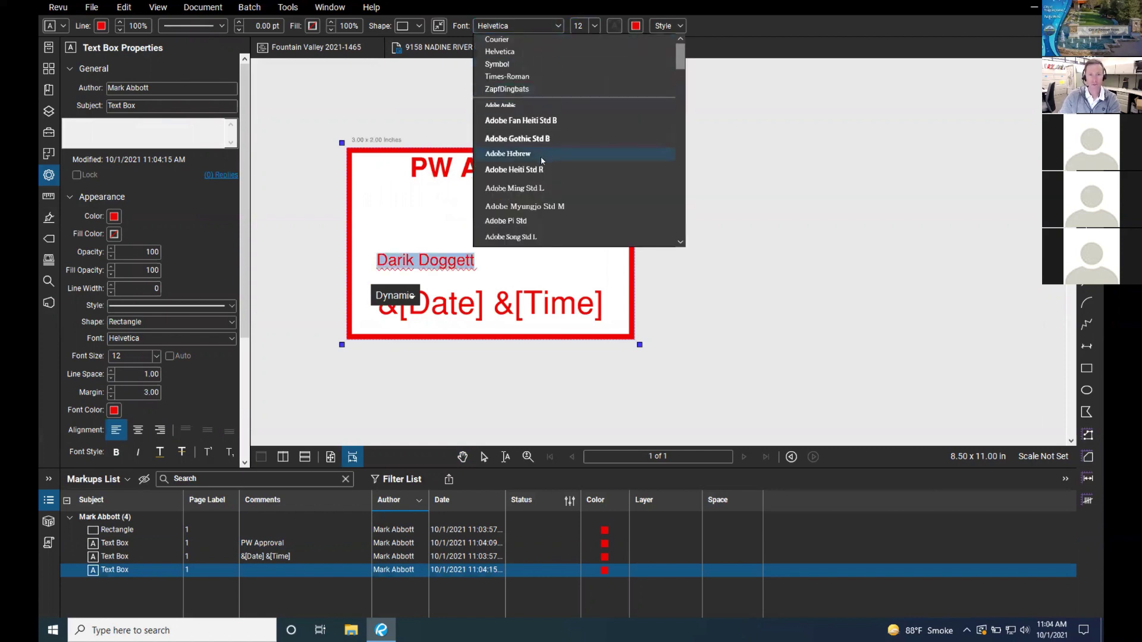
{"action": "scroll", "coordinate": [541, 156], "scroll_direction": "down", "scroll_amount": 5}
{"action": "scroll", "coordinate": [541, 160], "scroll_direction": "down", "scroll_amount": 10}
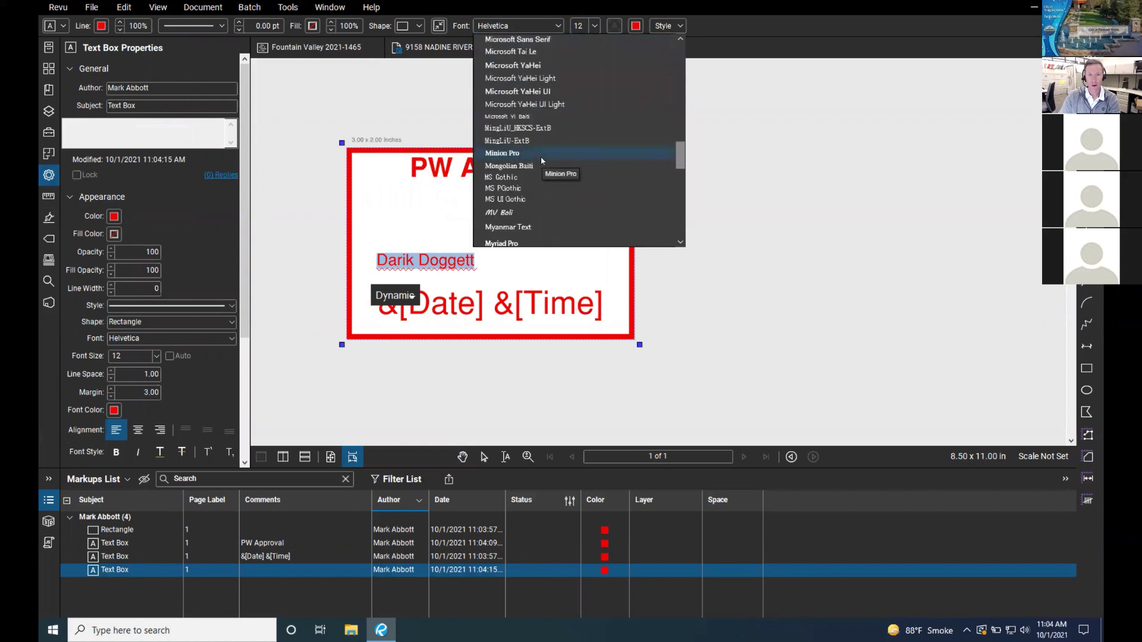
{"action": "scroll", "coordinate": [542, 160], "scroll_direction": "down", "scroll_amount": 5}
{"action": "scroll", "coordinate": [541, 160], "scroll_direction": "up", "scroll_amount": 5}
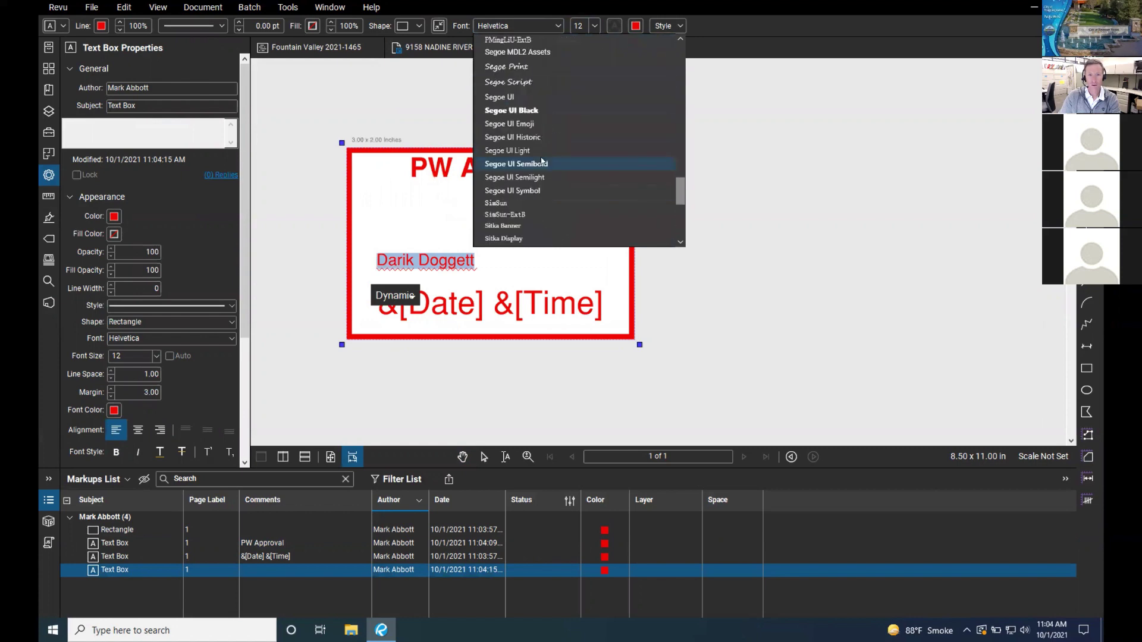
{"action": "scroll", "coordinate": [540, 155], "scroll_direction": "down", "scroll_amount": 5}
{"action": "scroll", "coordinate": [538, 148], "scroll_direction": "up", "scroll_amount": 10}
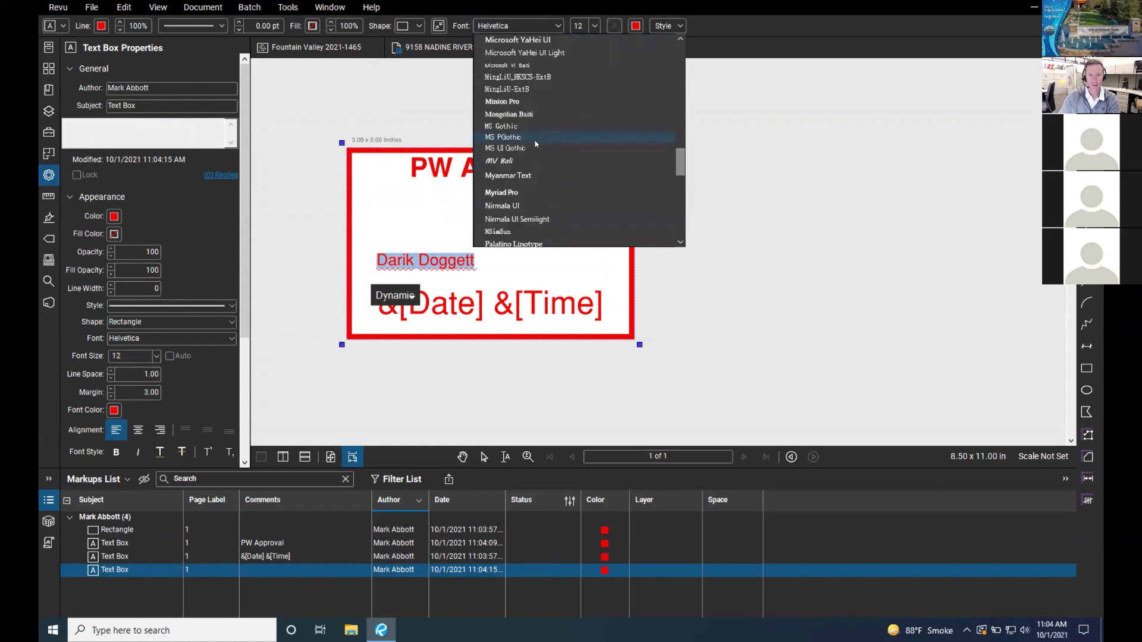
{"action": "scroll", "coordinate": [533, 147], "scroll_direction": "down", "scroll_amount": 1}
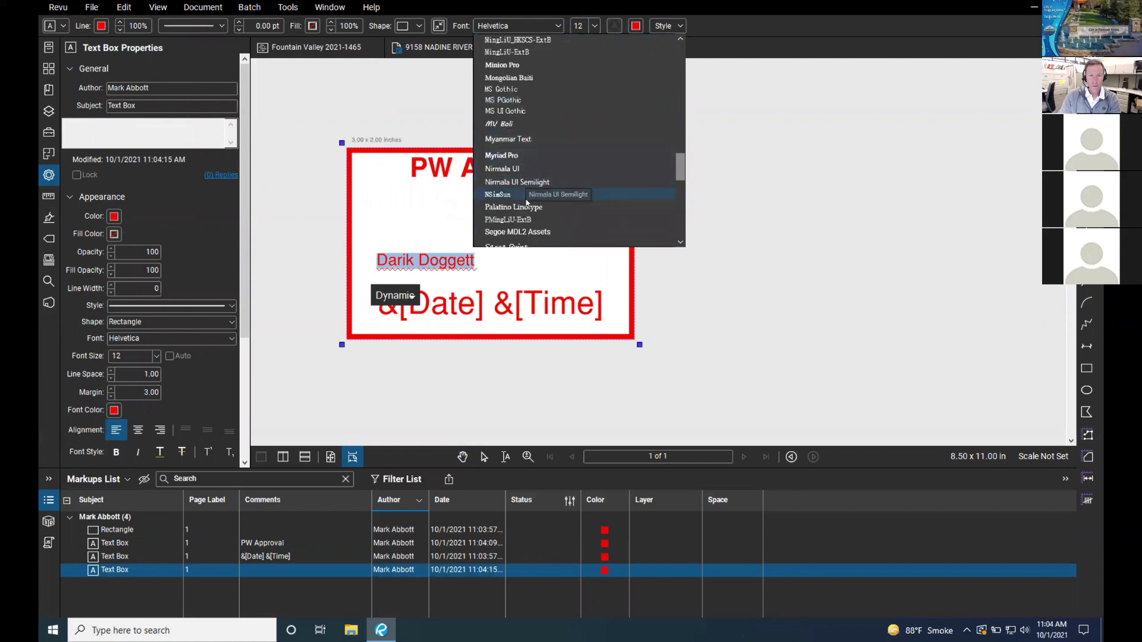
{"action": "left_click", "coordinate": [526, 241]}
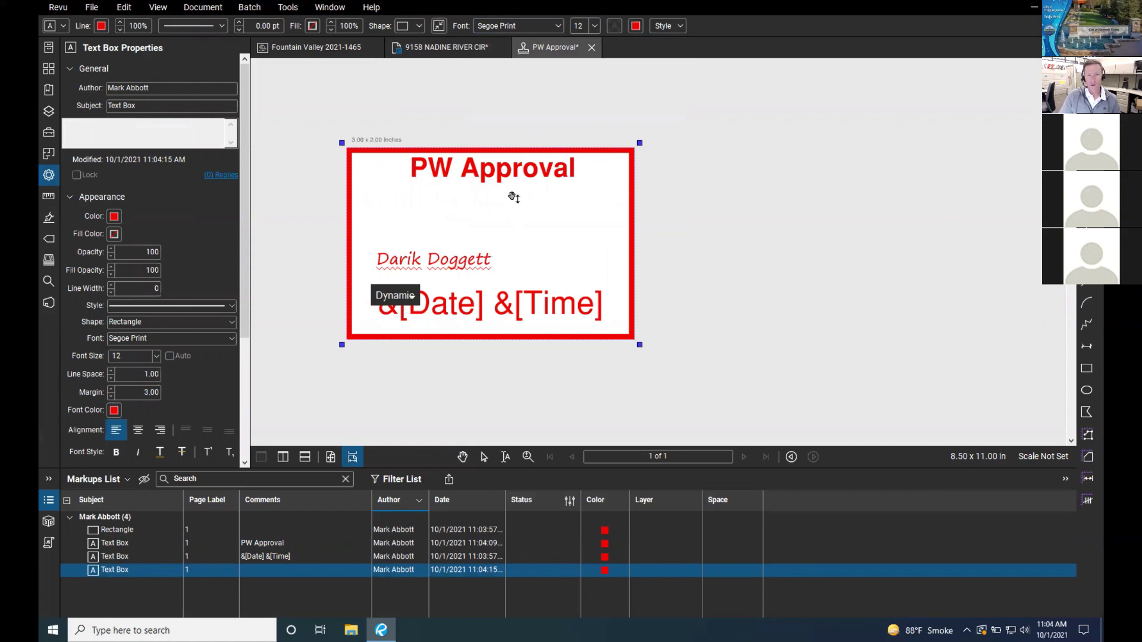
{"action": "key", "text": "Escape"}
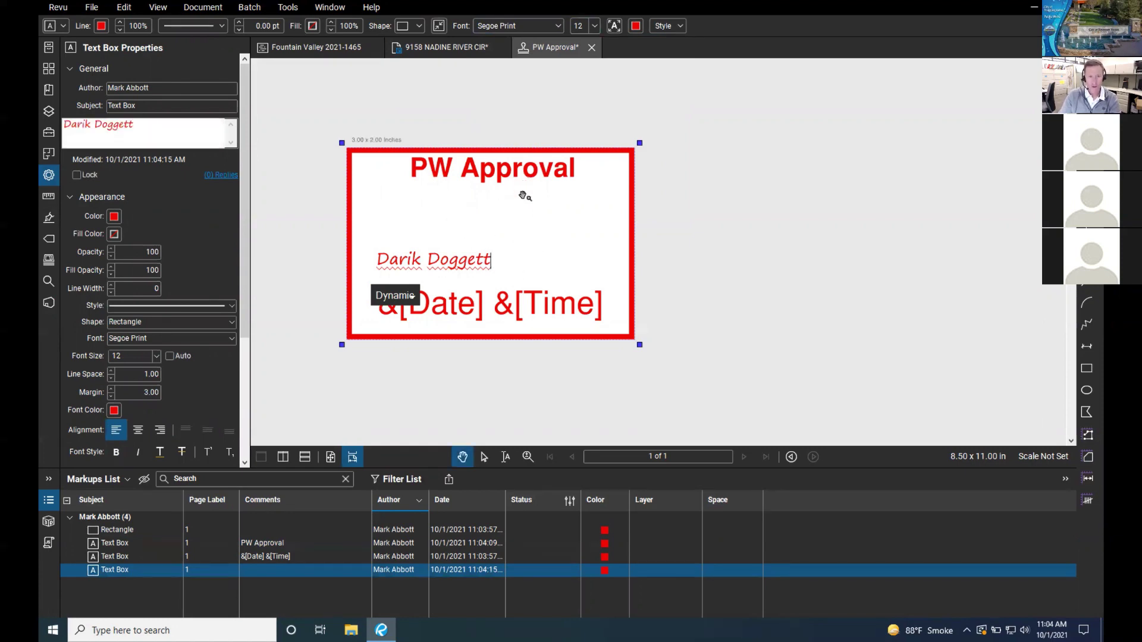
Step: Paste a copy of the PW Approval title just below the original
{"action": "left_click_drag", "start_coordinate": [531, 186], "coordinate": [534, 217]}
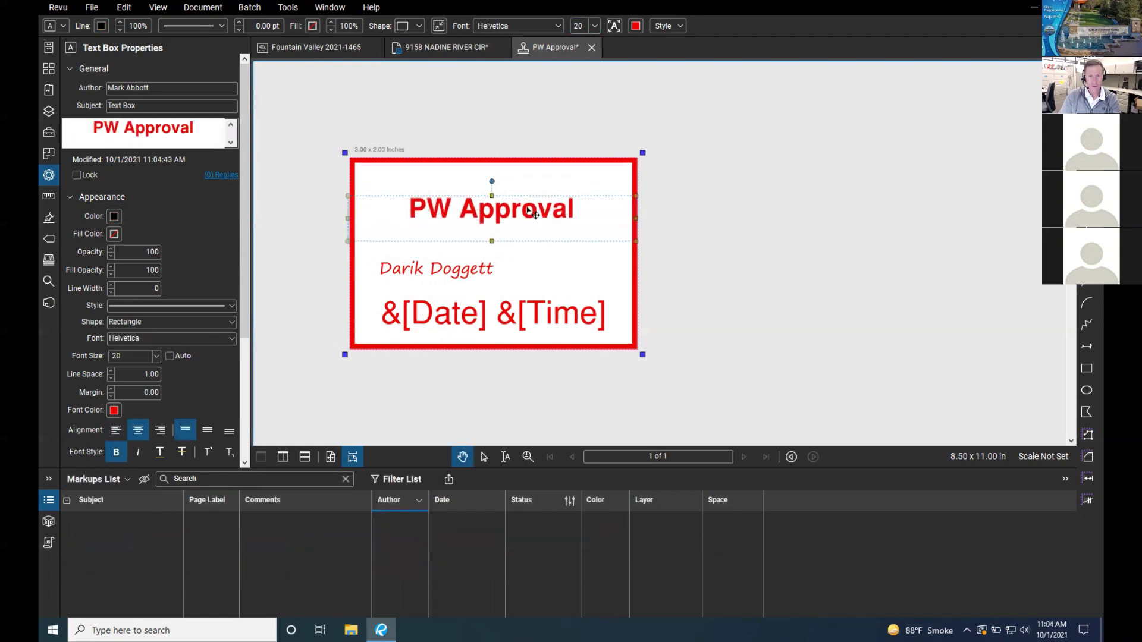
{"action": "key", "text": "ctrl+z"}
{"action": "right_click", "coordinate": [535, 186]}
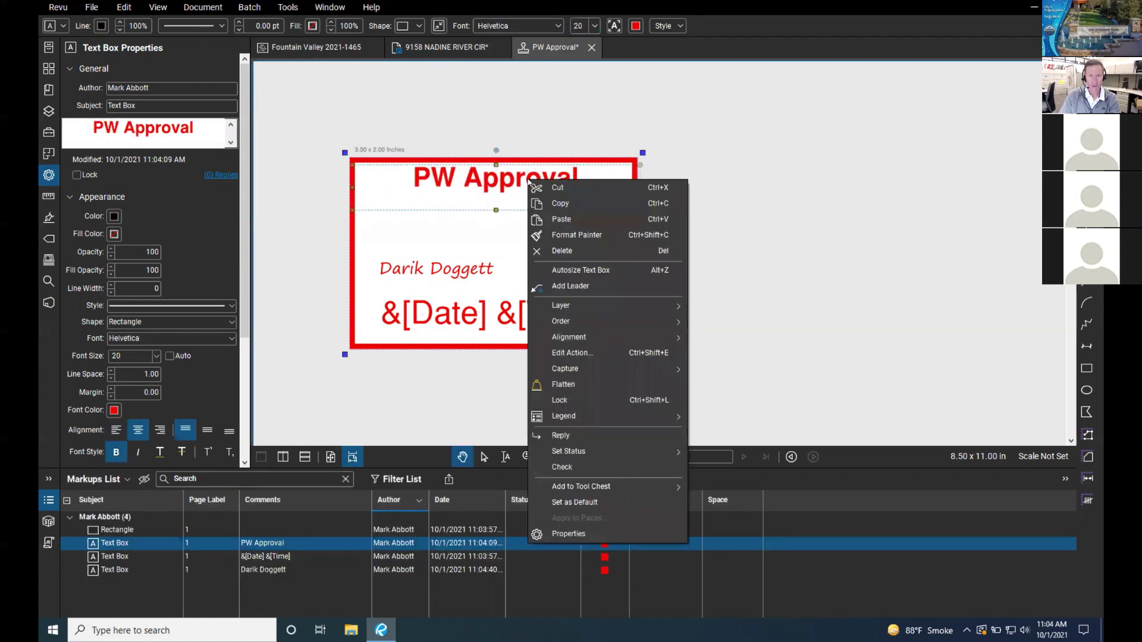
{"action": "key", "text": "Escape"}
{"action": "right_click", "coordinate": [524, 223]}
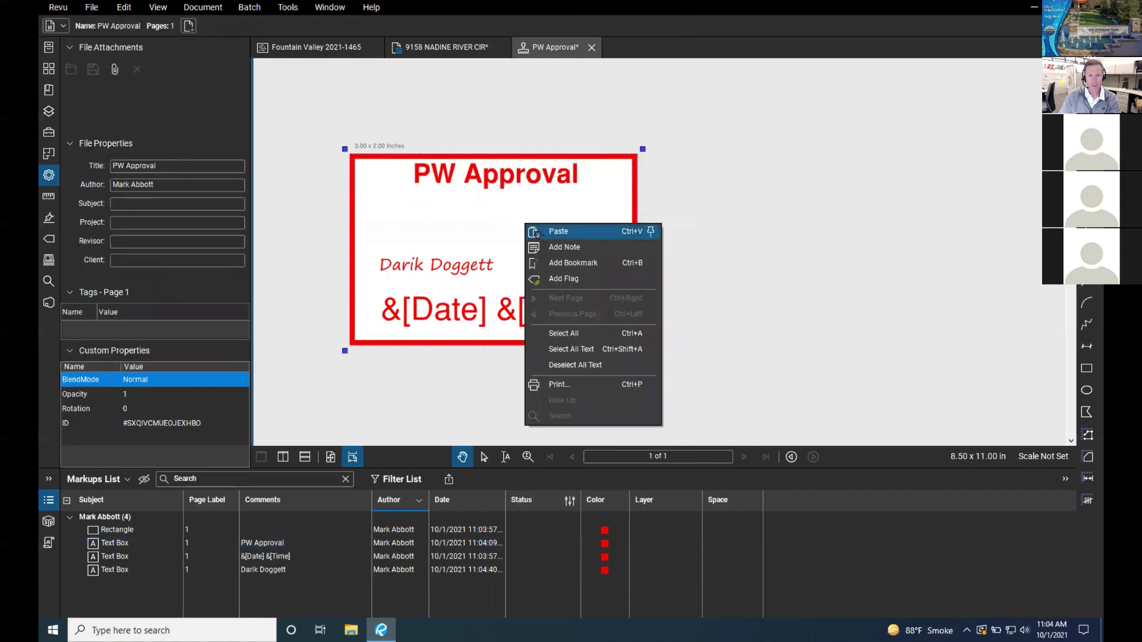
{"action": "left_click", "coordinate": [547, 231]}
{"action": "left_click_drag", "start_coordinate": [523, 196], "coordinate": [451, 219]}
Step: Retype the copy as 'More Text' at 12 pt and narrow its box
{"action": "double_click", "coordinate": [451, 218]}
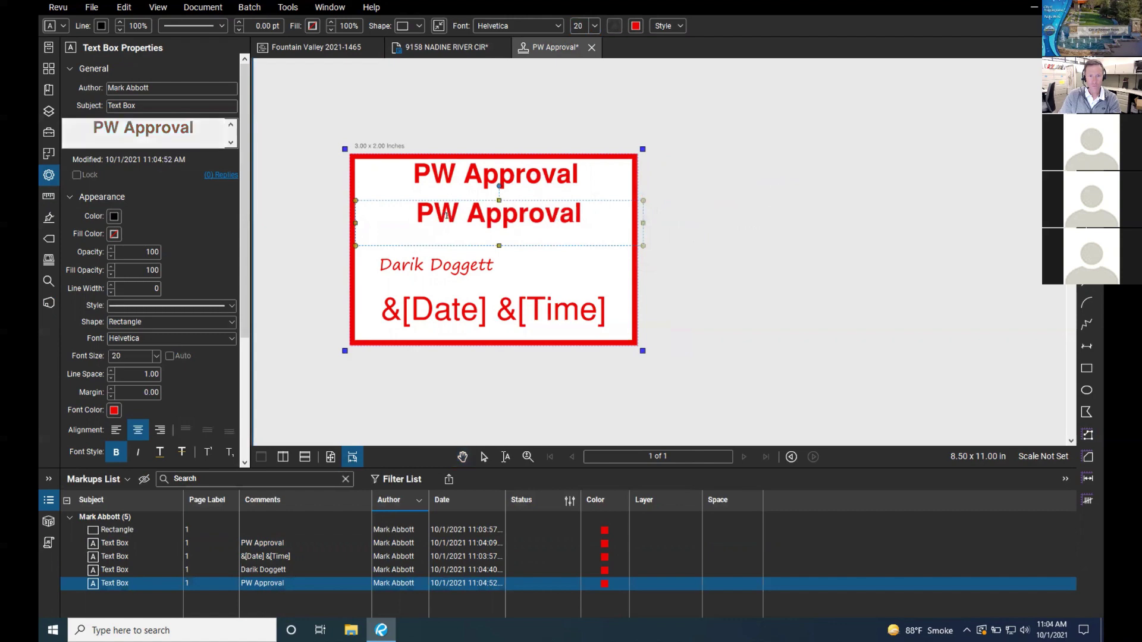
{"action": "type", "text": "More Test"}
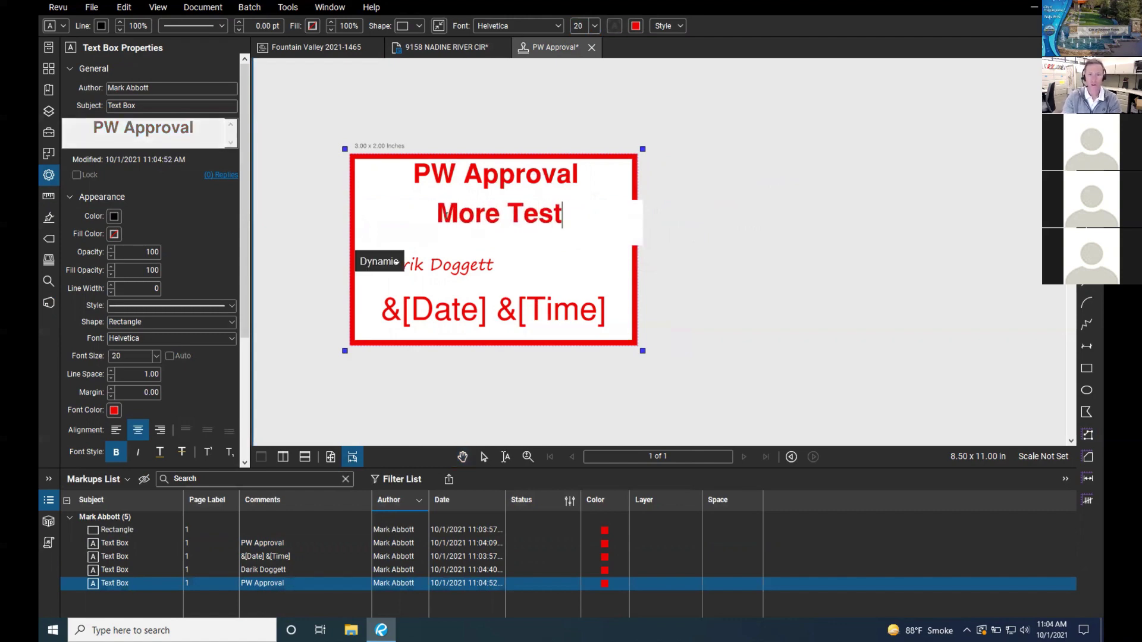
{"action": "key", "text": "BackSpace"}
{"action": "key", "text": "BackSpace"}
{"action": "type", "text": "xt"}
{"action": "key", "text": "Escape"}
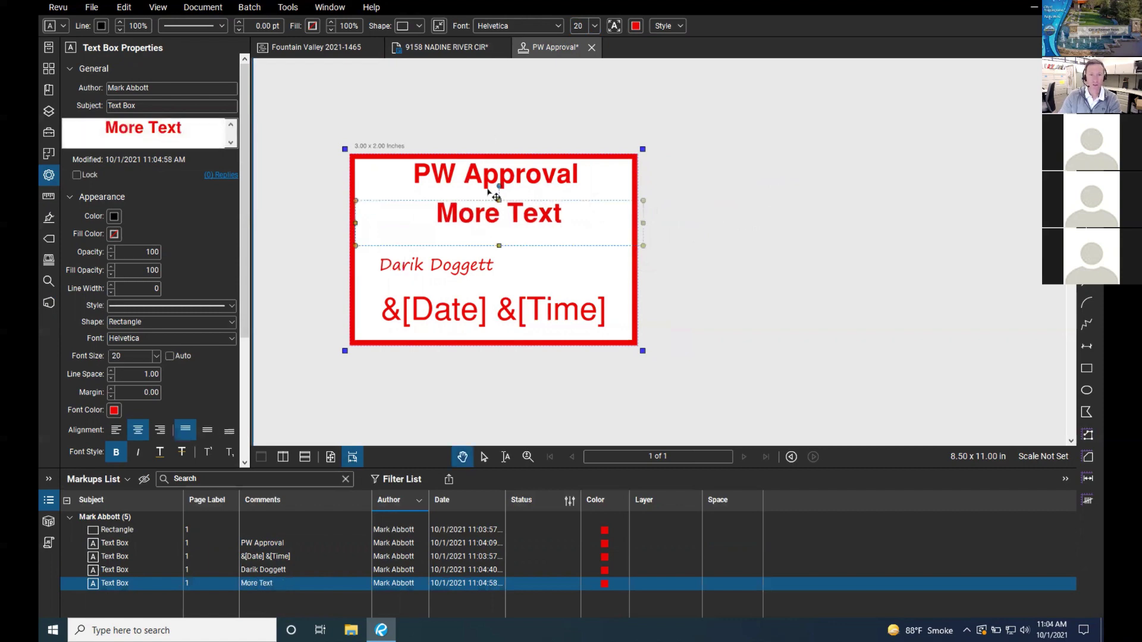
{"action": "left_click", "coordinate": [594, 25]}
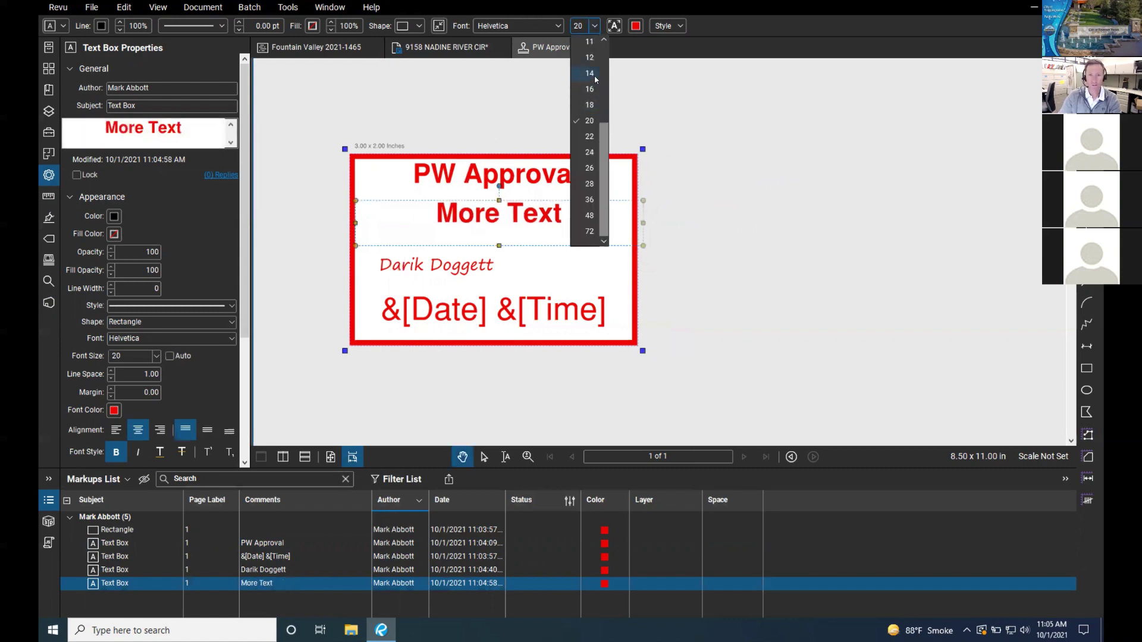
{"action": "left_click", "coordinate": [589, 73]}
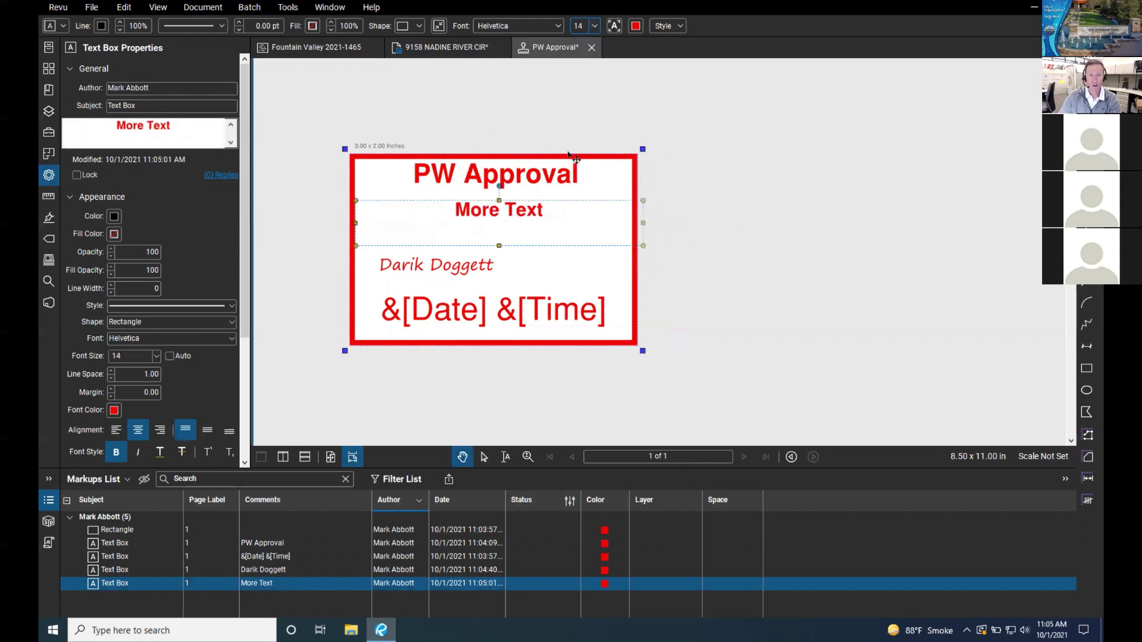
{"action": "left_click", "coordinate": [594, 26]}
{"action": "left_click", "coordinate": [589, 57]}
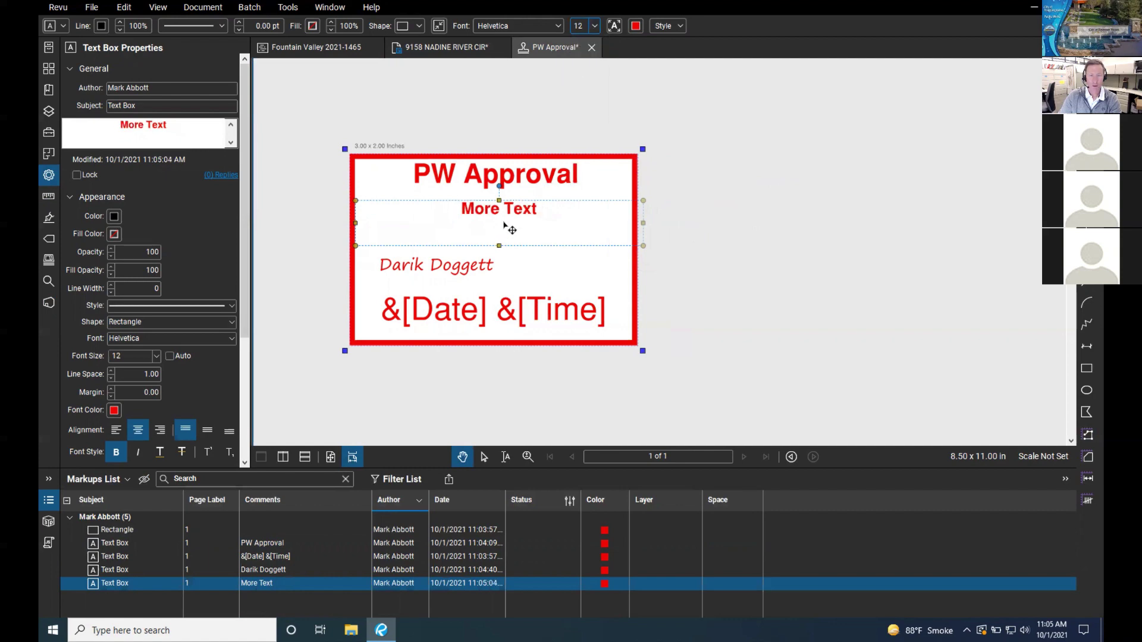
{"action": "left_click_drag", "start_coordinate": [642, 223], "coordinate": [615, 222]}
Step: Shift the signature name right and draw a red line beneath it
{"action": "left_click_drag", "start_coordinate": [486, 267], "coordinate": [515, 274]}
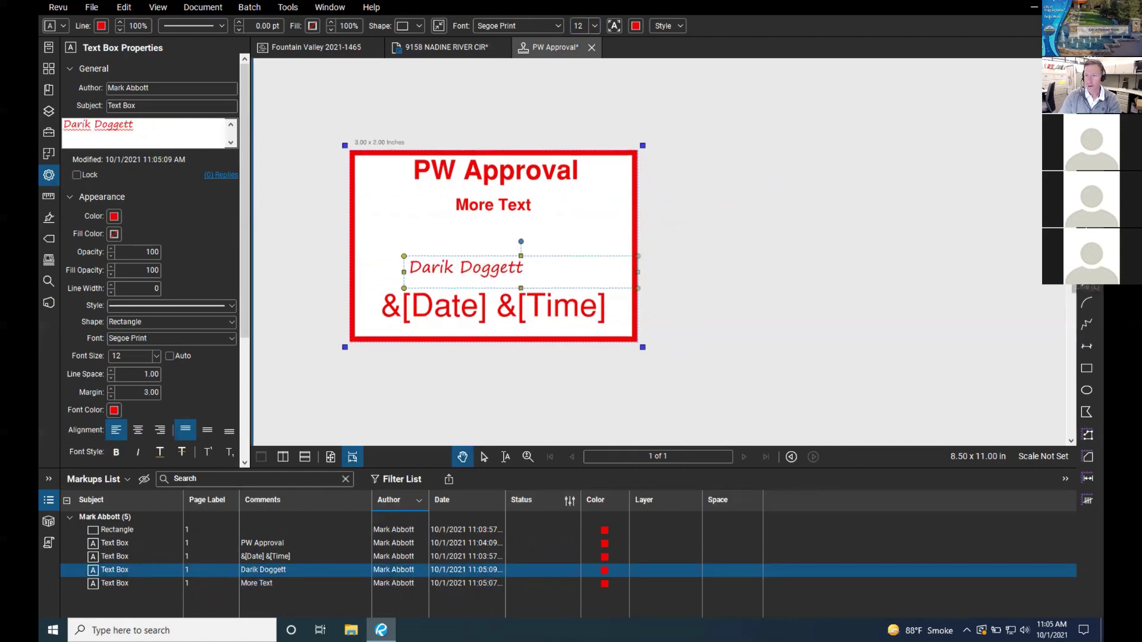
{"action": "key", "text": "l"}
{"action": "left_click_drag", "start_coordinate": [416, 275], "coordinate": [612, 275]}
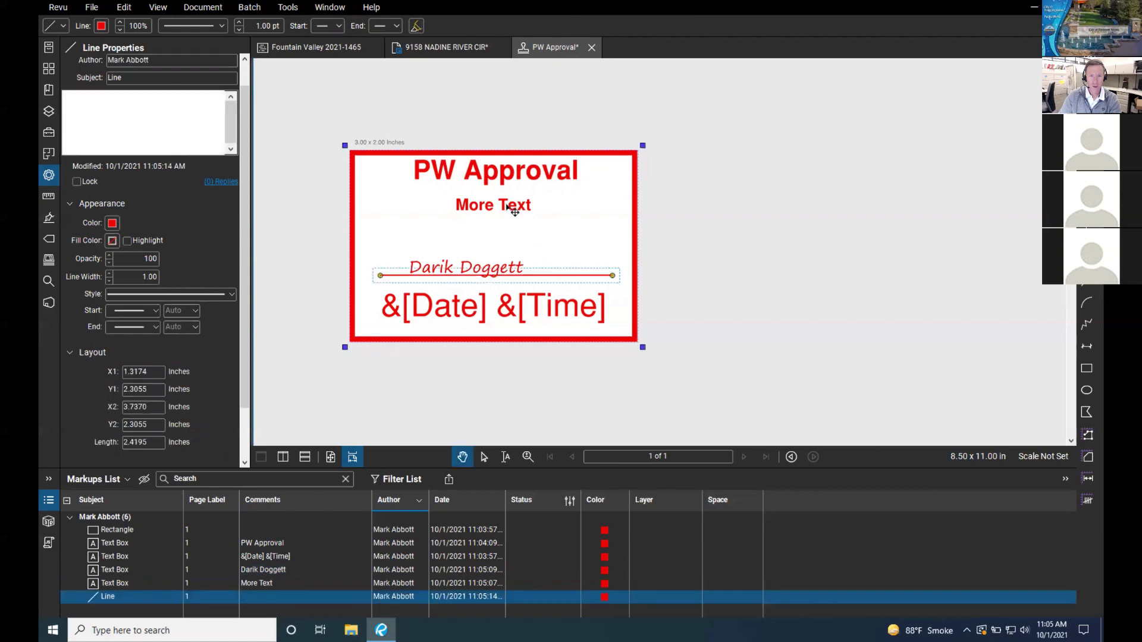
Step: Copy the More Text box as a 'By' label beside the signature line, narrowed to fit
{"action": "left_click_drag", "start_coordinate": [515, 211], "coordinate": [474, 246]}
{"action": "double_click", "coordinate": [472, 244]}
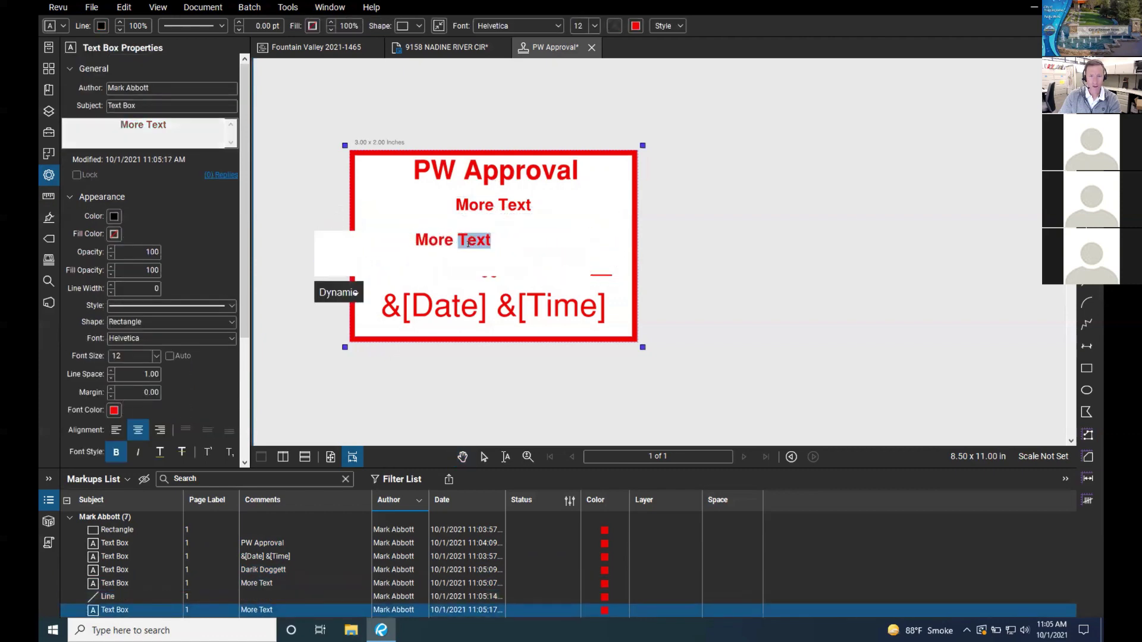
{"action": "key", "text": "super"}
{"action": "left_click", "coordinate": [471, 244]}
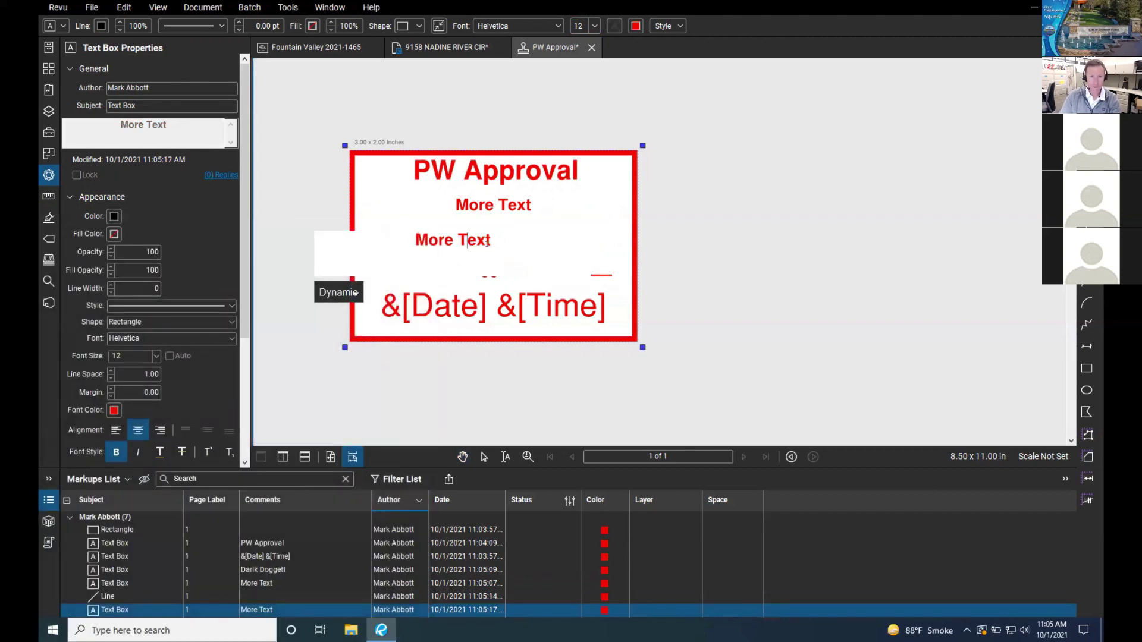
{"action": "key", "text": "ctrl+a"}
{"action": "type", "text": "By"}
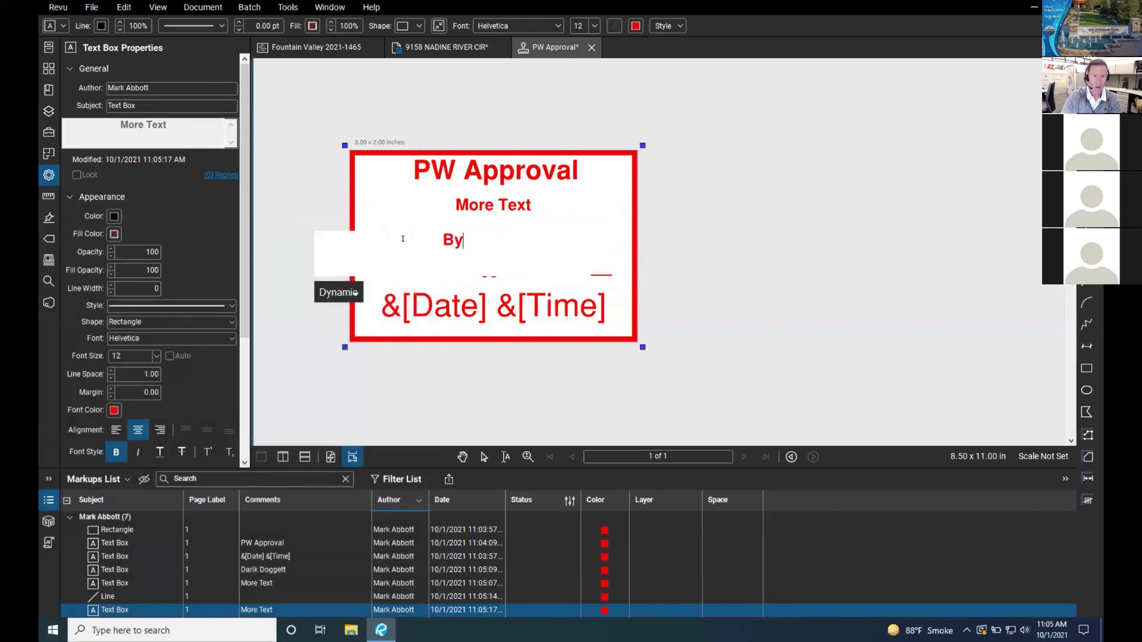
{"action": "left_click", "coordinate": [408, 239]}
{"action": "key", "text": "Escape"}
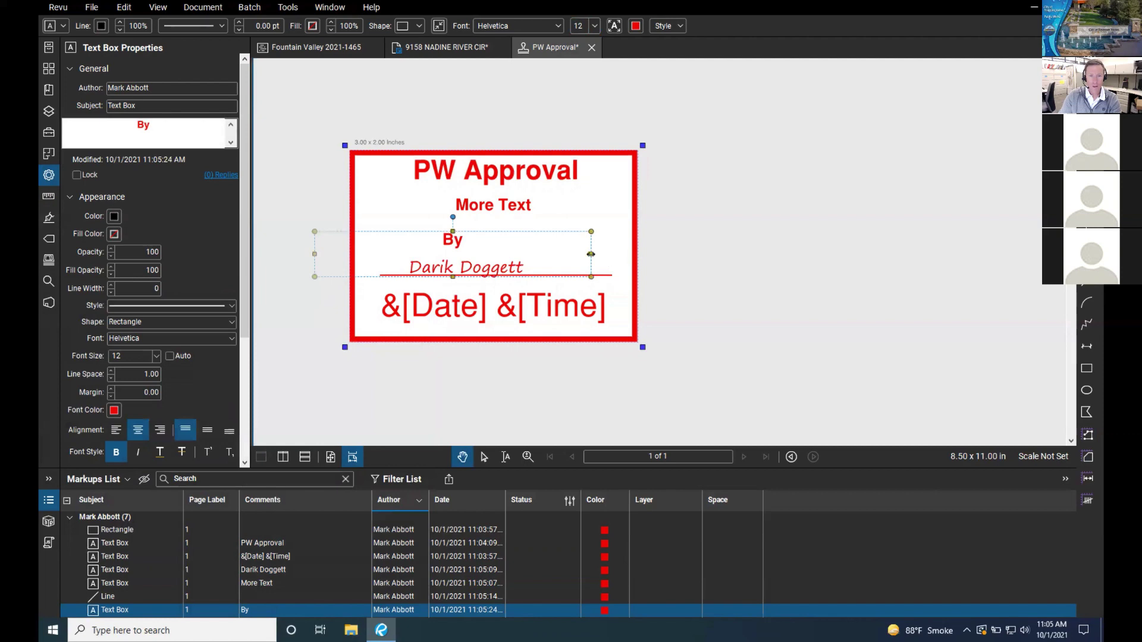
{"action": "left_click_drag", "start_coordinate": [591, 254], "coordinate": [379, 277]}
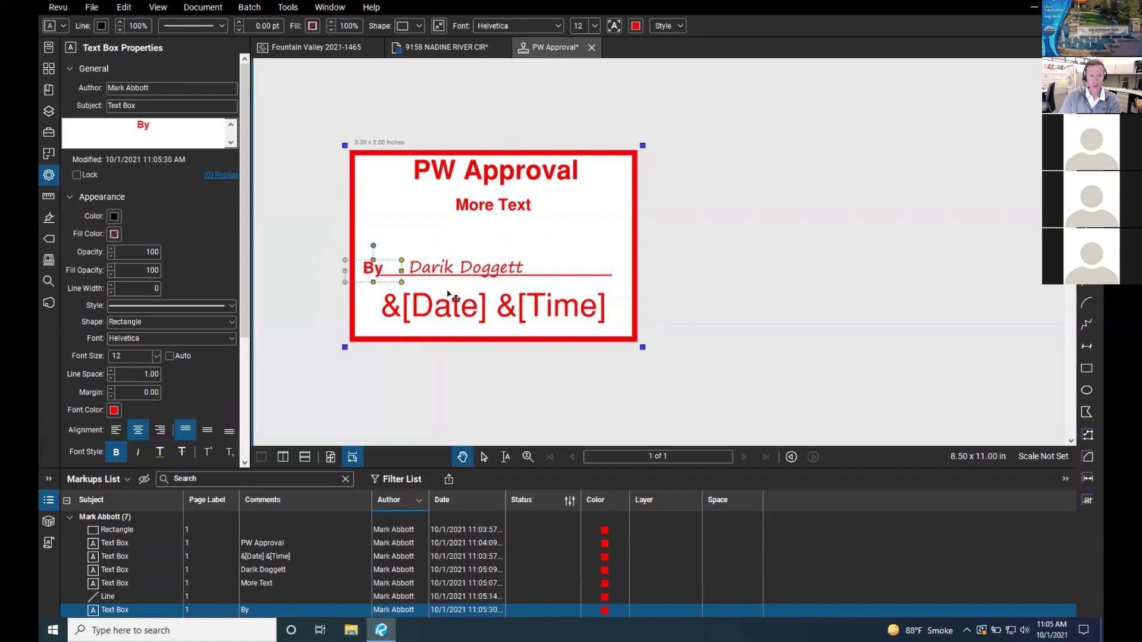
{"action": "left_click", "coordinate": [578, 250]}
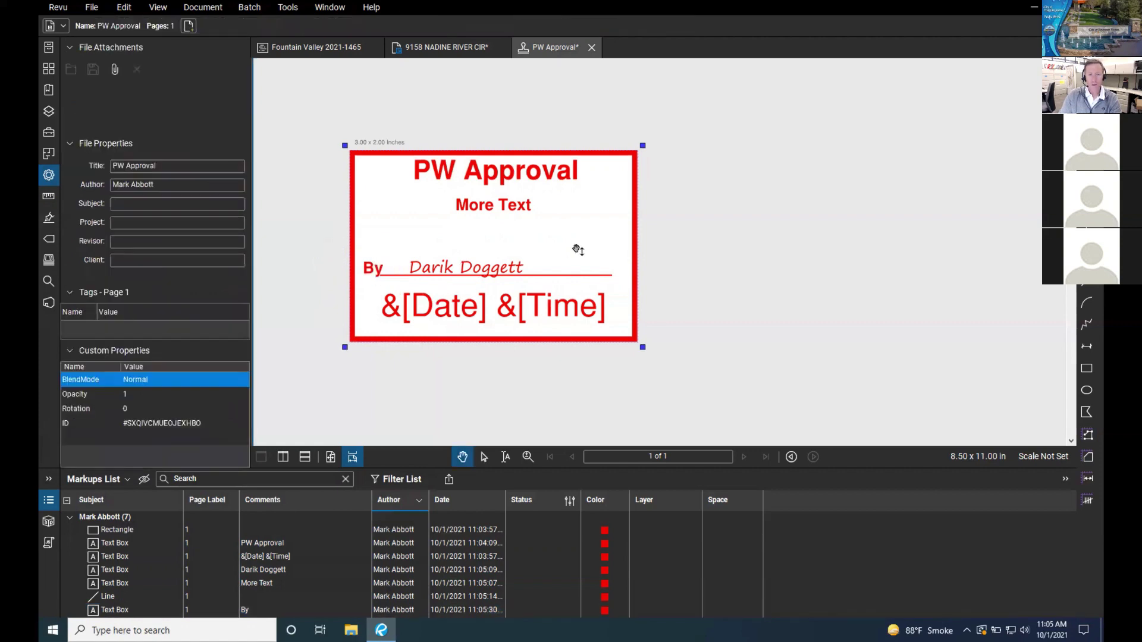
Step: Set the date and time text to 12 pt and move it lower
{"action": "left_click", "coordinate": [530, 315]}
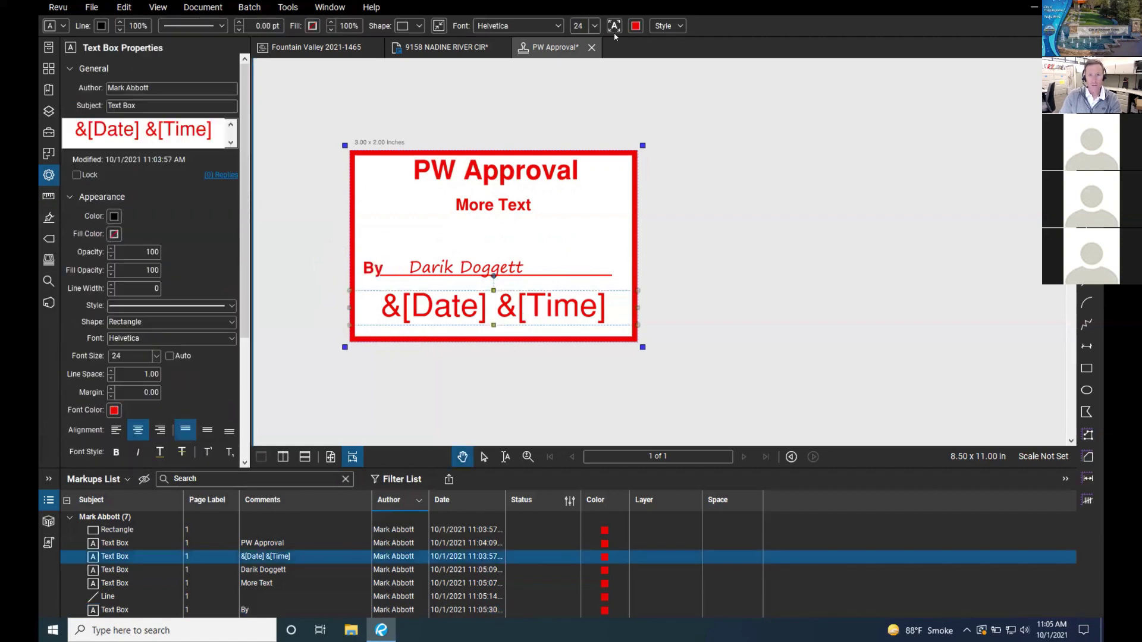
{"action": "left_click", "coordinate": [594, 25]}
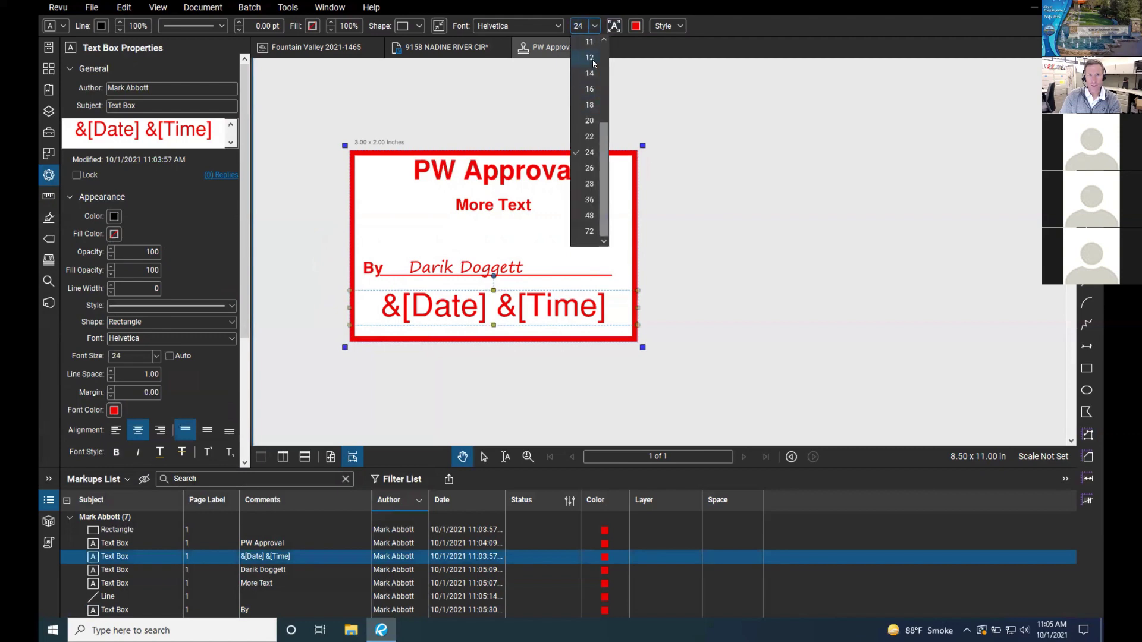
{"action": "left_click", "coordinate": [589, 58]}
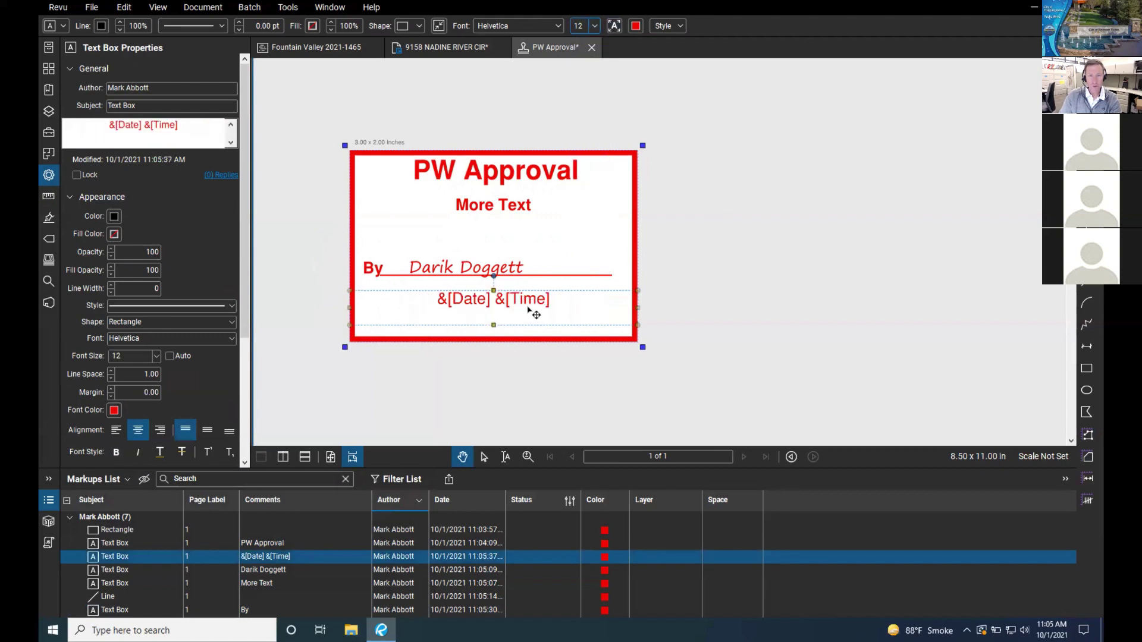
{"action": "left_click_drag", "start_coordinate": [529, 310], "coordinate": [529, 323]}
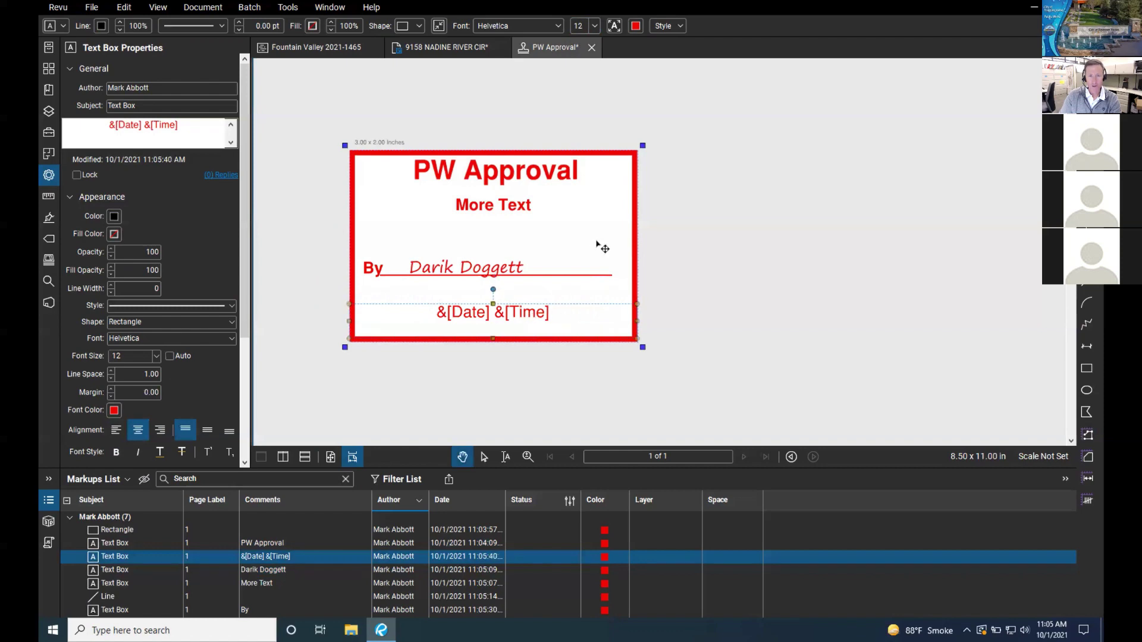
Step: Thin the stamp's outer rectangle border to 1 pt with a dashed line style
{"action": "left_click", "coordinate": [600, 239]}
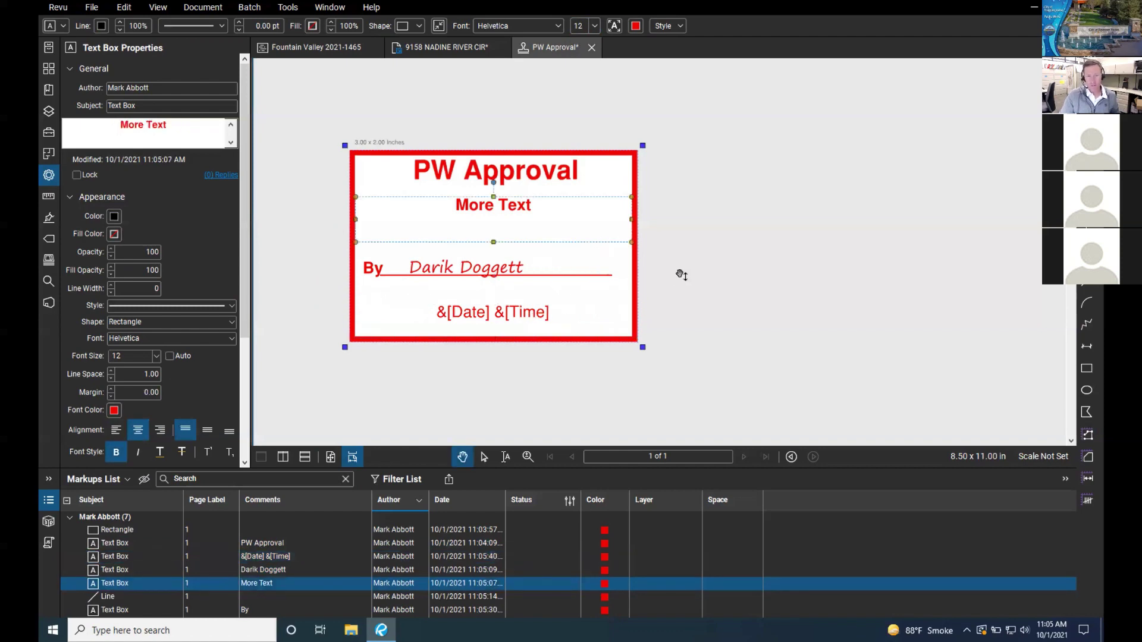
{"action": "left_click", "coordinate": [615, 158]}
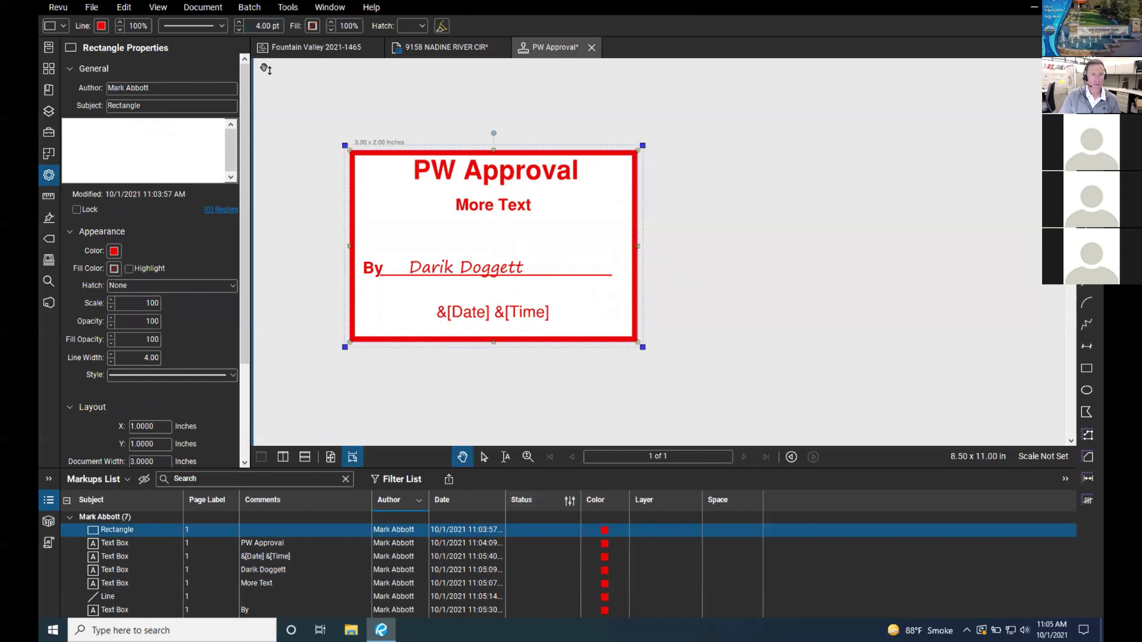
{"action": "left_click", "coordinate": [239, 30]}
{"action": "left_click", "coordinate": [239, 30]}
{"action": "left_click", "coordinate": [239, 31]}
{"action": "left_click", "coordinate": [239, 30]}
{"action": "left_click", "coordinate": [239, 30]}
{"action": "left_click", "coordinate": [239, 30]}
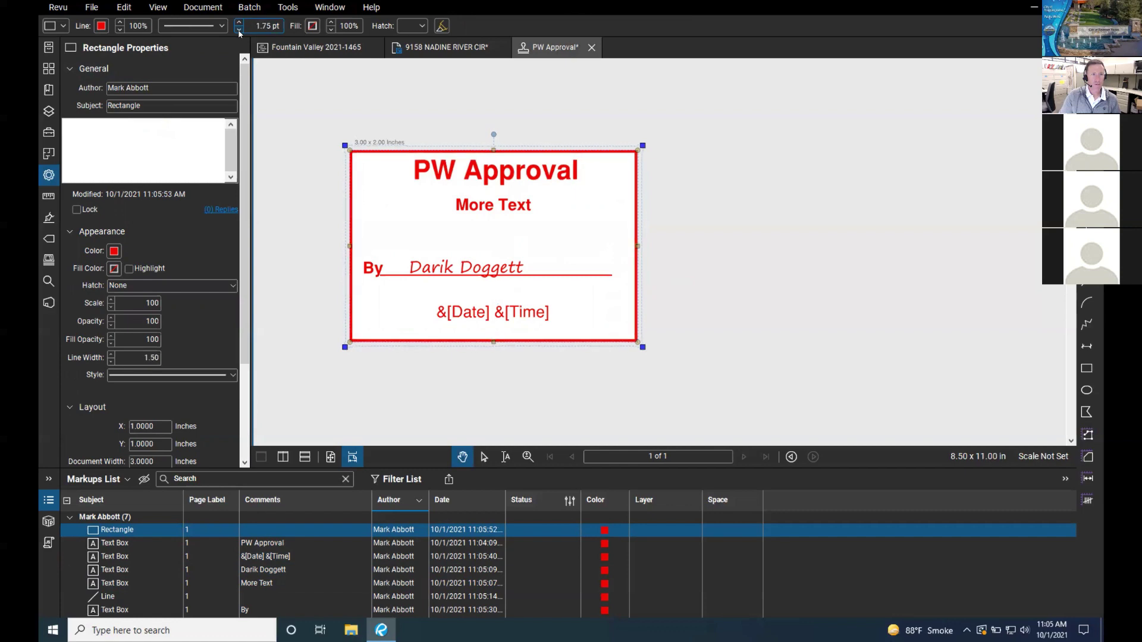
{"action": "left_click", "coordinate": [239, 30]}
{"action": "left_click", "coordinate": [239, 30]}
{"action": "left_click", "coordinate": [222, 26]}
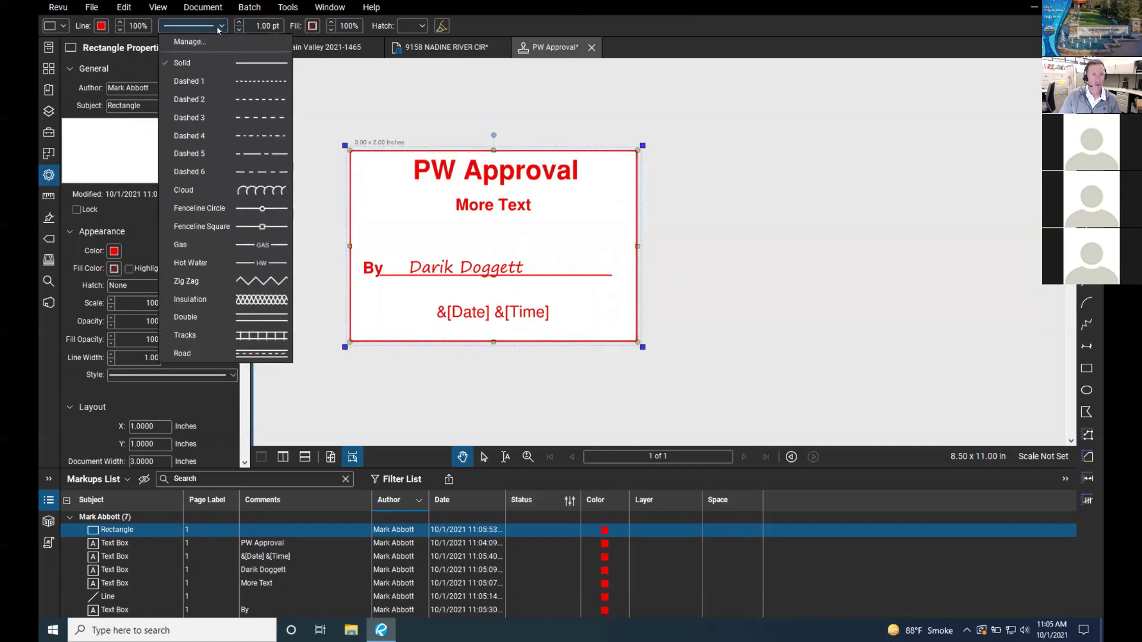
{"action": "left_click", "coordinate": [209, 118]}
{"action": "left_click", "coordinate": [357, 115]}
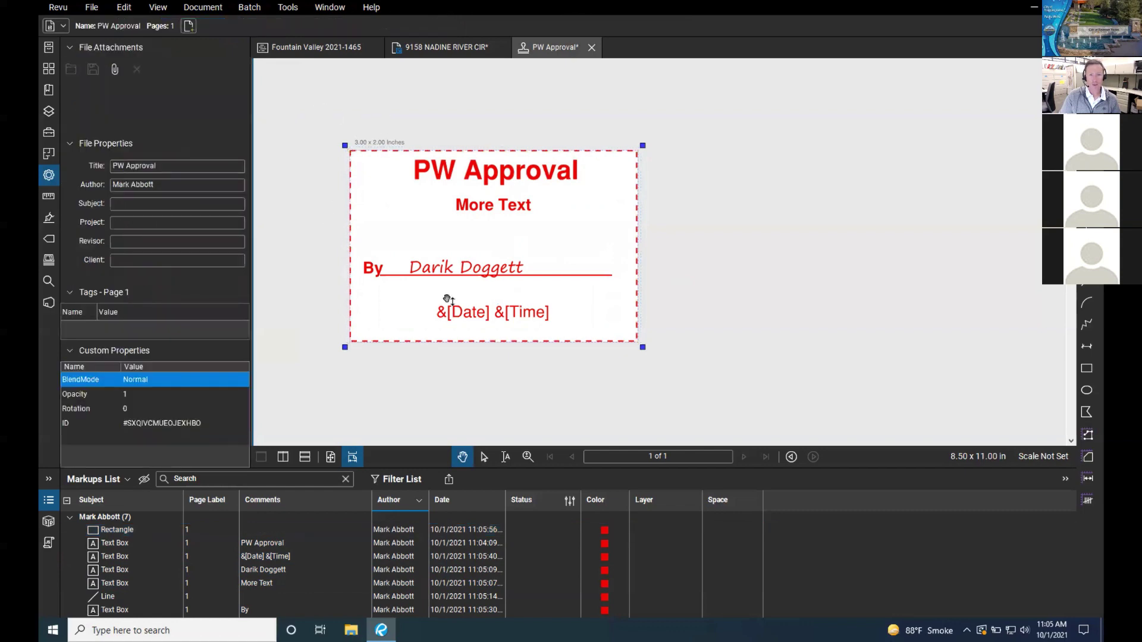
{"action": "left_click_drag", "start_coordinate": [467, 313], "coordinate": [474, 332]}
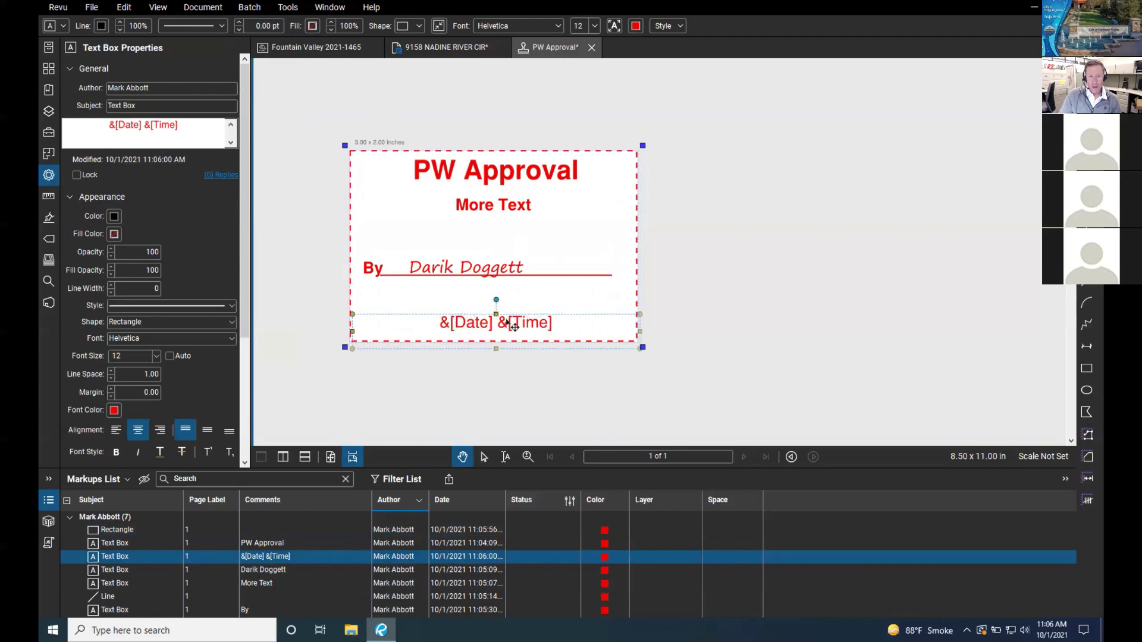
Step: Insert the dynamic &[User] field on a new line after 'More Text'
{"action": "left_click_drag", "start_coordinate": [514, 326], "coordinate": [516, 283]}
{"action": "double_click", "coordinate": [506, 205]}
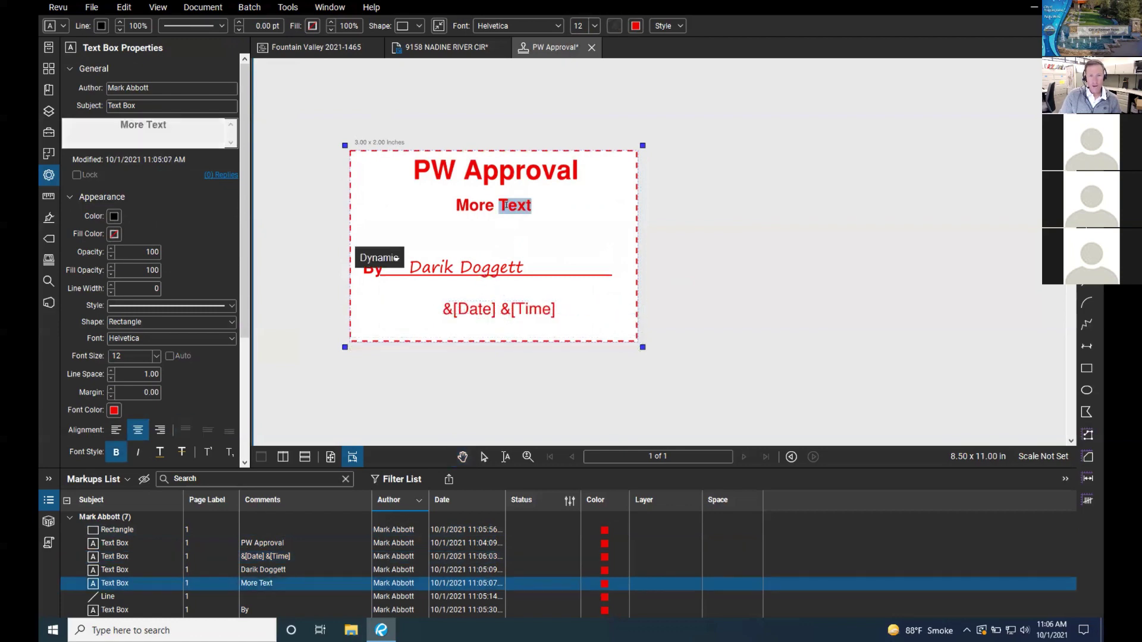
{"action": "left_click", "coordinate": [601, 209]}
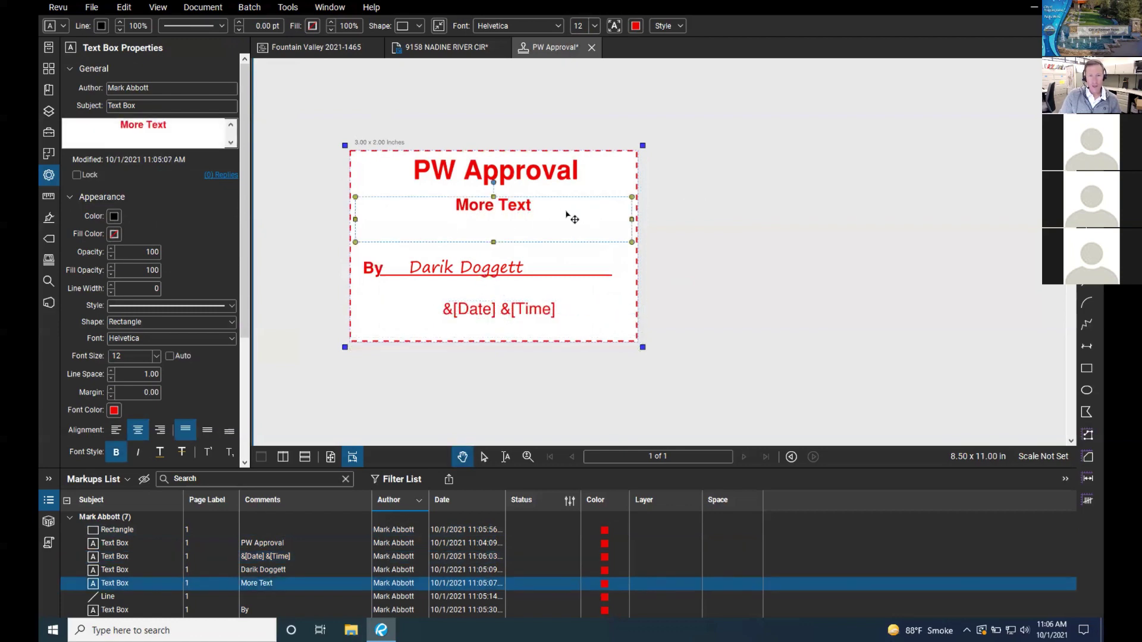
{"action": "double_click", "coordinate": [526, 206]}
{"action": "left_click", "coordinate": [538, 211]}
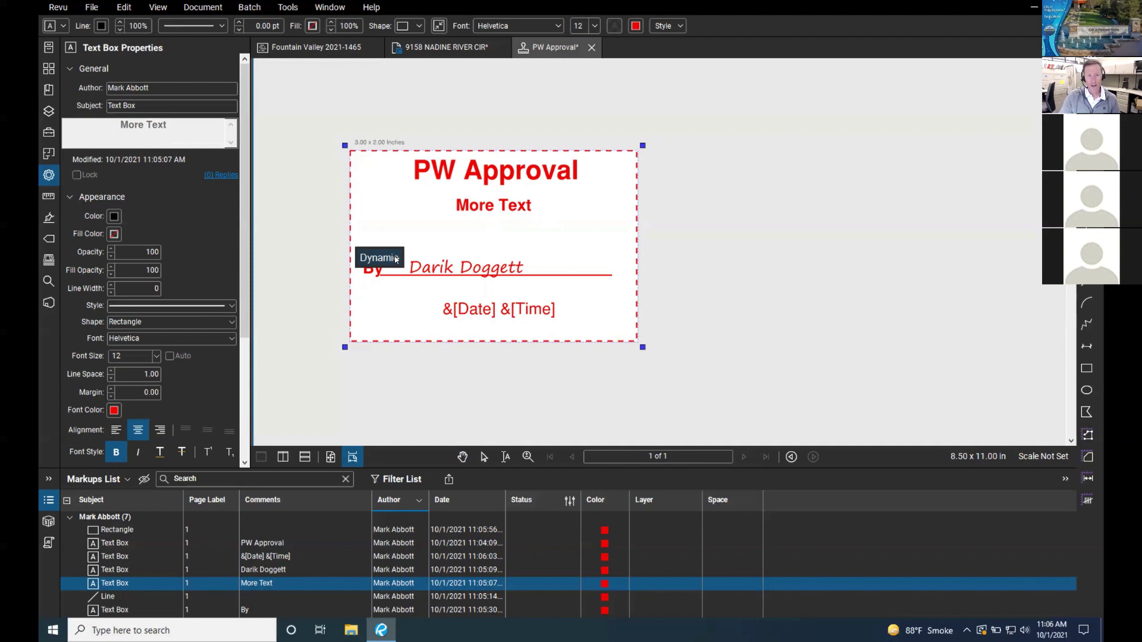
{"action": "left_click", "coordinate": [381, 257]}
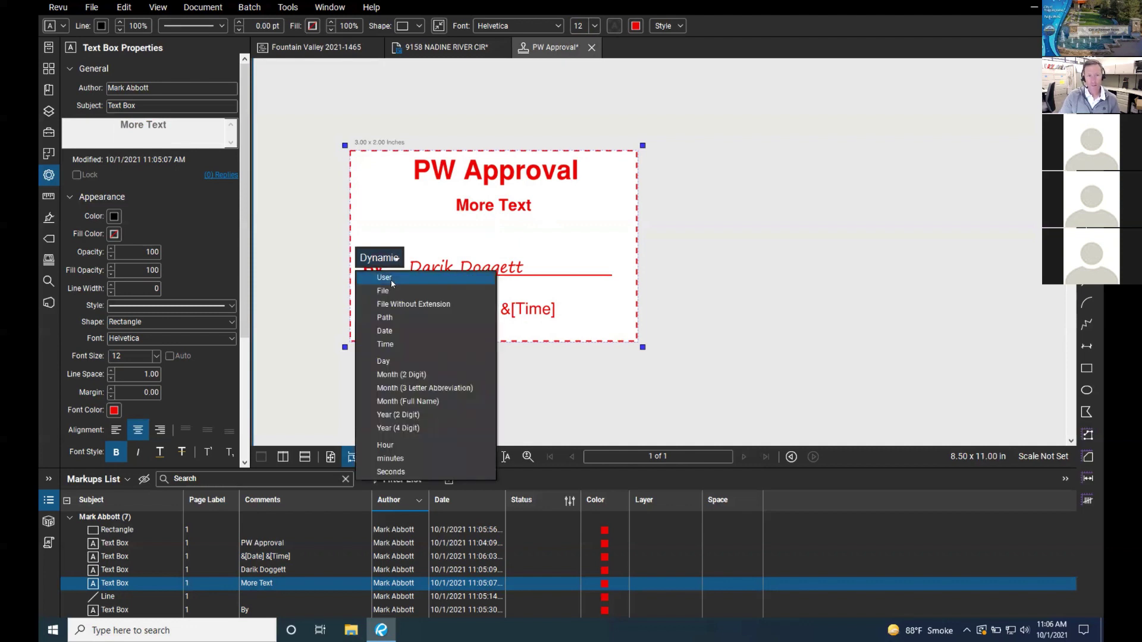
{"action": "left_click", "coordinate": [390, 282]}
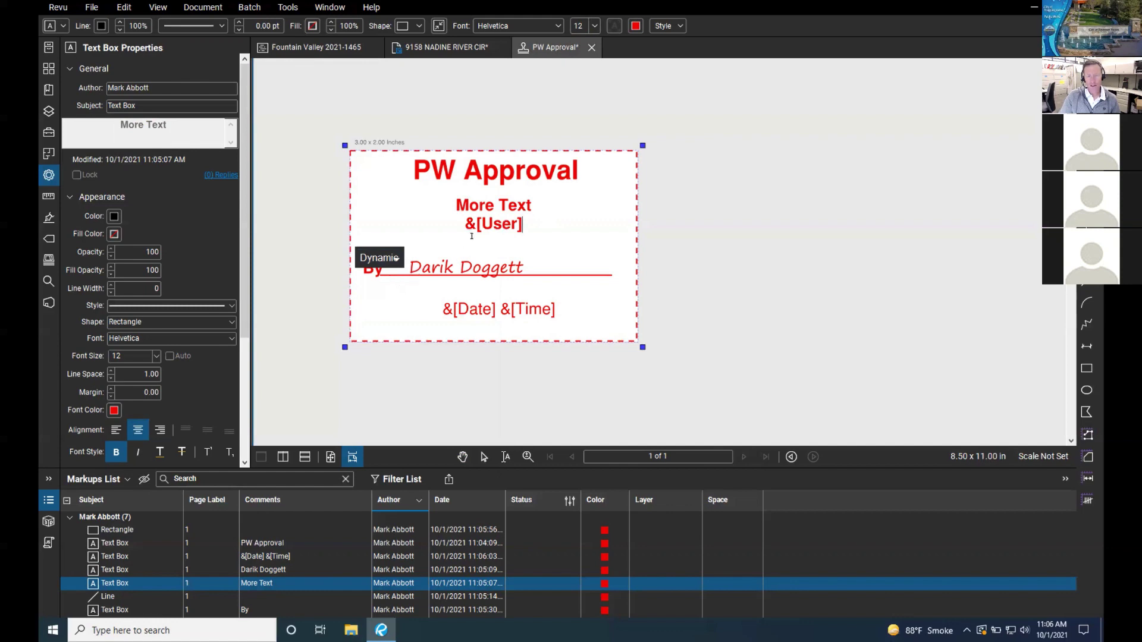
{"action": "key", "text": "Escape"}
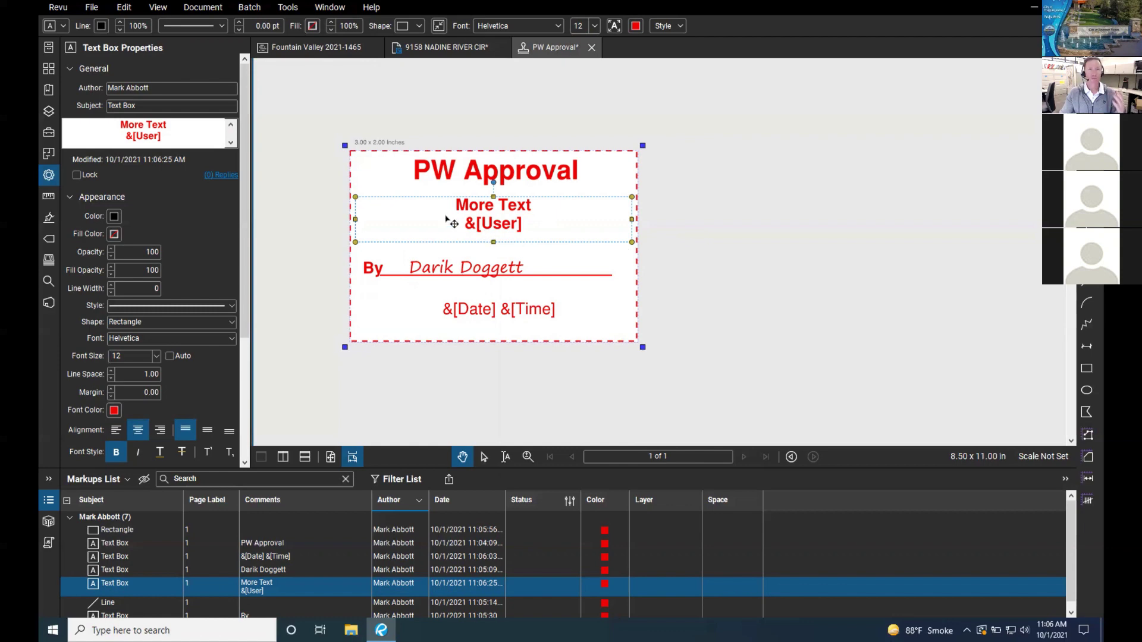
{"action": "left_click", "coordinate": [56, 8]}
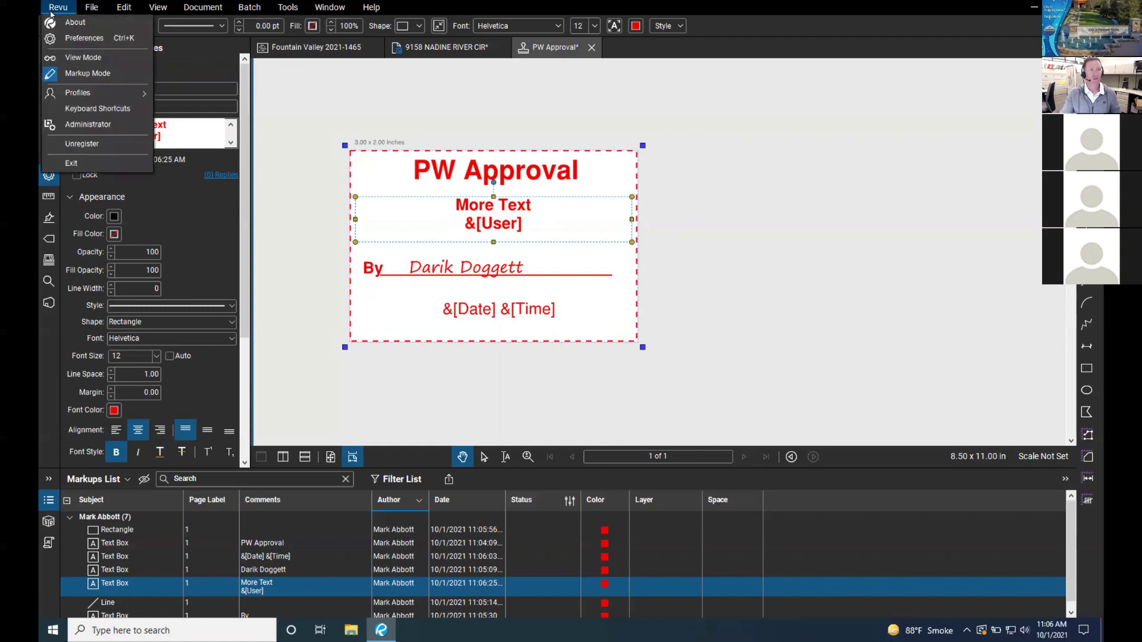
Step: Shorten the user name in General preferences to an initial and surname and save
{"action": "left_click", "coordinate": [84, 38]}
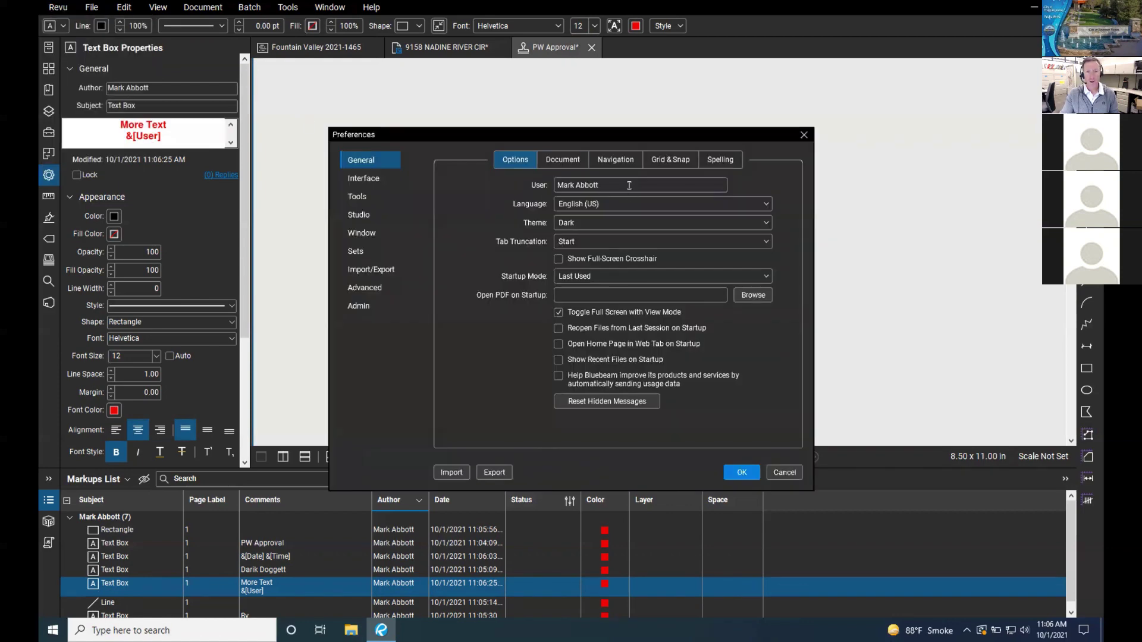
{"action": "left_click_drag", "start_coordinate": [580, 185], "coordinate": [546, 186]}
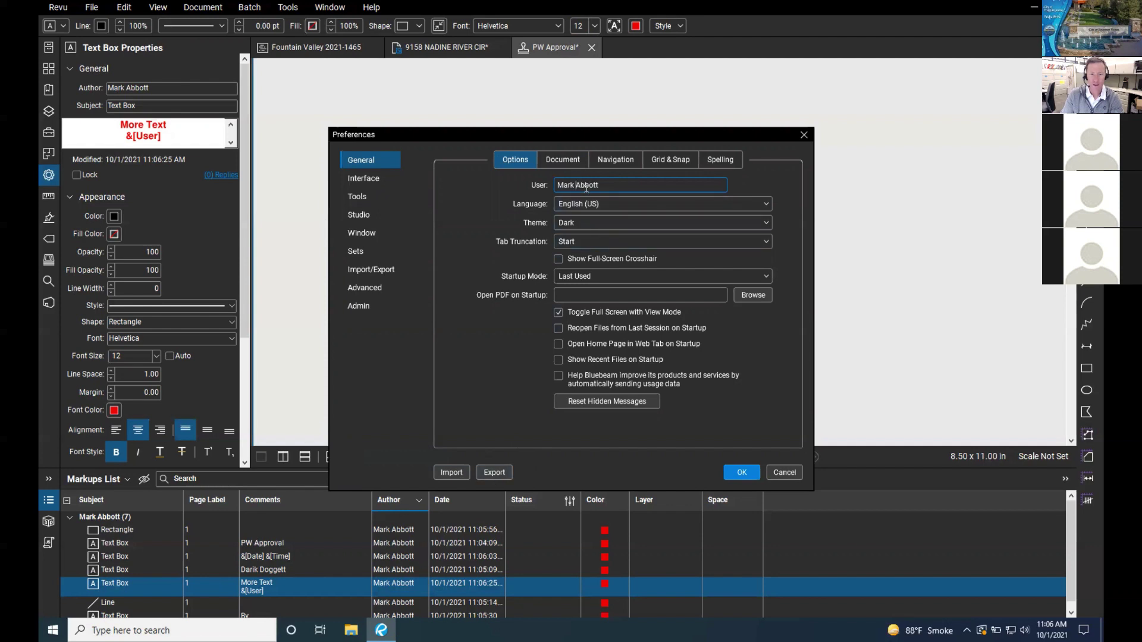
{"action": "key", "text": "BackSpace"}
{"action": "key", "text": "BackSpace"}
{"action": "key", "text": "BackSpace"}
{"action": "key", "text": "BackSpace"}
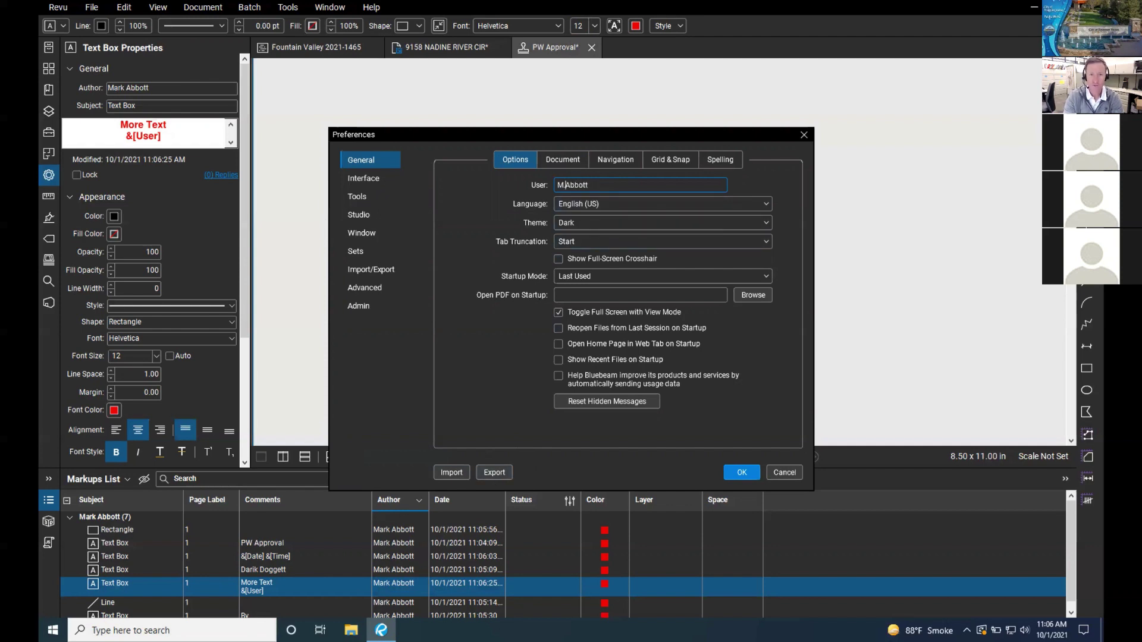
{"action": "type", "text": "."}
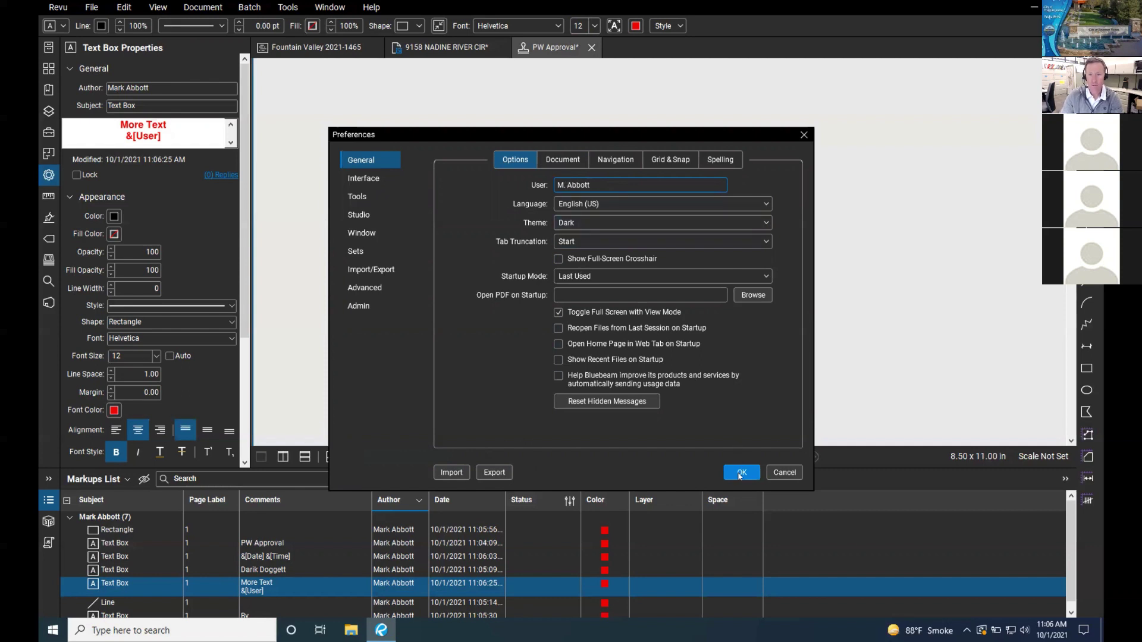
{"action": "left_click", "coordinate": [740, 474]}
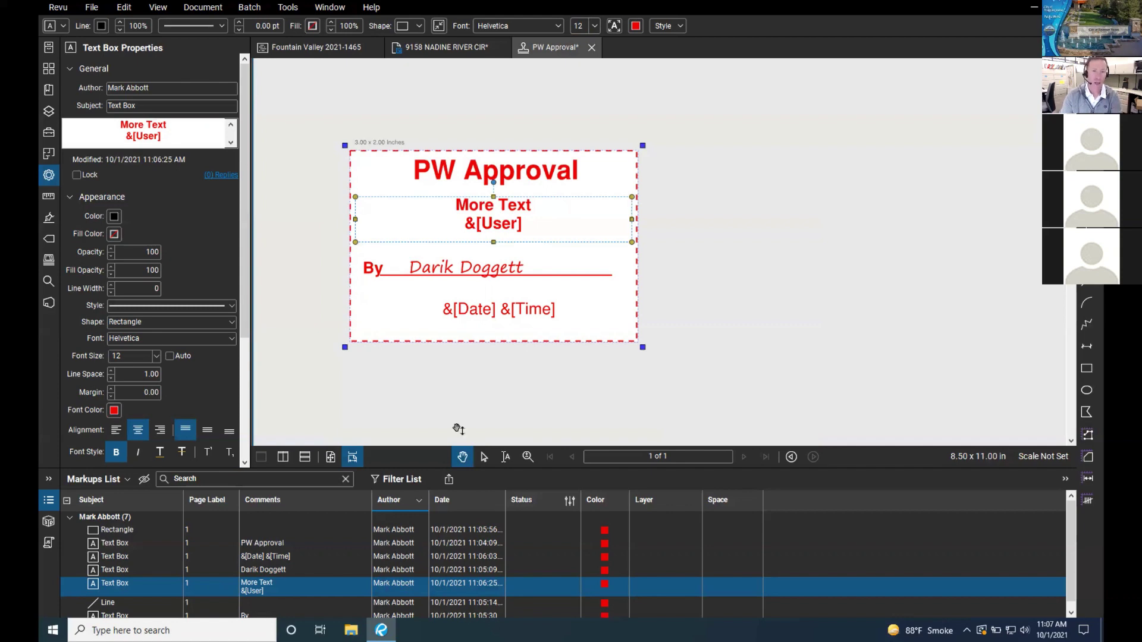
Step: Recheck the More Text box, then reopen Preferences and close them unchanged
{"action": "double_click", "coordinate": [527, 228]}
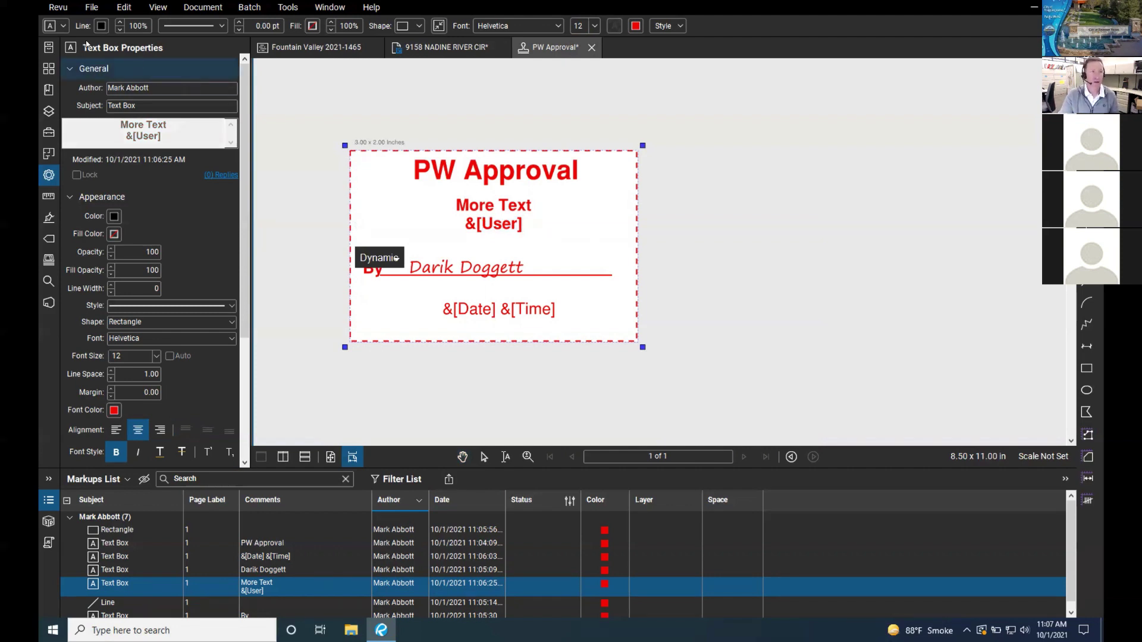
{"action": "left_click", "coordinate": [62, 8]}
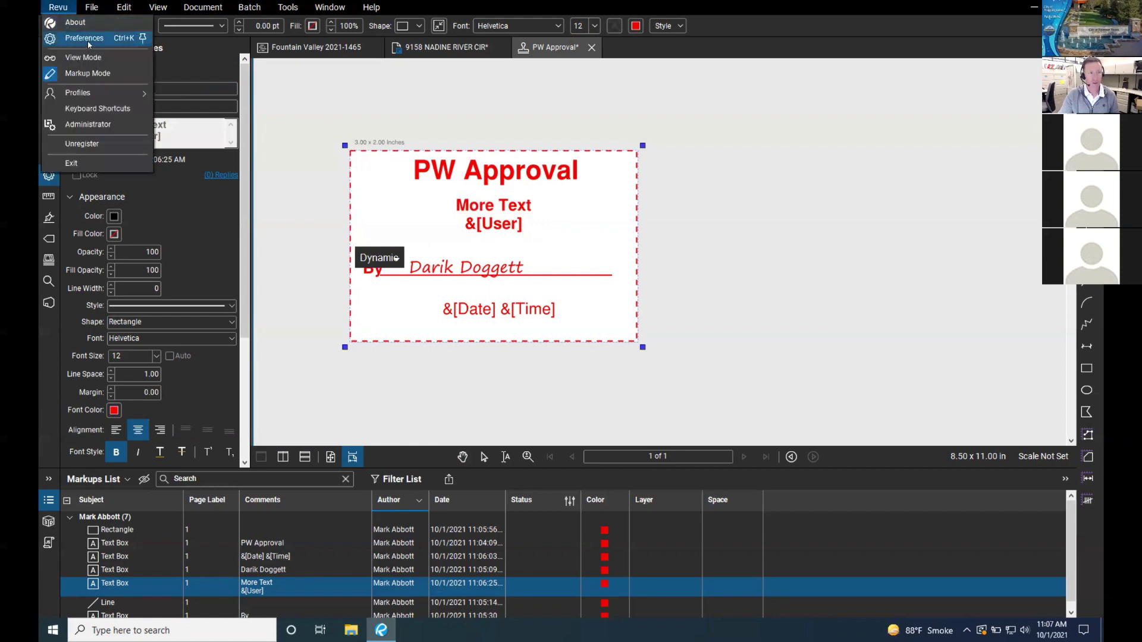
{"action": "left_click", "coordinate": [88, 39]}
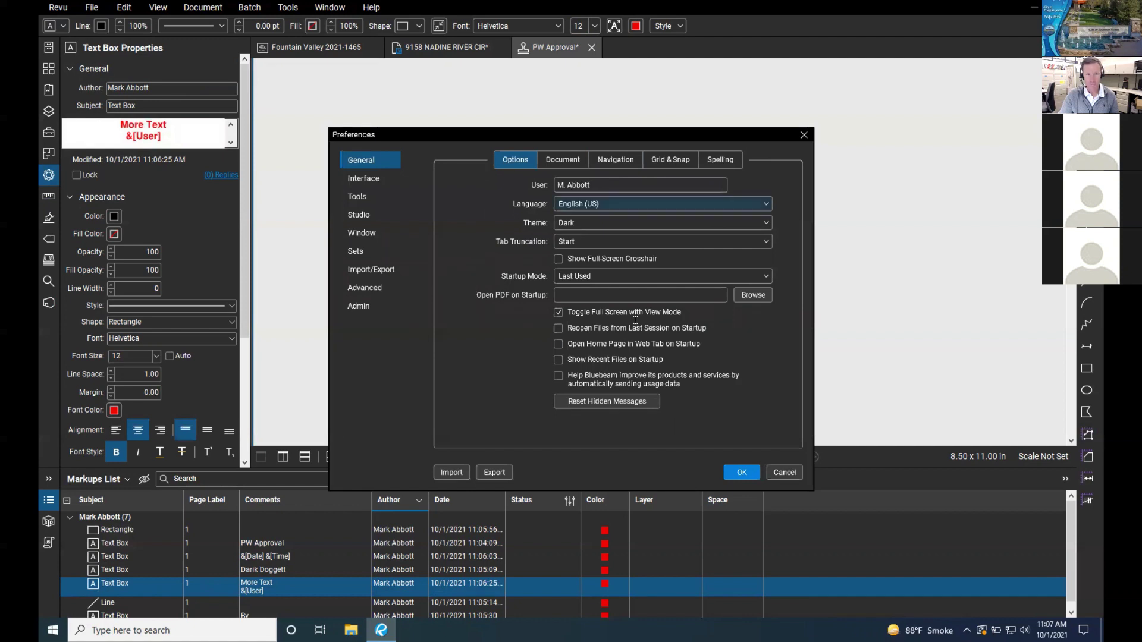
{"action": "left_click", "coordinate": [782, 473]}
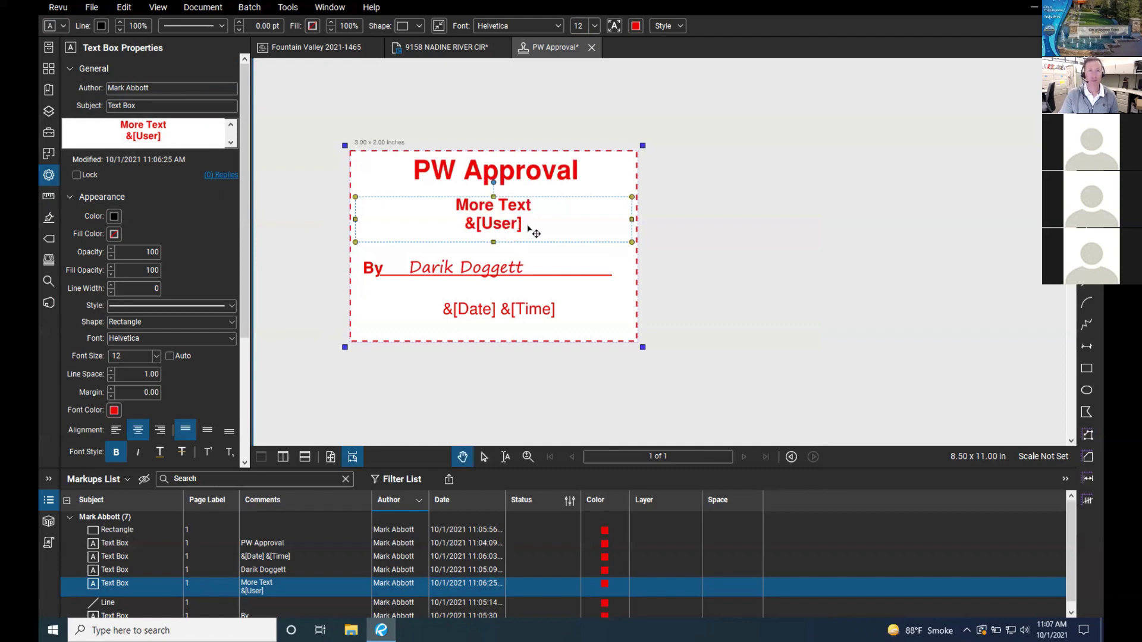
Step: Lower the date and time line and delete the script signature text box
{"action": "double_click", "coordinate": [533, 230]}
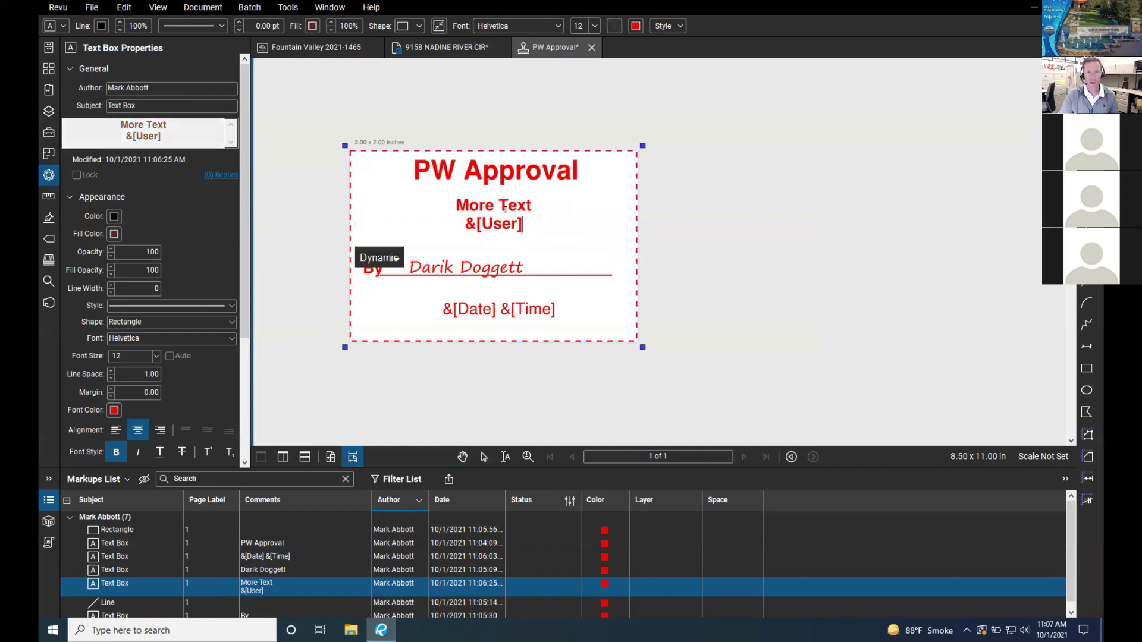
{"action": "left_click", "coordinate": [395, 258]}
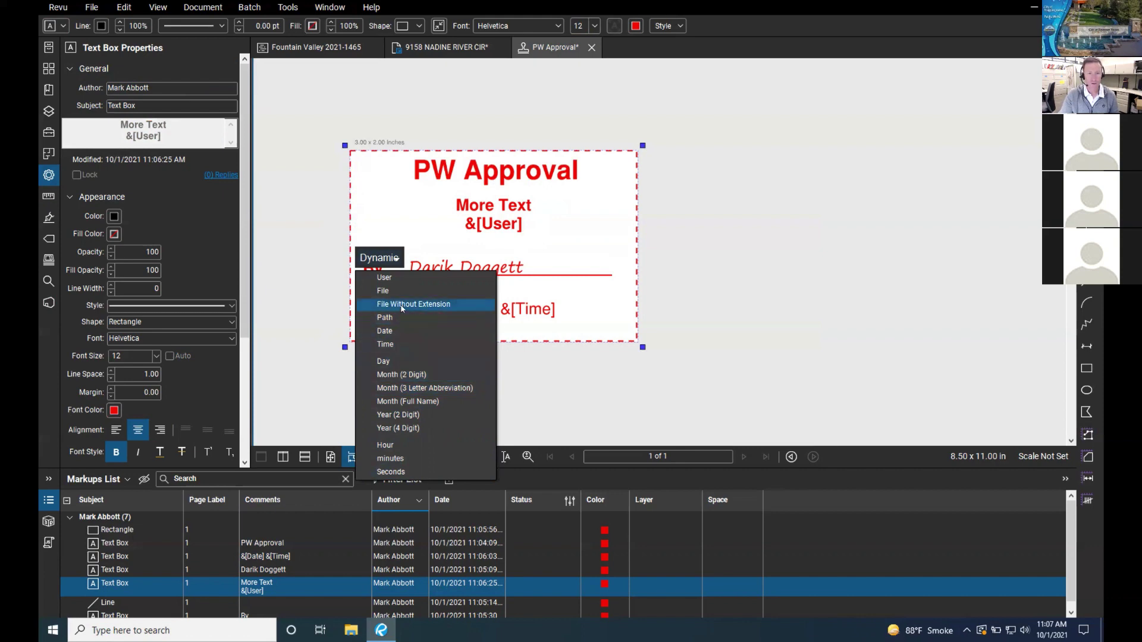
{"action": "key", "text": "Escape"}
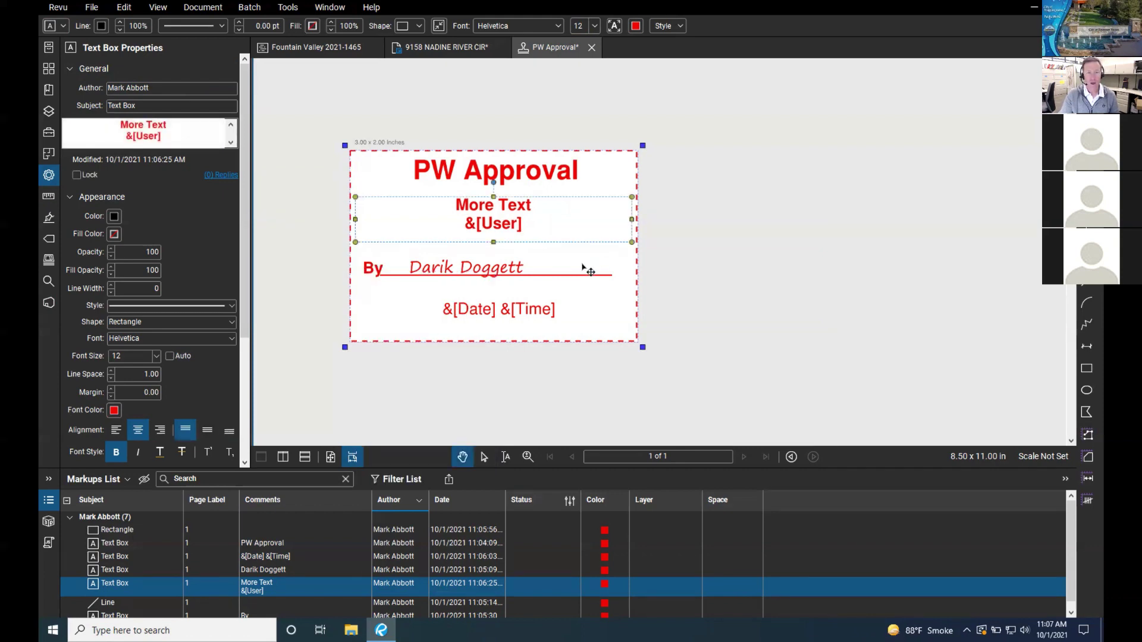
{"action": "left_click_drag", "start_coordinate": [521, 309], "coordinate": [521, 329]}
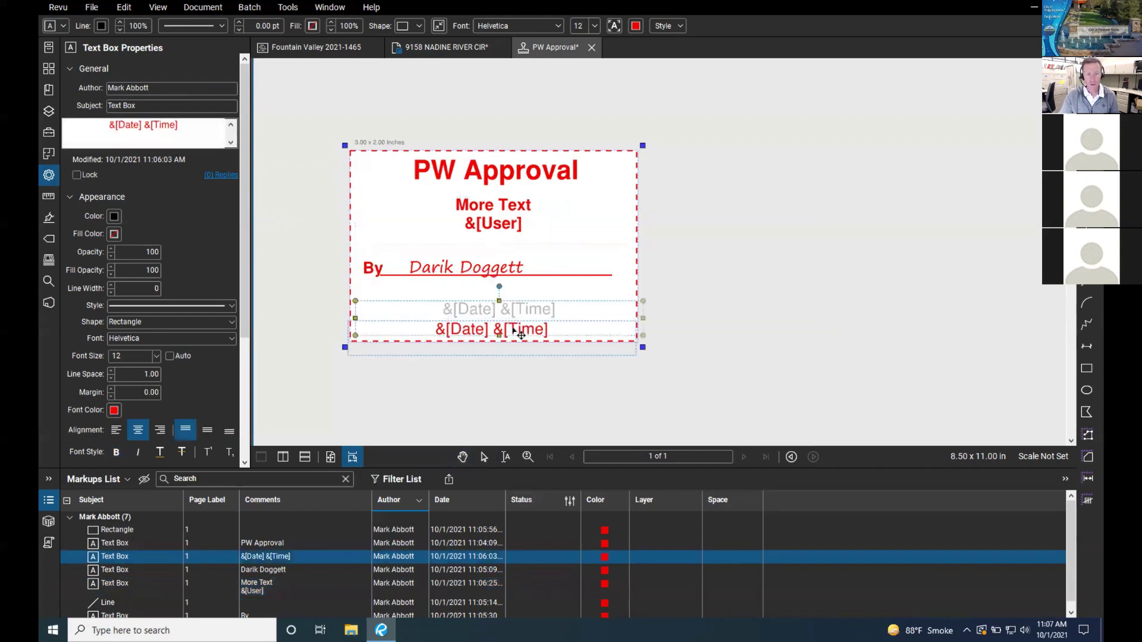
{"action": "left_click", "coordinate": [521, 277]}
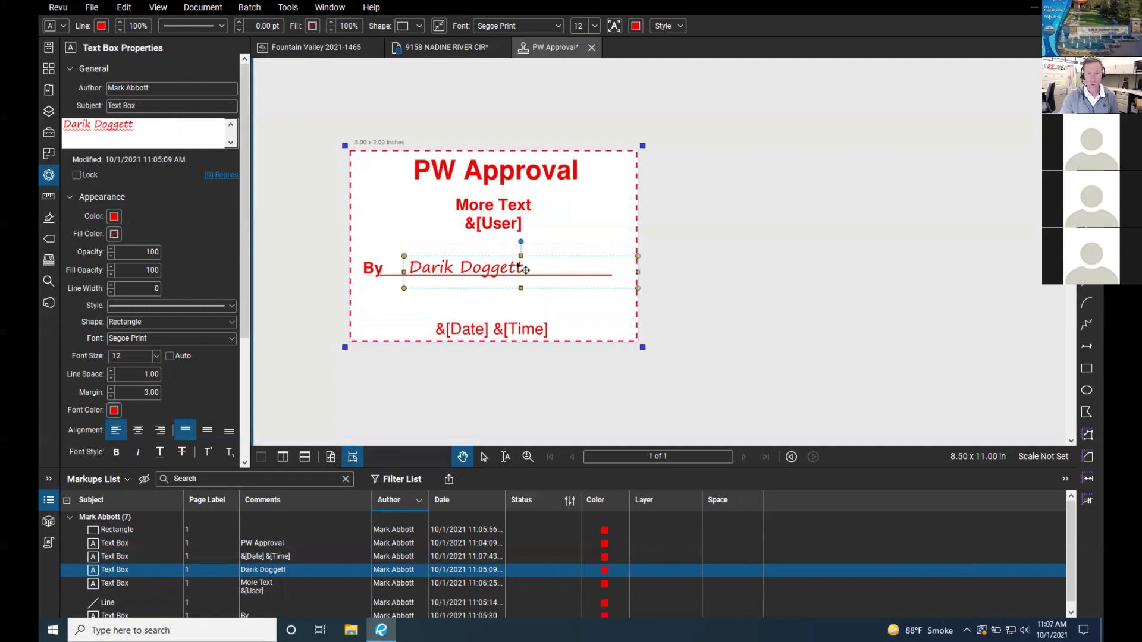
{"action": "right_click", "coordinate": [518, 264]}
{"action": "left_click", "coordinate": [552, 324]}
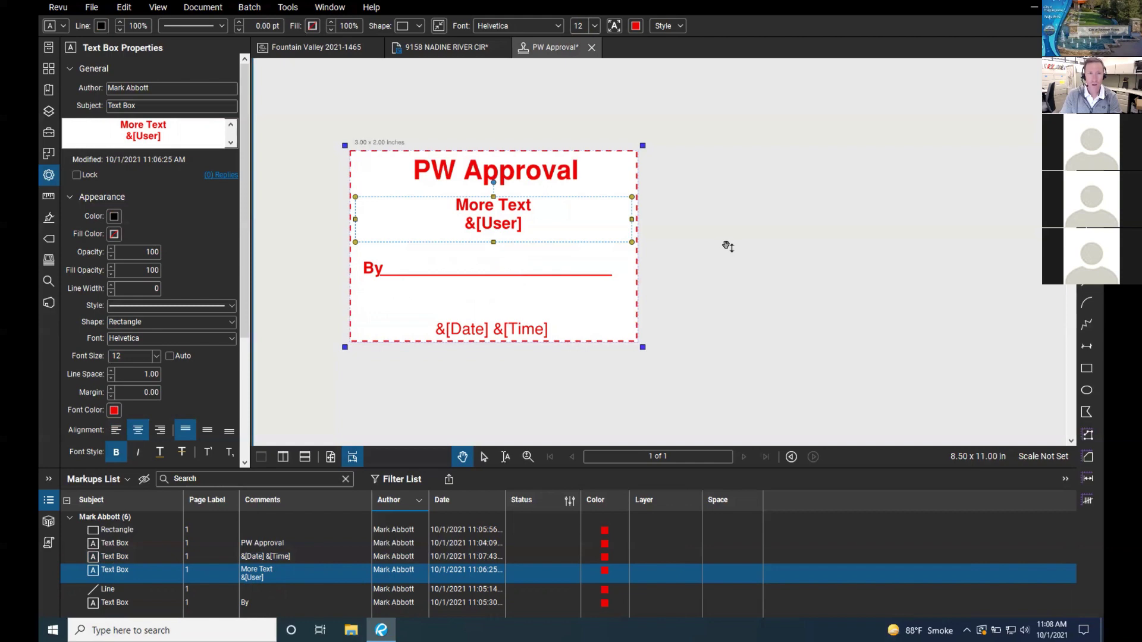
{"action": "key", "text": "ctrl+Left"}
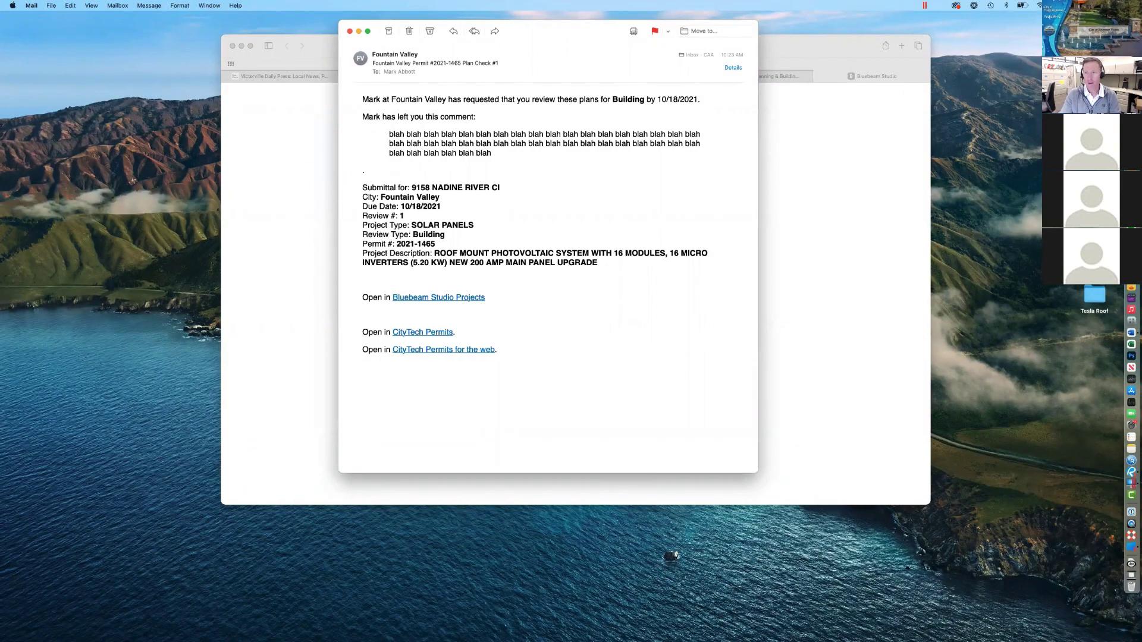
Step: Open signature.jpg from Misc. > Images in Preview and enlarge its window
{"action": "key", "text": "super+Tab"}
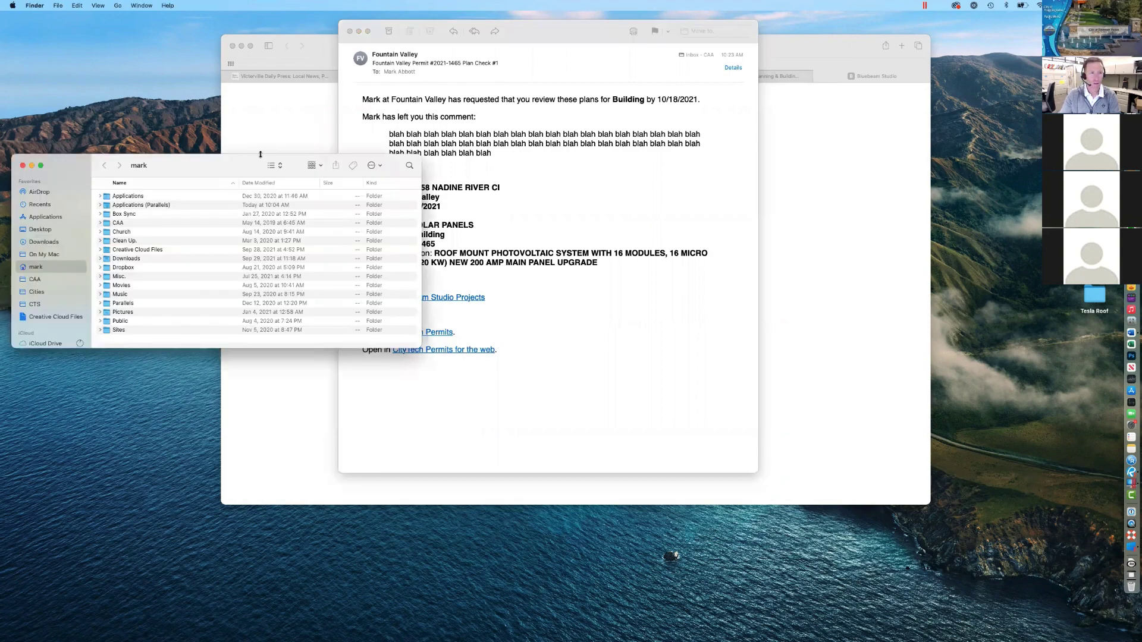
{"action": "left_click_drag", "start_coordinate": [259, 156], "coordinate": [515, 161]}
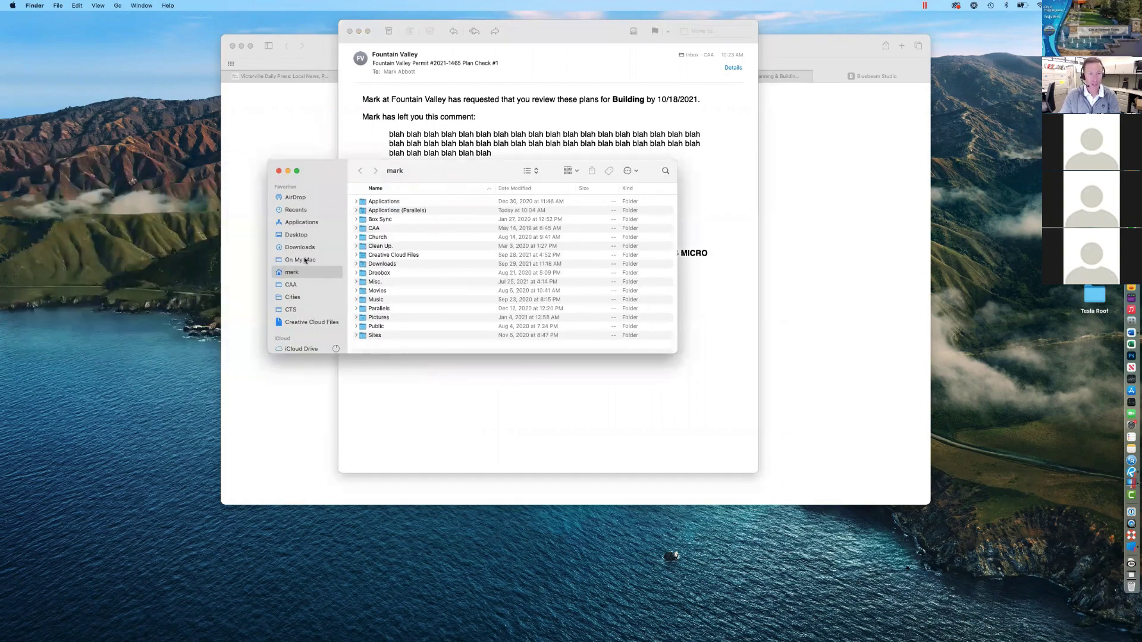
{"action": "double_click", "coordinate": [377, 286]}
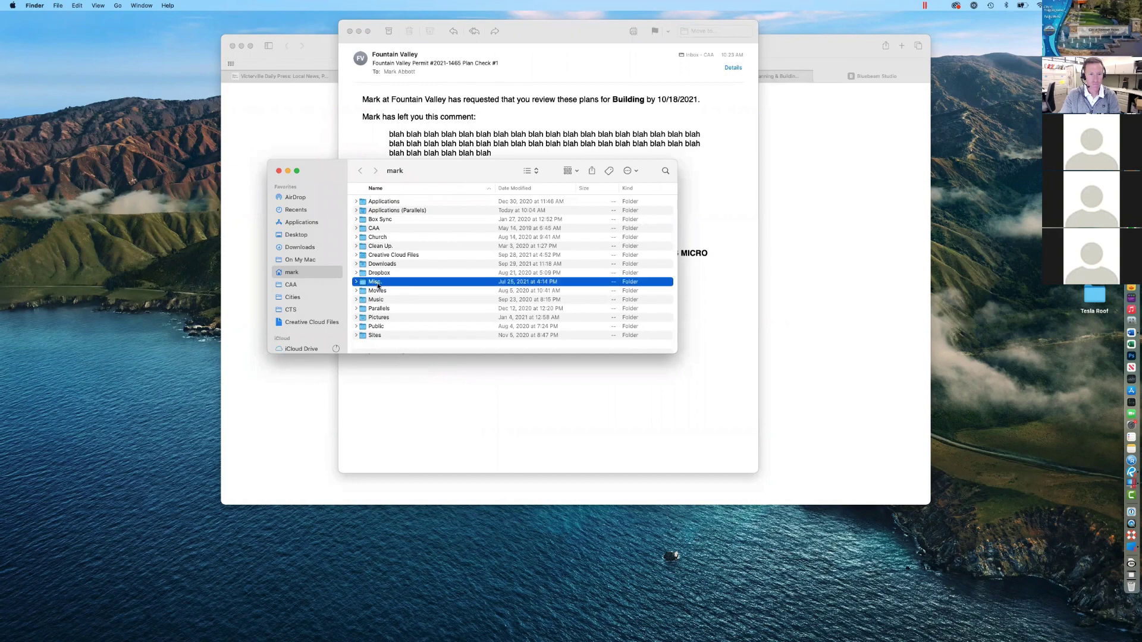
{"action": "scroll", "coordinate": [377, 259], "scroll_direction": "up", "scroll_amount": 3}
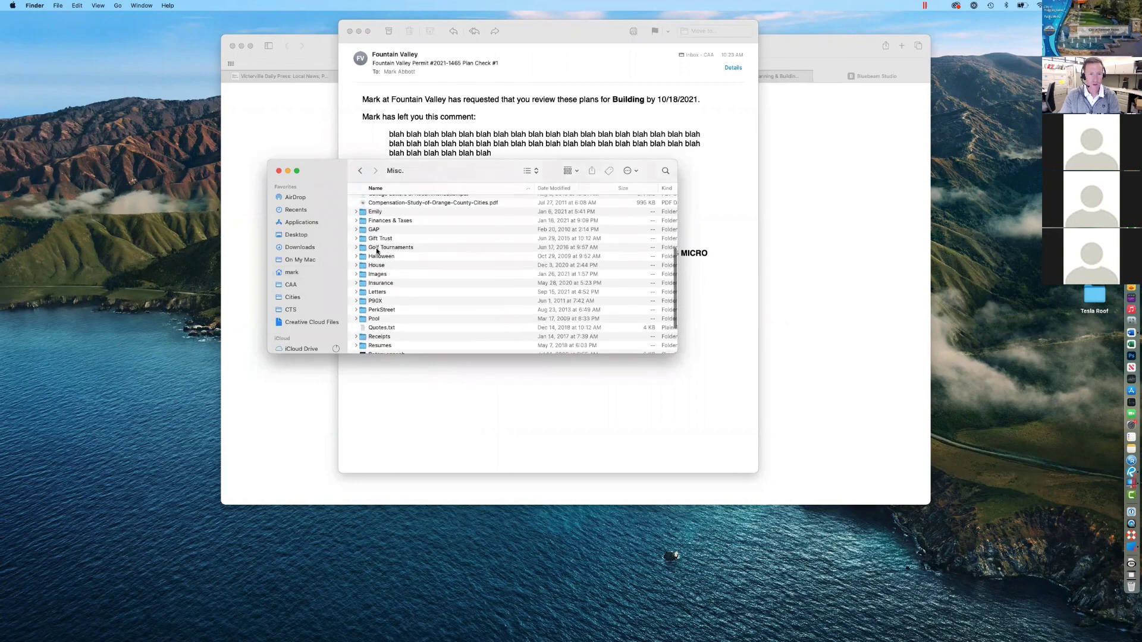
{"action": "double_click", "coordinate": [377, 275]}
{"action": "scroll", "coordinate": [380, 283], "scroll_direction": "down", "scroll_amount": 5}
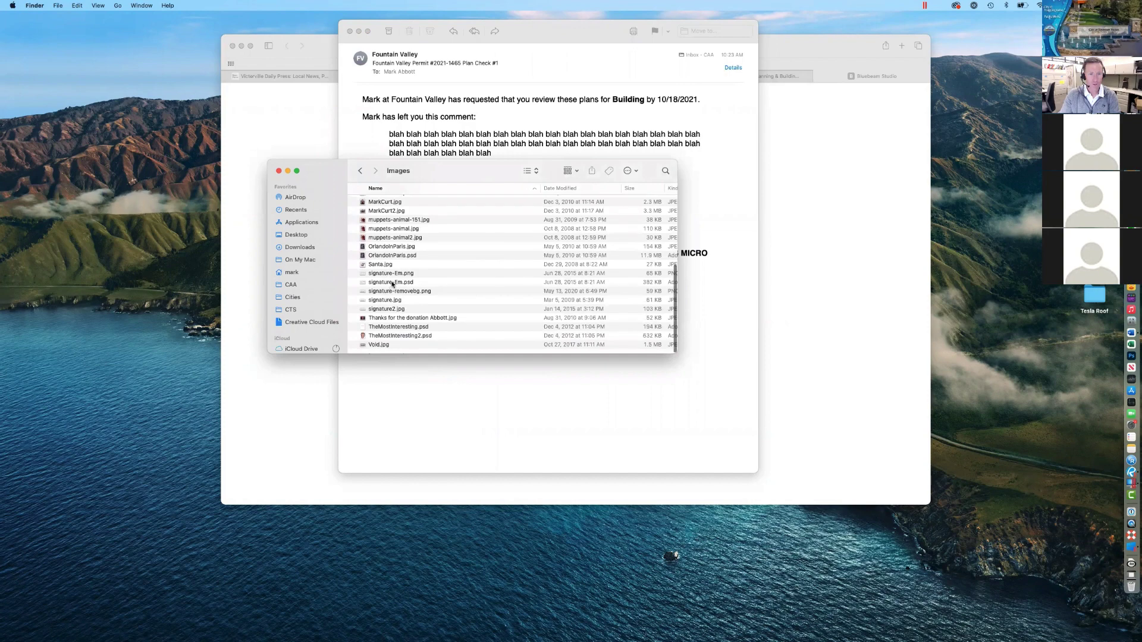
{"action": "left_click", "coordinate": [387, 301]}
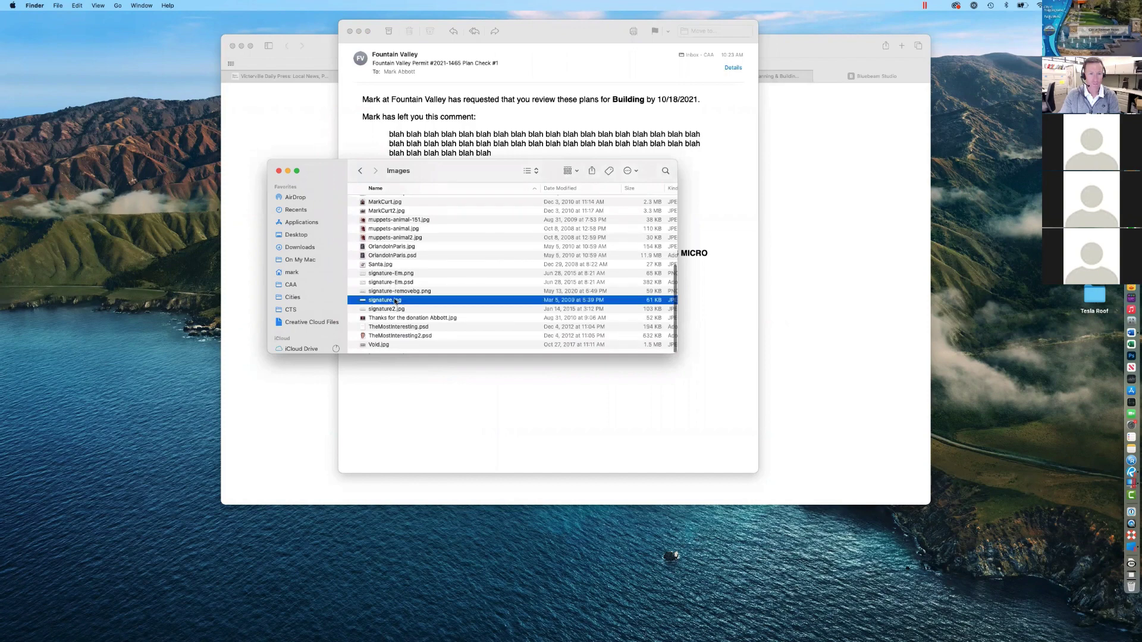
{"action": "double_click", "coordinate": [395, 301]}
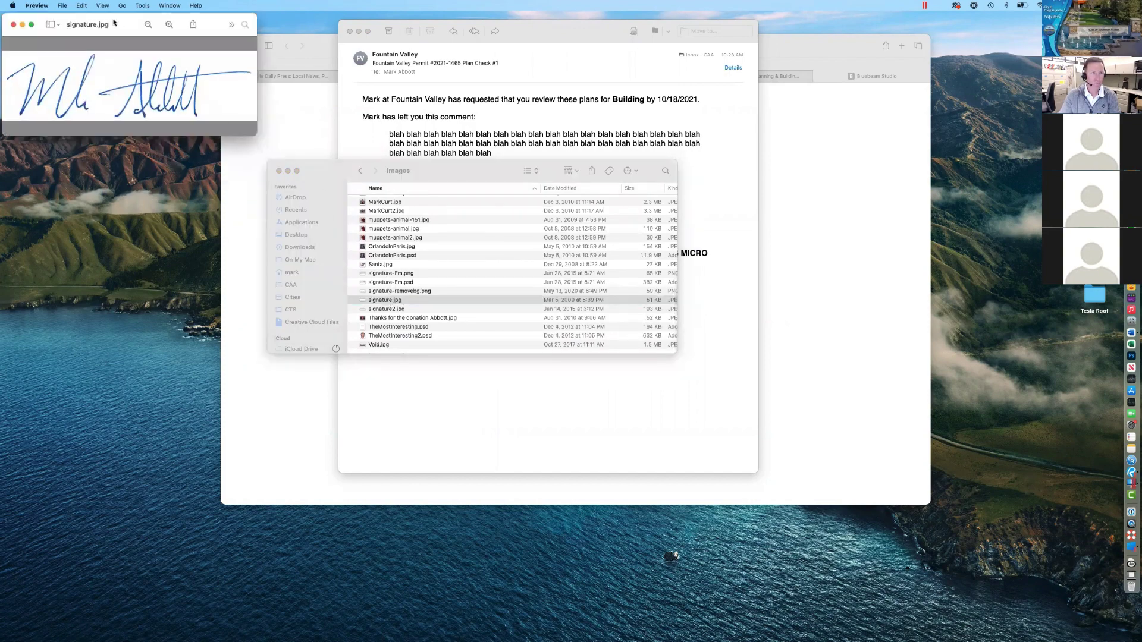
{"action": "left_click_drag", "start_coordinate": [114, 23], "coordinate": [368, 143]}
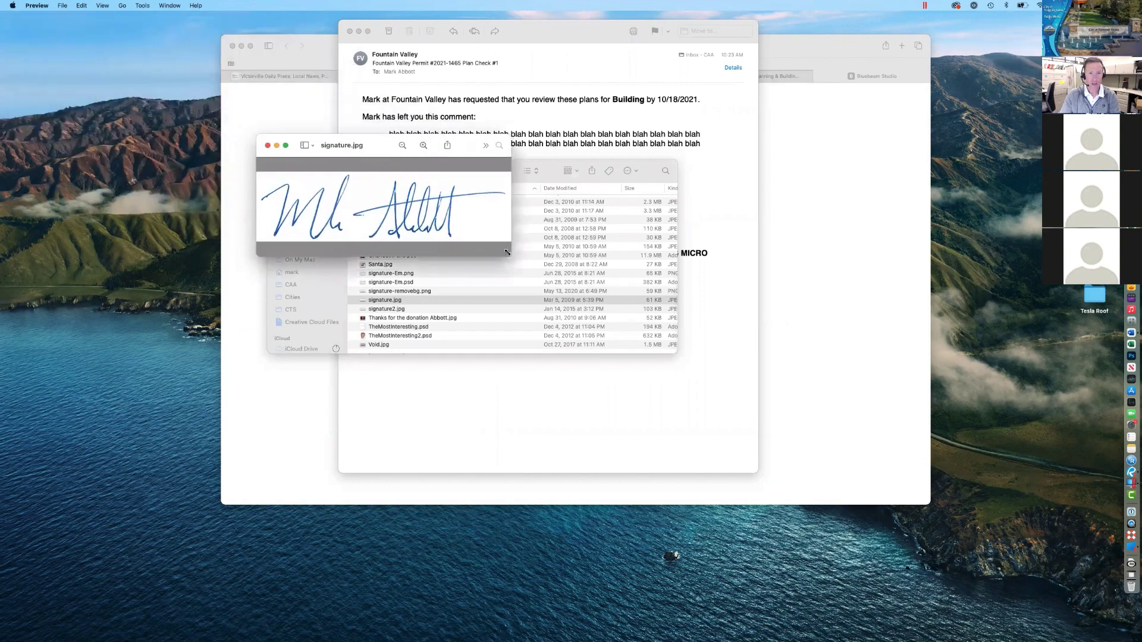
{"action": "left_click_drag", "start_coordinate": [507, 252], "coordinate": [594, 281]}
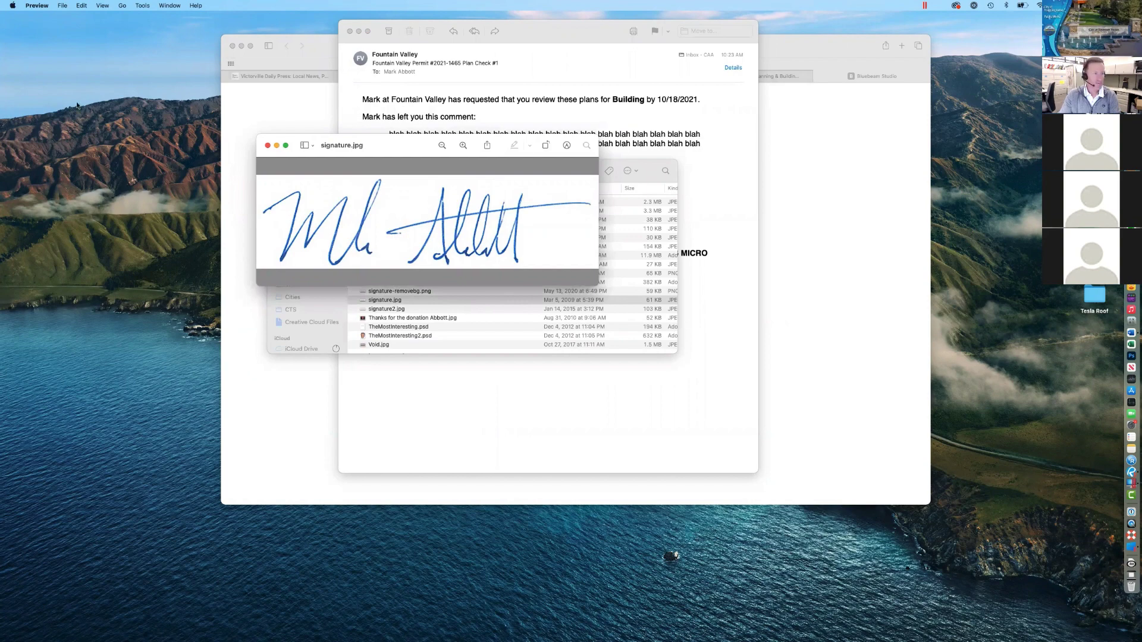
Step: Load remove.bg in a new Safari tab
{"action": "left_click", "coordinate": [877, 76]}
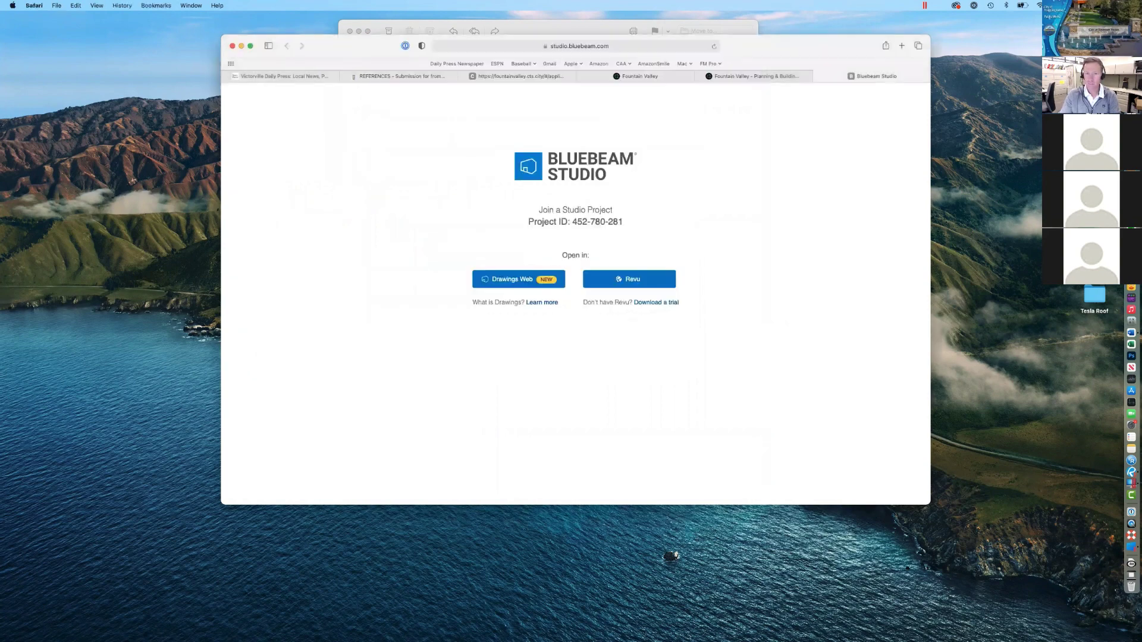
{"action": "key", "text": "super+t"}
{"action": "type", "text": "remove.bg"}
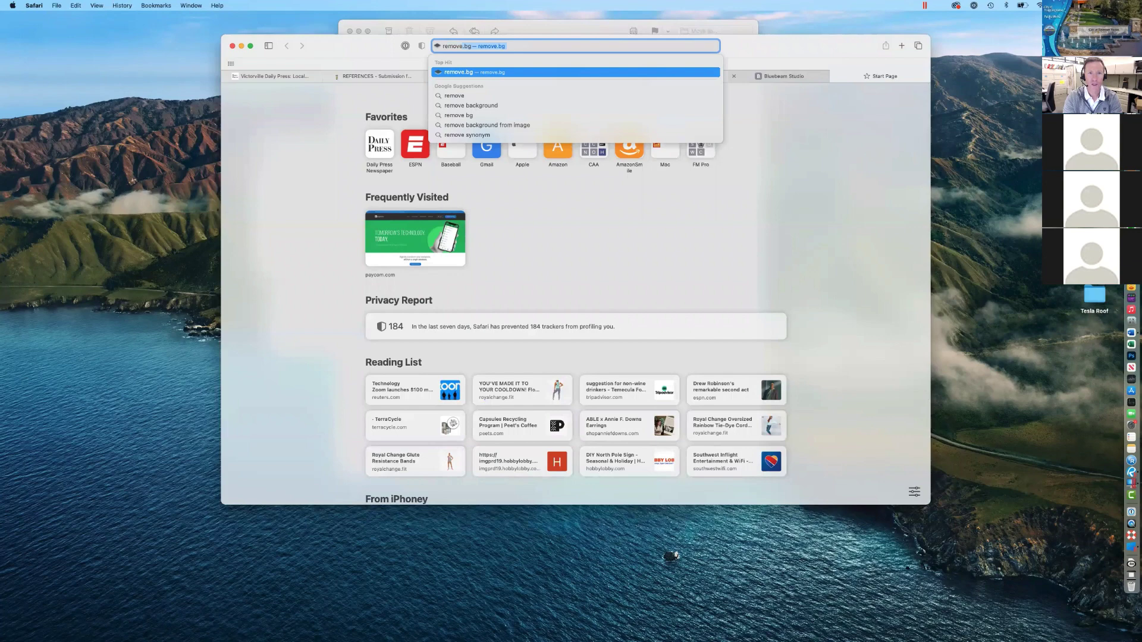
{"action": "key", "text": "Return"}
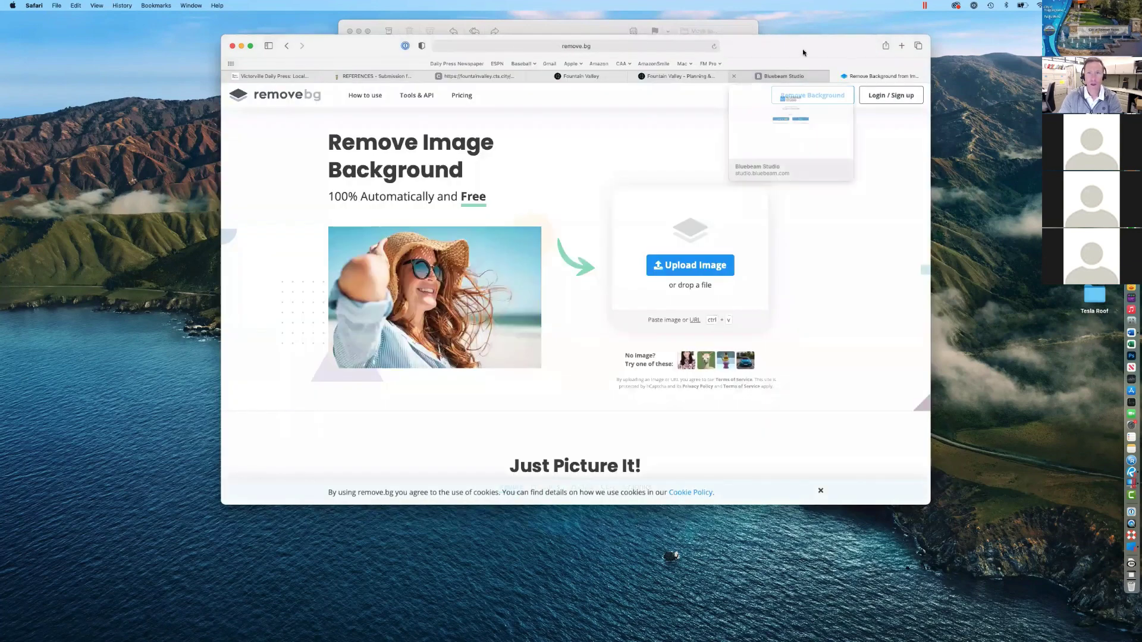
{"action": "left_click_drag", "start_coordinate": [789, 63], "coordinate": [689, 197]}
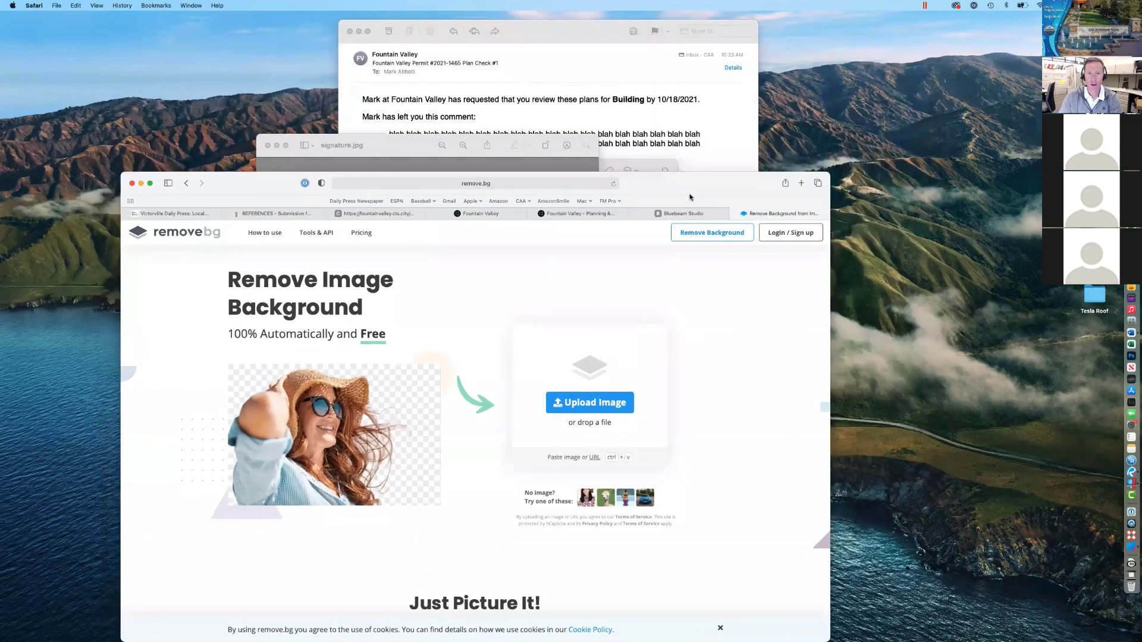
Step: Open signature-removebg.png from the Images folder in Preview, centred and enlarged
{"action": "left_click", "coordinate": [473, 164]}
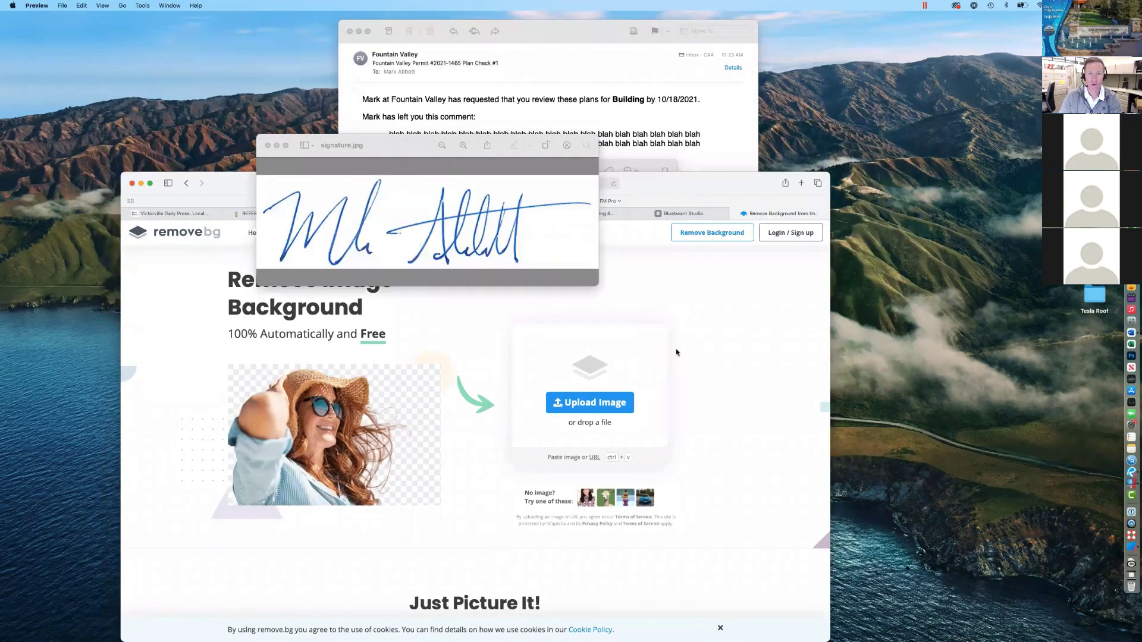
{"action": "left_click", "coordinate": [694, 350]}
{"action": "scroll", "coordinate": [596, 280], "scroll_direction": "down", "scroll_amount": 3}
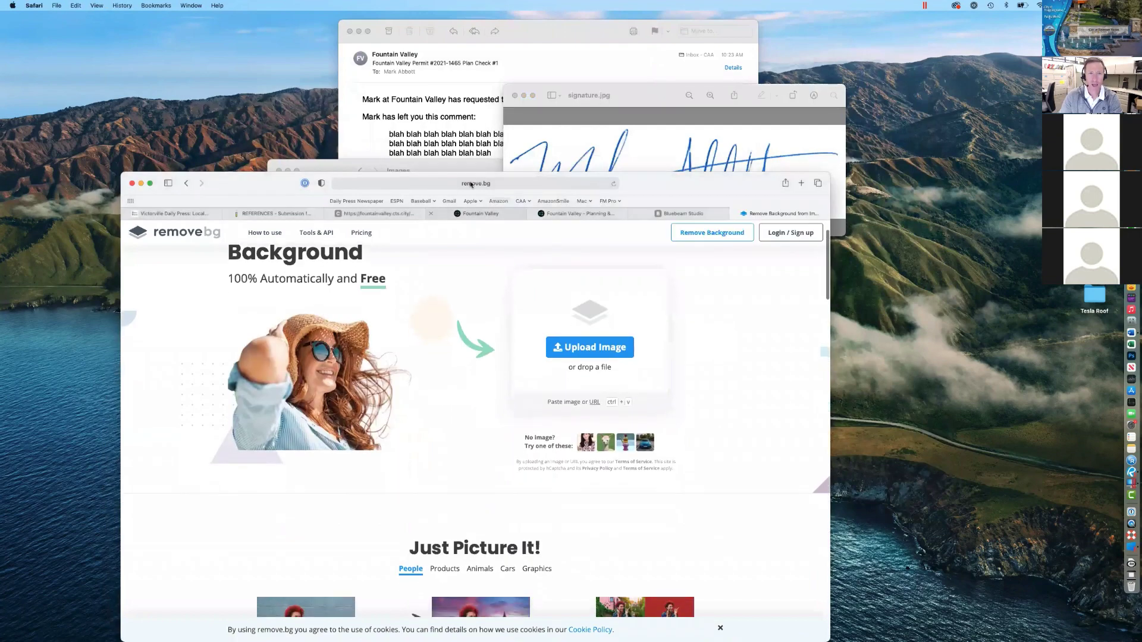
{"action": "left_click", "coordinate": [459, 166]}
{"action": "double_click", "coordinate": [409, 291]}
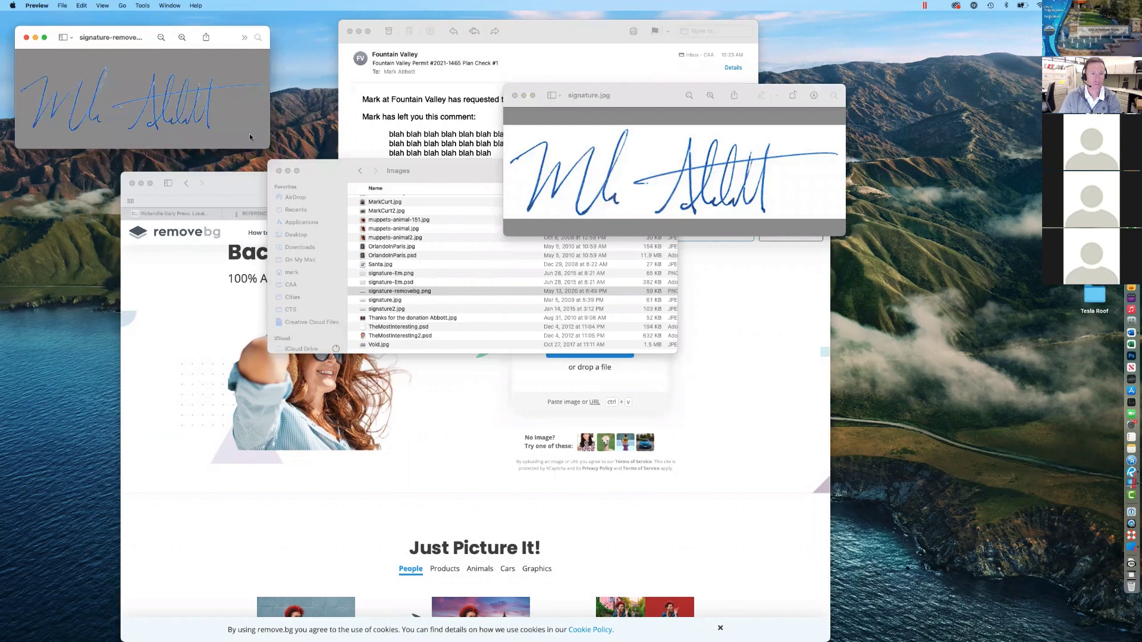
{"action": "left_click_drag", "start_coordinate": [136, 41], "coordinate": [319, 78]}
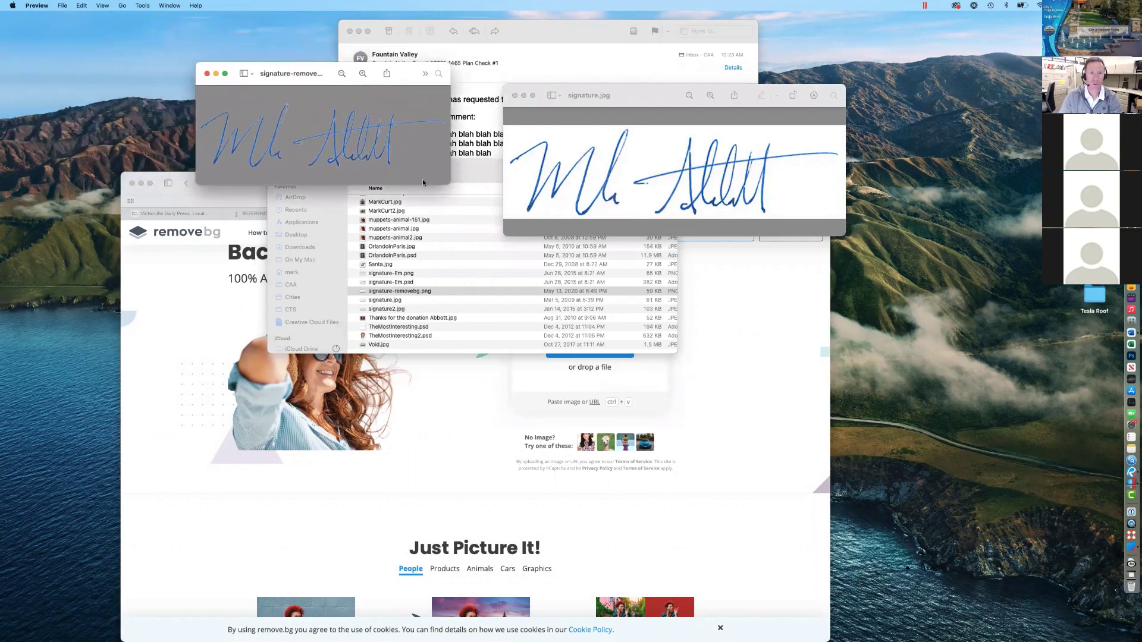
{"action": "left_click_drag", "start_coordinate": [452, 185], "coordinate": [550, 248]}
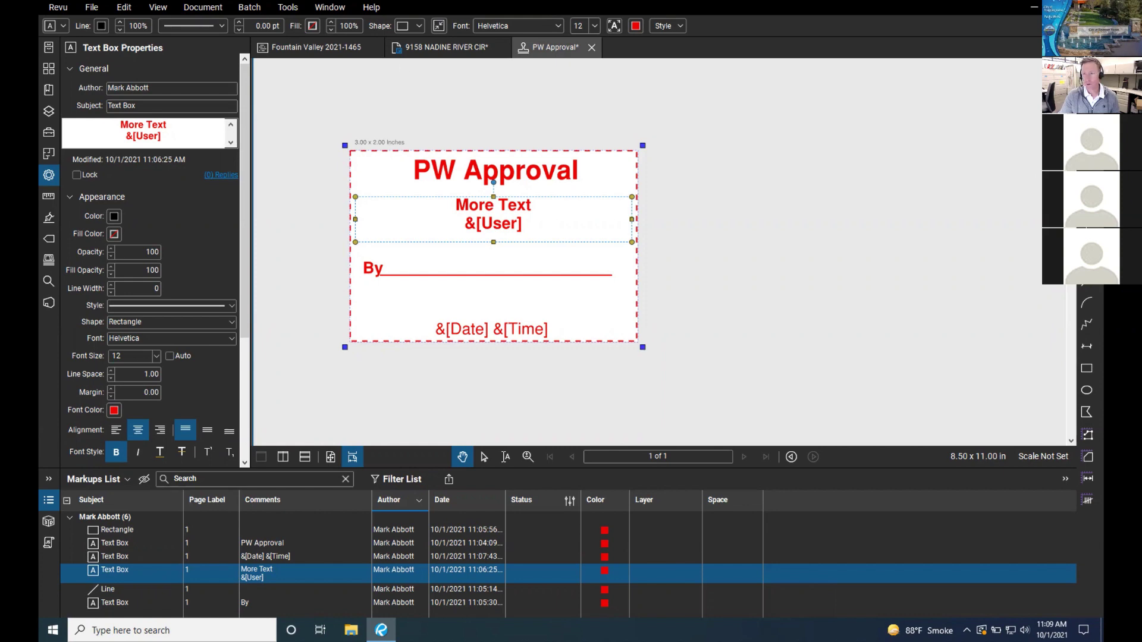
Step: Insert the signature-removebg image onto the PW Approval stamp page with Ctrl+Shift+I
{"action": "left_click", "coordinate": [464, 255]}
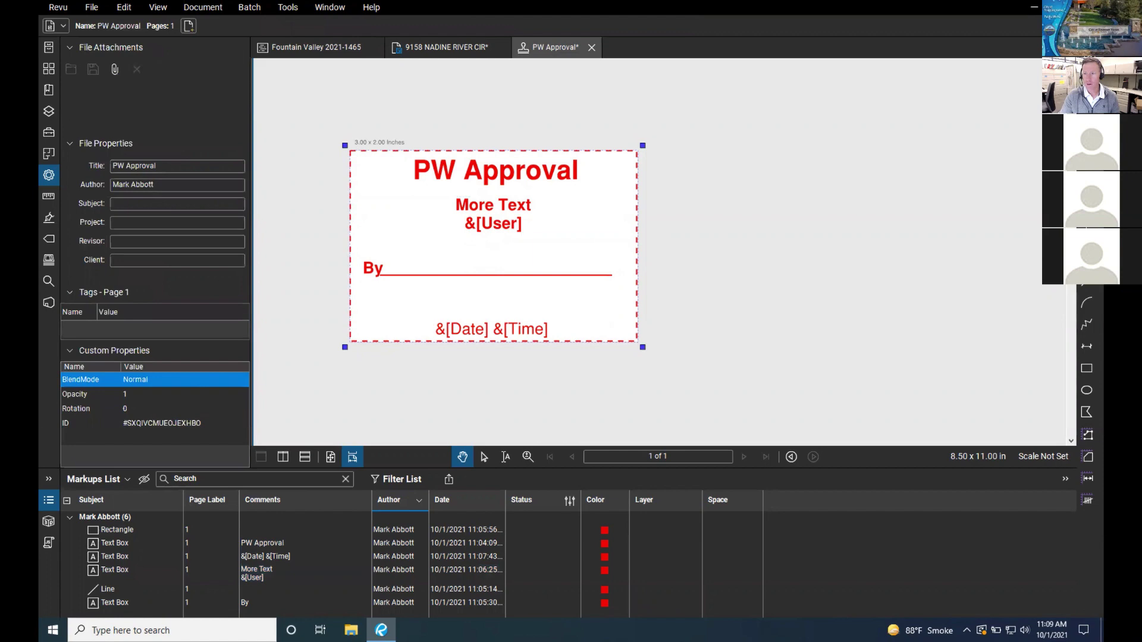
{"action": "key", "text": "ctrl+shift+i"}
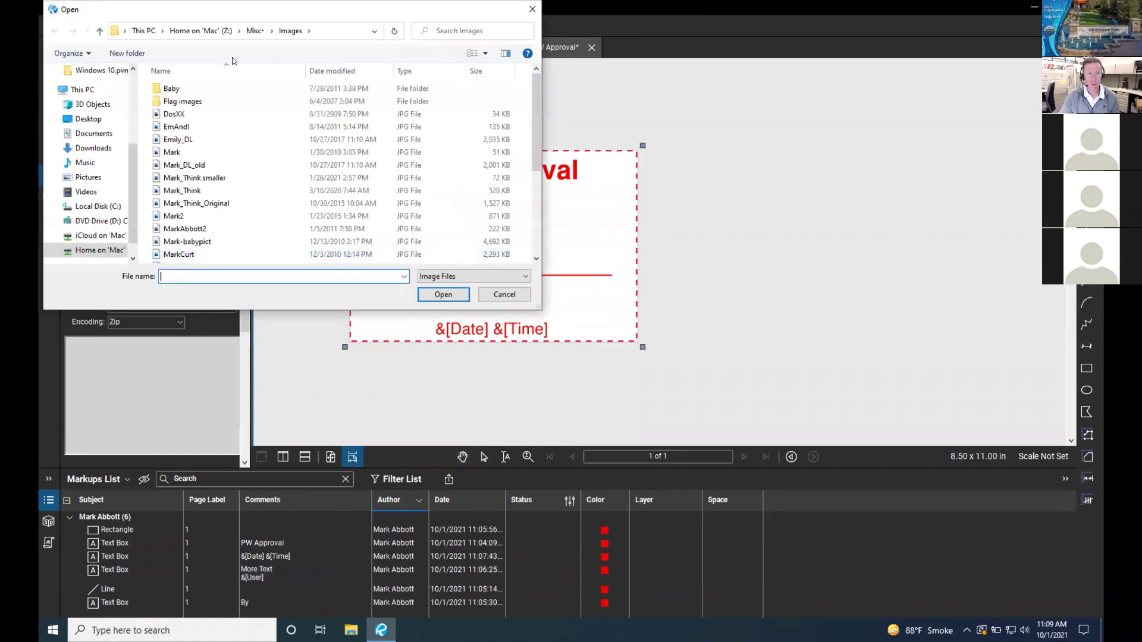
{"action": "left_click_drag", "start_coordinate": [187, 12], "coordinate": [389, 55]}
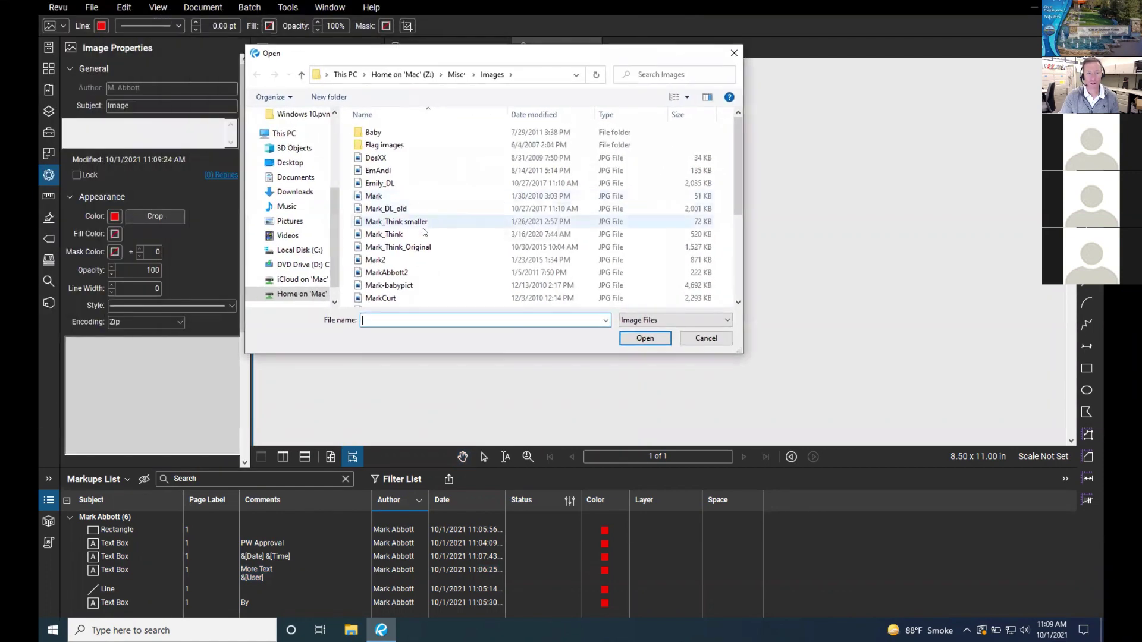
{"action": "scroll", "coordinate": [425, 259], "scroll_direction": "down", "scroll_amount": 4}
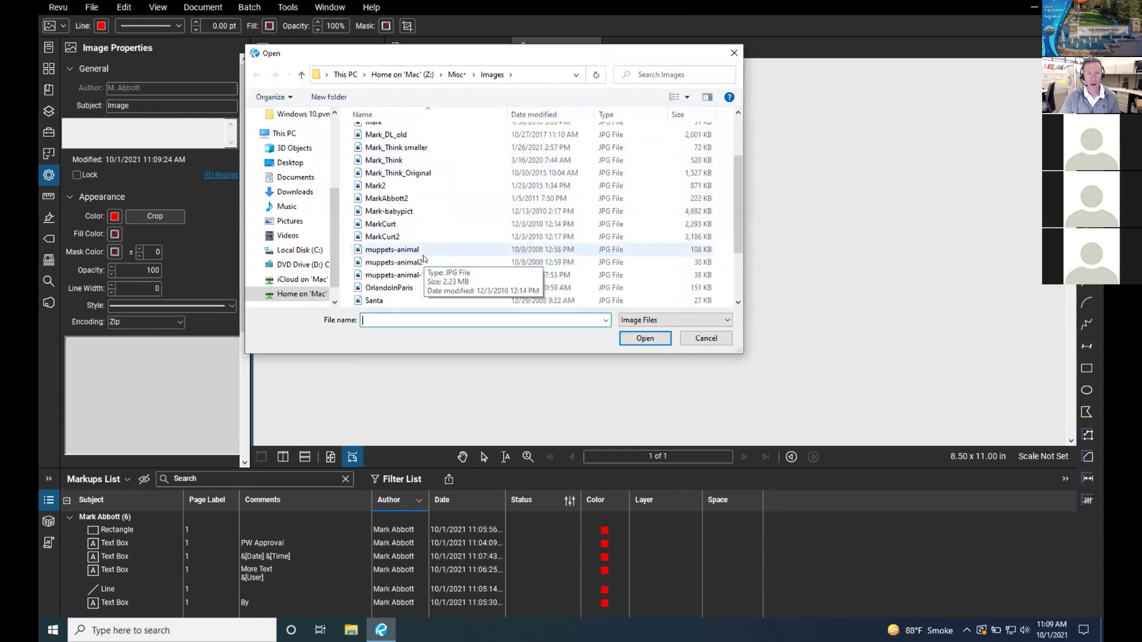
{"action": "double_click", "coordinate": [423, 276]}
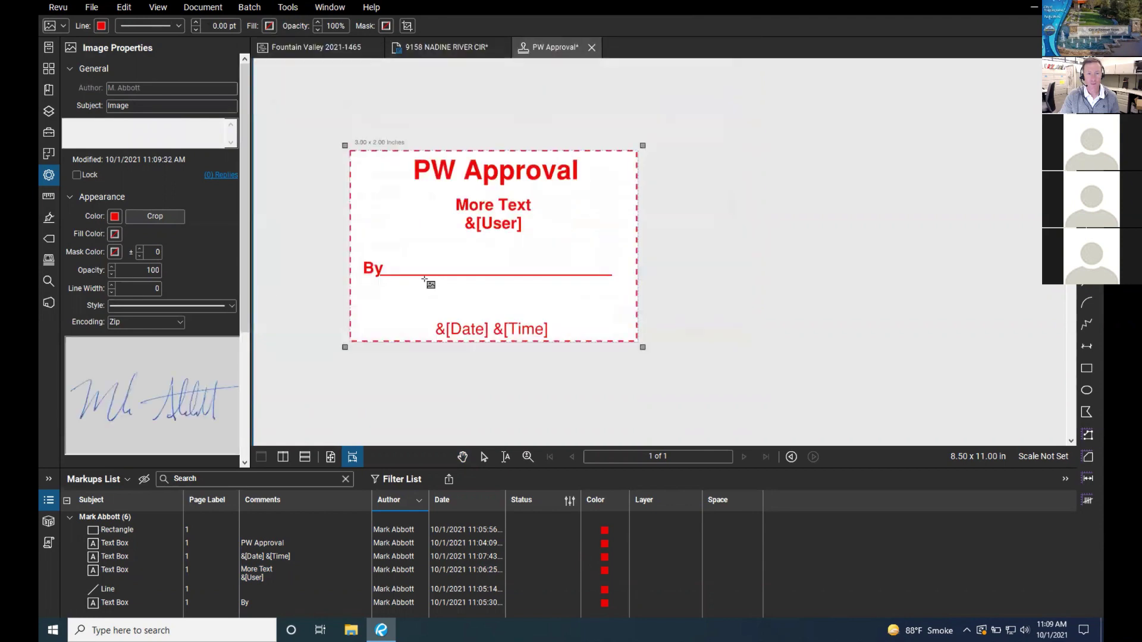
{"action": "left_click", "coordinate": [423, 243]}
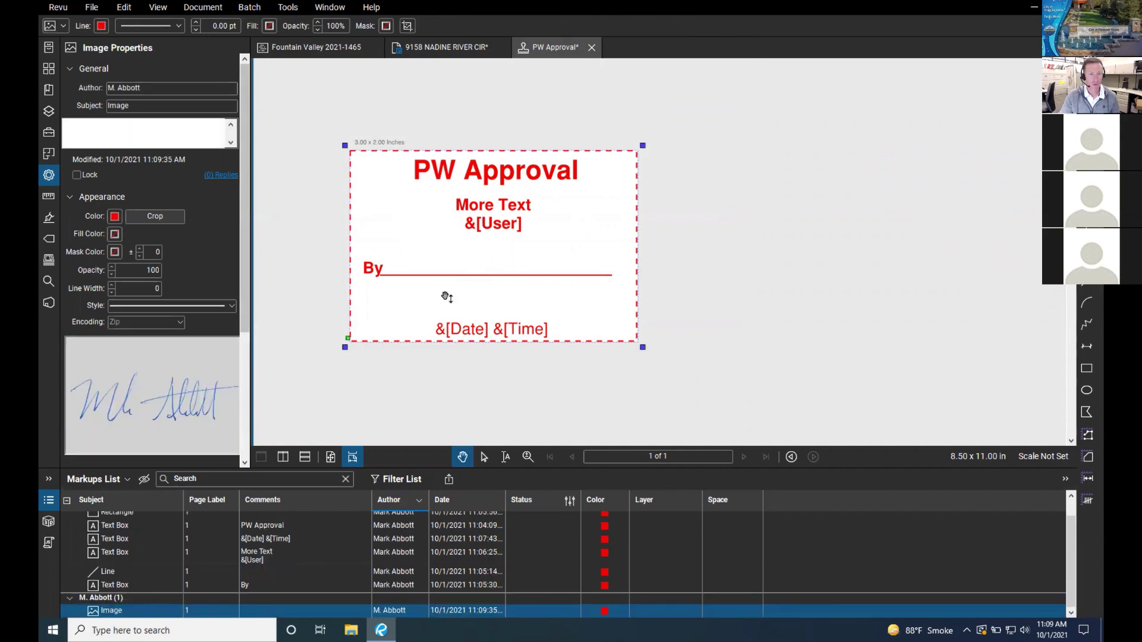
{"action": "left_click_drag", "start_coordinate": [414, 245], "coordinate": [415, 252]}
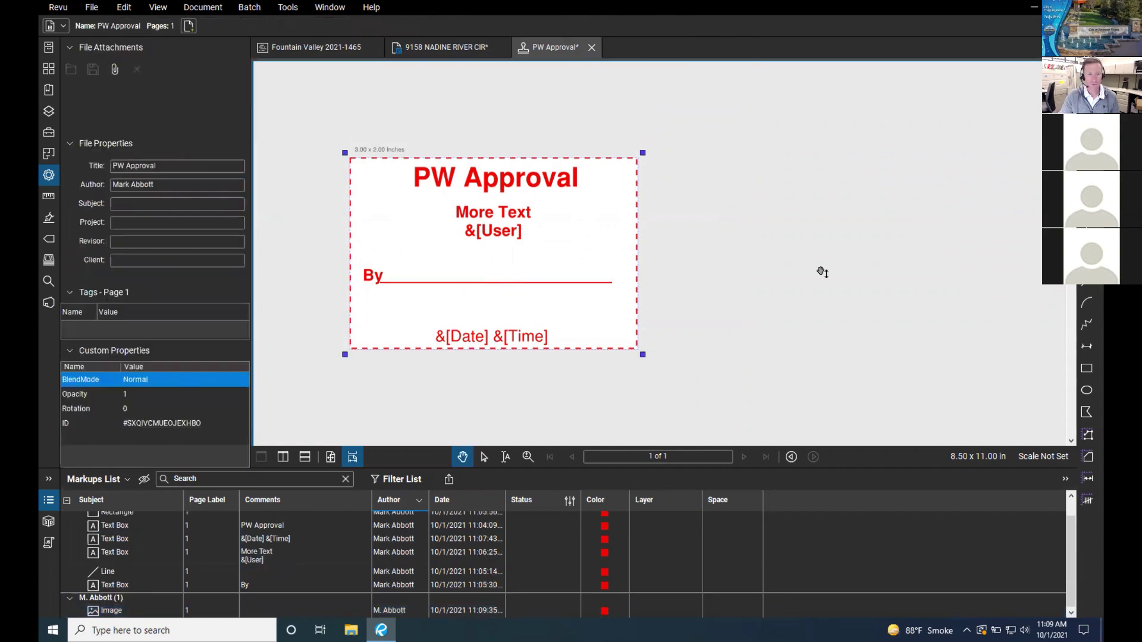
Step: Place the signature image again and position it over the By line
{"action": "double_click", "coordinate": [493, 341]}
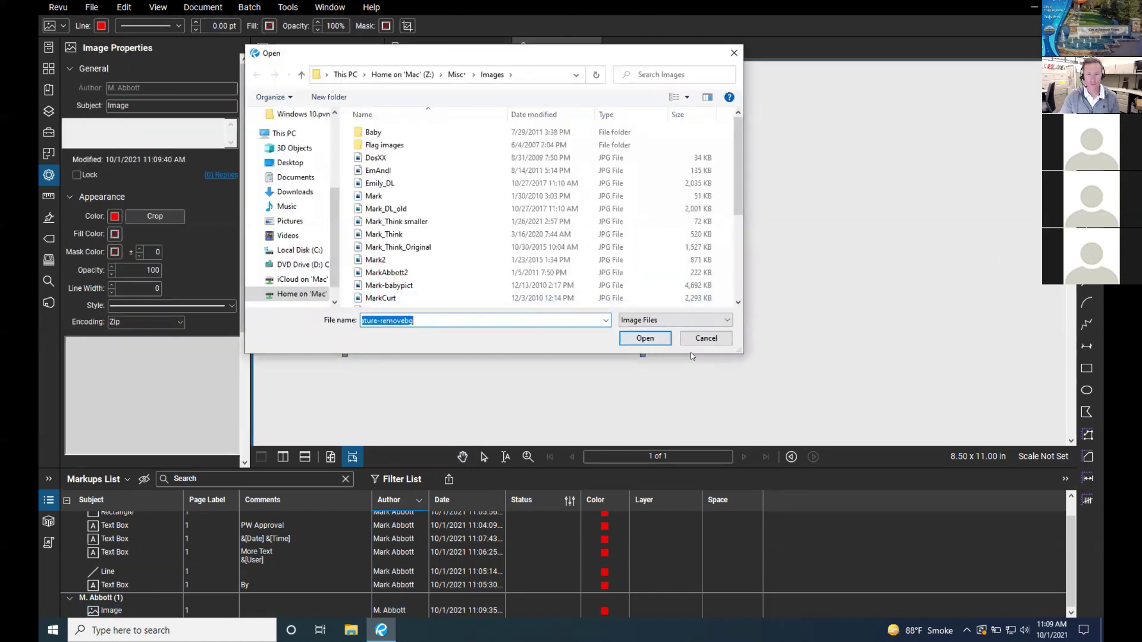
{"action": "left_click", "coordinate": [656, 340]}
{"action": "mouse_move", "coordinate": [424, 253]}
{"action": "left_mouse_down"}
{"action": "mouse_move", "coordinate": [622, 327]}
{"action": "mouse_move", "coordinate": [635, 302]}
{"action": "left_mouse_up"}
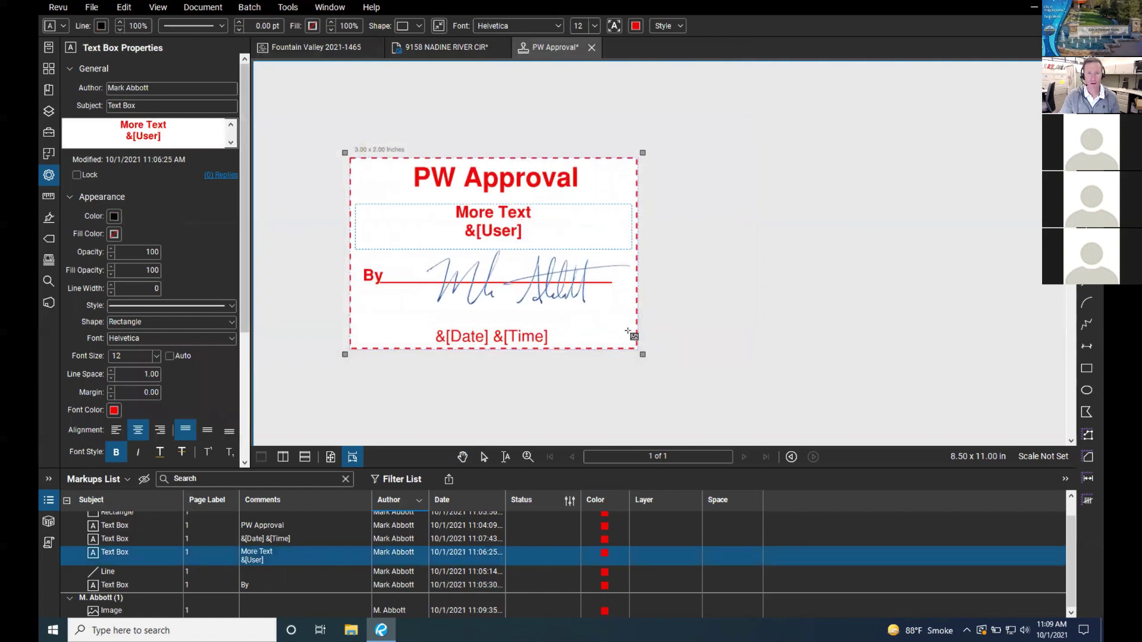
{"action": "left_click_drag", "start_coordinate": [527, 274], "coordinate": [498, 264]}
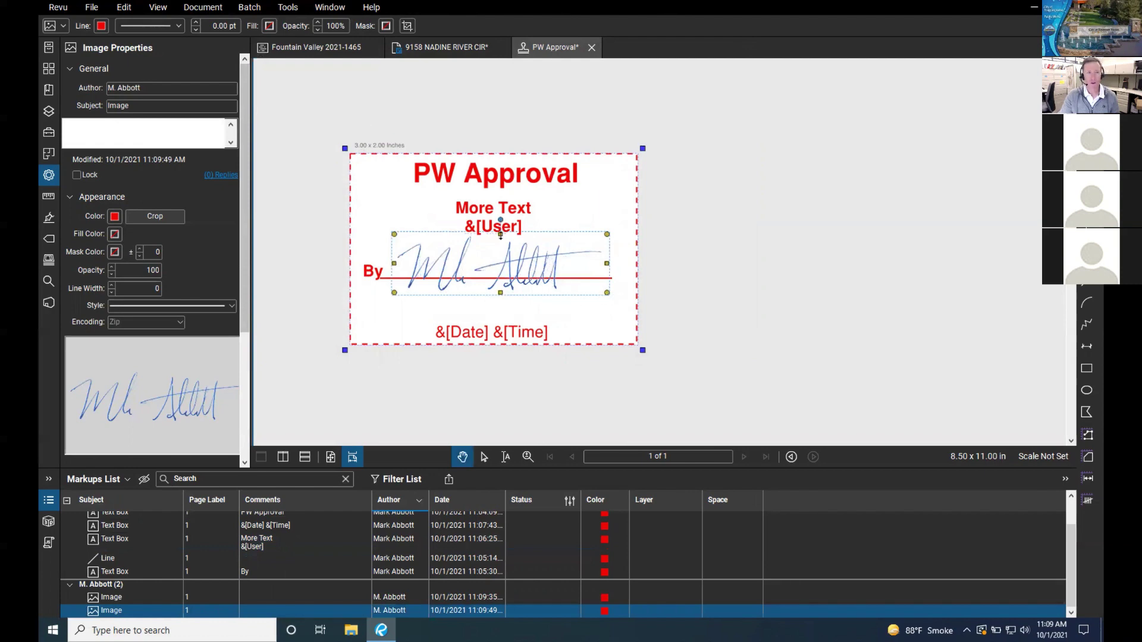
Step: Delete the placed signature image from the stamp
{"action": "right_click", "coordinate": [518, 260]}
{"action": "left_click", "coordinate": [552, 321]}
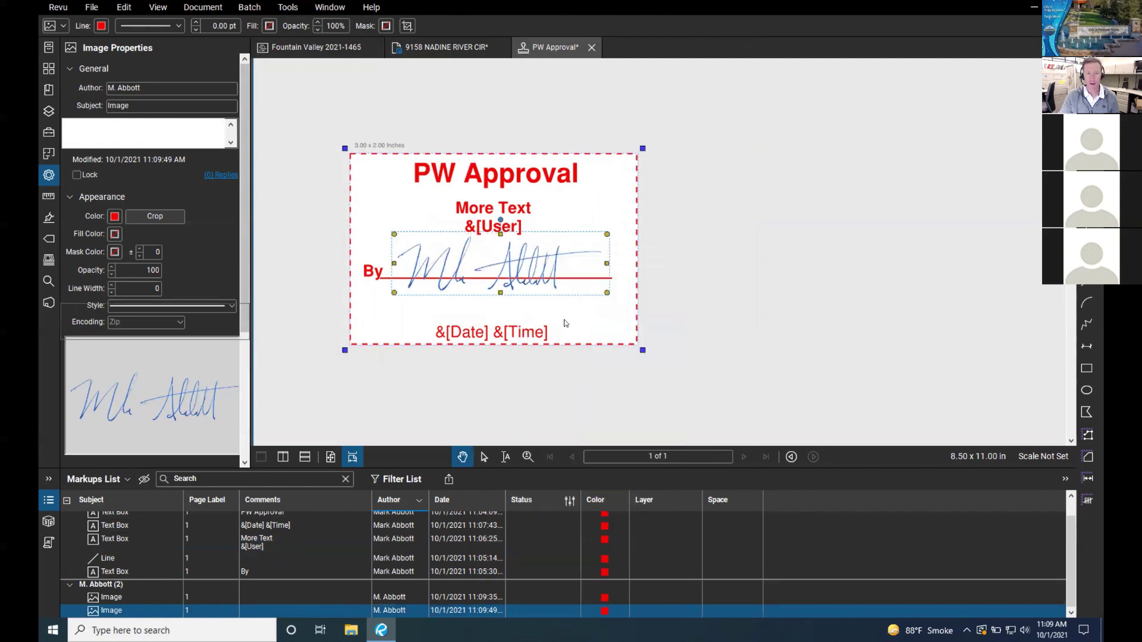
{"action": "left_click", "coordinate": [286, 8]}
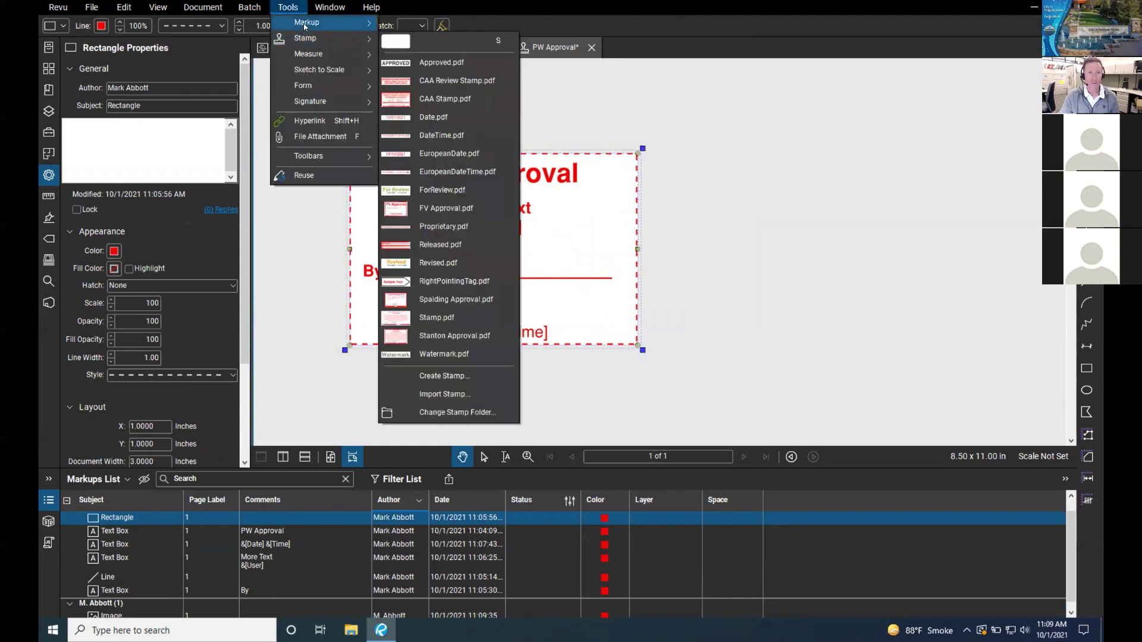
Step: Insert signature-removebg from Tools > Markup > Image > From File, sized across the By line
{"action": "mouse_move", "coordinate": [326, 24]}
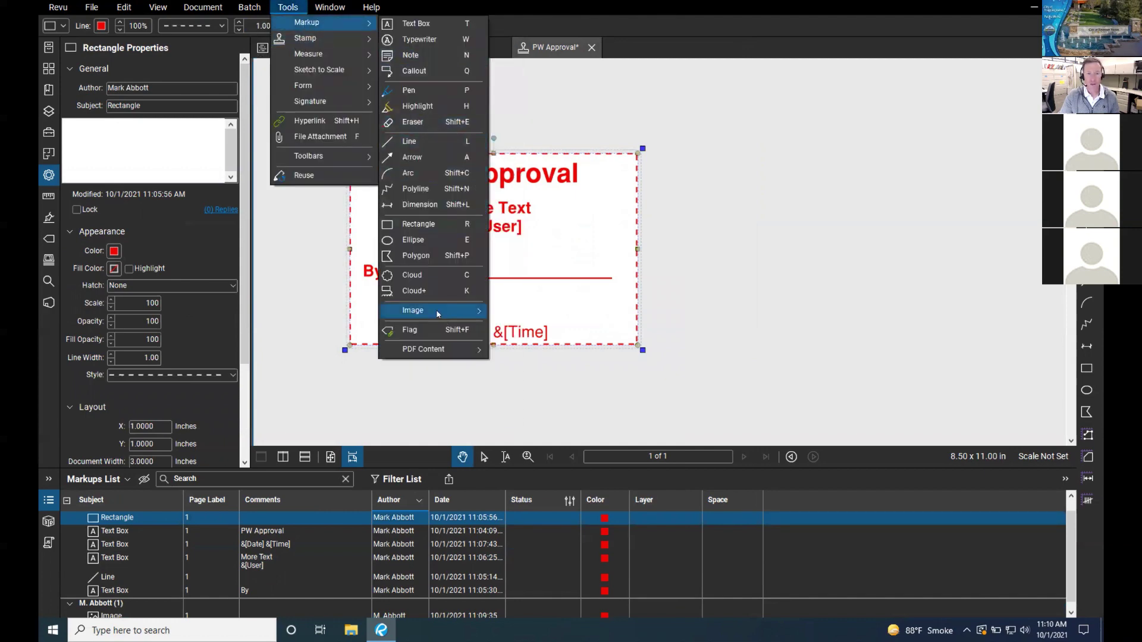
{"action": "mouse_move", "coordinate": [438, 310]}
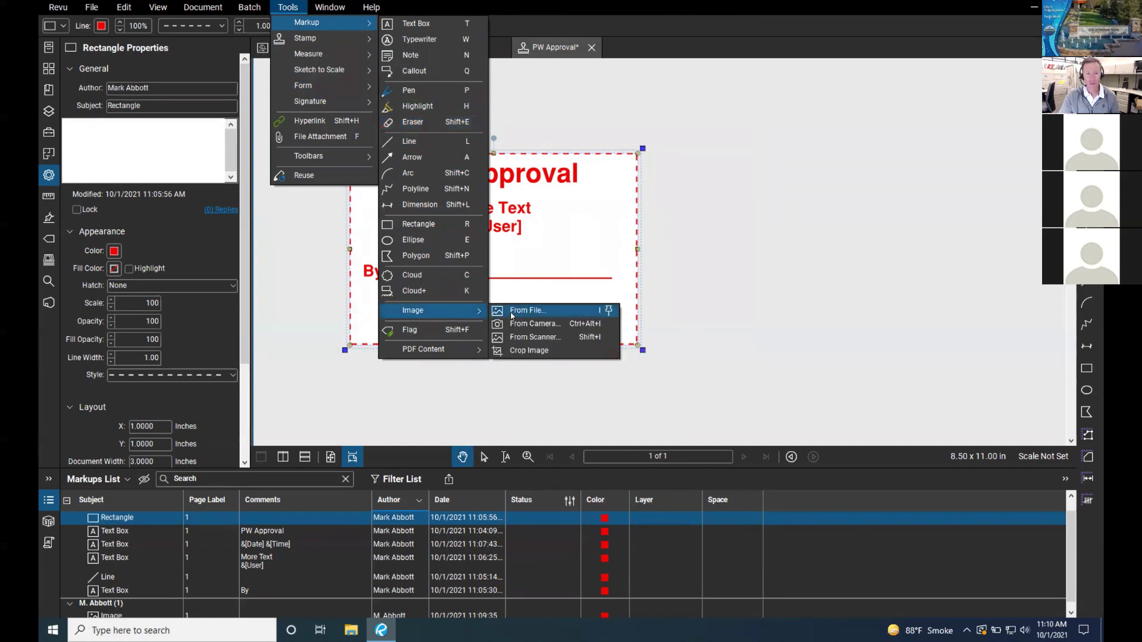
{"action": "left_click", "coordinate": [512, 316]}
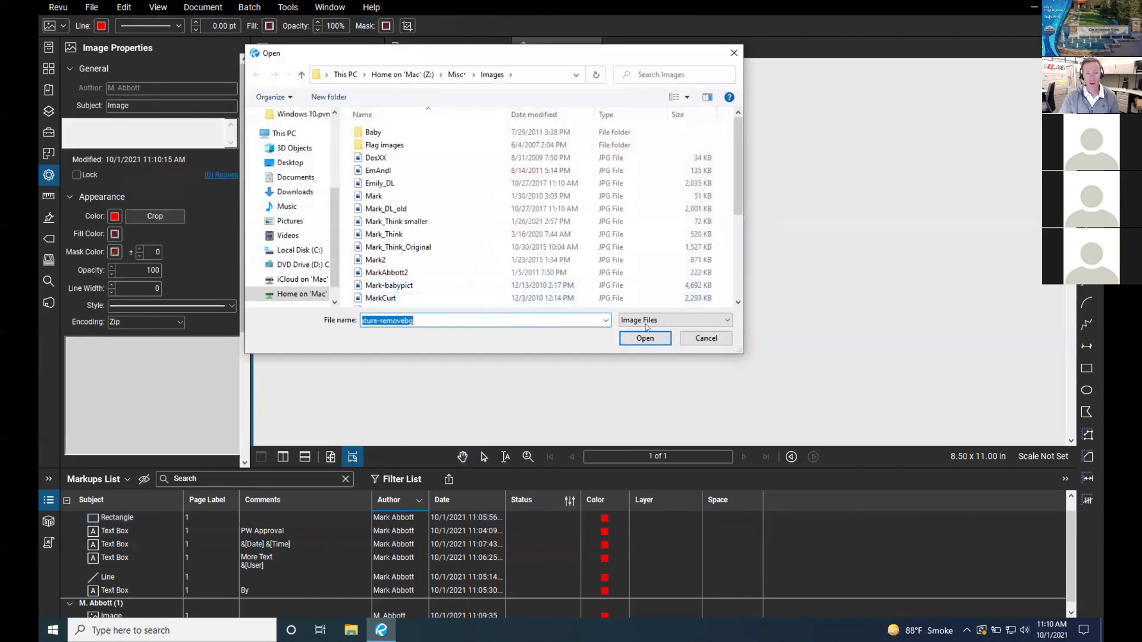
{"action": "left_click", "coordinate": [645, 338]}
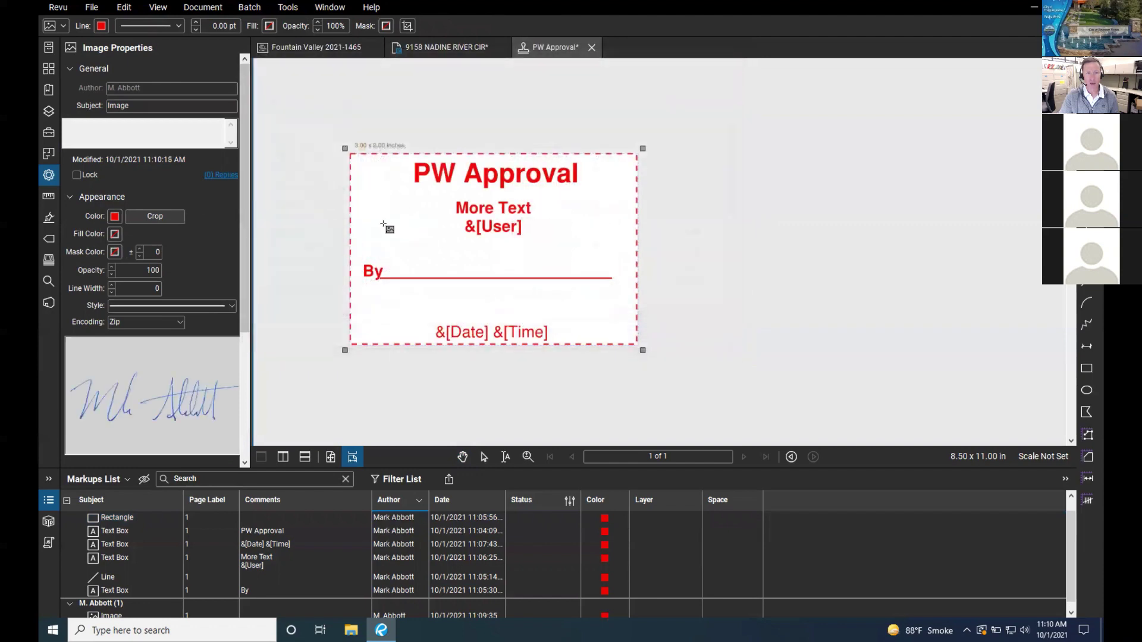
{"action": "left_click_drag", "start_coordinate": [384, 223], "coordinate": [612, 315]}
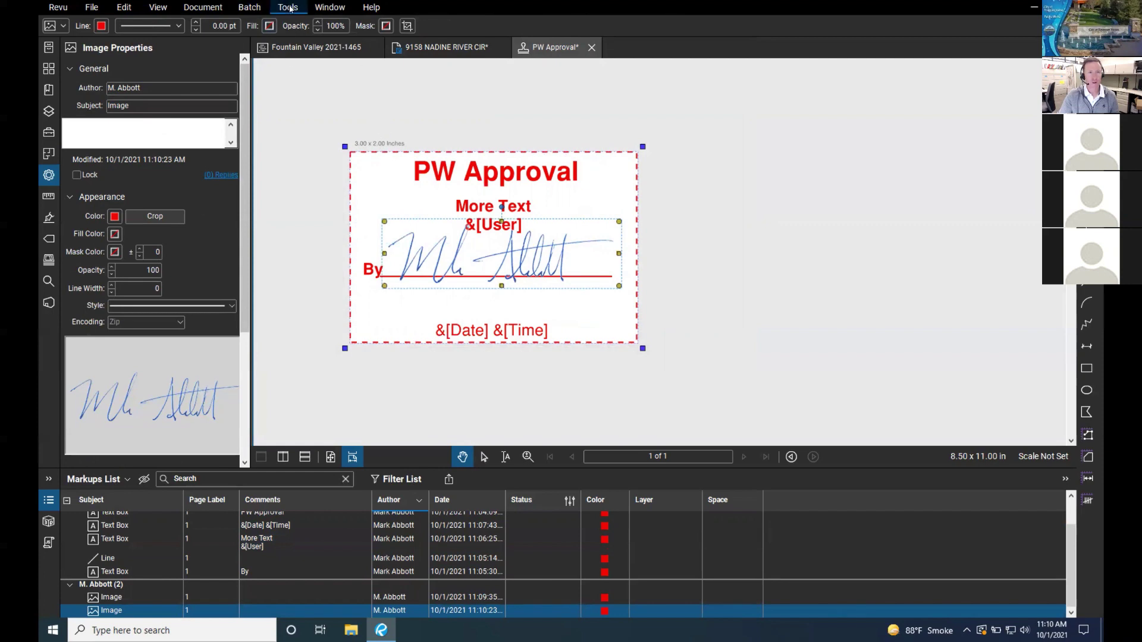
{"action": "left_click", "coordinate": [289, 7]}
{"action": "left_click", "coordinate": [743, 205]}
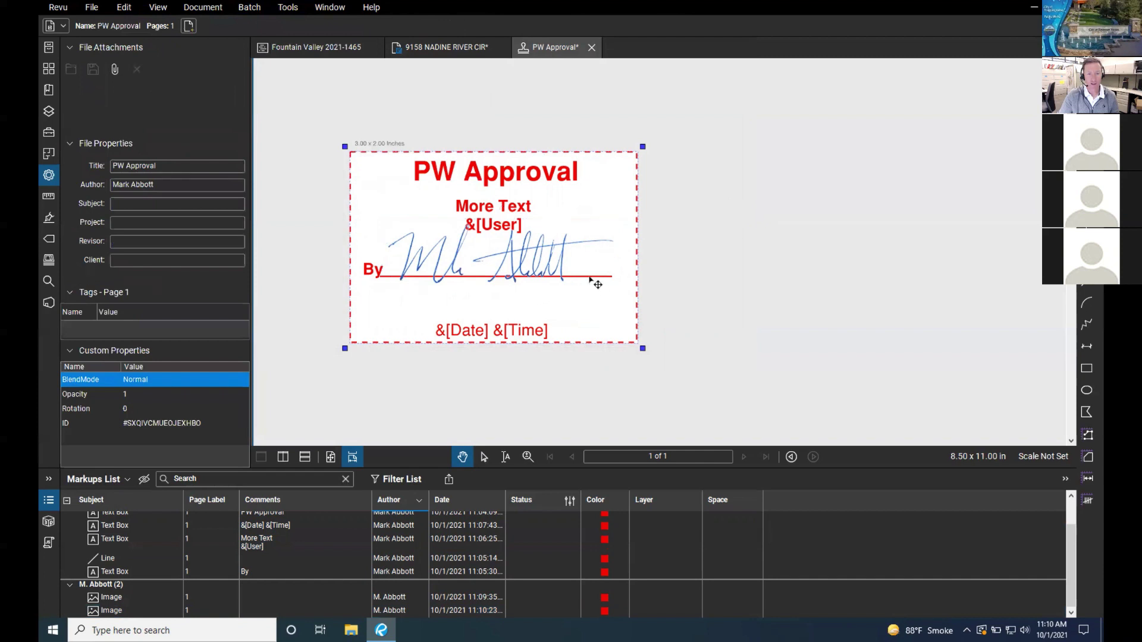
Step: Insert another copy of the signature-removebg image into the stamp
{"action": "left_click", "coordinate": [250, 7]}
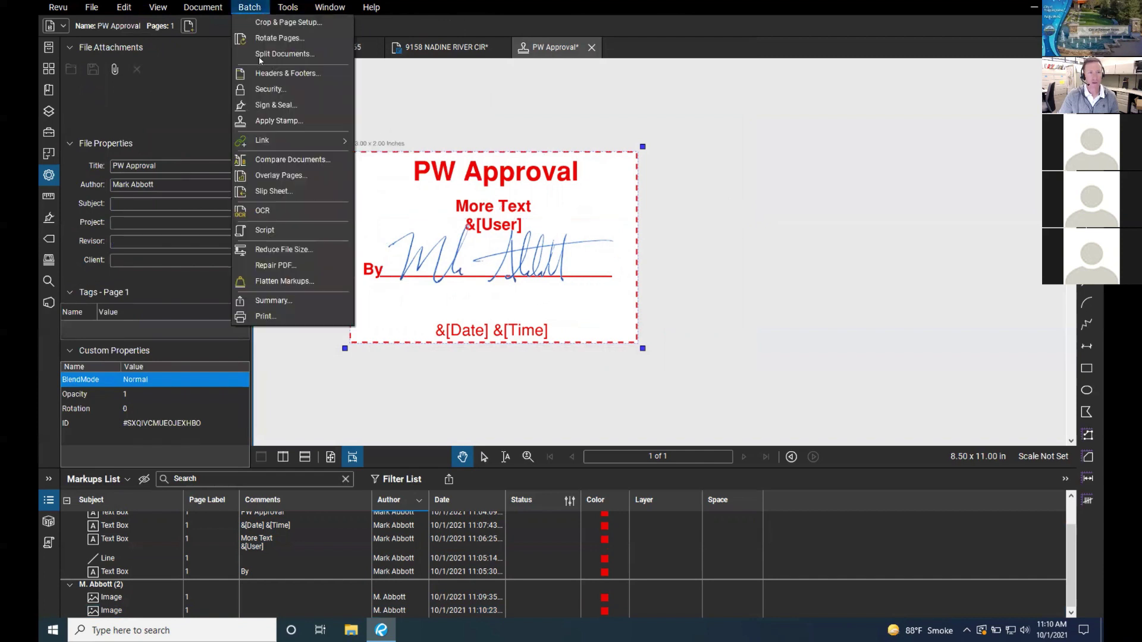
{"action": "mouse_move", "coordinate": [287, 7]}
{"action": "mouse_move", "coordinate": [309, 104]}
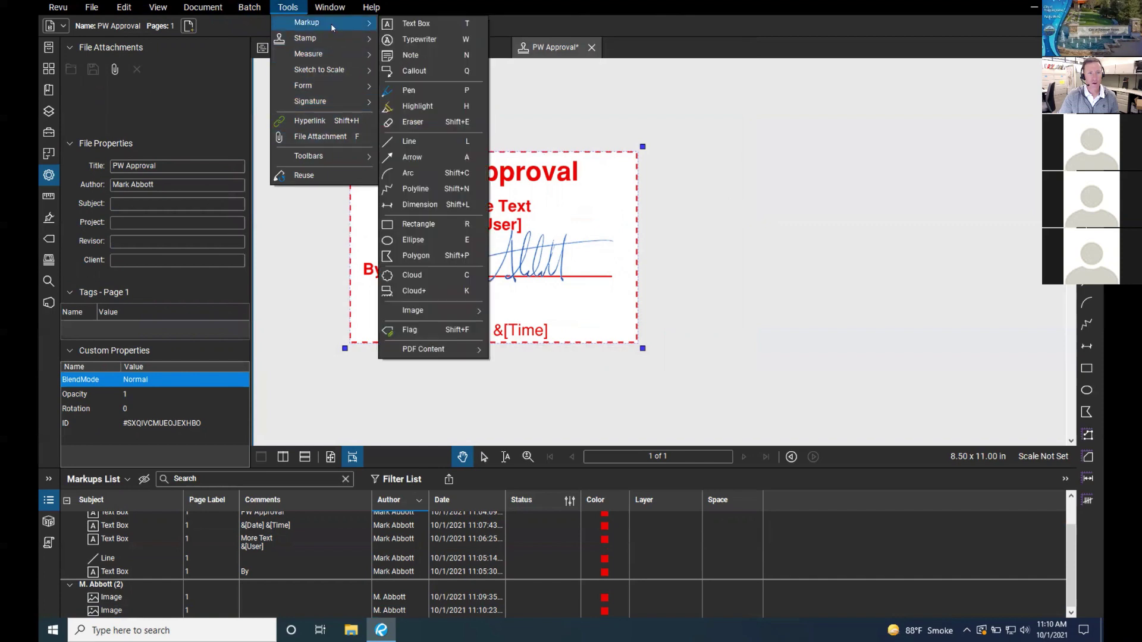
{"action": "mouse_move", "coordinate": [452, 311]}
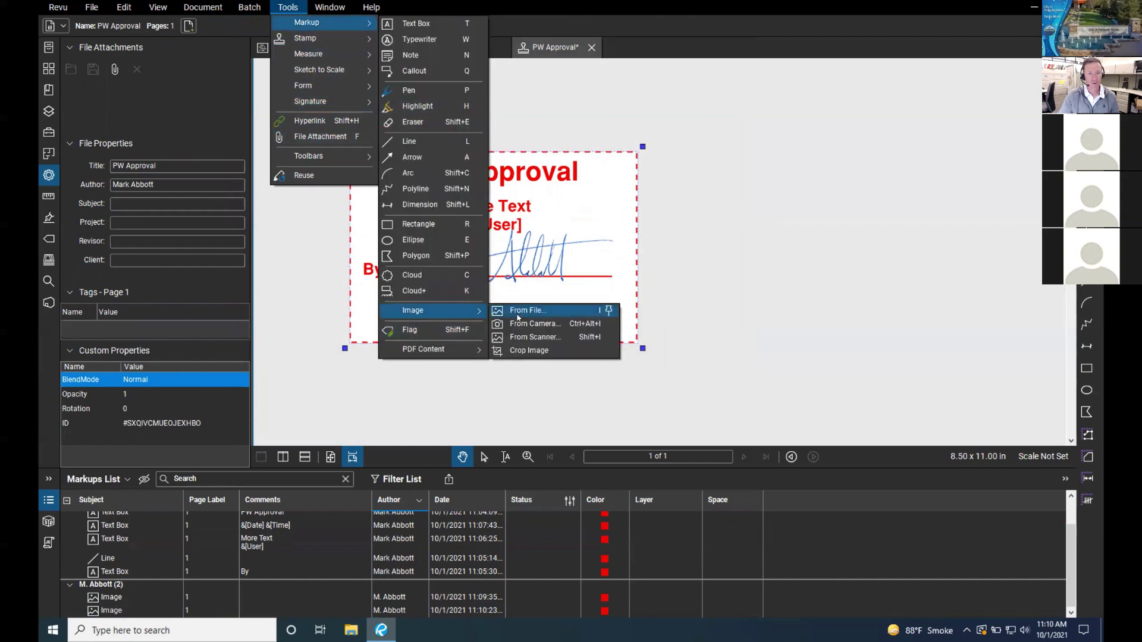
{"action": "left_click", "coordinate": [518, 311]}
{"action": "scroll", "coordinate": [510, 275], "scroll_direction": "down", "scroll_amount": 3}
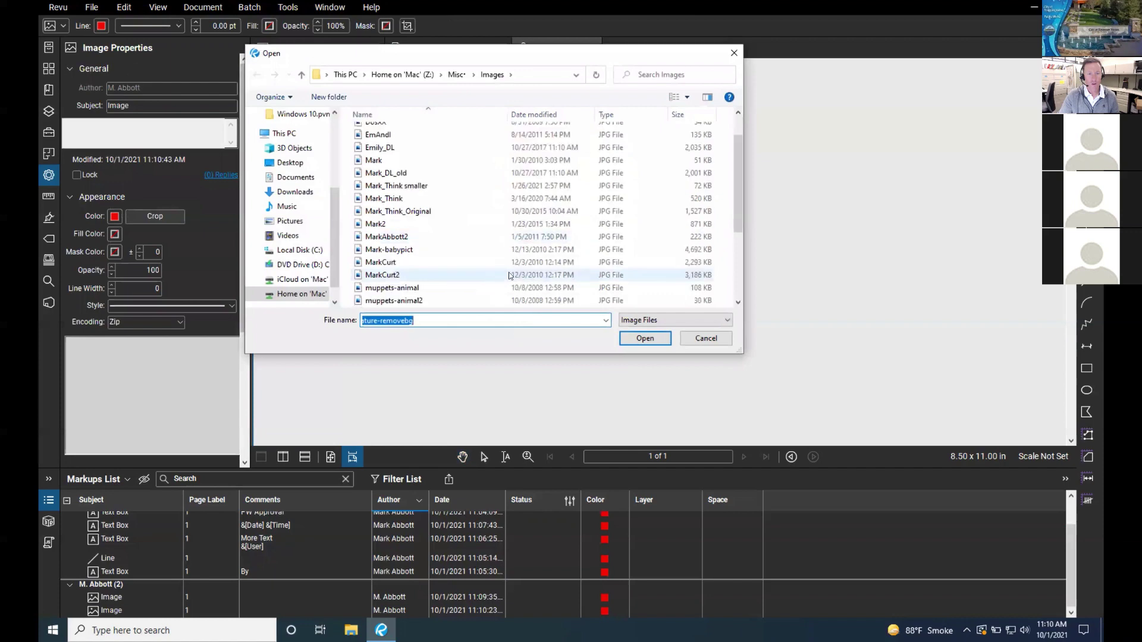
{"action": "scroll", "coordinate": [509, 276], "scroll_direction": "down", "scroll_amount": 3}
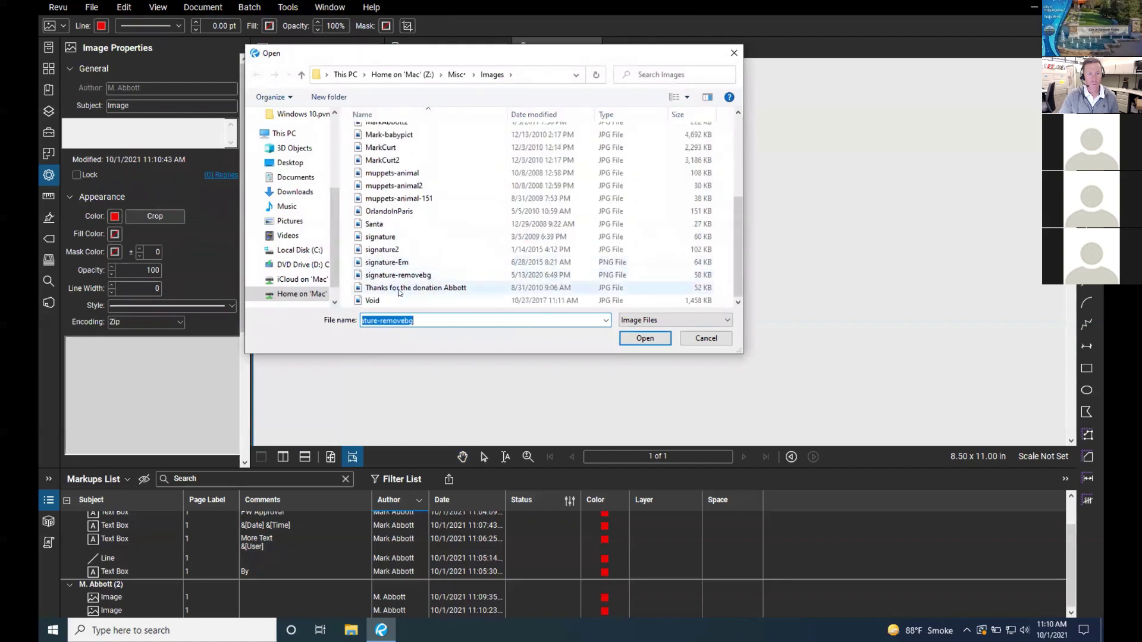
{"action": "double_click", "coordinate": [383, 250]}
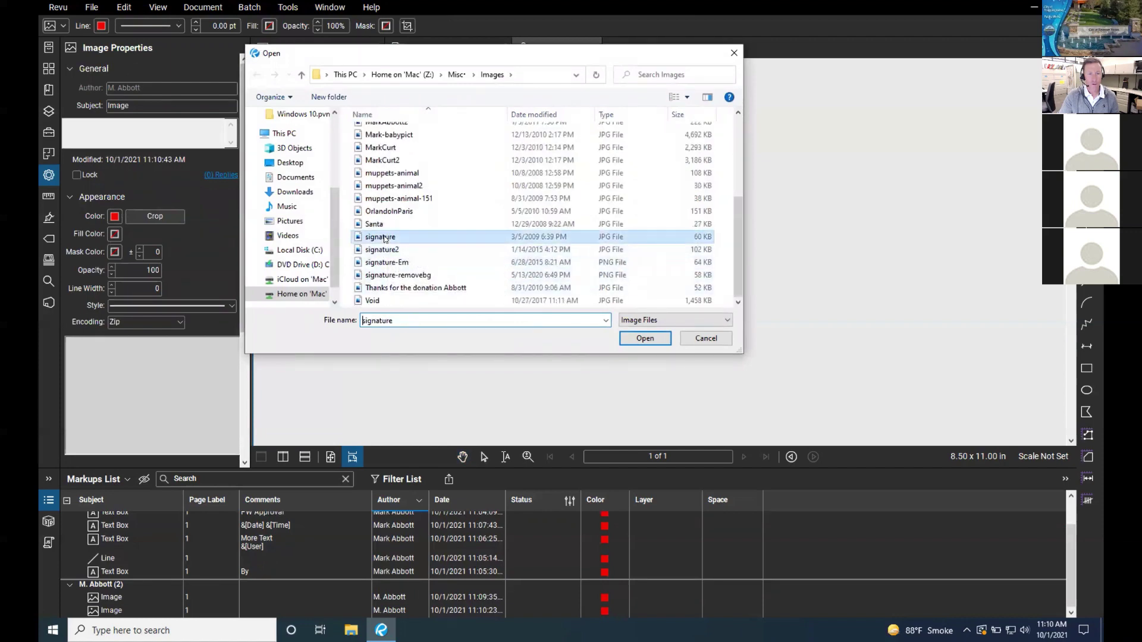
Step: Move the extra signature off the More Text field to below the By line
{"action": "left_click", "coordinate": [402, 209]}
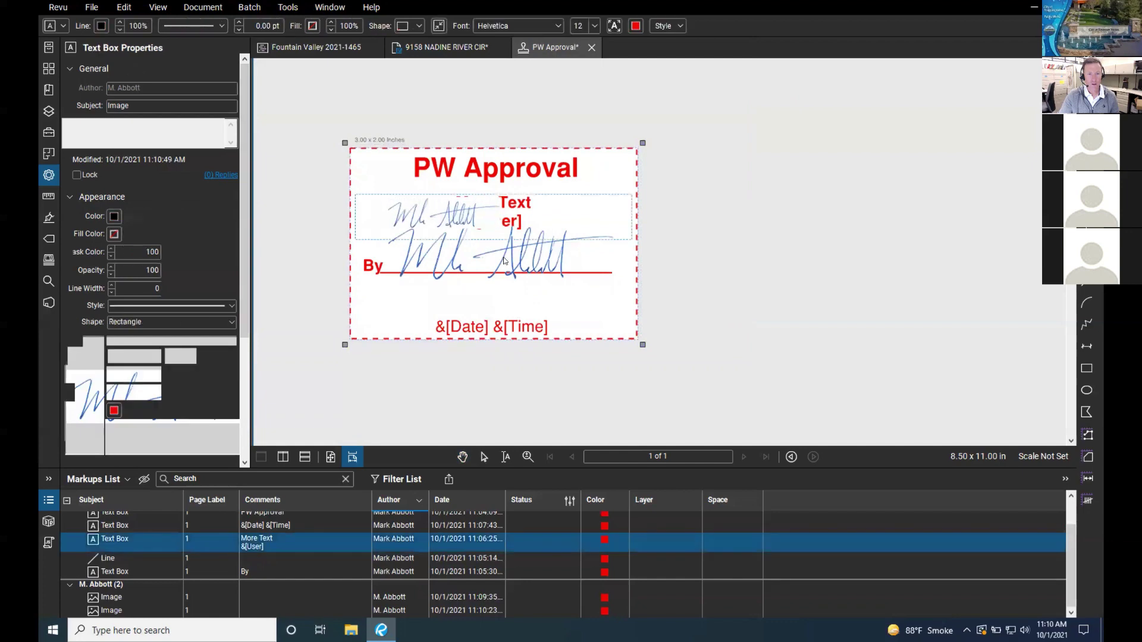
{"action": "mouse_move", "coordinate": [482, 229]}
{"action": "left_mouse_down"}
{"action": "mouse_move", "coordinate": [479, 285]}
{"action": "mouse_move", "coordinate": [499, 321]}
{"action": "left_mouse_up"}
{"action": "left_click", "coordinate": [675, 307]}
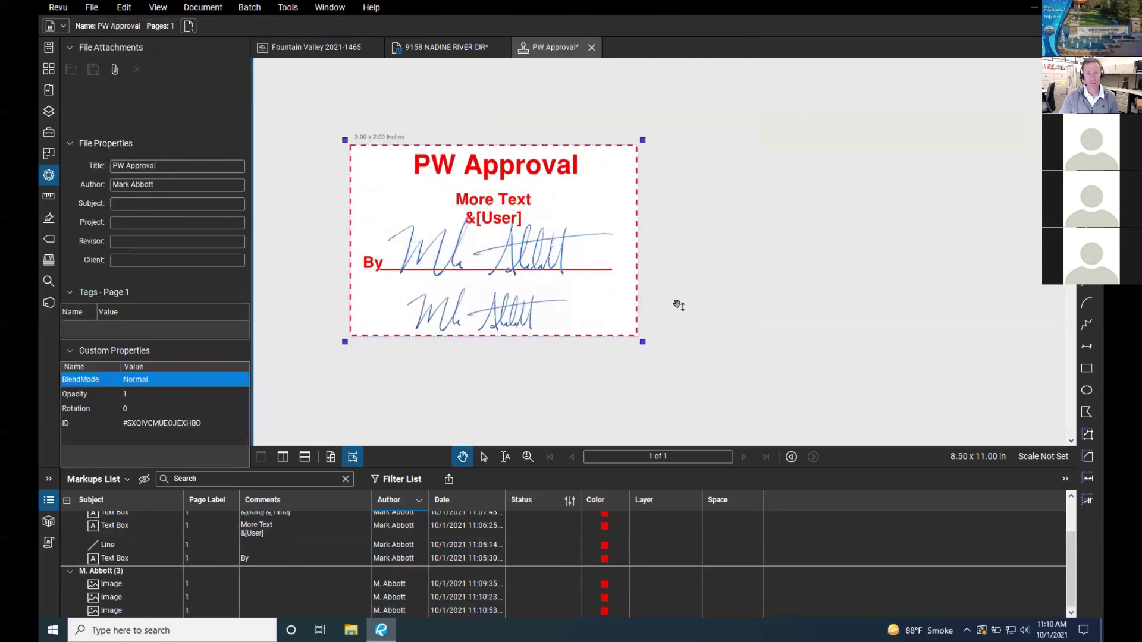
Step: Delete the lower, extra signature image
{"action": "left_click", "coordinate": [518, 315]}
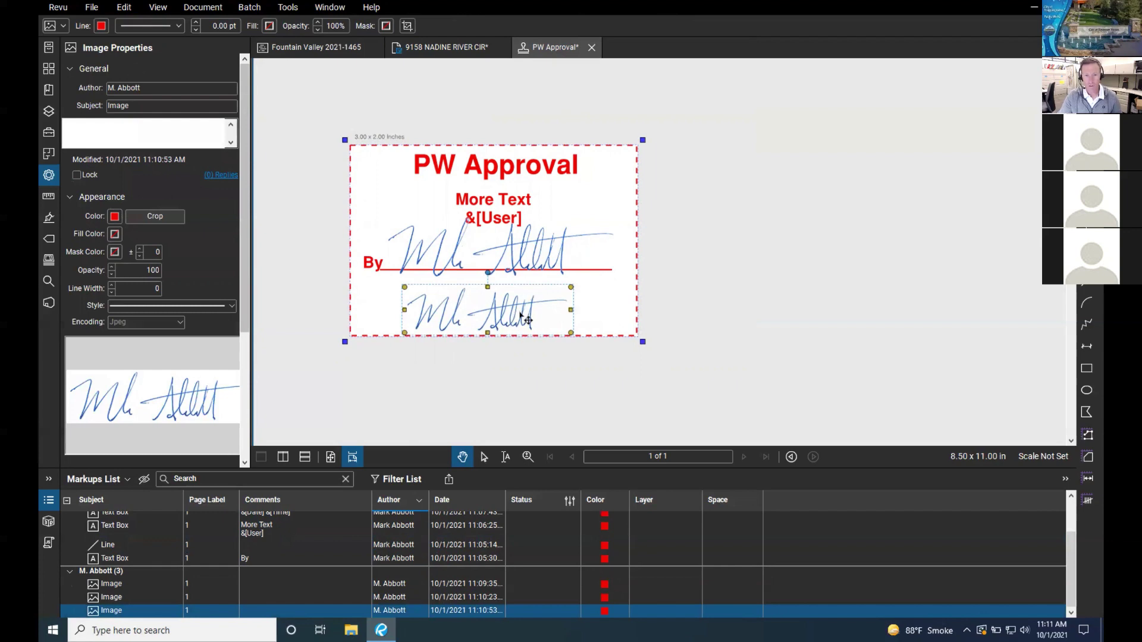
{"action": "right_click", "coordinate": [514, 273]}
{"action": "left_click", "coordinate": [513, 273]}
{"action": "key", "text": "Delete"}
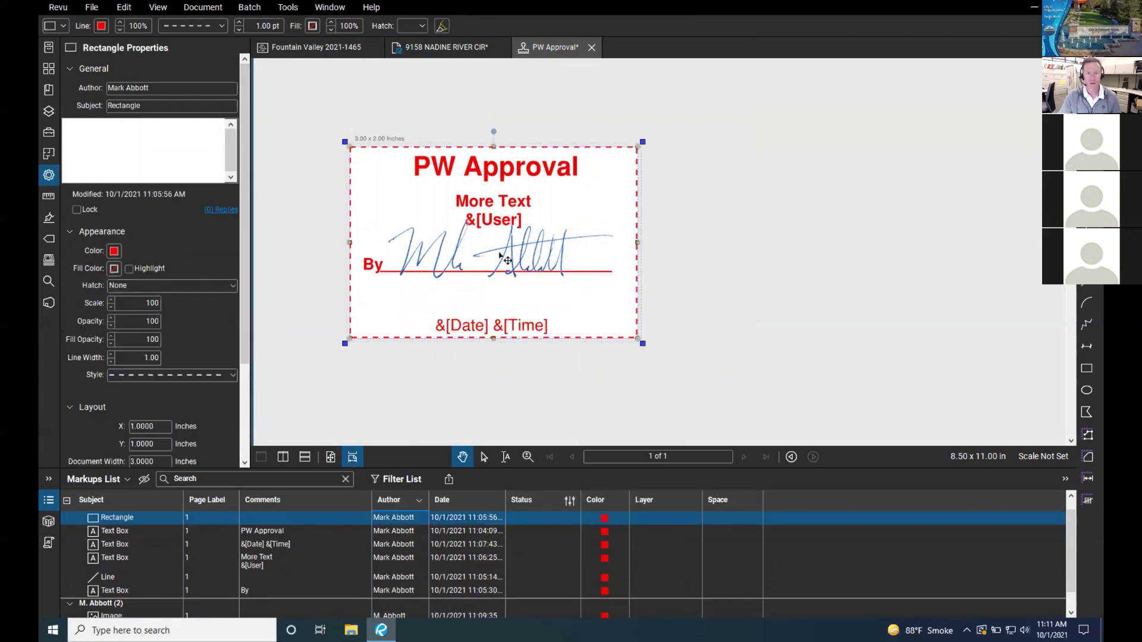
Step: Save the edited PW Approval stamp with File > Save
{"action": "scroll", "coordinate": [285, 113], "scroll_direction": "down", "scroll_amount": 1}
{"action": "scroll", "coordinate": [285, 113], "scroll_direction": "down", "scroll_amount": 1}
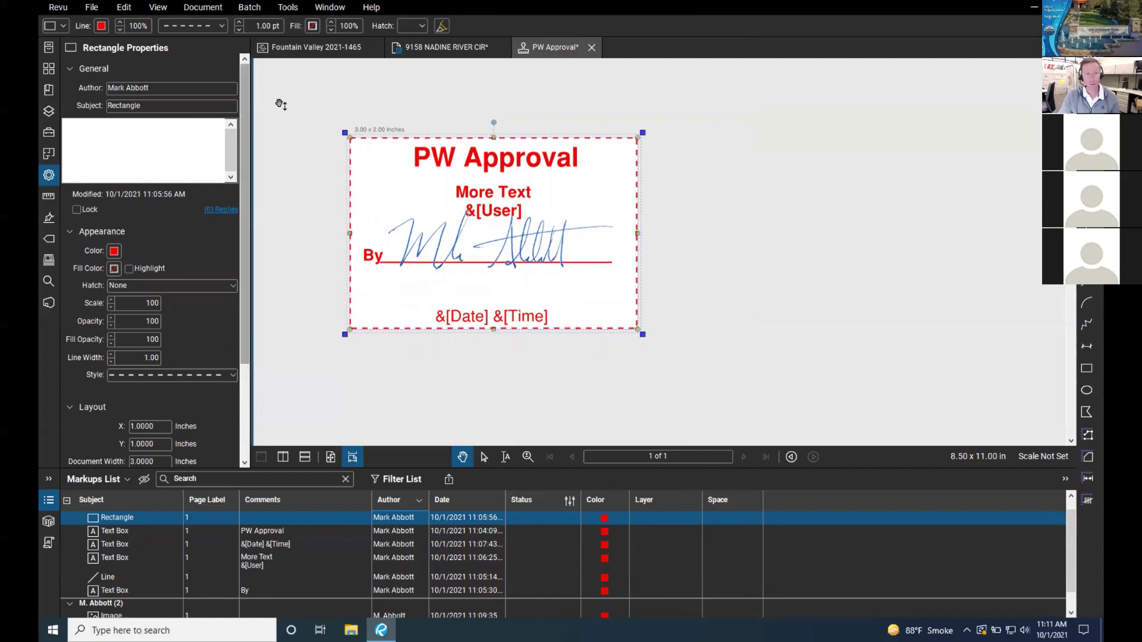
{"action": "left_click", "coordinate": [92, 8]}
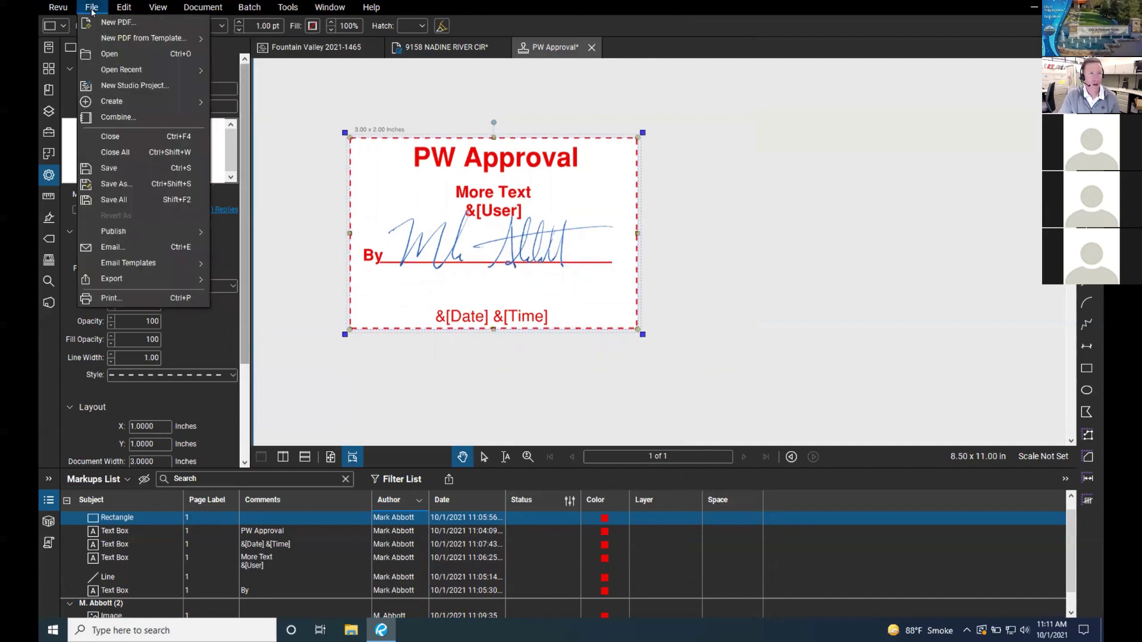
{"action": "left_click", "coordinate": [144, 169]}
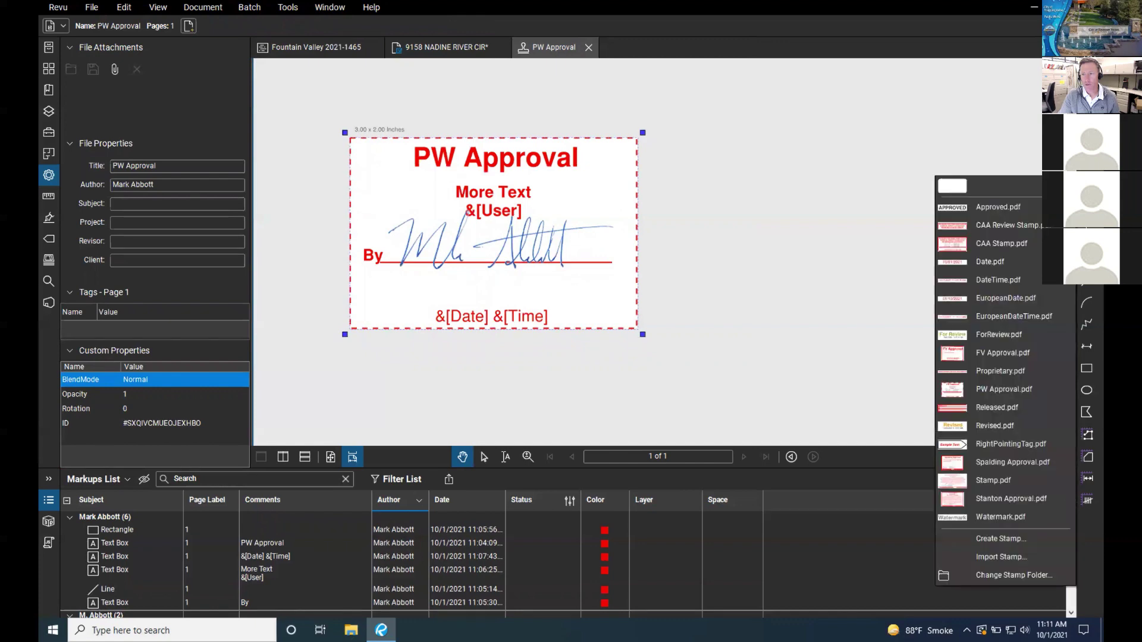
Step: Check PW Approval in the stamp list, then close the PW Approval stamp tab
{"action": "left_click", "coordinate": [1040, 227]}
{"action": "left_click", "coordinate": [1039, 228]}
{"action": "left_click", "coordinate": [1039, 228]}
{"action": "left_click", "coordinate": [1039, 227]}
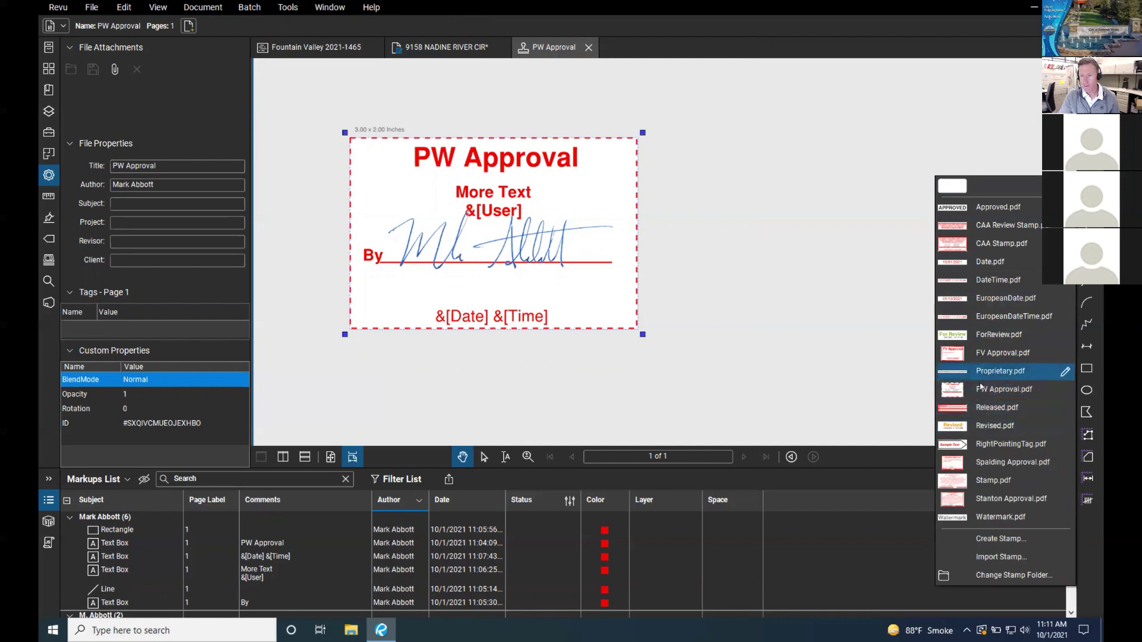
{"action": "left_click", "coordinate": [823, 340]}
{"action": "scroll", "coordinate": [800, 330], "scroll_direction": "down", "scroll_amount": 1}
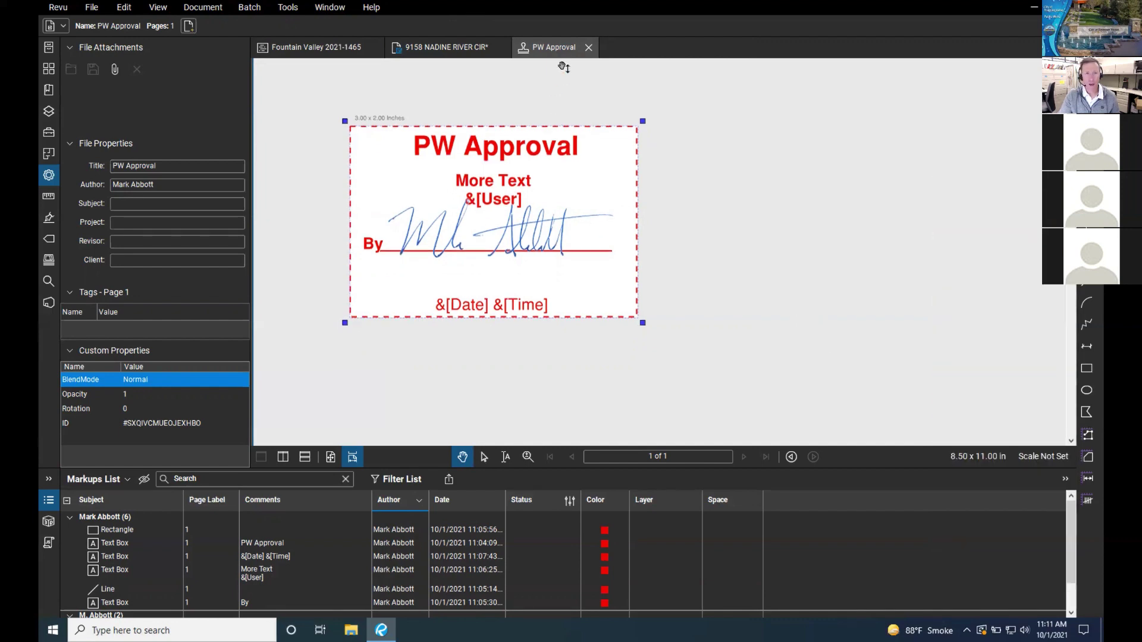
{"action": "left_click", "coordinate": [588, 47]}
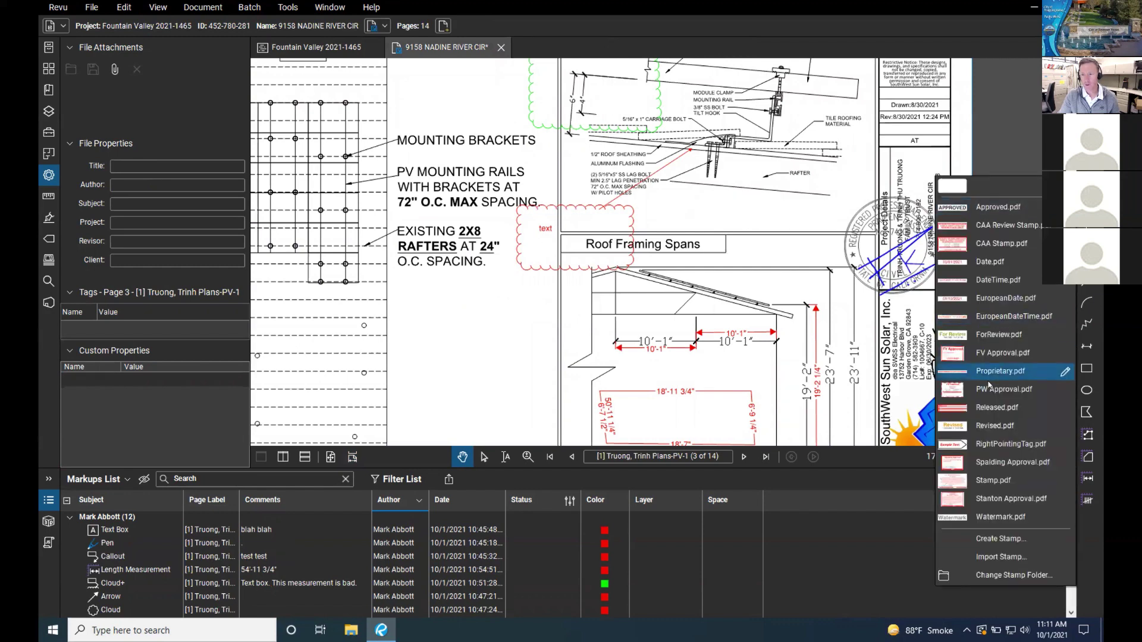
Step: Place the PW Approval stamp on page 3 and shift it right below the rafter note
{"action": "left_click", "coordinate": [993, 390]}
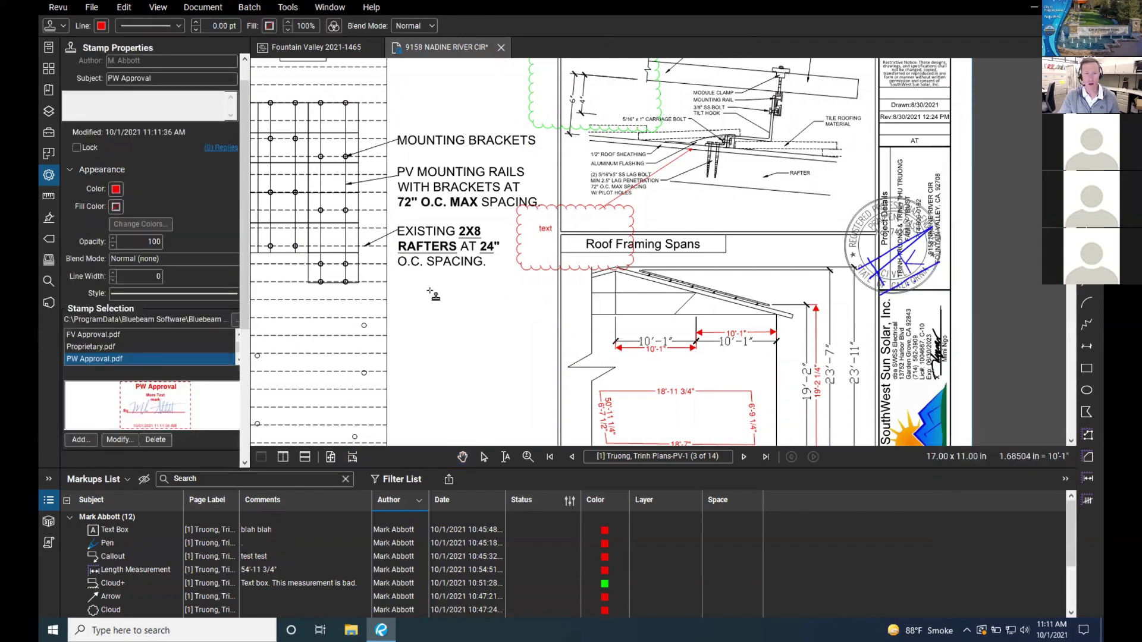
{"action": "left_click_drag", "start_coordinate": [403, 286], "coordinate": [510, 353]}
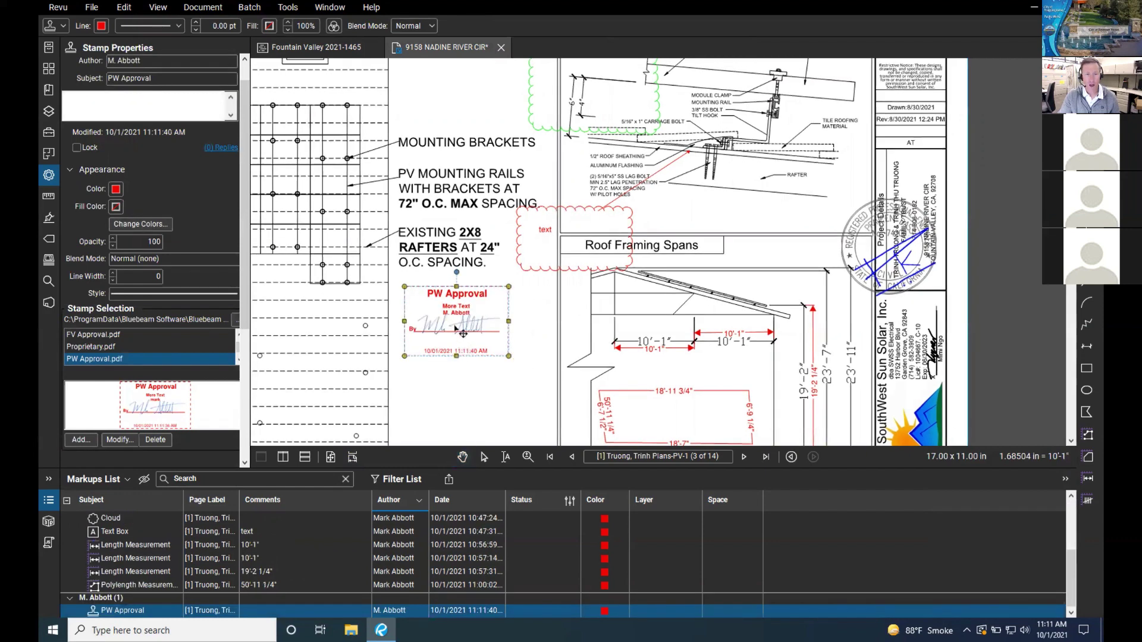
{"action": "left_click_drag", "start_coordinate": [456, 329], "coordinate": [517, 332]}
{"action": "scroll", "coordinate": [474, 366], "scroll_direction": "down", "scroll_amount": 2}
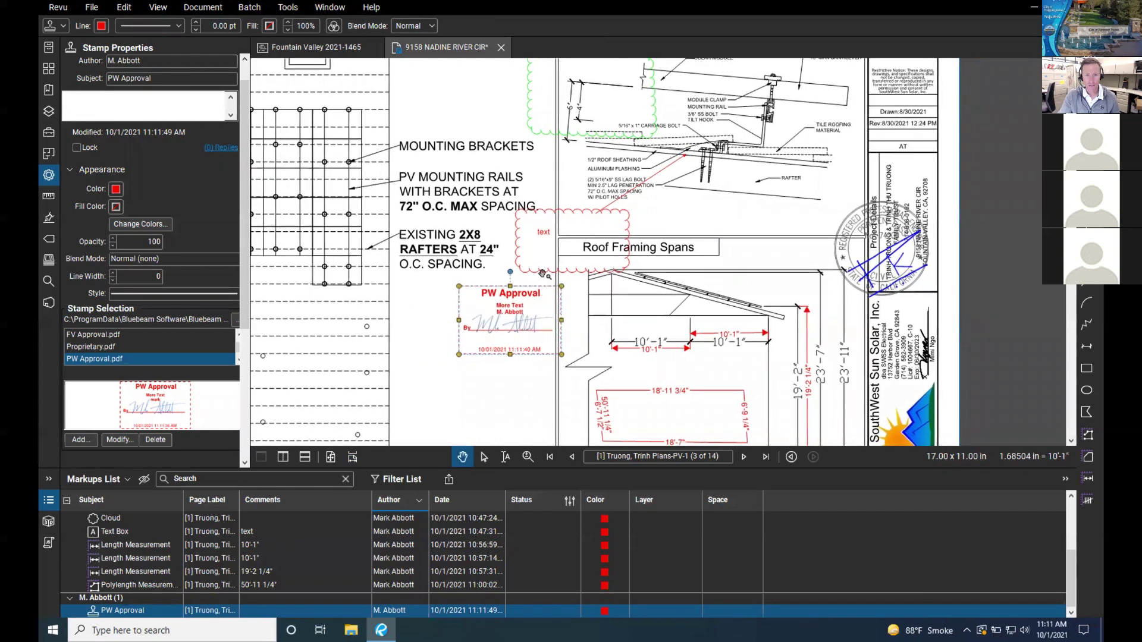
Step: Set the stamp's Layout Rotation to 2.0 degrees in Stamp Properties
{"action": "scroll", "coordinate": [186, 395], "scroll_direction": "down", "scroll_amount": 3}
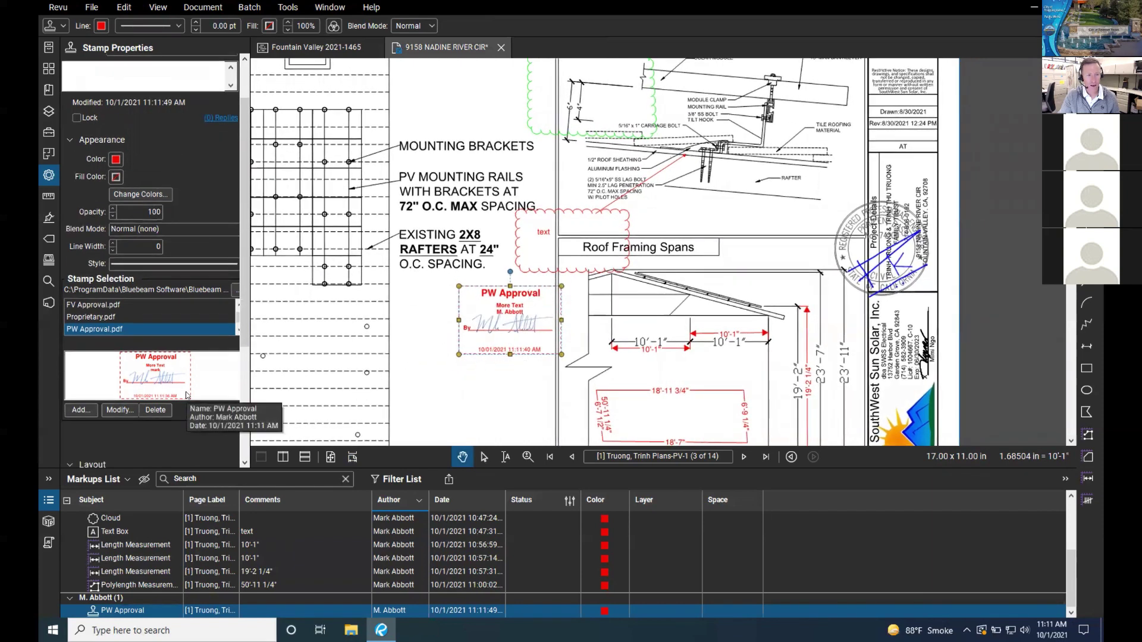
{"action": "scroll", "coordinate": [186, 395], "scroll_direction": "down", "scroll_amount": 4}
{"action": "scroll", "coordinate": [186, 395], "scroll_direction": "up", "scroll_amount": 4}
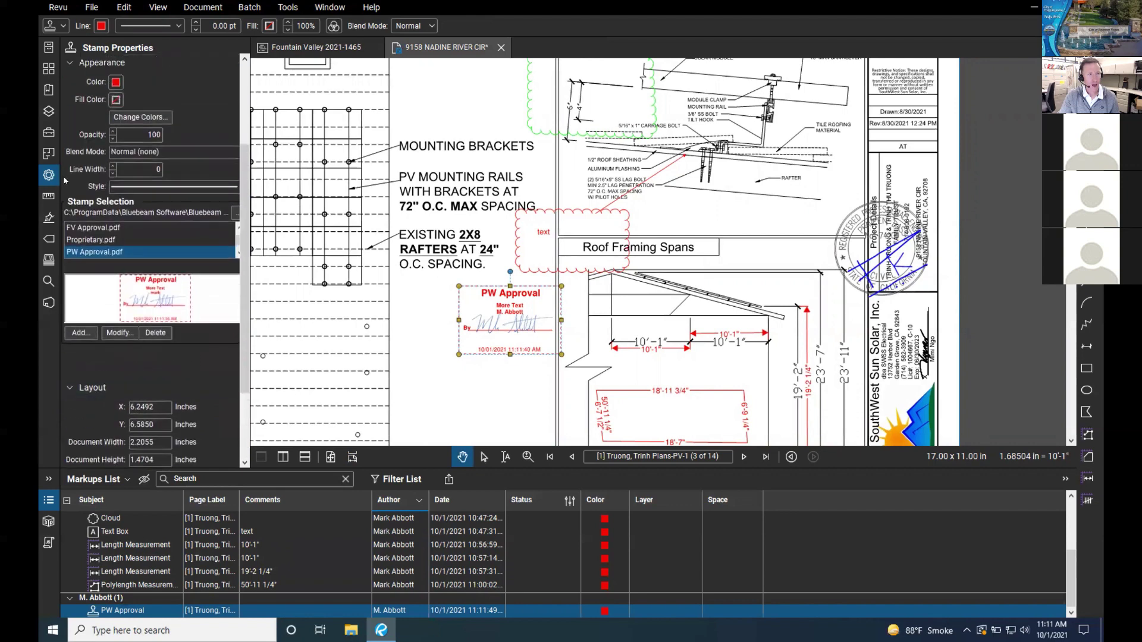
{"action": "scroll", "coordinate": [177, 298], "scroll_direction": "down", "scroll_amount": 2}
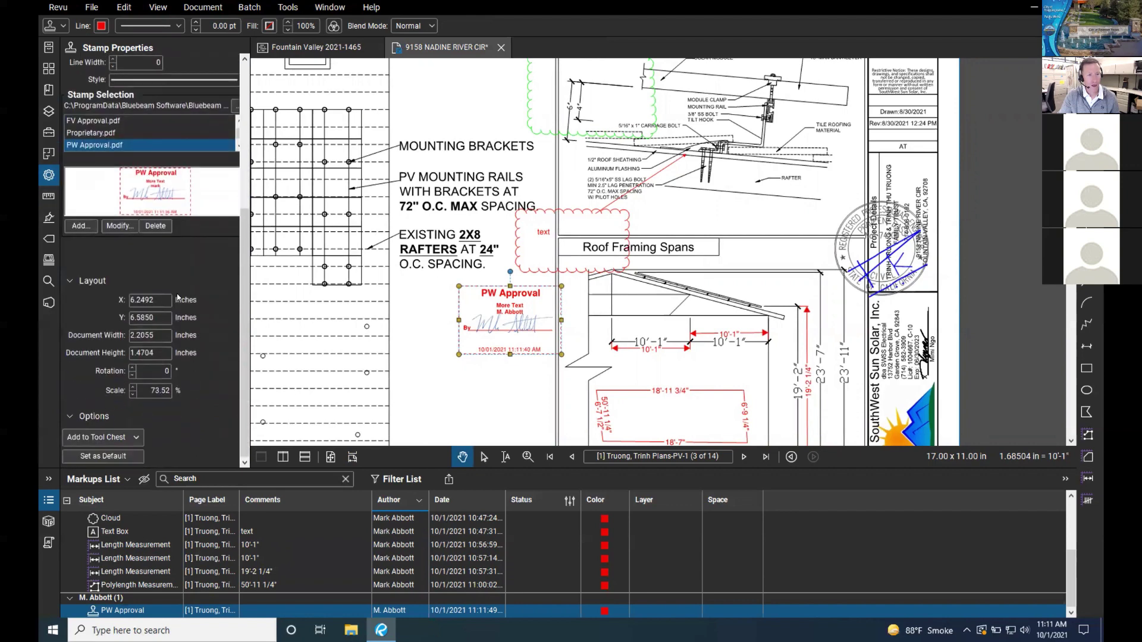
{"action": "left_click", "coordinate": [133, 369]}
{"action": "left_click", "coordinate": [132, 370]}
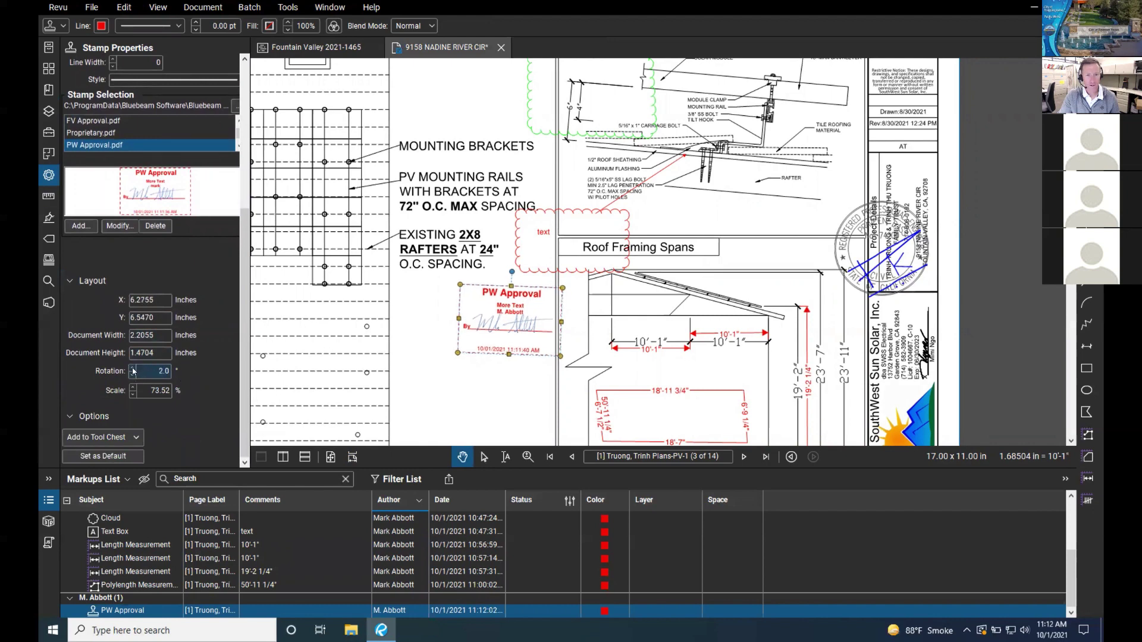
Step: Drag and nudge the stamp into place beneath the EXISTING 2X8 RAFTERS note
{"action": "left_click", "coordinate": [421, 371]}
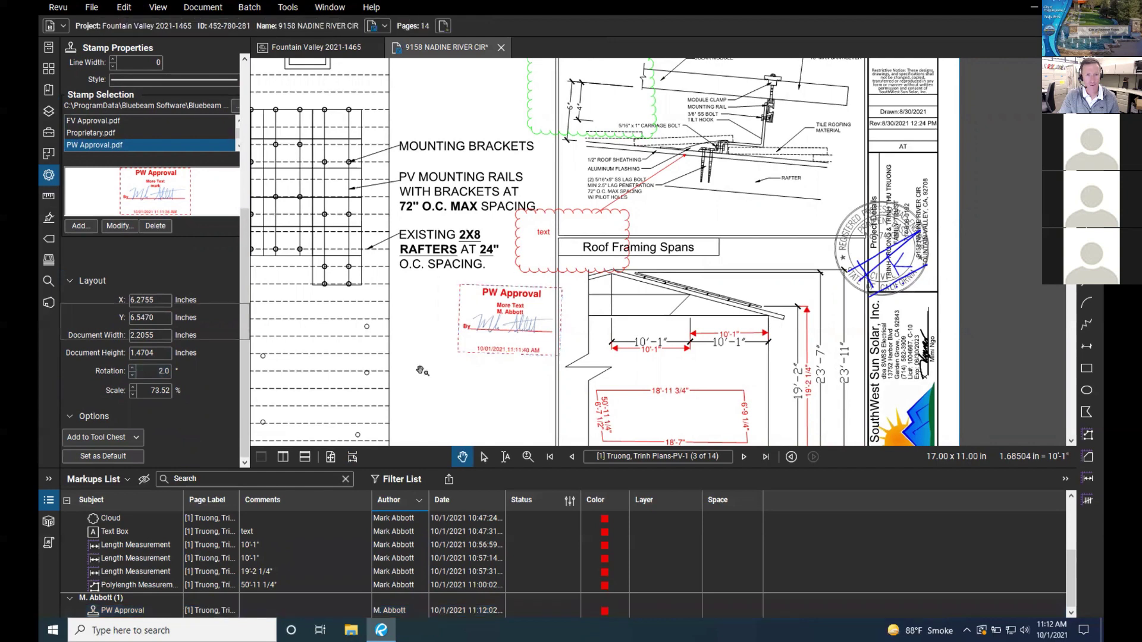
{"action": "mouse_move", "coordinate": [512, 335]}
{"action": "left_mouse_down"}
{"action": "mouse_move", "coordinate": [442, 344]}
{"action": "mouse_move", "coordinate": [528, 336]}
{"action": "left_mouse_up"}
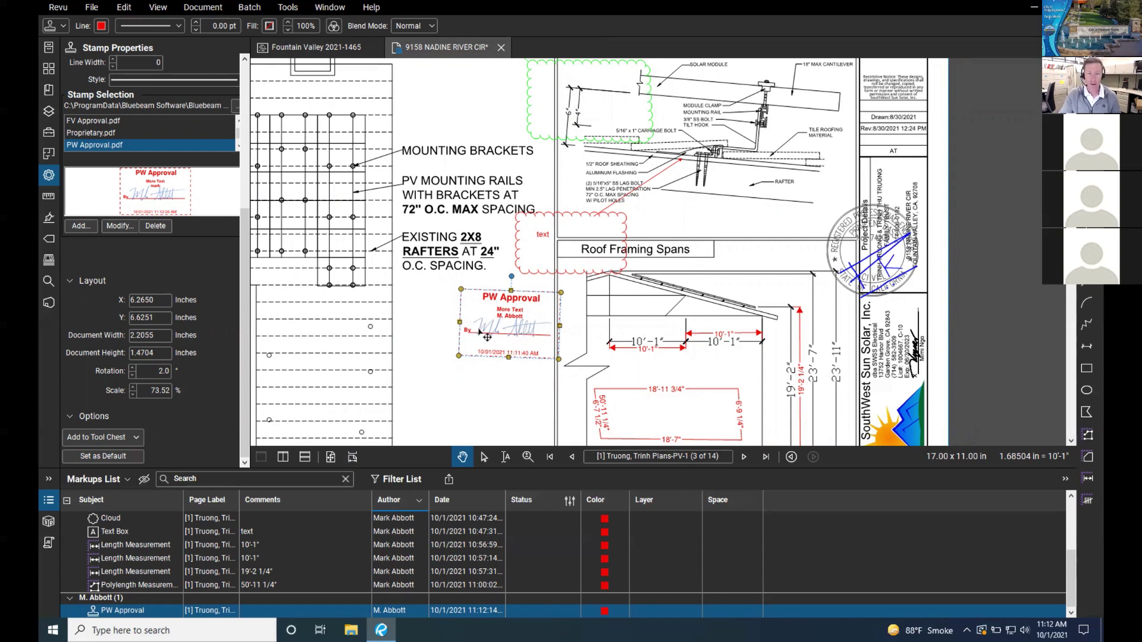
{"action": "key", "text": "Up"}
{"action": "key", "text": "Up"}
{"action": "key", "text": "Up"}
{"action": "key", "text": "Up"}
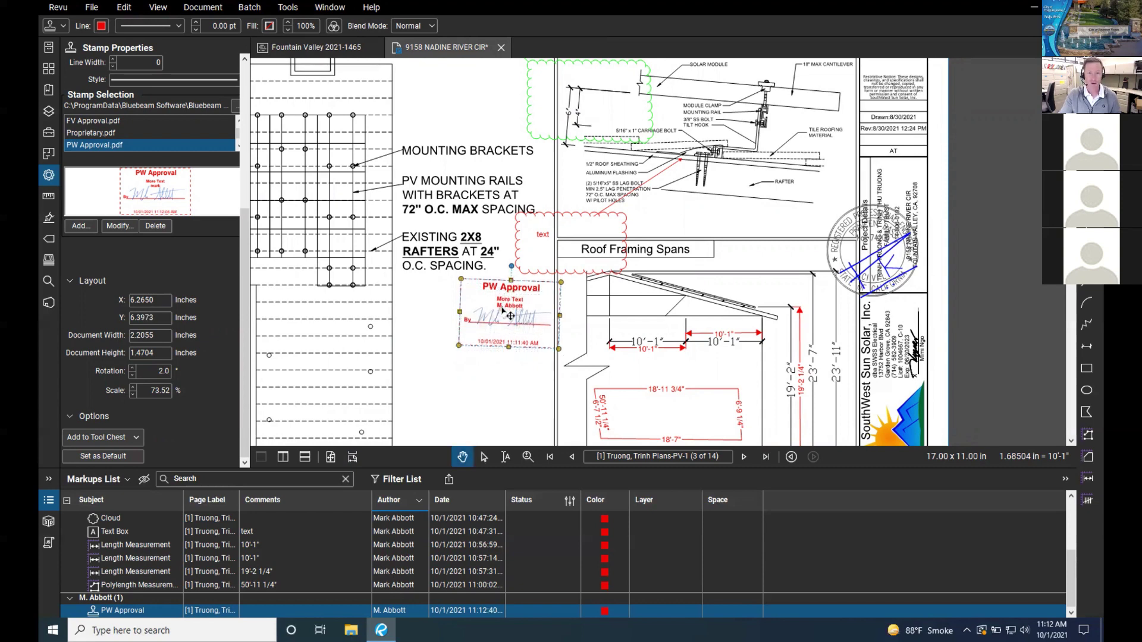
{"action": "key", "text": "Down"}
{"action": "key", "text": "Down"}
{"action": "key", "text": "Down"}
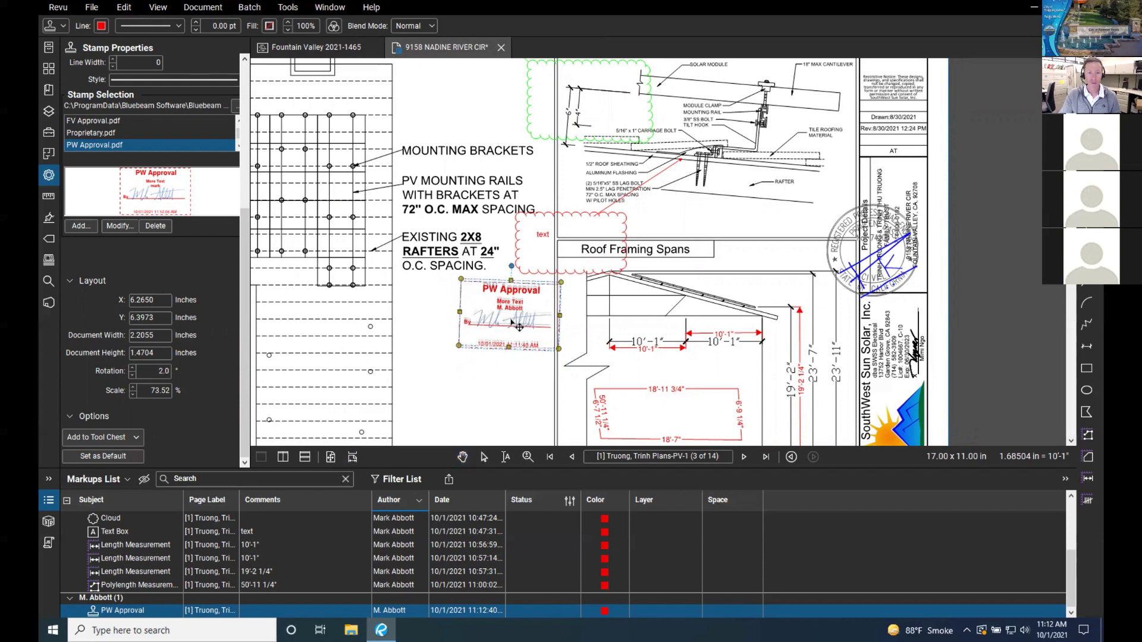
{"action": "left_click_drag", "start_coordinate": [511, 327], "coordinate": [440, 337]}
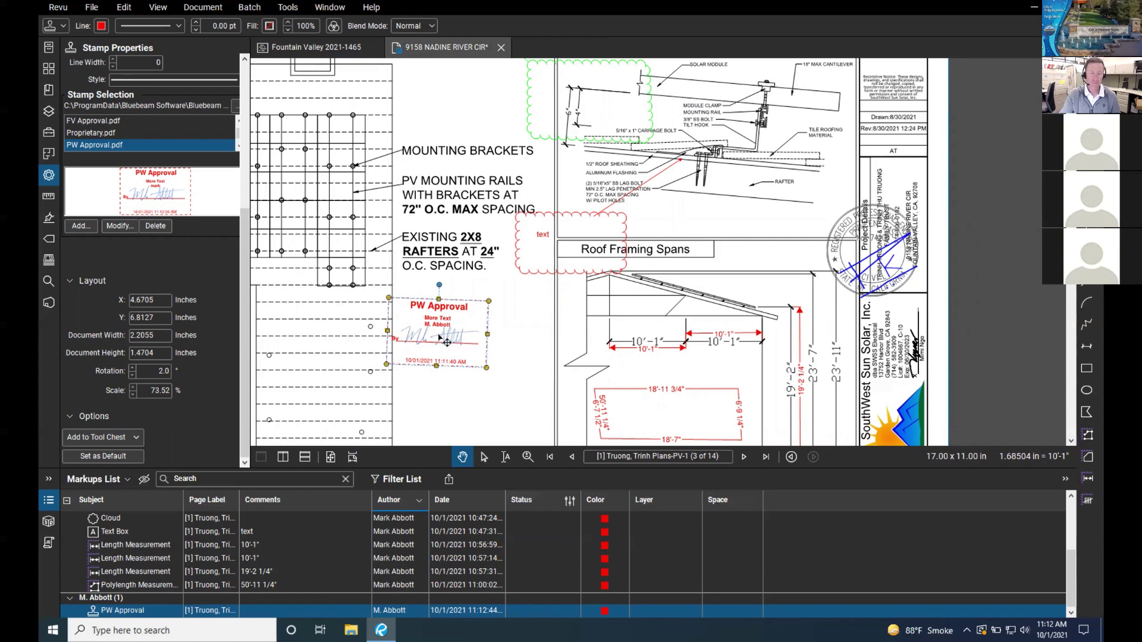
{"action": "left_click_drag", "start_coordinate": [443, 311], "coordinate": [472, 306]}
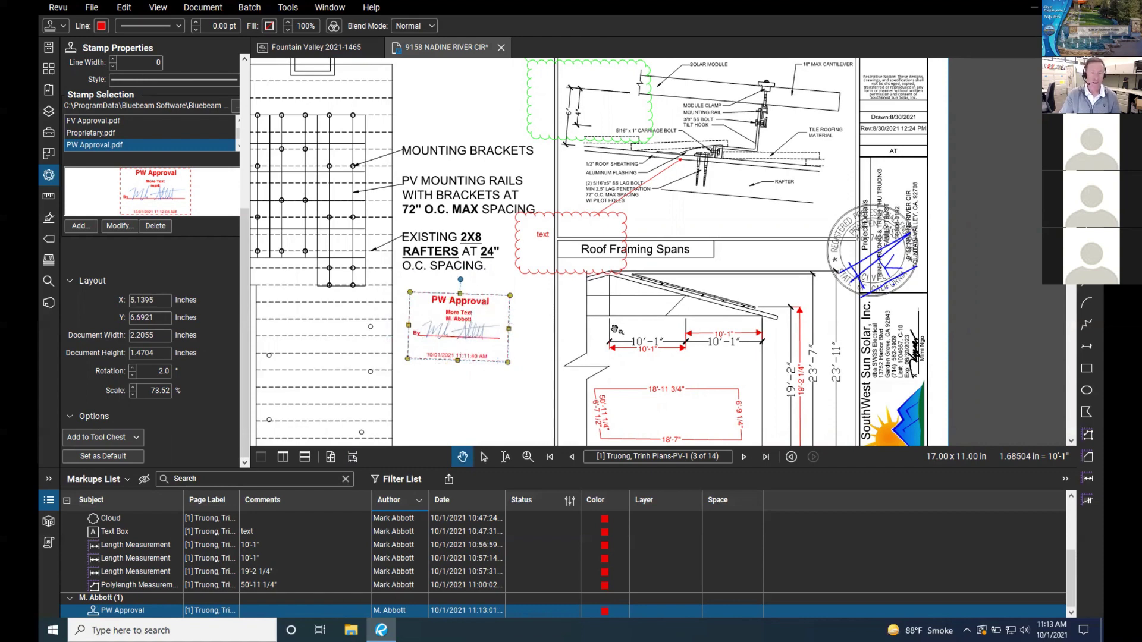
Step: Apply the PW Approval stamp to All Pages (1 - 14) via Apply to Pages
{"action": "right_click", "coordinate": [472, 305]}
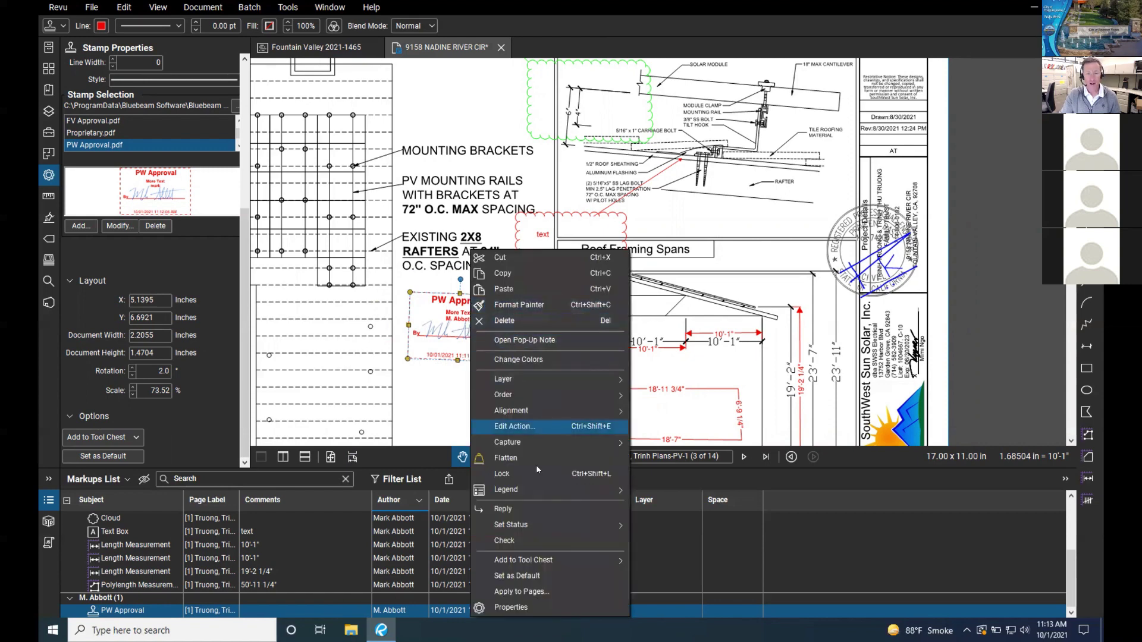
{"action": "left_click", "coordinate": [544, 591]}
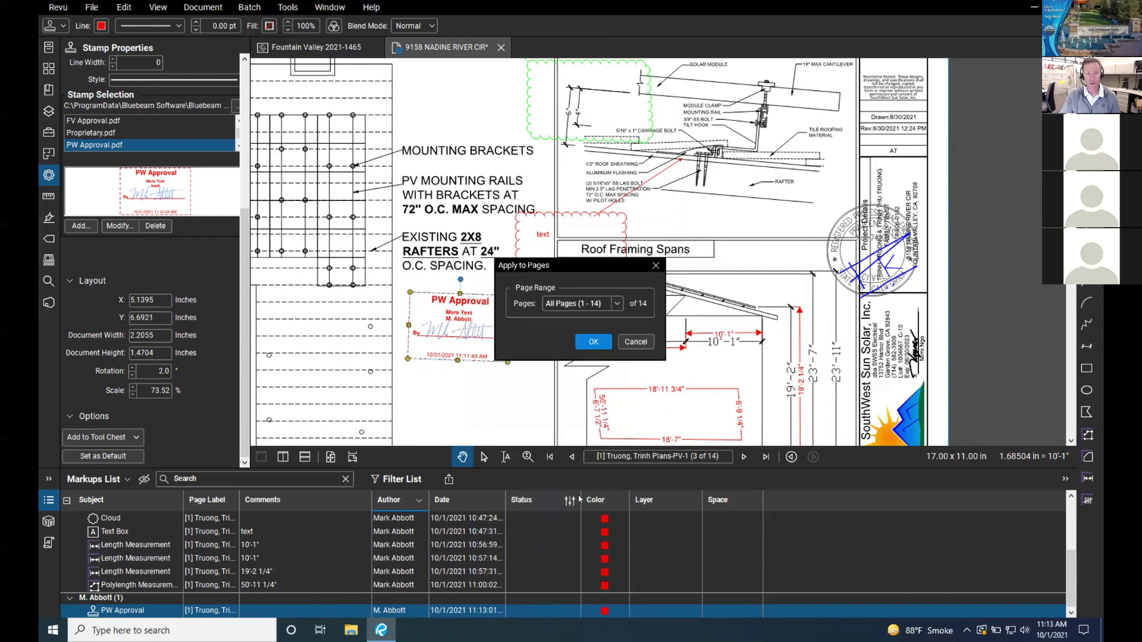
{"action": "left_click", "coordinate": [617, 304]}
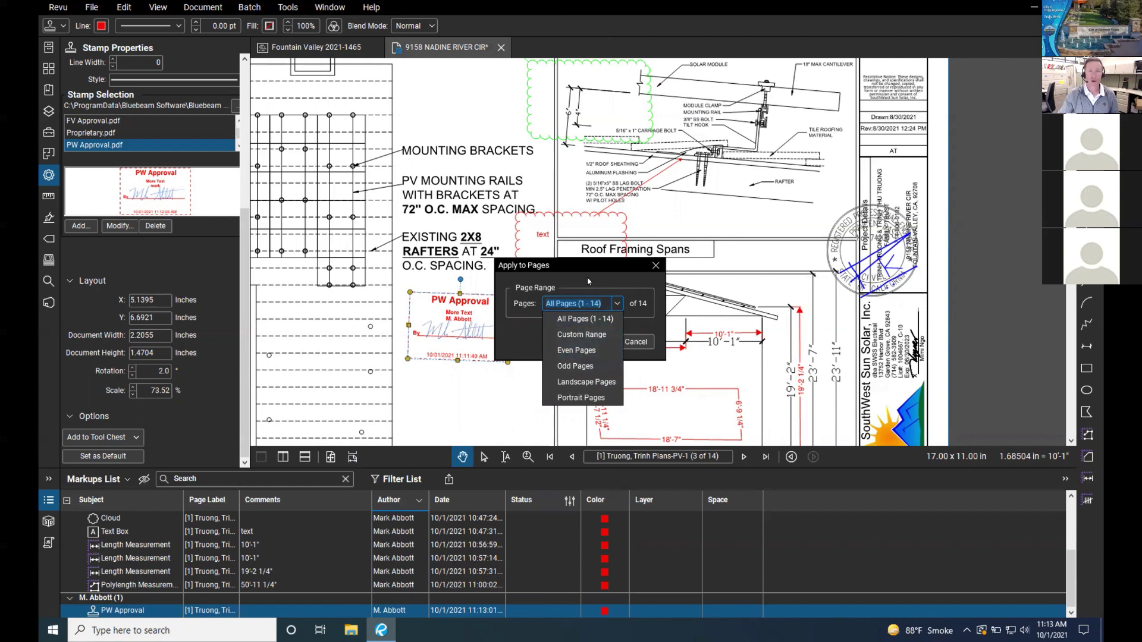
{"action": "left_click", "coordinate": [531, 346]}
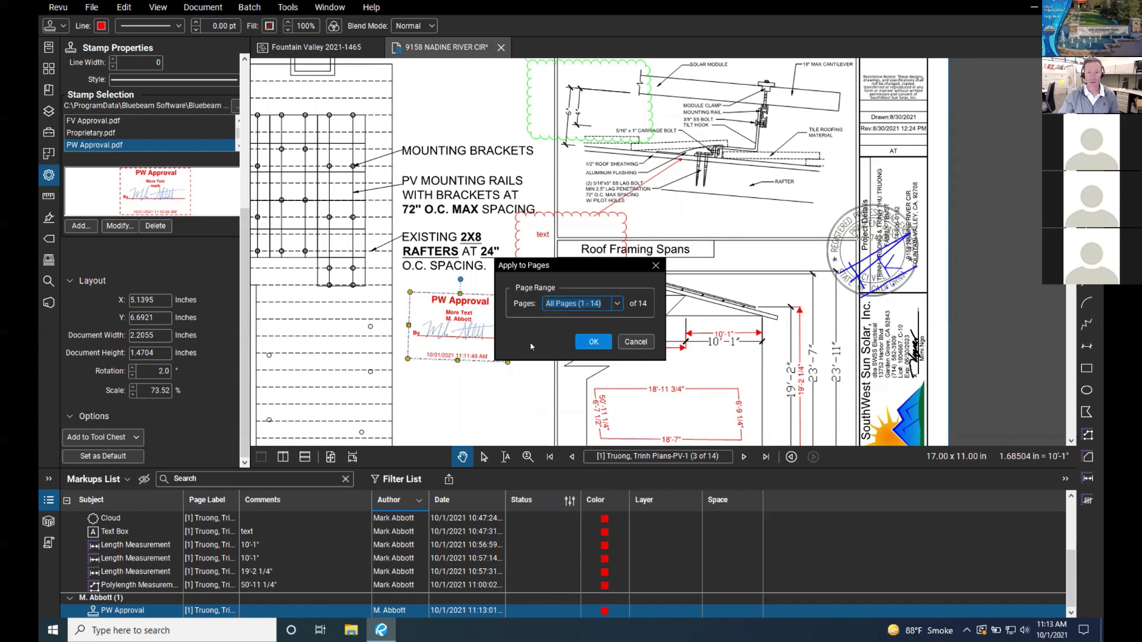
{"action": "left_click", "coordinate": [594, 342]}
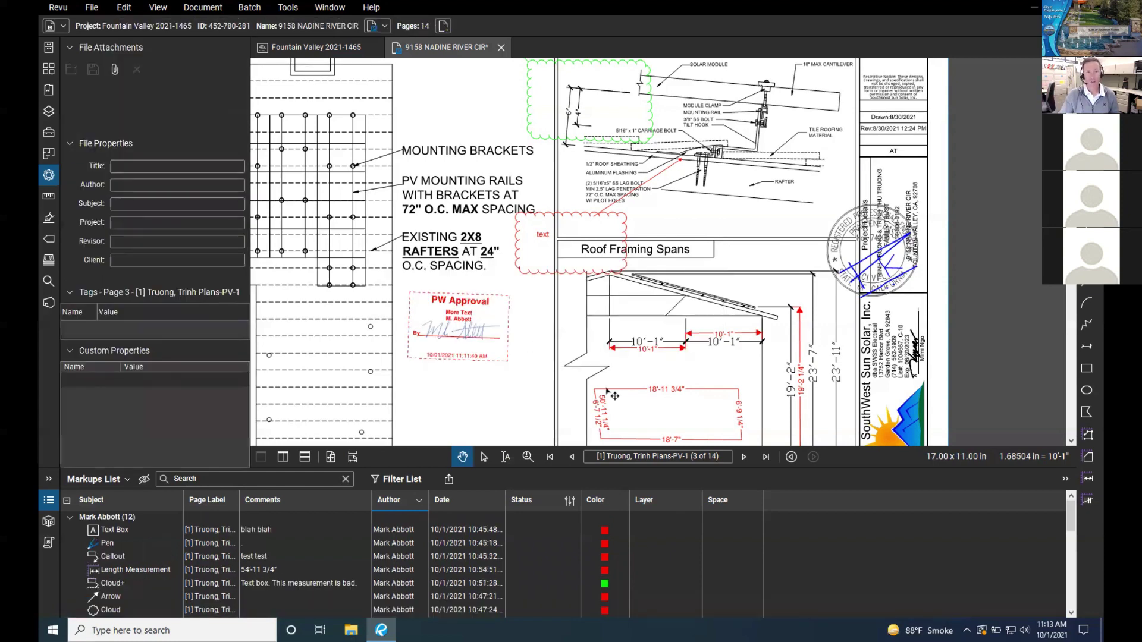
Step: On page 4, move the copied stamp up and to the right
{"action": "left_click", "coordinate": [744, 456]}
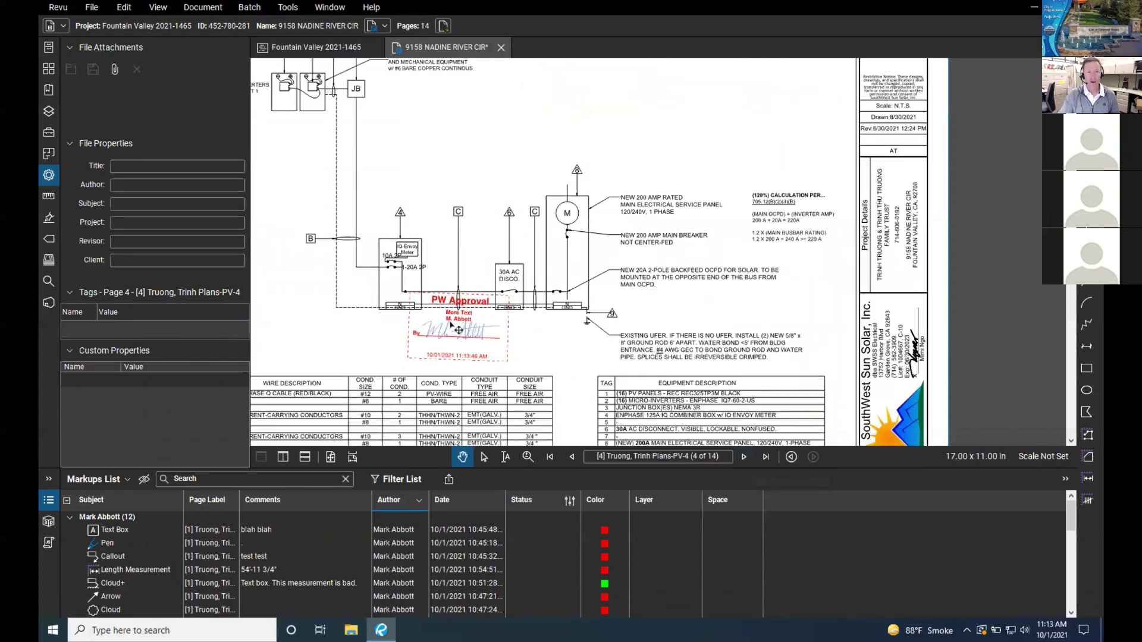
{"action": "scroll", "coordinate": [471, 327], "scroll_direction": "down", "scroll_amount": 1}
{"action": "scroll", "coordinate": [471, 328], "scroll_direction": "down", "scroll_amount": 1}
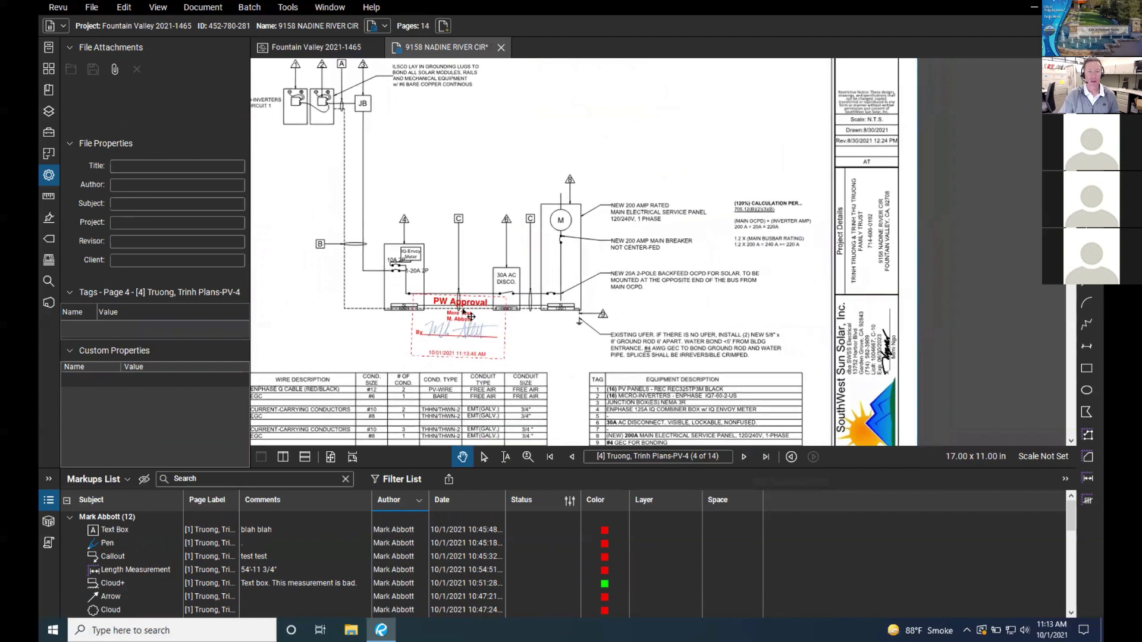
{"action": "left_click_drag", "start_coordinate": [467, 311], "coordinate": [726, 119]}
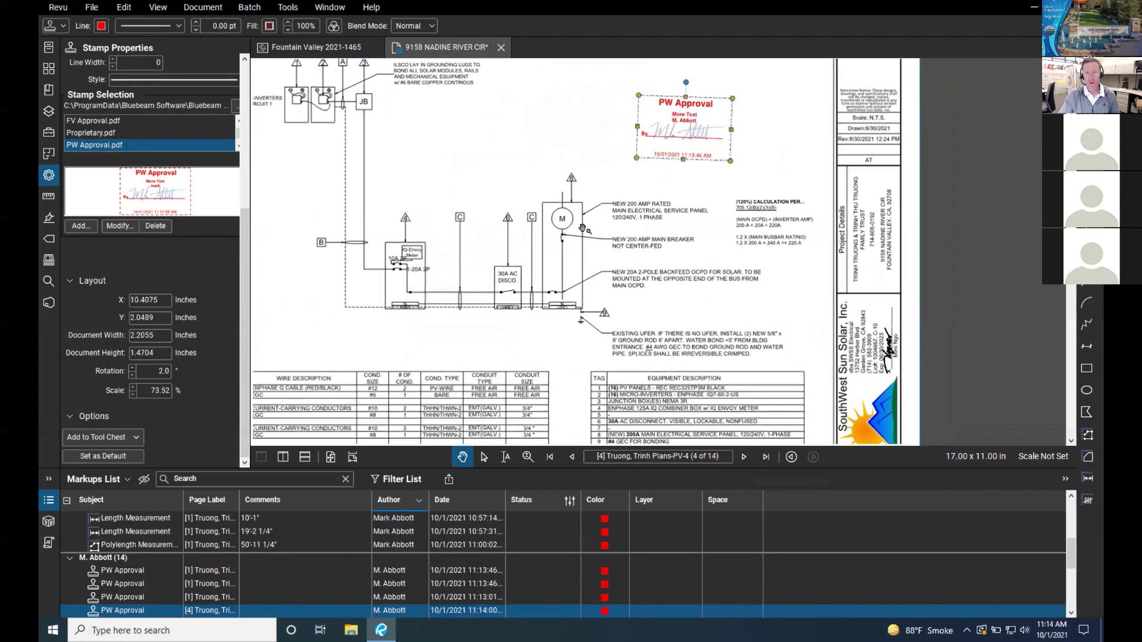
Step: Advance to the Enphase microinverter datasheet on page 7 and place the PW Approval stamp
{"action": "left_click", "coordinate": [744, 457]}
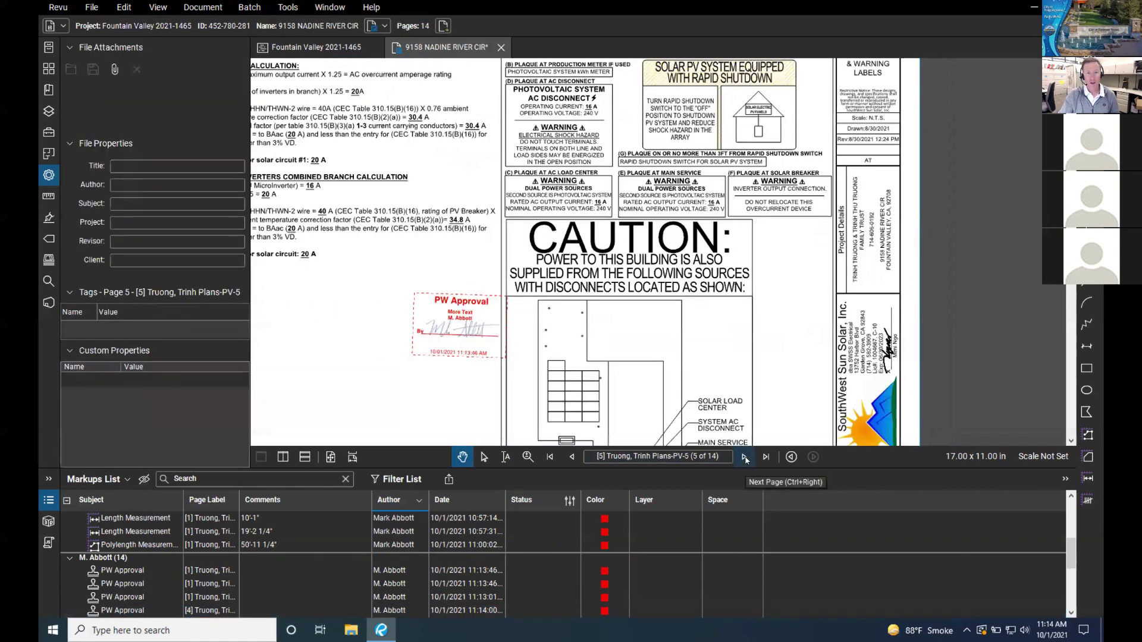
{"action": "left_click", "coordinate": [744, 456]}
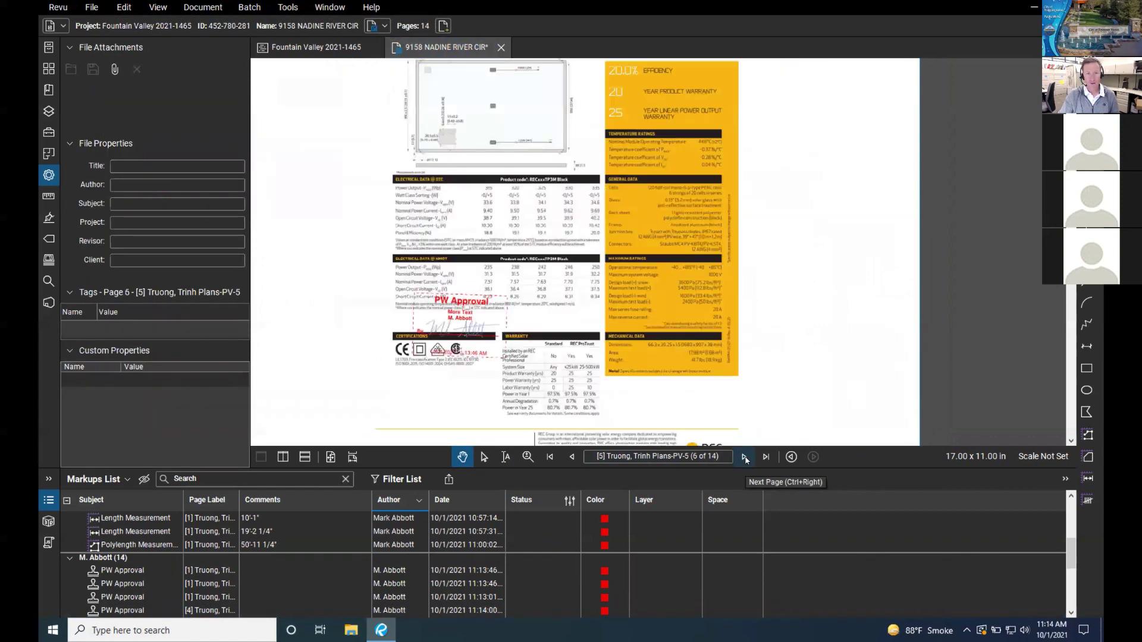
{"action": "left_click", "coordinate": [744, 456]}
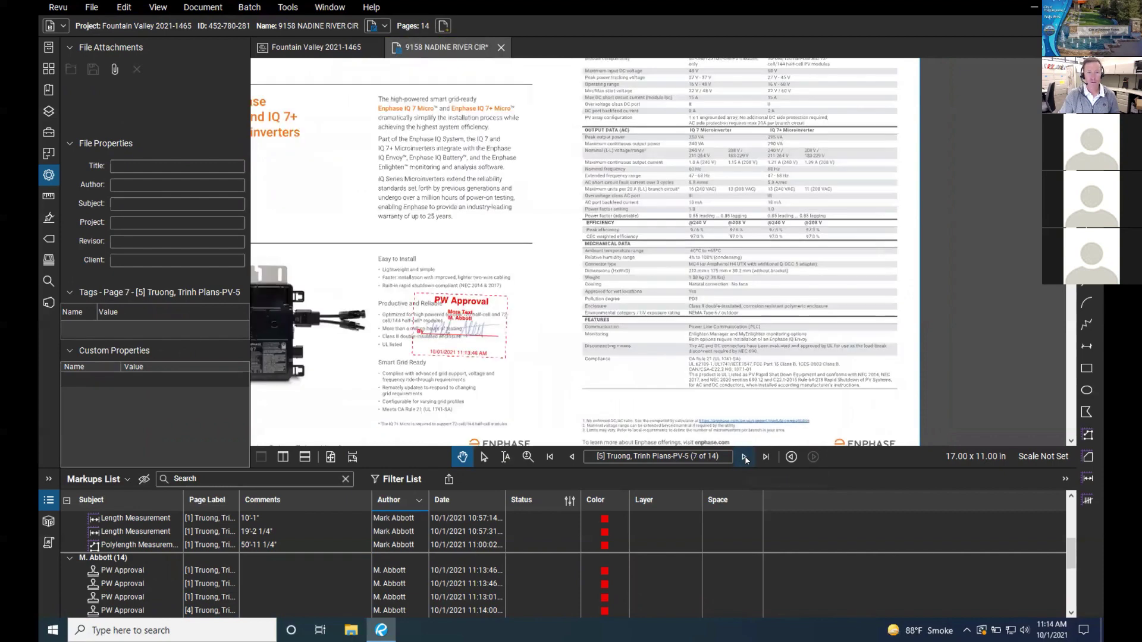
{"action": "left_click", "coordinate": [490, 345]}
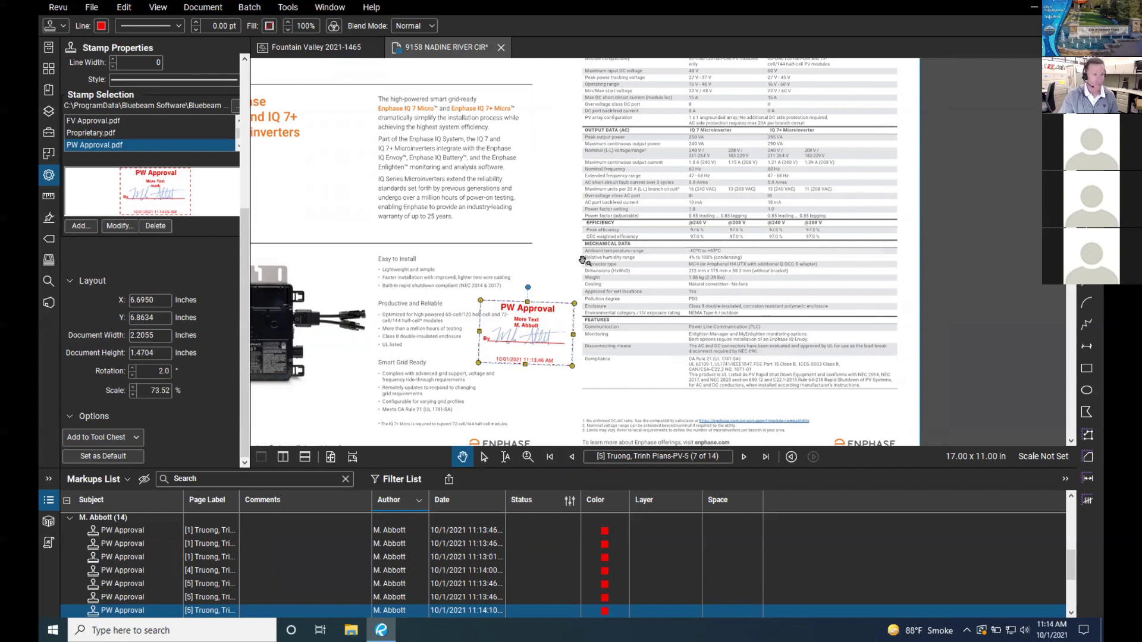
Step: Return to the first sheet, PV-1, and fit it in view
{"action": "left_click", "coordinate": [571, 457]}
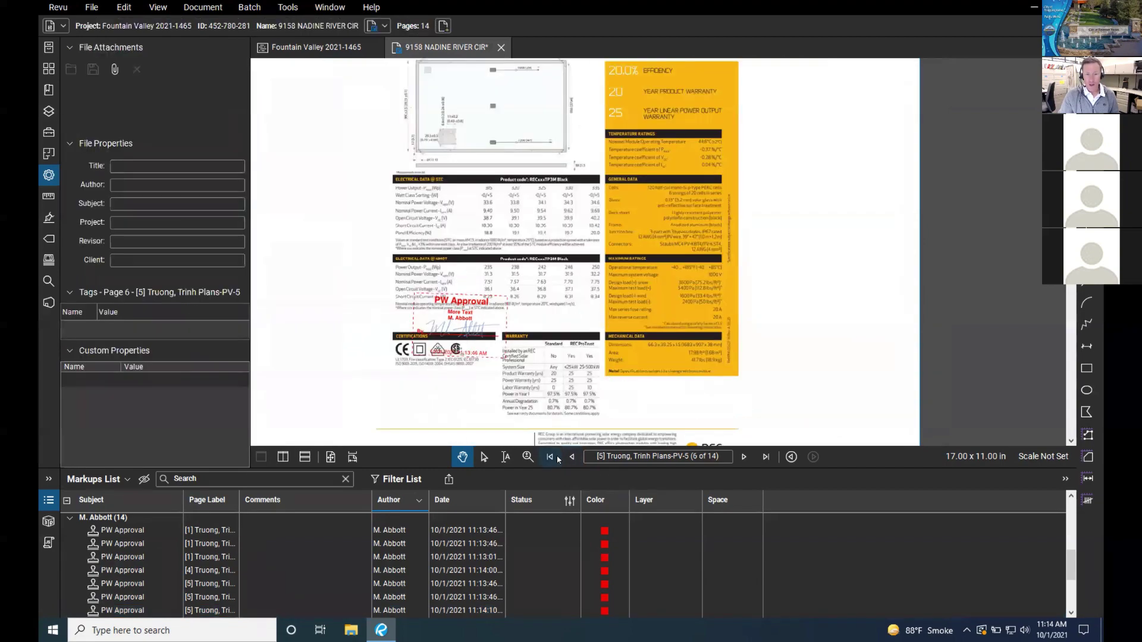
{"action": "key", "text": "Home"}
{"action": "scroll", "coordinate": [552, 309], "scroll_direction": "down", "scroll_amount": 5}
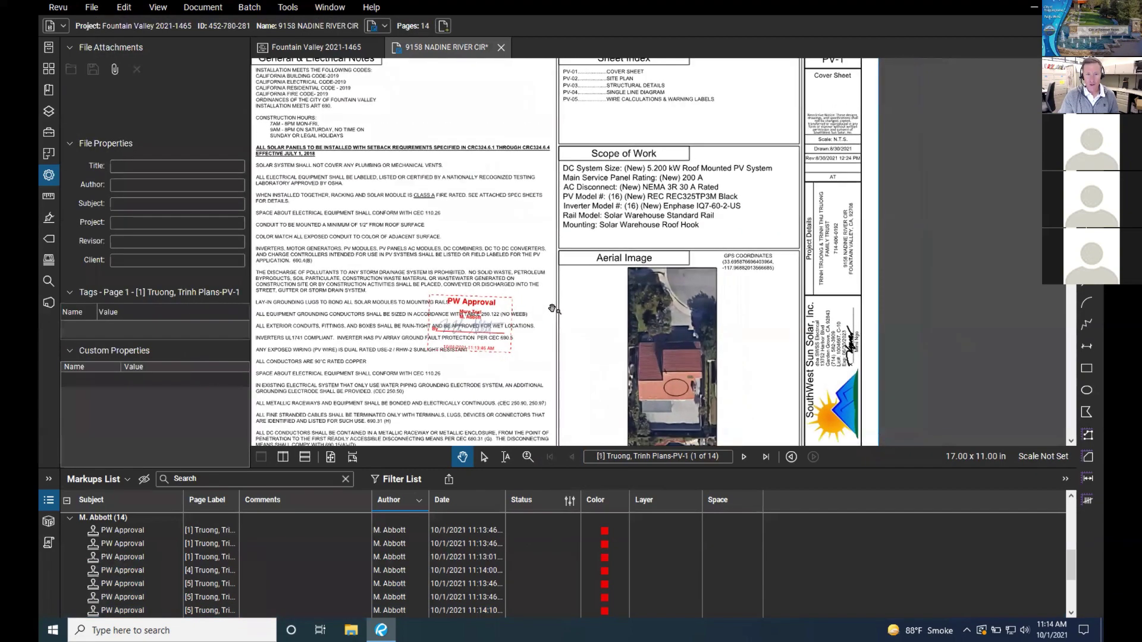
{"action": "scroll", "coordinate": [612, 306], "scroll_direction": "up", "scroll_amount": 4}
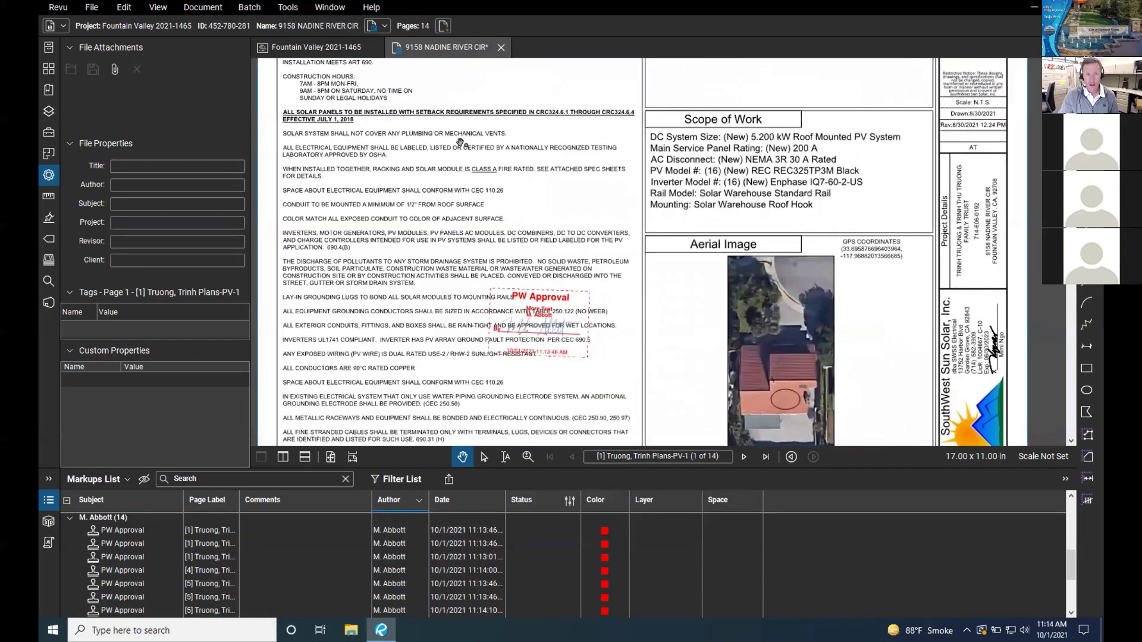
{"action": "scroll", "coordinate": [457, 173], "scroll_direction": "up", "scroll_amount": 1}
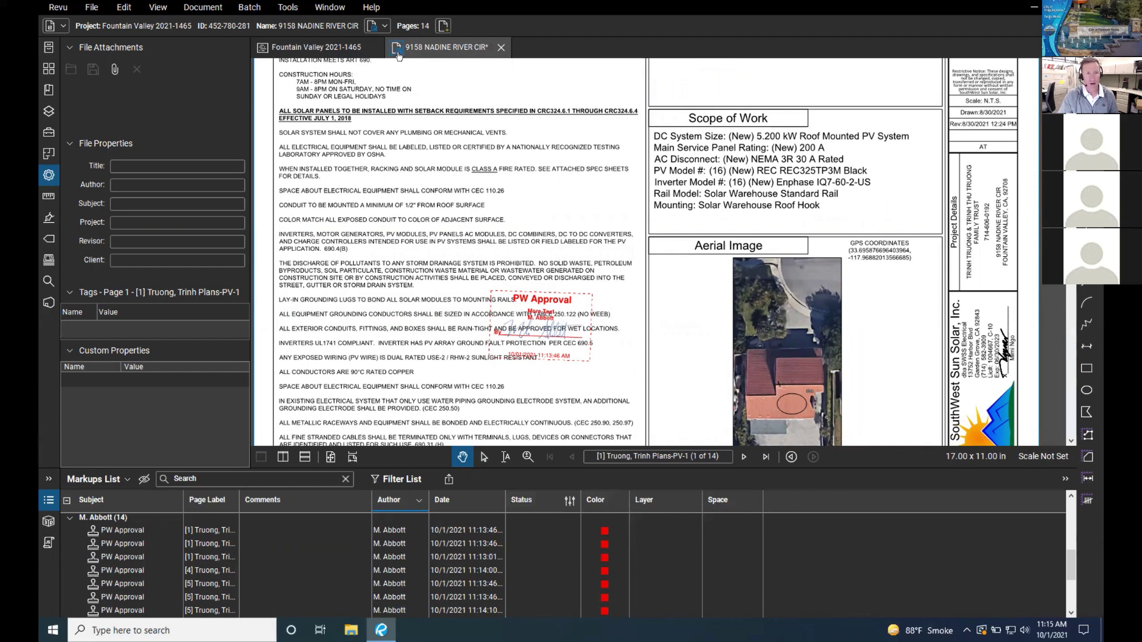
{"action": "left_click", "coordinate": [398, 54]}
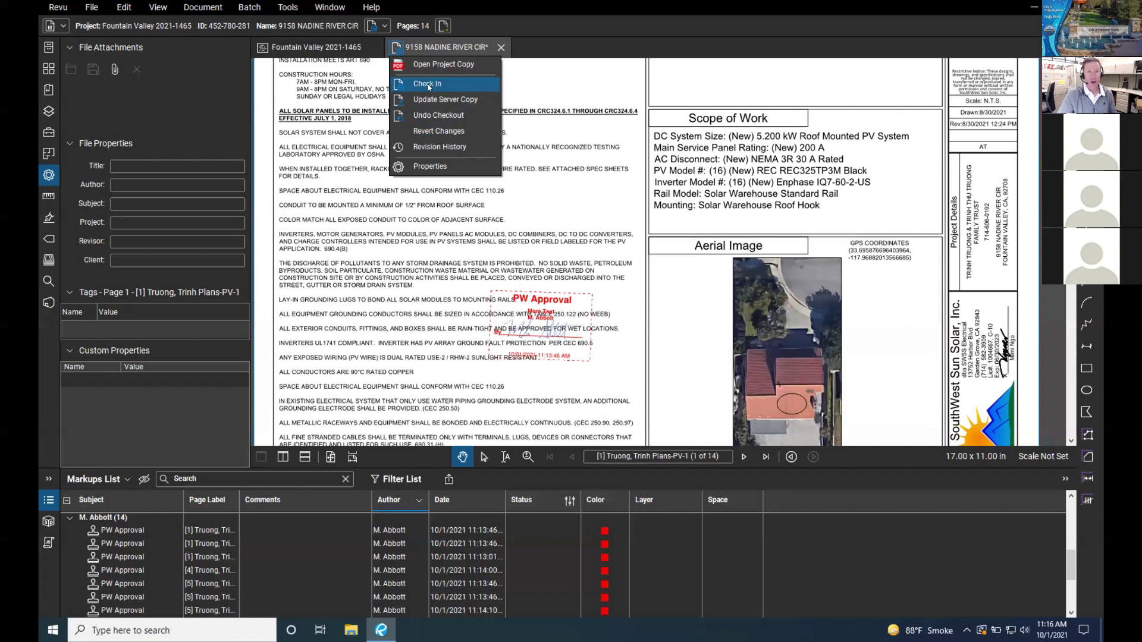
Step: Cancel check-in, undo the checkout to discard all stamps, then check the plan set out again
{"action": "left_click", "coordinate": [428, 87]}
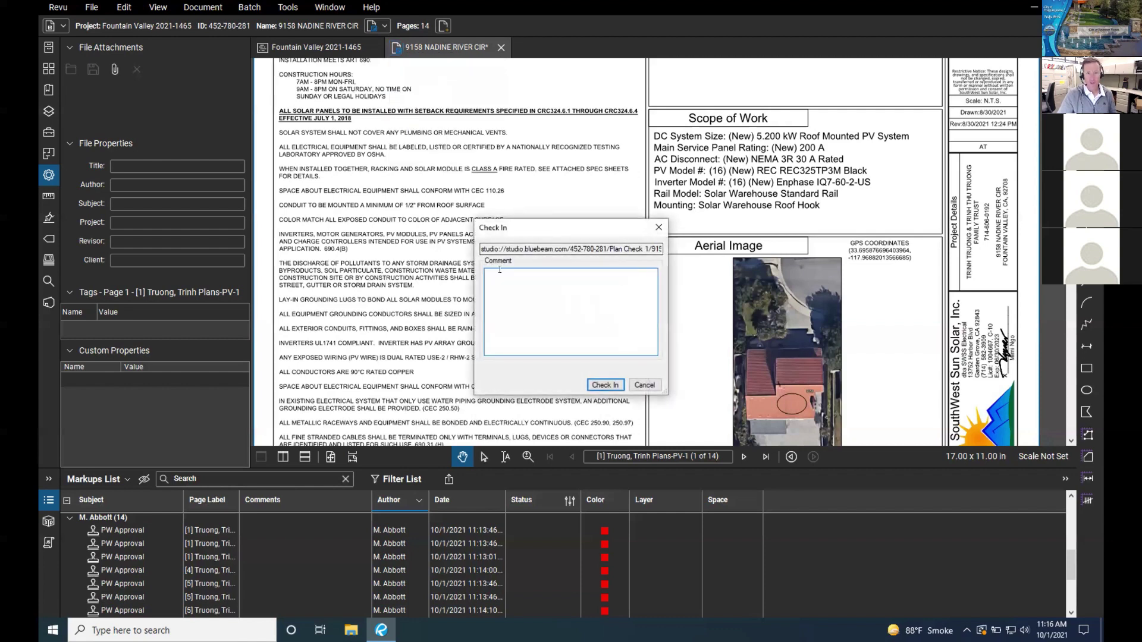
{"action": "left_click", "coordinate": [646, 384]}
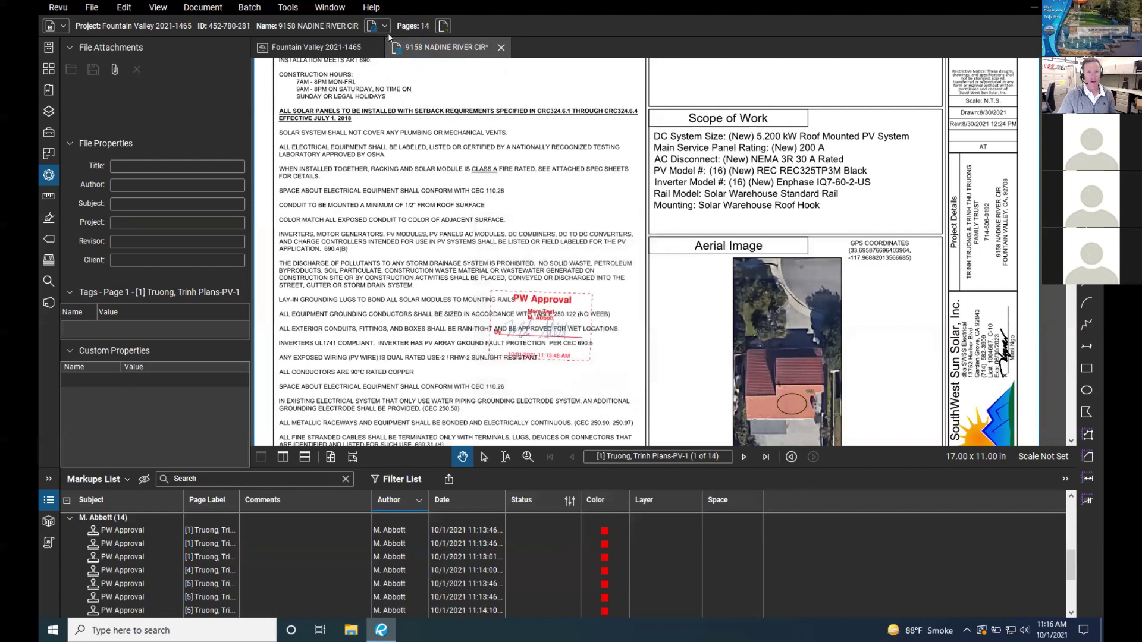
{"action": "left_click", "coordinate": [398, 51]}
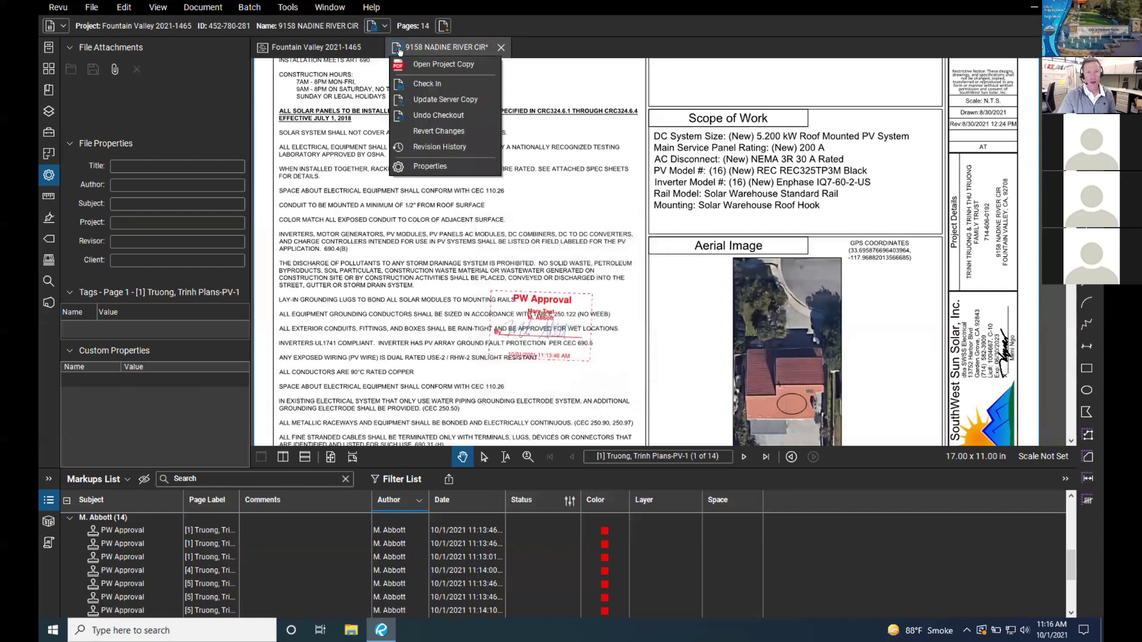
{"action": "left_click", "coordinate": [456, 116]}
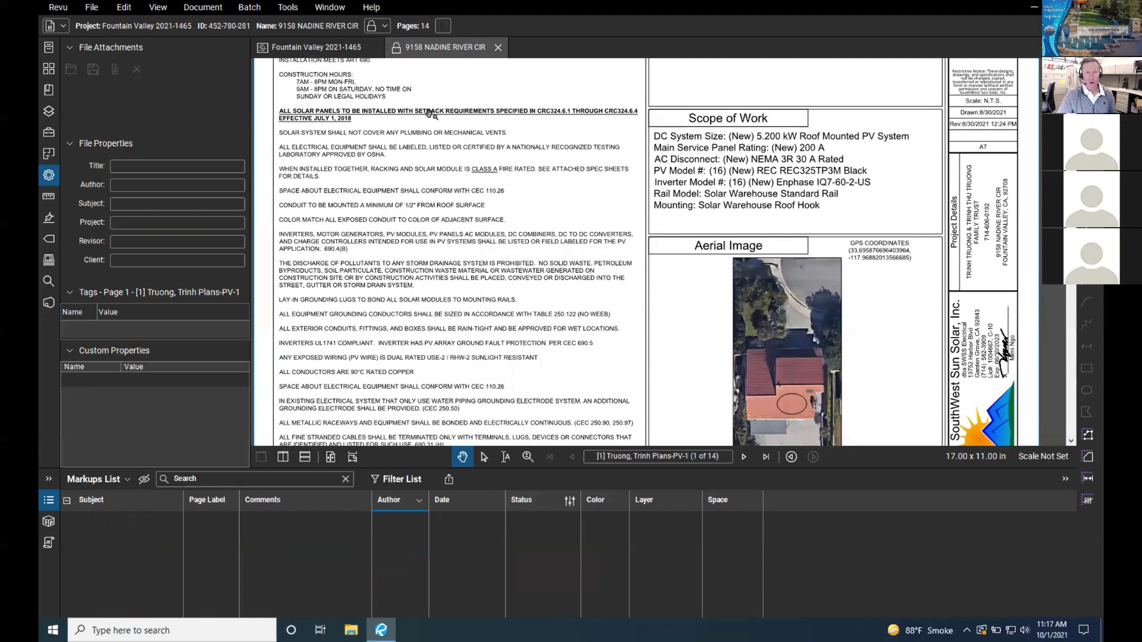
{"action": "left_click", "coordinate": [395, 50]}
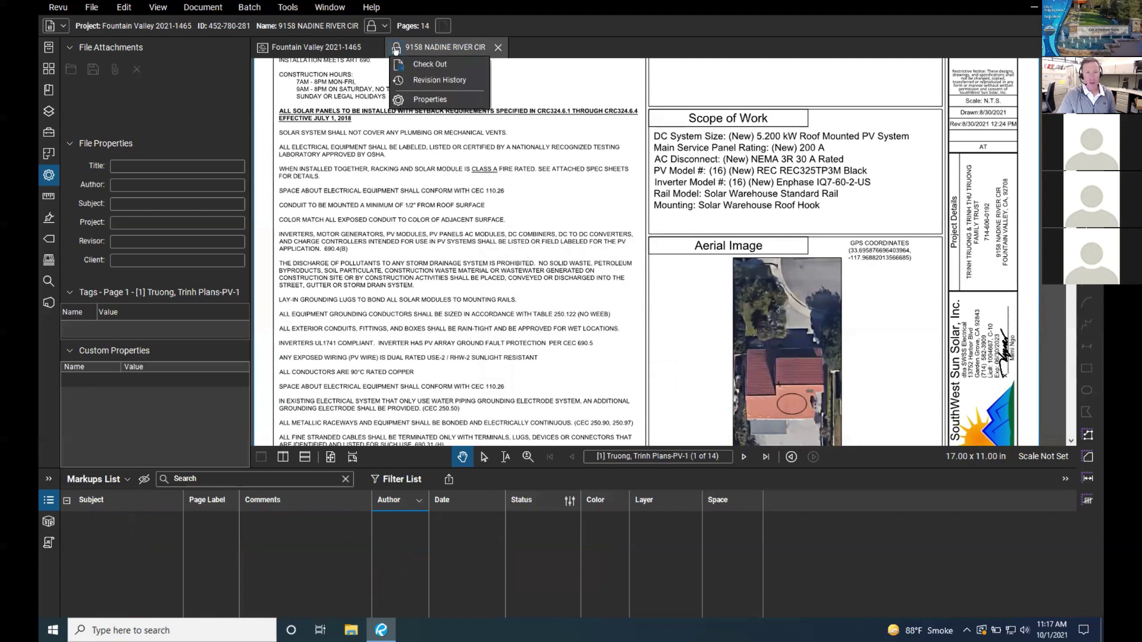
{"action": "left_click", "coordinate": [408, 65]}
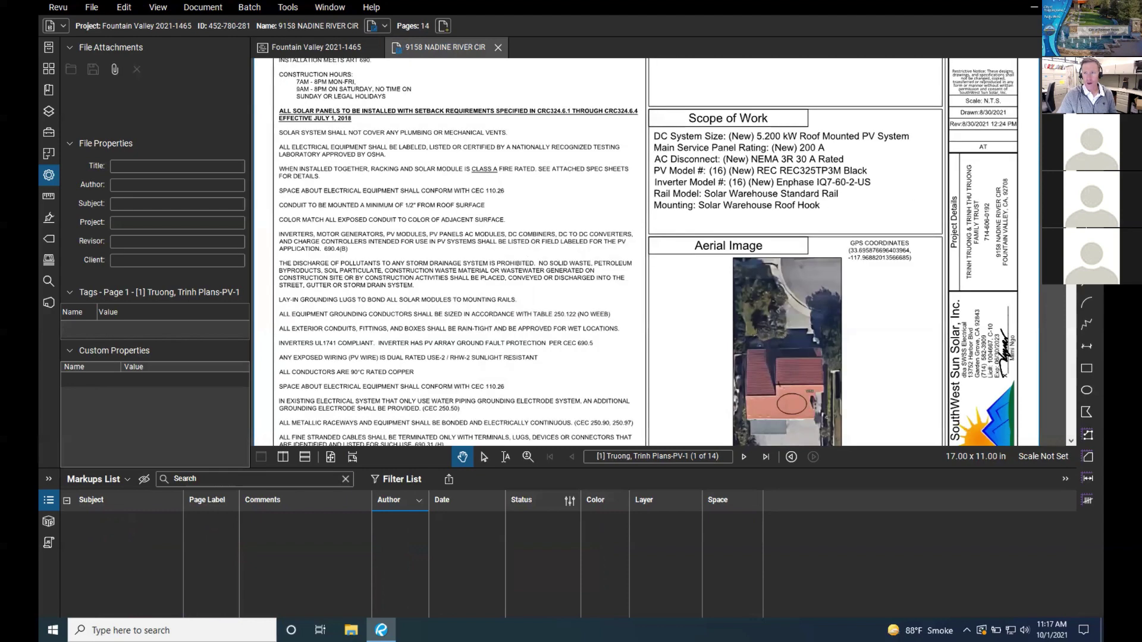
Step: Draw a Cloud+ callout beside the Scope of Work block with the text 'Text box'
{"action": "key", "text": "k"}
{"action": "left_click_drag", "start_coordinate": [577, 200], "coordinate": [704, 291]}
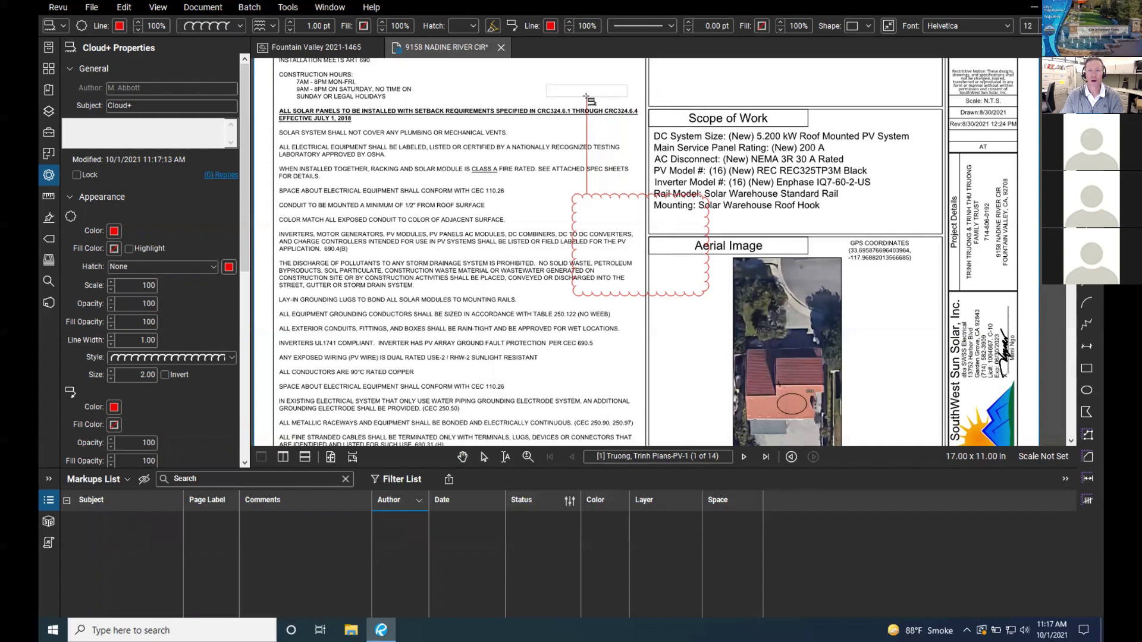
{"action": "left_click", "coordinate": [586, 96]}
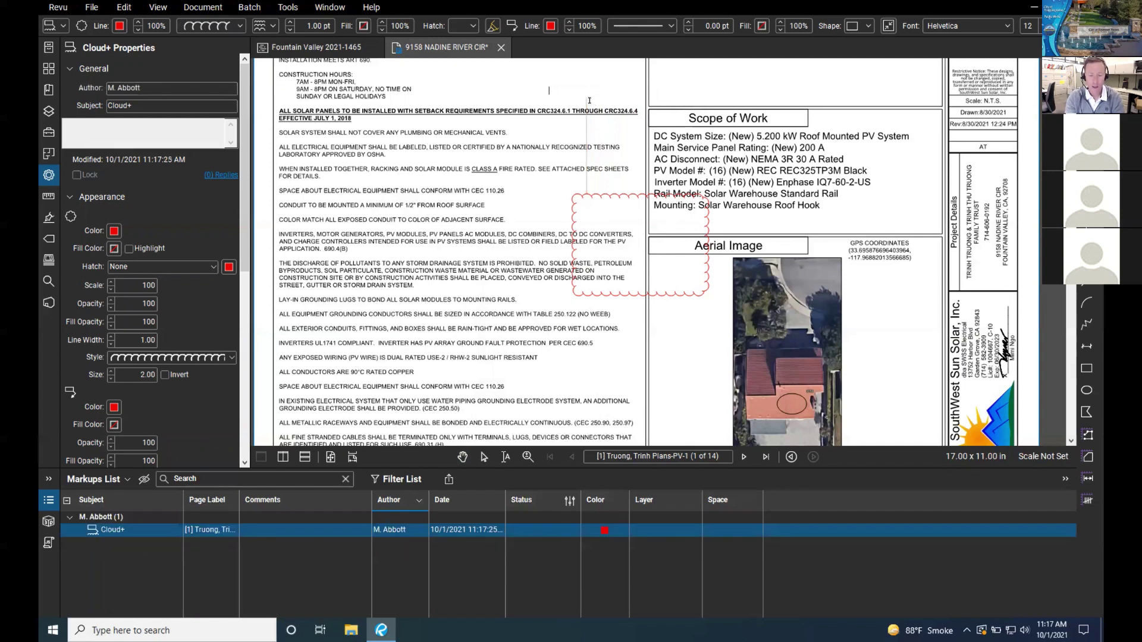
{"action": "type", "text": "Text box"}
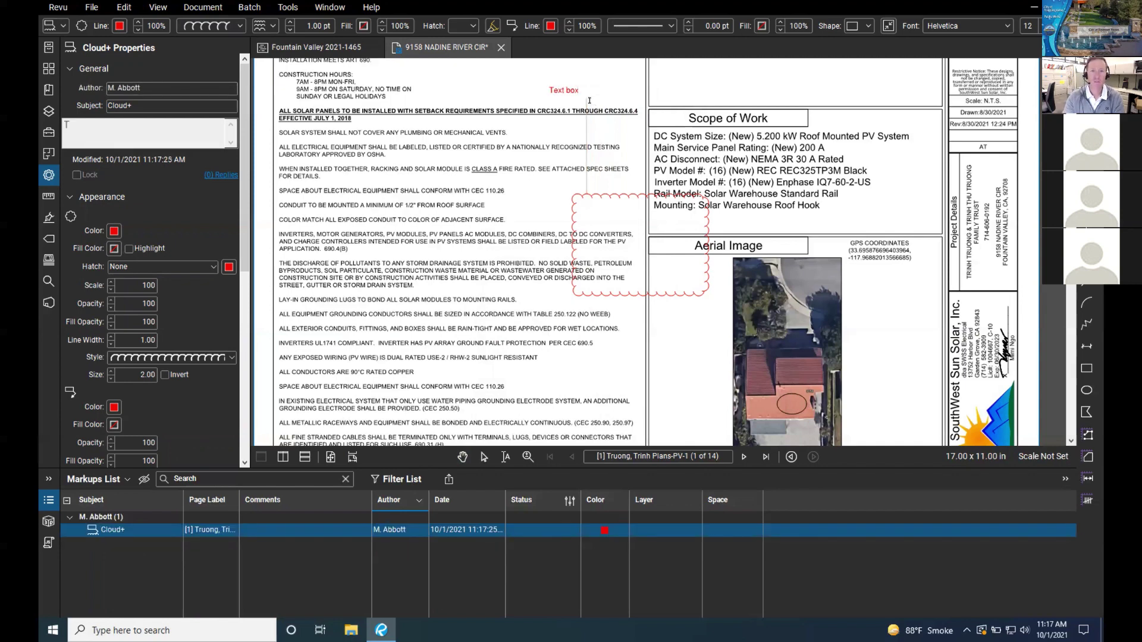
{"action": "left_click", "coordinate": [516, 107]}
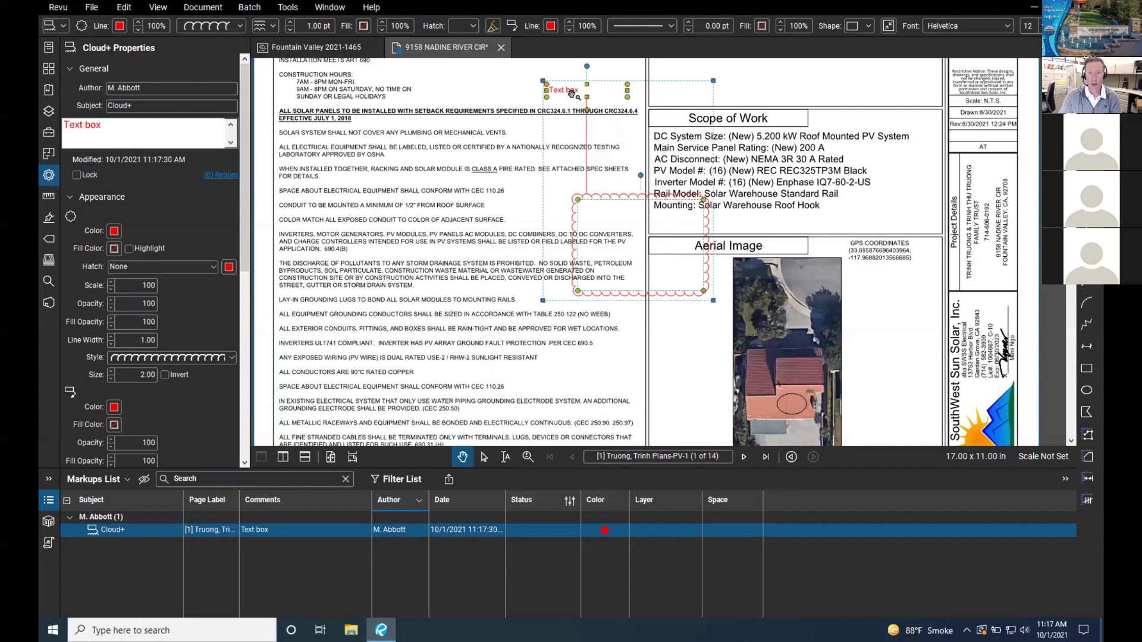
Step: Set the callout text to Javanese Text font in red and make the leader line pink
{"action": "double_click", "coordinate": [581, 95]}
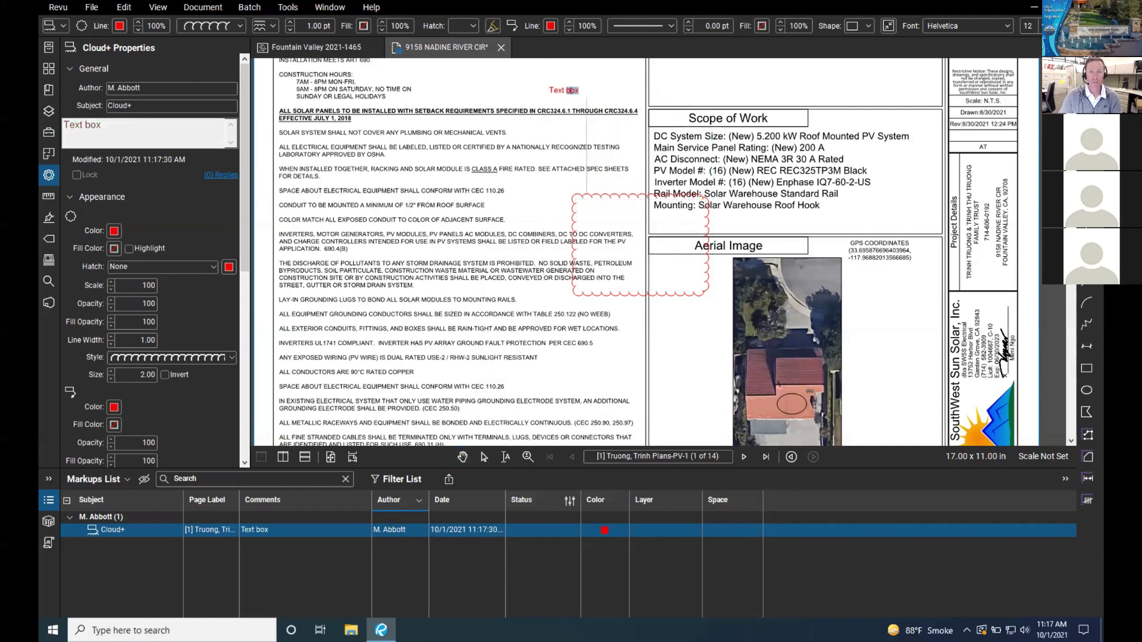
{"action": "left_click_drag", "start_coordinate": [580, 90], "coordinate": [534, 90]}
{"action": "left_click", "coordinate": [1009, 26]}
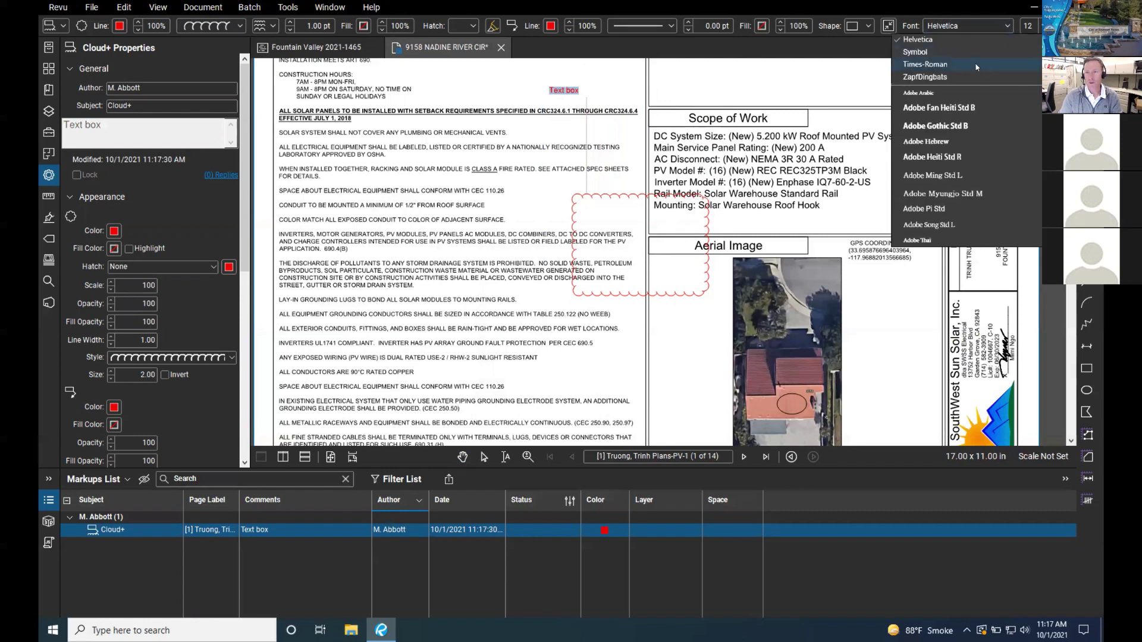
{"action": "scroll", "coordinate": [949, 158], "scroll_direction": "down", "scroll_amount": 10}
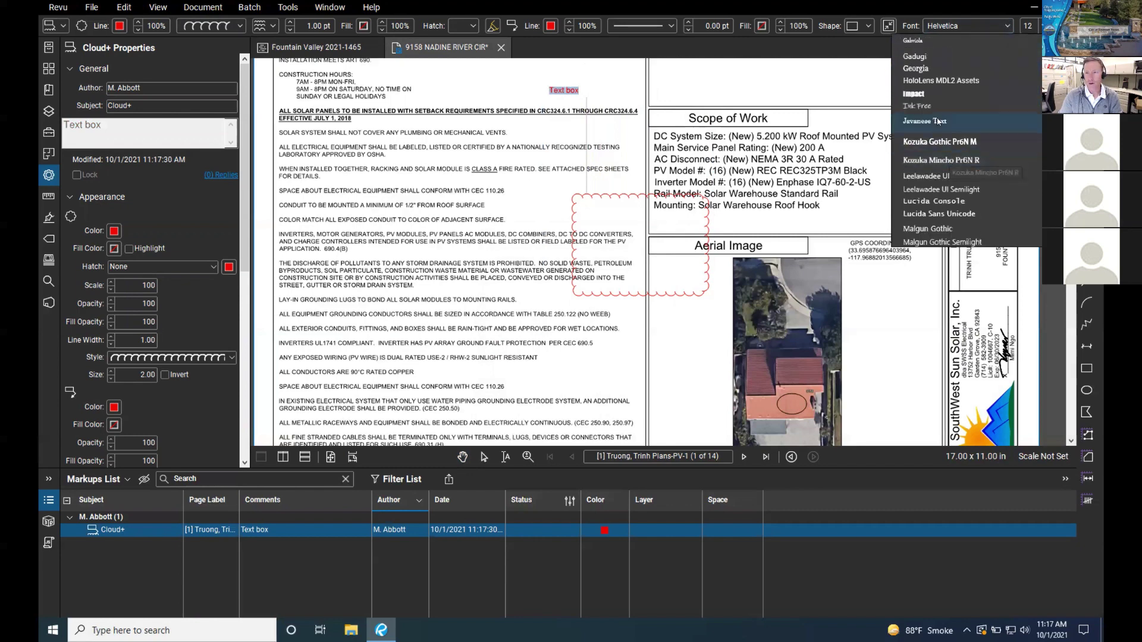
{"action": "left_click", "coordinate": [598, 88]}
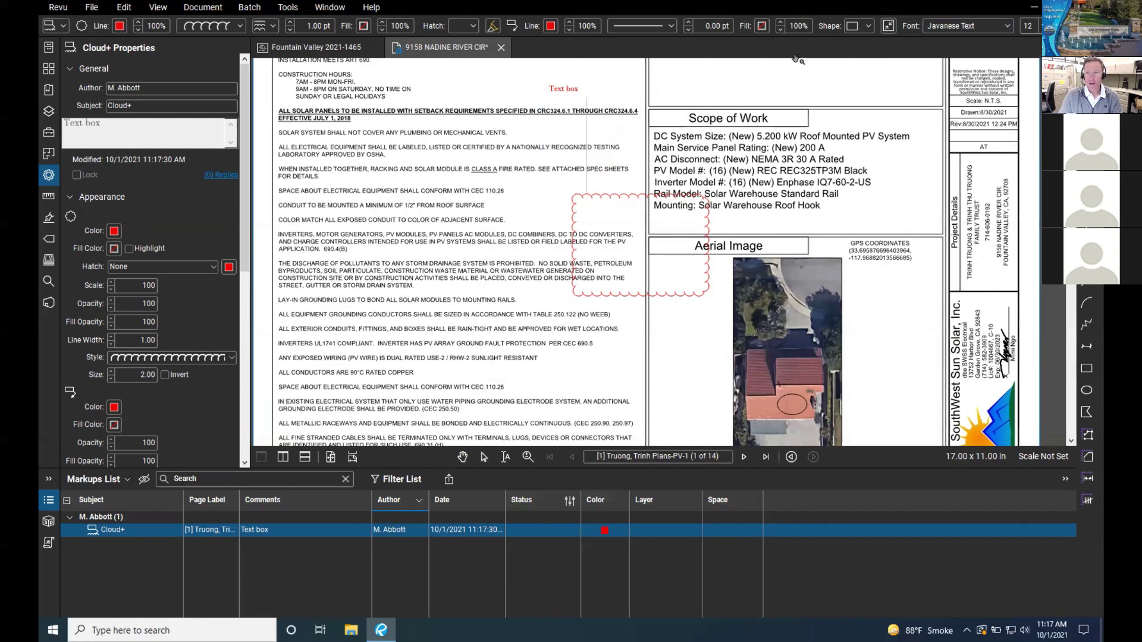
{"action": "key", "text": "ctrl+a"}
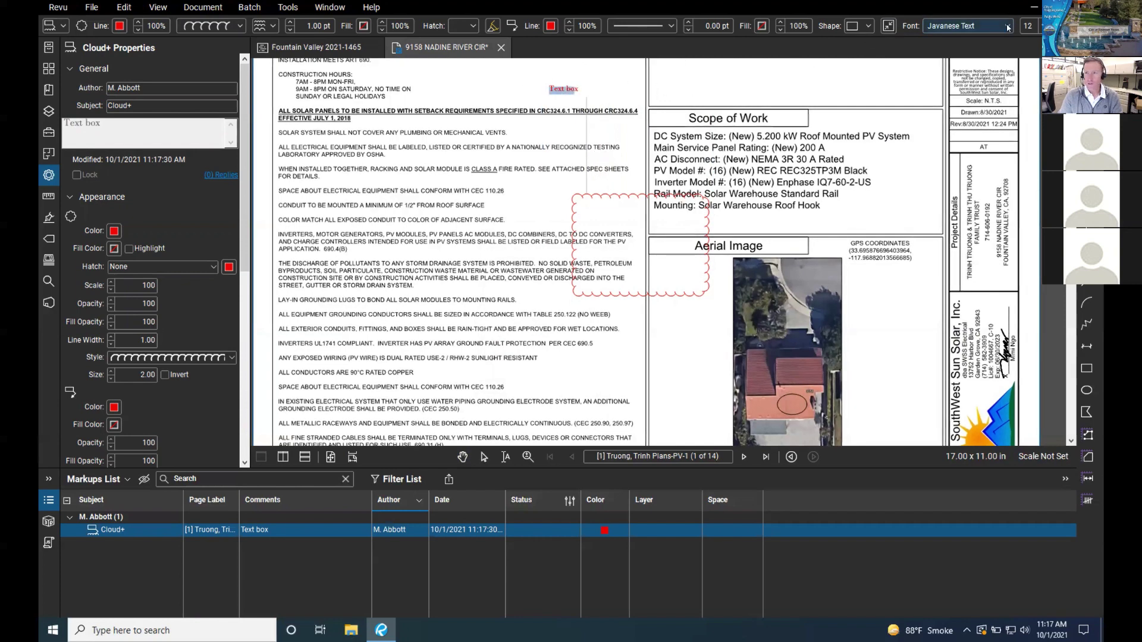
{"action": "left_click", "coordinate": [1034, 26]}
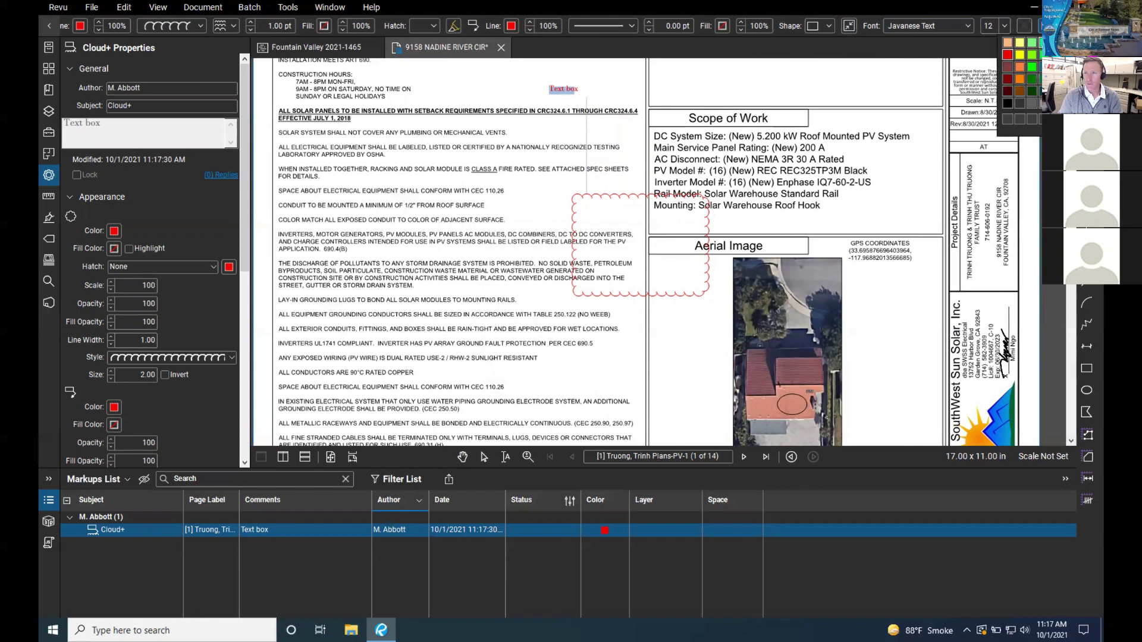
{"action": "left_click", "coordinate": [1007, 55]}
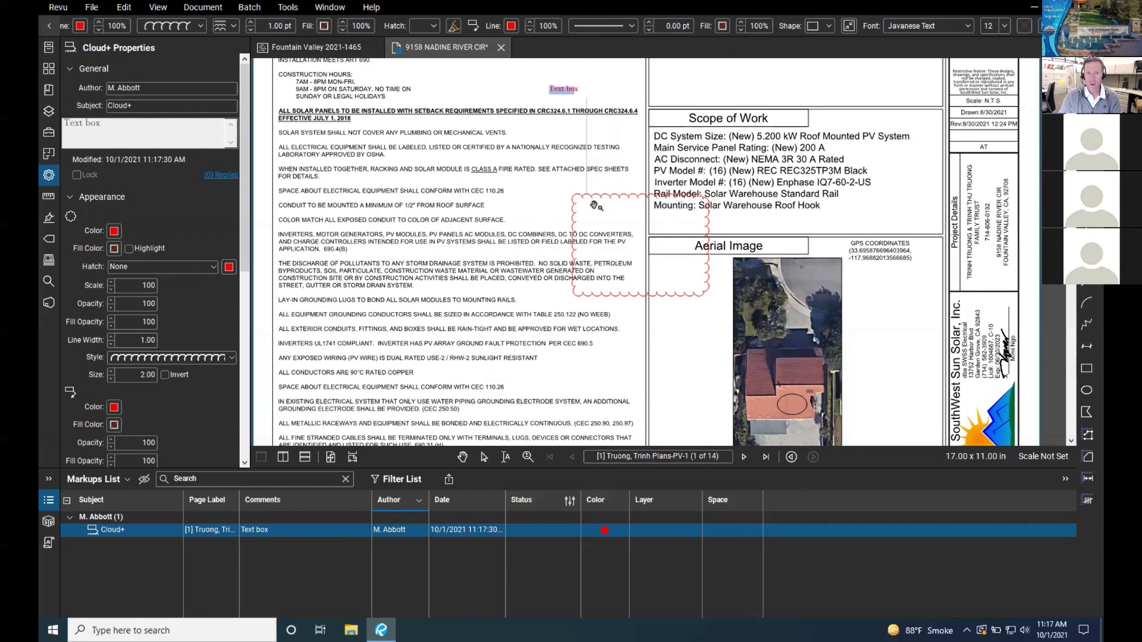
{"action": "left_click", "coordinate": [615, 196]}
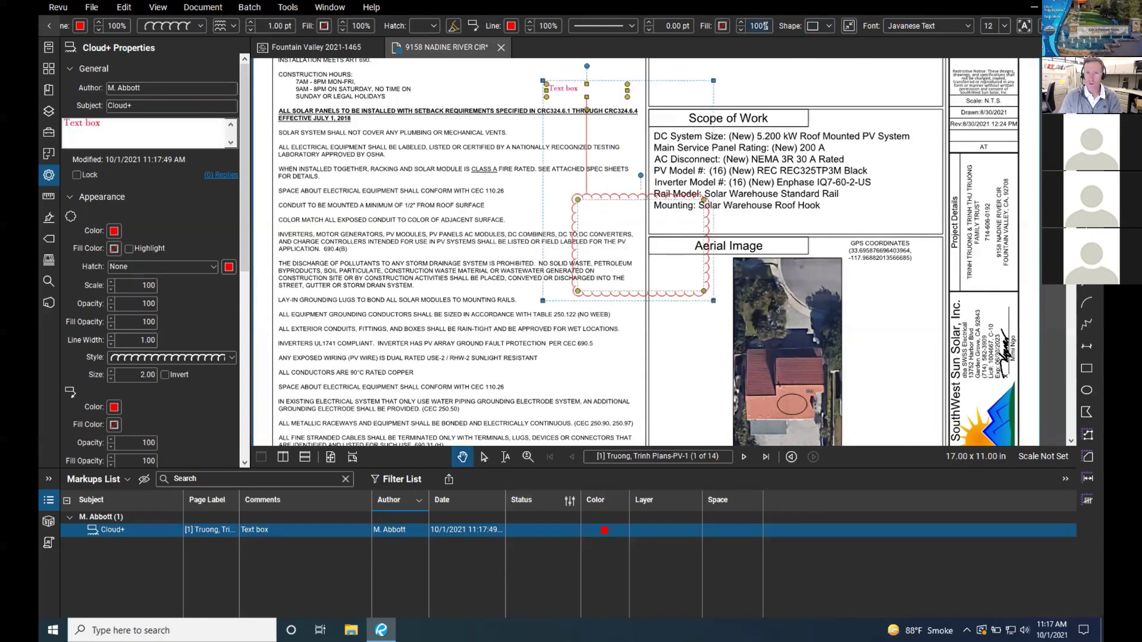
{"action": "left_click", "coordinate": [511, 25]}
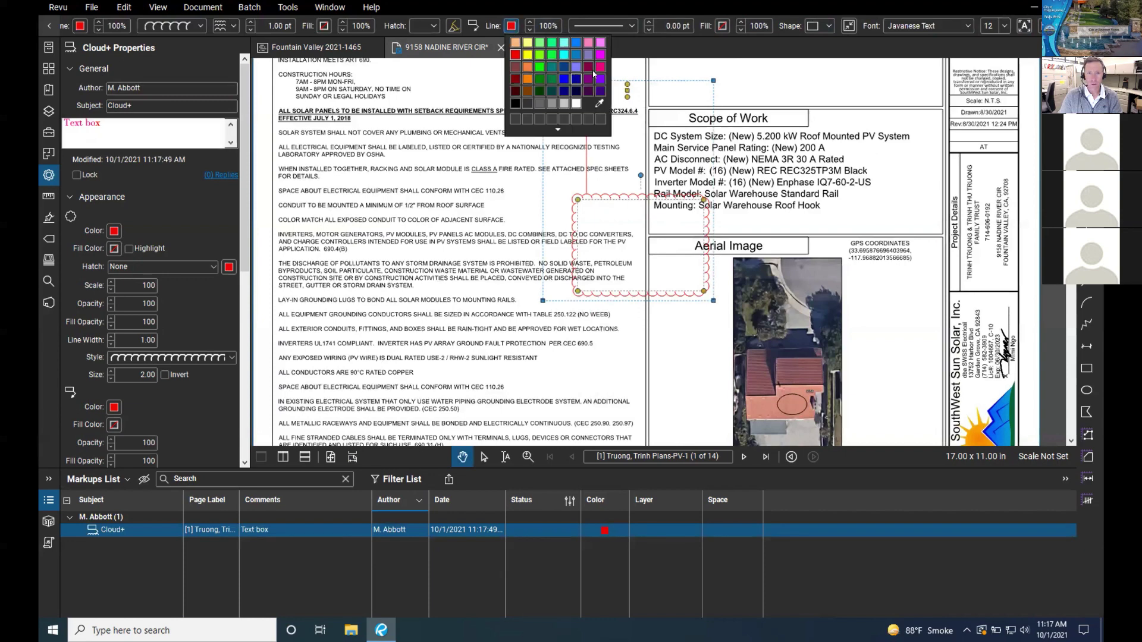
{"action": "left_click", "coordinate": [599, 66]}
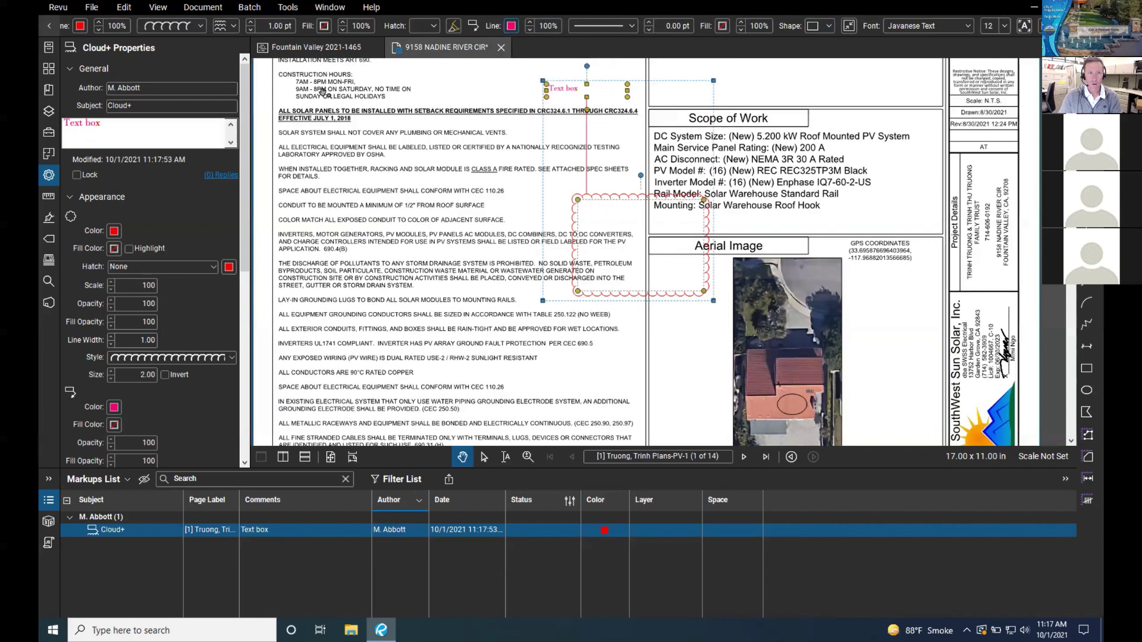
Step: Colour the cloud light violet and delete the 'Text box' wording from the callout
{"action": "left_click", "coordinate": [81, 25]}
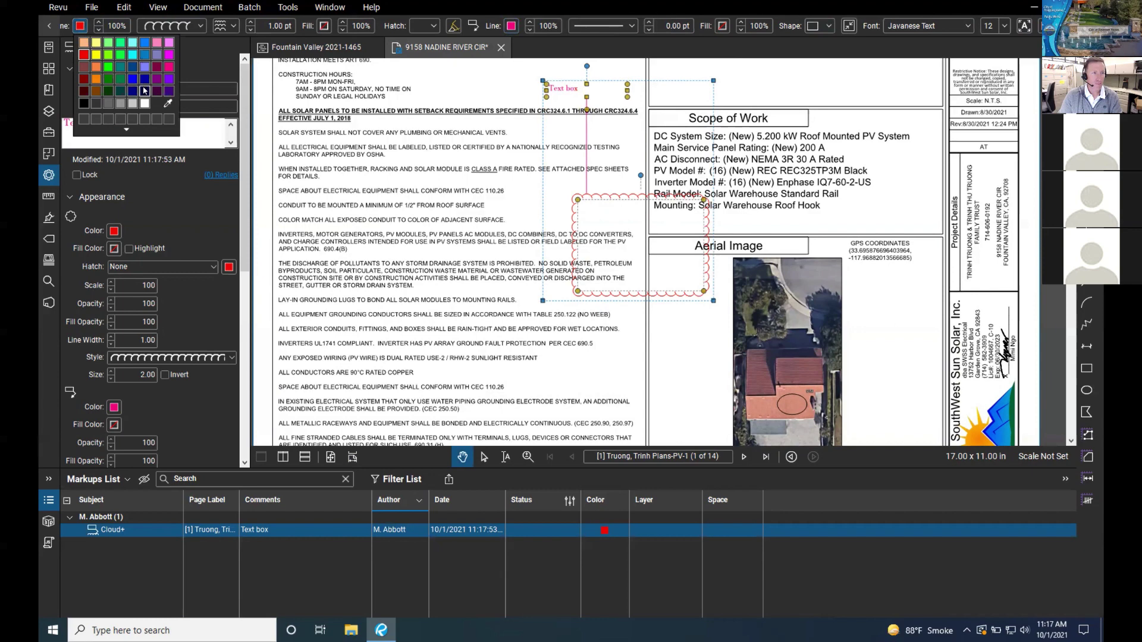
{"action": "left_click", "coordinate": [170, 80]}
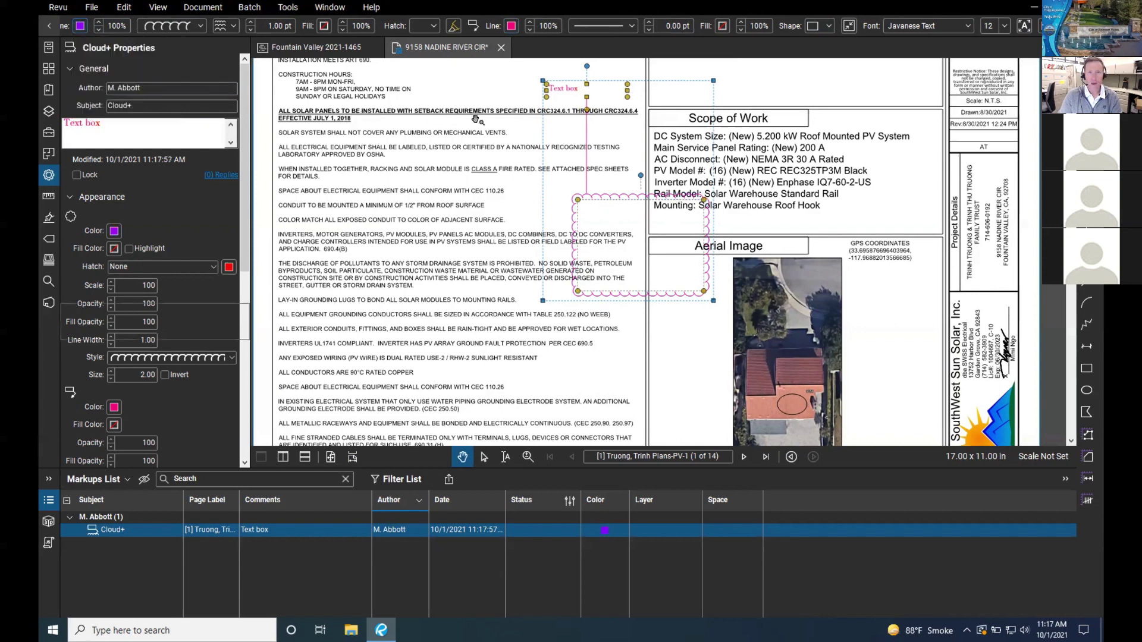
{"action": "left_click", "coordinate": [508, 102]}
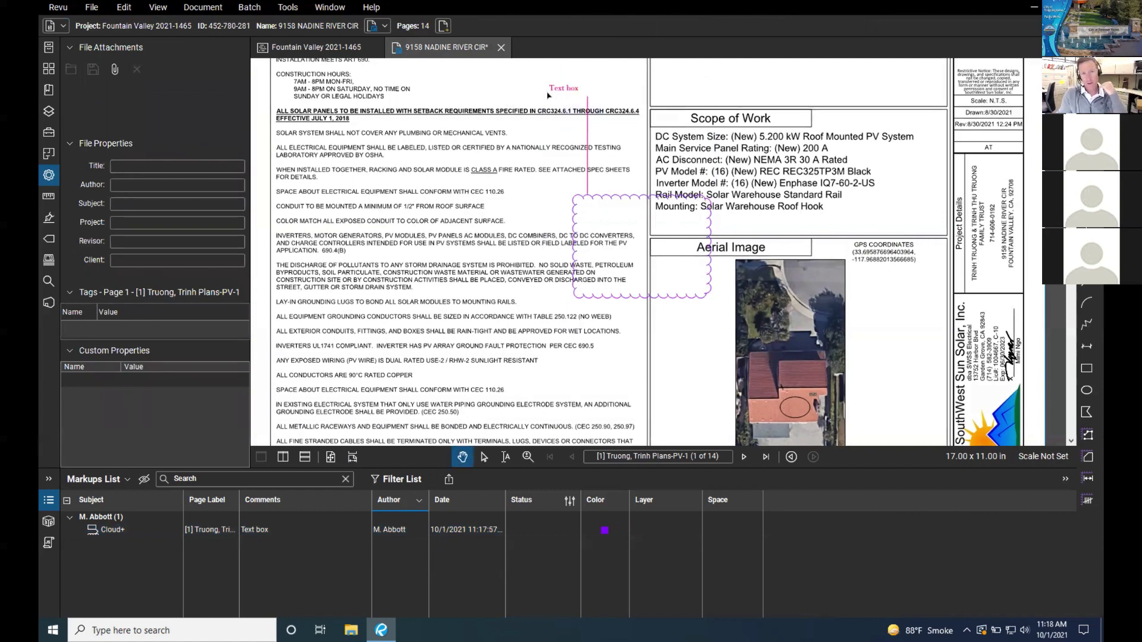
{"action": "double_click", "coordinate": [578, 89]}
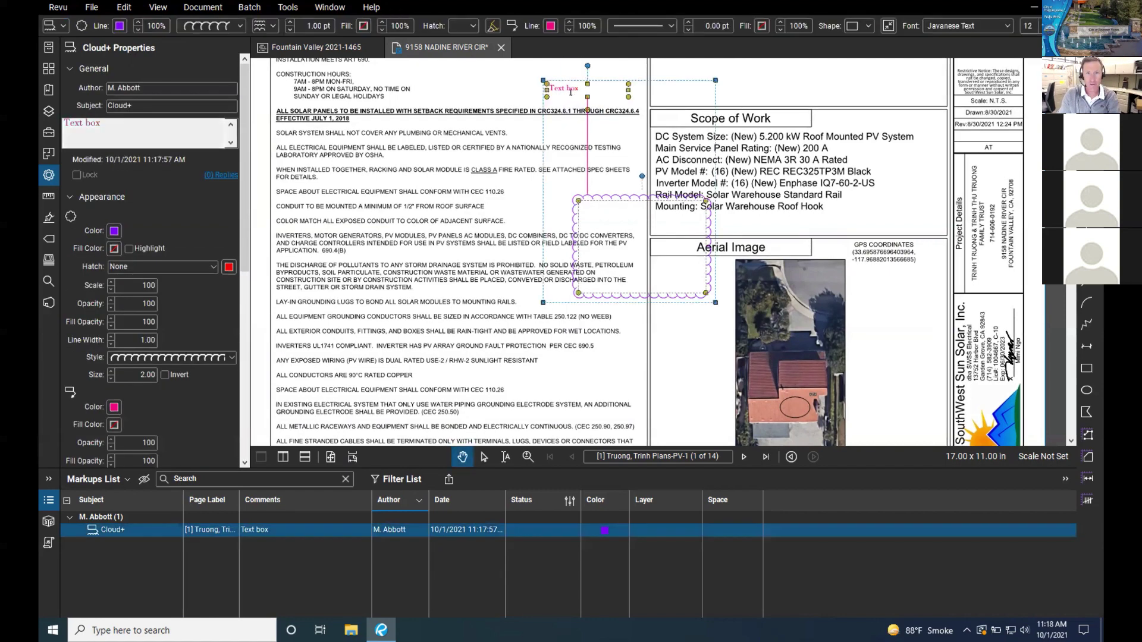
{"action": "key", "text": "BackSpace"}
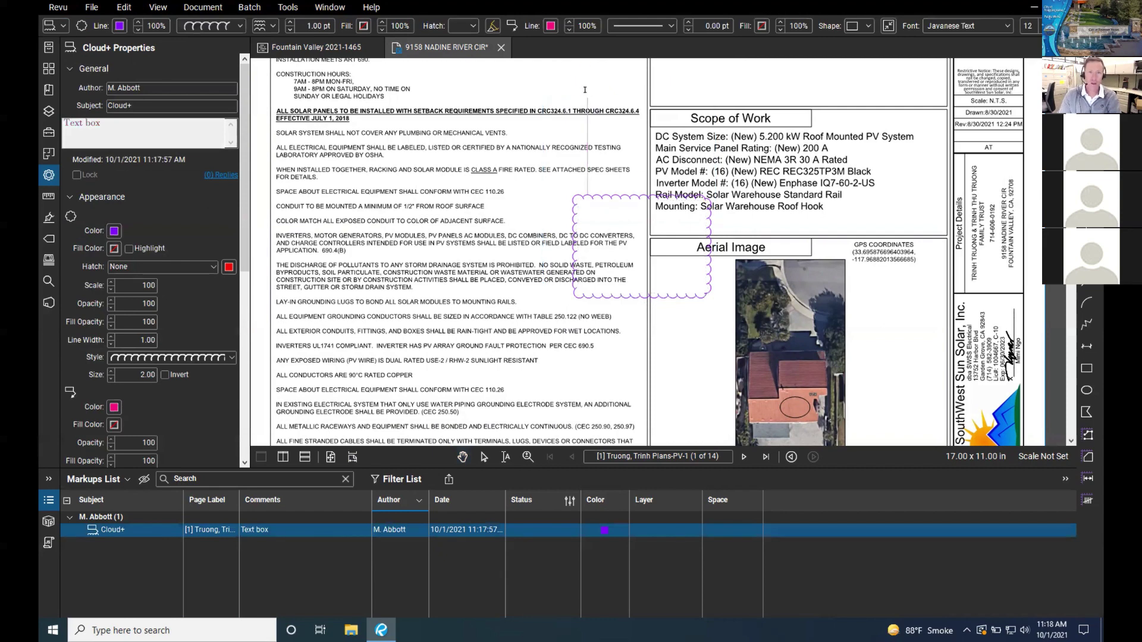
{"action": "key", "text": "Escape"}
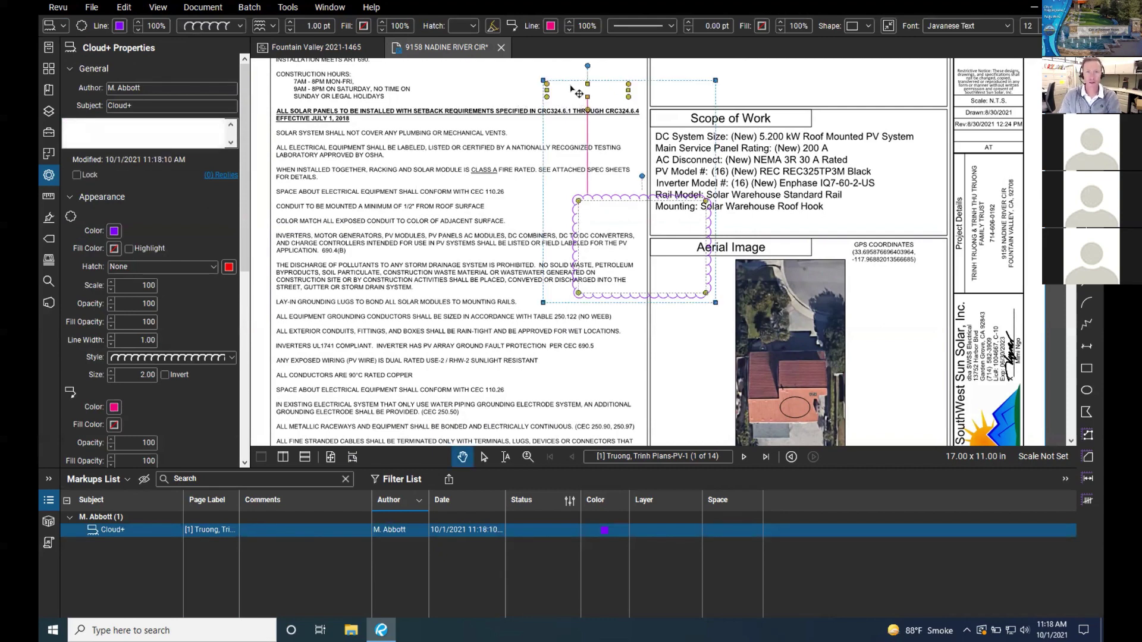
Step: Raise the callout border width to 1.00 pt and apply the Dashed 5 line style
{"action": "left_click", "coordinate": [690, 25]}
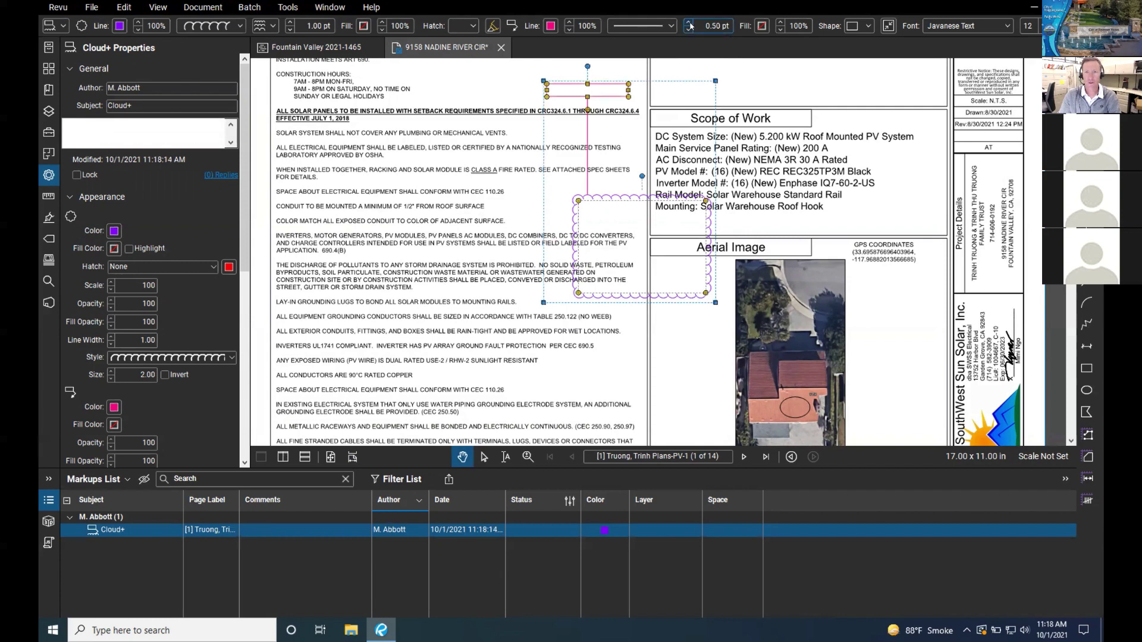
{"action": "left_click", "coordinate": [690, 25]}
{"action": "left_click", "coordinate": [689, 25]}
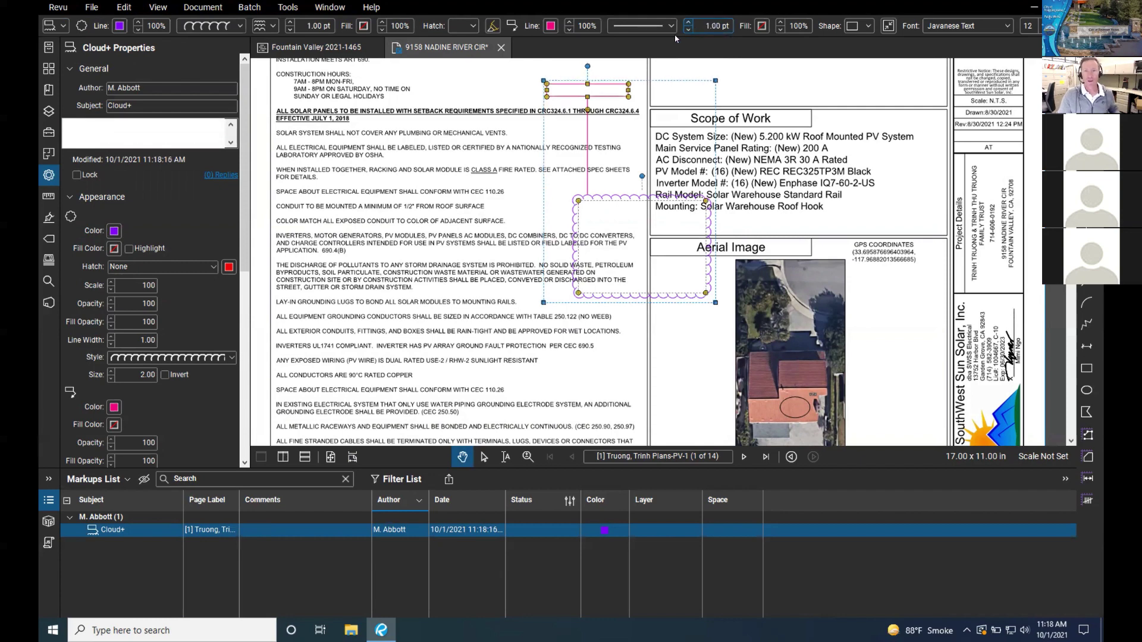
{"action": "left_click", "coordinate": [501, 94]}
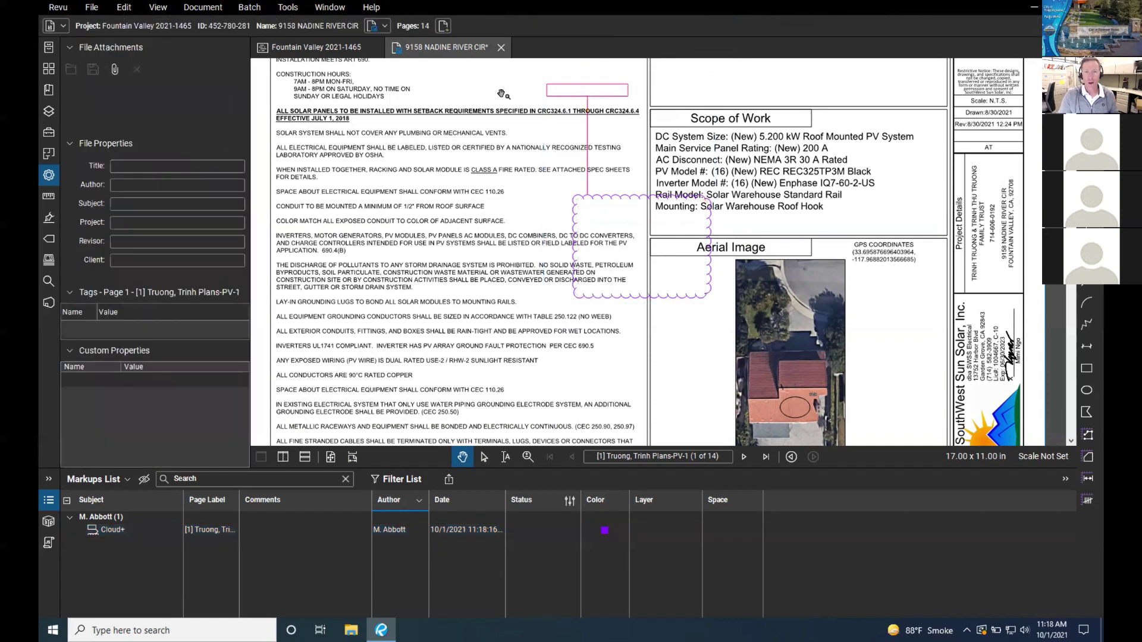
{"action": "left_click", "coordinate": [581, 87]}
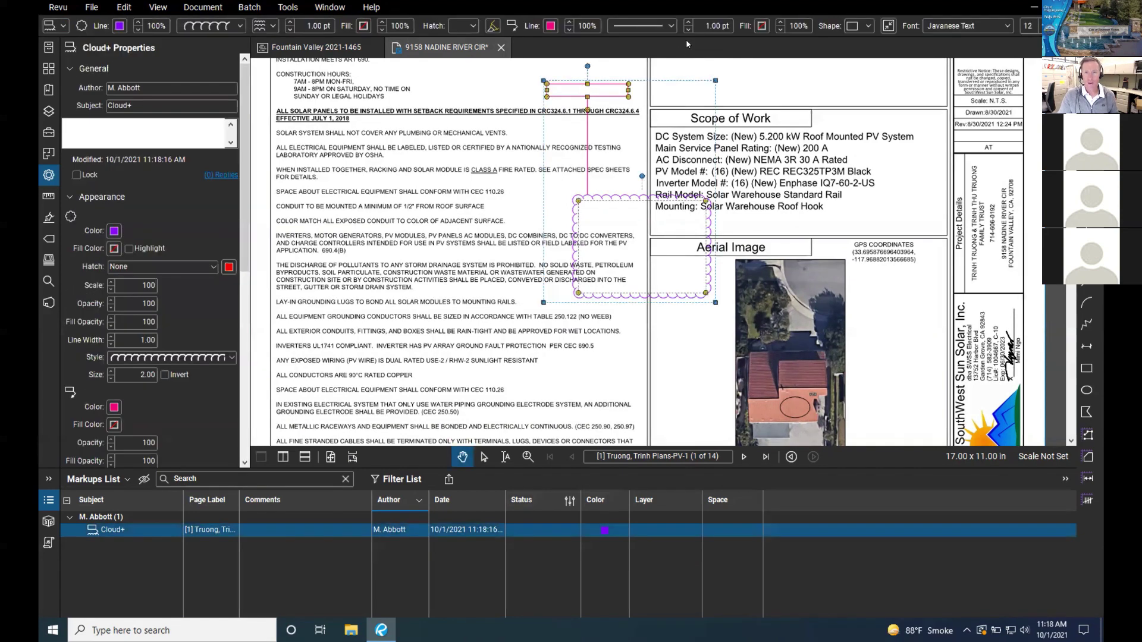
{"action": "left_click", "coordinate": [672, 26]}
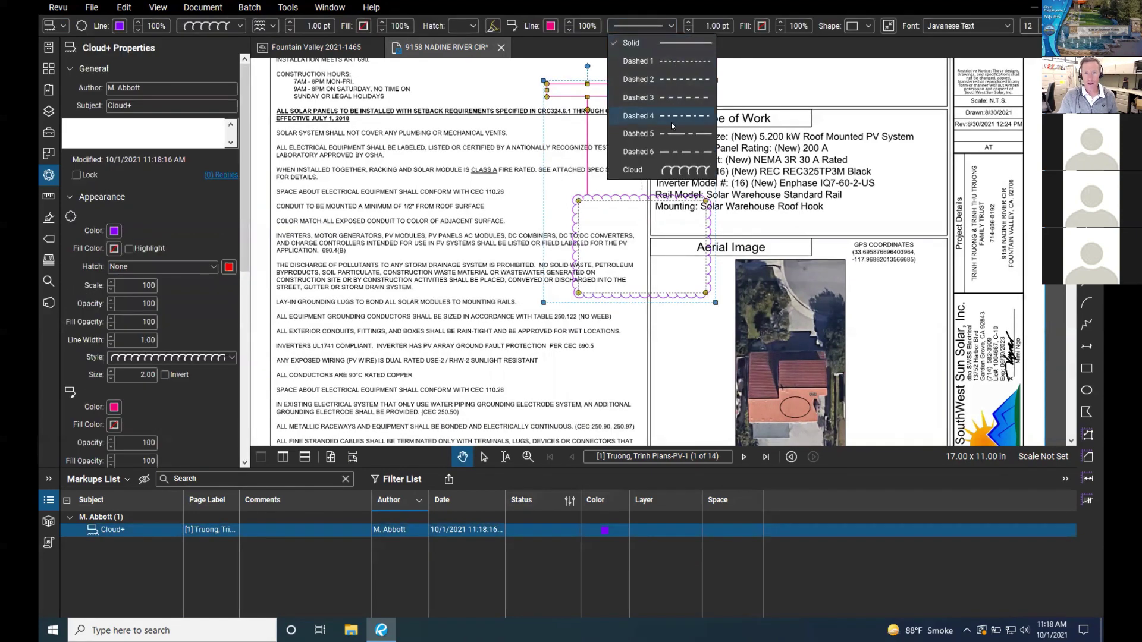
{"action": "left_click", "coordinate": [679, 134]}
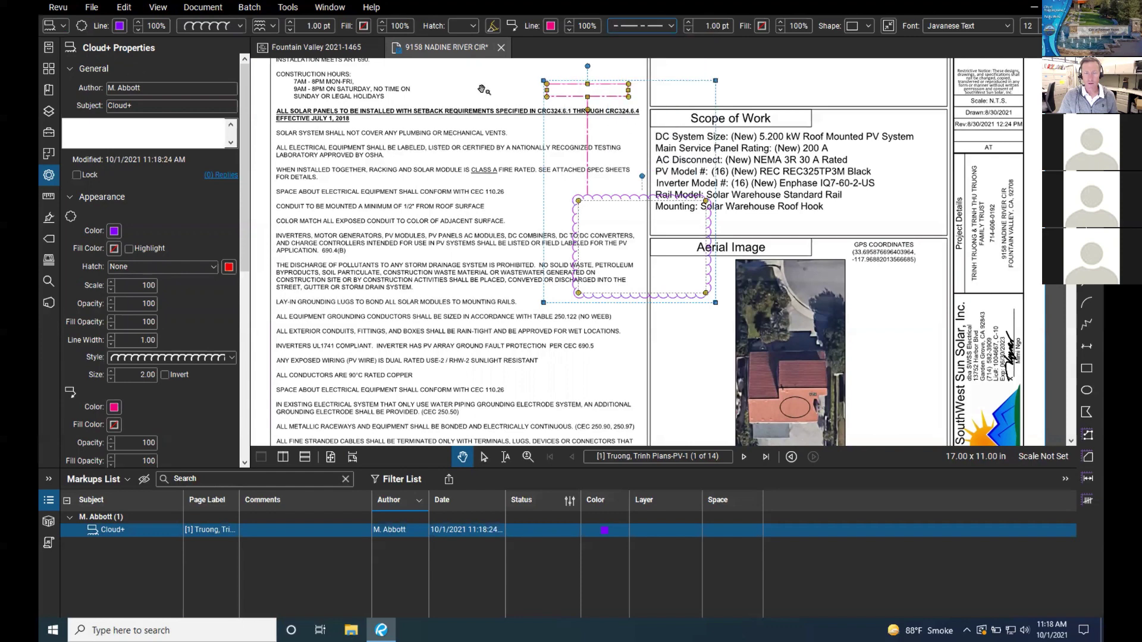
{"action": "left_click", "coordinate": [485, 90]}
{"action": "left_click", "coordinate": [587, 92]}
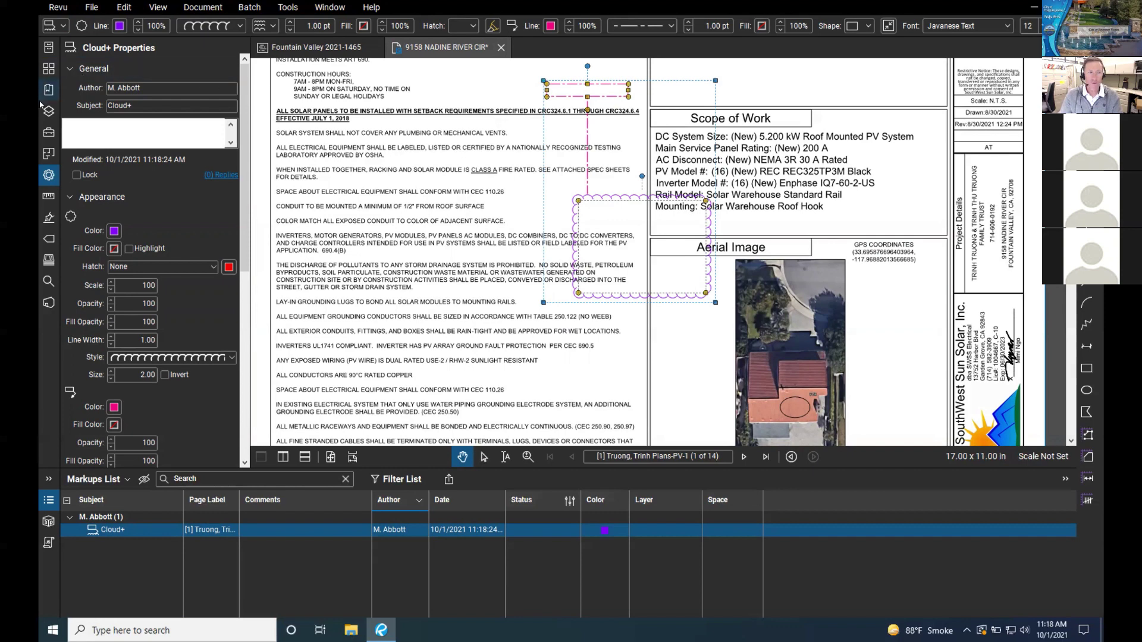
Step: Open the Tool Chest, show every tool set, and expand My Tools and Architect Review
{"action": "left_click", "coordinate": [47, 135]}
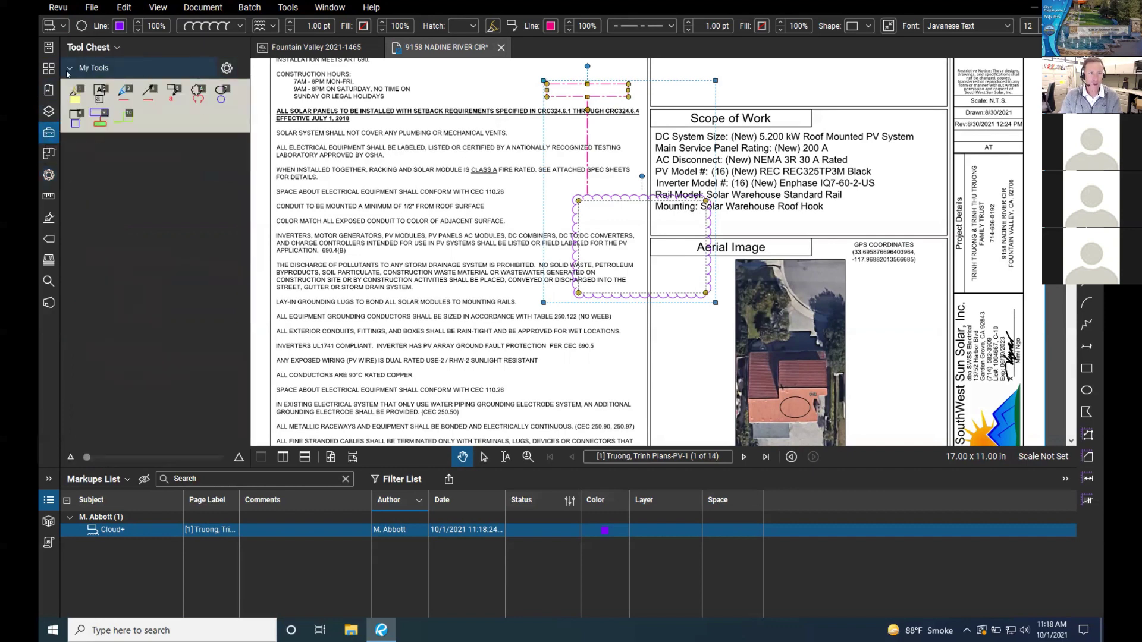
{"action": "left_click", "coordinate": [228, 68]}
{"action": "left_click", "coordinate": [90, 47]}
{"action": "left_click", "coordinate": [89, 47]}
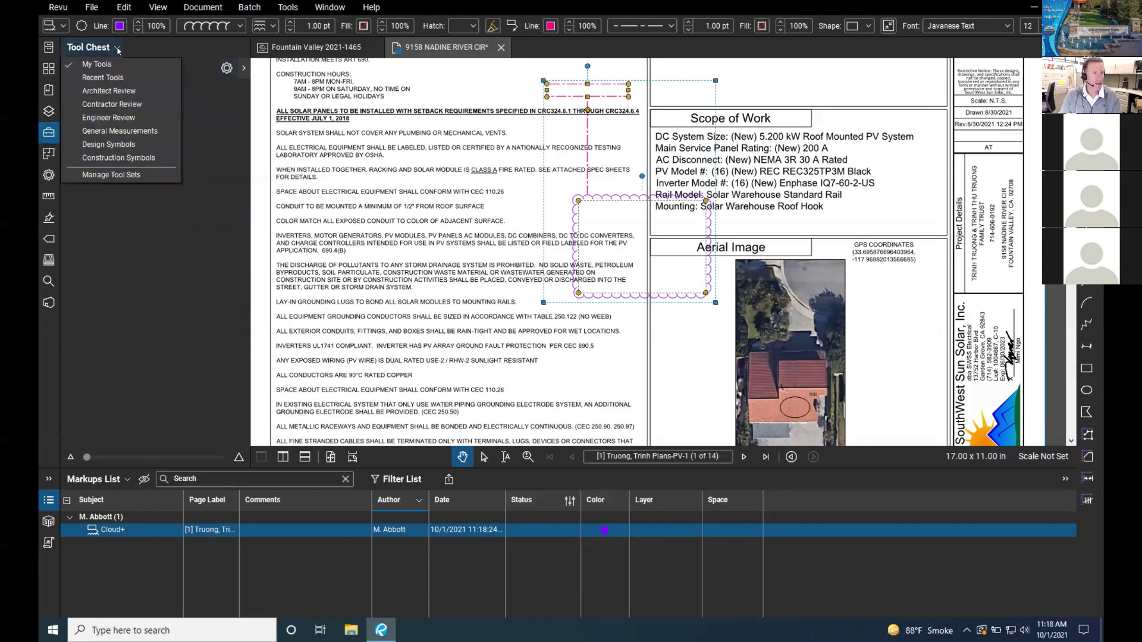
{"action": "left_click", "coordinate": [72, 90]}
{"action": "left_click", "coordinate": [69, 118]}
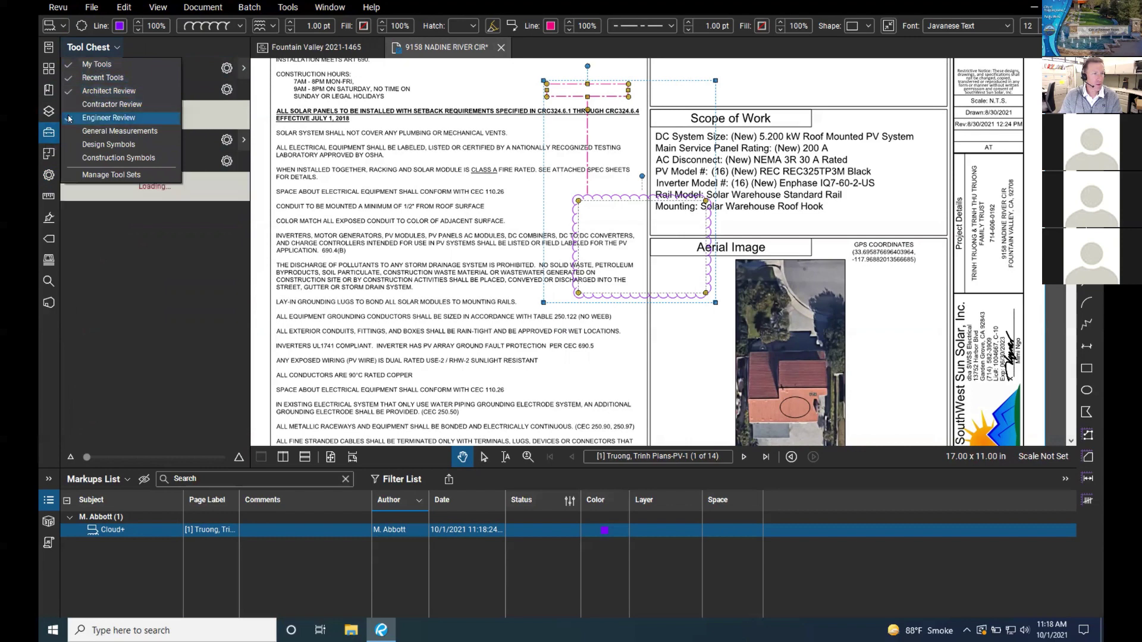
{"action": "left_click", "coordinate": [70, 104]}
{"action": "left_click", "coordinate": [71, 131]}
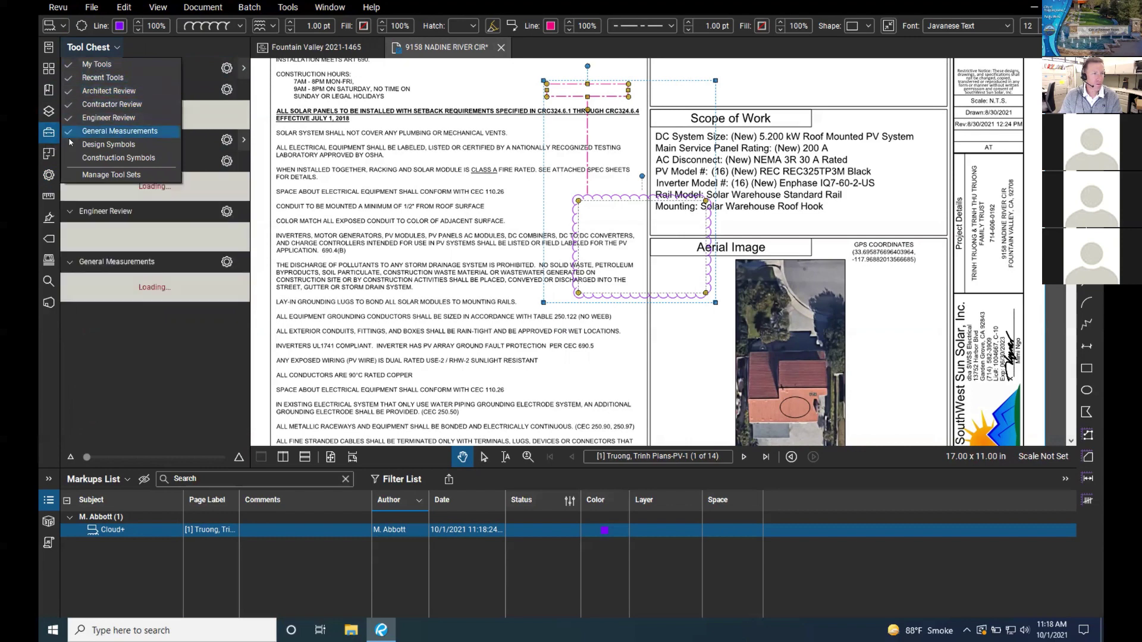
{"action": "left_click", "coordinate": [70, 144]}
{"action": "left_click", "coordinate": [70, 157]}
{"action": "left_click", "coordinate": [88, 48]}
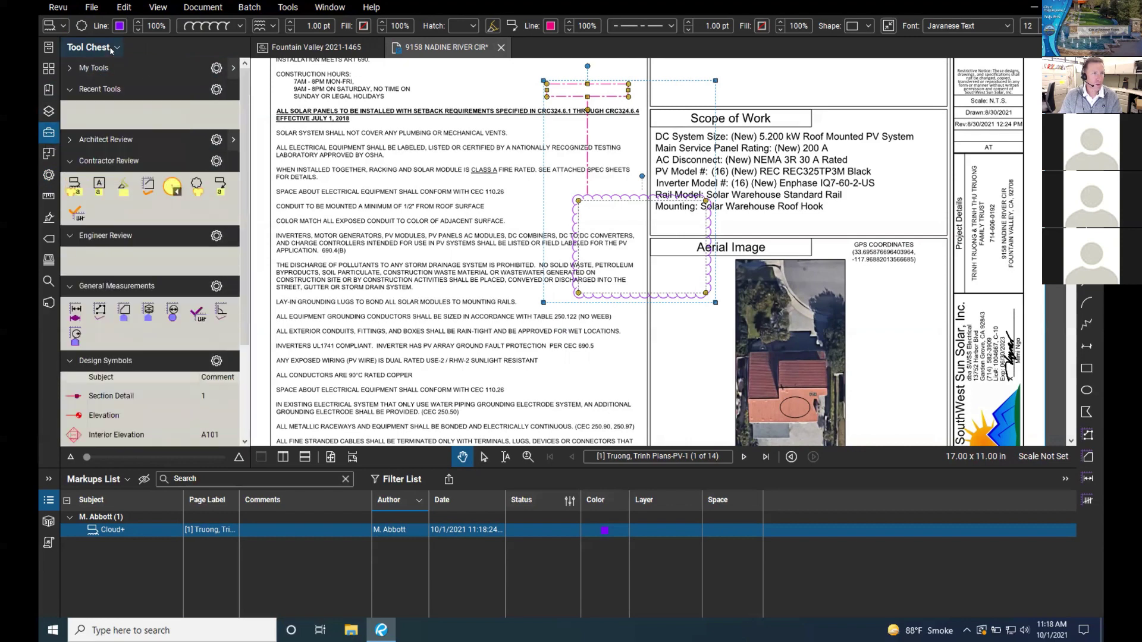
{"action": "left_click", "coordinate": [71, 67]}
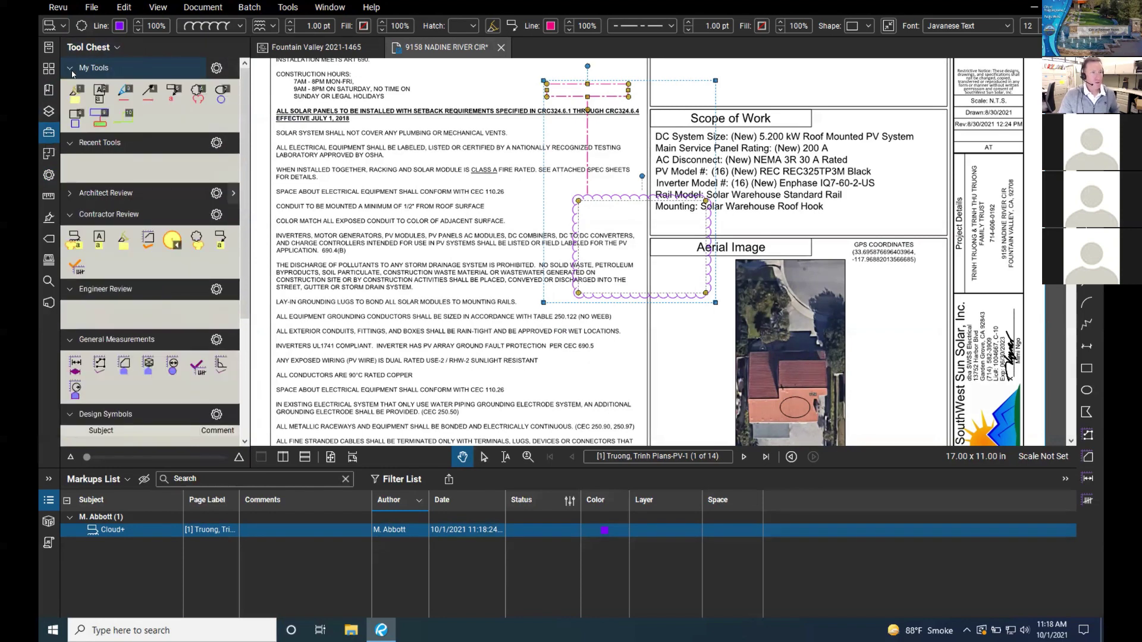
{"action": "left_click", "coordinate": [66, 191]}
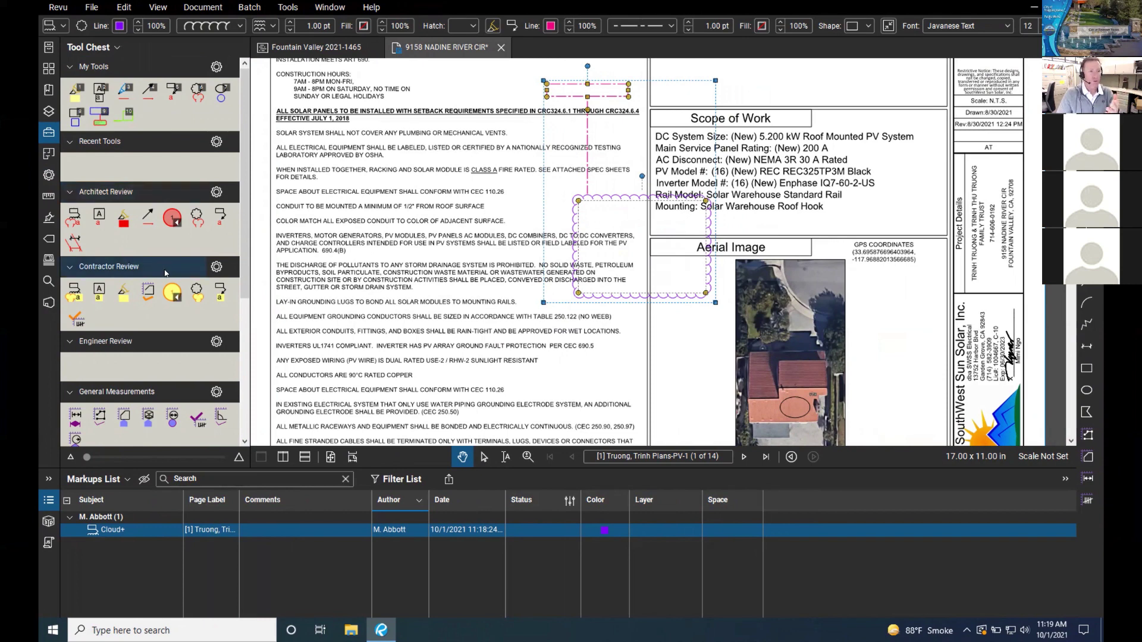
Step: Hide Recent Tools and all other tool sets so only My Tools remains
{"action": "scroll", "coordinate": [154, 176], "scroll_direction": "down", "scroll_amount": 1}
{"action": "scroll", "coordinate": [154, 177], "scroll_direction": "down", "scroll_amount": 8}
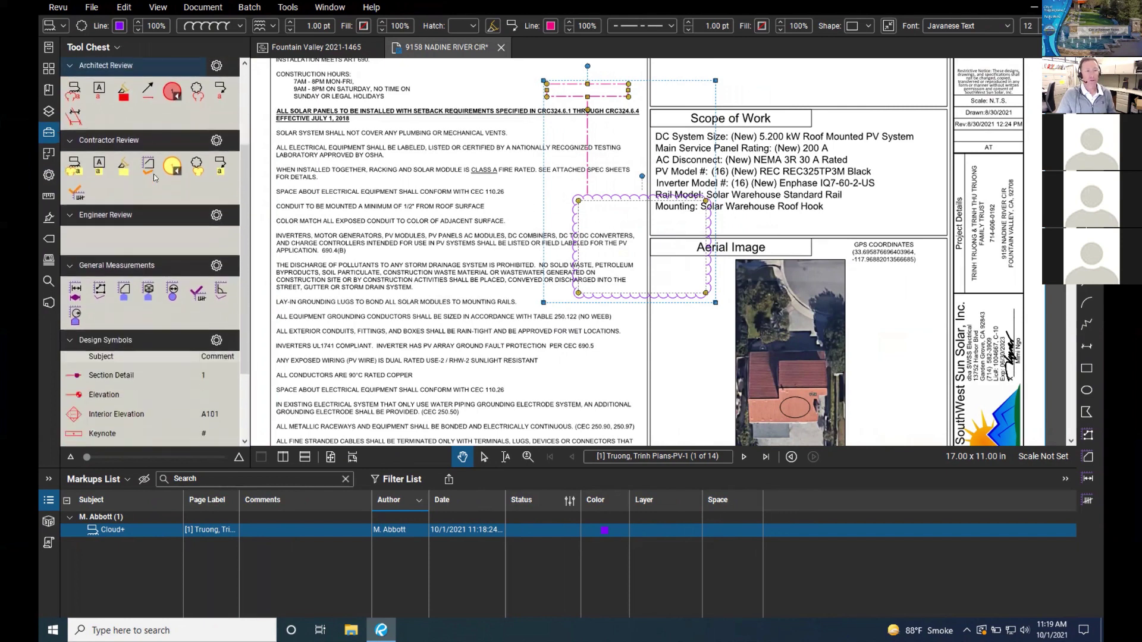
{"action": "scroll", "coordinate": [154, 178], "scroll_direction": "up", "scroll_amount": 8}
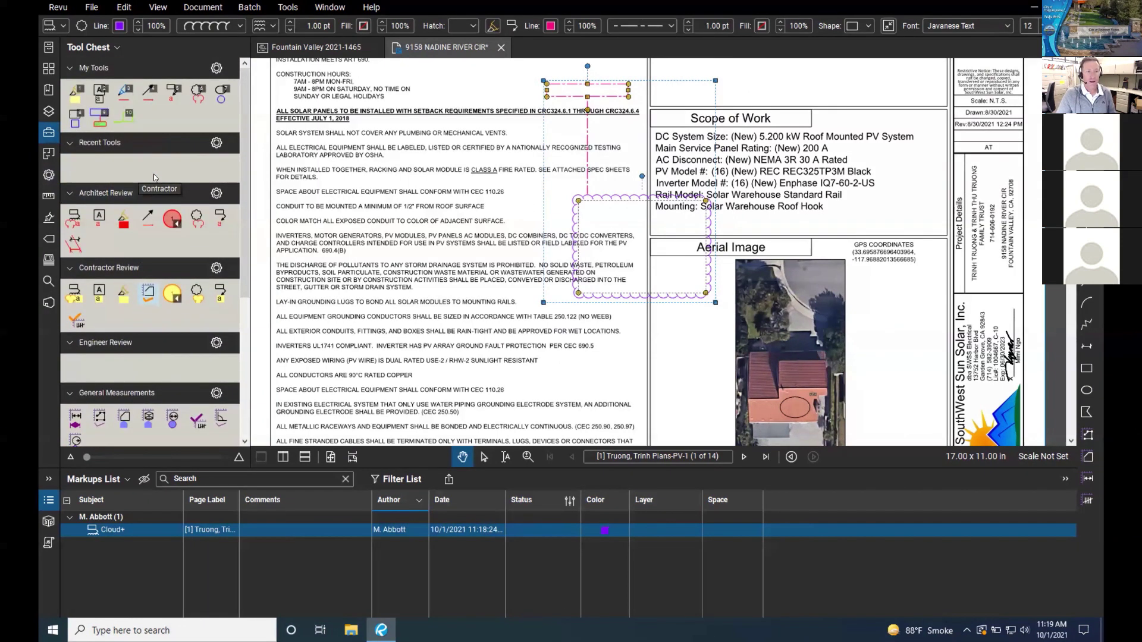
{"action": "scroll", "coordinate": [154, 177], "scroll_direction": "down", "scroll_amount": 1}
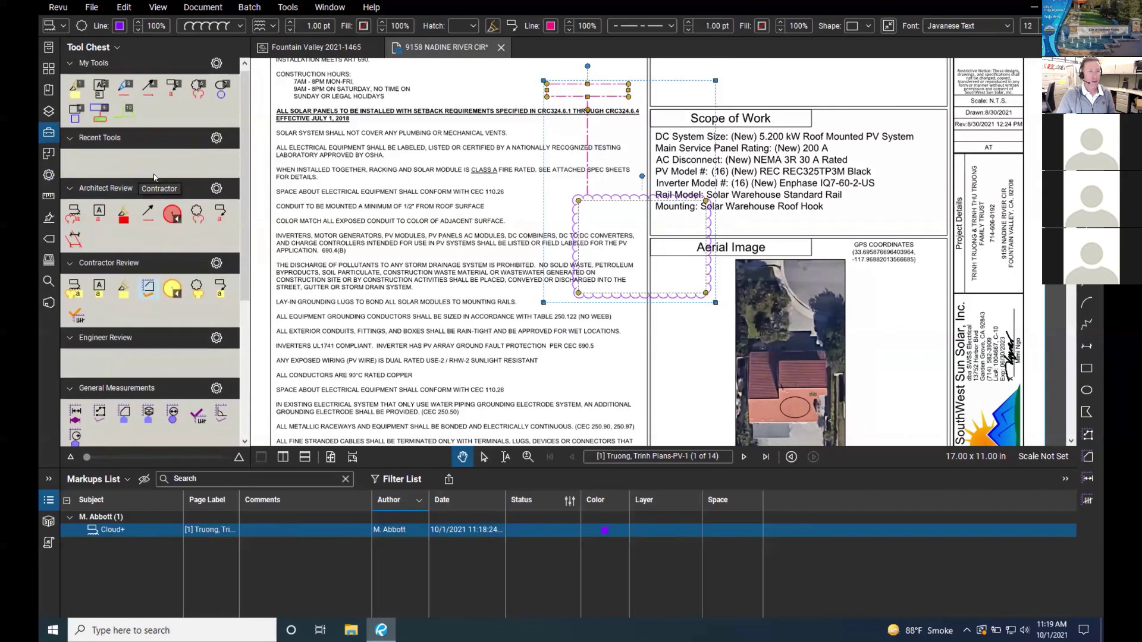
{"action": "left_click", "coordinate": [117, 48]}
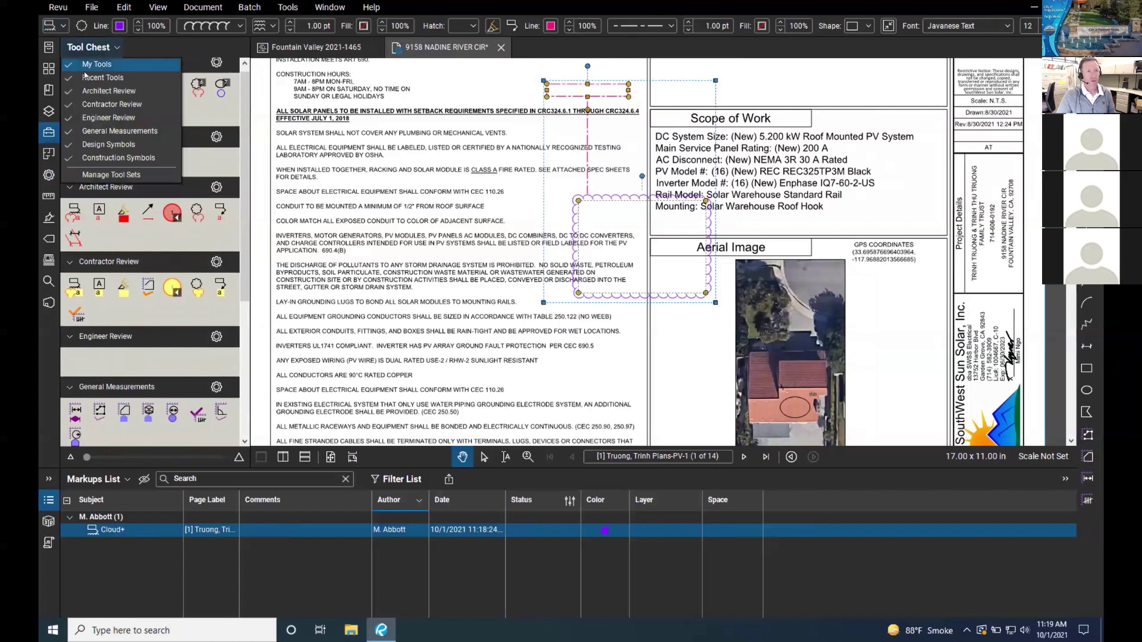
{"action": "left_click", "coordinate": [70, 79]}
{"action": "left_click", "coordinate": [69, 91]}
{"action": "left_click", "coordinate": [68, 104]}
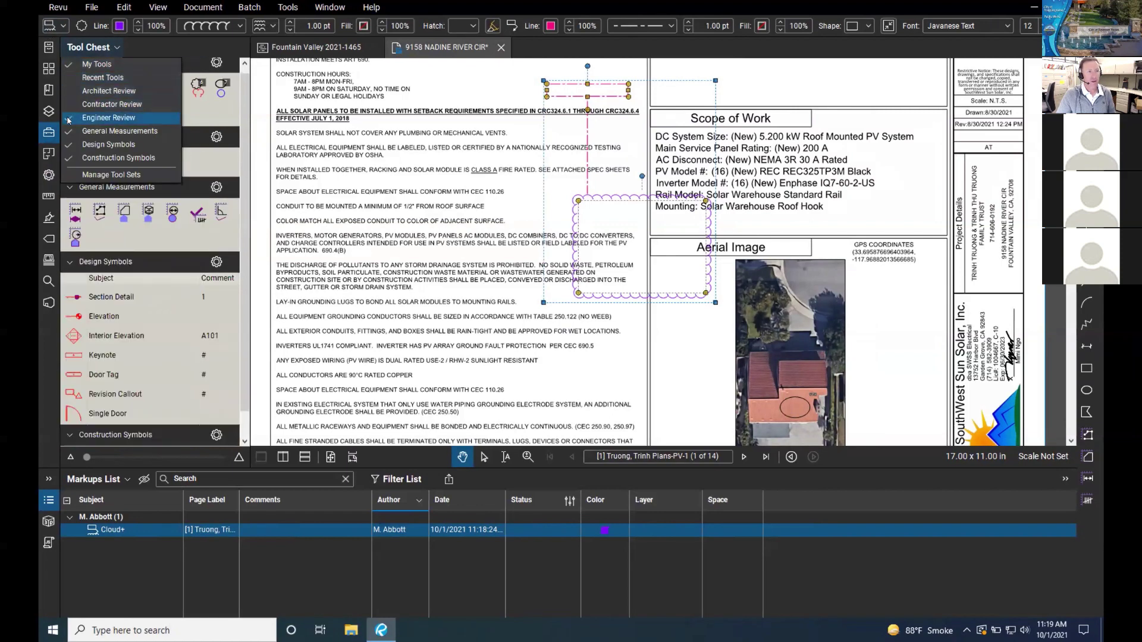
{"action": "left_click", "coordinate": [68, 118]}
{"action": "left_click", "coordinate": [68, 133]}
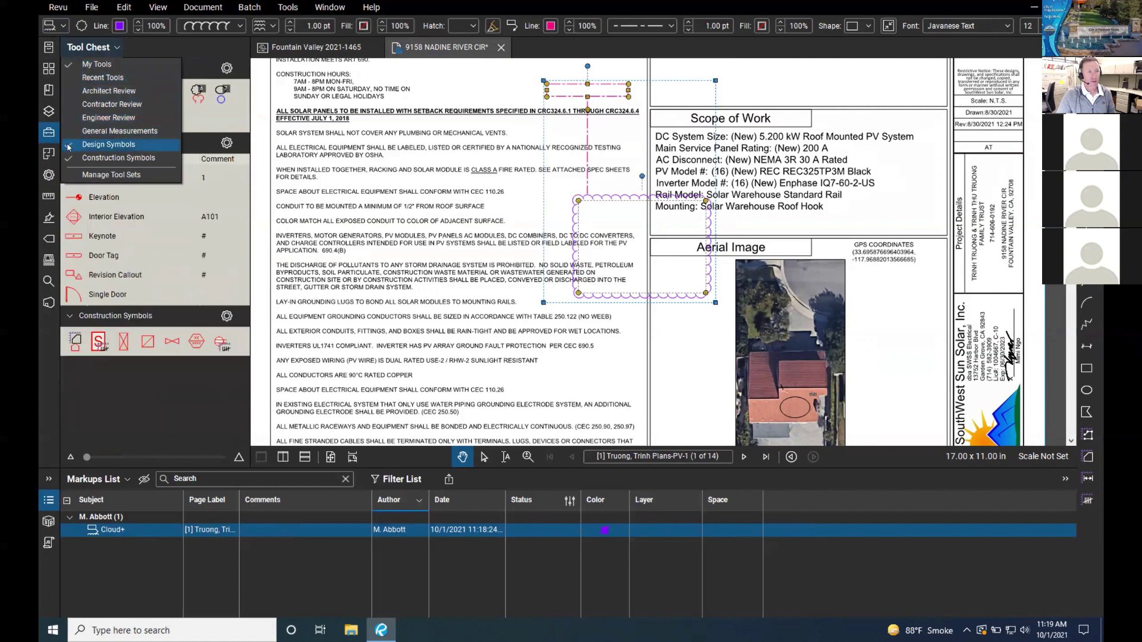
{"action": "left_click", "coordinate": [69, 145]}
{"action": "left_click", "coordinate": [68, 158]}
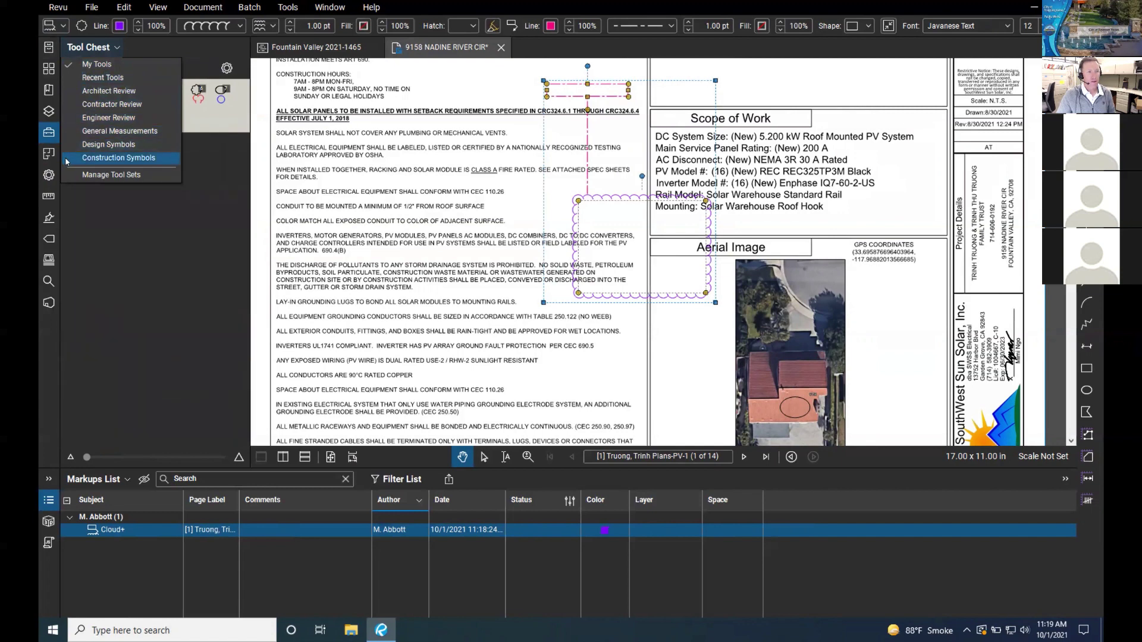
{"action": "left_click", "coordinate": [160, 219]}
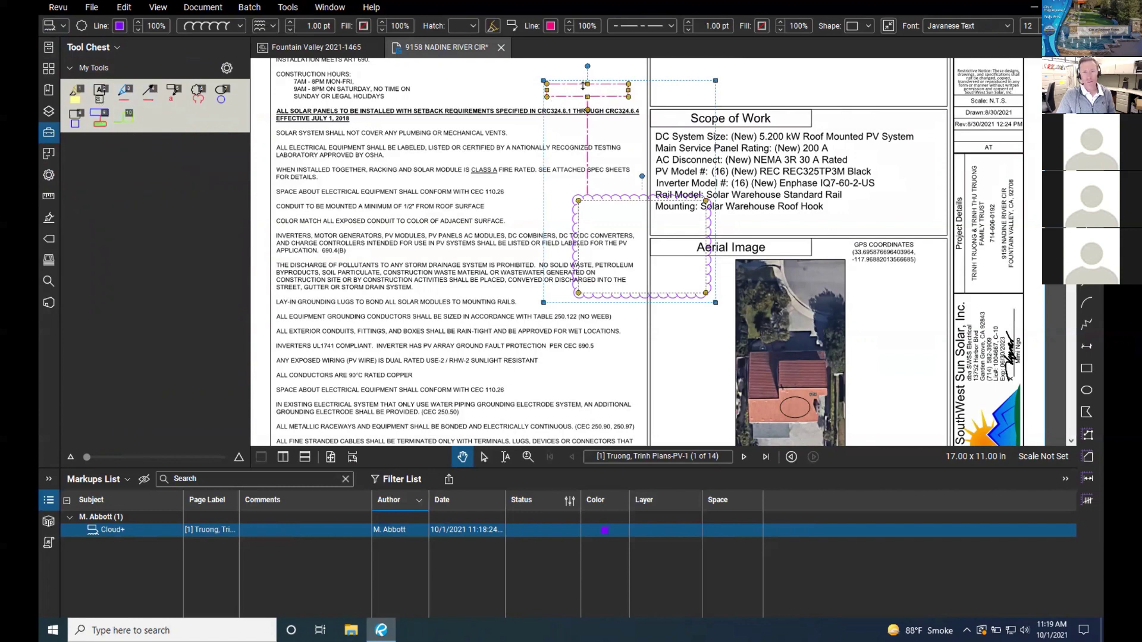
Step: Move the purple callout box up and to the left of its cloud
{"action": "left_click_drag", "start_coordinate": [578, 84], "coordinate": [597, 111]}
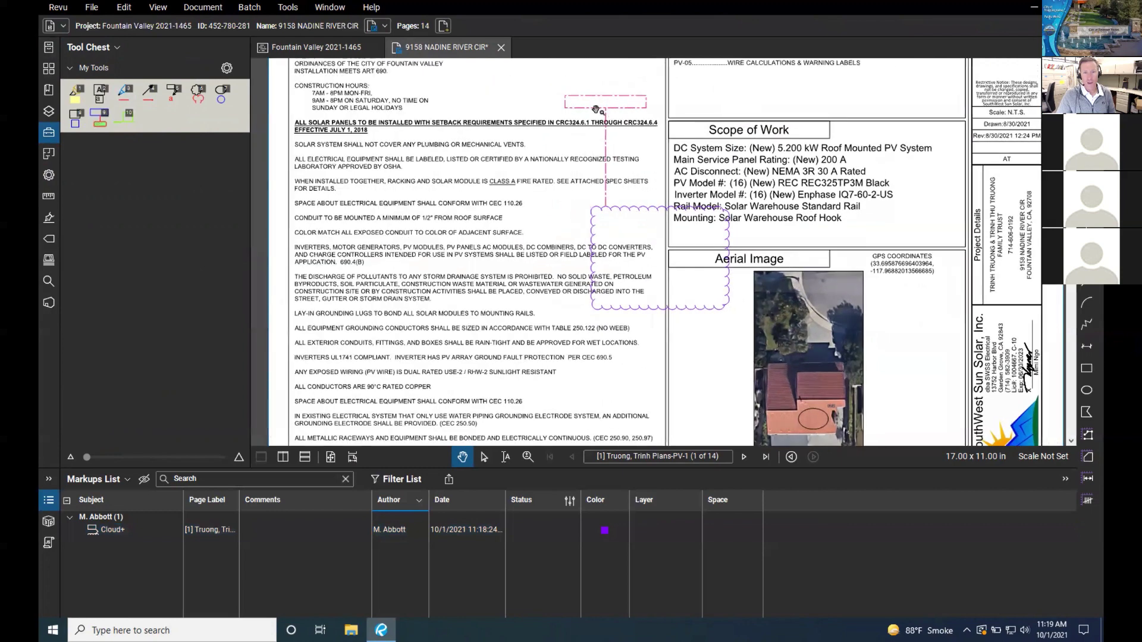
{"action": "left_click", "coordinate": [604, 107]}
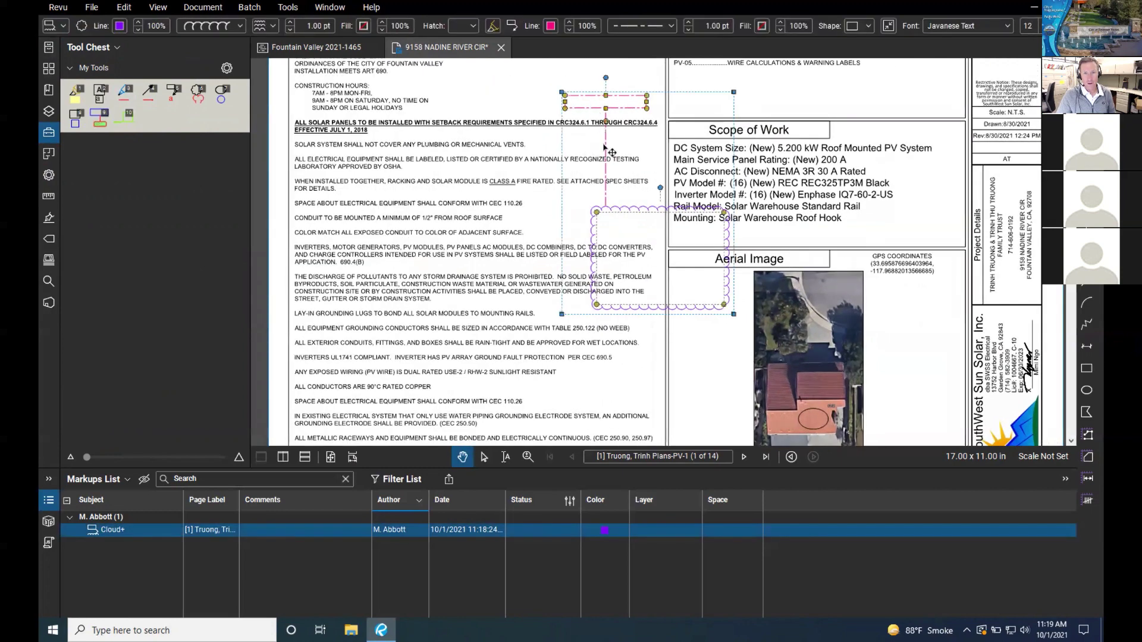
{"action": "left_click_drag", "start_coordinate": [606, 148], "coordinate": [528, 123]}
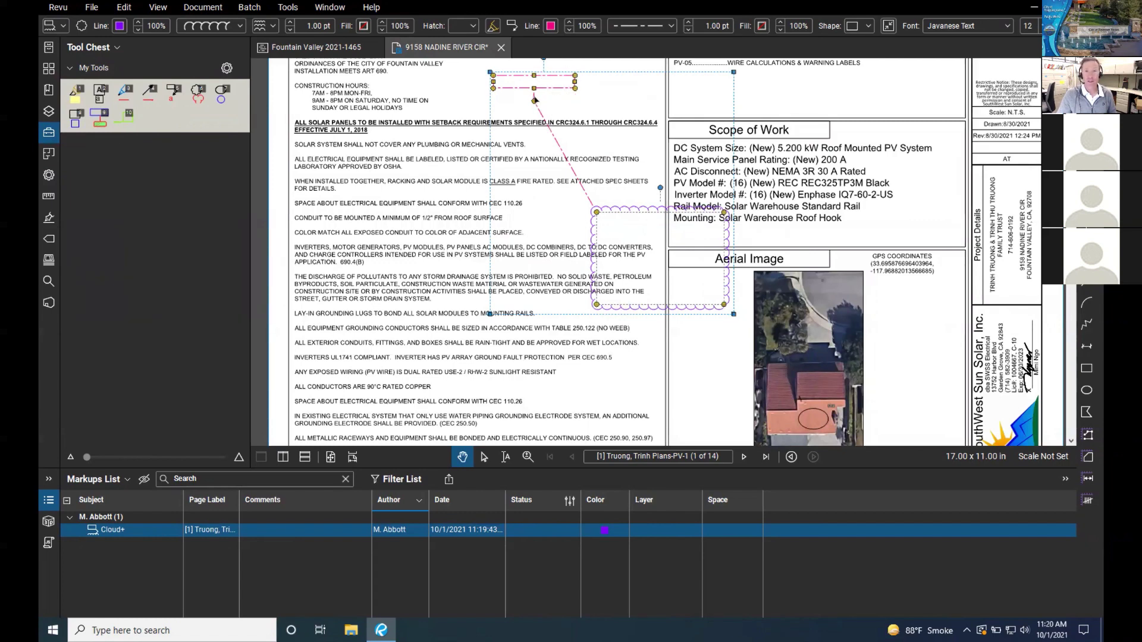
{"action": "left_click", "coordinate": [598, 89]}
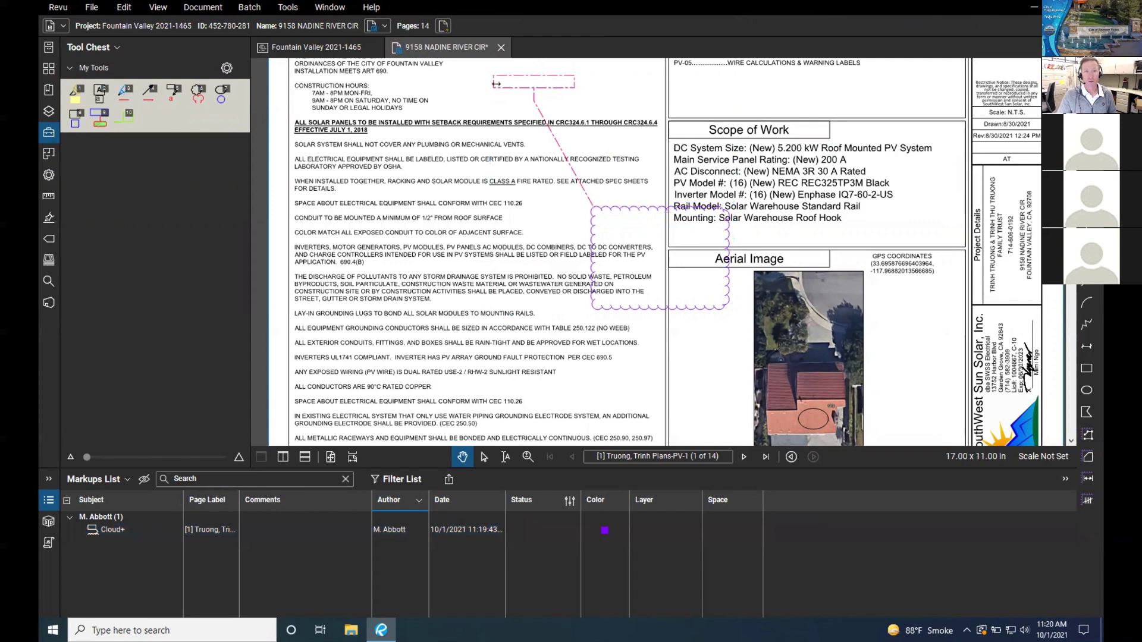
Step: Add the purple Cloud+ callout to My Tools, then delete it from the sheet
{"action": "right_click", "coordinate": [551, 89]}
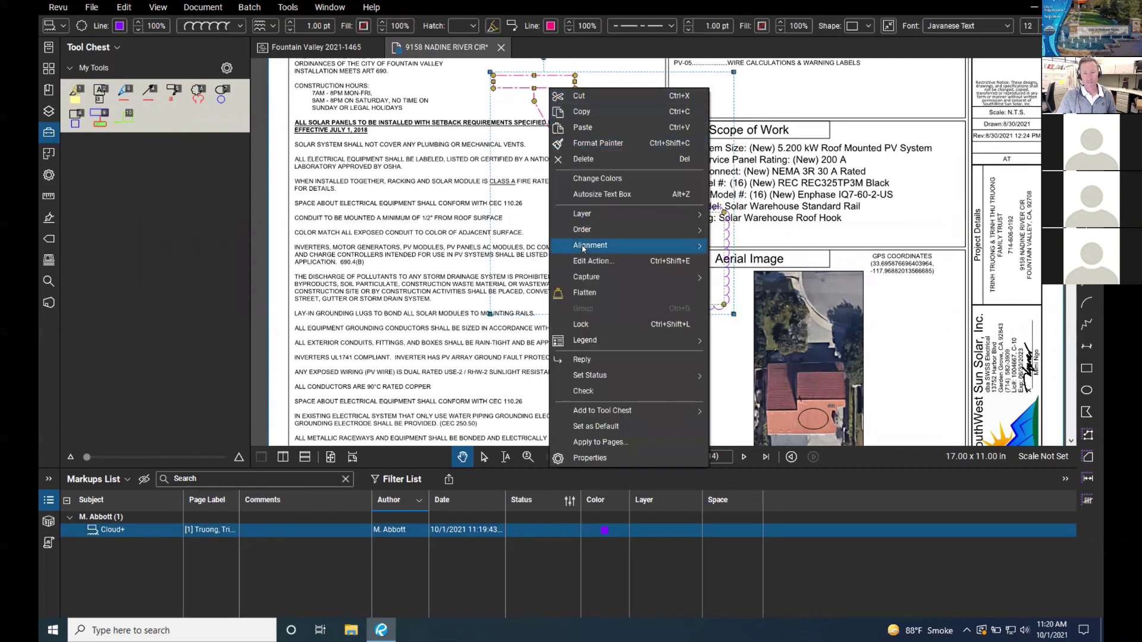
{"action": "mouse_move", "coordinate": [608, 410]}
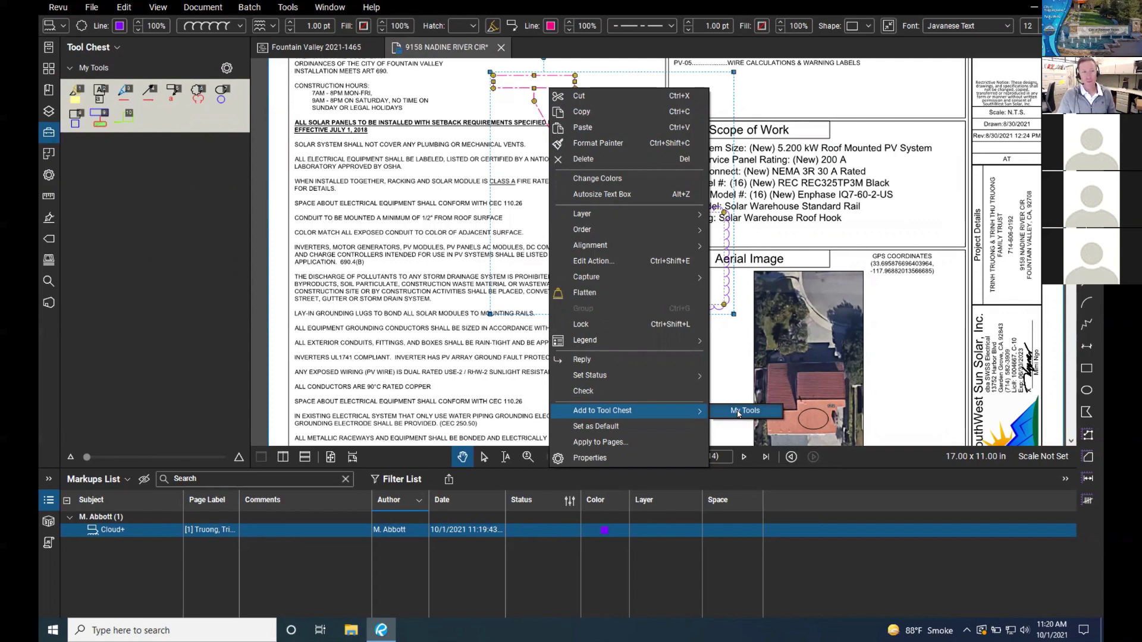
{"action": "left_click", "coordinate": [737, 411]}
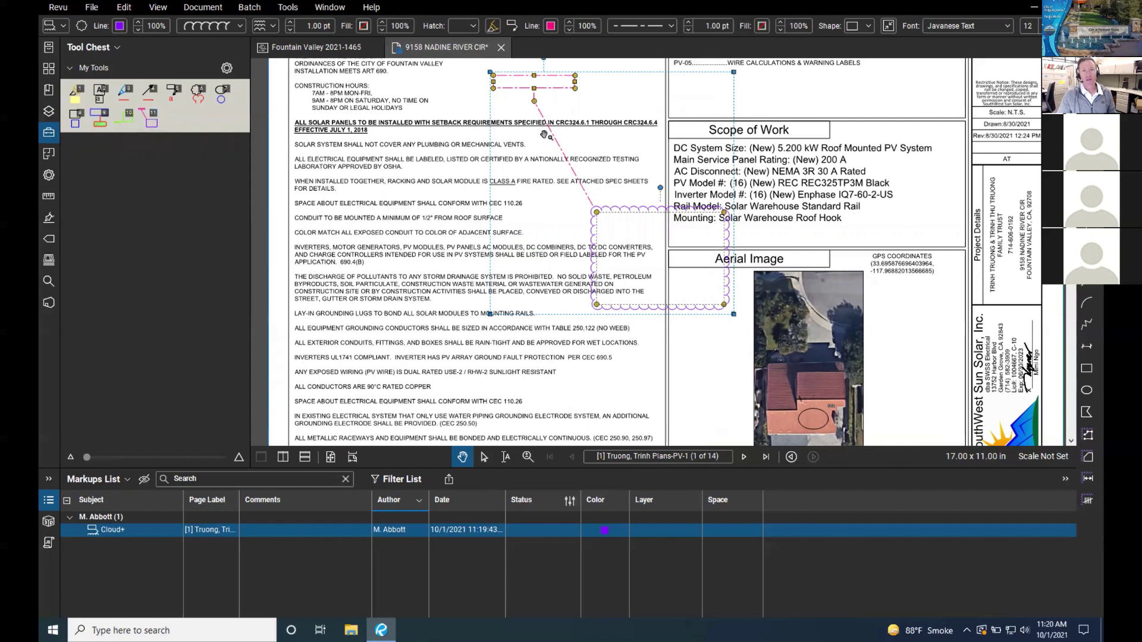
{"action": "right_click", "coordinate": [549, 89]}
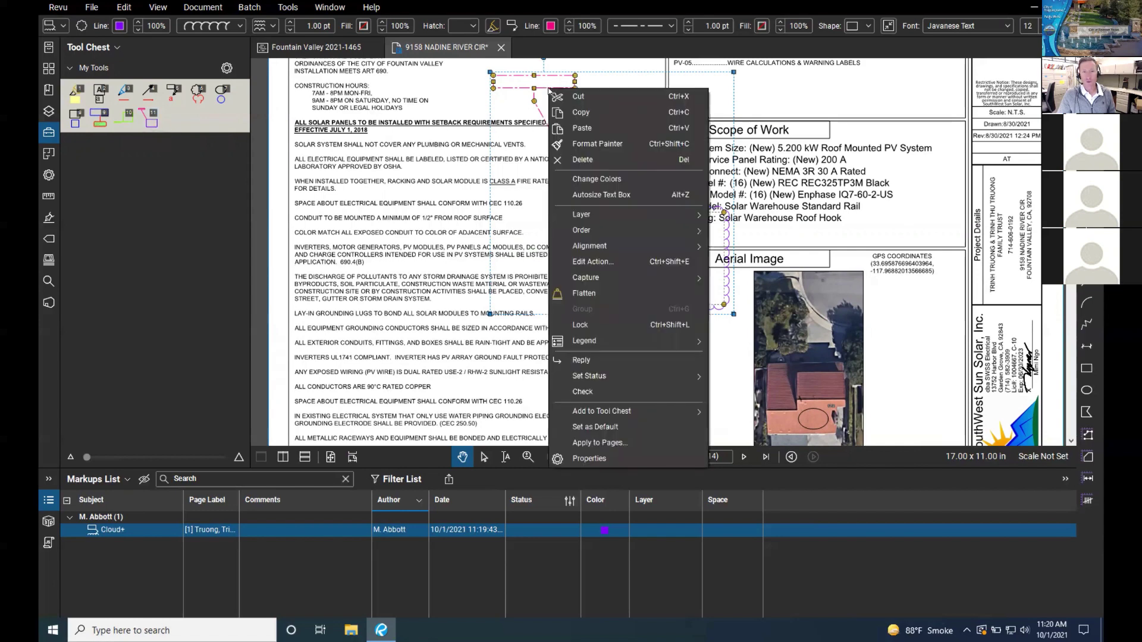
{"action": "left_click", "coordinate": [592, 164]}
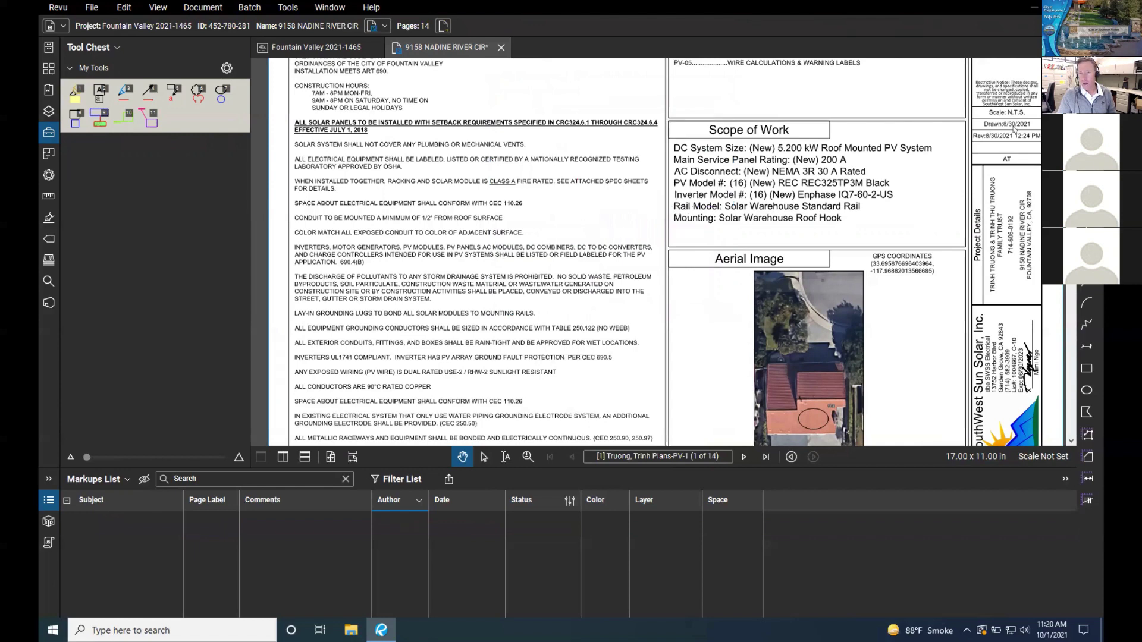
Step: Draw a red cloud above the Scope of Work box with the callout text 'red'
{"action": "key", "text": "6"}
{"action": "left_click_drag", "start_coordinate": [603, 80], "coordinate": [704, 174]}
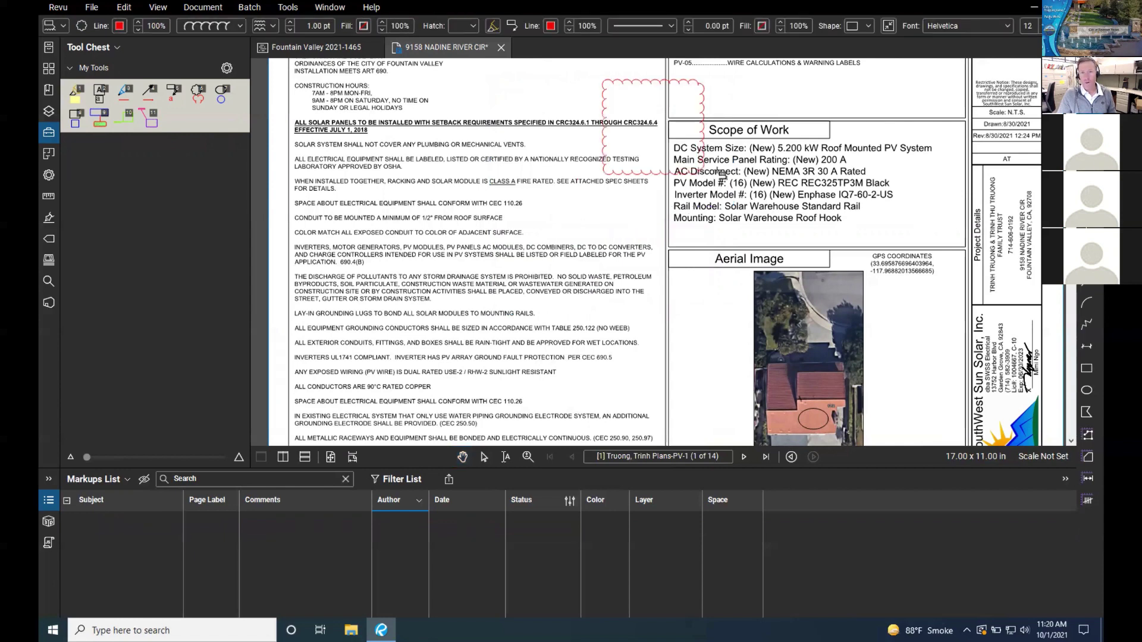
{"action": "left_click", "coordinate": [767, 96]}
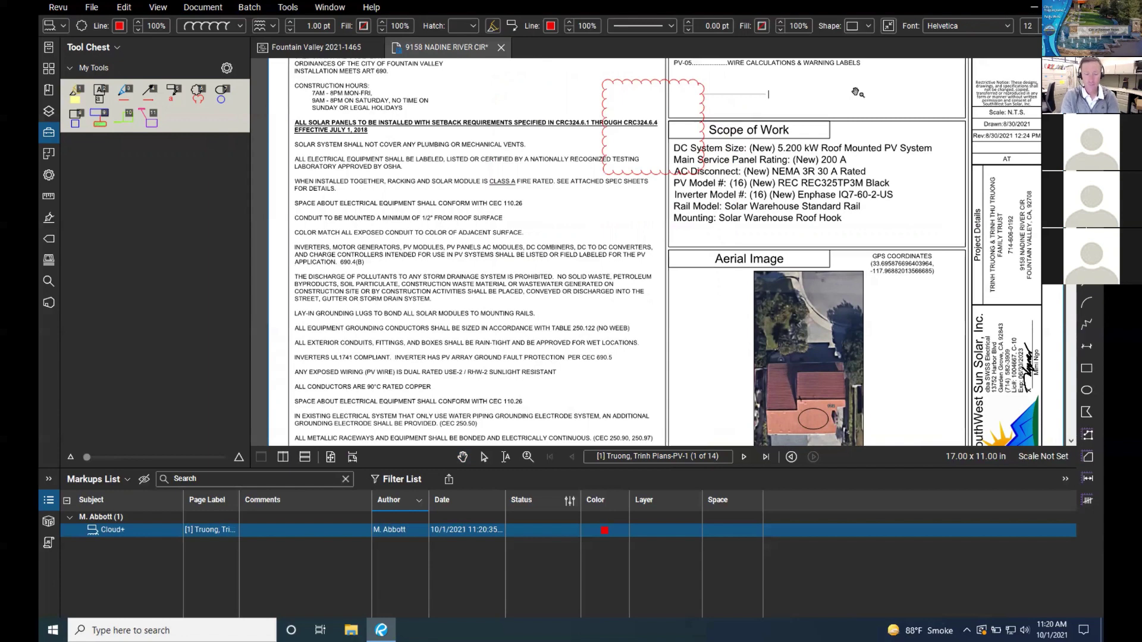
{"action": "type", "text": "red"}
{"action": "left_click", "coordinate": [506, 104]}
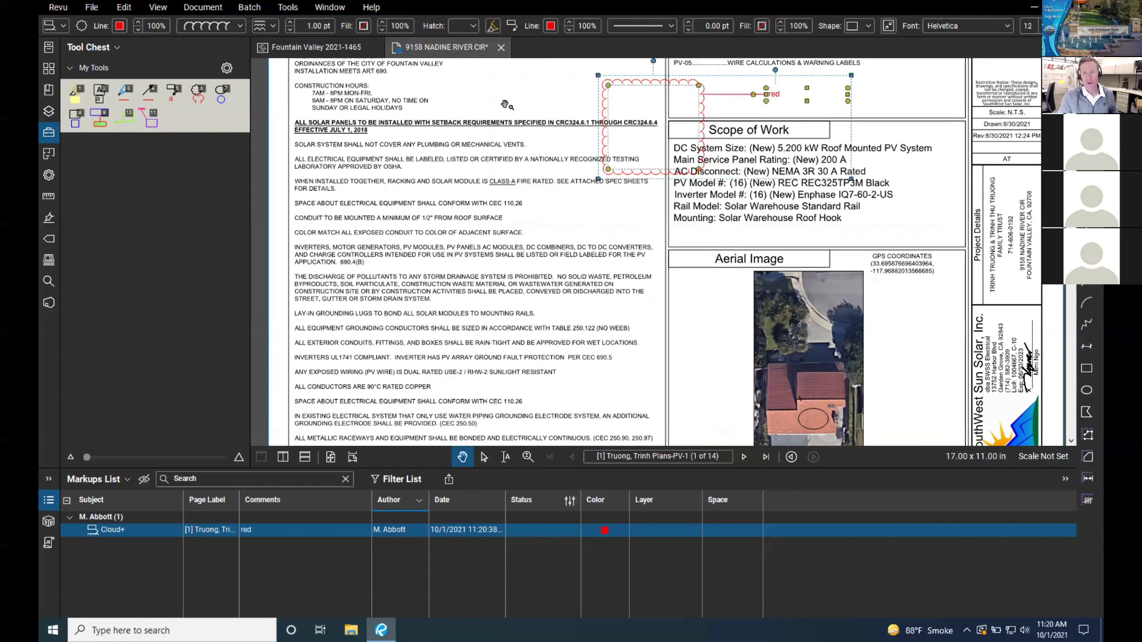
Step: Place the saved purple cloud callout, label it 'dial in', and move it higher up
{"action": "left_click", "coordinate": [149, 118]}
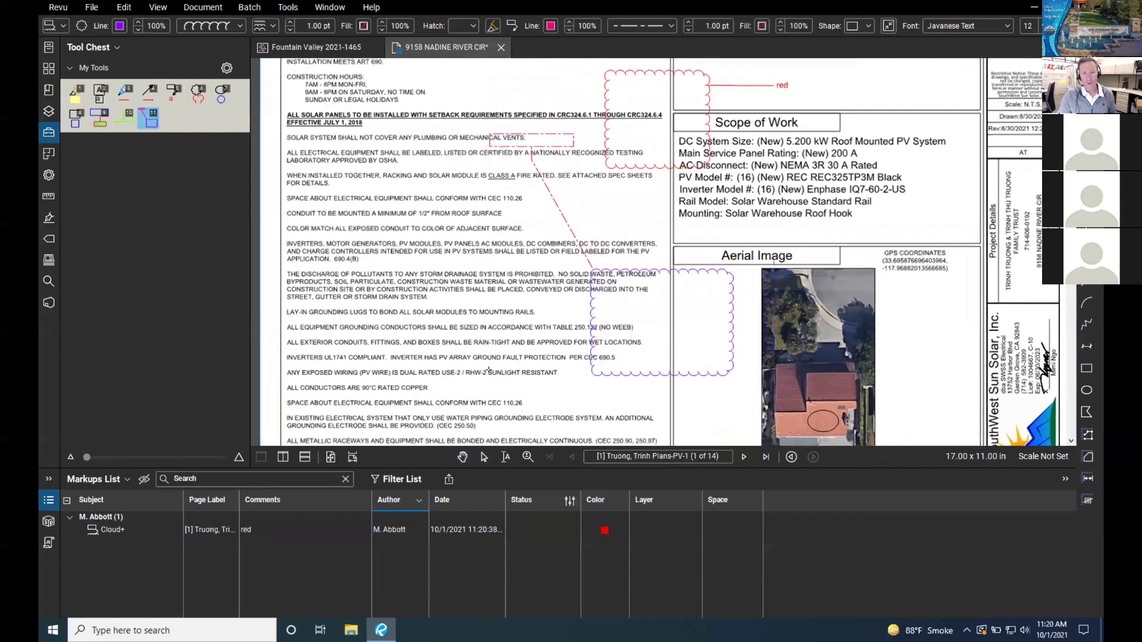
{"action": "left_click", "coordinate": [487, 370]}
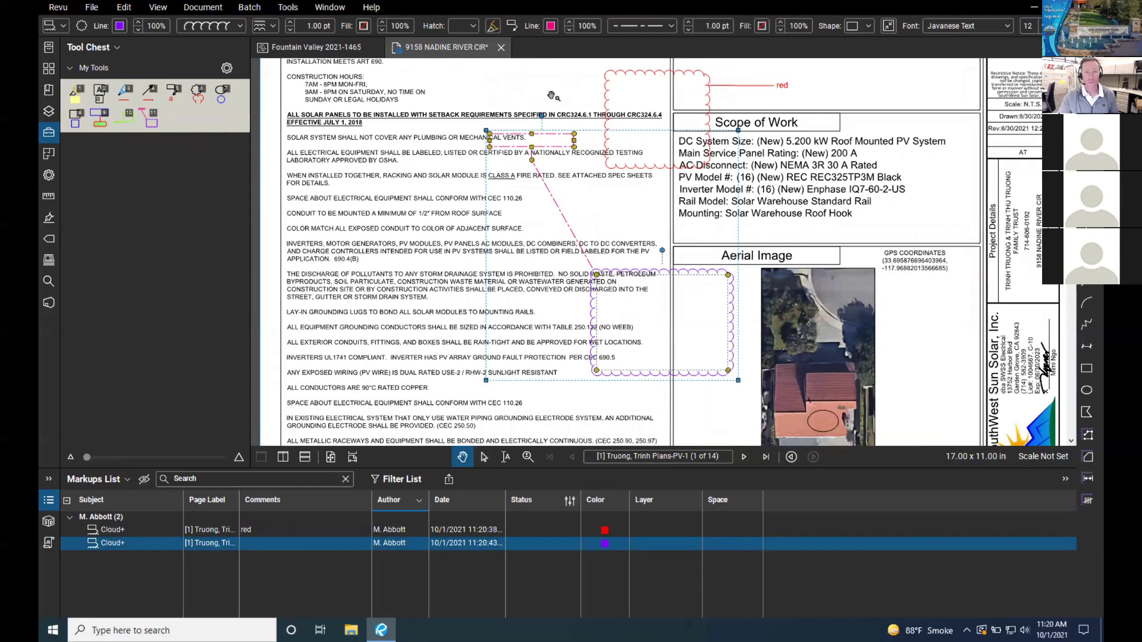
{"action": "double_click", "coordinate": [527, 145]}
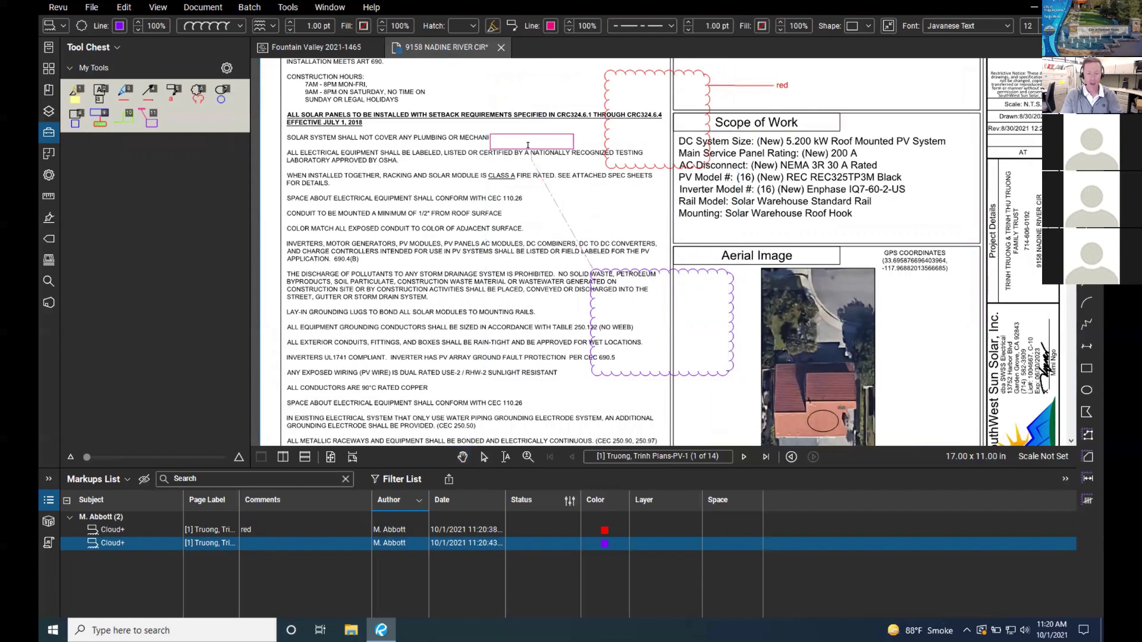
{"action": "type", "text": "dial in"}
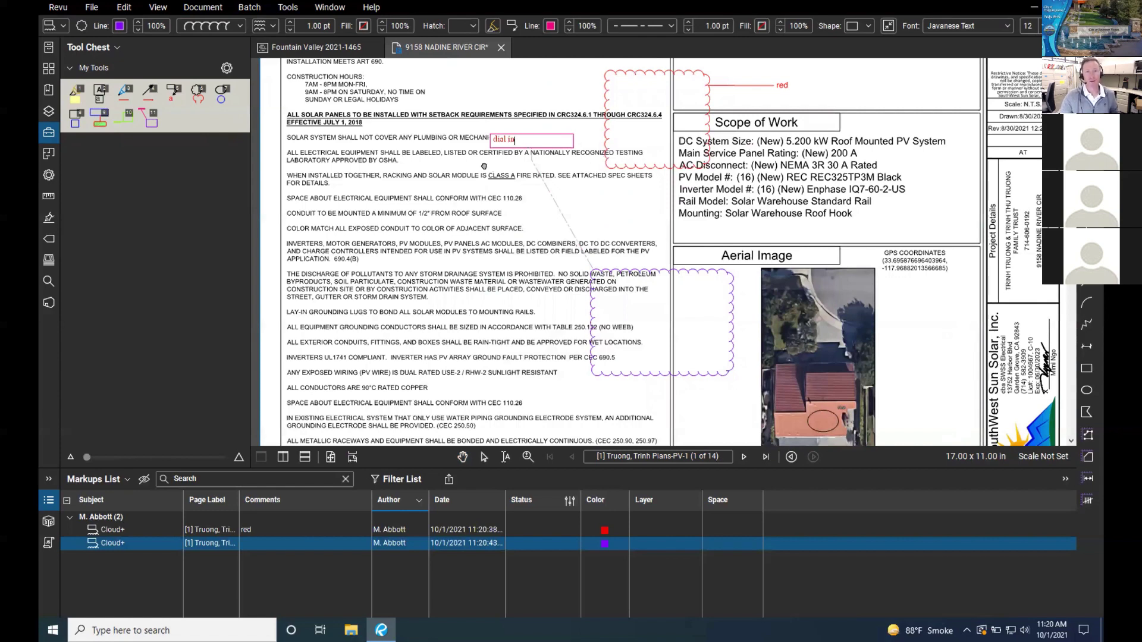
{"action": "key", "text": "Escape"}
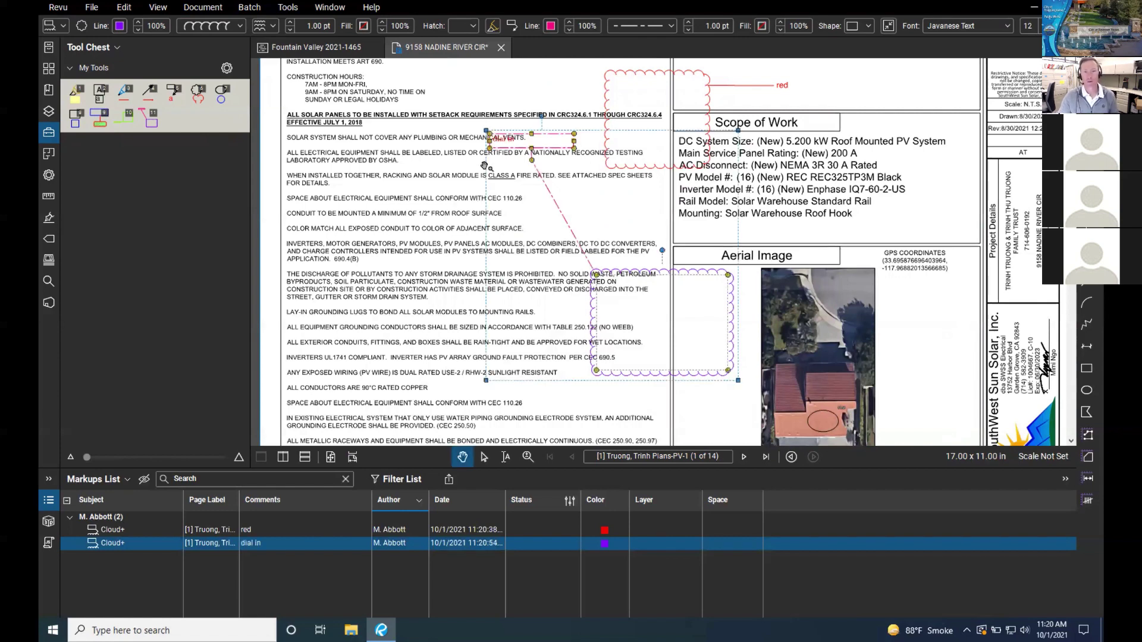
{"action": "left_click_drag", "start_coordinate": [617, 280], "coordinate": [595, 222]}
{"action": "key", "text": "Escape"}
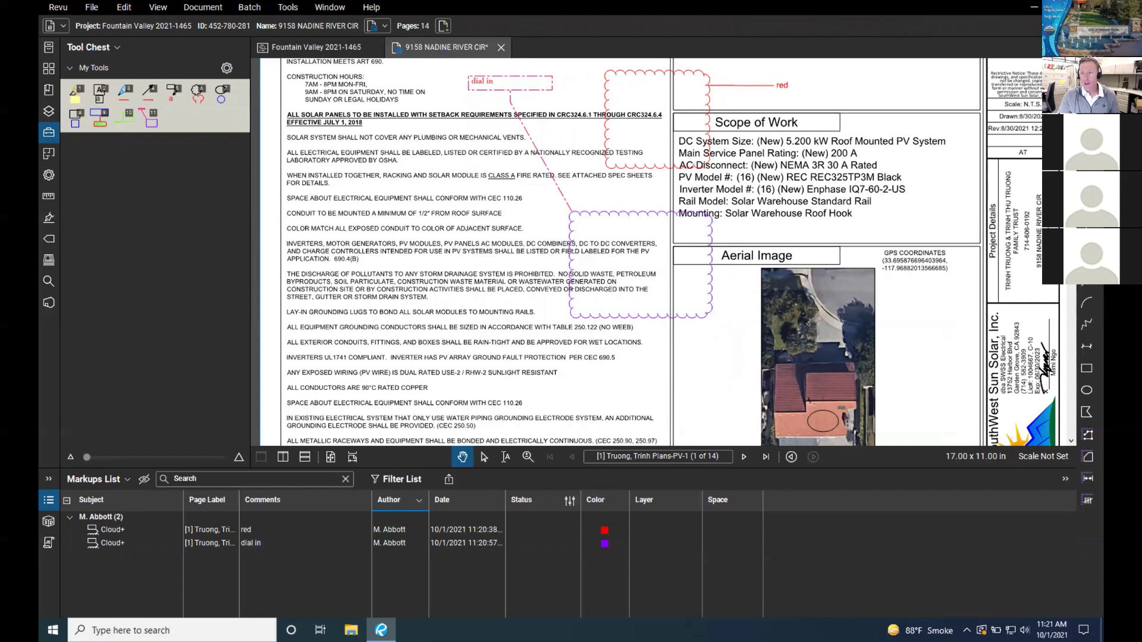
Step: Place the PW Approval stamp at the top right of the sheet
{"action": "left_click", "coordinate": [1087, 182]}
{"action": "left_click", "coordinate": [1086, 181]}
{"action": "left_click", "coordinate": [1086, 182]}
{"action": "left_click", "coordinate": [1086, 182]}
{"action": "left_click", "coordinate": [1086, 182]}
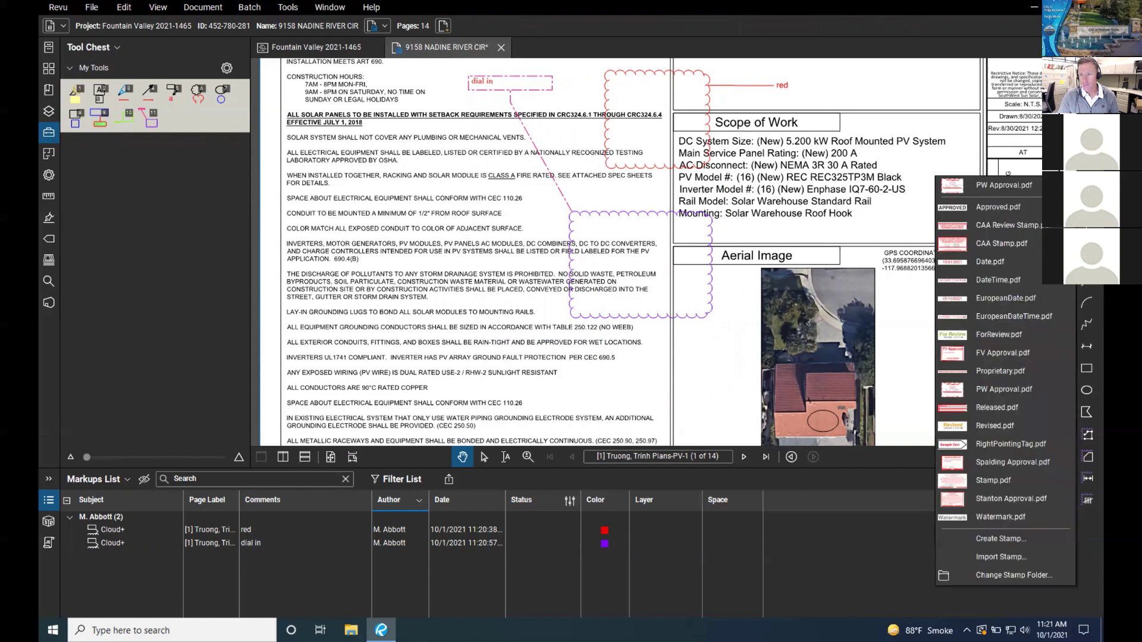
{"action": "left_click", "coordinate": [1010, 188]}
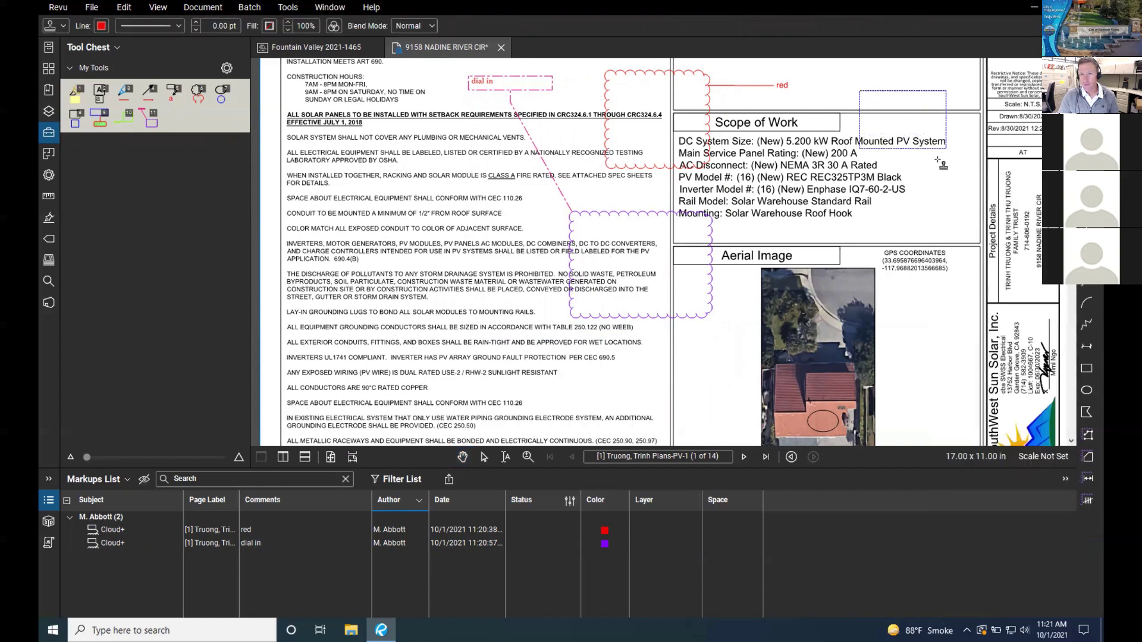
{"action": "left_click", "coordinate": [962, 174]}
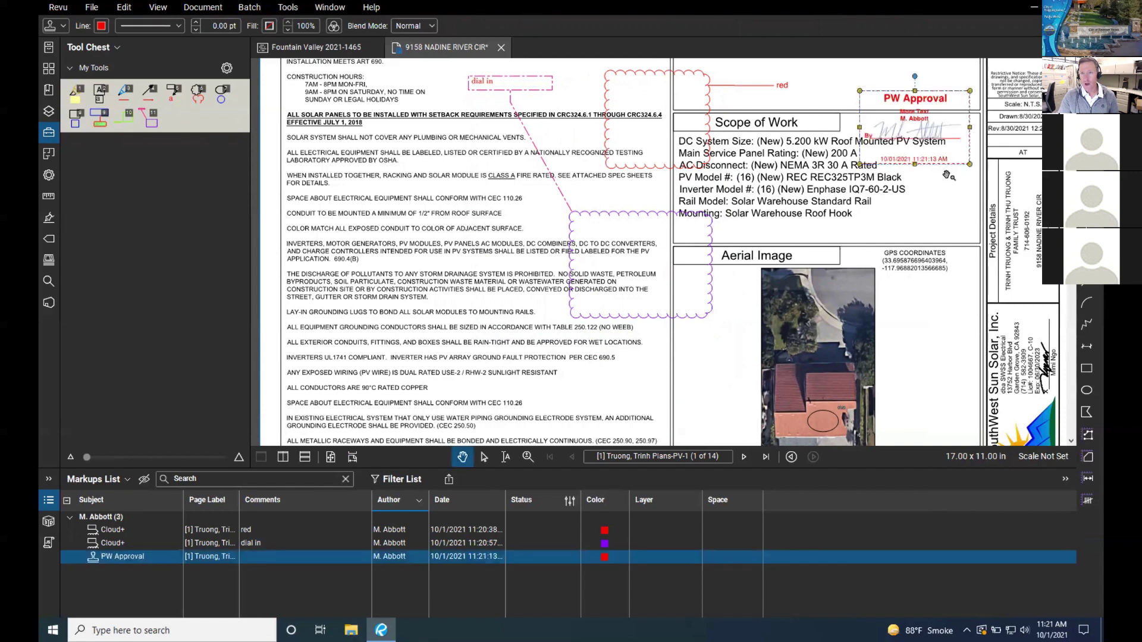
Step: Add the PW Approval stamp to My Tools in the Tool Chest
{"action": "right_click", "coordinate": [907, 101]}
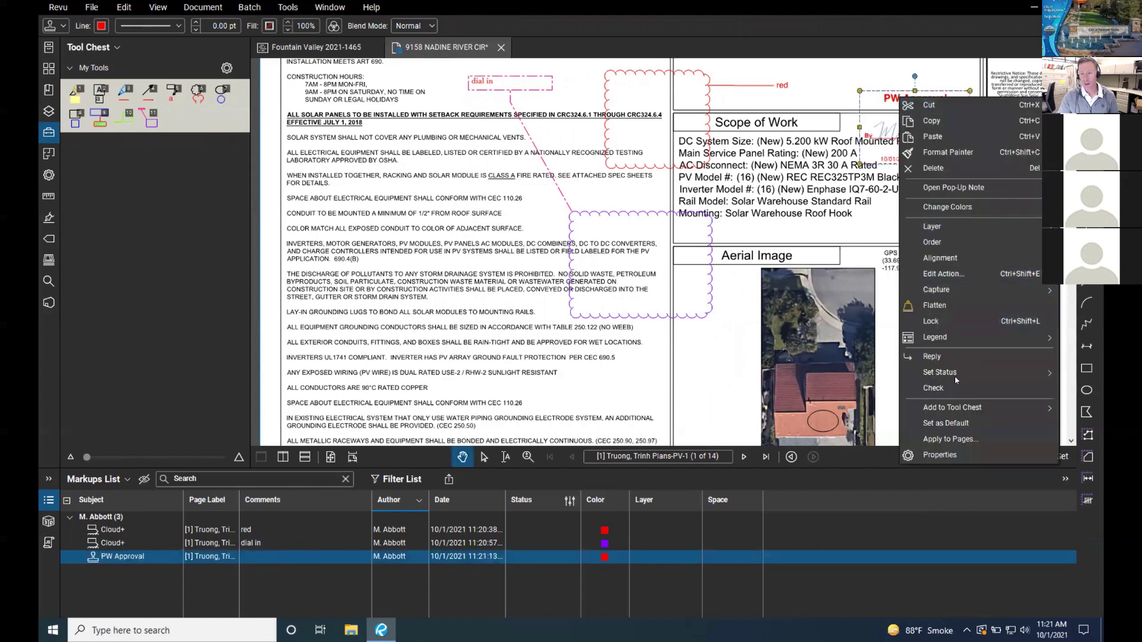
{"action": "mouse_move", "coordinate": [963, 412]}
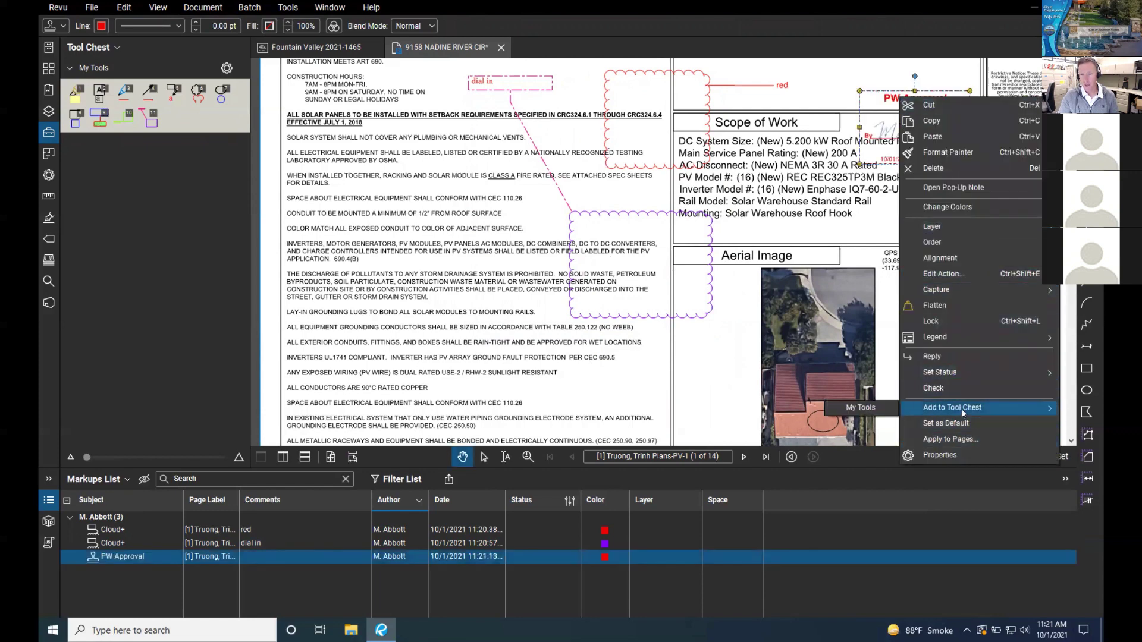
{"action": "left_click", "coordinate": [861, 409]}
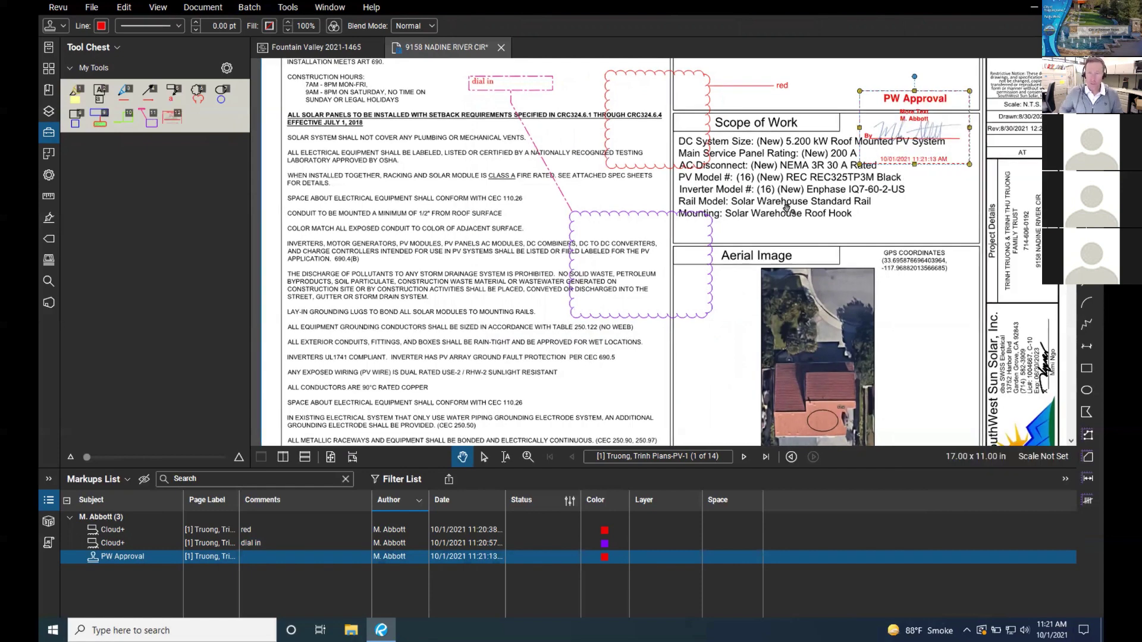
{"action": "scroll", "coordinate": [743, 101], "scroll_direction": "down", "scroll_amount": 1}
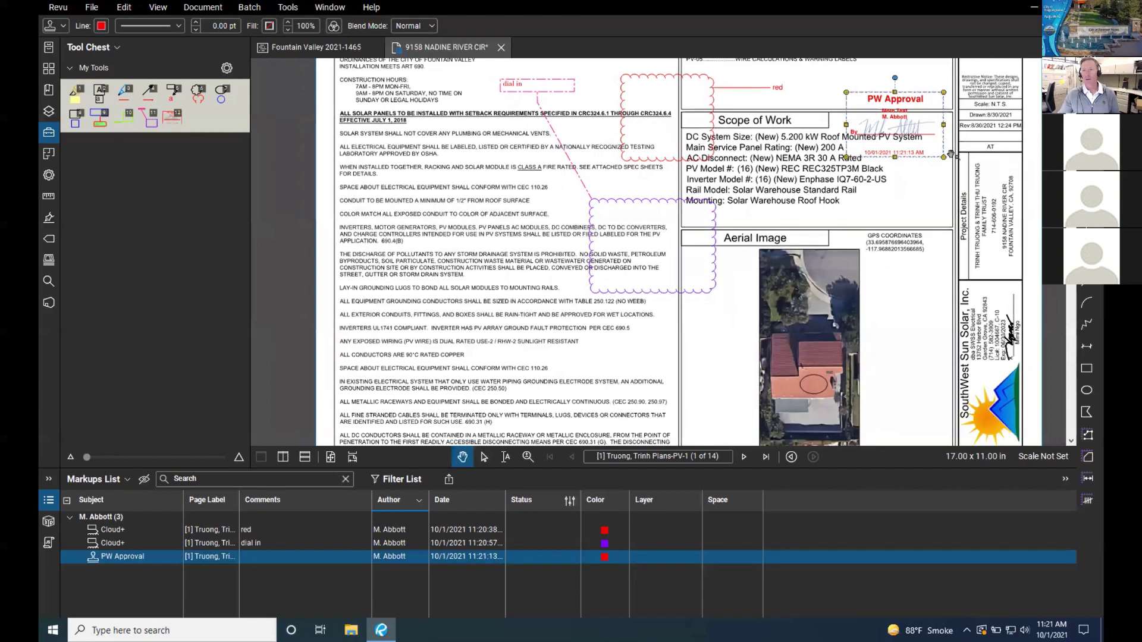
{"action": "left_click", "coordinate": [288, 7]}
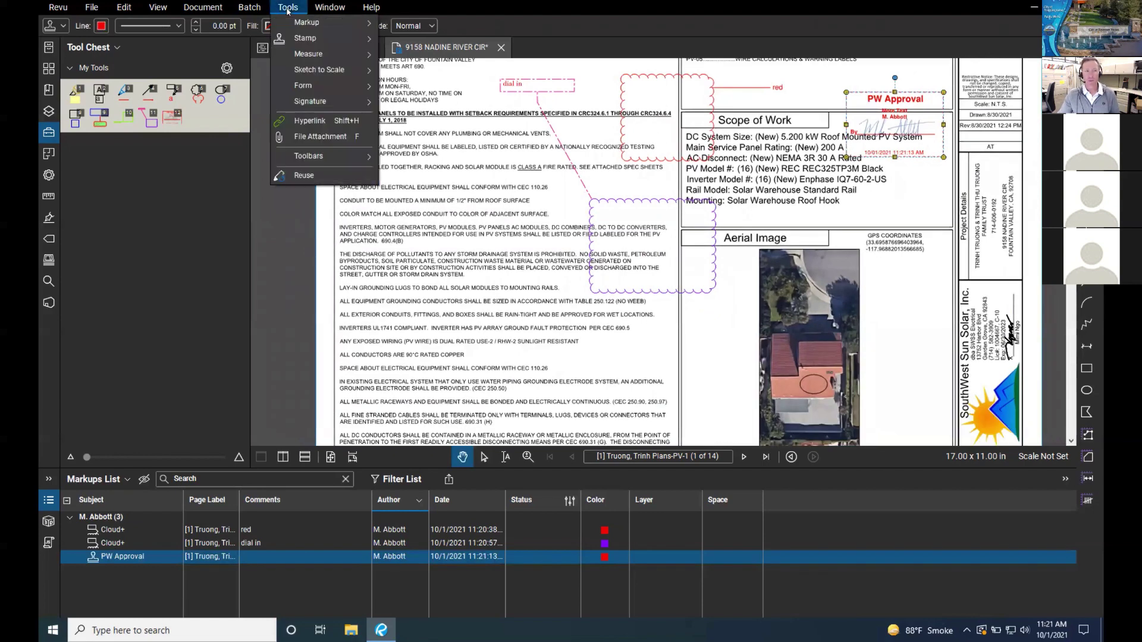
{"action": "mouse_move", "coordinate": [292, 44]}
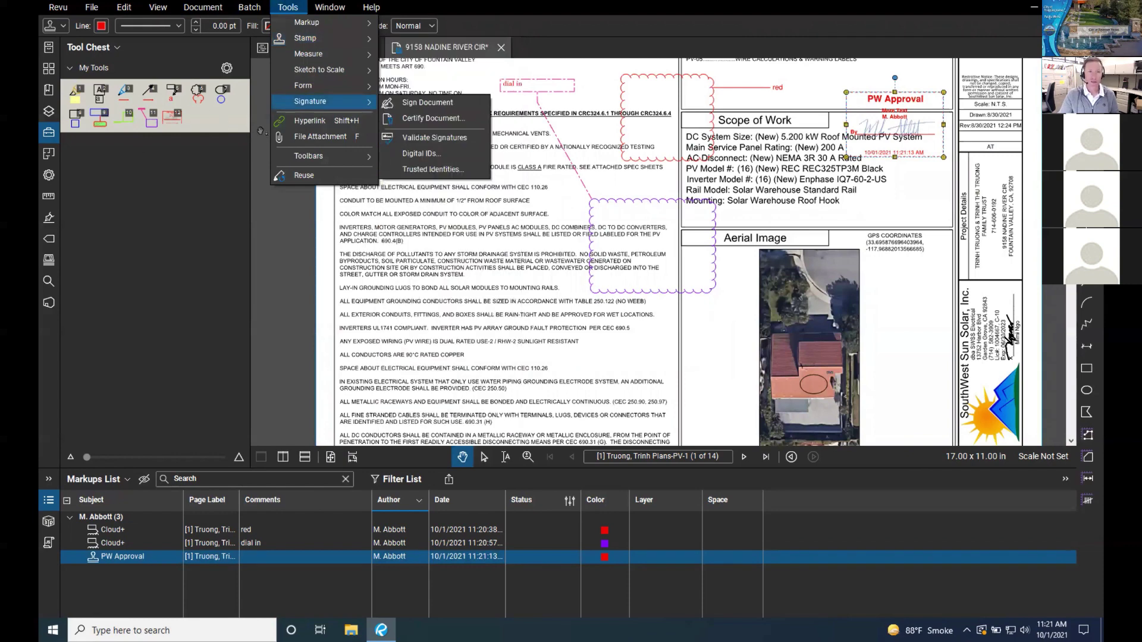
{"action": "left_click", "coordinate": [552, 29]}
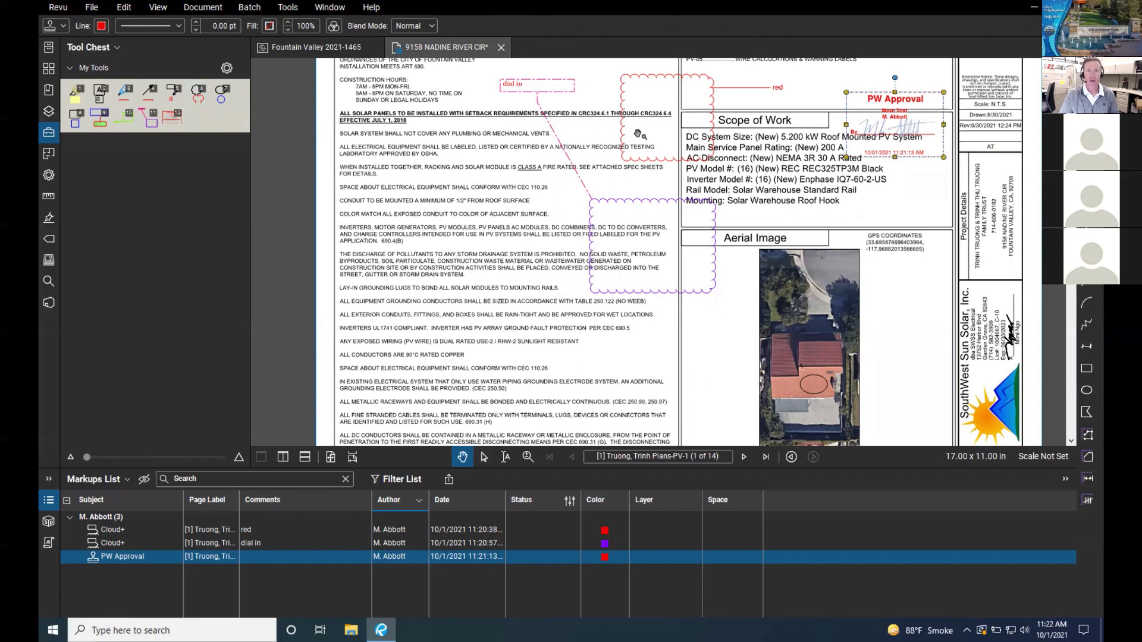
{"action": "left_click", "coordinate": [288, 7]}
{"action": "mouse_move", "coordinate": [302, 42]}
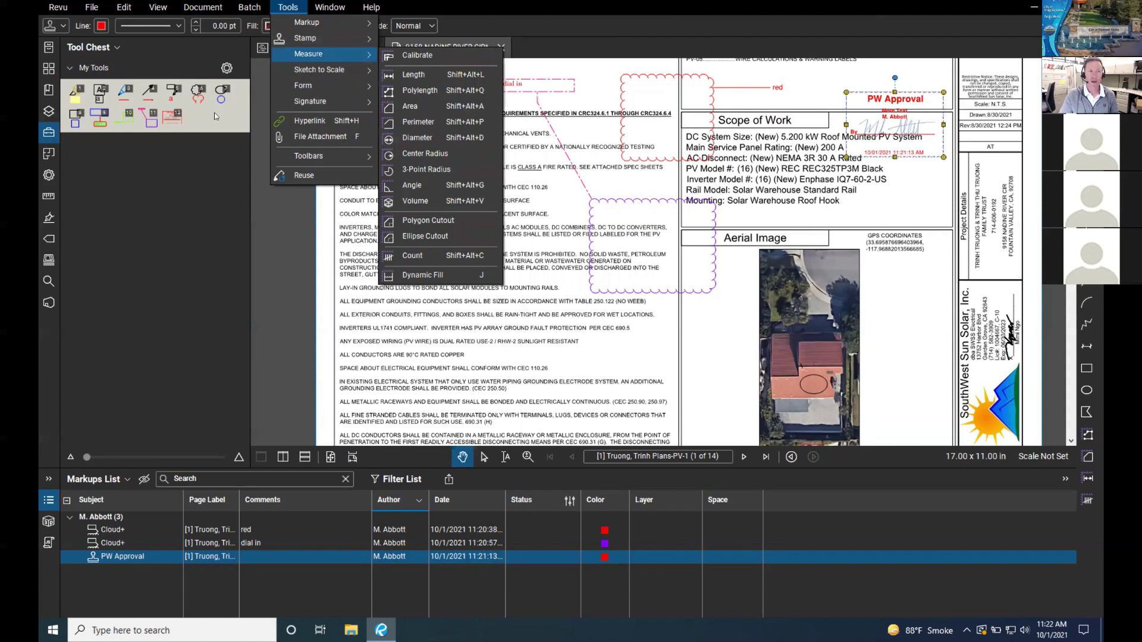
{"action": "left_click", "coordinate": [567, 69]}
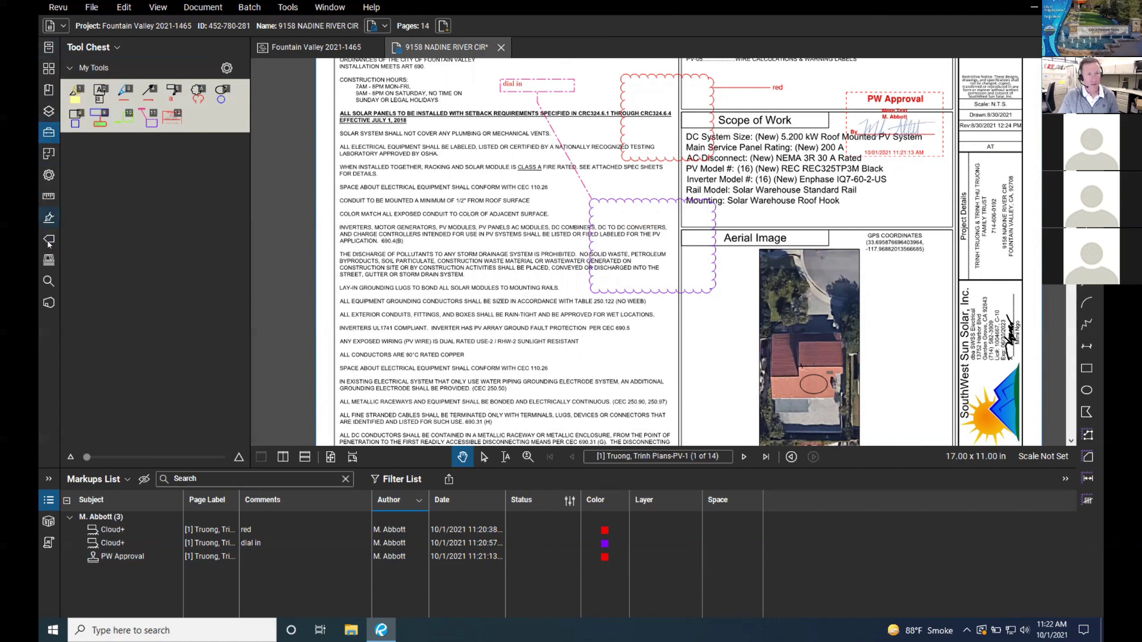
Step: Browse the Recent Files, Thumbnails, Bookmarks, Layers and Tool Chest side panels
{"action": "left_click", "coordinate": [49, 48]}
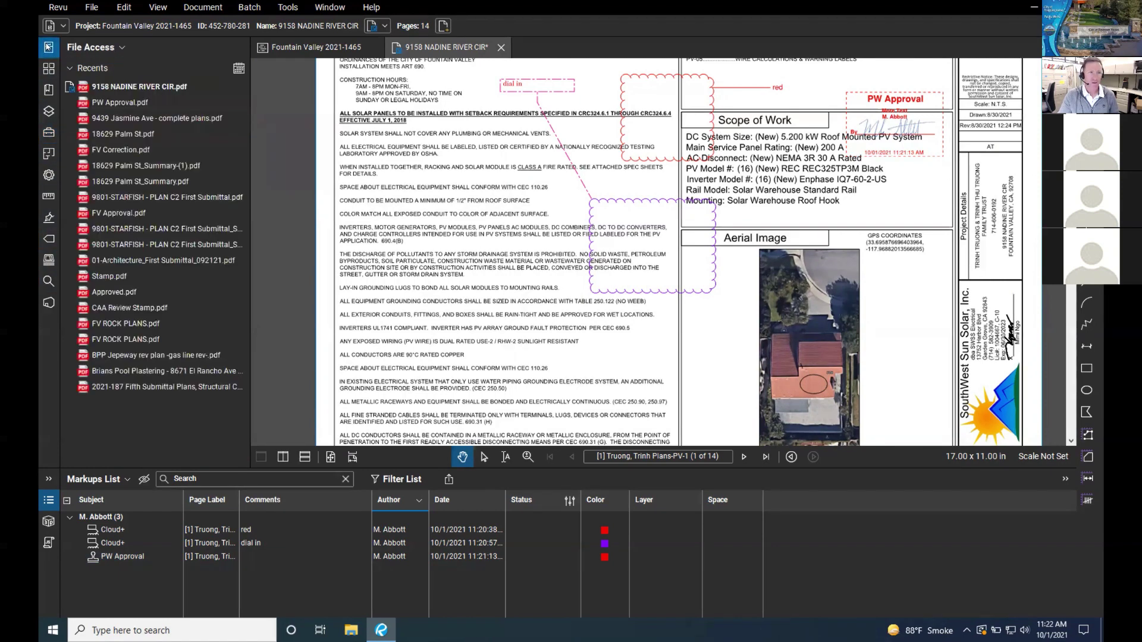
{"action": "left_click", "coordinate": [49, 69]}
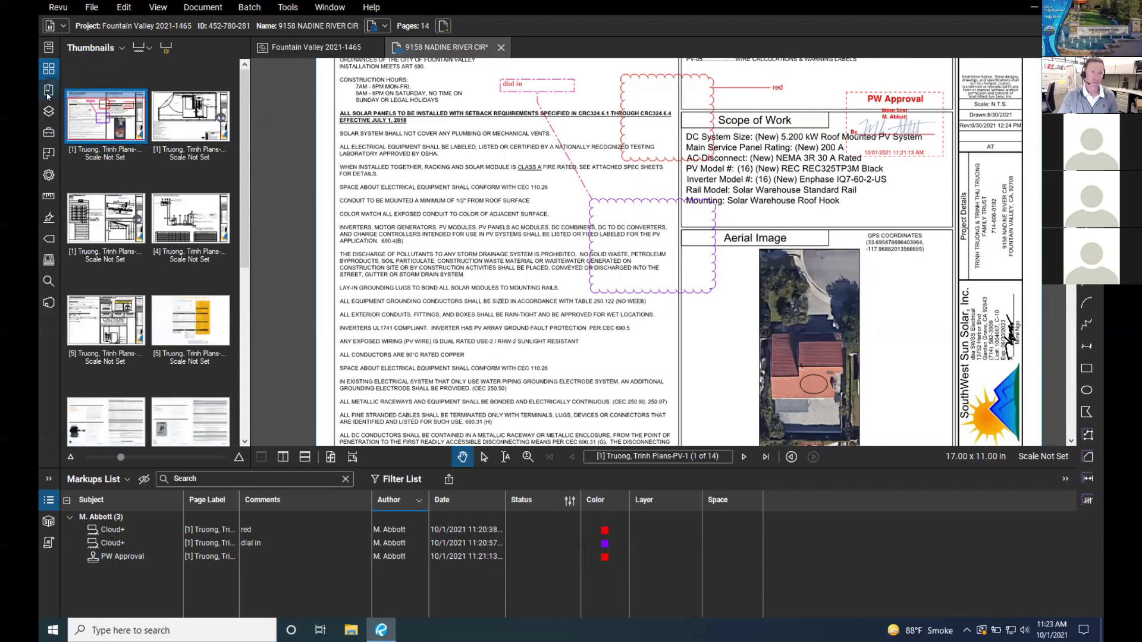
{"action": "left_click", "coordinate": [48, 89]}
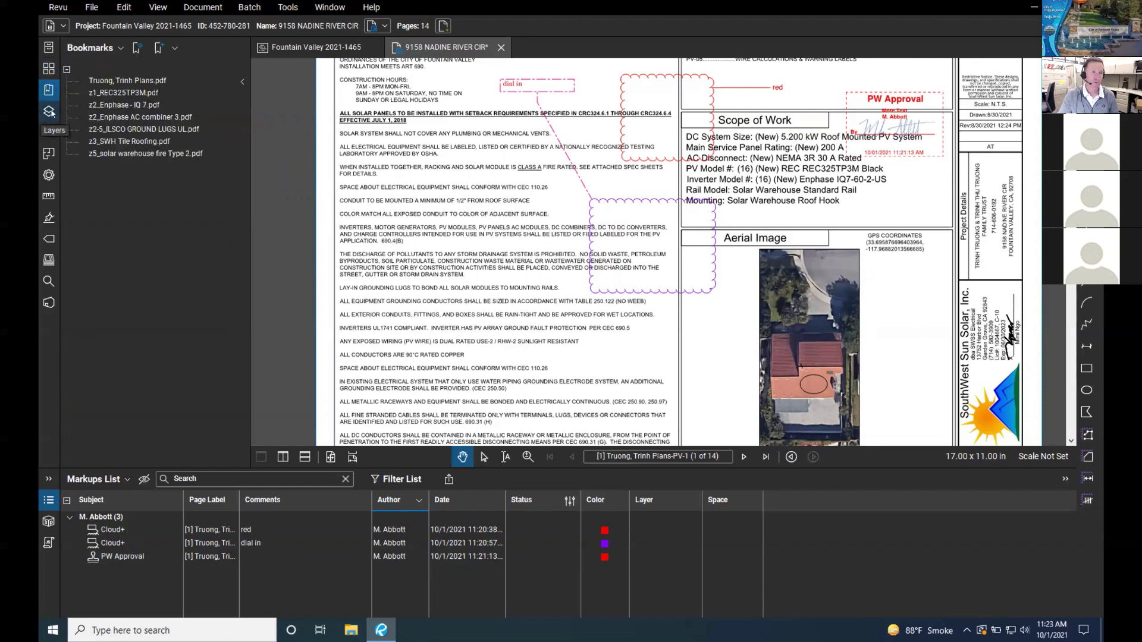
{"action": "left_click", "coordinate": [50, 112]}
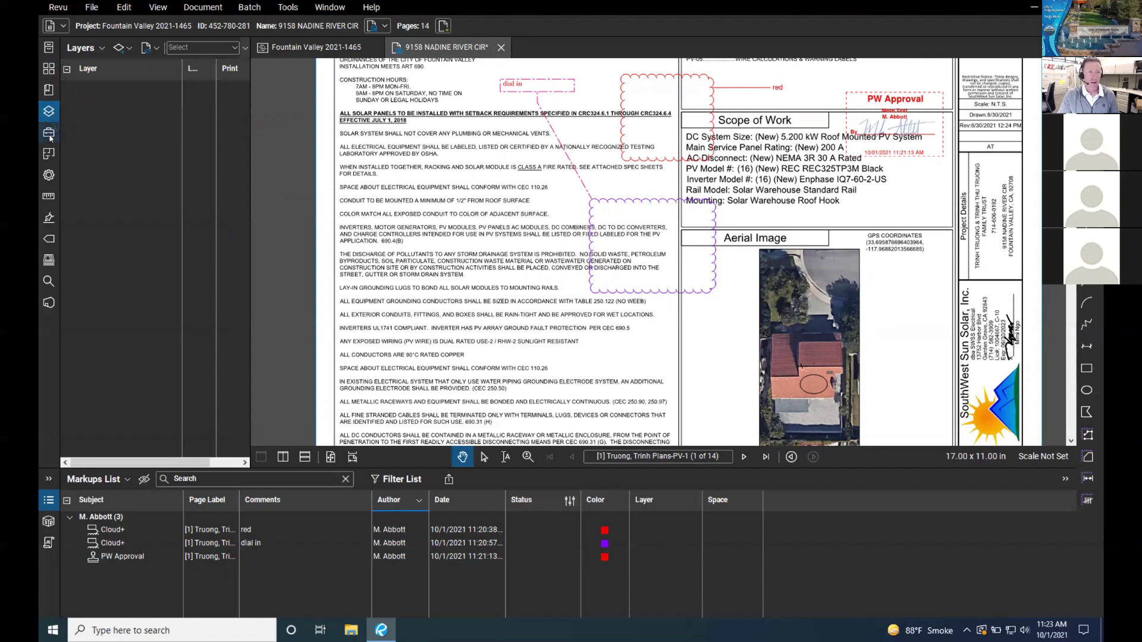
{"action": "left_click", "coordinate": [50, 132]}
{"action": "left_click", "coordinate": [50, 111]}
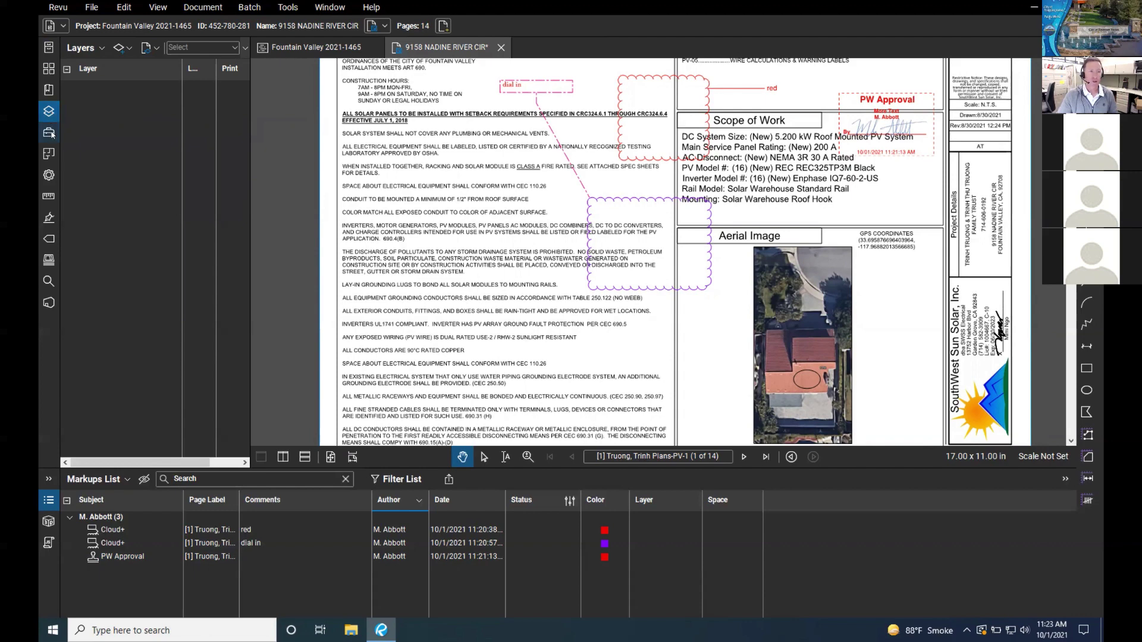
{"action": "left_click", "coordinate": [50, 132]}
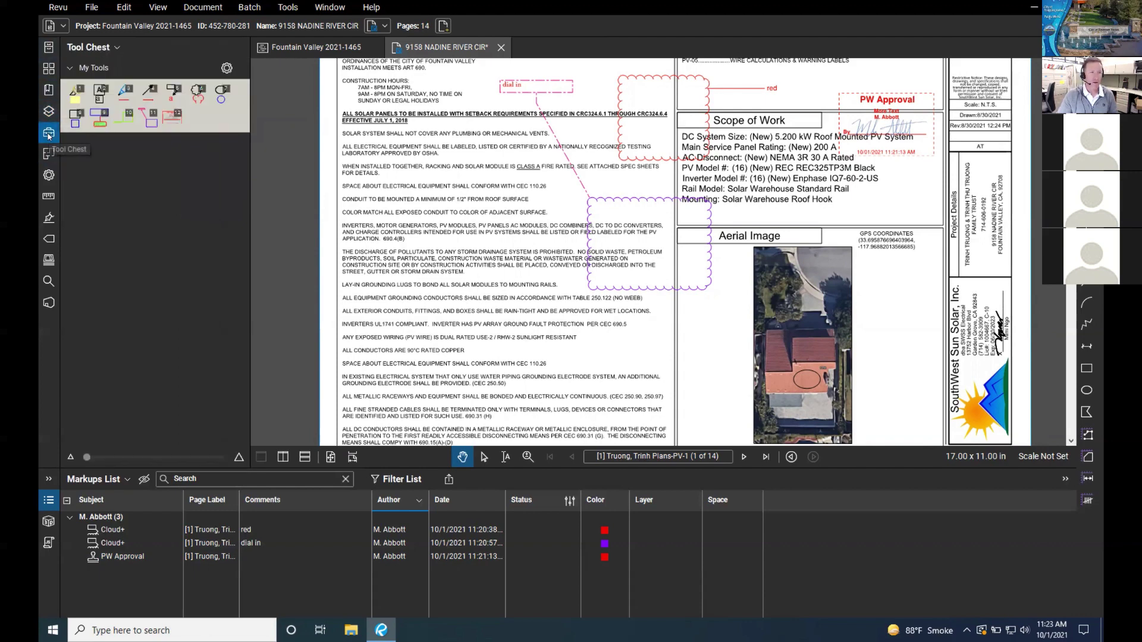
Step: Look through Spaces, Properties, Measurements and Sets, ending on the Search panel
{"action": "left_click", "coordinate": [49, 154]}
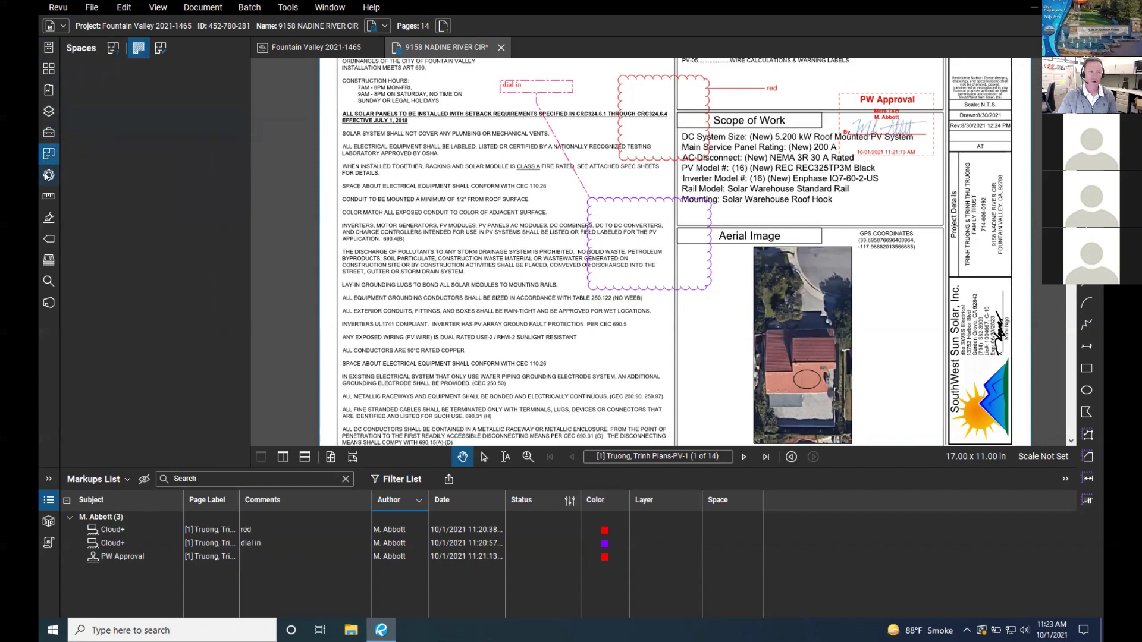
{"action": "left_click", "coordinate": [49, 175]}
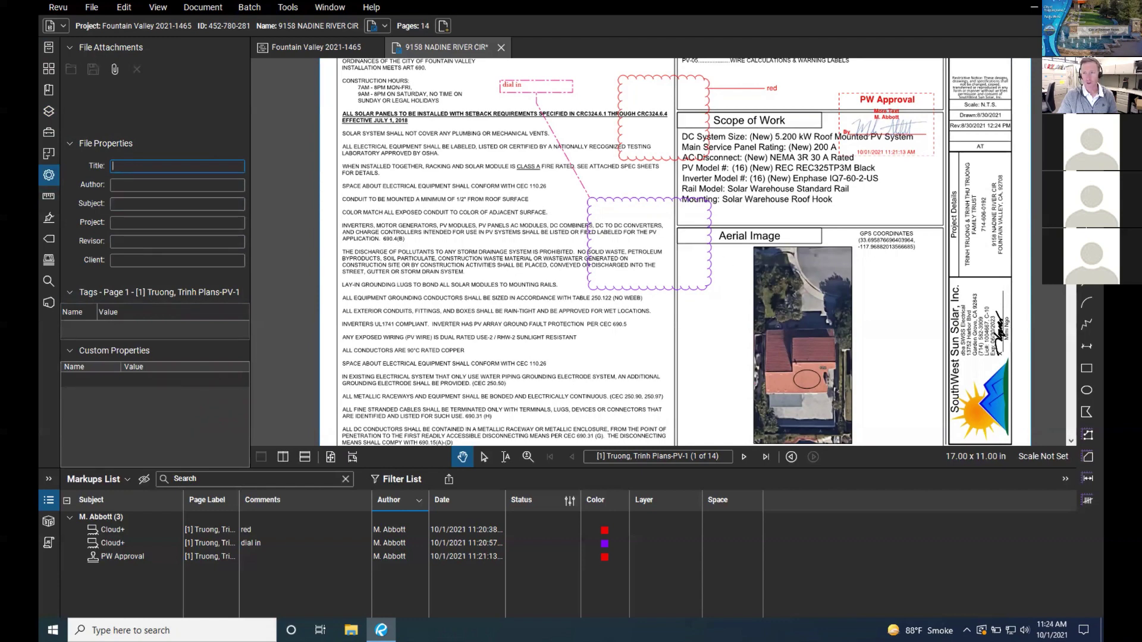
{"action": "key", "text": "c"}
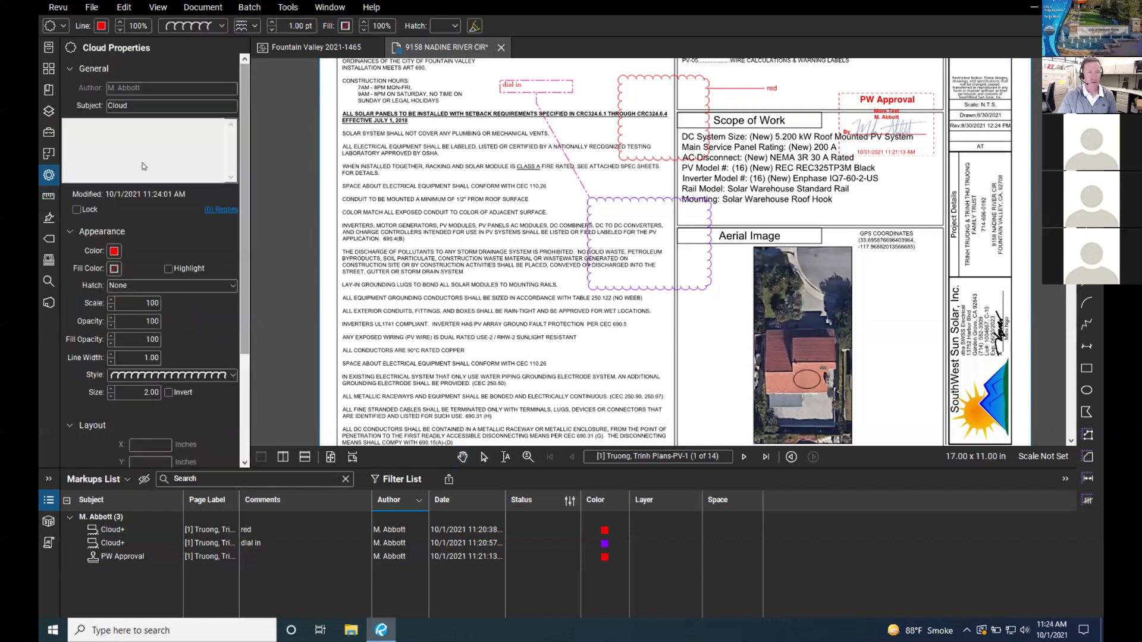
{"action": "left_click", "coordinate": [49, 195]}
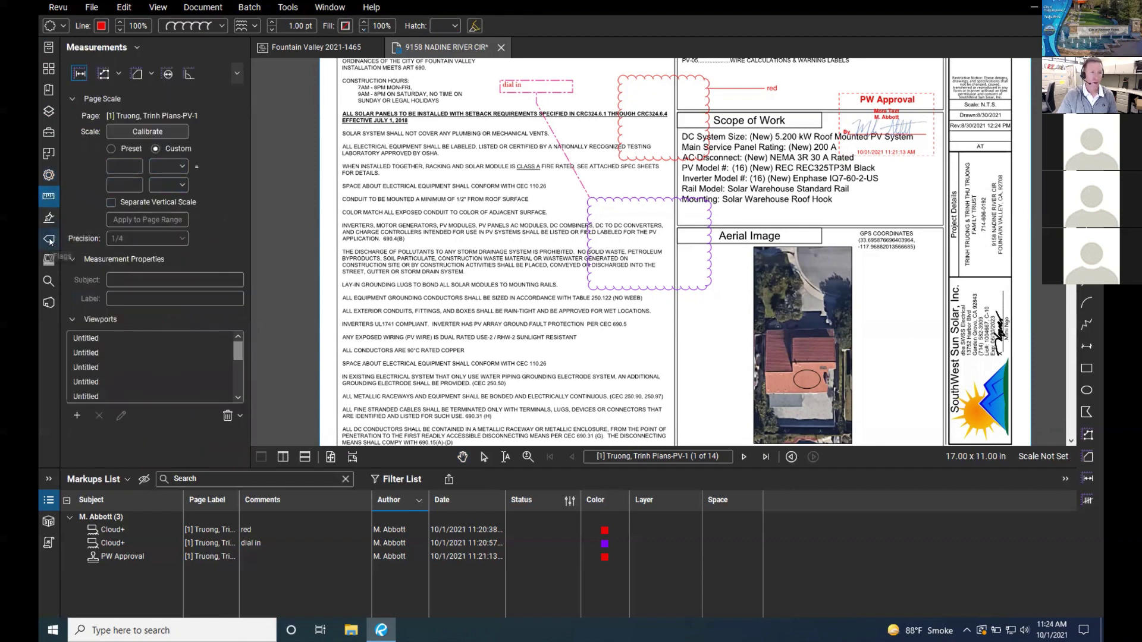
{"action": "left_click", "coordinate": [50, 240]}
{"action": "left_click", "coordinate": [50, 260]}
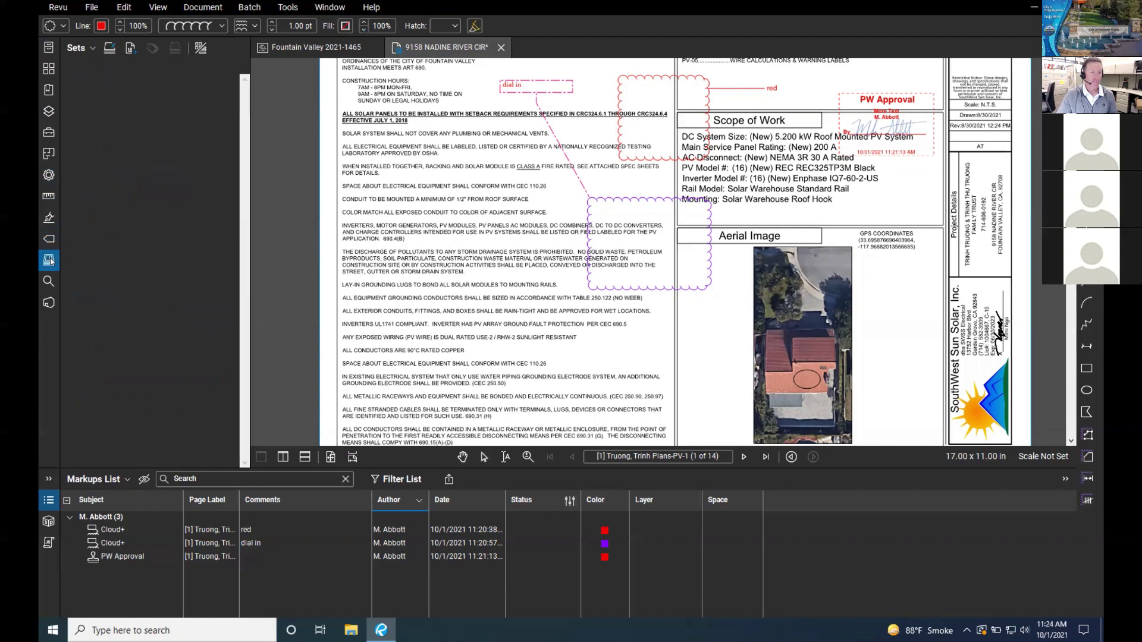
{"action": "left_click", "coordinate": [49, 281]}
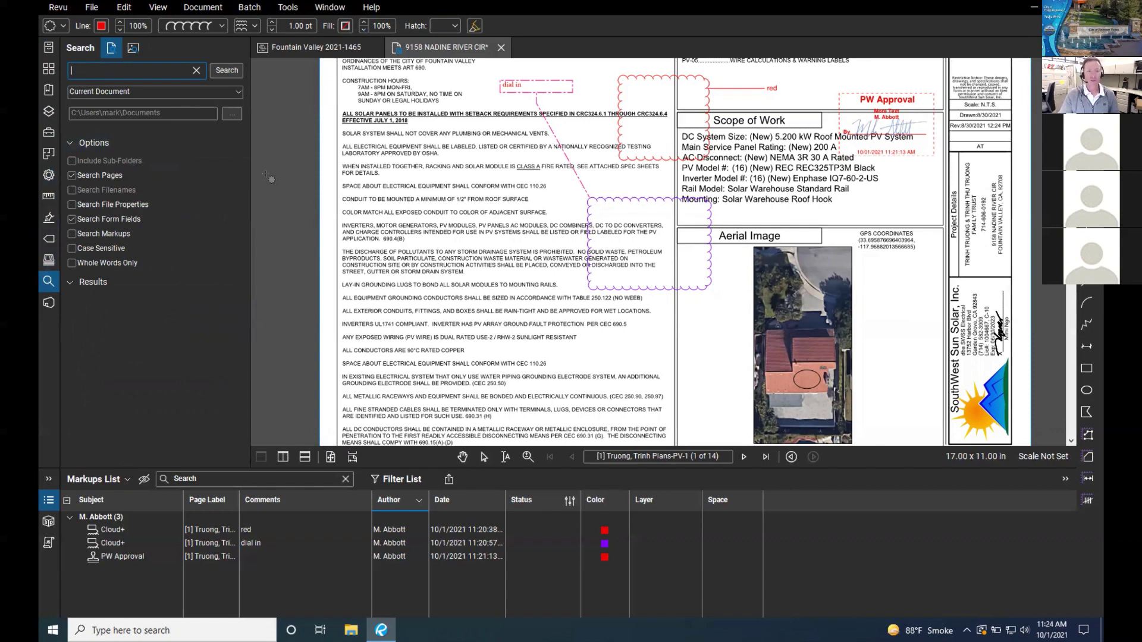
{"action": "left_click", "coordinate": [242, 9]}
{"action": "left_click", "coordinate": [229, 9]}
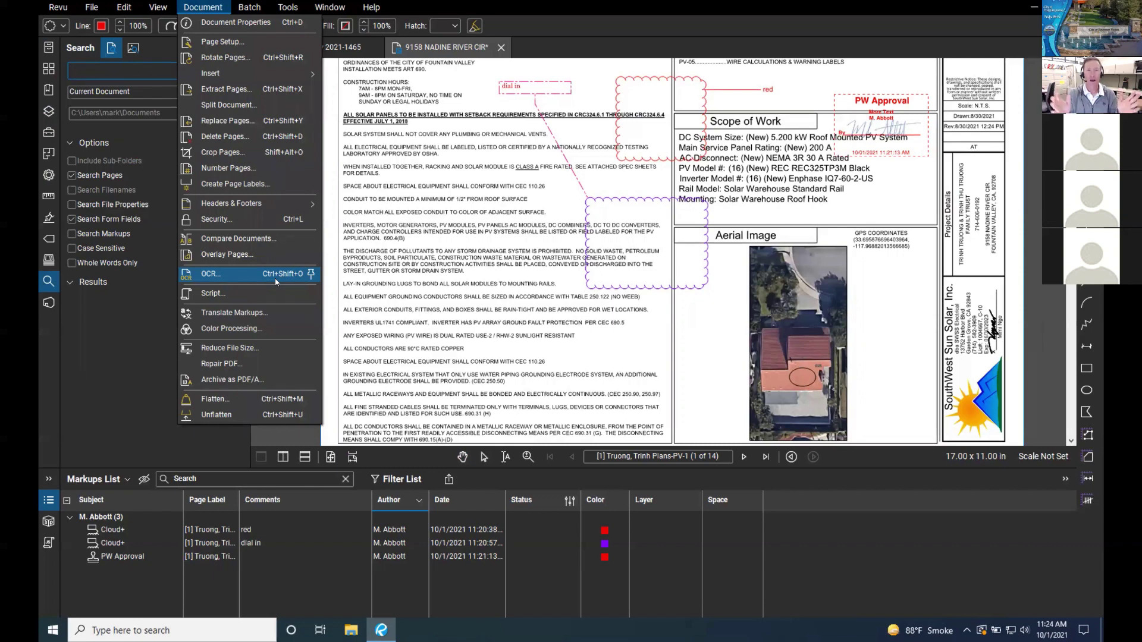
{"action": "left_click", "coordinate": [138, 72]}
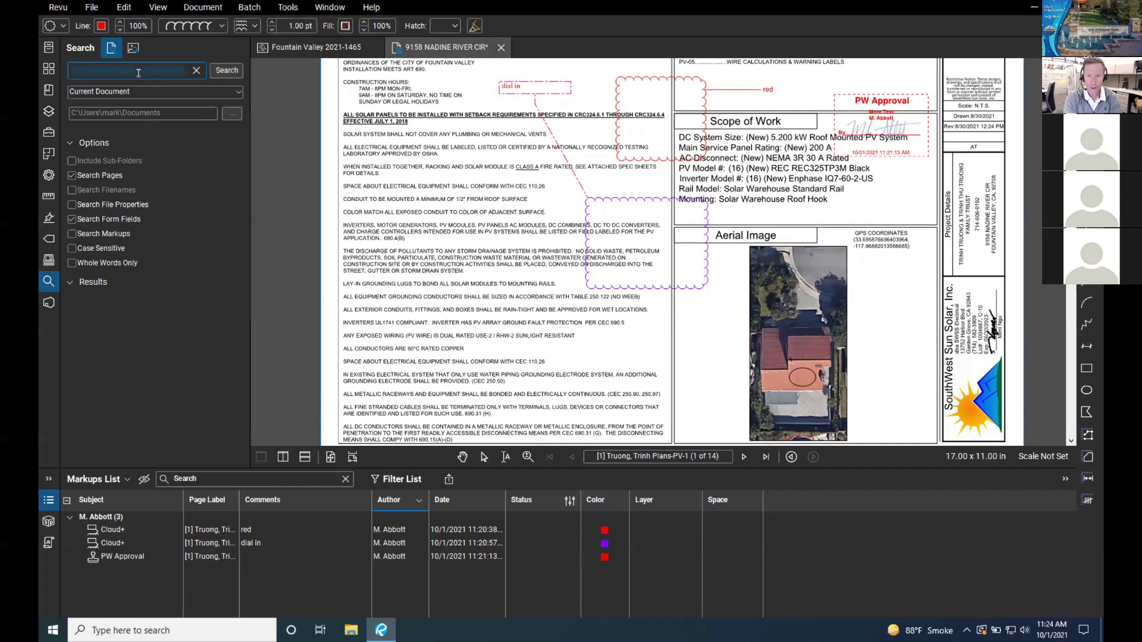
Step: Search the document for 'aerial' and jump to its match on PV-1
{"action": "type", "text": "aeri"}
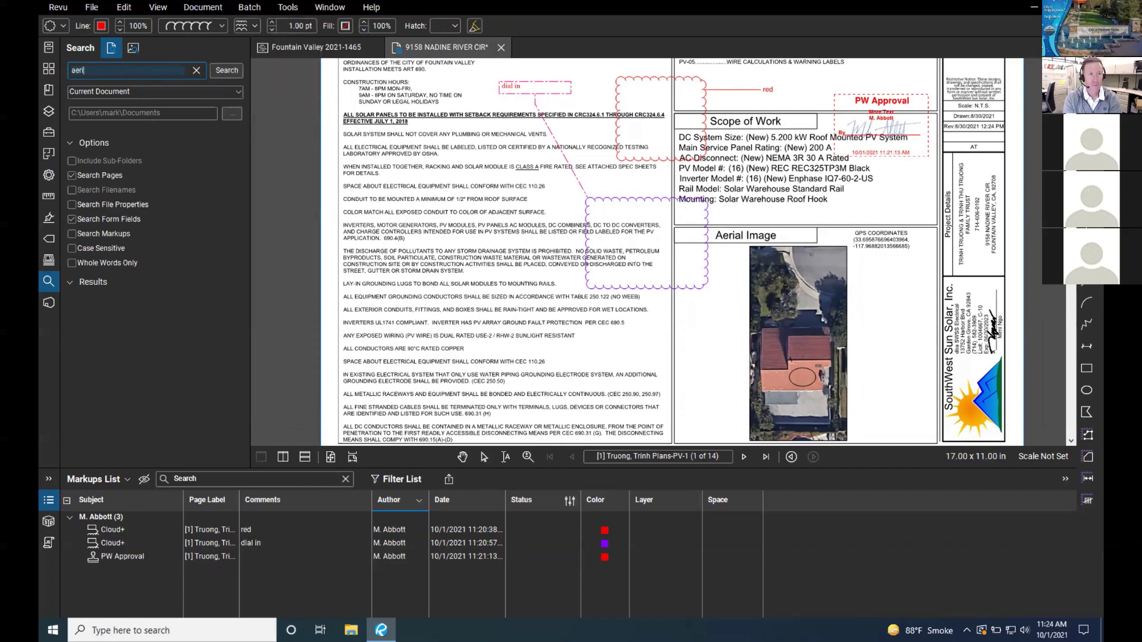
{"action": "type", "text": "al"}
{"action": "key", "text": "Return"}
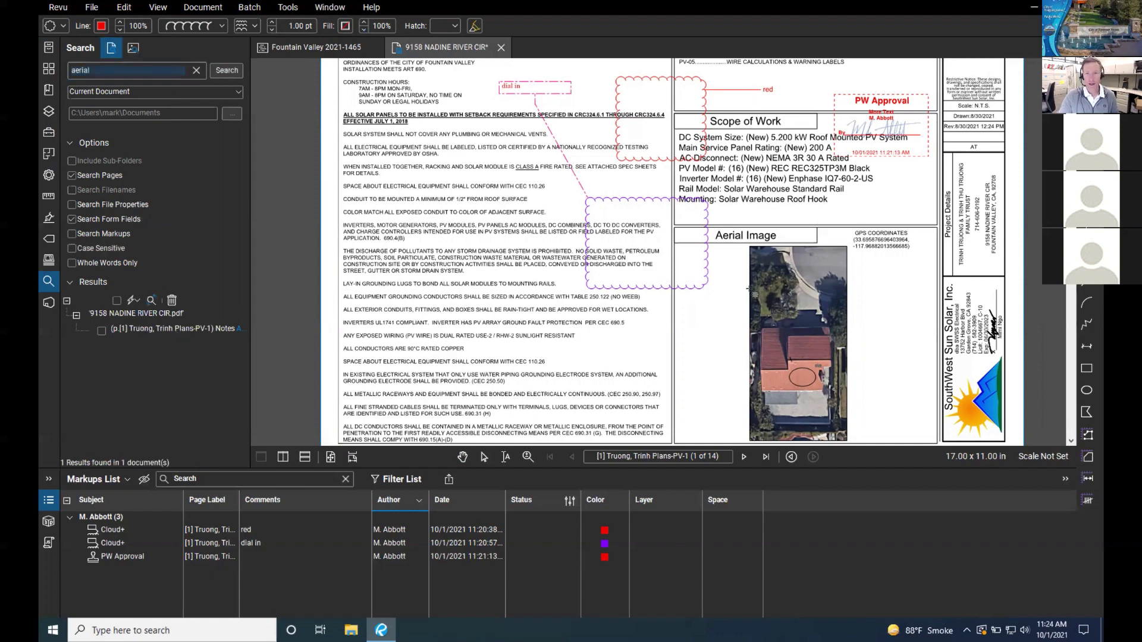
{"action": "left_click", "coordinate": [155, 331]}
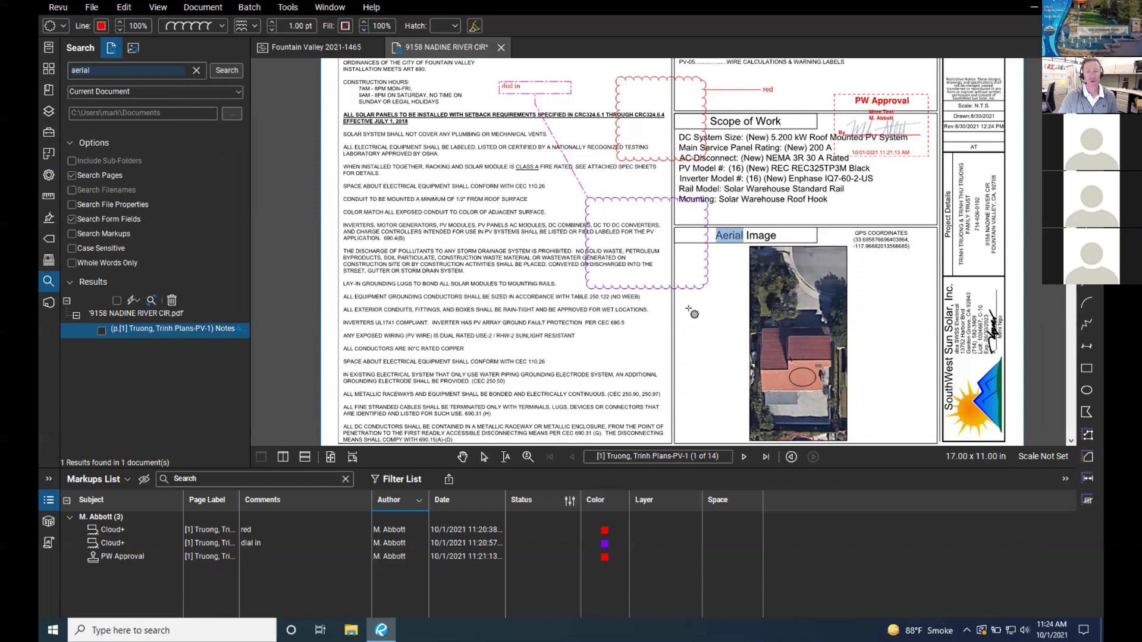
Step: Search for '200 amp' and step through both matches on sheet PV-4
{"action": "double_click", "coordinate": [107, 68]}
{"action": "key", "text": "BackSpace"}
{"action": "type", "text": "200 amp"}
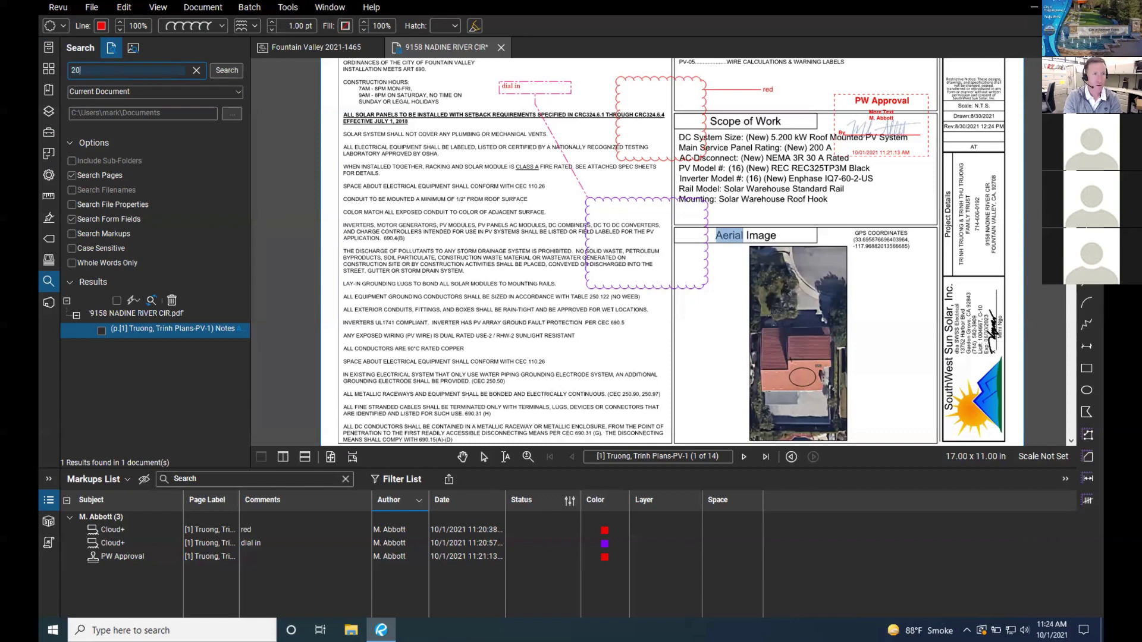
{"action": "key", "text": "Return"}
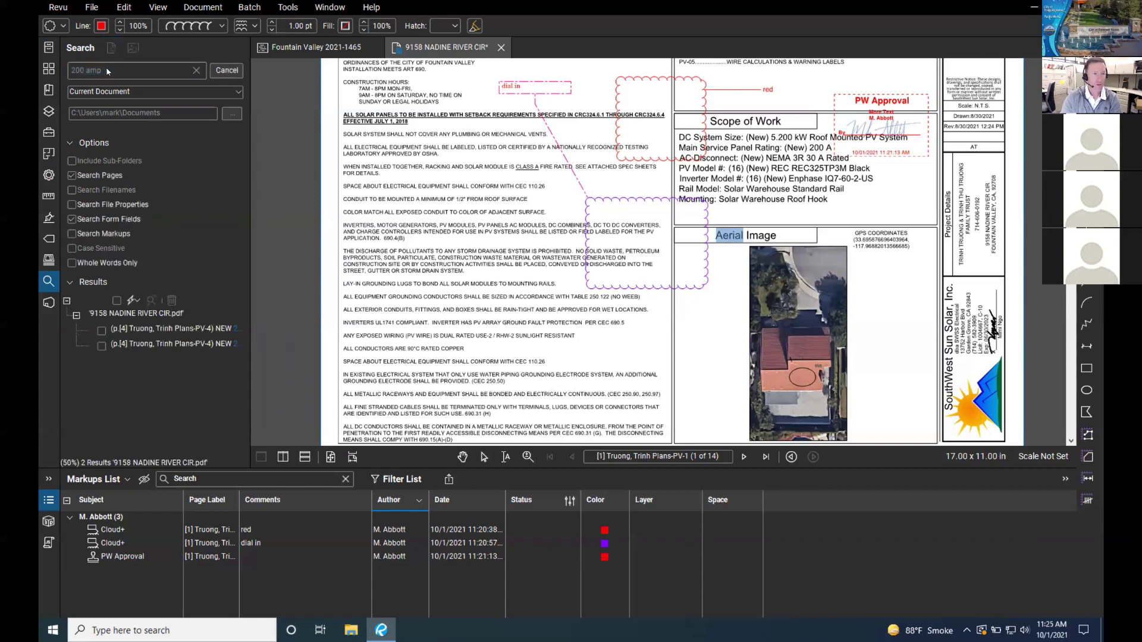
{"action": "left_click", "coordinate": [184, 331]}
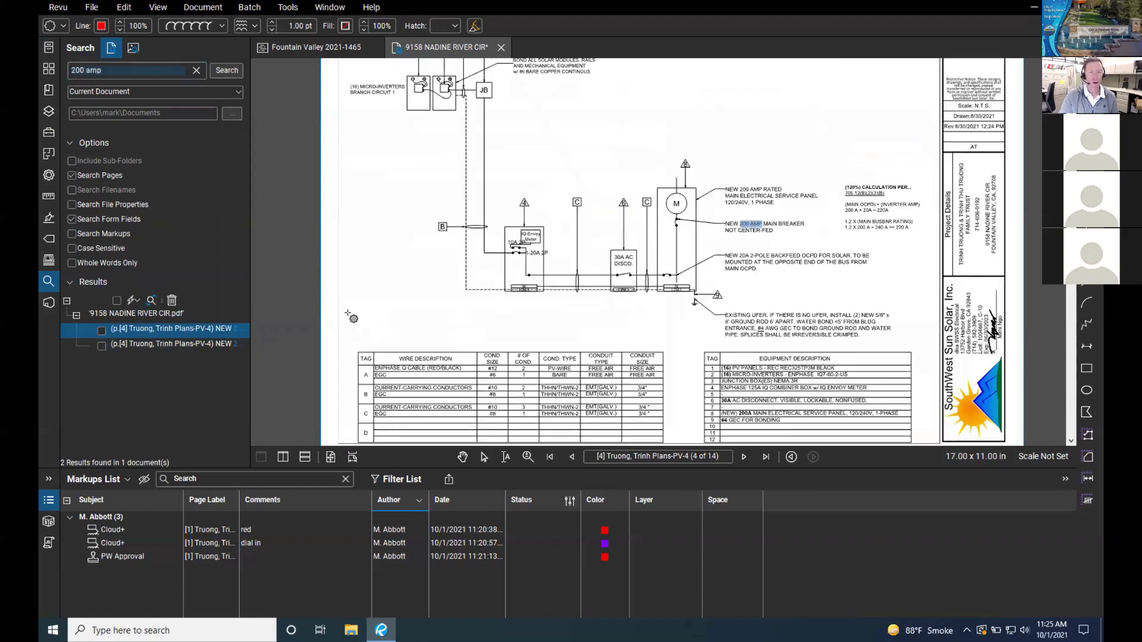
{"action": "left_click", "coordinate": [147, 345]}
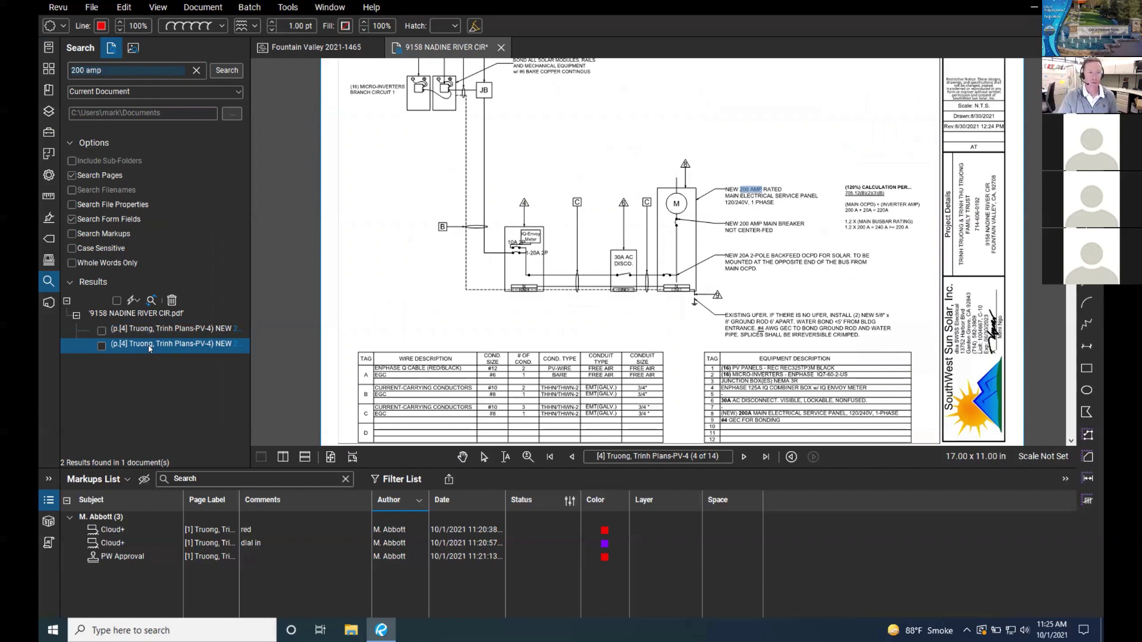
{"action": "left_click", "coordinate": [153, 331]}
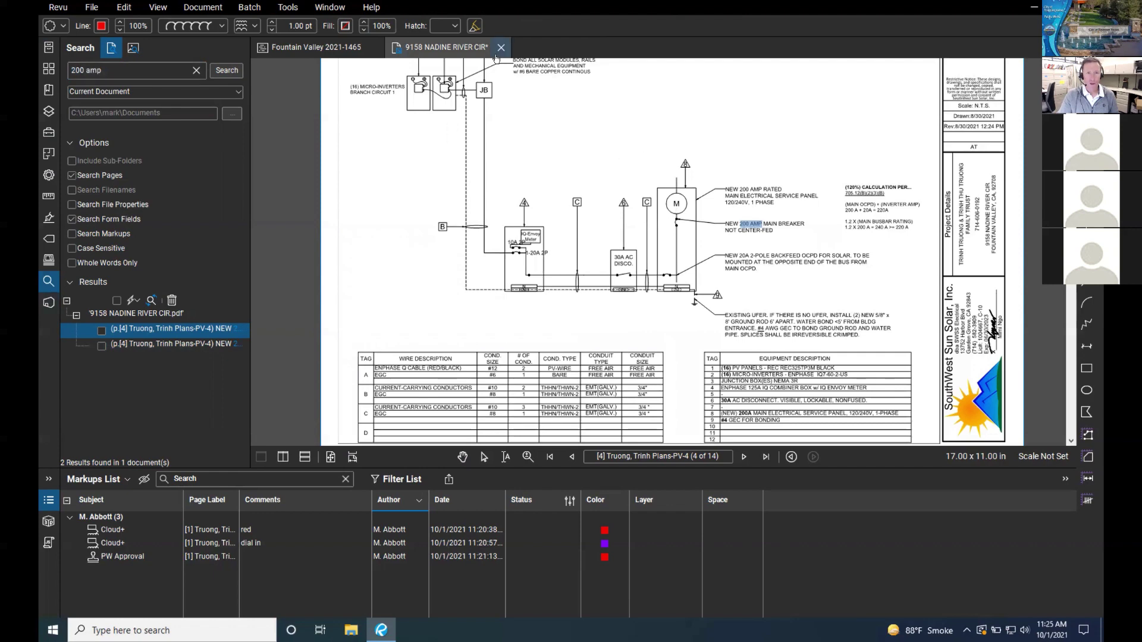
{"action": "scroll", "coordinate": [483, 119], "scroll_direction": "down", "scroll_amount": 3}
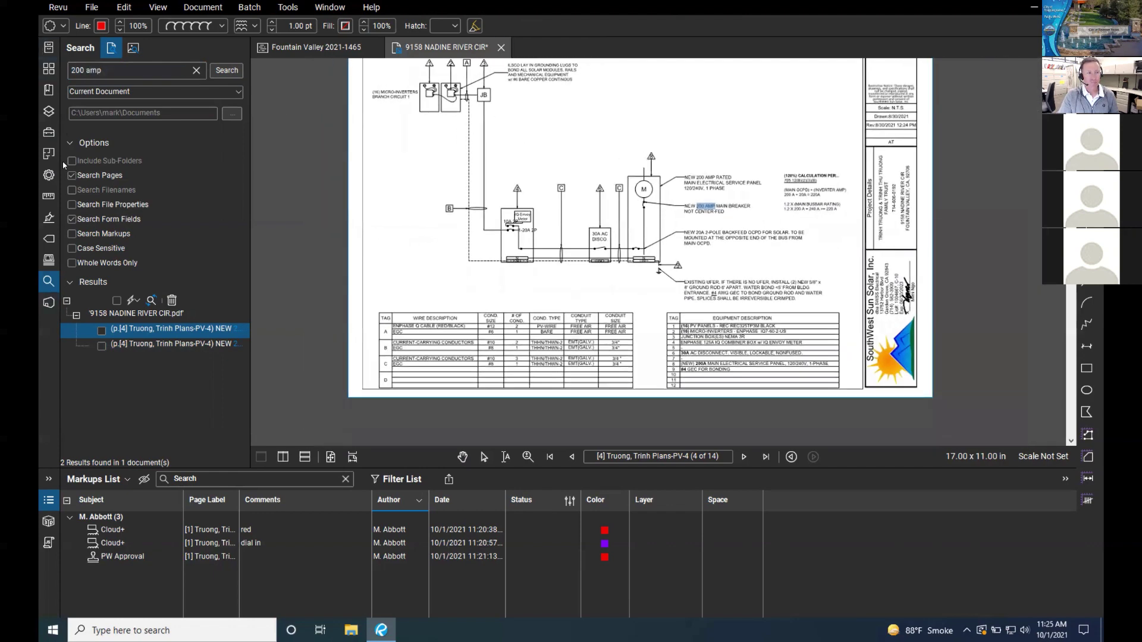
Step: Collapse the side panel, leave the Cloud tool, and page back to the PV-1 cover sheet
{"action": "left_click", "coordinate": [49, 302]}
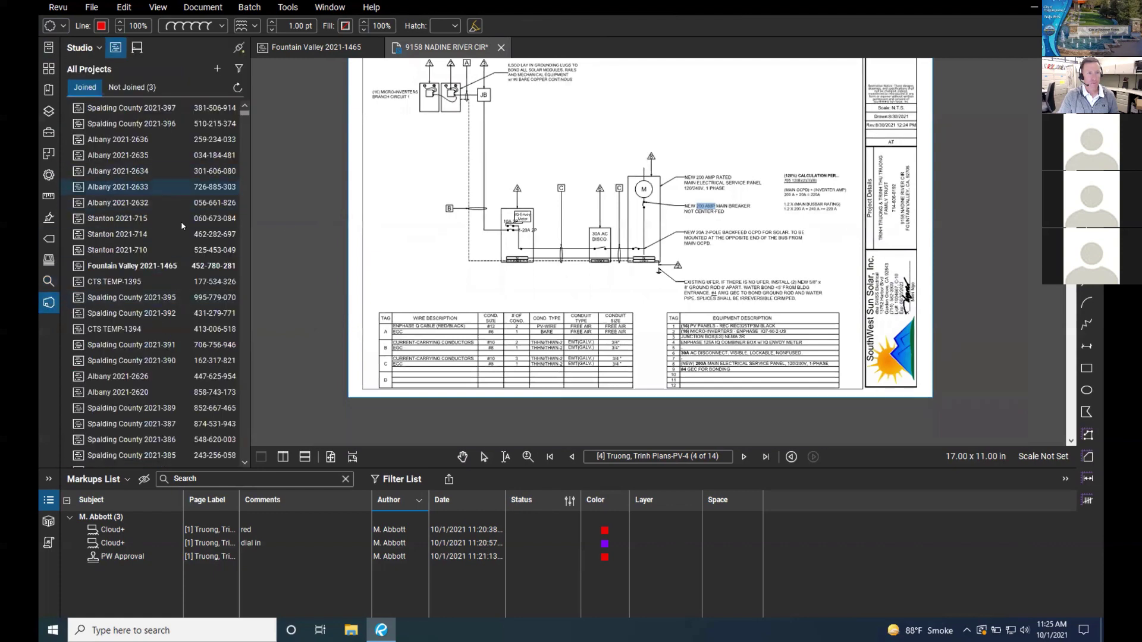
{"action": "left_click", "coordinate": [250, 221]}
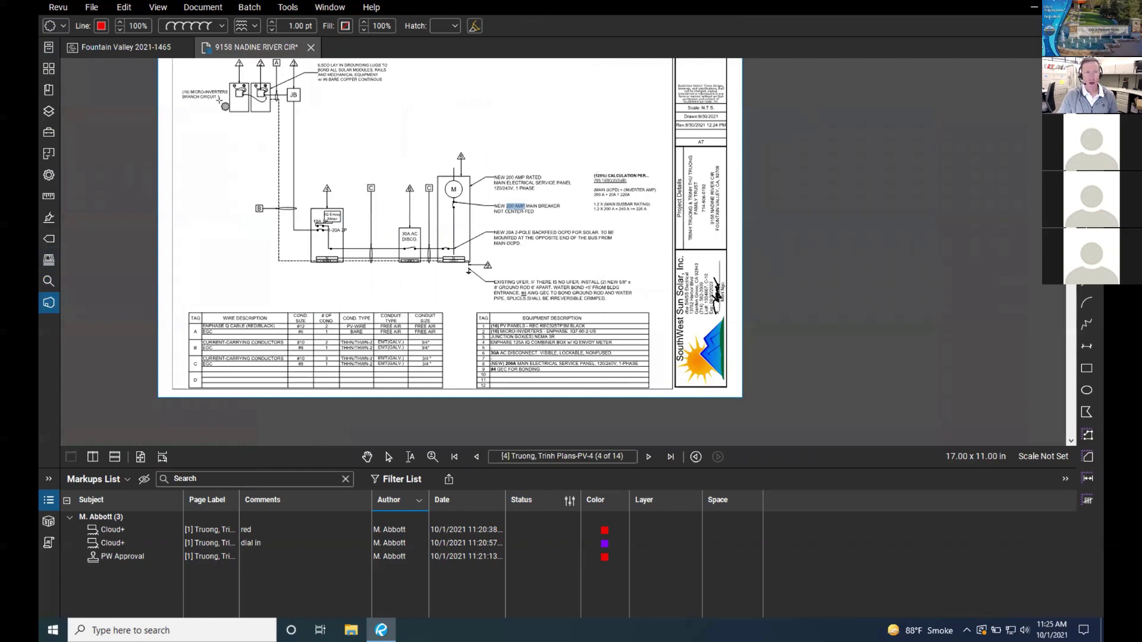
{"action": "key", "text": "Escape"}
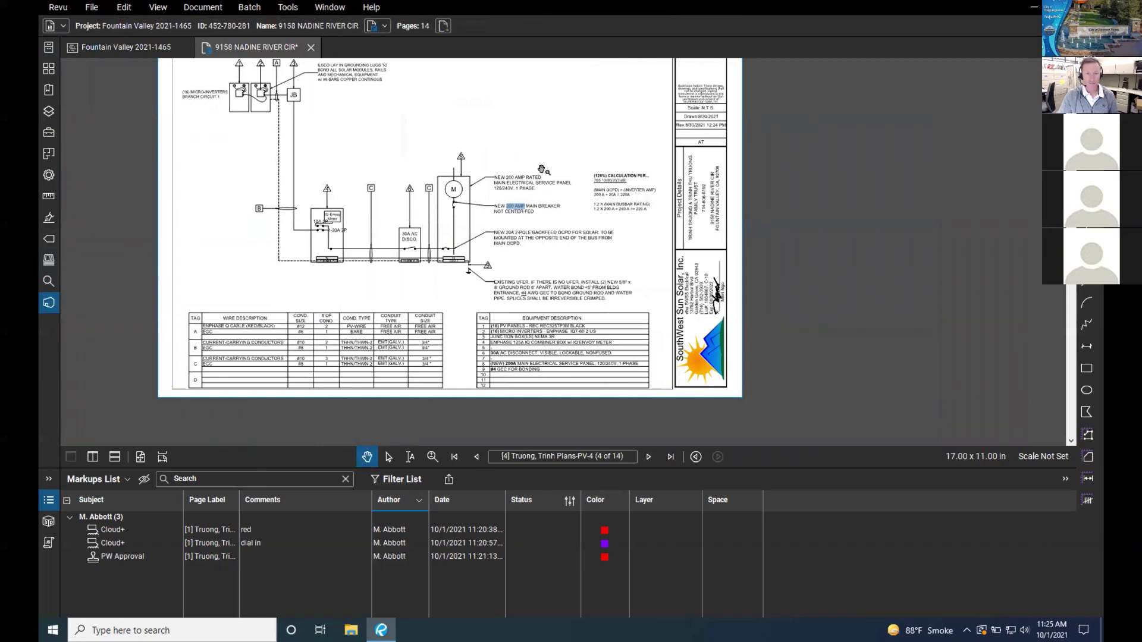
{"action": "left_click_drag", "start_coordinate": [579, 180], "coordinate": [702, 224]}
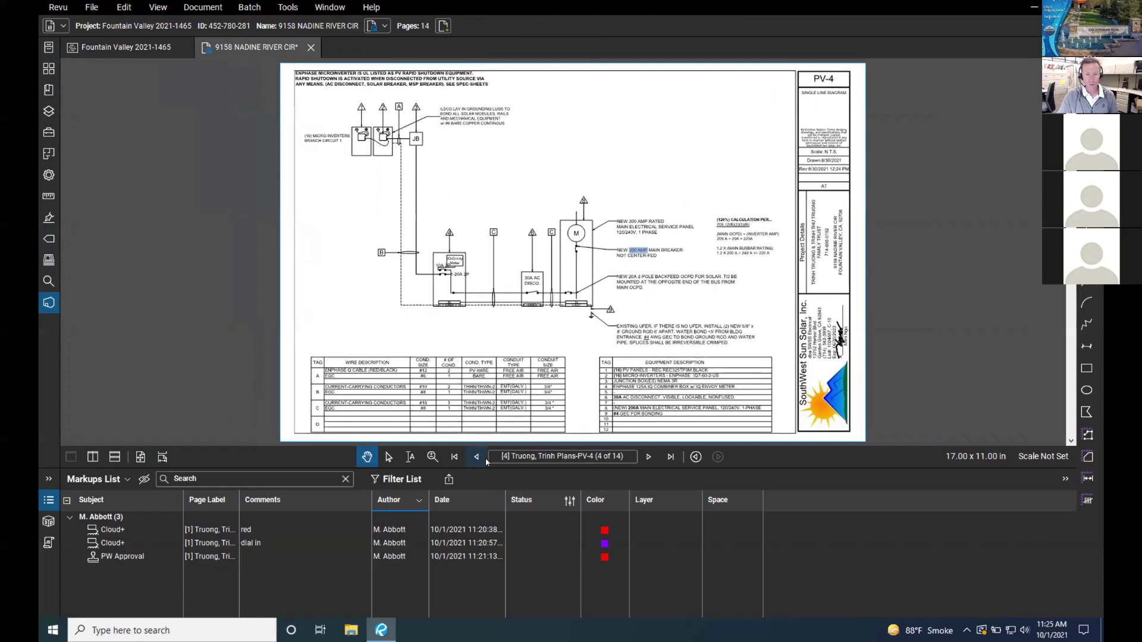
{"action": "left_click", "coordinate": [476, 456]}
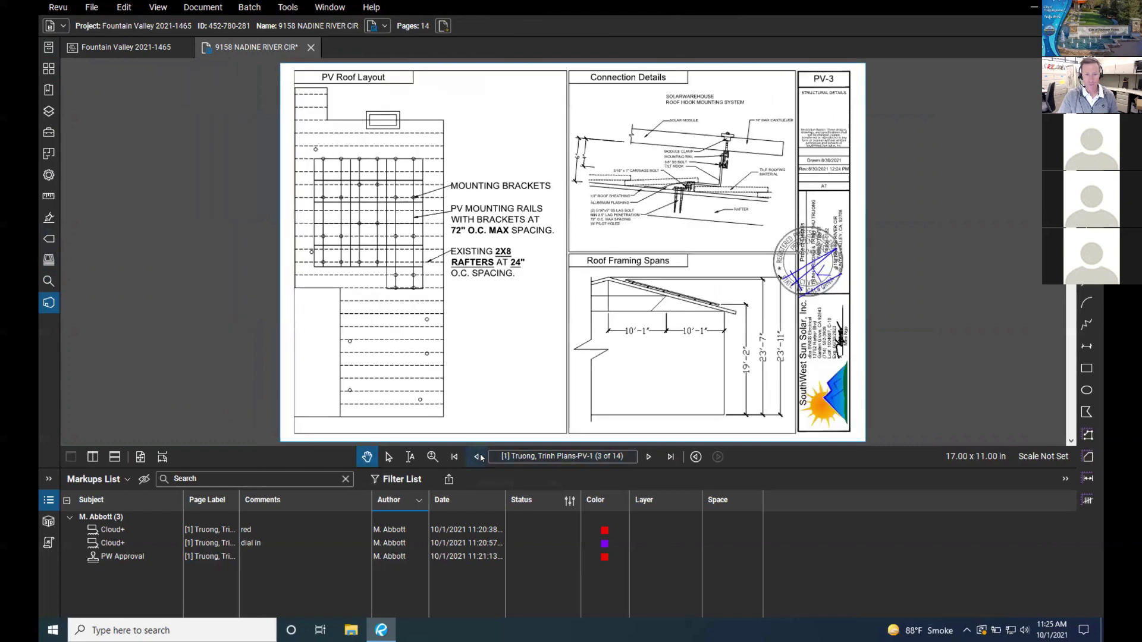
{"action": "left_click", "coordinate": [476, 456]}
{"action": "left_click", "coordinate": [455, 458]}
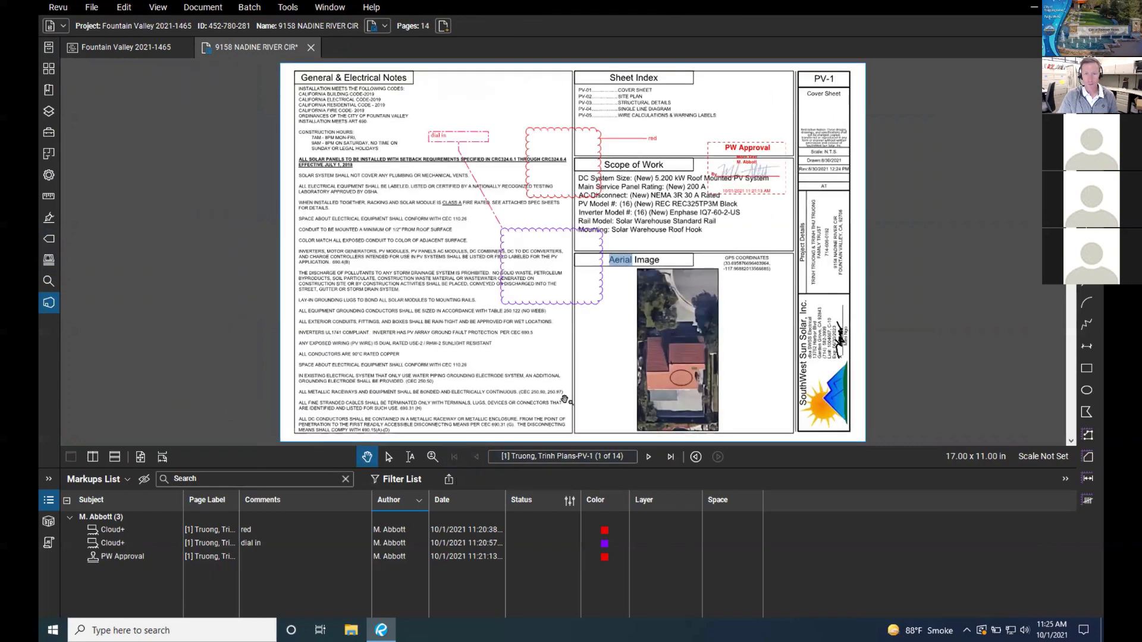
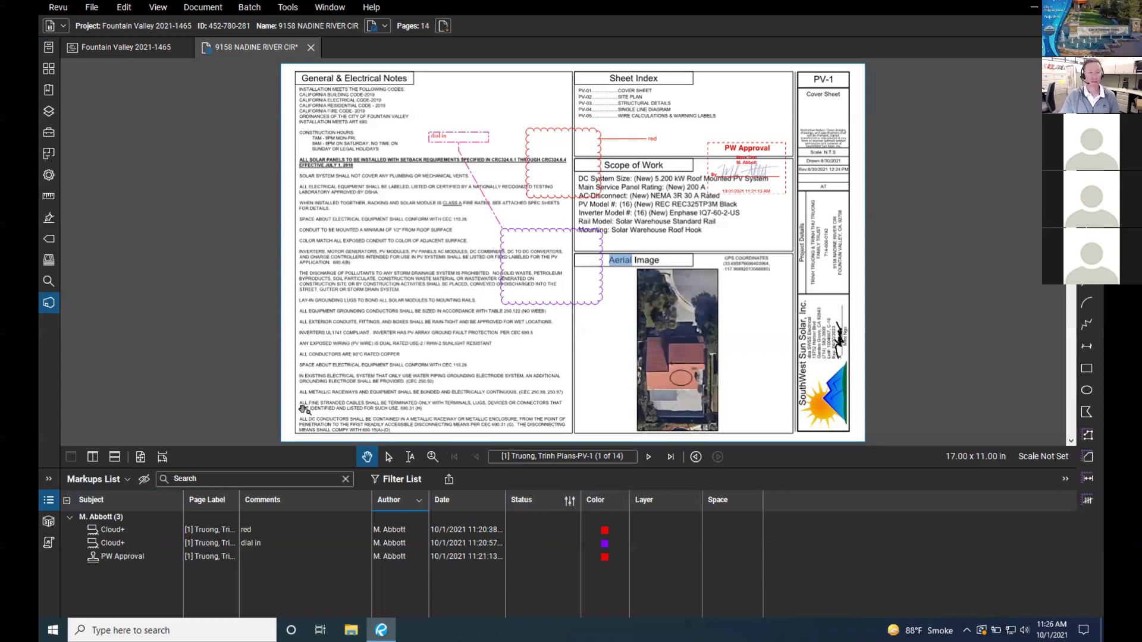
Step: Nudge the zoom on the PV-1 cover sheet and bring up the Batch operations list
{"action": "scroll", "coordinate": [338, 214], "scroll_direction": "down", "scroll_amount": 1}
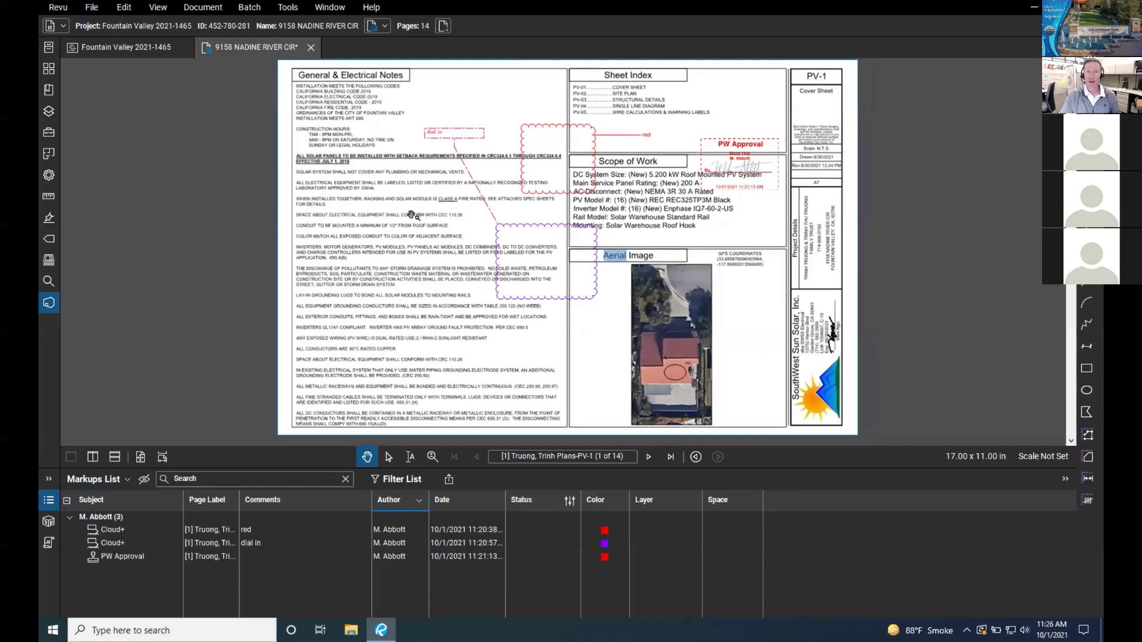
{"action": "scroll", "coordinate": [411, 215], "scroll_direction": "up", "scroll_amount": 1}
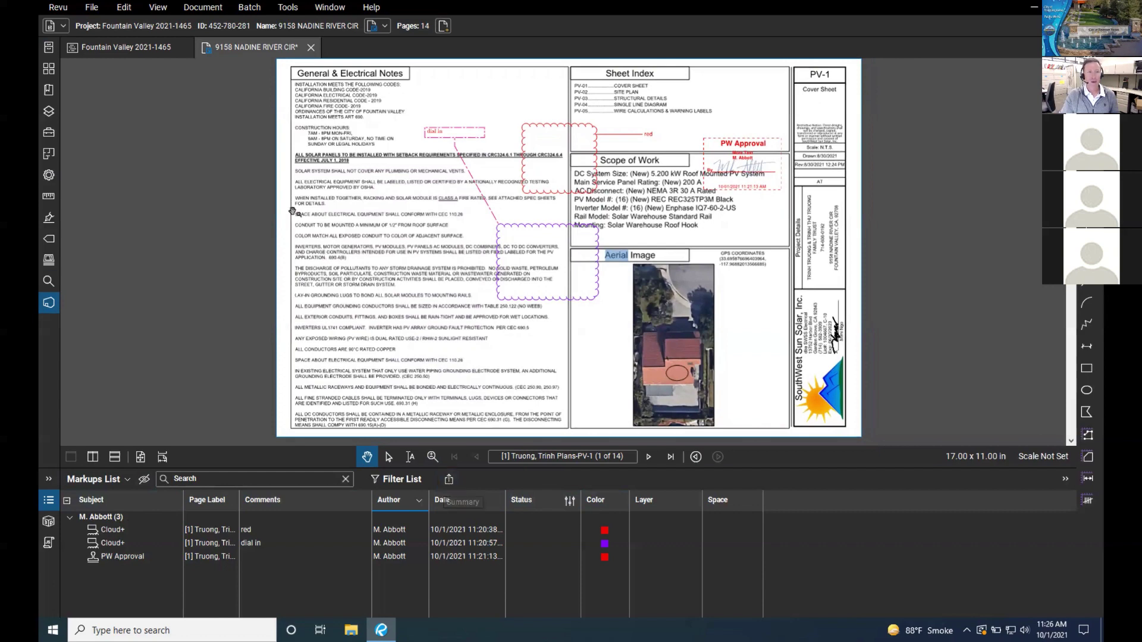
{"action": "left_click", "coordinate": [256, 8]}
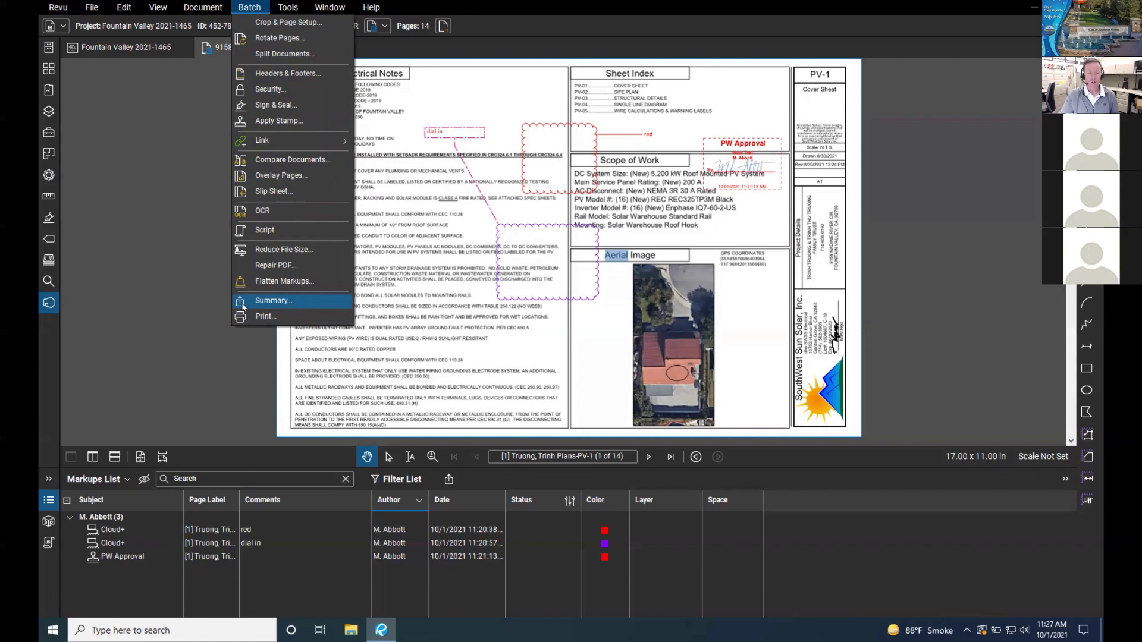
Step: Review the PDF Summary markup export settings, cancel without exporting, then bring up the Revu menu
{"action": "left_click", "coordinate": [466, 484]}
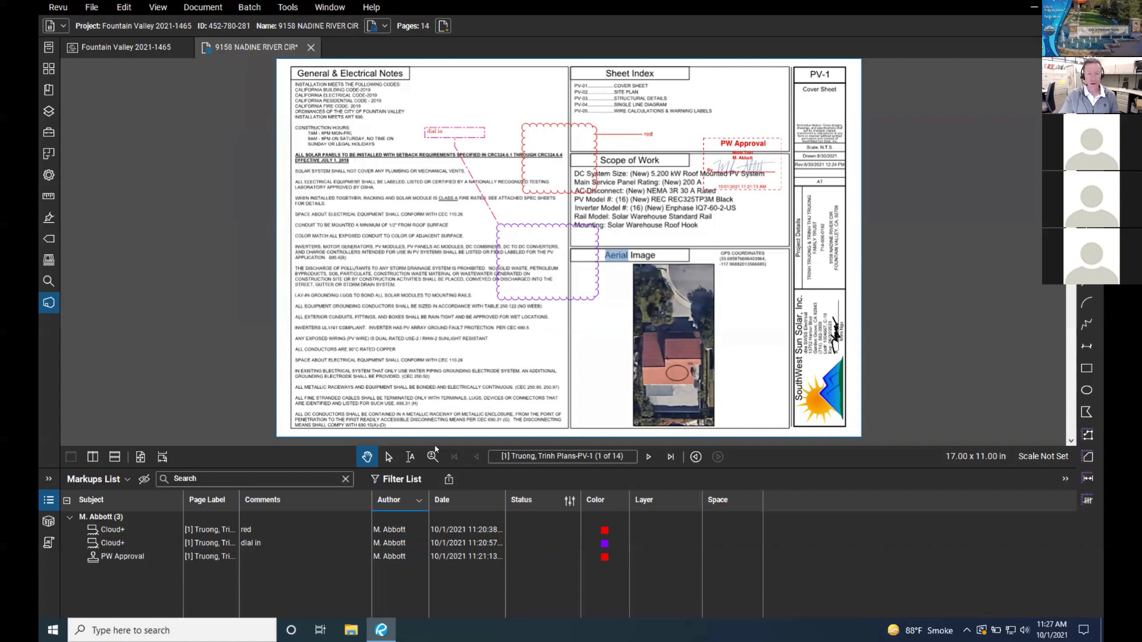
{"action": "left_click", "coordinate": [448, 479]}
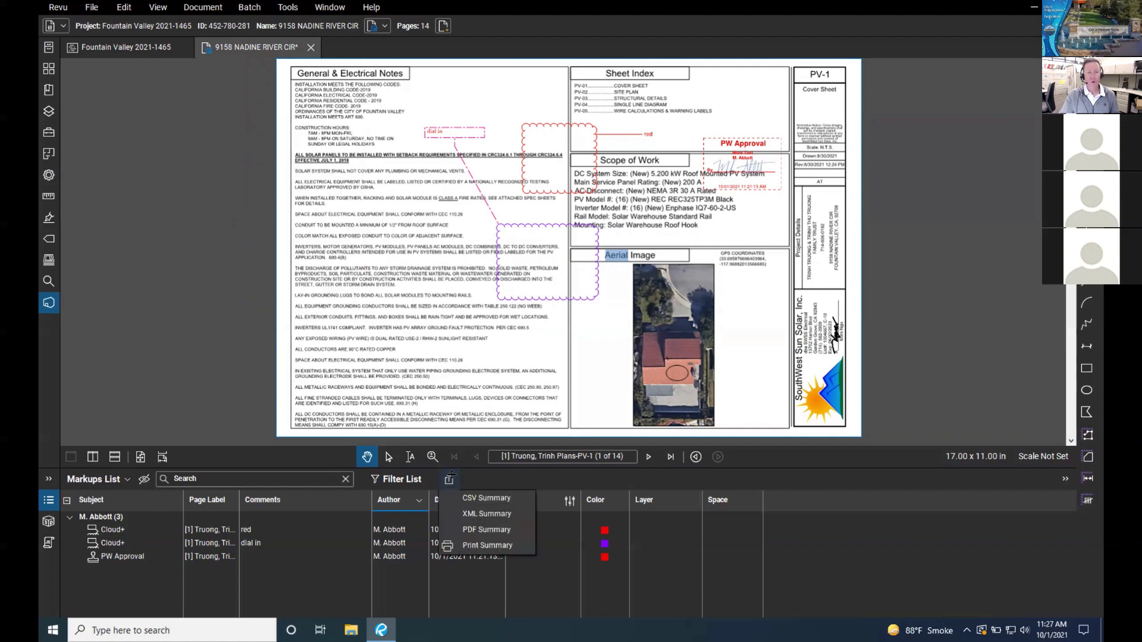
{"action": "left_click", "coordinate": [430, 529]}
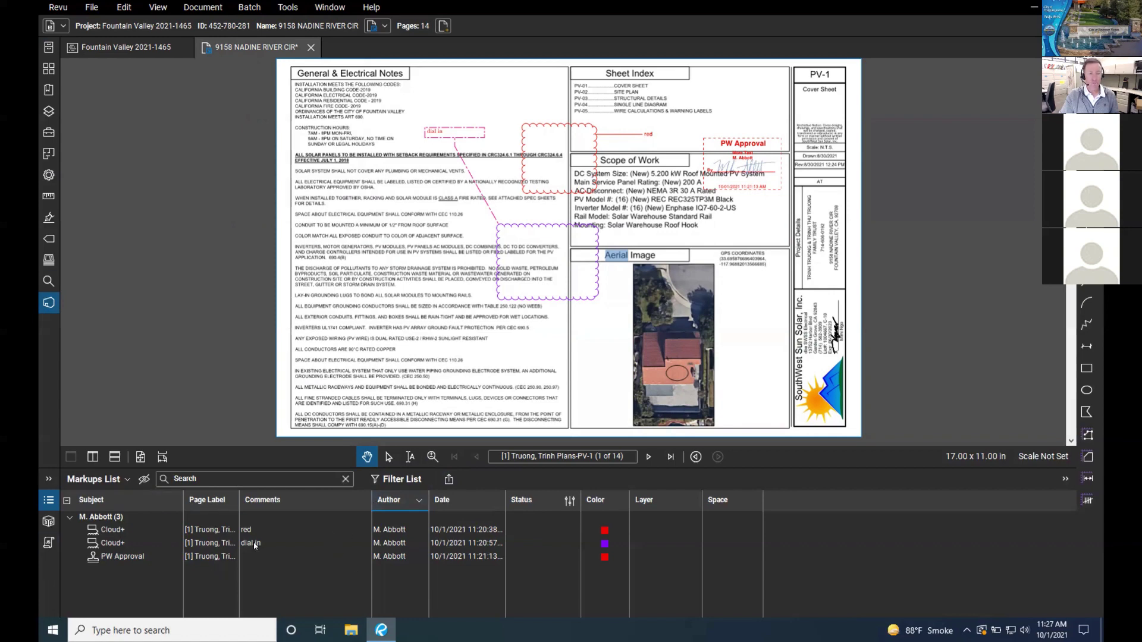
{"action": "left_click", "coordinate": [448, 479]}
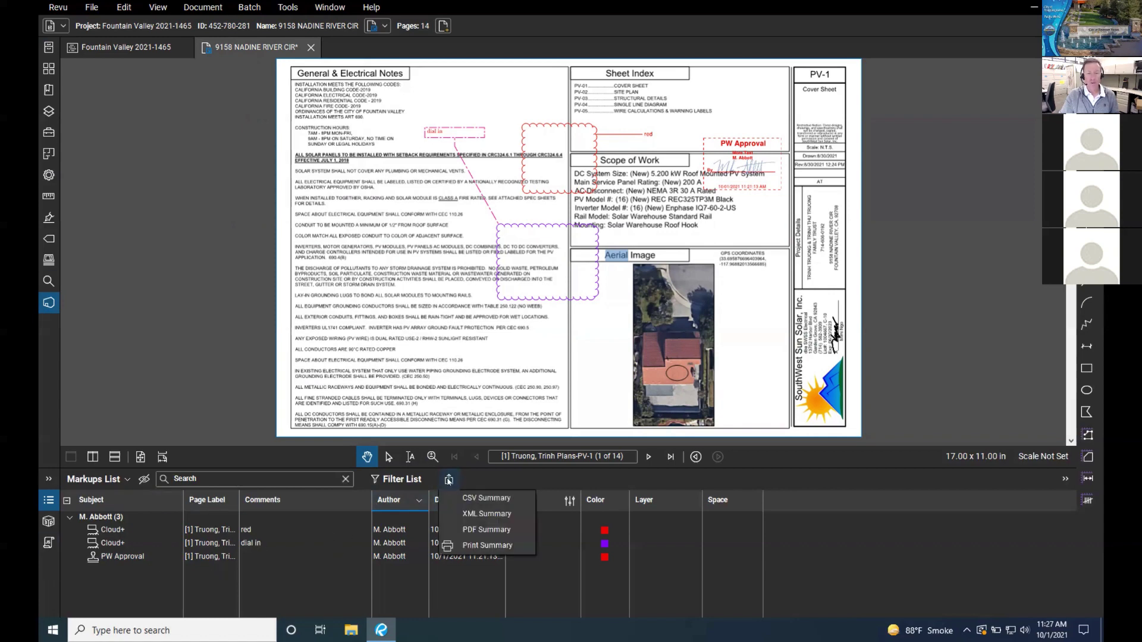
{"action": "left_click", "coordinate": [473, 530]}
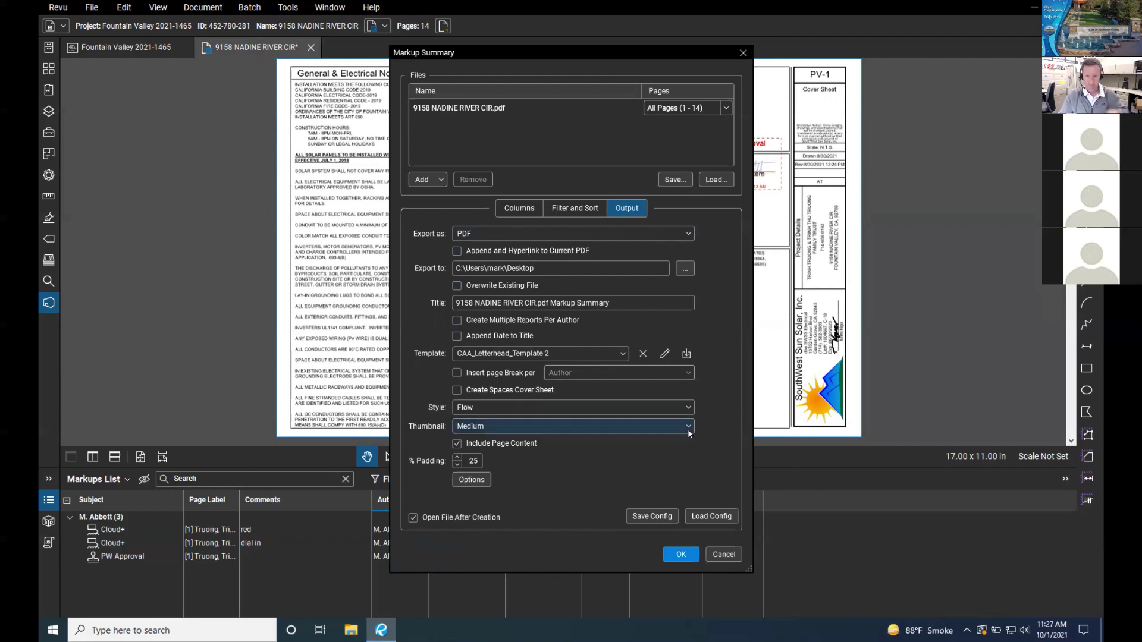
{"action": "left_click", "coordinate": [724, 555]}
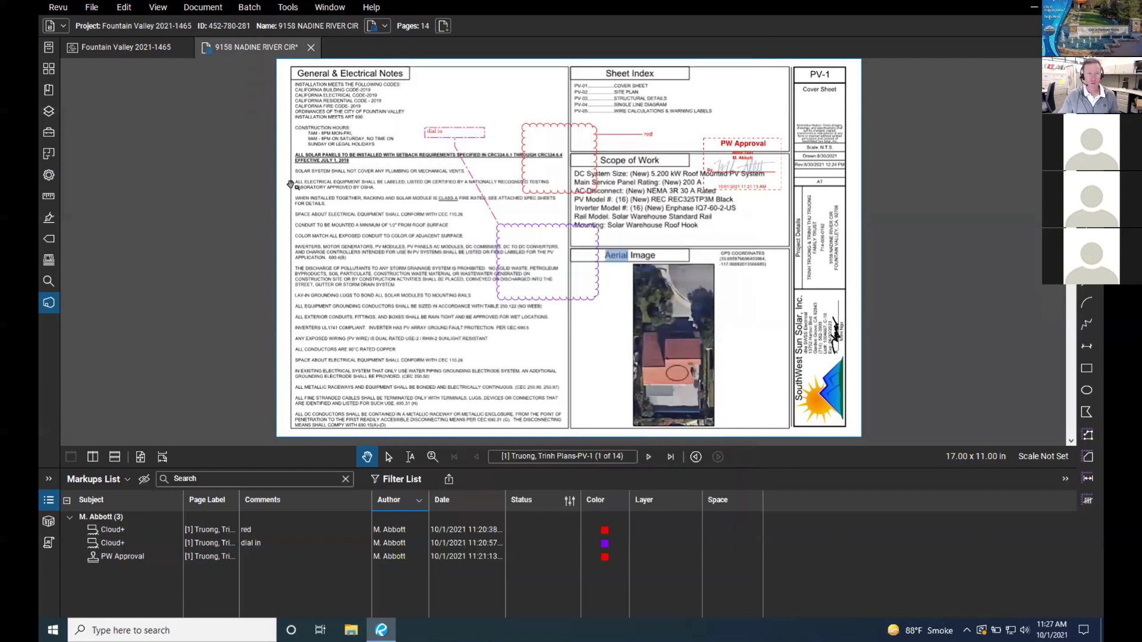
{"action": "left_click", "coordinate": [58, 8]}
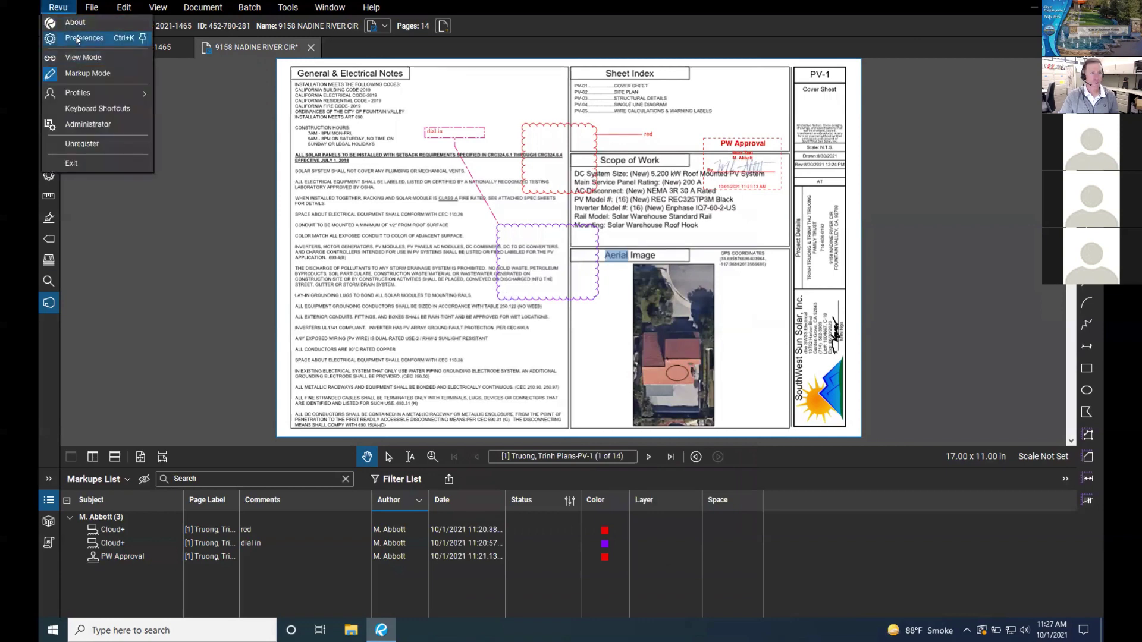
Step: In Preferences, change the markup user name from the abbreviation to the reviewer's full name
{"action": "left_click", "coordinate": [83, 37]}
{"action": "left_click", "coordinate": [563, 186]}
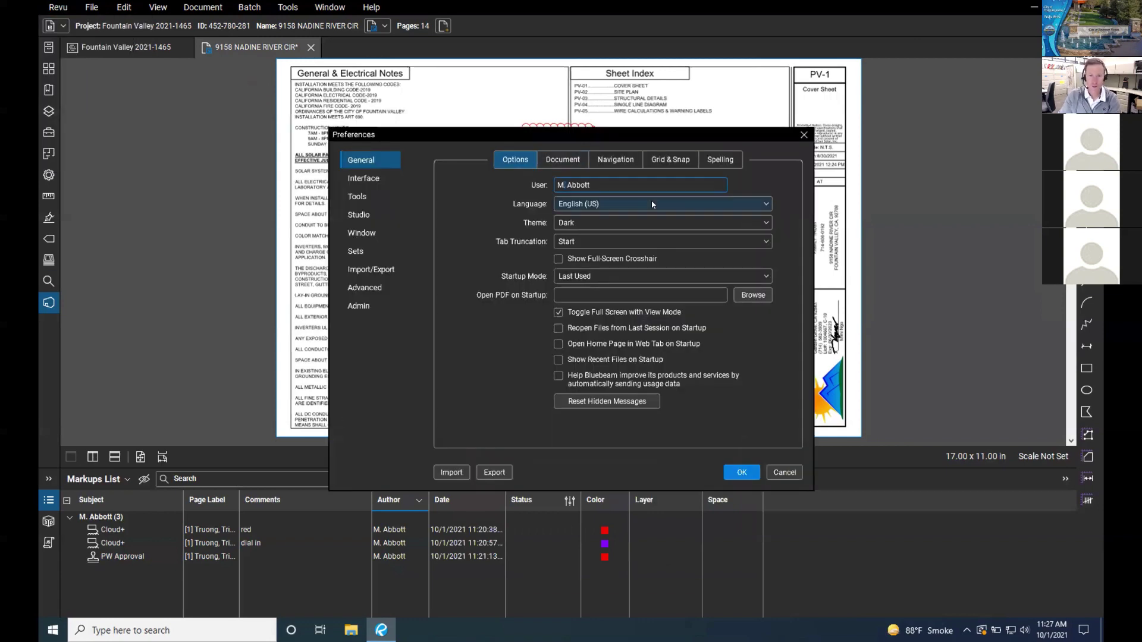
{"action": "key", "text": "Delete"}
{"action": "type", "text": "ark"}
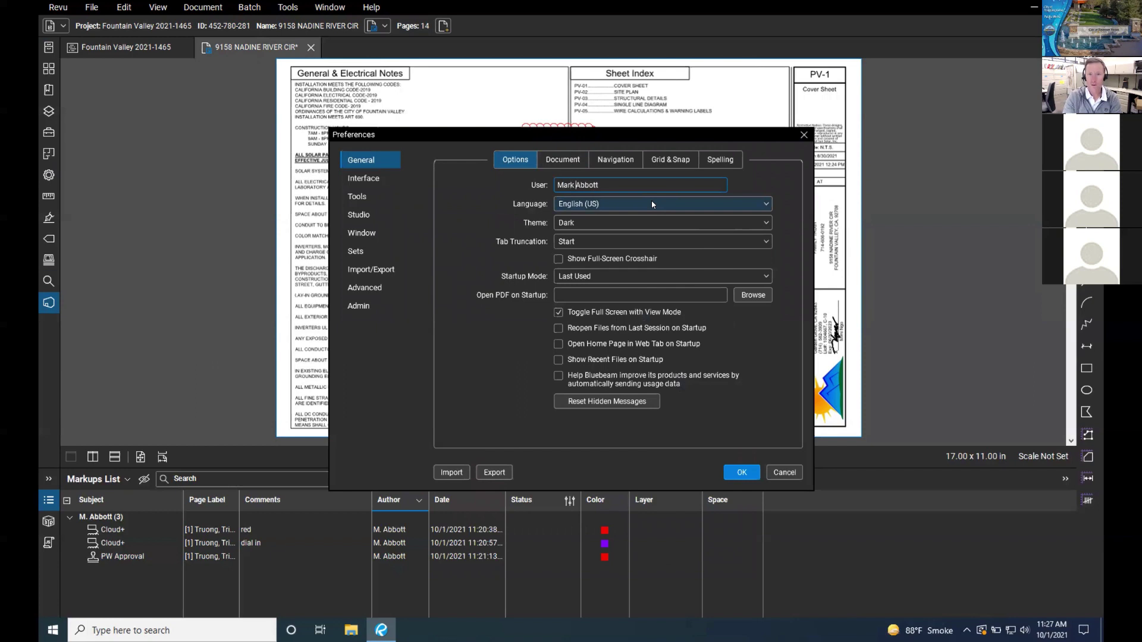
{"action": "left_click", "coordinate": [752, 468]}
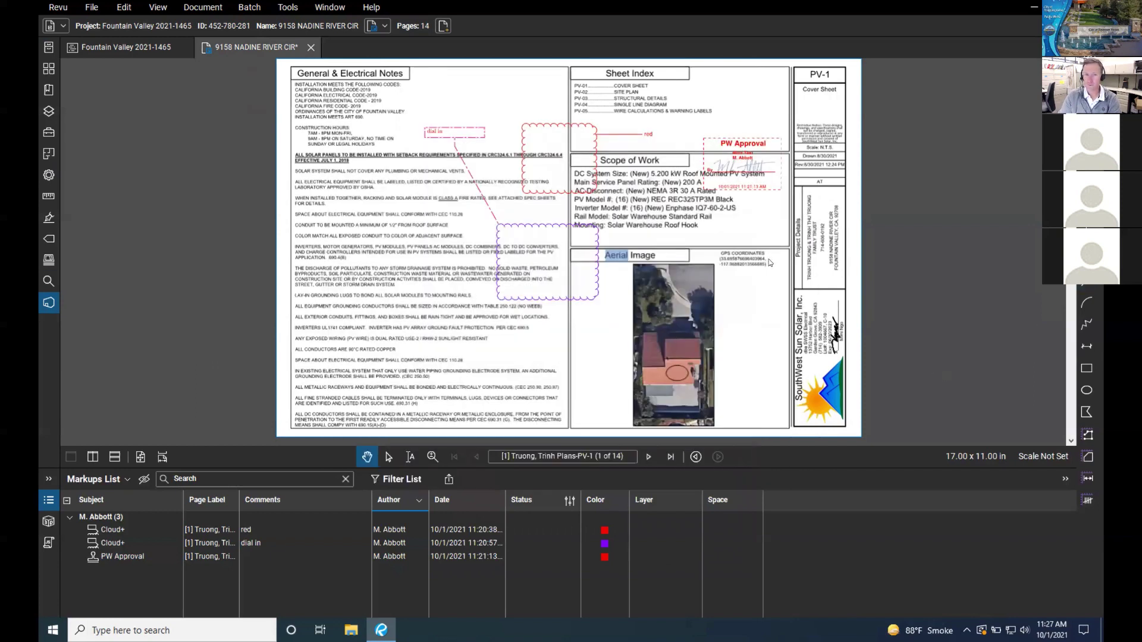
Step: Draw a cloud callout around the lower notes on PV-1 and type its comment
{"action": "key", "text": "c"}
{"action": "left_click_drag", "start_coordinate": [374, 289], "coordinate": [474, 381]}
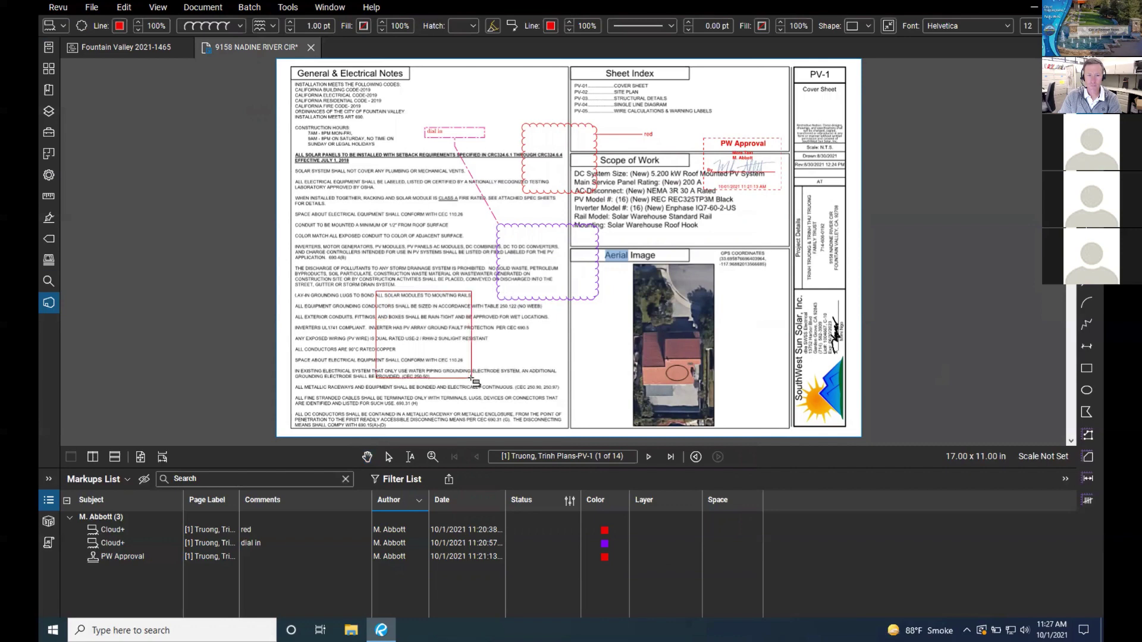
{"action": "left_click", "coordinate": [544, 365]}
{"action": "type", "text": "comment"}
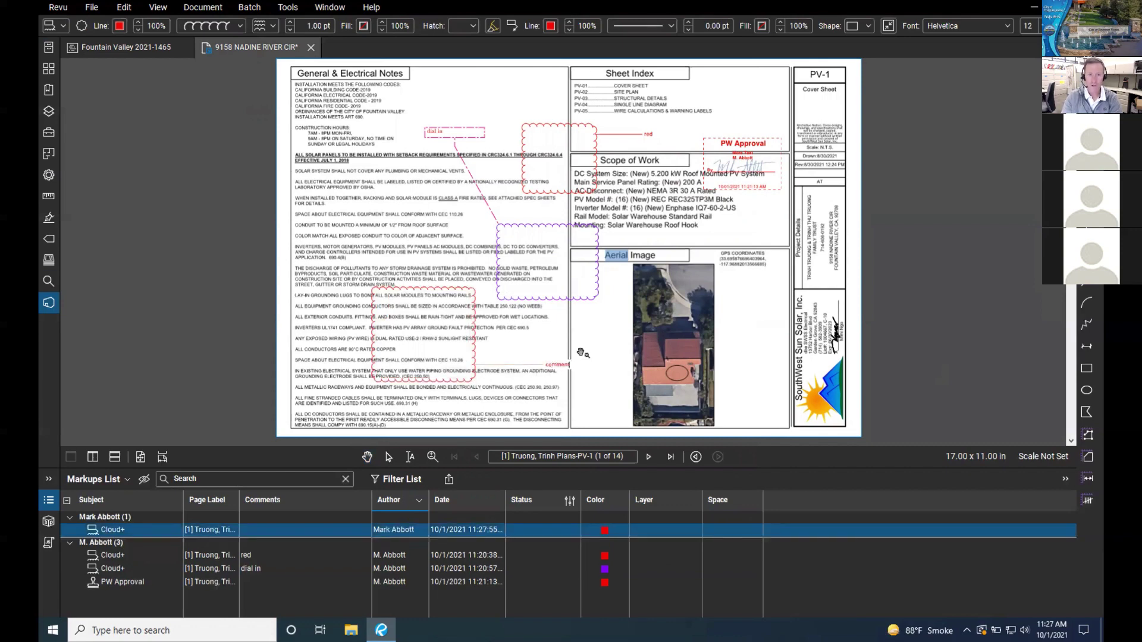
{"action": "key", "text": "ctrl+Left"}
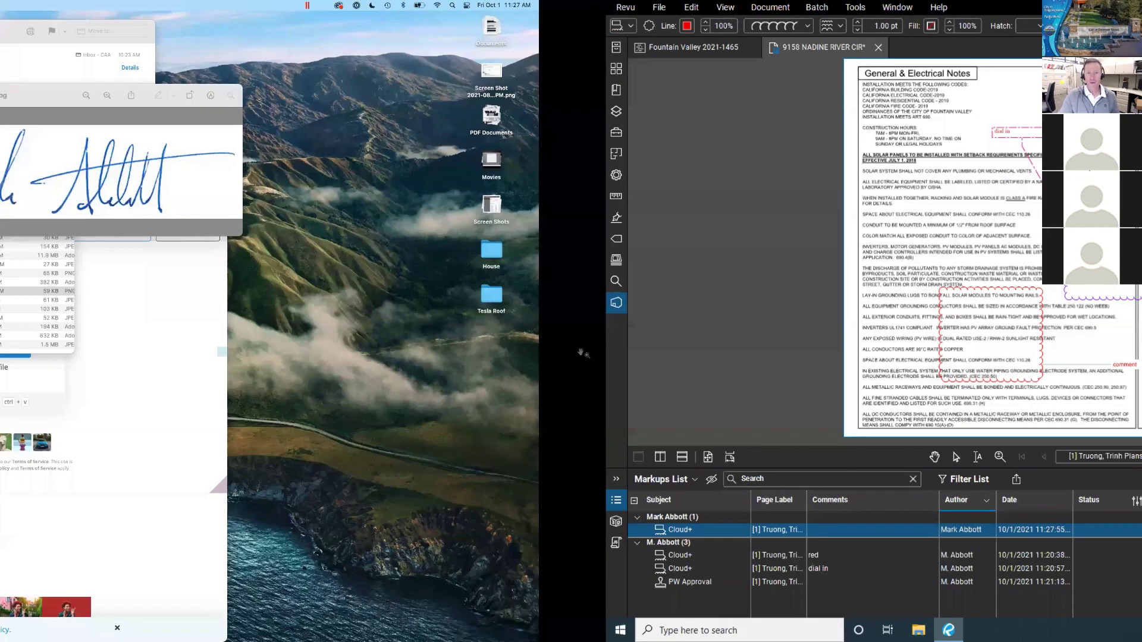
{"action": "key", "text": "ctrl+Right"}
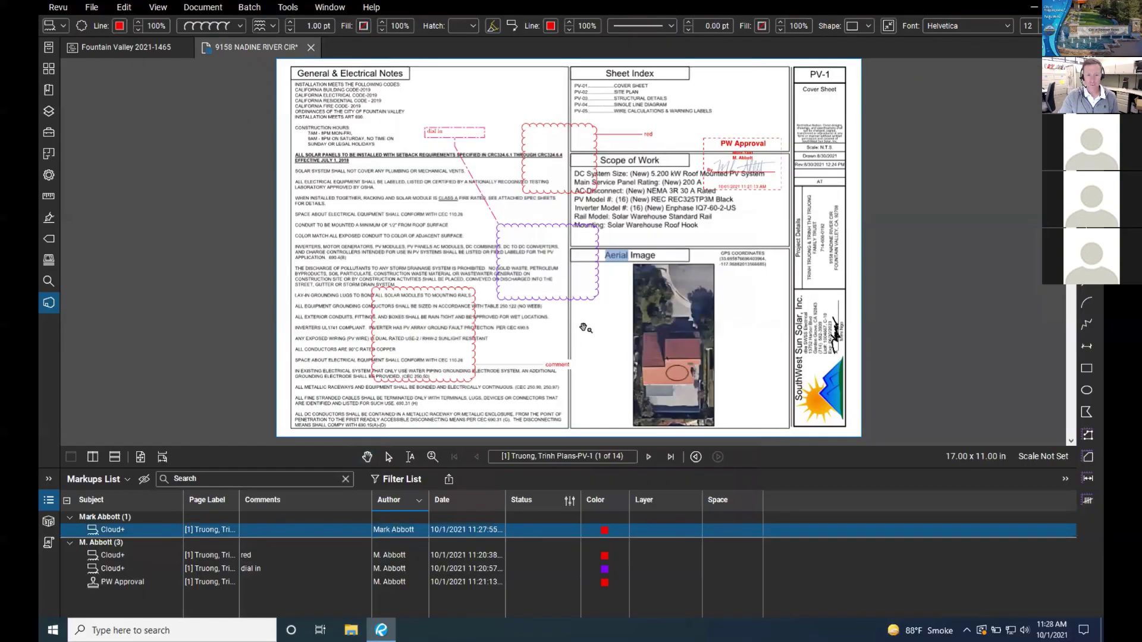
{"action": "left_click", "coordinate": [583, 327]}
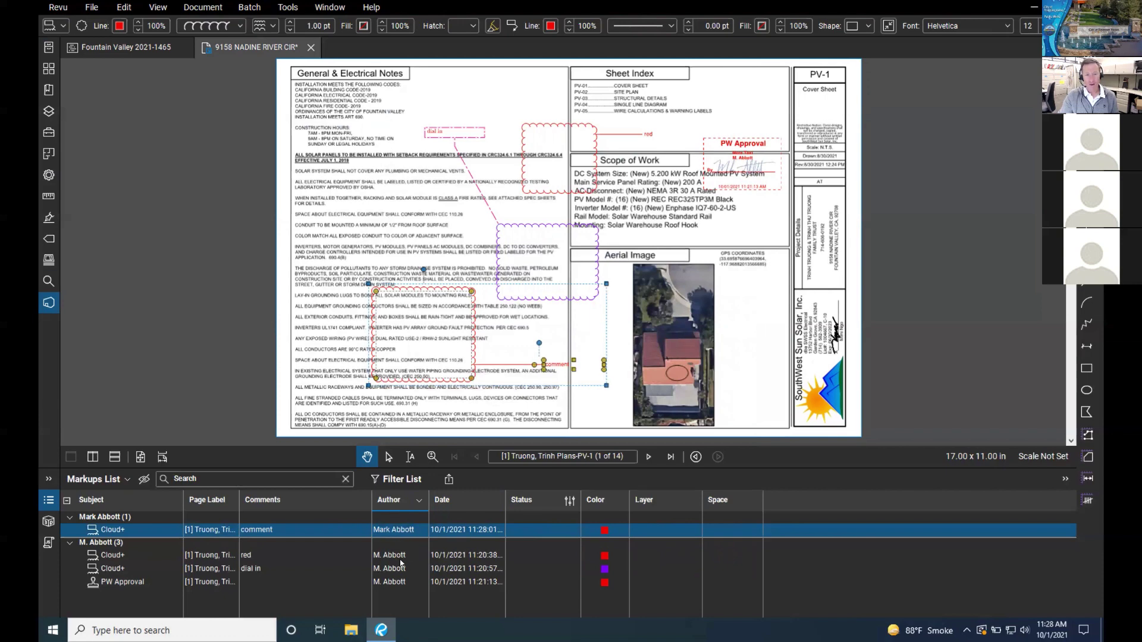
Step: Start a PDF markup summary and uncheck the Space, Layer and Status columns
{"action": "left_click", "coordinate": [449, 481]}
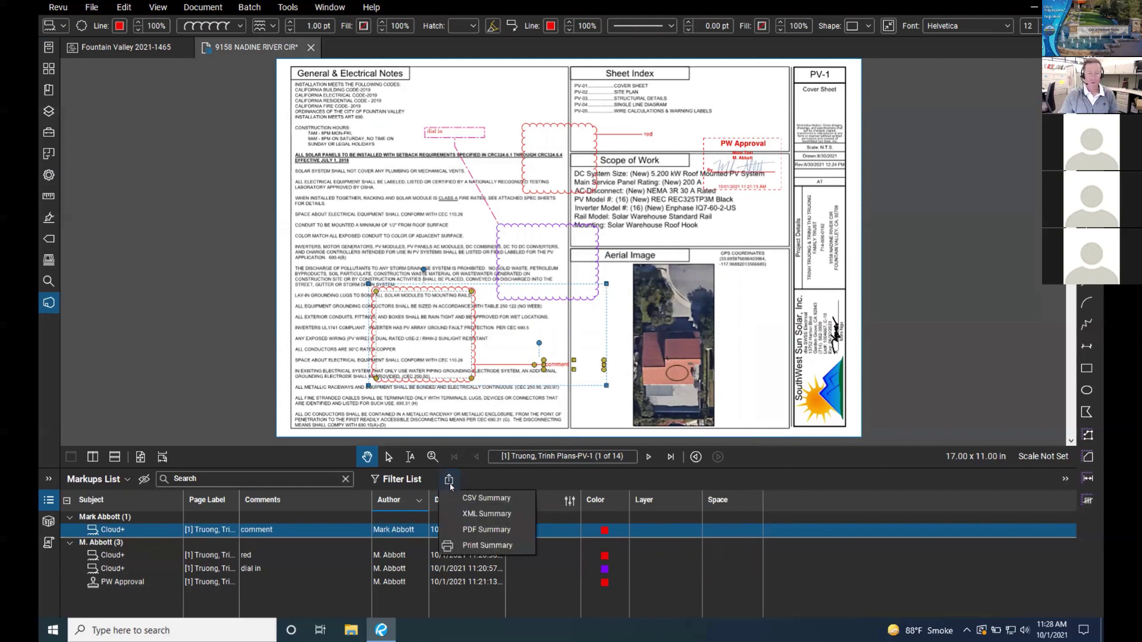
{"action": "left_click", "coordinate": [500, 533]}
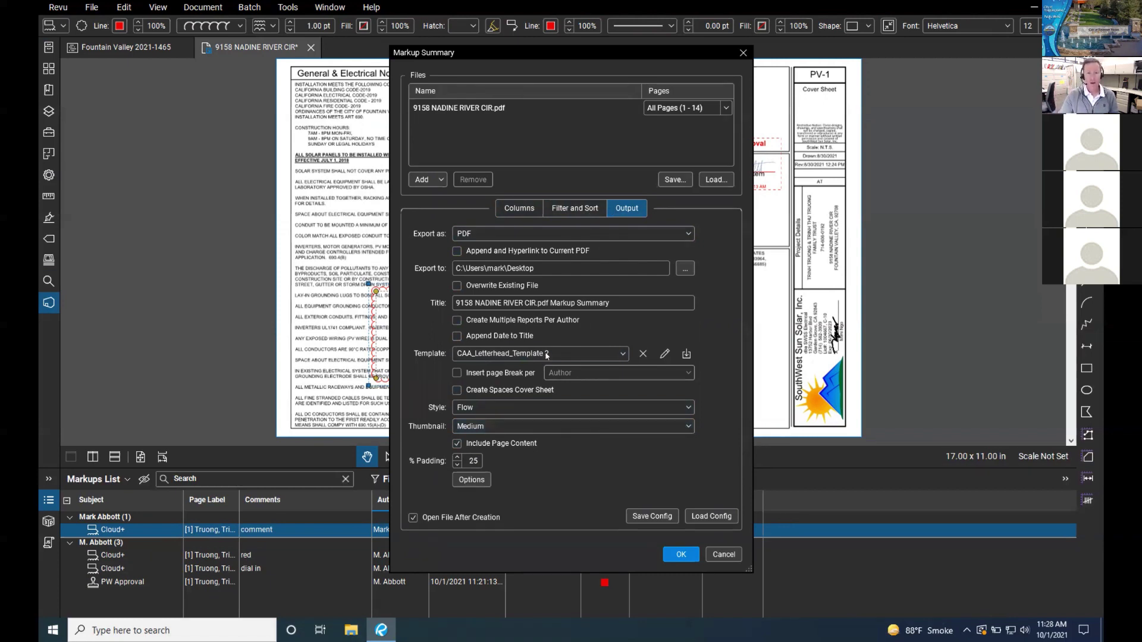
{"action": "left_click", "coordinate": [520, 208]}
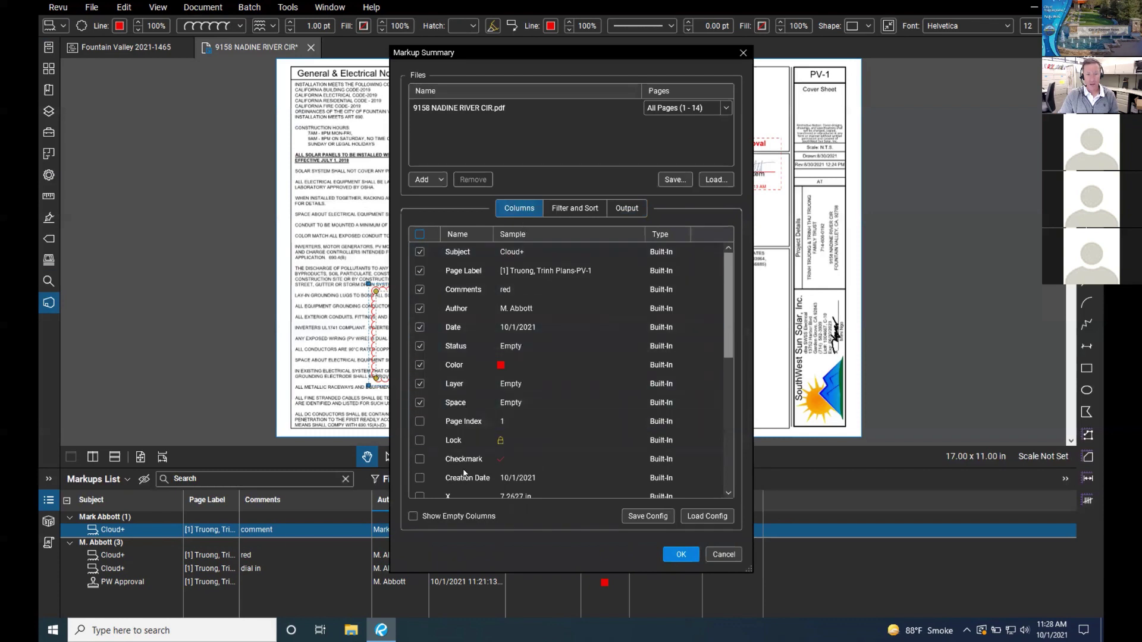
{"action": "left_click", "coordinate": [419, 403]}
{"action": "left_click", "coordinate": [420, 383]}
{"action": "left_click", "coordinate": [420, 347]}
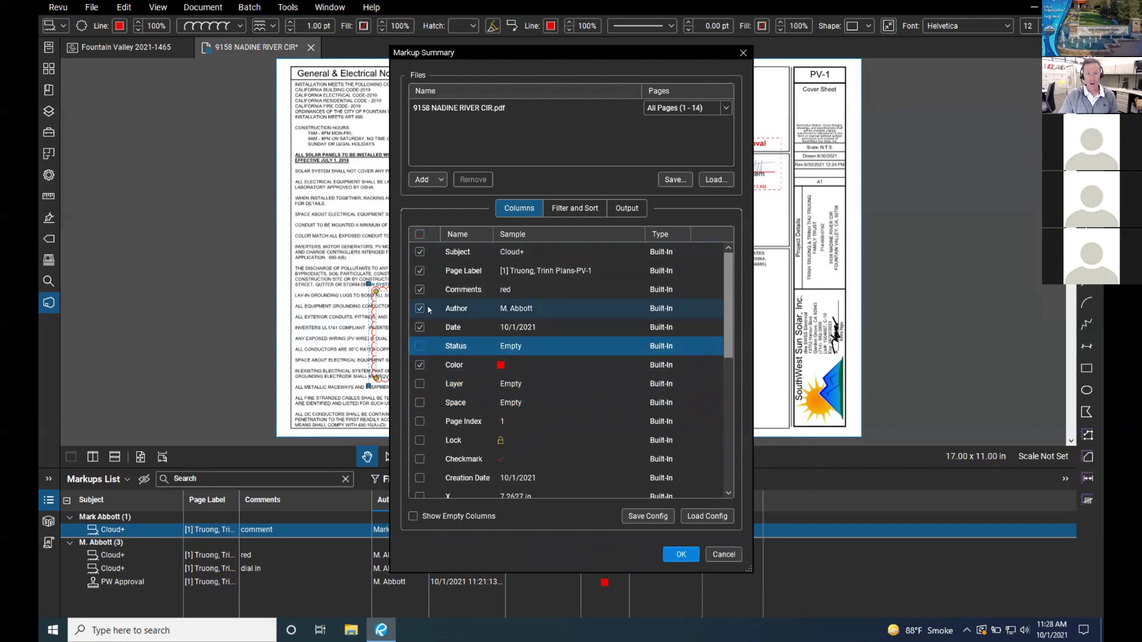
{"action": "left_click", "coordinate": [578, 212]}
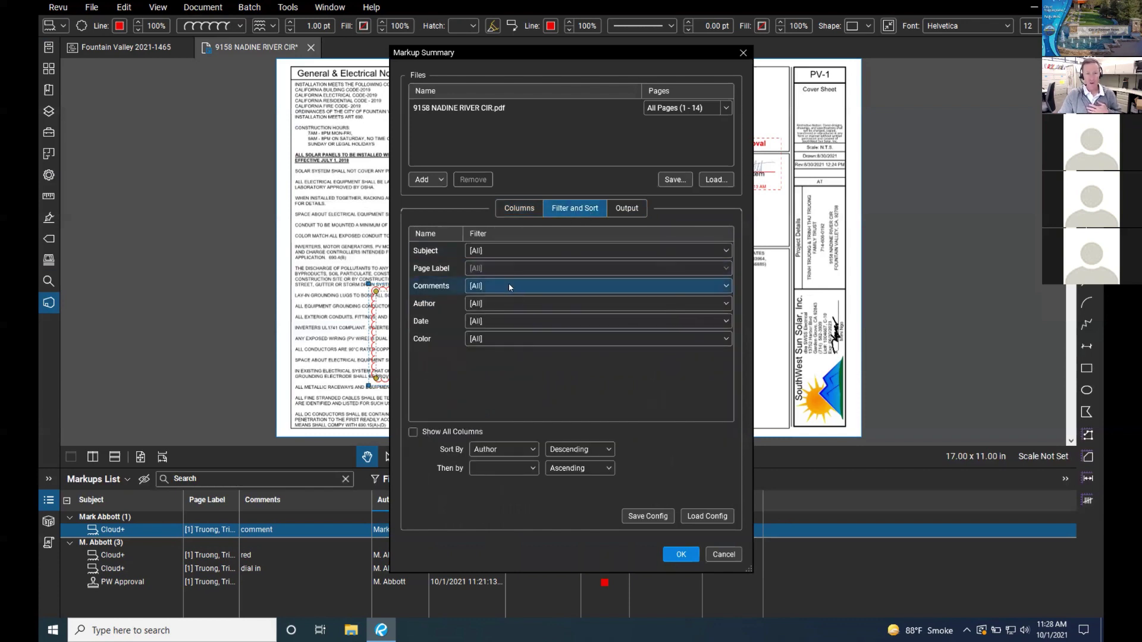
Step: Filter the summary to the abbreviated author's markups and the Today date range
{"action": "left_click", "coordinate": [509, 304]}
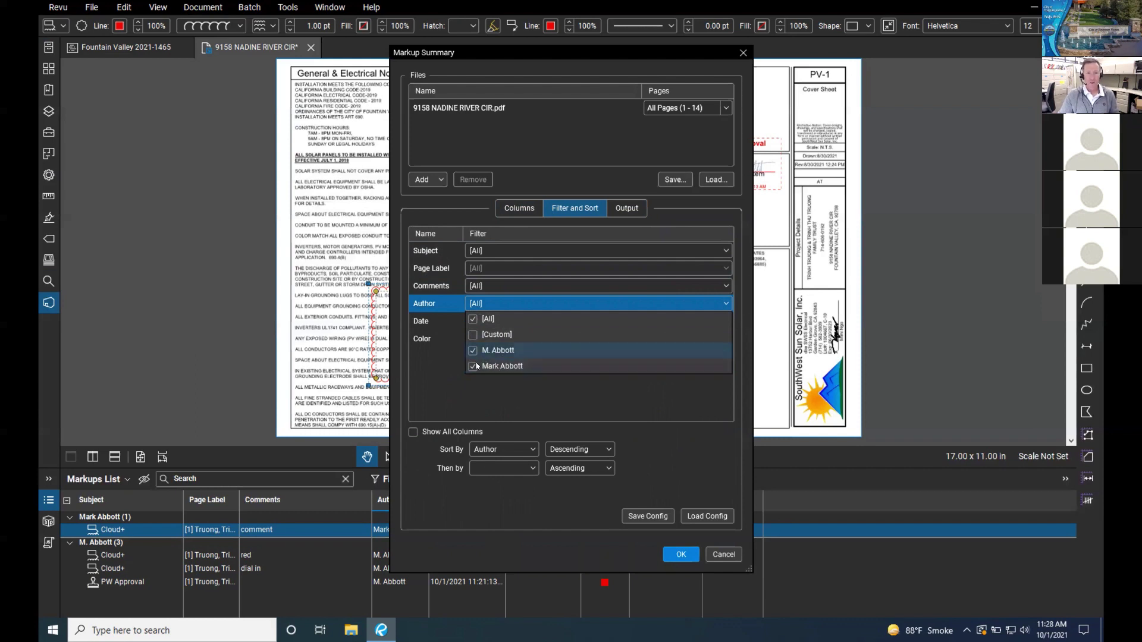
{"action": "left_click", "coordinate": [472, 366]}
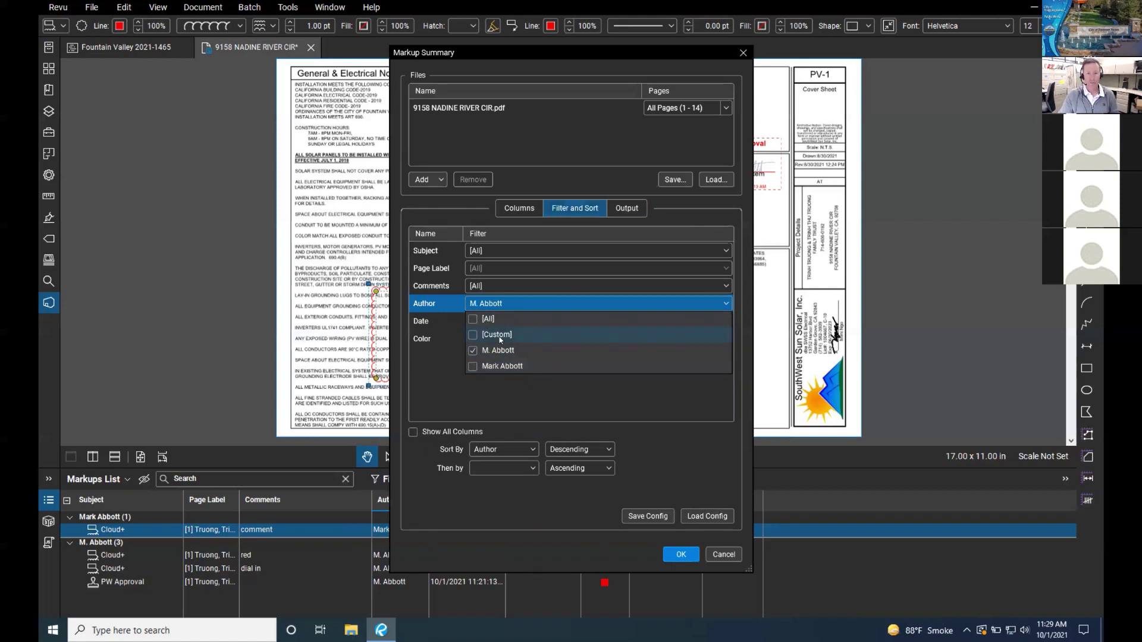
{"action": "left_click", "coordinate": [533, 208]}
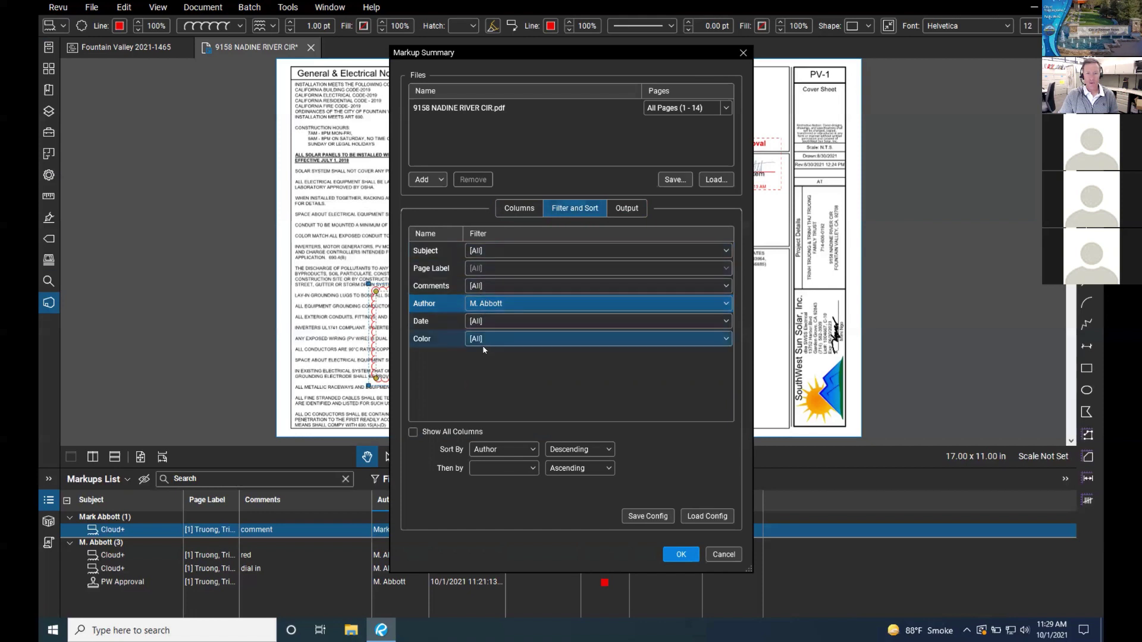
{"action": "left_click", "coordinate": [498, 324]}
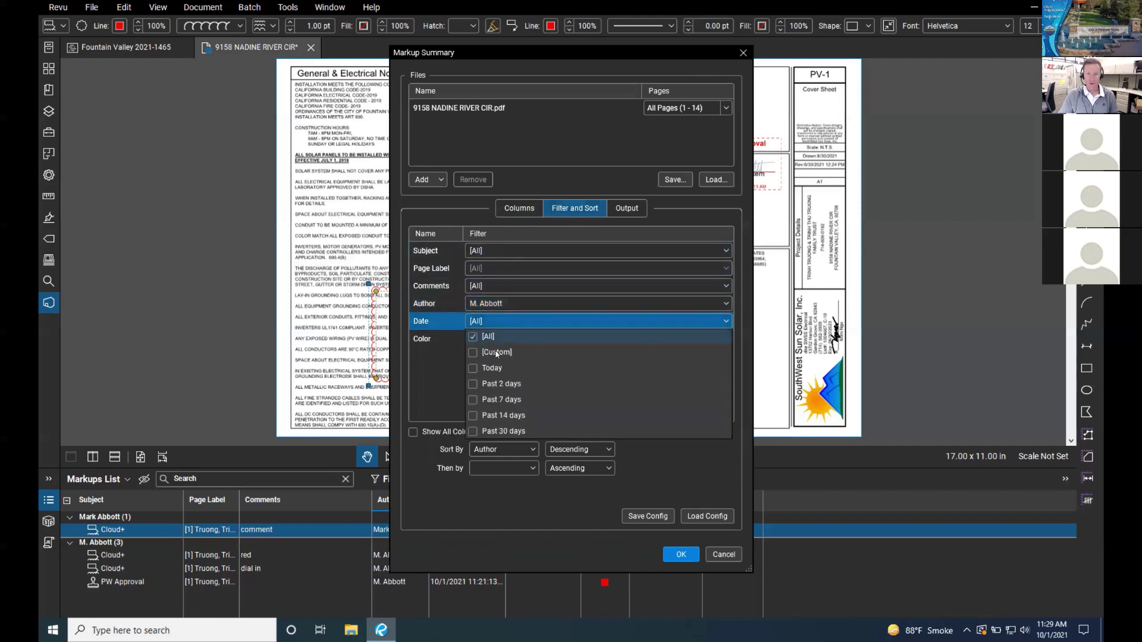
{"action": "left_click", "coordinate": [454, 362]}
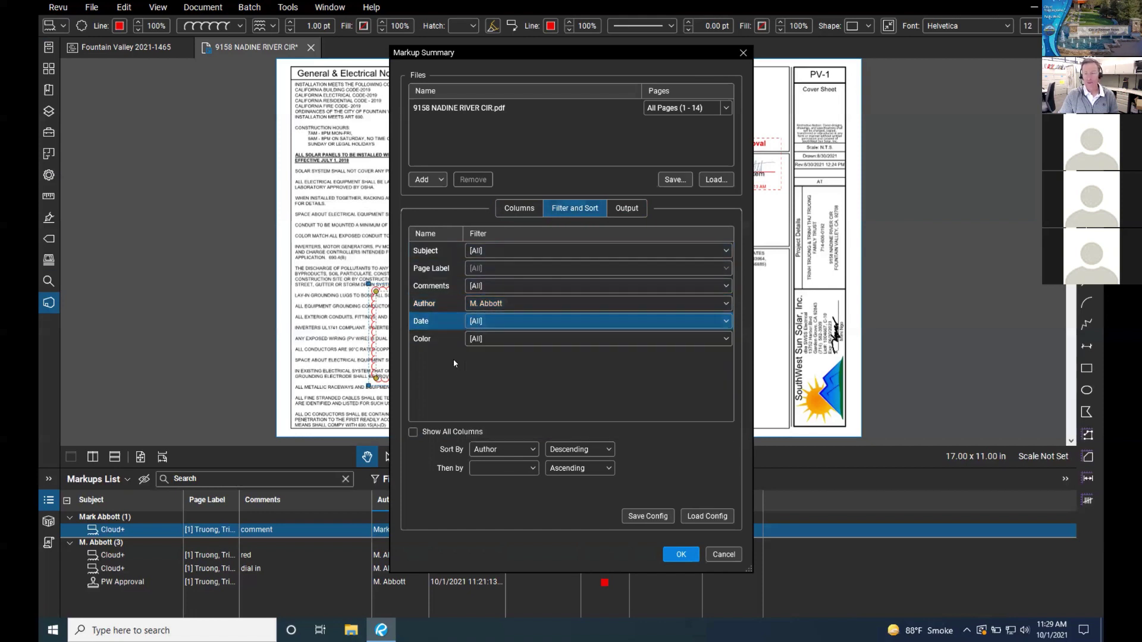
{"action": "left_click", "coordinate": [498, 323]}
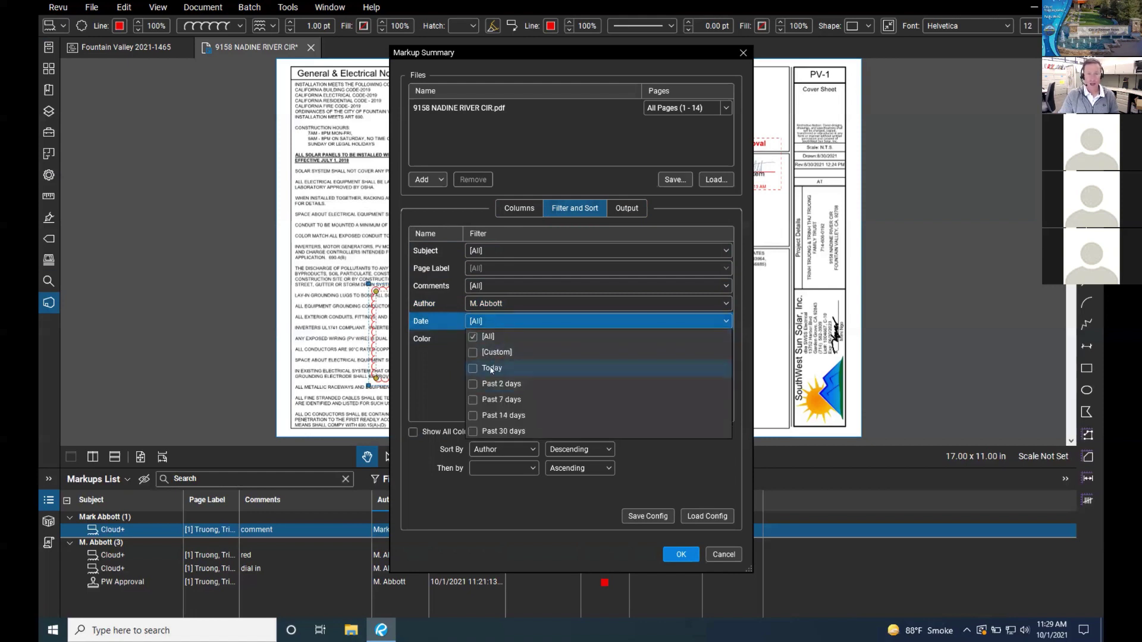
{"action": "left_click", "coordinate": [491, 369]}
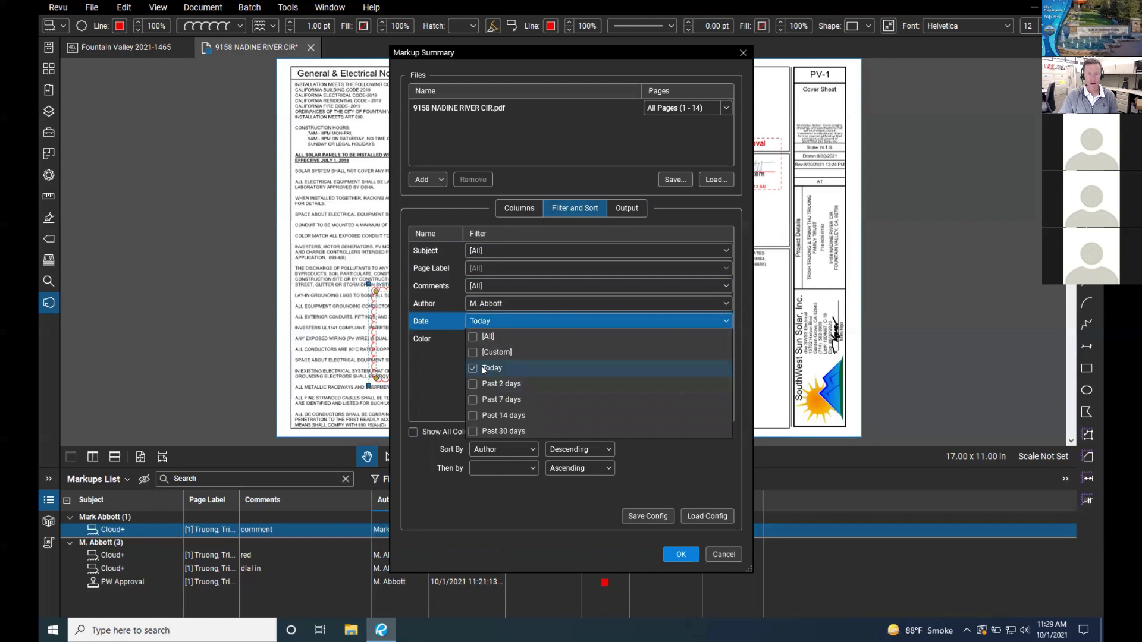
{"action": "left_click", "coordinate": [448, 380]}
{"action": "left_click", "coordinate": [532, 209]}
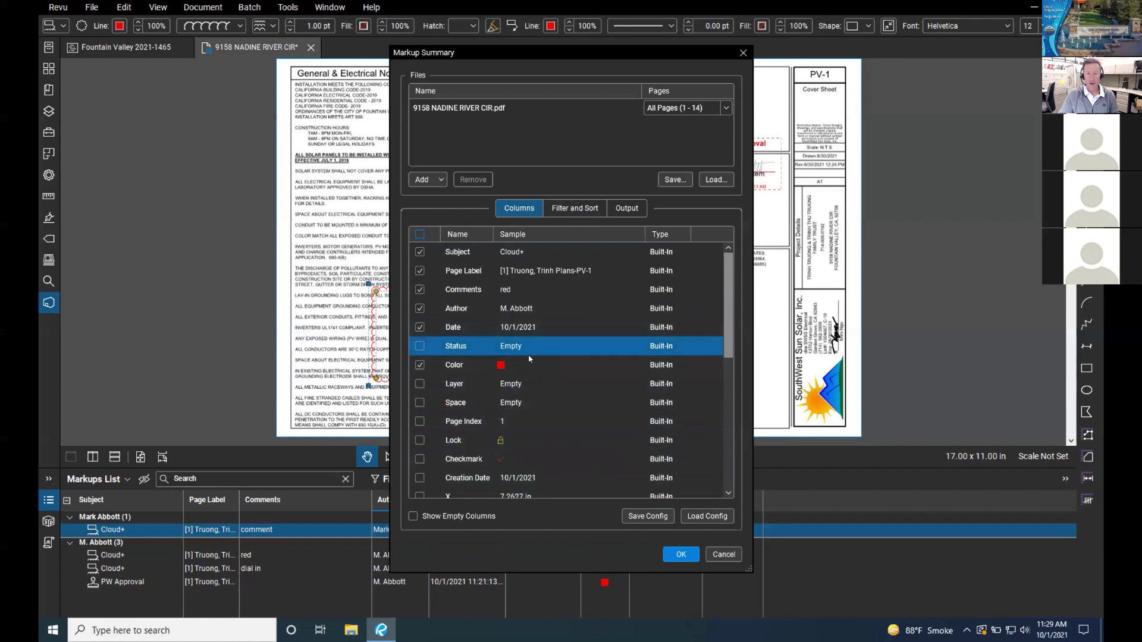
{"action": "left_click", "coordinate": [625, 208]}
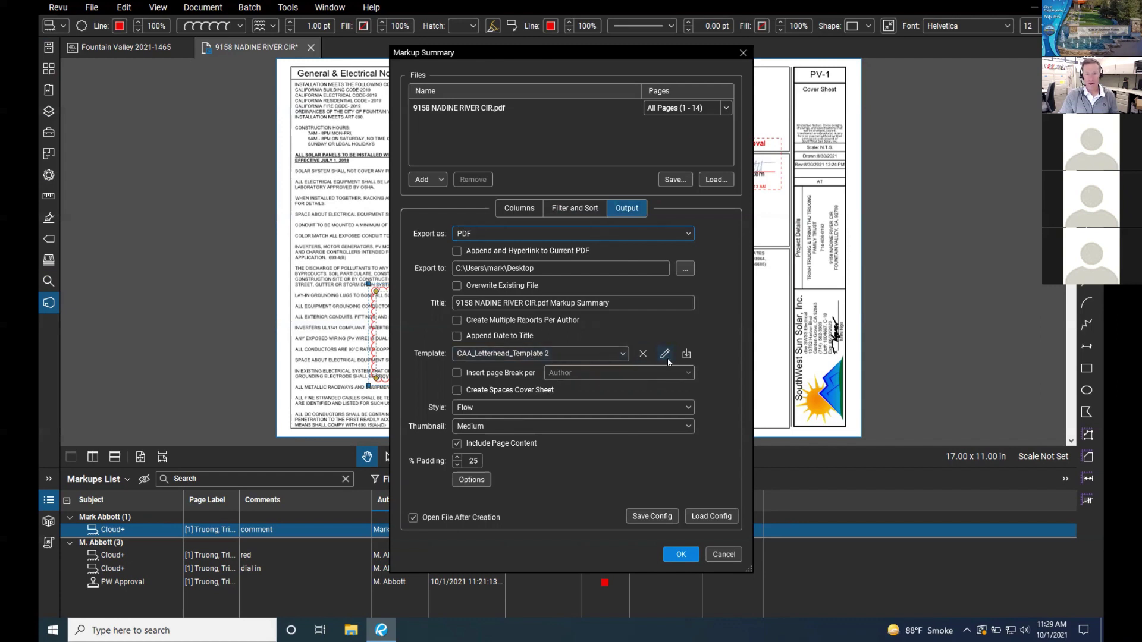
Step: Cancel out of template Edit and Import, keep CAA_Letterhead_Template 2, and edit that template
{"action": "left_click", "coordinate": [665, 354]}
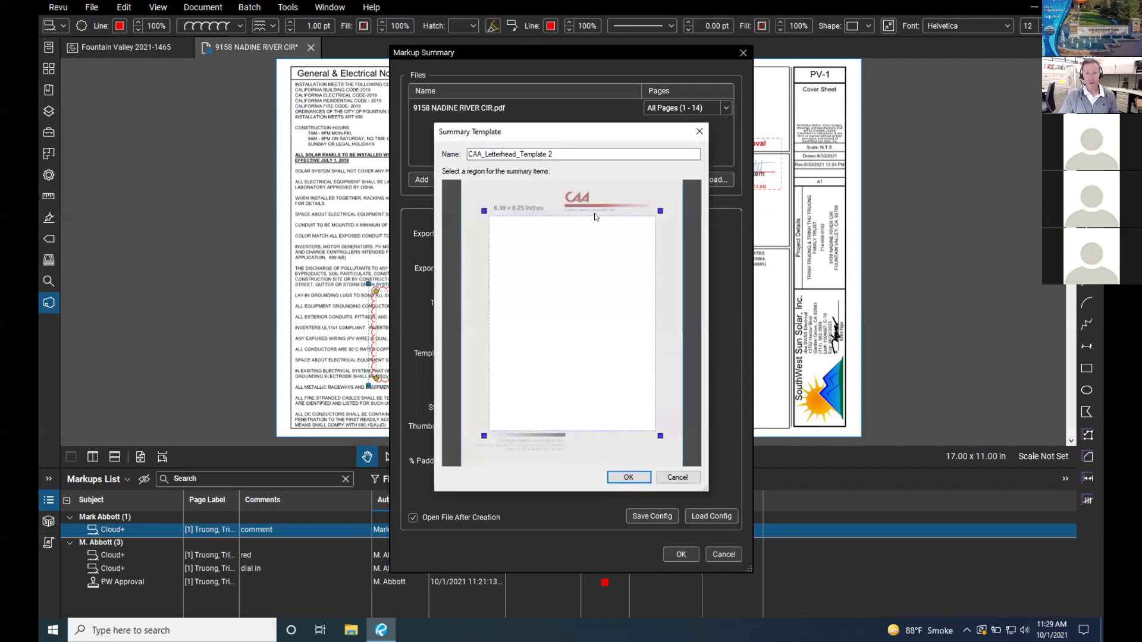
{"action": "left_click", "coordinate": [677, 477]}
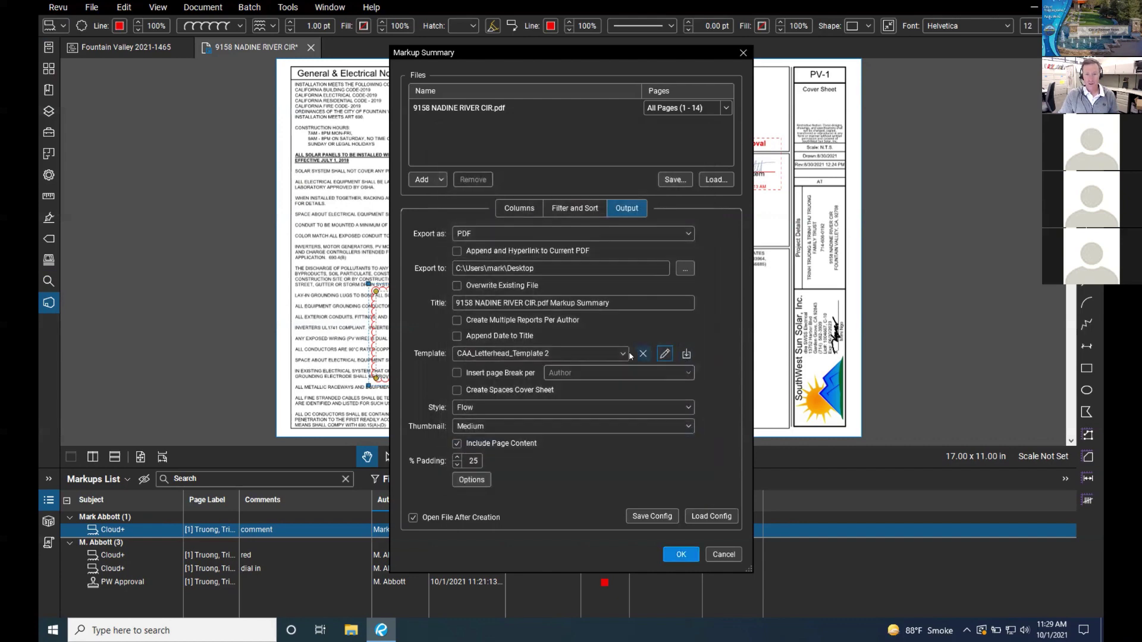
{"action": "left_click", "coordinate": [686, 355]}
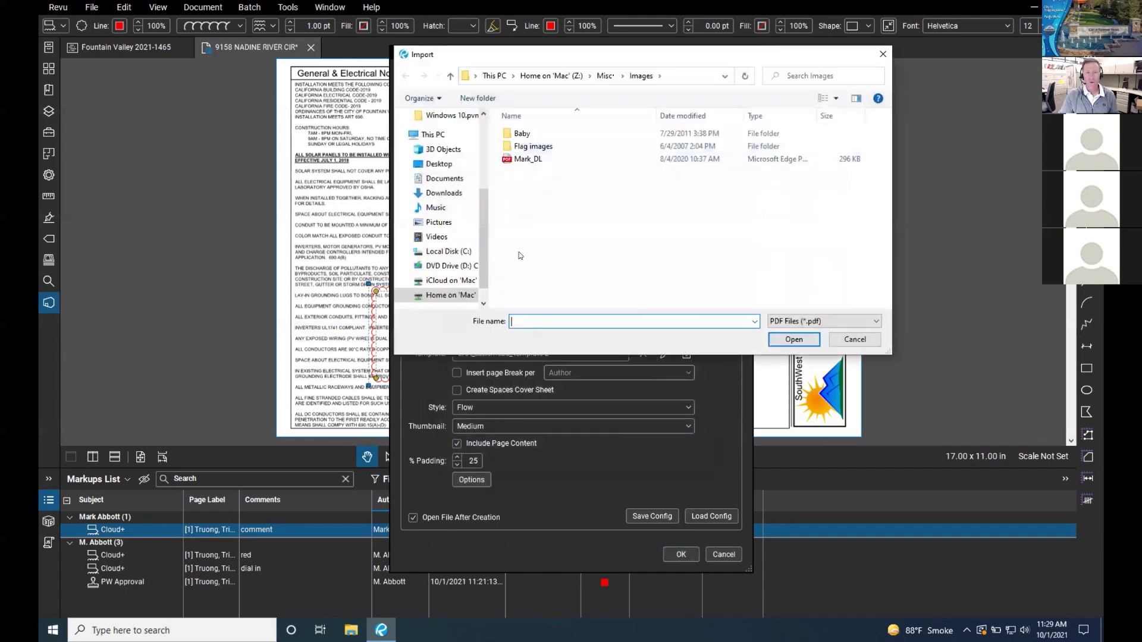
{"action": "left_click", "coordinate": [855, 339]}
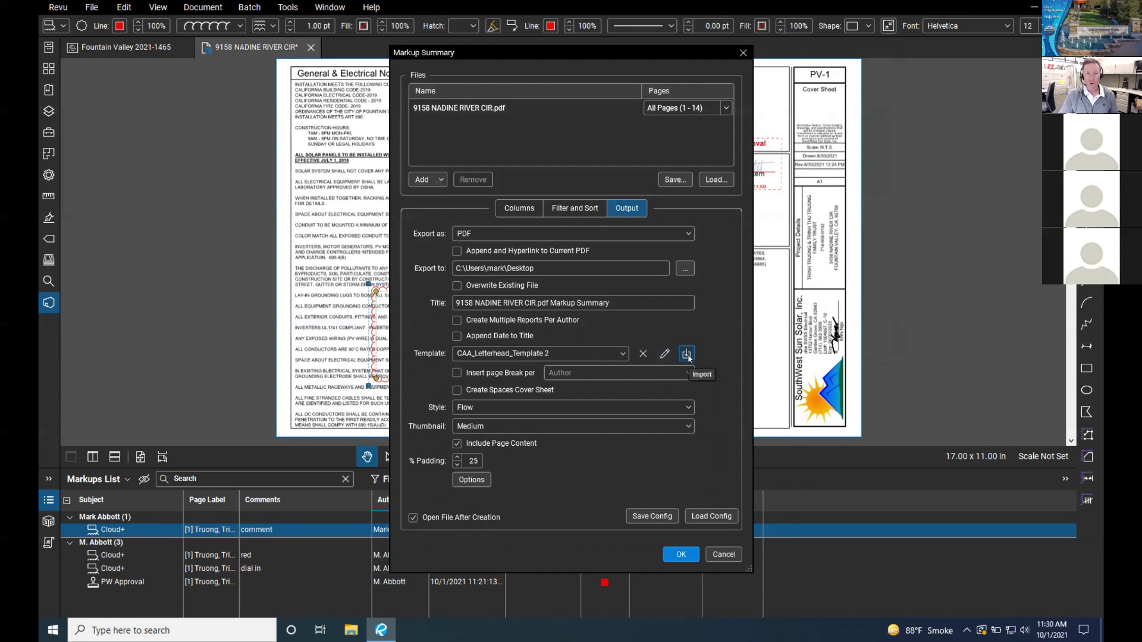
{"action": "left_click", "coordinate": [623, 355]}
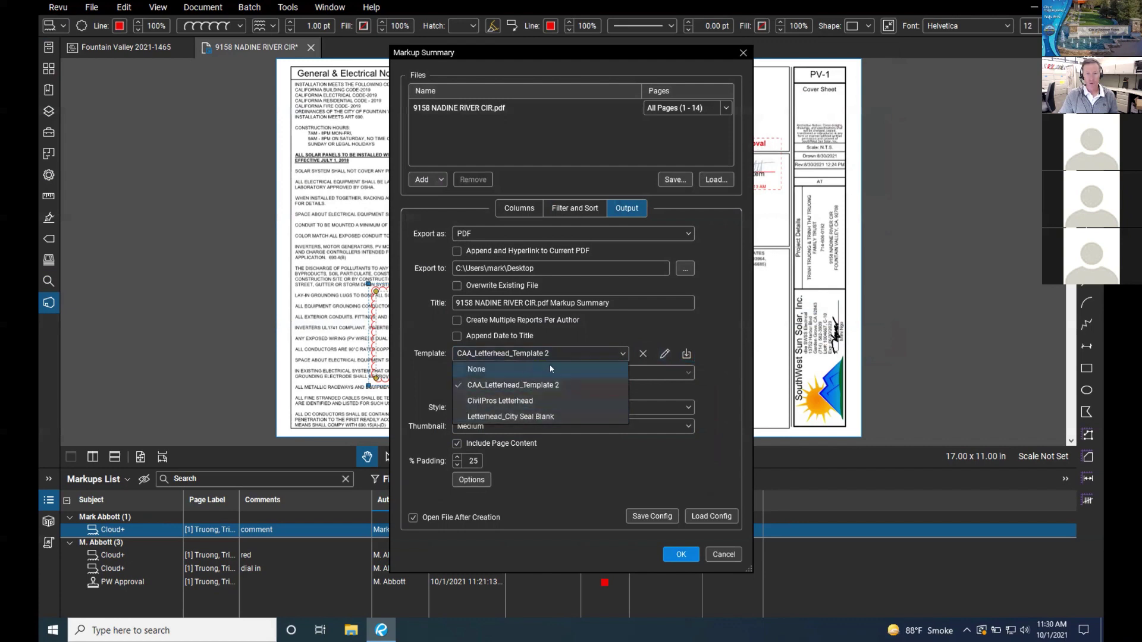
{"action": "left_click", "coordinate": [667, 354]}
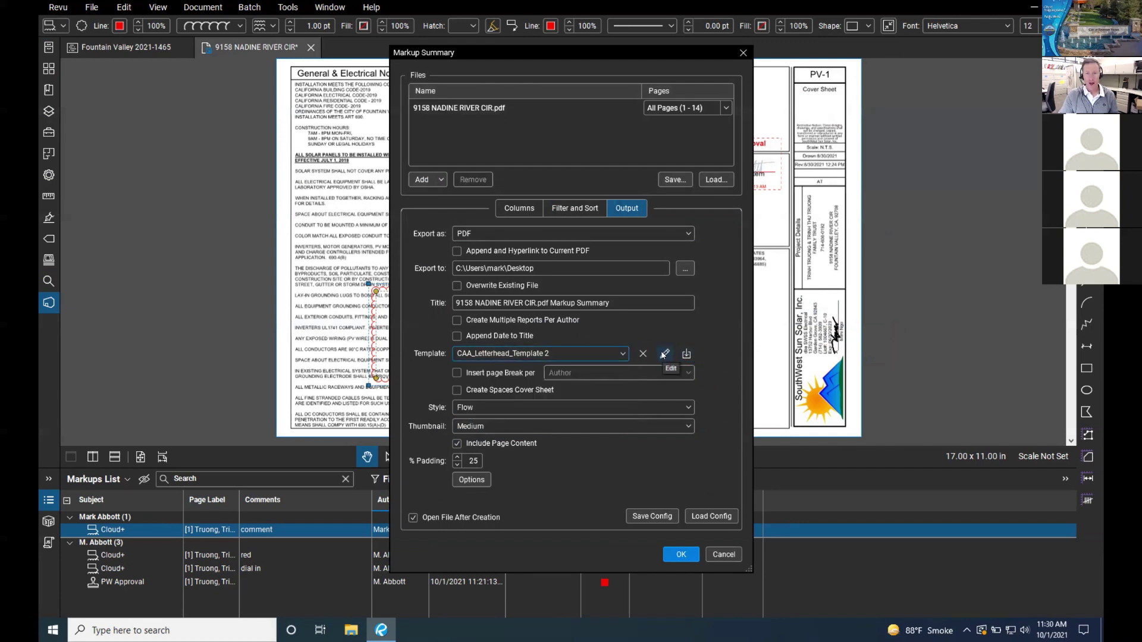
{"action": "left_click", "coordinate": [665, 354]}
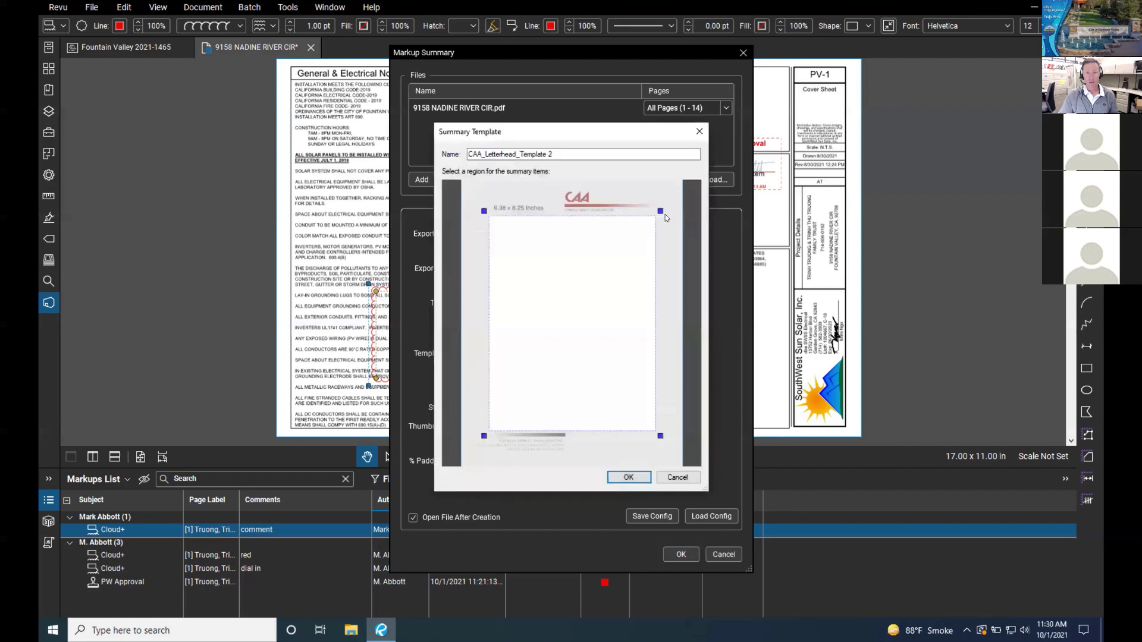
Step: Drag the summary region's edges to widen it to about 6.56 x 8.25 inches
{"action": "left_click_drag", "start_coordinate": [663, 213], "coordinate": [666, 213]}
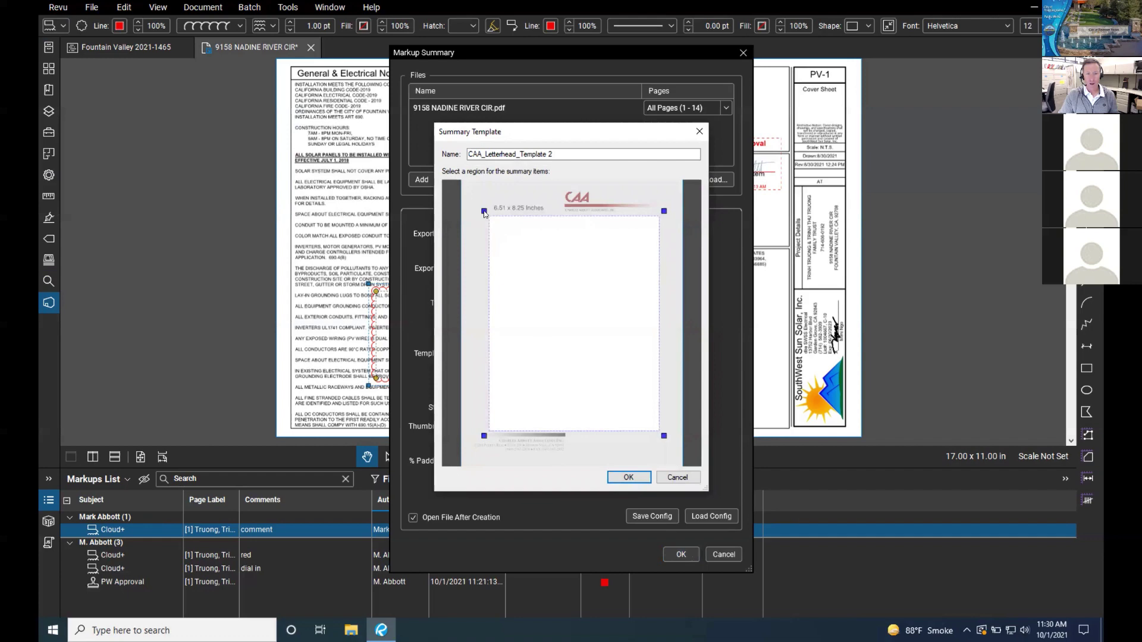
{"action": "left_click_drag", "start_coordinate": [484, 211], "coordinate": [482, 211]}
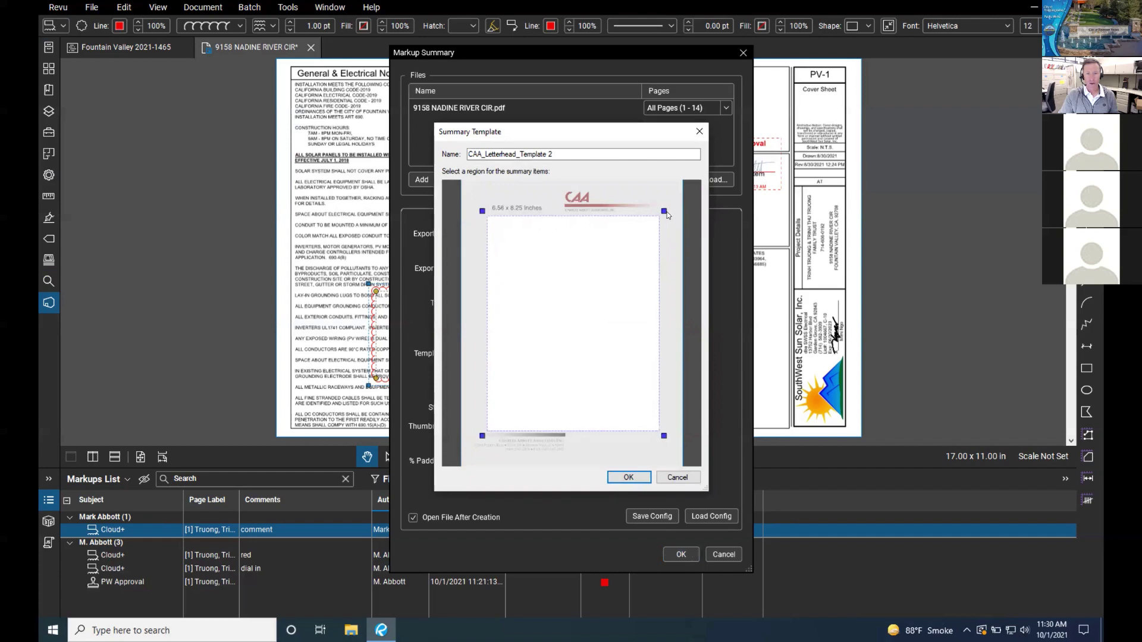
{"action": "mouse_move", "coordinate": [665, 212]}
{"action": "left_mouse_down"}
{"action": "mouse_move", "coordinate": [665, 197]}
{"action": "mouse_move", "coordinate": [666, 219]}
{"action": "left_mouse_up"}
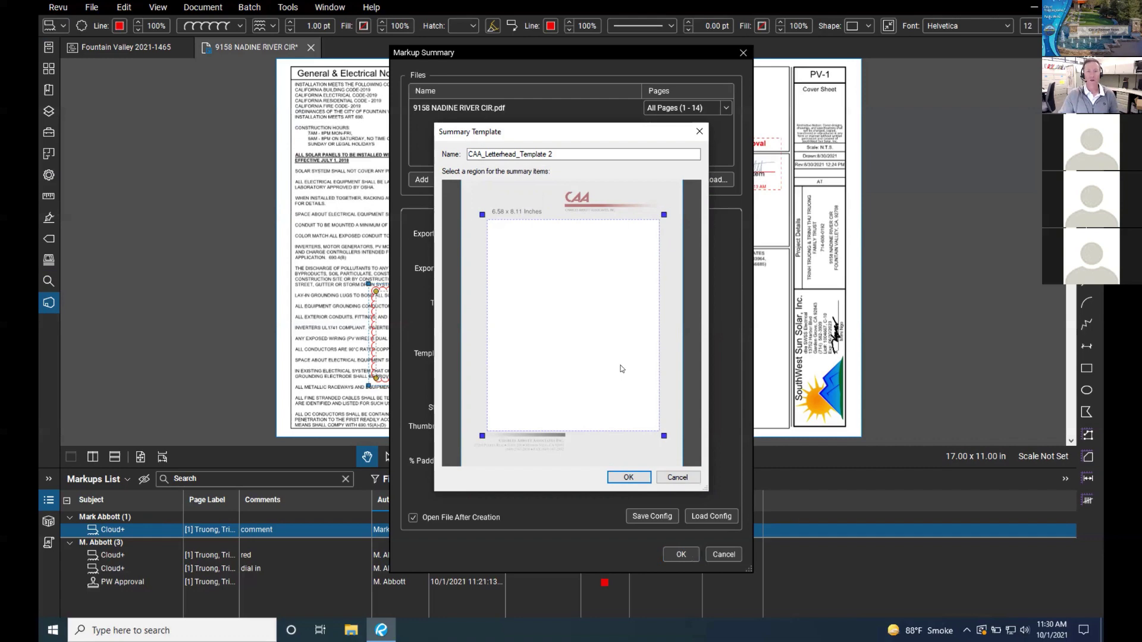
Step: Keep Medium thumbnails, title the summary 'Building Corrections', enable per-author reports, and generate it
{"action": "left_click", "coordinate": [628, 476]}
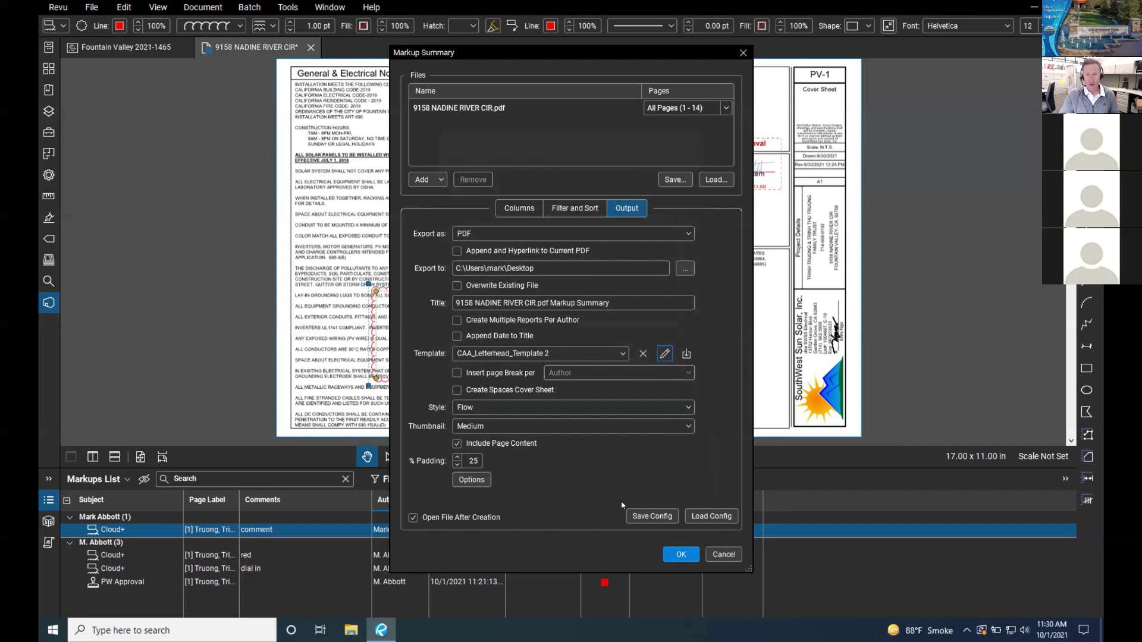
{"action": "left_click", "coordinate": [496, 426]}
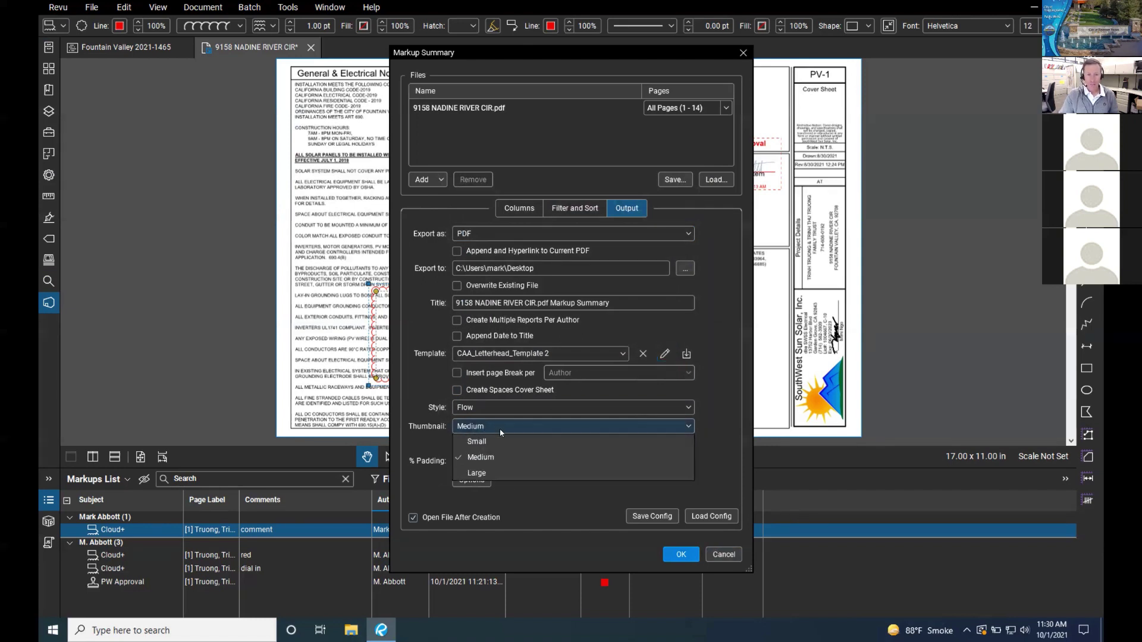
{"action": "left_click", "coordinate": [495, 426]}
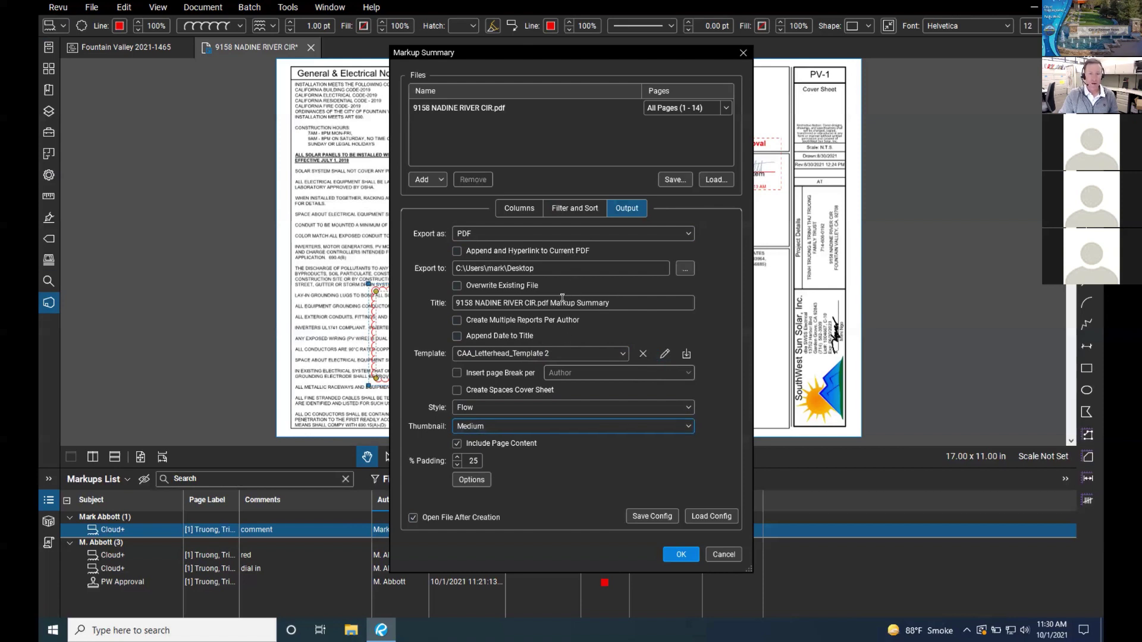
{"action": "left_click_drag", "start_coordinate": [607, 303], "coordinate": [455, 302]}
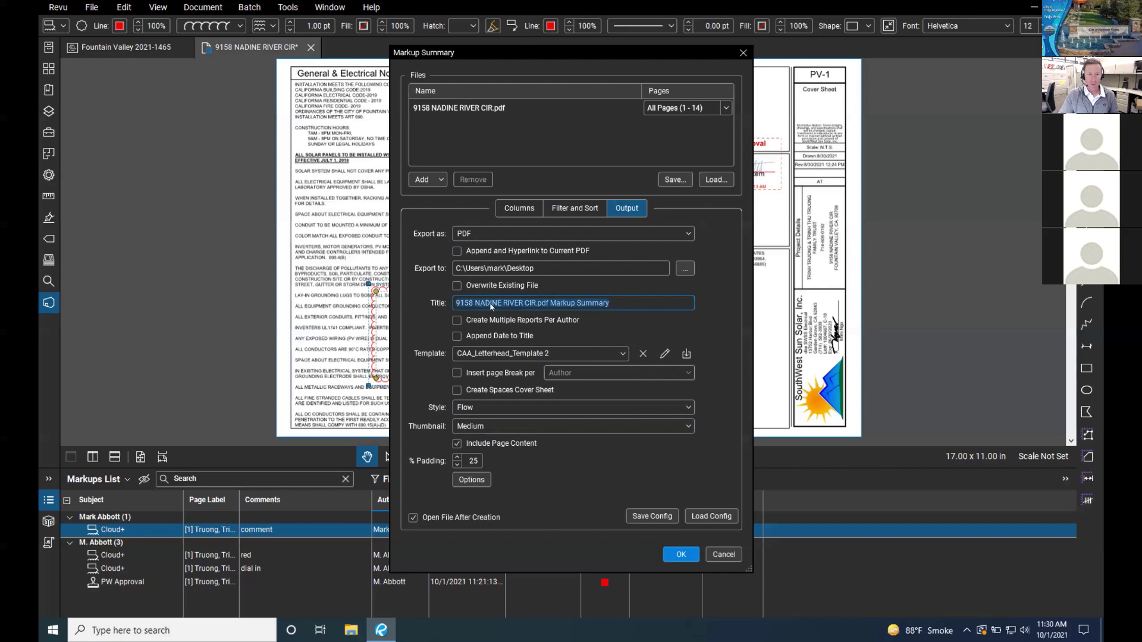
{"action": "type", "text": "Bu"}
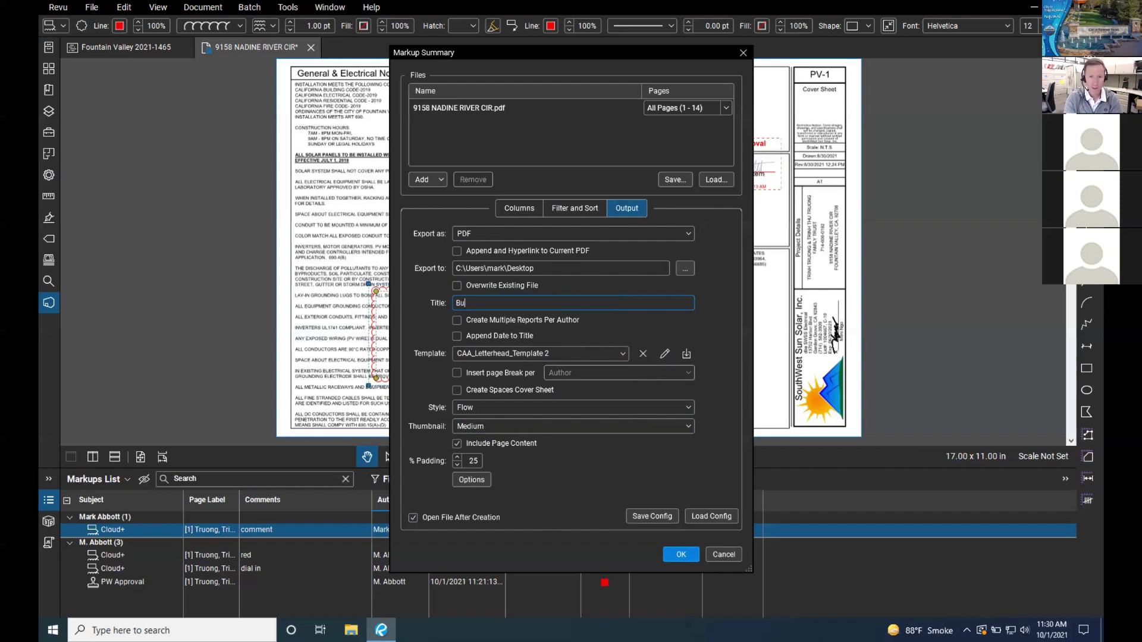
{"action": "type", "text": "ilding Corrections"}
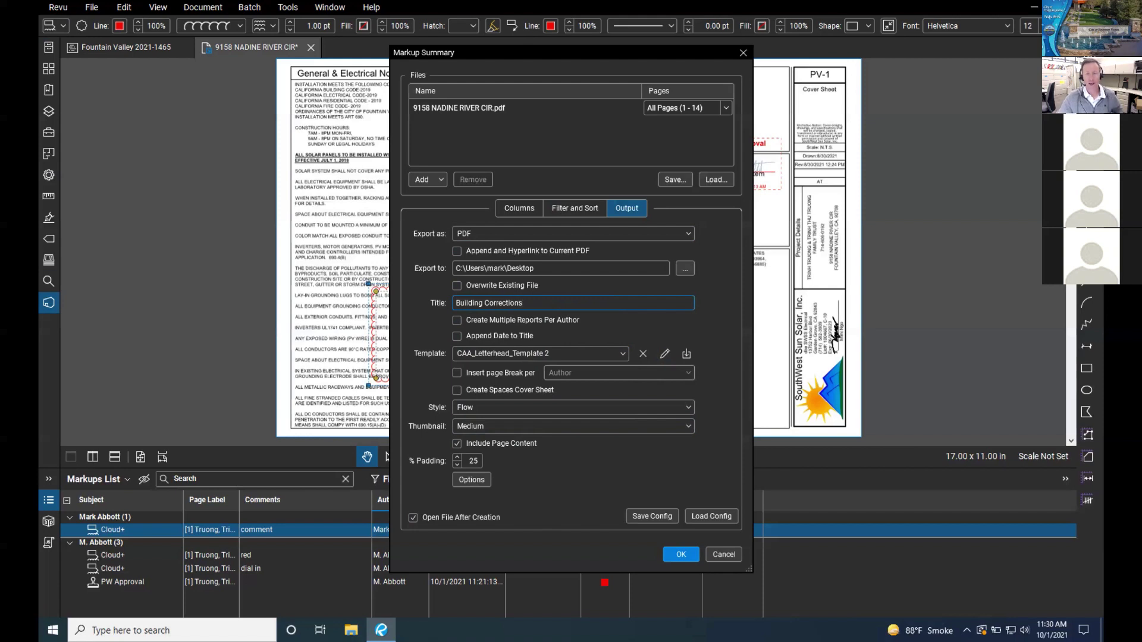
{"action": "left_click", "coordinate": [591, 320]}
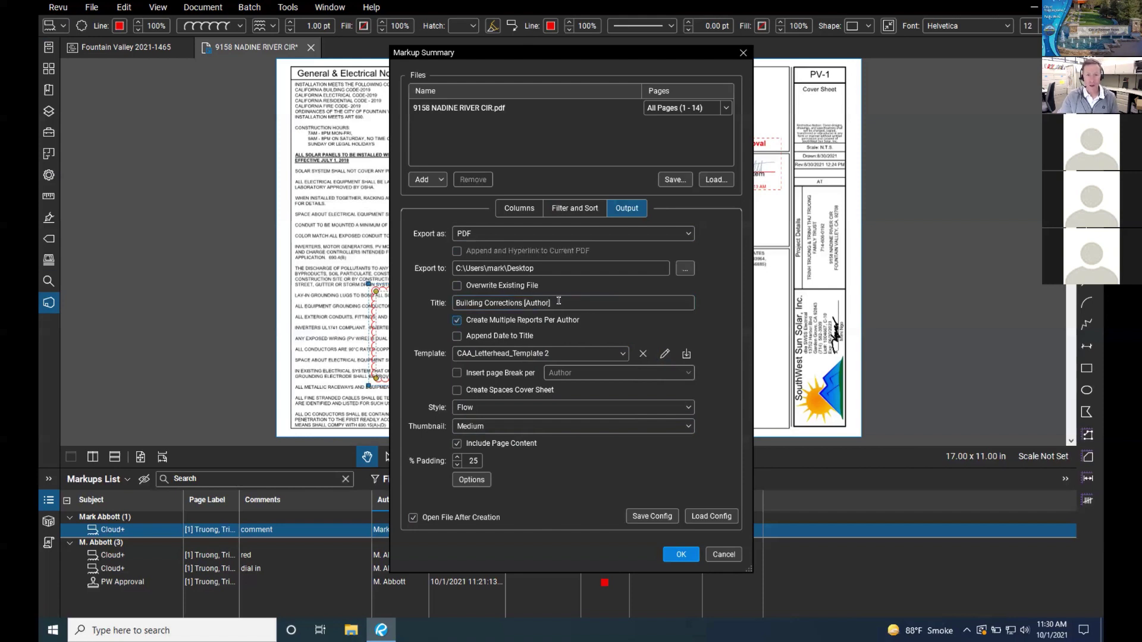
{"action": "left_click", "coordinate": [527, 319]}
{"action": "left_click", "coordinate": [506, 320]}
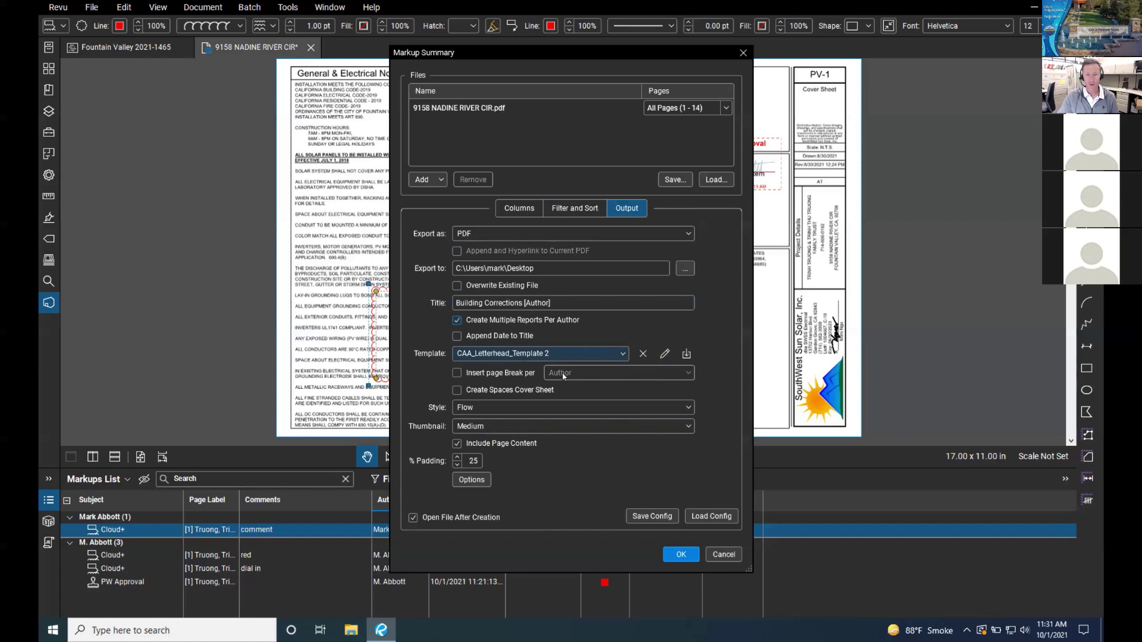
{"action": "left_click", "coordinate": [681, 554]}
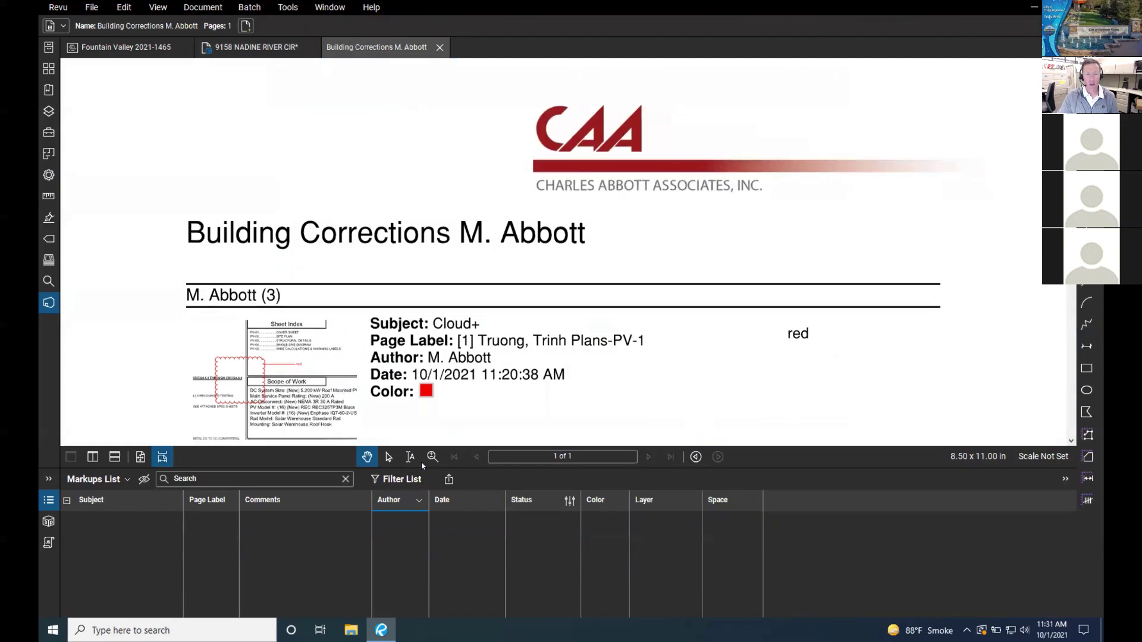
{"action": "left_click", "coordinate": [432, 456]}
{"action": "scroll", "coordinate": [514, 402], "scroll_direction": "down", "scroll_amount": 3}
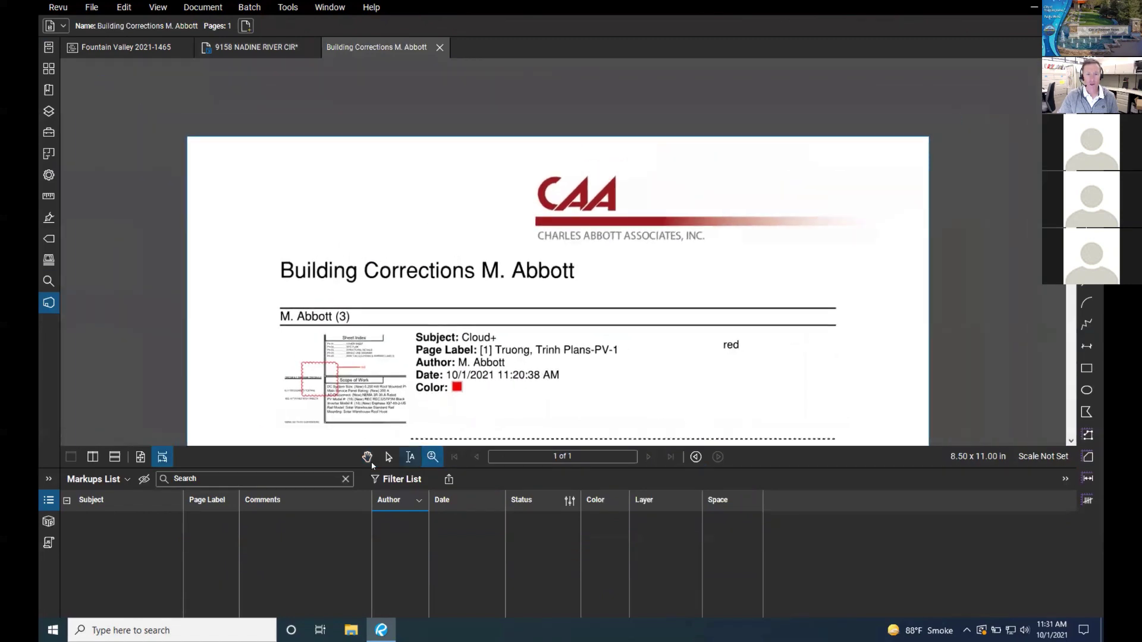
{"action": "left_click", "coordinate": [367, 457]}
{"action": "scroll", "coordinate": [521, 328], "scroll_direction": "down", "scroll_amount": 3}
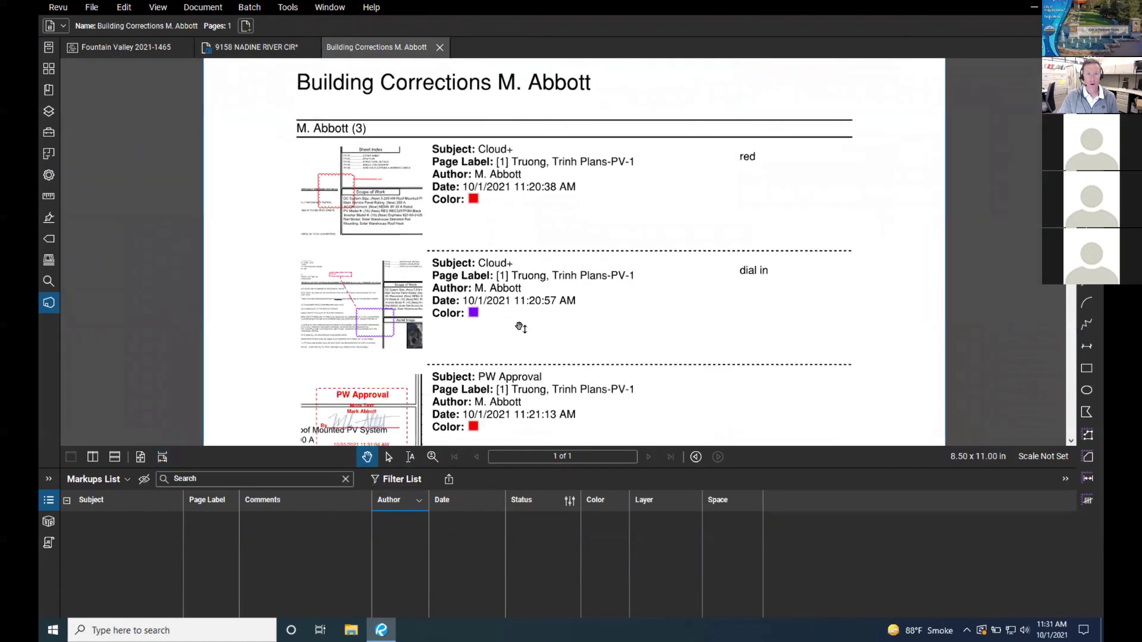
{"action": "left_click_drag", "start_coordinate": [529, 327], "coordinate": [530, 293]}
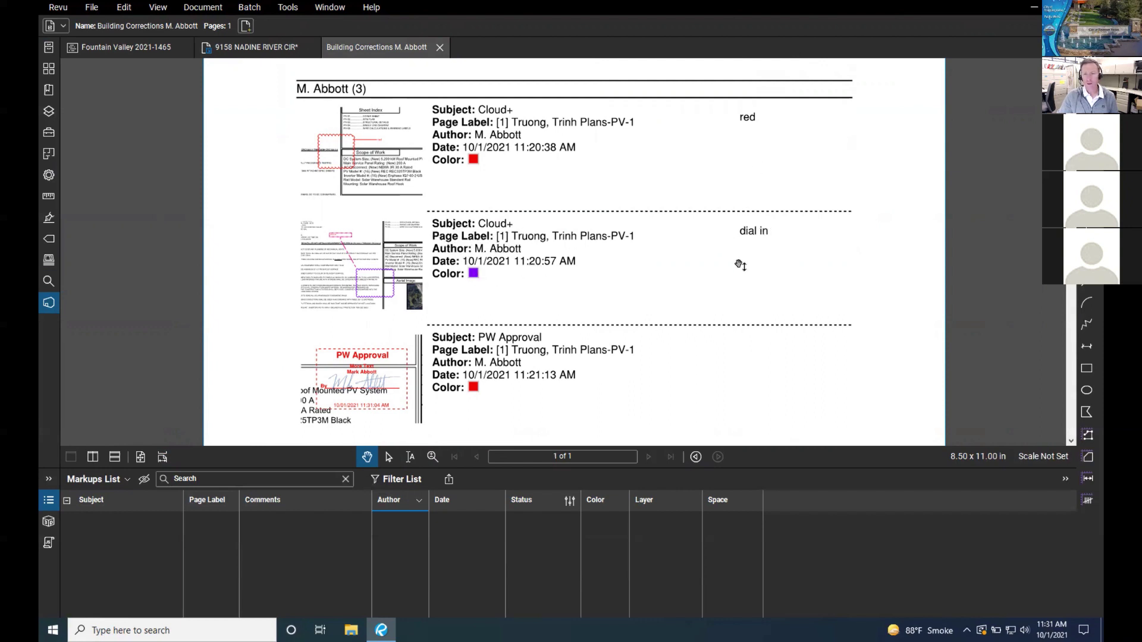
{"action": "scroll", "coordinate": [641, 289], "scroll_direction": "up", "scroll_amount": 3}
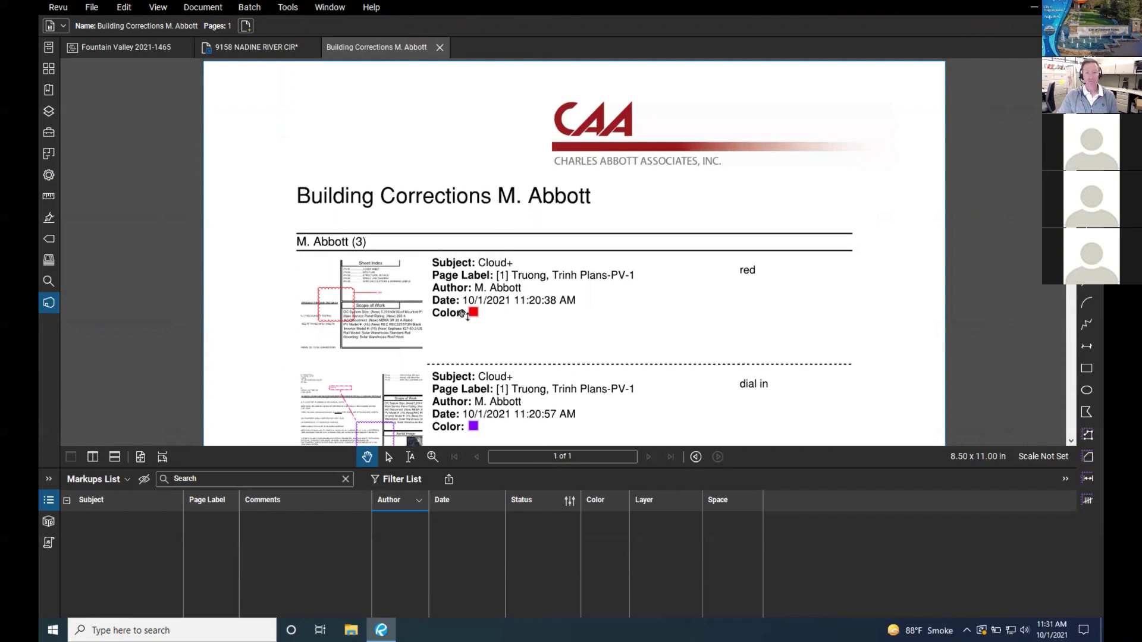
{"action": "scroll", "coordinate": [463, 314], "scroll_direction": "down", "scroll_amount": 3}
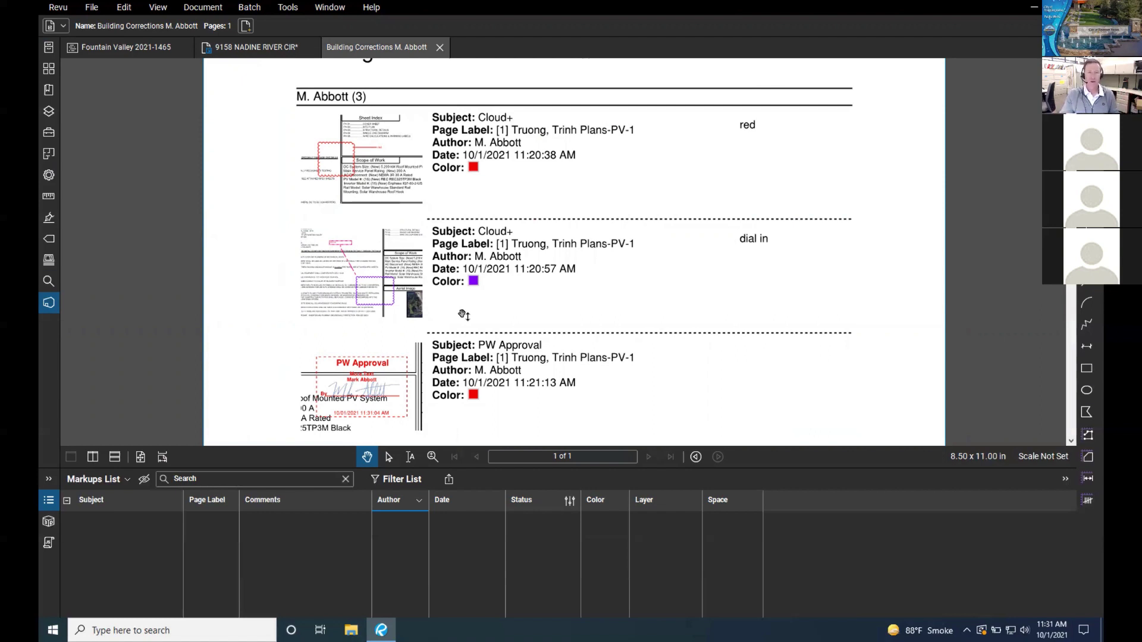
{"action": "scroll", "coordinate": [506, 270], "scroll_direction": "up", "scroll_amount": 3}
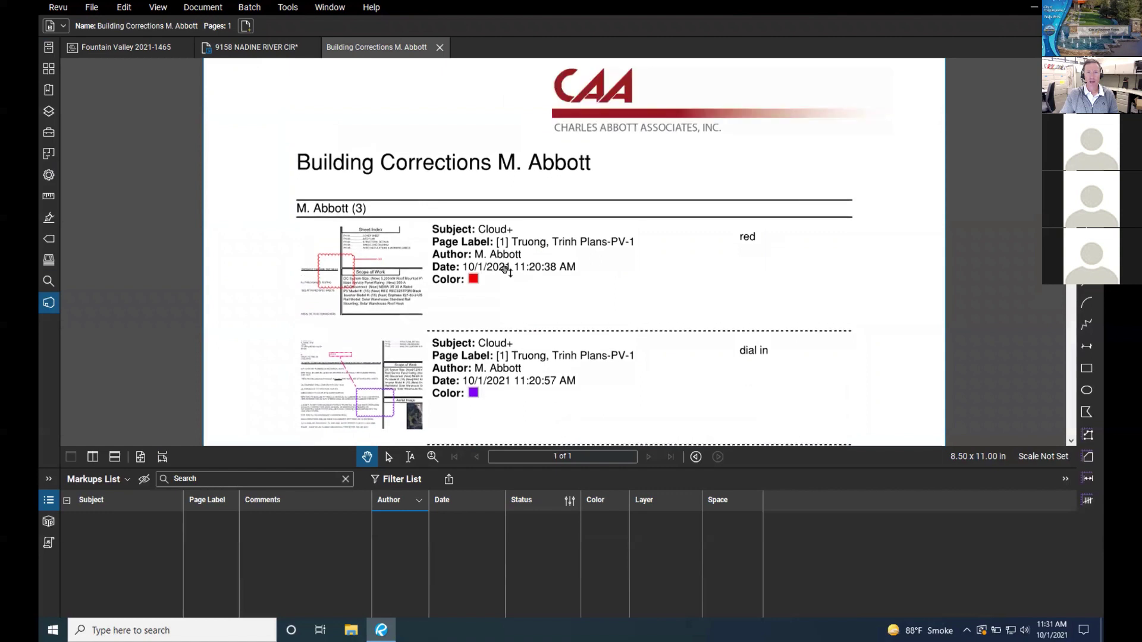
{"action": "scroll", "coordinate": [505, 271], "scroll_direction": "up", "scroll_amount": 1}
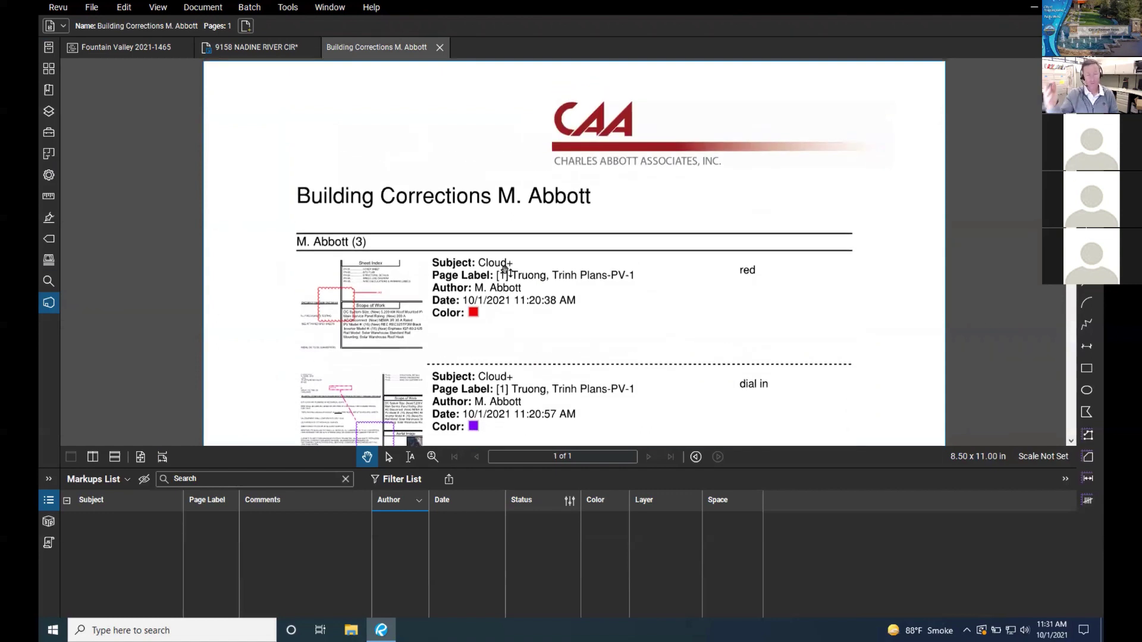
{"action": "scroll", "coordinate": [601, 286], "scroll_direction": "down", "scroll_amount": 3}
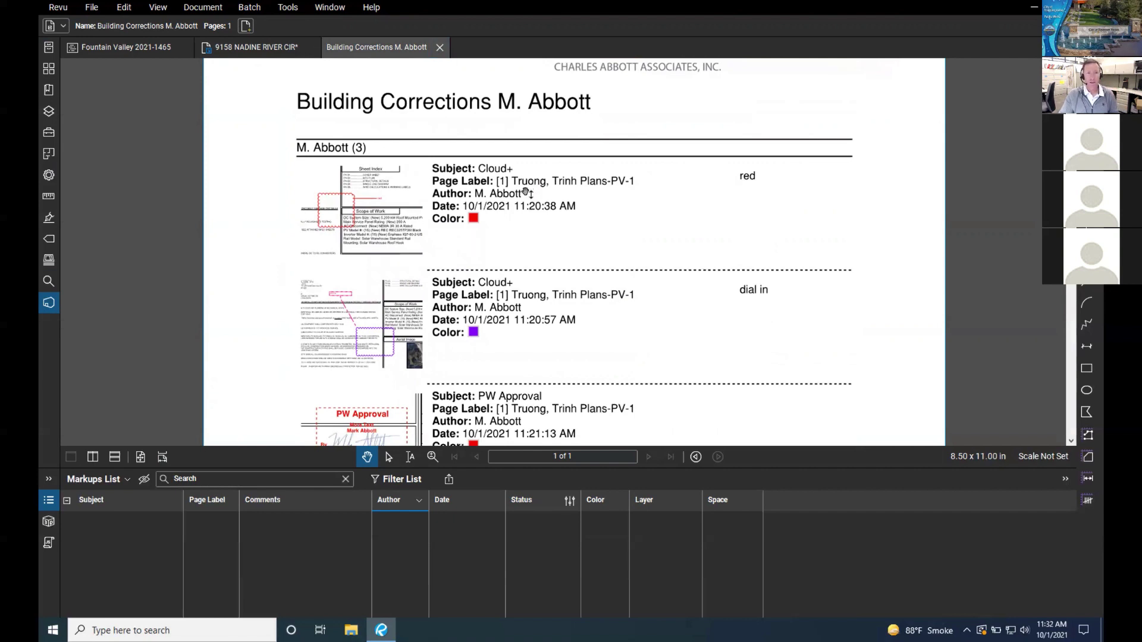
{"action": "scroll", "coordinate": [535, 220], "scroll_direction": "down", "scroll_amount": 3}
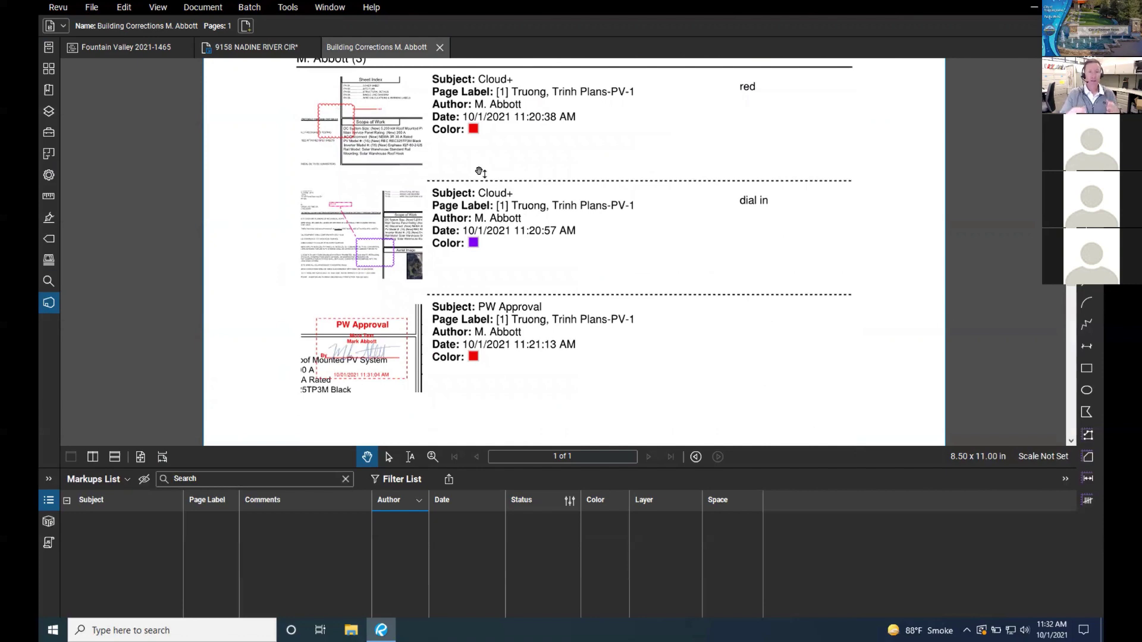
{"action": "left_click", "coordinate": [284, 53]}
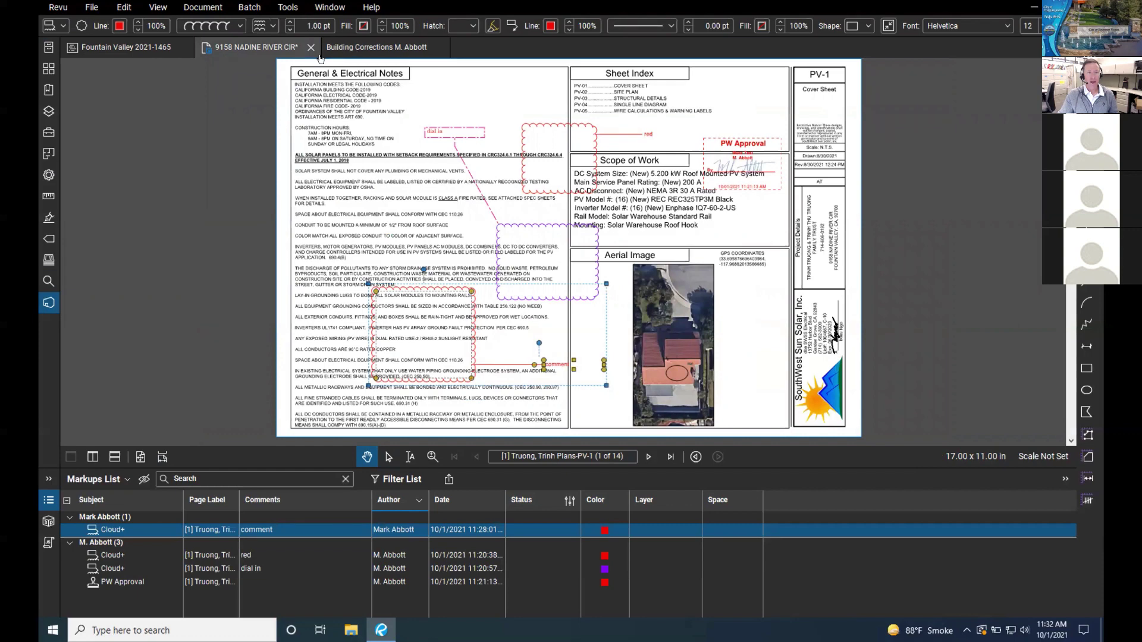
Step: Switch to the Fountain Valley 2021-1465 project tab to see its Plan Check 1 PDFs
{"action": "left_click", "coordinate": [151, 50]}
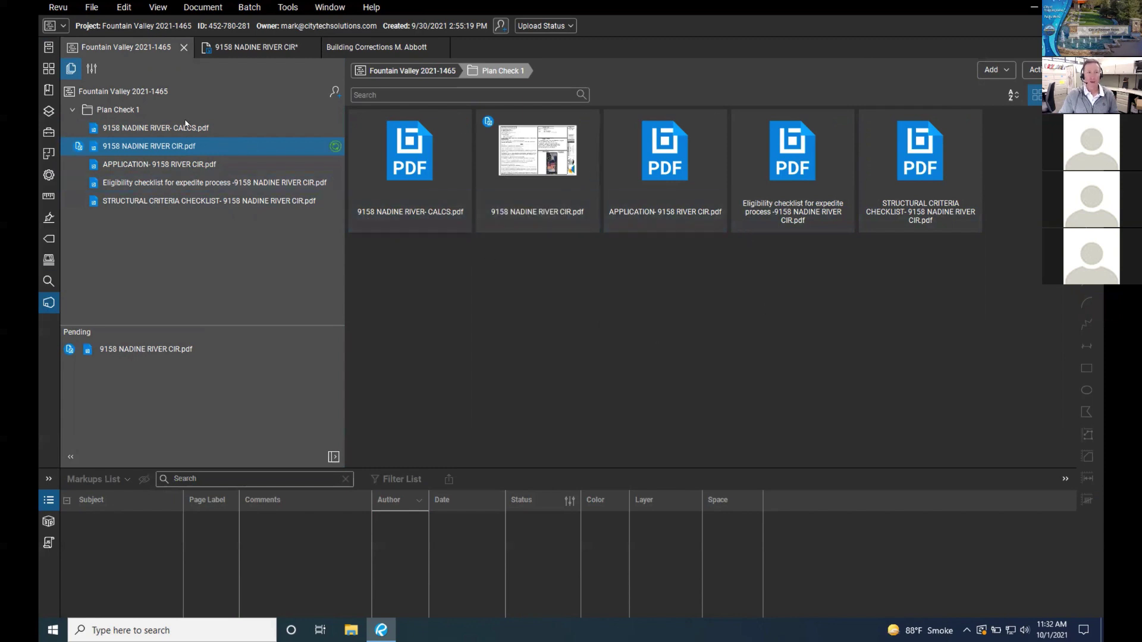
Step: Re-expand Plan Check 1 to list its five PDFs, then open and cancel the Upload Files dialog
{"action": "left_click", "coordinate": [72, 111]}
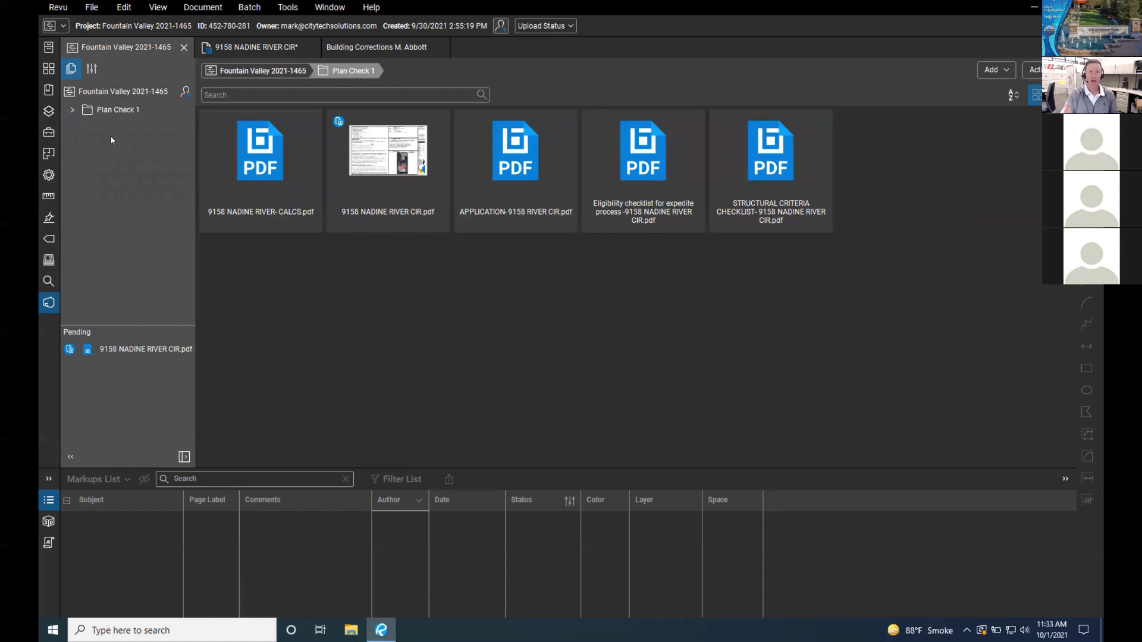
{"action": "left_click", "coordinate": [72, 111]}
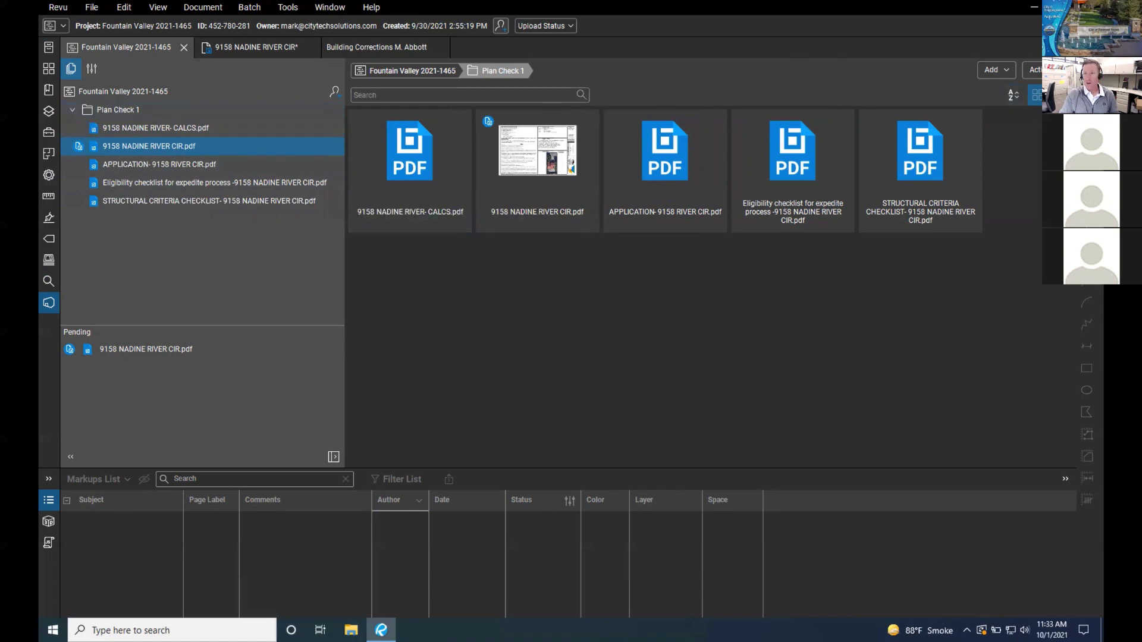
{"action": "left_click", "coordinate": [1010, 71]}
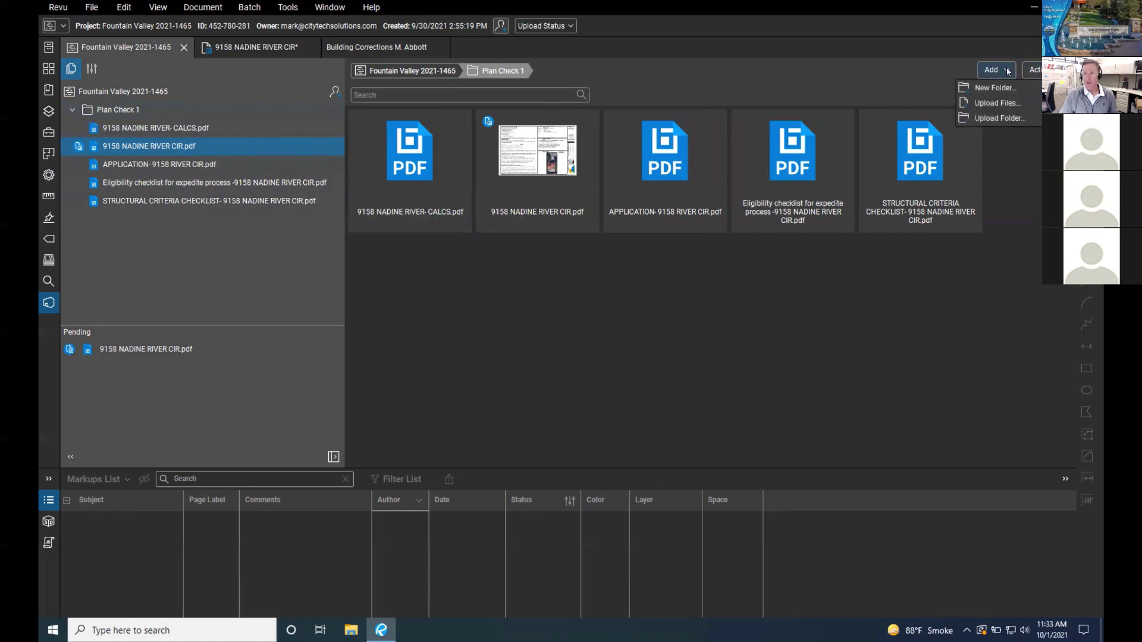
{"action": "left_click", "coordinate": [792, 256]}
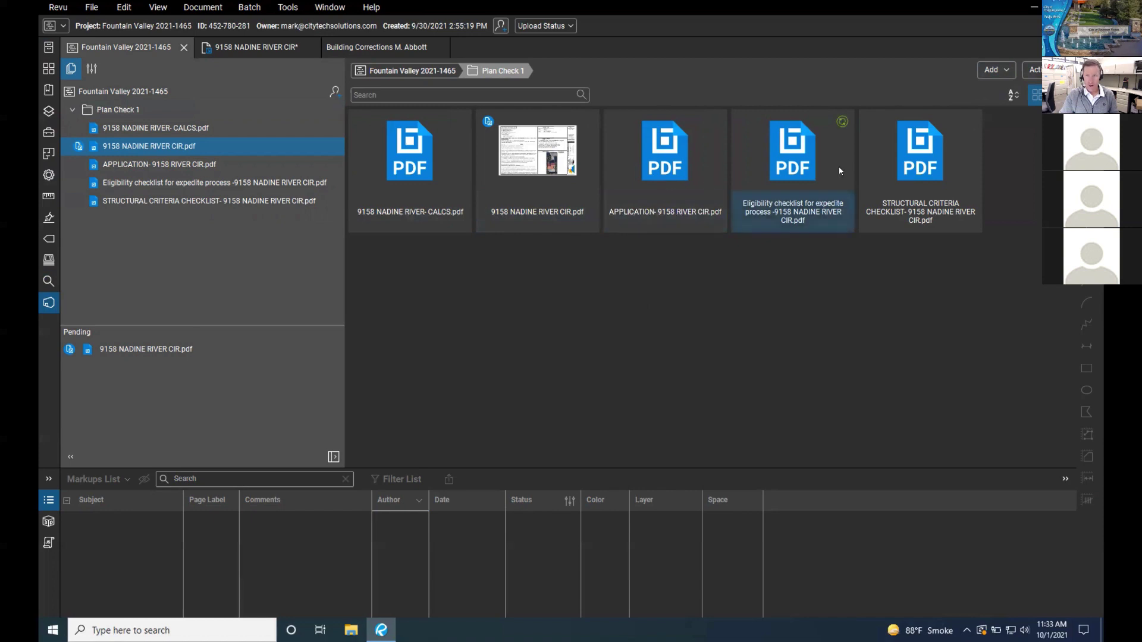
{"action": "left_click", "coordinate": [1011, 74]}
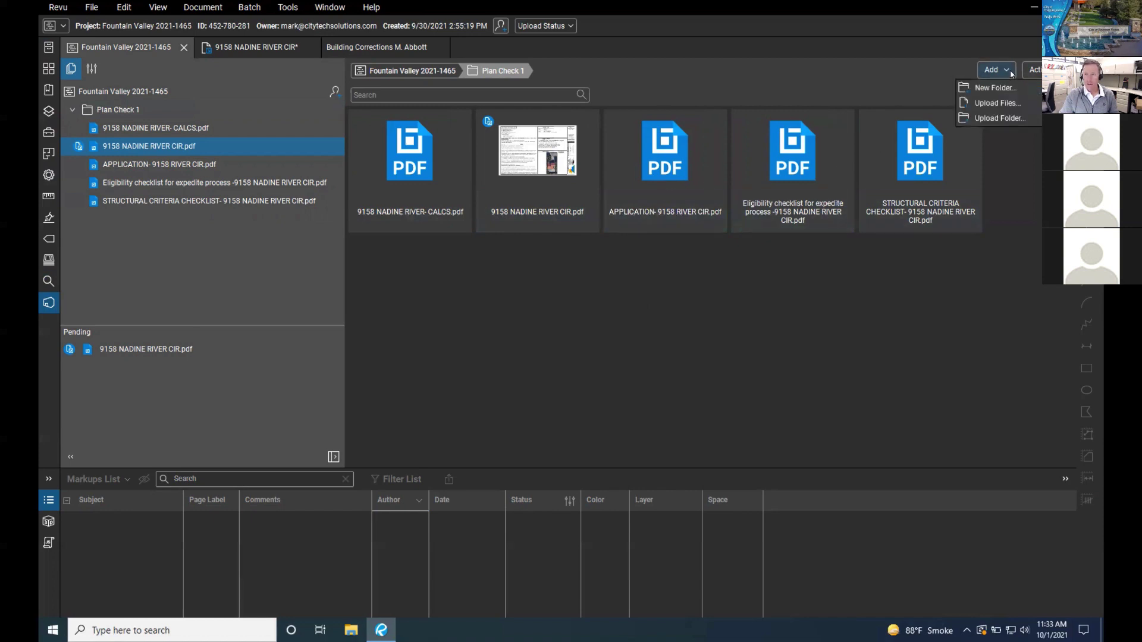
{"action": "left_click", "coordinate": [997, 104]}
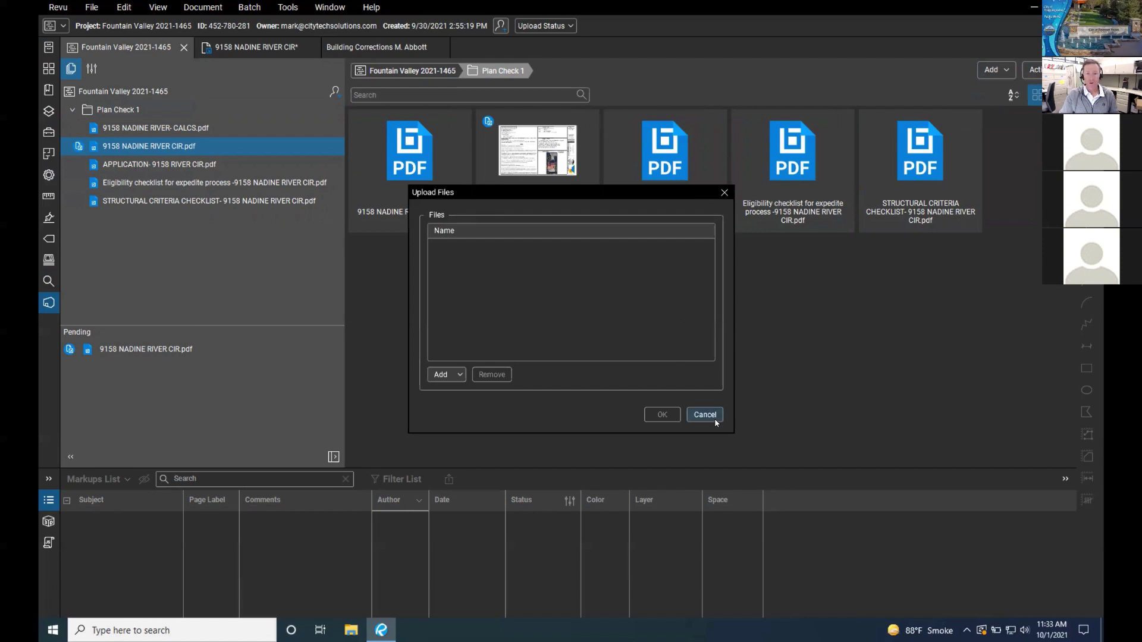
{"action": "left_click", "coordinate": [456, 380]}
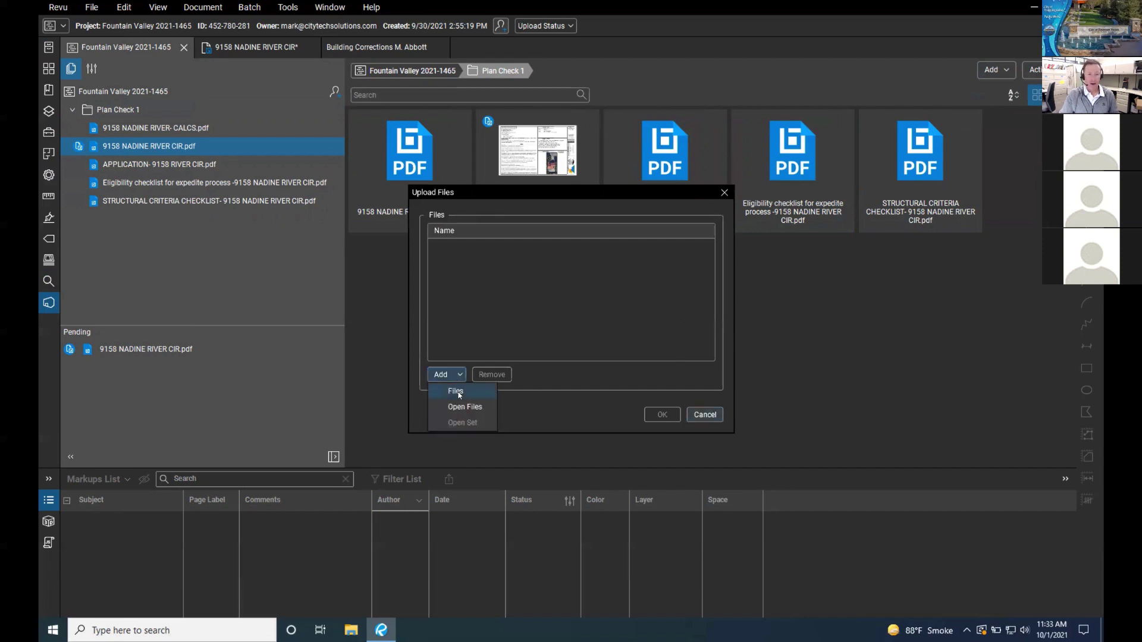
{"action": "left_click", "coordinate": [586, 408]}
{"action": "left_click", "coordinate": [712, 414]}
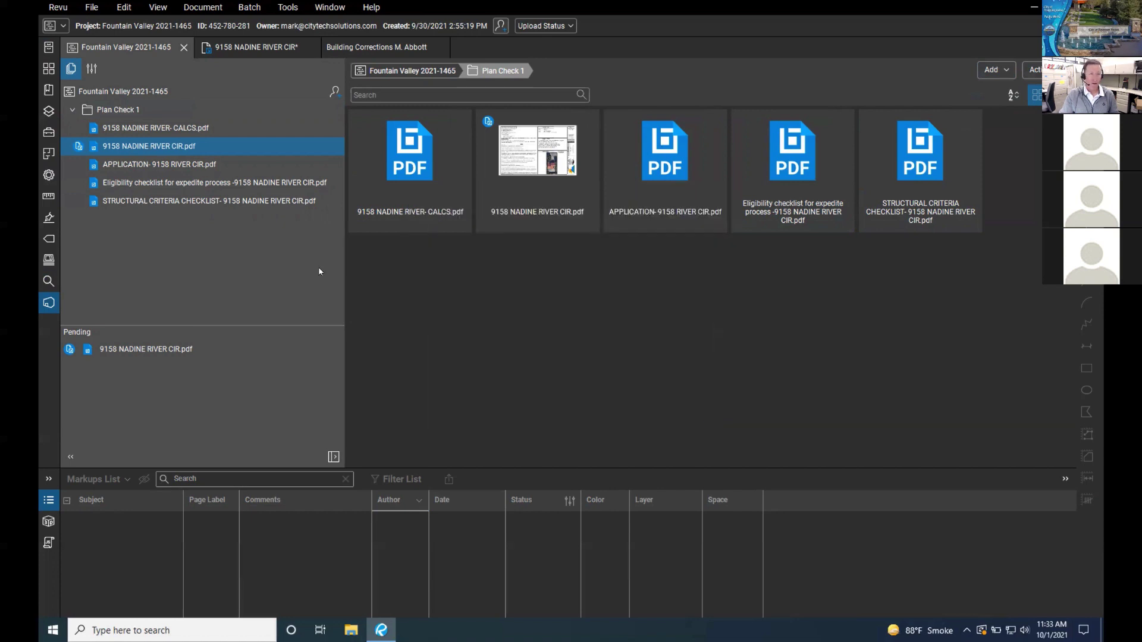
{"action": "right_click", "coordinate": [123, 110]}
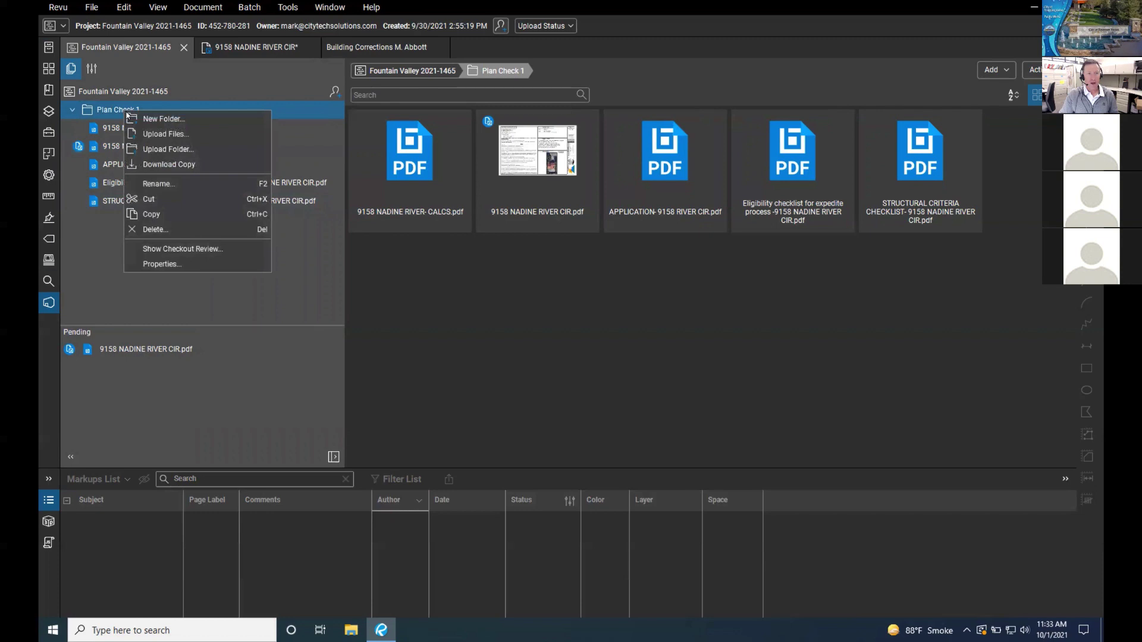
{"action": "left_click", "coordinate": [165, 136]}
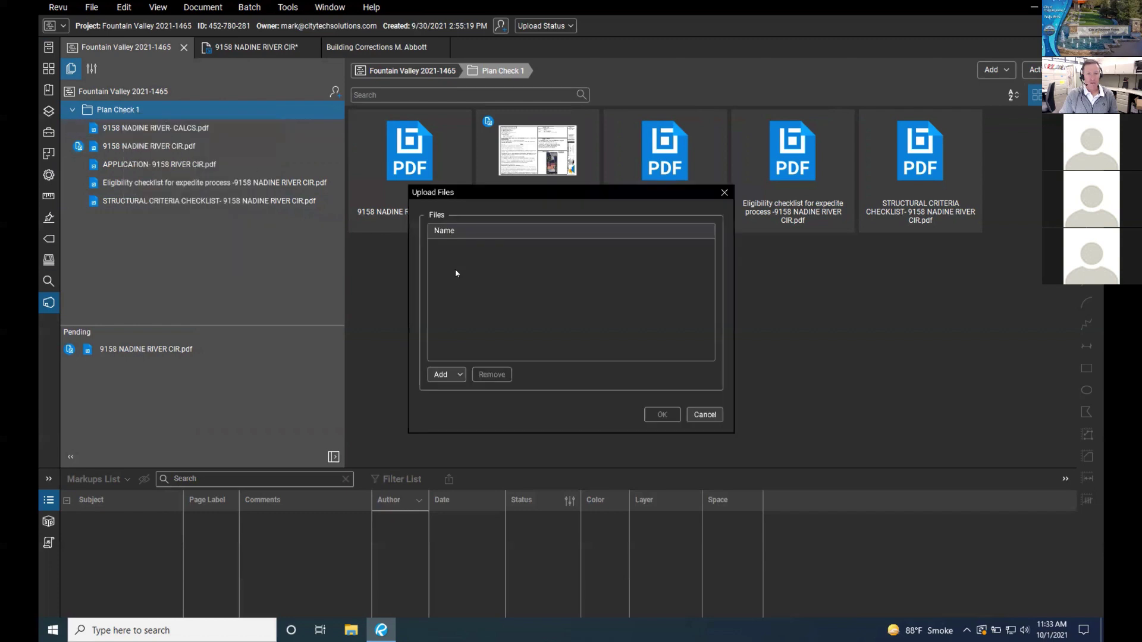
{"action": "left_click_drag", "start_coordinate": [514, 197], "coordinate": [532, 179]}
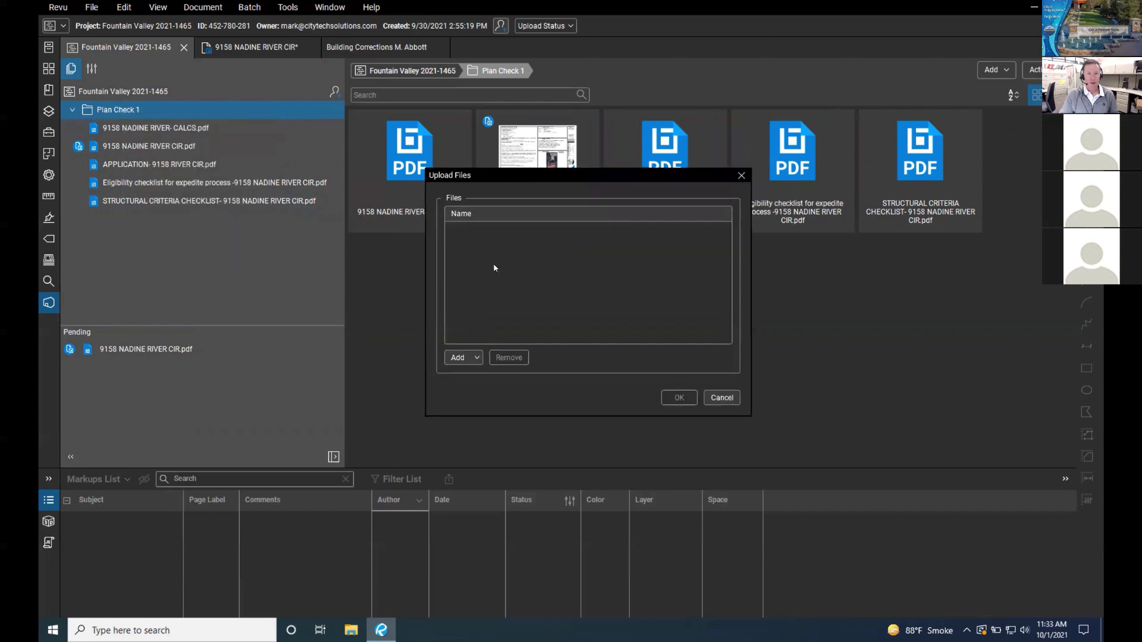
{"action": "left_click", "coordinate": [473, 358]}
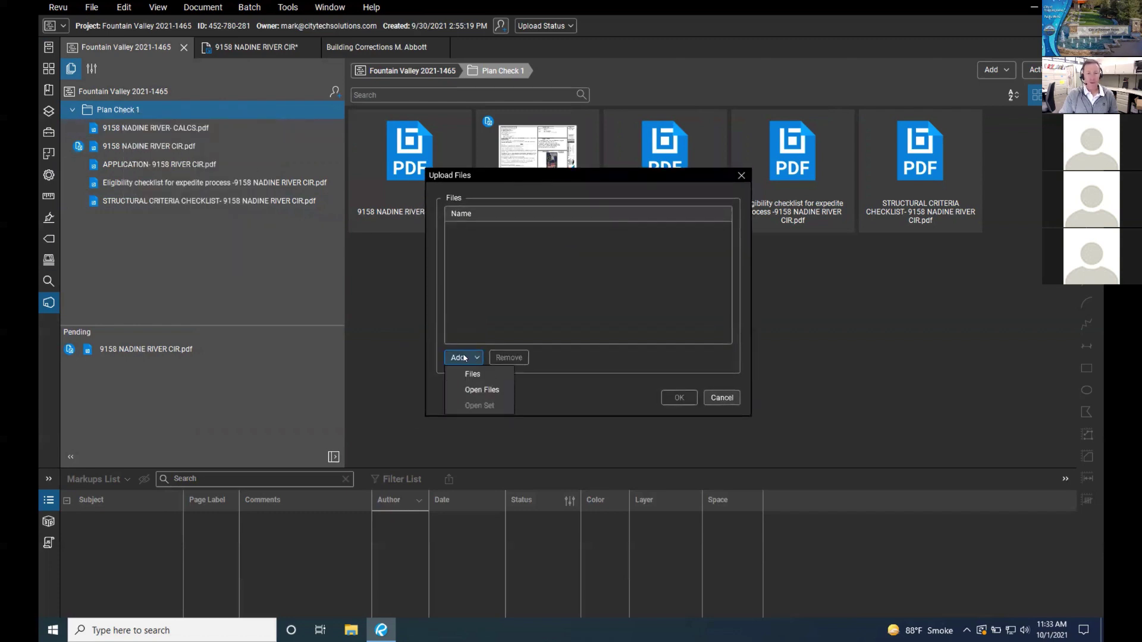
{"action": "left_click", "coordinate": [479, 375]}
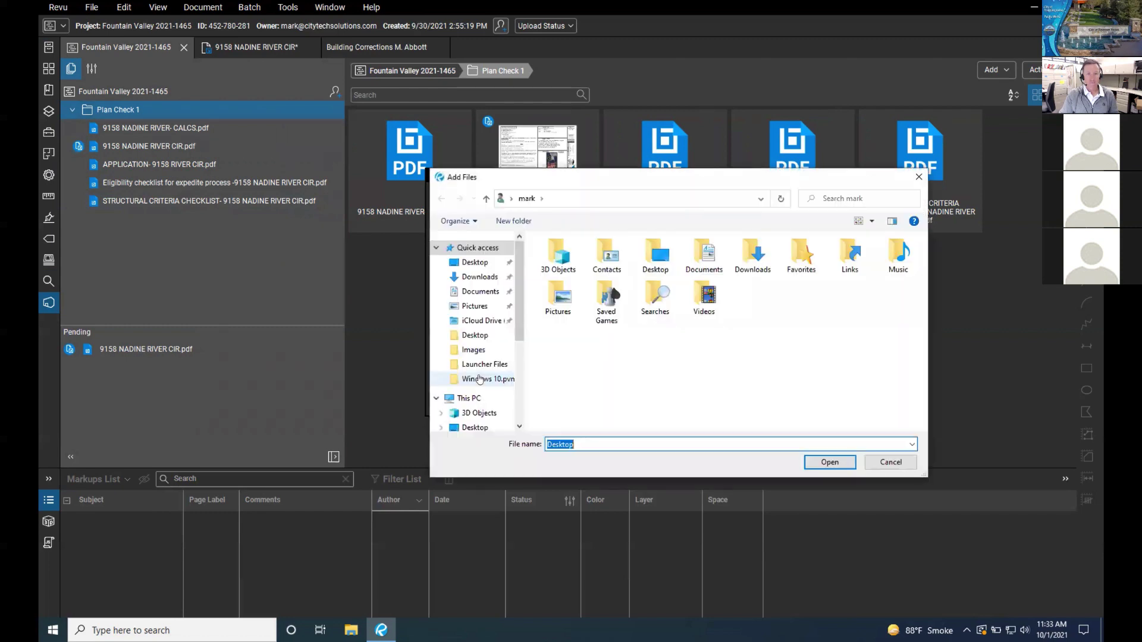
{"action": "left_click", "coordinate": [479, 263]}
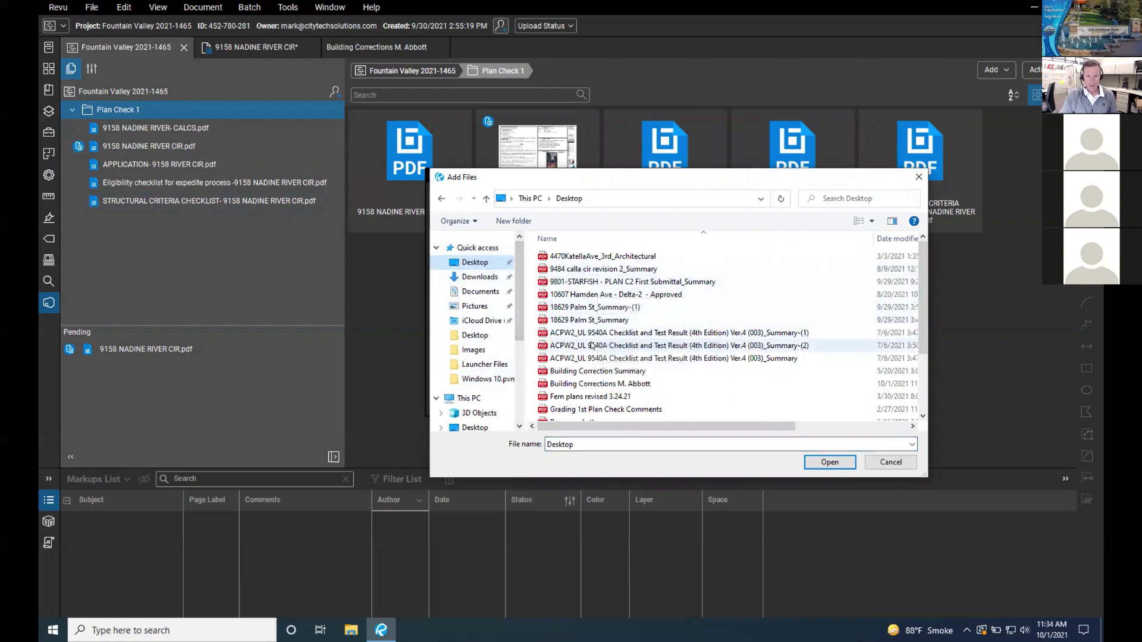
{"action": "left_click_drag", "start_coordinate": [923, 306], "coordinate": [926, 371]}
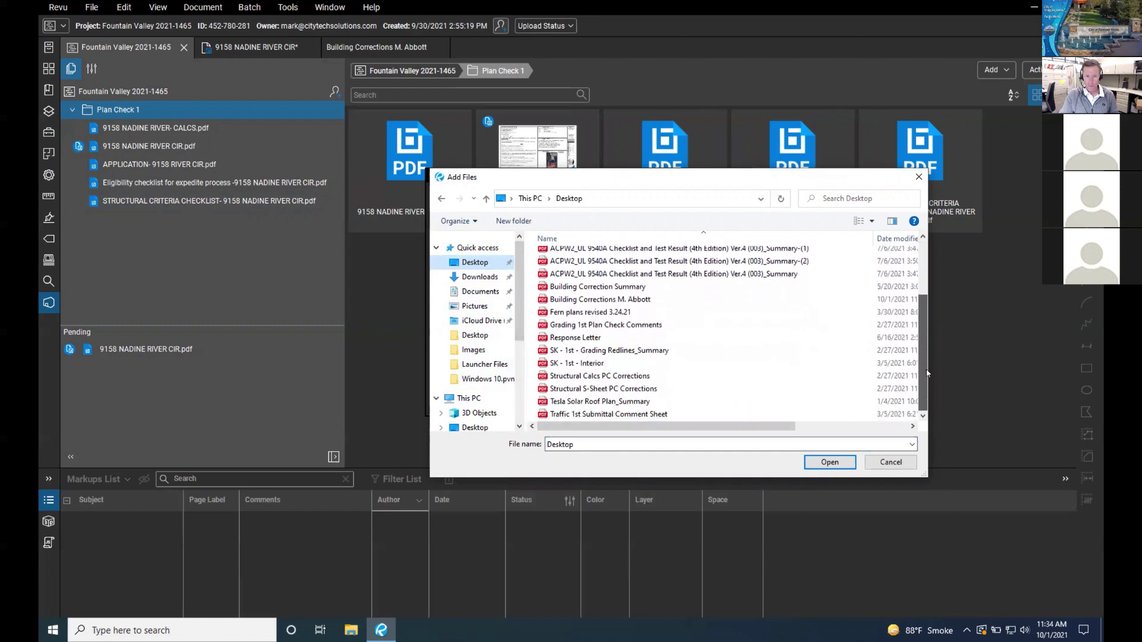
{"action": "scroll", "coordinate": [654, 357], "scroll_direction": "up", "scroll_amount": 3}
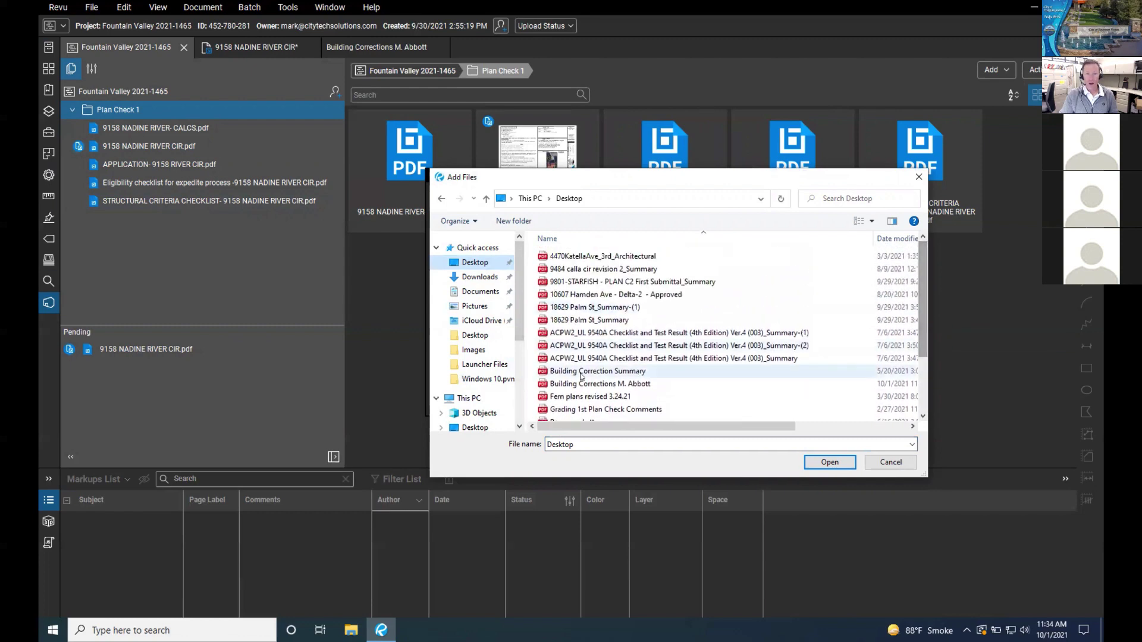
{"action": "left_click", "coordinate": [623, 385]}
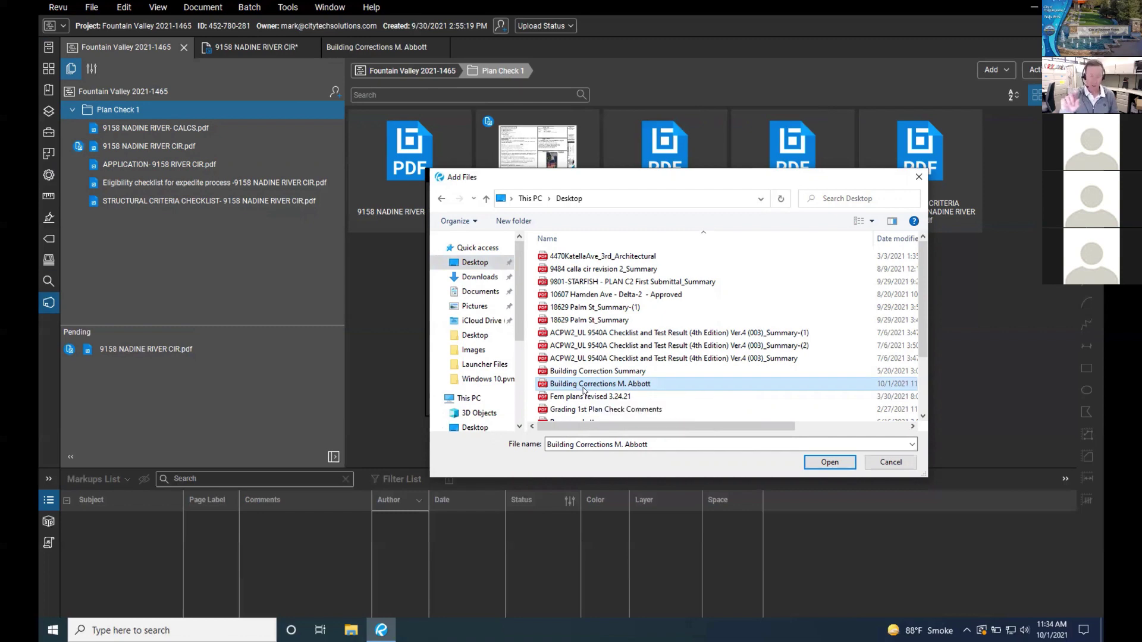
{"action": "left_click", "coordinate": [830, 462]}
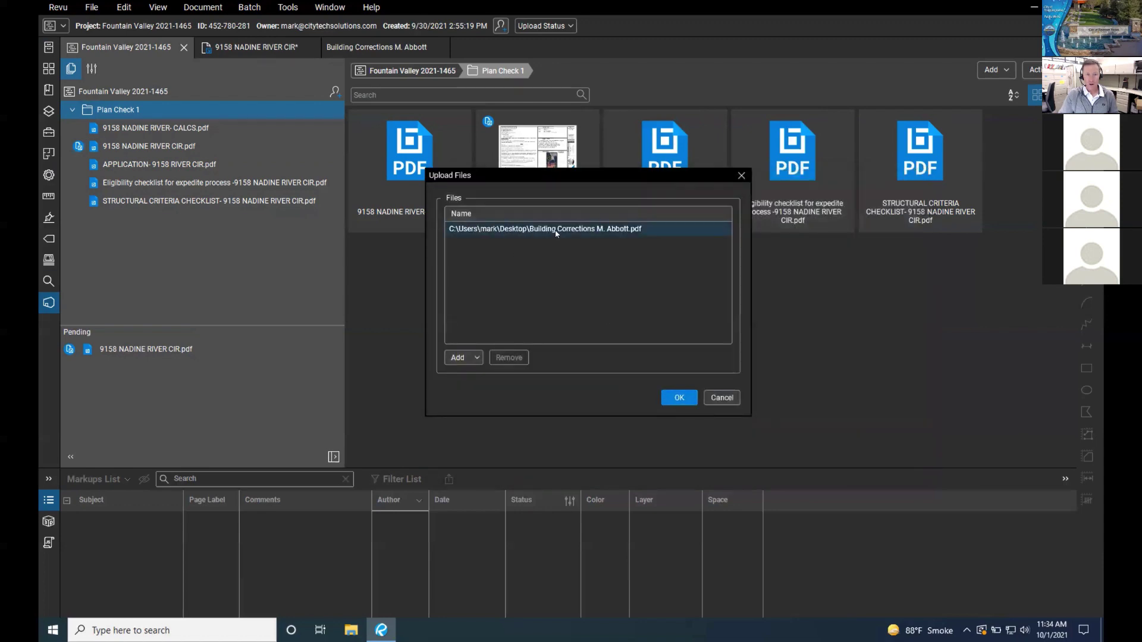
{"action": "left_click", "coordinate": [679, 398]}
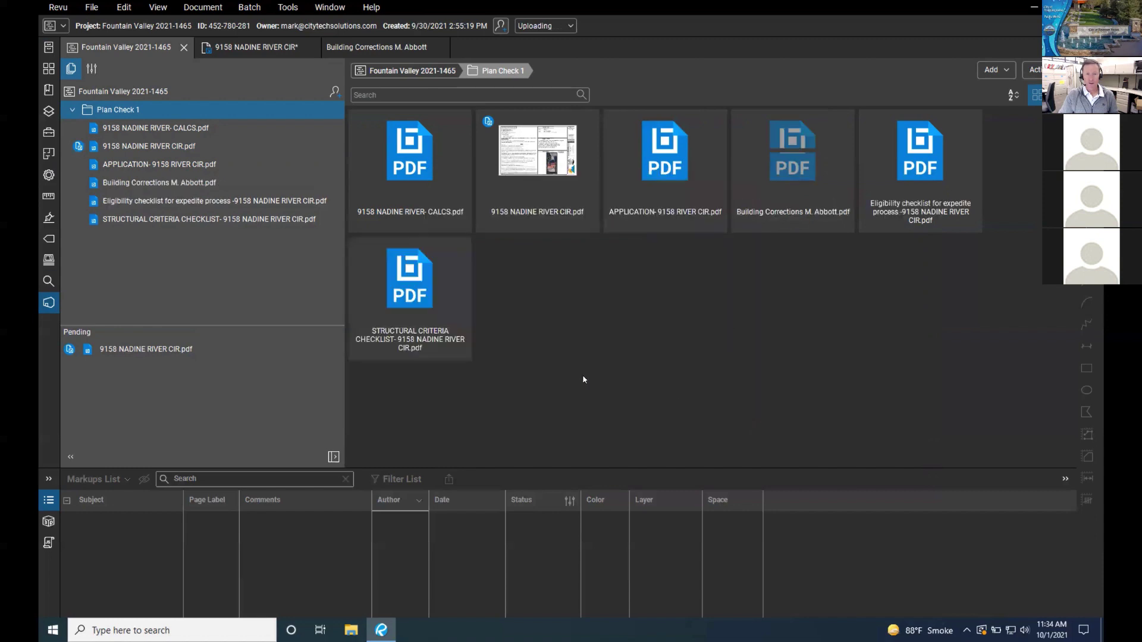
{"action": "double_click", "coordinate": [792, 152]}
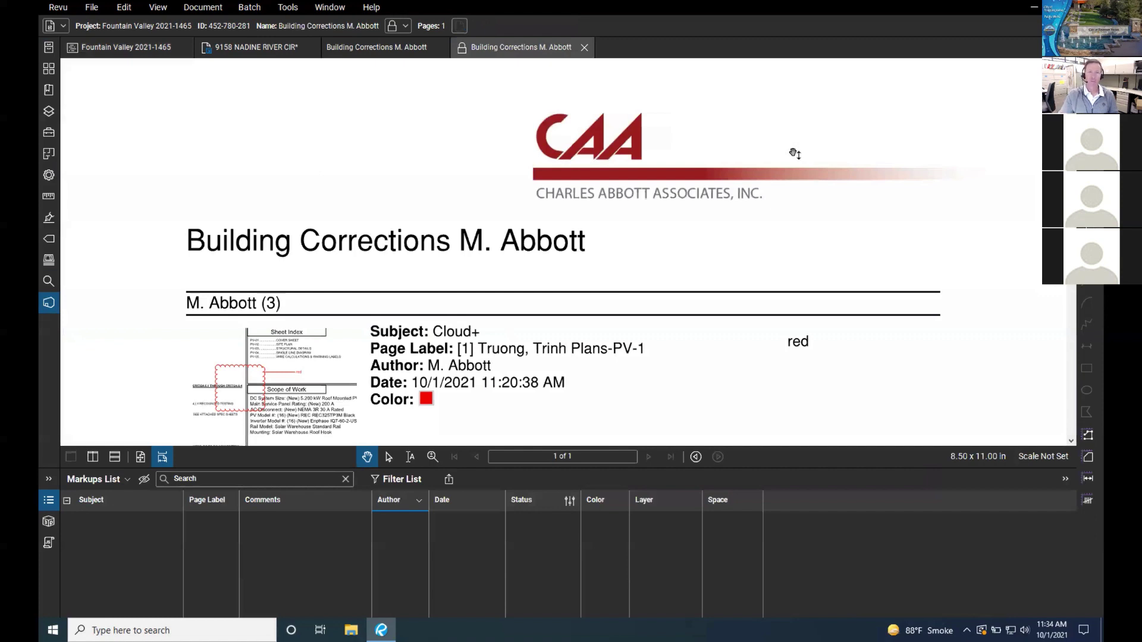
{"action": "scroll", "coordinate": [634, 218], "scroll_direction": "down", "scroll_amount": 1}
{"action": "left_click", "coordinate": [432, 456]}
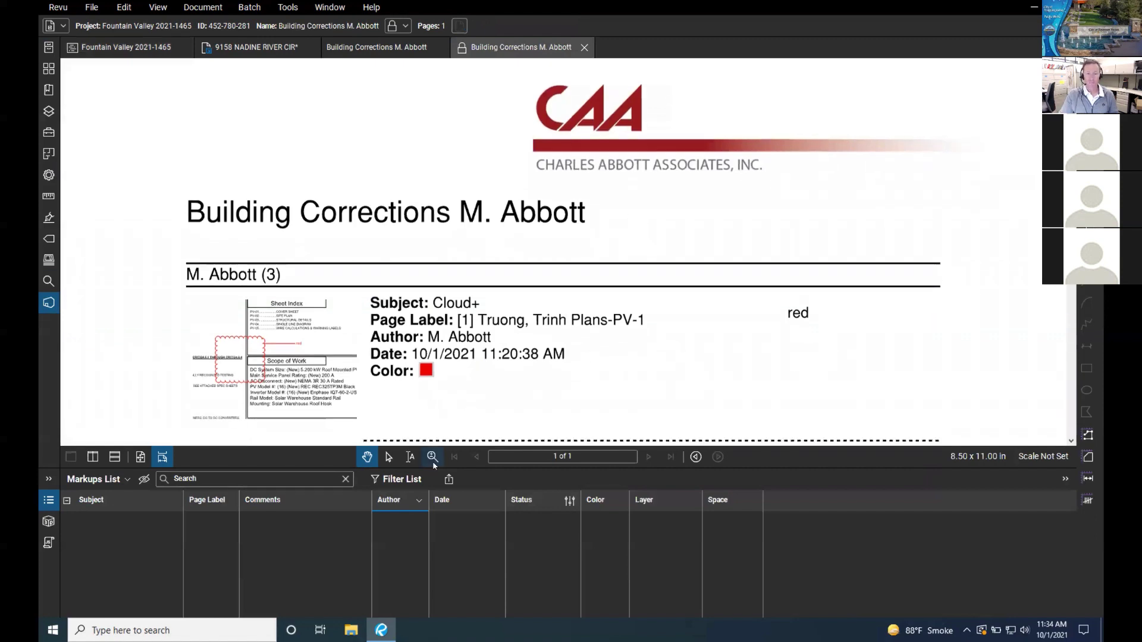
{"action": "scroll", "coordinate": [596, 327], "scroll_direction": "down", "scroll_amount": 1}
{"action": "scroll", "coordinate": [596, 326], "scroll_direction": "down", "scroll_amount": 2}
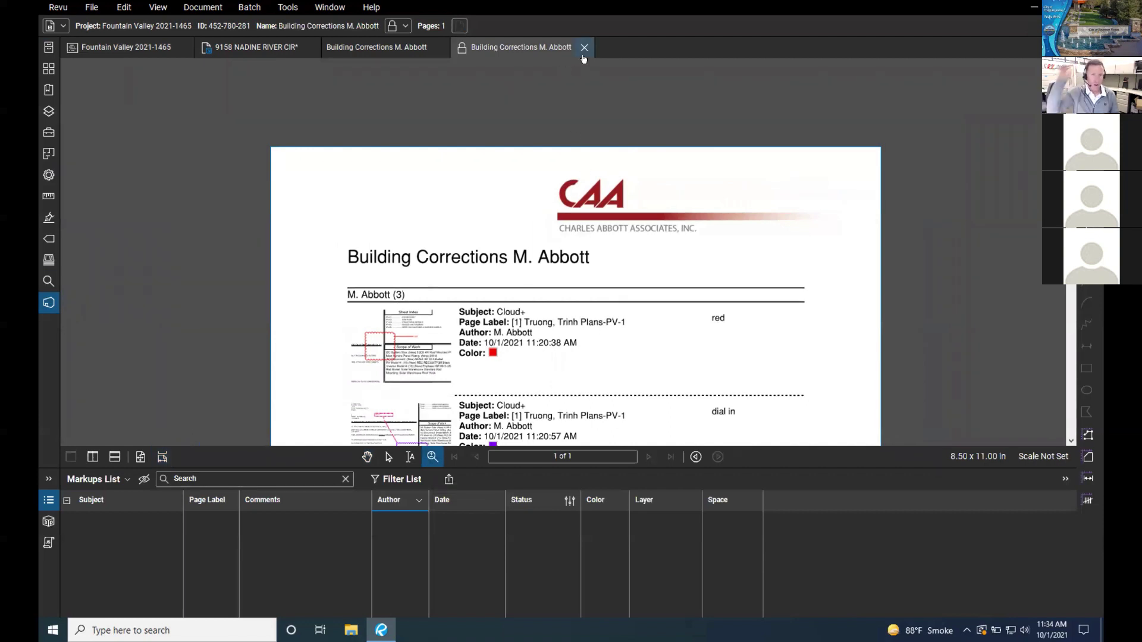
Step: Zoom in on the CAA header of the report, then switch to the Mac desktop
{"action": "left_click_drag", "start_coordinate": [634, 279], "coordinate": [627, 196]}
{"action": "scroll", "coordinate": [607, 243], "scroll_direction": "up", "scroll_amount": 1}
{"action": "scroll", "coordinate": [609, 239], "scroll_direction": "down", "scroll_amount": 1}
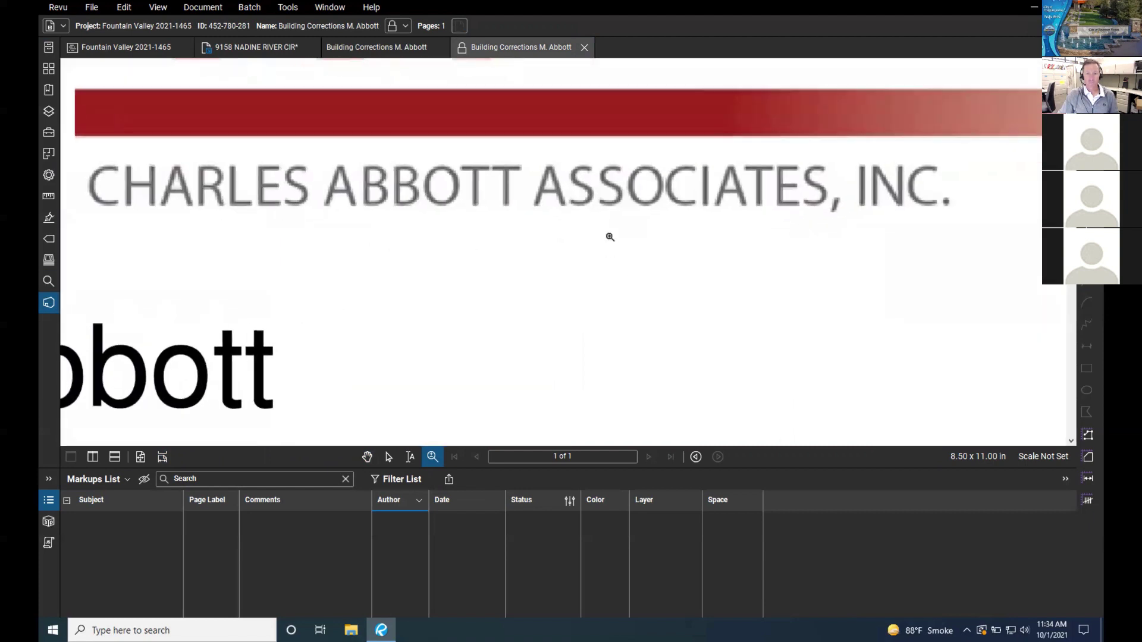
{"action": "scroll", "coordinate": [611, 236], "scroll_direction": "up", "scroll_amount": 2}
{"action": "scroll", "coordinate": [613, 234], "scroll_direction": "down", "scroll_amount": 1}
{"action": "scroll", "coordinate": [613, 234], "scroll_direction": "down", "scroll_amount": 2}
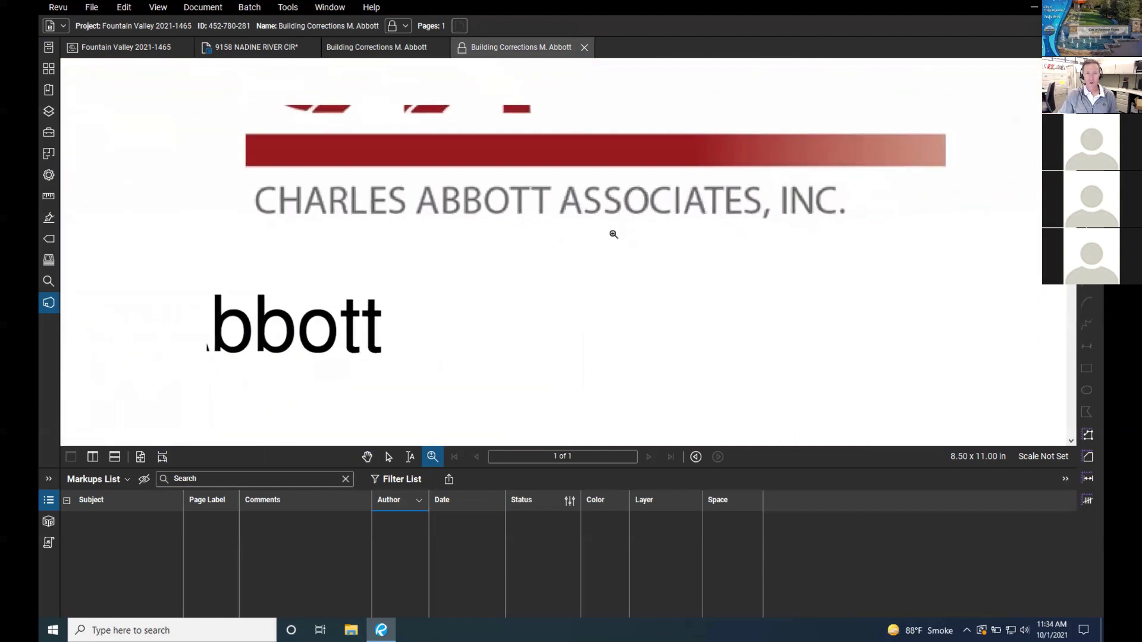
{"action": "scroll", "coordinate": [507, 165], "scroll_direction": "down", "scroll_amount": 1}
{"action": "scroll", "coordinate": [483, 167], "scroll_direction": "down", "scroll_amount": 4}
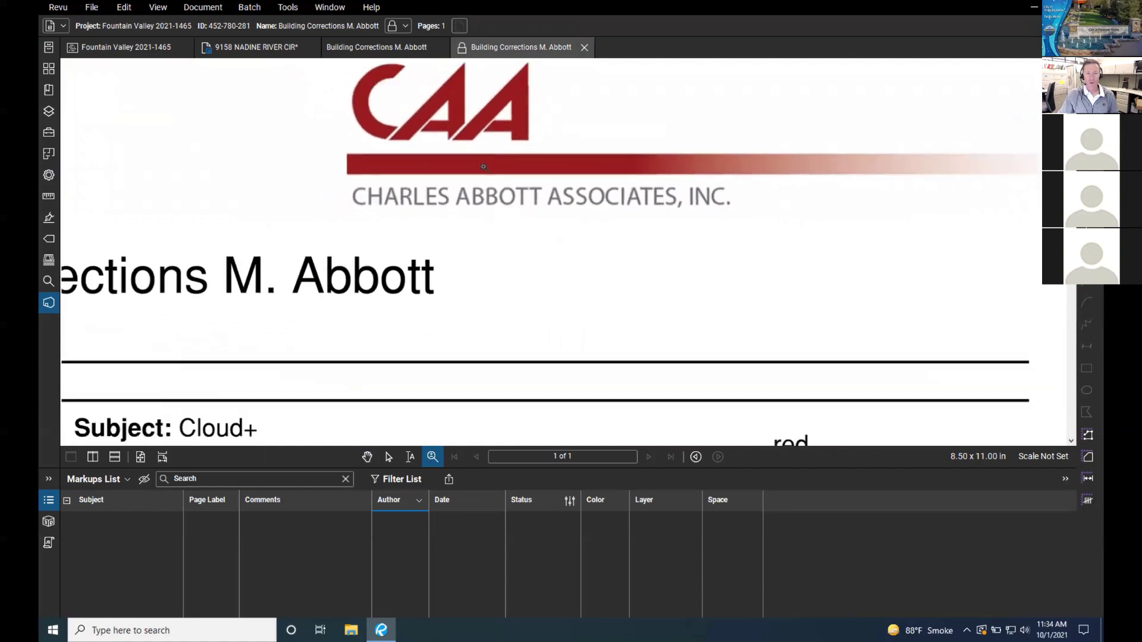
{"action": "key", "text": "ctrl+Left"}
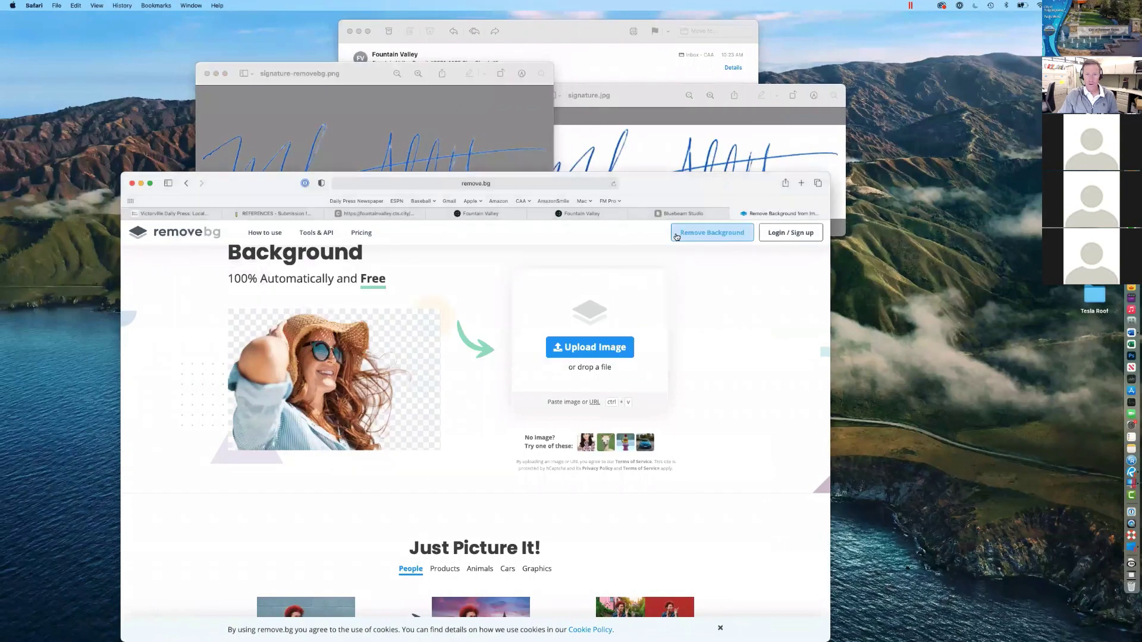
Step: Open the Building Permits database from the Fountain Valley databases page
{"action": "left_click", "coordinate": [606, 218]}
{"action": "left_click", "coordinate": [499, 215]}
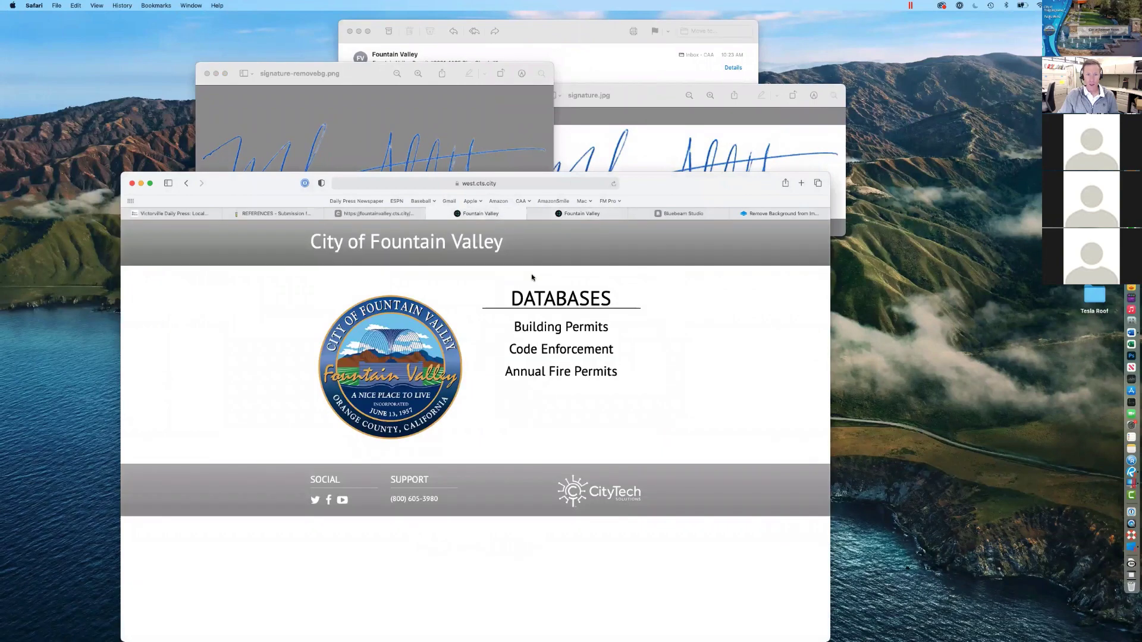
{"action": "left_click", "coordinate": [372, 214]}
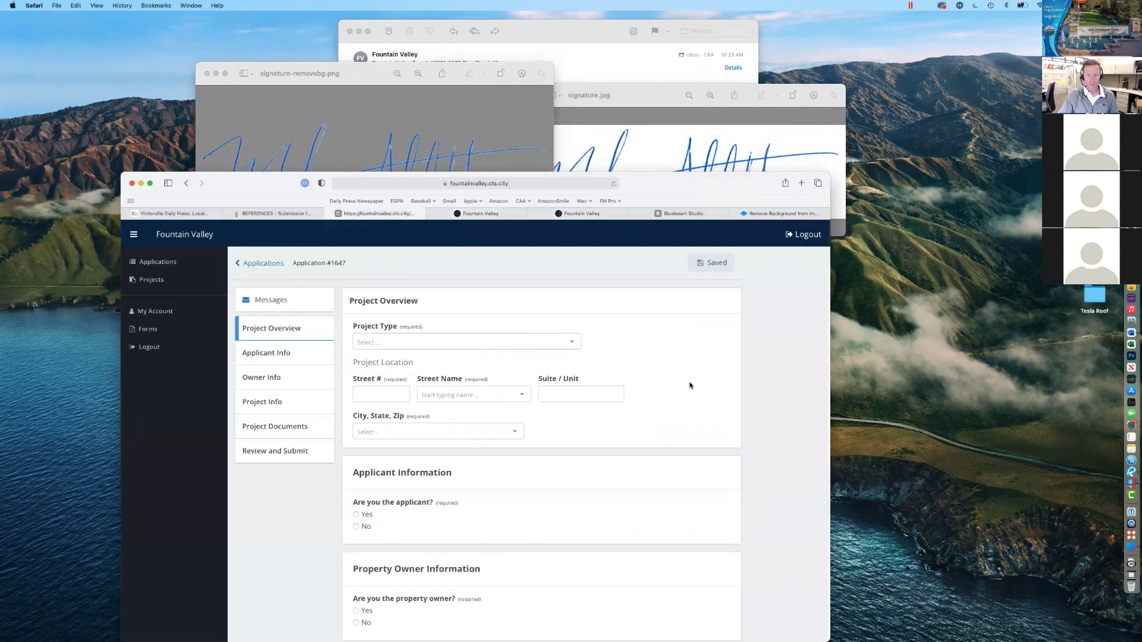
{"action": "left_click", "coordinate": [575, 214]}
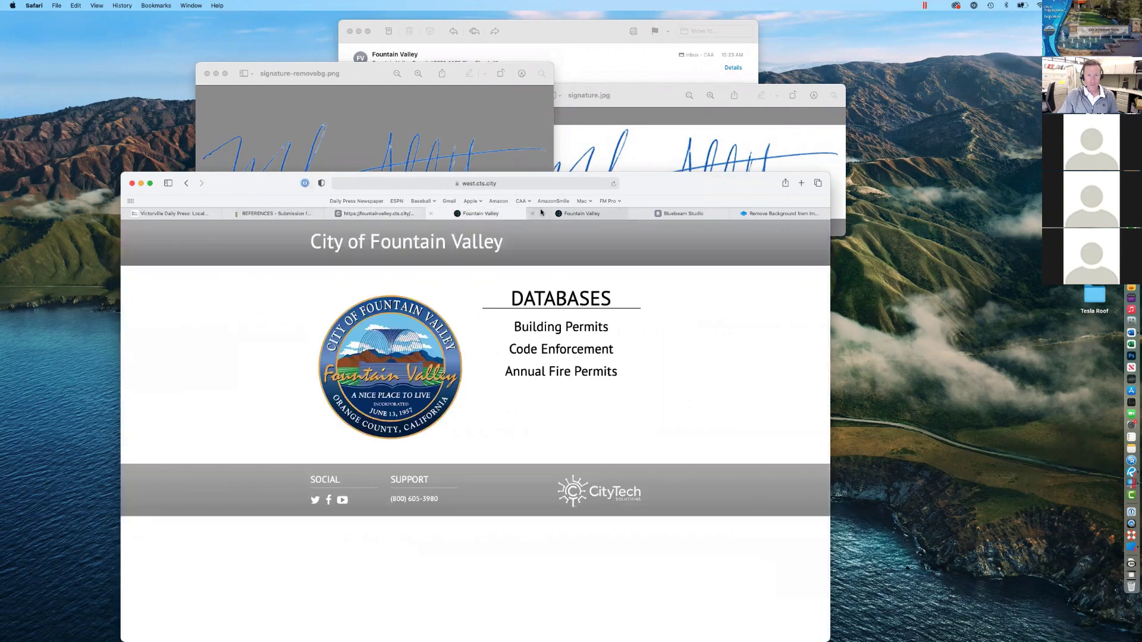
{"action": "left_click", "coordinate": [566, 328]}
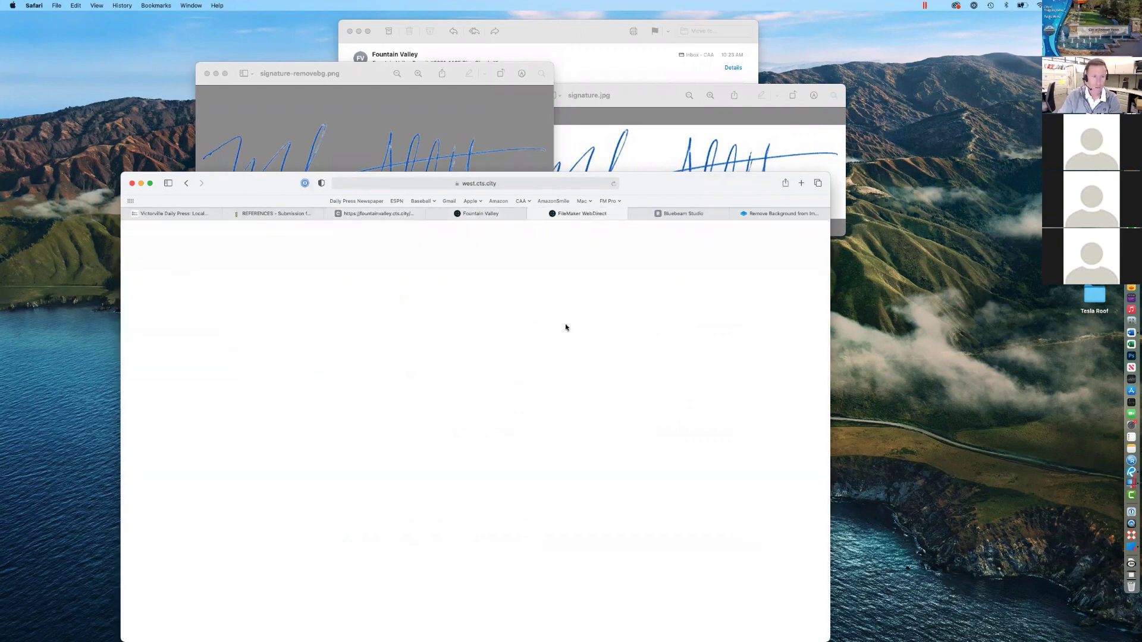
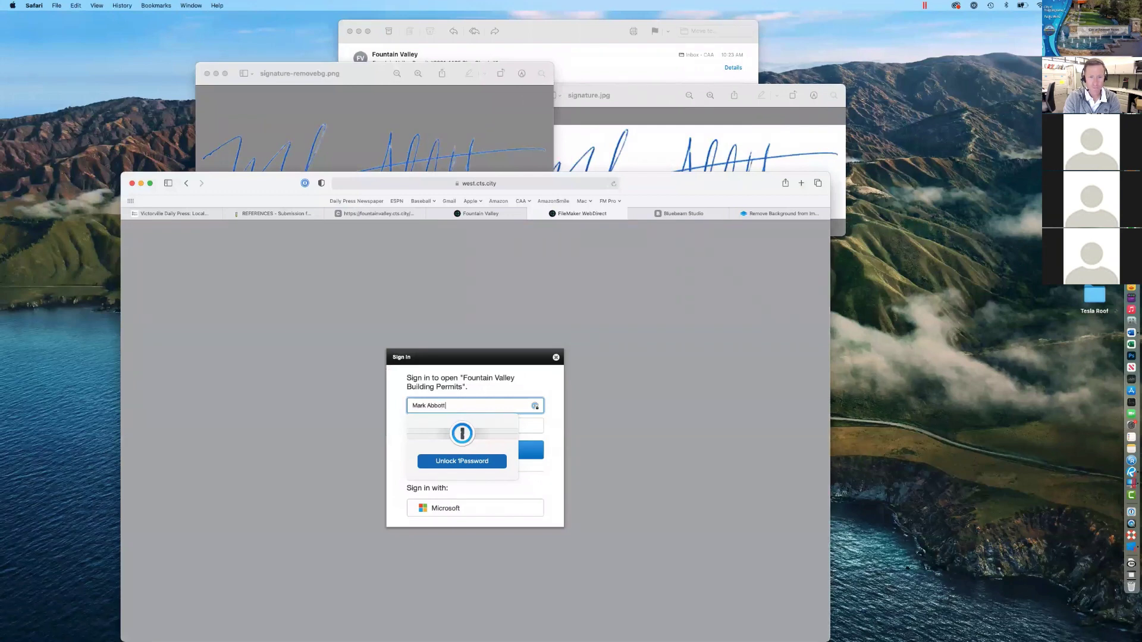
Step: Sign in with the user name and password, dismissing the password manager's save-login prompt
{"action": "key", "text": "Tab"}
{"action": "type", "text": "••"}
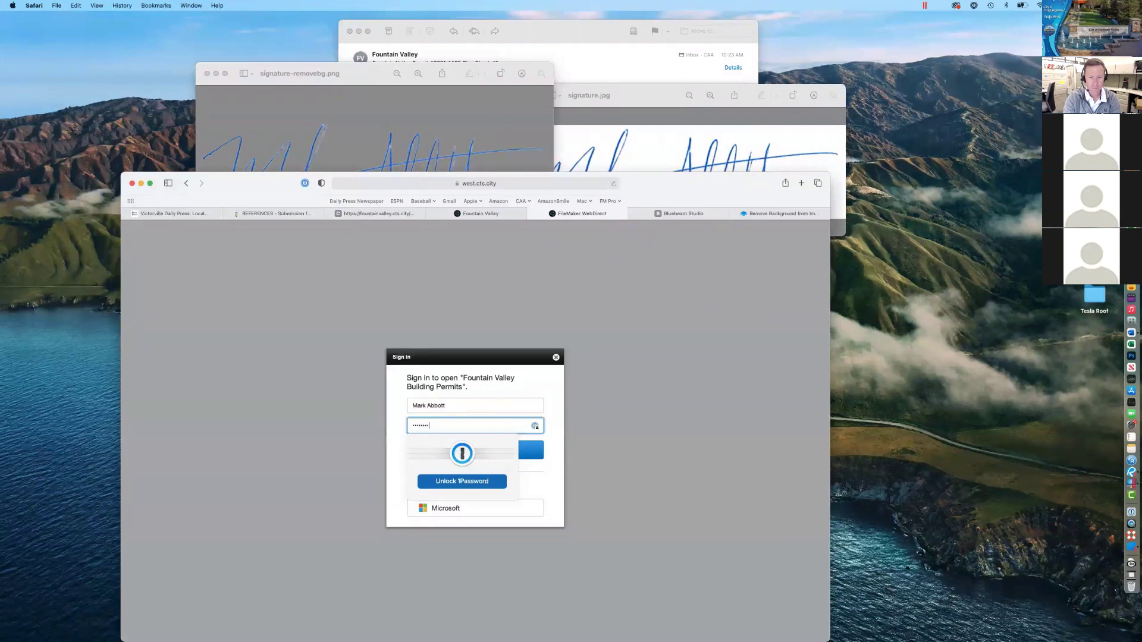
{"action": "key", "text": "Return"}
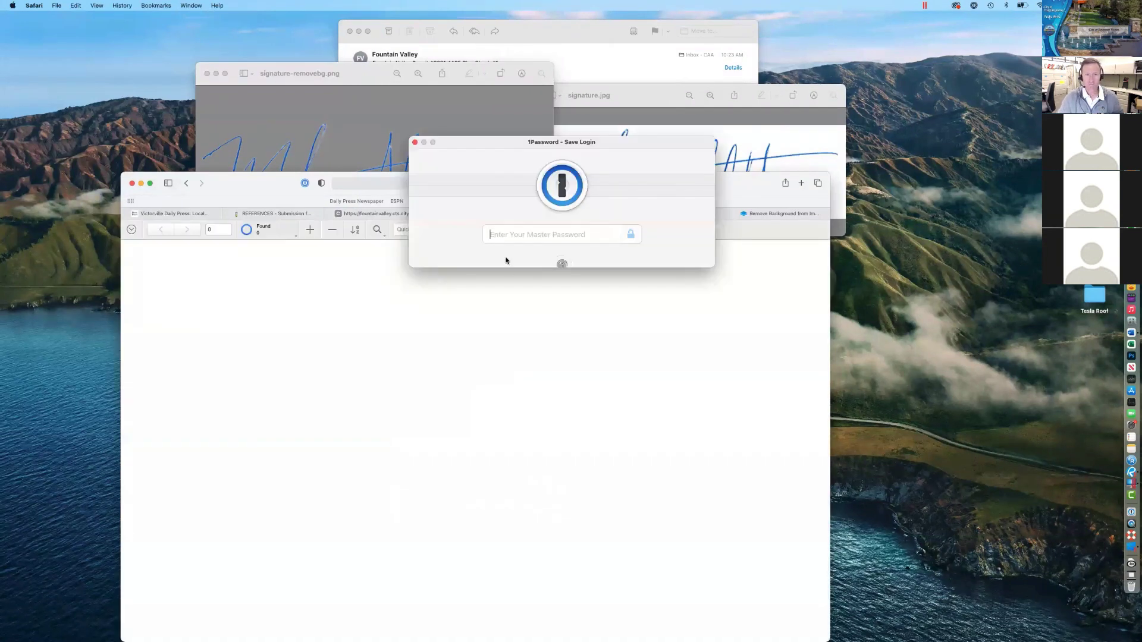
{"action": "left_click", "coordinate": [414, 142]}
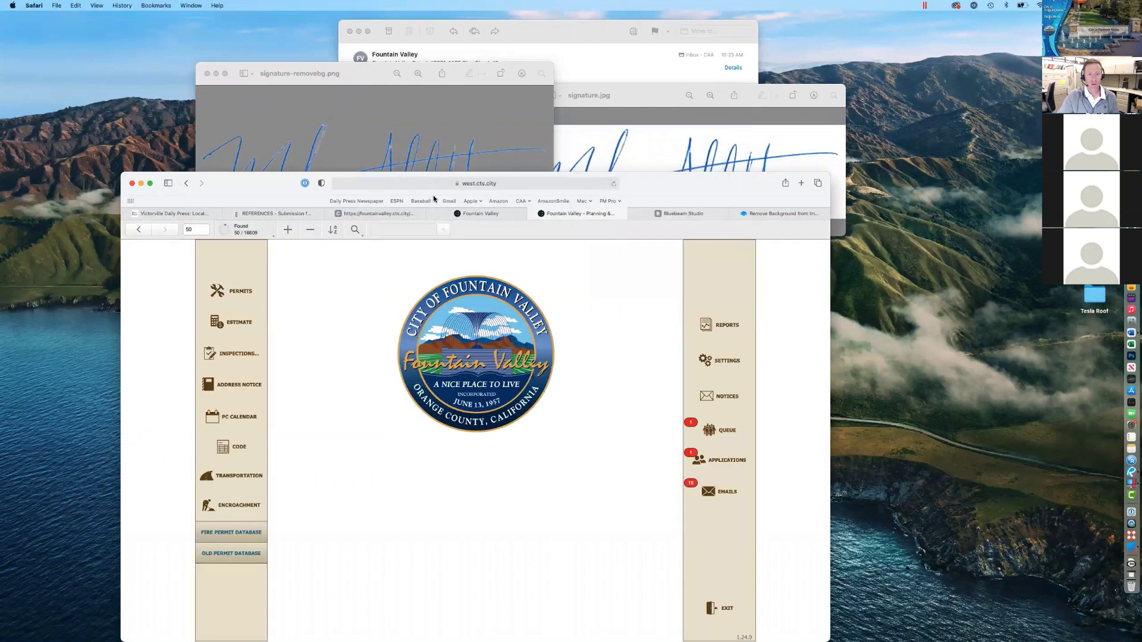
Step: Open the permit records, then bring the 2021-1465 plan-review email to the front
{"action": "left_click_drag", "start_coordinate": [647, 196], "coordinate": [745, 118]}
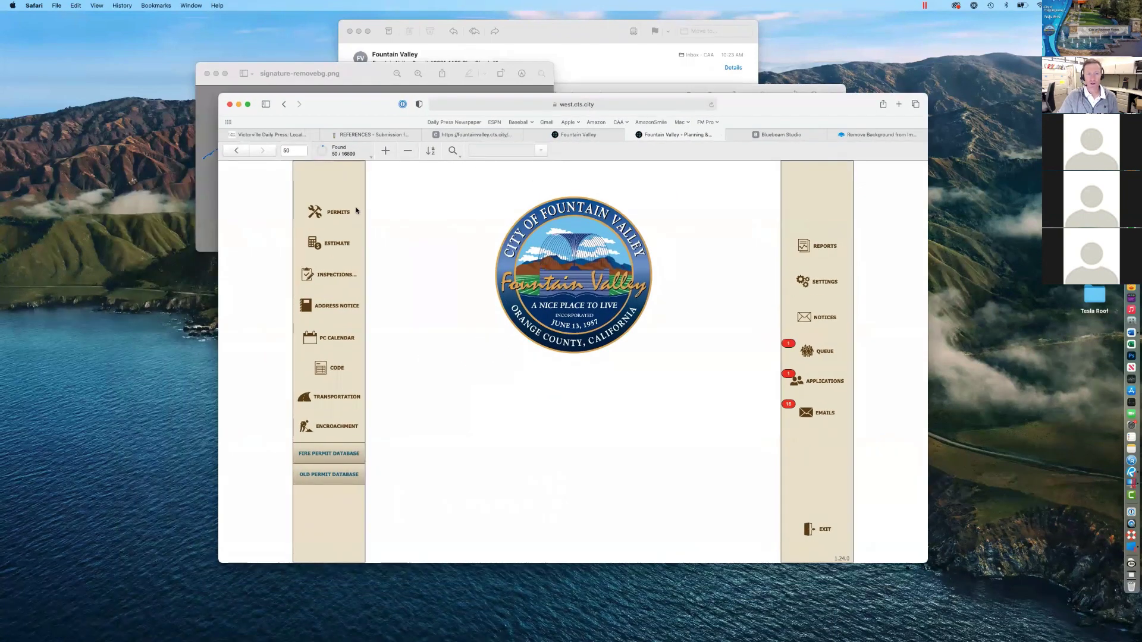
{"action": "left_click", "coordinate": [336, 213]}
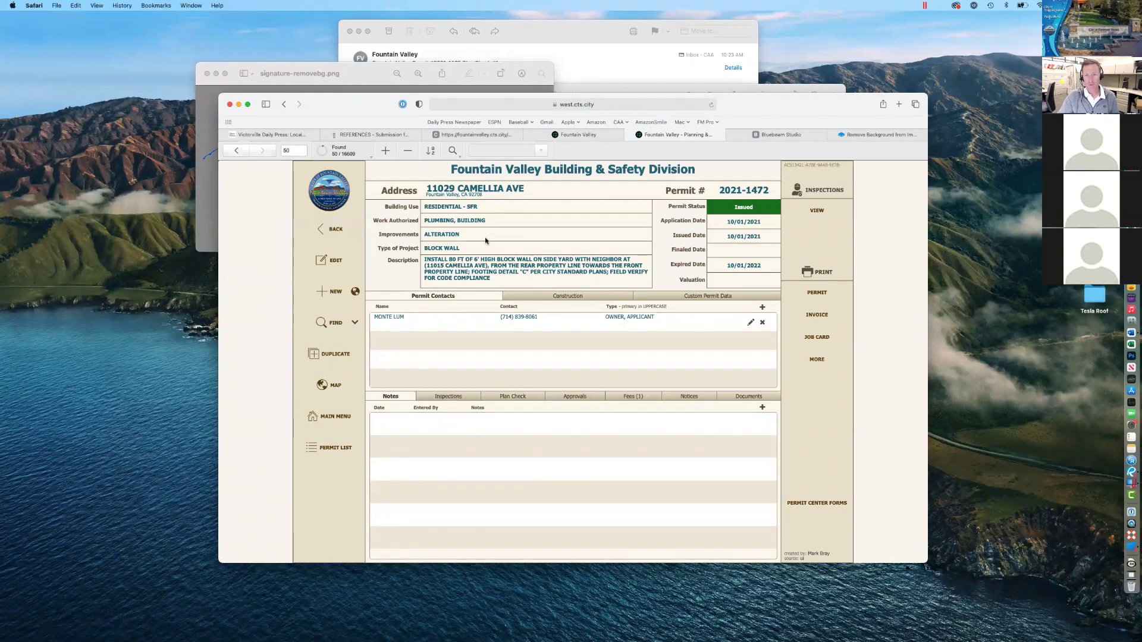
{"action": "left_click", "coordinate": [591, 41]}
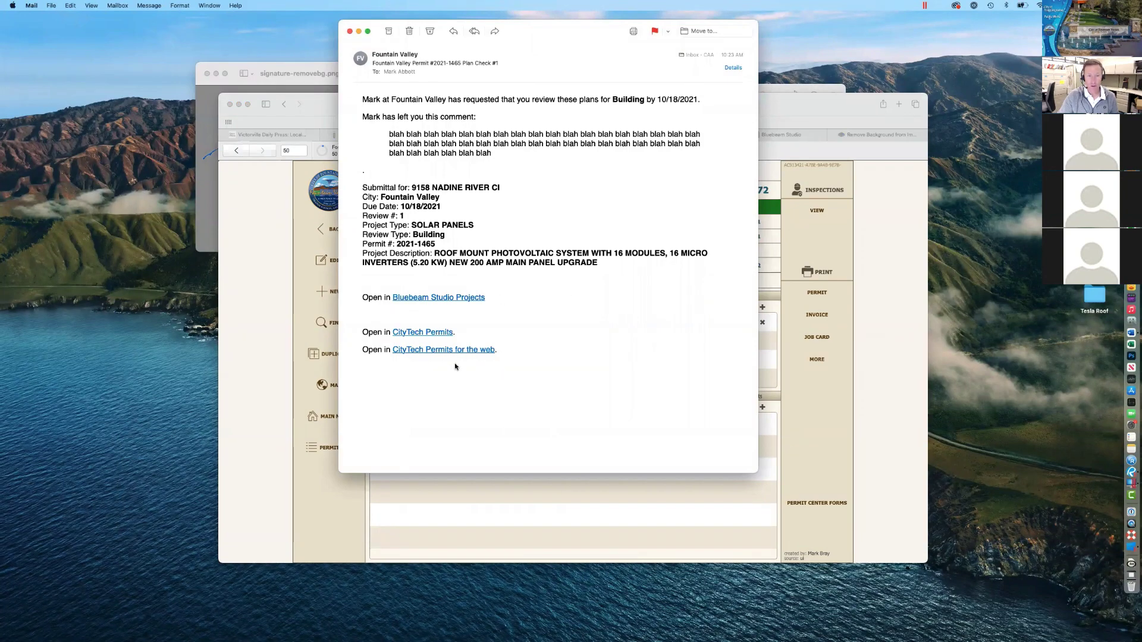
Step: Open permit 2021-1465 from the email's CityTech Permits web link and sign in
{"action": "mouse_move", "coordinate": [425, 355]}
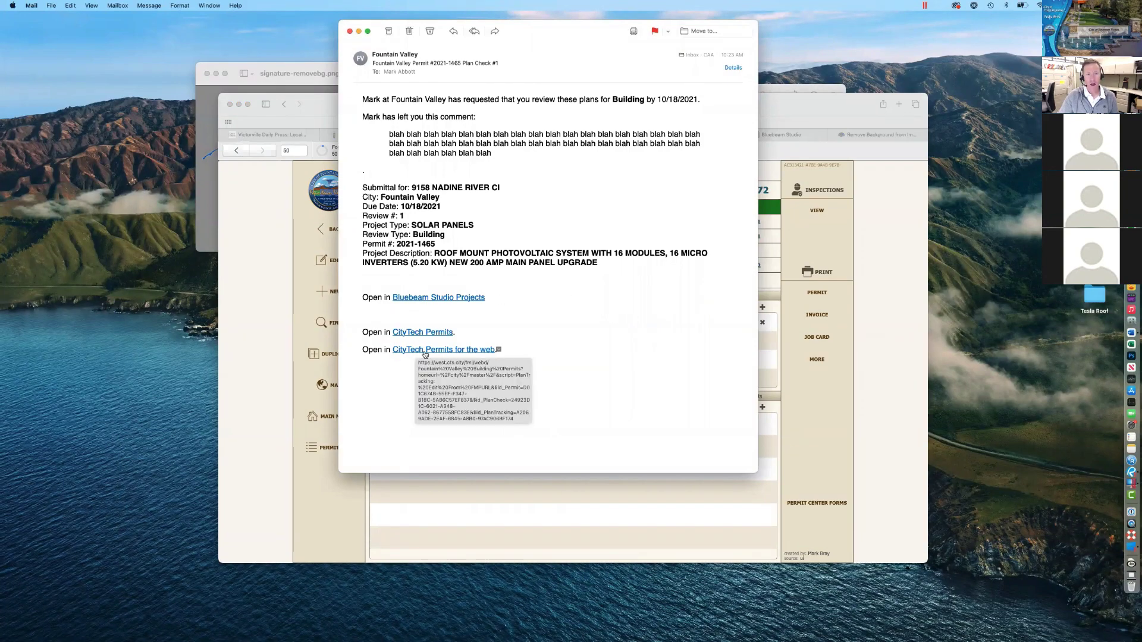
{"action": "left_click", "coordinate": [439, 355]}
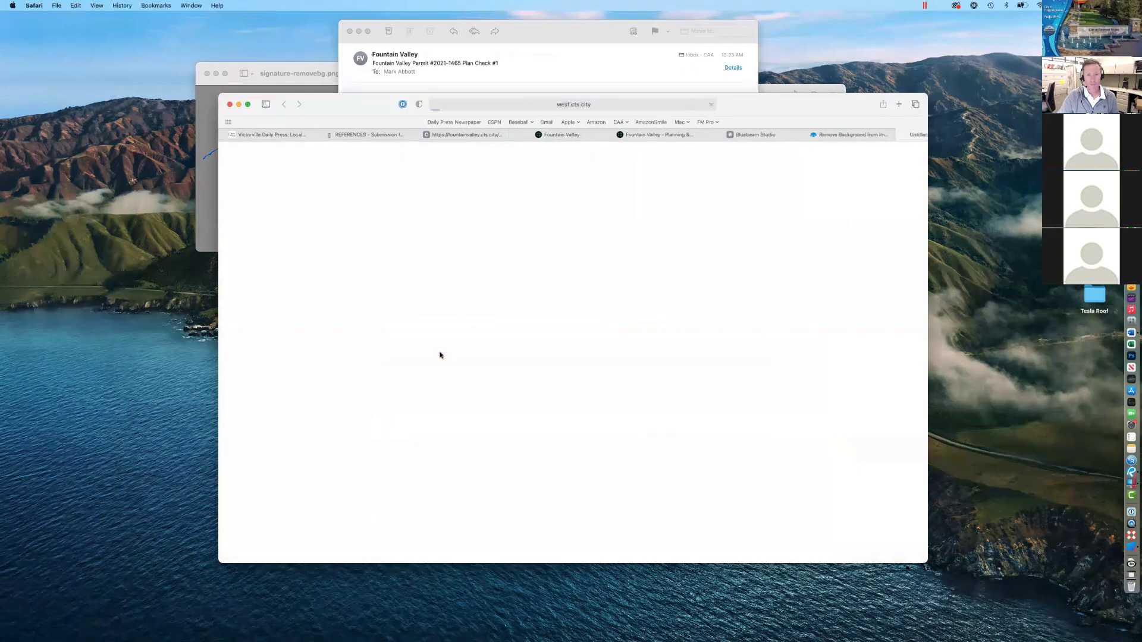
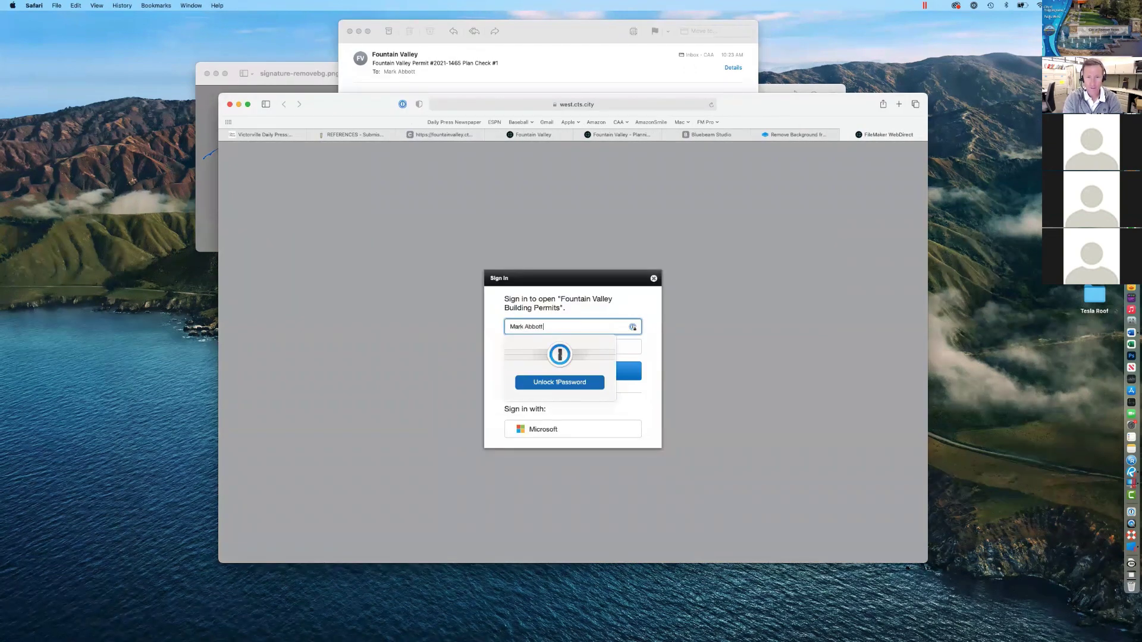
{"action": "key", "text": "Tab"}
{"action": "type", "text": "•••"}
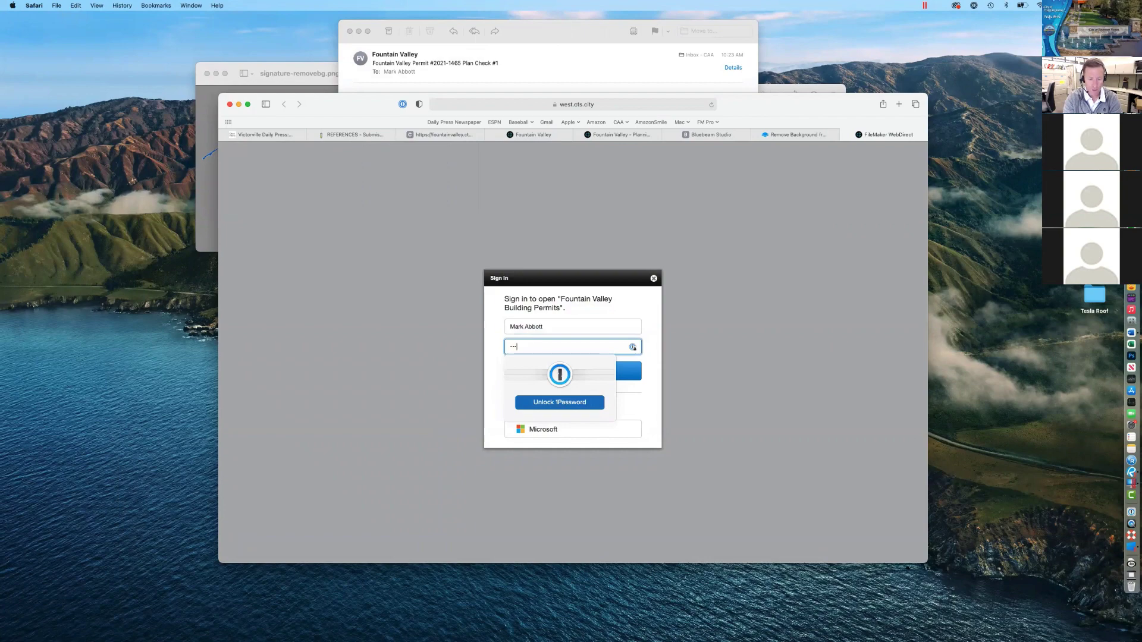
{"action": "key", "text": "Return"}
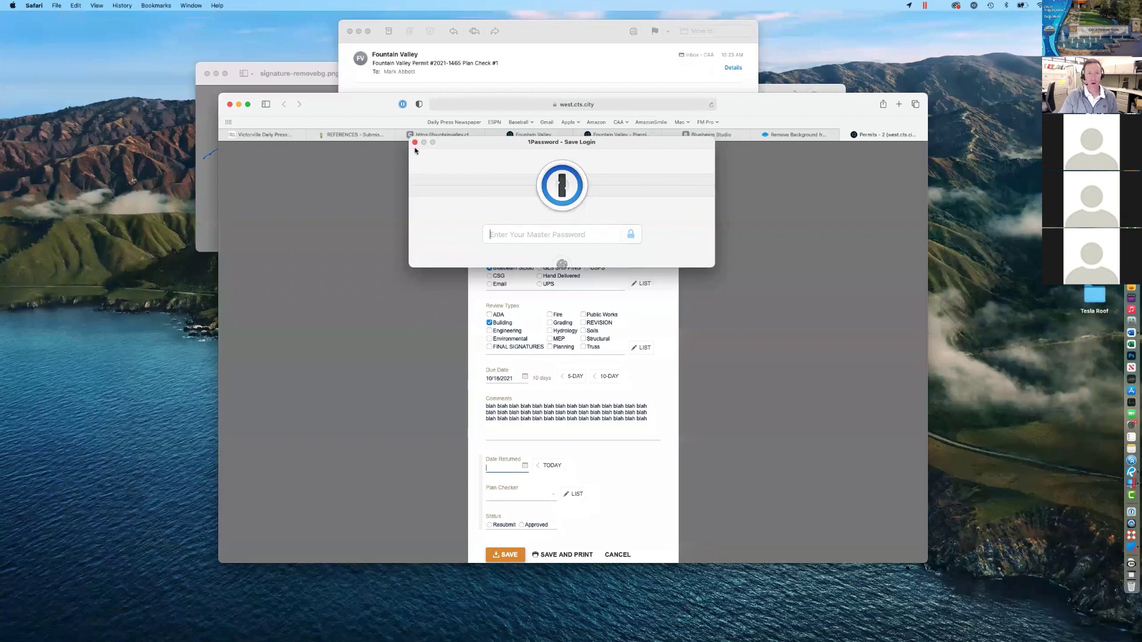
{"action": "left_click", "coordinate": [415, 144]}
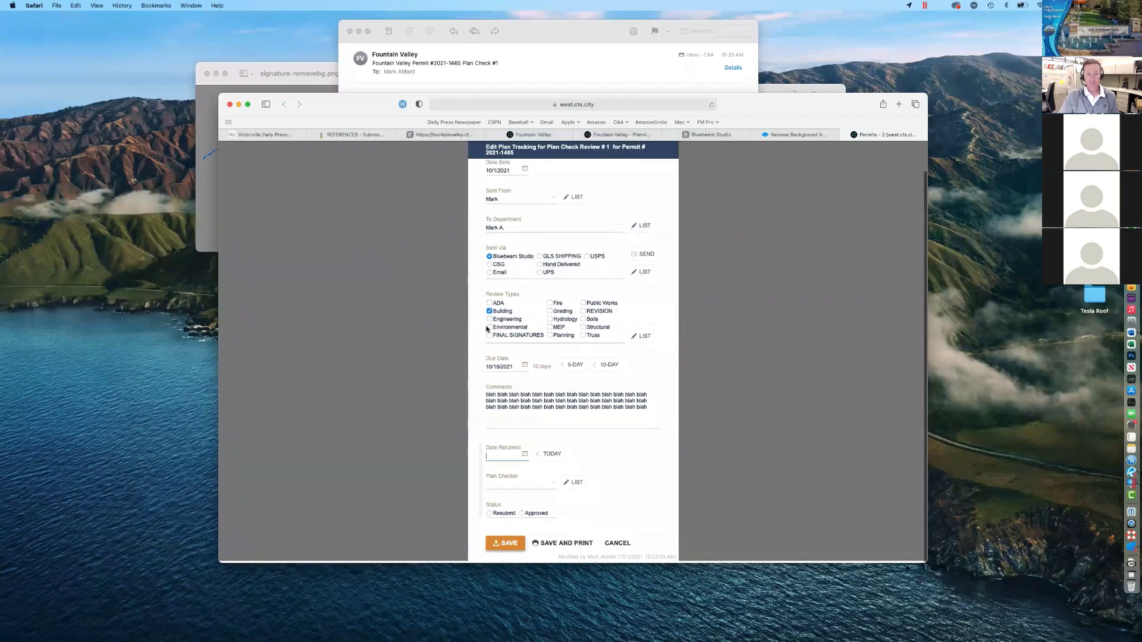
Step: Cancel the plan tracking form, view the Documents tab, and cancel adding a document
{"action": "scroll", "coordinate": [488, 329], "scroll_direction": "down", "scroll_amount": 1}
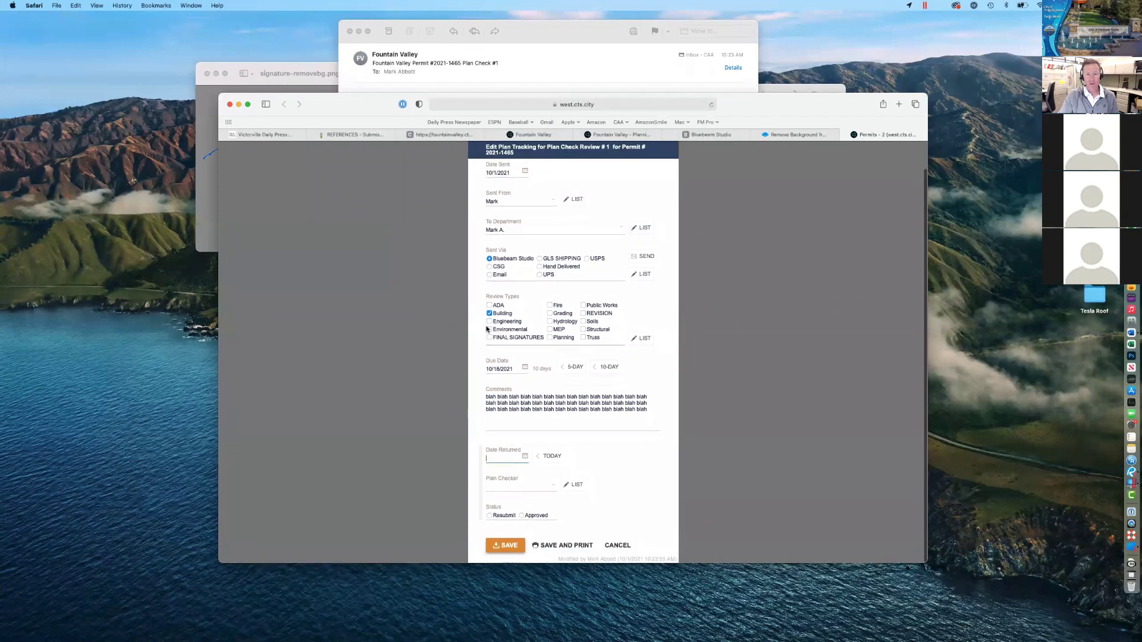
{"action": "left_click", "coordinate": [613, 542]}
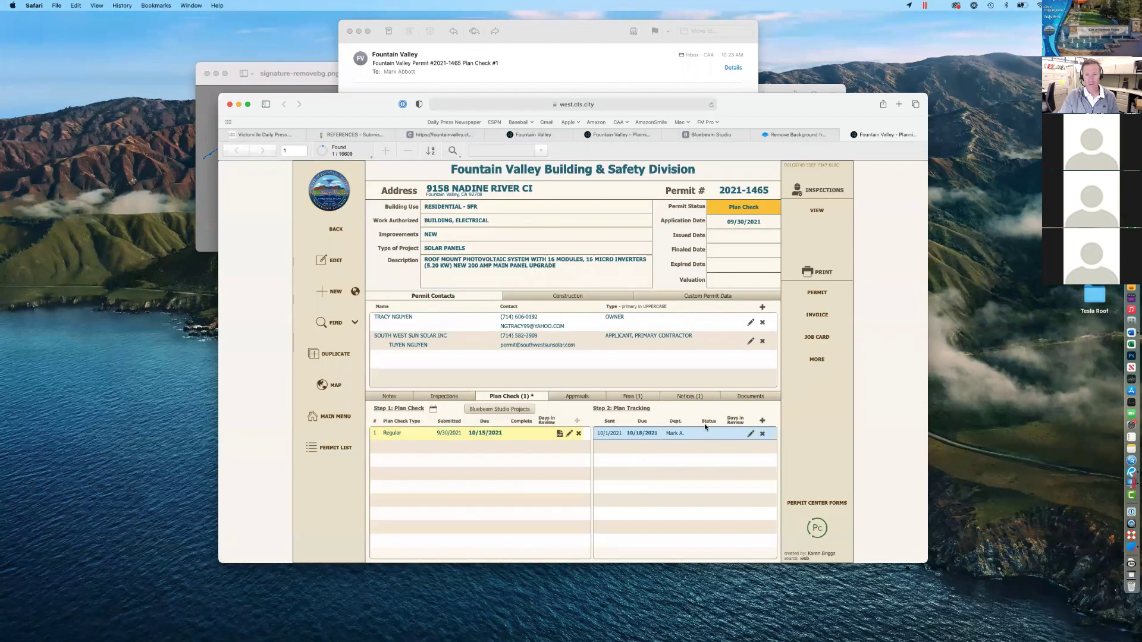
{"action": "left_click", "coordinate": [739, 401]}
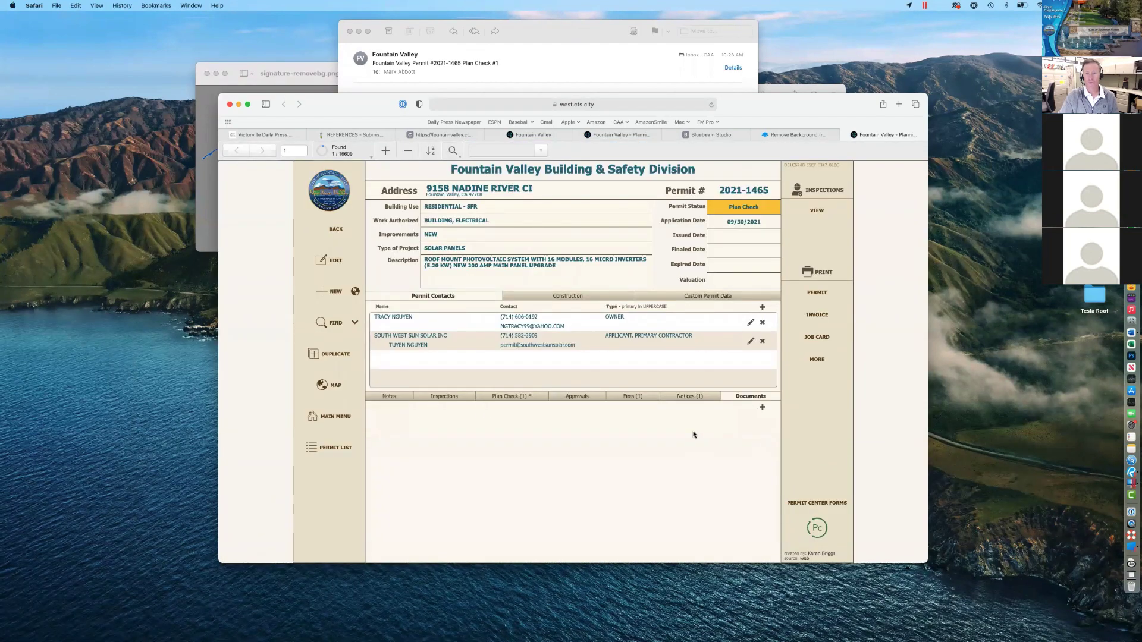
{"action": "left_click", "coordinate": [762, 408]}
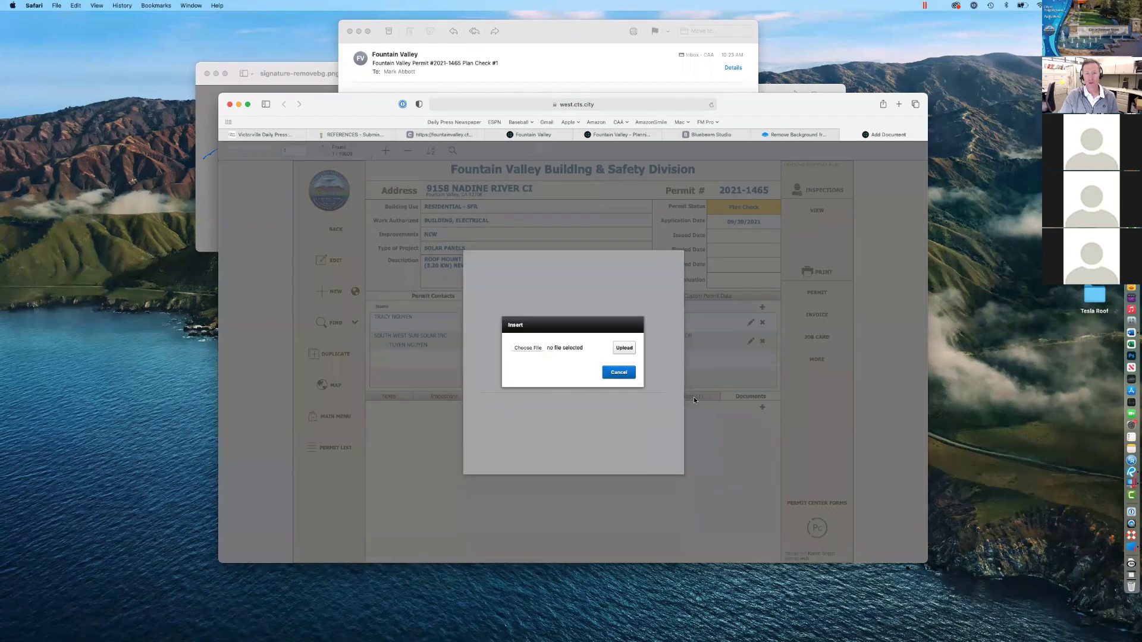
{"action": "left_click", "coordinate": [618, 372]}
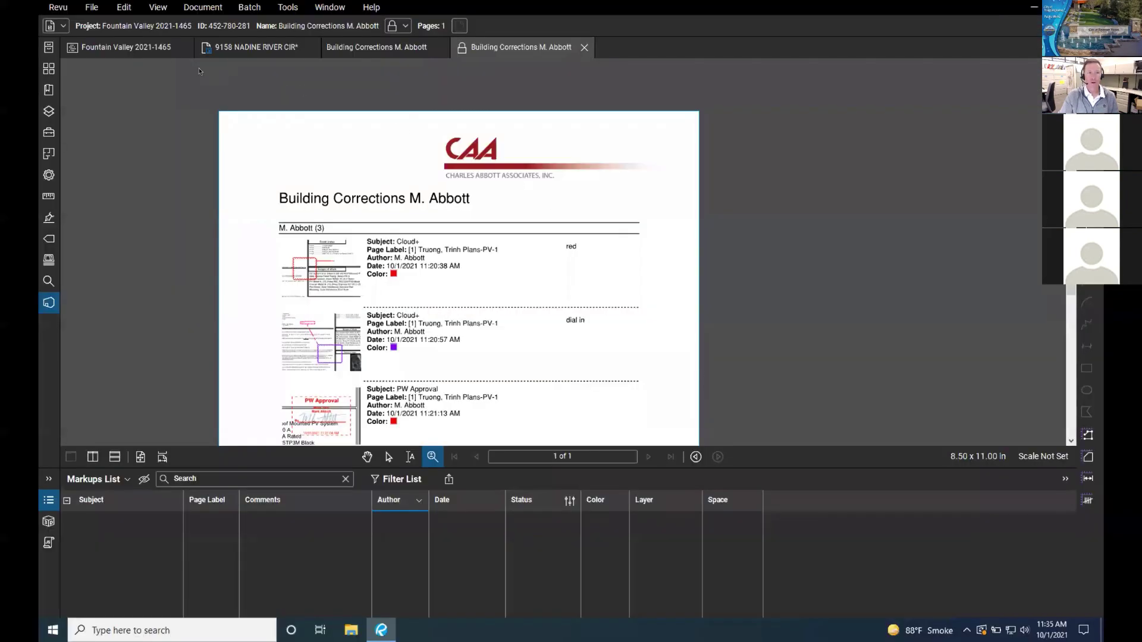
Step: Switch to the Fountain Valley 2021-1465 project, now listing six PDFs in Plan Check 1
{"action": "left_click", "coordinate": [141, 49]}
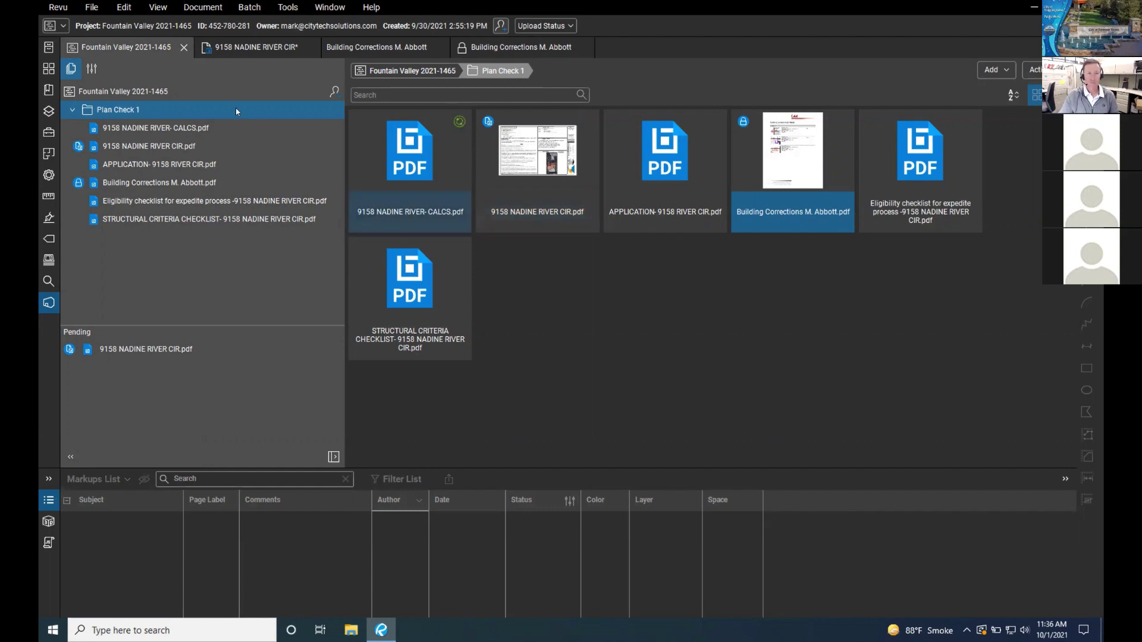
{"action": "left_click", "coordinate": [263, 52]}
{"action": "left_click", "coordinate": [206, 51]}
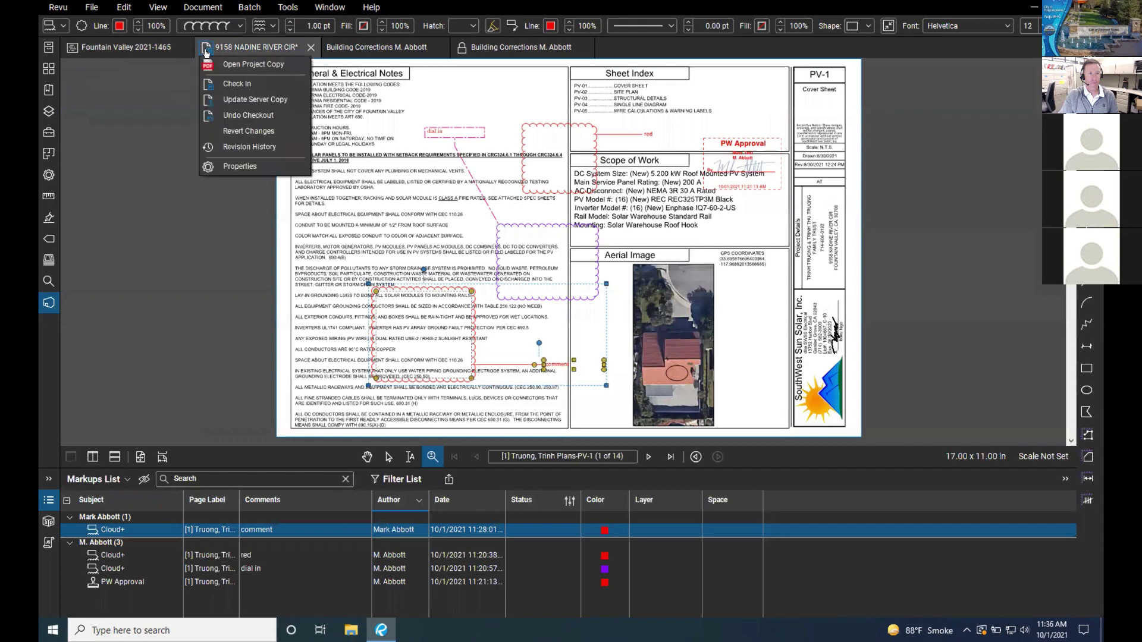
{"action": "left_click", "coordinate": [248, 115]}
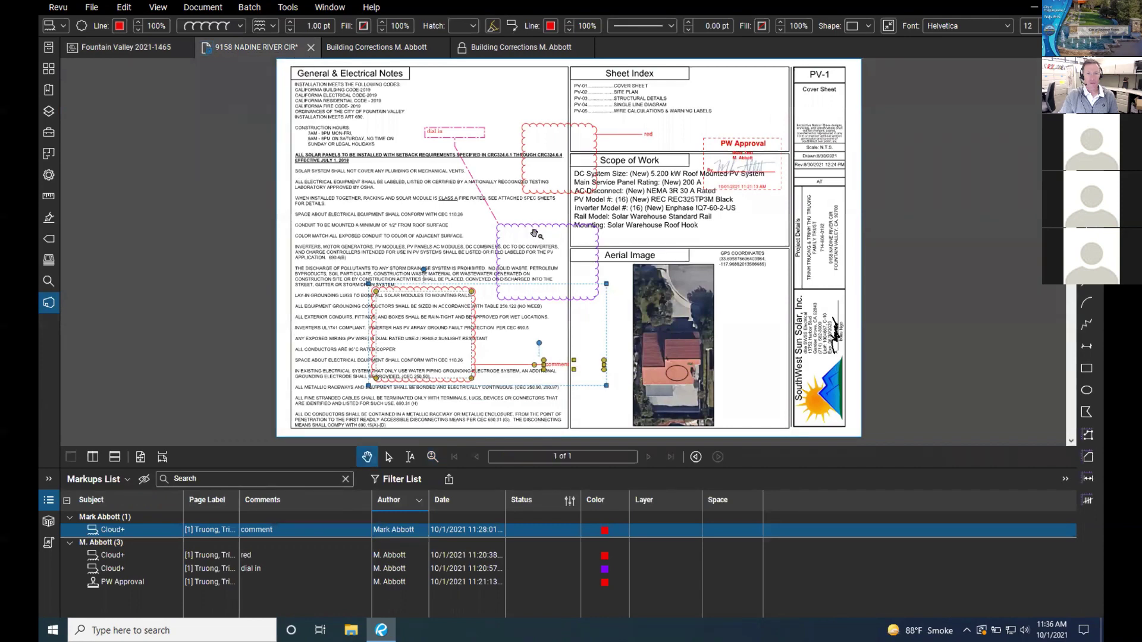
{"action": "left_click", "coordinate": [132, 50]}
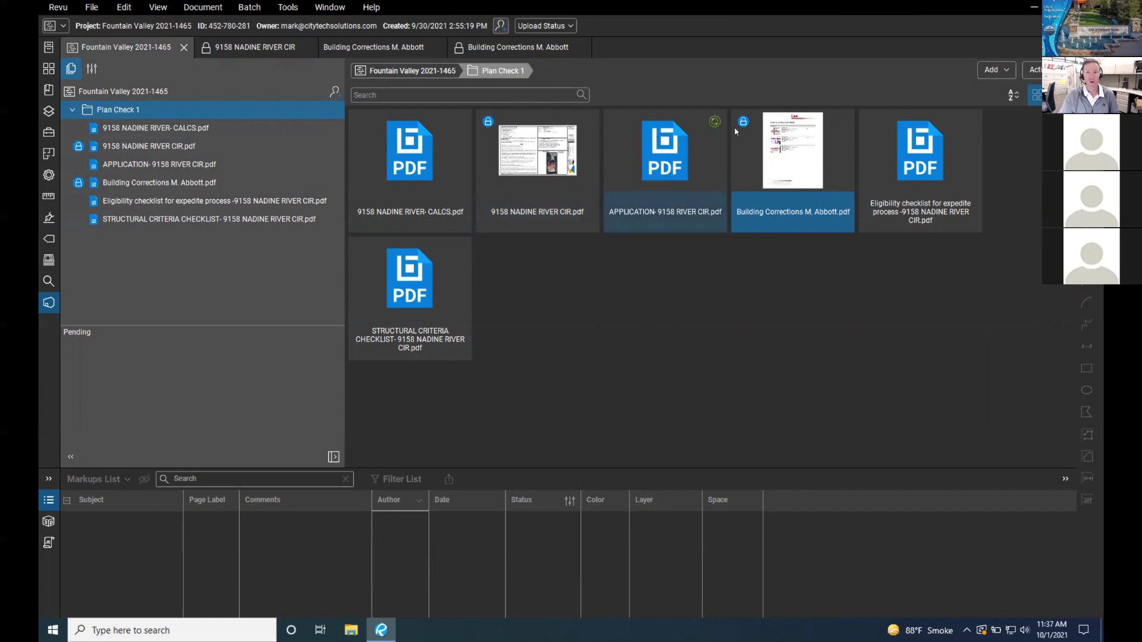
{"action": "key", "text": "ctrl+Left"}
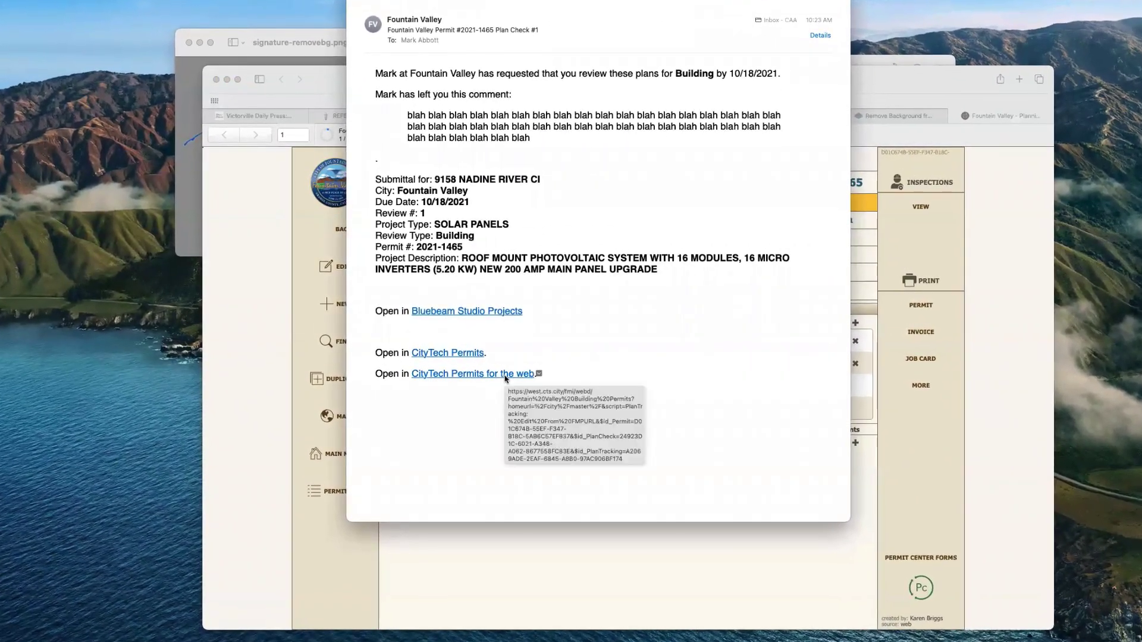
Step: Open the permit from the email link and sign in with the plan checker's credentials
{"action": "left_click", "coordinate": [505, 379]}
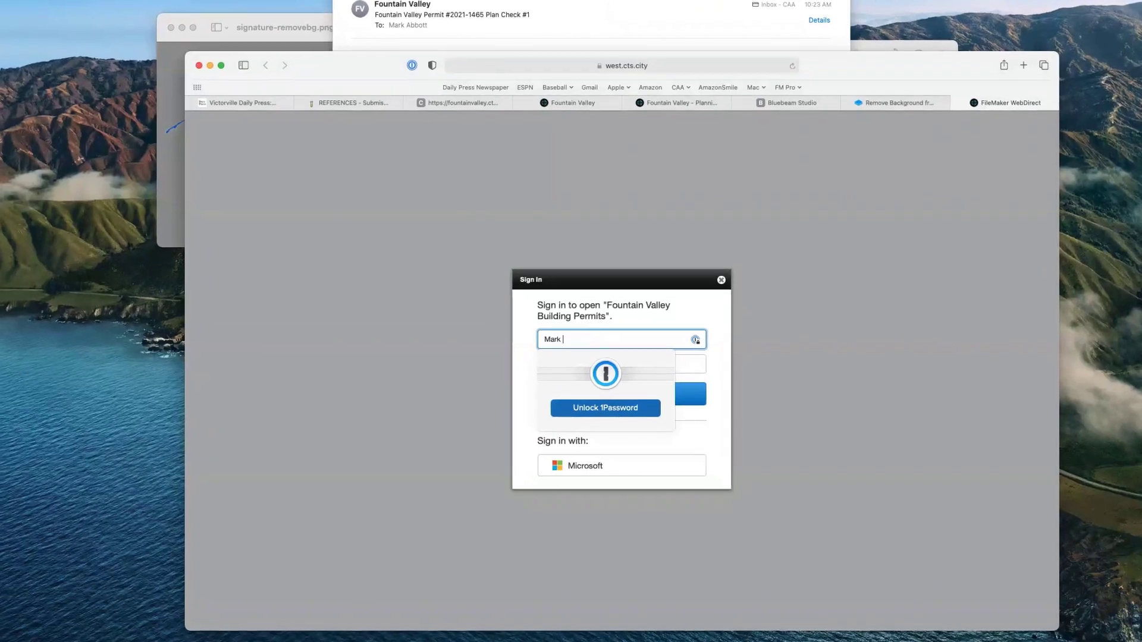
{"action": "key", "text": "Tab"}
{"action": "type", "text": "********"}
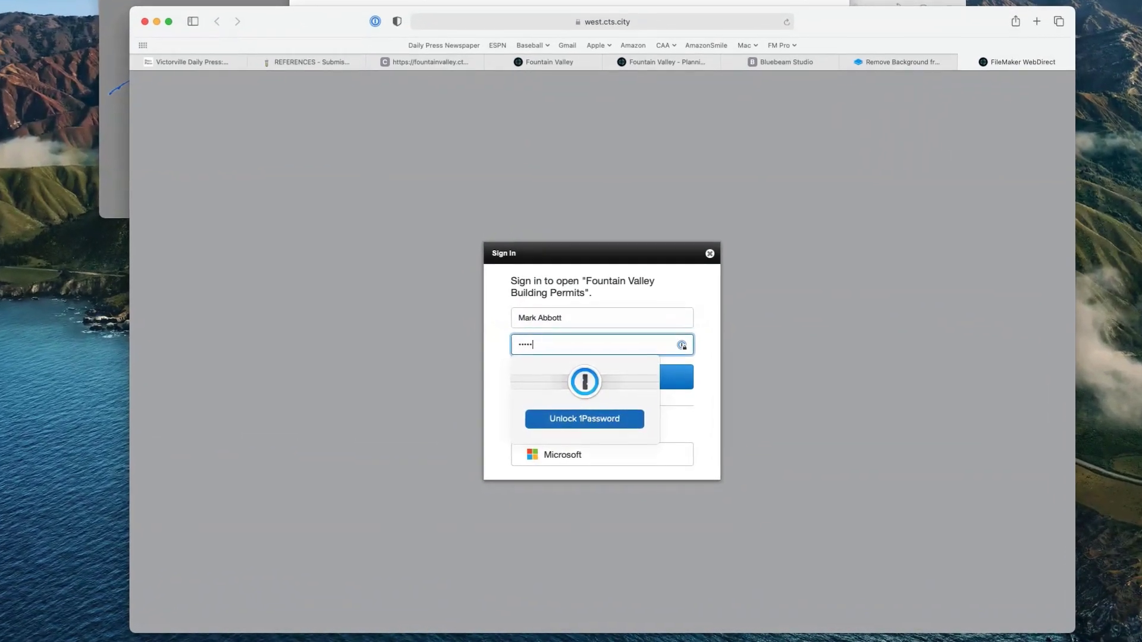
{"action": "key", "text": "Return"}
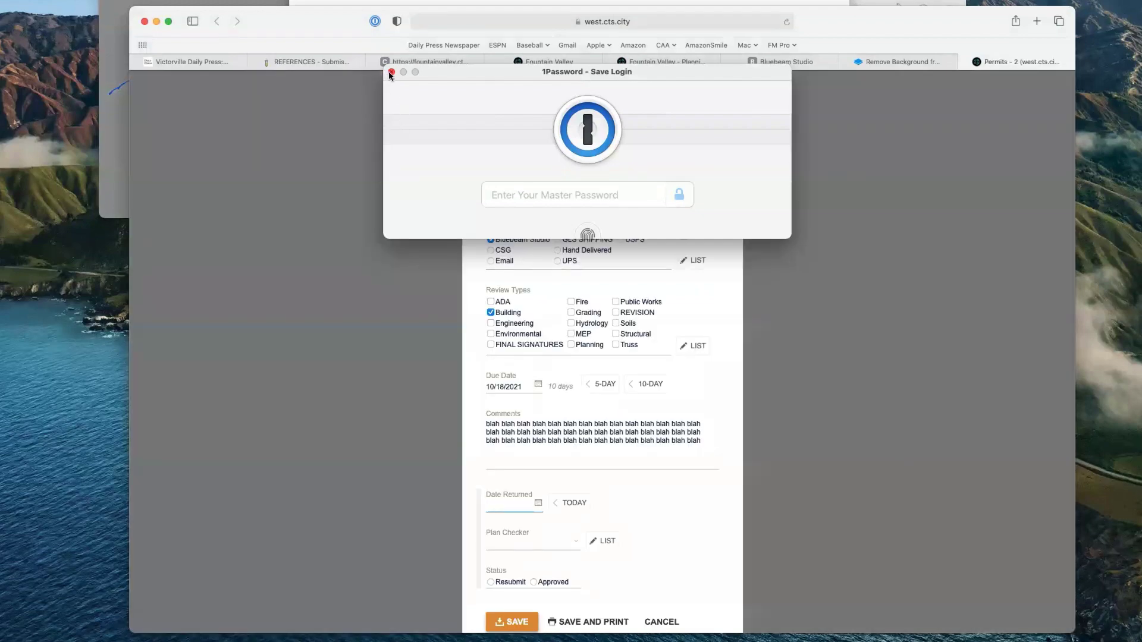
{"action": "left_click", "coordinate": [391, 72]}
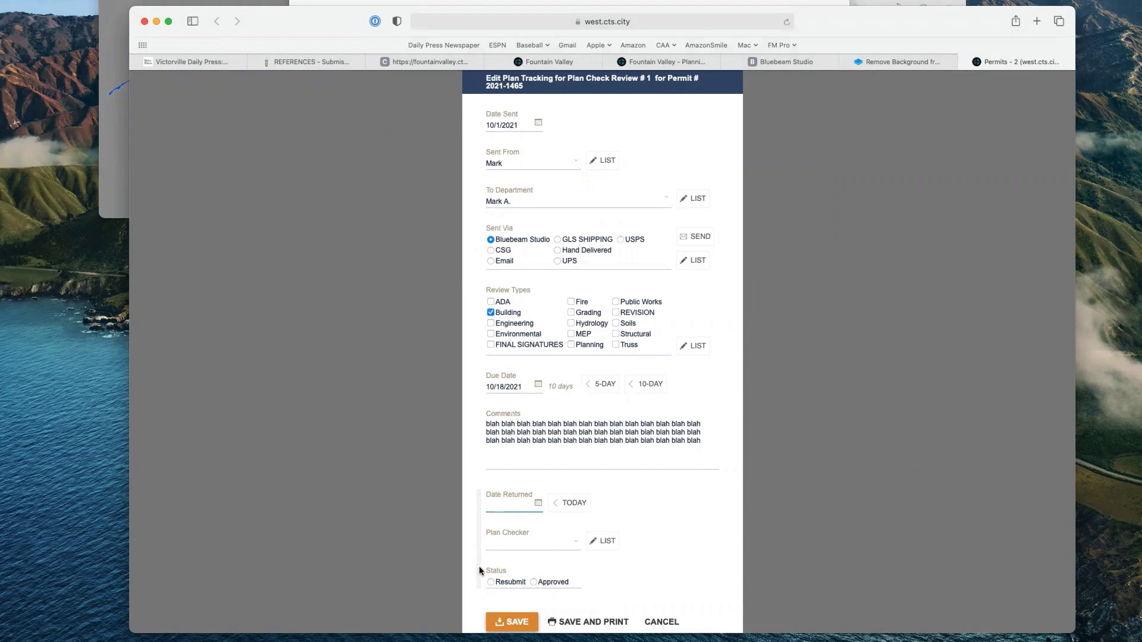
Step: Set Date Returned to today, assign the plan checker, mark Resubmit, and save the entry
{"action": "left_click", "coordinate": [574, 506]}
{"action": "left_click", "coordinate": [537, 505]}
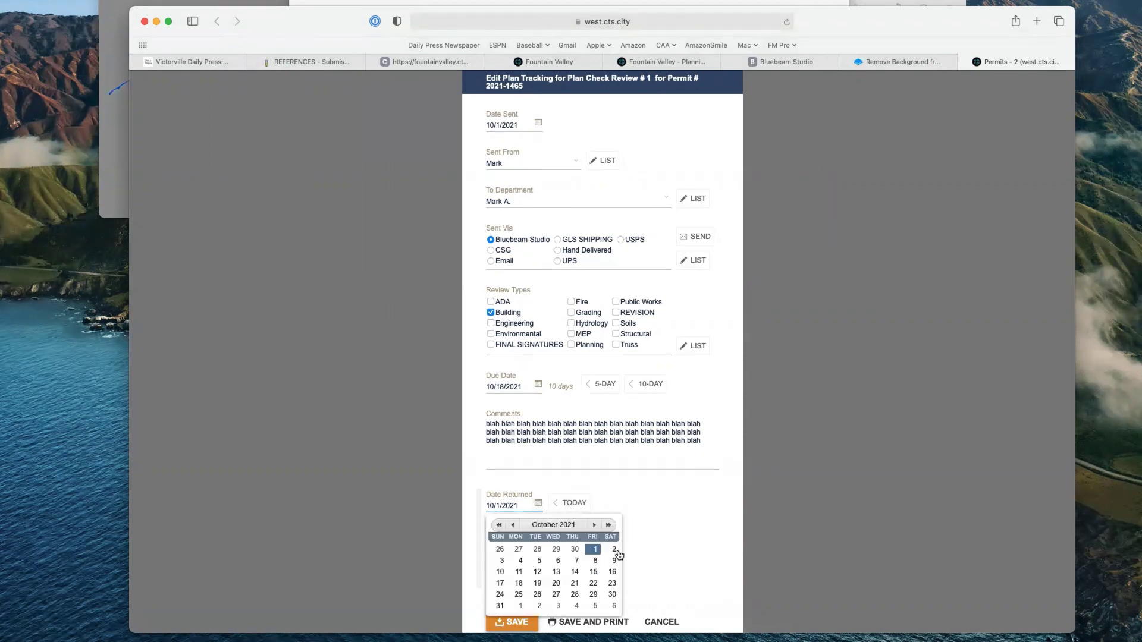
{"action": "left_click", "coordinate": [660, 535]}
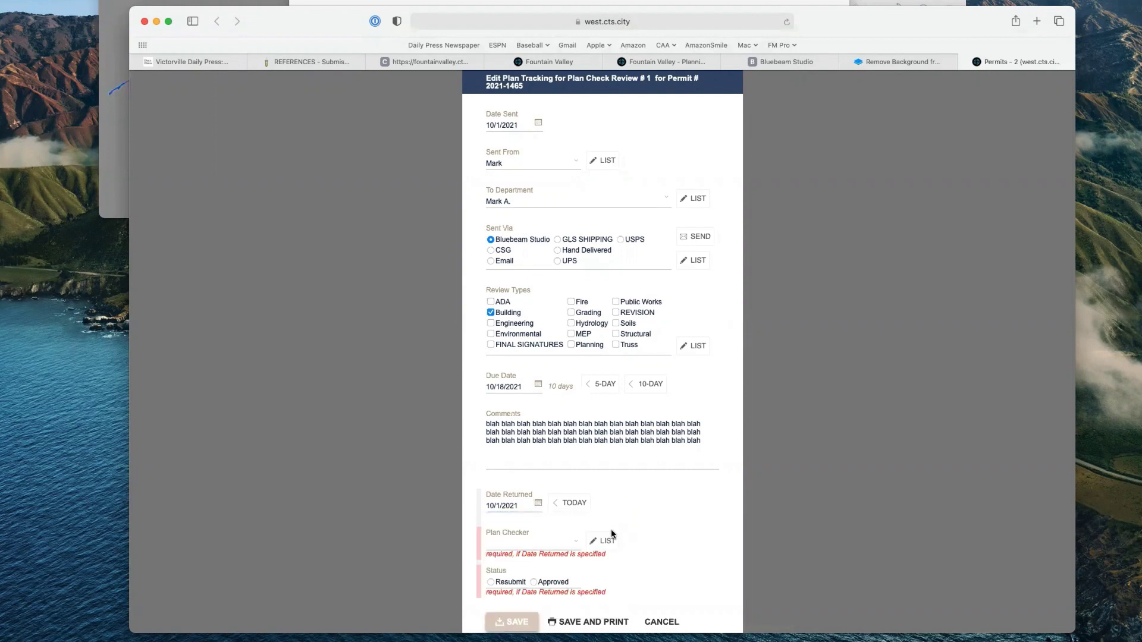
{"action": "left_click", "coordinate": [576, 546]}
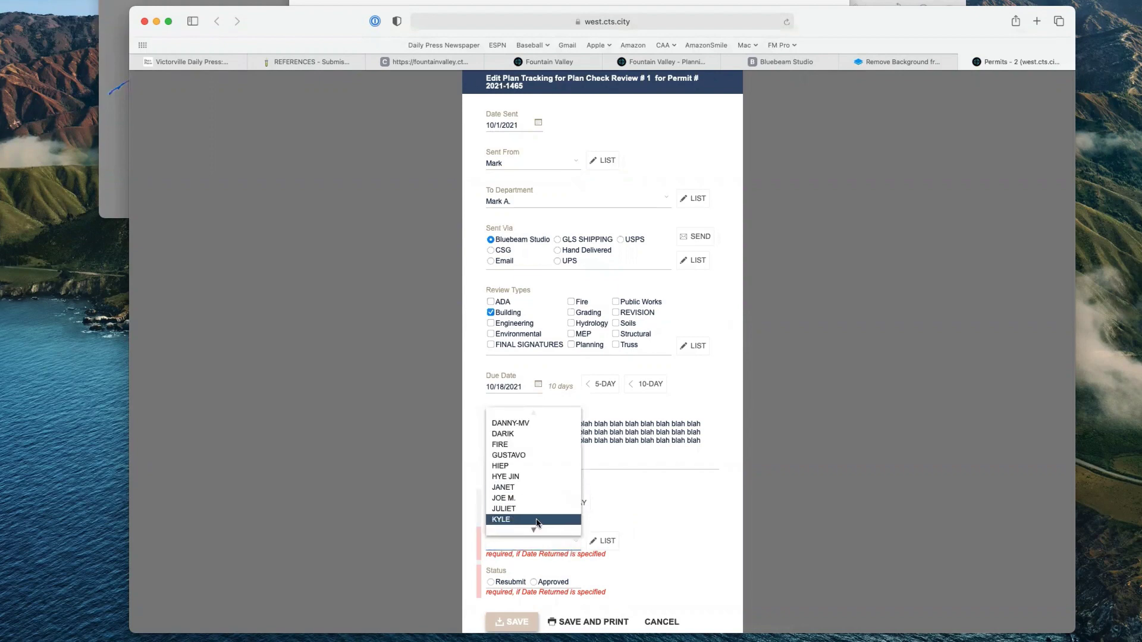
{"action": "mouse_move", "coordinate": [535, 531]}
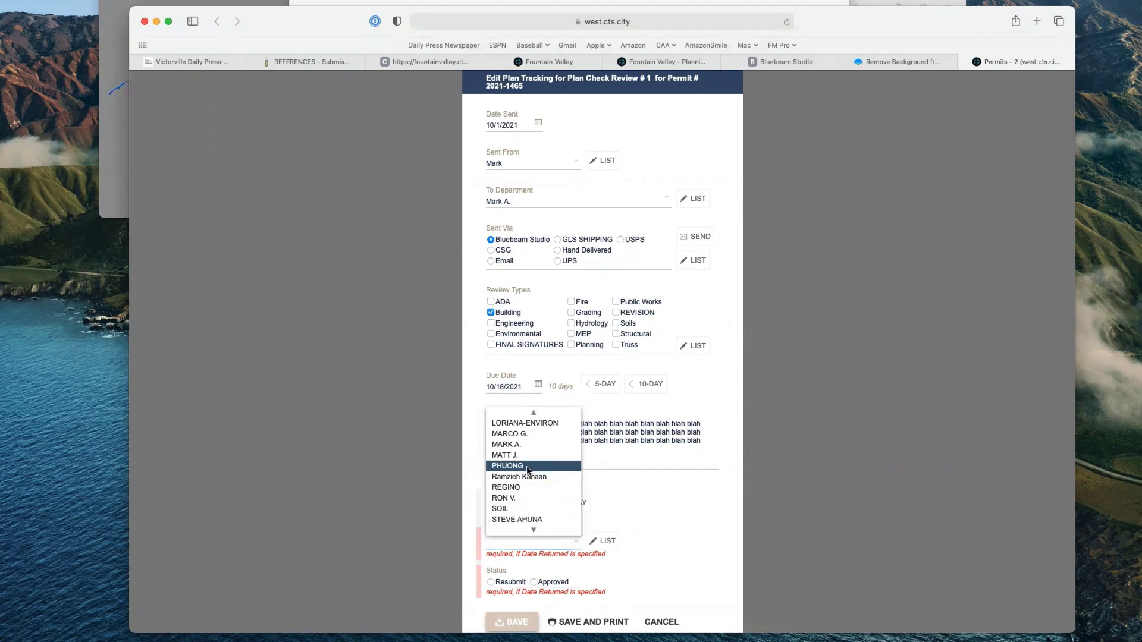
{"action": "left_click", "coordinate": [523, 445]}
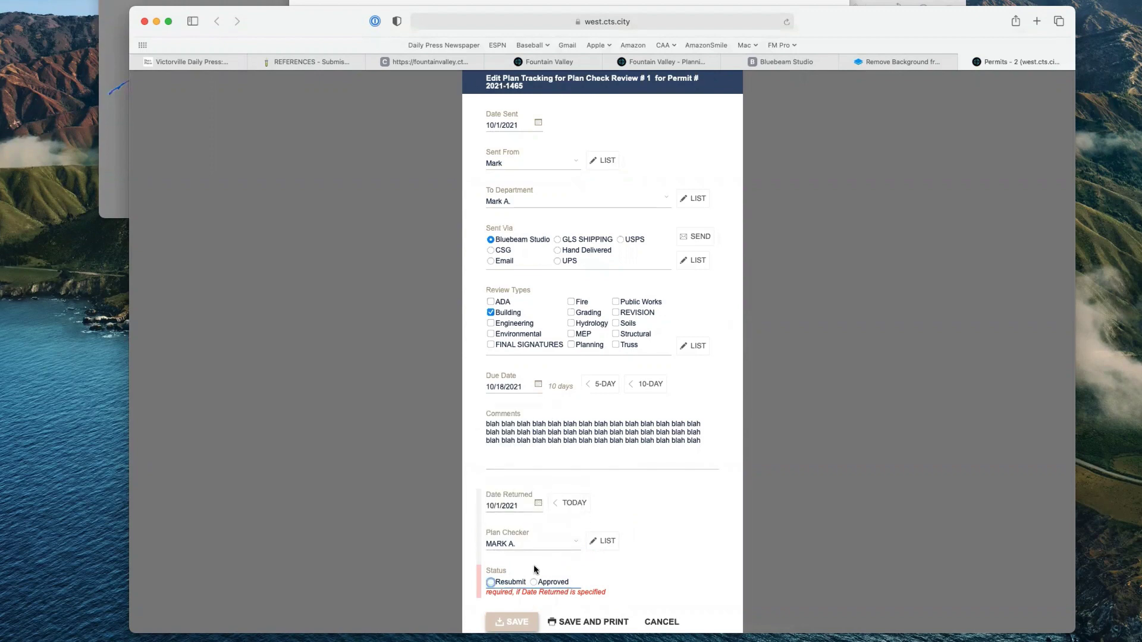
{"action": "left_click", "coordinate": [512, 581]}
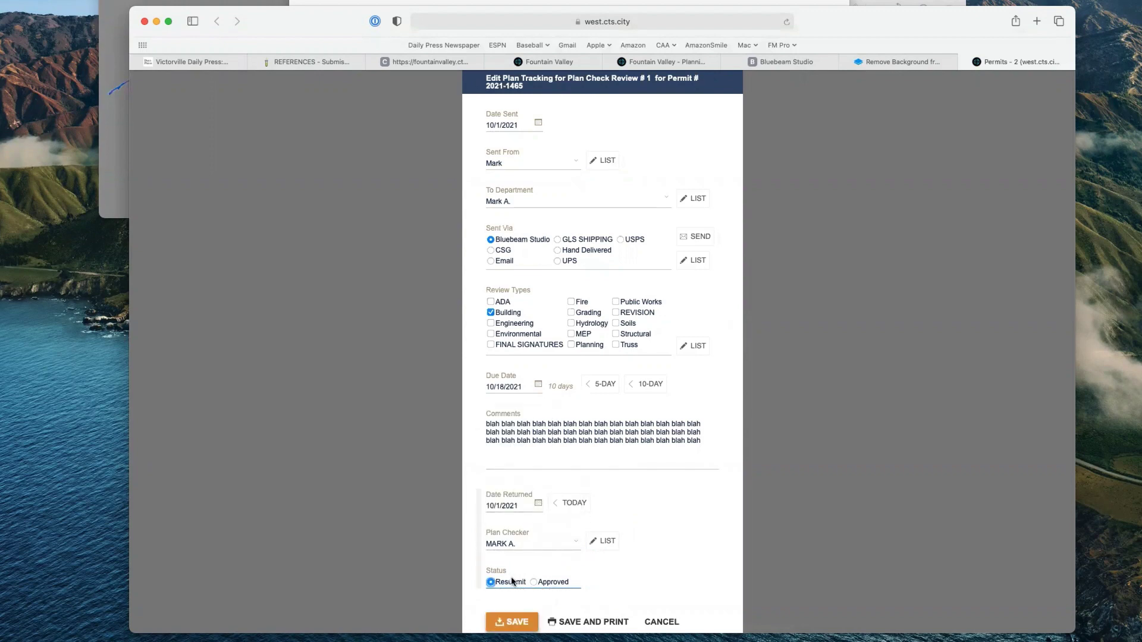
{"action": "left_click", "coordinate": [515, 622]}
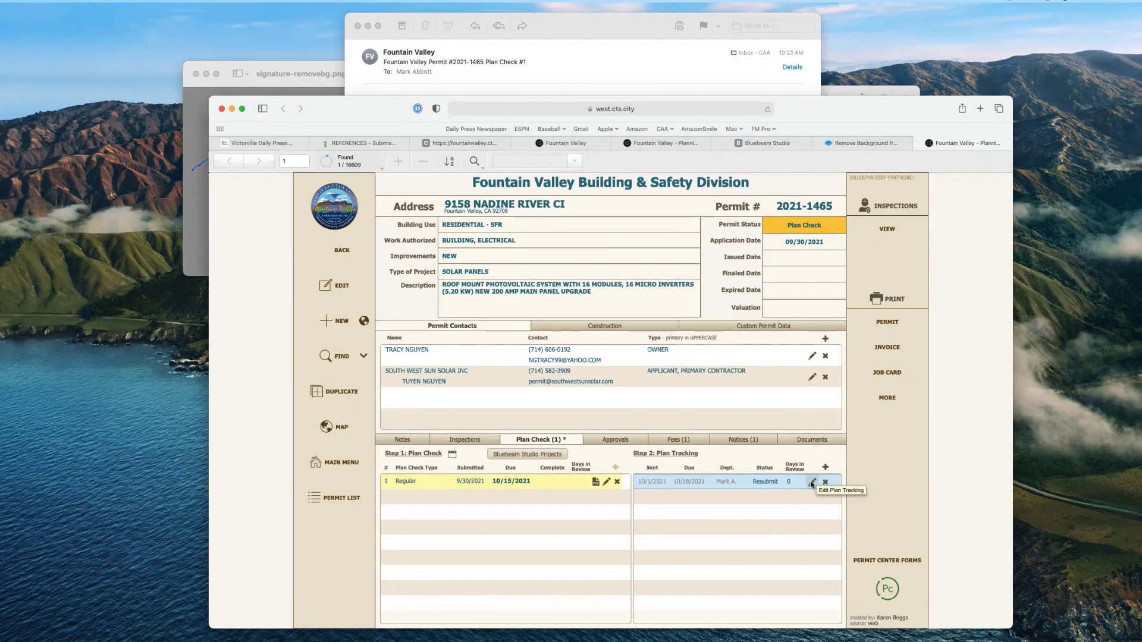
Step: Read the permit number from the email and search CityTech for permit 2021-1456
{"action": "left_click_drag", "start_coordinate": [619, 33], "coordinate": [626, 45]}
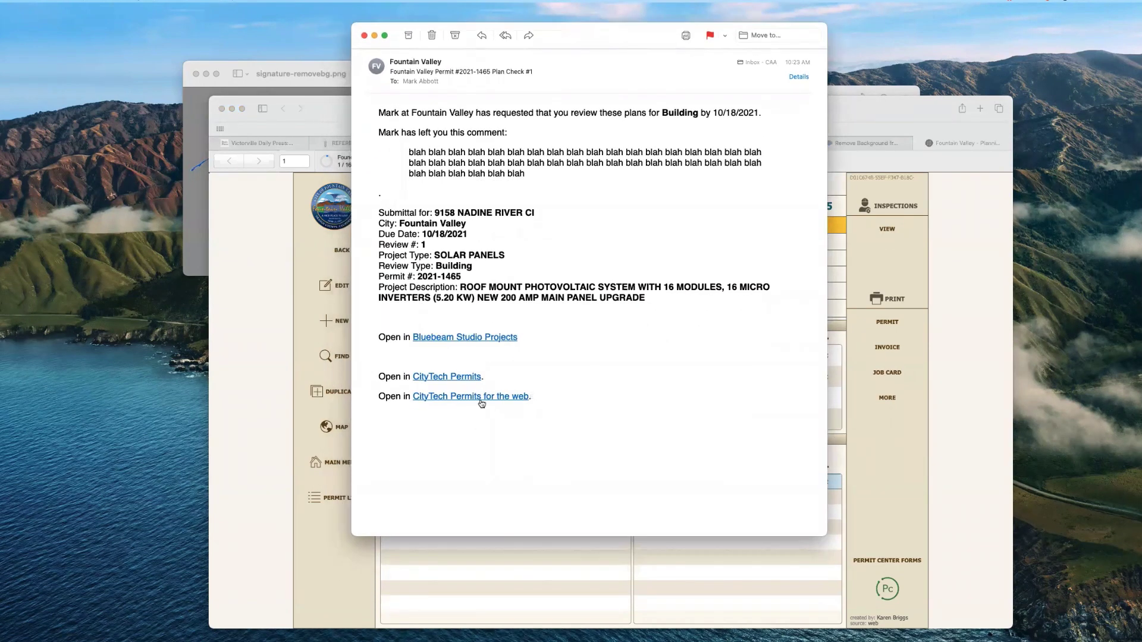
{"action": "mouse_move", "coordinate": [482, 401]}
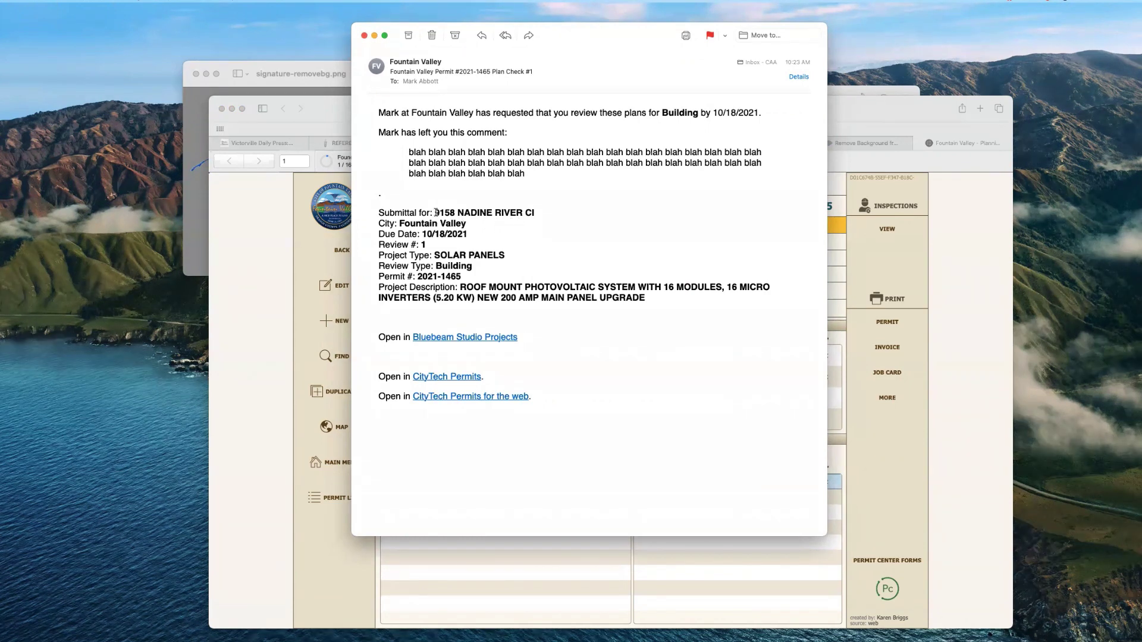
{"action": "left_click_drag", "start_coordinate": [436, 212], "coordinate": [478, 210]}
{"action": "left_click_drag", "start_coordinate": [463, 276], "coordinate": [435, 275]}
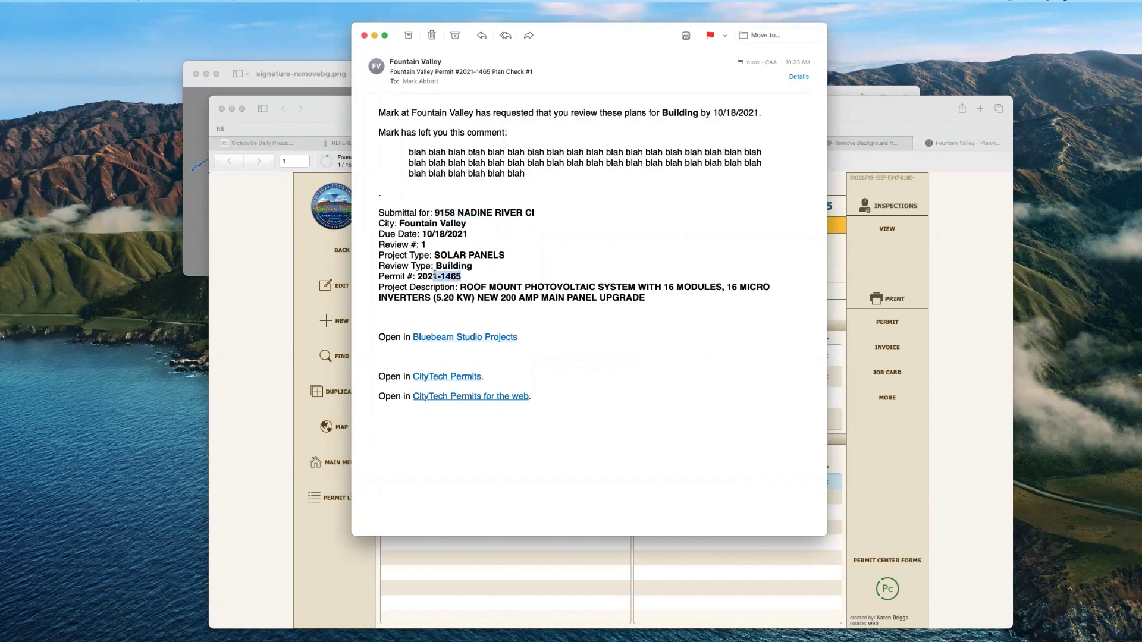
{"action": "left_click", "coordinate": [284, 290]}
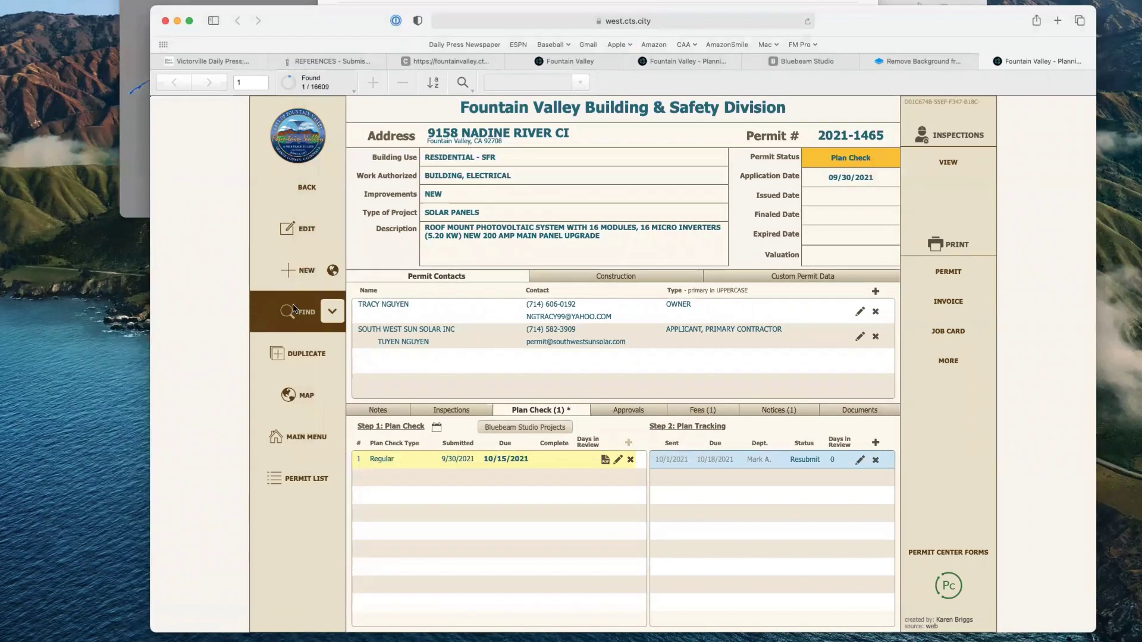
{"action": "left_click", "coordinate": [293, 308]}
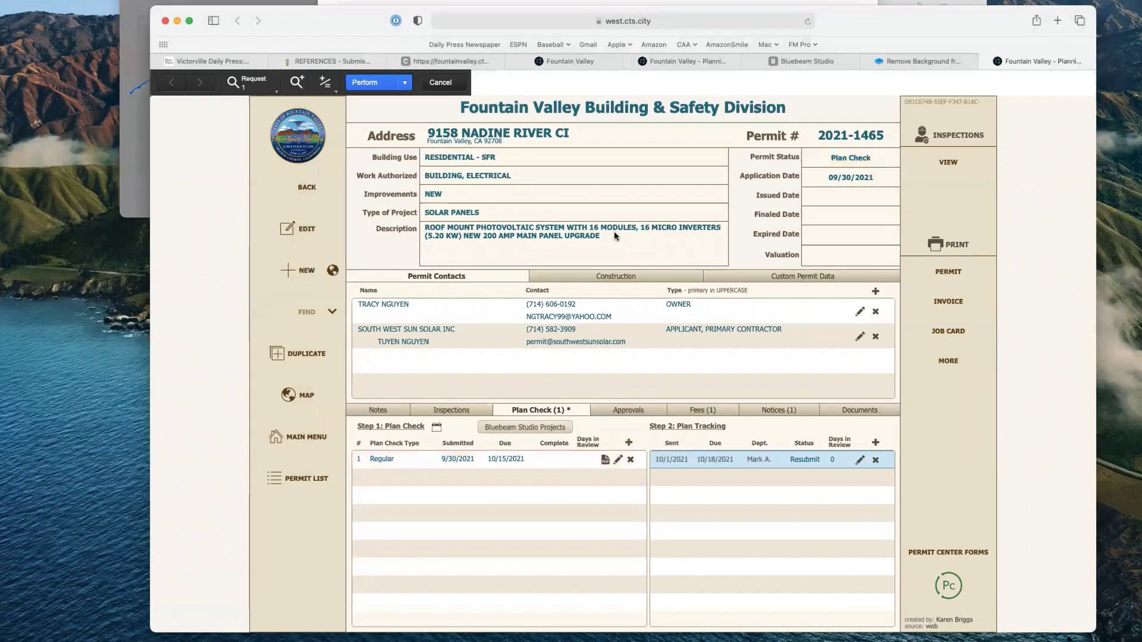
{"action": "left_click", "coordinate": [850, 144]}
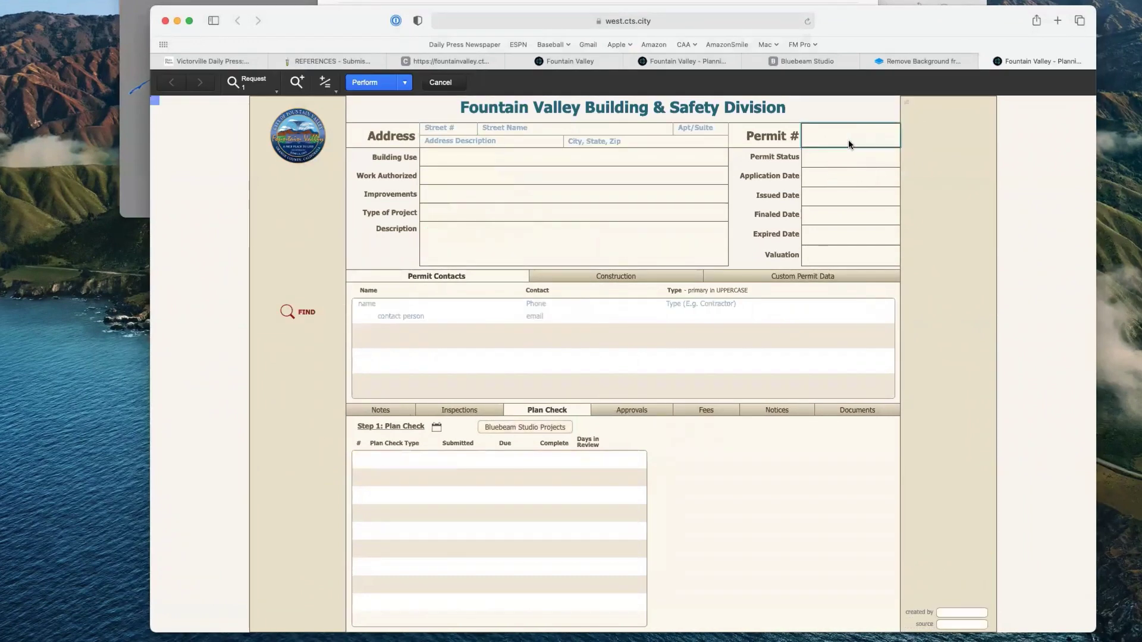
{"action": "type", "text": "2021-1456"}
{"action": "key", "text": "Return"}
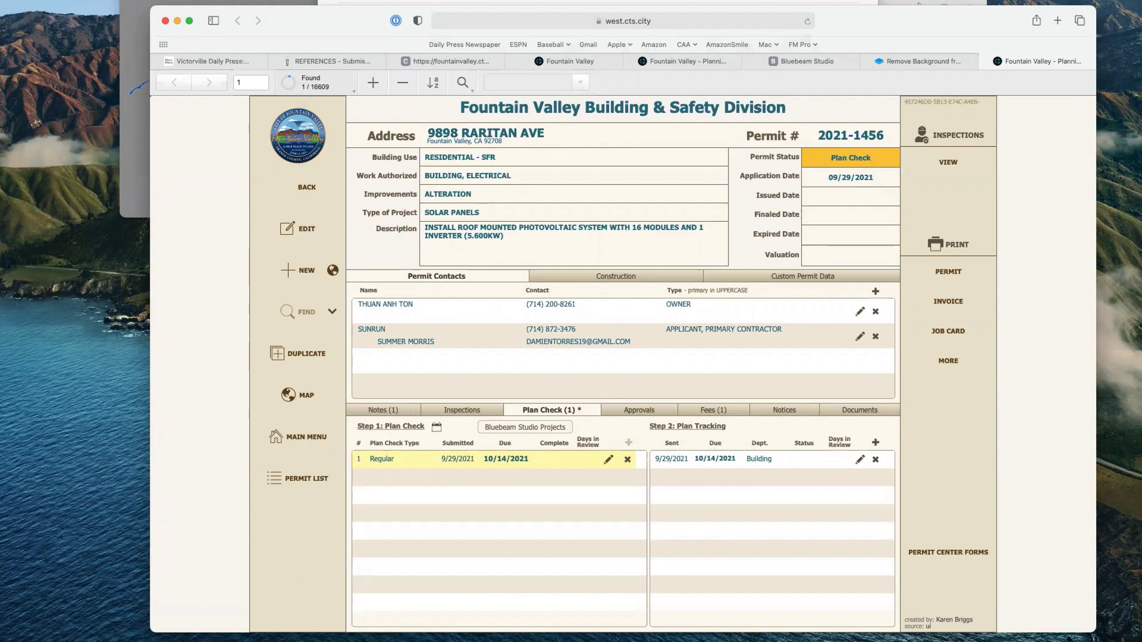
Step: Recheck the email and search again for the correct permit 2021-1465
{"action": "key", "text": "super+Tab"}
{"action": "left_click", "coordinate": [1023, 190]}
{"action": "left_click", "coordinate": [340, 296]}
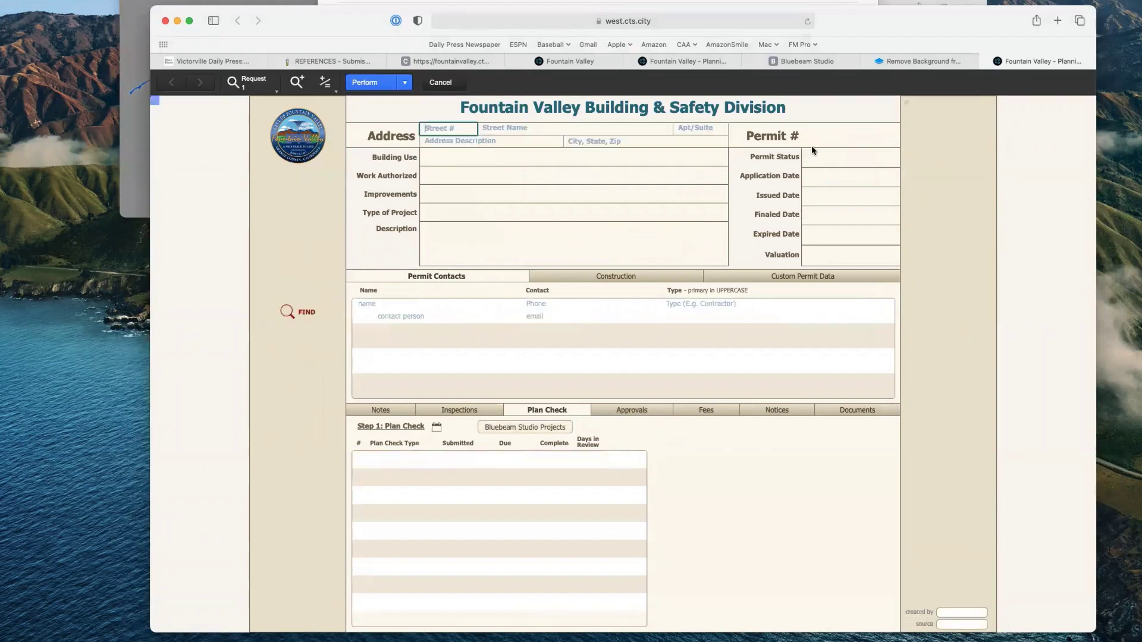
{"action": "type", "text": "2021-"}
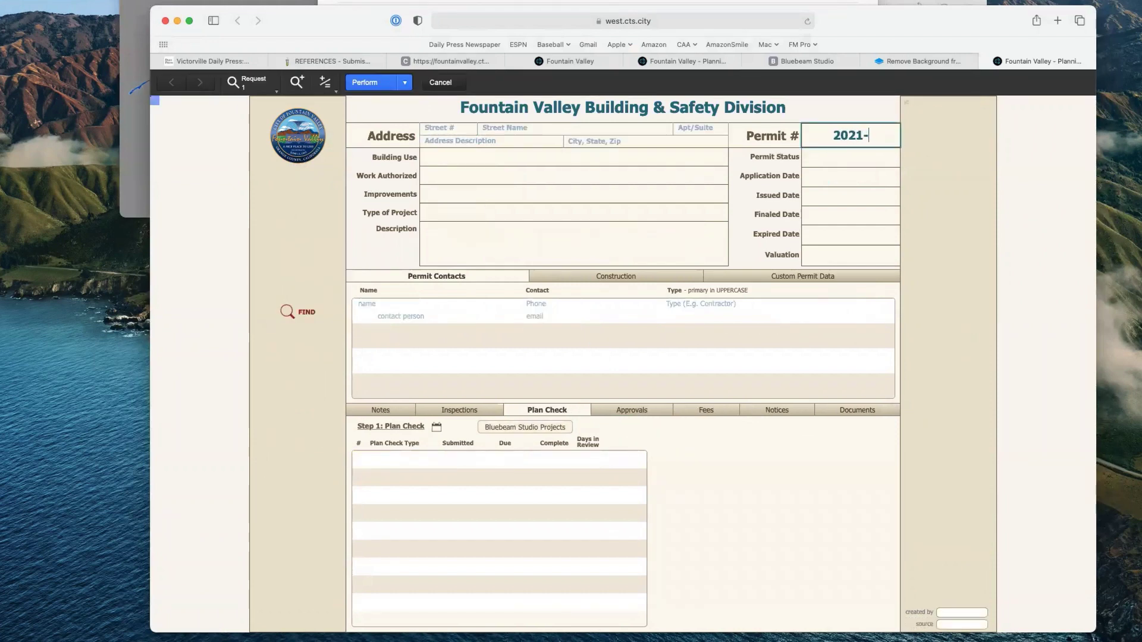
{"action": "type", "text": "1465"}
{"action": "key", "text": "Return"}
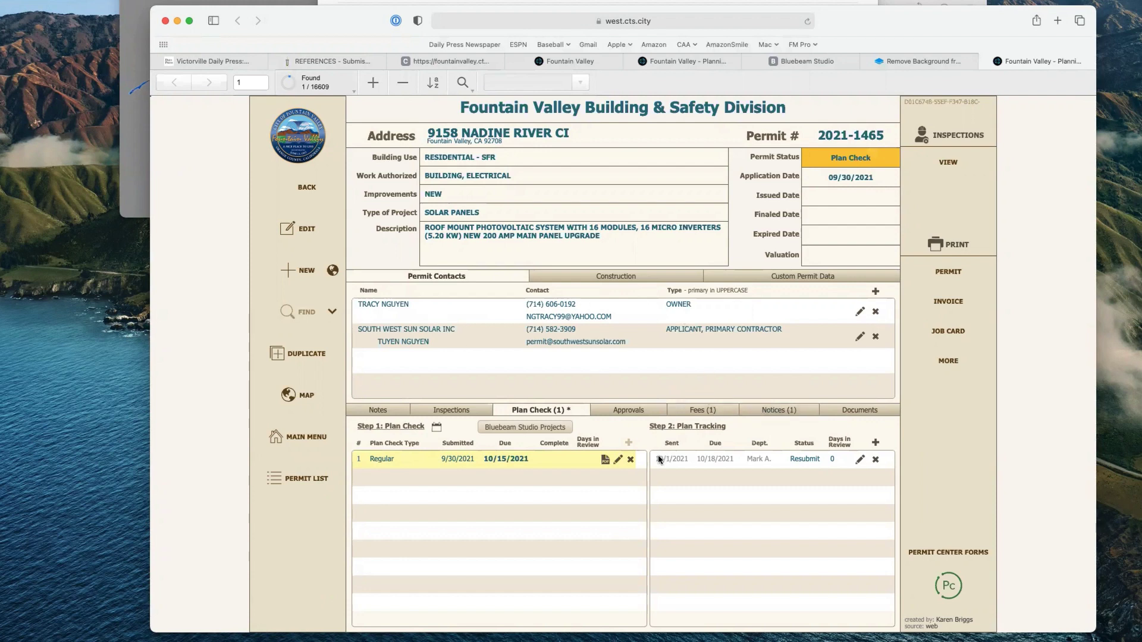
{"action": "key", "text": "super+Tab"}
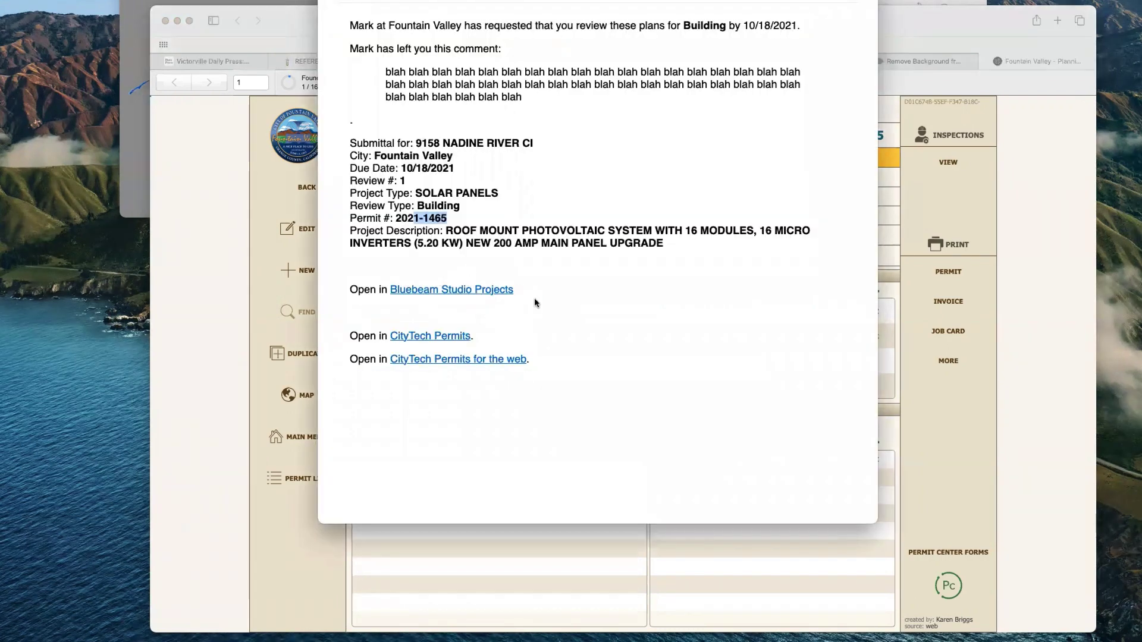
{"action": "left_click", "coordinate": [1022, 294]}
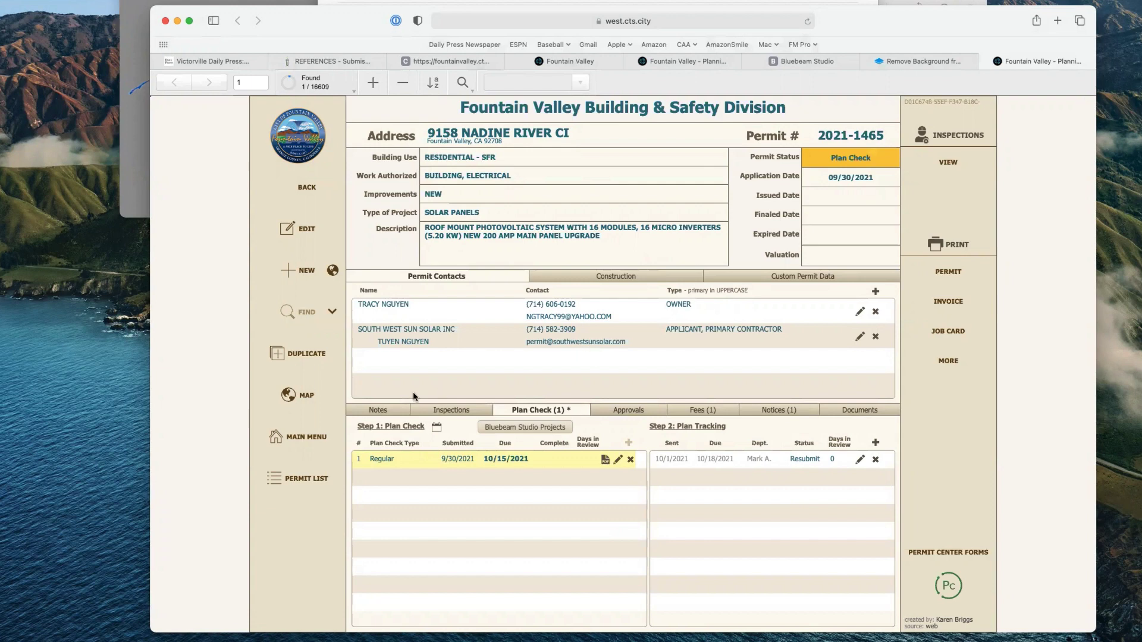
{"action": "left_click", "coordinate": [303, 311]}
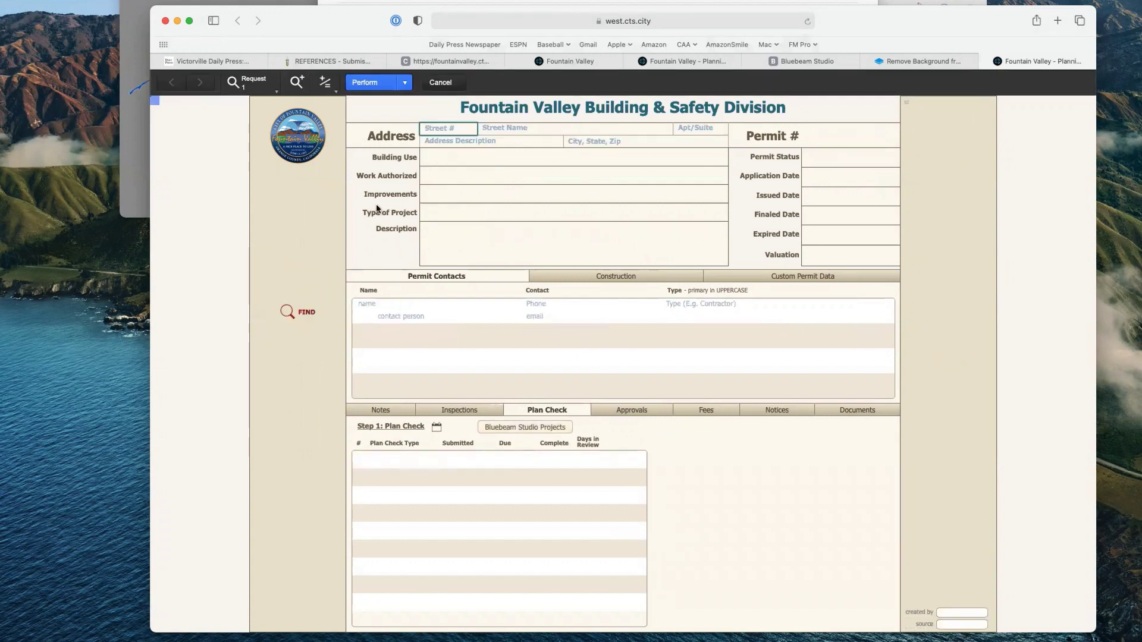
{"action": "type", "text": "9158"}
{"action": "key", "text": "Tab"}
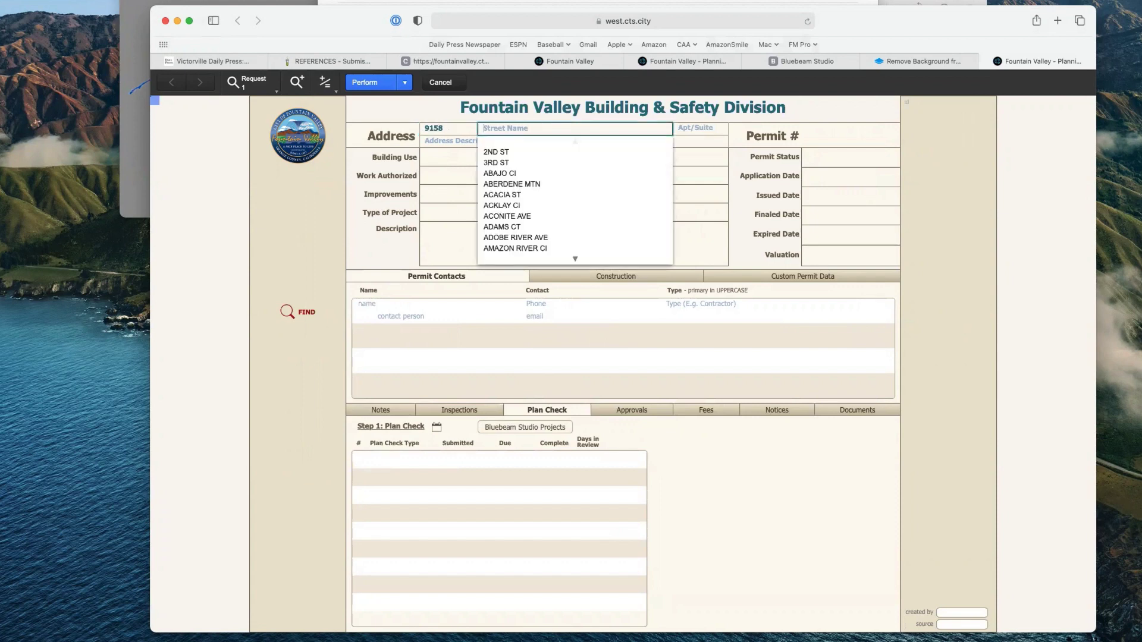
{"action": "type", "text": "na"}
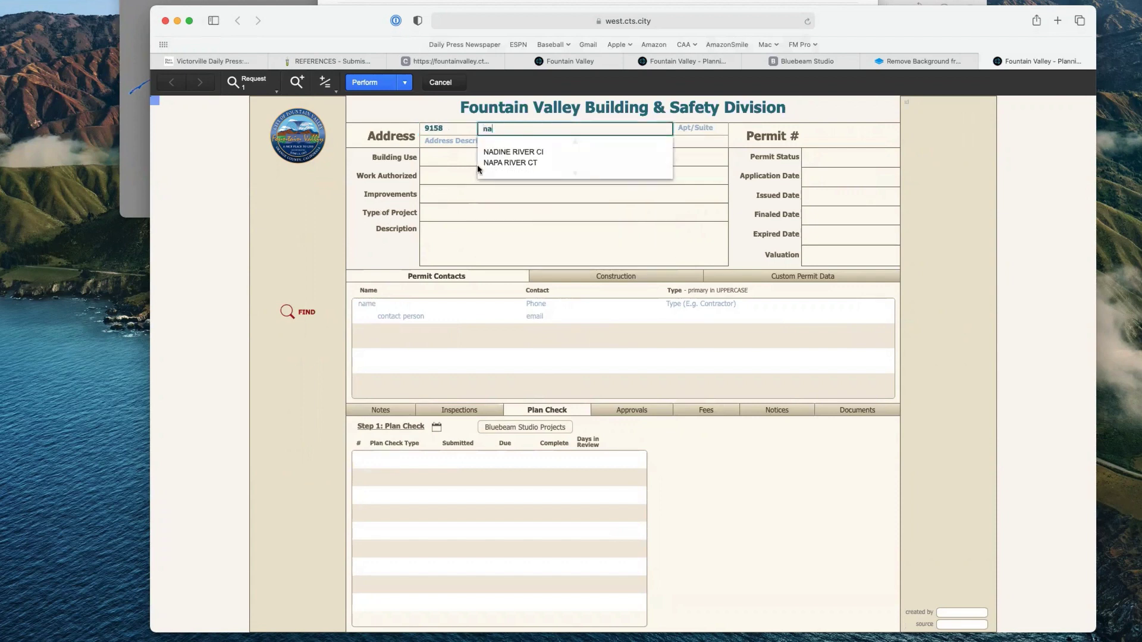
{"action": "left_click", "coordinate": [499, 152]}
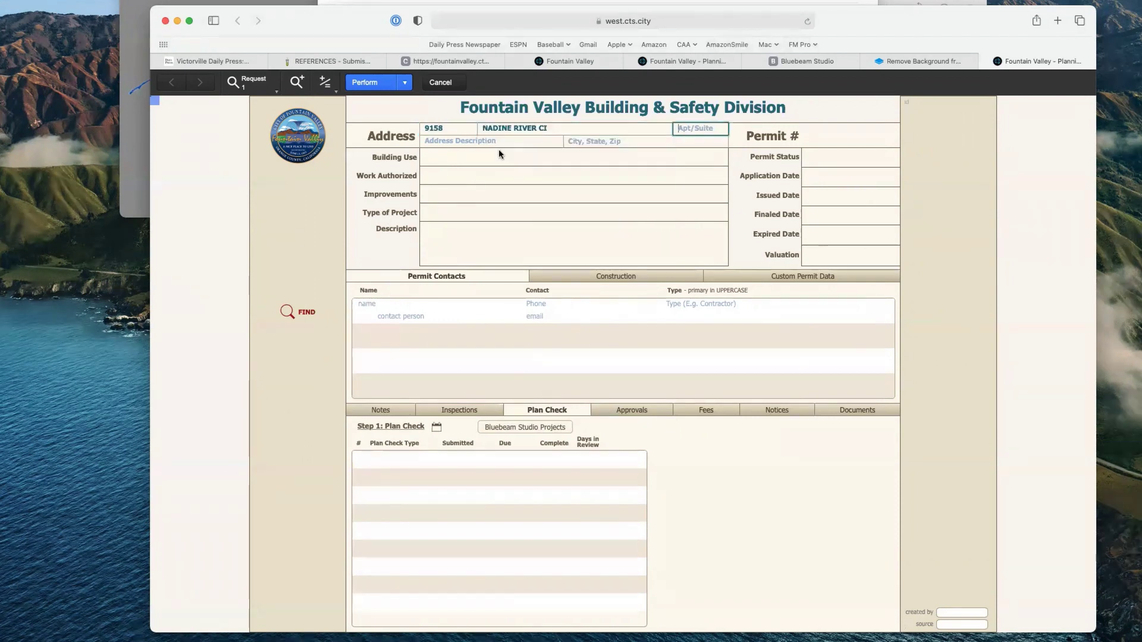
{"action": "left_click", "coordinate": [308, 315]}
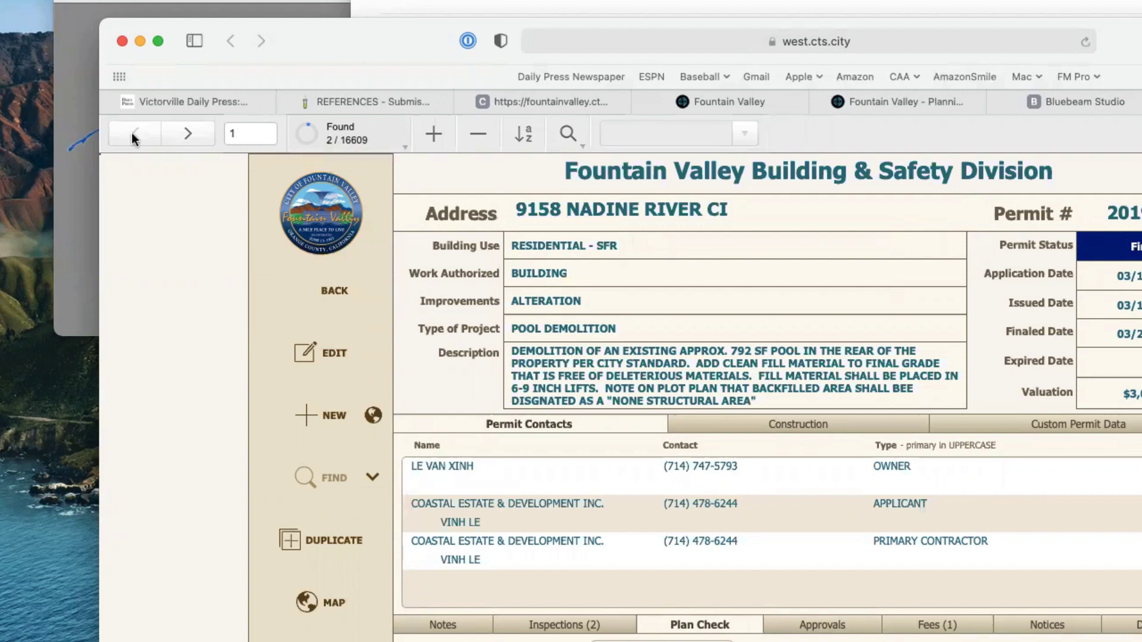
Step: Step through the two found permits and settle back on 2021-1465
{"action": "left_click", "coordinate": [192, 134]}
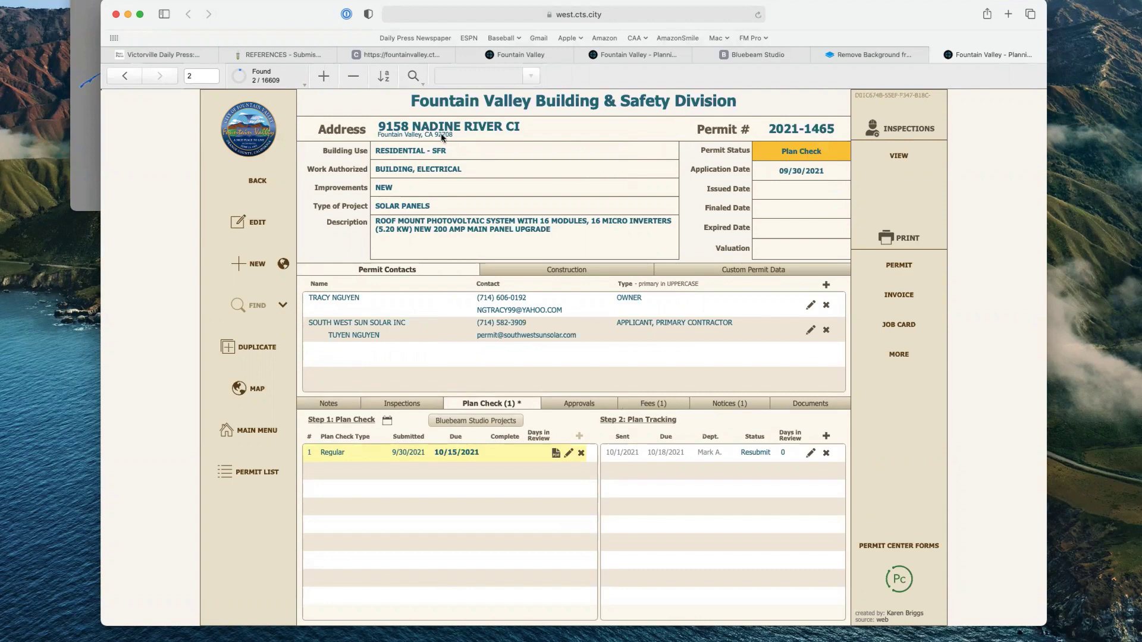
{"action": "left_click", "coordinate": [124, 75]}
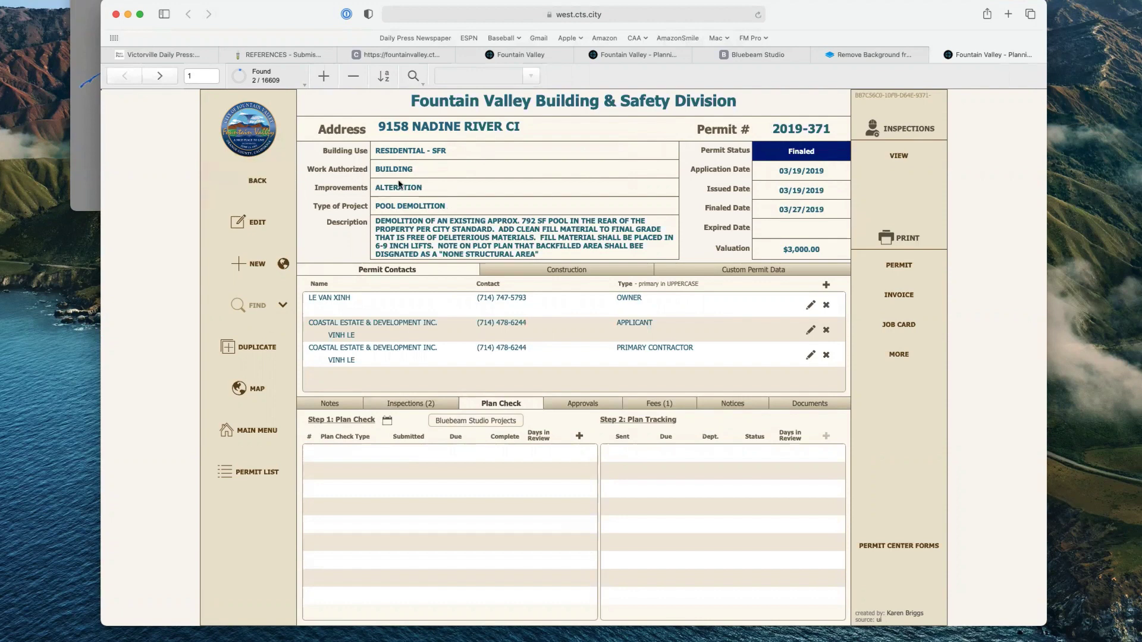
{"action": "left_click", "coordinate": [161, 77]}
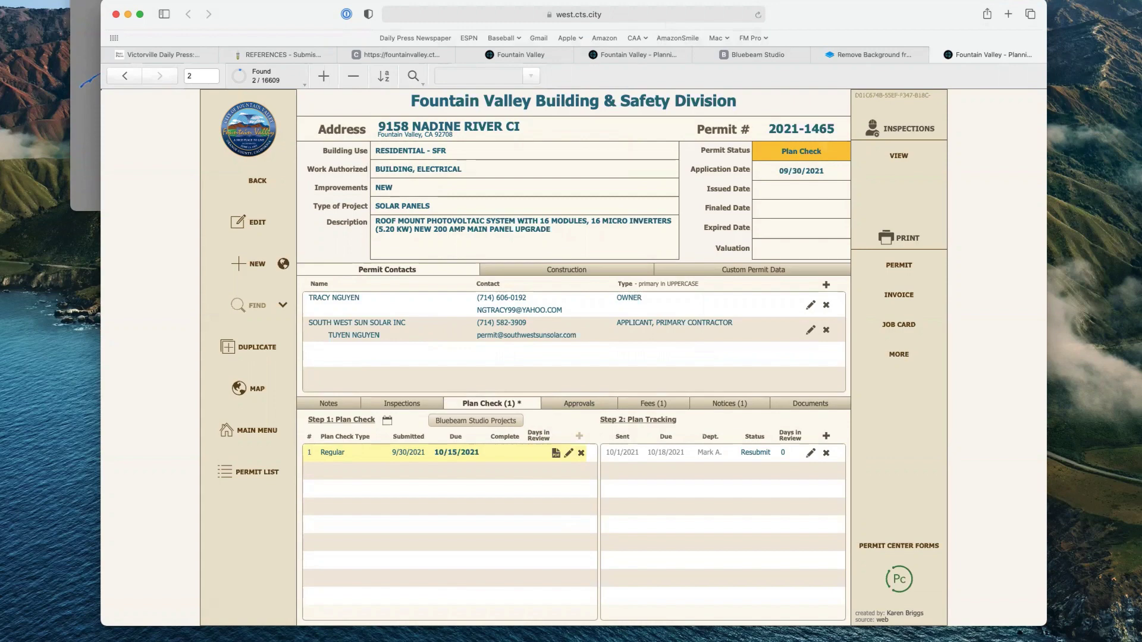
{"action": "key", "text": "super+Tab"}
{"action": "left_click", "coordinate": [177, 304]}
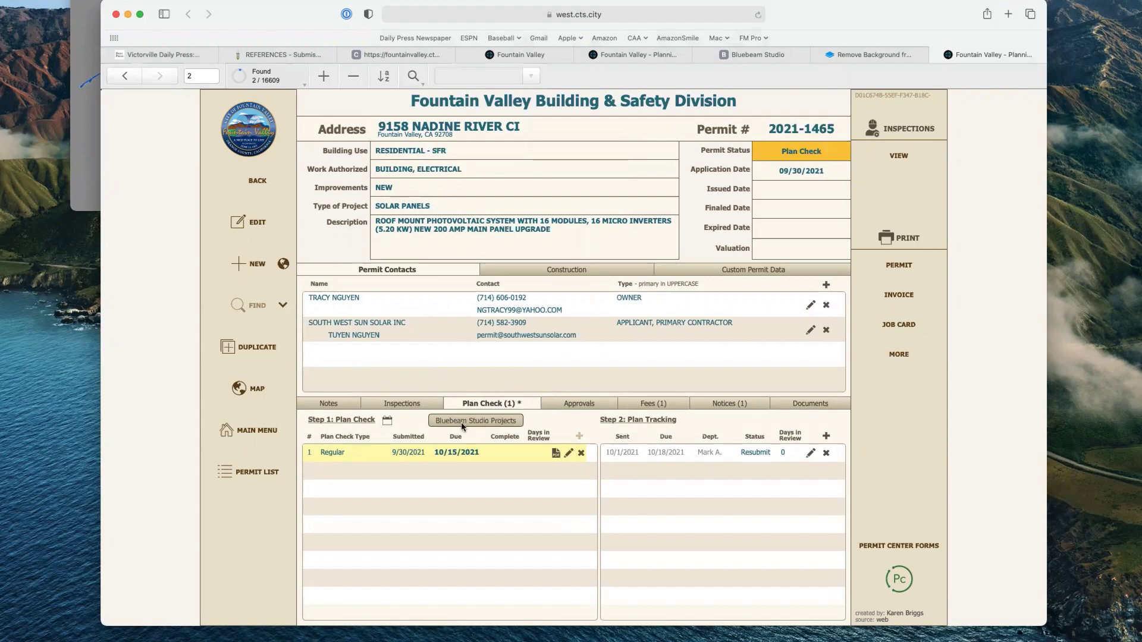
Step: Open the permit's Bluebeam Studio project, allowing the blocked pop-up and the Revu launch
{"action": "left_click", "coordinate": [488, 423]}
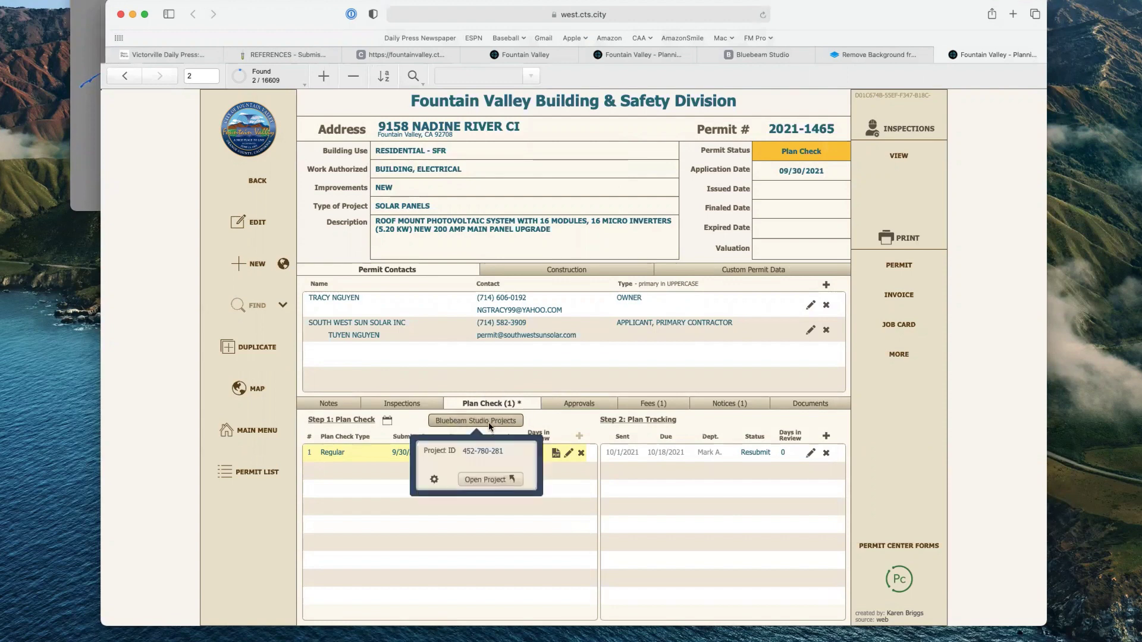
{"action": "left_click", "coordinate": [497, 480]}
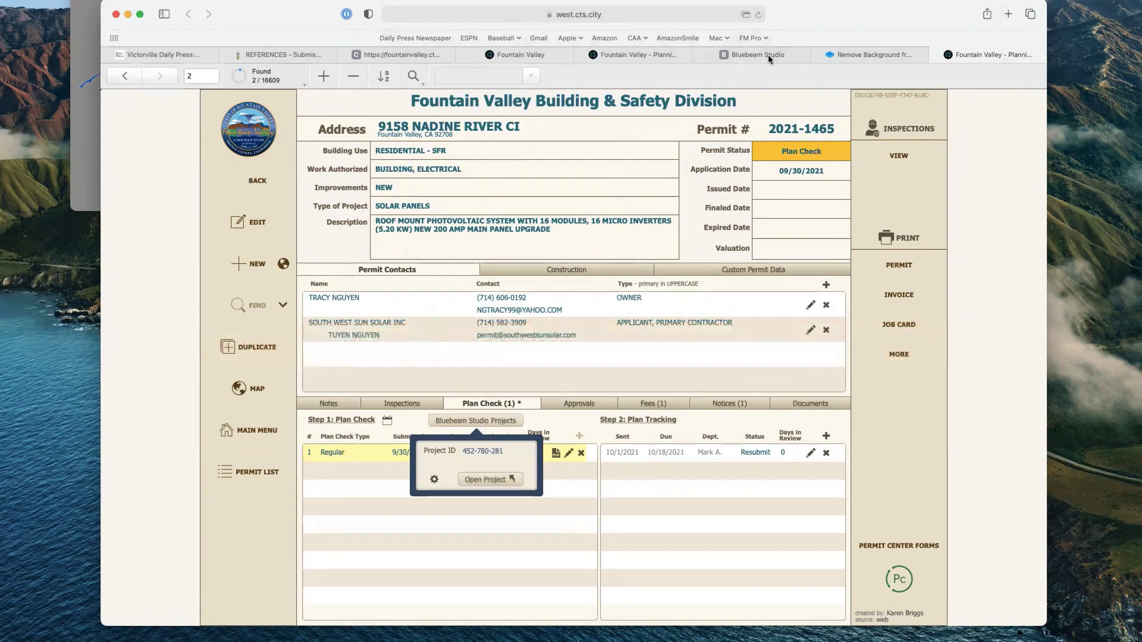
{"action": "left_click", "coordinate": [746, 14]}
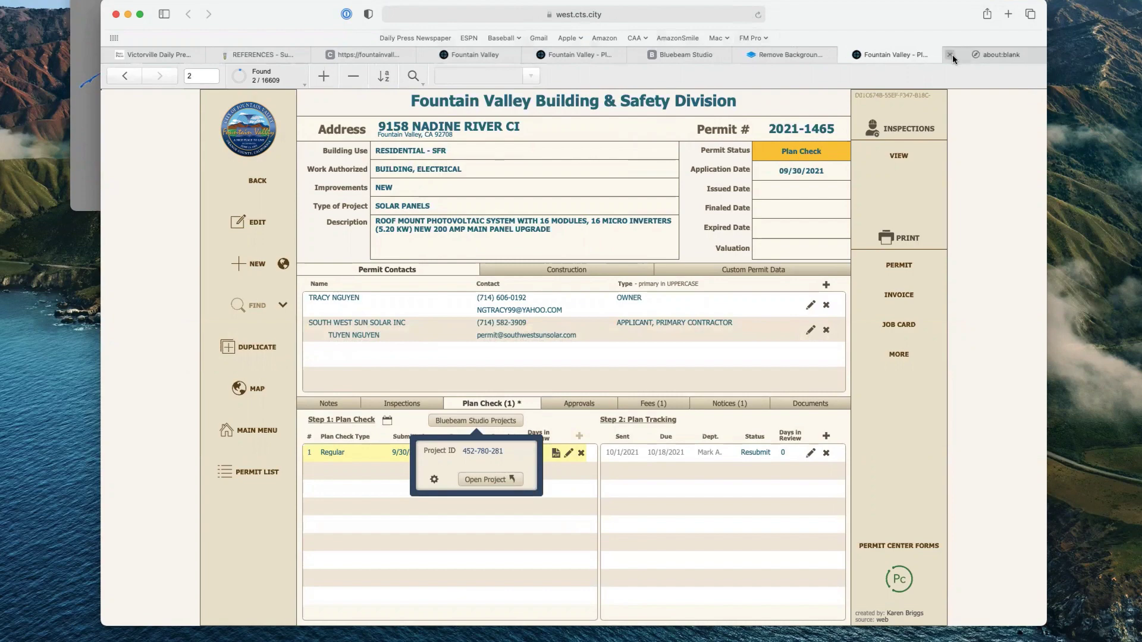
{"action": "left_click", "coordinate": [498, 479]}
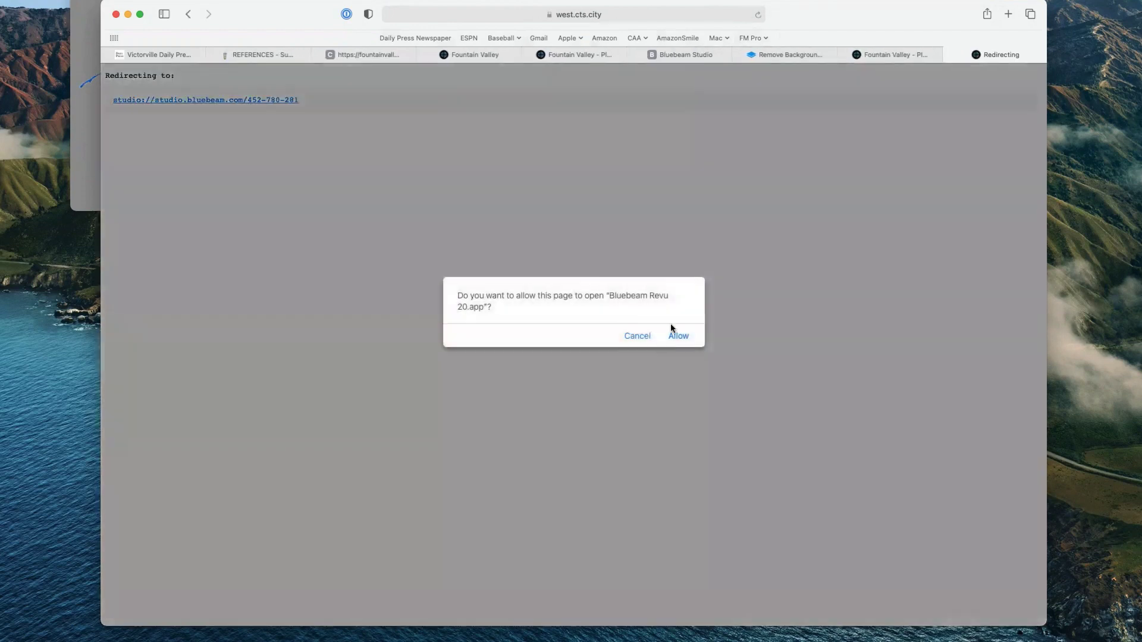
{"action": "left_click", "coordinate": [678, 336]}
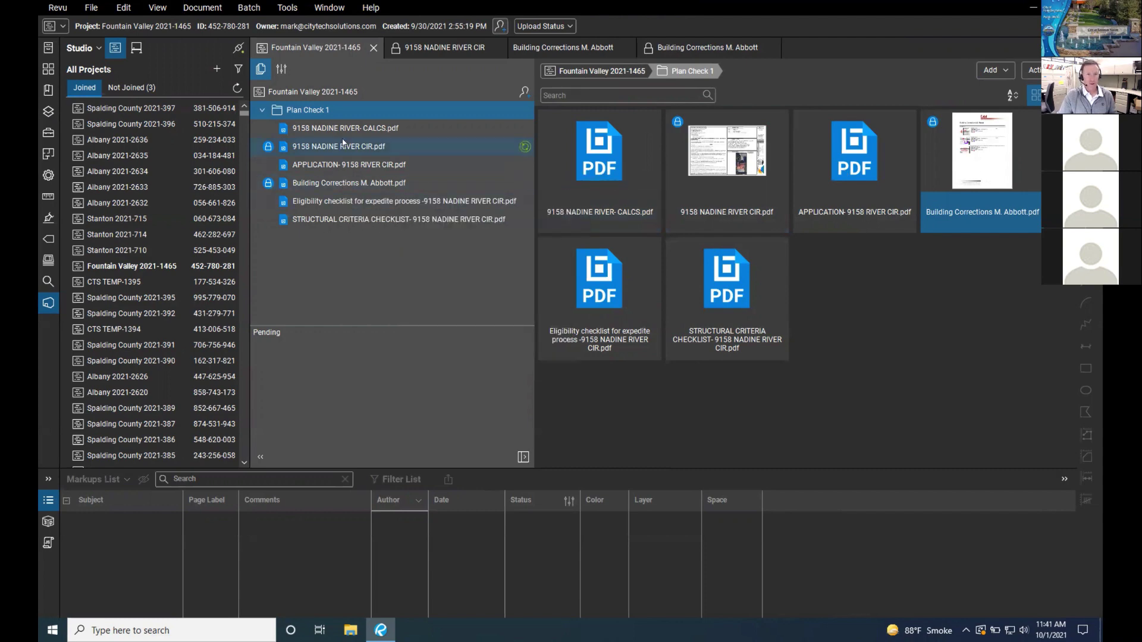
{"action": "right_click", "coordinate": [359, 184]}
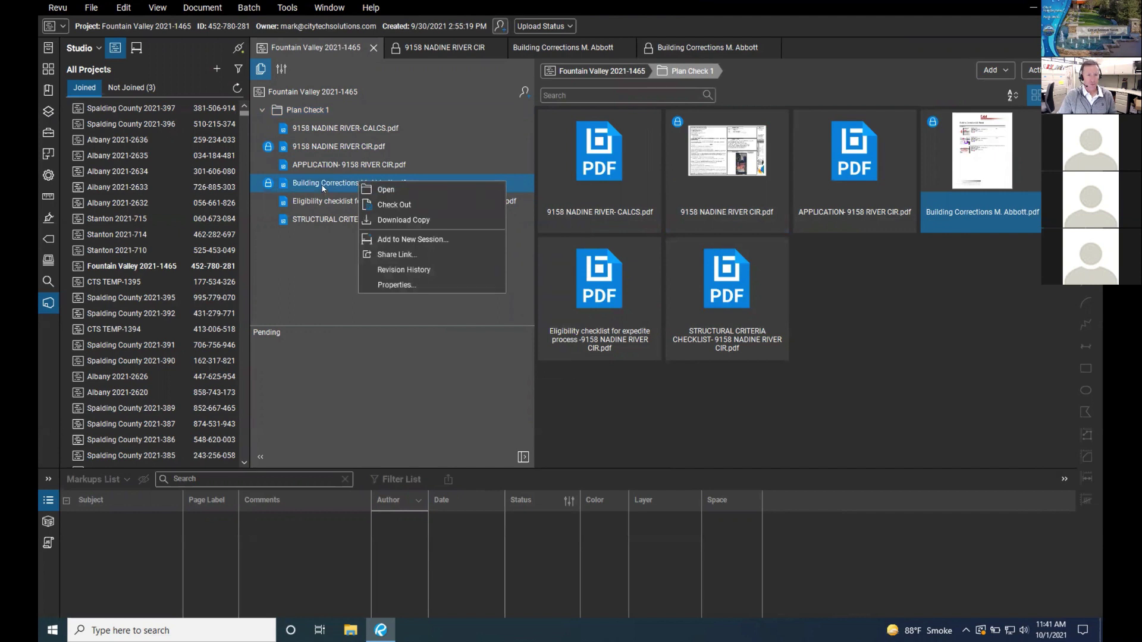
{"action": "right_click", "coordinate": [285, 185]}
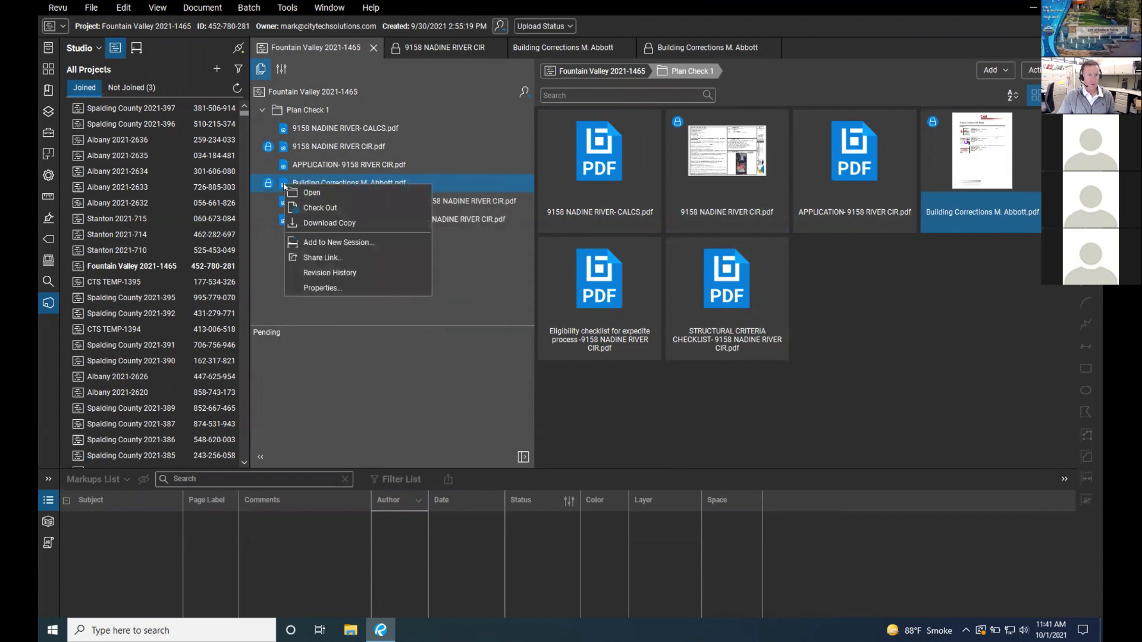
{"action": "left_click", "coordinate": [260, 237]}
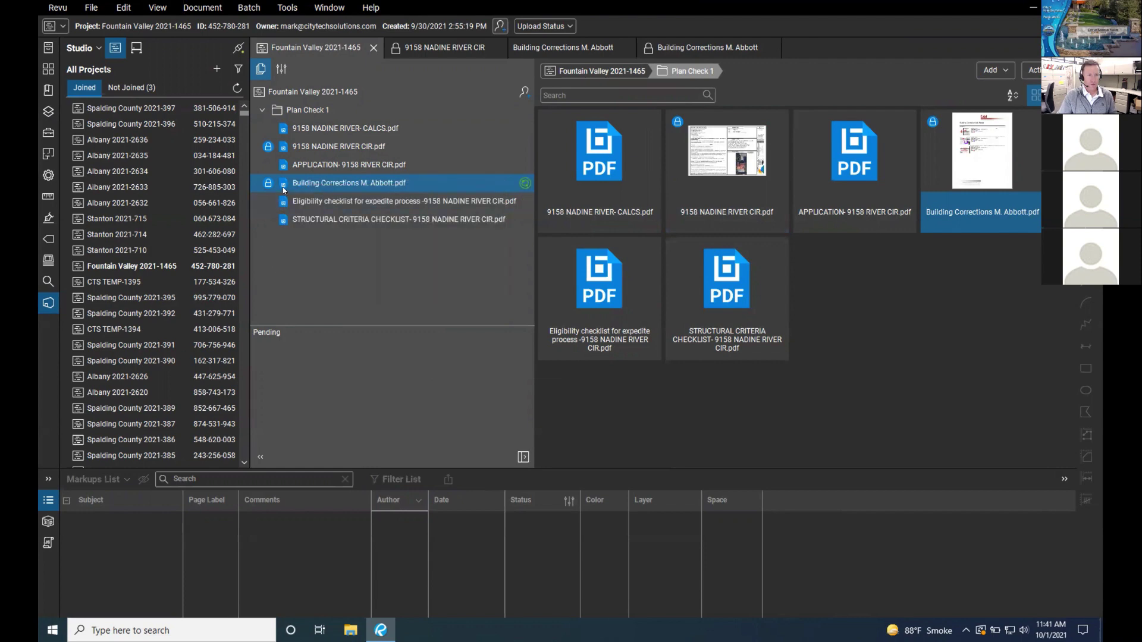
{"action": "right_click", "coordinate": [284, 188]}
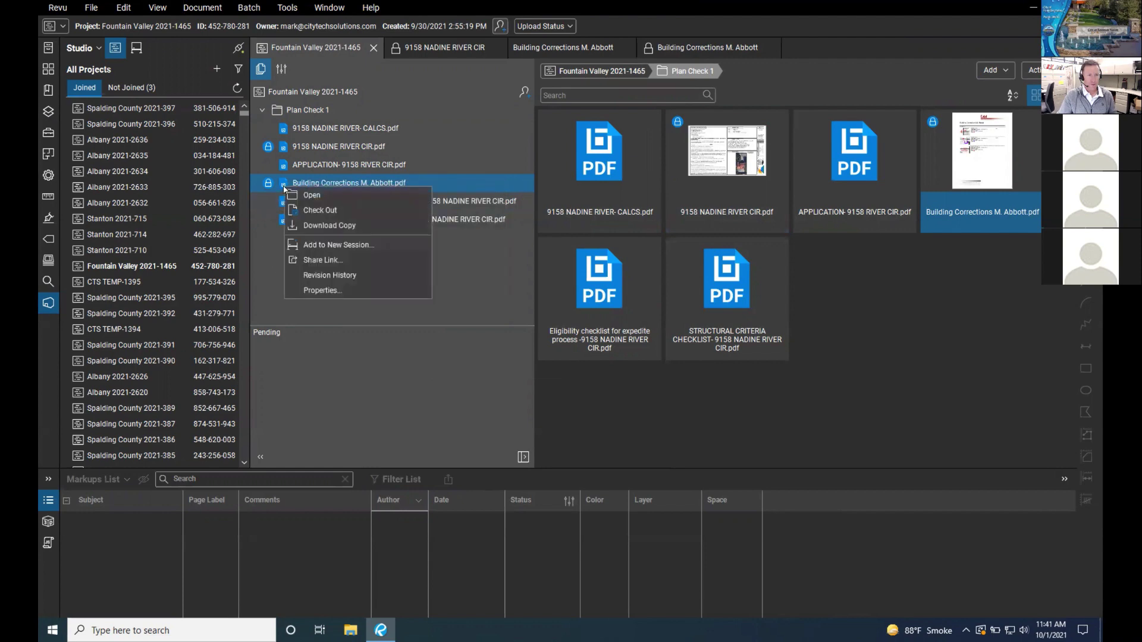
{"action": "left_click", "coordinate": [275, 201]}
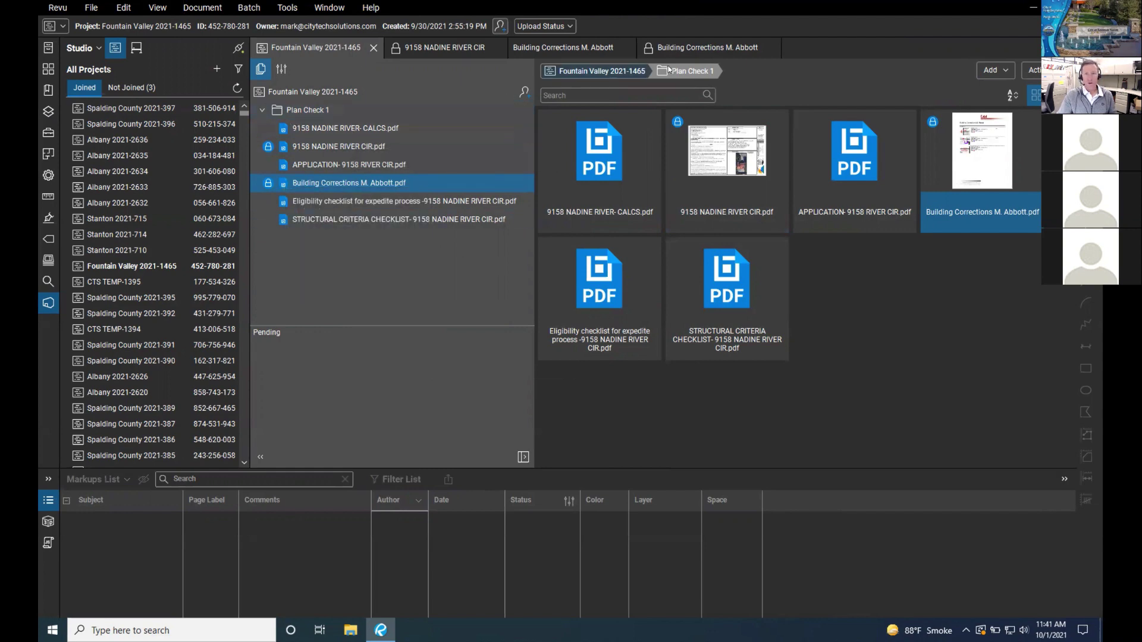
{"action": "left_click", "coordinate": [772, 48]}
{"action": "left_click", "coordinate": [622, 48]}
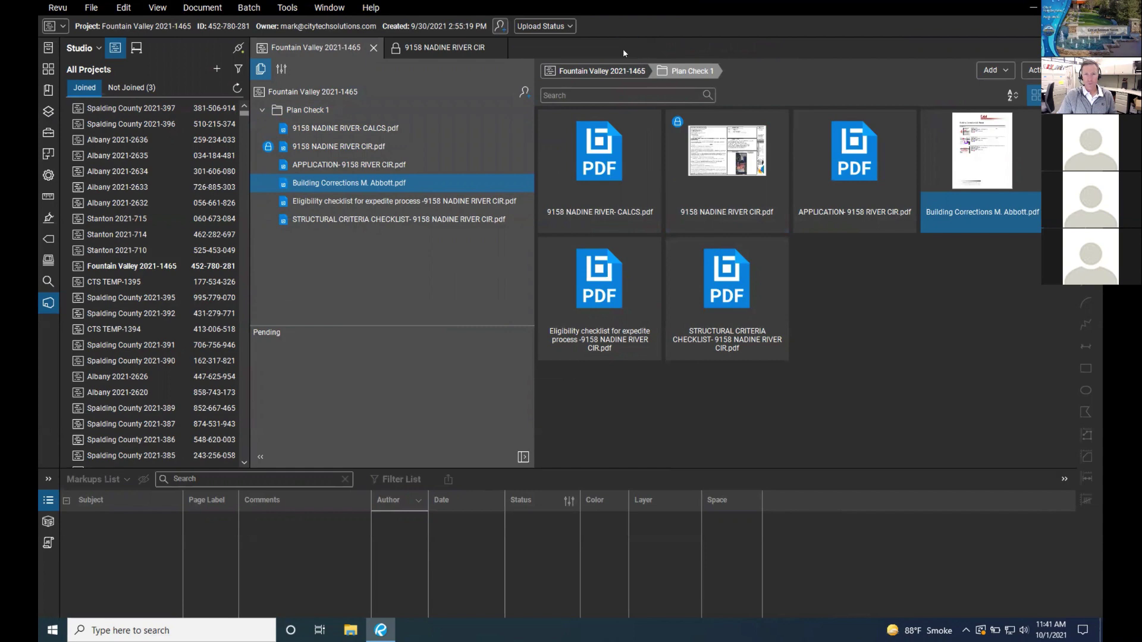
{"action": "left_click", "coordinate": [493, 47]}
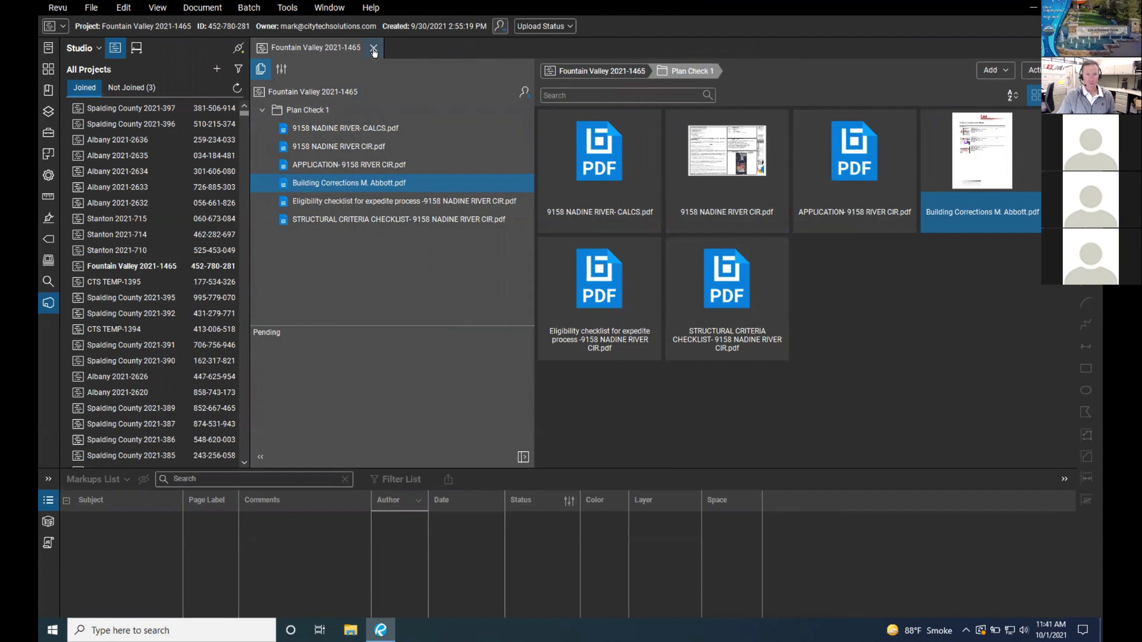
{"action": "left_click", "coordinate": [374, 47]}
Step: Reopen the Fountain Valley 2021-1465 project from the permit page and expand Plan Check 1
{"action": "key", "text": "ctrl+Left"}
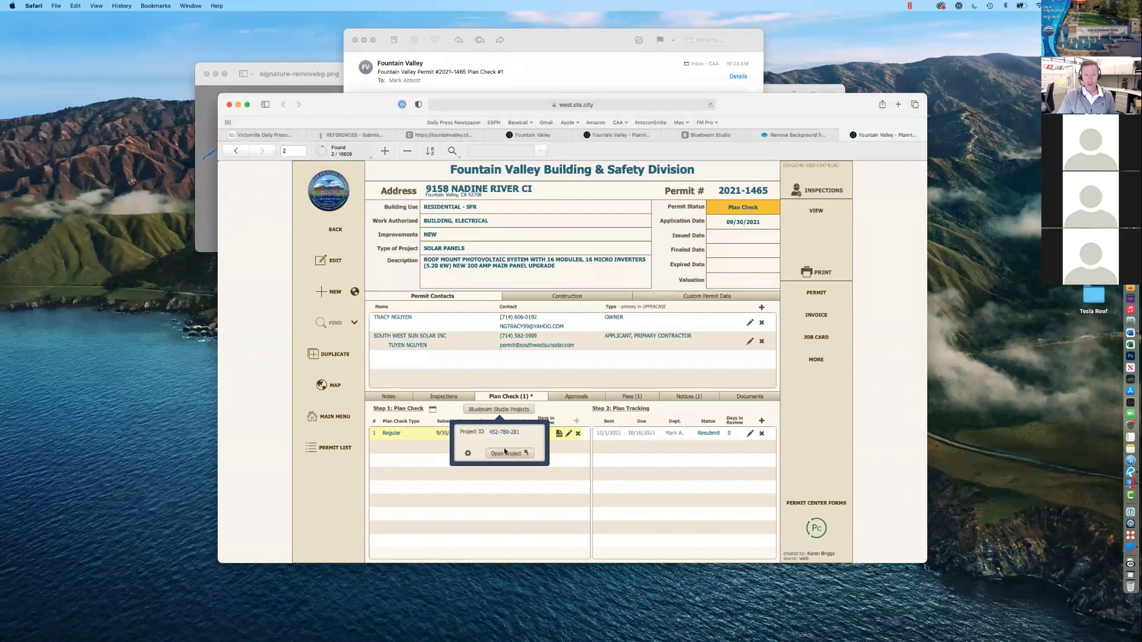
{"action": "left_click", "coordinate": [506, 455]}
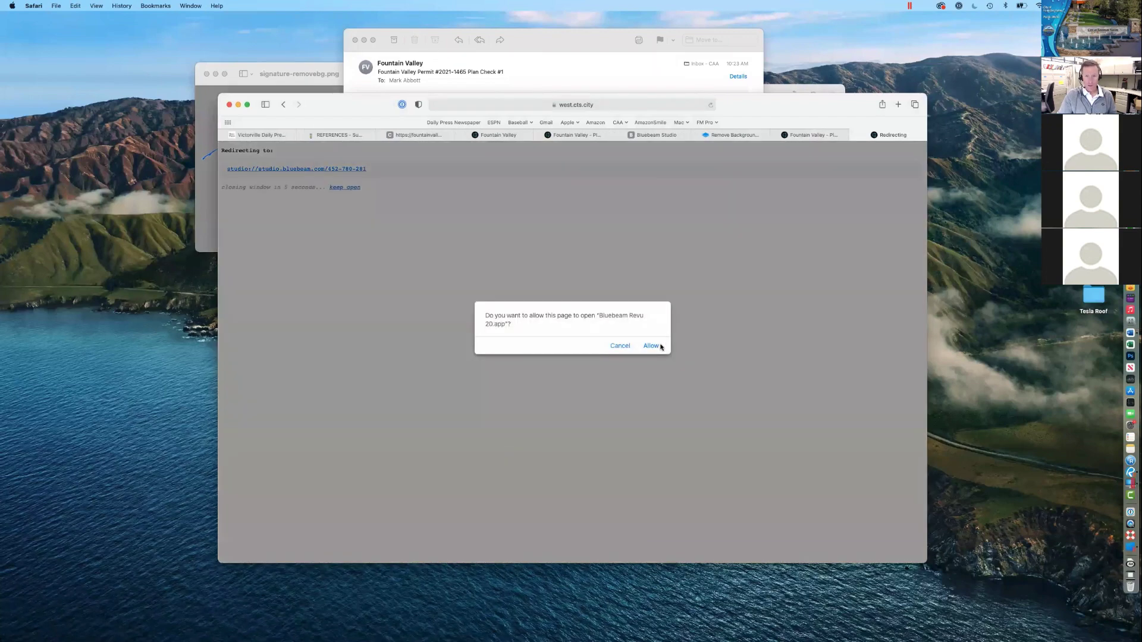
{"action": "left_click", "coordinate": [653, 343]}
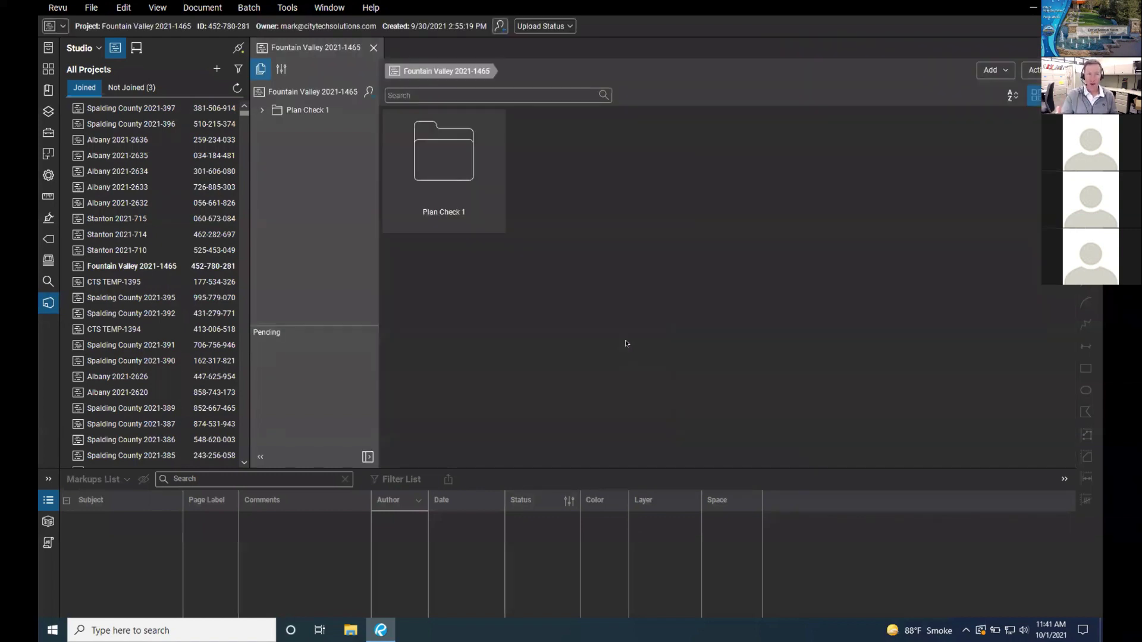
{"action": "left_click", "coordinate": [262, 111]}
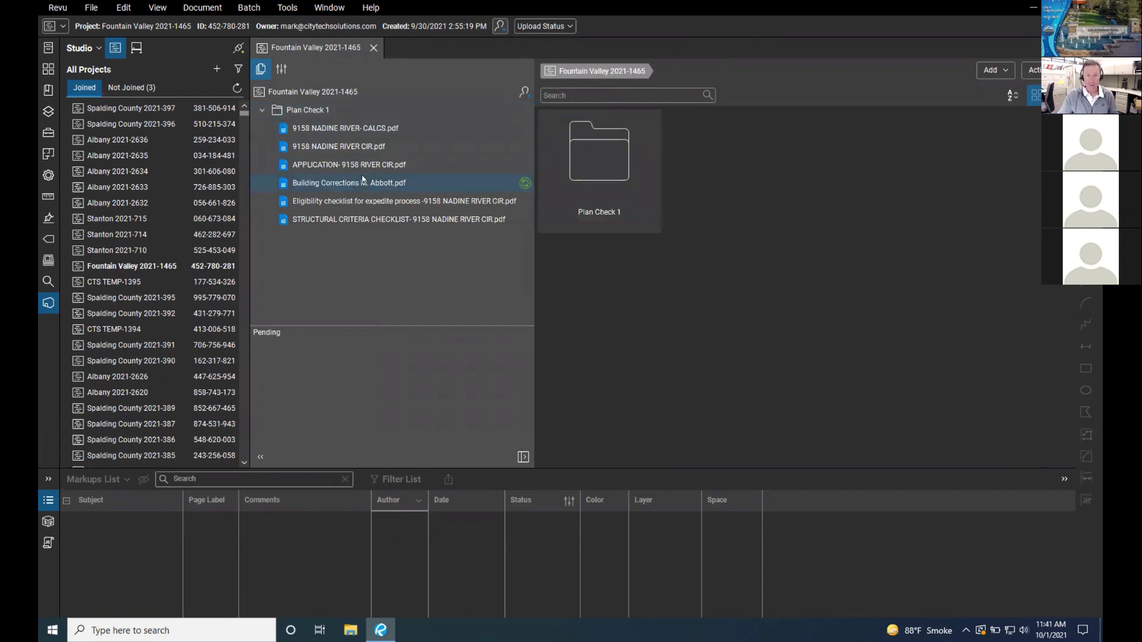
{"action": "key", "text": "ctrl+Left"}
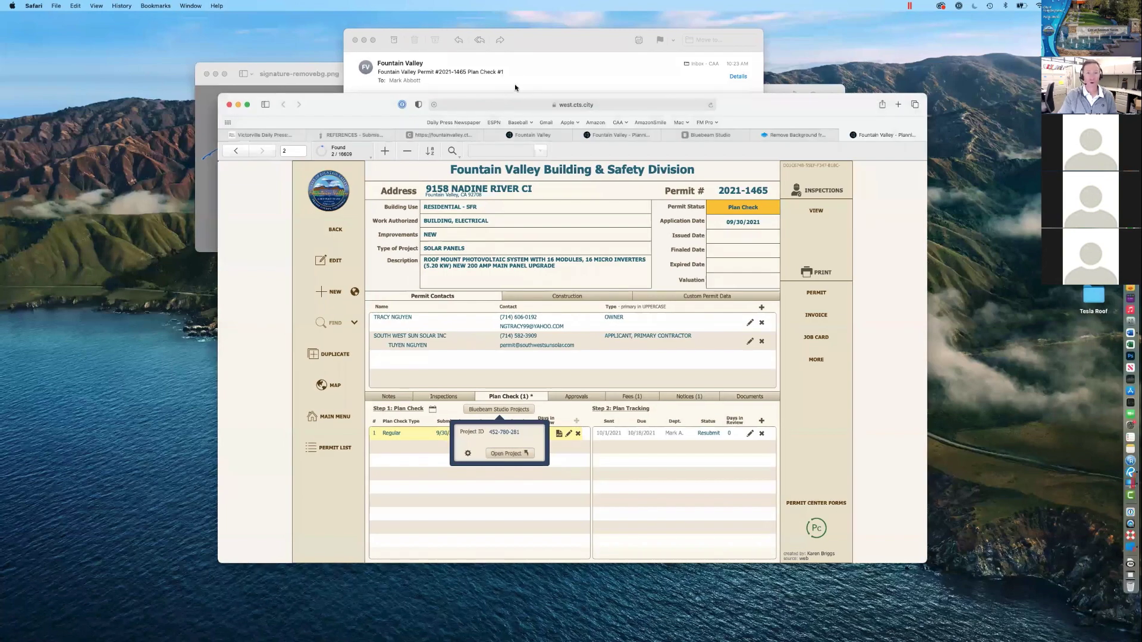
{"action": "left_click", "coordinate": [529, 81]}
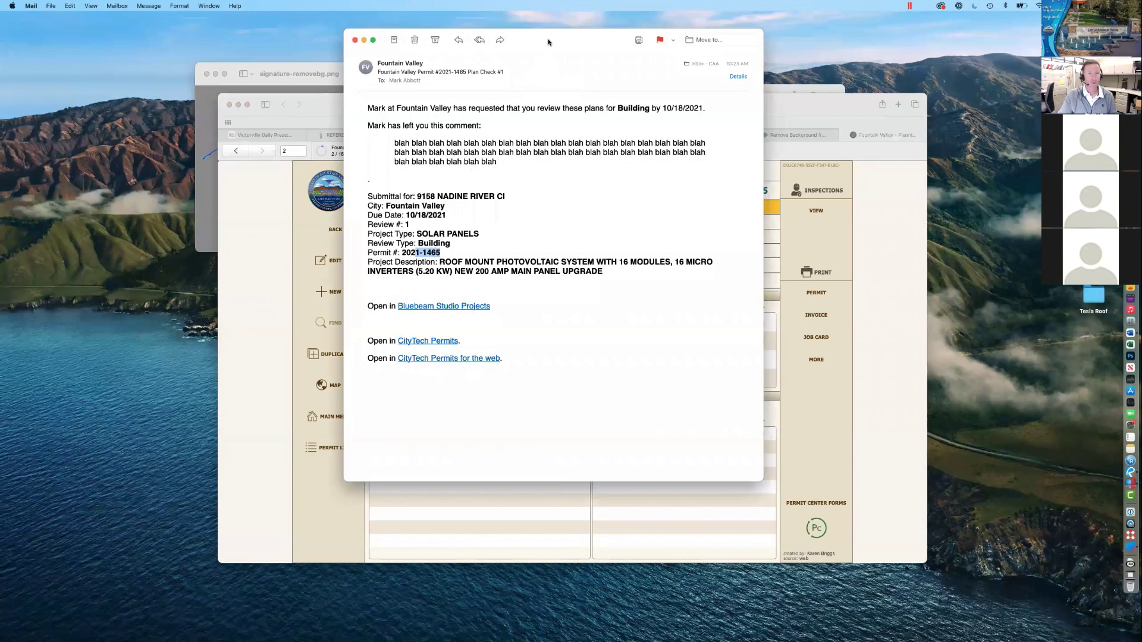
{"action": "left_click_drag", "start_coordinate": [548, 43], "coordinate": [593, 26]}
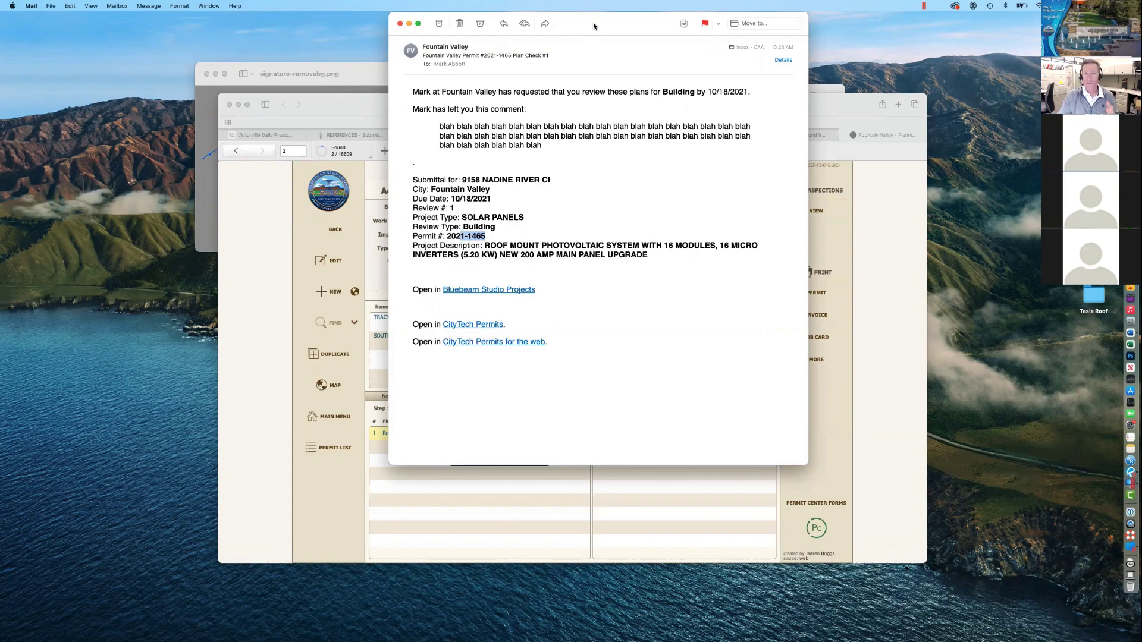
{"action": "left_click", "coordinate": [371, 172]}
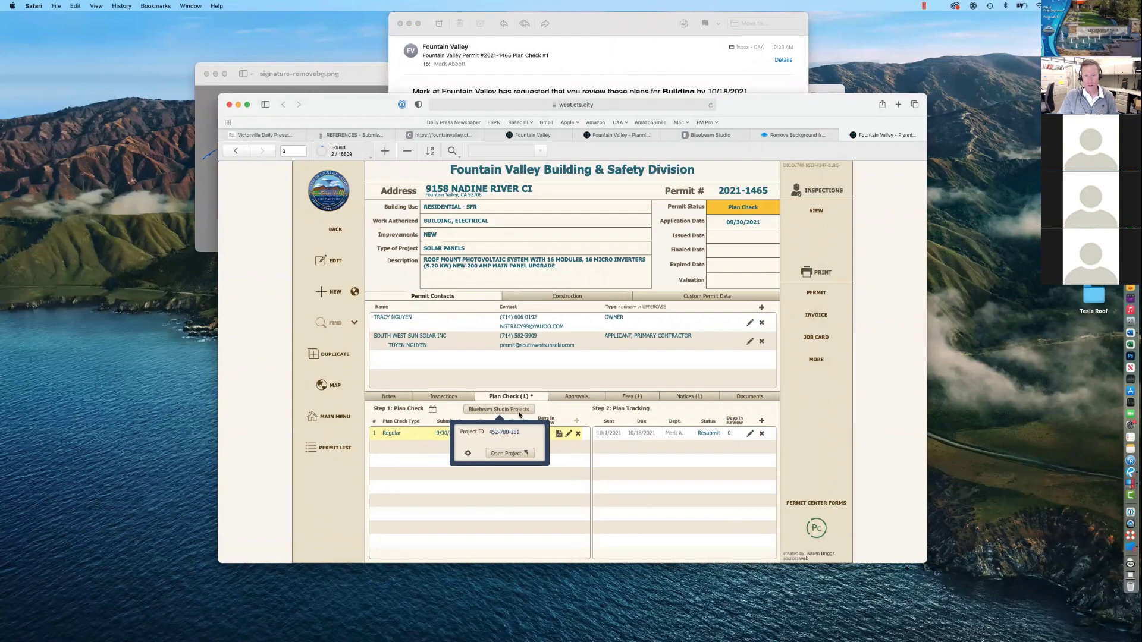
Step: Close the Bluebeam project popover and preview the plan check's checklists, application and calculations PDFs
{"action": "left_click", "coordinate": [503, 409]}
{"action": "left_click", "coordinate": [502, 409]}
{"action": "left_click", "coordinate": [548, 414]}
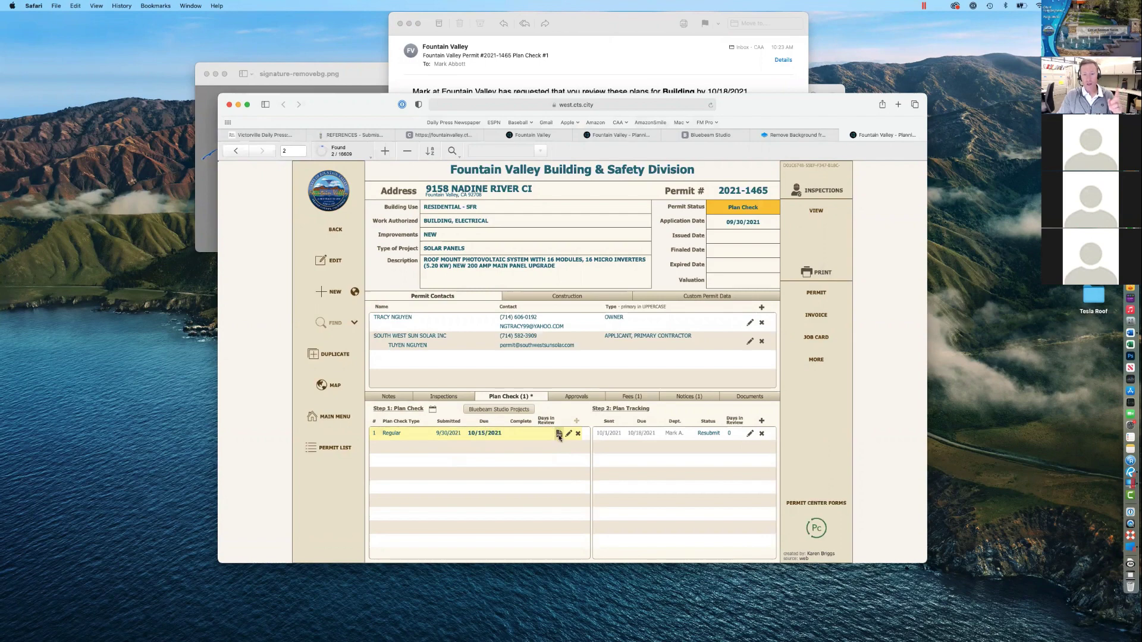
{"action": "left_click", "coordinate": [558, 434]}
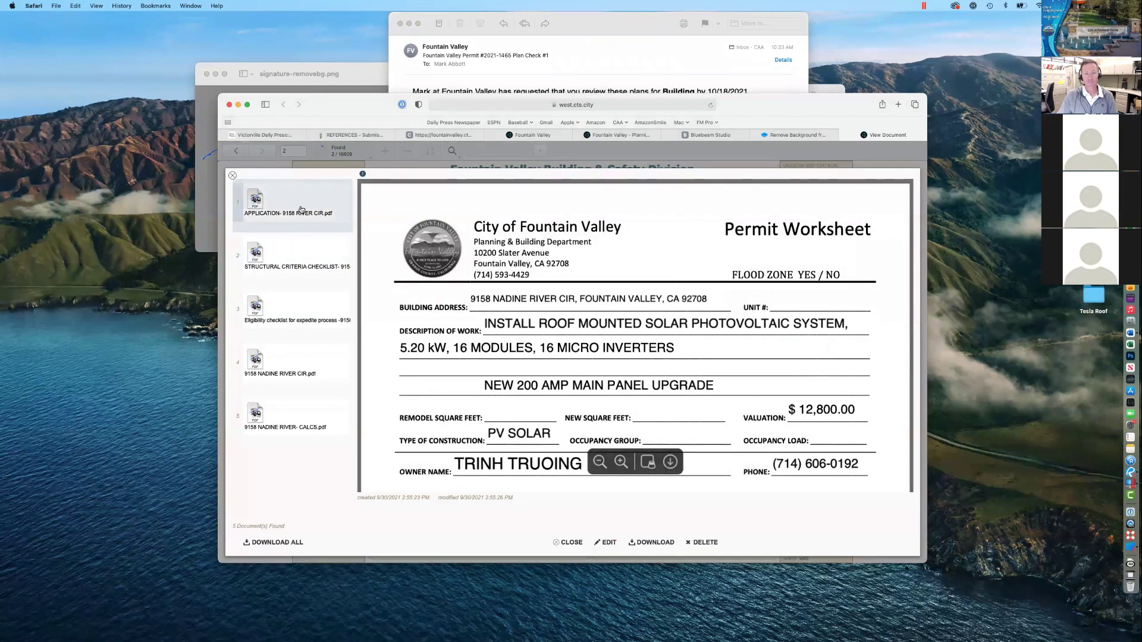
{"action": "left_click", "coordinate": [297, 250]}
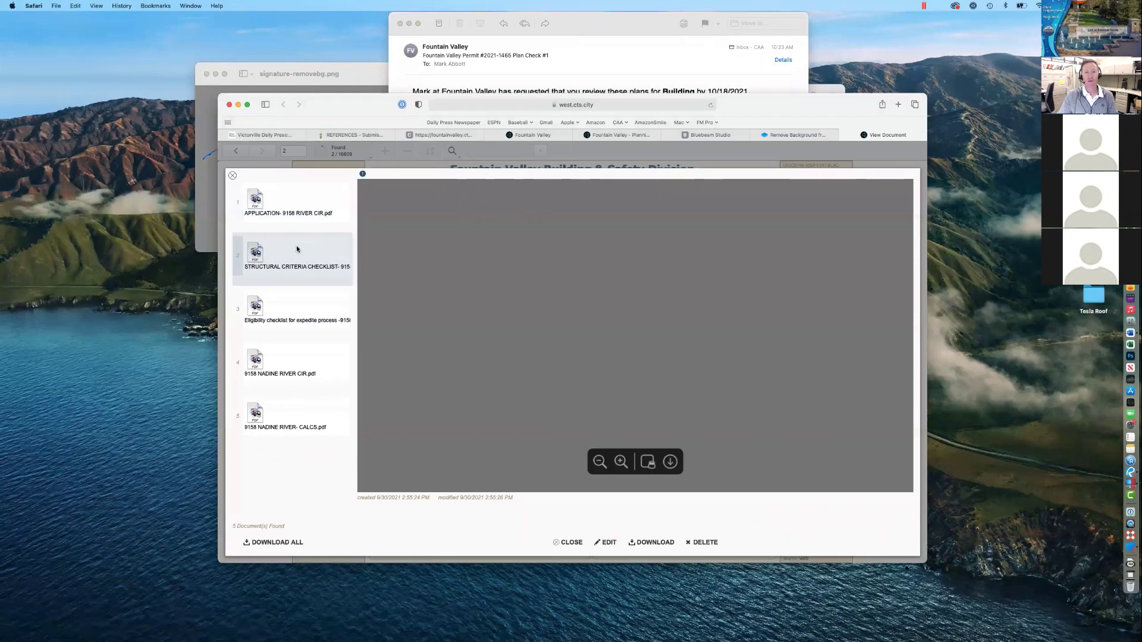
{"action": "left_click", "coordinate": [296, 314]}
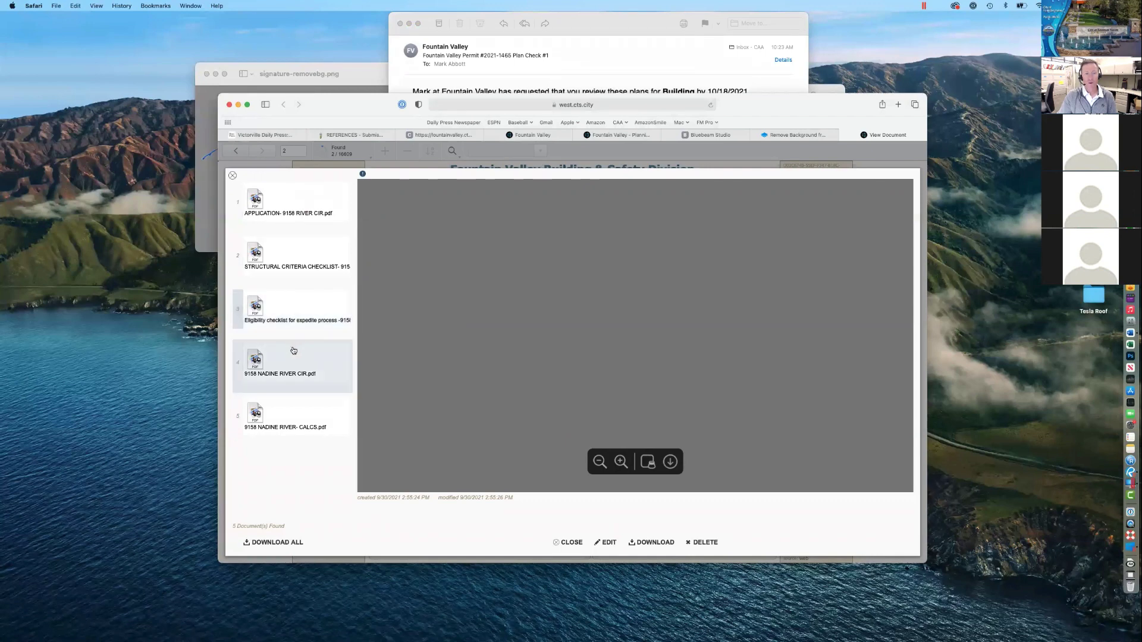
{"action": "left_click", "coordinate": [304, 209]}
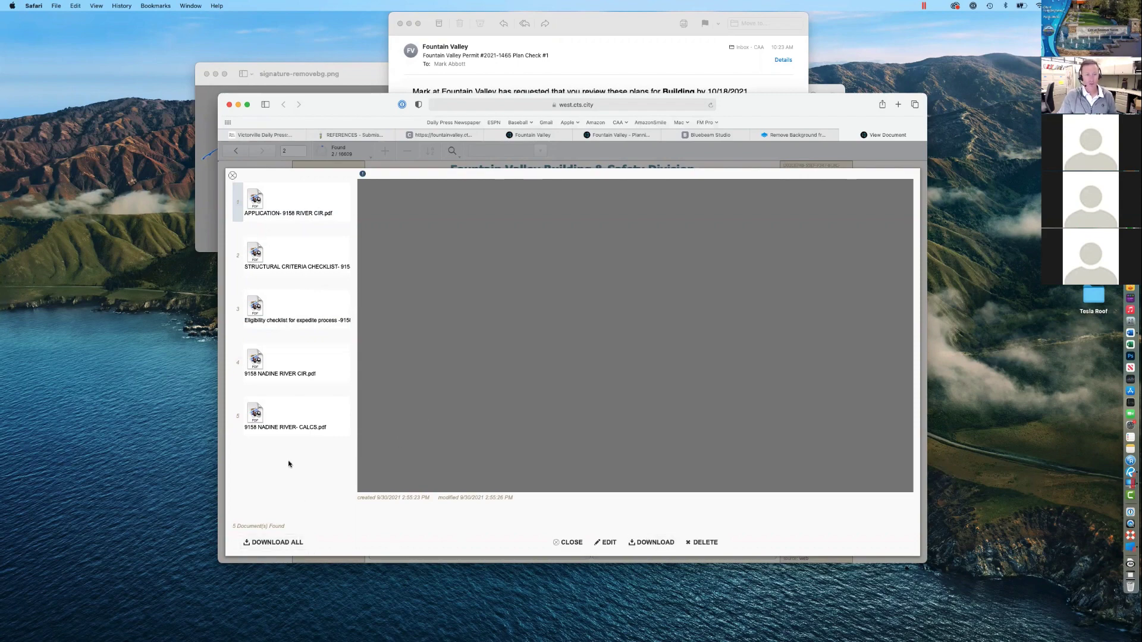
{"action": "left_click", "coordinate": [287, 429]}
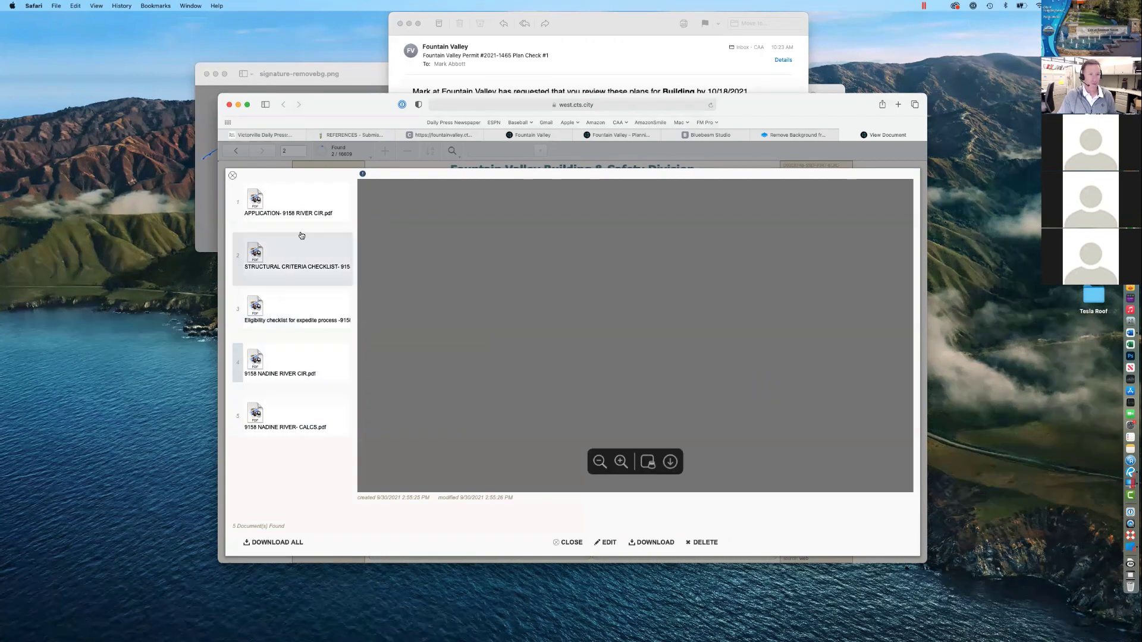
{"action": "left_click", "coordinate": [232, 177]}
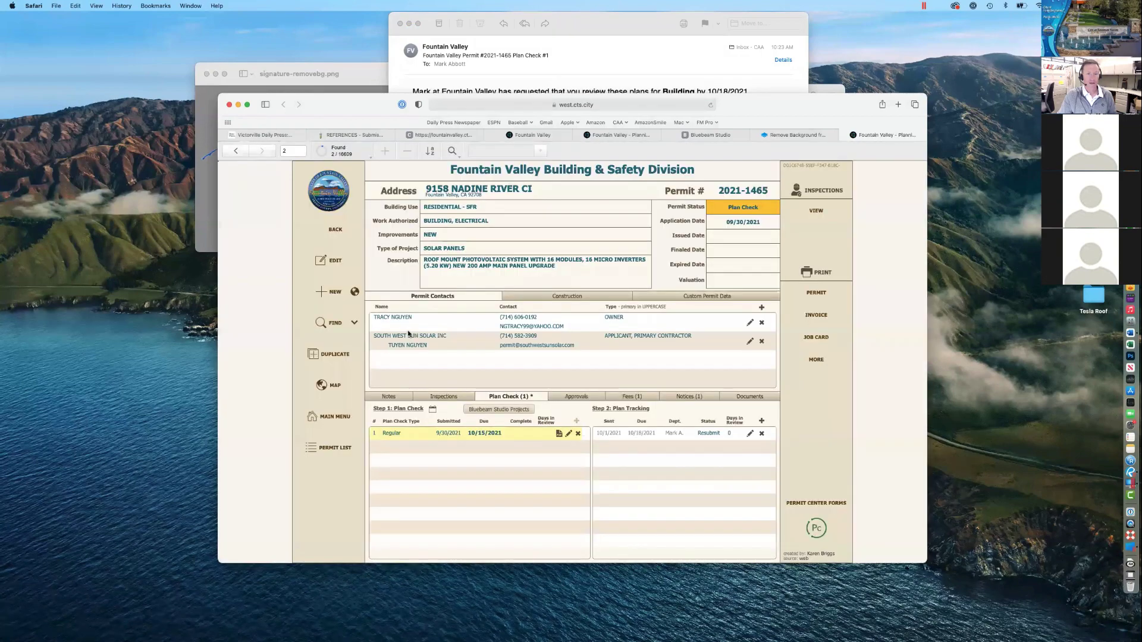
Step: Recheck the structural criteria and solar eligibility checklists, then close the document viewer
{"action": "left_click", "coordinate": [559, 434]}
{"action": "left_click", "coordinate": [314, 260]}
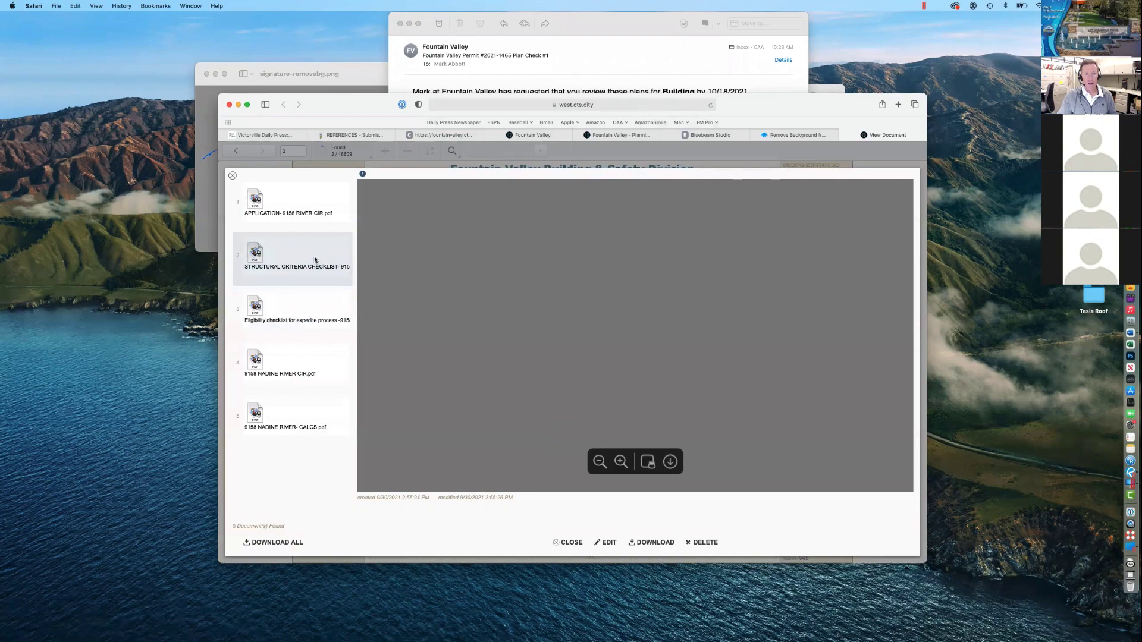
{"action": "left_click", "coordinate": [304, 303]}
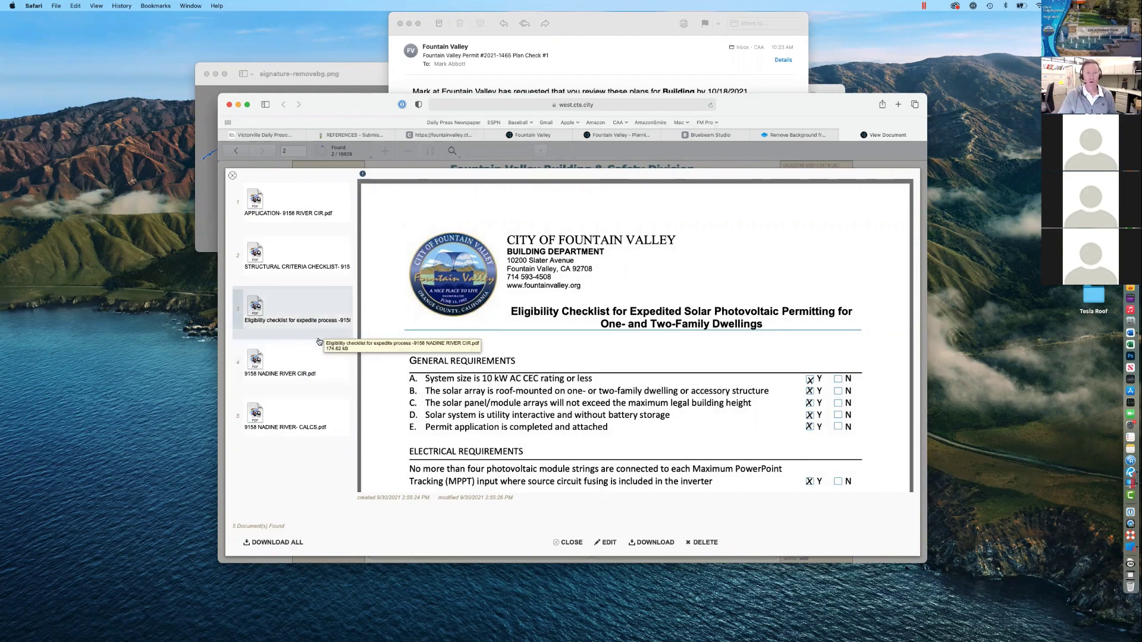
{"action": "left_click", "coordinate": [233, 177]}
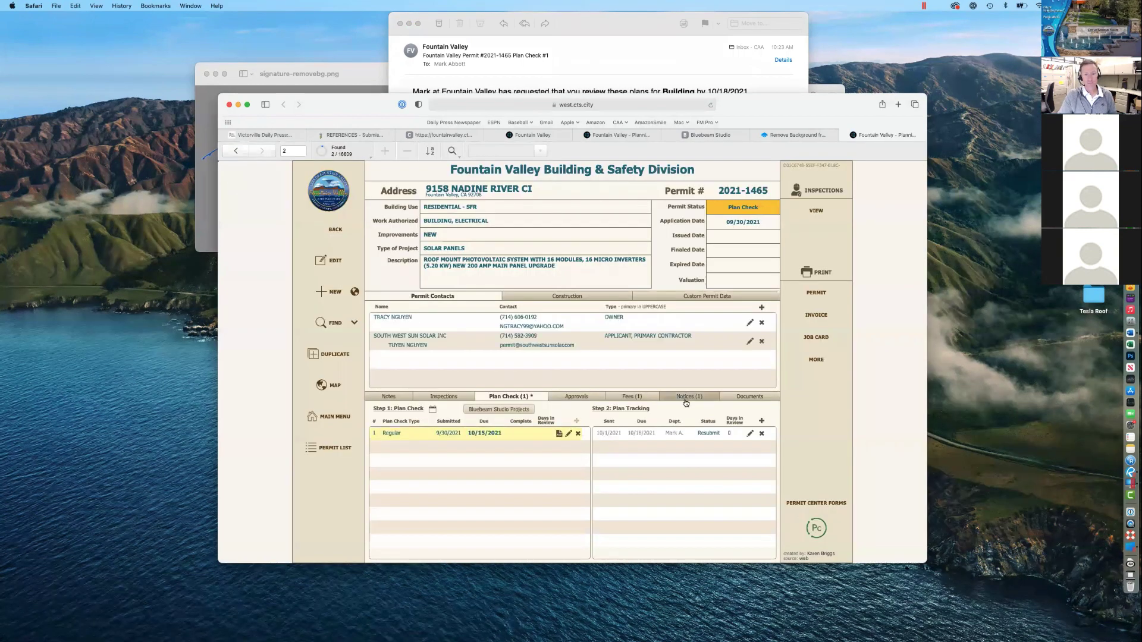
Step: Delete permit 2021-1465's Resubmit plan tracking entry and return to the Revu project
{"action": "left_click", "coordinate": [761, 434]}
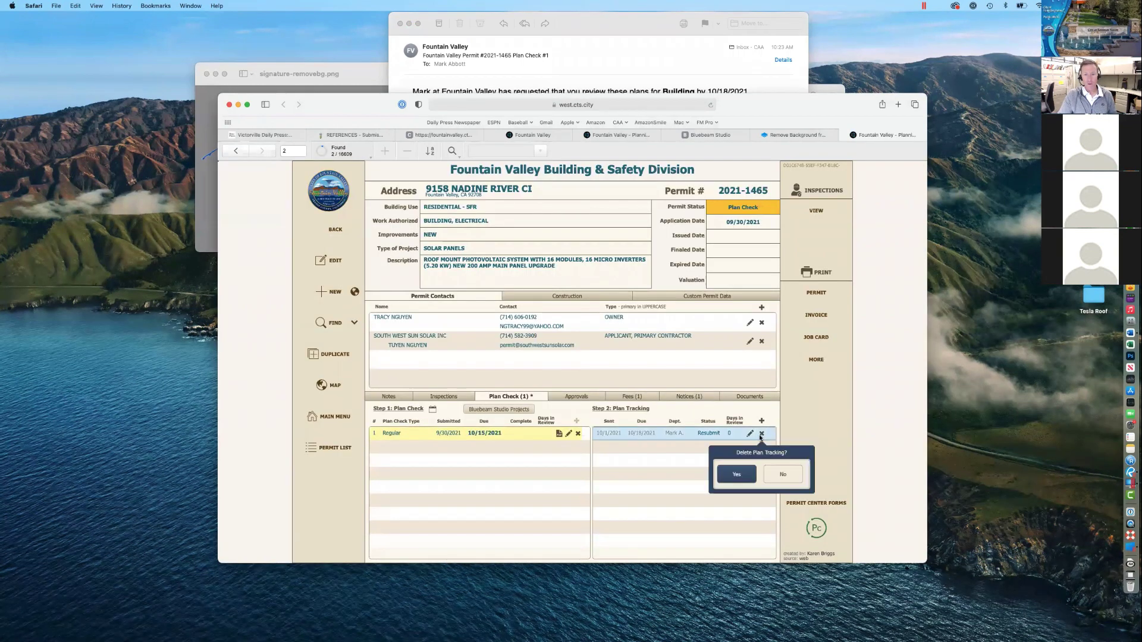
{"action": "left_click", "coordinate": [745, 473]}
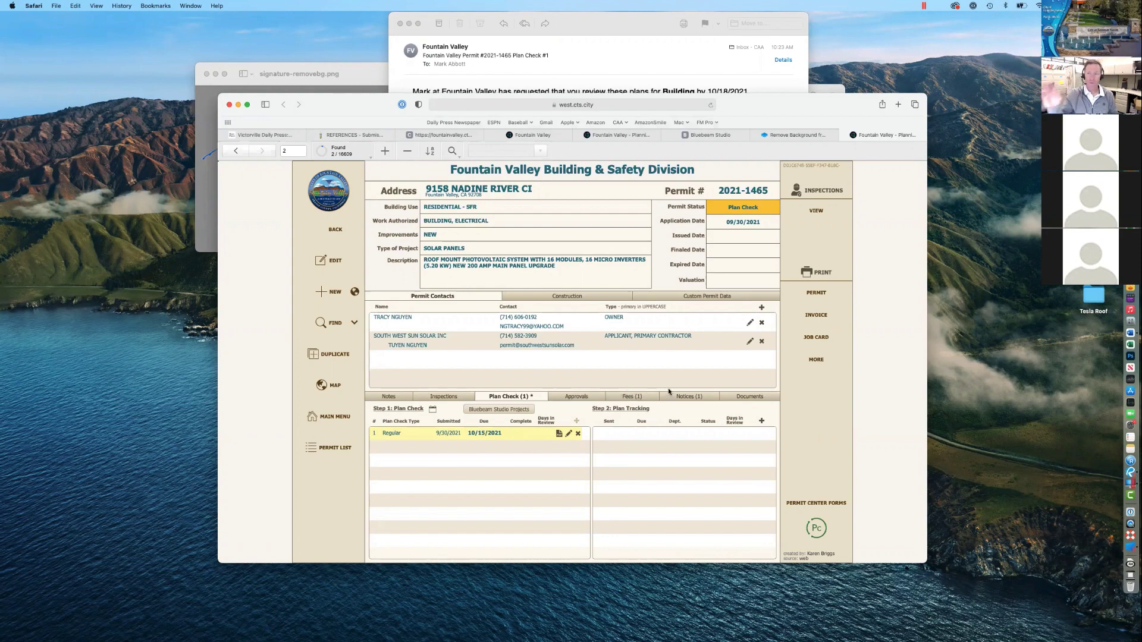
{"action": "key", "text": "ctrl+Right"}
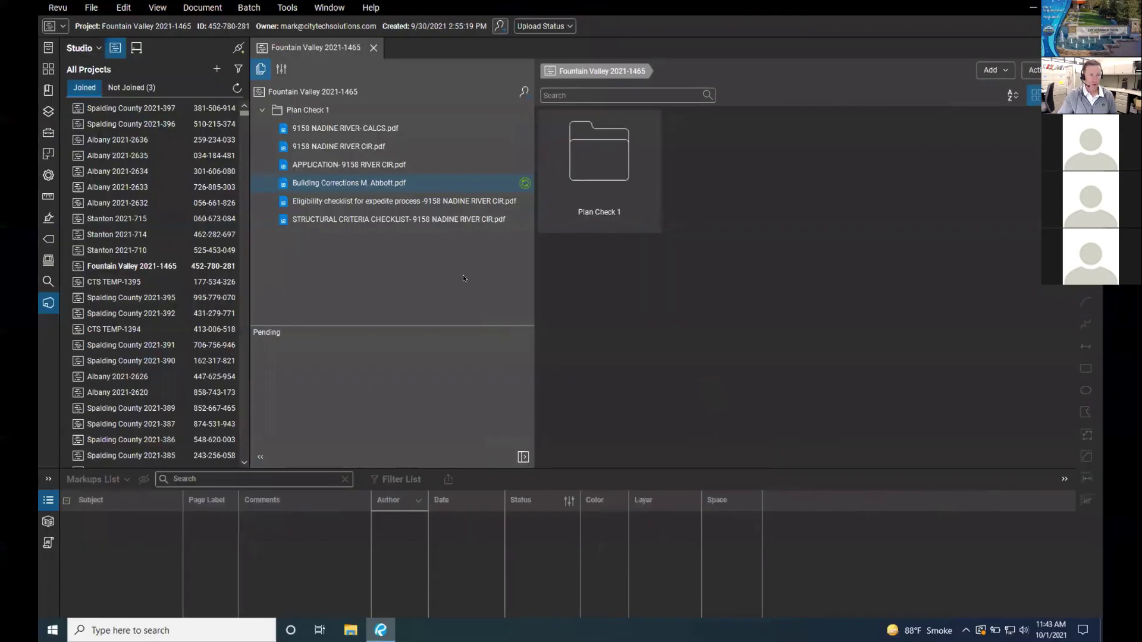
{"action": "double_click", "coordinate": [434, 468]}
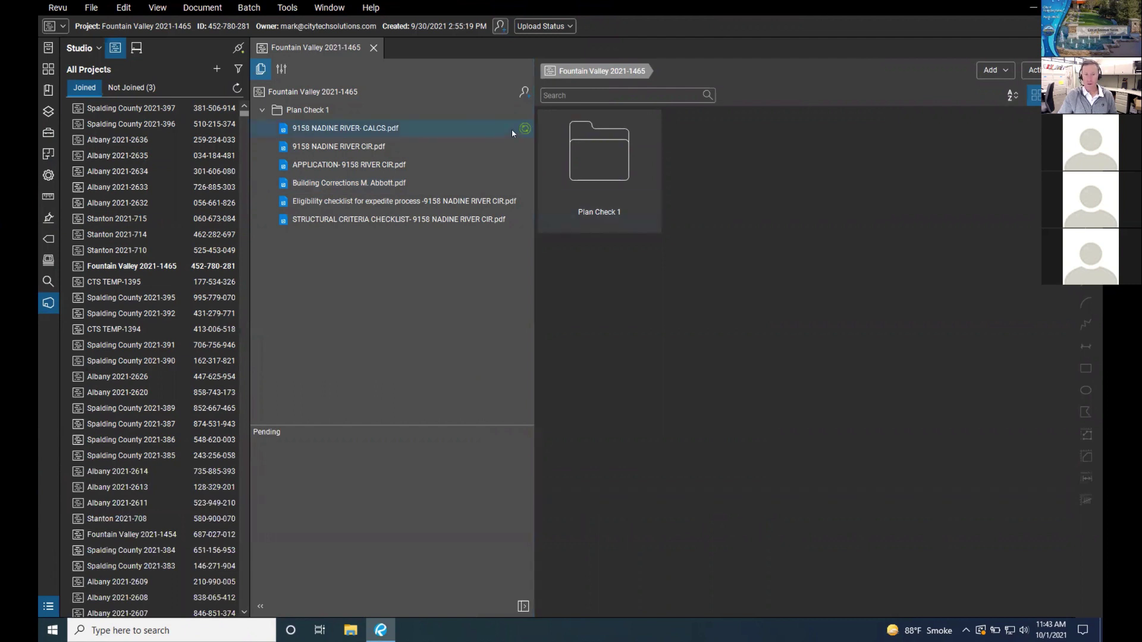
{"action": "left_click", "coordinate": [379, 184]}
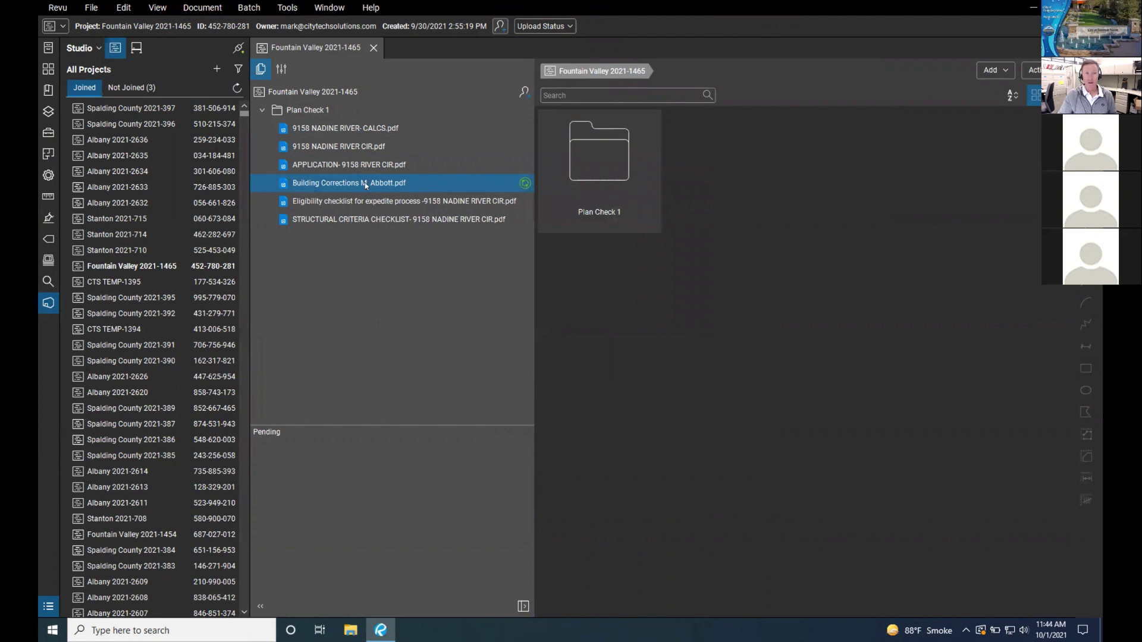
{"action": "right_click", "coordinate": [365, 184]}
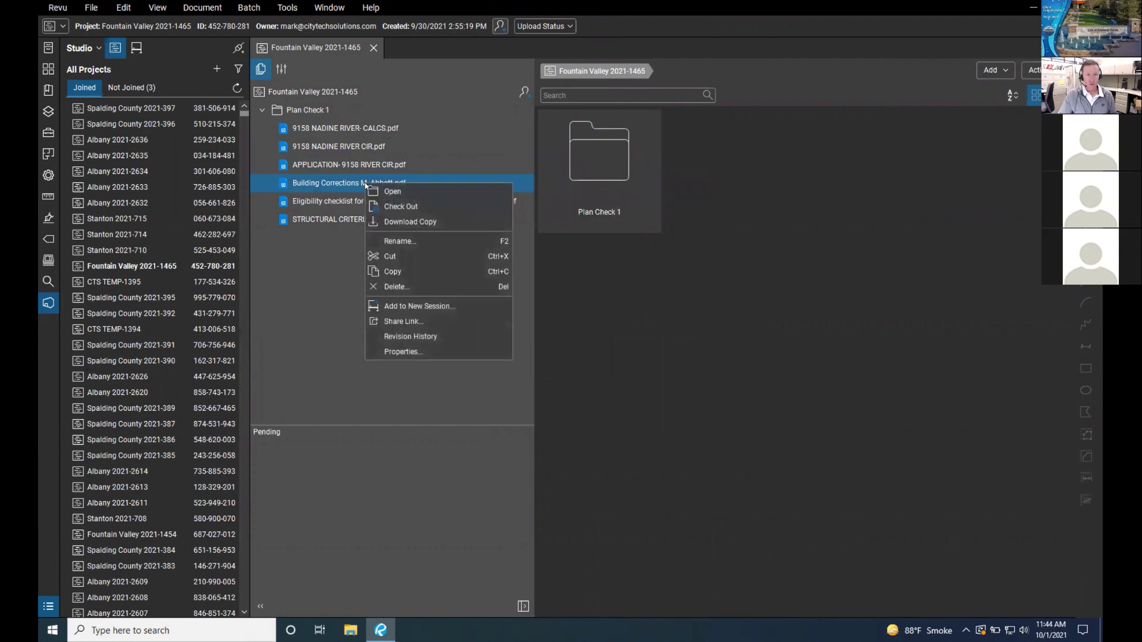
{"action": "left_click", "coordinate": [396, 288]}
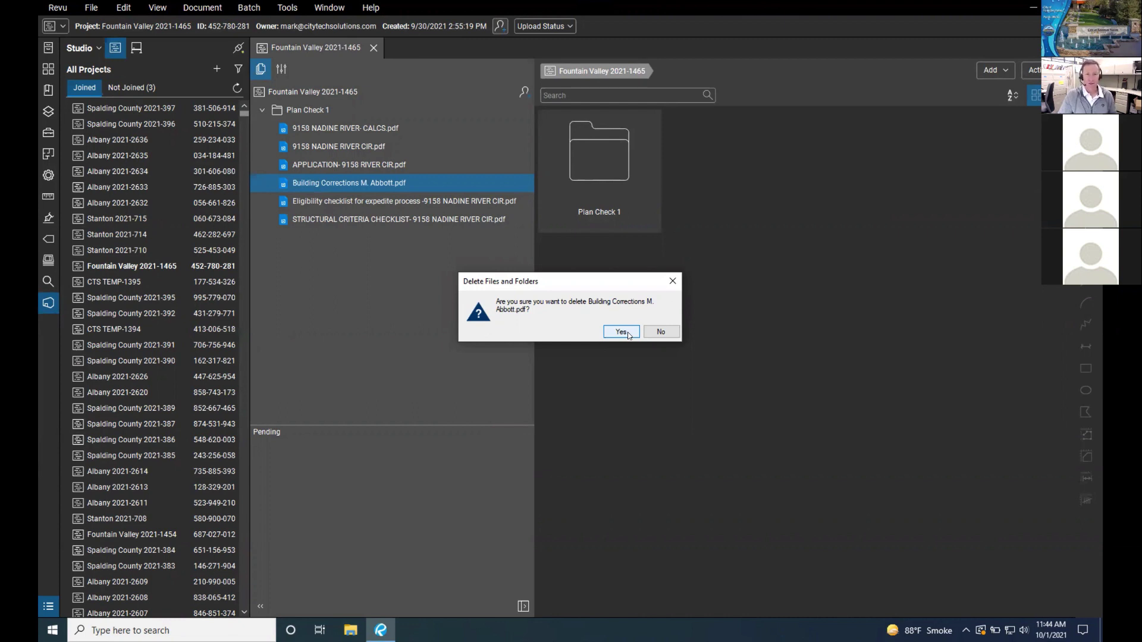
{"action": "left_click", "coordinate": [673, 280]}
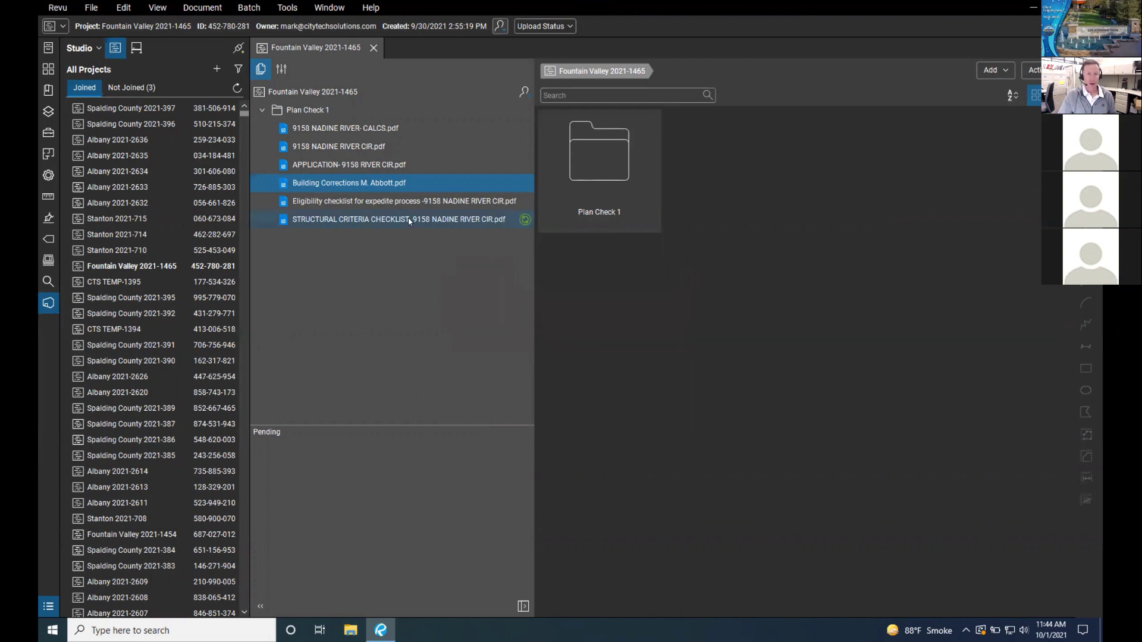
{"action": "right_click", "coordinate": [382, 182]}
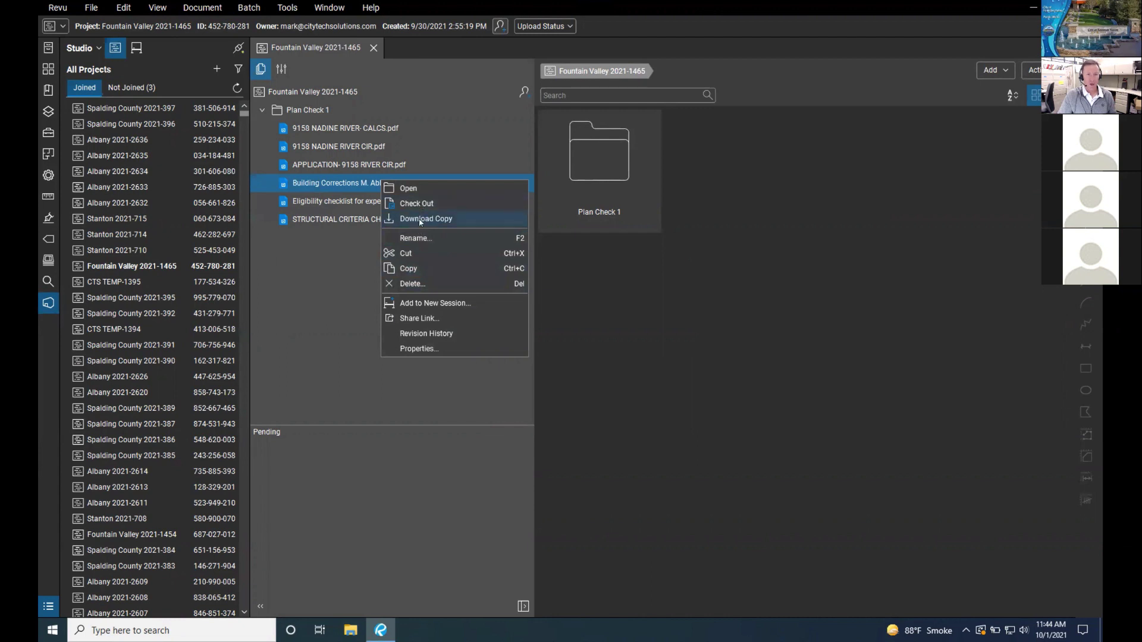
{"action": "left_click", "coordinate": [409, 284]}
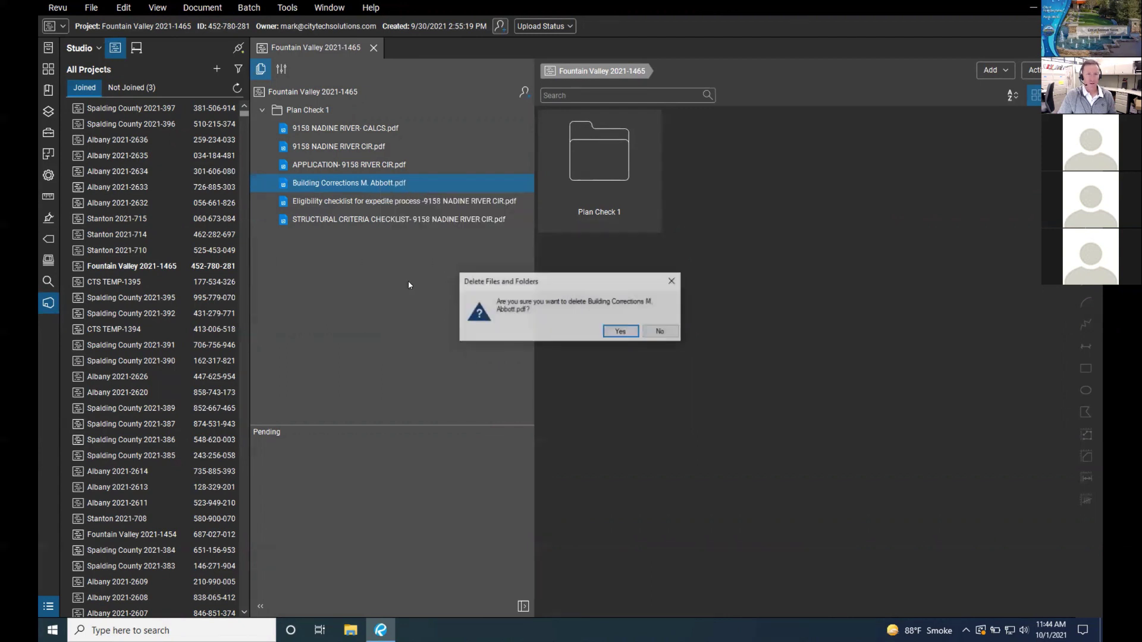
{"action": "left_click", "coordinate": [622, 332]}
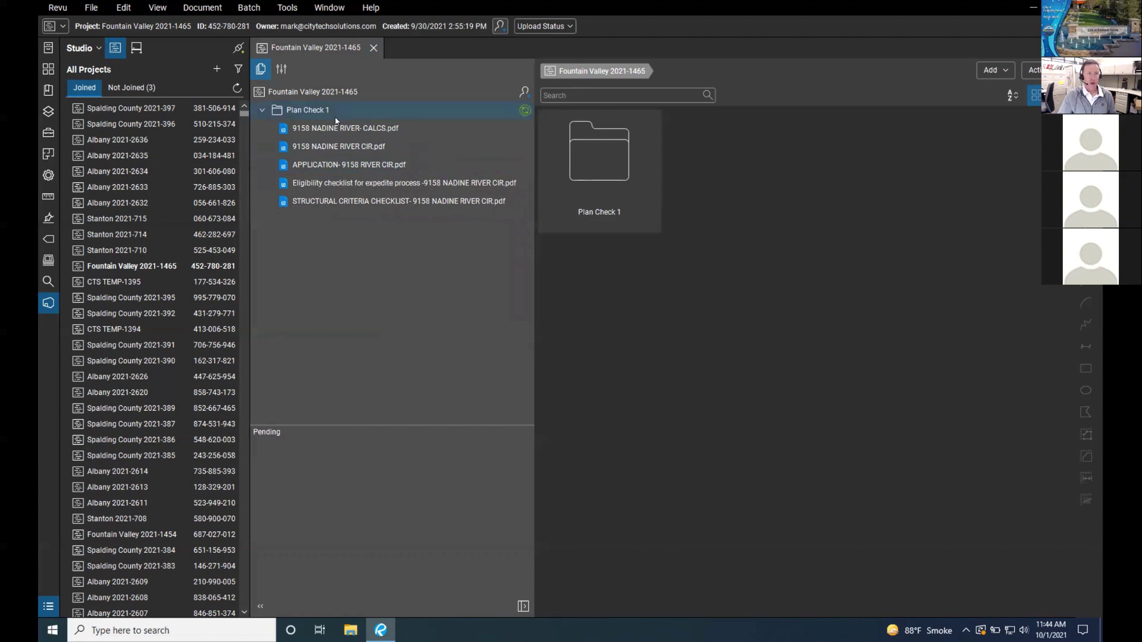
{"action": "left_click", "coordinate": [372, 49]}
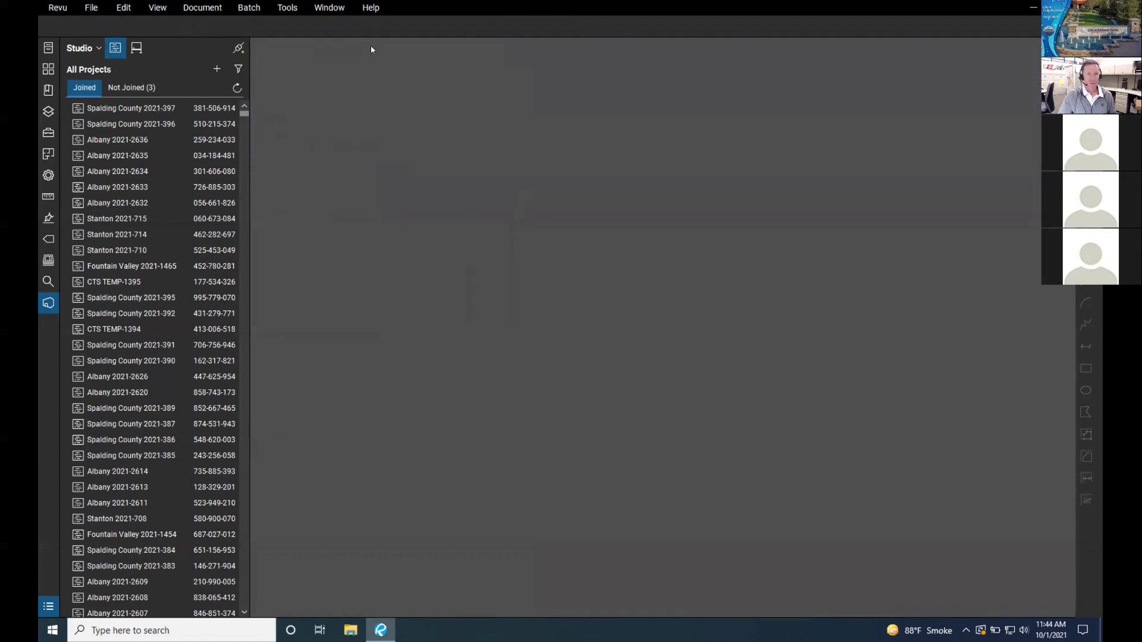
{"action": "key", "text": "ctrl+Left"}
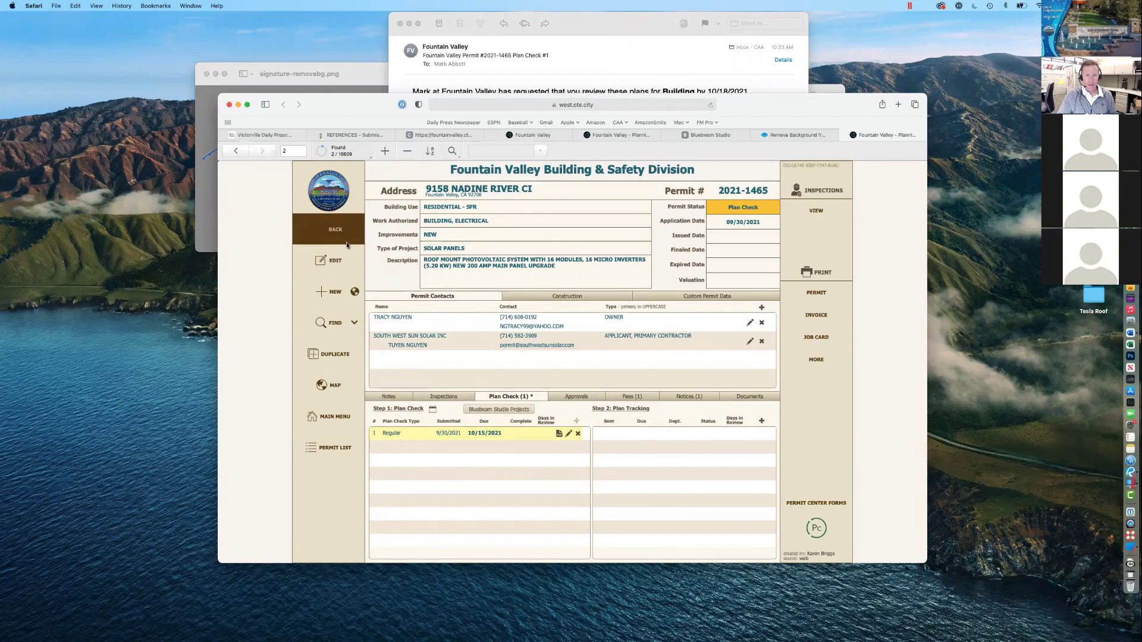
{"action": "left_click", "coordinate": [336, 417]}
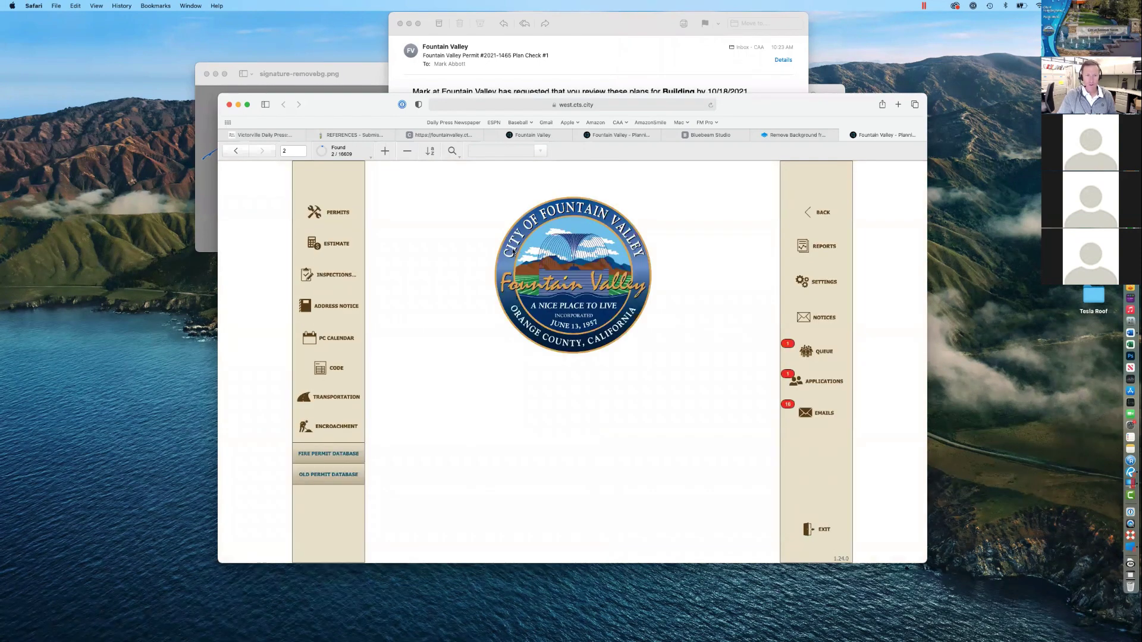
{"action": "left_click", "coordinate": [329, 213]}
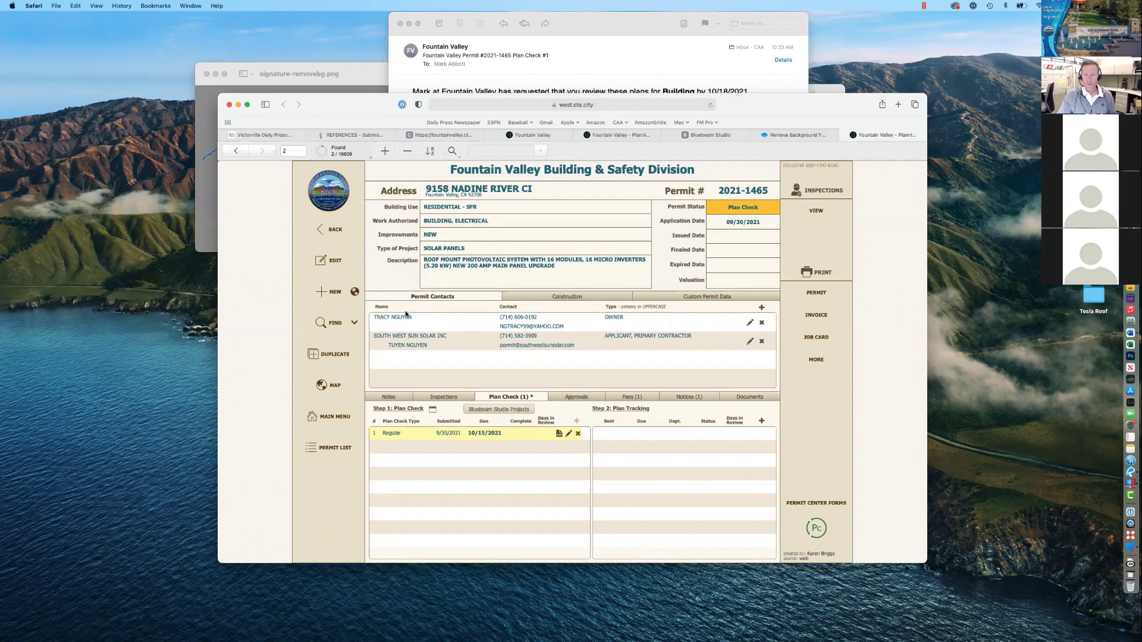
{"action": "left_click", "coordinate": [355, 292]}
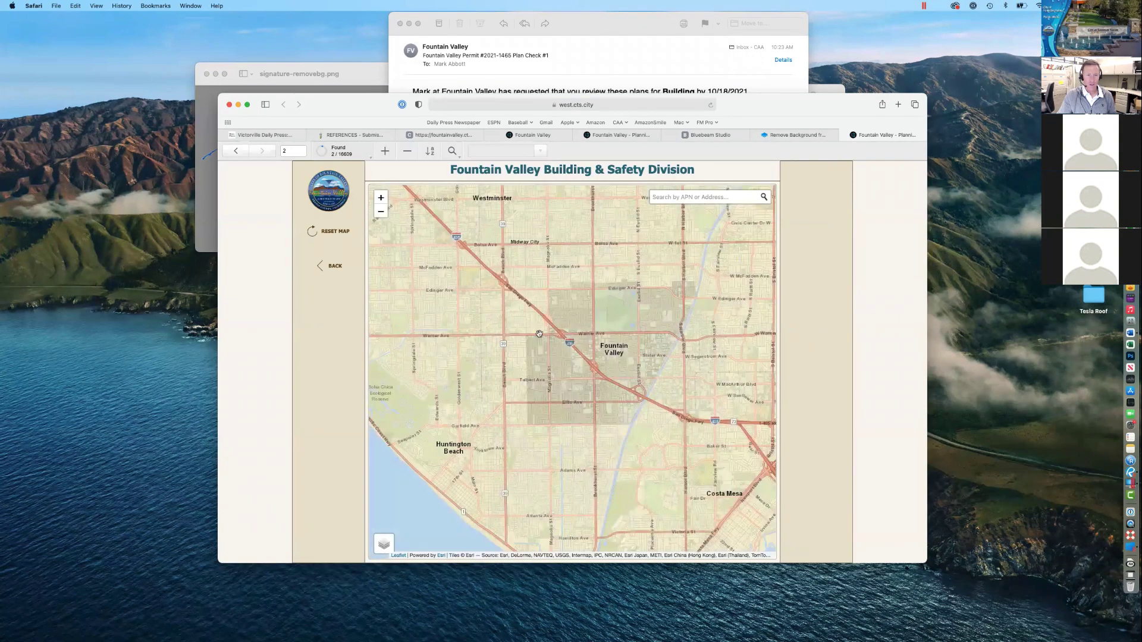
{"action": "scroll", "coordinate": [568, 344], "scroll_direction": "up", "scroll_amount": 5}
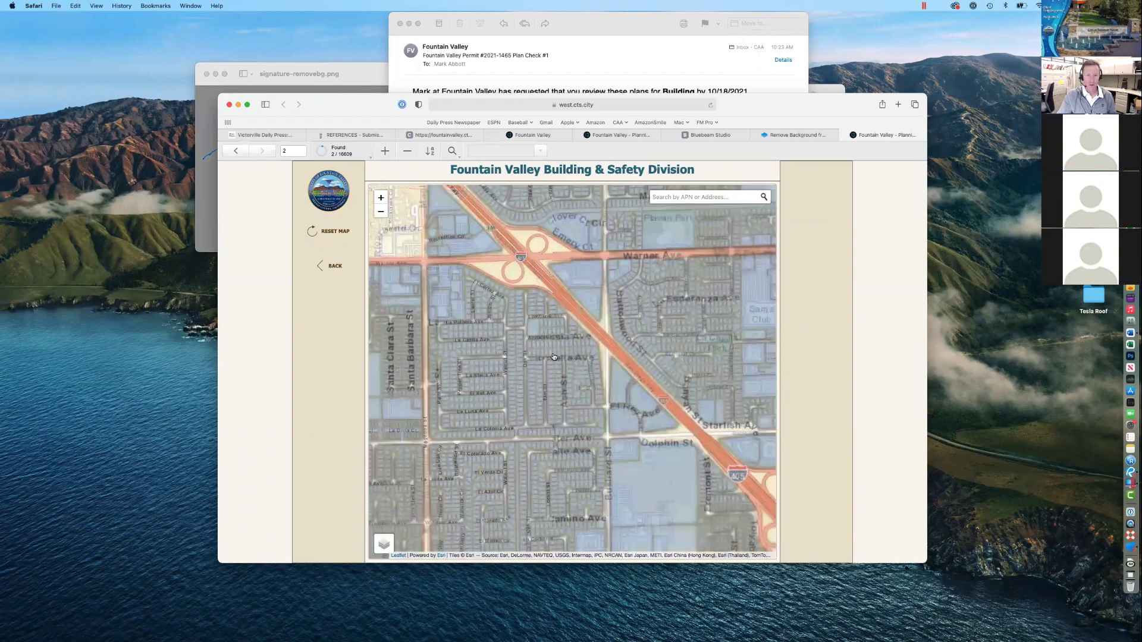
{"action": "left_click", "coordinate": [425, 323]}
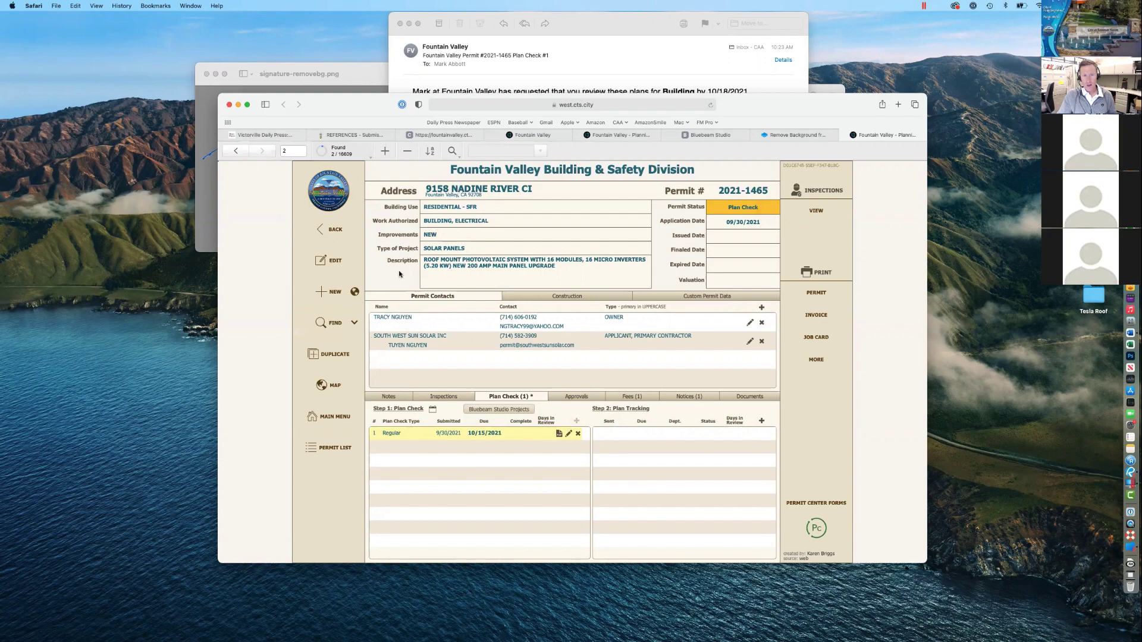
Step: View pool demolition permit 2019-371 at the address, return to 2021-1465, and start a new search
{"action": "left_click", "coordinate": [353, 325]}
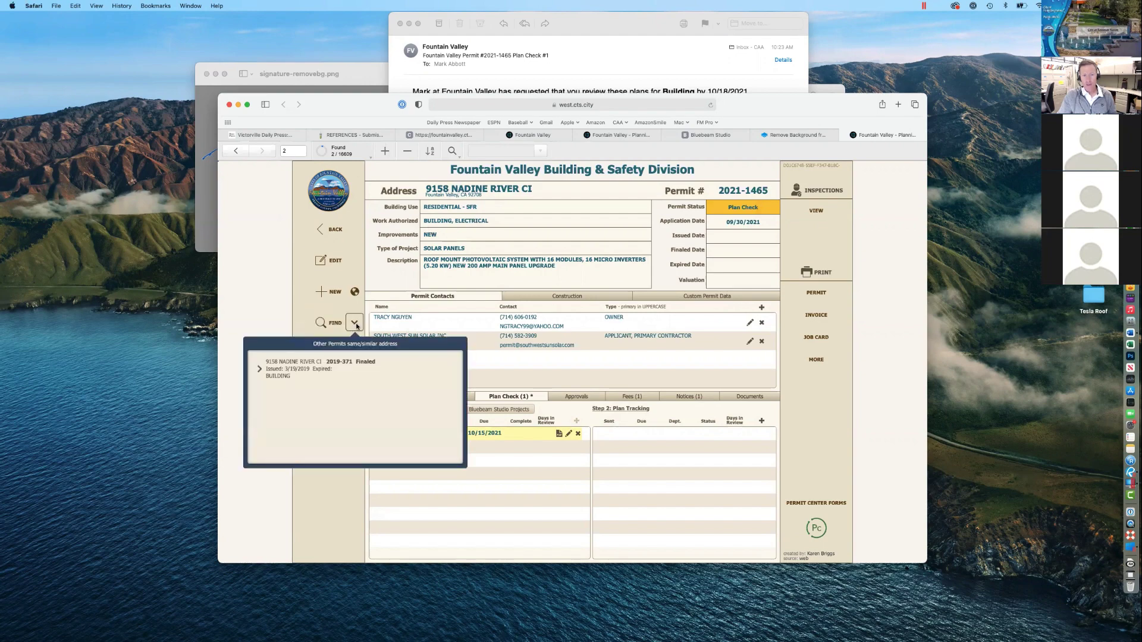
{"action": "left_click", "coordinate": [319, 372]}
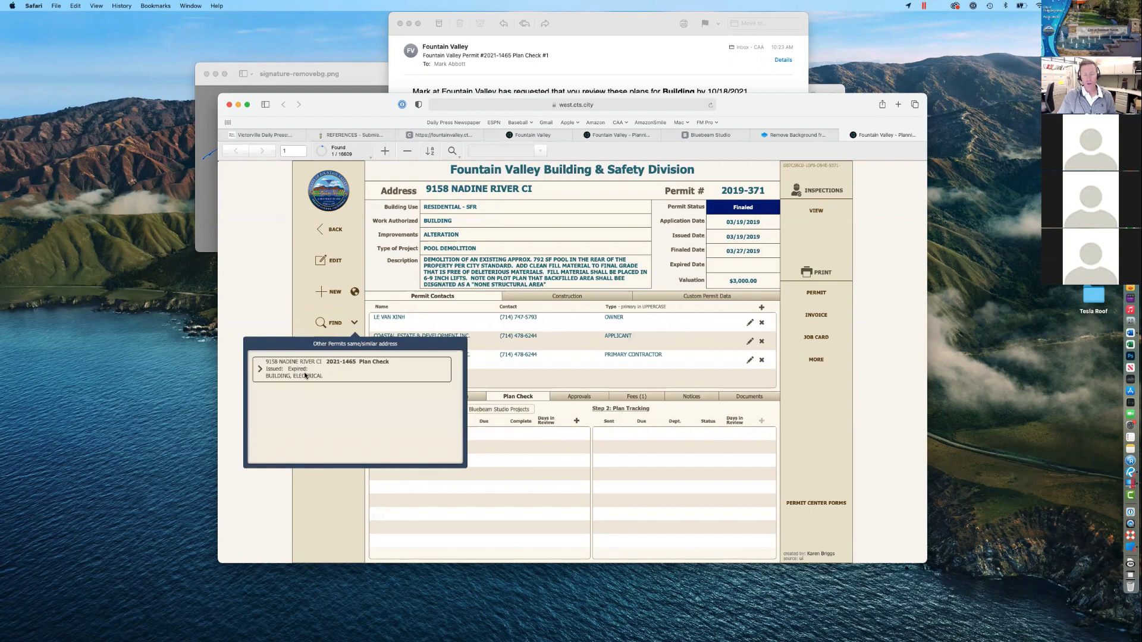
{"action": "left_click", "coordinate": [350, 331]}
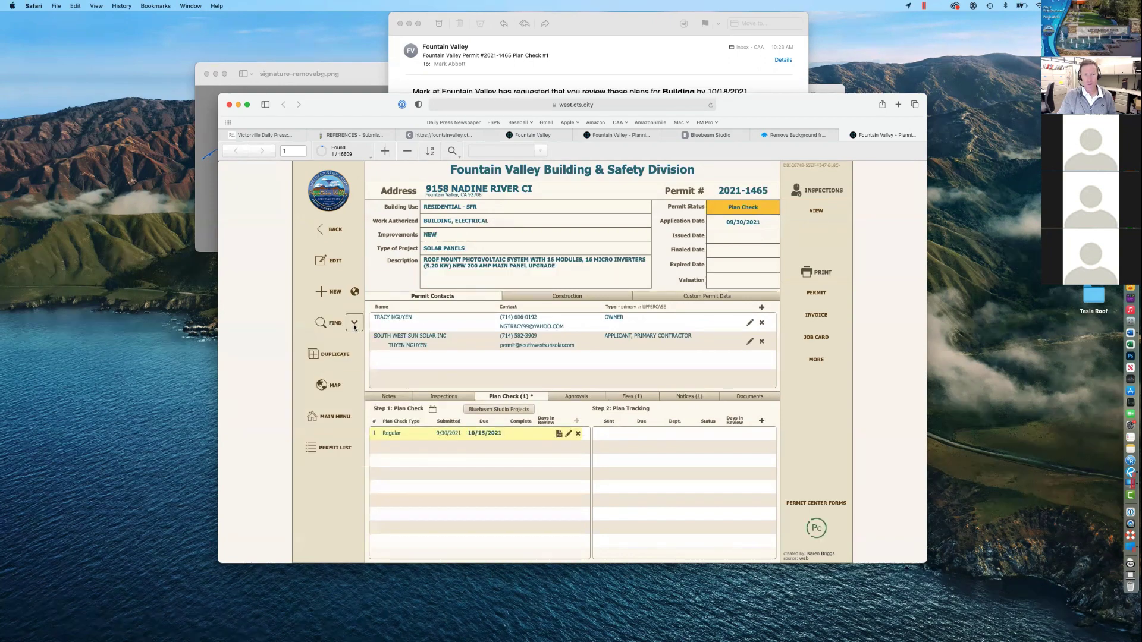
{"action": "left_click", "coordinate": [327, 324]}
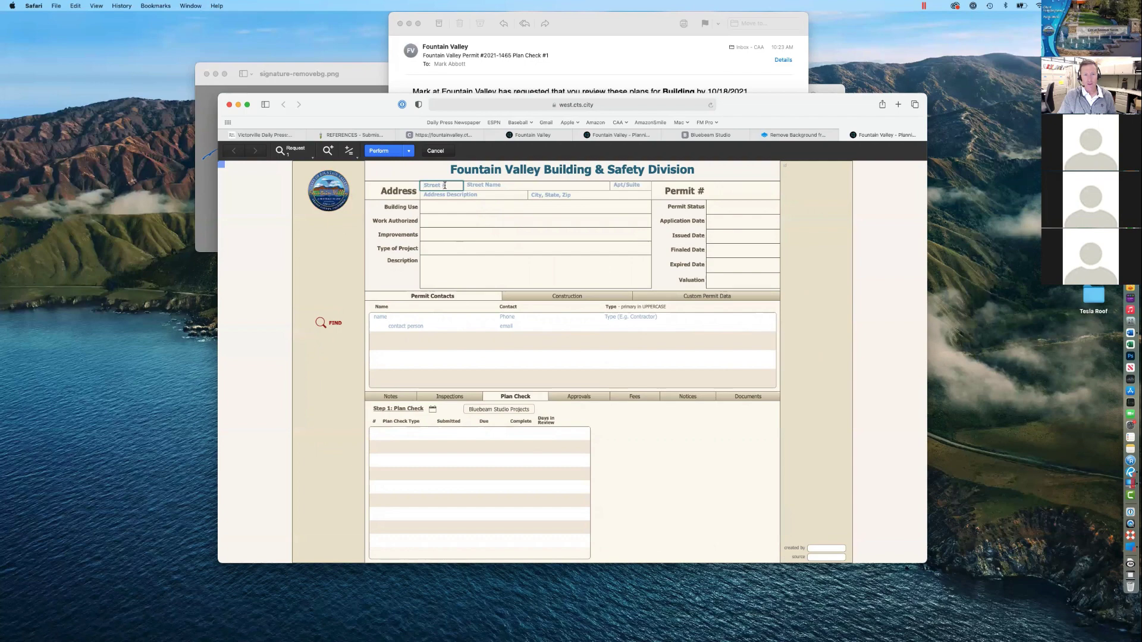
Step: Search by street name to bring back permit 2021-1465, a Regular plan check due 10/15/2021
{"action": "left_click", "coordinate": [488, 186]}
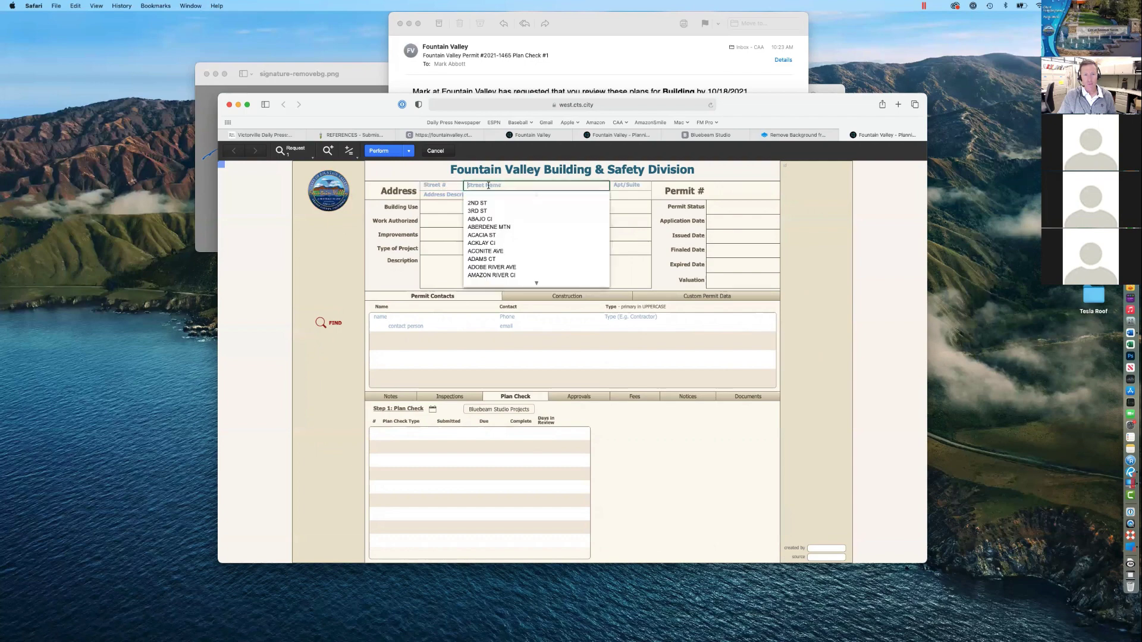
{"action": "left_click", "coordinate": [393, 259]}
{"action": "left_click", "coordinate": [336, 326]}
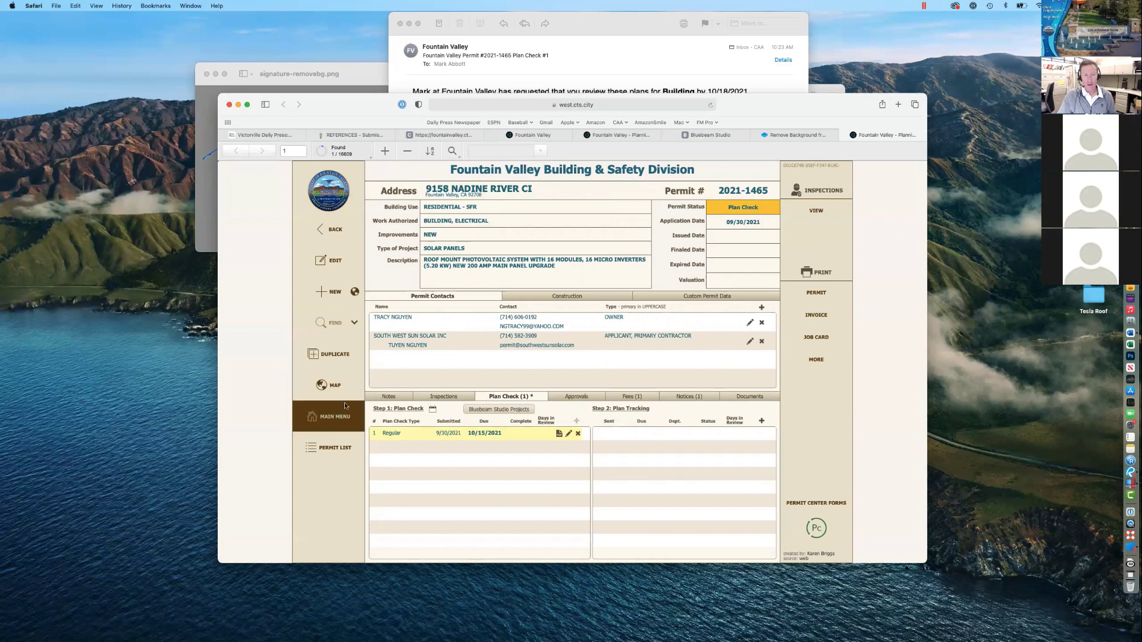
Step: Check the permit's notes without adding one, then its inspections and plan check documents
{"action": "left_click", "coordinate": [390, 397]}
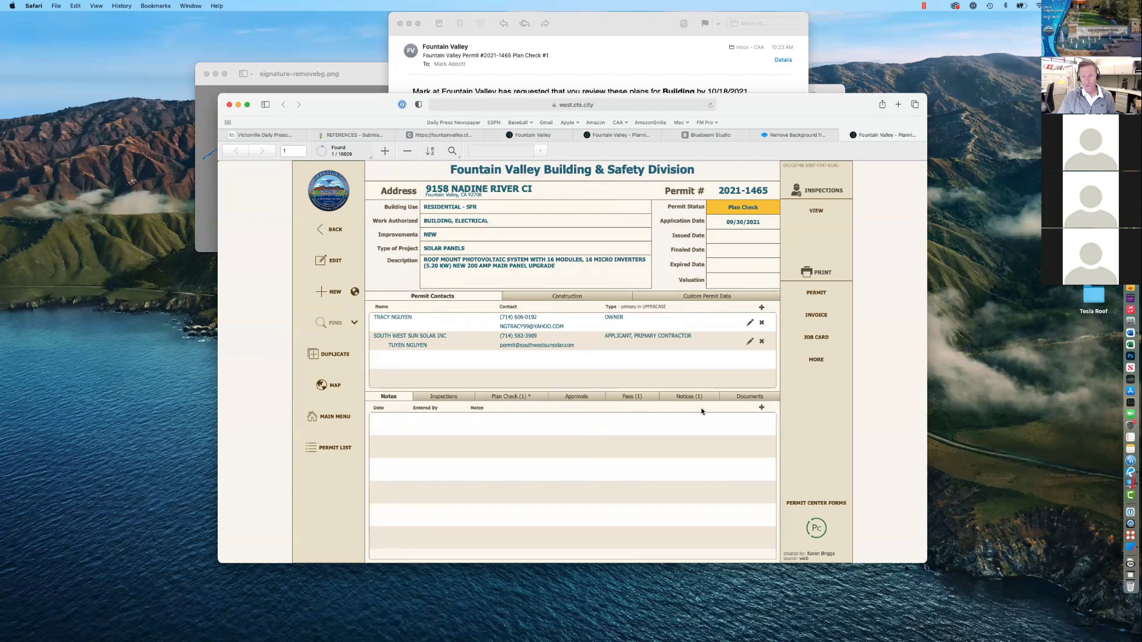
{"action": "left_click", "coordinate": [761, 408]}
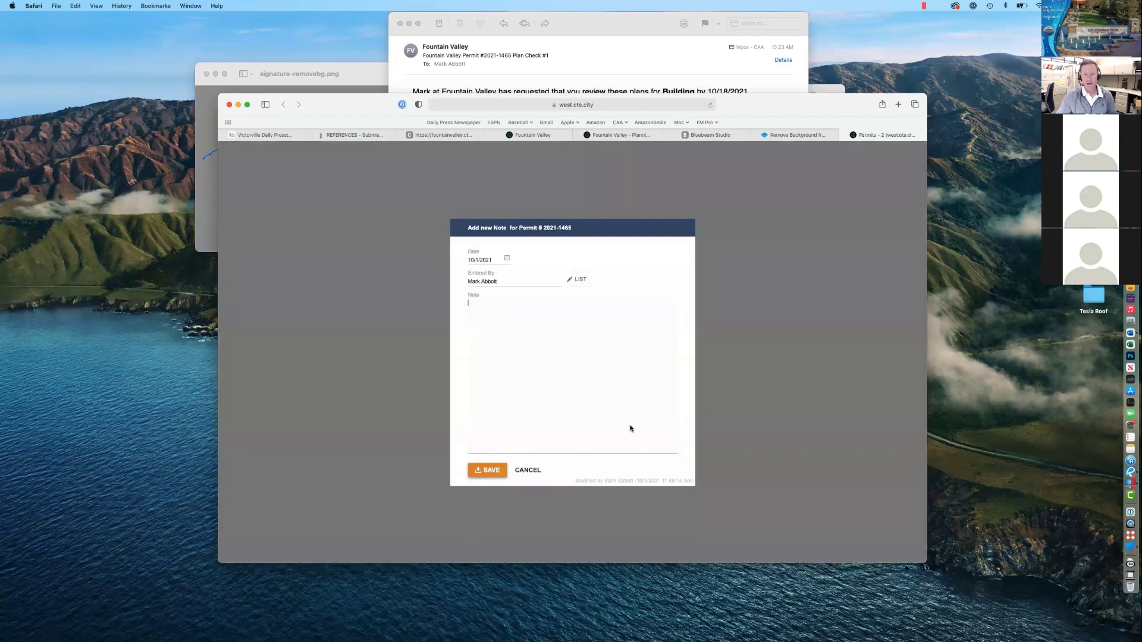
{"action": "left_click", "coordinate": [527, 470]}
{"action": "left_click", "coordinate": [464, 398]}
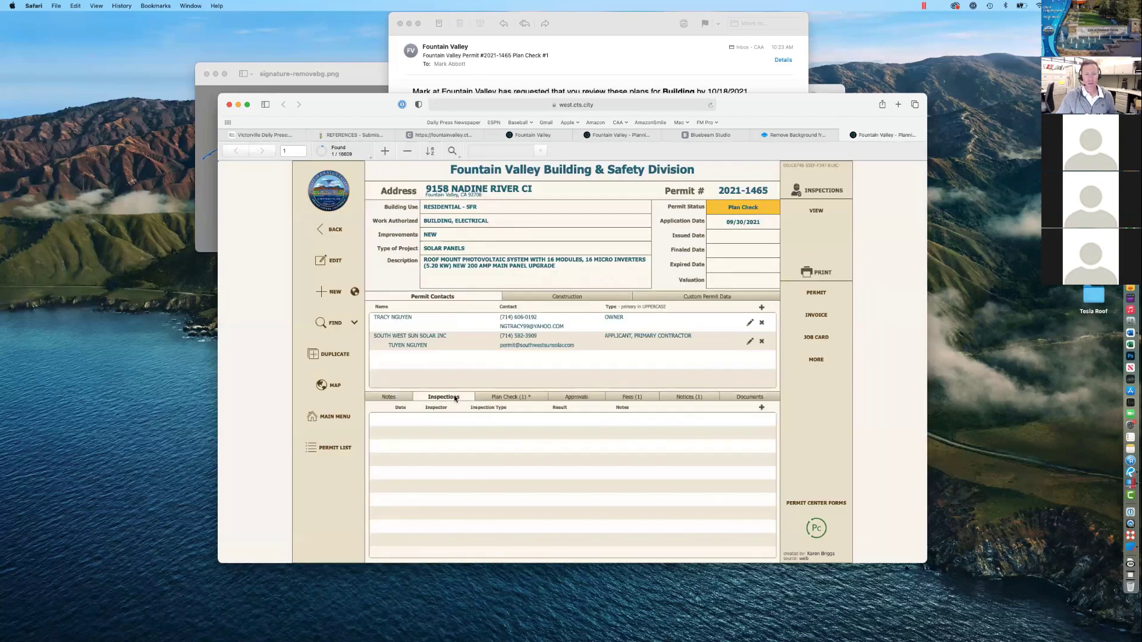
{"action": "left_click", "coordinate": [505, 400]}
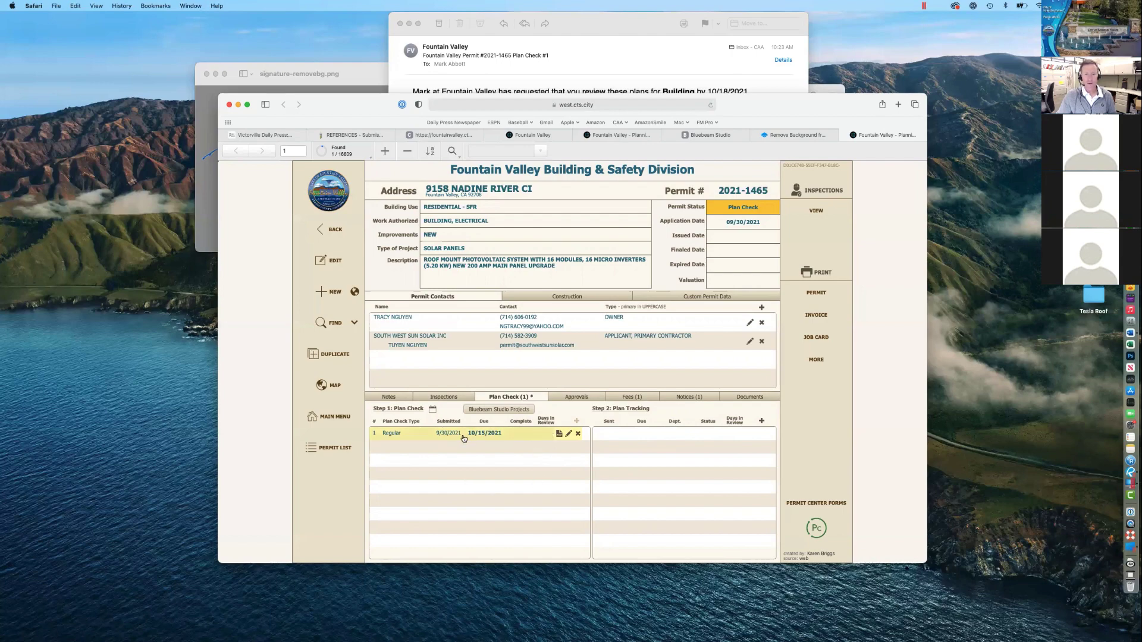
{"action": "left_click", "coordinate": [558, 434]}
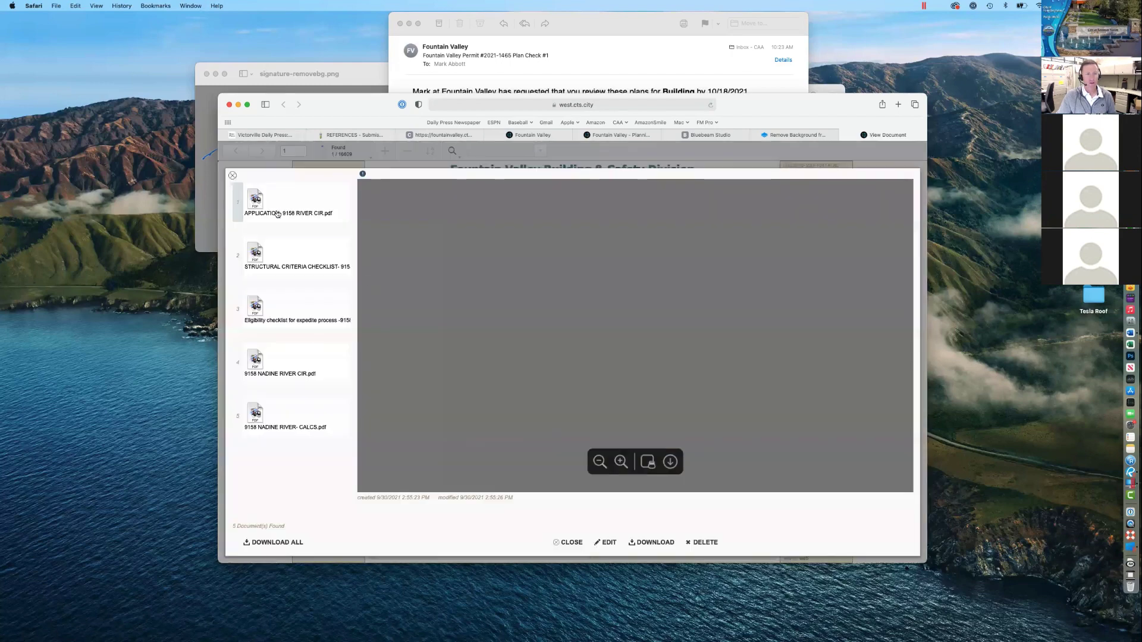
{"action": "left_click", "coordinate": [232, 176]}
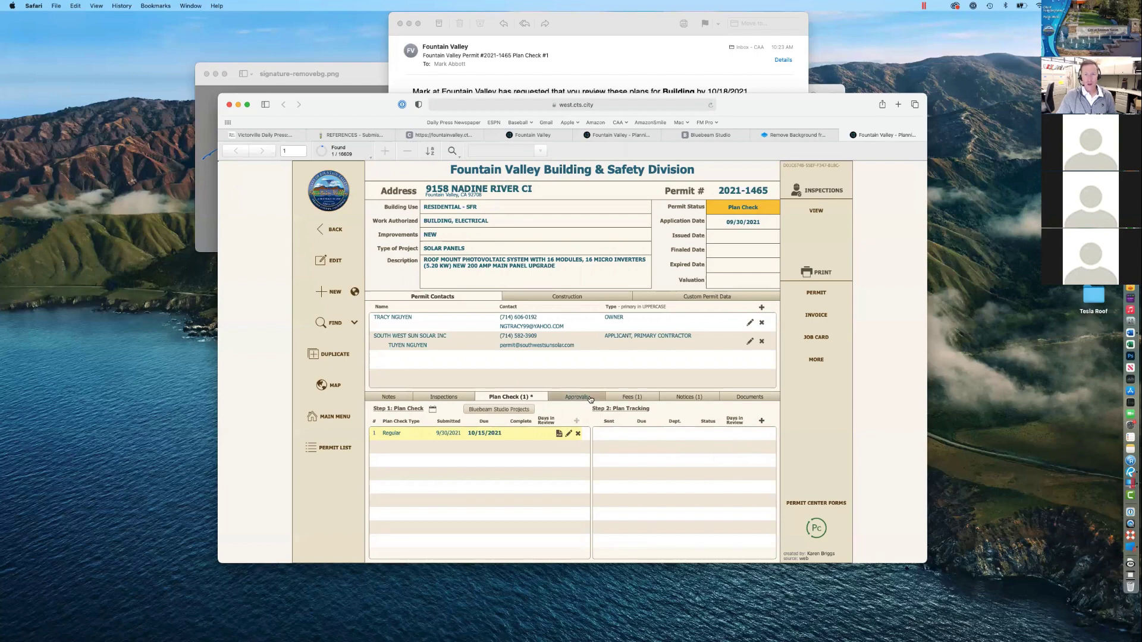
Step: Look through the Approvals, Fees, Notices and Documents tabs, ending on the empty Documents section
{"action": "left_click", "coordinate": [584, 397]}
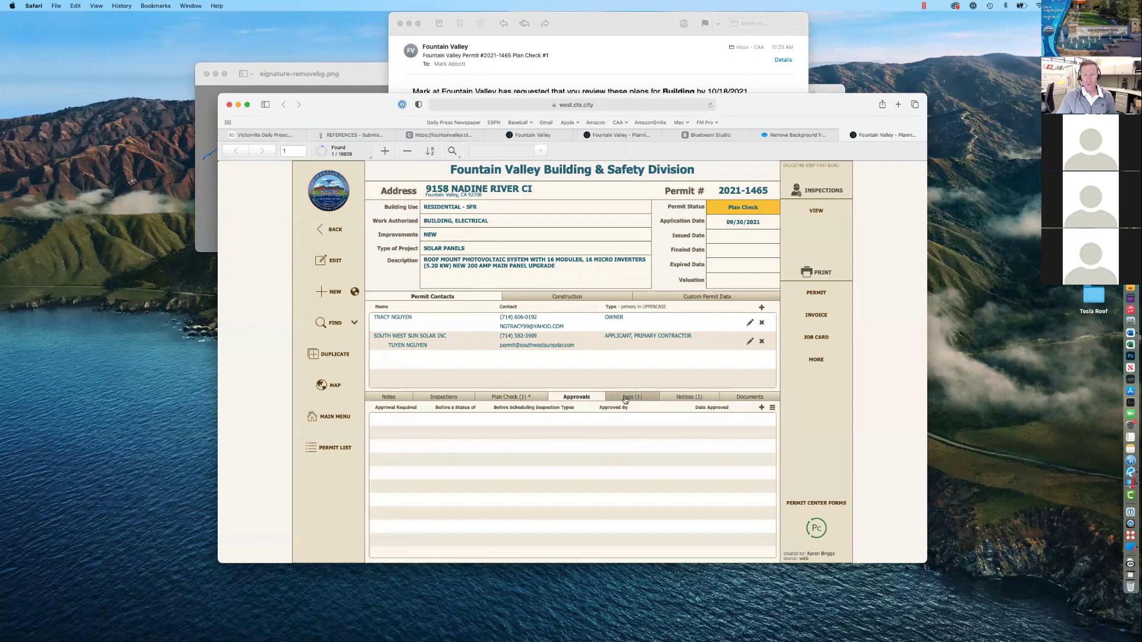
{"action": "left_click", "coordinate": [626, 399]}
{"action": "left_click", "coordinate": [684, 398]}
{"action": "left_click", "coordinate": [732, 399]}
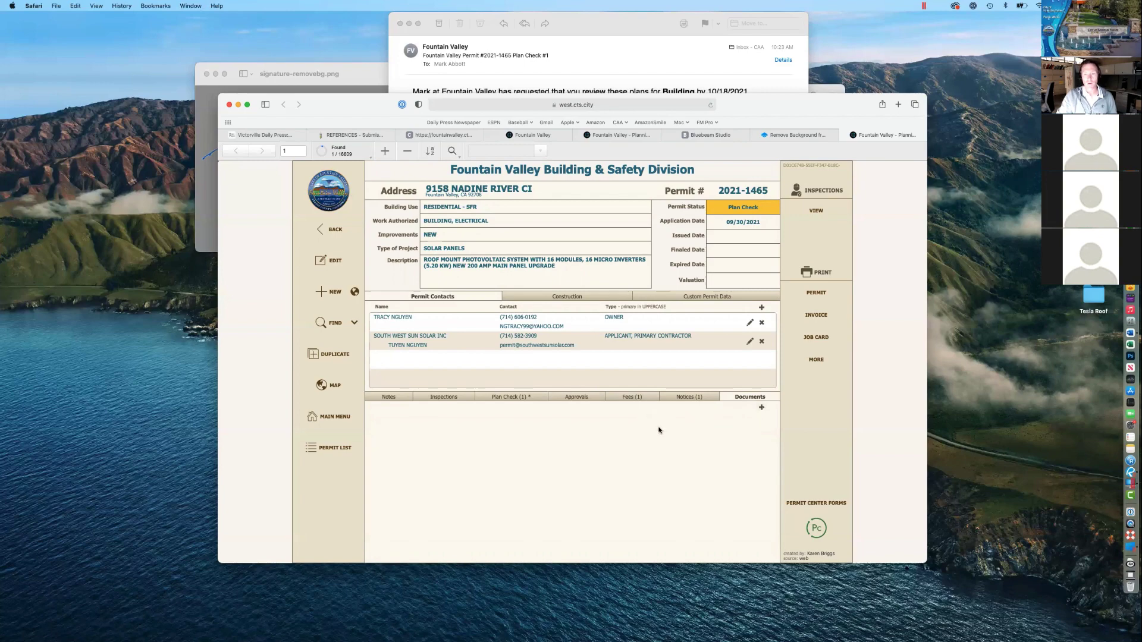
Step: Show permit 2021-1465's Regular plan check, due 10/15/2021, and bring its window to the front
{"action": "left_click", "coordinate": [491, 401]}
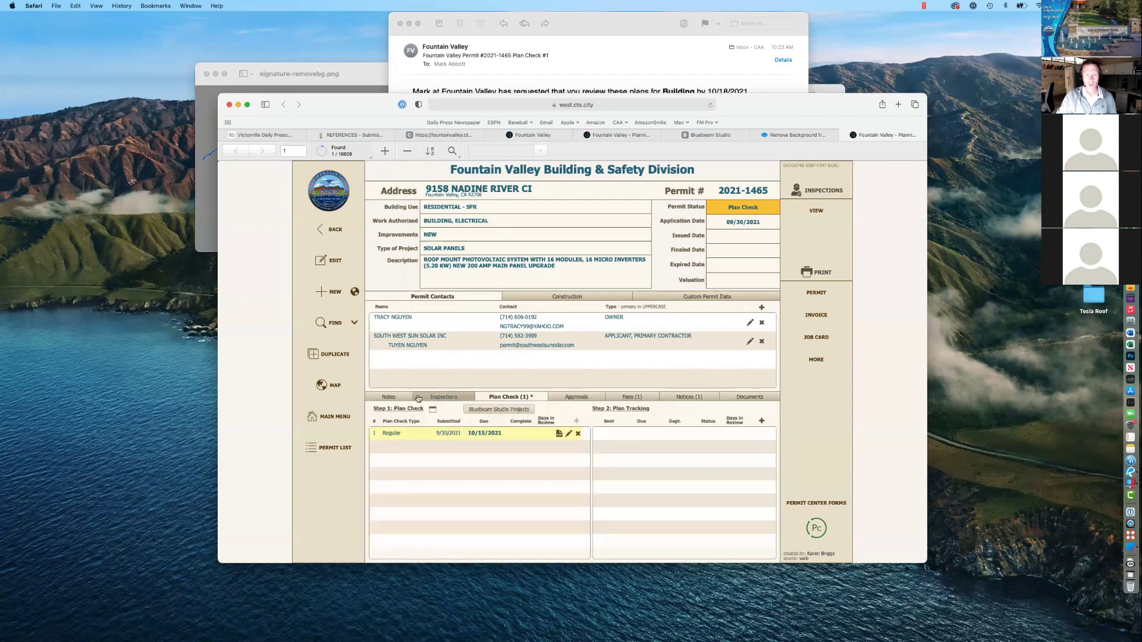
{"action": "left_click", "coordinate": [736, 399]}
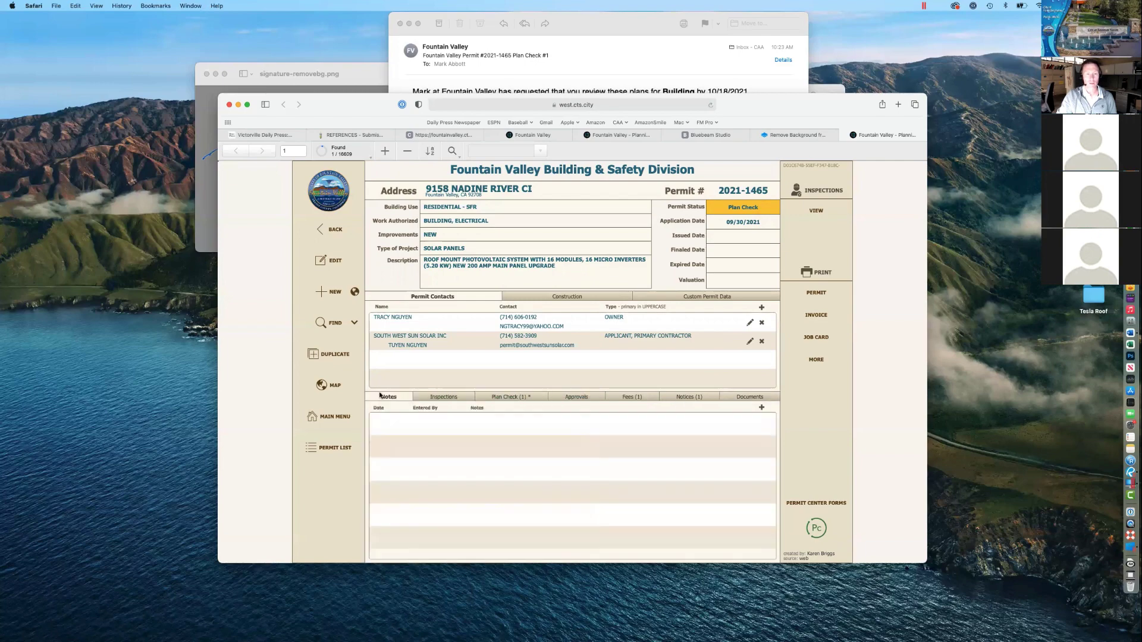
{"action": "left_click", "coordinate": [501, 396]}
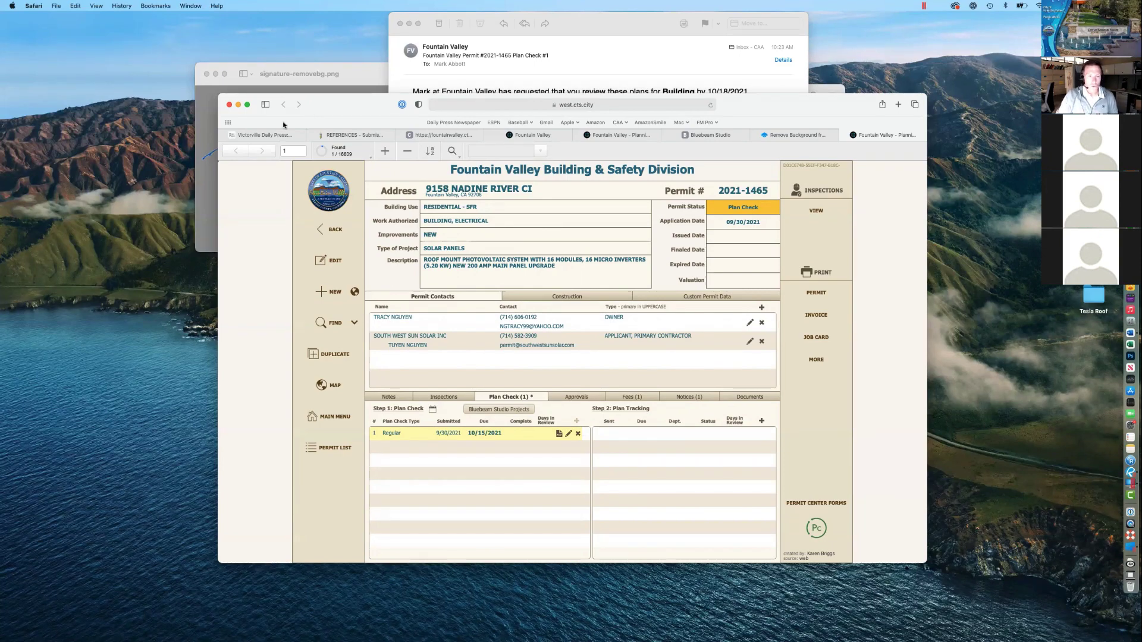
{"action": "left_click", "coordinate": [320, 419]}
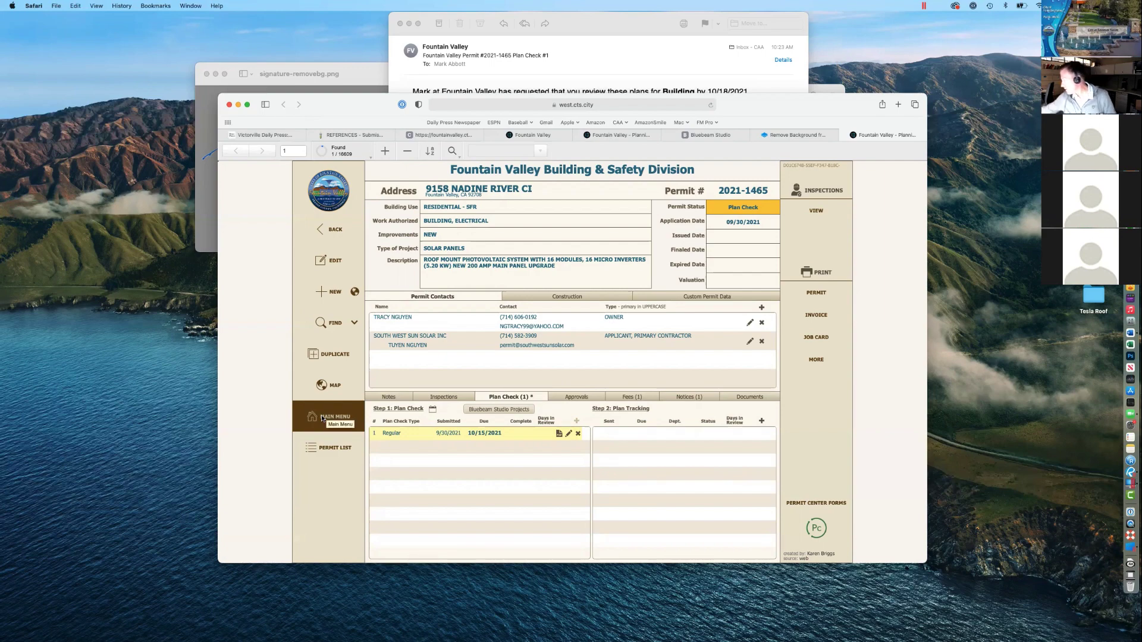
{"action": "left_click", "coordinate": [322, 419]}
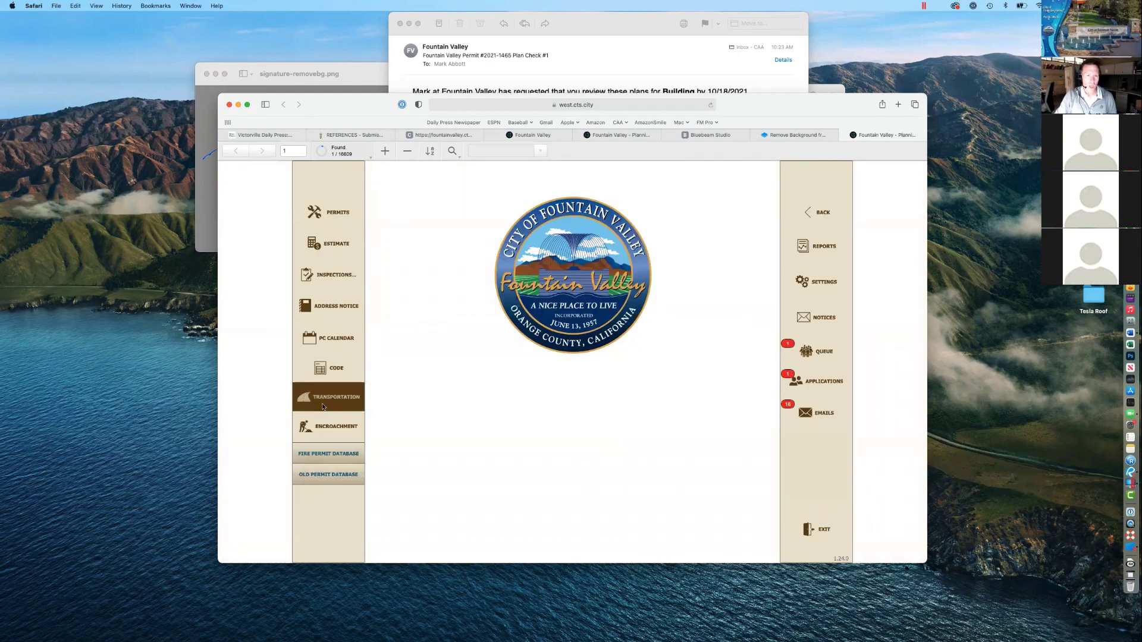
{"action": "left_click", "coordinate": [320, 425]}
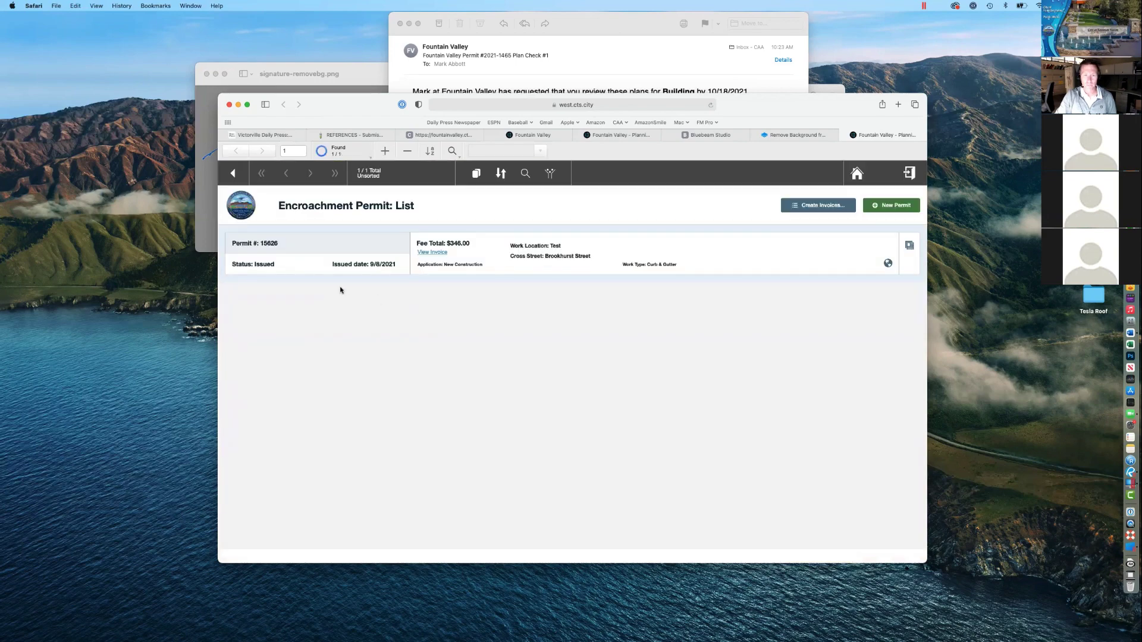
{"action": "left_click", "coordinate": [234, 174]}
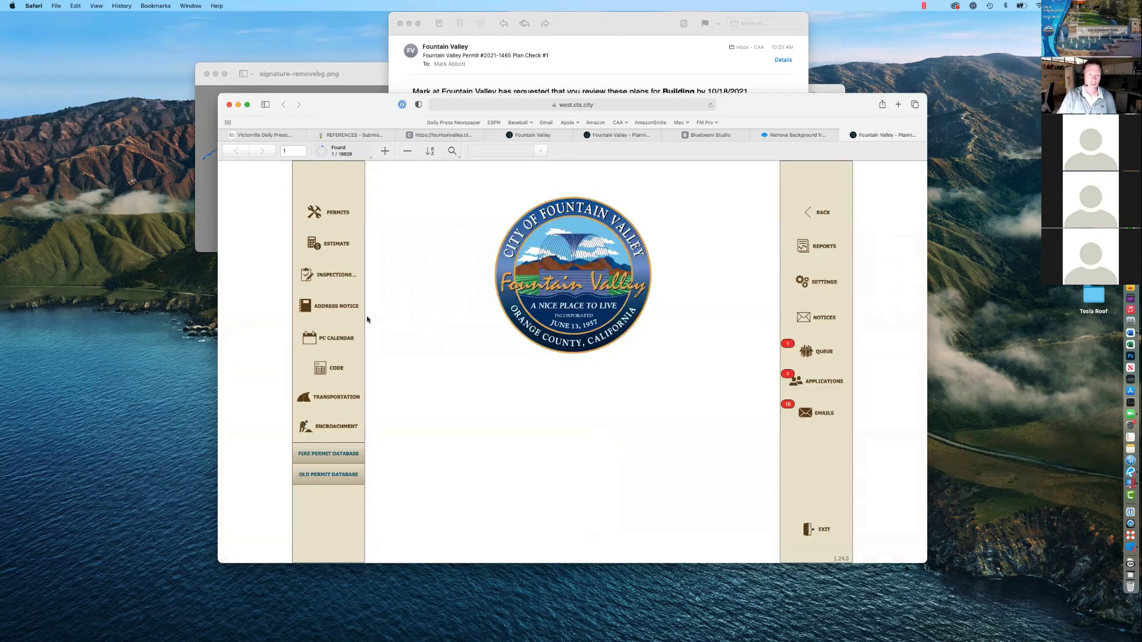
{"action": "left_click", "coordinate": [339, 405]}
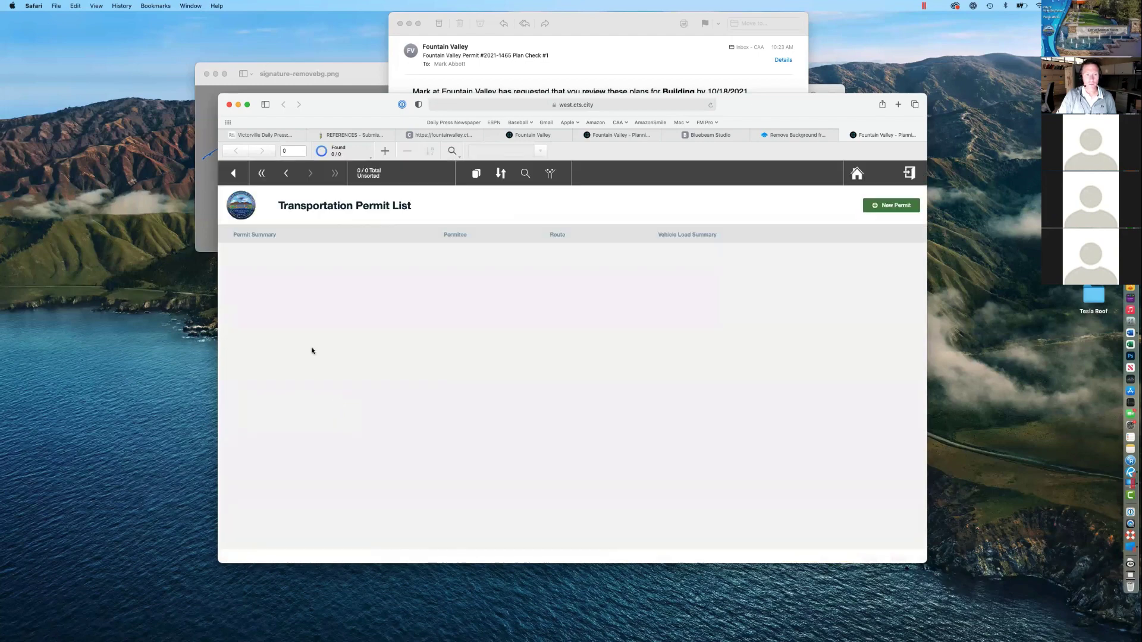
{"action": "left_click", "coordinate": [233, 173]}
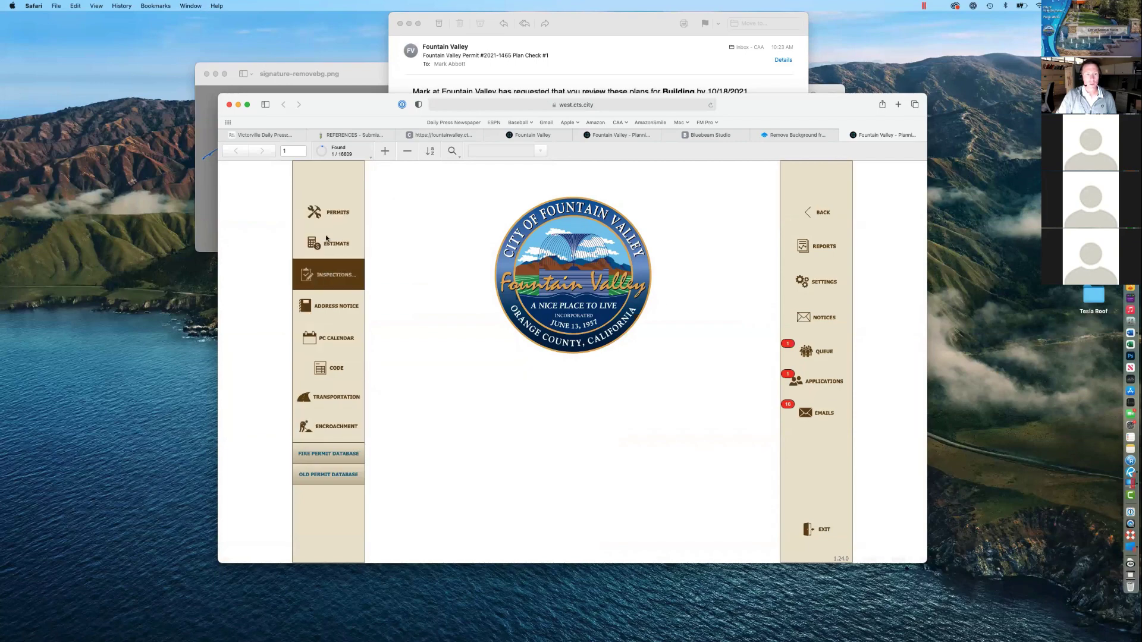
{"action": "left_click", "coordinate": [325, 222]}
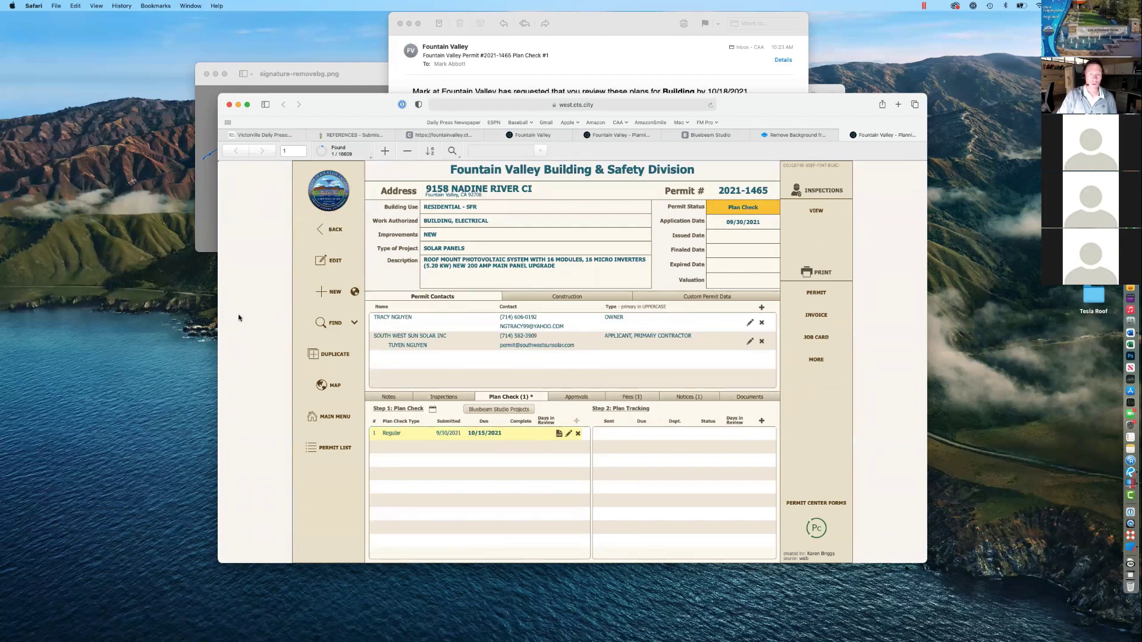
Step: Close the Preview windows for signature.jpg and signature-removebg.png so permit 2021-1465 is in front
{"action": "mouse_move", "coordinate": [343, 103]}
{"action": "left_mouse_down"}
{"action": "mouse_move", "coordinate": [433, 131]}
{"action": "mouse_move", "coordinate": [378, 132]}
{"action": "left_mouse_up"}
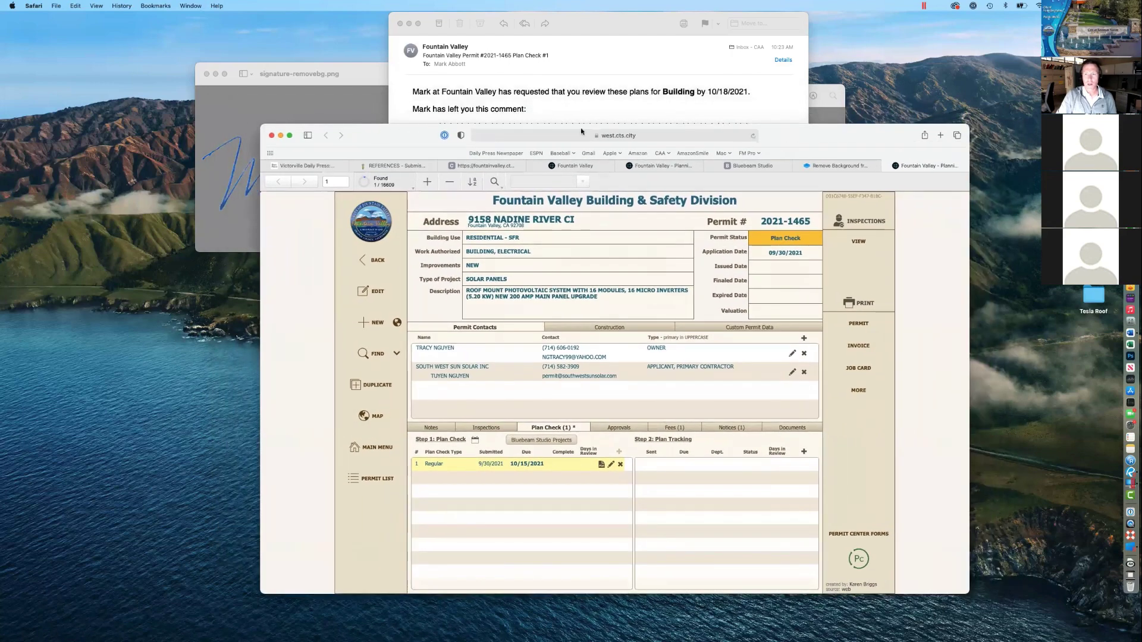
{"action": "left_click", "coordinate": [816, 114]}
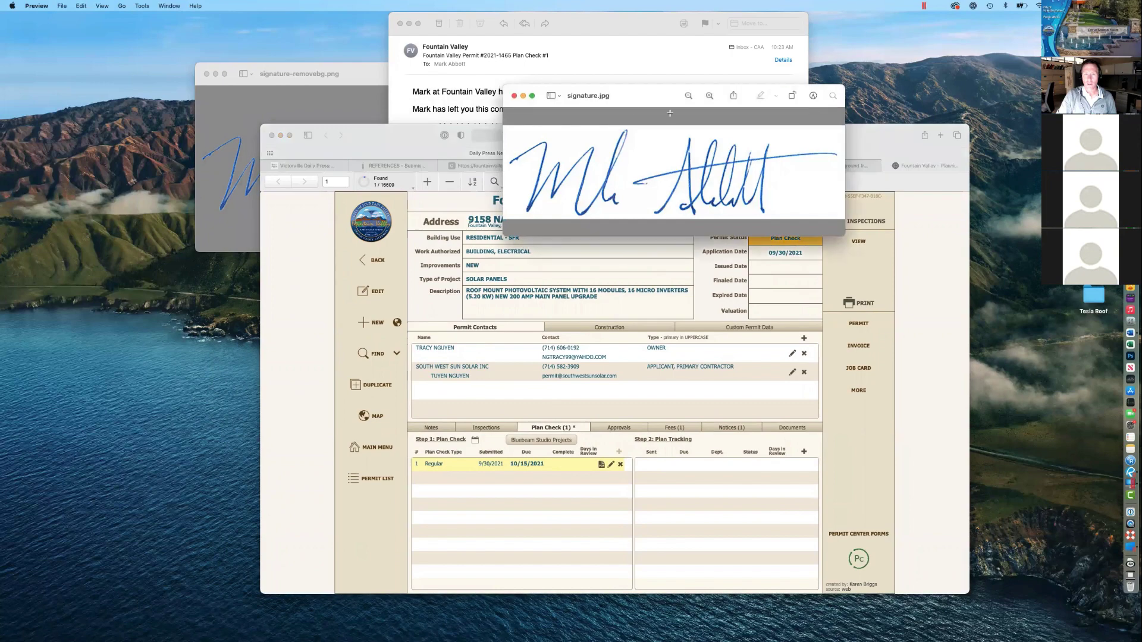
{"action": "left_click", "coordinate": [513, 96]}
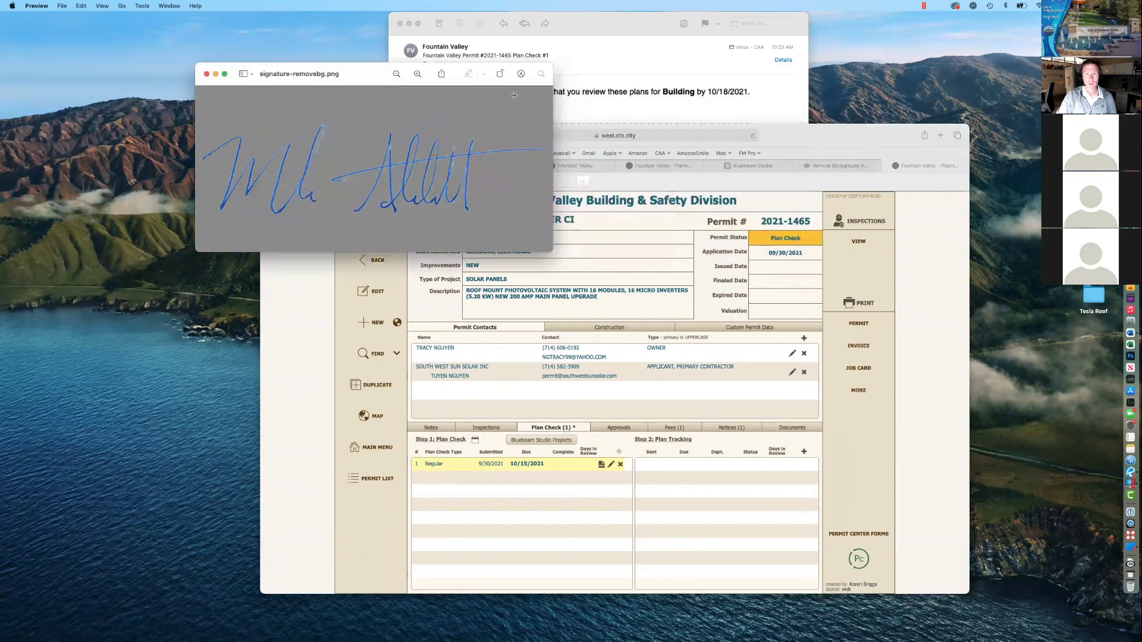
{"action": "left_click", "coordinate": [206, 73]}
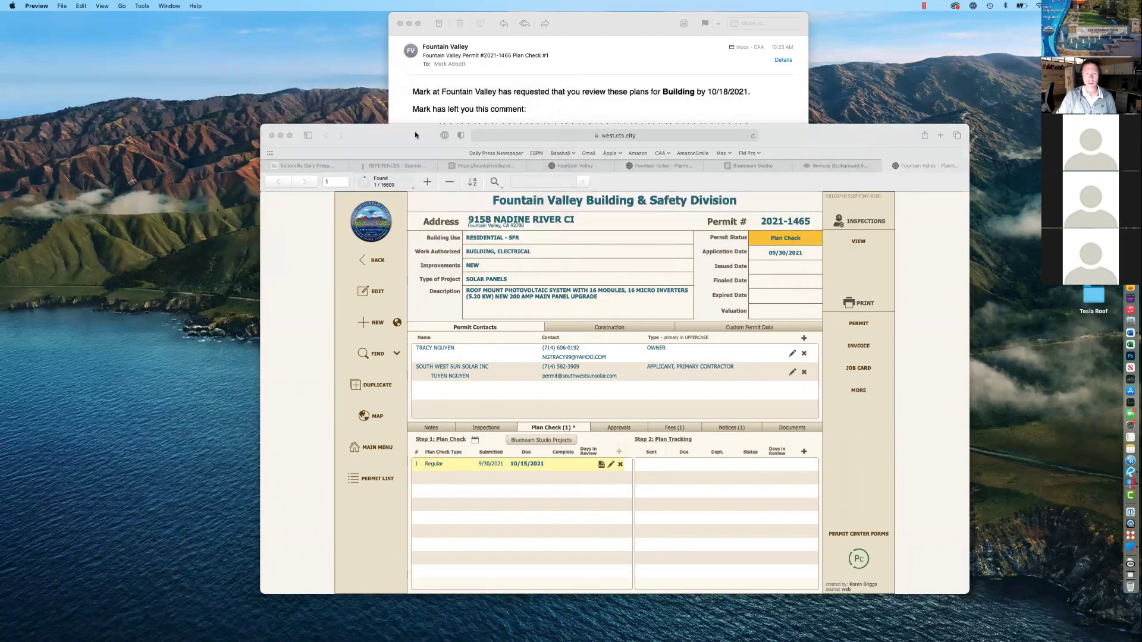
{"action": "left_click_drag", "start_coordinate": [415, 131], "coordinate": [356, 114]}
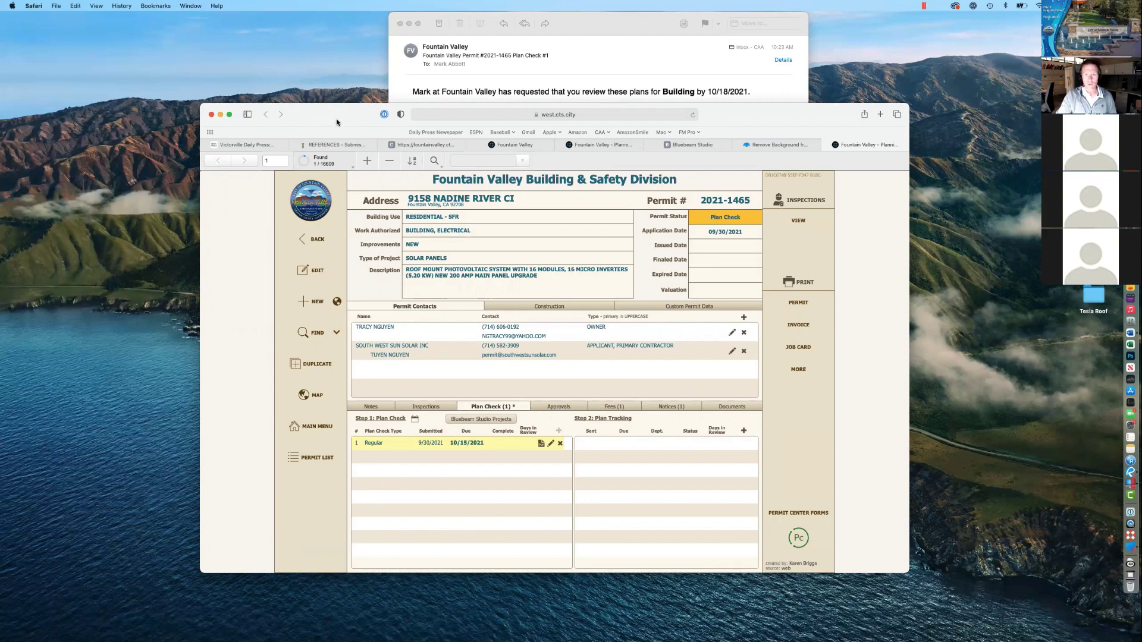
{"action": "left_click_drag", "start_coordinate": [336, 122], "coordinate": [338, 118]}
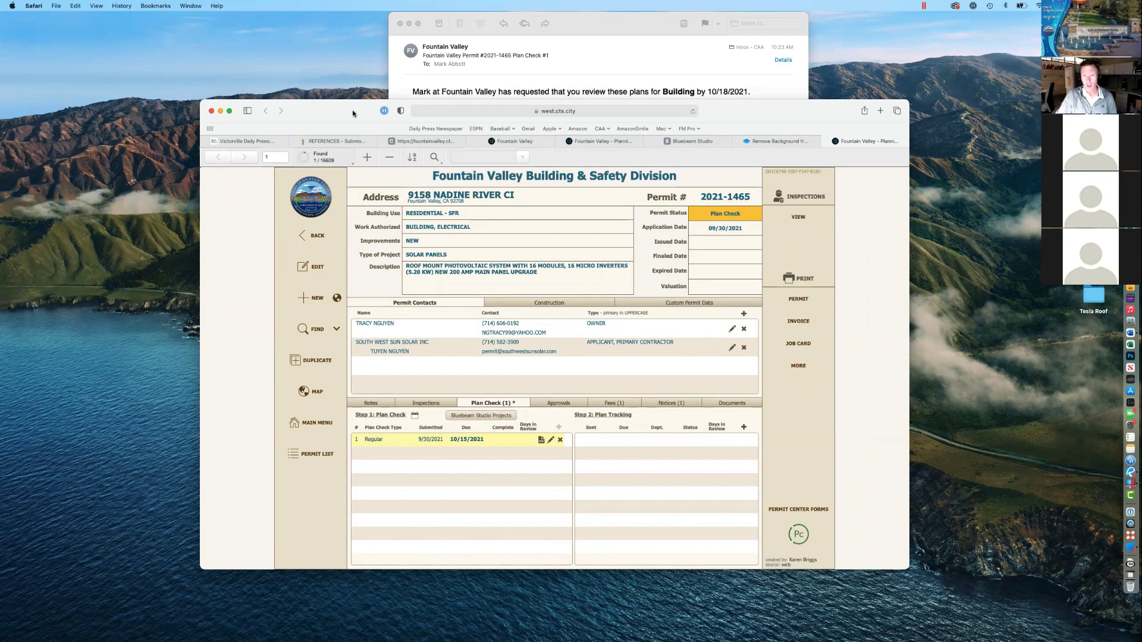
{"action": "left_click_drag", "start_coordinate": [352, 113], "coordinate": [350, 96]}
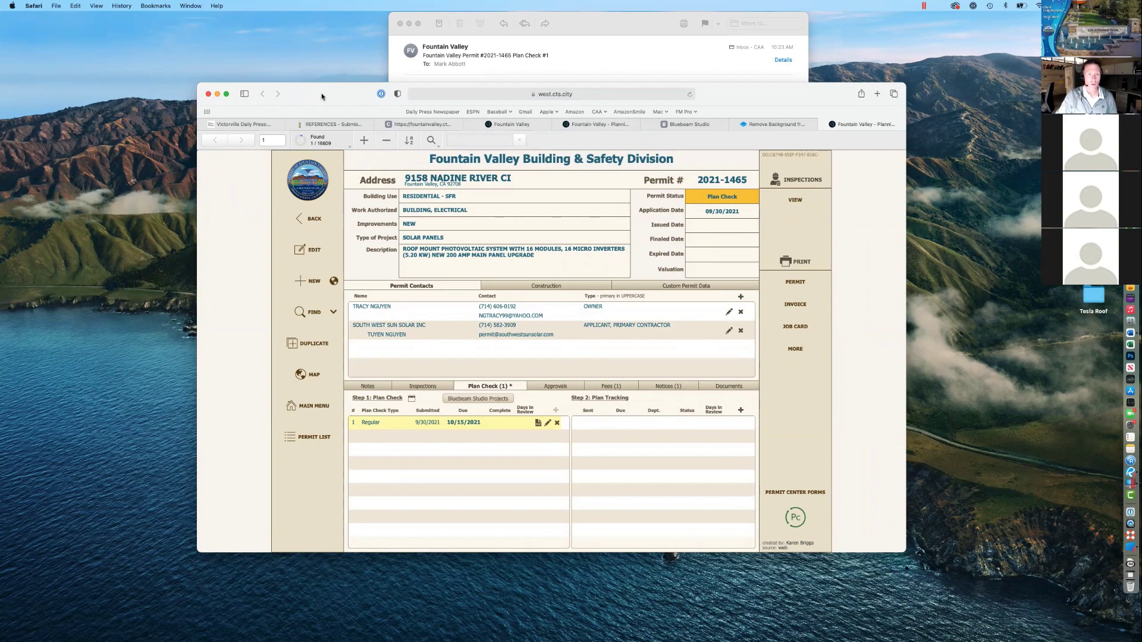
Step: Load support.bluebeam.com in a new Safari tab
{"action": "key", "text": "super+t"}
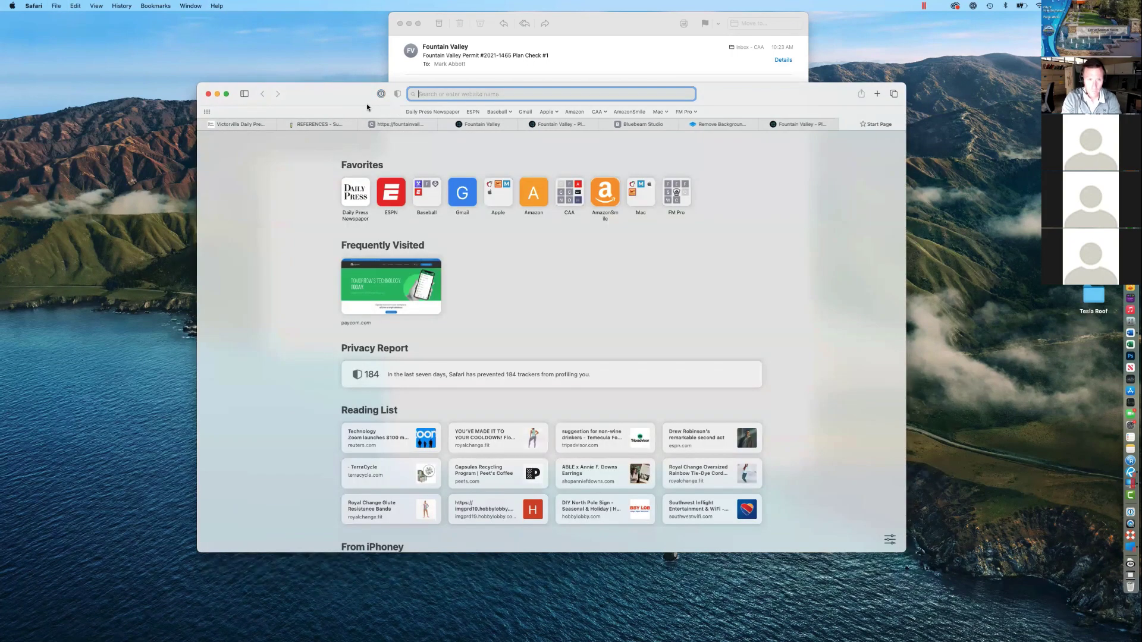
{"action": "type", "text": "blue"}
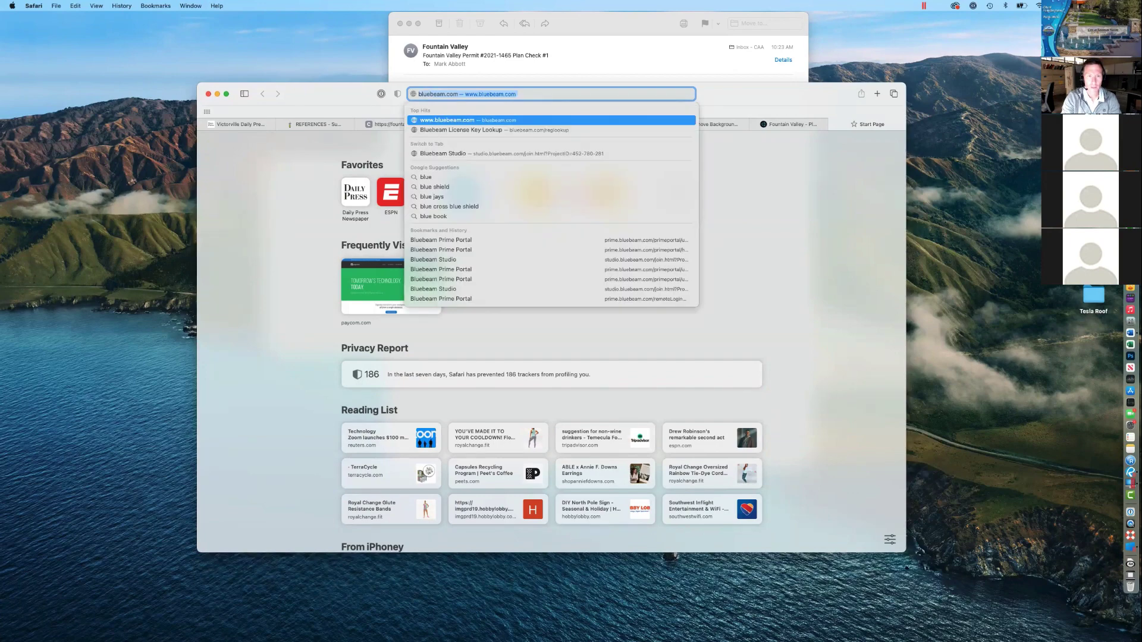
{"action": "key", "text": "BackSpace"}
{"action": "key", "text": "BackSpace"}
{"action": "key", "text": "BackSpace"}
{"action": "key", "text": "BackSpace"}
{"action": "key", "text": "BackSpace"}
{"action": "type", "text": "supp"}
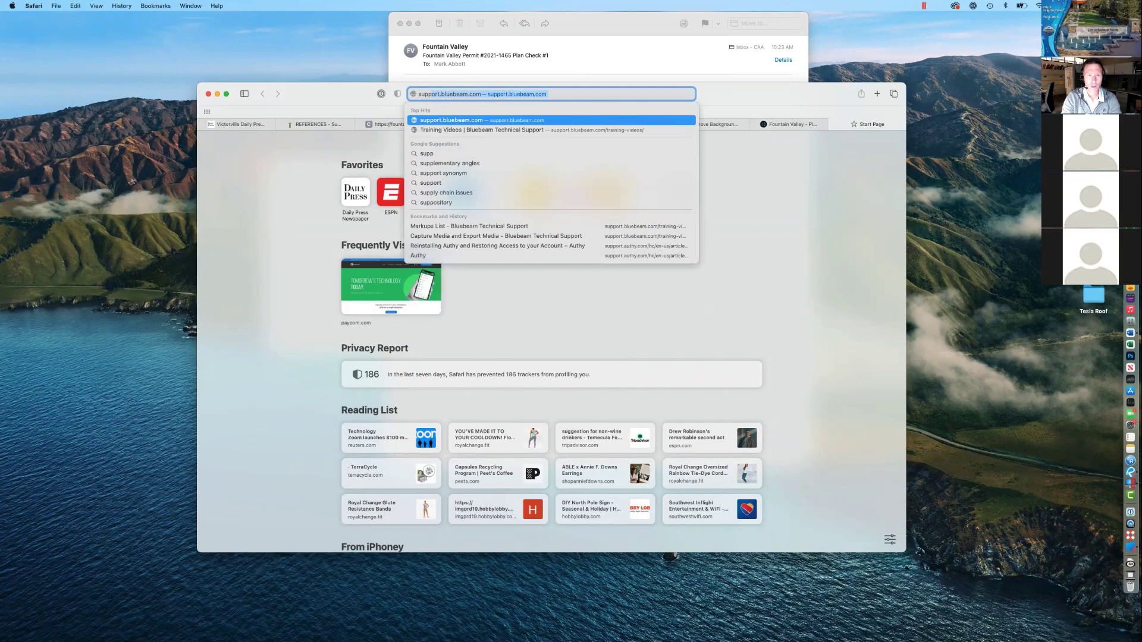
{"action": "key", "text": "Return"}
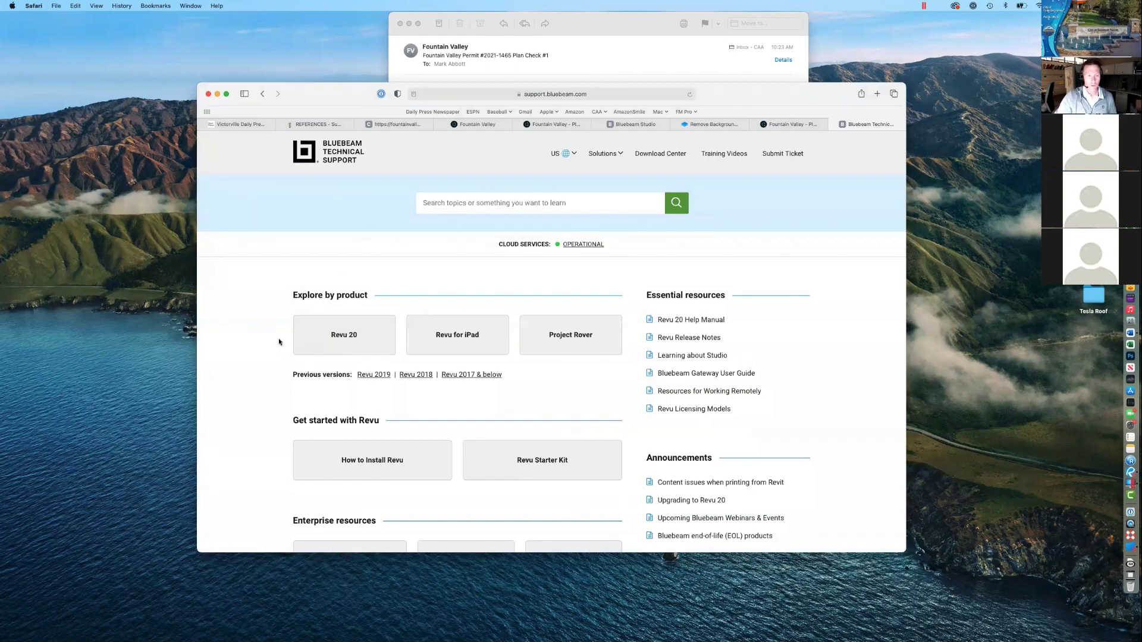
Step: Browse the Revu 20 support articles, then return to the support home page
{"action": "scroll", "coordinate": [278, 342], "scroll_direction": "down", "scroll_amount": 5}
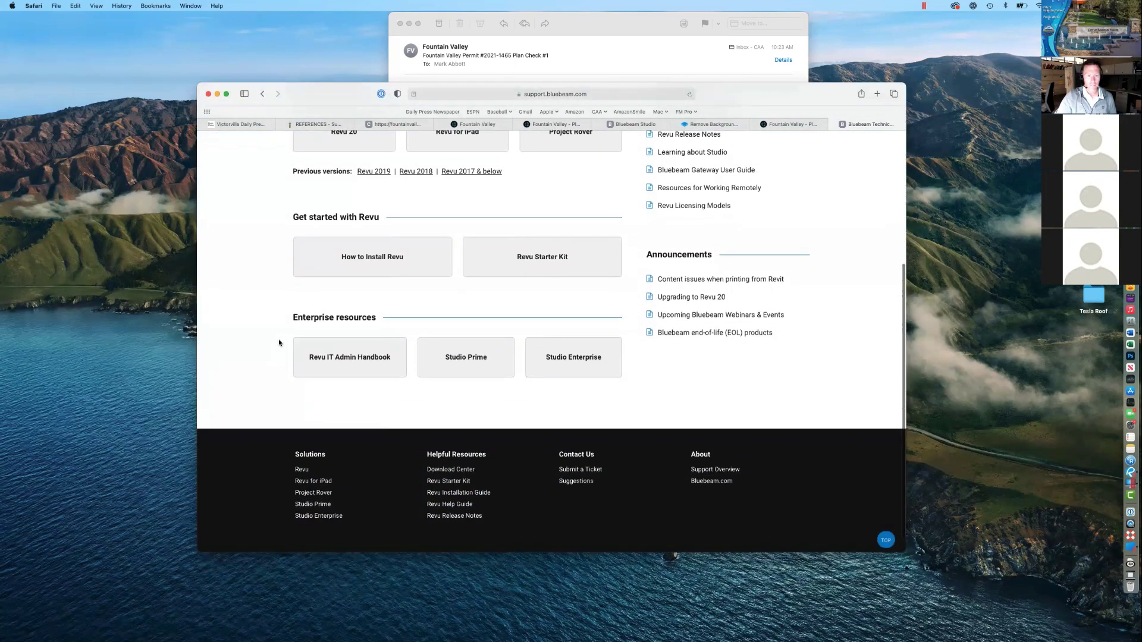
{"action": "scroll", "coordinate": [279, 342], "scroll_direction": "up", "scroll_amount": 2}
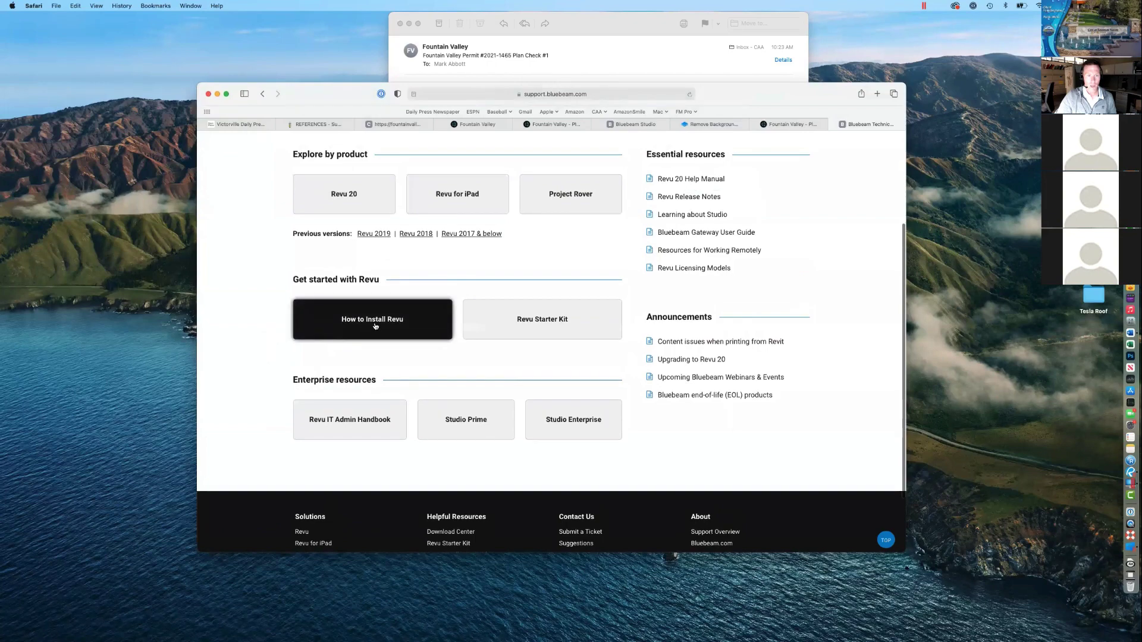
{"action": "scroll", "coordinate": [410, 392], "scroll_direction": "up", "scroll_amount": 2}
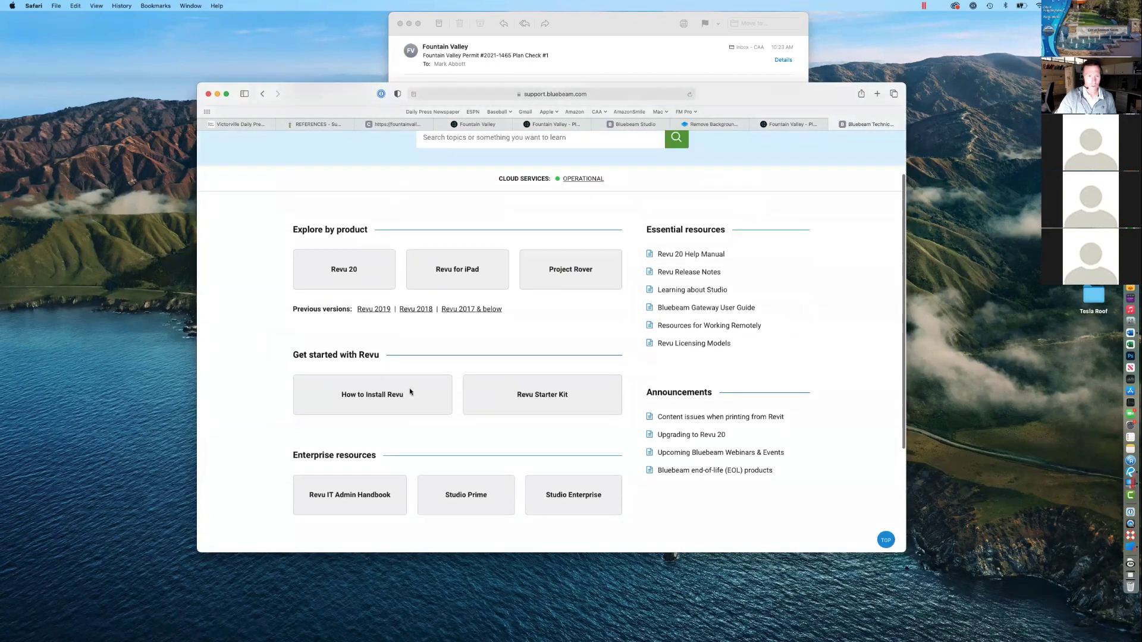
{"action": "scroll", "coordinate": [410, 392], "scroll_direction": "up", "scroll_amount": 2}
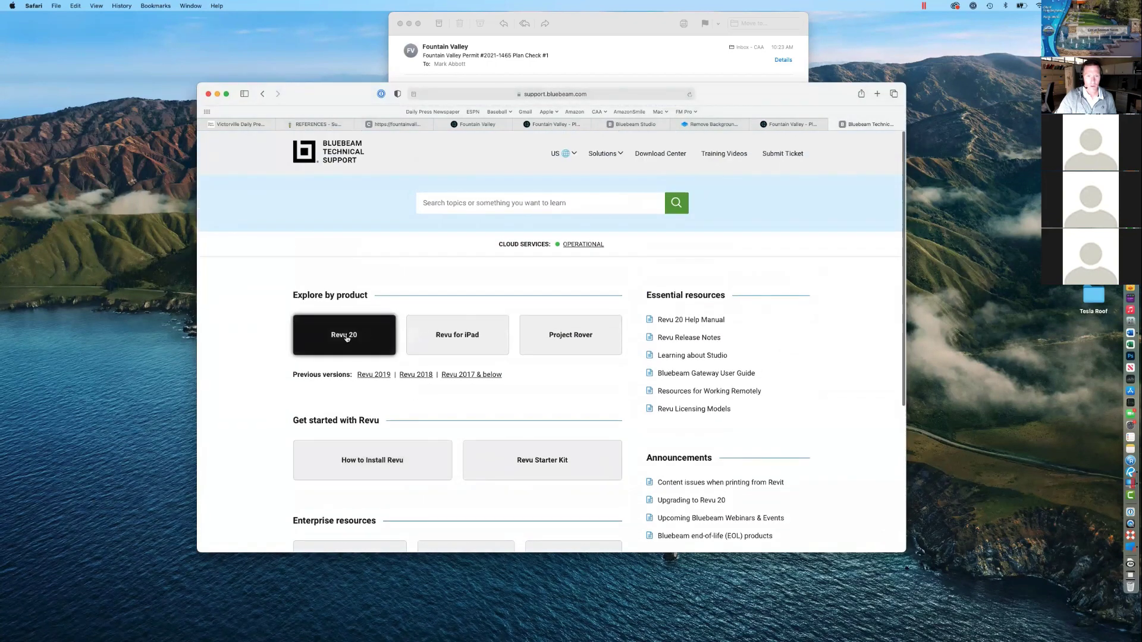
{"action": "left_click", "coordinate": [349, 337]}
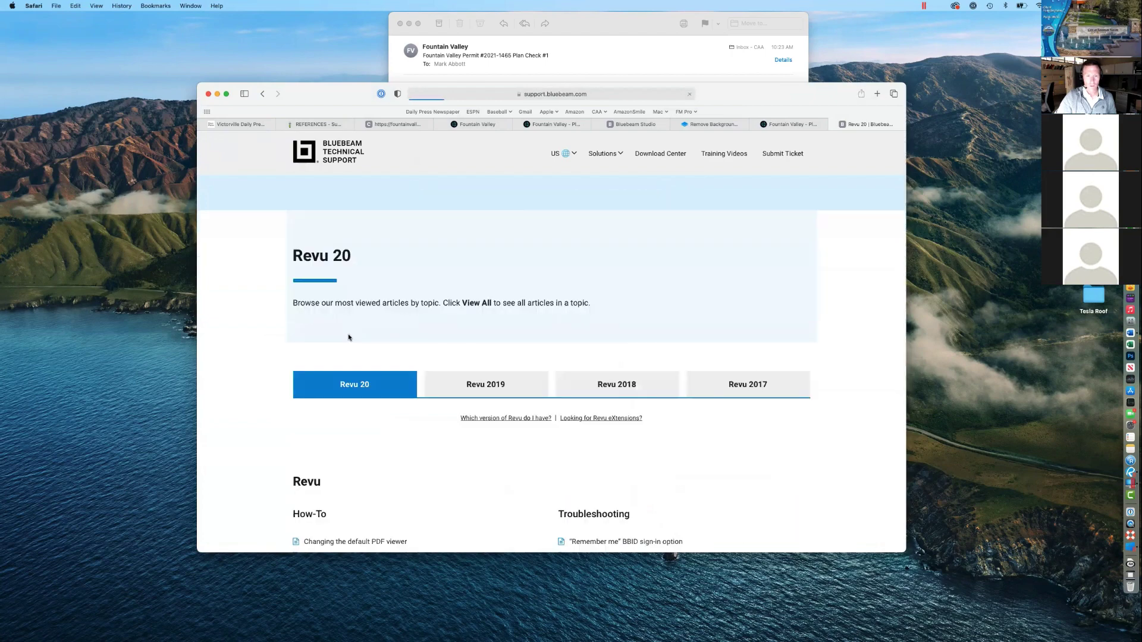
{"action": "scroll", "coordinate": [363, 357], "scroll_direction": "down", "scroll_amount": 10}
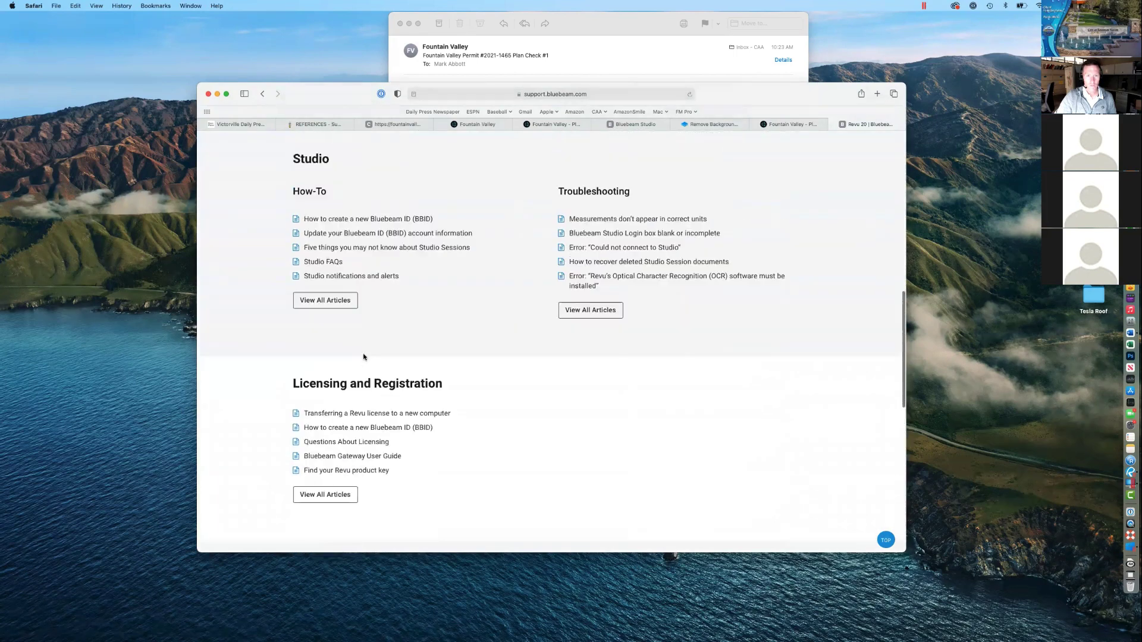
{"action": "scroll", "coordinate": [365, 356], "scroll_direction": "up", "scroll_amount": 15}
{"action": "scroll", "coordinate": [390, 186], "scroll_direction": "down", "scroll_amount": 1}
{"action": "scroll", "coordinate": [390, 182], "scroll_direction": "up", "scroll_amount": 1}
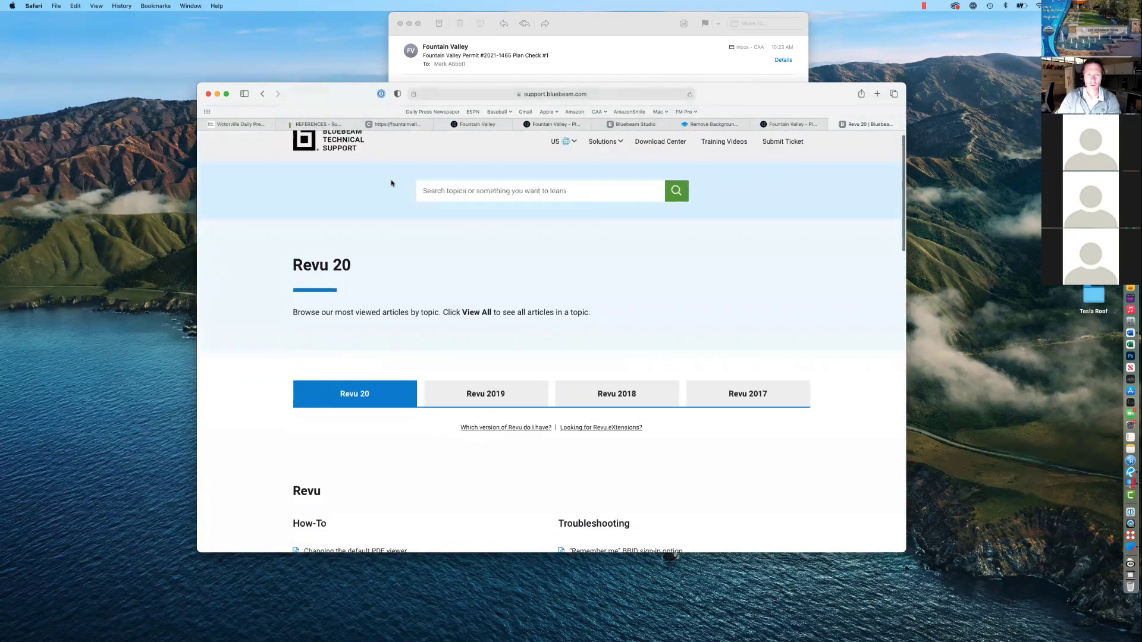
{"action": "left_click", "coordinate": [261, 95]}
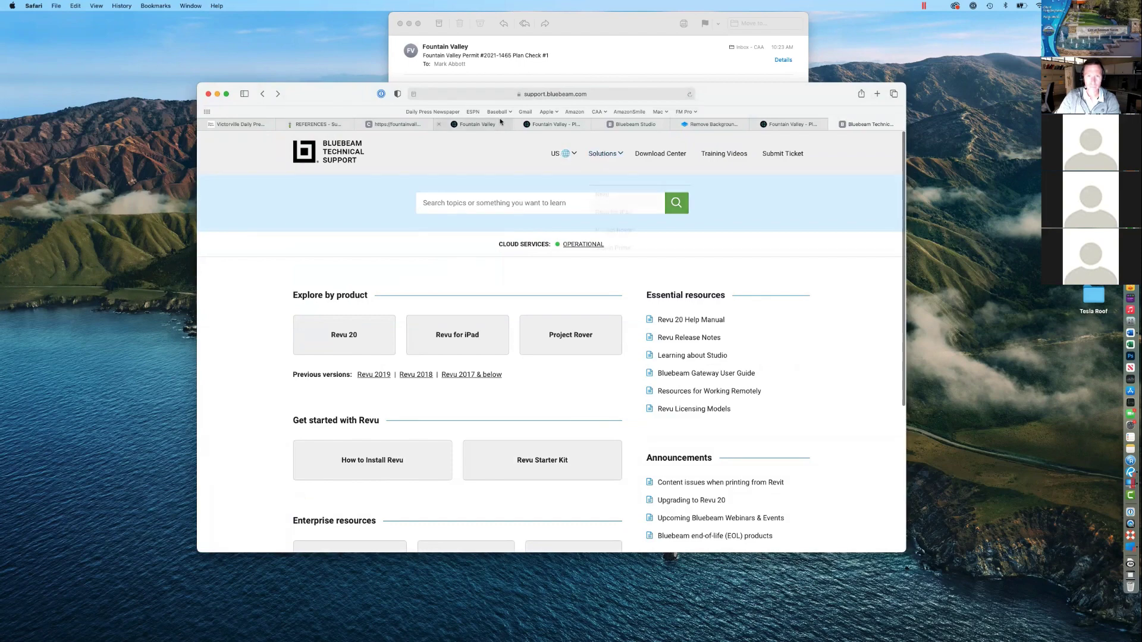
Step: Google search for 'bluebeam training videos' from the address bar
{"action": "left_click", "coordinate": [483, 94]}
{"action": "type", "text": "blueb"}
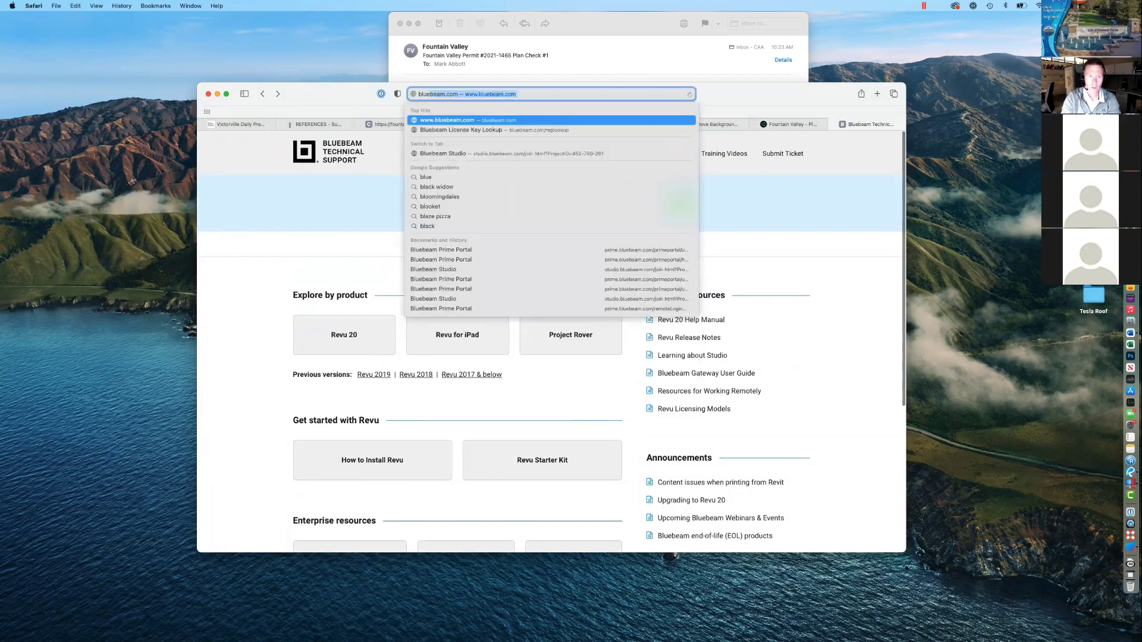
{"action": "type", "text": "eam"}
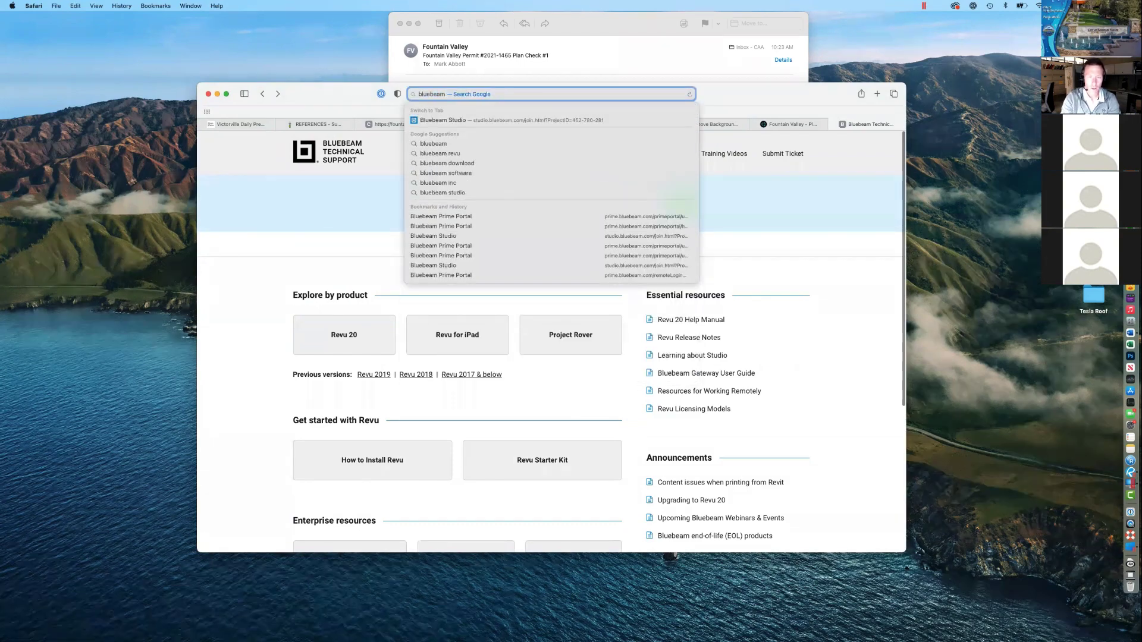
{"action": "type", "text": " training"}
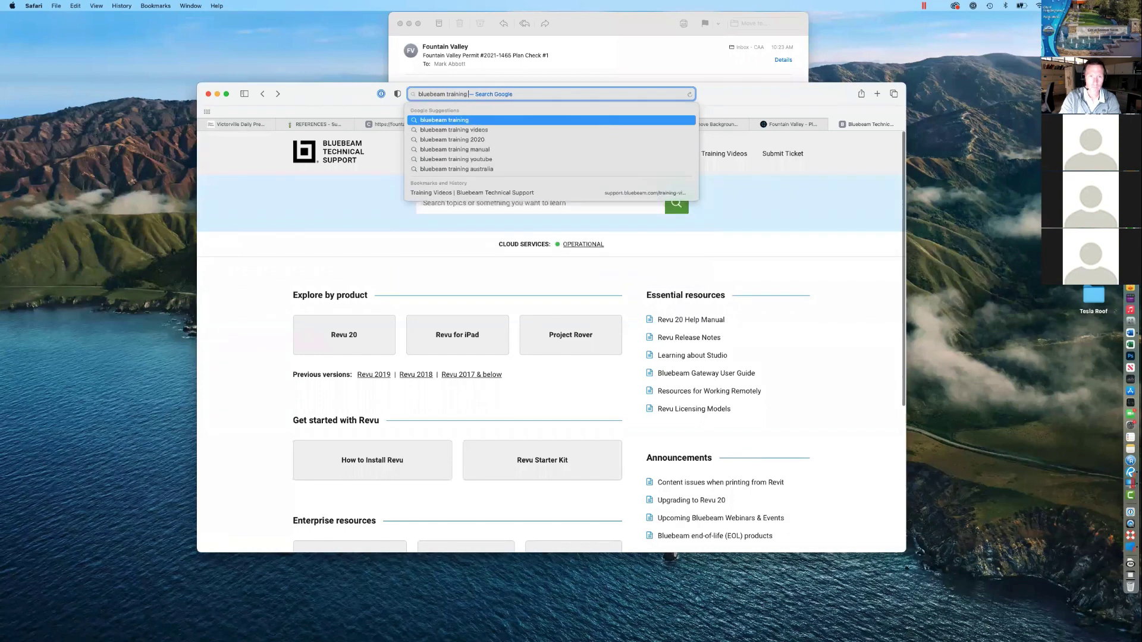
{"action": "key", "text": "Down"}
{"action": "key", "text": "Return"}
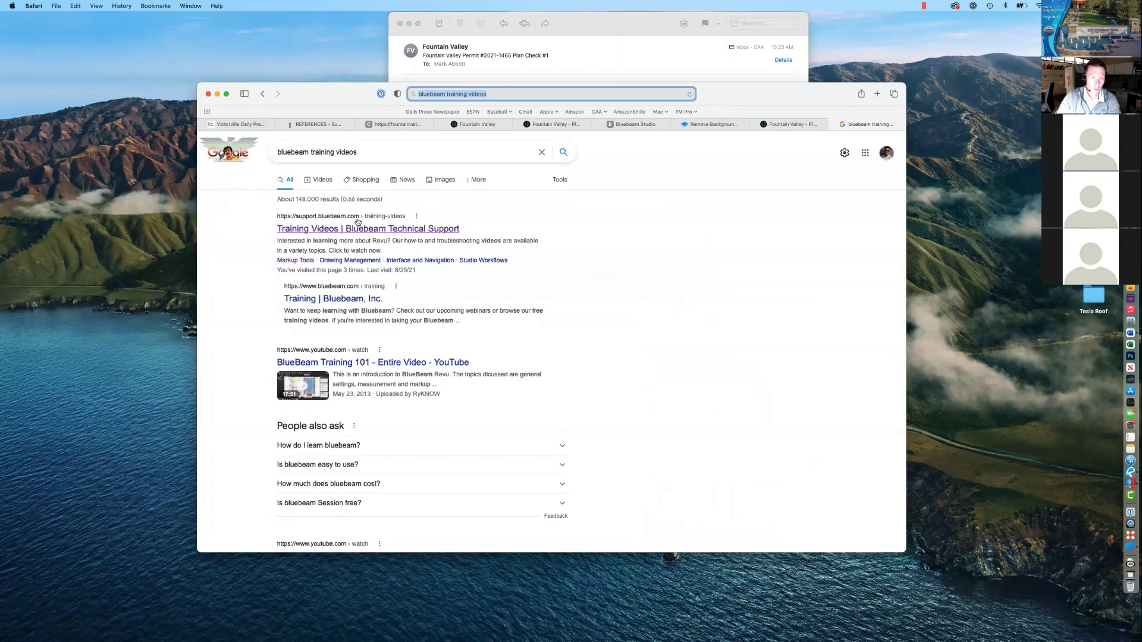
Step: Open the 'Training Videos | Bluebeam Technical Support' result and scroll to Browse Videos by Topic
{"action": "left_click", "coordinate": [374, 230]}
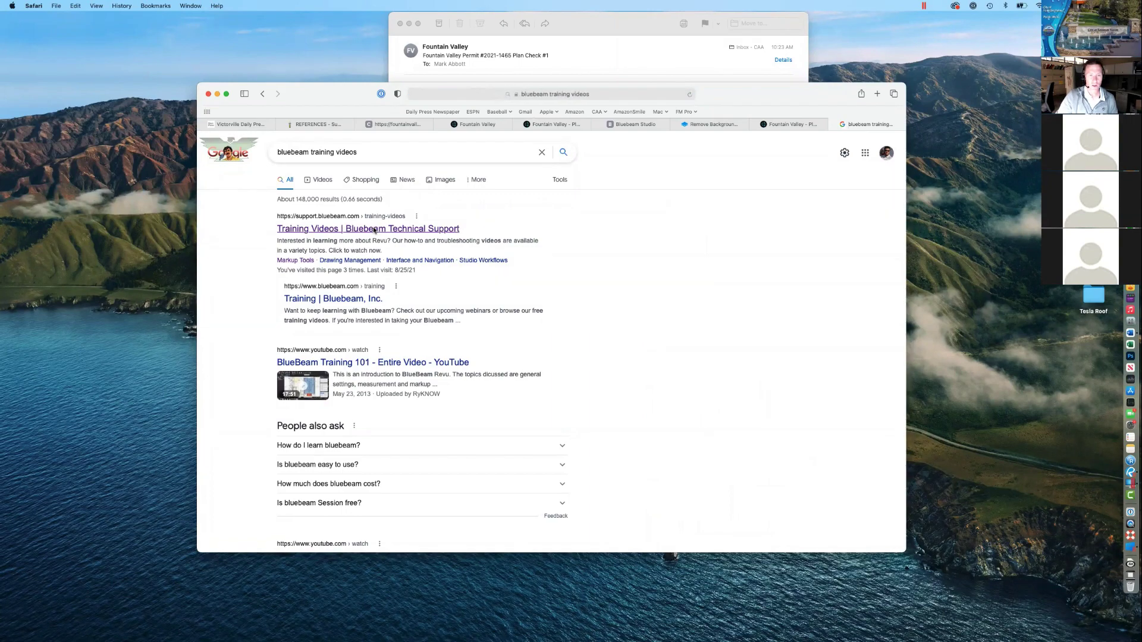
{"action": "left_click", "coordinate": [601, 93]}
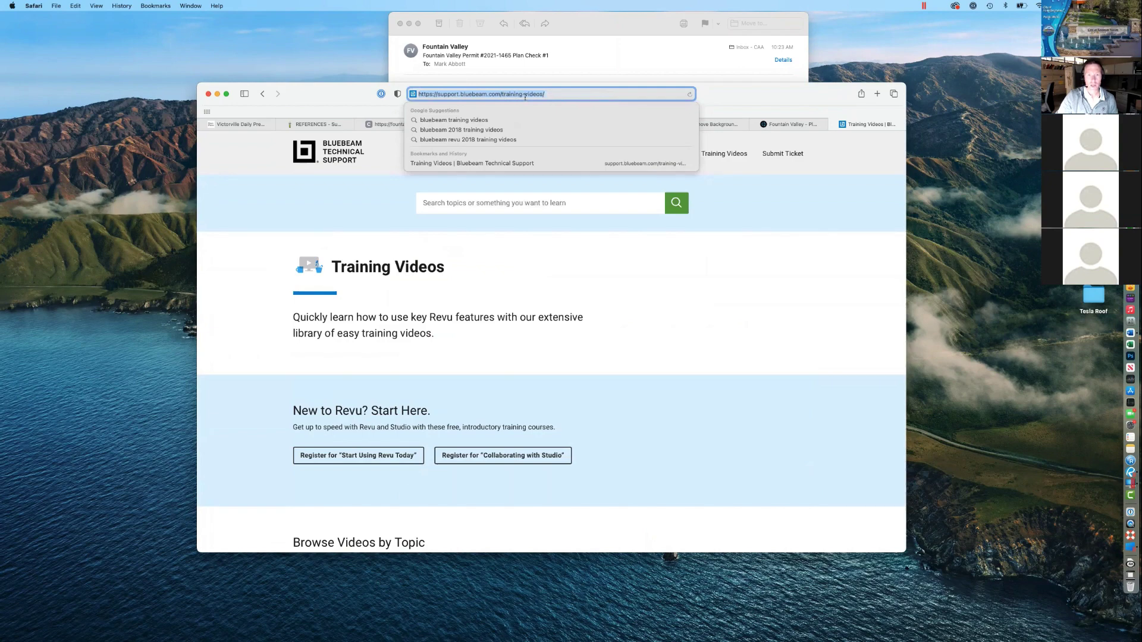
{"action": "left_click", "coordinate": [555, 260]}
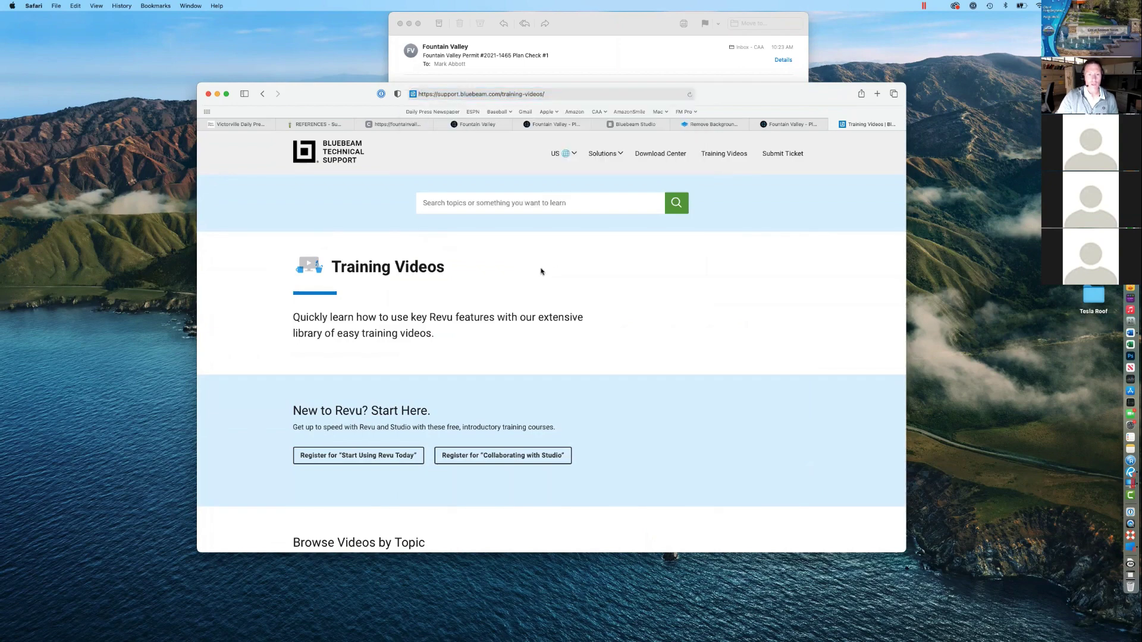
{"action": "scroll", "coordinate": [540, 270], "scroll_direction": "down", "scroll_amount": 5}
{"action": "scroll", "coordinate": [541, 271], "scroll_direction": "down", "scroll_amount": 3}
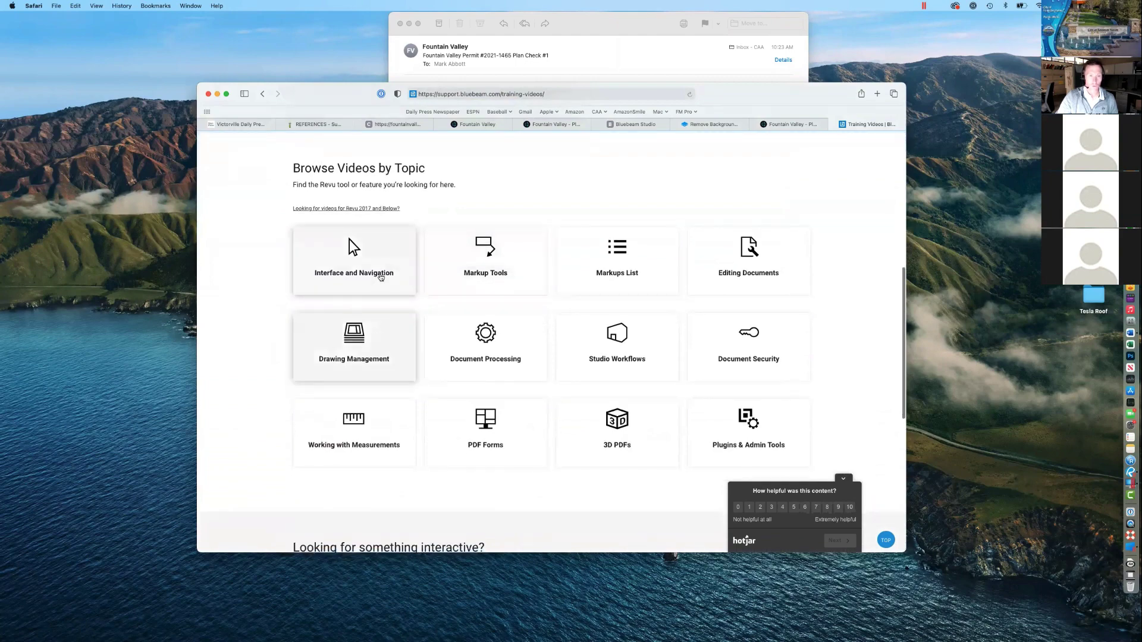
Step: Open the File Access training video from the Interface and Navigation topic
{"action": "left_click", "coordinate": [379, 275]}
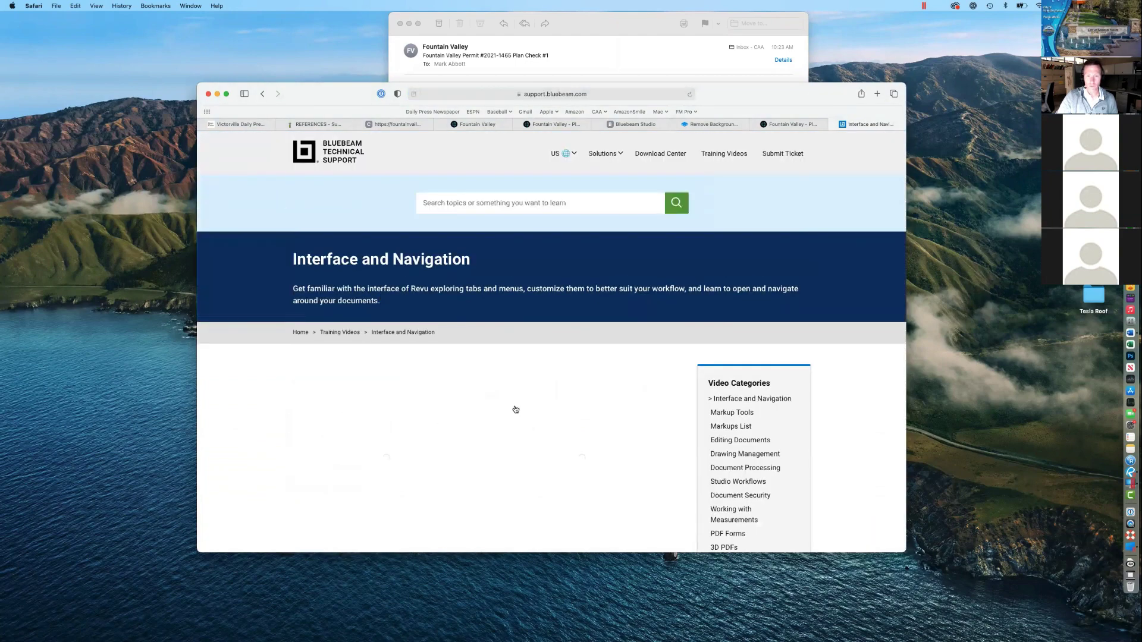
{"action": "scroll", "coordinate": [455, 401], "scroll_direction": "down", "scroll_amount": 2}
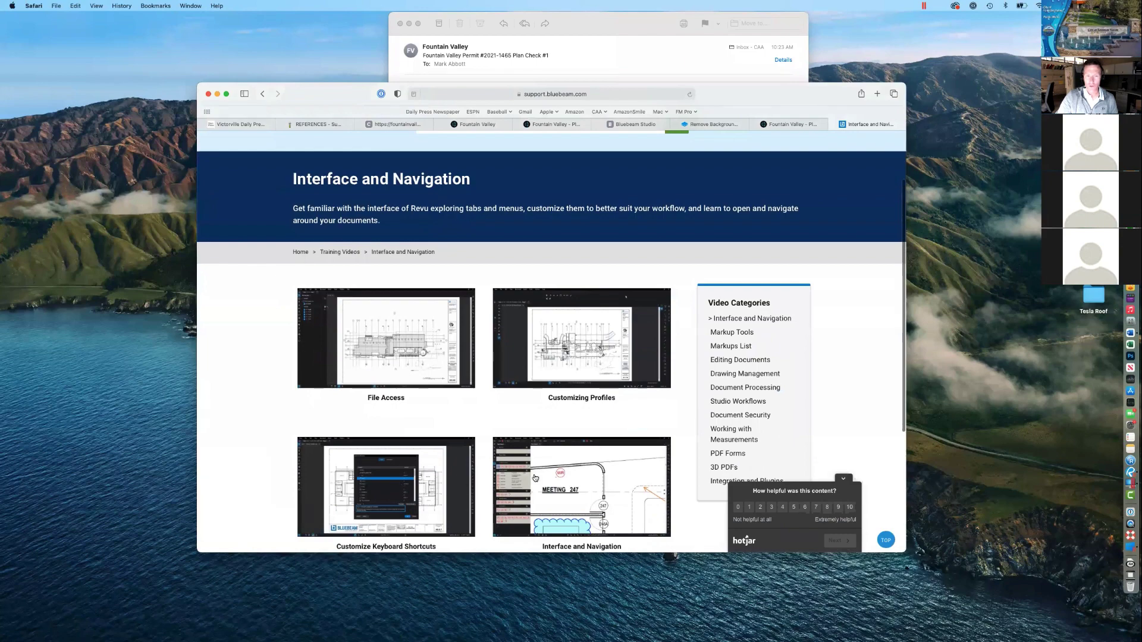
{"action": "left_click", "coordinate": [419, 344]}
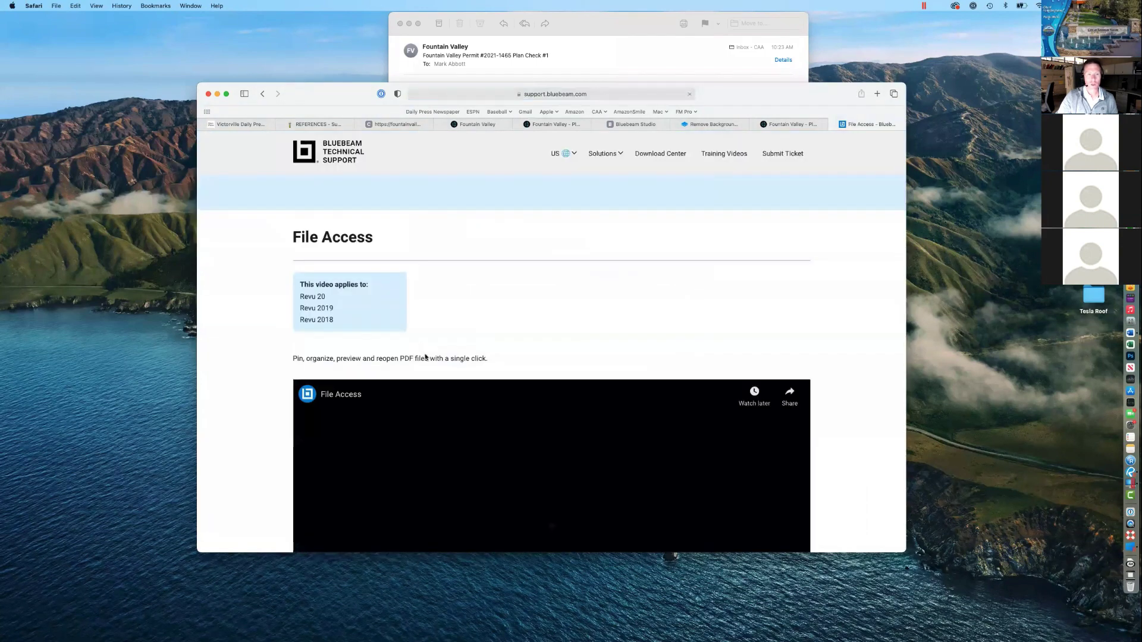
{"action": "scroll", "coordinate": [518, 387], "scroll_direction": "down", "scroll_amount": 1}
{"action": "scroll", "coordinate": [518, 386], "scroll_direction": "down", "scroll_amount": 3}
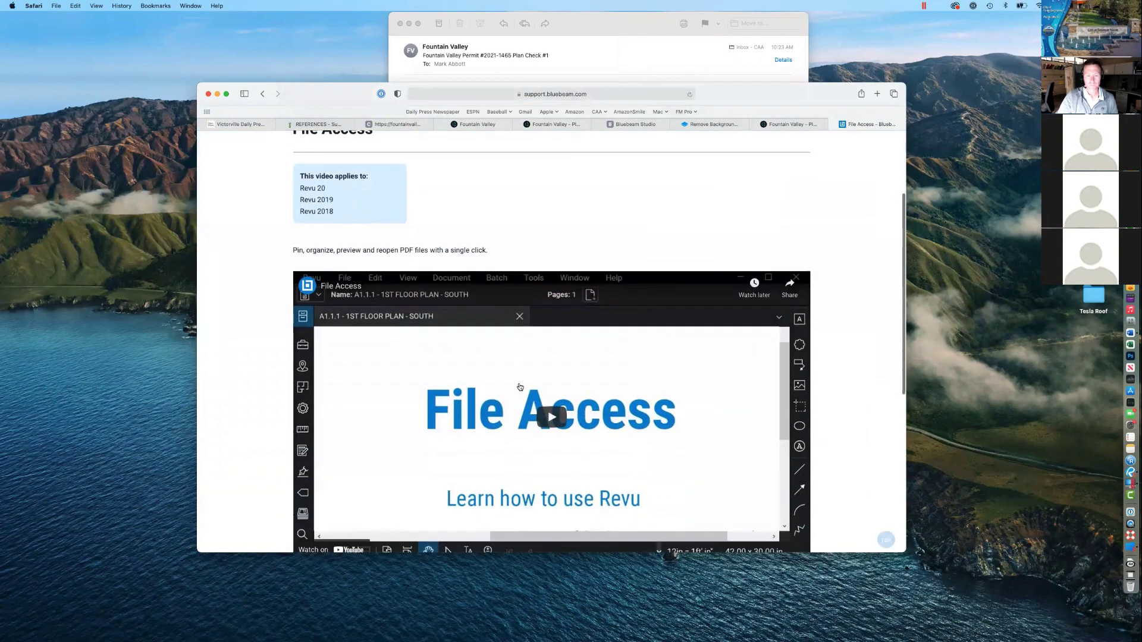
{"action": "scroll", "coordinate": [520, 387], "scroll_direction": "down", "scroll_amount": 2}
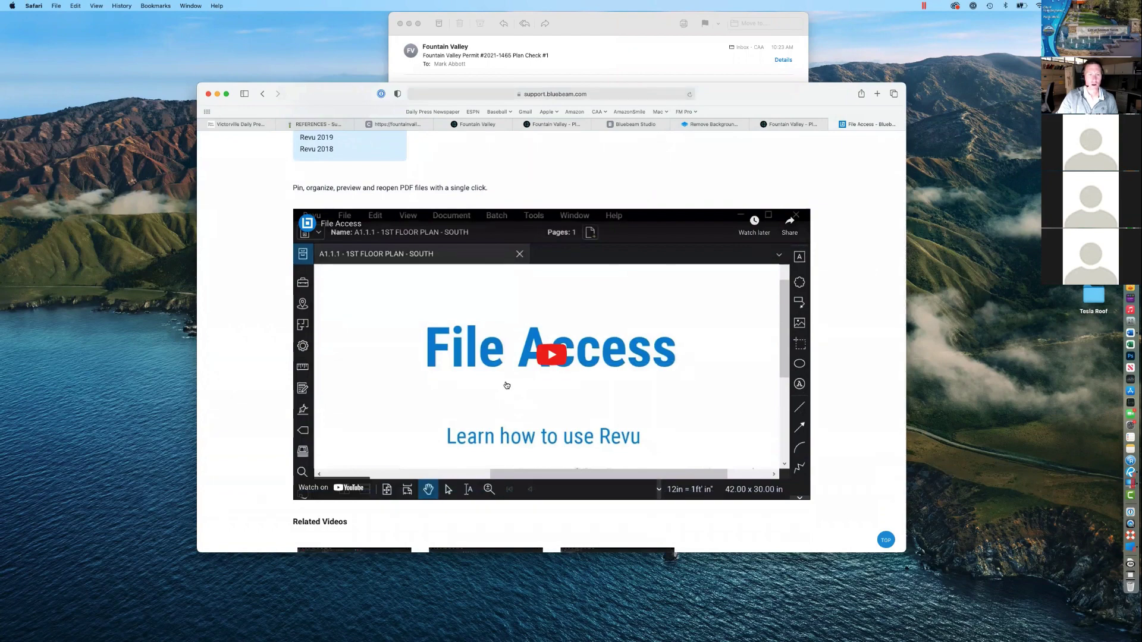
{"action": "scroll", "coordinate": [506, 386], "scroll_direction": "up", "scroll_amount": 1}
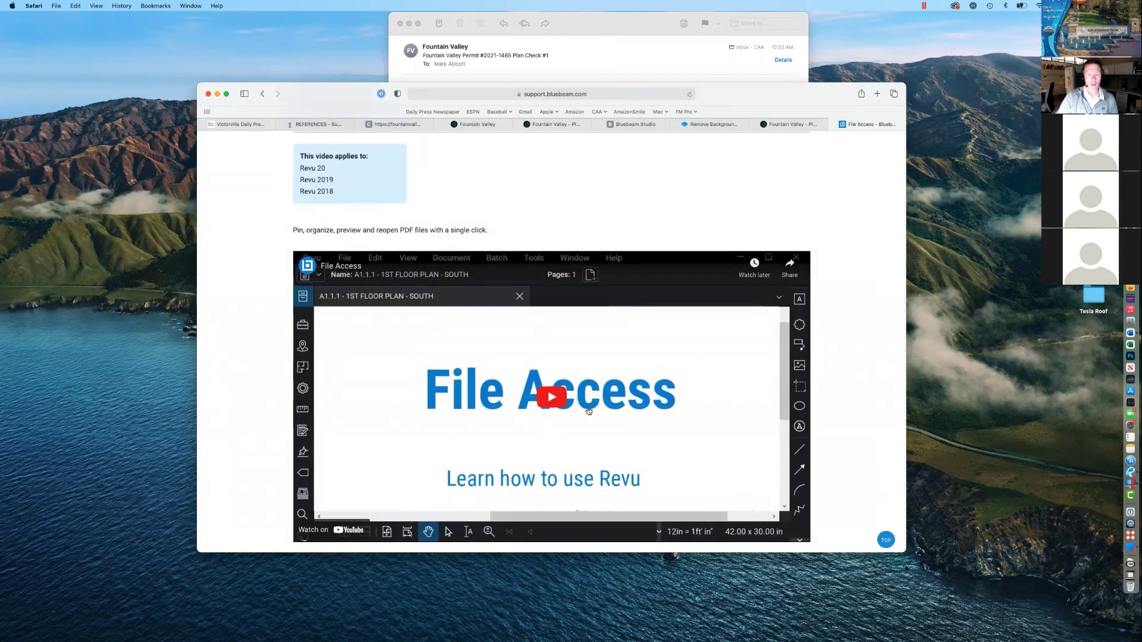
{"action": "scroll", "coordinate": [543, 361], "scroll_direction": "up", "scroll_amount": 4}
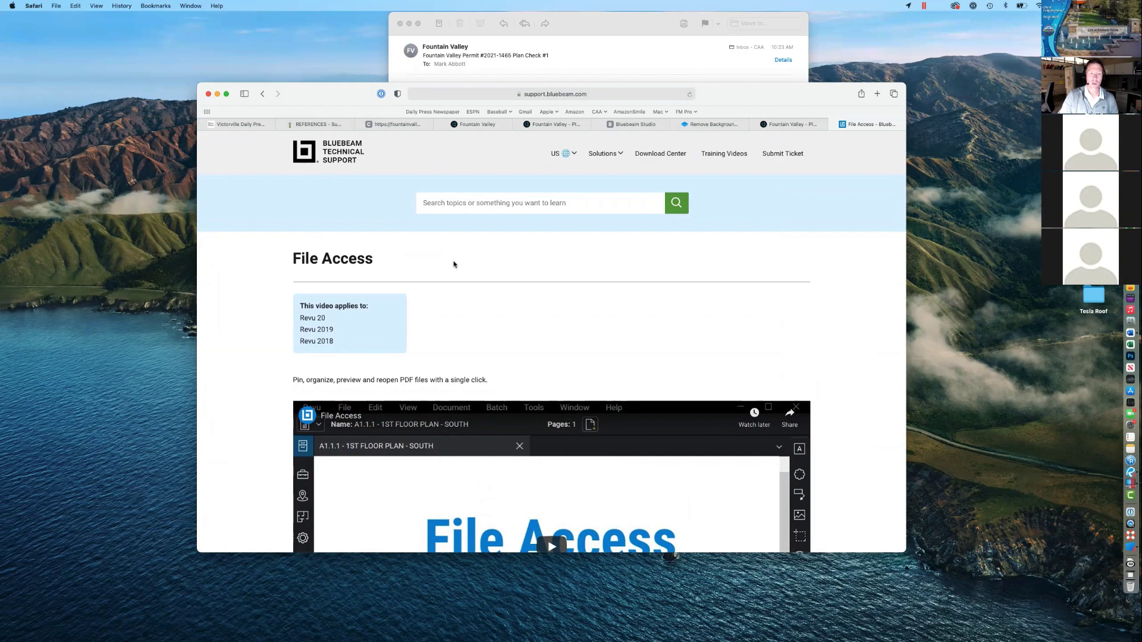
Step: Briefly play and pause File Access, then open the related Interface and Navigation video
{"action": "scroll", "coordinate": [491, 309], "scroll_direction": "down", "scroll_amount": 5}
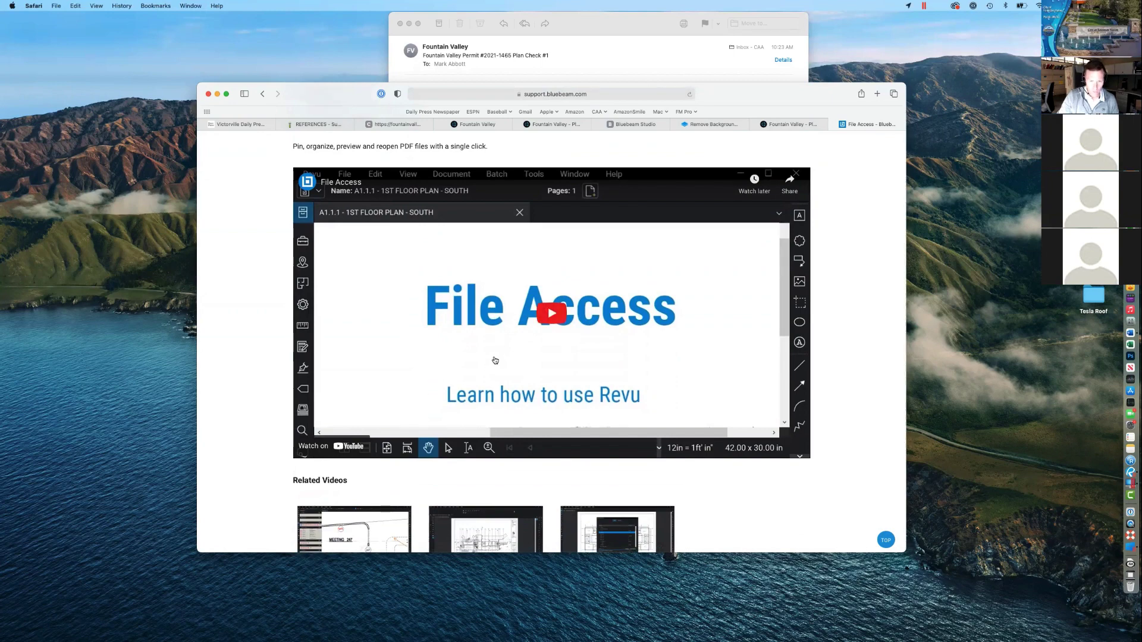
{"action": "left_click", "coordinate": [543, 316]}
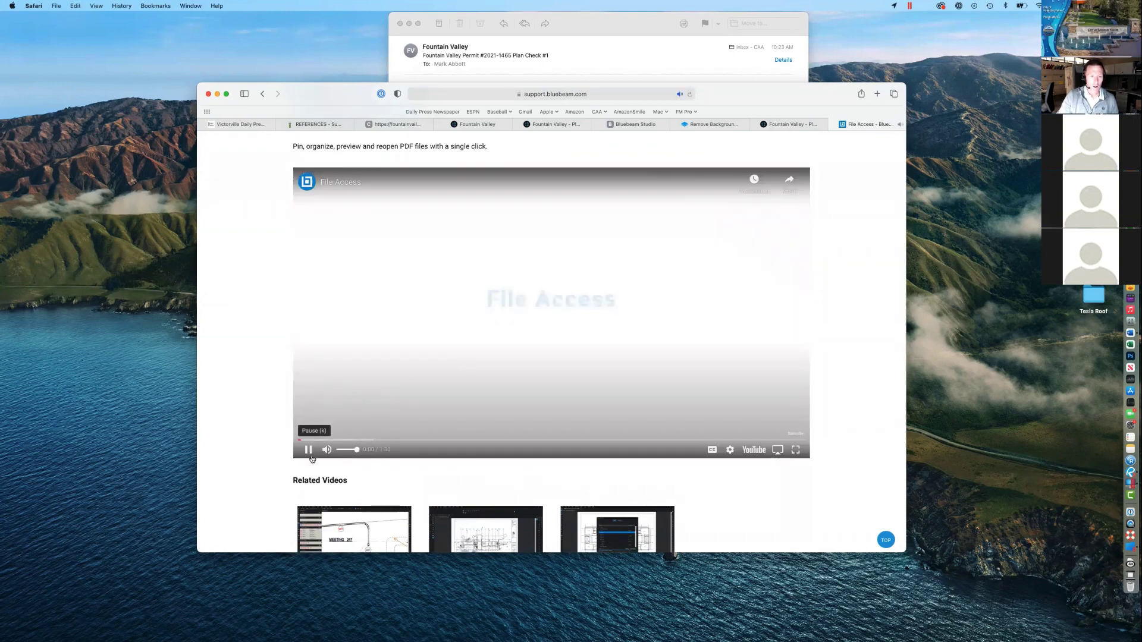
{"action": "left_click", "coordinate": [307, 450]}
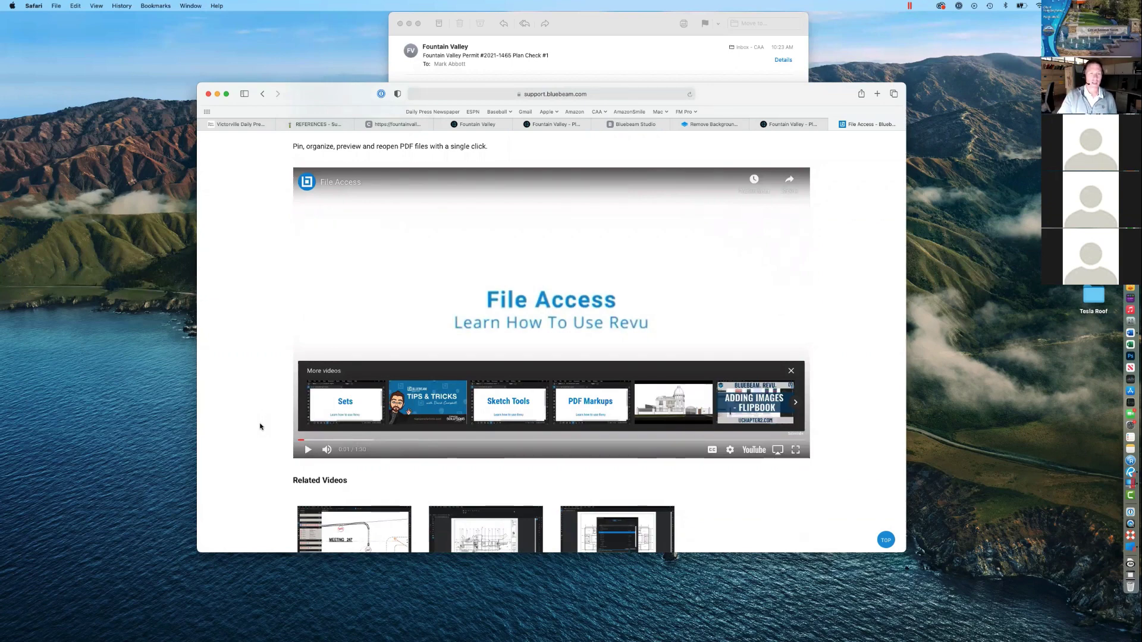
{"action": "scroll", "coordinate": [259, 426], "scroll_direction": "down", "scroll_amount": 2}
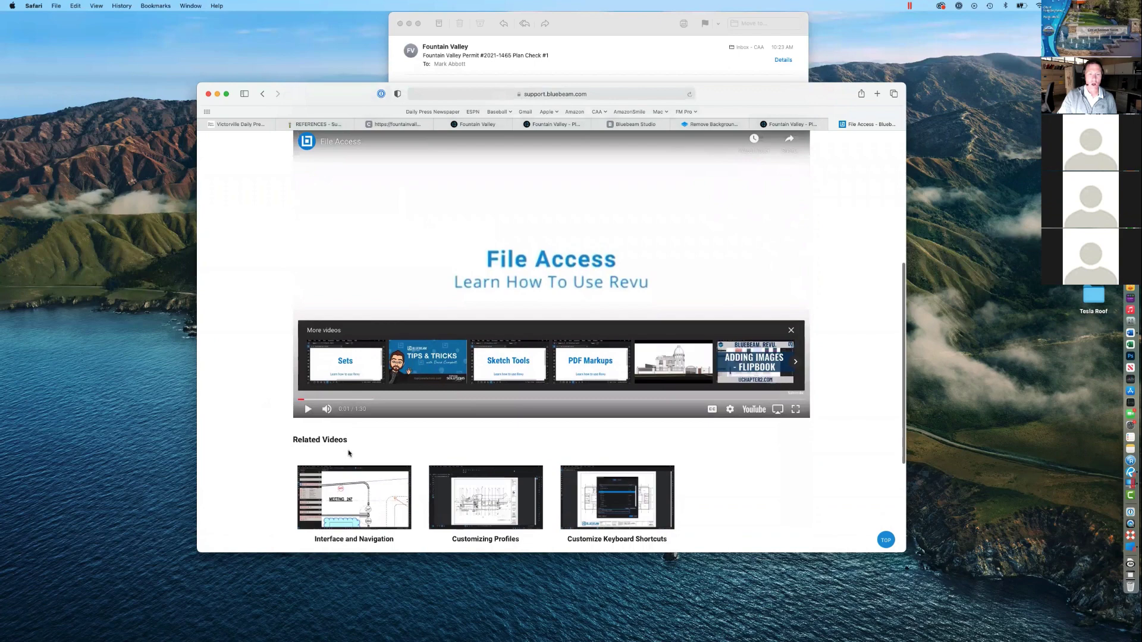
{"action": "scroll", "coordinate": [338, 457], "scroll_direction": "down", "scroll_amount": 2}
{"action": "left_click", "coordinate": [356, 467]}
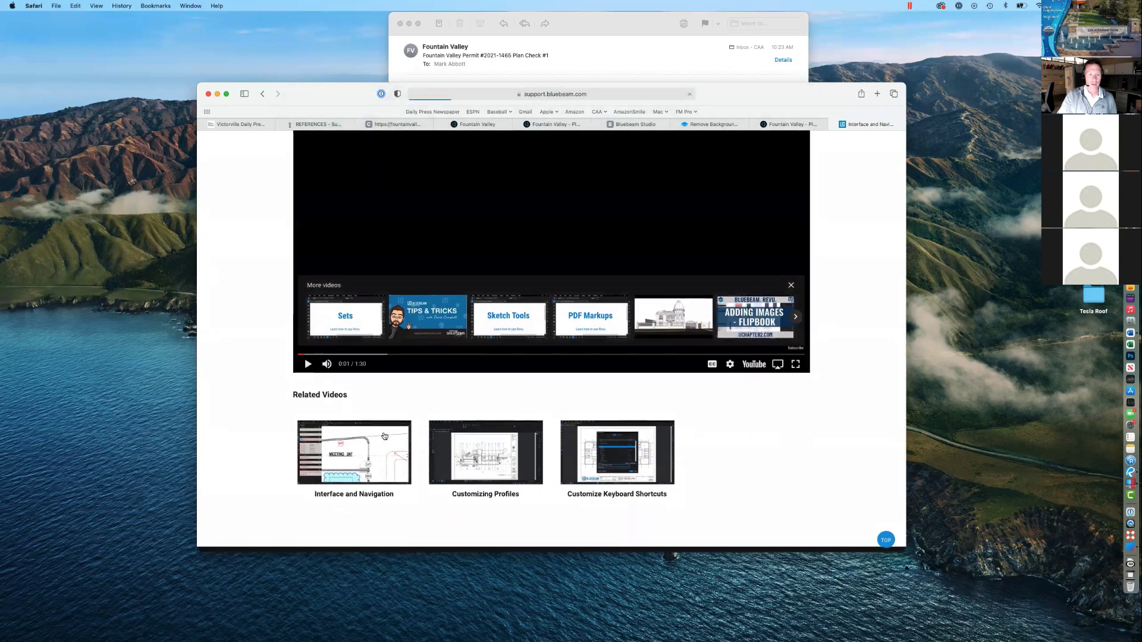
Step: Play and pause the Interface and Navigation video, skip to 0:26, and scroll the page
{"action": "scroll", "coordinate": [383, 440], "scroll_direction": "down", "scroll_amount": 8}
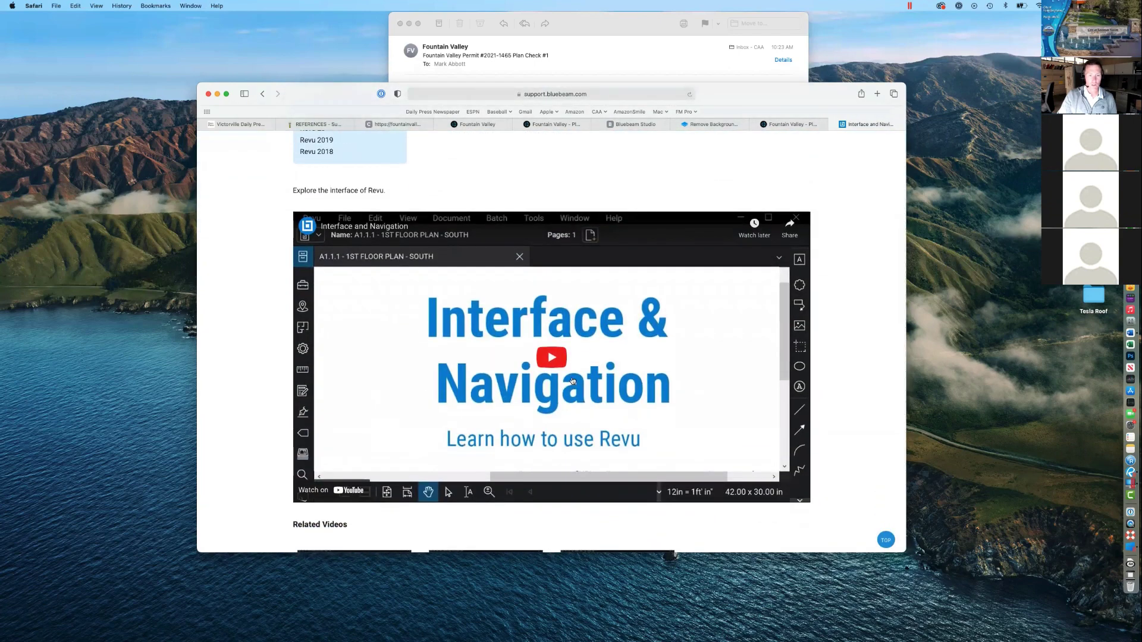
{"action": "left_click", "coordinate": [562, 365]}
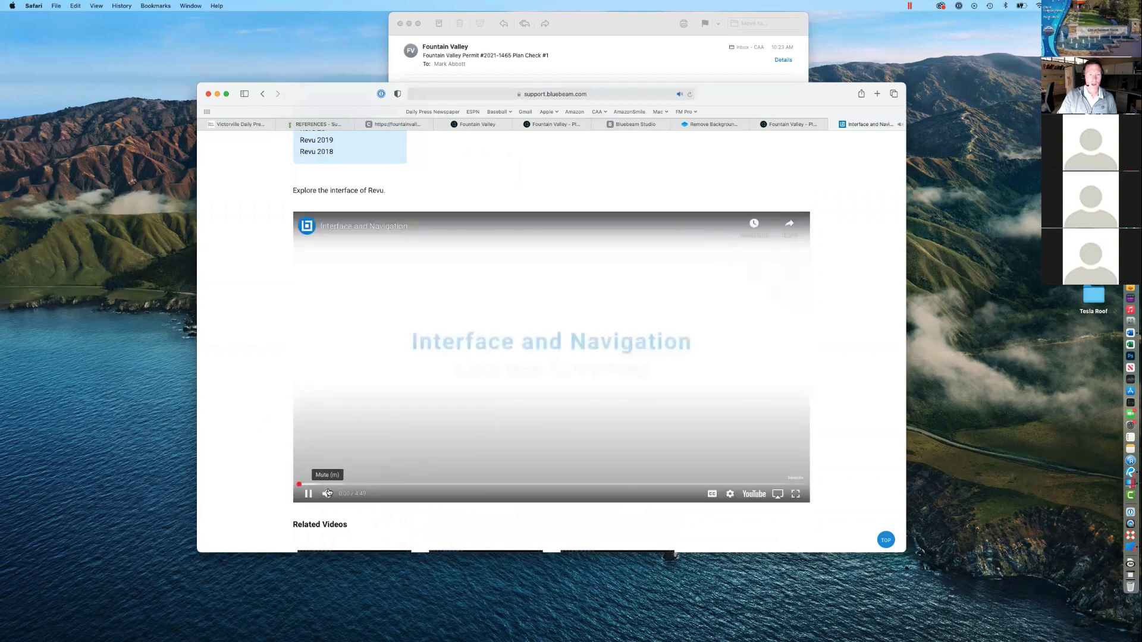
{"action": "left_click", "coordinate": [308, 494]}
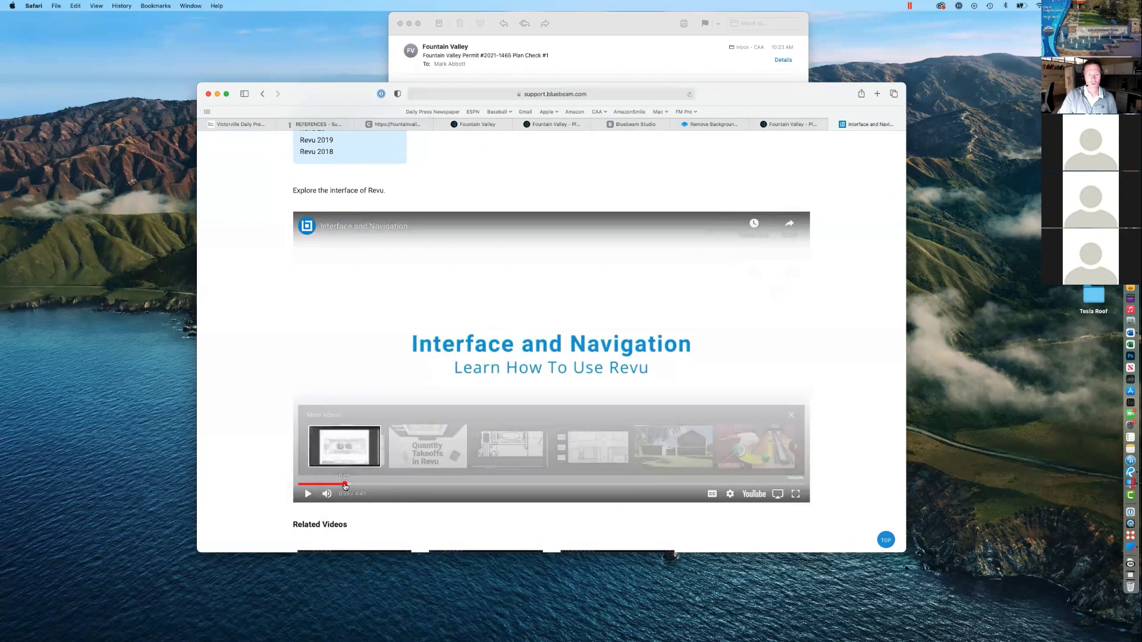
{"action": "left_click", "coordinate": [344, 484]}
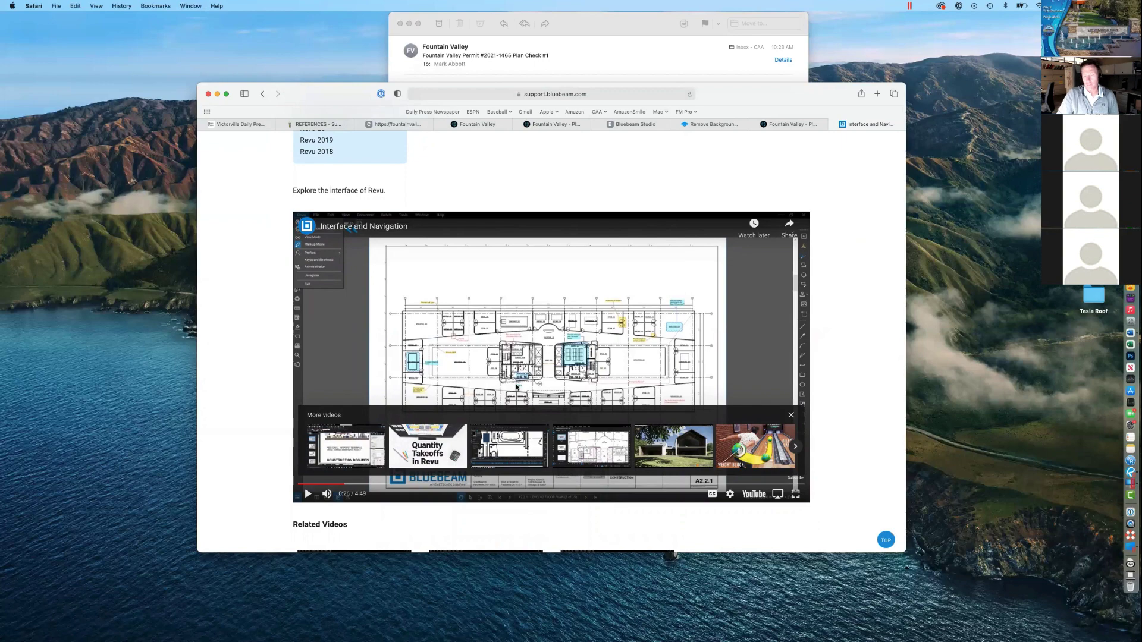
{"action": "scroll", "coordinate": [516, 386], "scroll_direction": "down", "scroll_amount": 1}
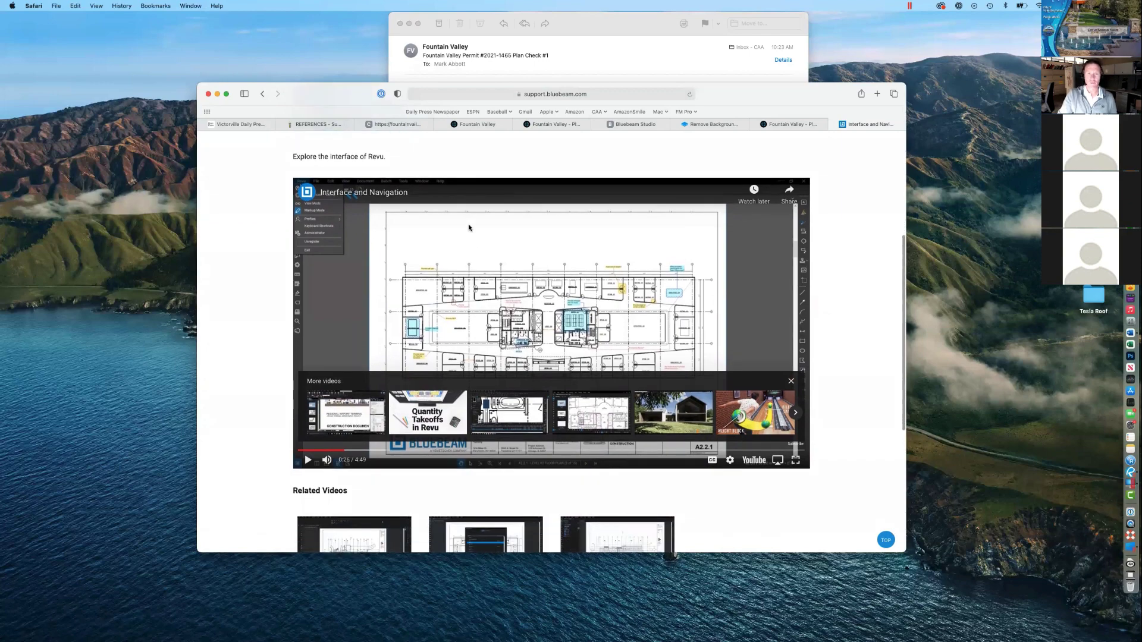
{"action": "scroll", "coordinate": [468, 227], "scroll_direction": "up", "scroll_amount": 3}
{"action": "scroll", "coordinate": [468, 227], "scroll_direction": "up", "scroll_amount": 2}
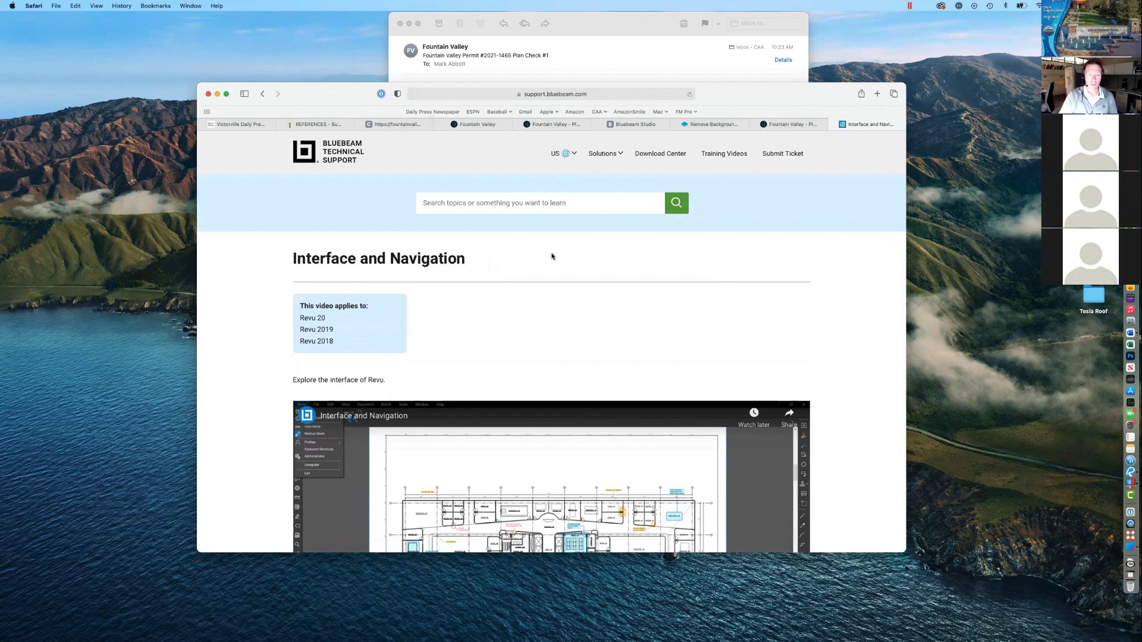
{"action": "scroll", "coordinate": [559, 270], "scroll_direction": "down", "scroll_amount": 5}
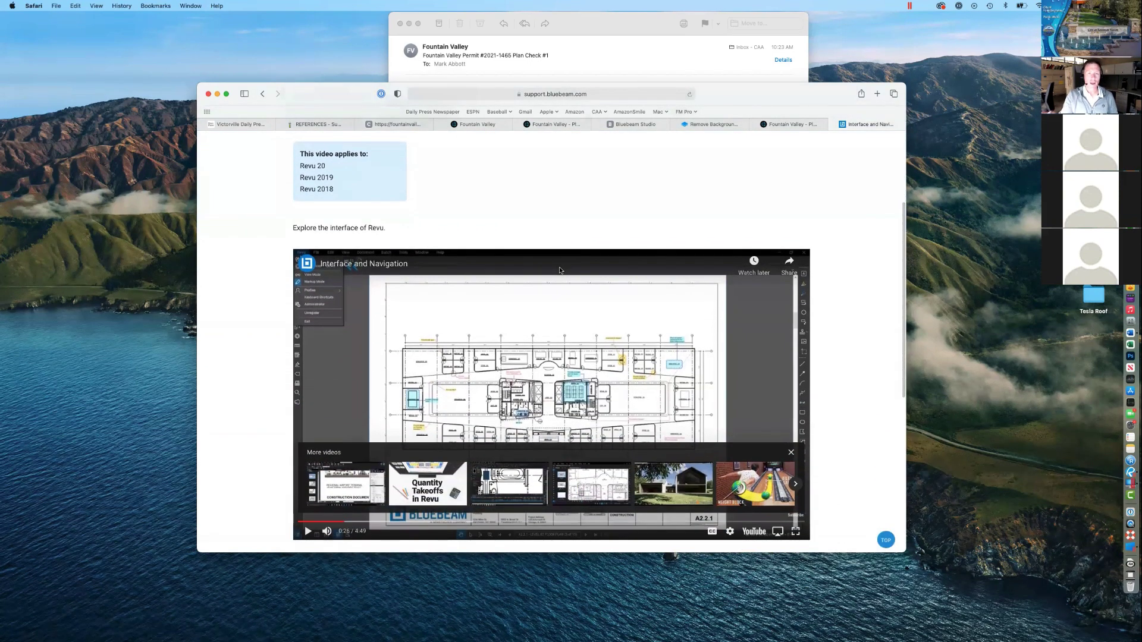
Step: Return from Mail to Safari and go back twice to the four-video Interface and Navigation page
{"action": "left_click", "coordinate": [604, 31]}
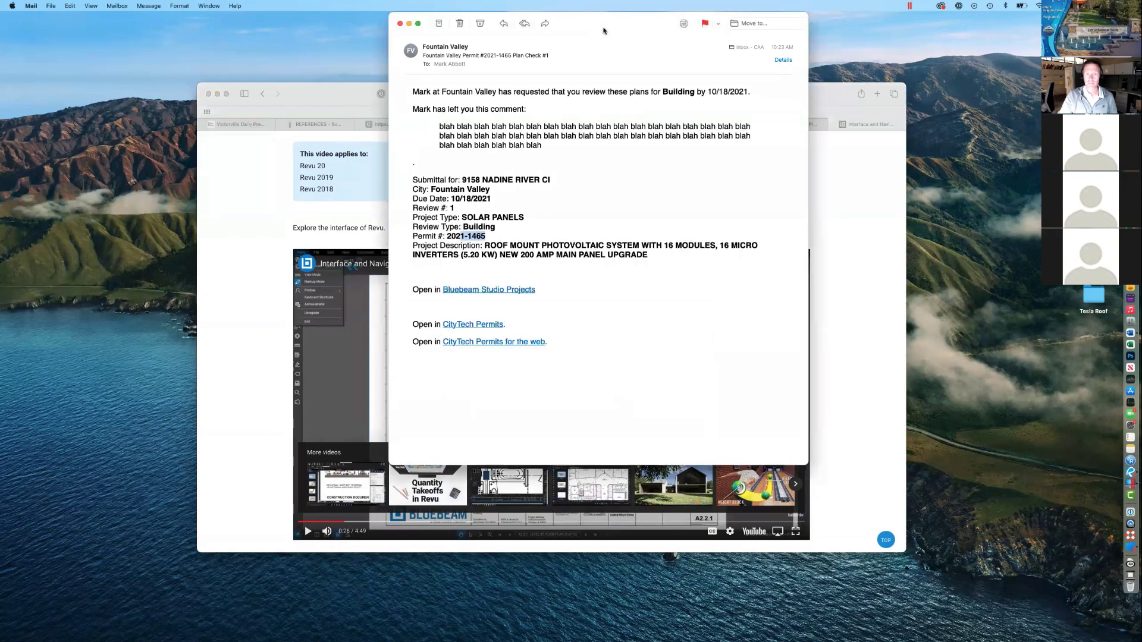
{"action": "left_click", "coordinate": [268, 185]}
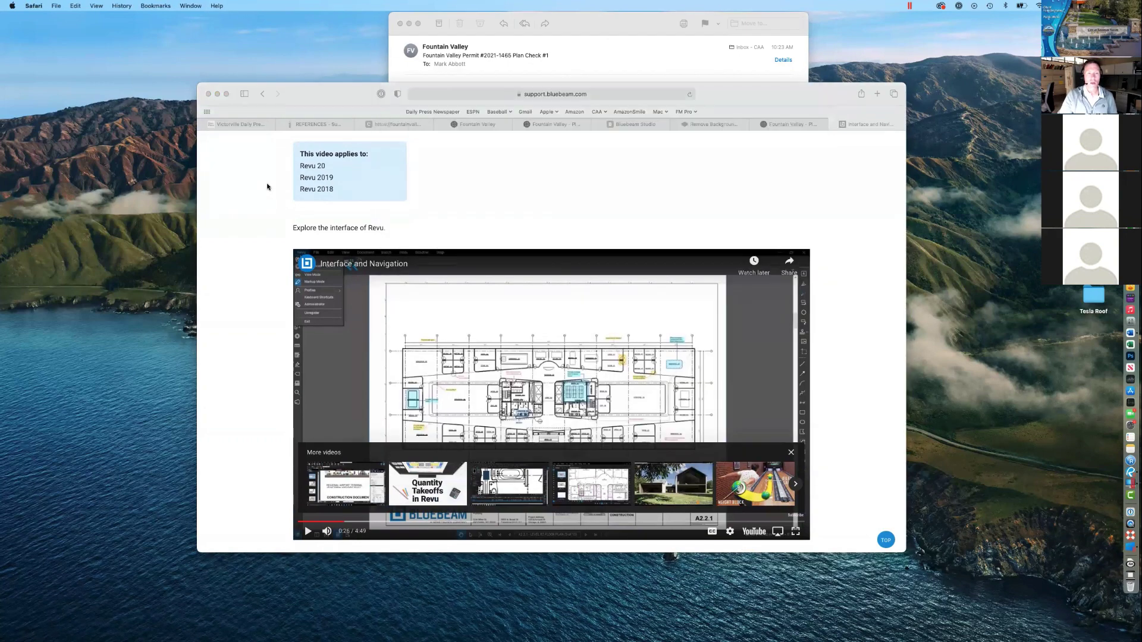
{"action": "left_click", "coordinate": [262, 93]}
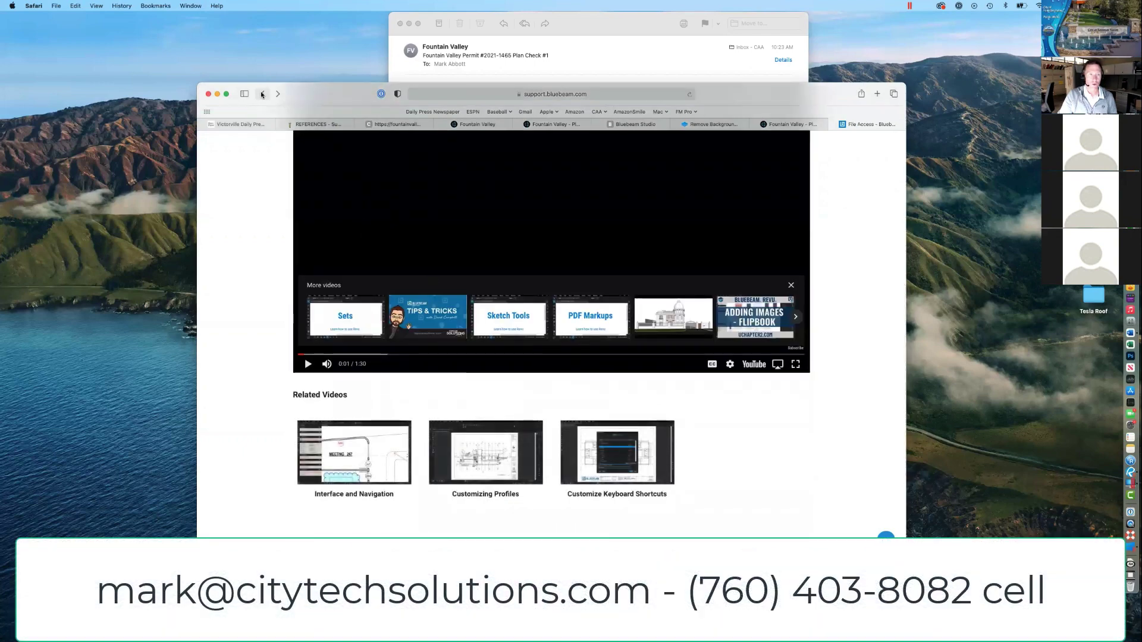
{"action": "left_click", "coordinate": [263, 94]}
{"action": "scroll", "coordinate": [327, 331], "scroll_direction": "down", "scroll_amount": 5}
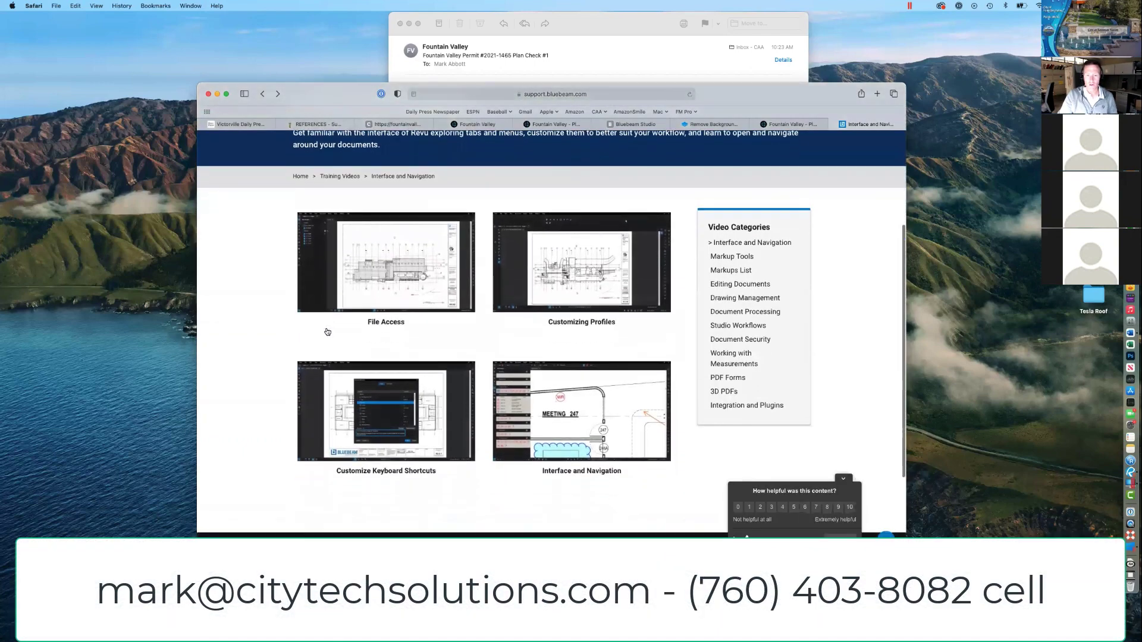
{"action": "scroll", "coordinate": [326, 331], "scroll_direction": "up", "scroll_amount": 10}
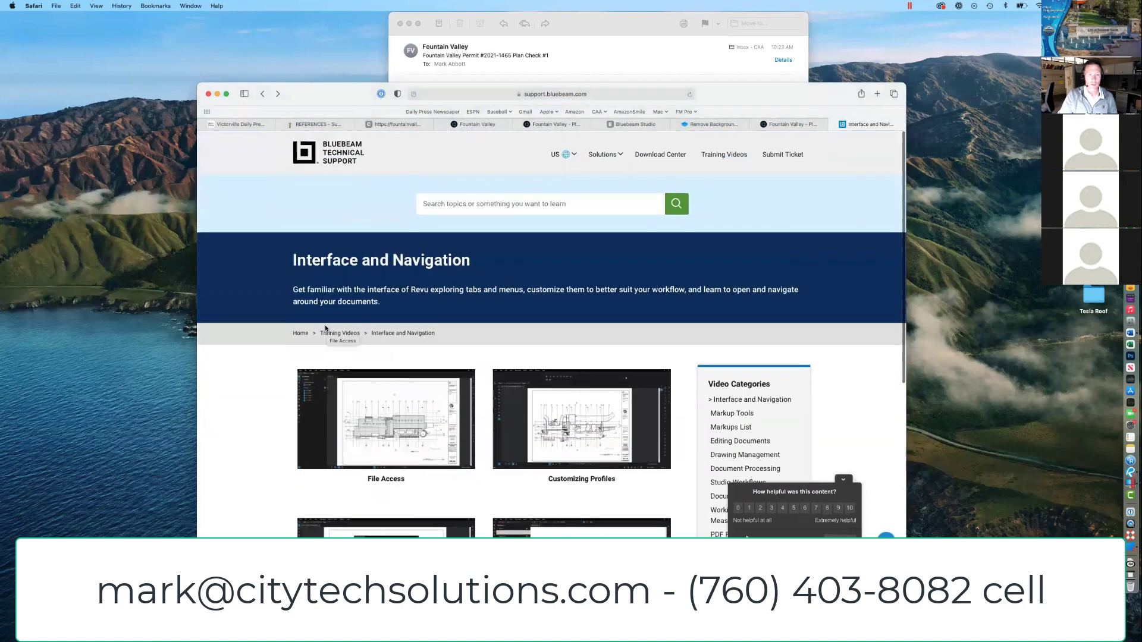